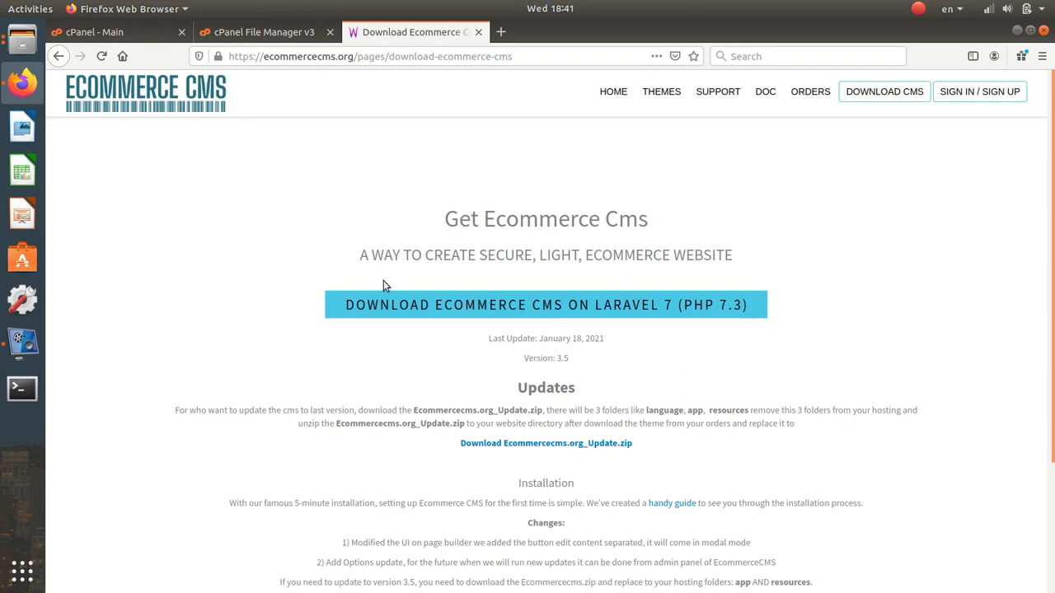
- Minimize the recorder and bring up the tactac99.com folder listing in cPanel File Manager
click(23, 346)
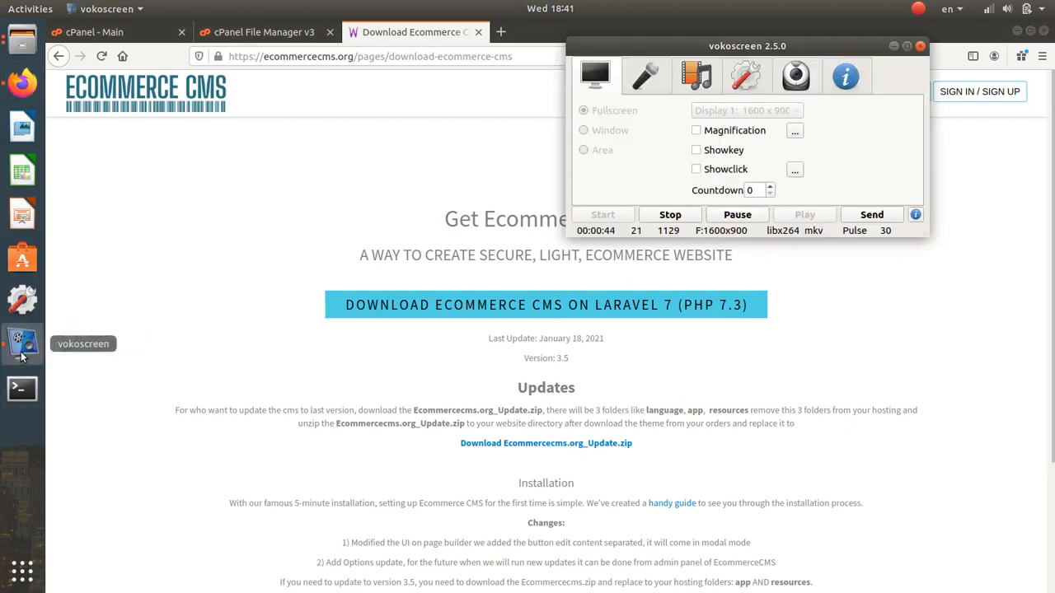
click(893, 46)
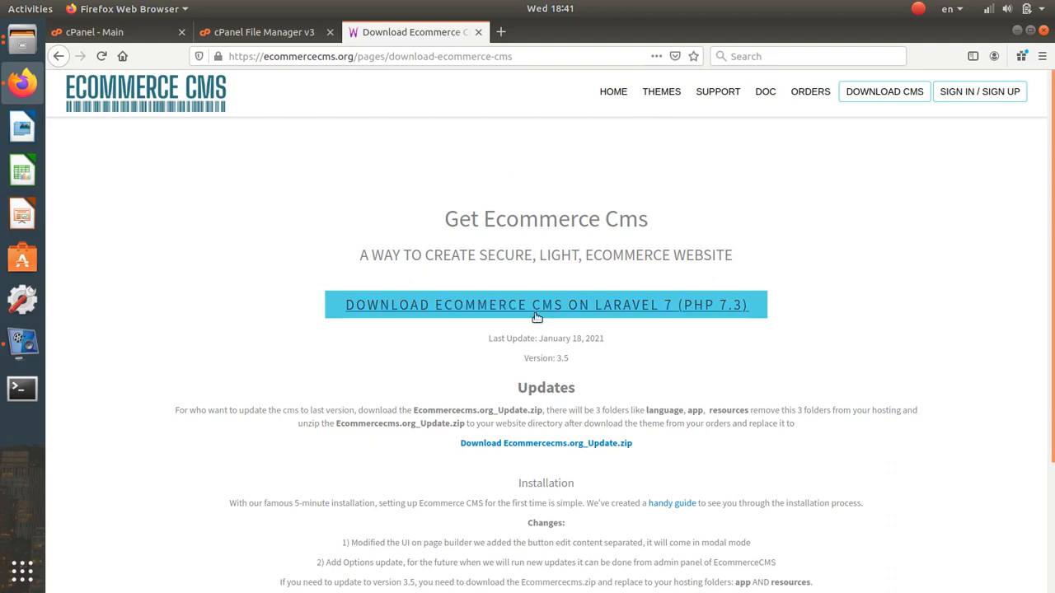
click(313, 31)
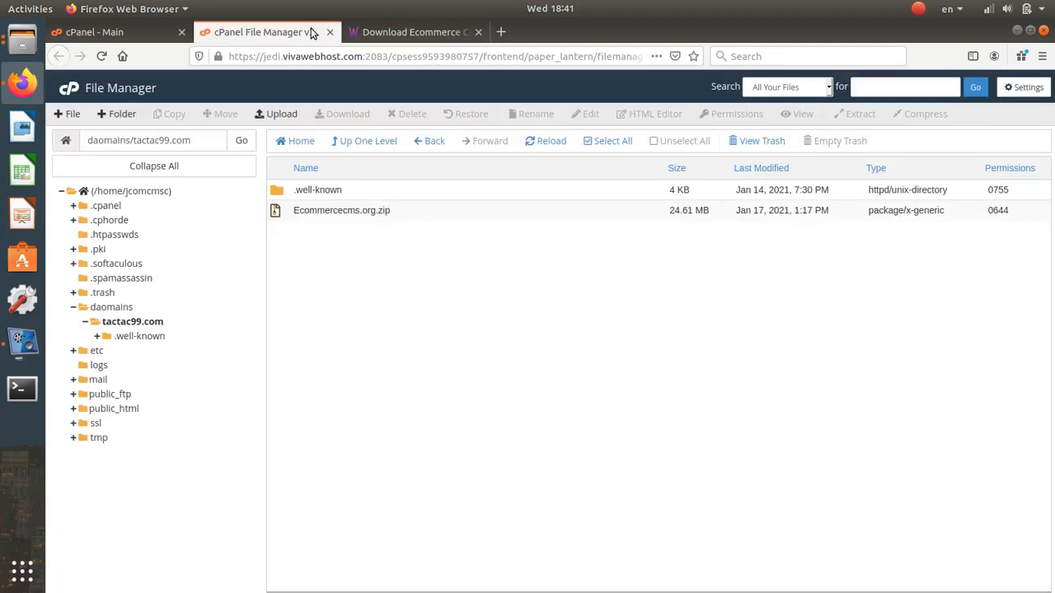
click(108, 33)
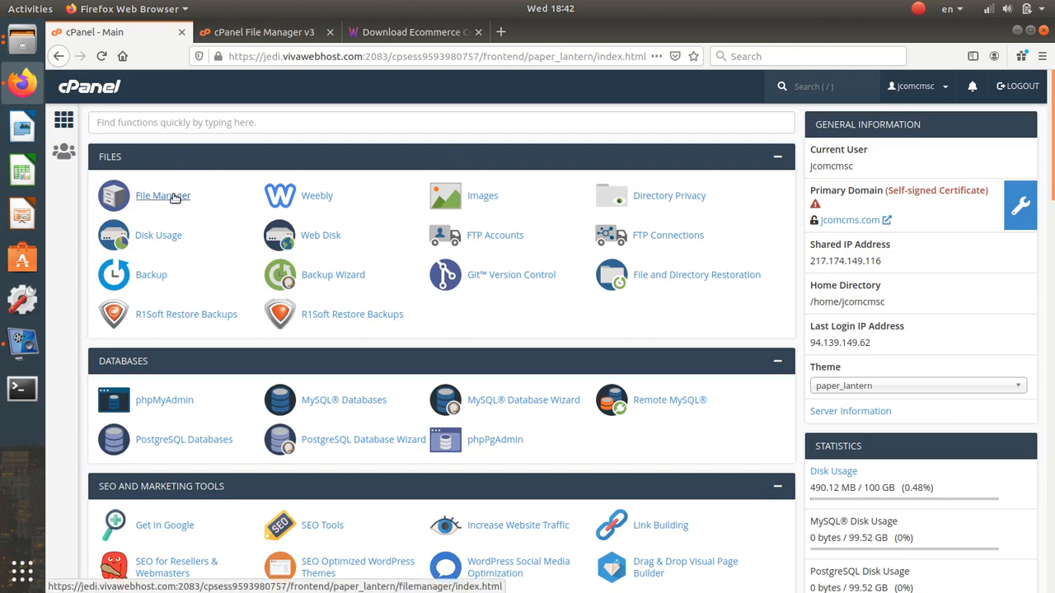
click(255, 31)
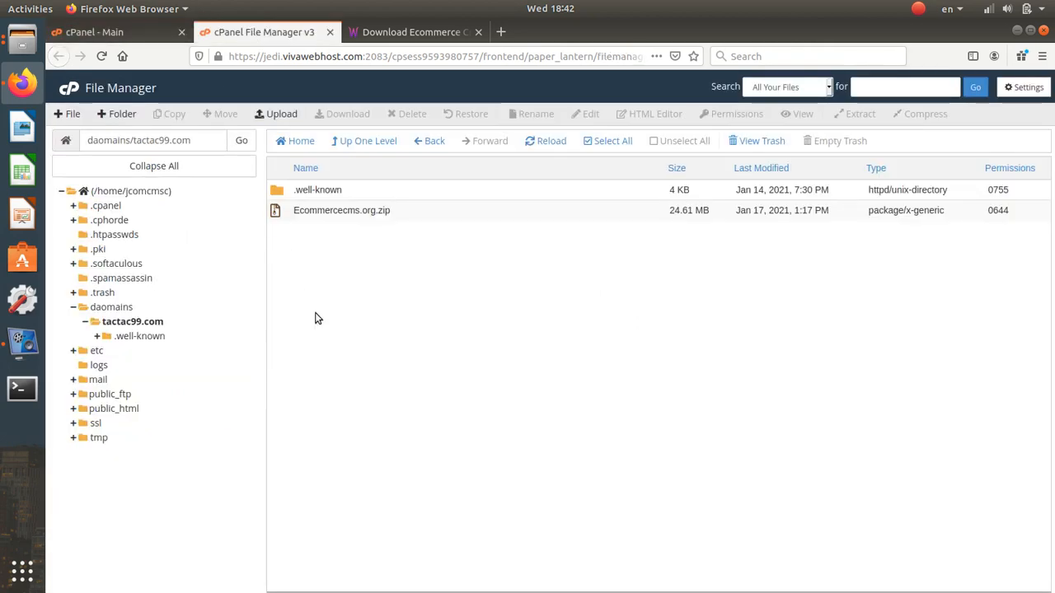
click(124, 410)
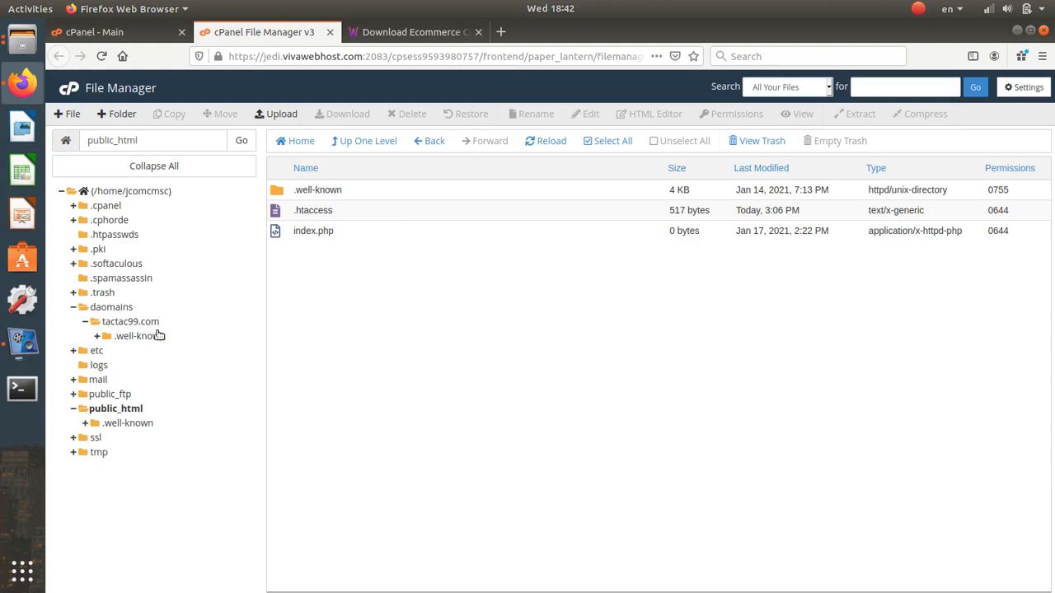
click(132, 321)
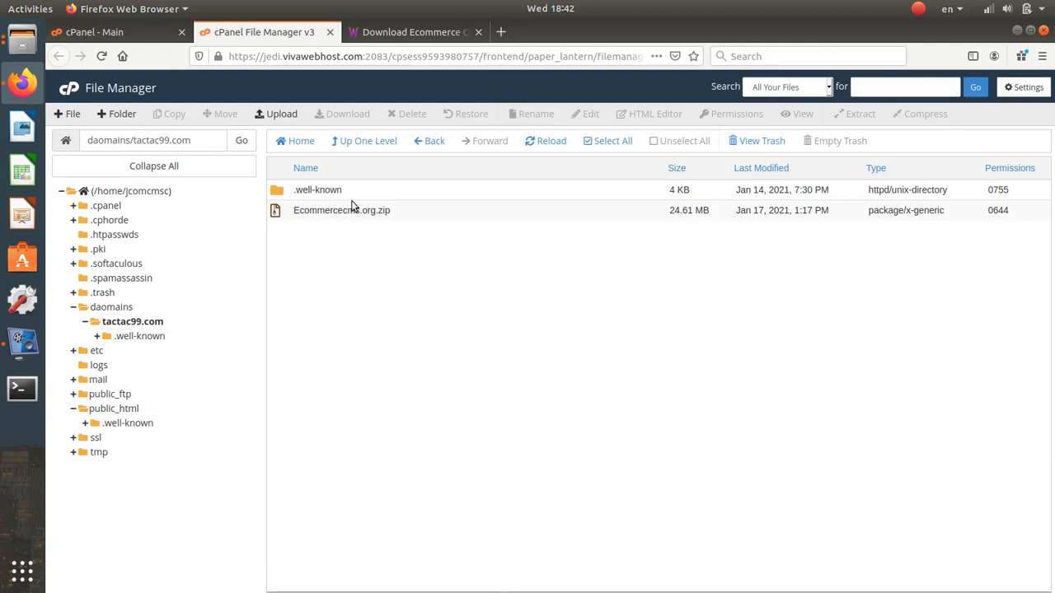
click(408, 33)
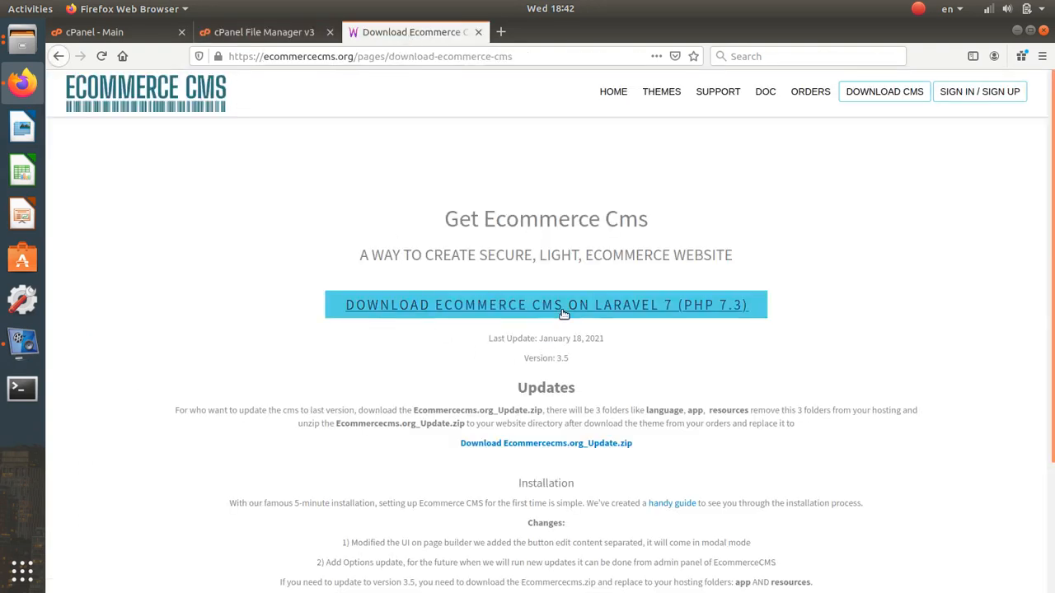
click(263, 33)
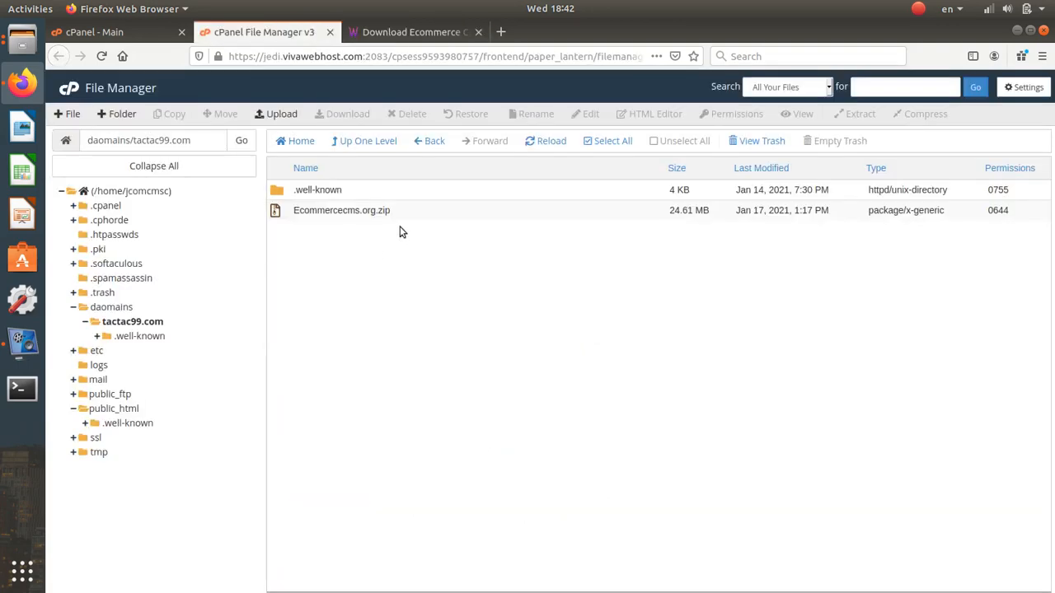
click(282, 115)
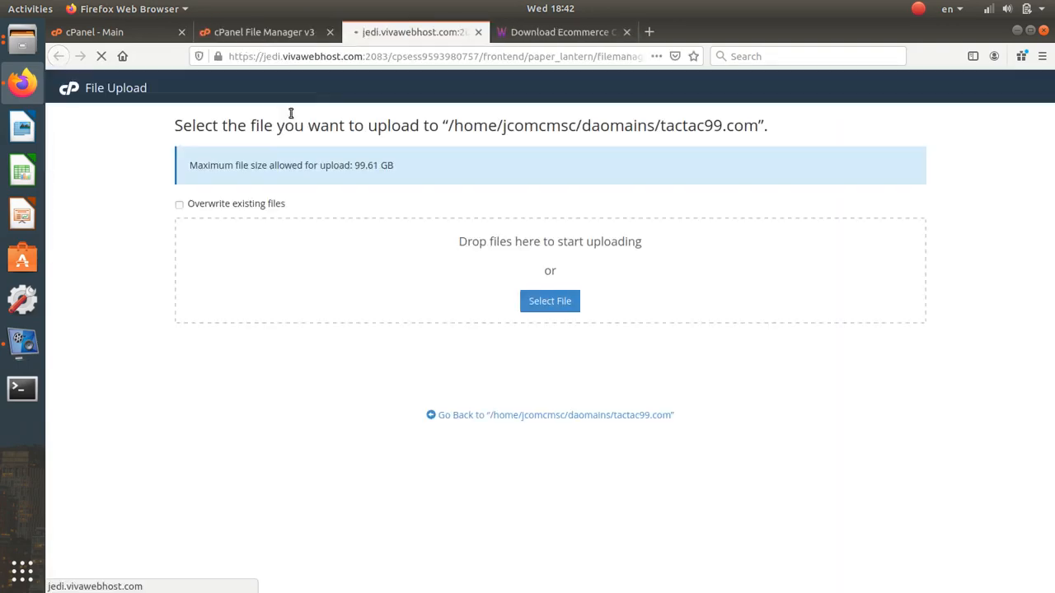
click(558, 301)
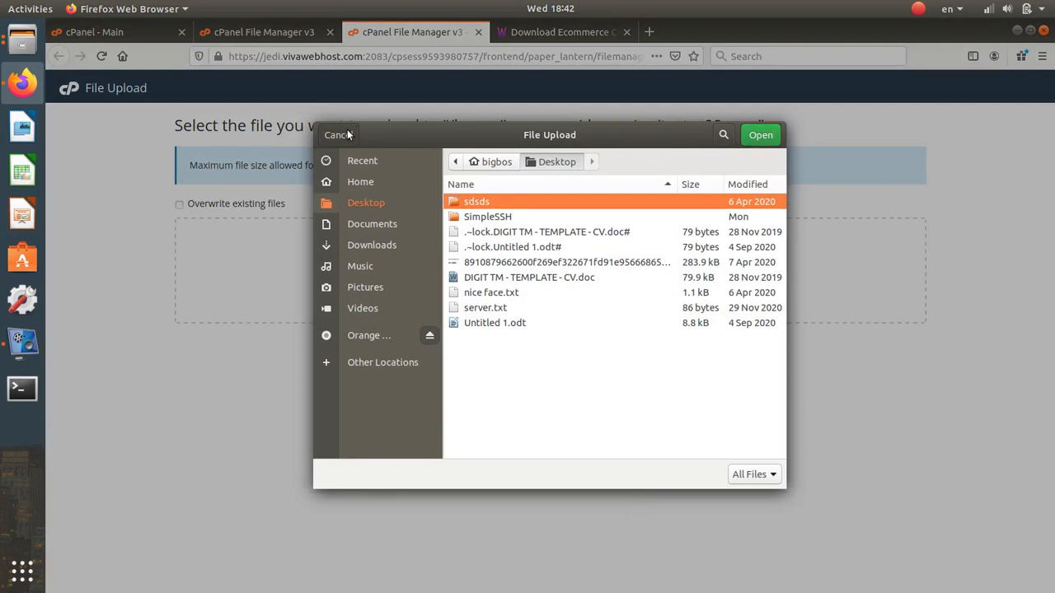
click(338, 134)
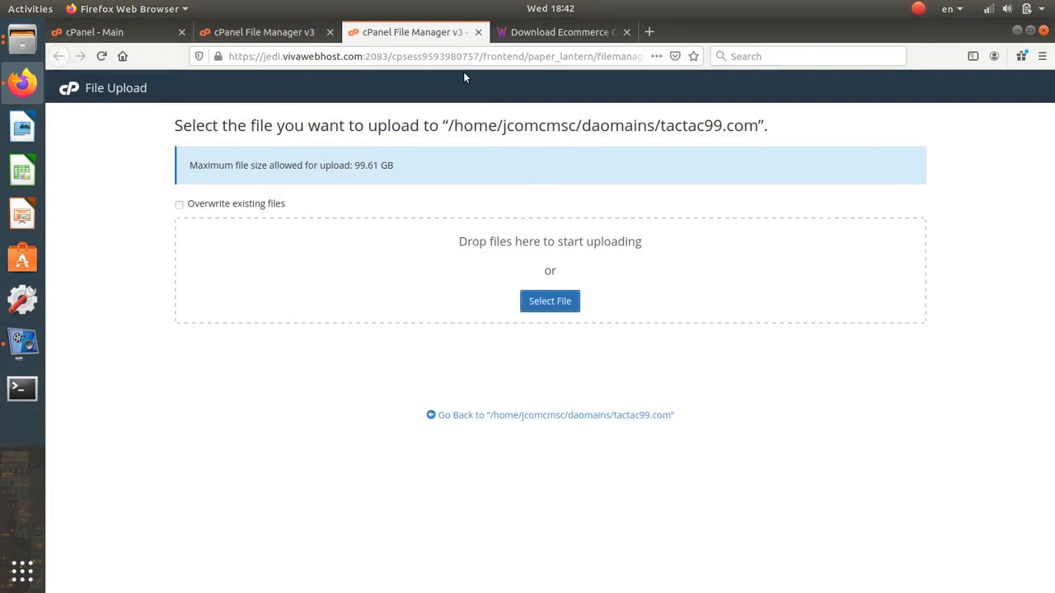
click(478, 31)
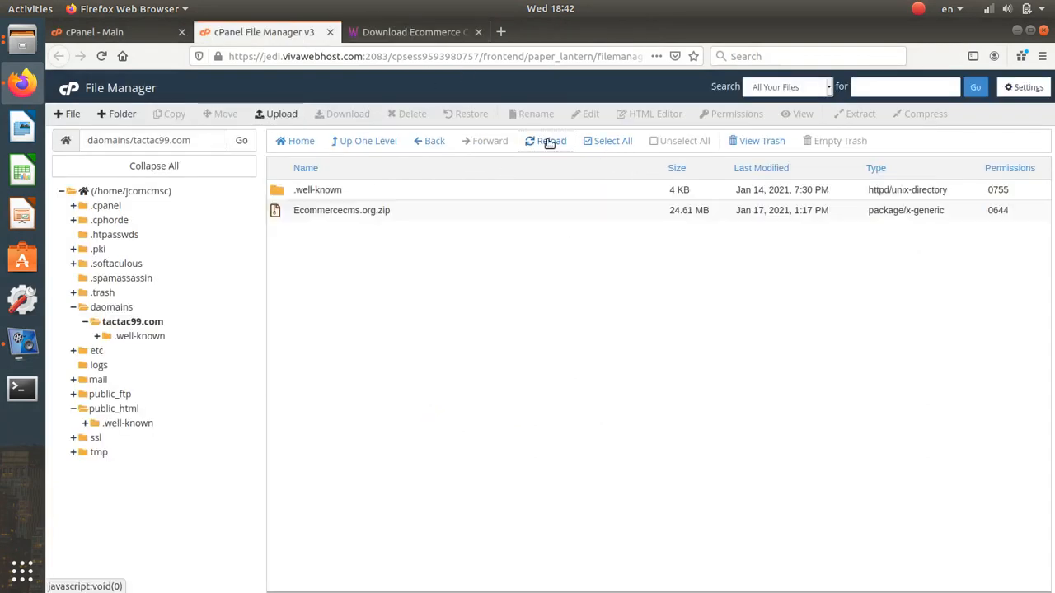
click(544, 141)
- Extract Ecommercecms.org.zip into tactac99.com and dismiss the extraction results
right_click(458, 210)
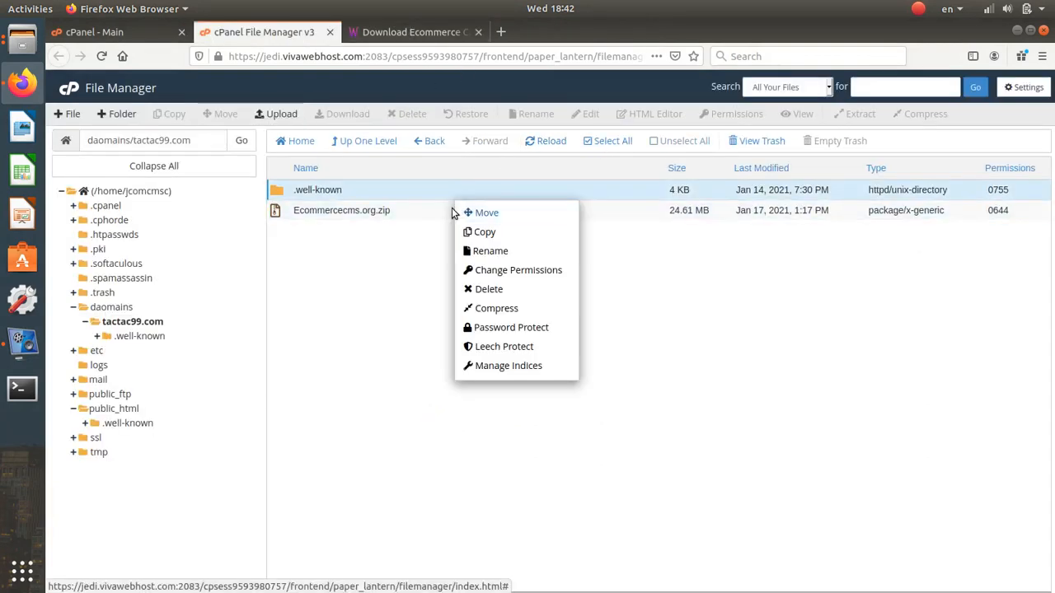
click(452, 208)
right_click(452, 208)
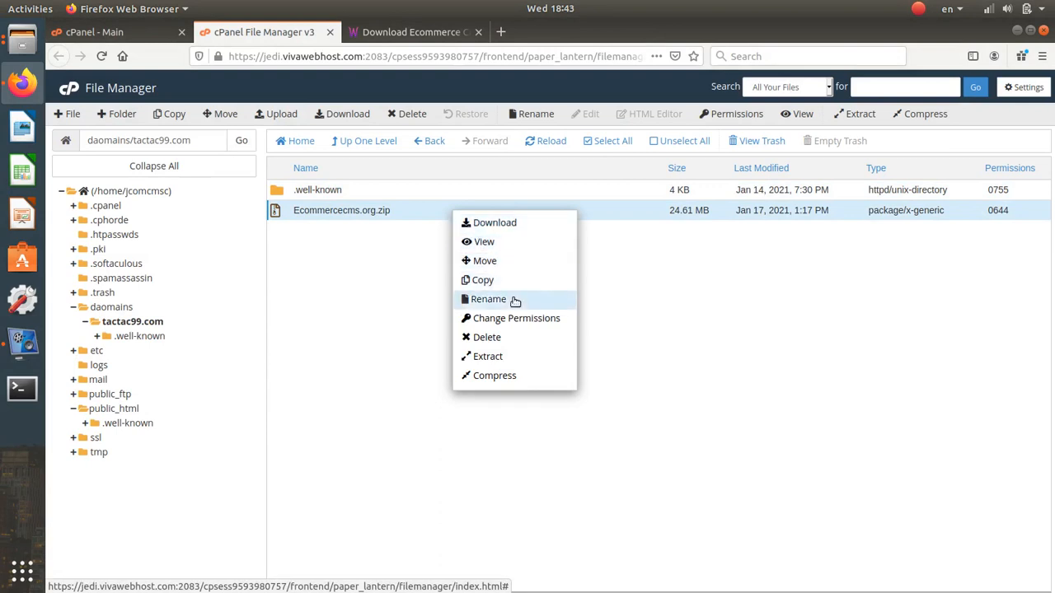
click(507, 359)
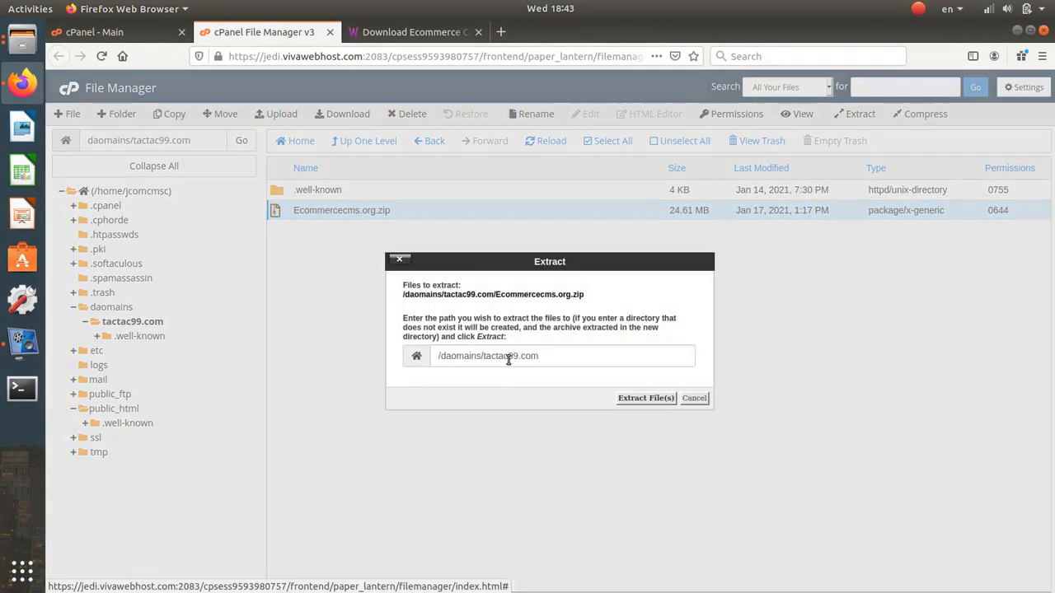
click(636, 402)
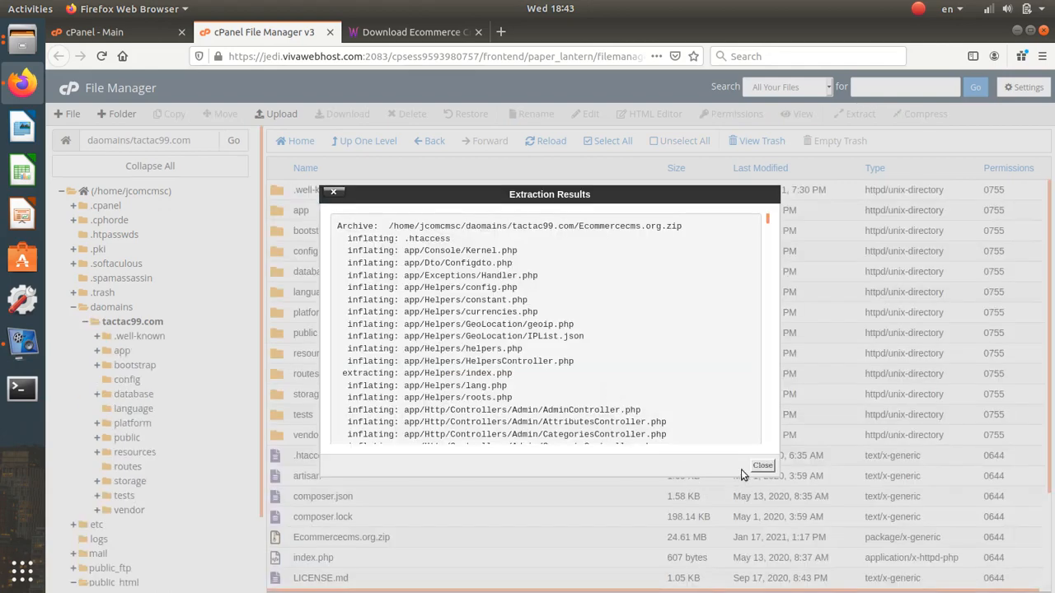
click(762, 466)
scroll(392, 374, down, 3)
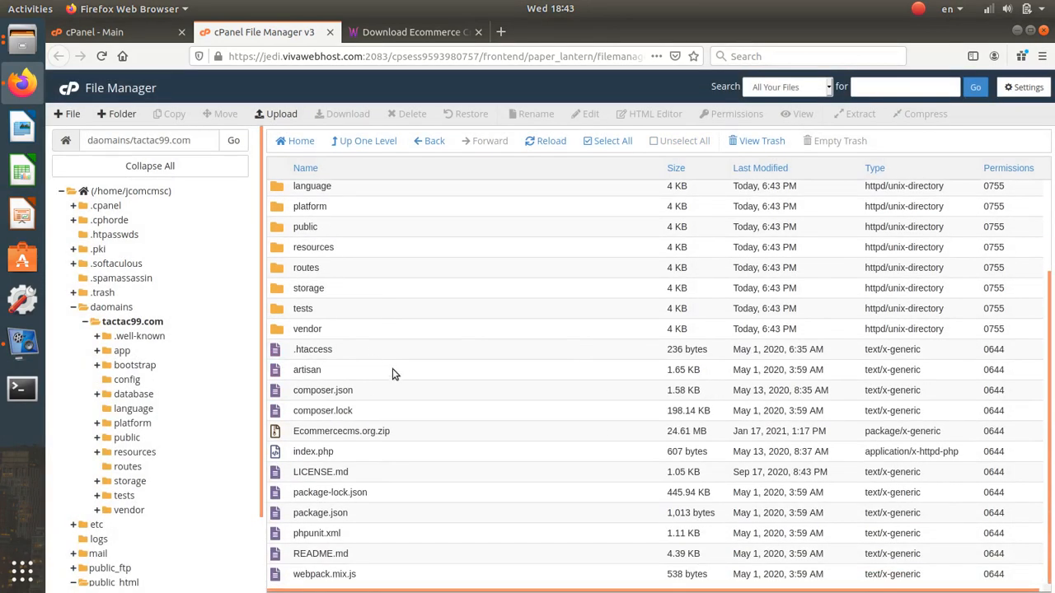
scroll(398, 378, up, 3)
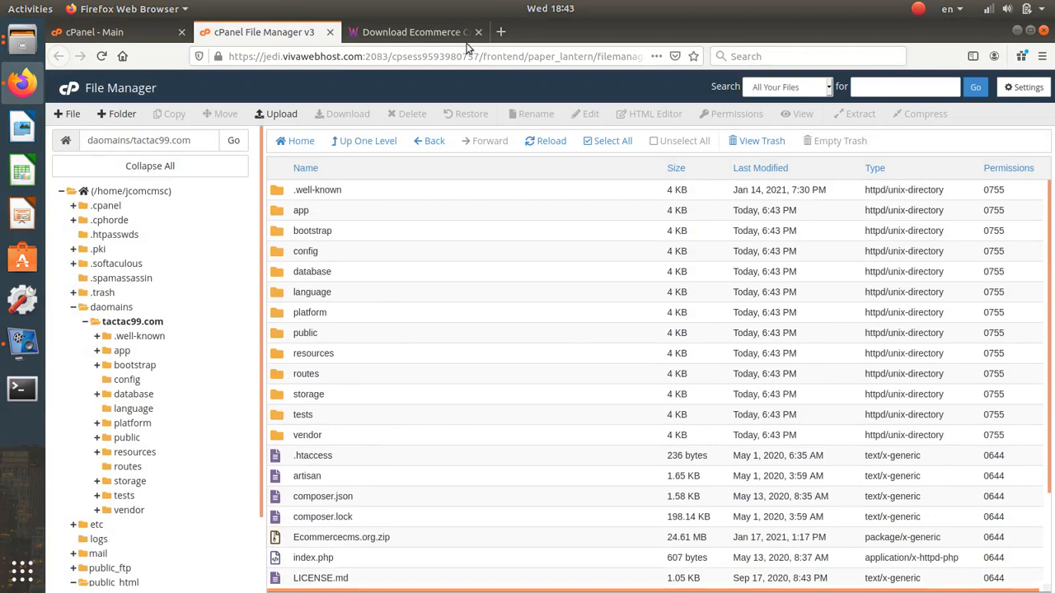
- Load the tactac99.com installer's database setup page in a new private window
click(1043, 56)
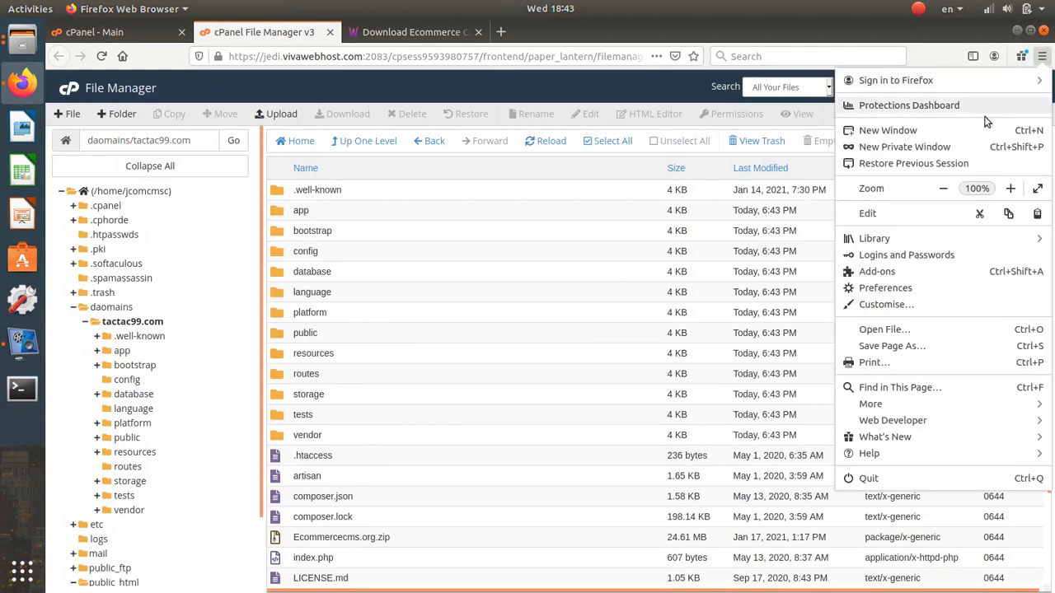
click(904, 147)
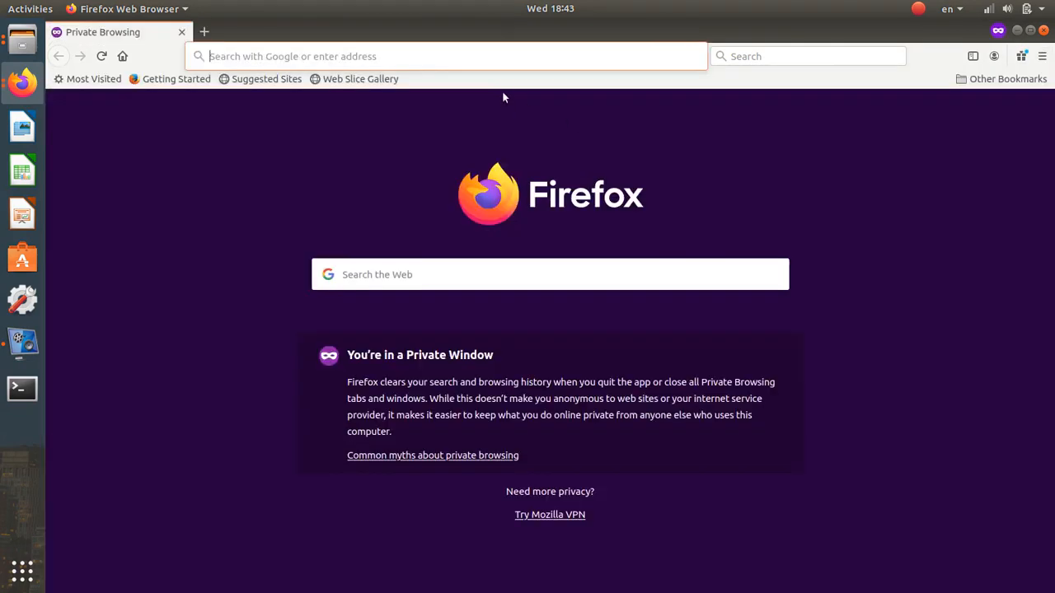
text(tactac99.com/)
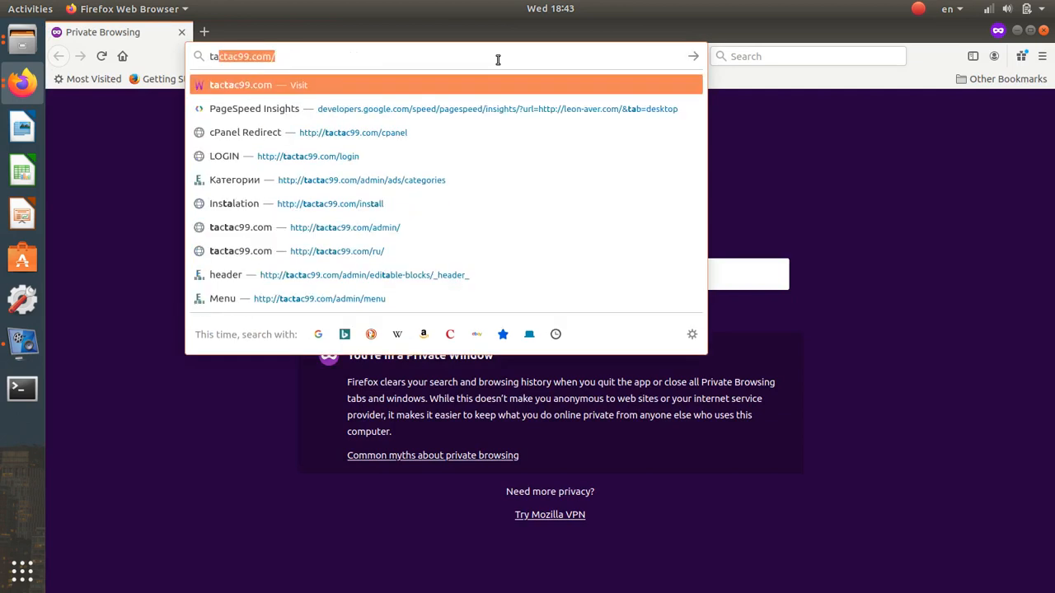
key(Return)
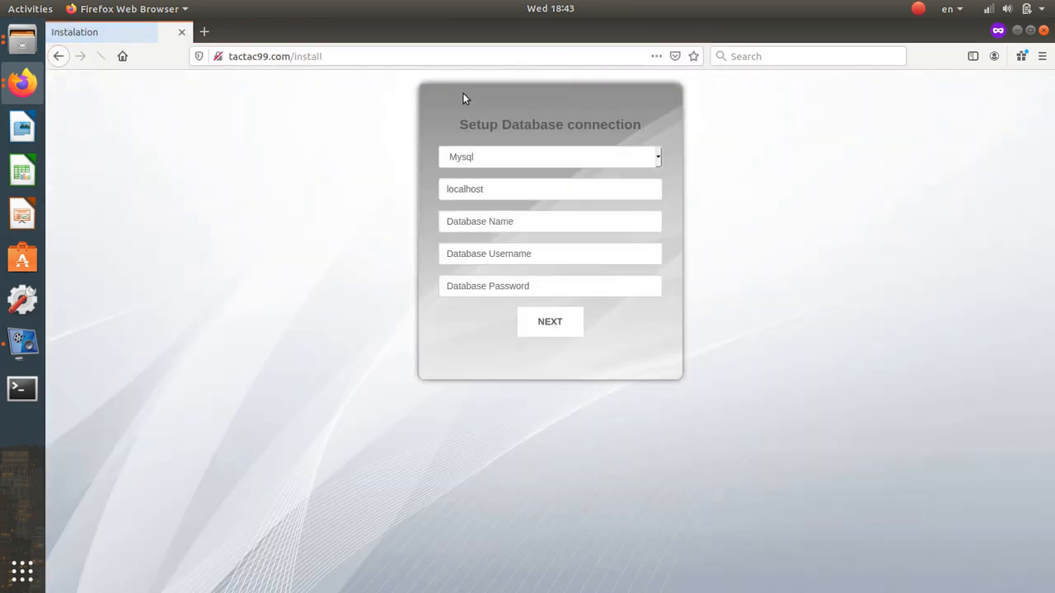
- Return to the cPanel window's main dashboard
click(22, 82)
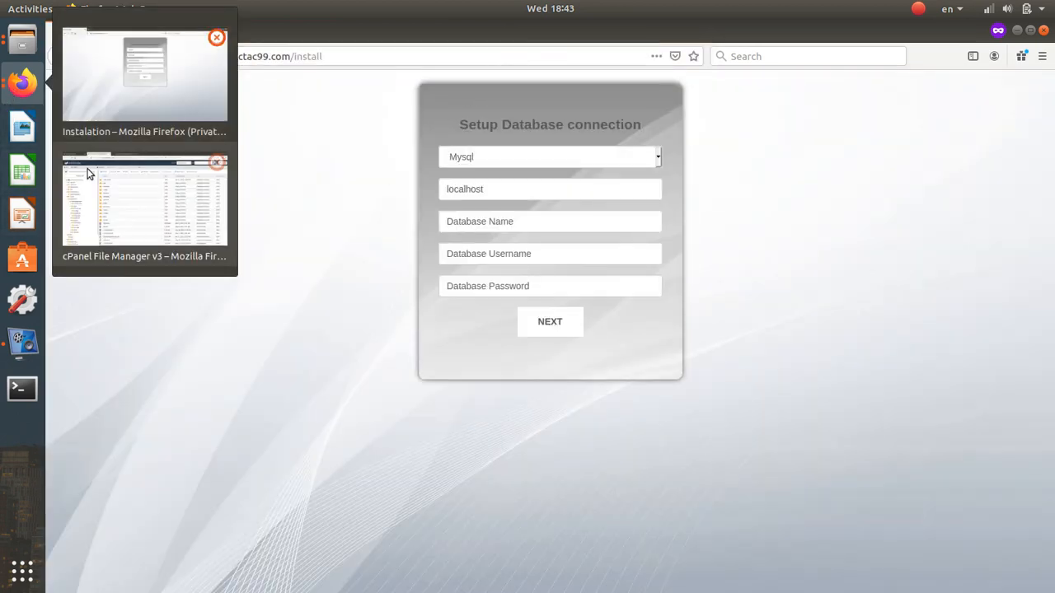
click(95, 169)
click(115, 32)
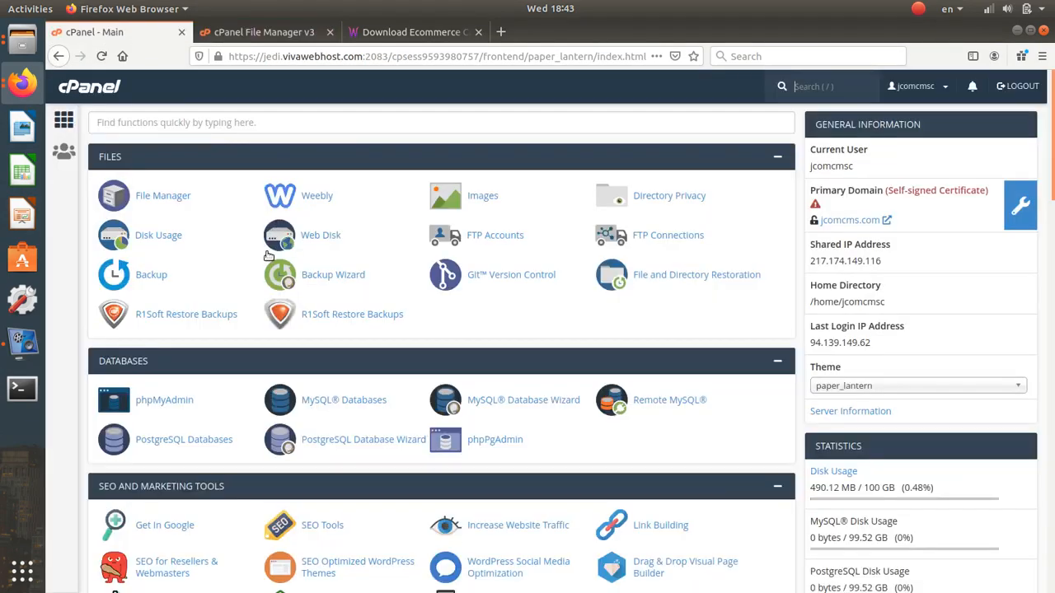
- Create the MySQL database jcomcmsc_tac using the name 'tac', then go back to MySQL Databases
scroll(231, 388, down, 1)
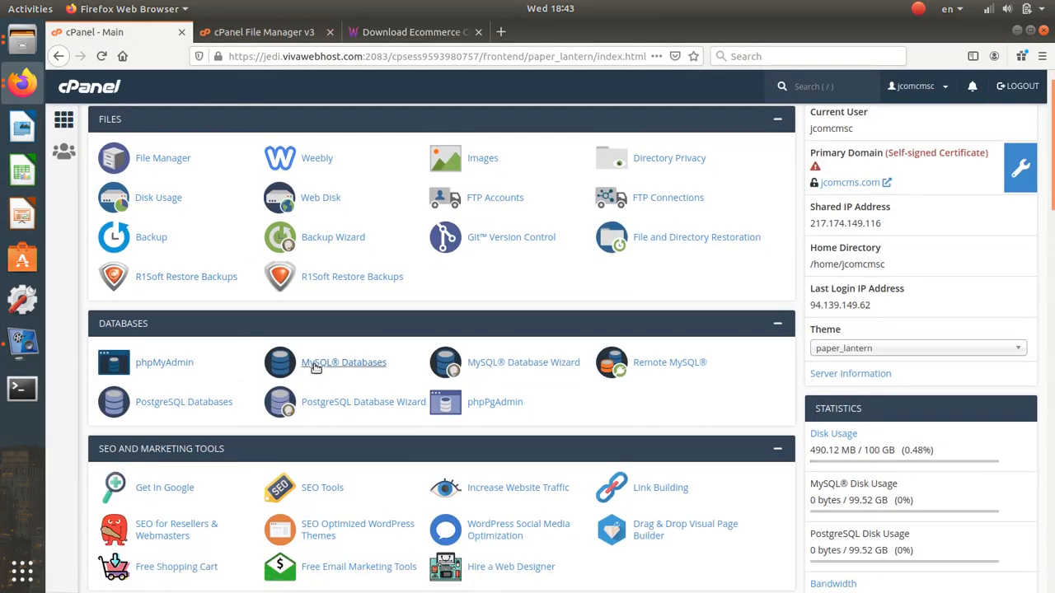
click(316, 365)
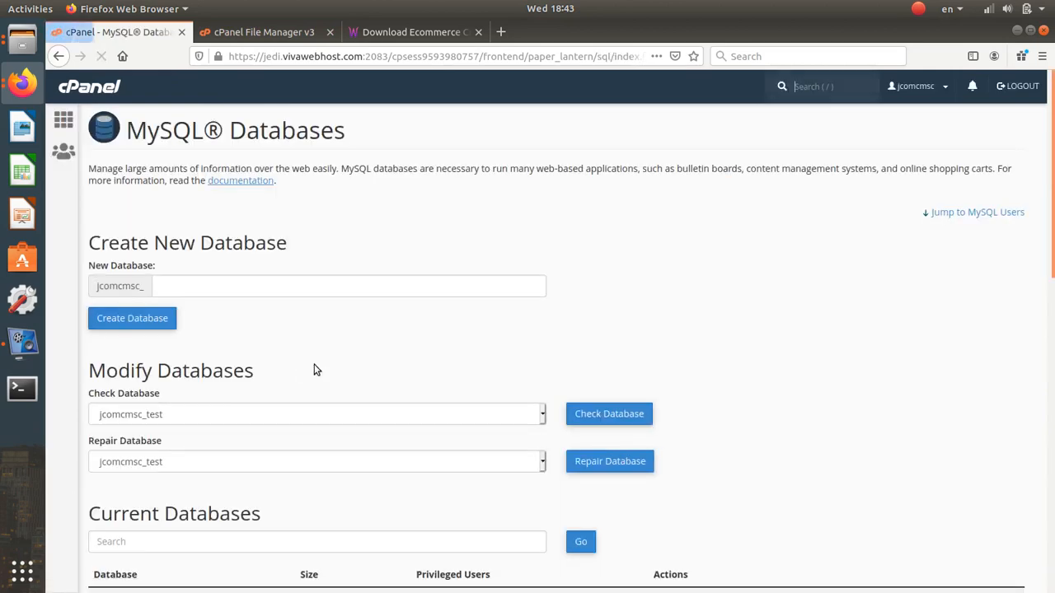
click(209, 287)
text(tac)
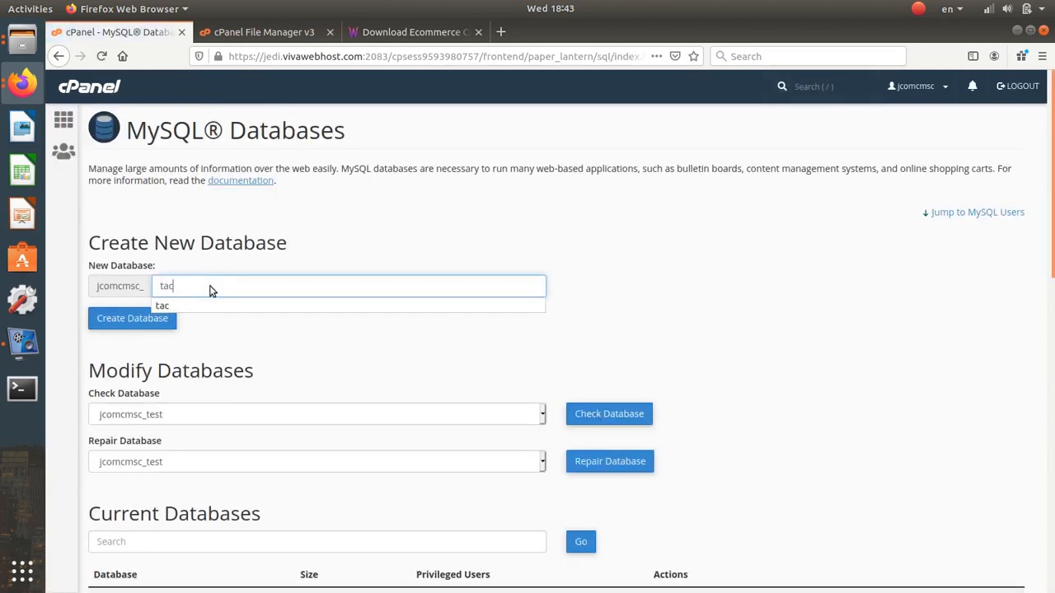
click(165, 319)
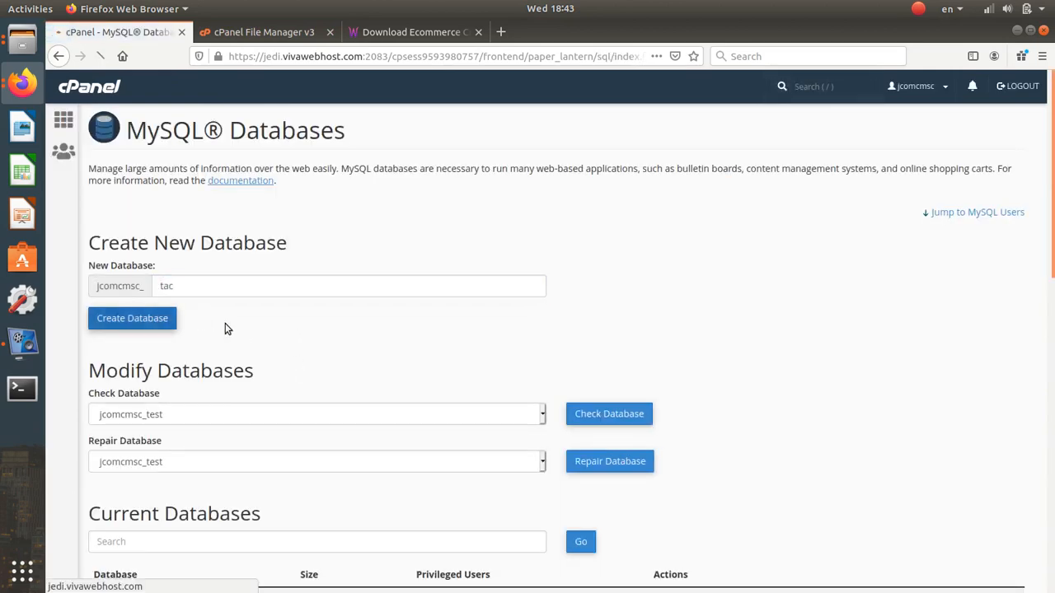
drag(280, 175, 214, 177)
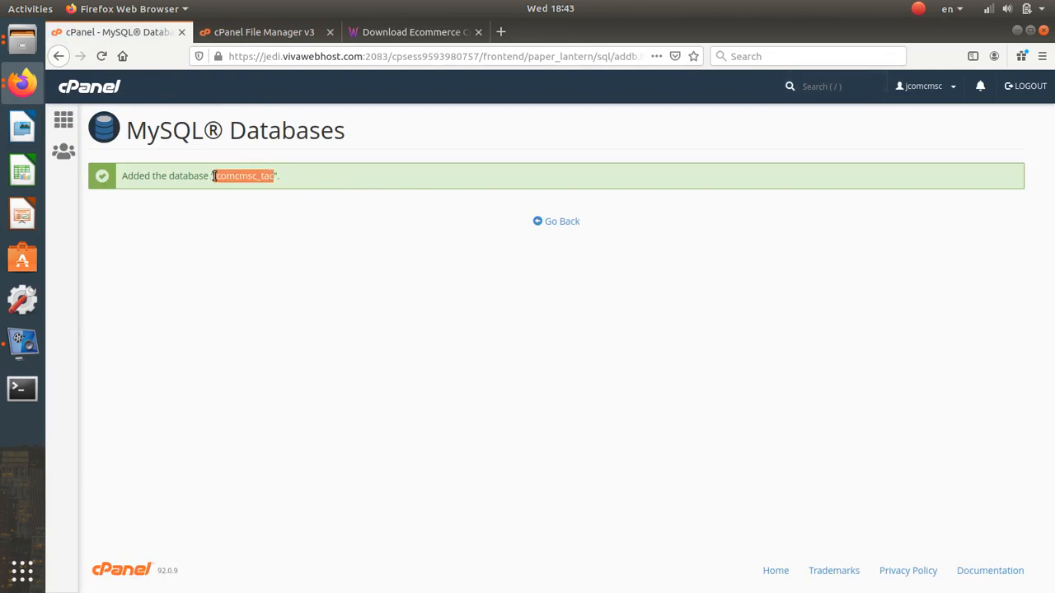
click(550, 228)
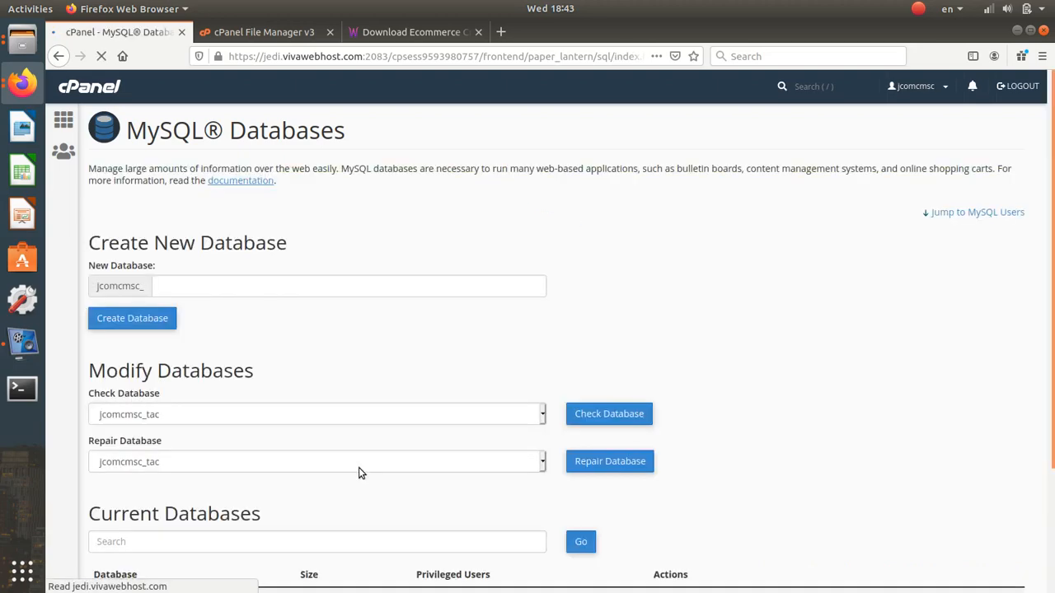
- Enter 'tac' as the new MySQL username
scroll(359, 472, down, 6)
click(220, 294)
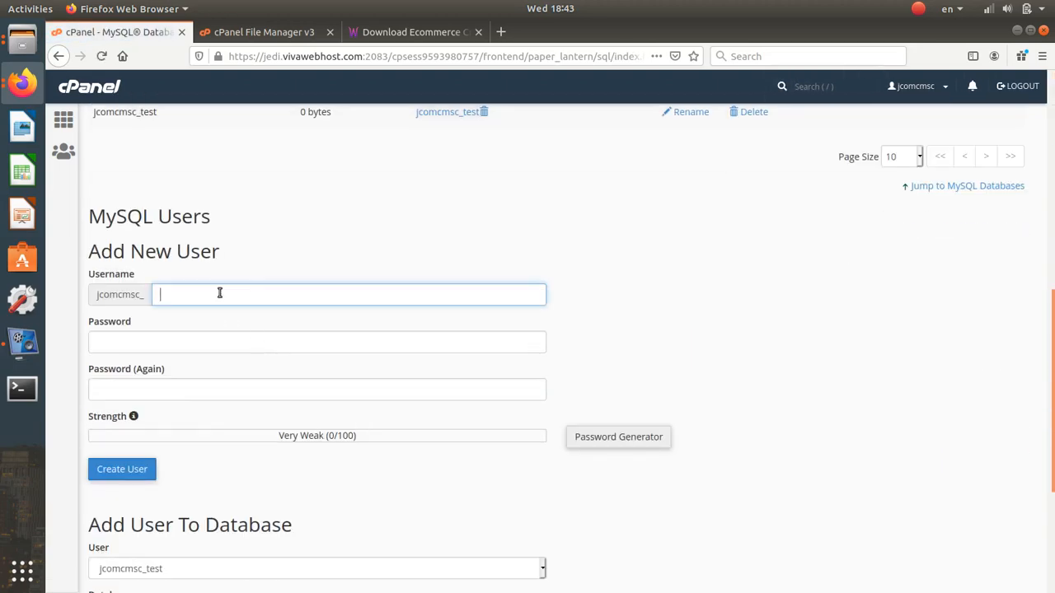
text(tac)
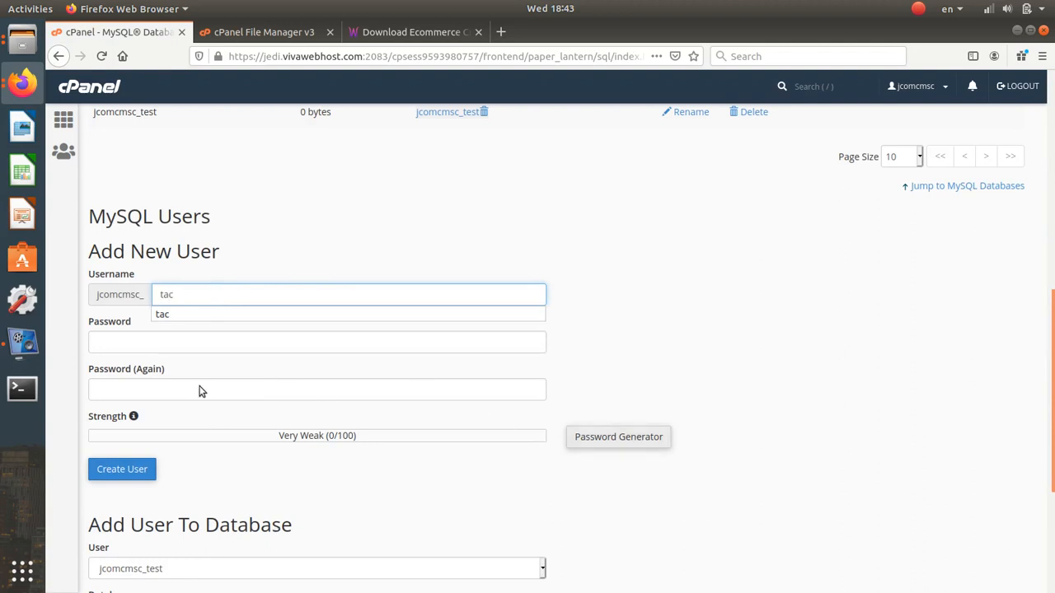
- Paste jcomcmsc_tac as both database name and username in the installer, then return to cPanel
click(38, 86)
click(125, 216)
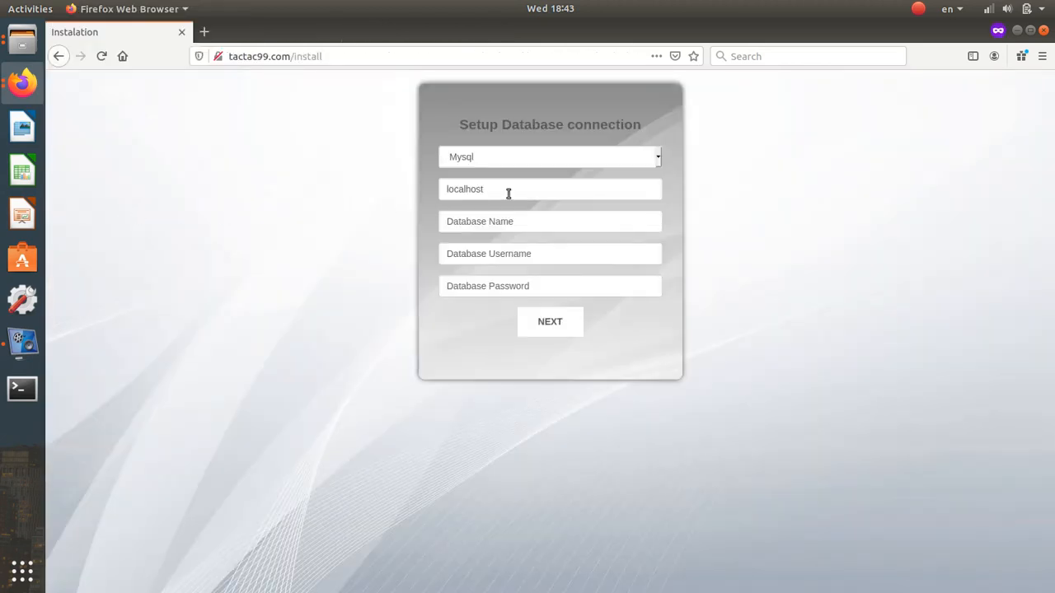
click(494, 223)
text(jcomcmsc_tac)
click(493, 255)
text(jcomcmsc_tac)
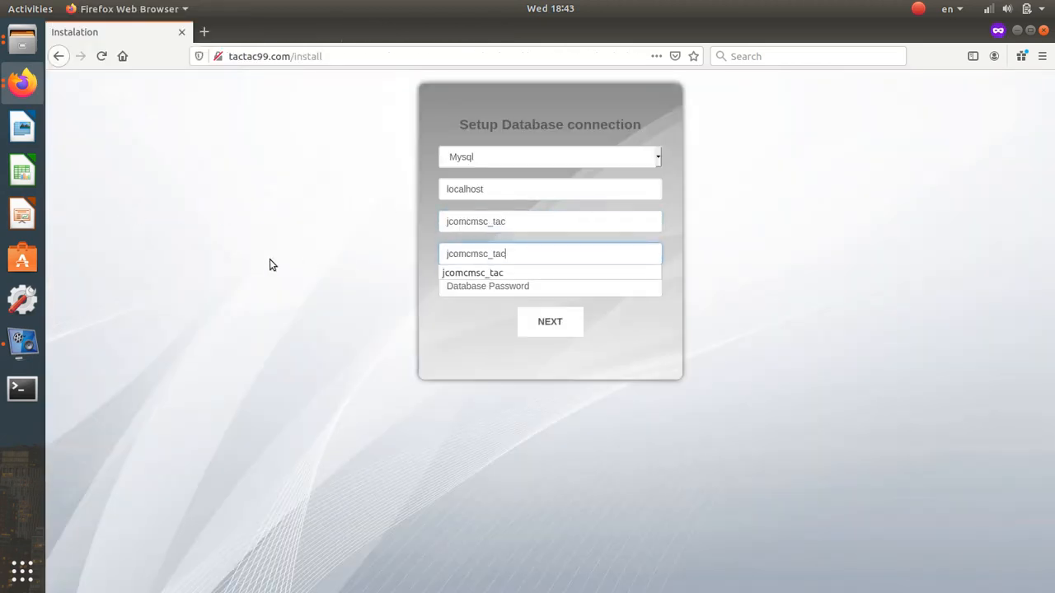
click(22, 84)
click(142, 202)
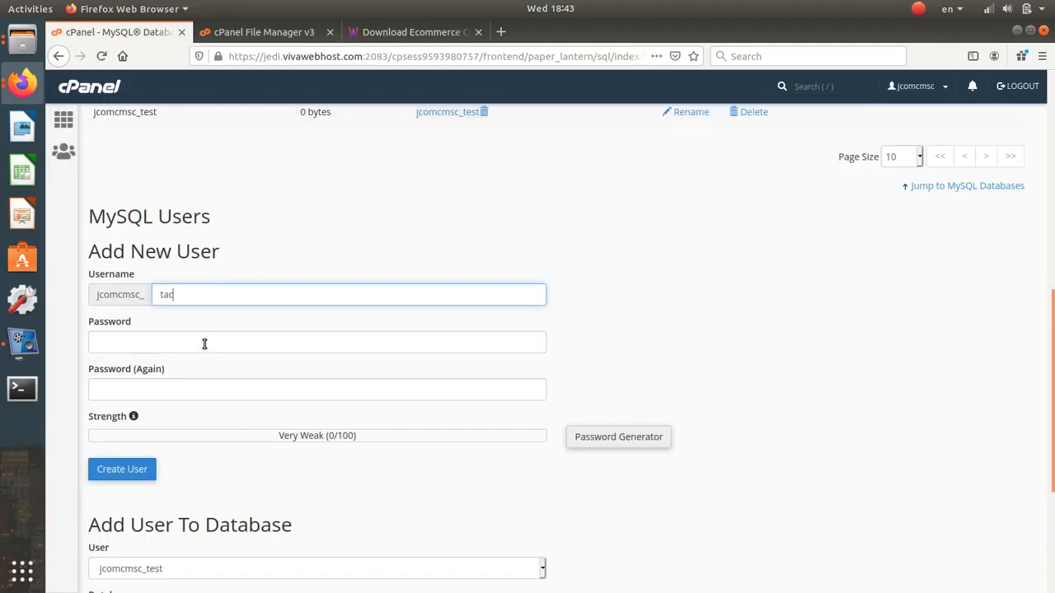
- Generate and copy a strong password, apply it, and create the user jcomcmsc_tac
click(653, 437)
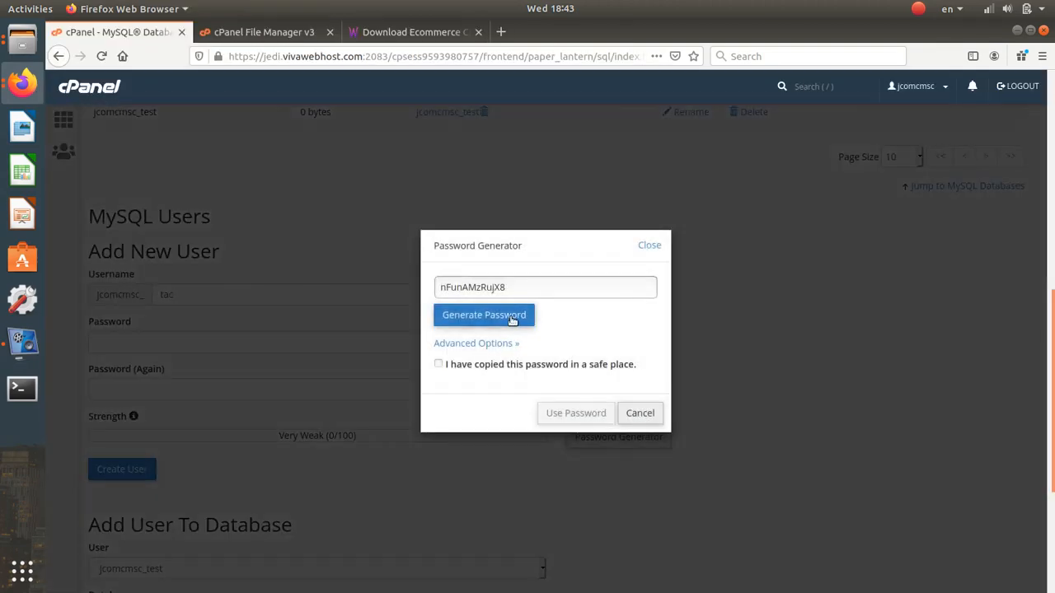
click(512, 320)
double_click(527, 290)
click(521, 317)
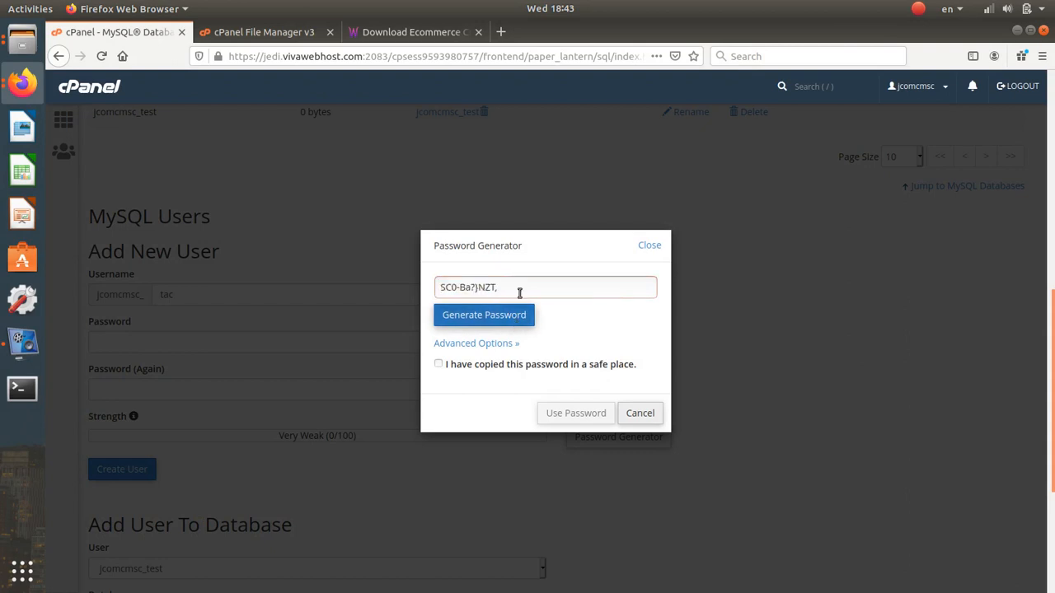
triple_click(519, 288)
key(ctrl+c)
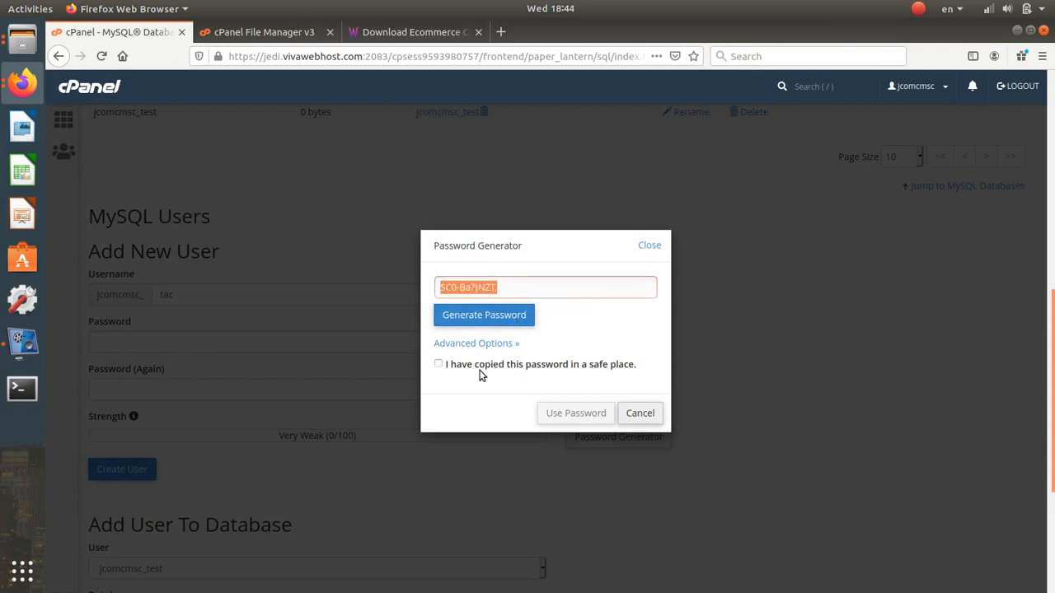
click(438, 364)
click(576, 413)
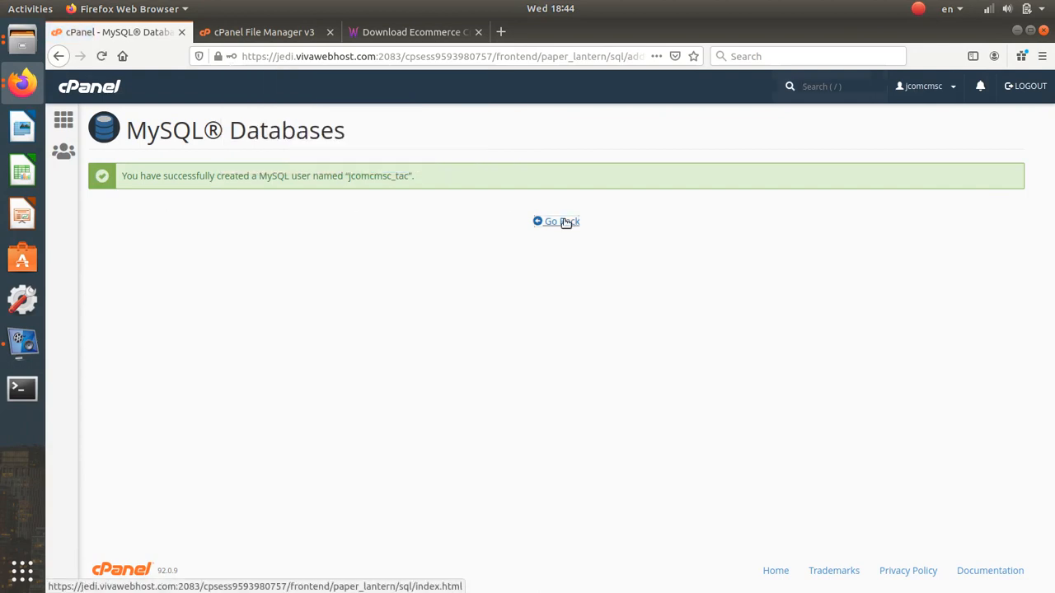
click(565, 223)
scroll(302, 314, down, 10)
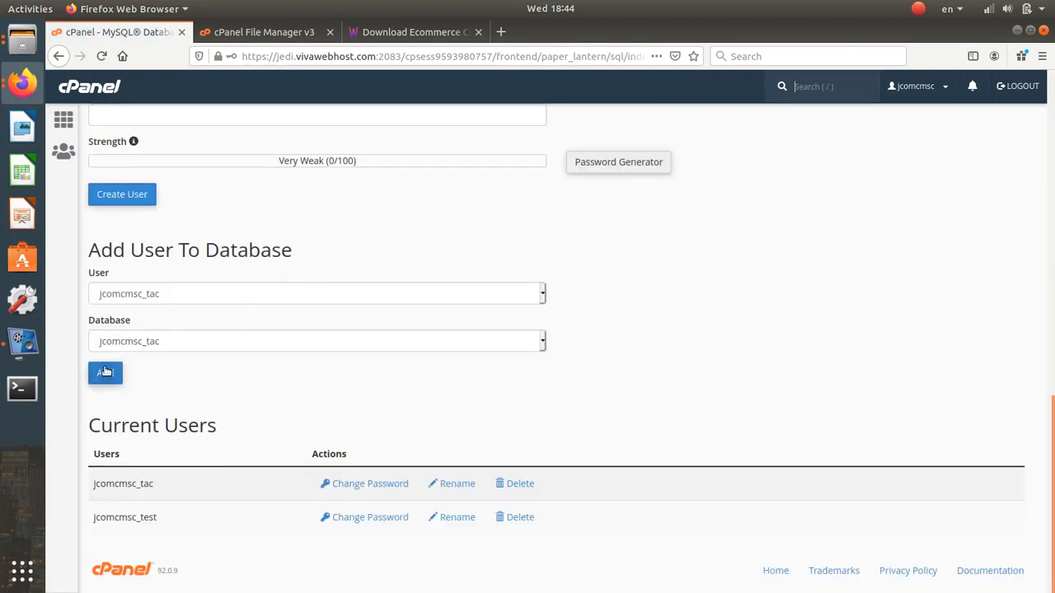
- Add user jcomcmsc_tac to database jcomcmsc_tac and tick ALL PRIVILEGES
click(107, 372)
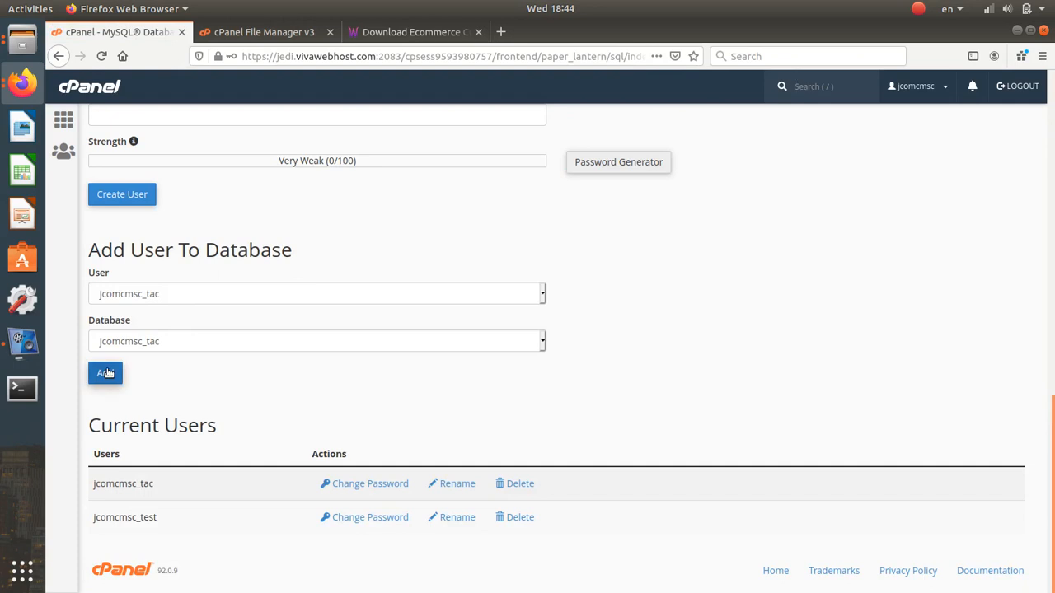
click(118, 369)
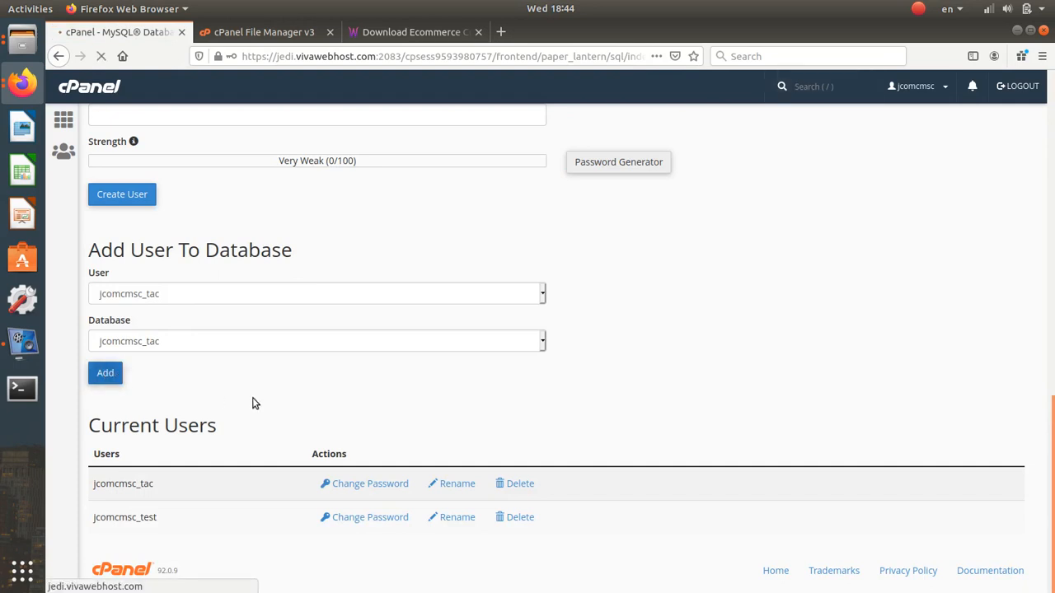
click(133, 251)
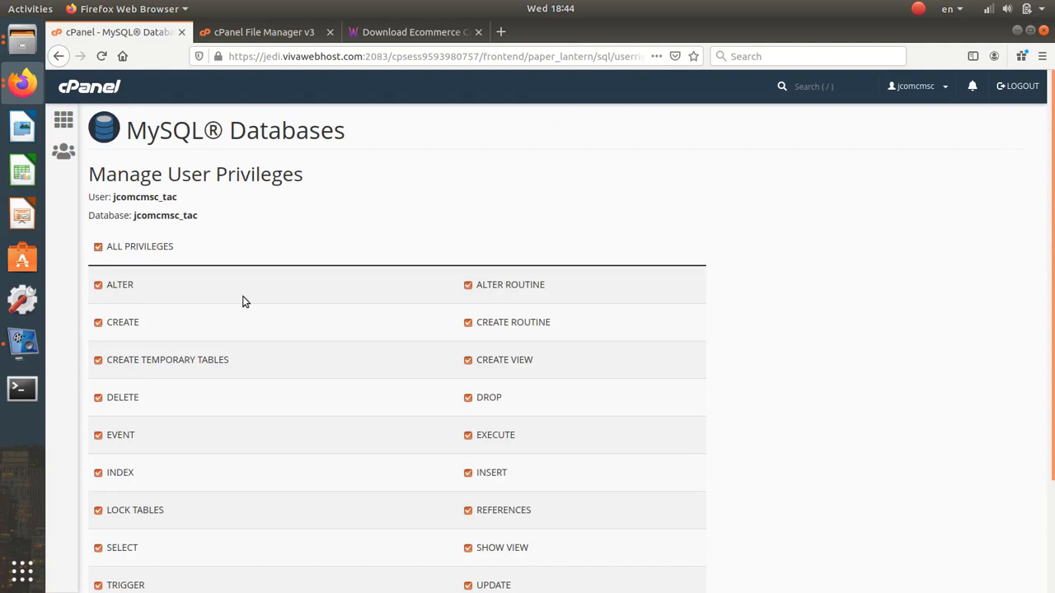
scroll(243, 299, down, 3)
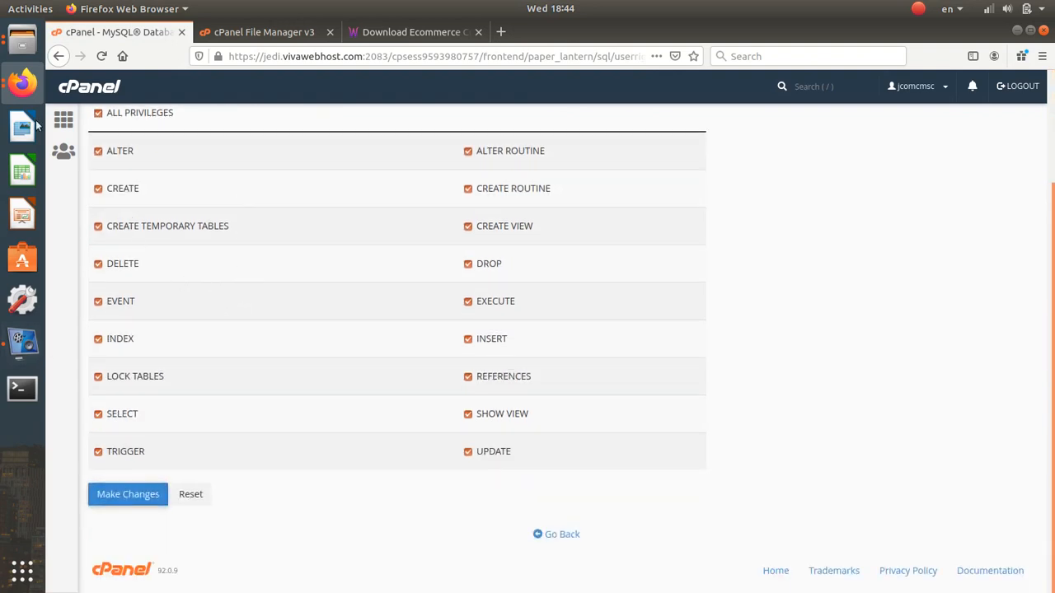
click(25, 84)
- Paste the database password in the installer, keep Mysql as type, and submit the connection
click(159, 209)
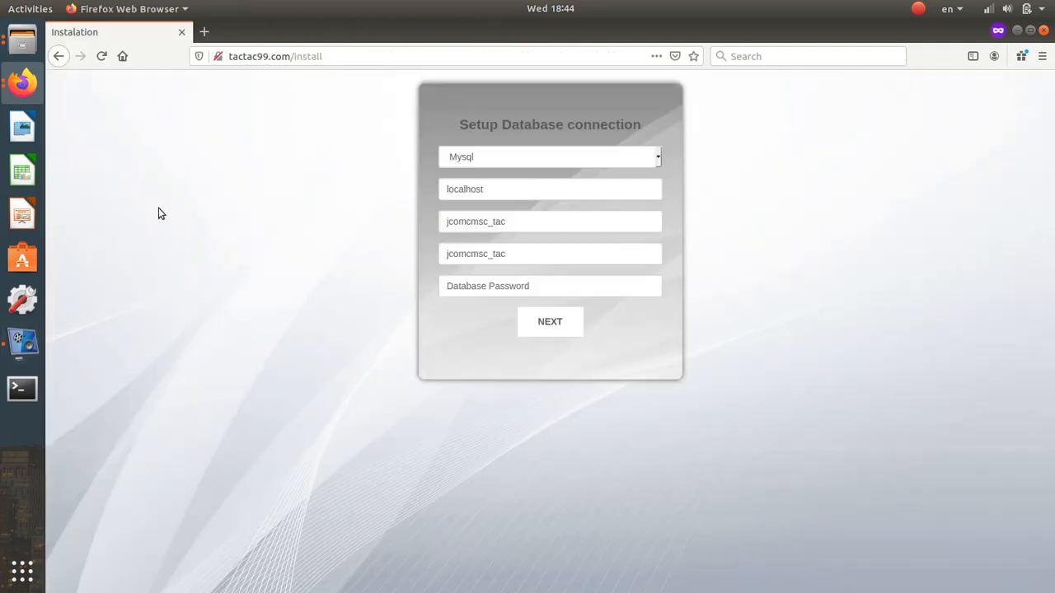
click(536, 286)
key(ctrl+v)
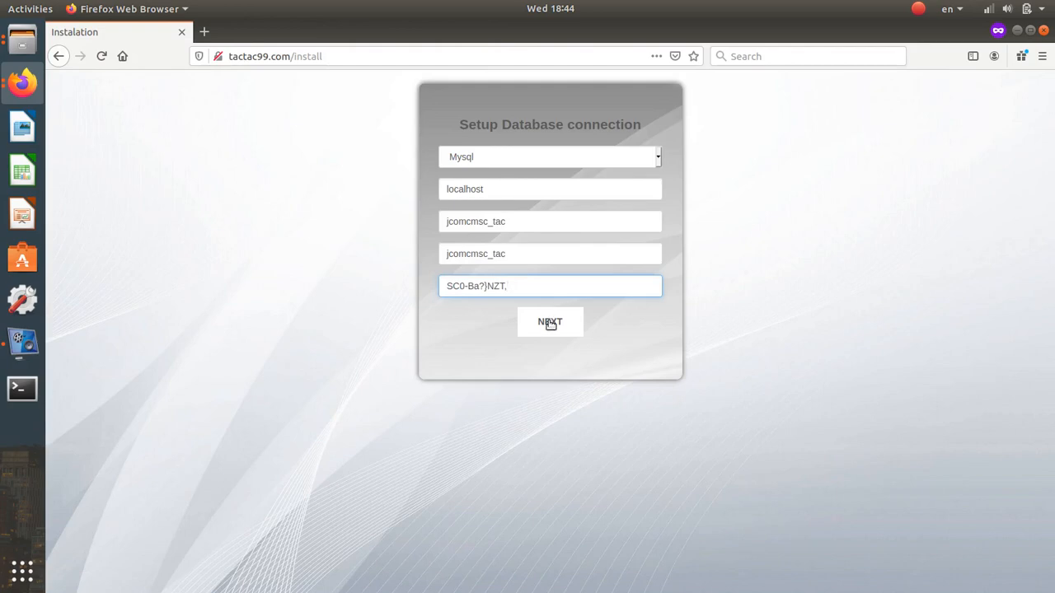
click(532, 160)
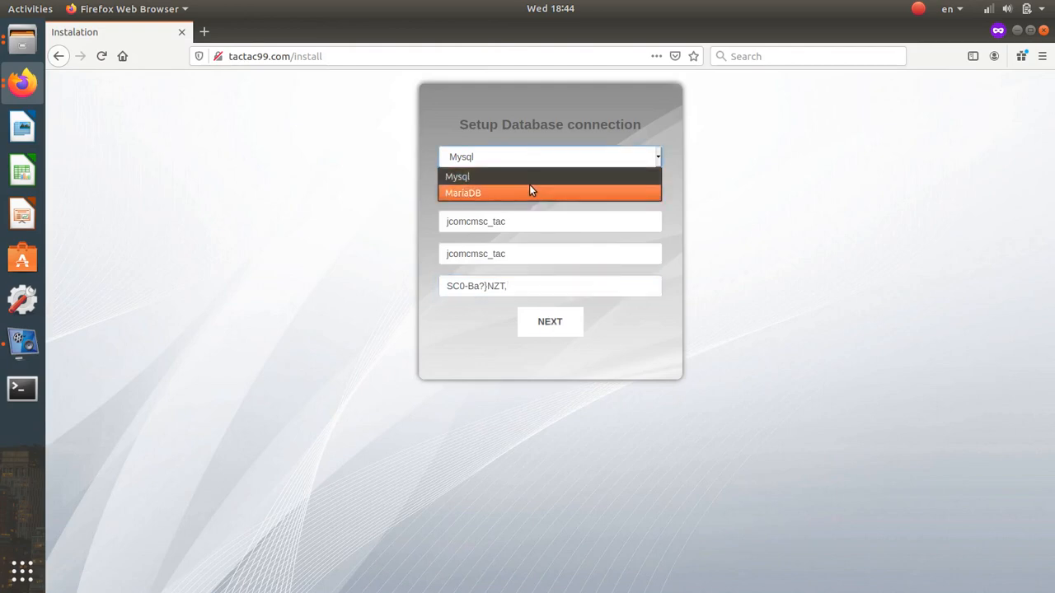
click(530, 182)
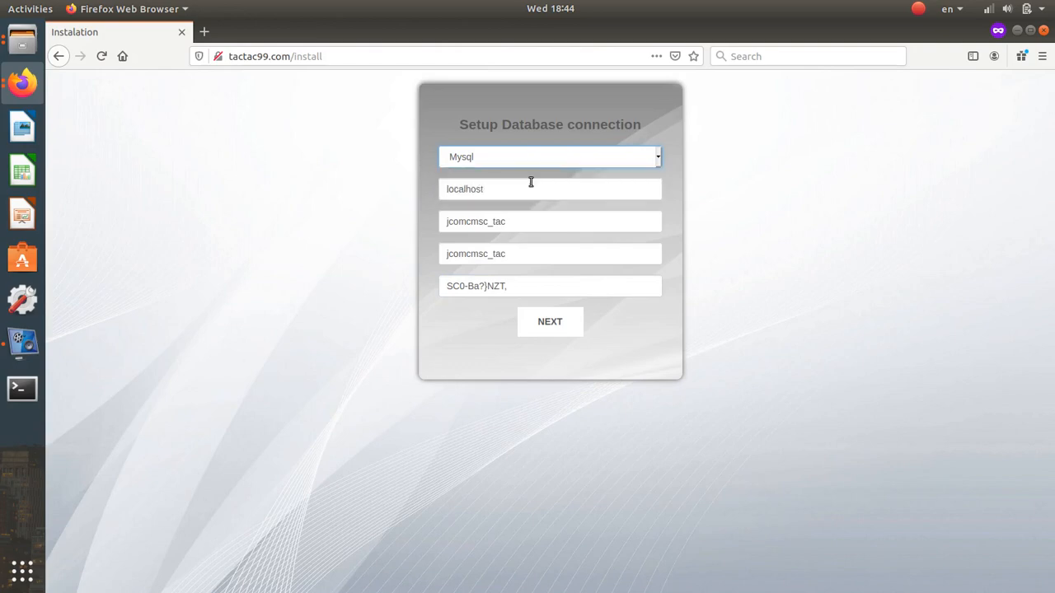
click(548, 329)
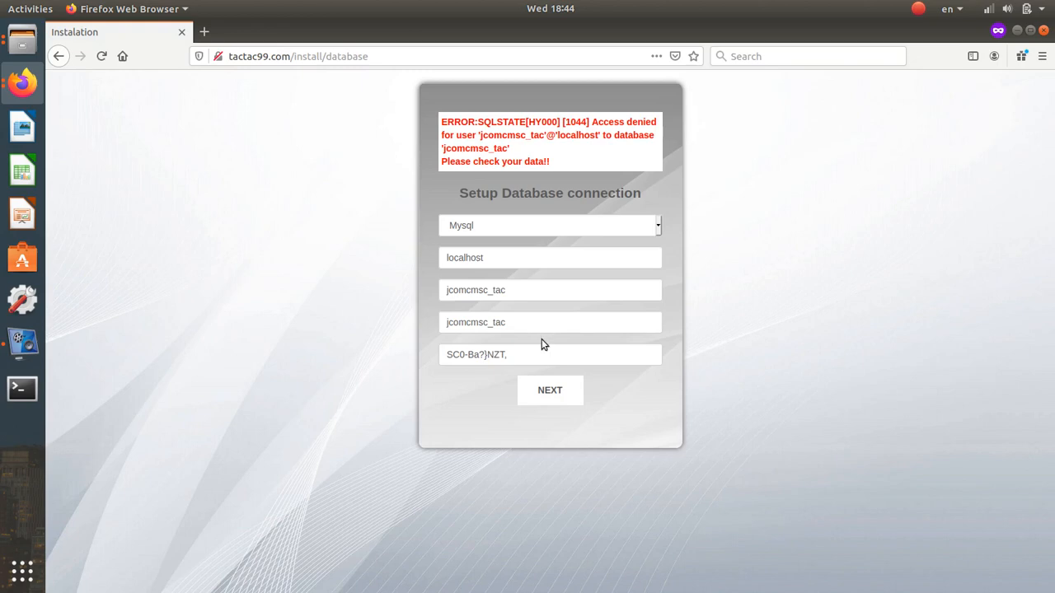
click(543, 400)
drag(512, 353, 376, 354)
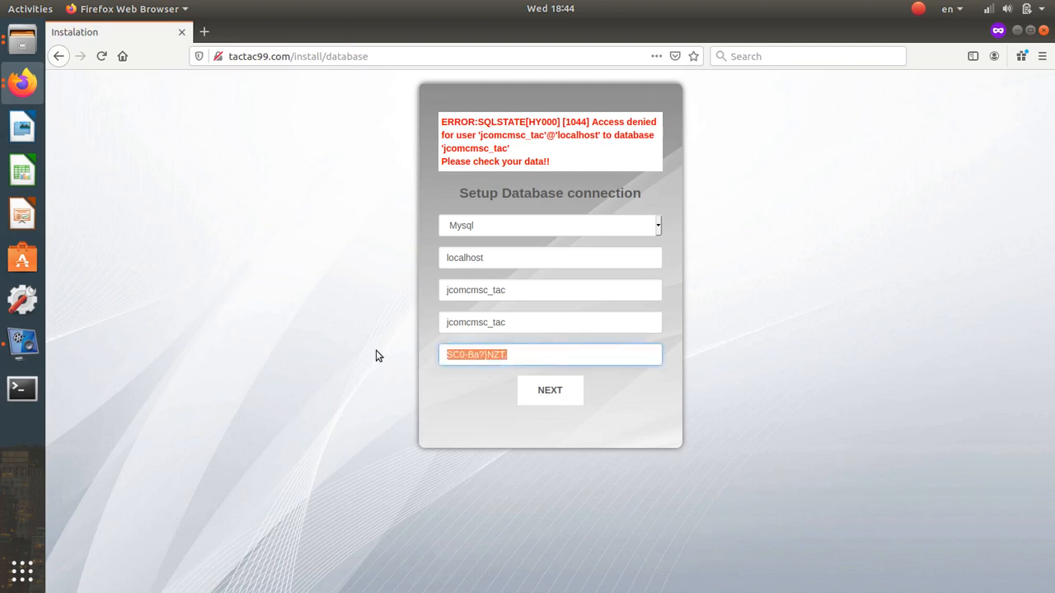
- Save all privileges for the tac user in cPanel, then resubmit the installer's connection details
click(22, 83)
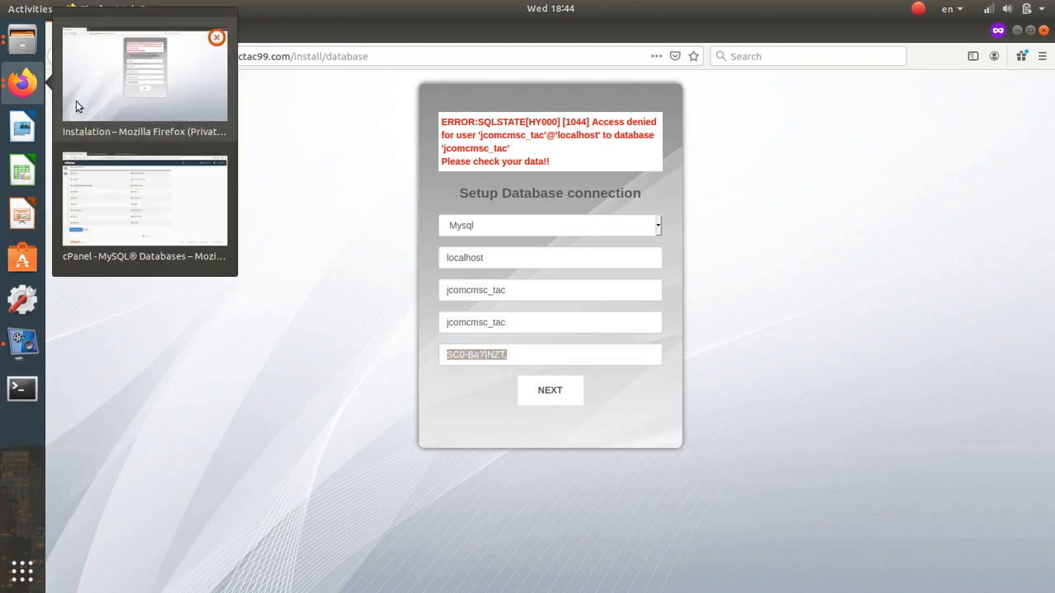
click(109, 114)
click(22, 83)
click(111, 193)
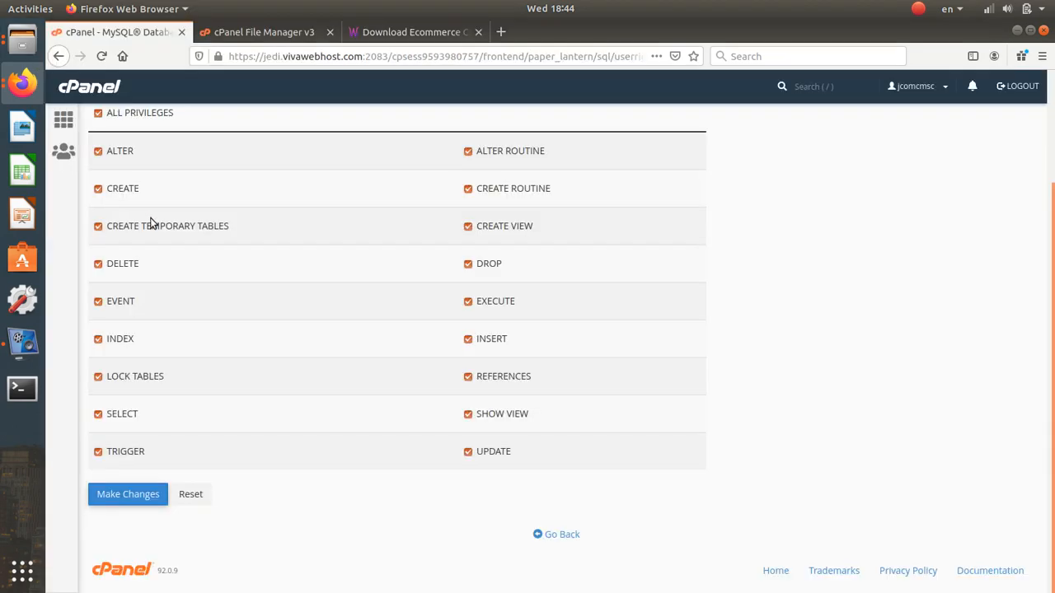
click(105, 505)
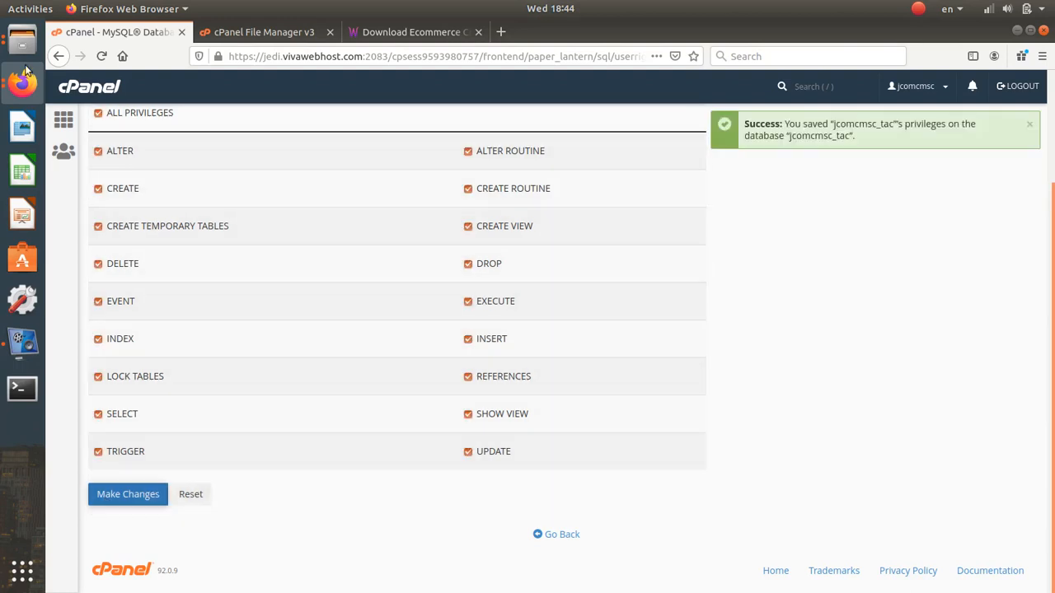
click(23, 79)
click(147, 232)
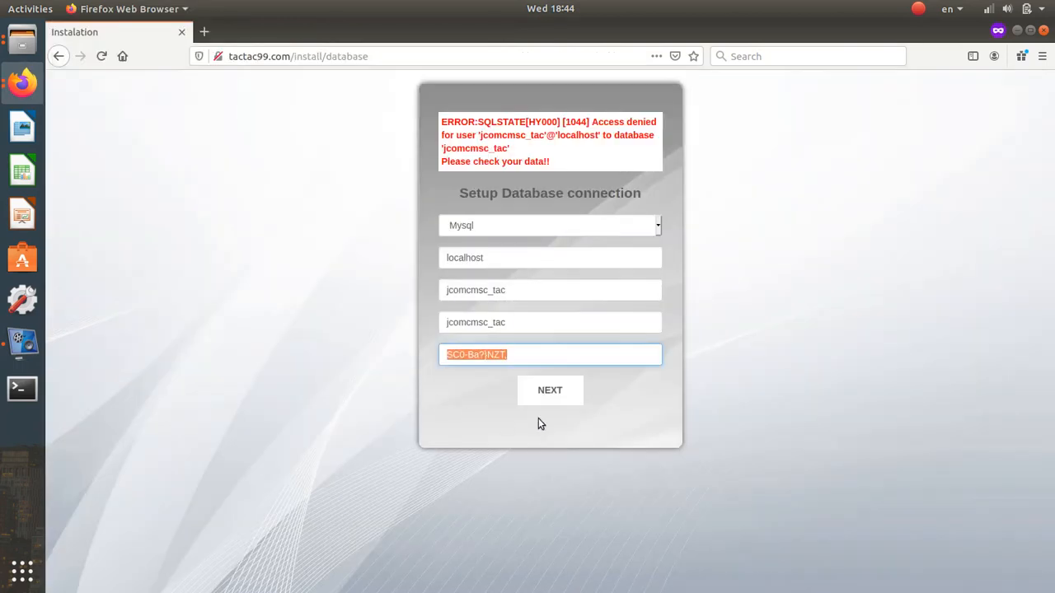
click(563, 401)
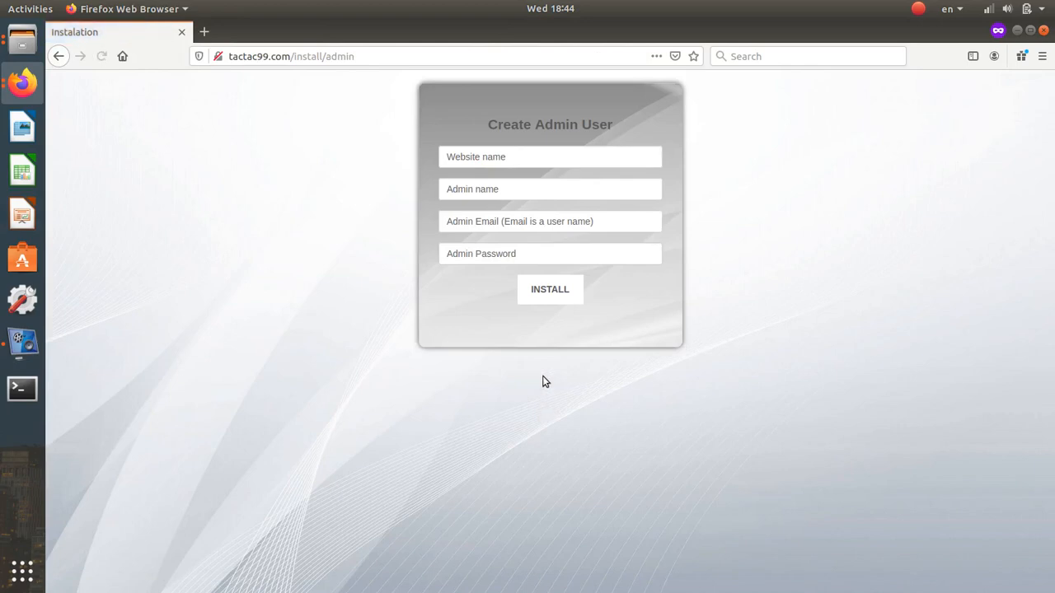
- Enter the website name 'Platform where to sell your staff' and fill the admin name admin
click(498, 164)
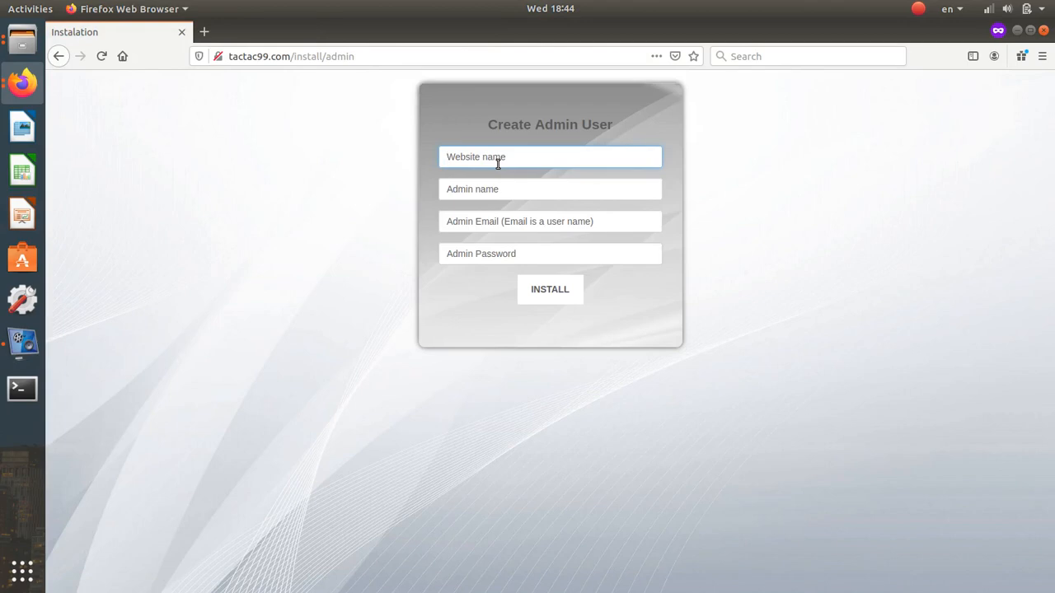
text(Pl)
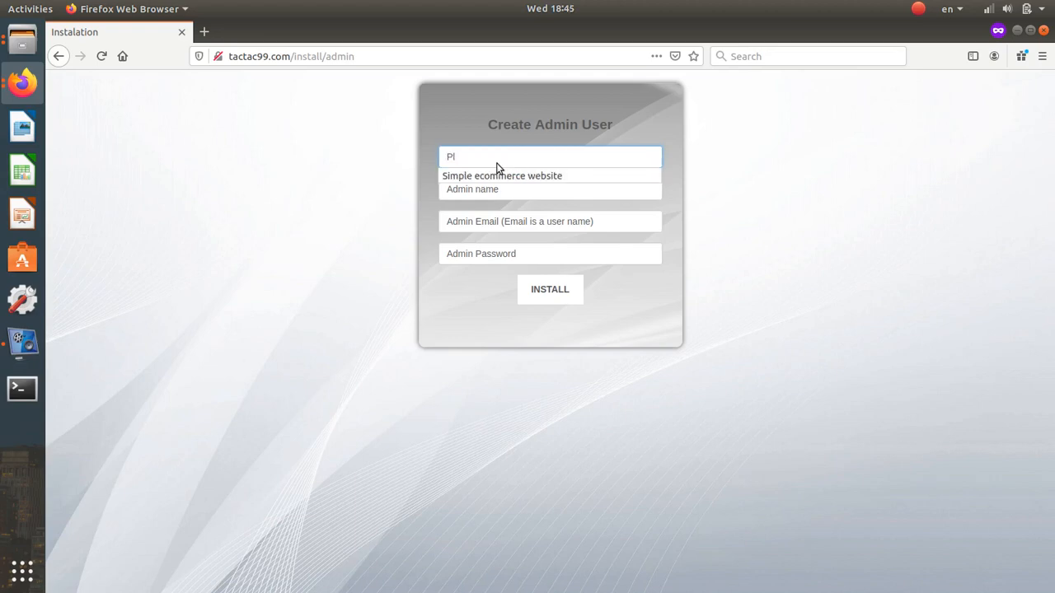
text(atf)
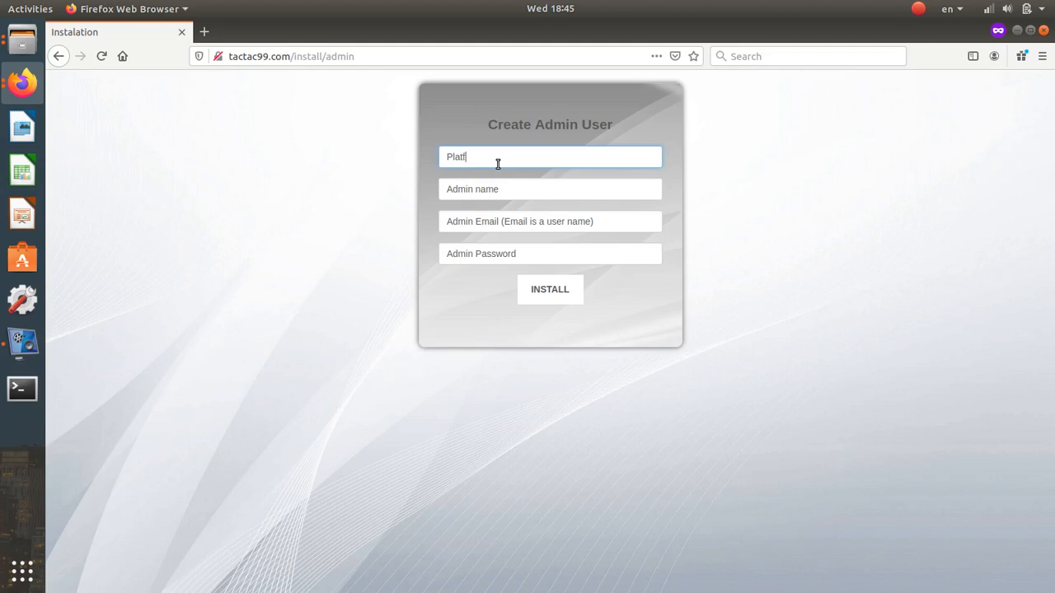
text(orm where to sell your staff)
click(493, 195)
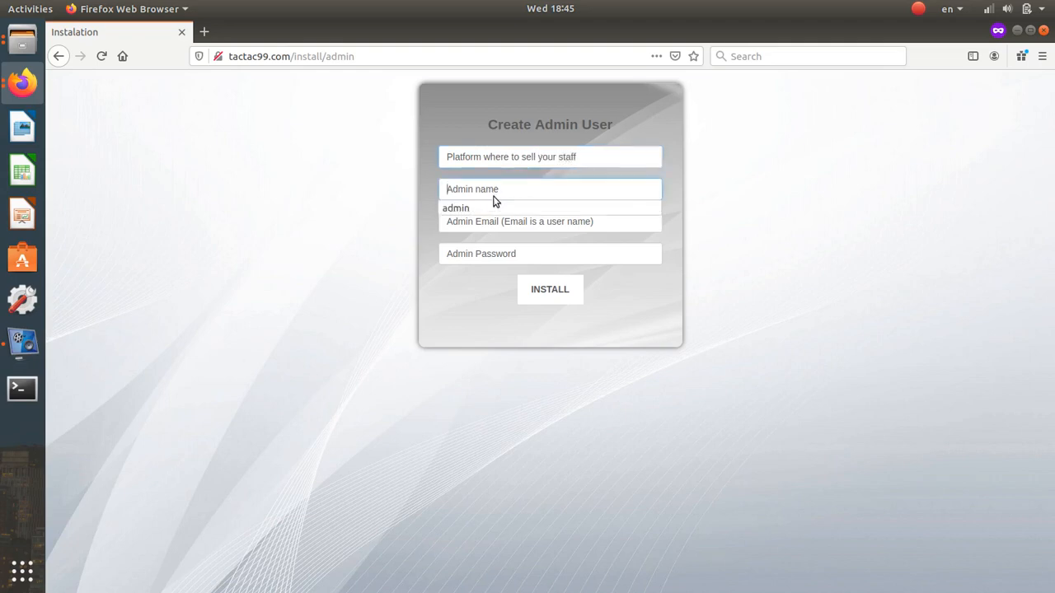
click(487, 208)
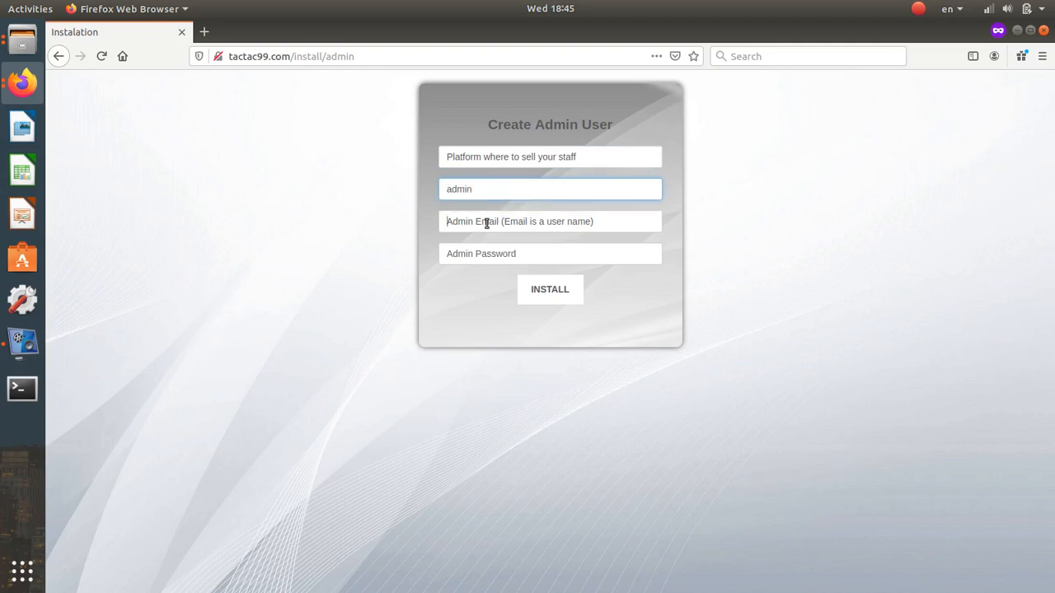
- Fill the admin e-mail and password from saved suggestions and run INSTALL
click(487, 223)
text(su)
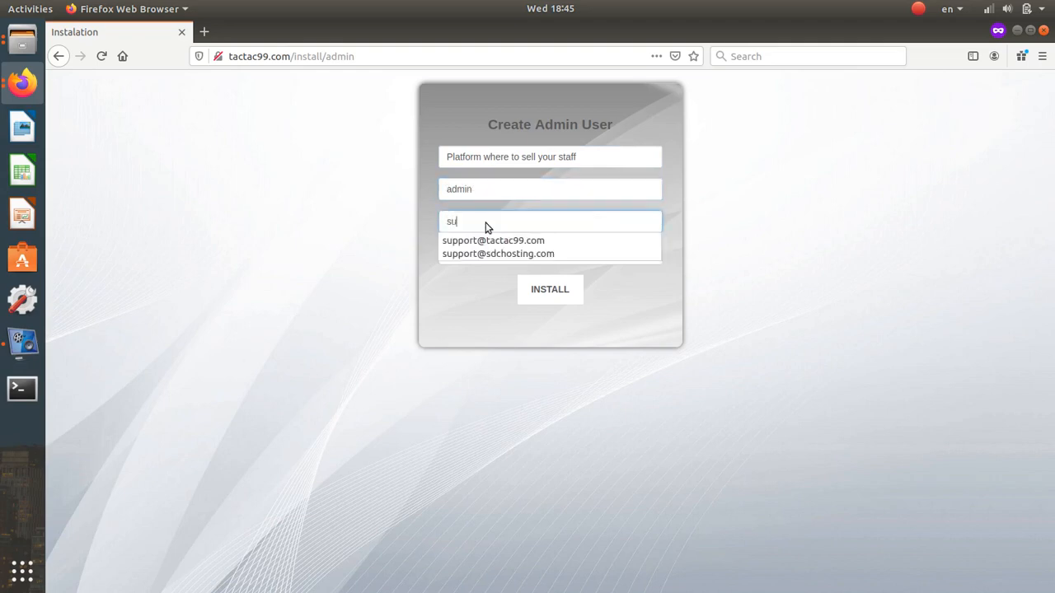
click(489, 239)
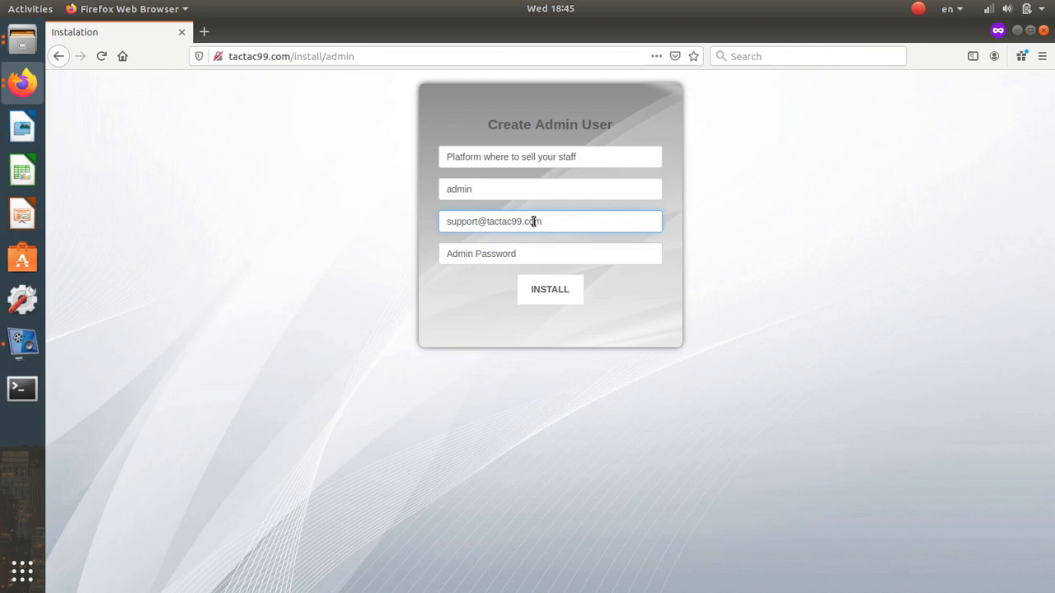
click(550, 224)
click(510, 258)
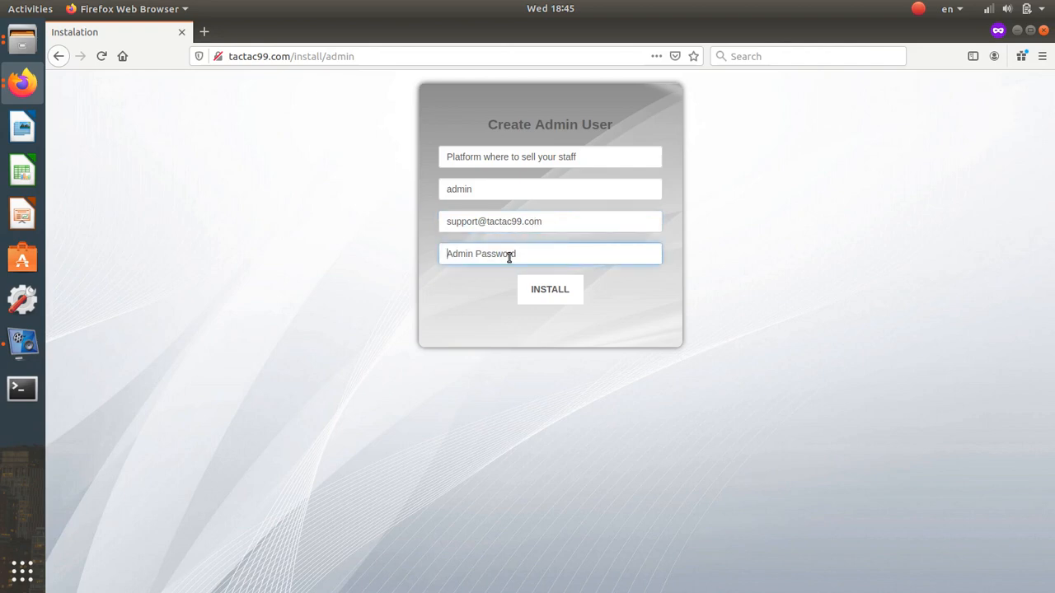
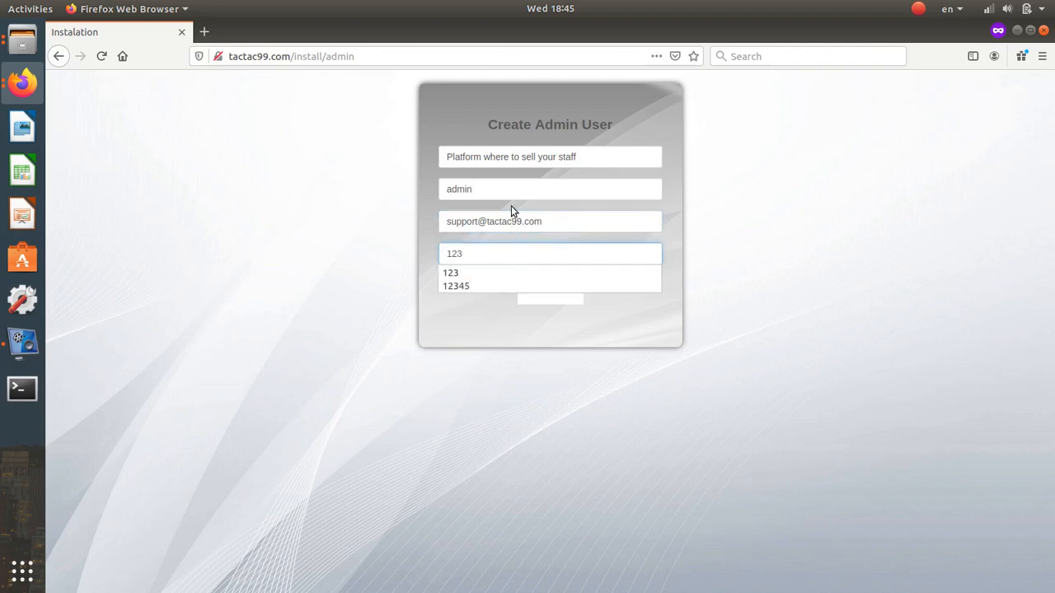
click(547, 225)
drag(547, 226, 393, 226)
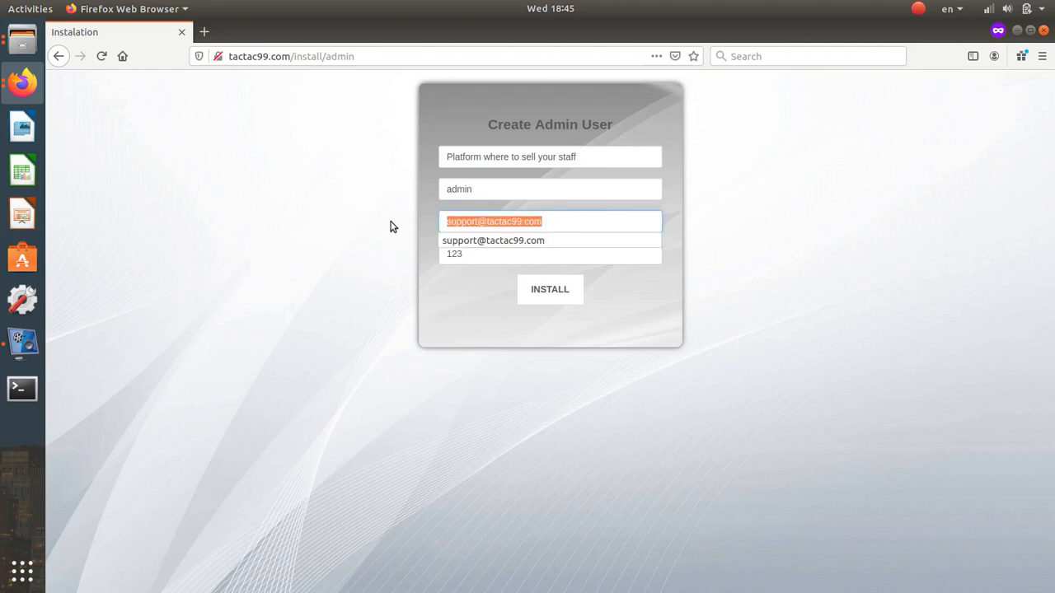
click(389, 252)
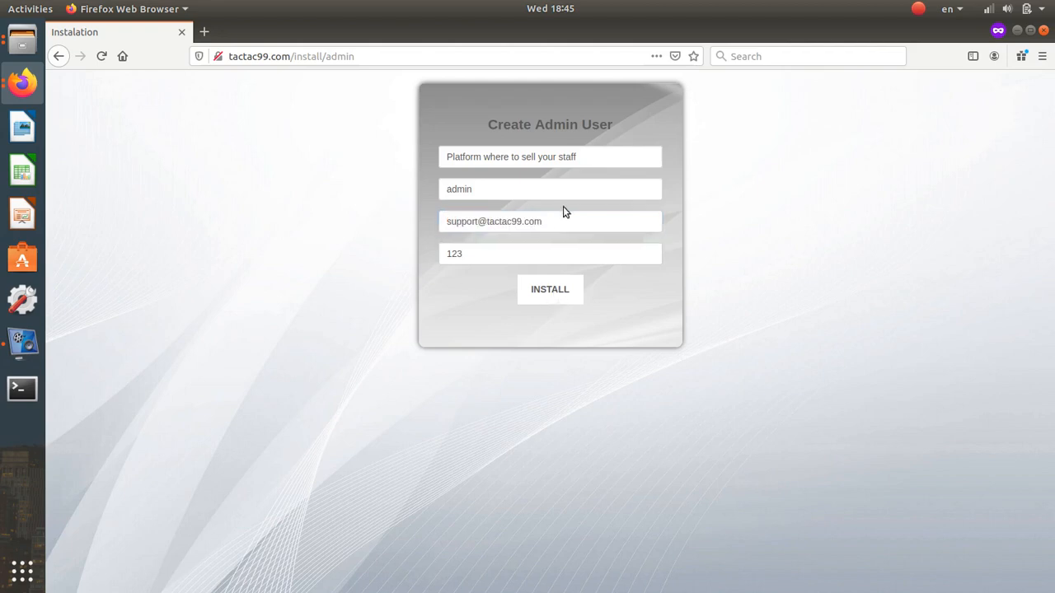
drag(563, 220, 522, 221)
drag(380, 218, 349, 231)
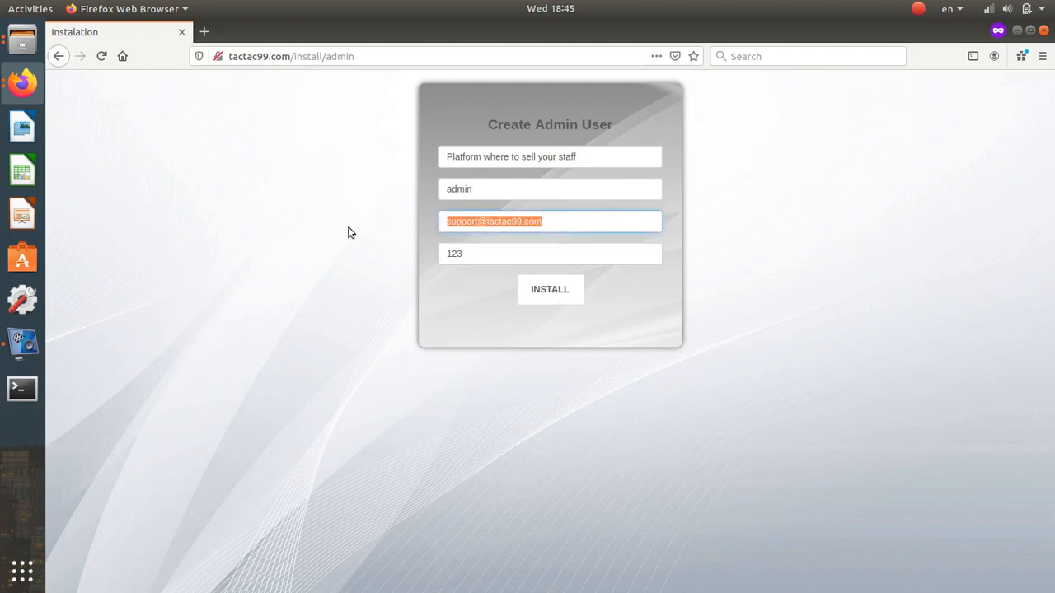
click(569, 304)
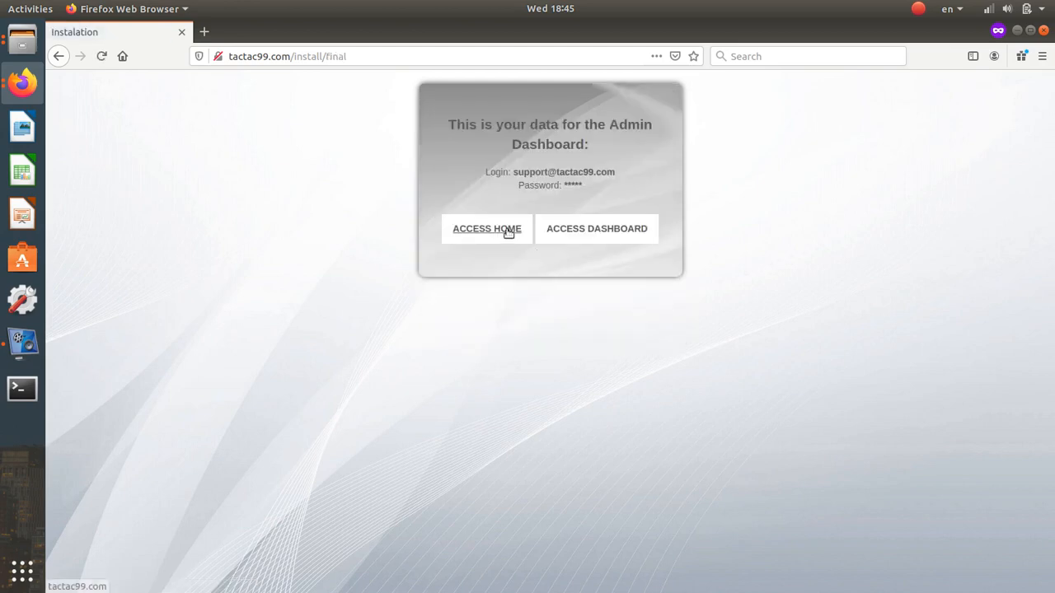
- Close the installer window and open the tactac99.com storefront in a new tab
drag(294, 56, 153, 72)
key(ctrl+c)
click(1044, 30)
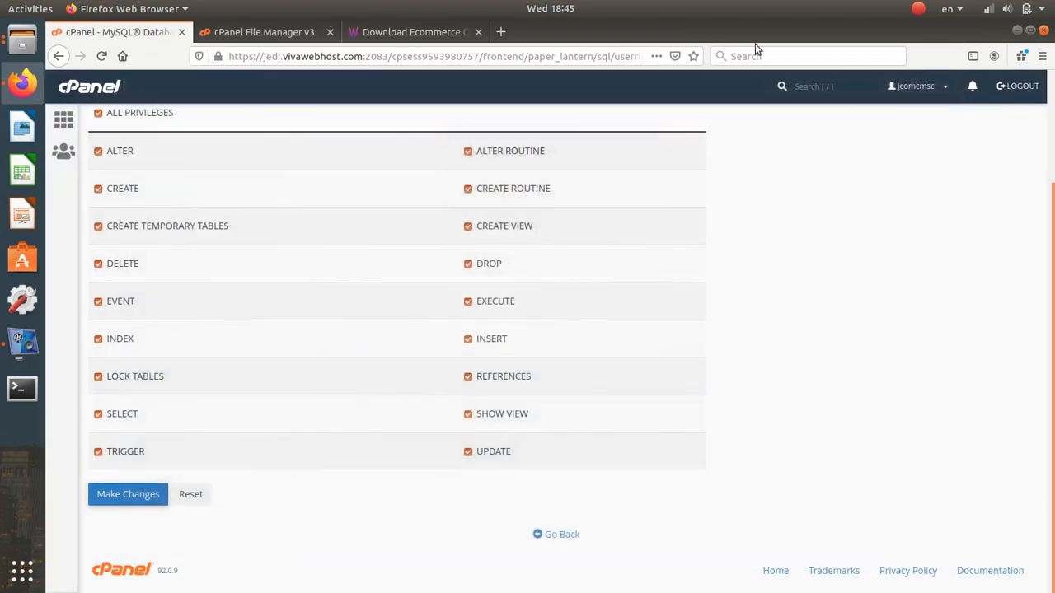
click(500, 31)
click(497, 56)
key(ctrl+v)
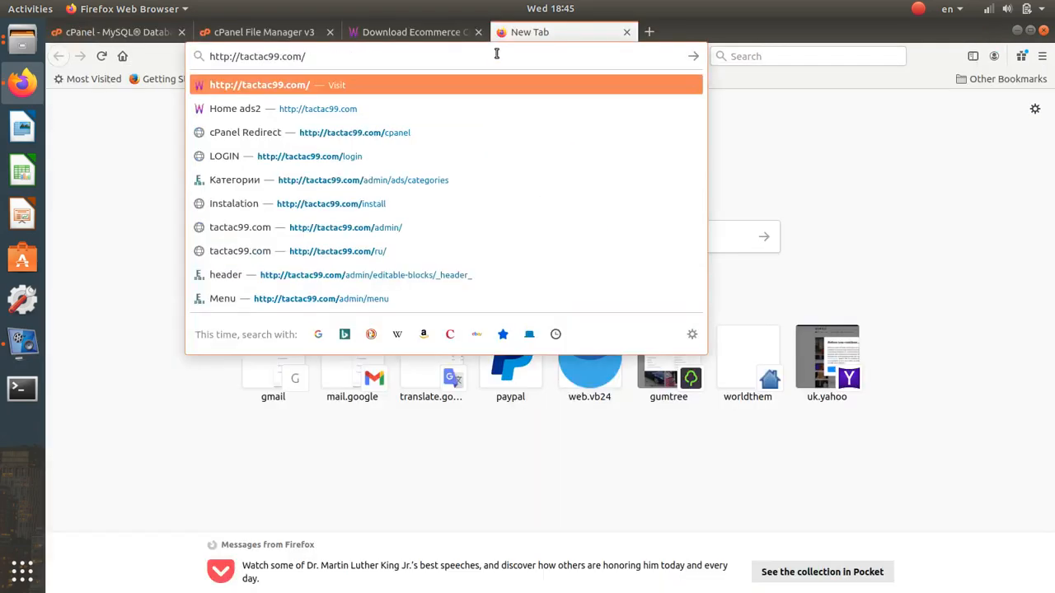
key(Return)
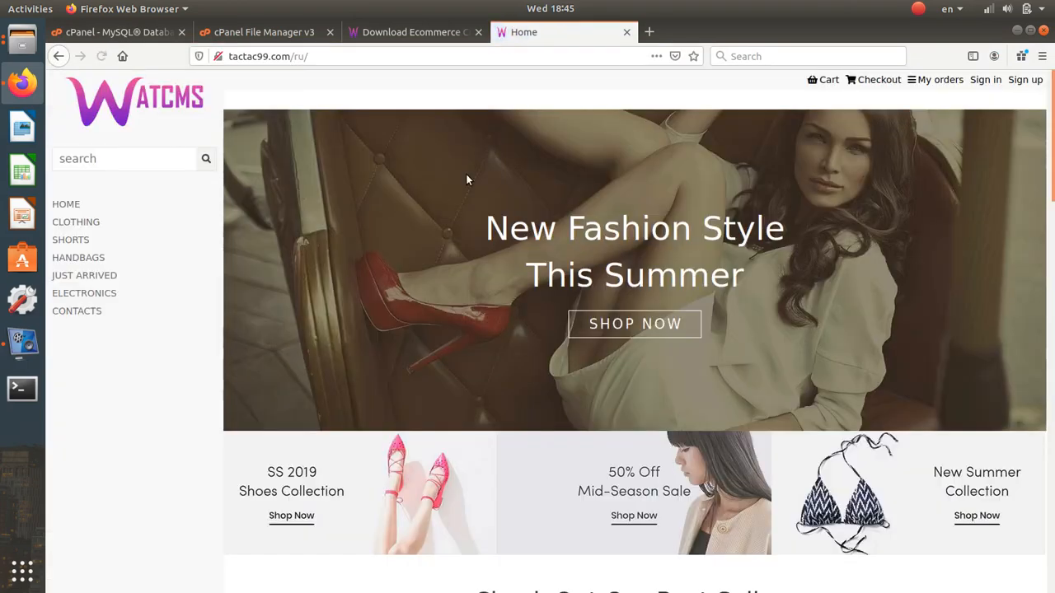
scroll(465, 175, down, 6)
scroll(467, 179, up, 6)
- Open tactac99.com/admin in another tab and sign in with the saved admin account
click(649, 33)
key(ctrl+v)
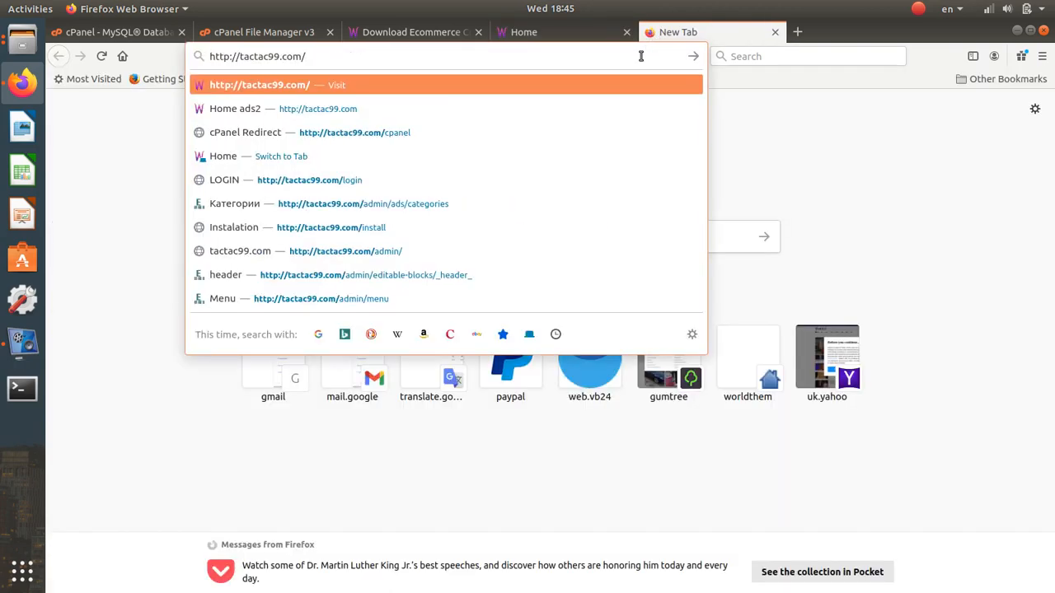
text(admin)
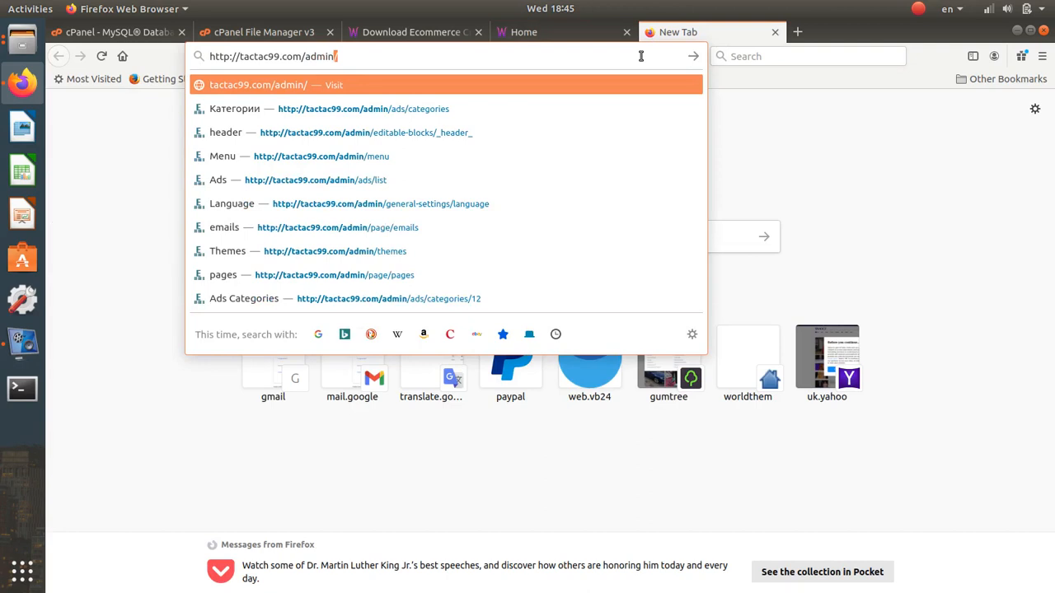
key(Return)
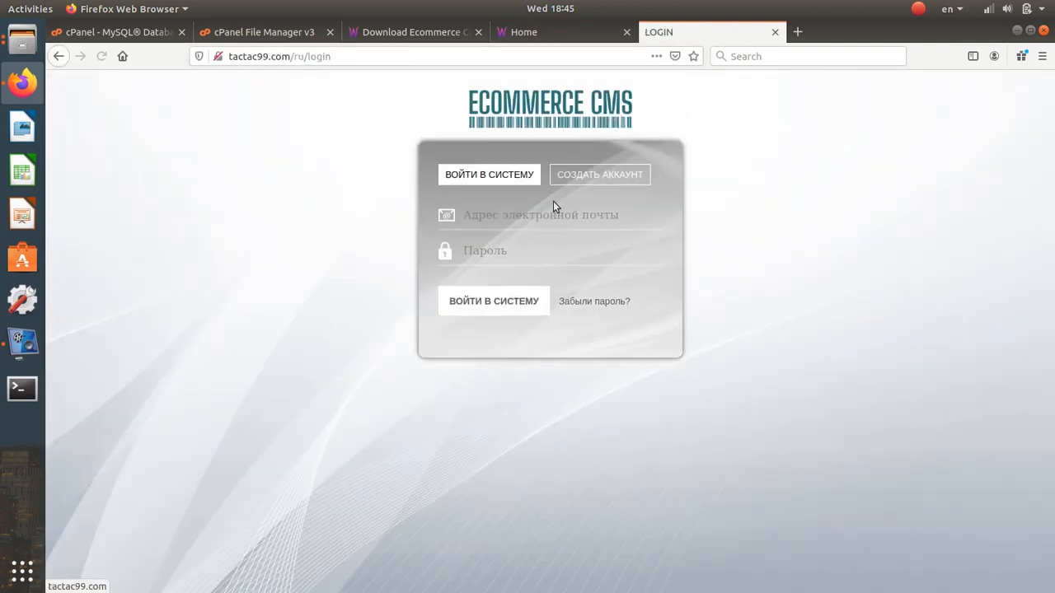
click(537, 213)
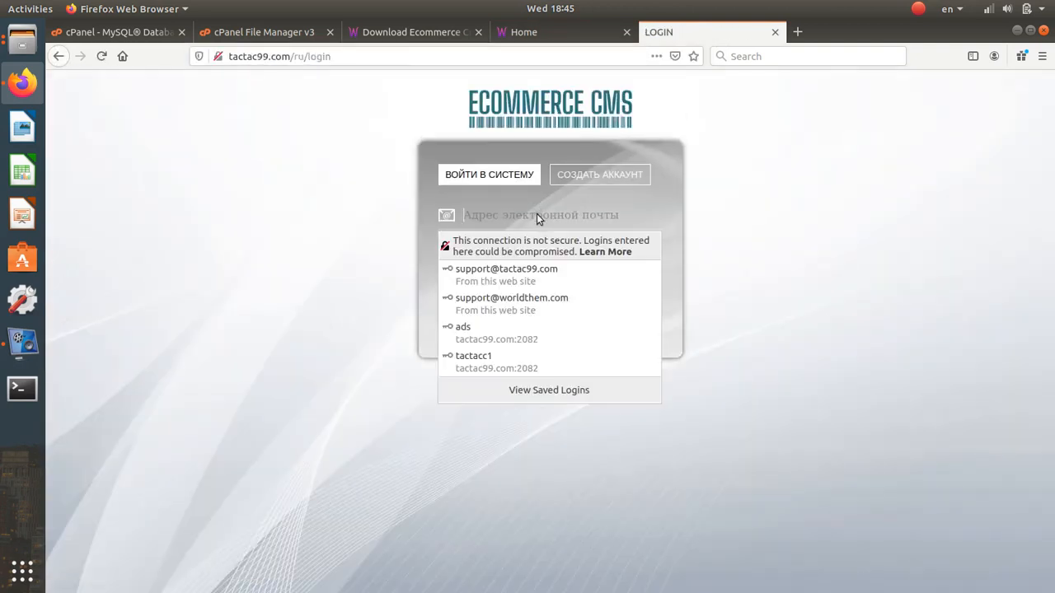
click(528, 282)
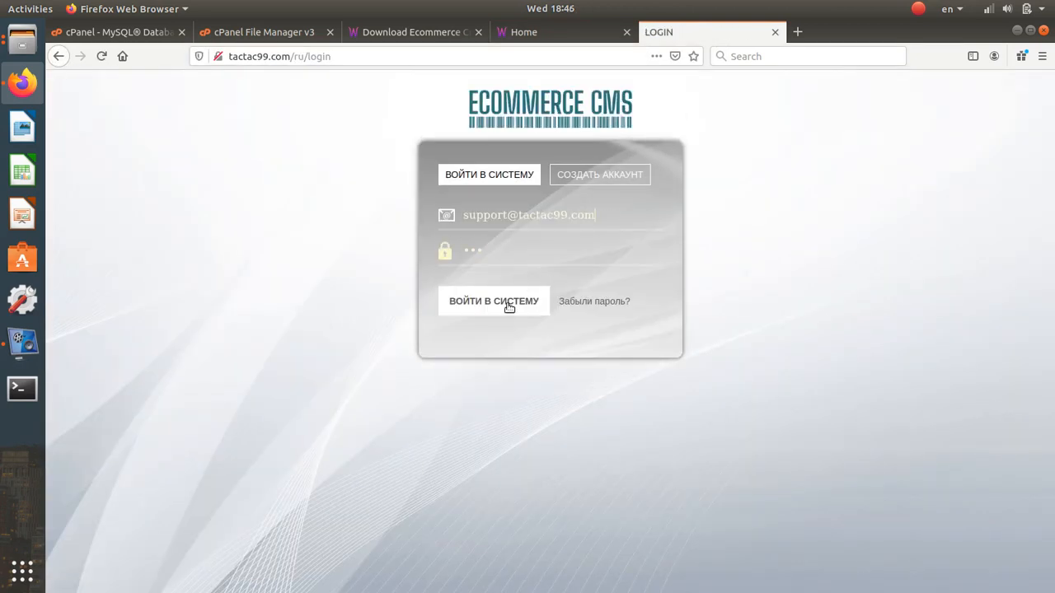
click(509, 303)
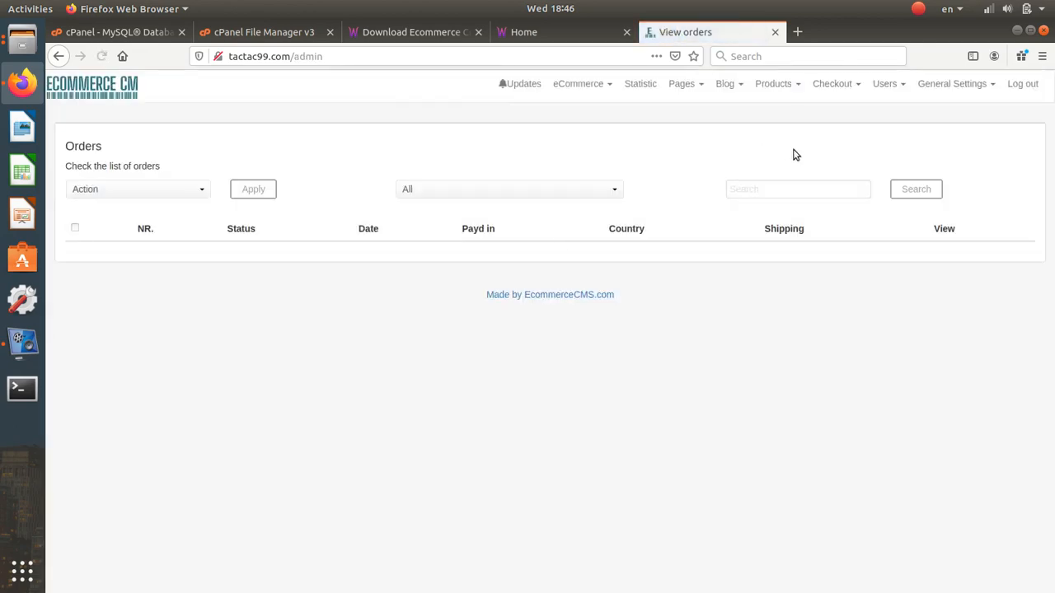
- In Language settings, add Abkhazian, restore English as default, then delete Abkhazian
click(937, 83)
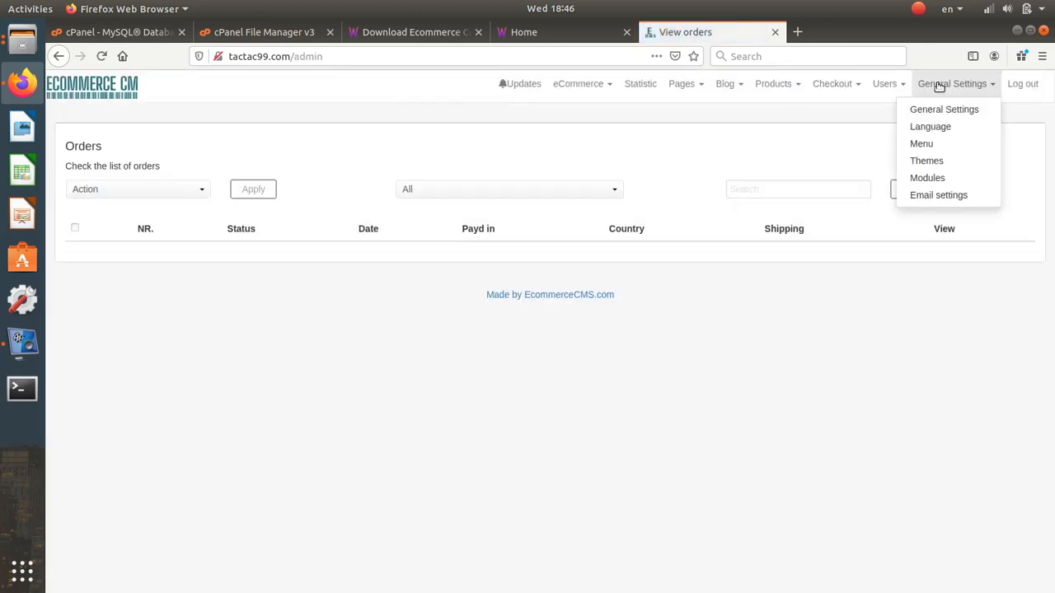
click(941, 127)
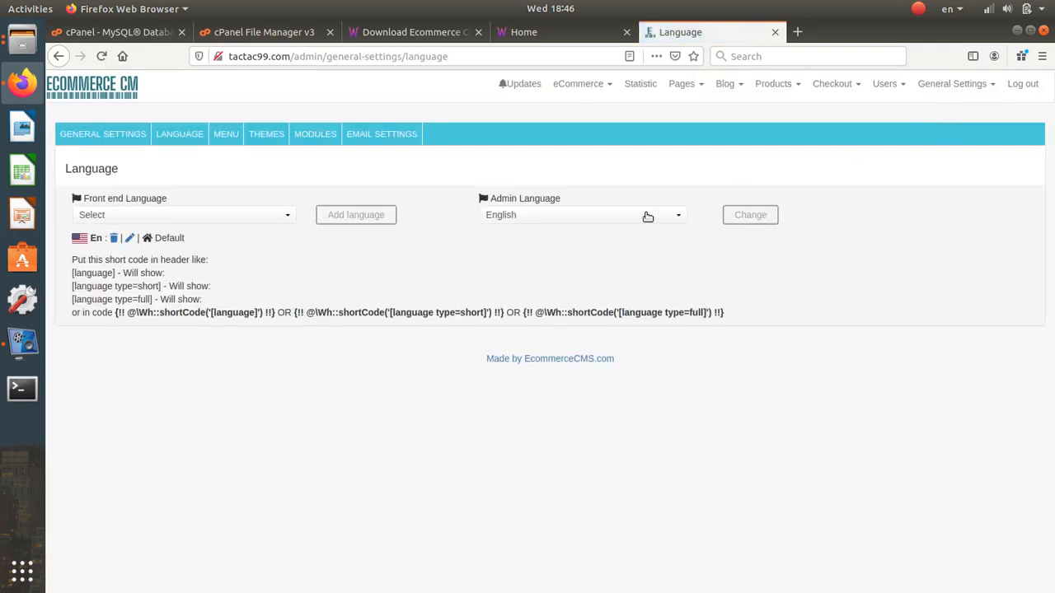
click(188, 214)
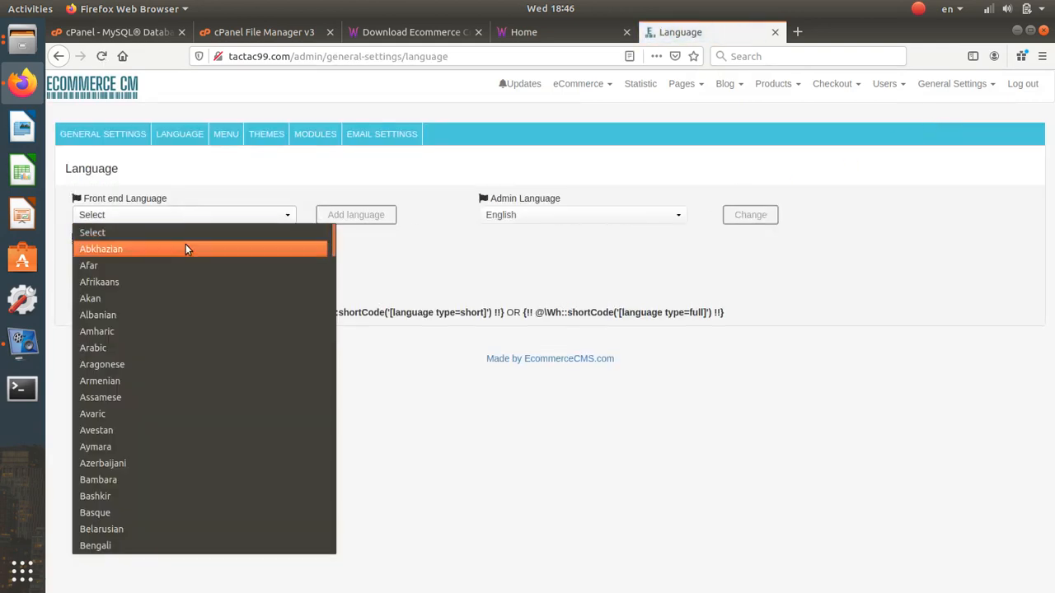
click(189, 248)
click(357, 215)
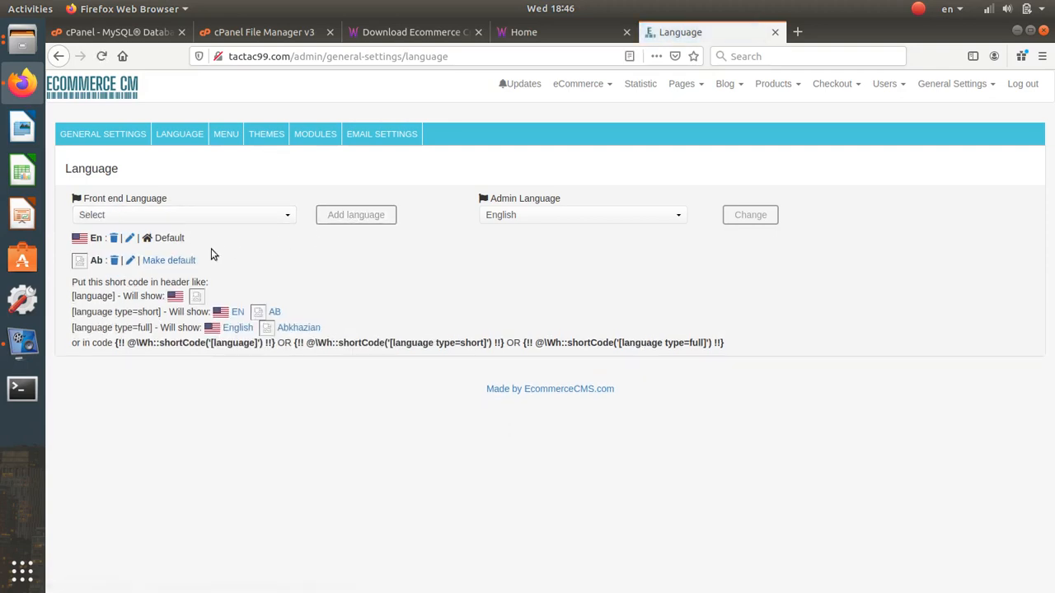
click(186, 260)
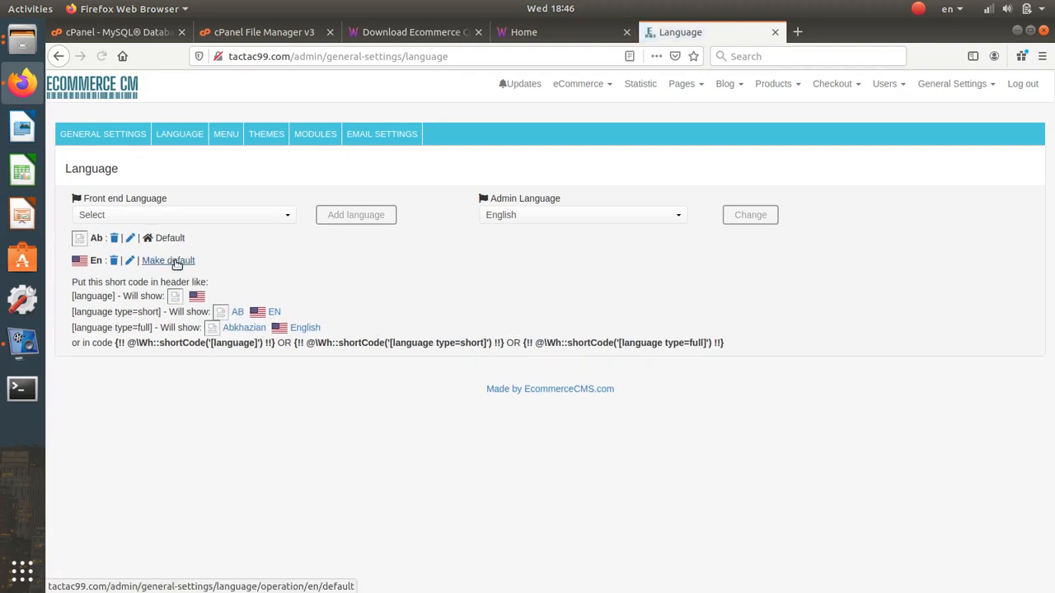
click(176, 261)
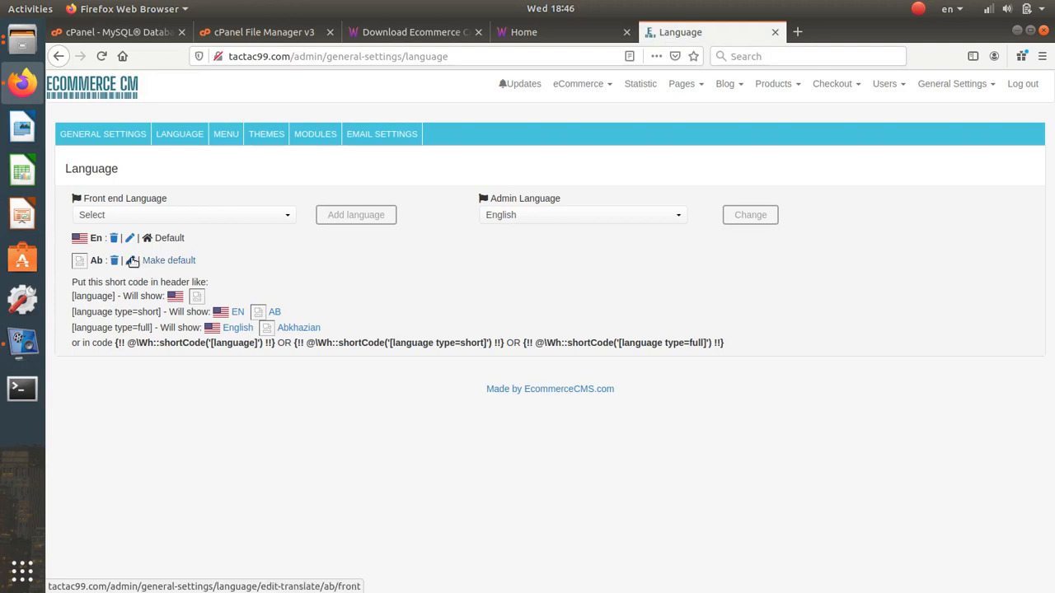
click(118, 261)
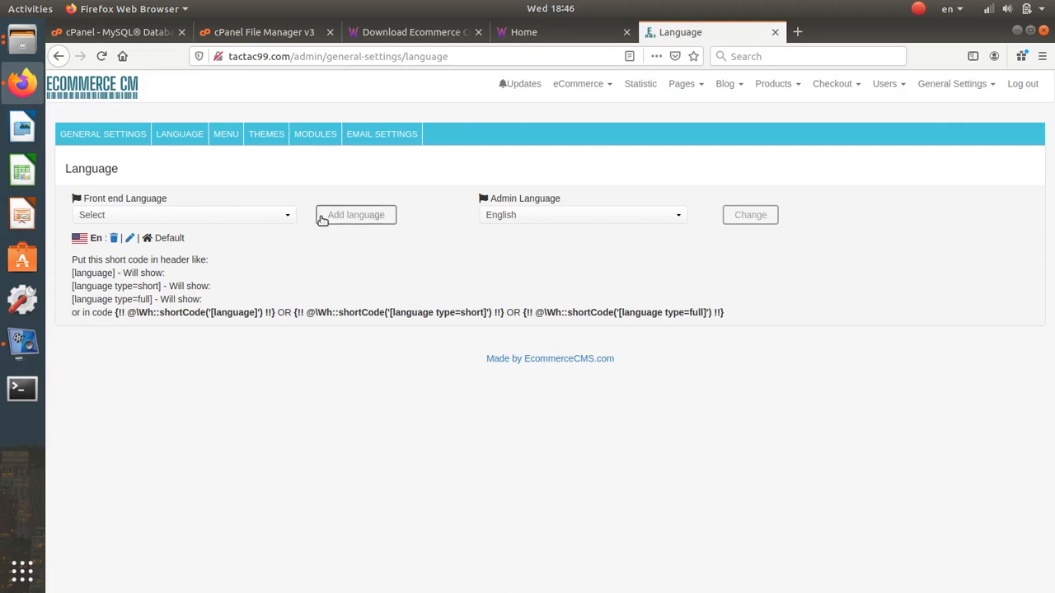
- Reload the storefront tab to check the changes, then return to the Language settings page
click(579, 30)
click(101, 56)
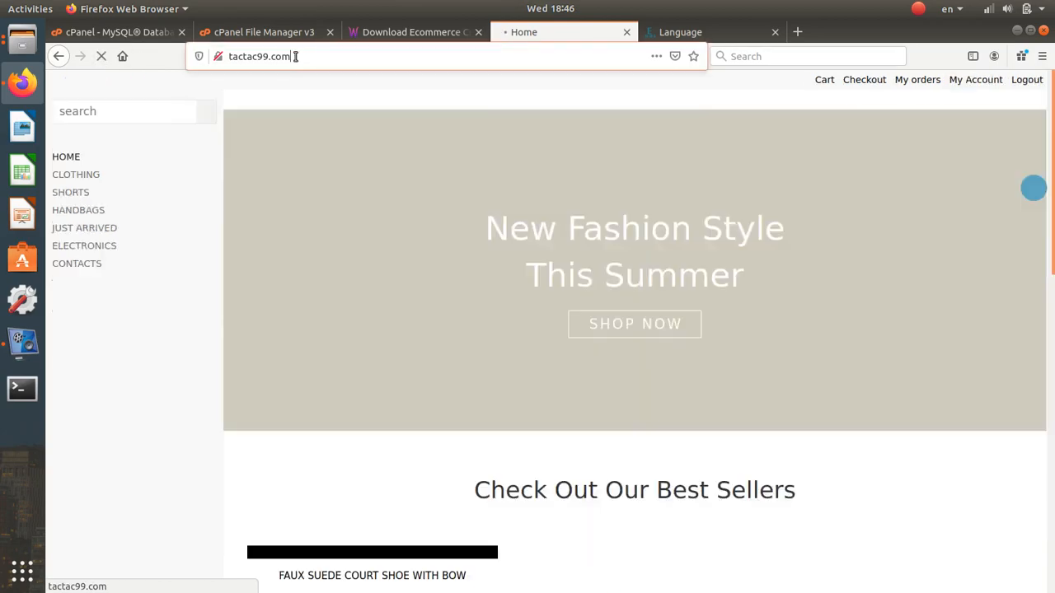
click(294, 56)
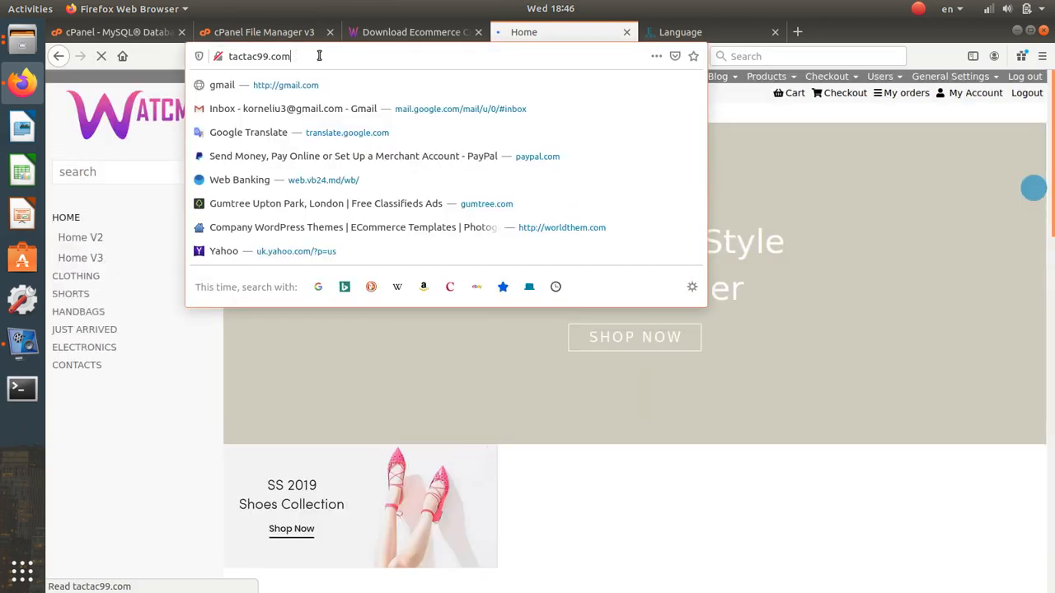
click(829, 194)
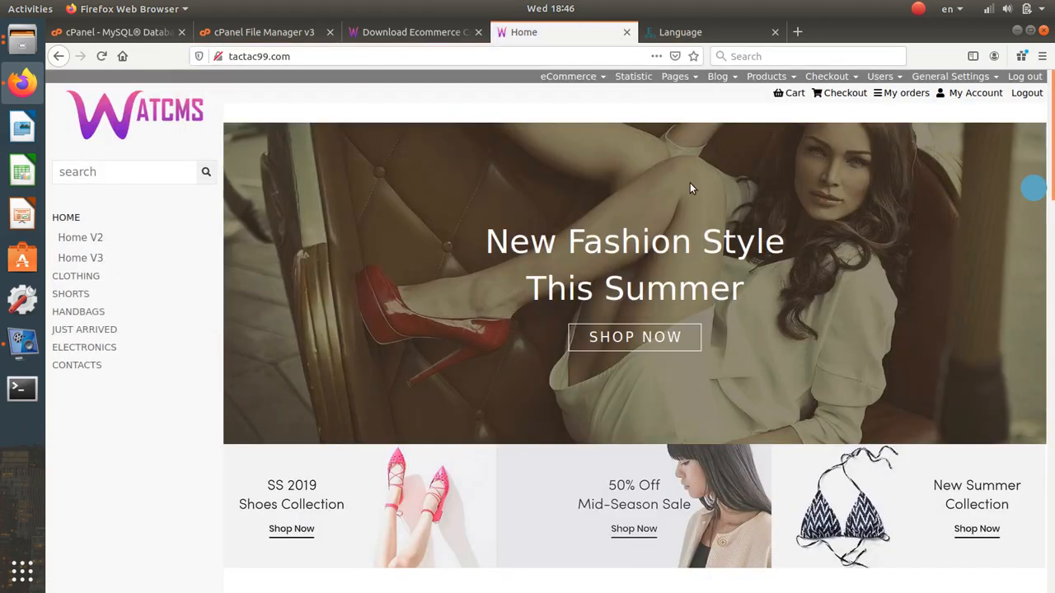
click(683, 32)
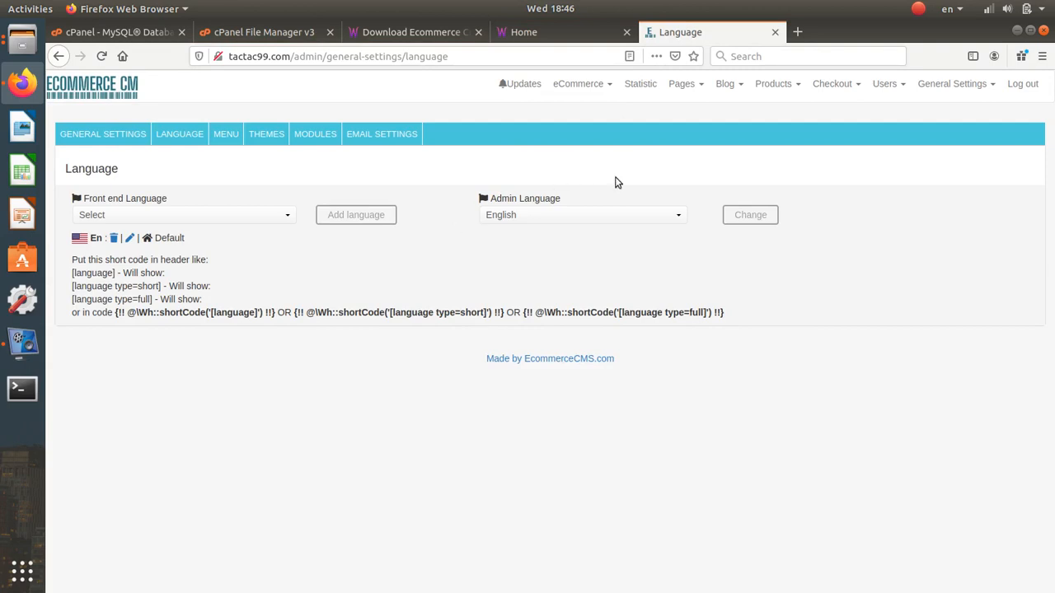
click(980, 84)
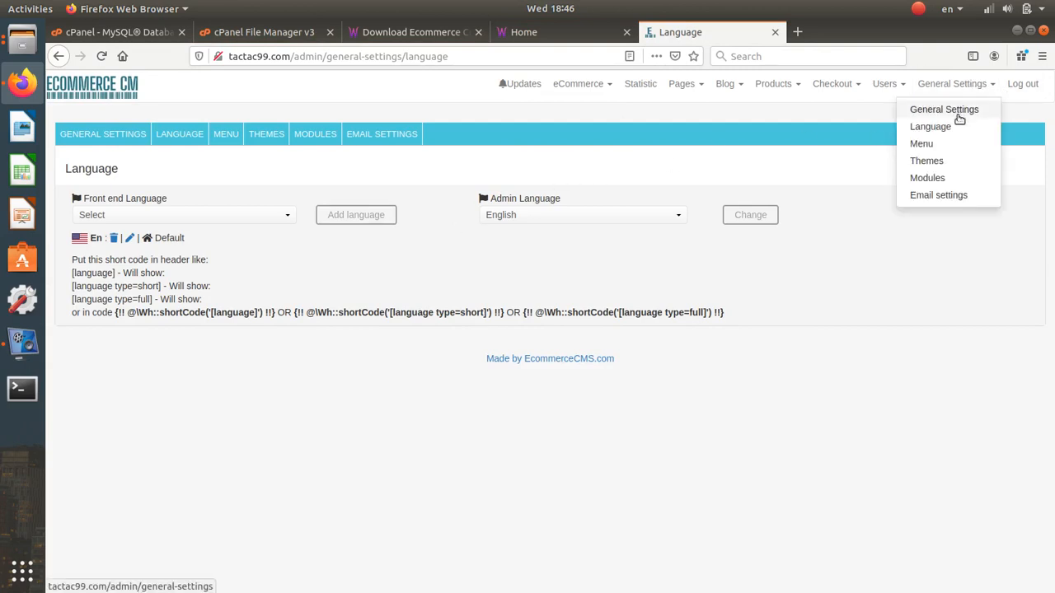
- Check the Themes page, where STANDART is the only installed theme, then bring up the Ecommerce CMS download page
click(952, 163)
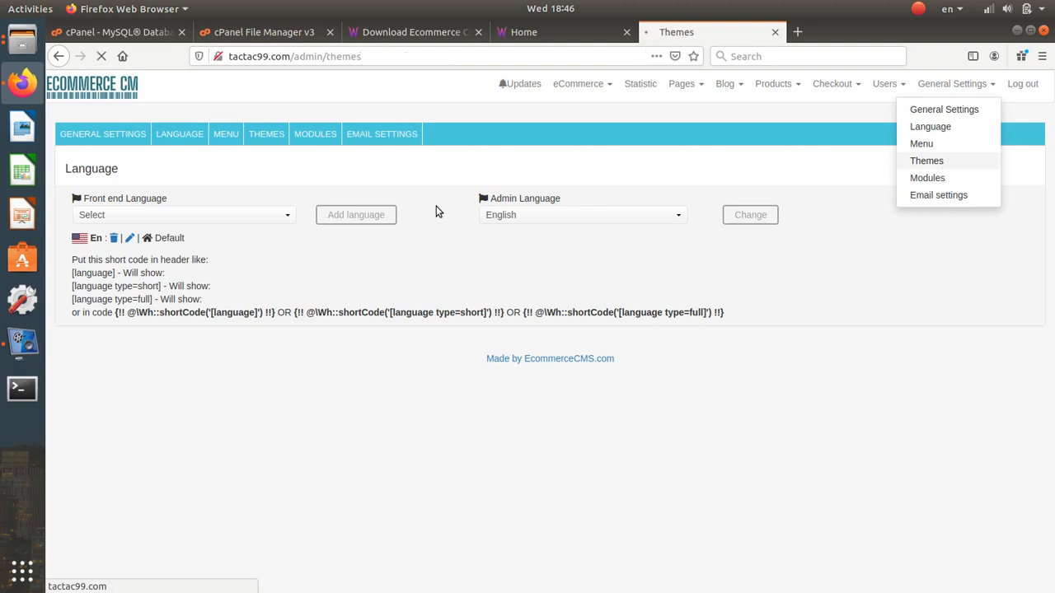
scroll(445, 221, down, 3)
scroll(465, 213, up, 3)
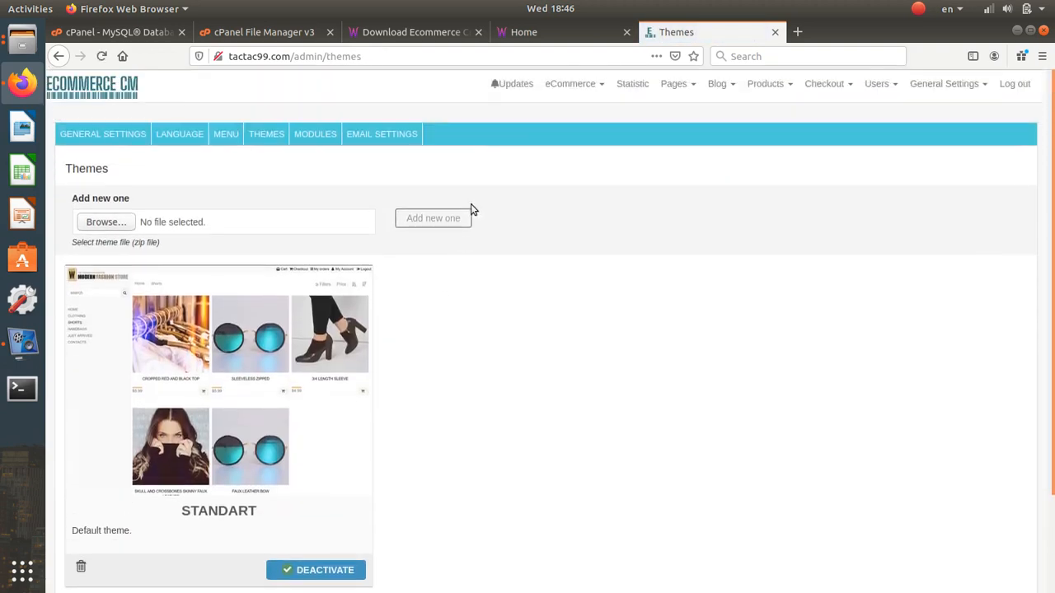
scroll(472, 209, down, 1)
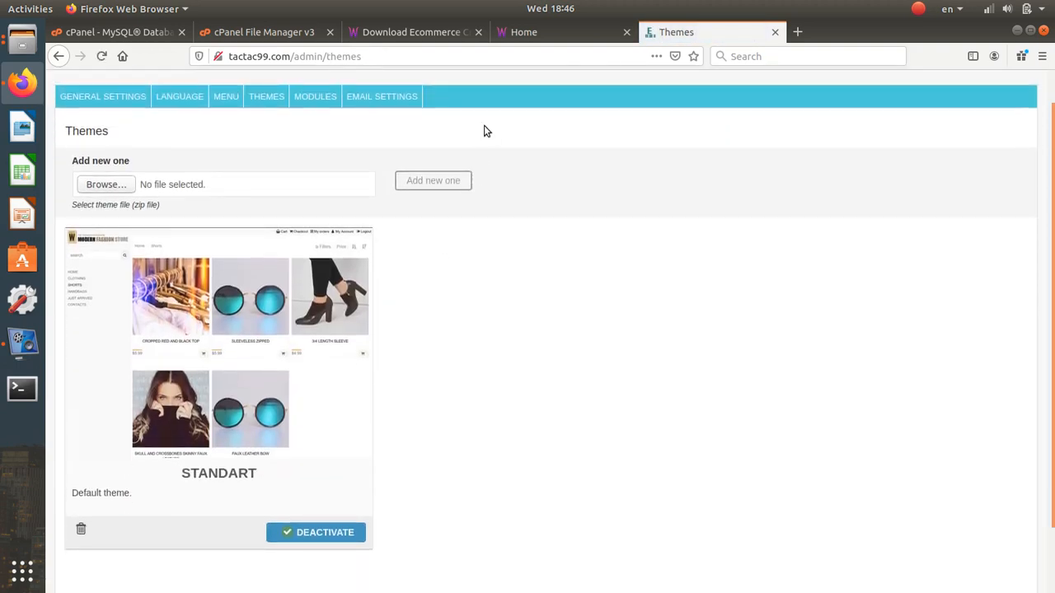
click(416, 33)
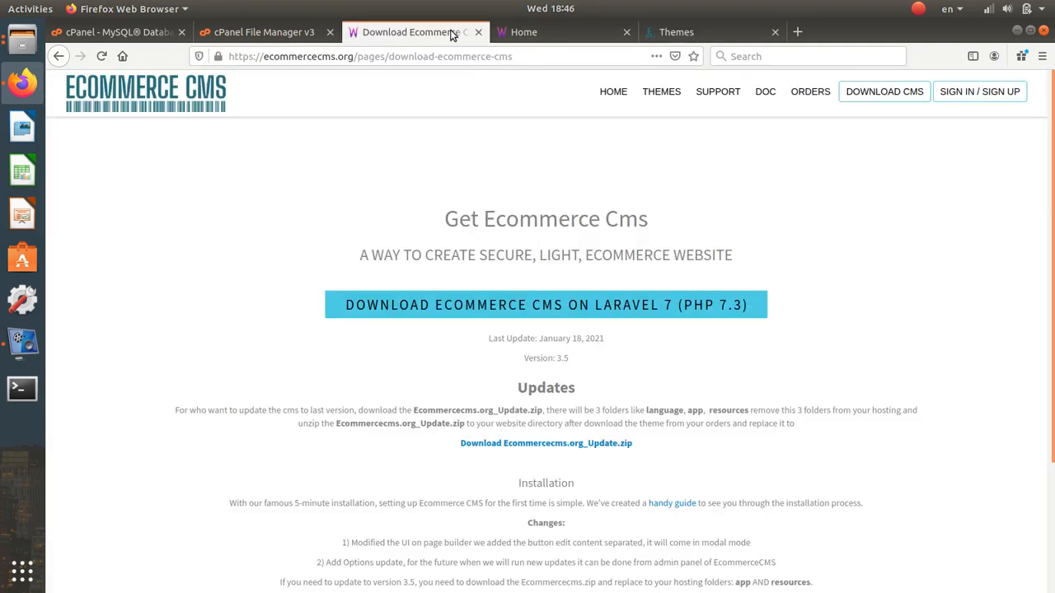
- Open the 'Create classified website like olx or gumtree or craigslist' theme on ecommercecms.org and download it
click(675, 93)
click(396, 427)
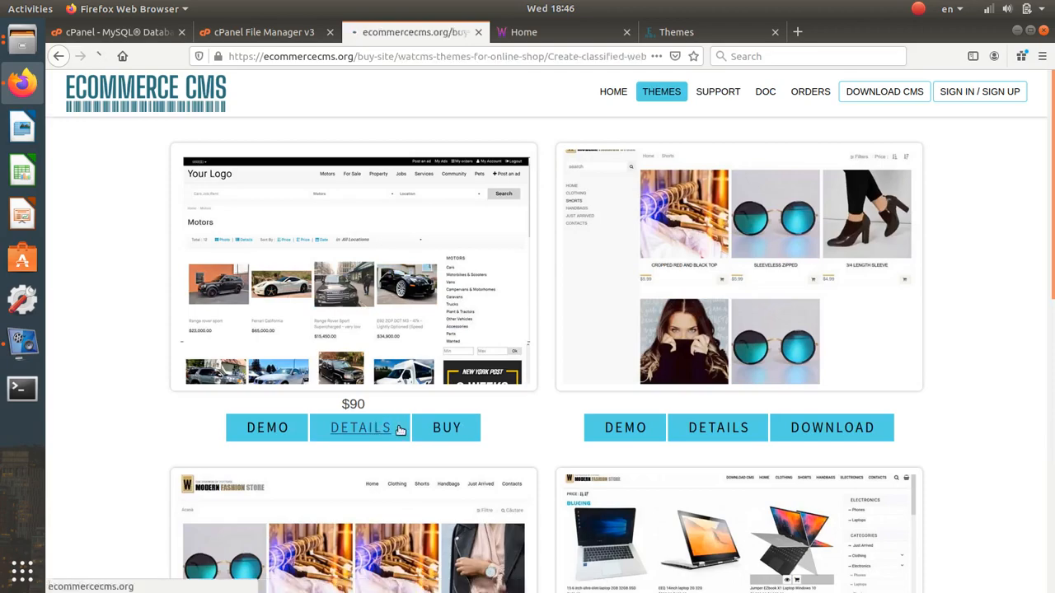
scroll(436, 426, down, 10)
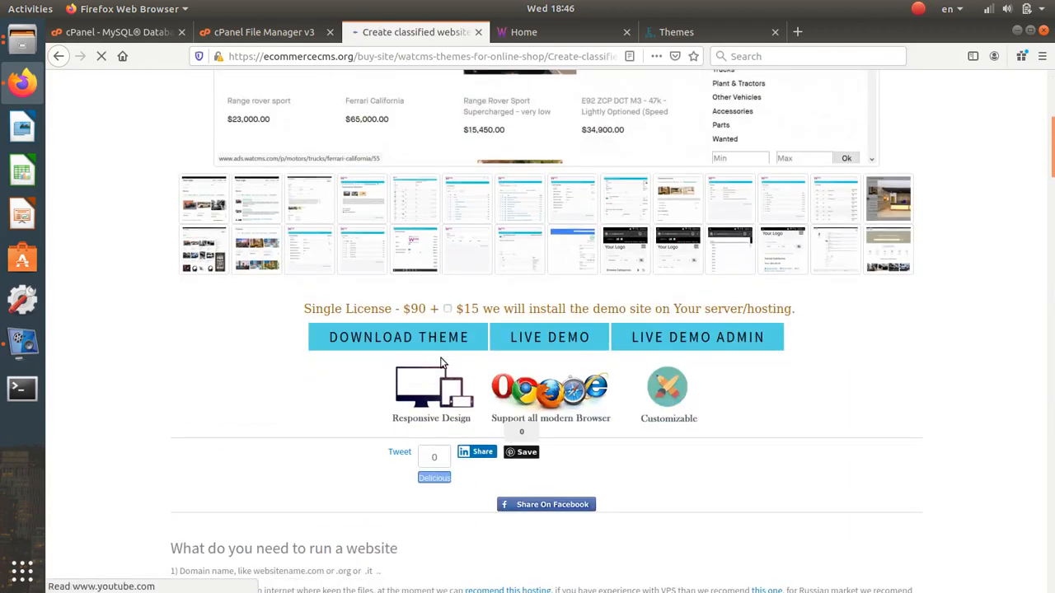
click(438, 346)
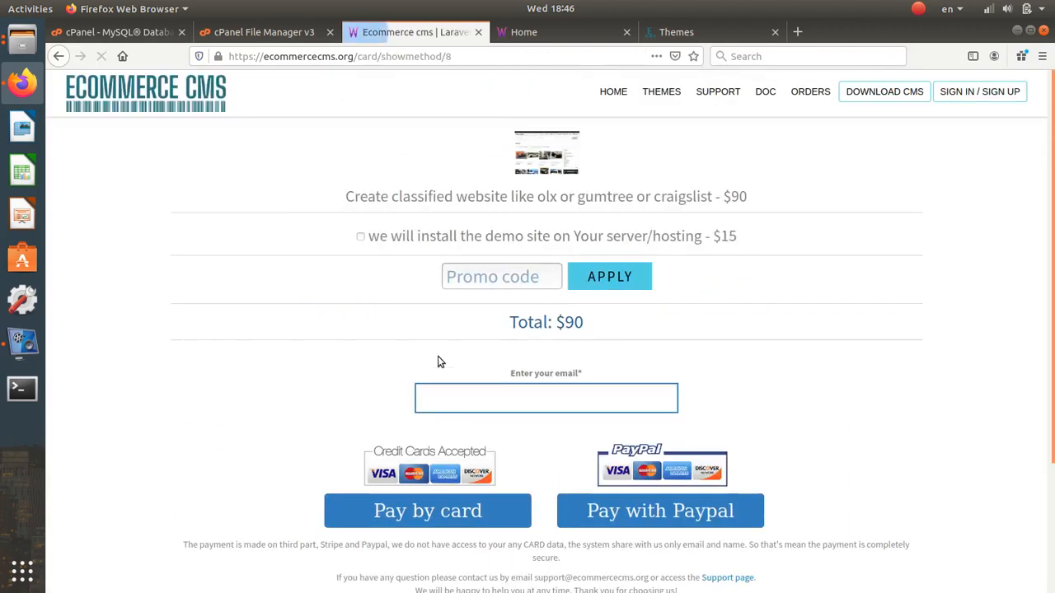
click(56, 57)
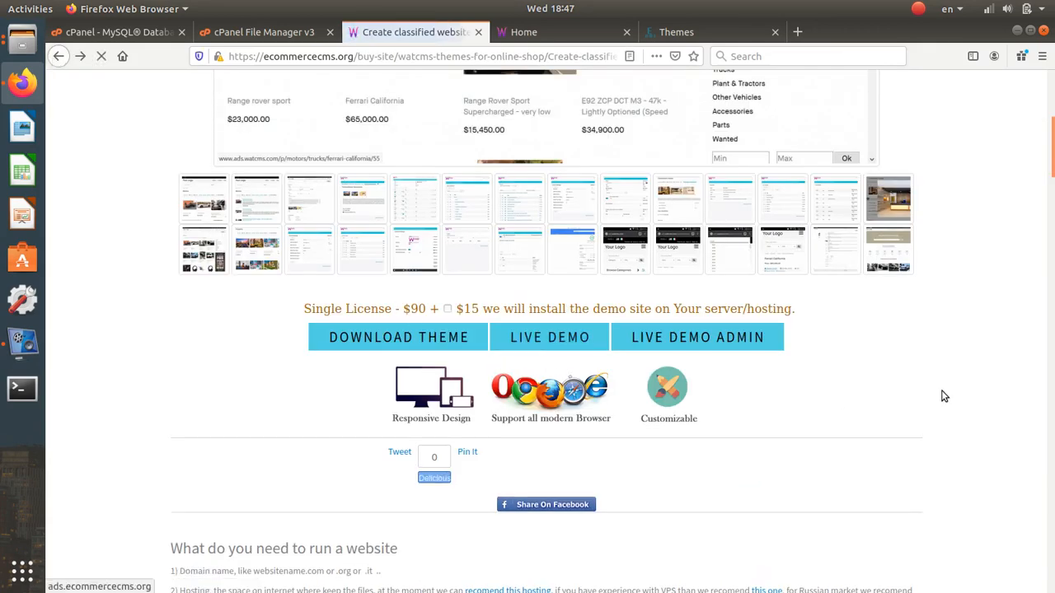
scroll(944, 397, up, 3)
scroll(944, 396, up, 2)
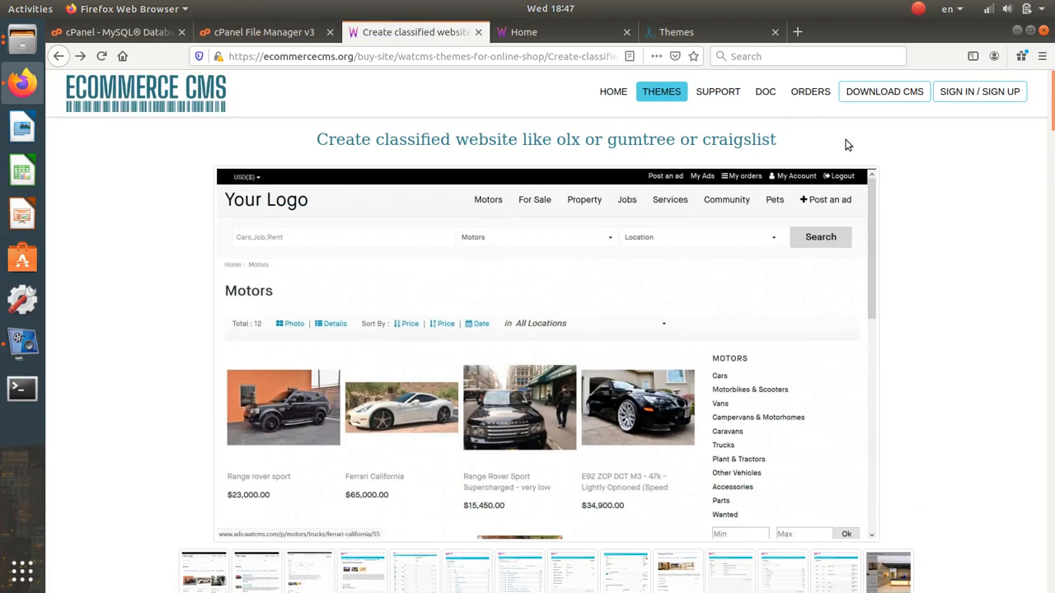
click(542, 37)
- Upload Advertise.zip from the Downloads folder as a new theme in the admin Themes page
click(666, 37)
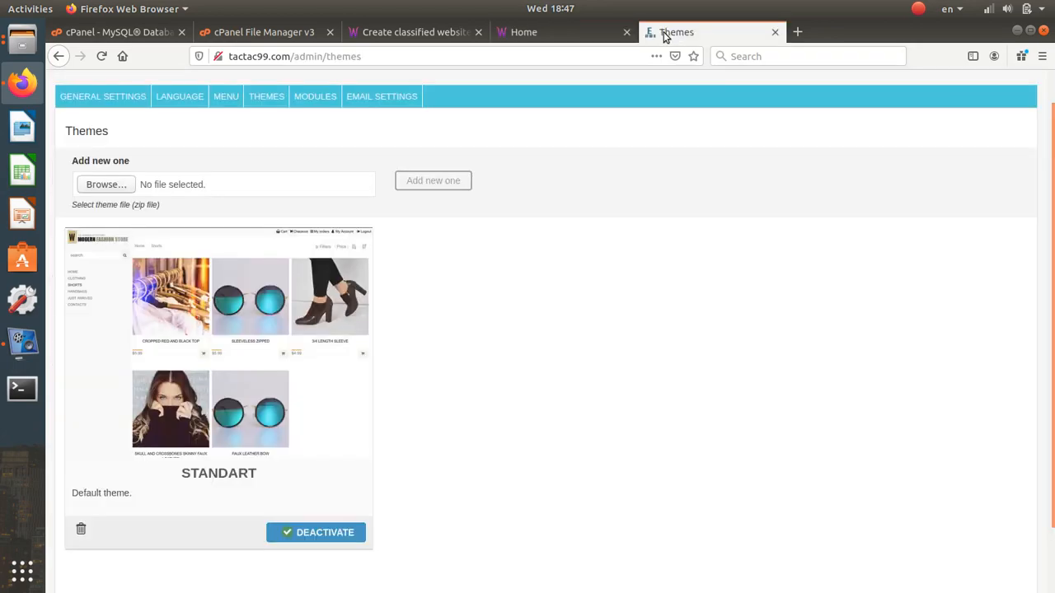
click(24, 49)
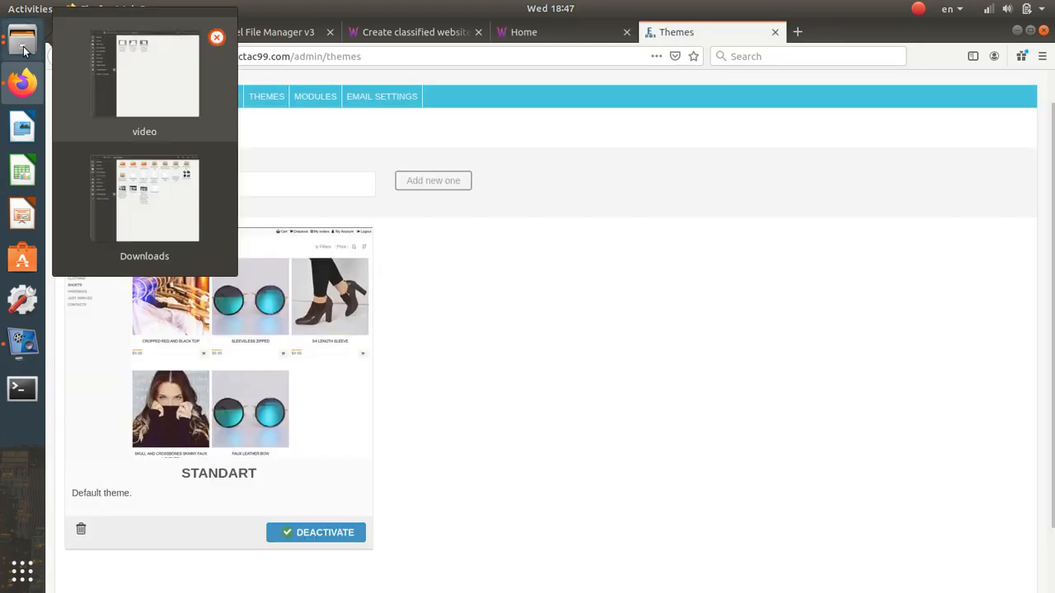
click(153, 189)
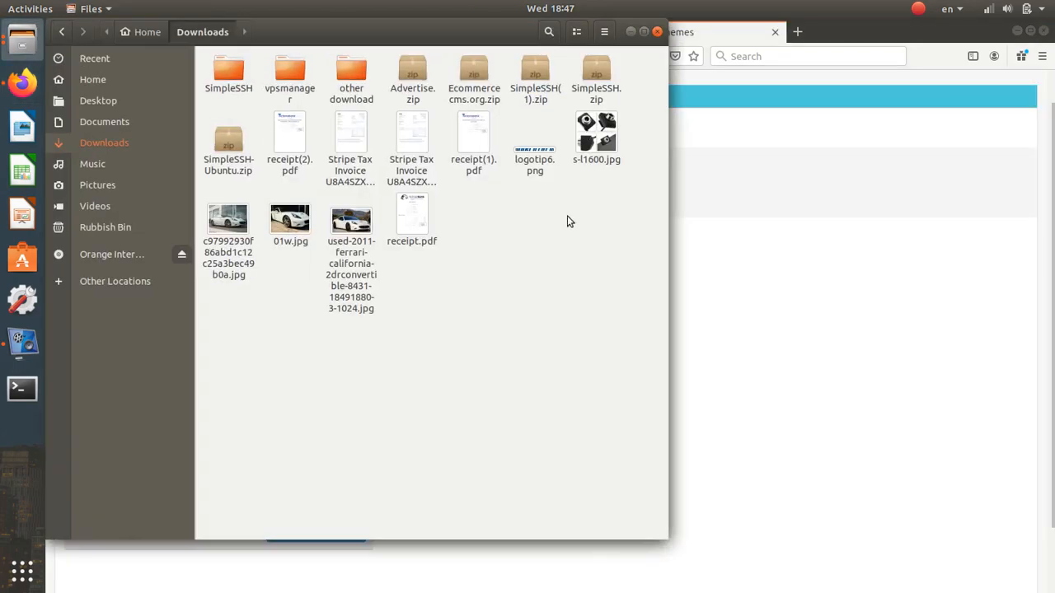
drag(405, 45, 116, 188)
click(228, 161)
click(408, 181)
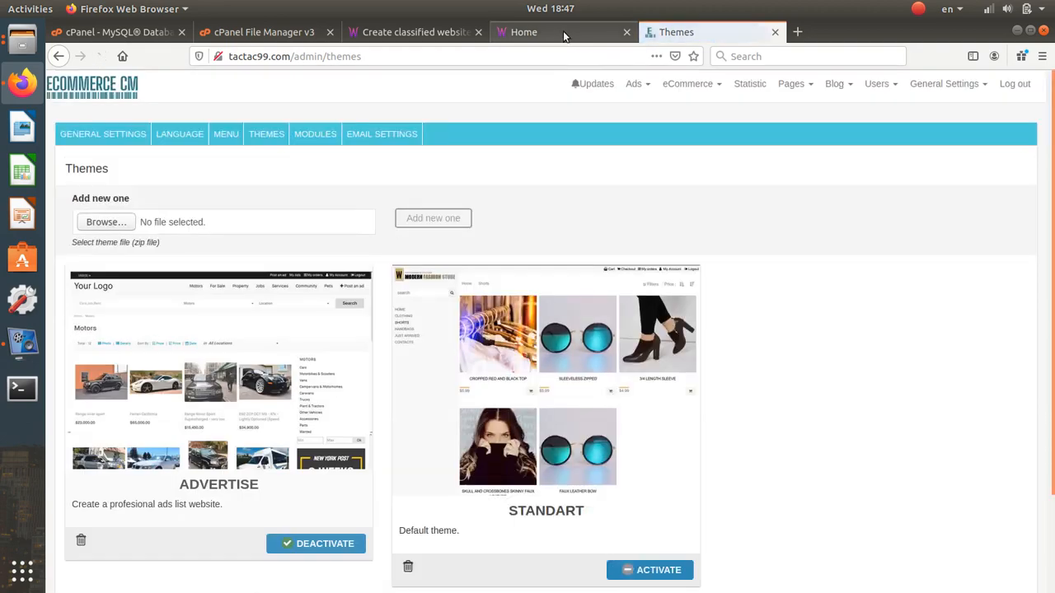
- Reload the storefront to confirm the ADVERTISE theme layout is live
click(563, 30)
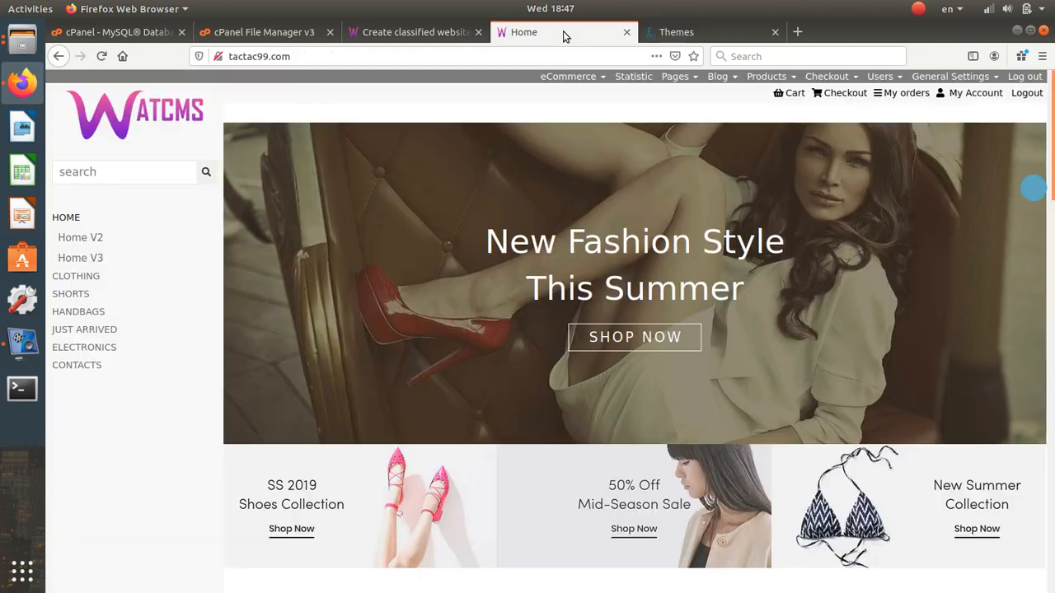
click(101, 56)
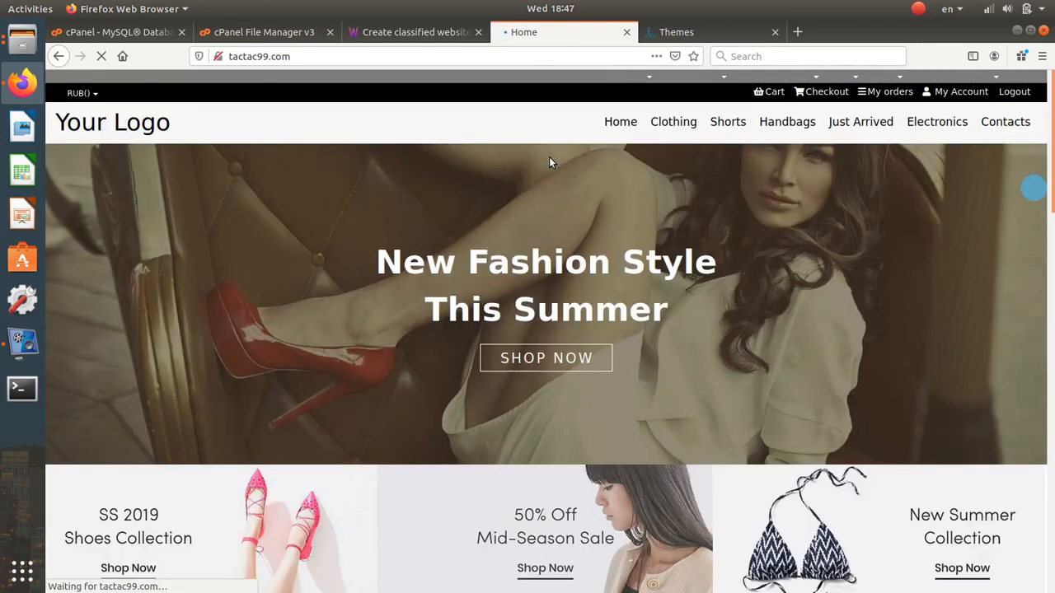
scroll(549, 157, down, 5)
scroll(556, 195, up, 5)
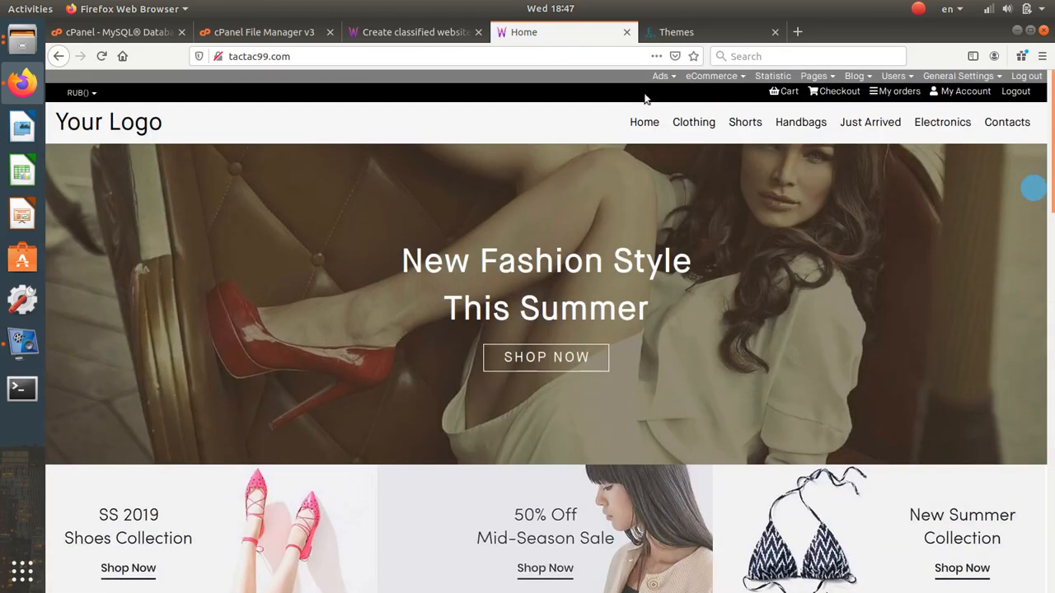
click(736, 25)
click(931, 86)
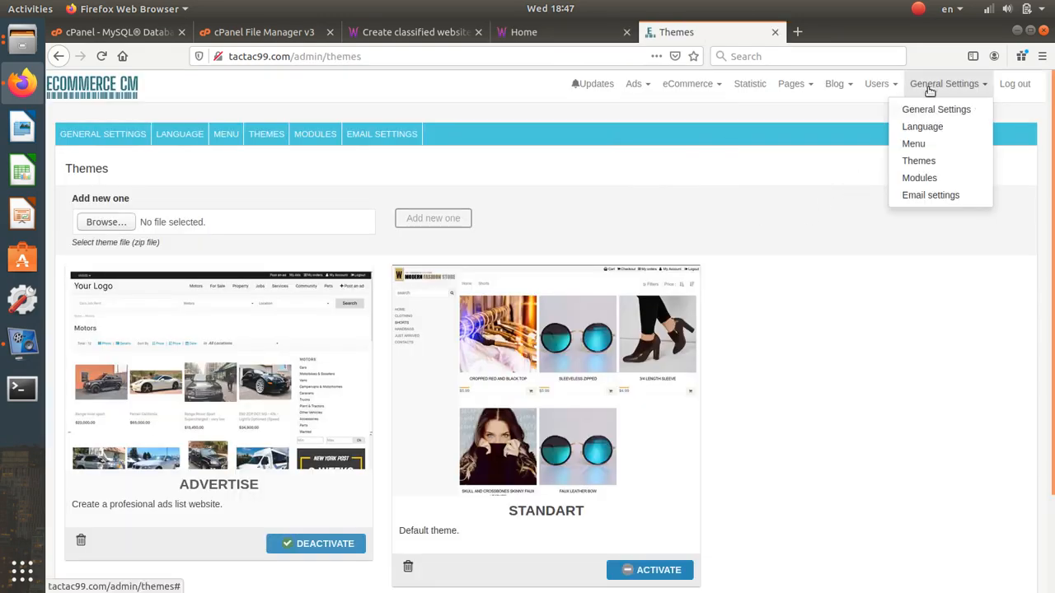
- Set the Home Page to 'Home ads2' in General Settings and save it
click(929, 109)
scroll(774, 268, down, 5)
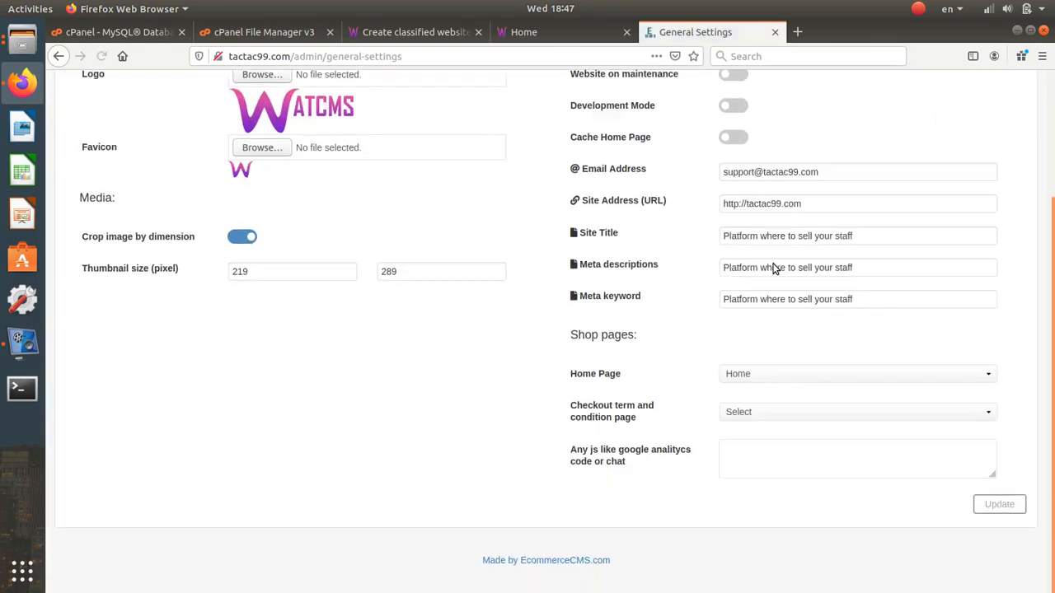
click(758, 375)
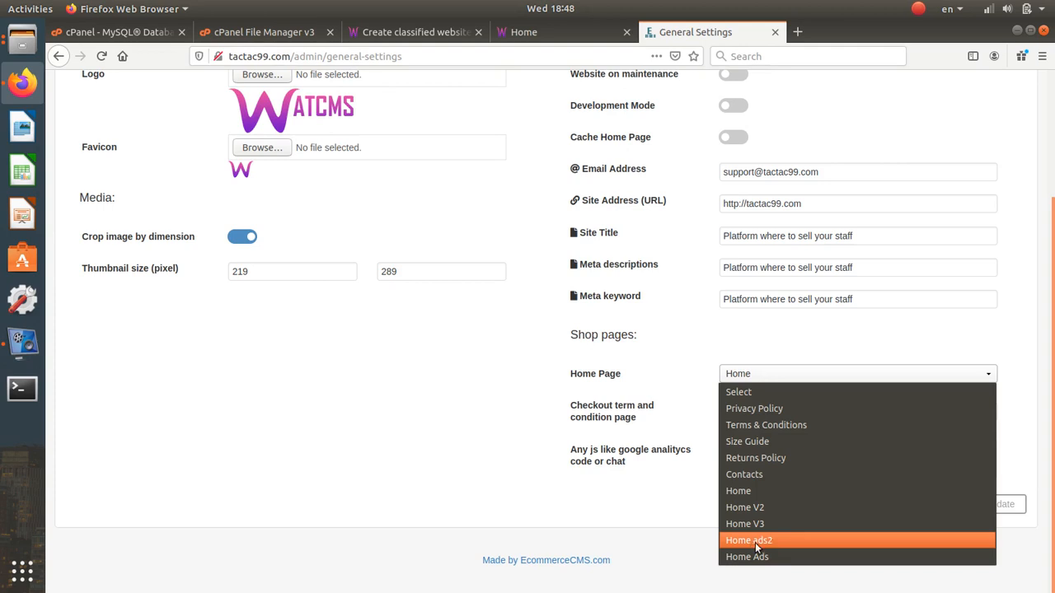
click(758, 541)
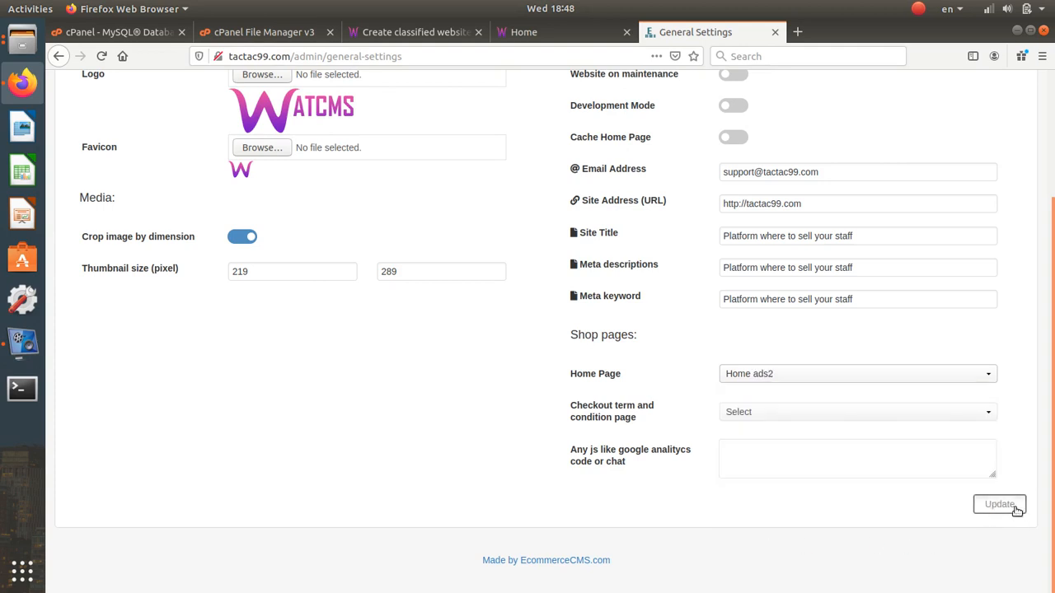
click(1000, 504)
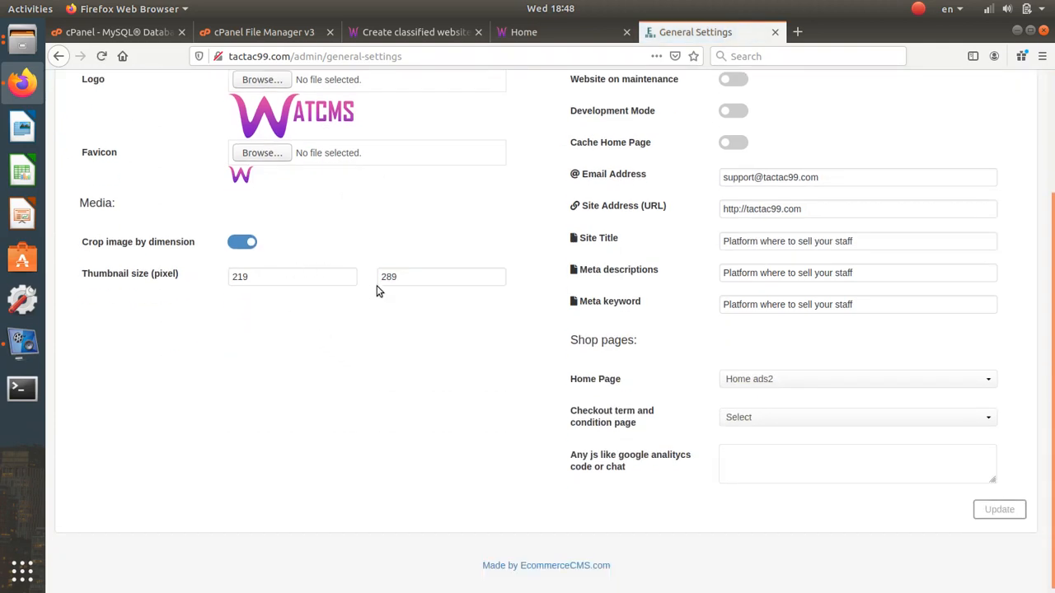
- Change both Thumbnail size fields to 270
double_click(321, 276)
text(2)
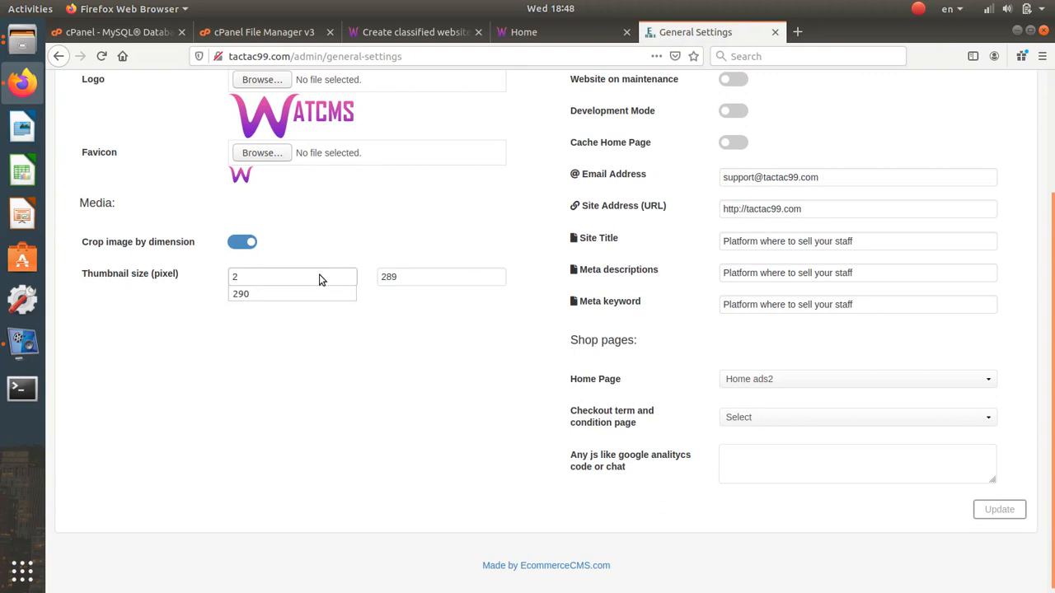
text(70)
double_click(419, 279)
text(2)
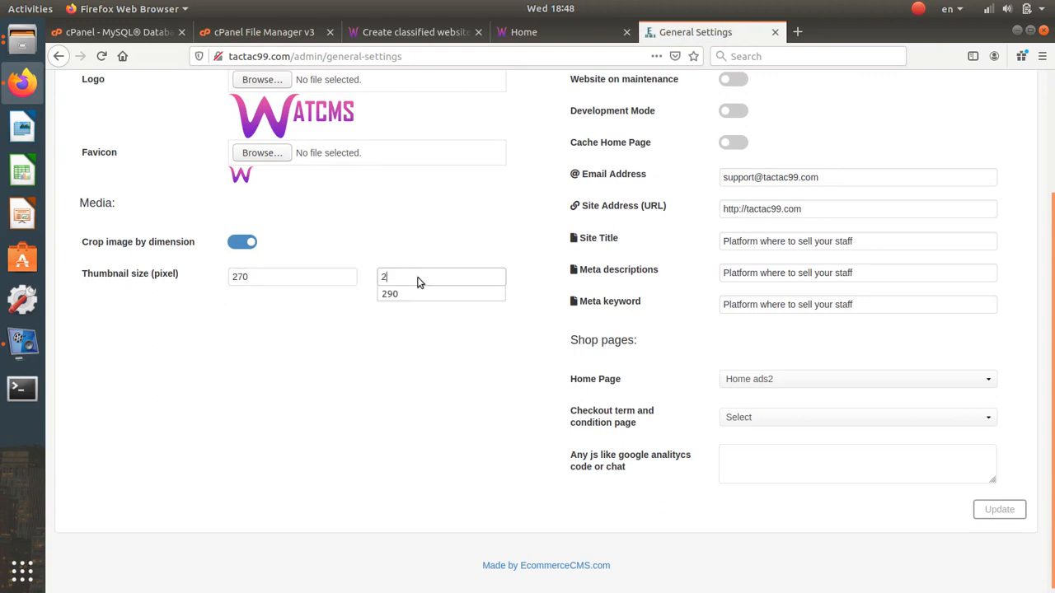
text(70)
drag(146, 273, 86, 274)
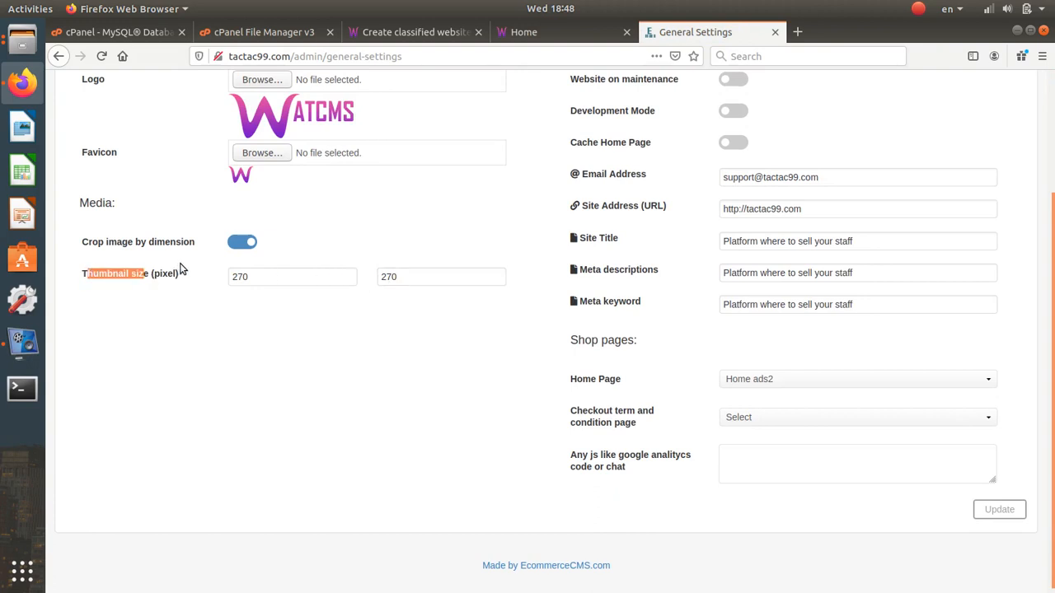
click(271, 280)
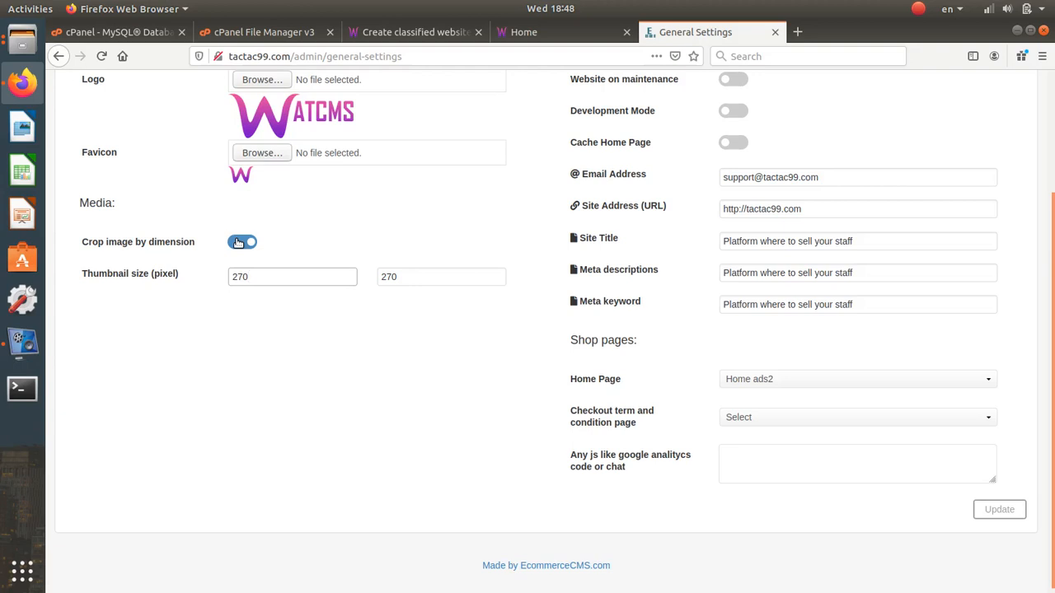
click(797, 32)
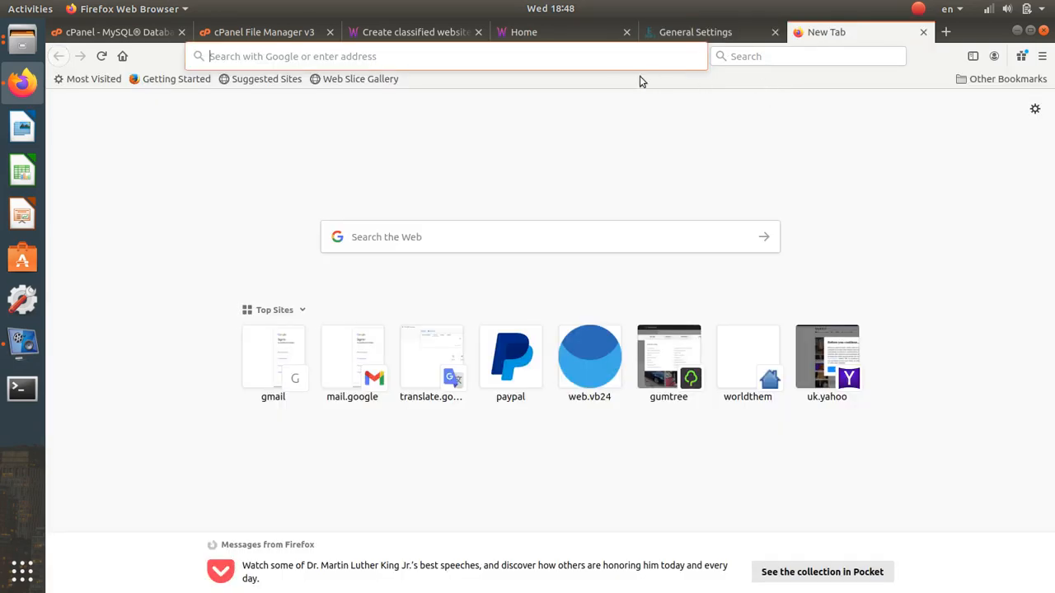
- Load the ads.ecommercecms.org demo site in the new tab for reference
click(608, 56)
text(ads)
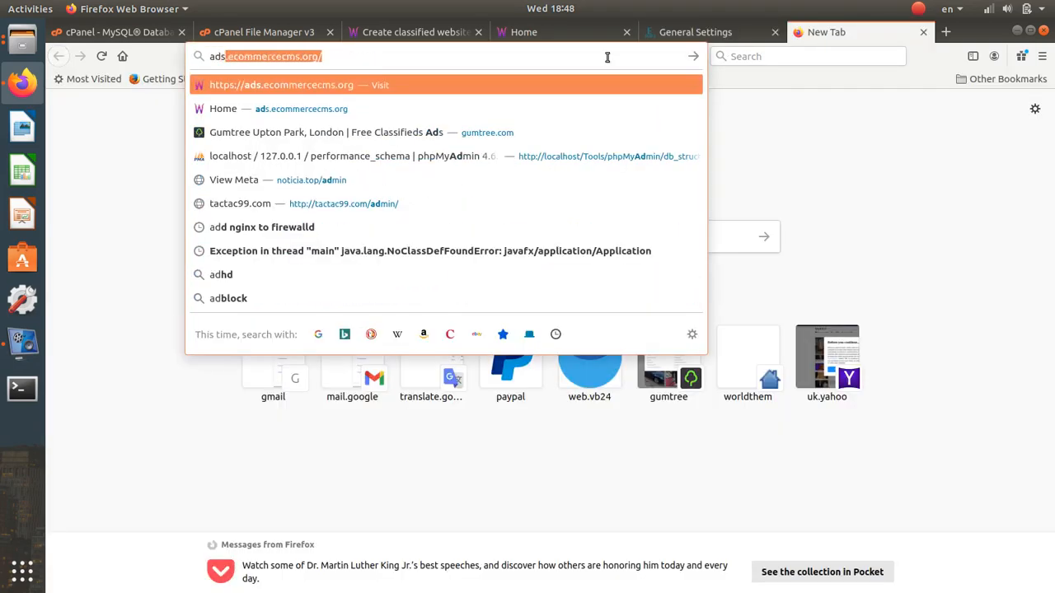
key(Return)
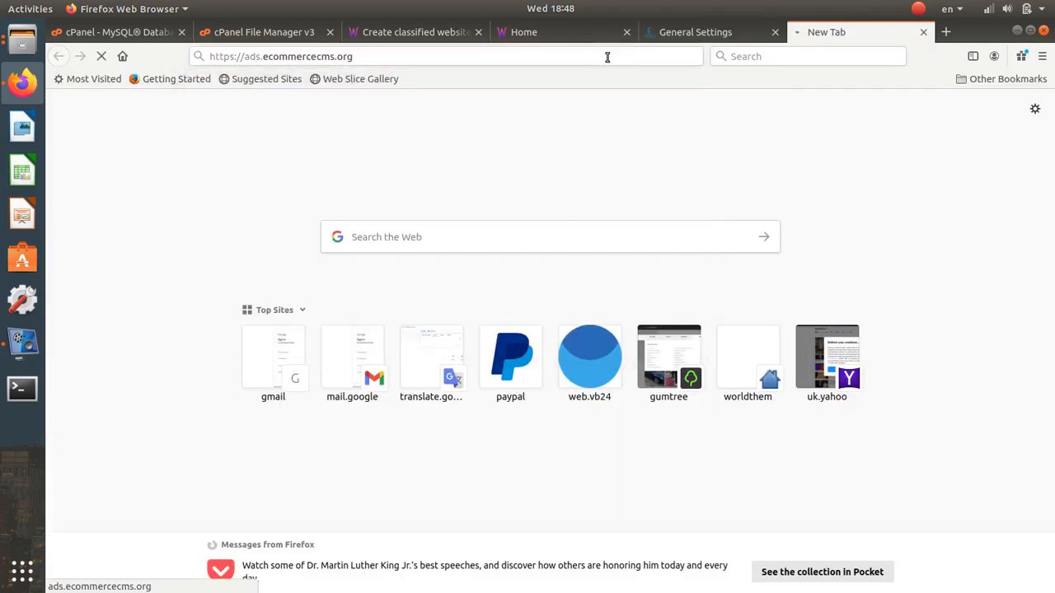
scroll(513, 228, down, 6)
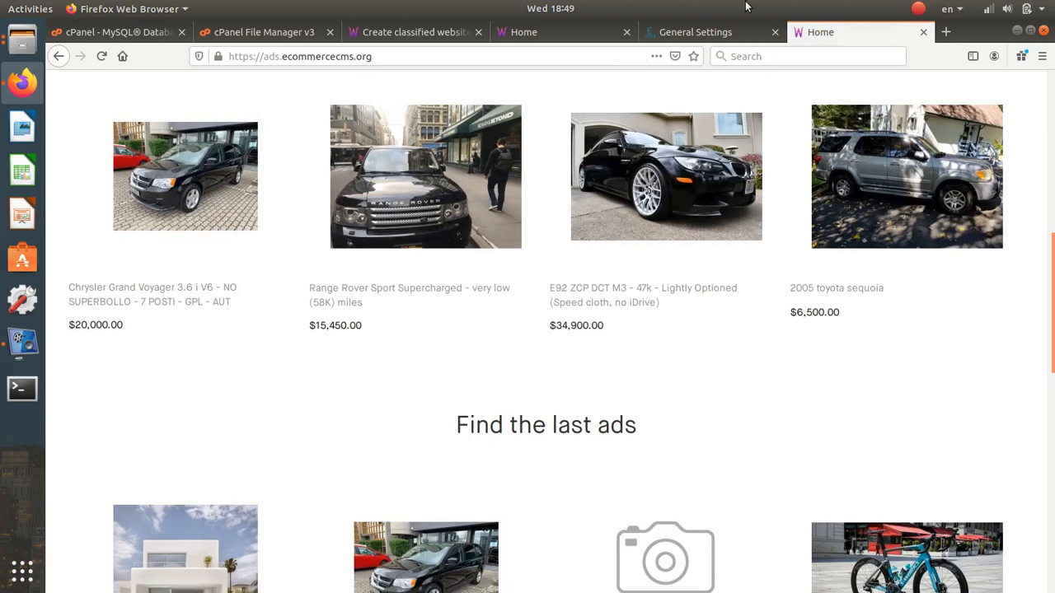
- Save the Home ads2 setting and reload the storefront to see the 'Buy and sell everything' layout
click(706, 31)
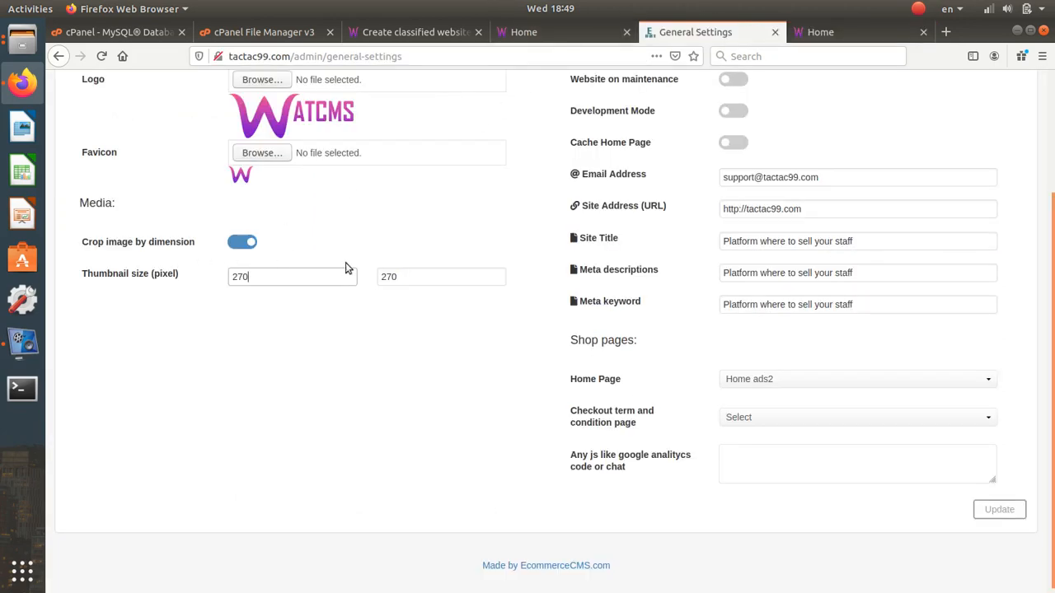
click(996, 512)
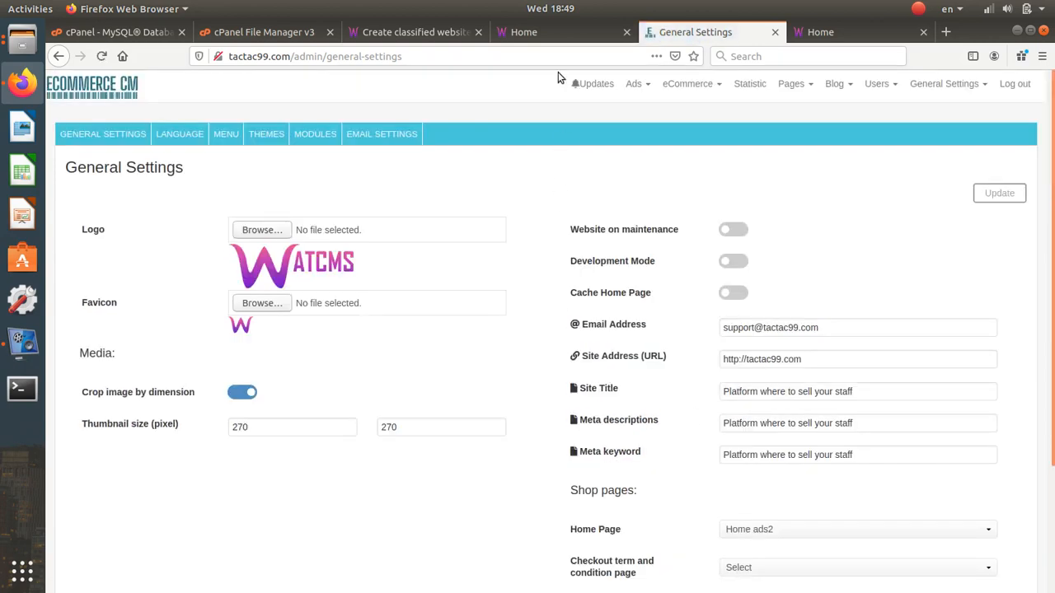
click(554, 35)
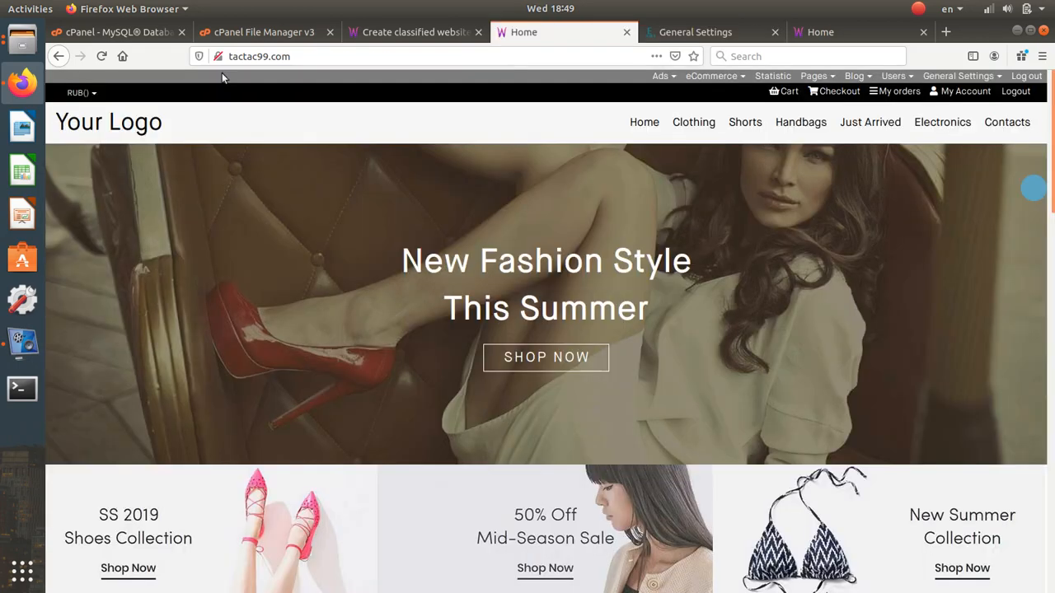
click(100, 56)
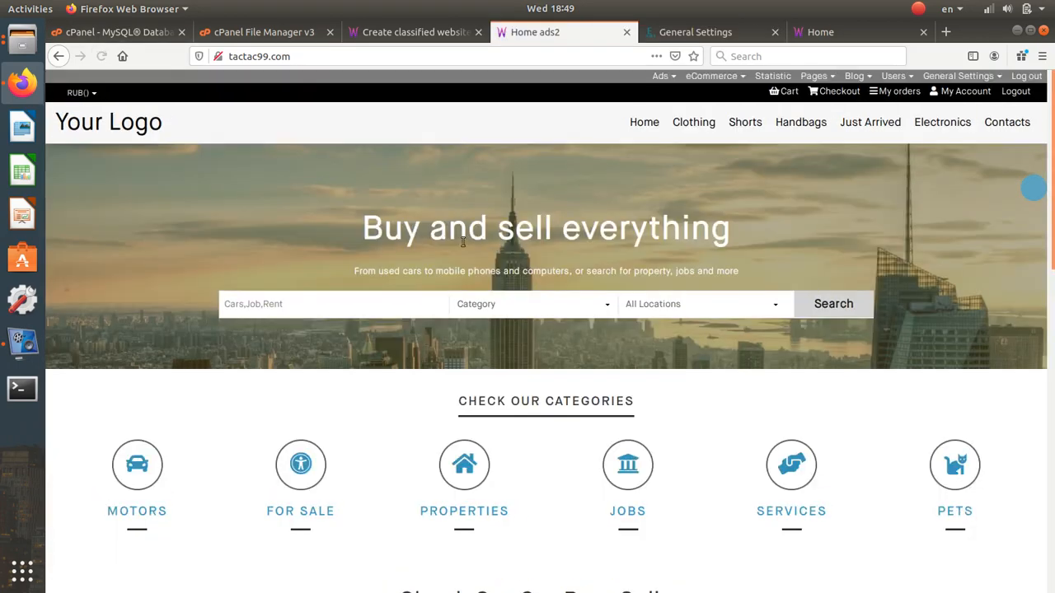
scroll(471, 269, down, 5)
scroll(471, 271, up, 4)
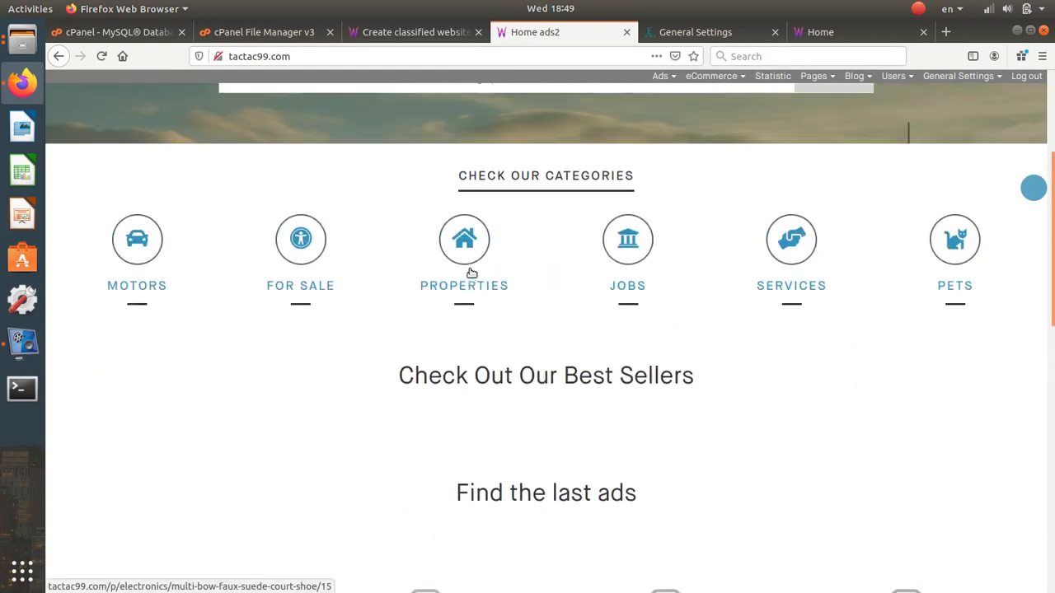
scroll(470, 271, down, 6)
scroll(470, 272, down, 2)
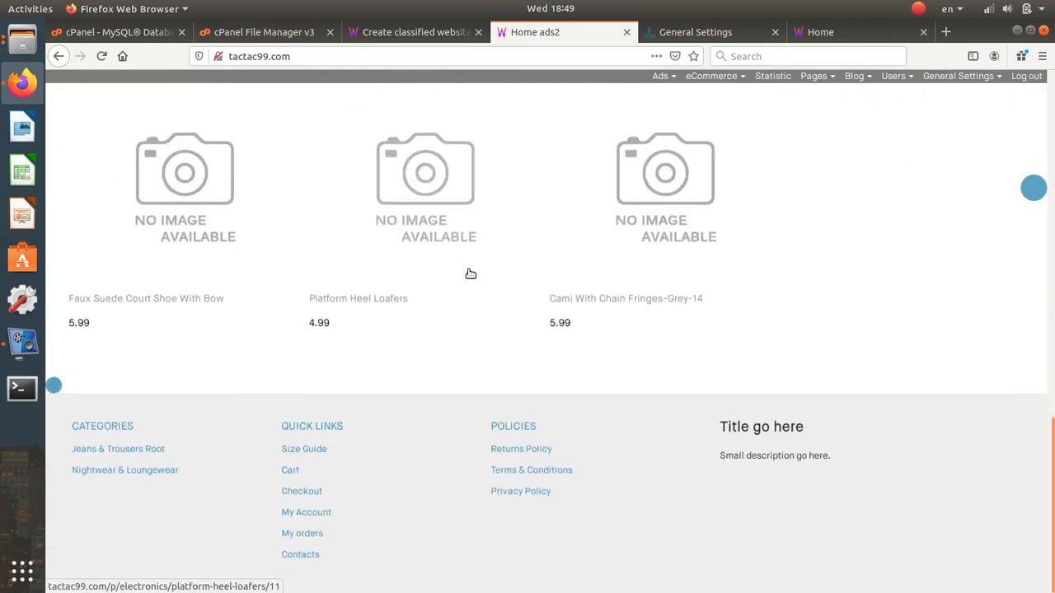
scroll(474, 269, up, 10)
click(697, 33)
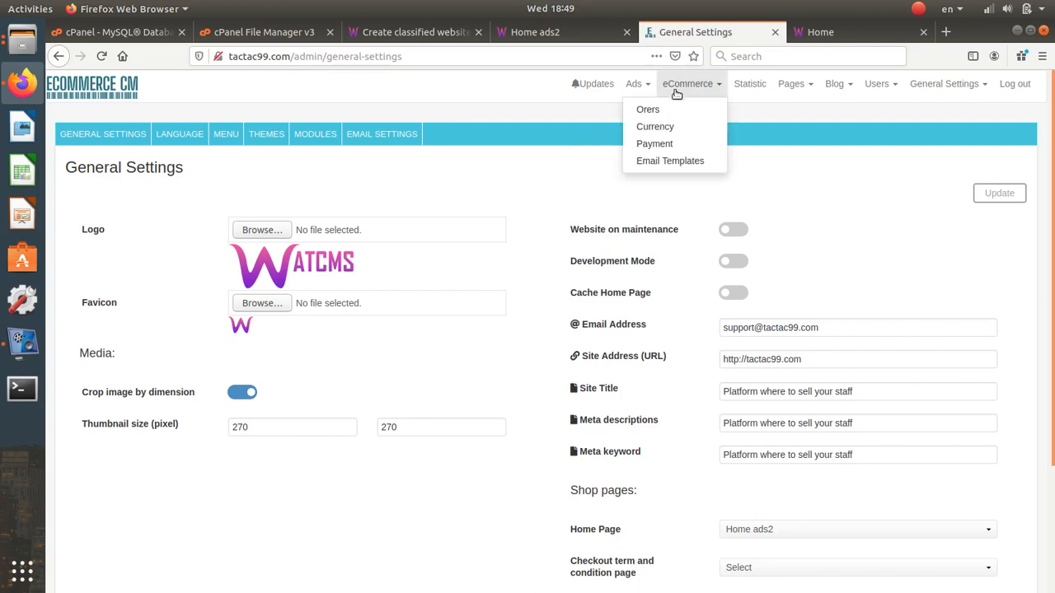
- Bulk-delete all seven sample ads from the List of ads
mouse_move(949, 89)
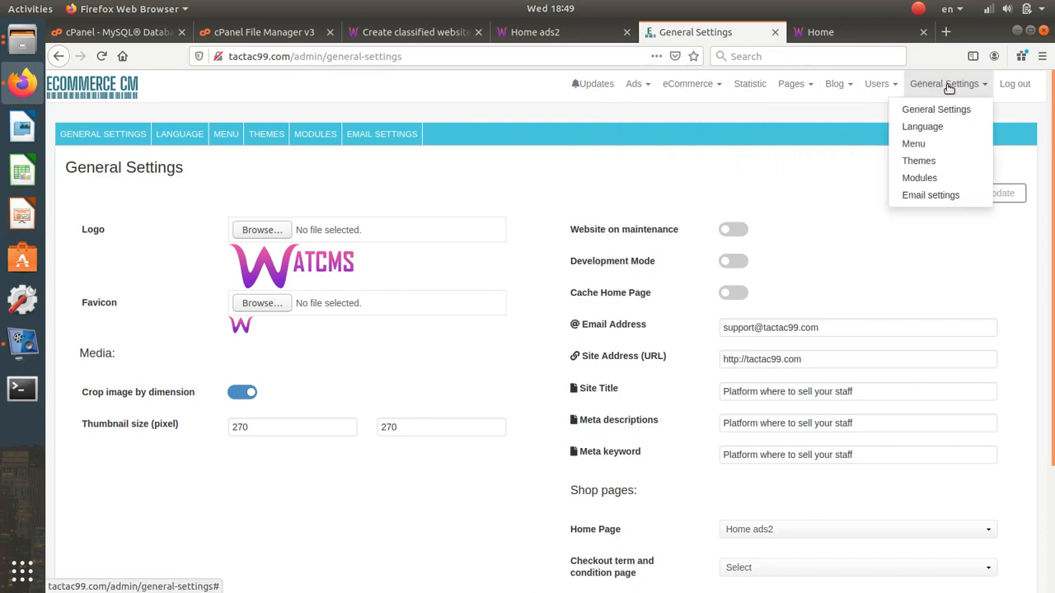
mouse_move(701, 89)
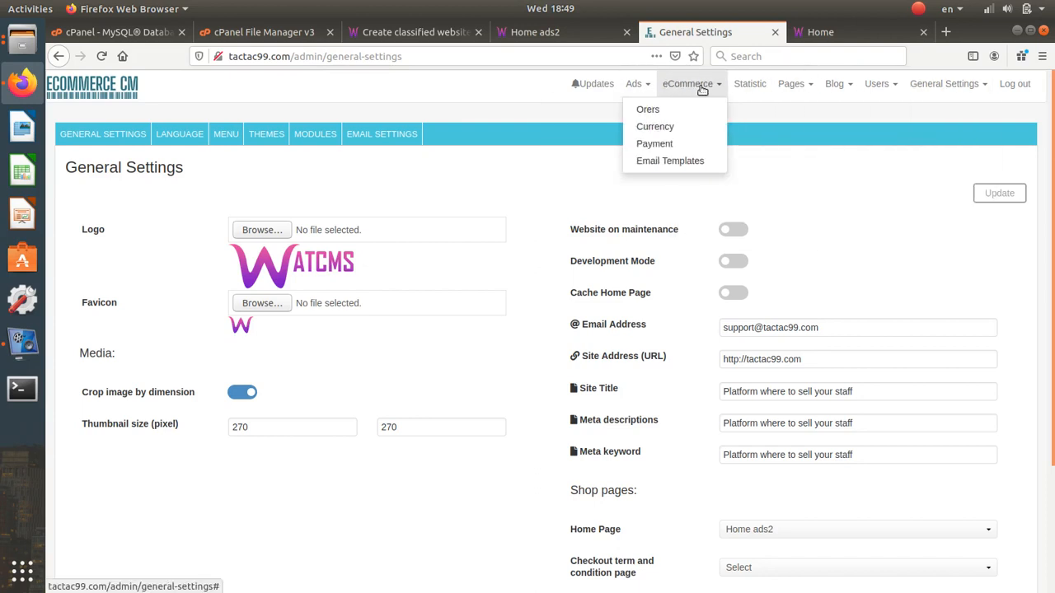
mouse_move(633, 88)
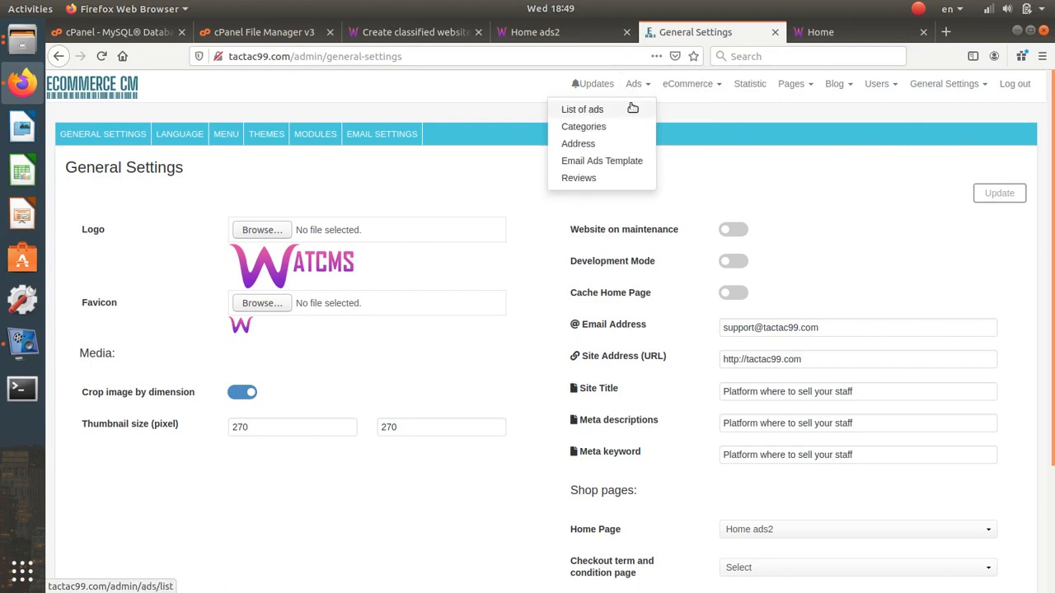
click(632, 108)
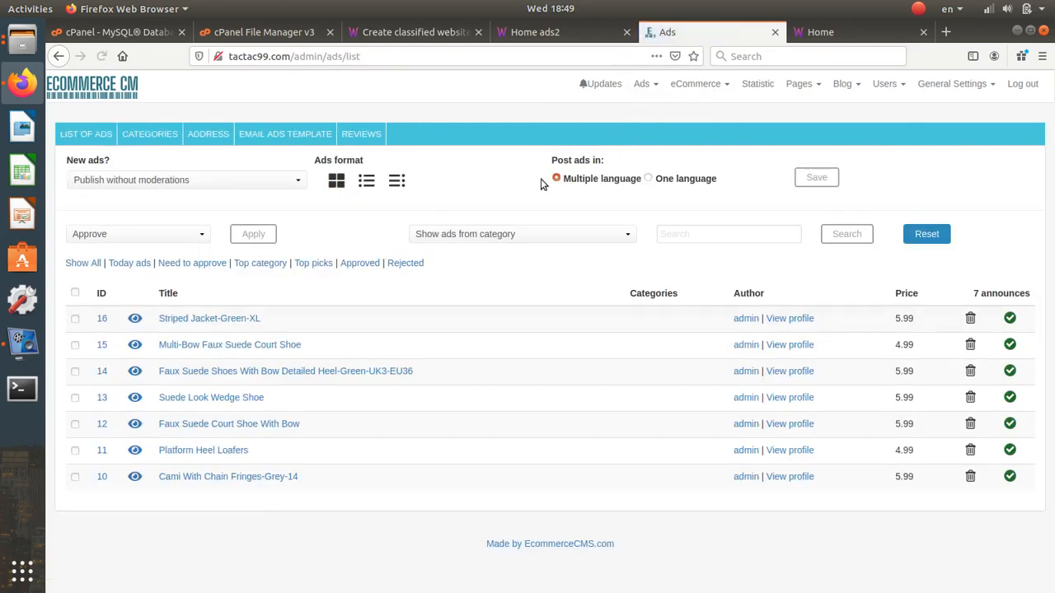
click(75, 293)
click(127, 234)
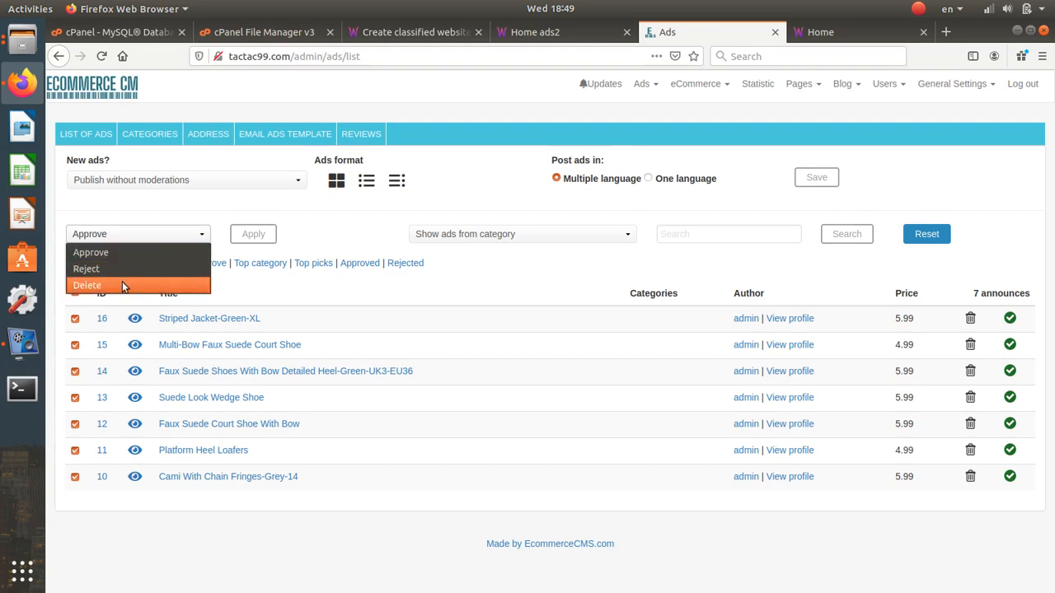
click(82, 283)
click(247, 233)
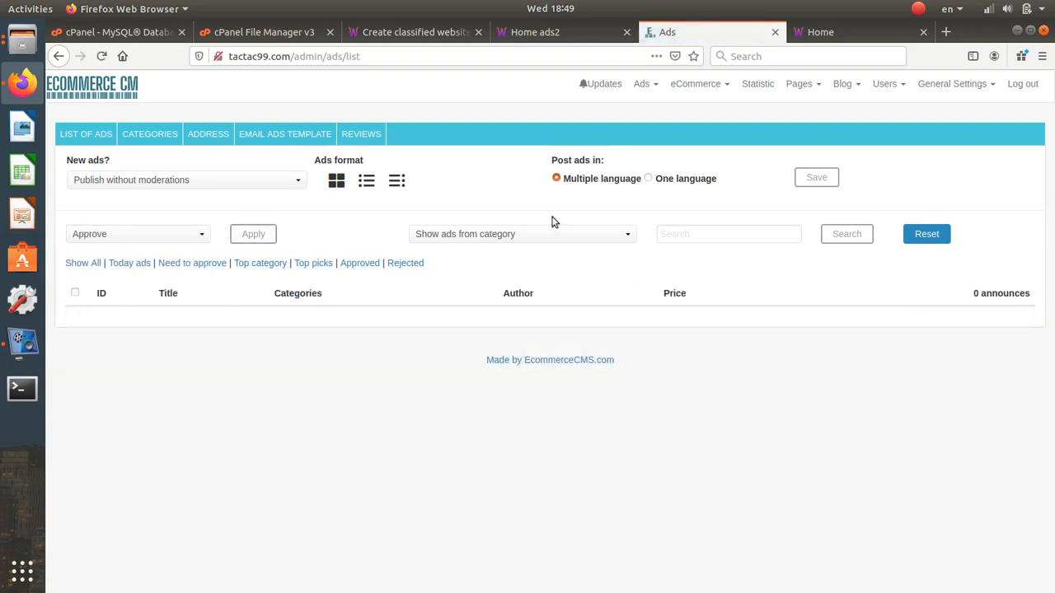
- Bulk-delete every existing ad category on the Categories page
click(169, 137)
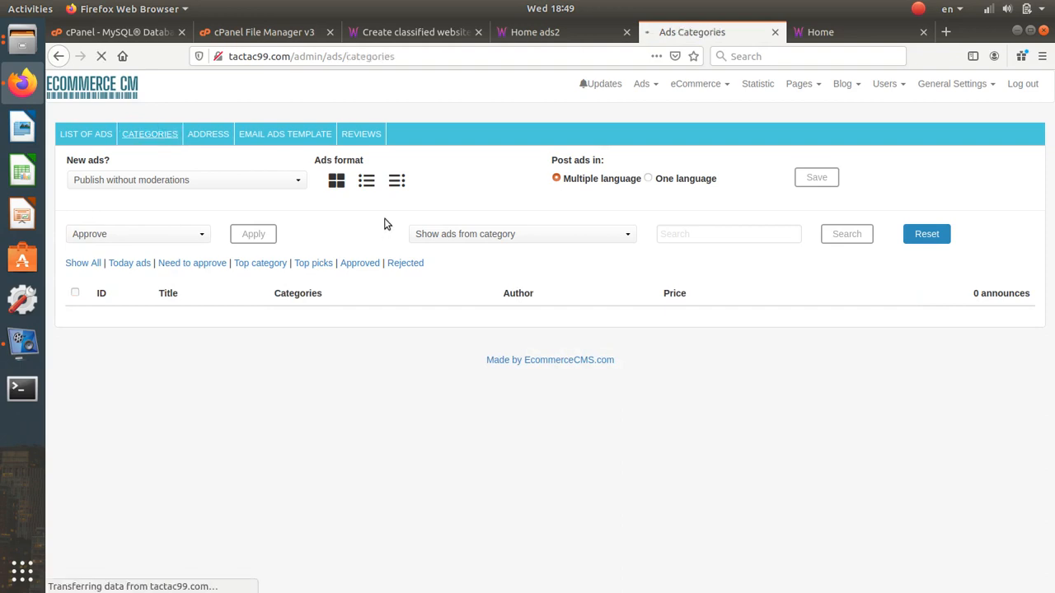
click(75, 270)
click(84, 234)
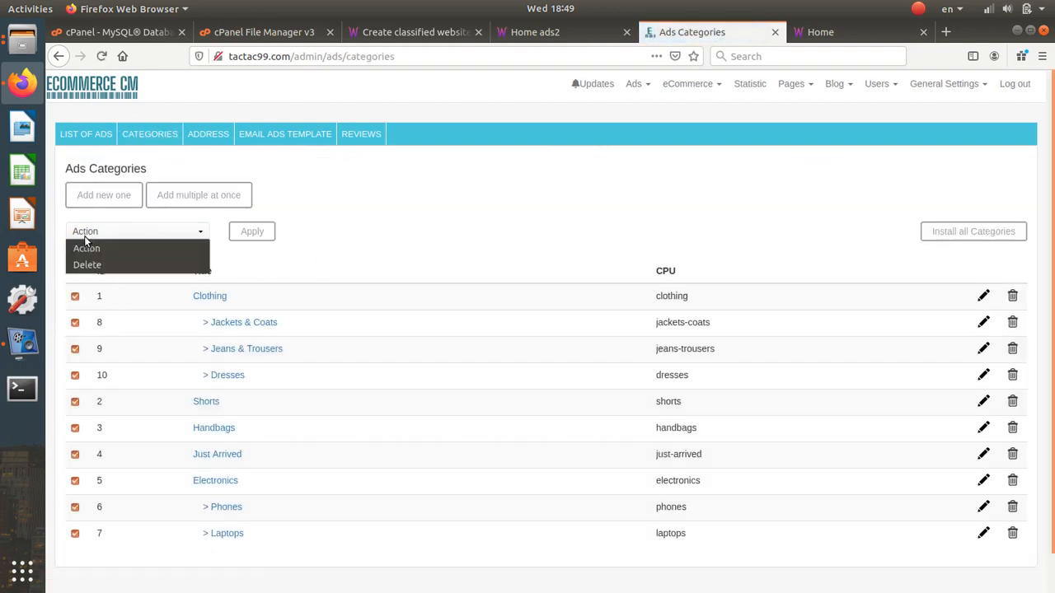
click(86, 265)
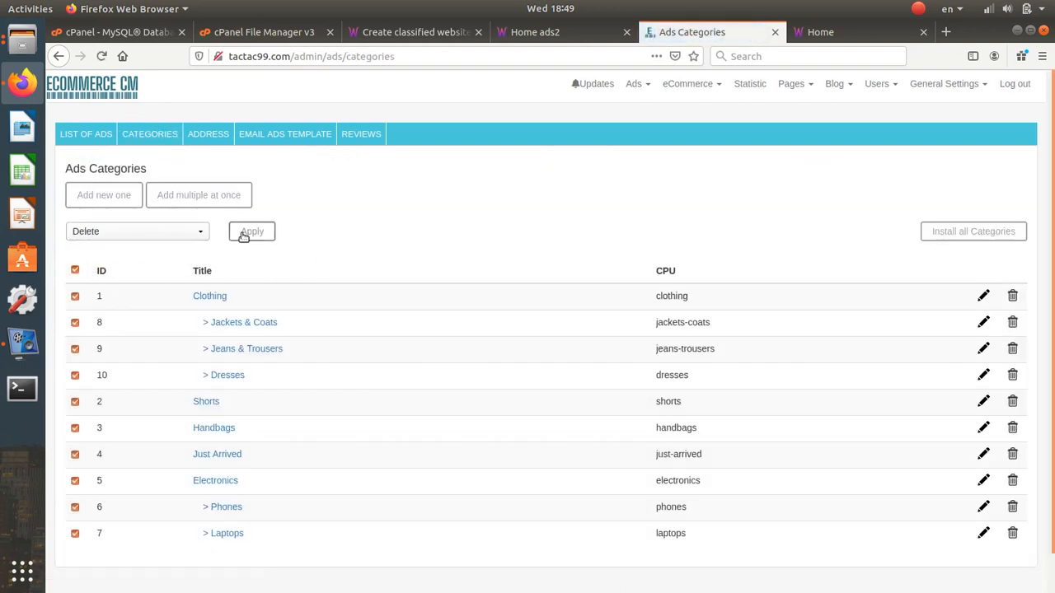
click(243, 234)
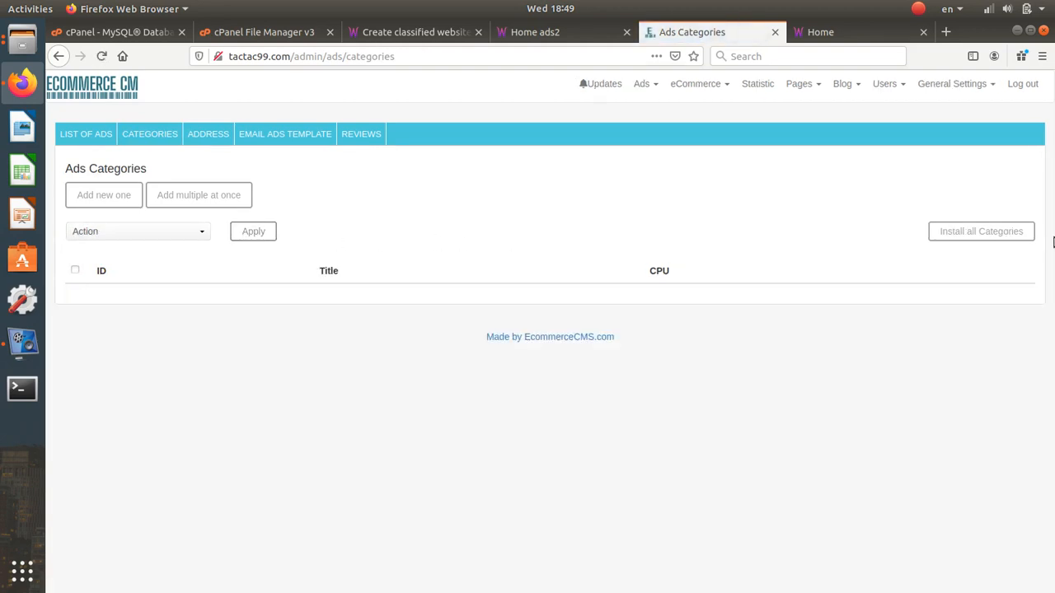
- Install and import the English (En) default category set, starting with Motors and its subcategories
click(987, 238)
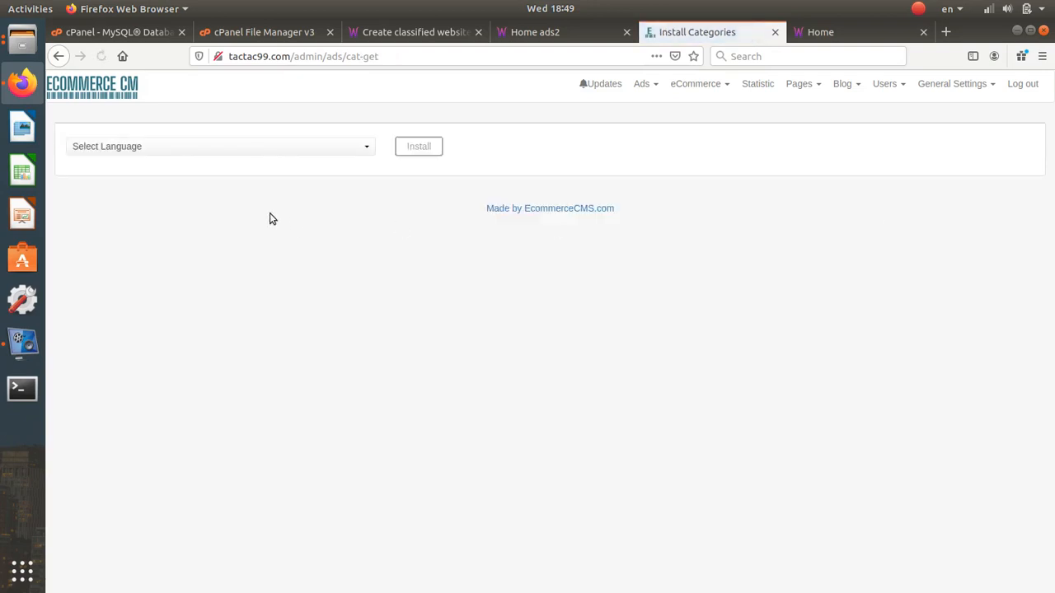
click(247, 151)
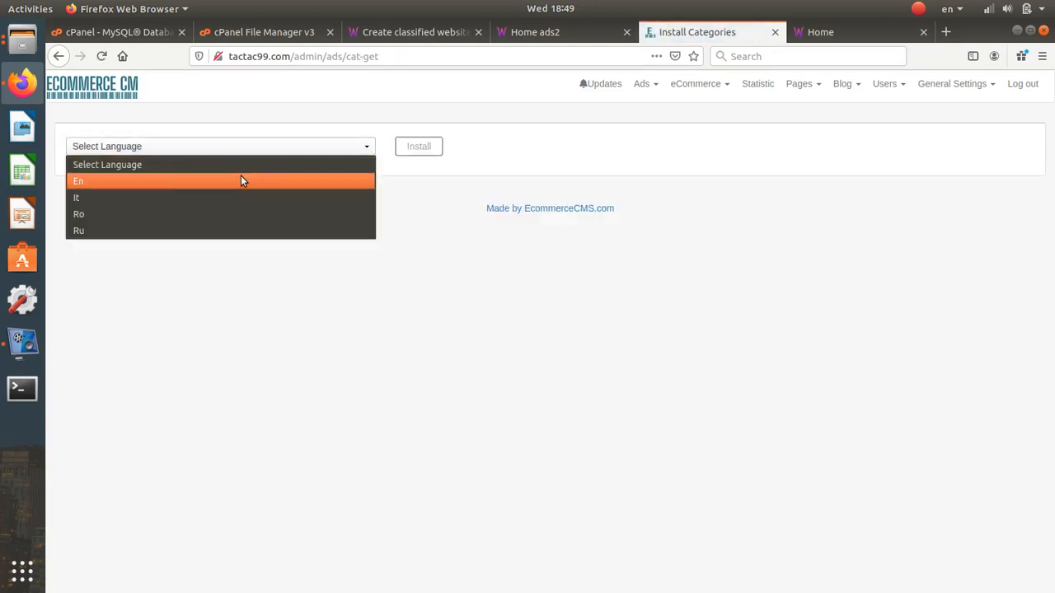
click(241, 180)
click(400, 154)
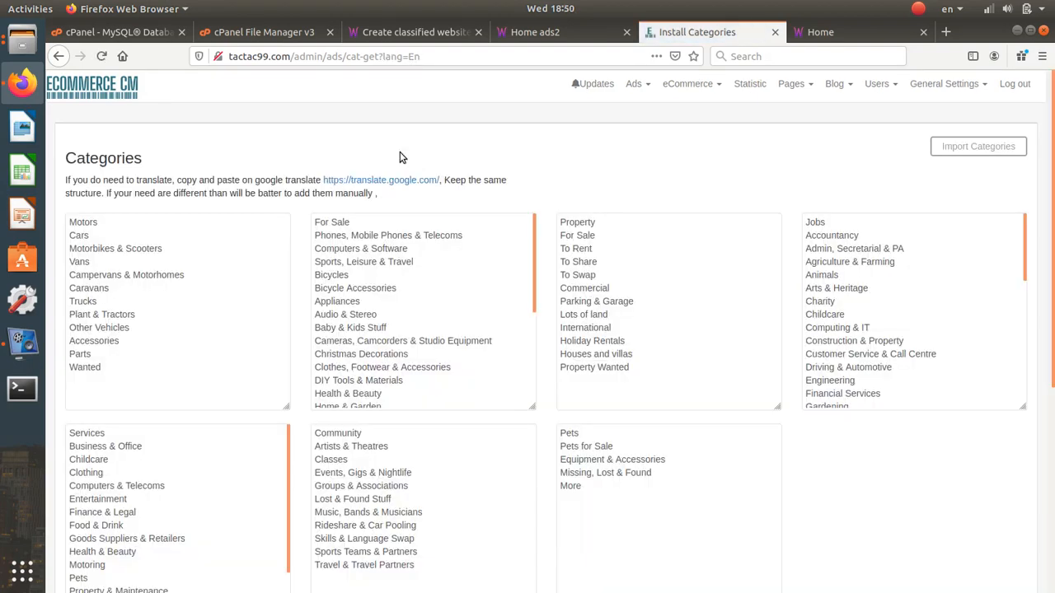
scroll(591, 272, down, 5)
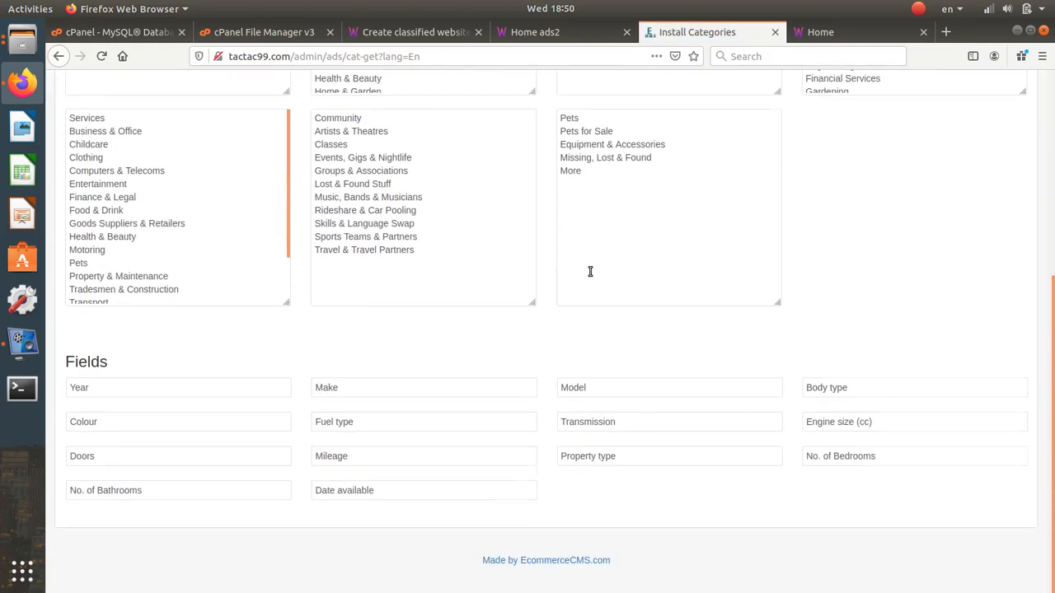
scroll(537, 290, up, 5)
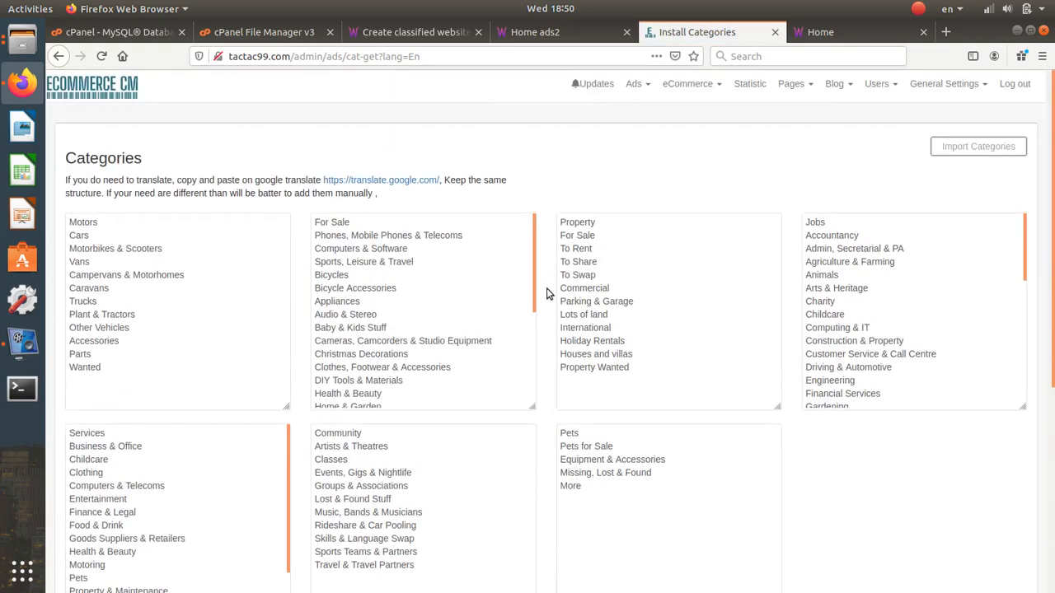
click(955, 148)
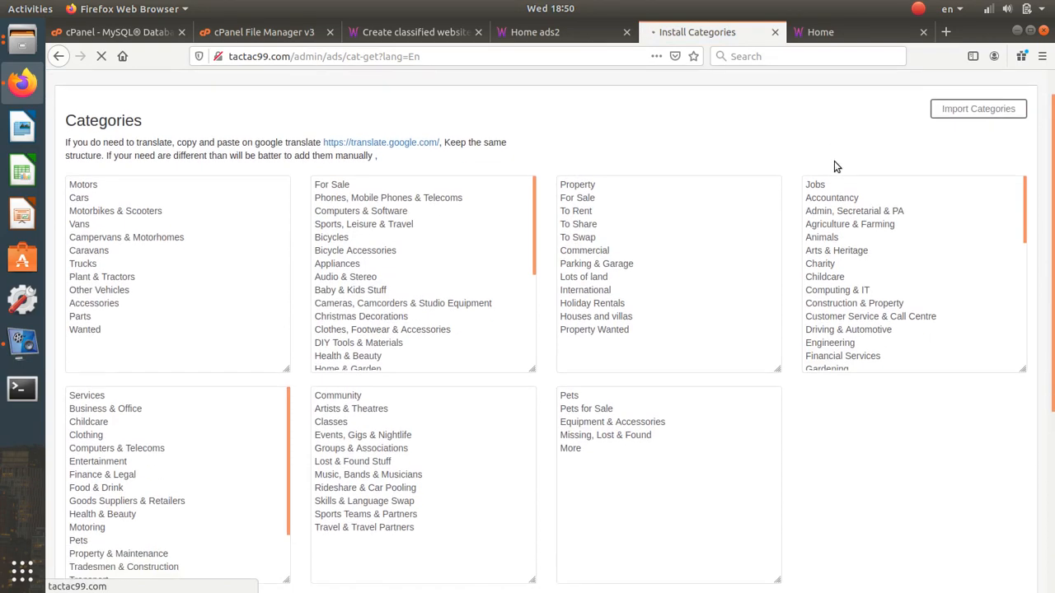
scroll(834, 166, down, 5)
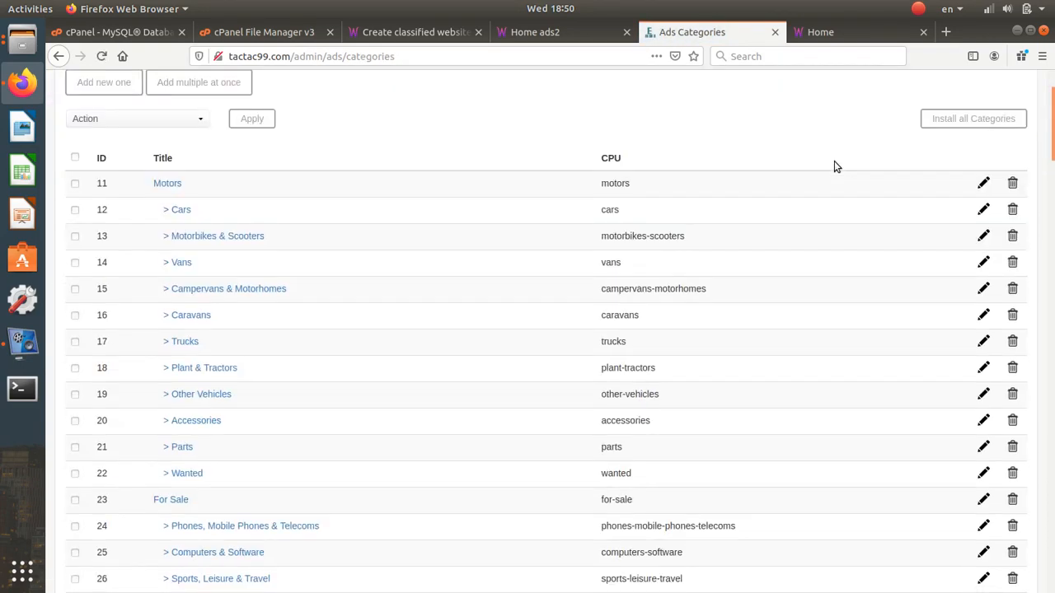
scroll(834, 166, up, 5)
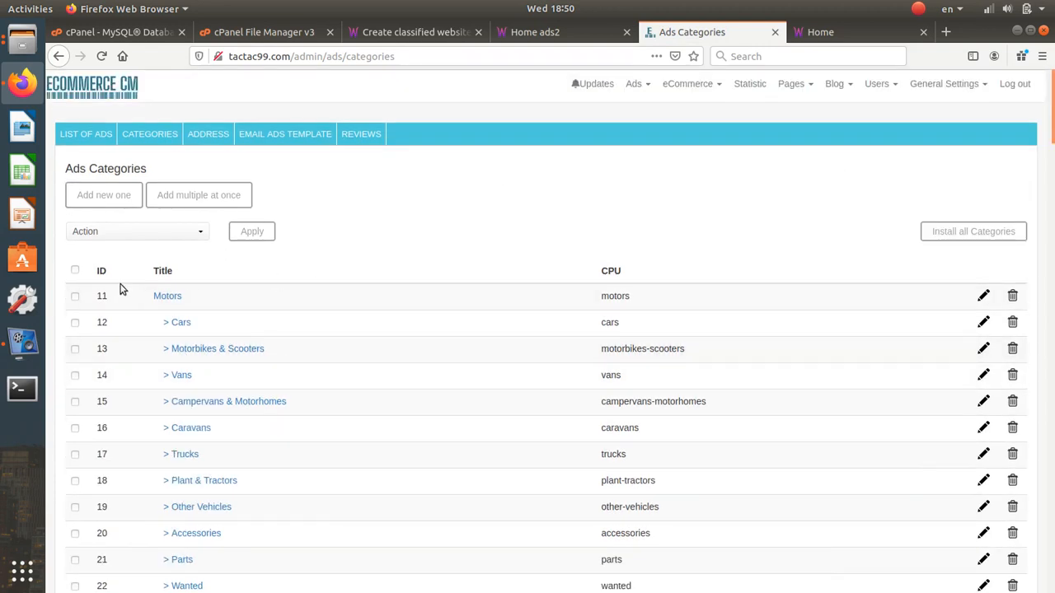
- Switch the storefront currency from RUB to USD ($) and check the home page categories
click(545, 31)
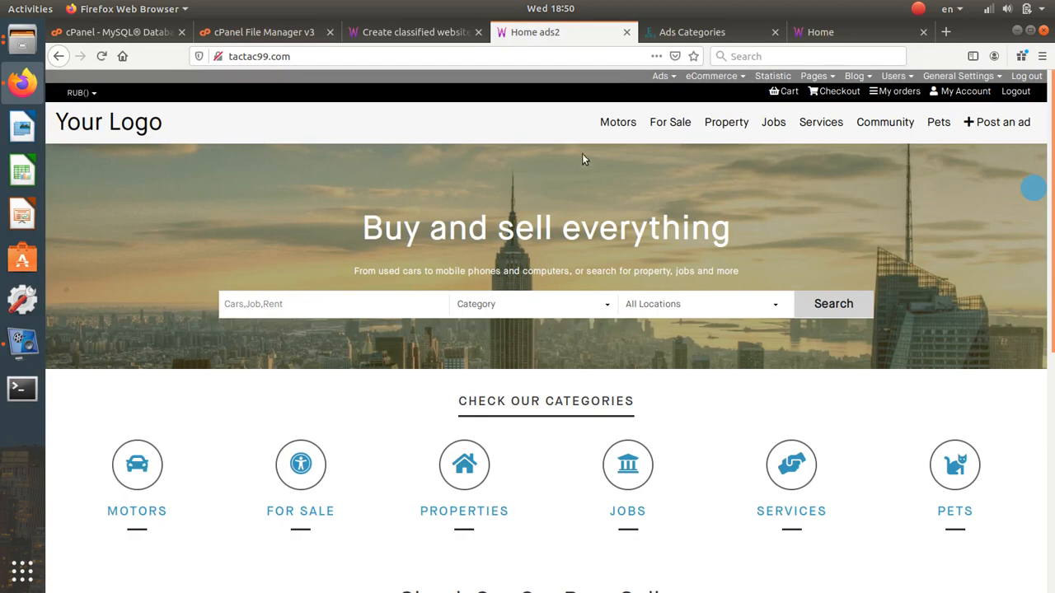
click(709, 32)
mouse_move(927, 83)
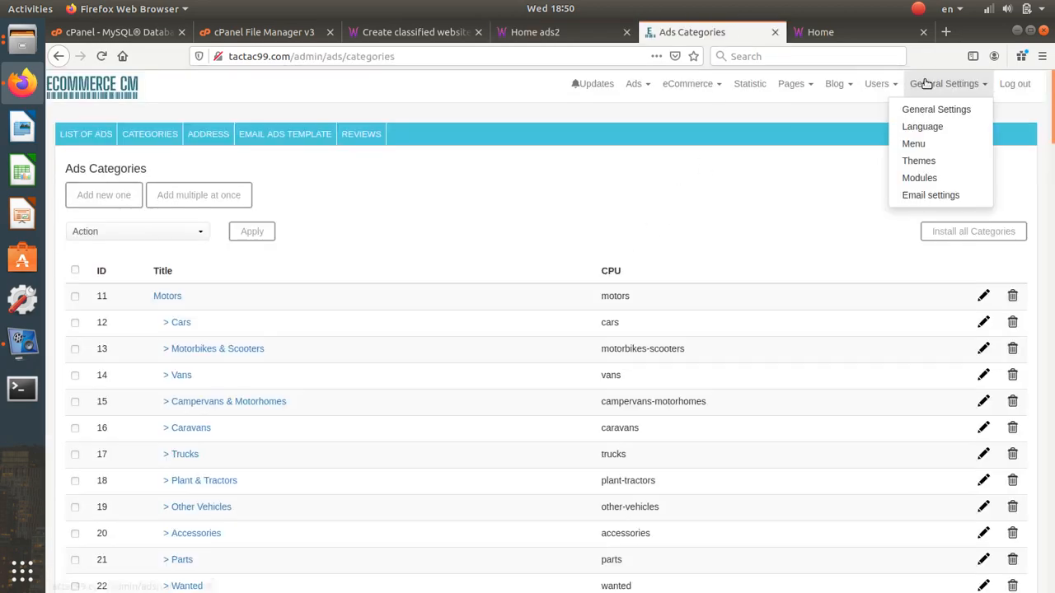
click(540, 33)
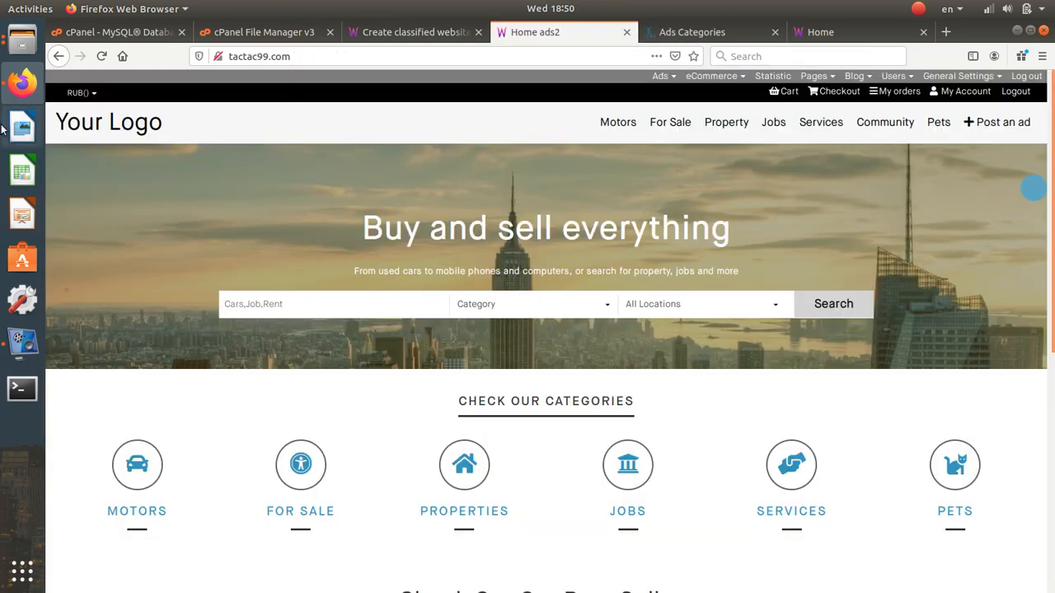
mouse_move(83, 92)
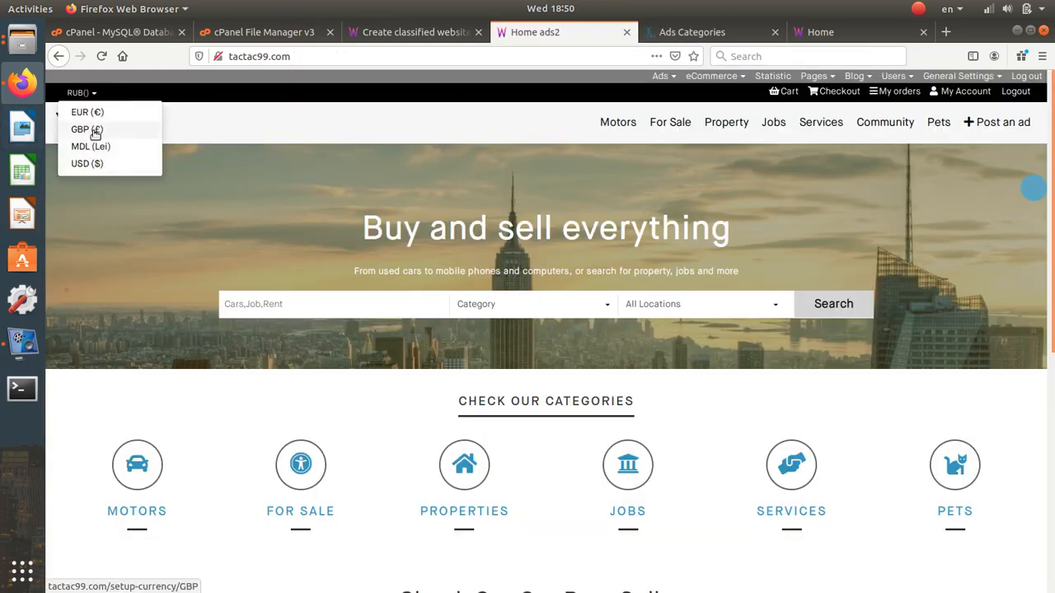
click(87, 163)
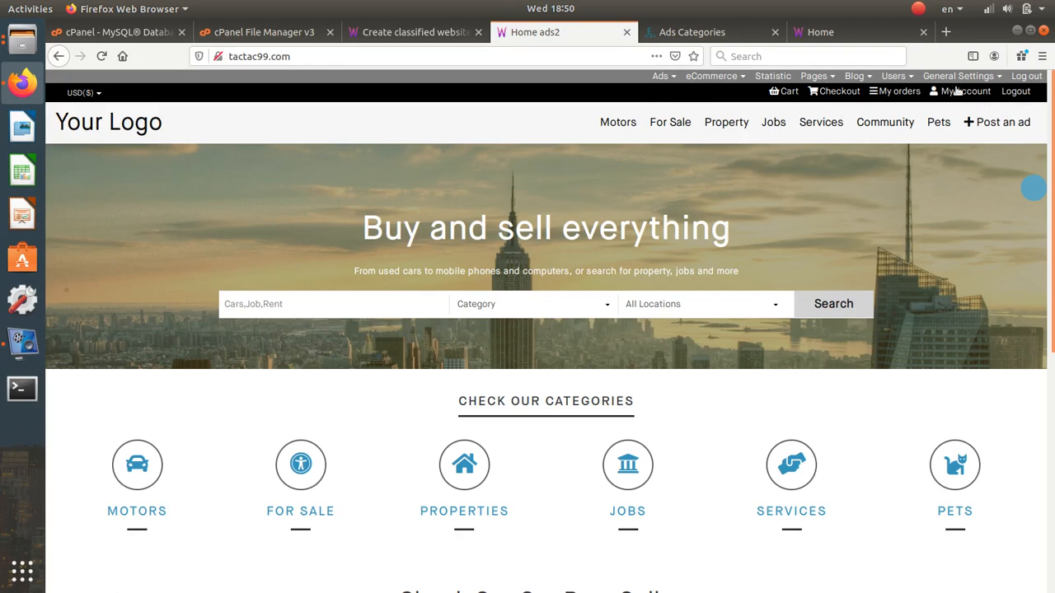
scroll(554, 329, down, 5)
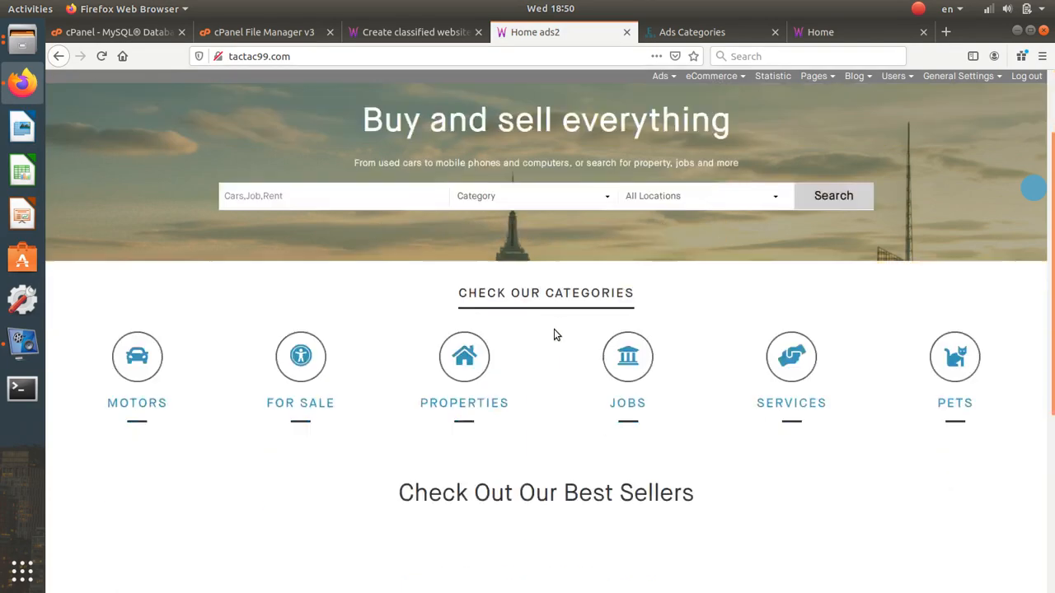
scroll(555, 329, up, 5)
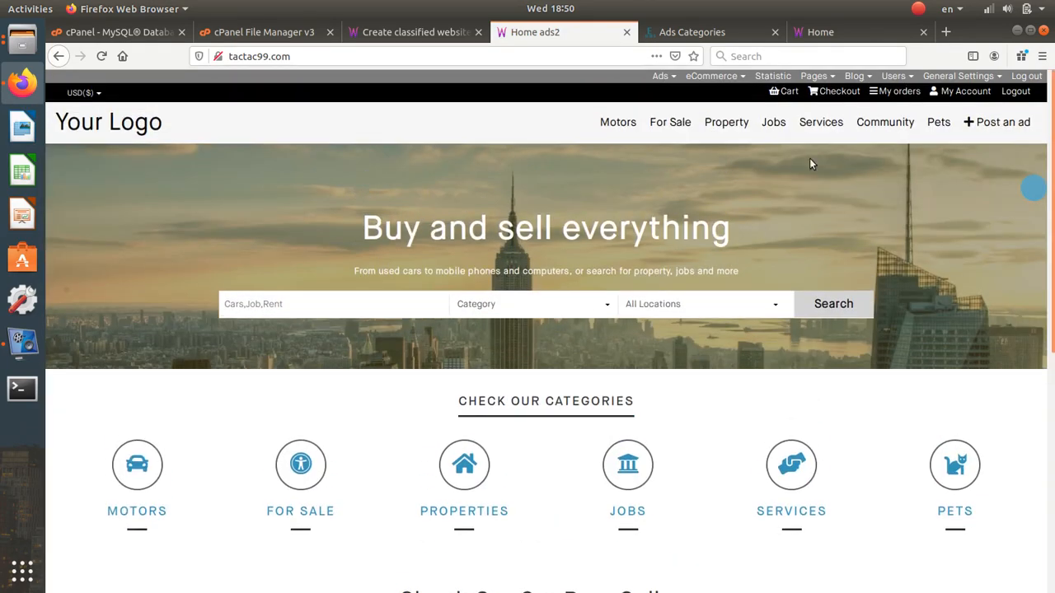
click(691, 34)
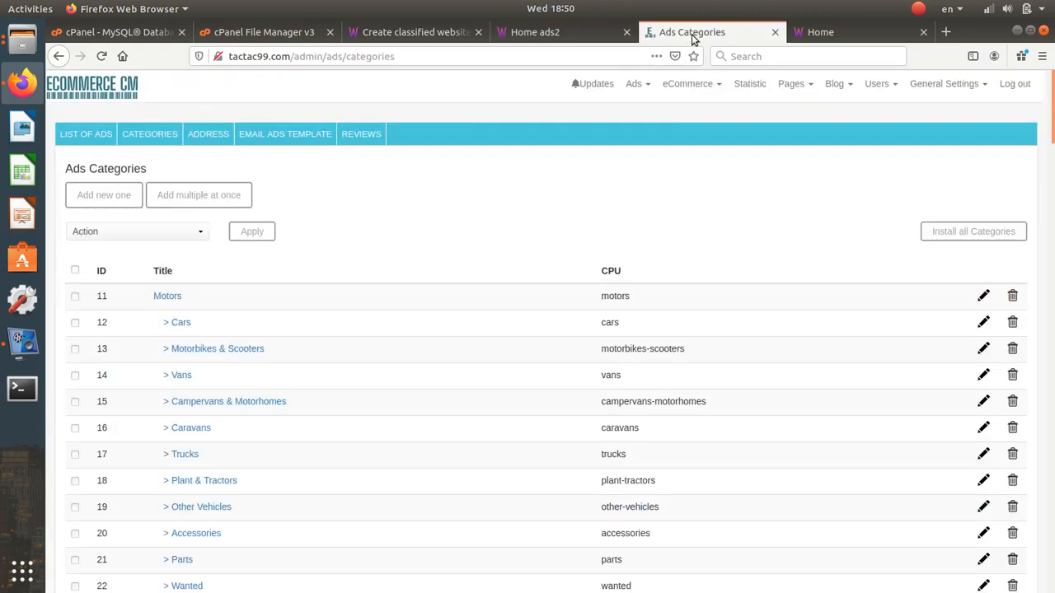
- Open the Menus page and the Header editor in a new tab, noting it uses [menu id=54]
click(944, 84)
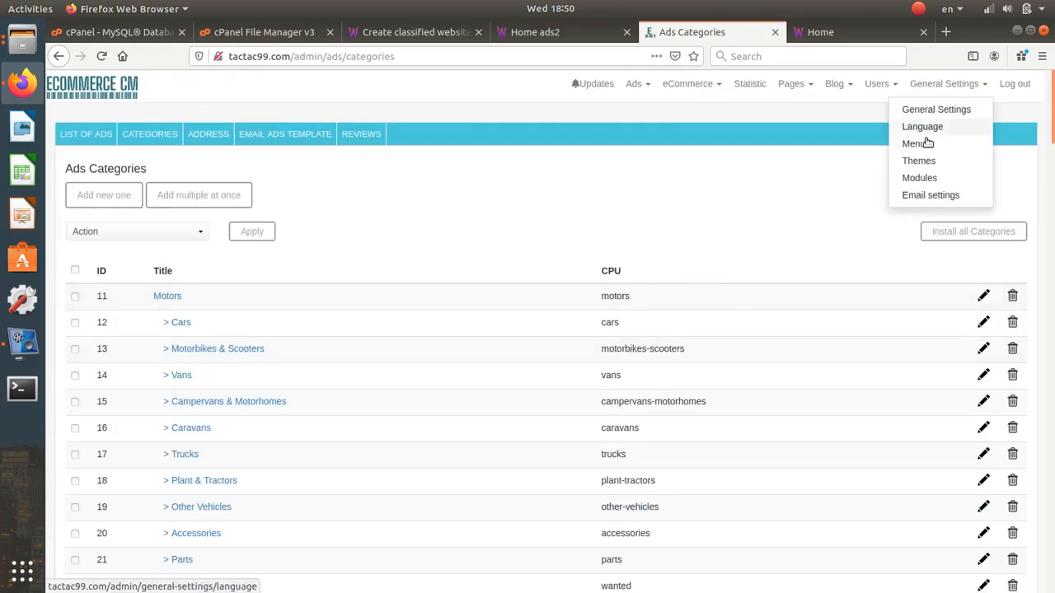
click(927, 143)
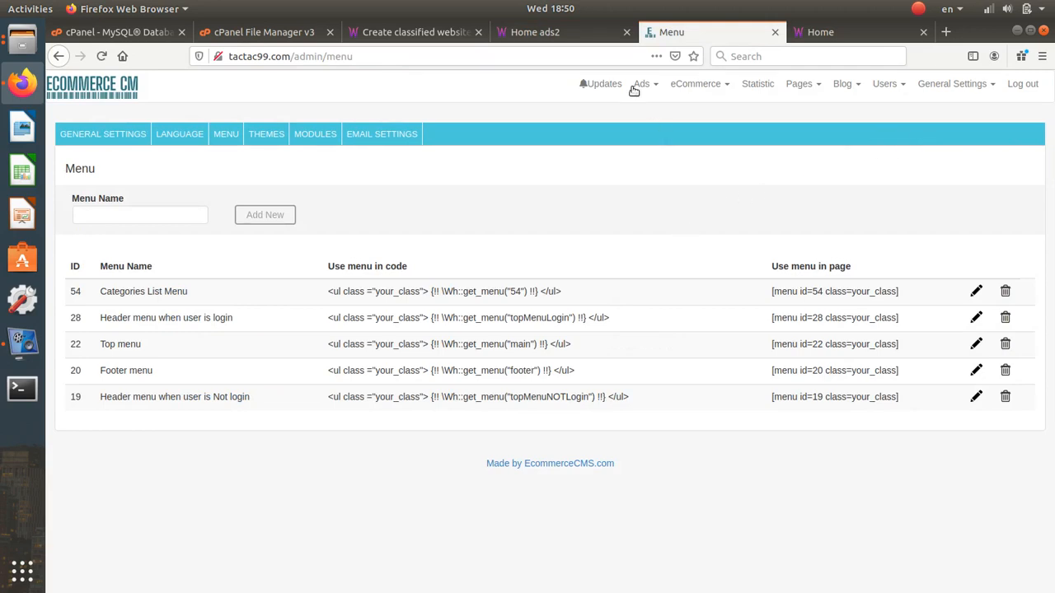
click(798, 83)
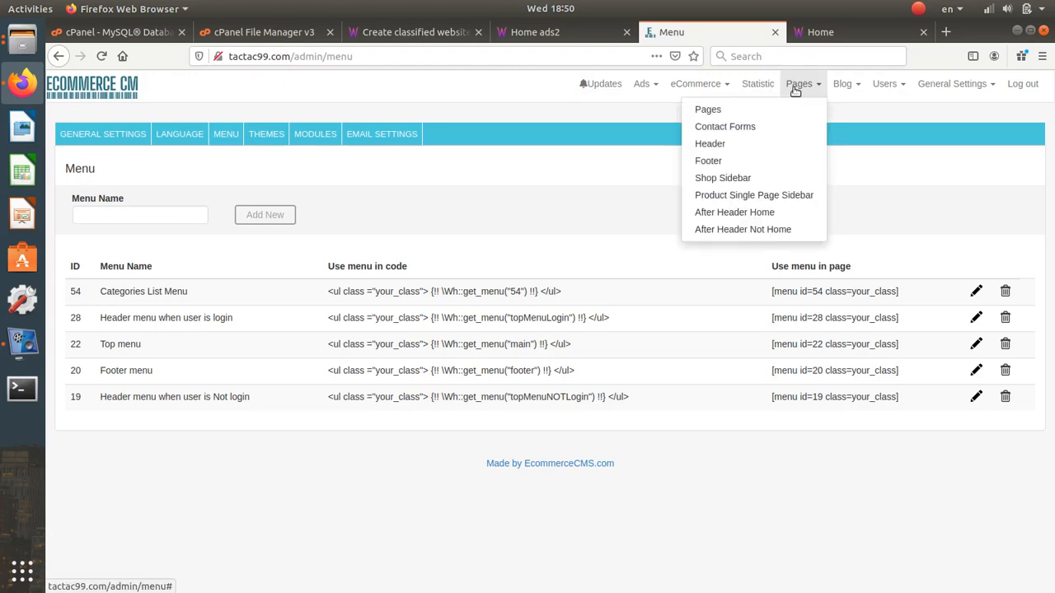
right_click(780, 148)
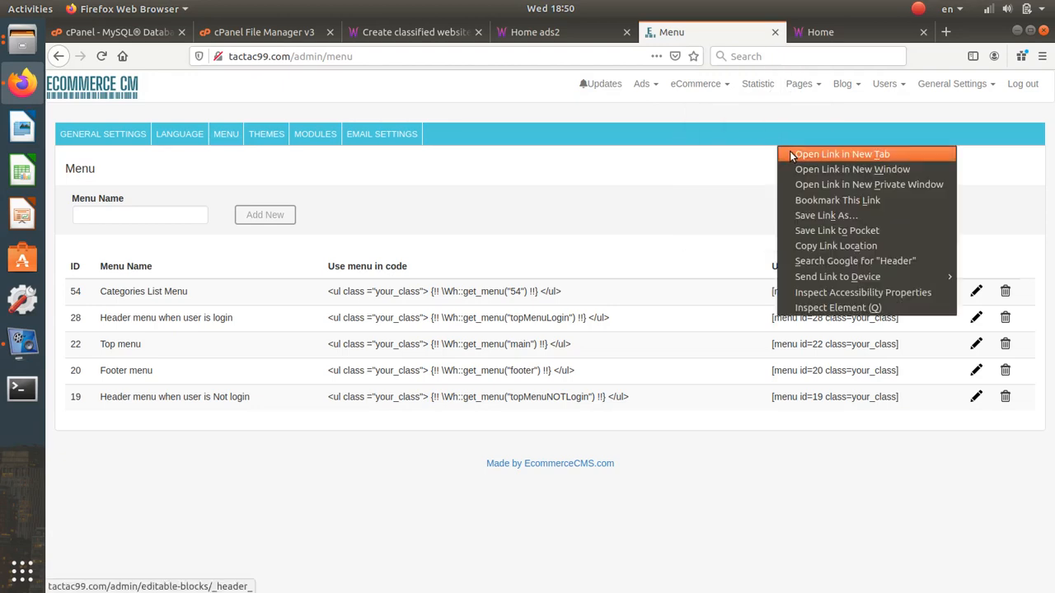
click(787, 154)
click(758, 32)
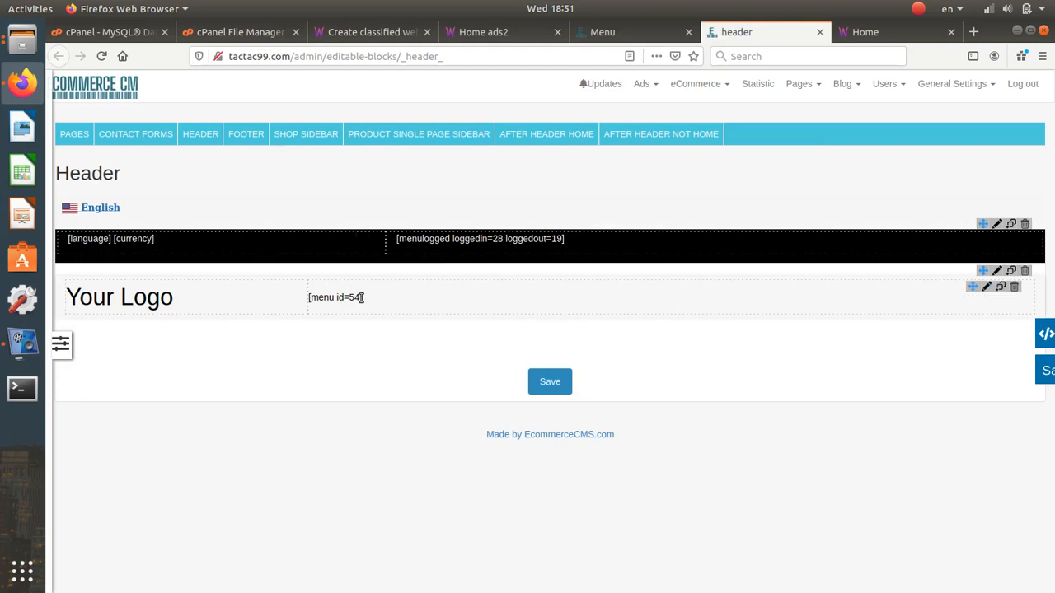
drag(360, 297, 349, 298)
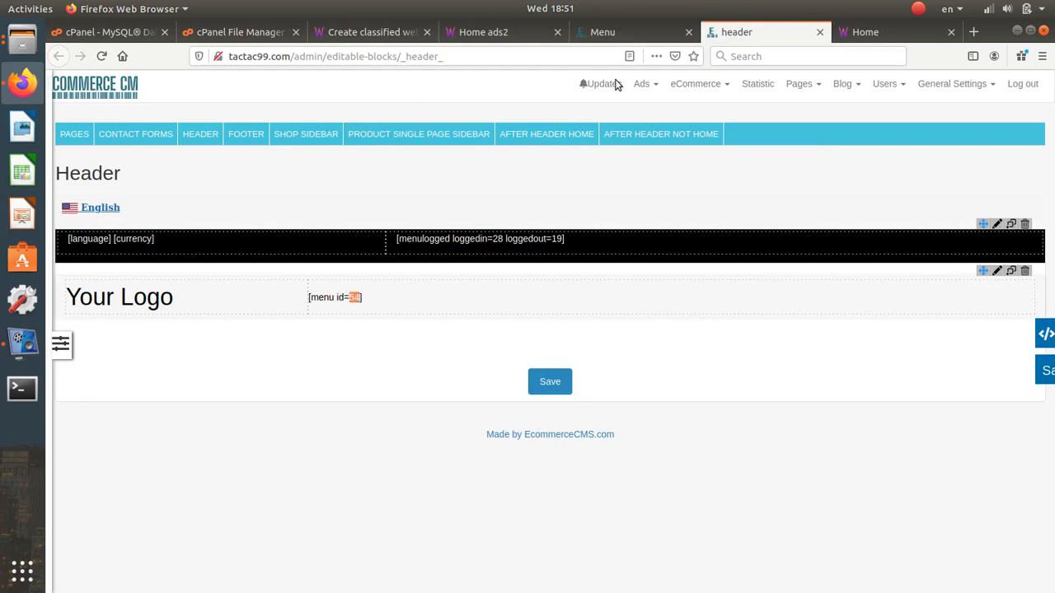
- Match ID 54 to the Categories List Menu in the menus list and open it for editing
click(910, 33)
click(633, 37)
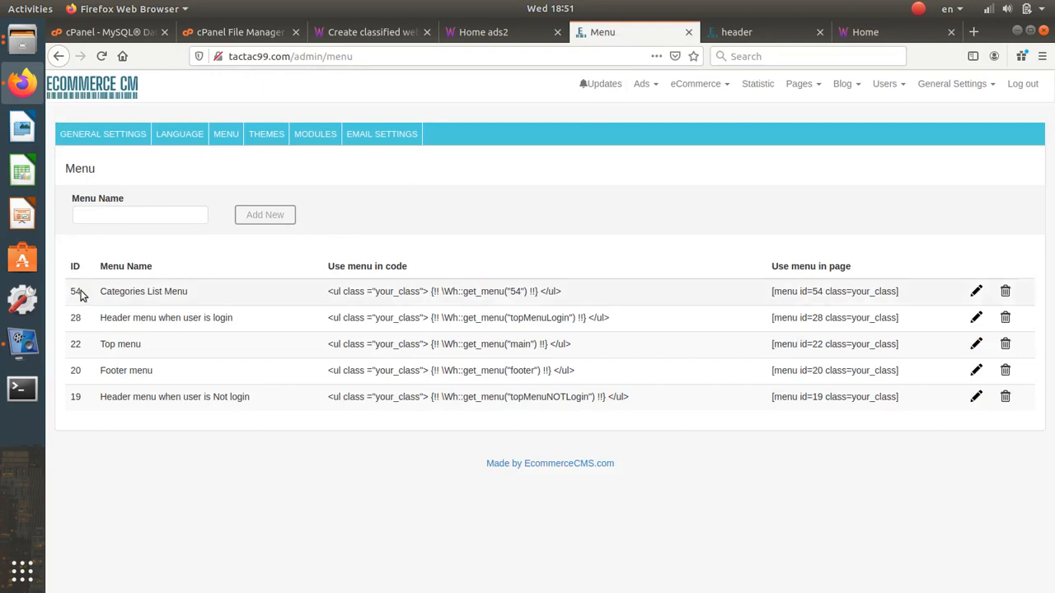
drag(70, 291, 82, 294)
drag(95, 343, 139, 344)
click(976, 293)
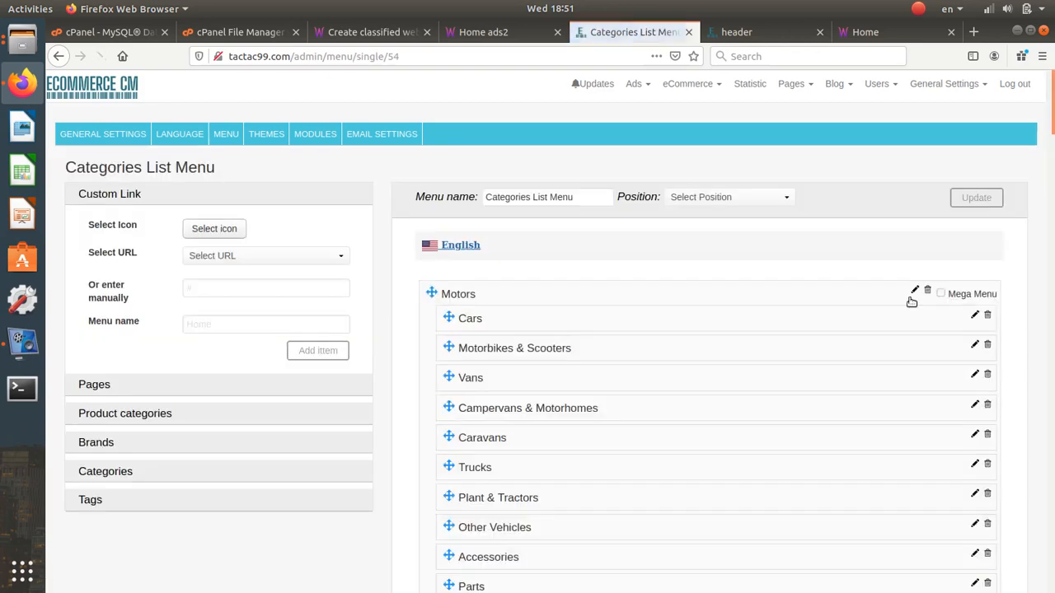
- Delete the Motors, For Sale, Property and Jobs entries from the Categories List Menu
scroll(573, 319, down, 2)
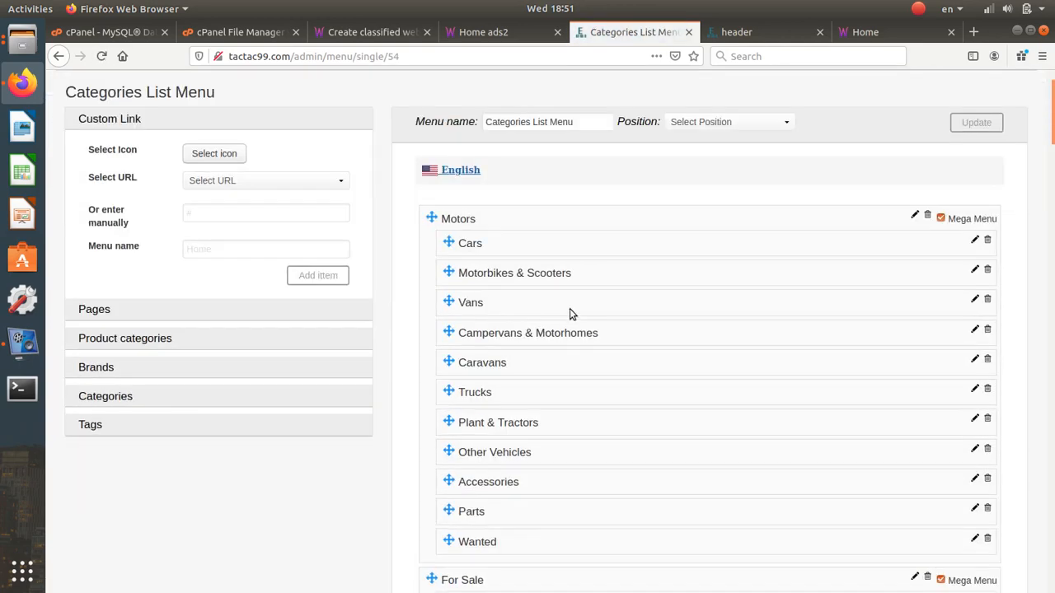
scroll(569, 288, down, 15)
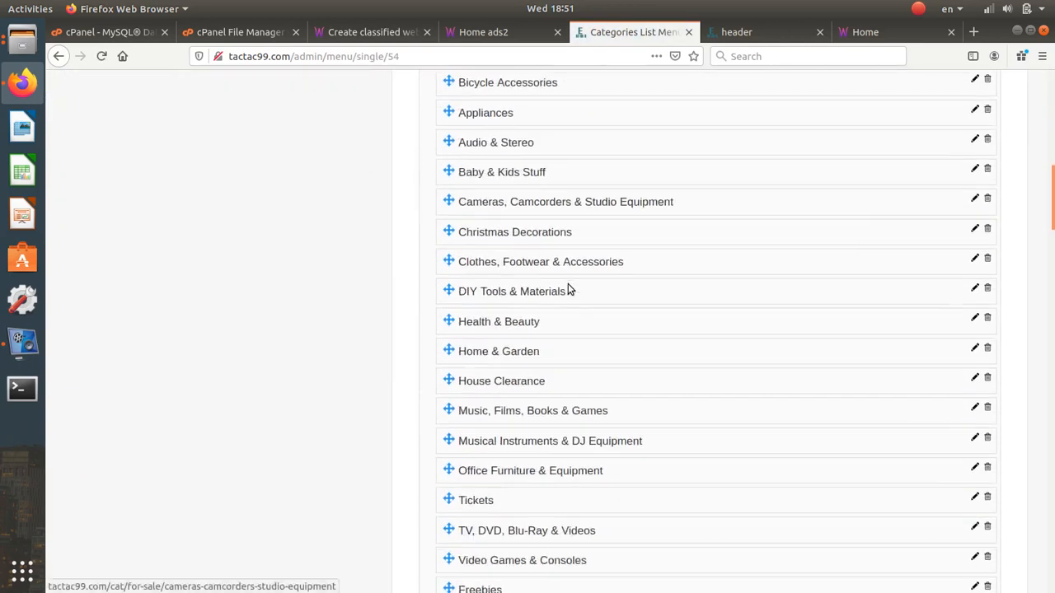
scroll(568, 289, down, 20)
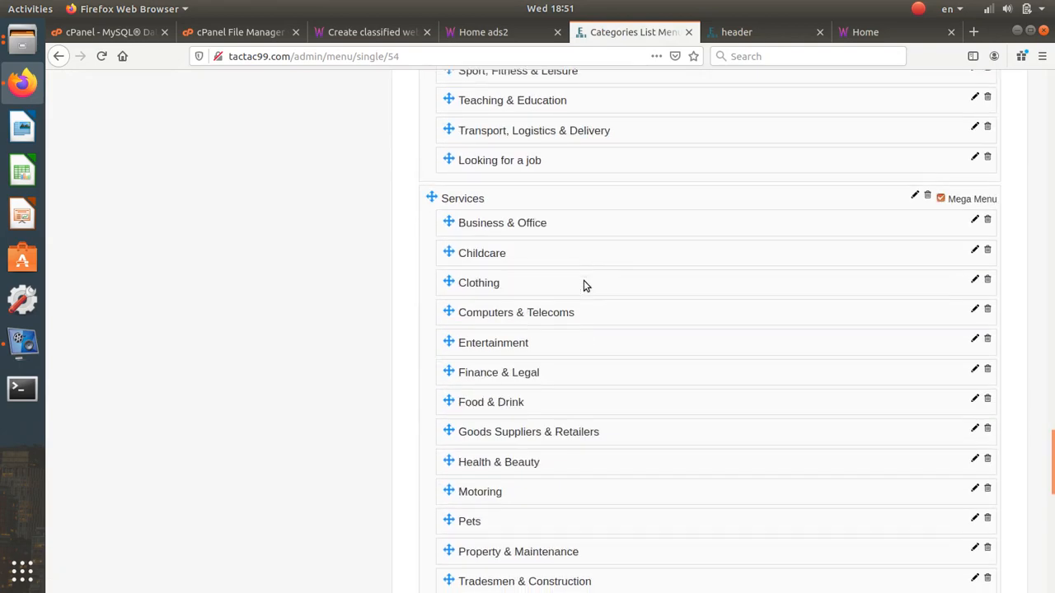
scroll(584, 280, down, 2)
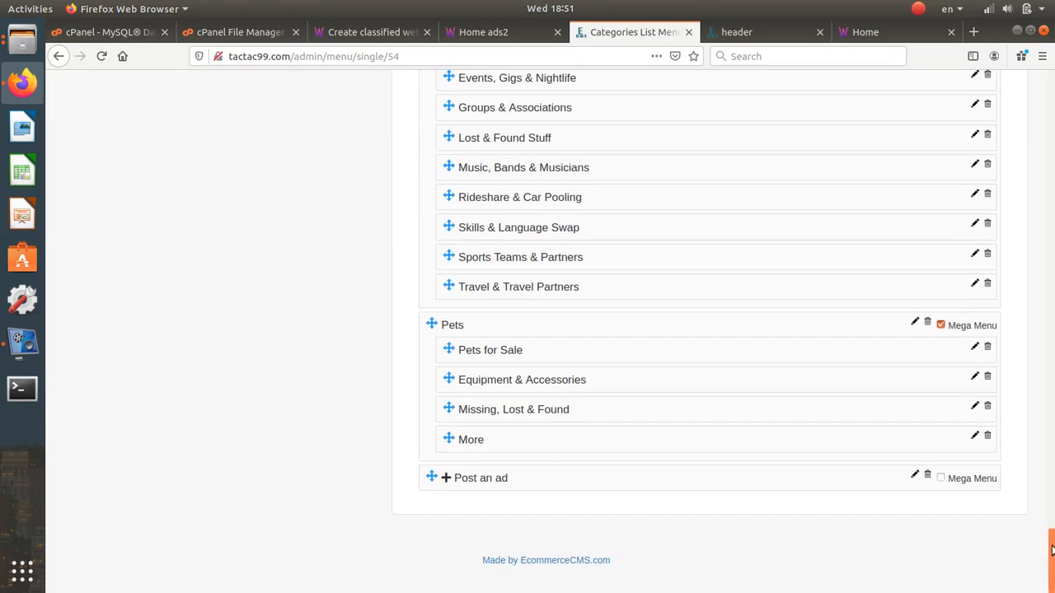
drag(1051, 552, 970, 130)
scroll(971, 130, up, 4)
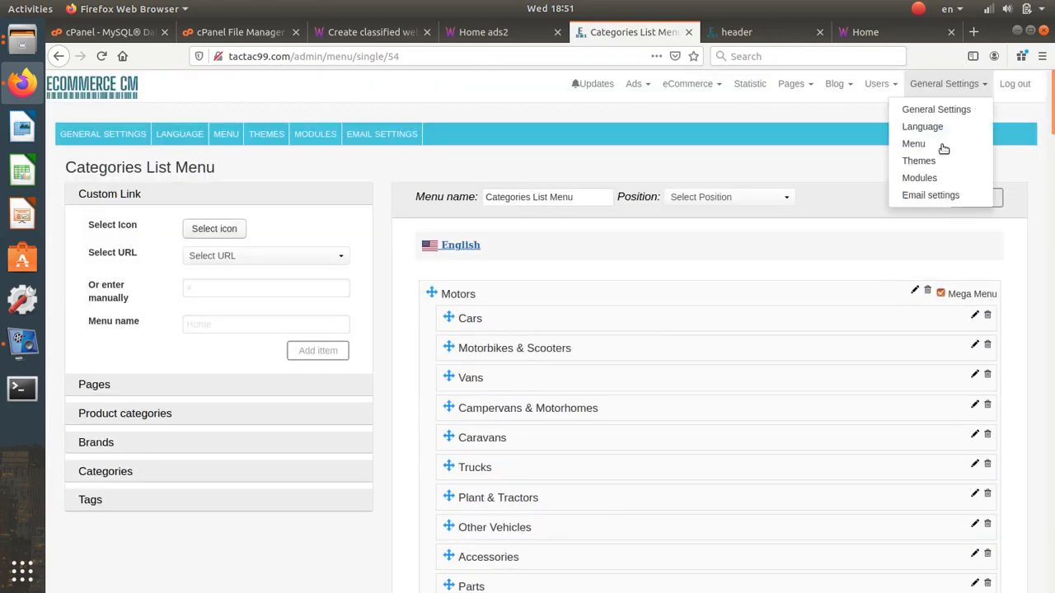
click(928, 293)
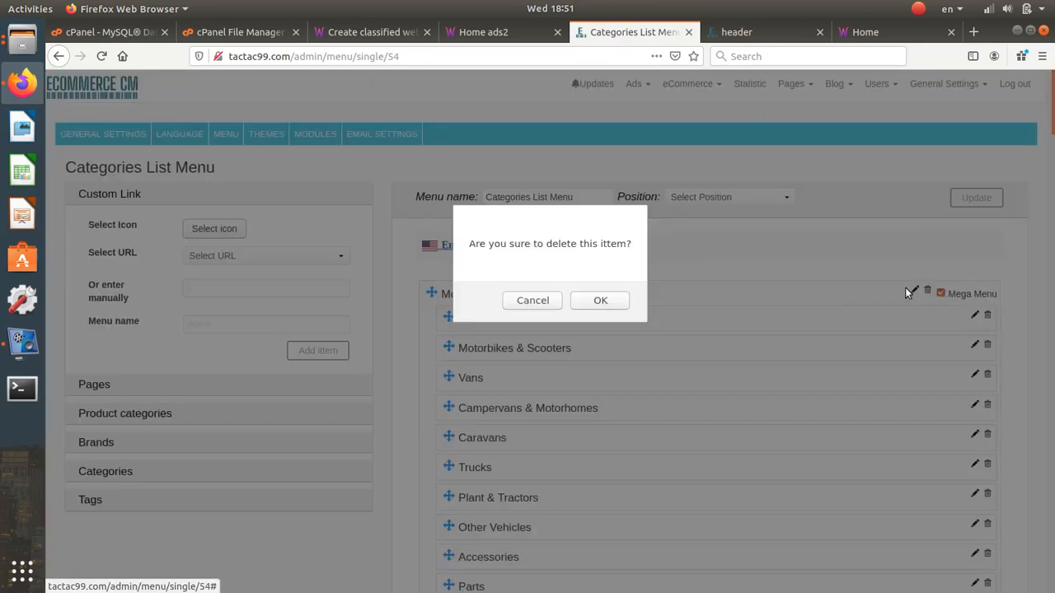
click(613, 298)
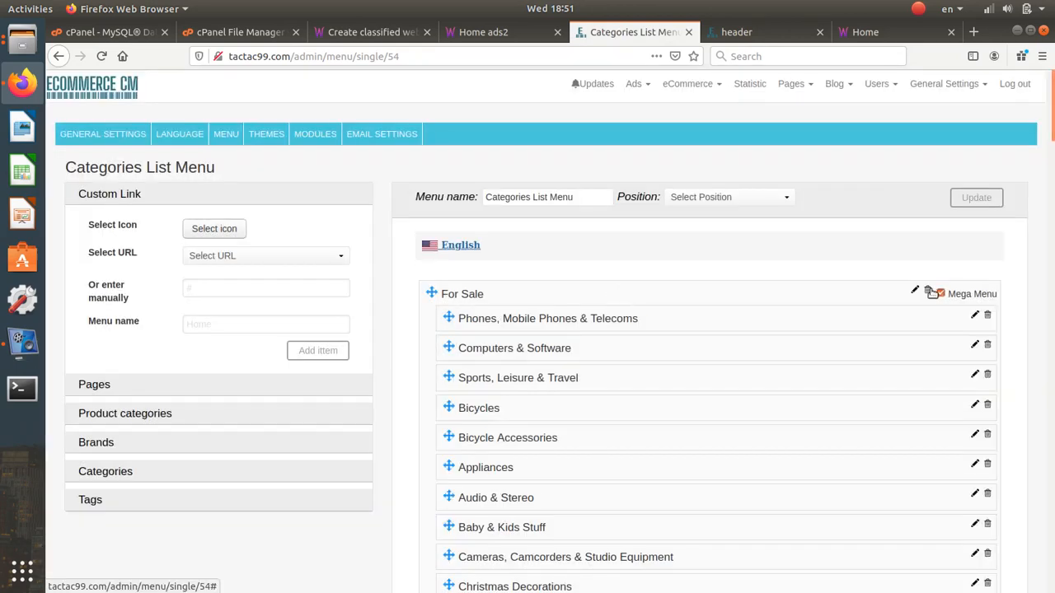
click(927, 292)
key(Return)
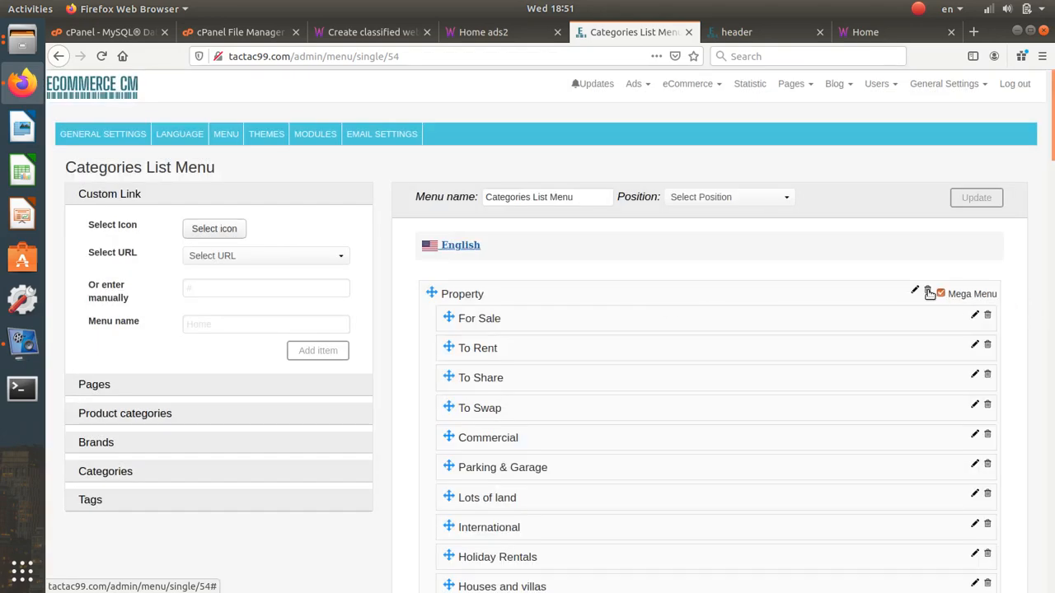
click(928, 292)
click(679, 303)
click(927, 291)
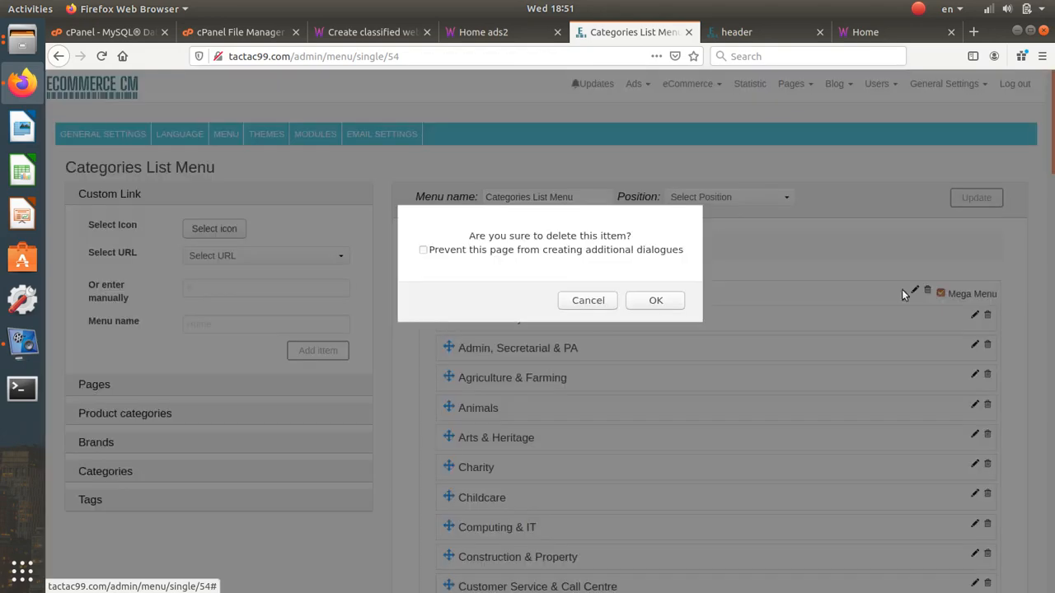
click(681, 302)
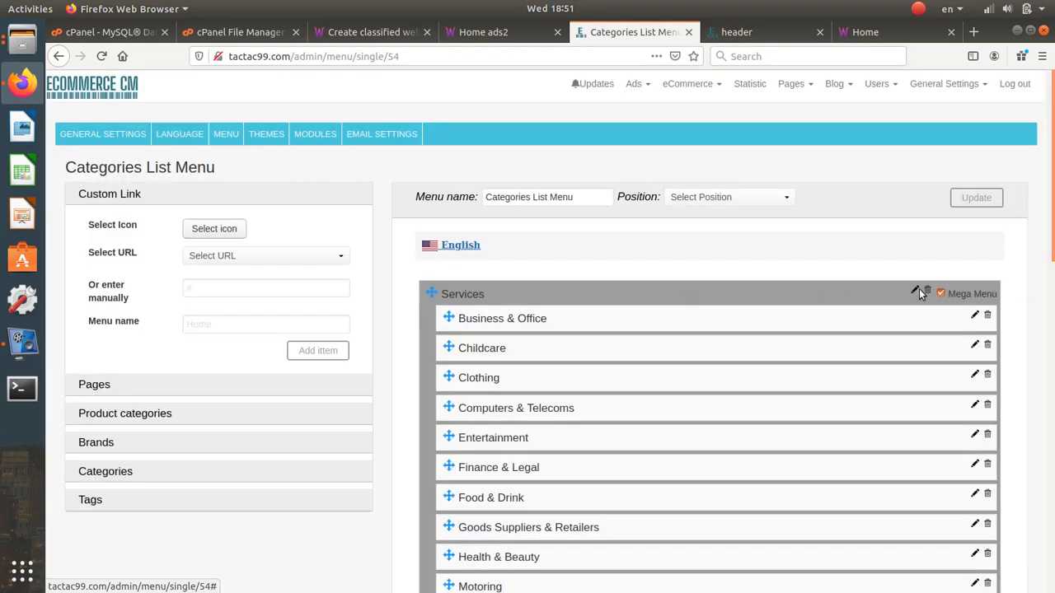
- Delete the remaining Services, Community and Pets entries, leaving only Post an ad
click(926, 291)
click(678, 299)
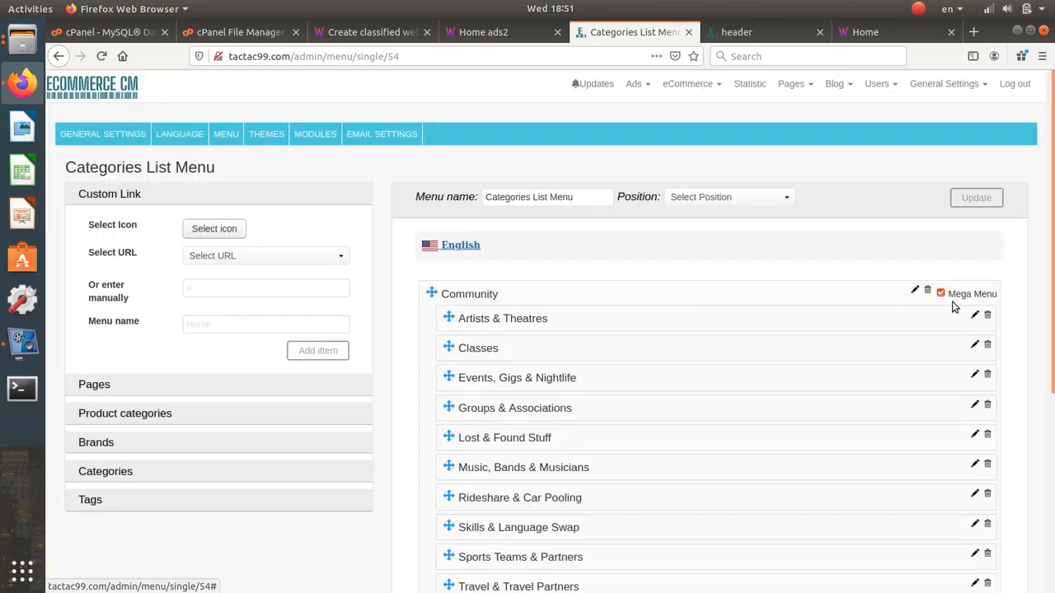
click(927, 291)
click(681, 300)
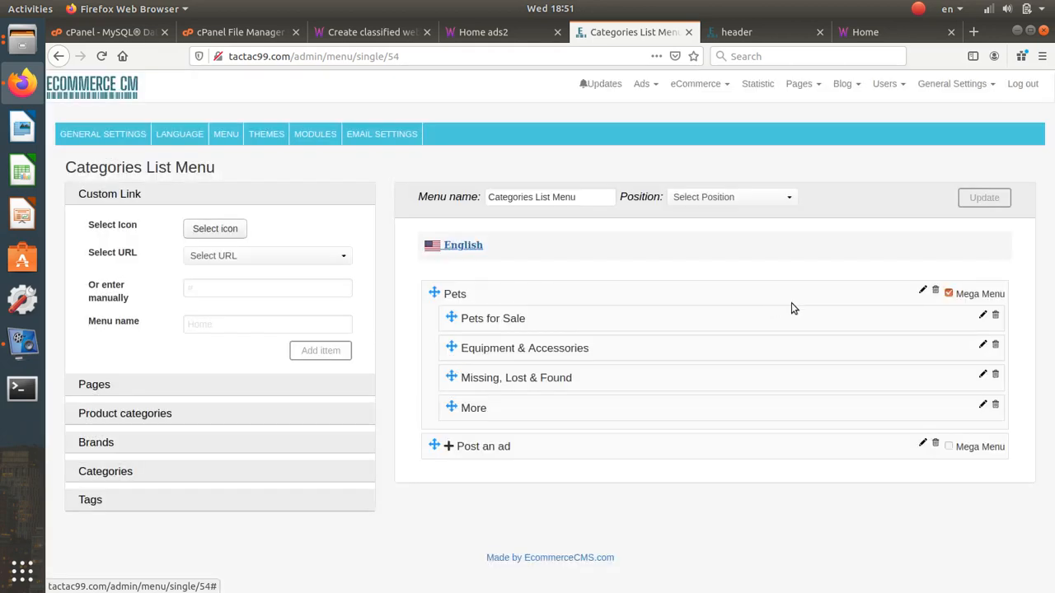
click(935, 292)
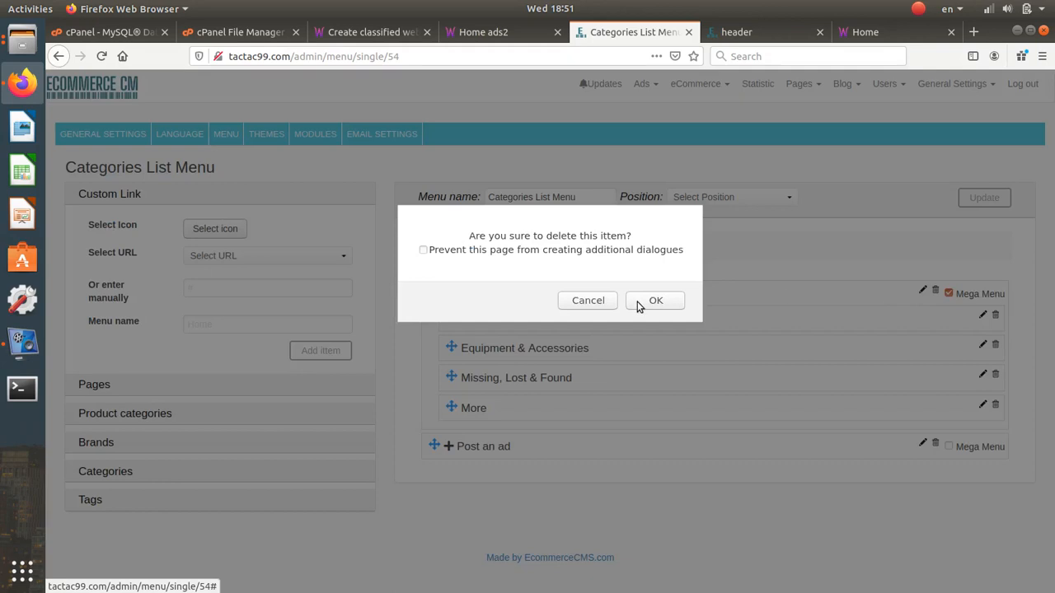
click(643, 301)
click(169, 414)
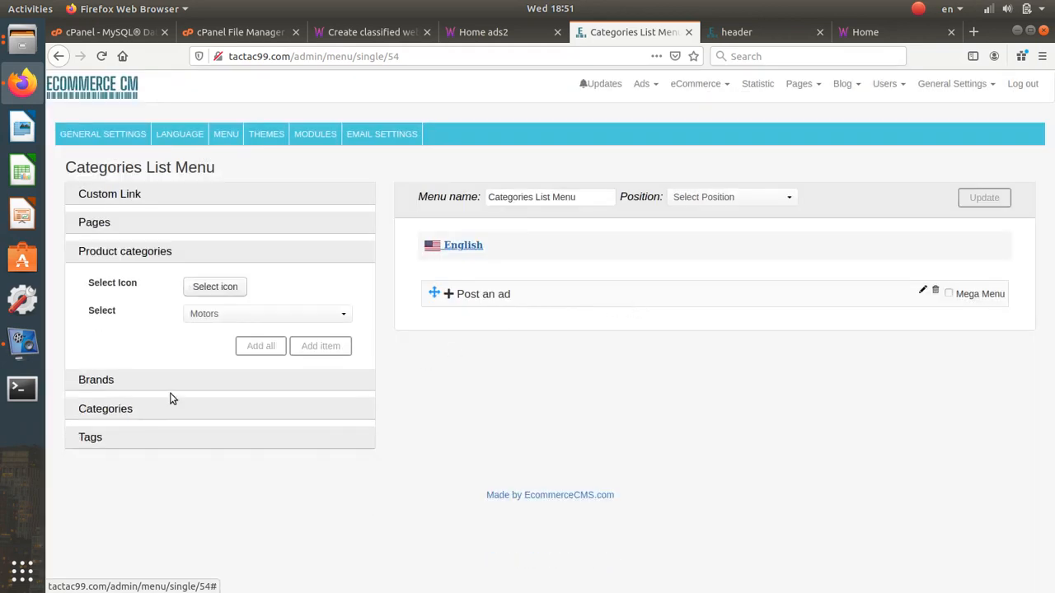
click(213, 315)
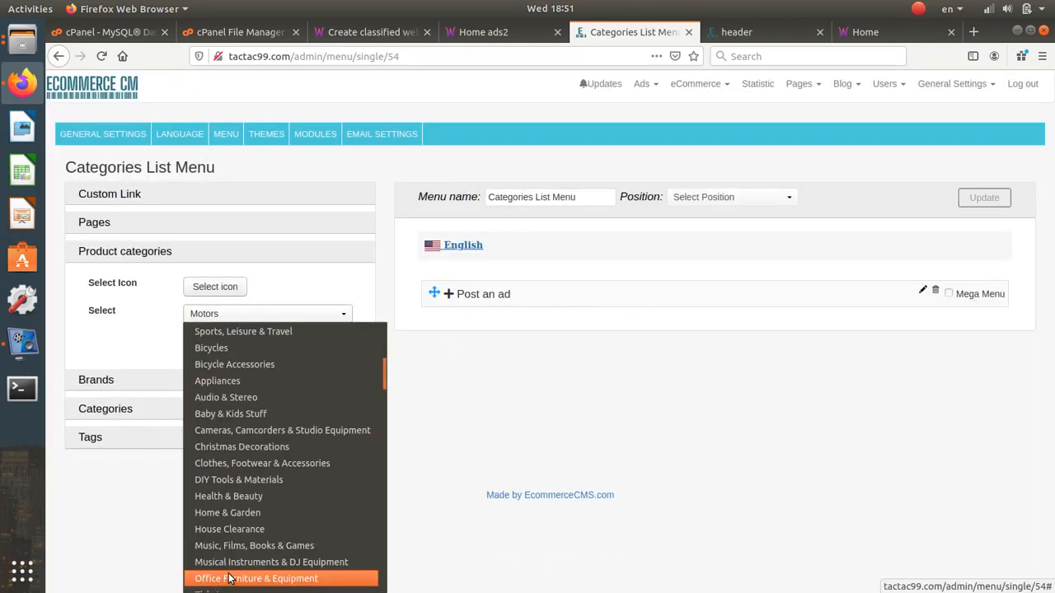
- Add the Motors category with all its subcategories to the Categories List Menu
click(299, 312)
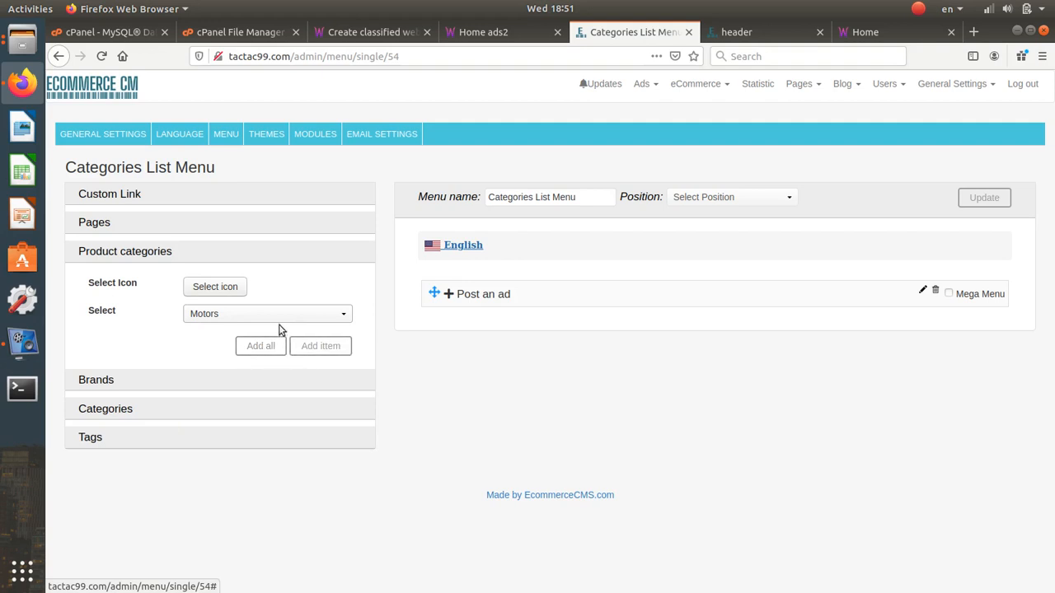
click(280, 314)
click(279, 314)
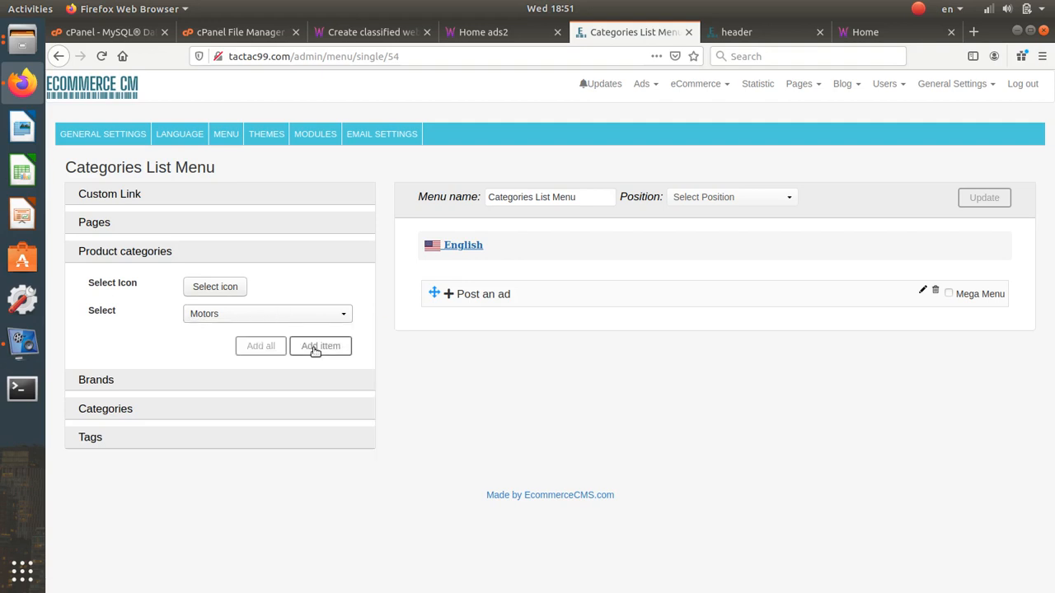
click(277, 349)
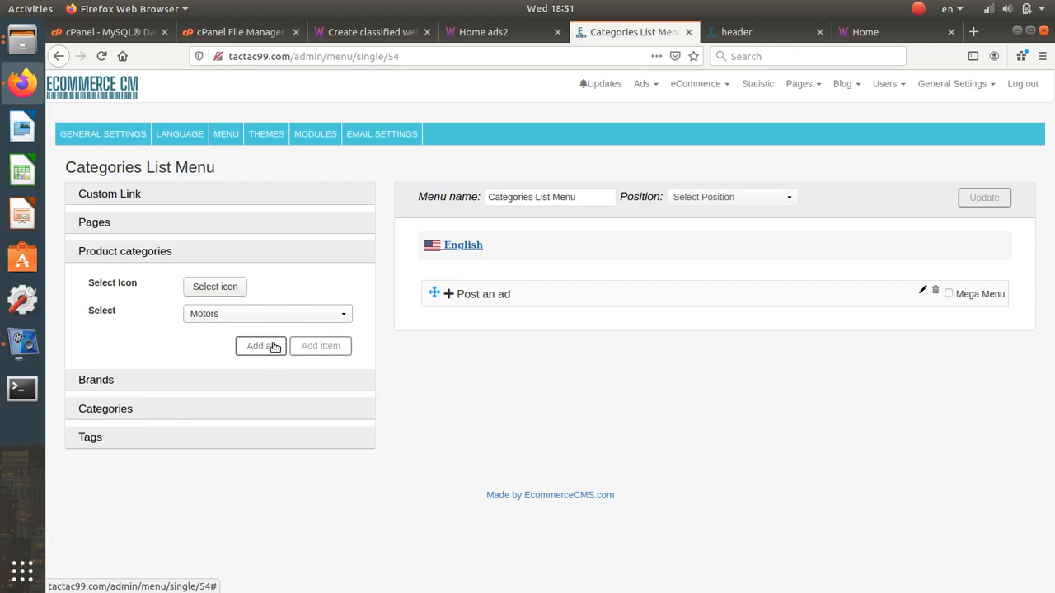
- Reload the Categories List Menu page so the menu structure refreshes
scroll(505, 324, down, 20)
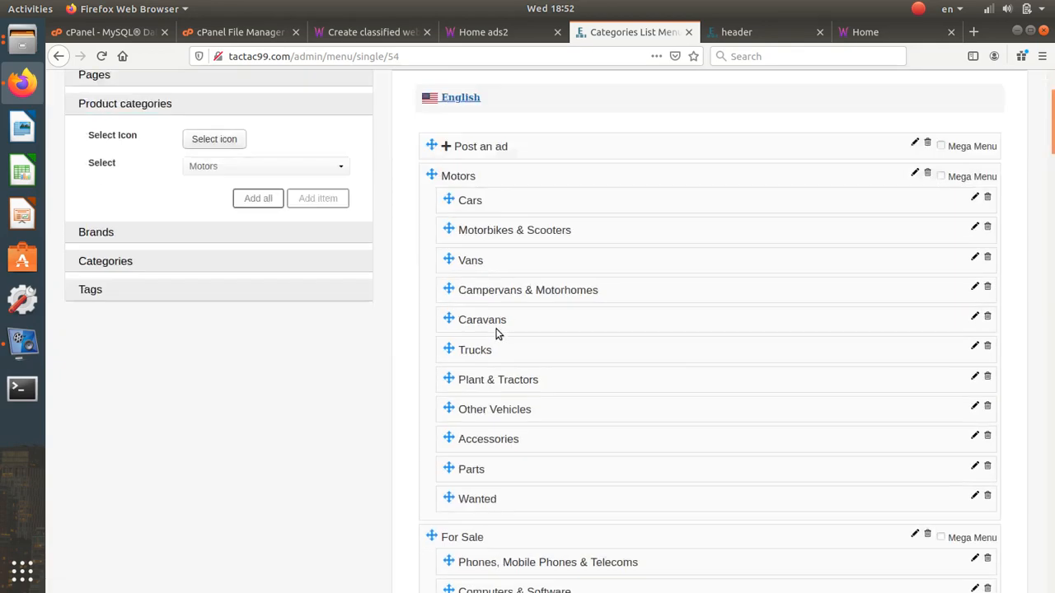
scroll(501, 328, down, 15)
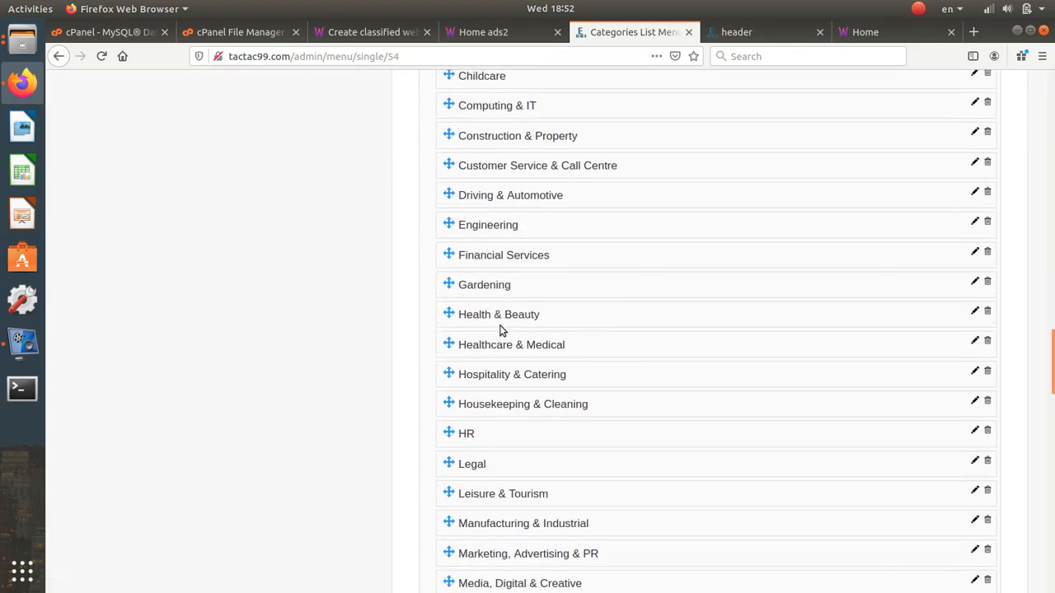
click(487, 54)
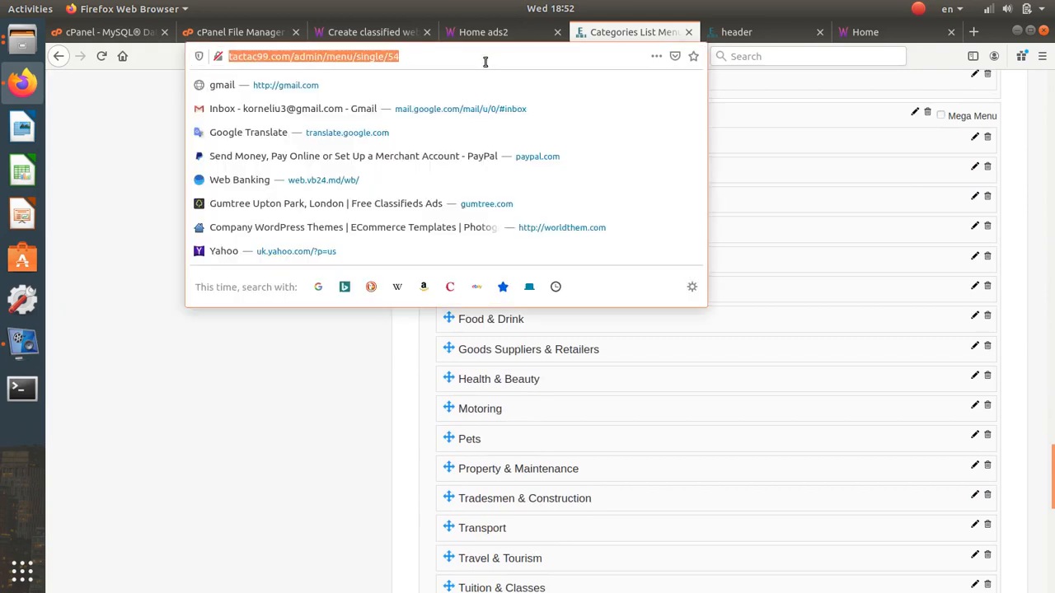
key(Return)
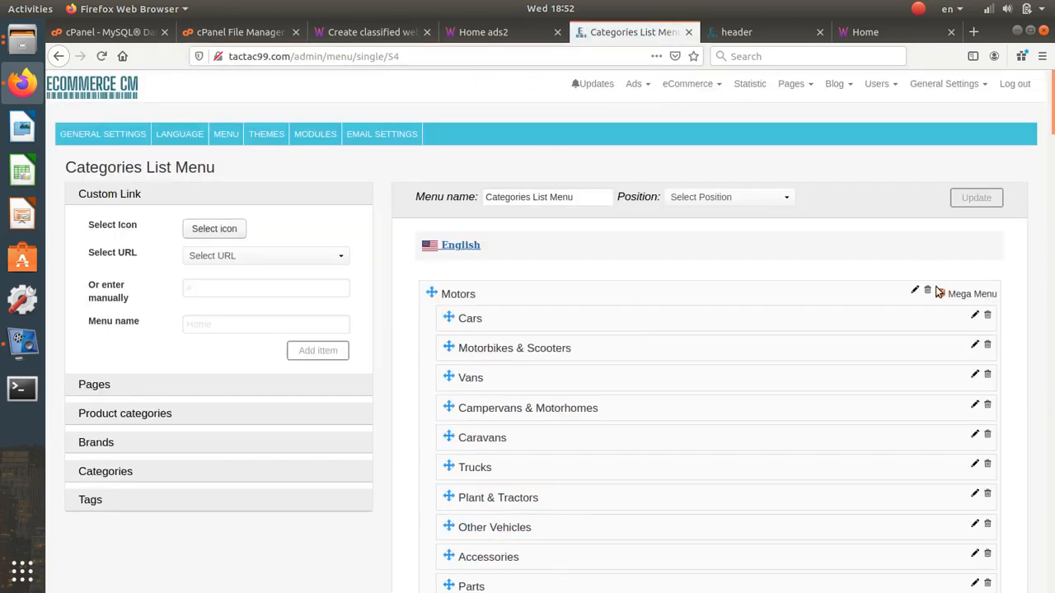
- Give the Motors menu item the car-side icon and update it
click(915, 291)
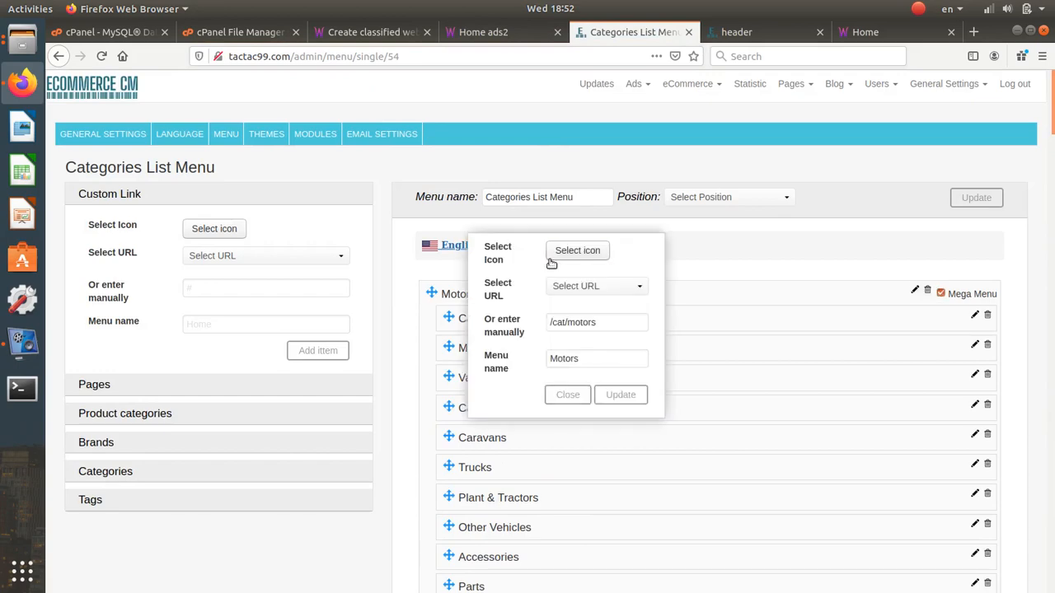
click(552, 262)
click(456, 123)
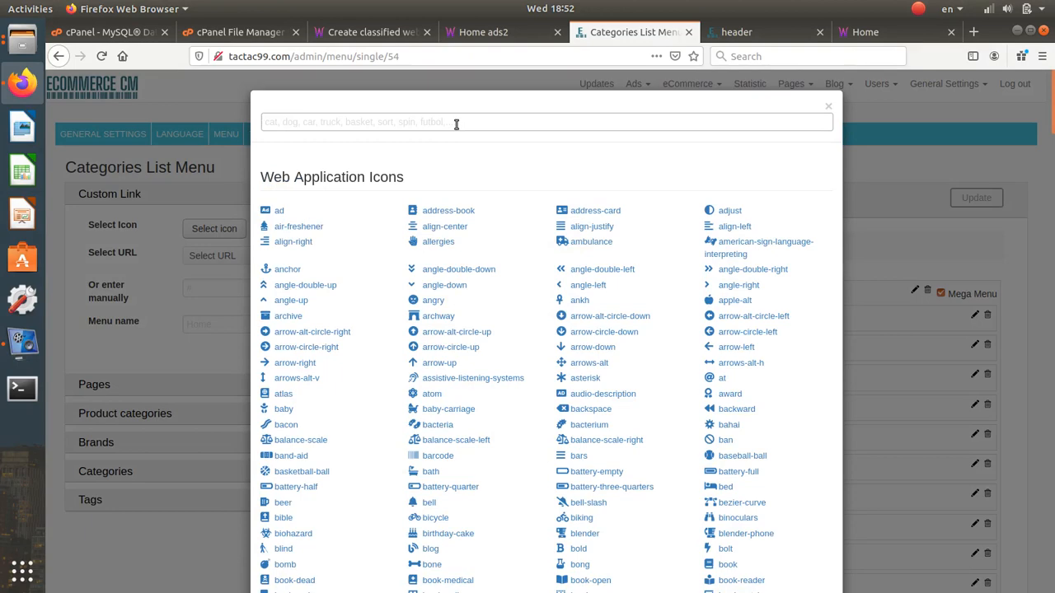
text(car)
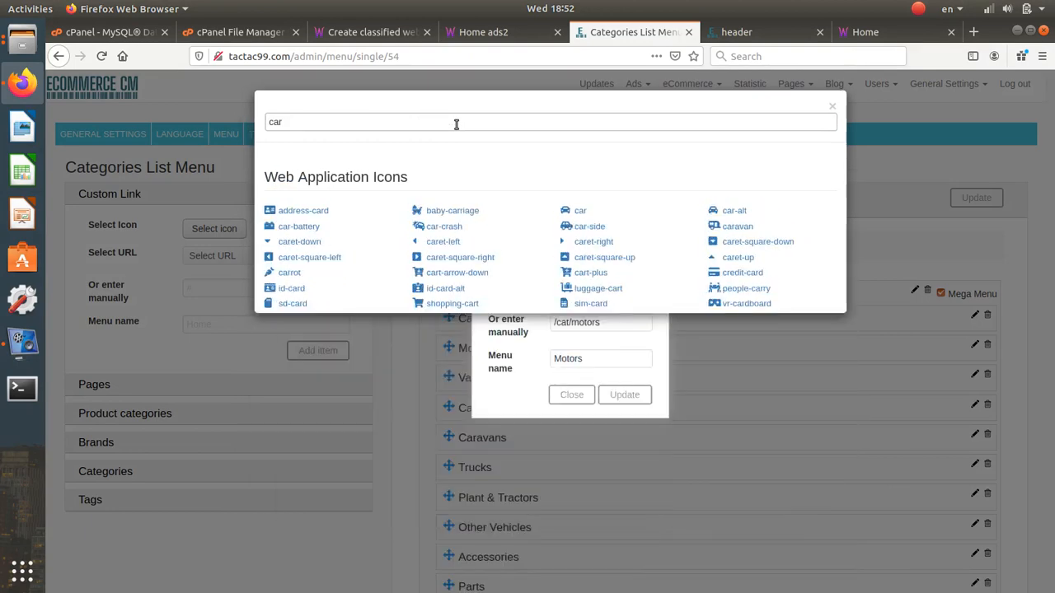
click(588, 227)
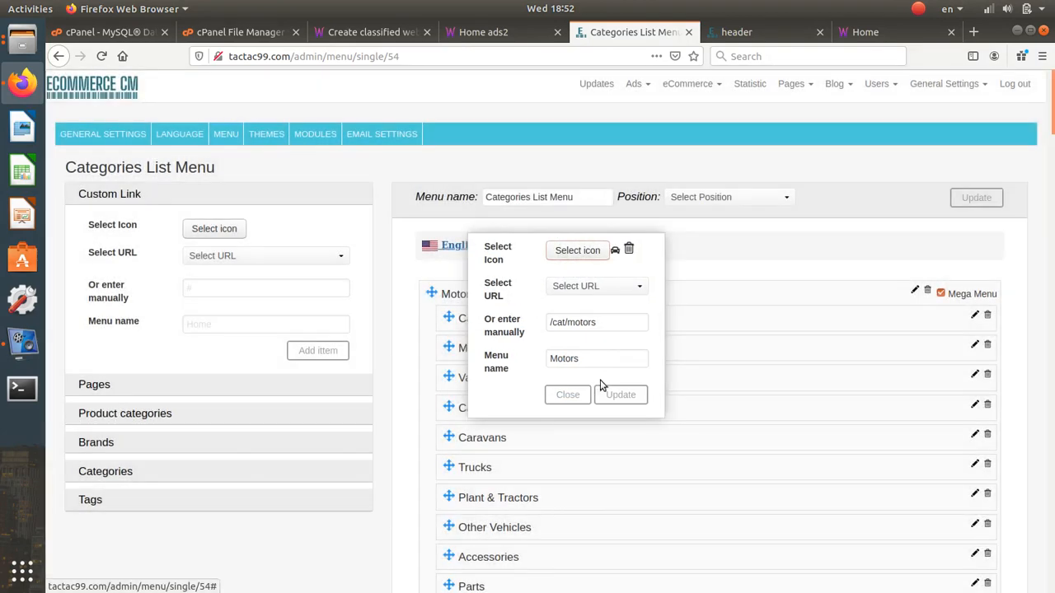
click(609, 394)
- Give the For Sale menu item the universal-access icon and update it
scroll(575, 382, down, 5)
scroll(577, 377, down, 4)
scroll(577, 376, up, 2)
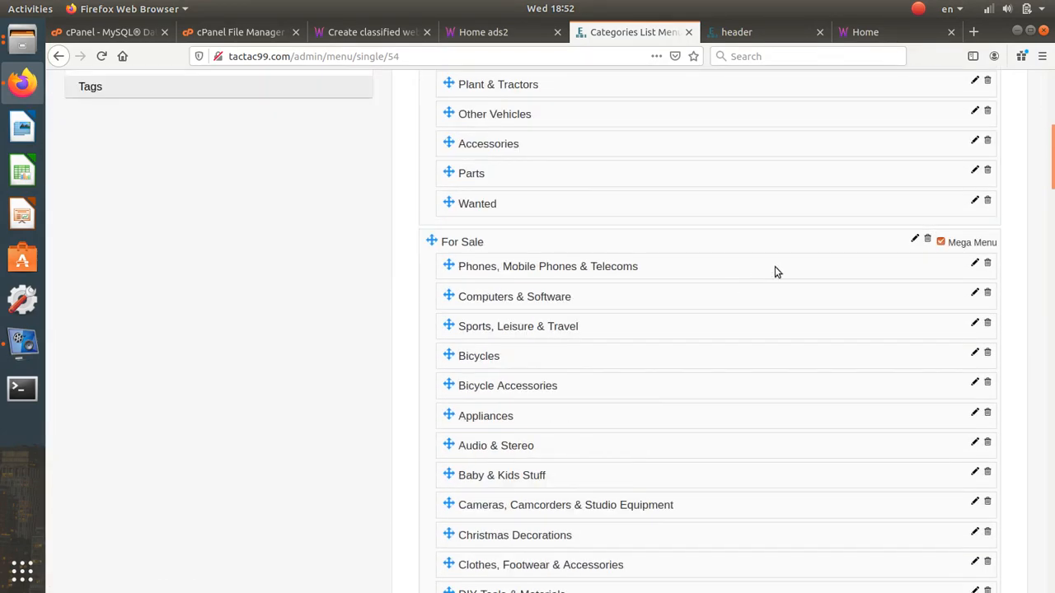
click(914, 239)
click(577, 251)
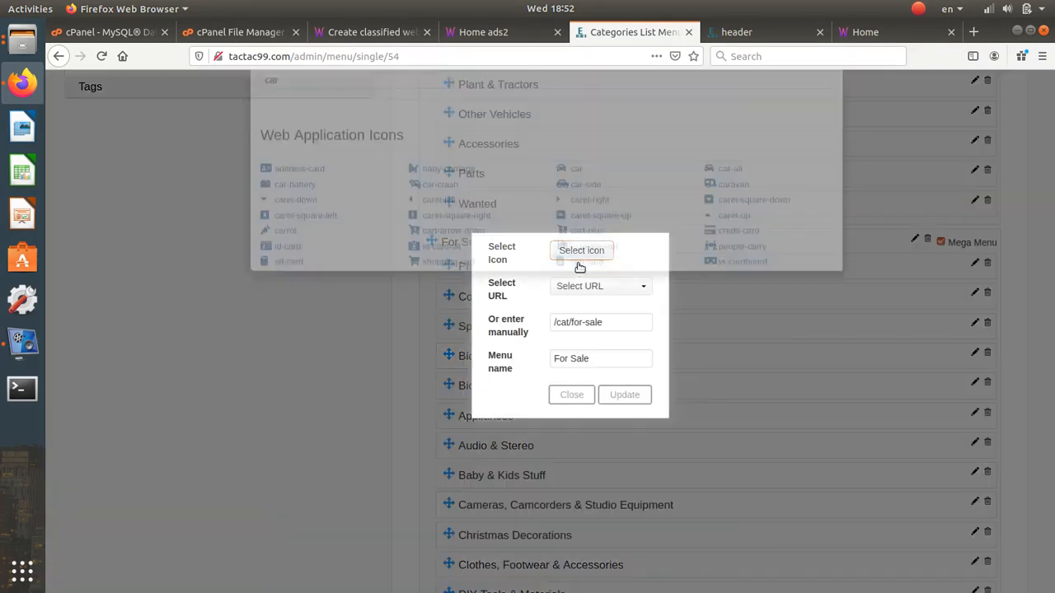
double_click(450, 128)
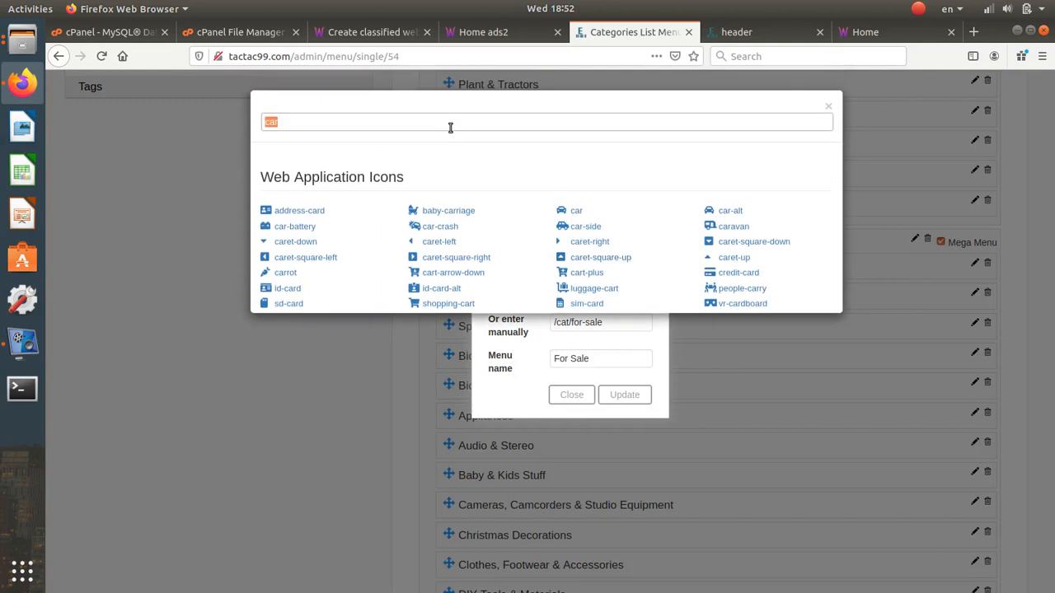
text(un)
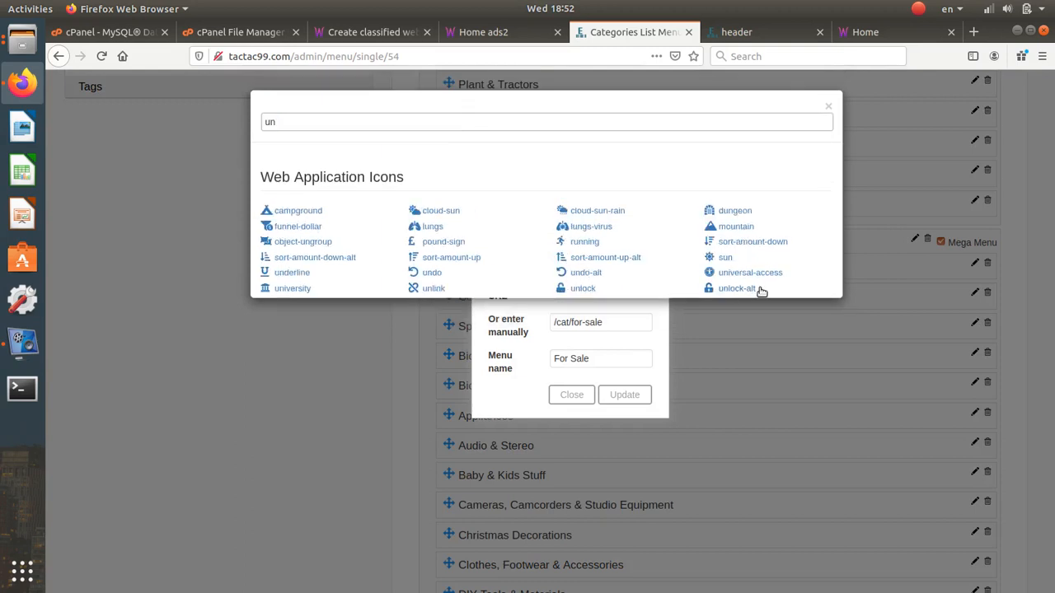
click(750, 274)
click(625, 394)
- Give the Property menu item the building icon and update it
scroll(626, 390, down, 10)
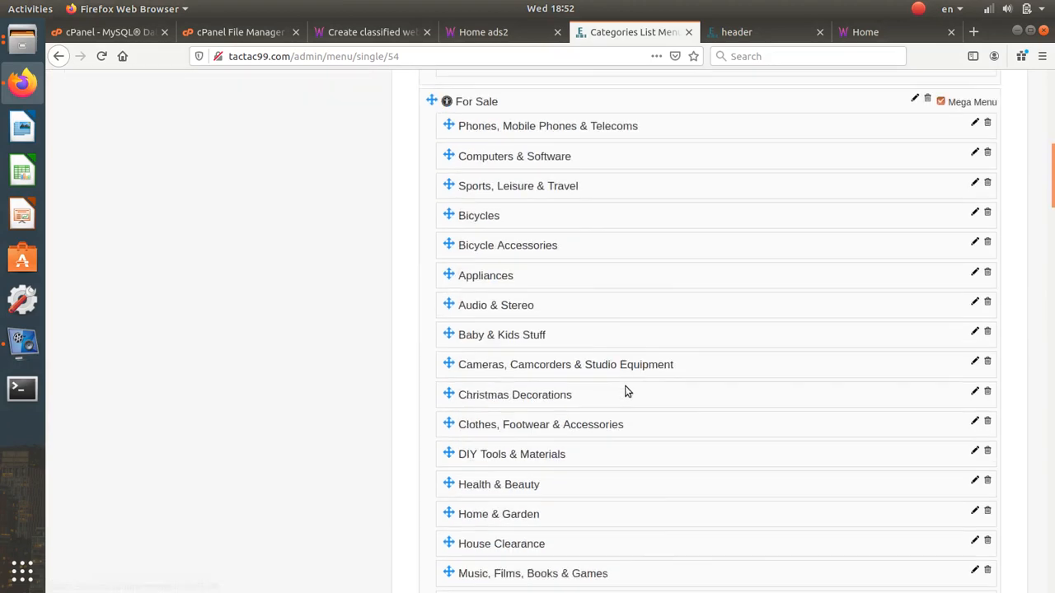
click(915, 341)
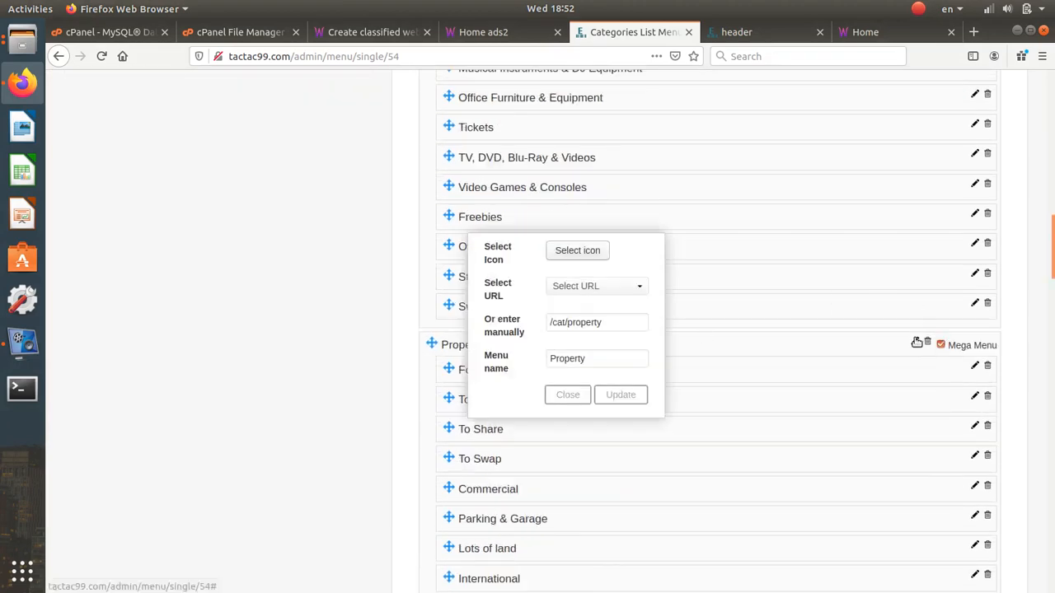
click(576, 254)
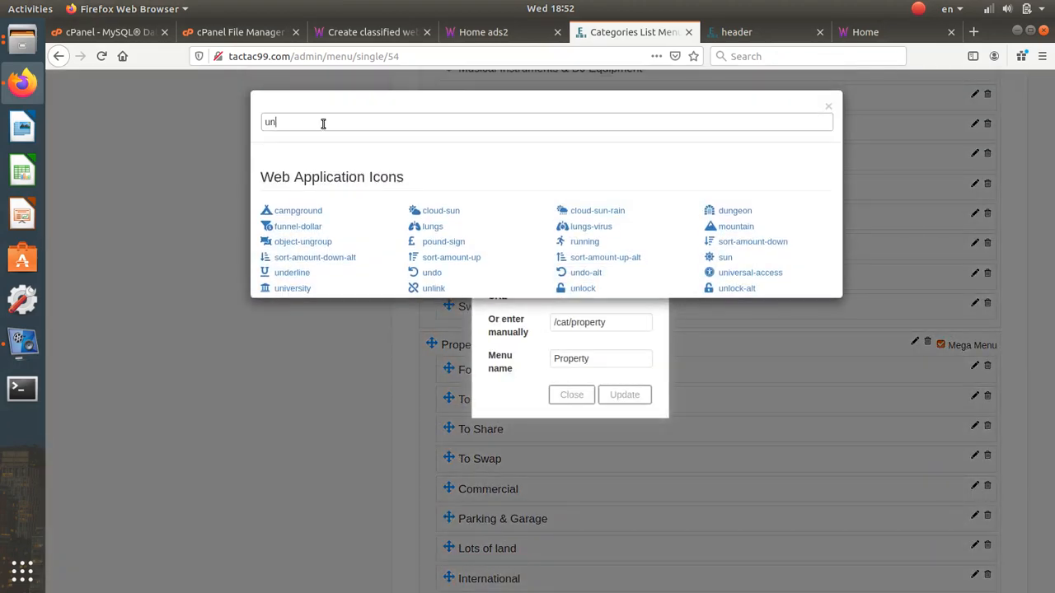
double_click(323, 123)
text(buil)
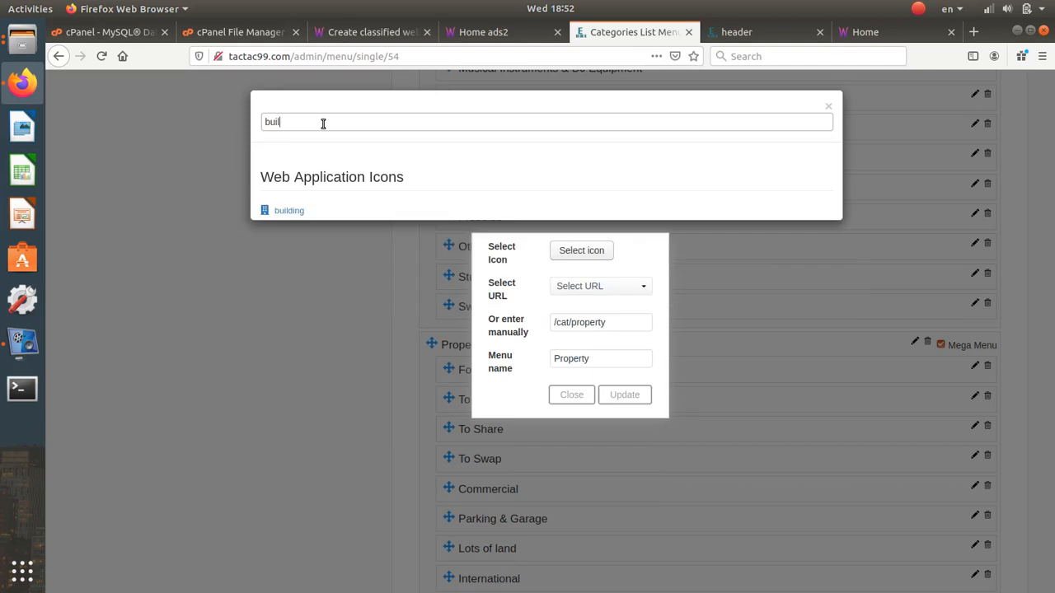
click(288, 211)
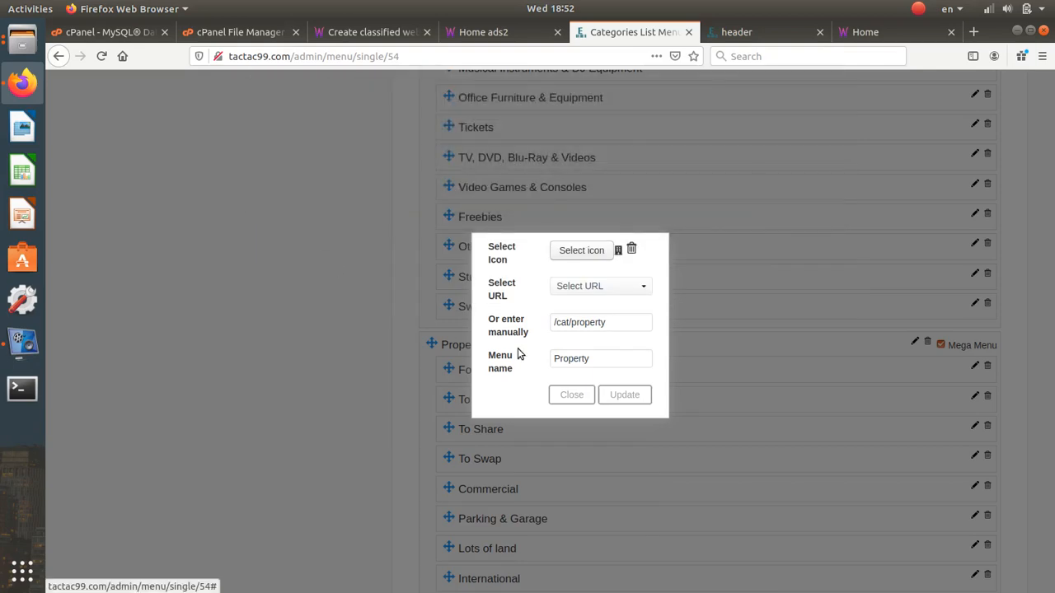
click(624, 395)
- Give the Jobs menu item the university icon and update it
scroll(640, 399, down, 5)
scroll(638, 395, down, 3)
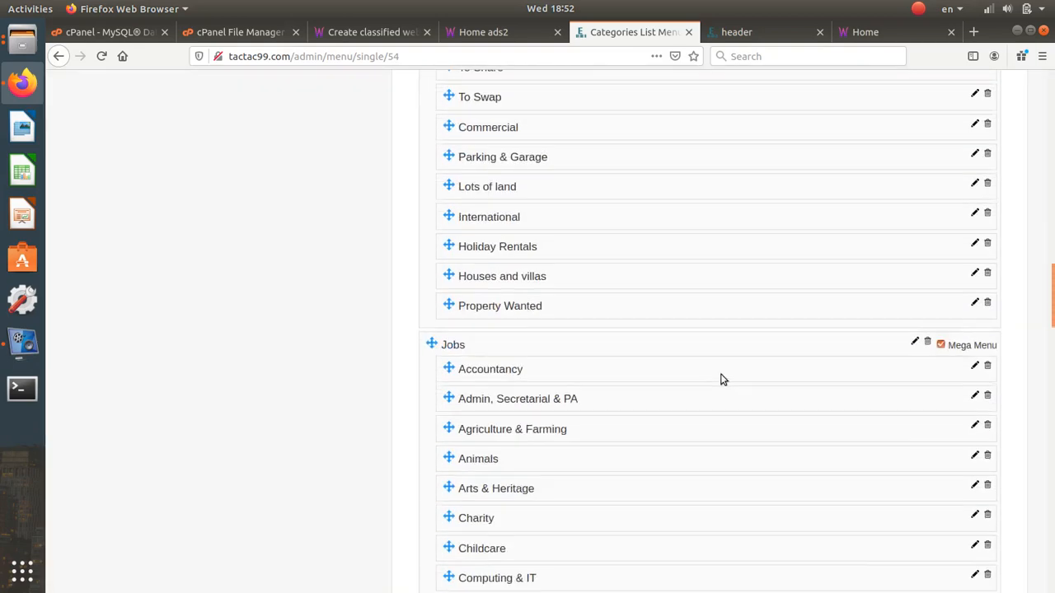
click(915, 327)
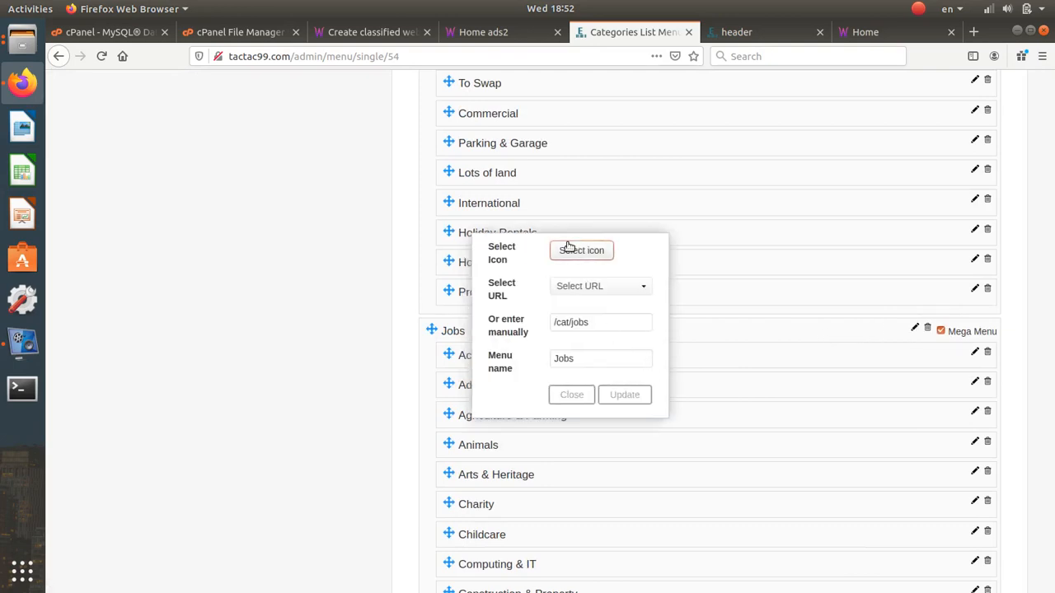
click(577, 251)
triple_click(345, 118)
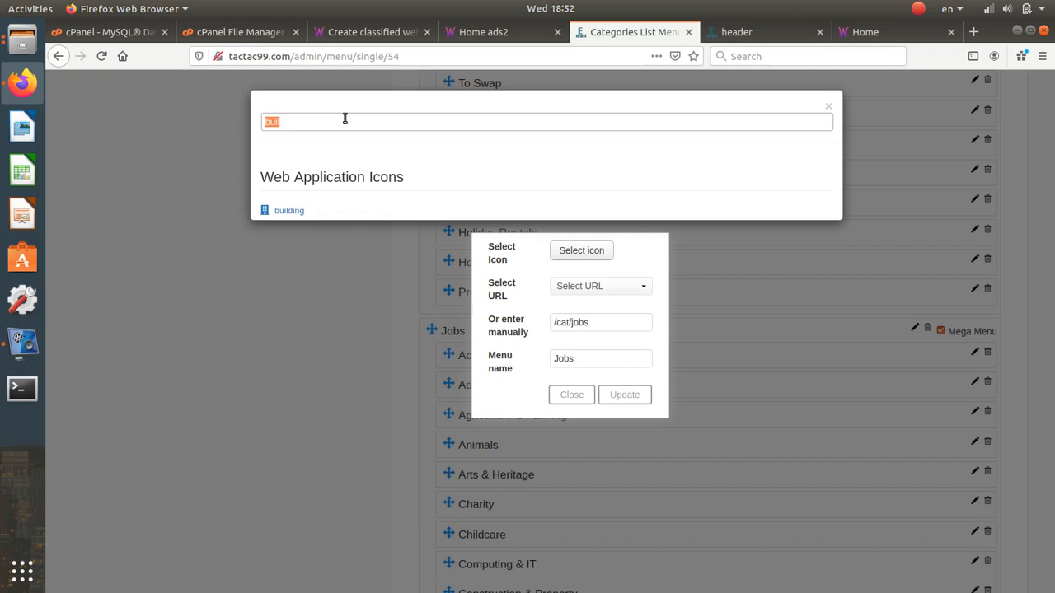
text(un)
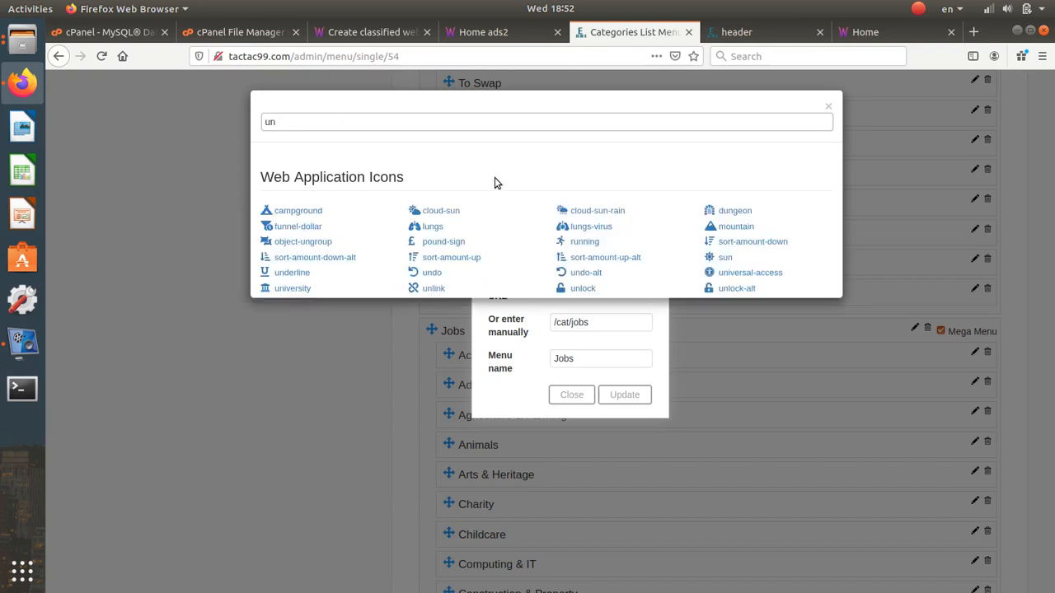
text(y)
key(BackSpace)
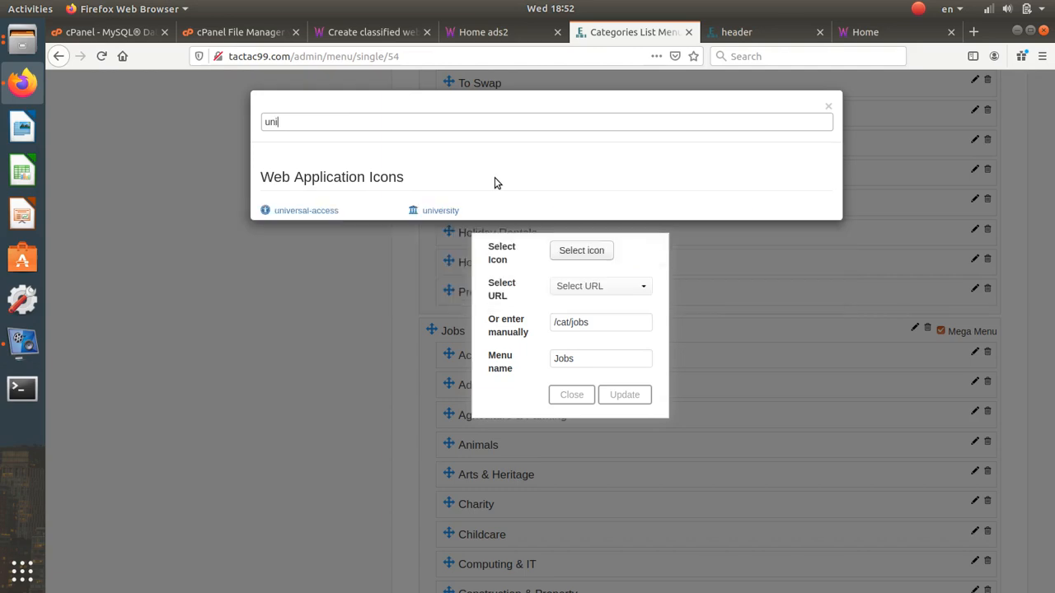
click(417, 210)
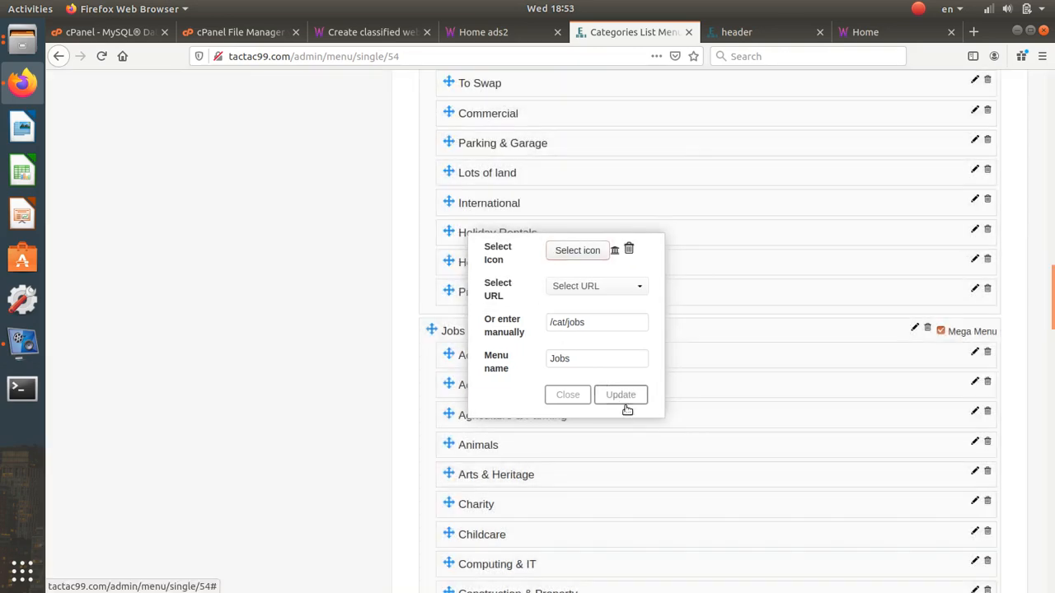
click(618, 398)
scroll(614, 399, down, 15)
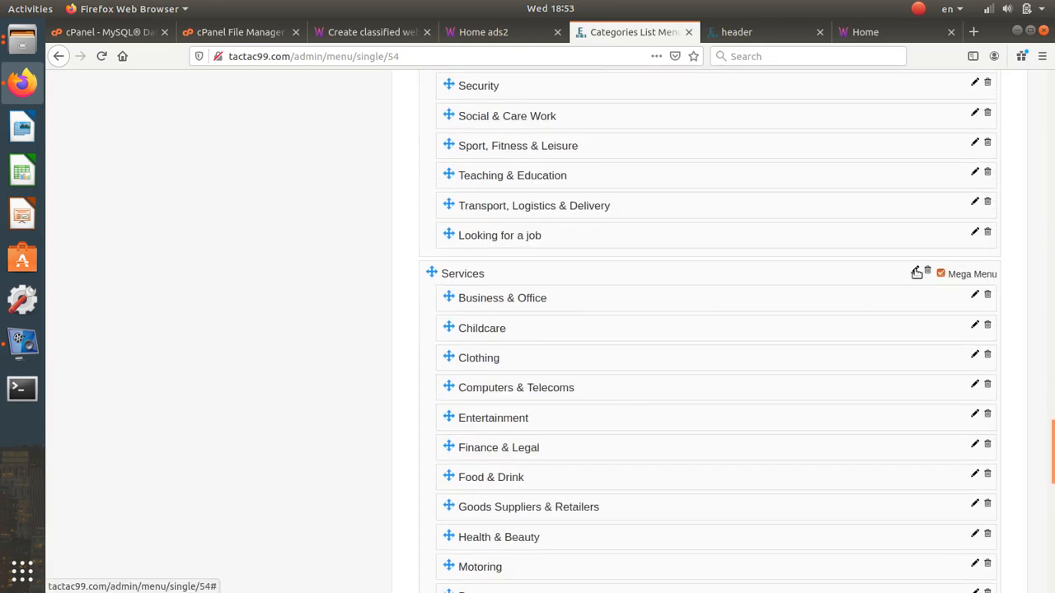
- Give the Services menu item the handshake icon and update it
click(915, 271)
click(577, 251)
click(341, 119)
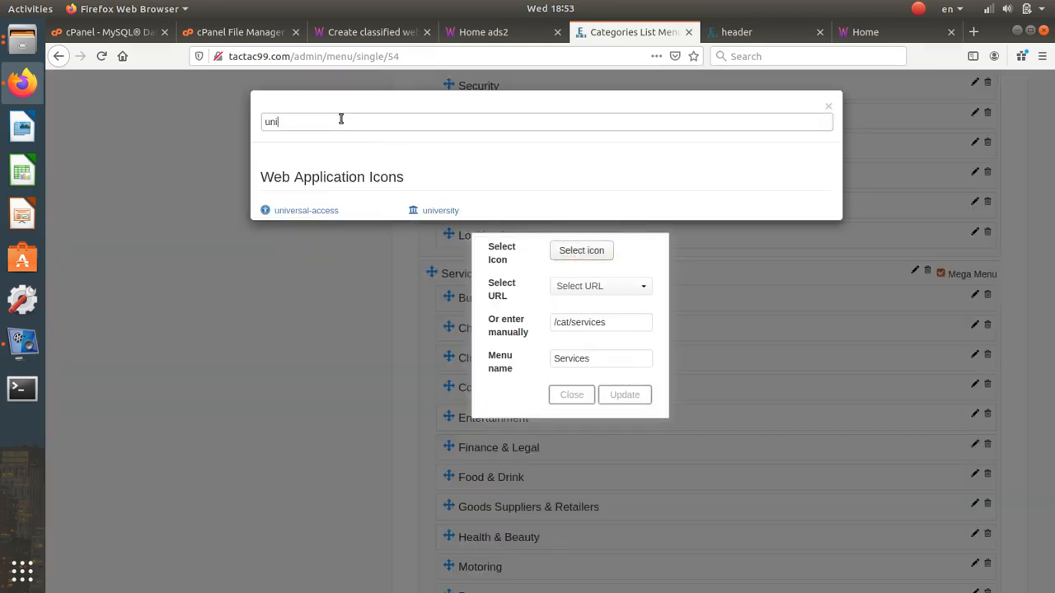
key(ctrl+a)
text(sh)
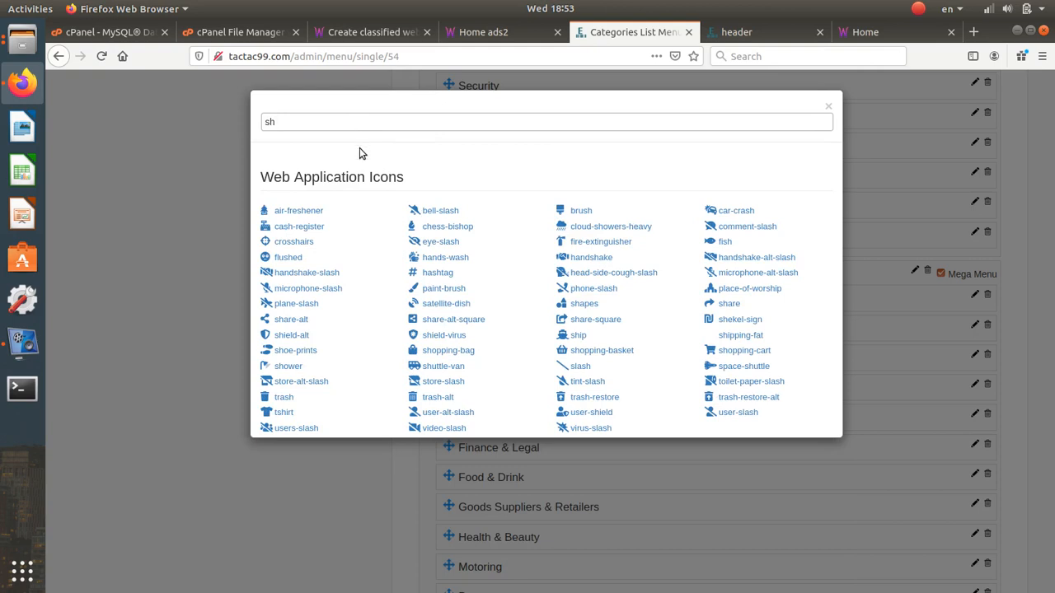
text(a)
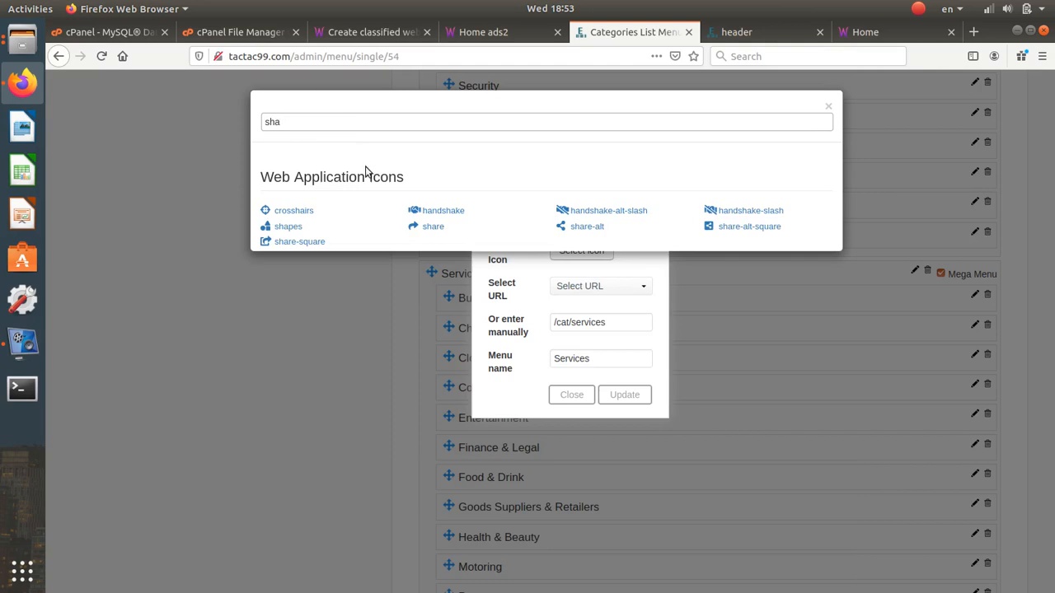
click(429, 210)
click(611, 395)
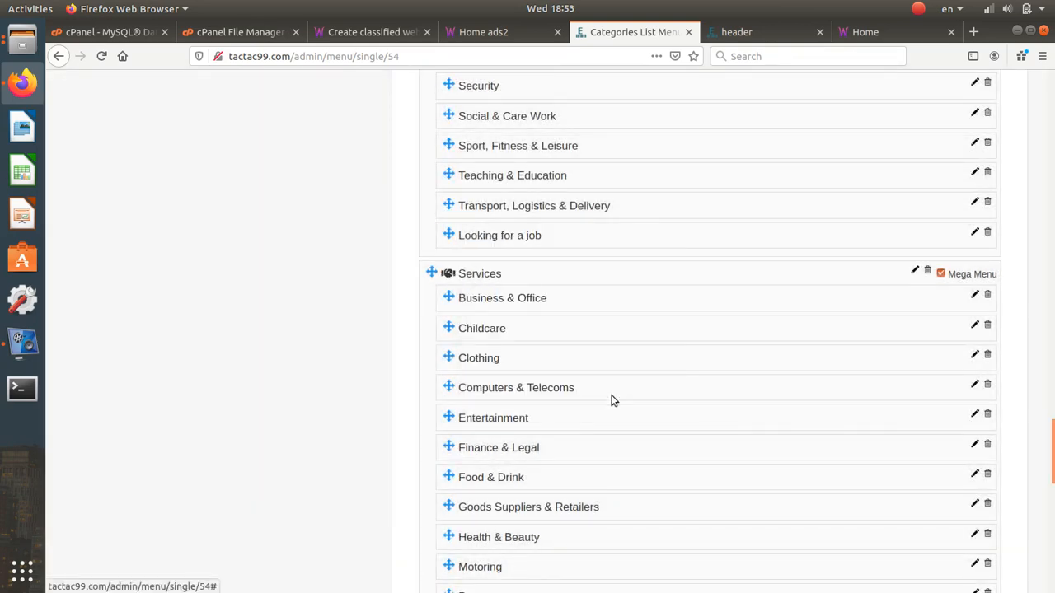
- Search 'use' and give the Community menu item the user-friends icon, then update it
scroll(611, 400, down, 10)
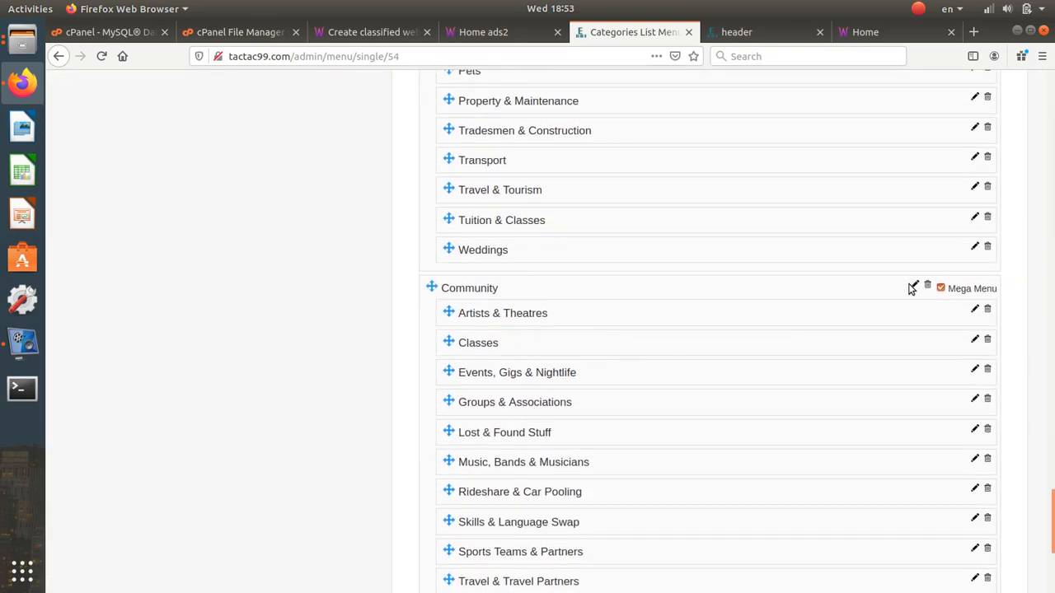
click(912, 286)
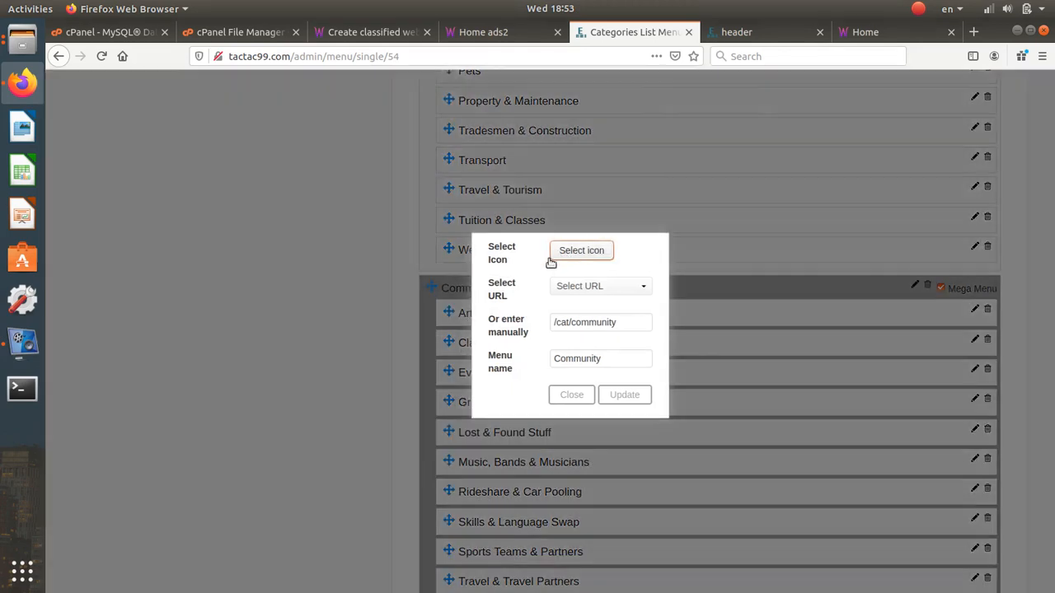
click(551, 258)
double_click(345, 121)
text(peo)
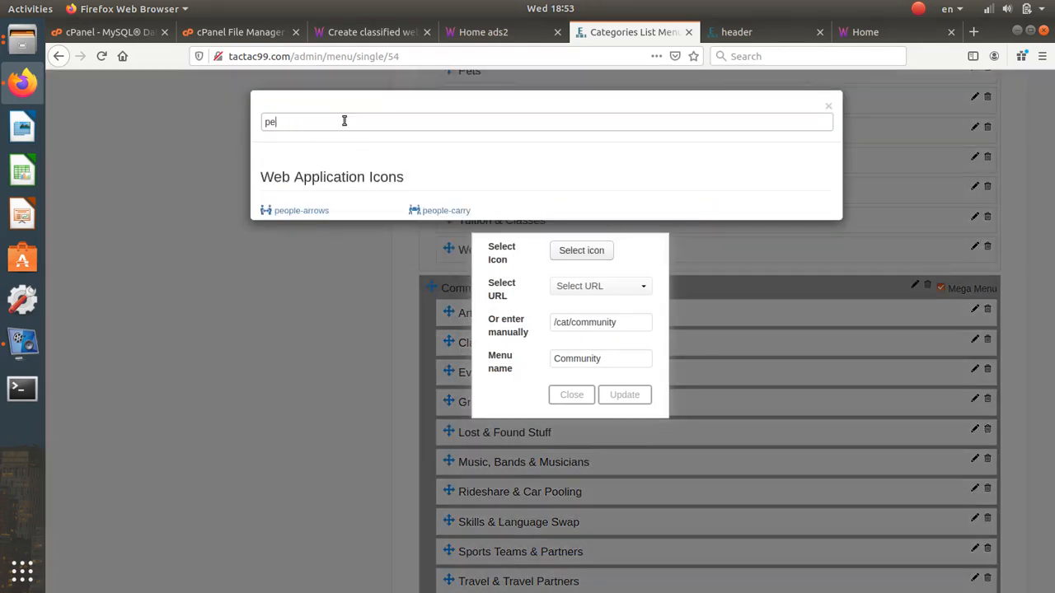
key(BackSpace)
text(u)
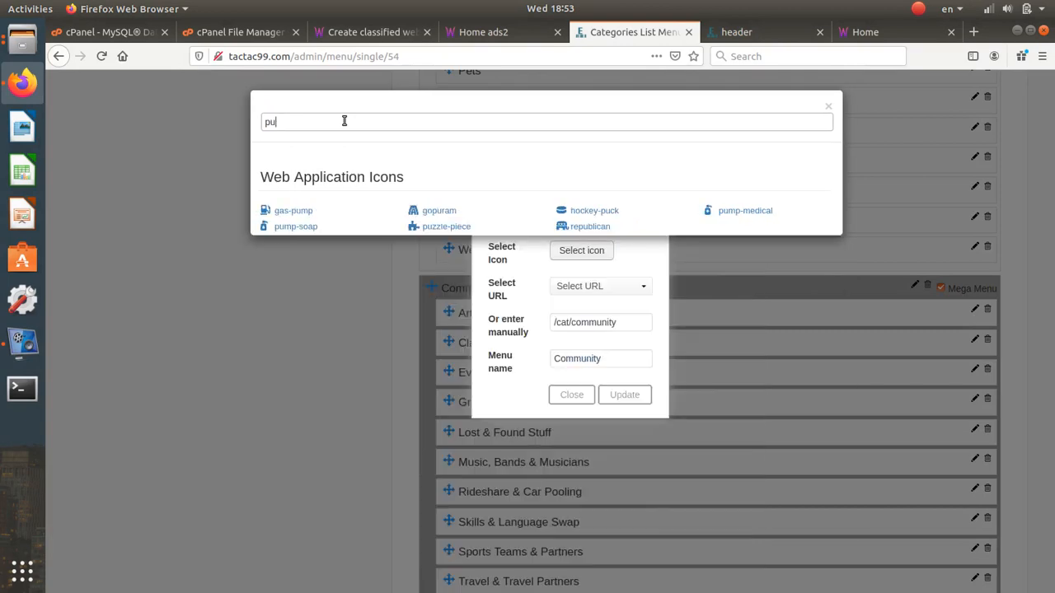
key(BackSpace)
key(BackSpace)
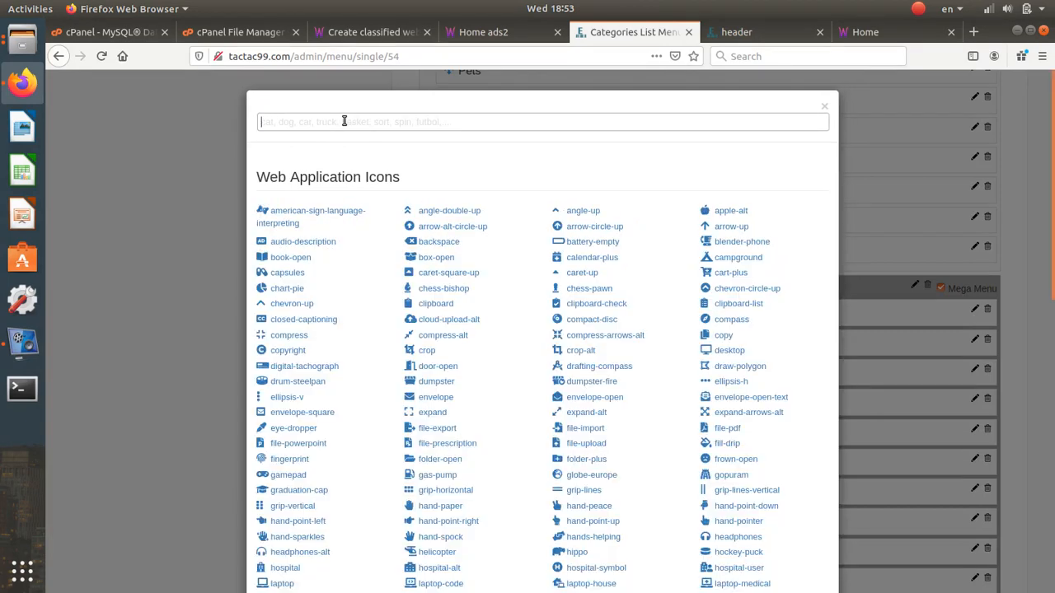
text(use)
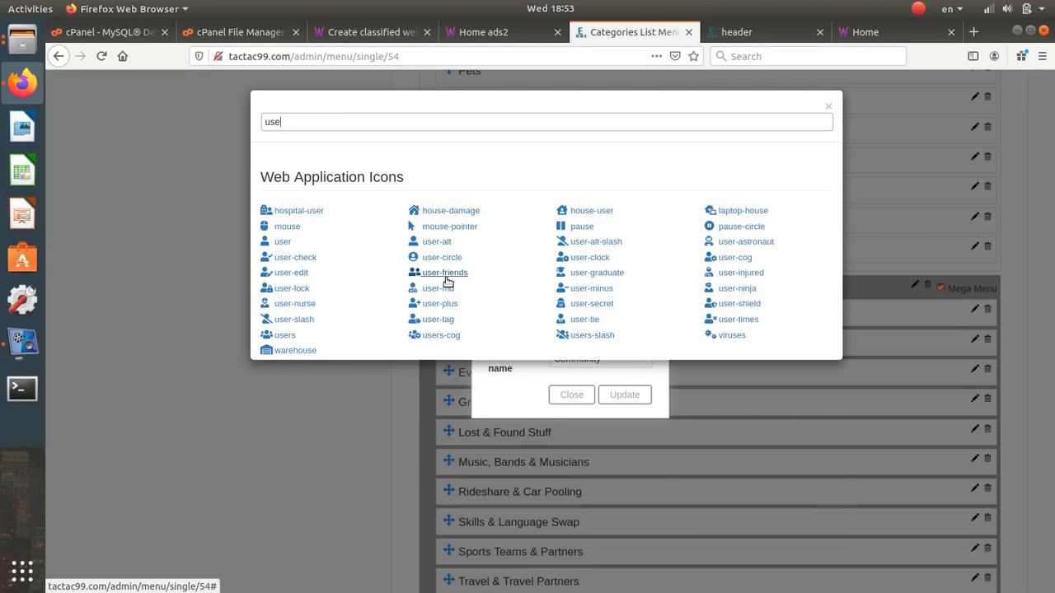
click(445, 273)
click(622, 389)
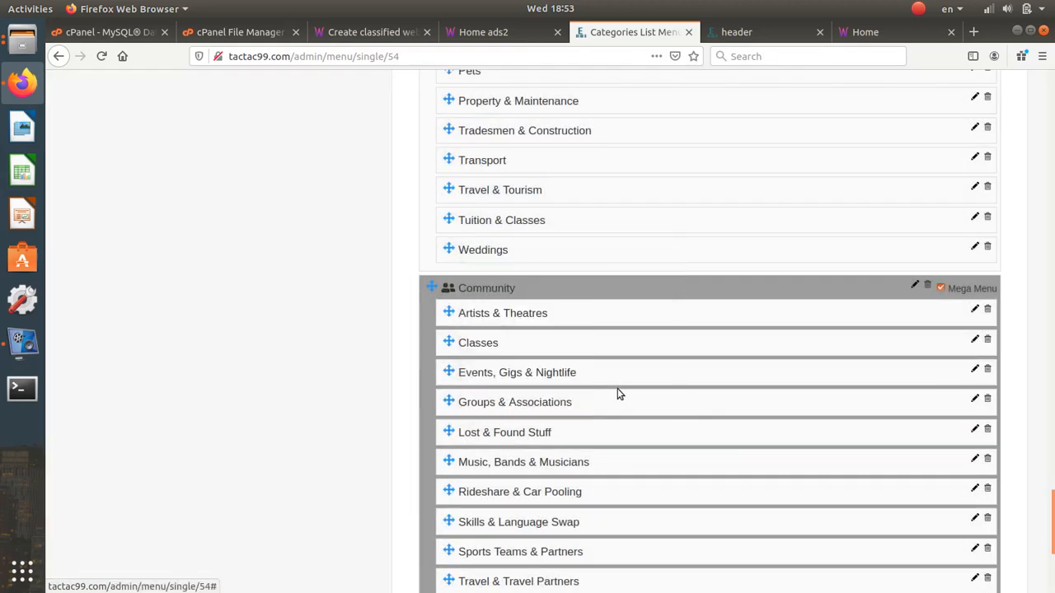
scroll(612, 379, down, 5)
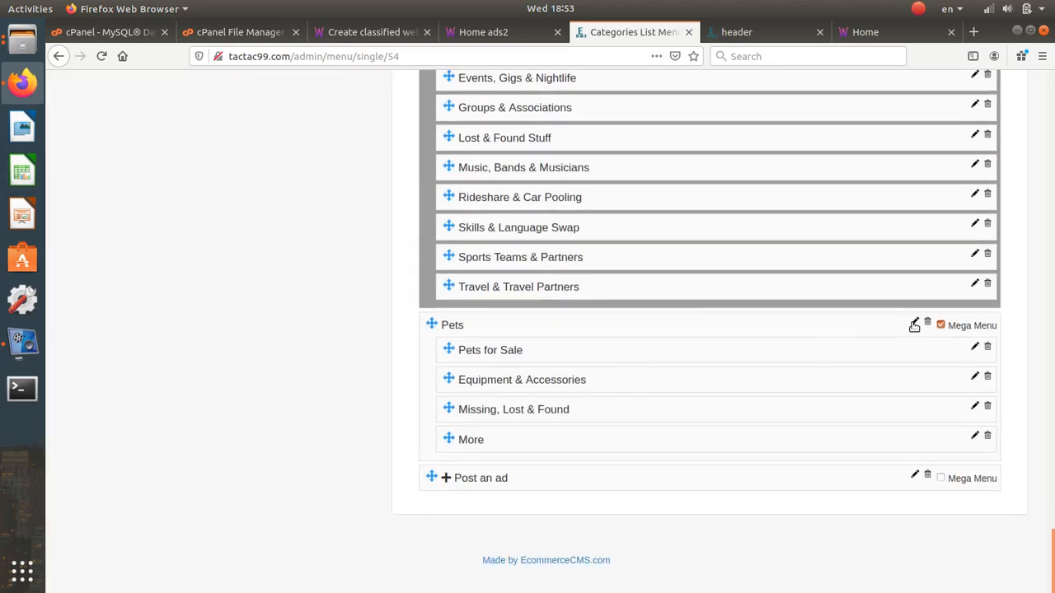
- Give the Pets menu item the cat icon and update it
click(914, 323)
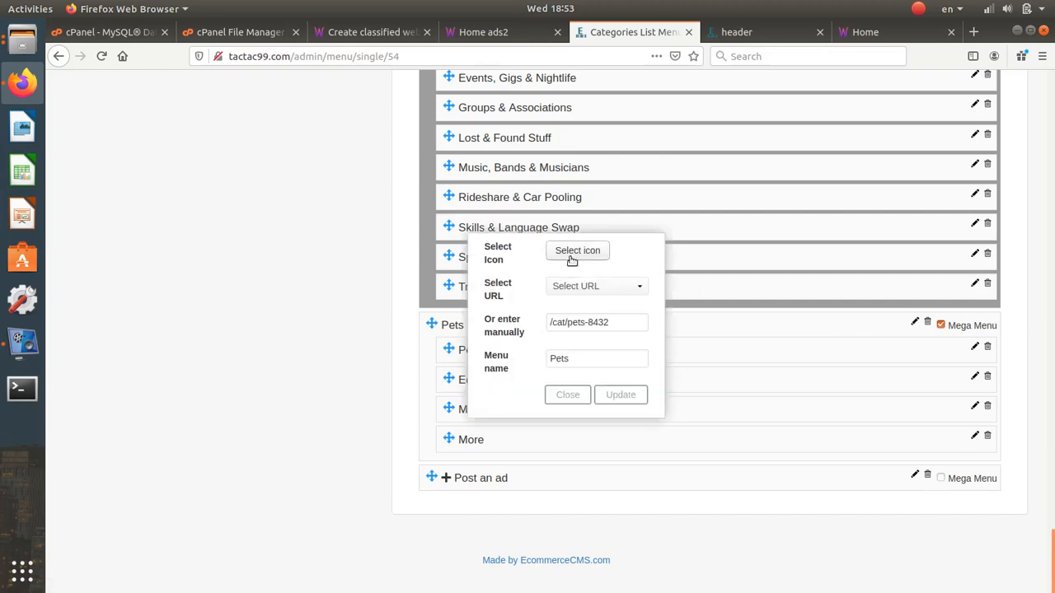
click(577, 251)
double_click(391, 115)
text(cat)
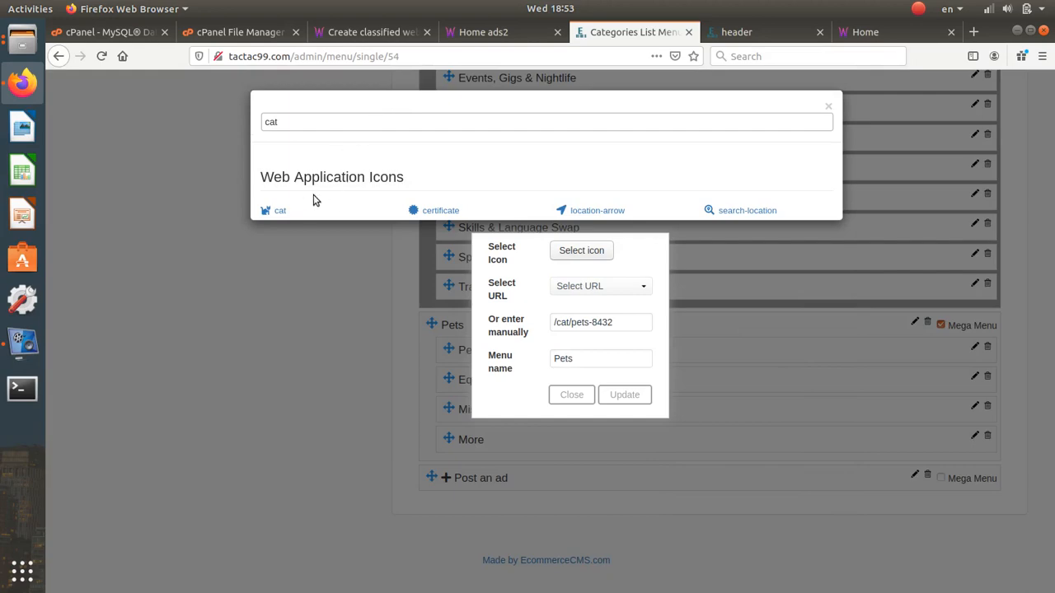
click(279, 210)
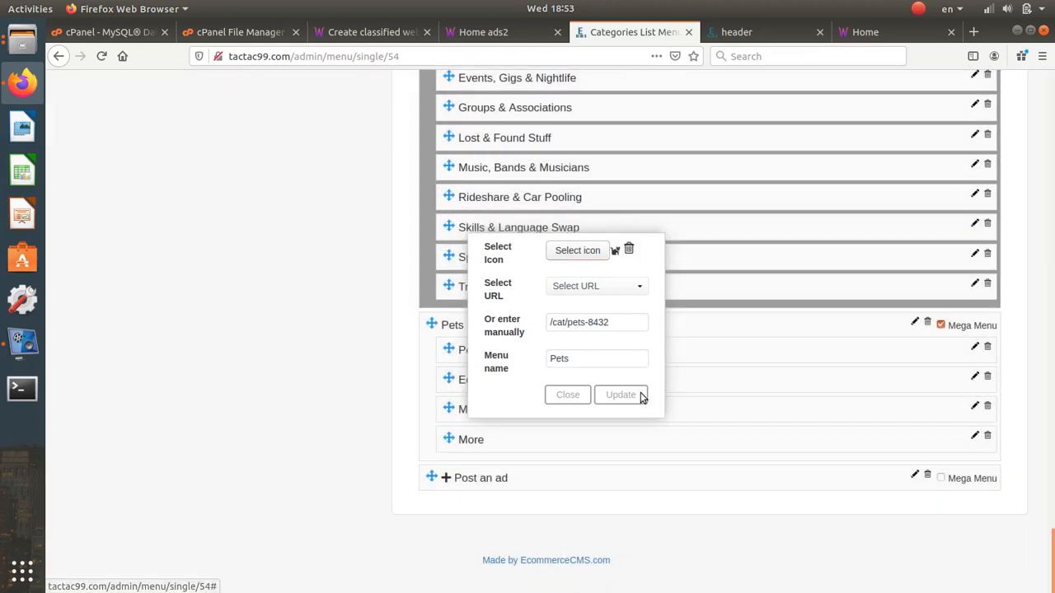
click(628, 393)
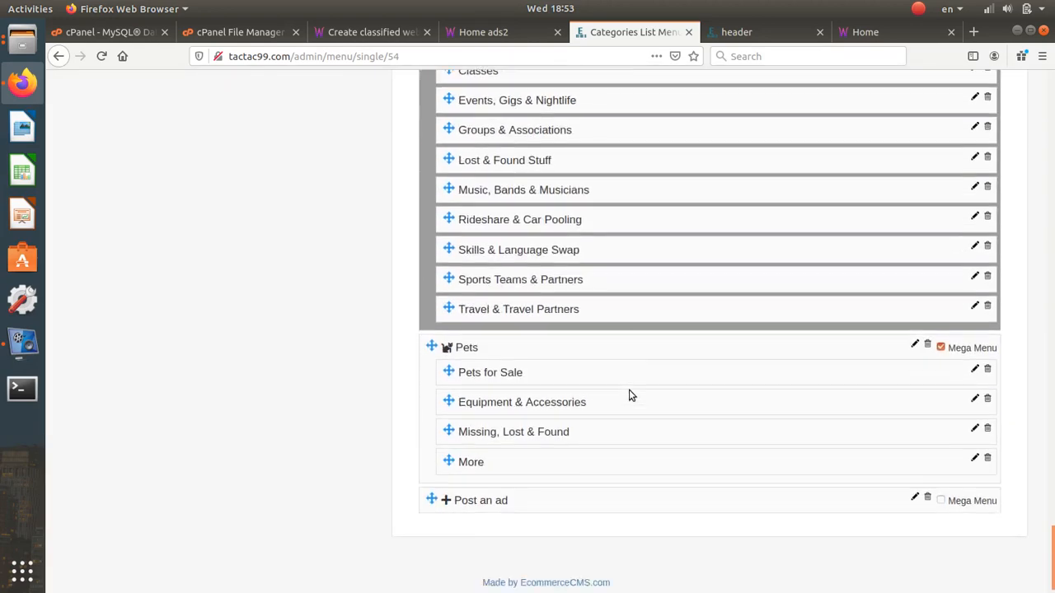
- Change the Post an ad item's icon to plus-circle and update it
click(915, 476)
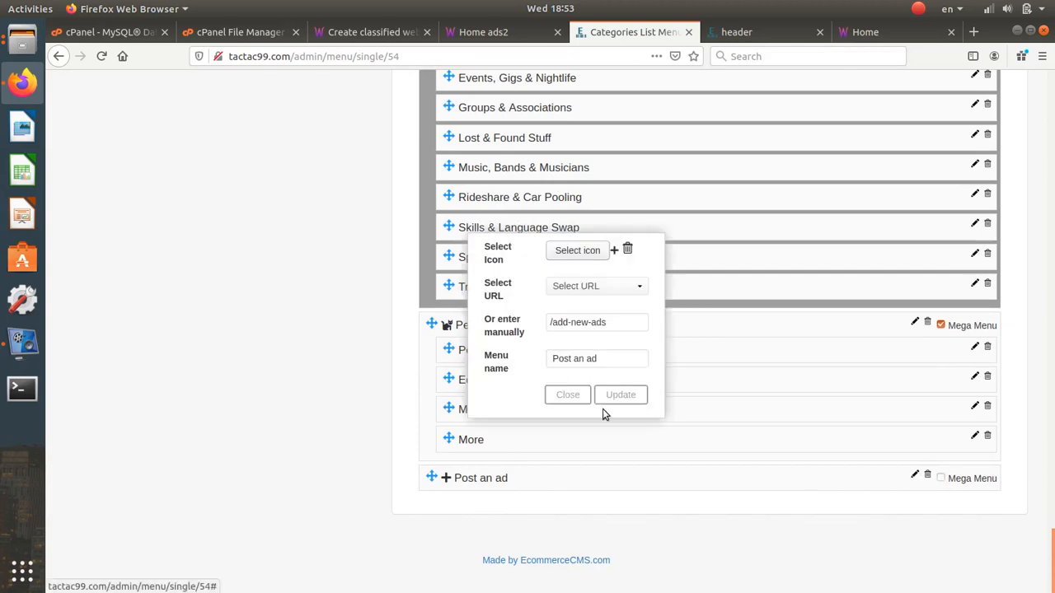
click(577, 250)
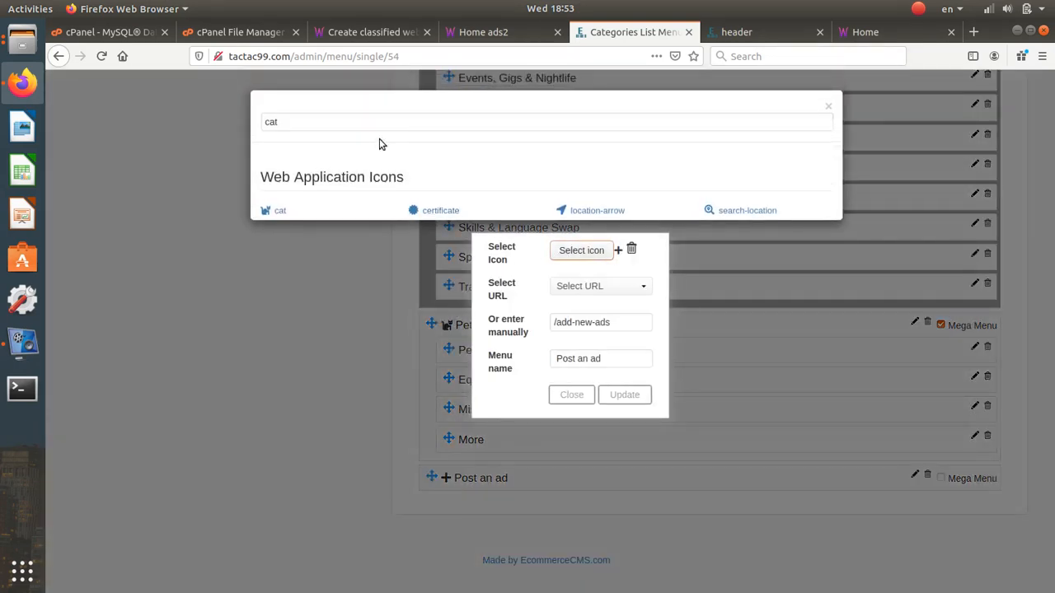
double_click(357, 124)
text(plus)
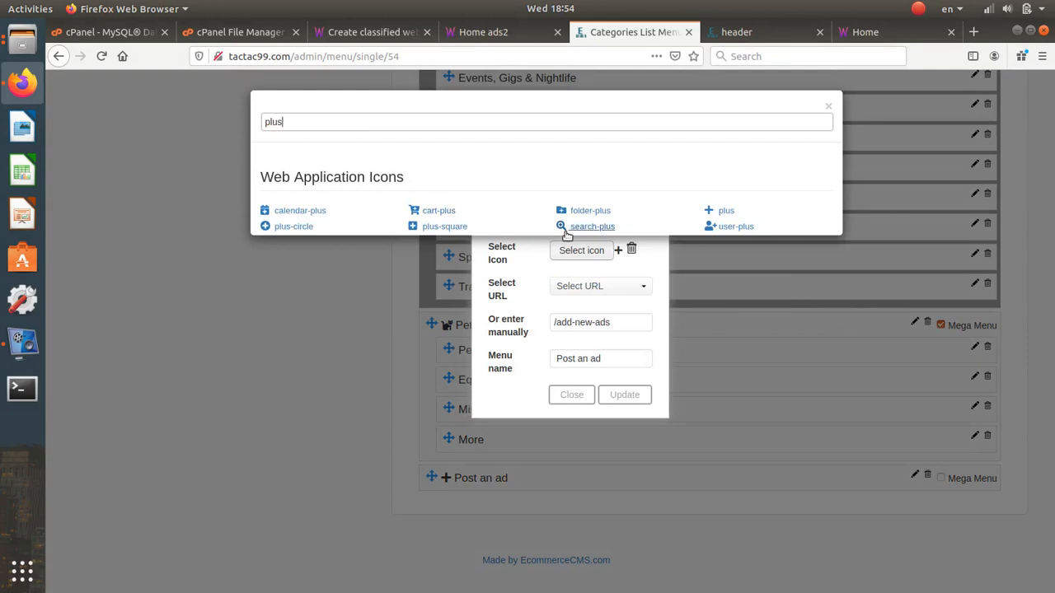
click(297, 226)
click(631, 408)
scroll(947, 412, up, 8)
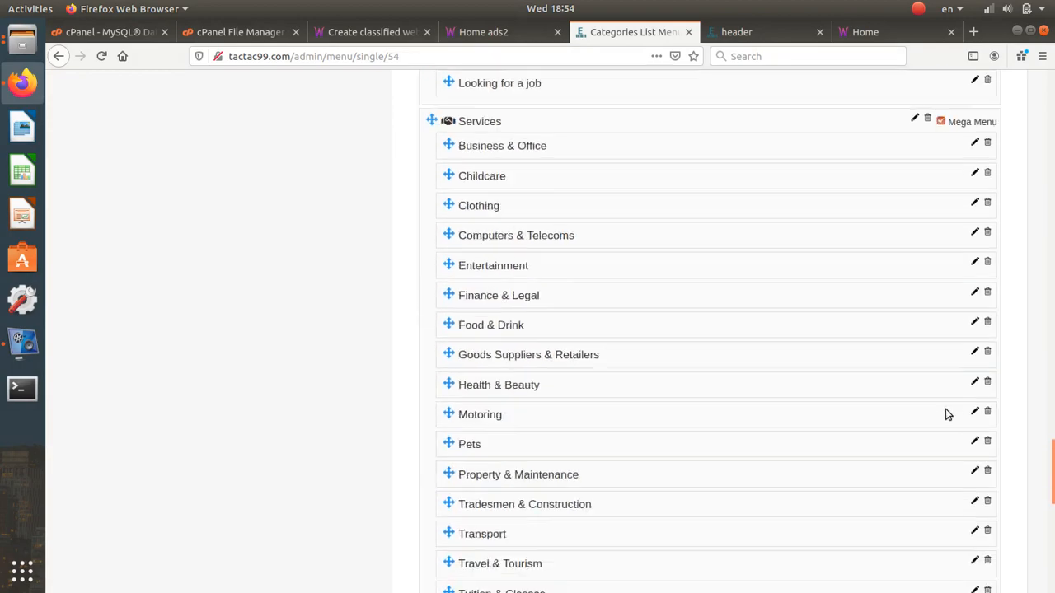
scroll(855, 393, down, 4)
scroll(987, 392, up, 20)
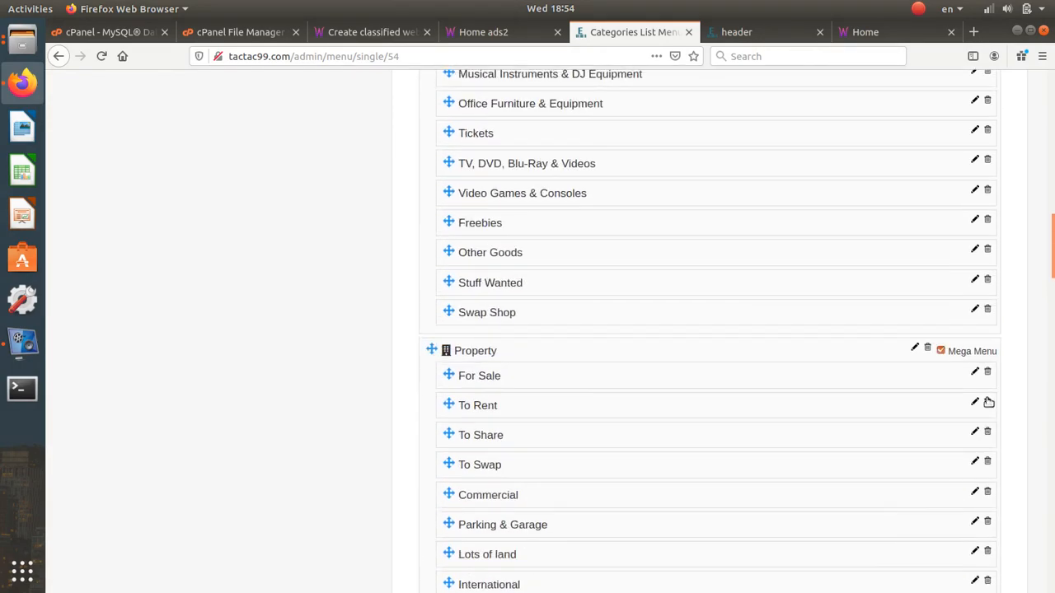
scroll(988, 402, up, 15)
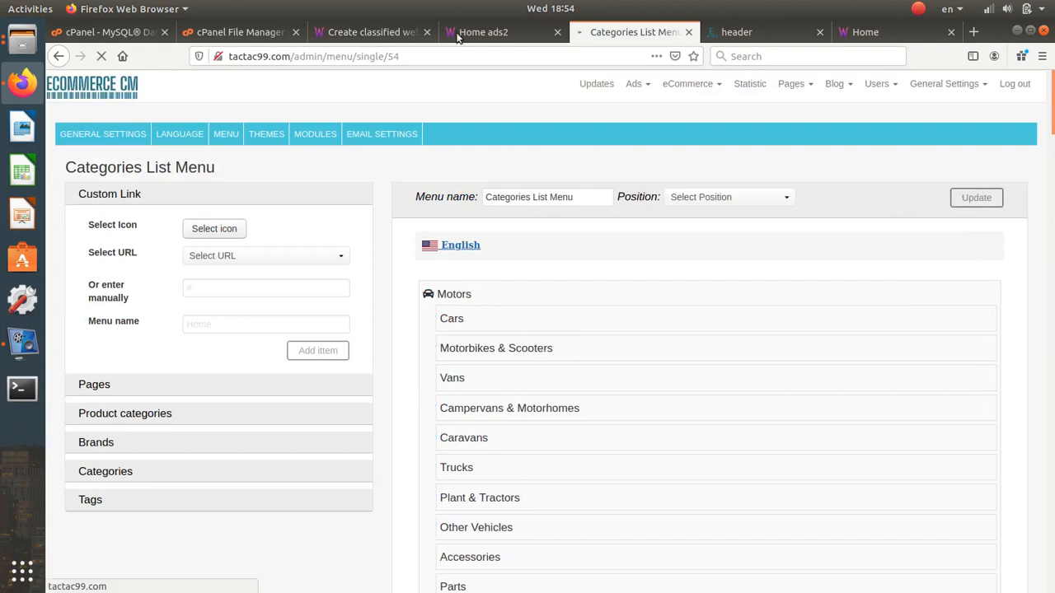
- Reload the live classifieds homepage to check the header category icons, then return to the header block
click(483, 37)
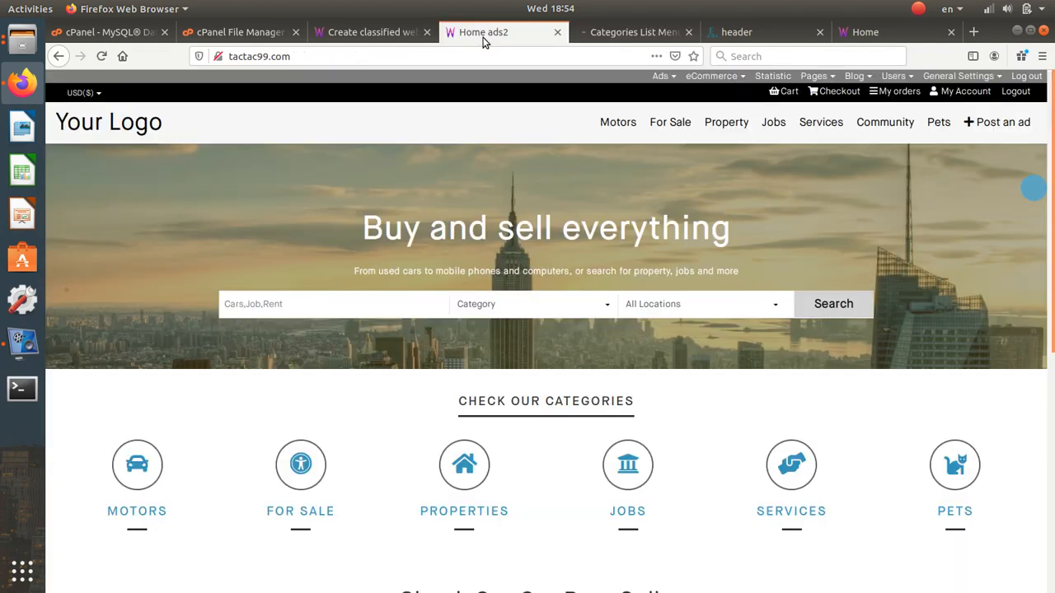
click(99, 58)
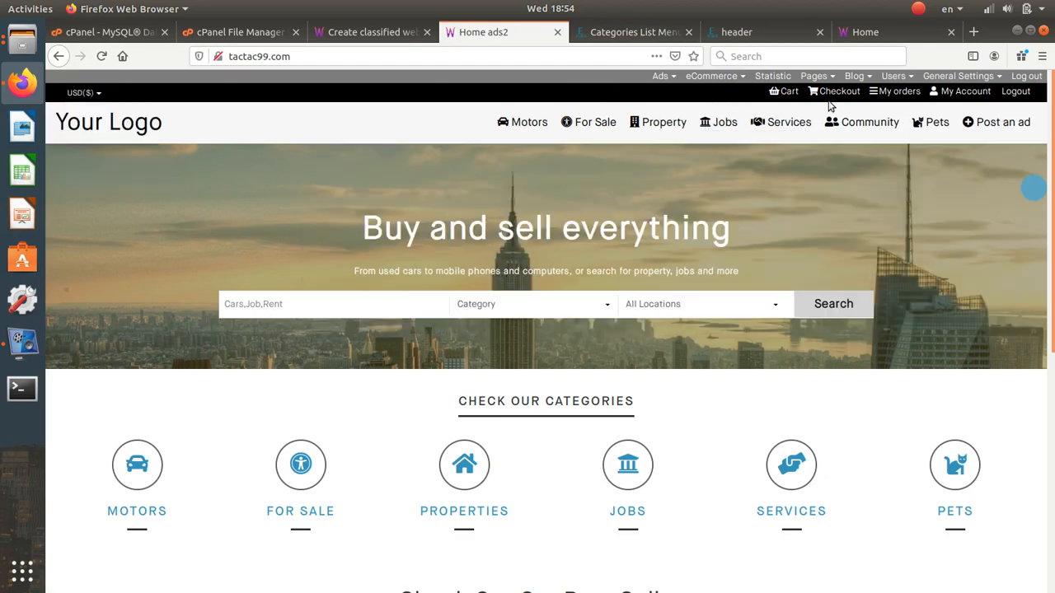
click(777, 39)
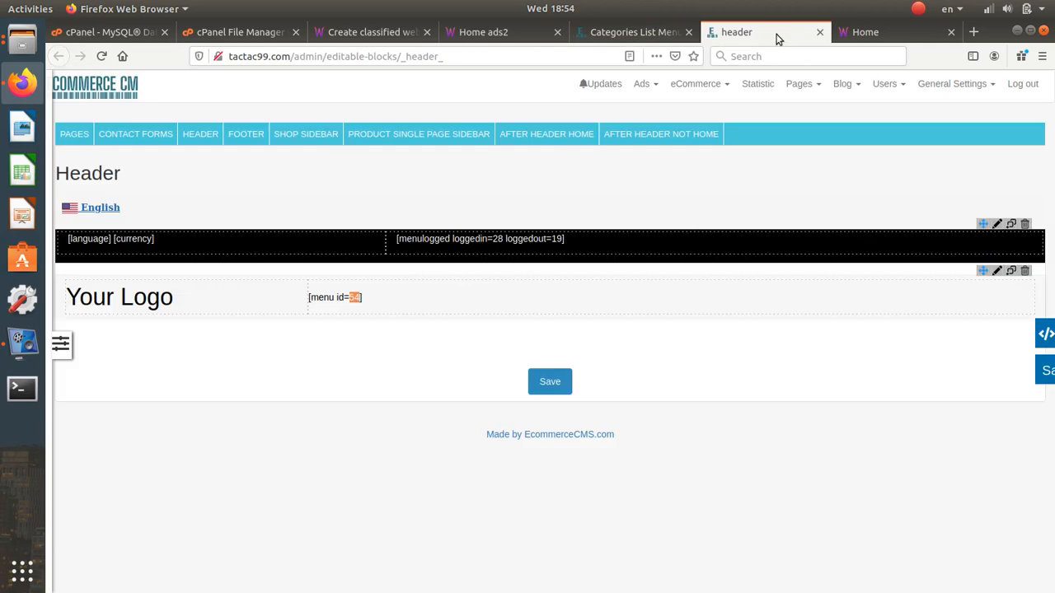
- Check the logged-in menu id 28 in the header shortcode and open menu 28 in the menu editor
double_click(497, 238)
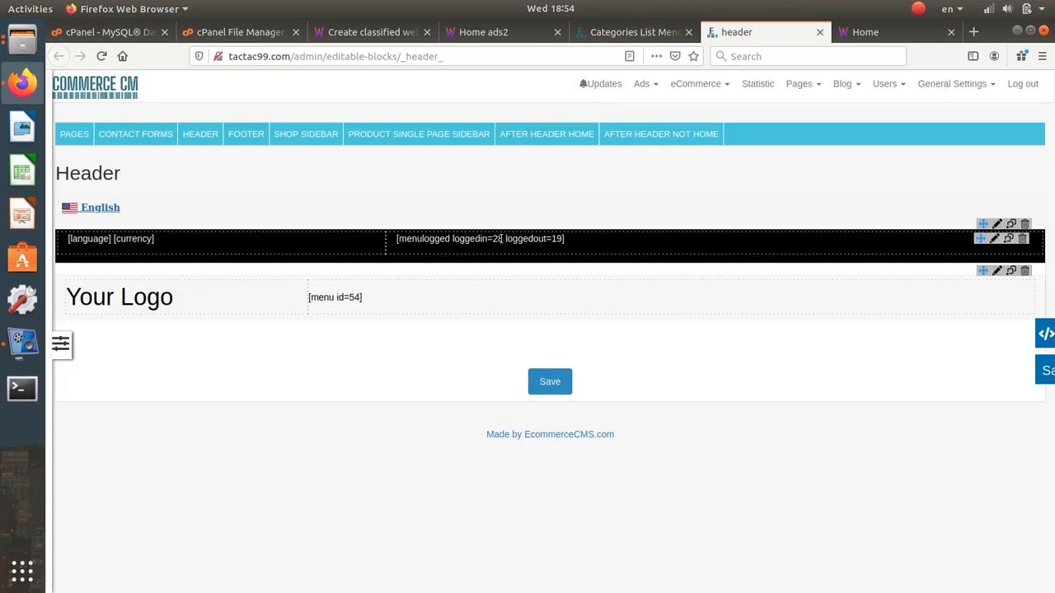
click(558, 238)
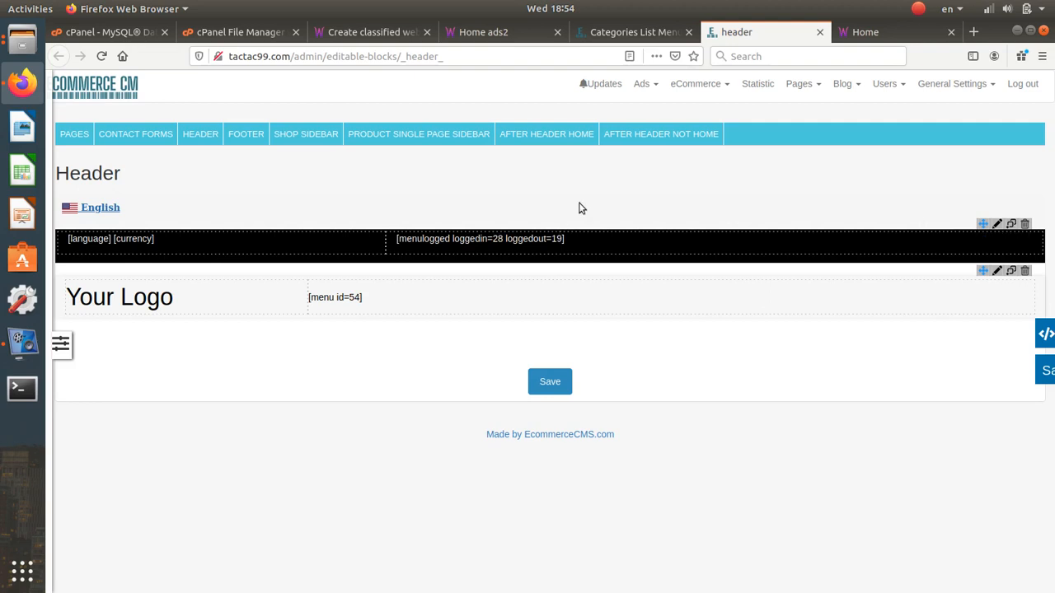
click(650, 43)
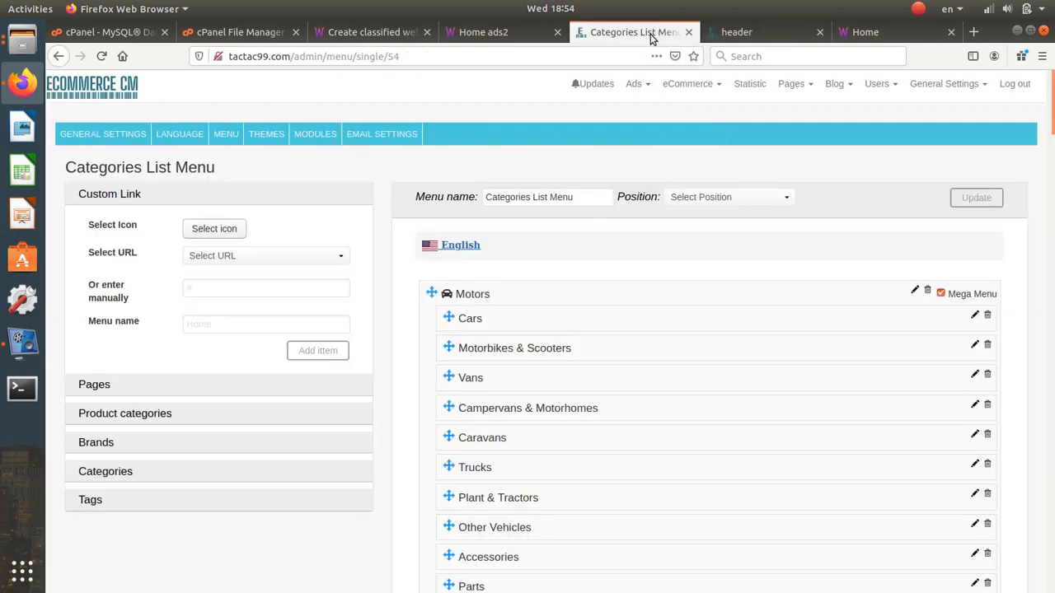
click(227, 136)
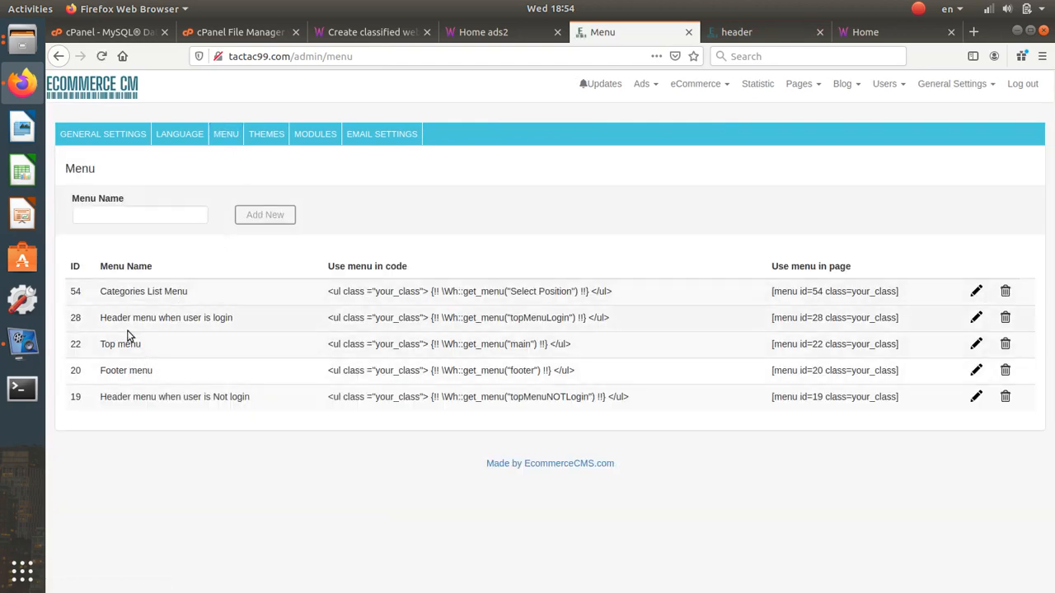
click(483, 32)
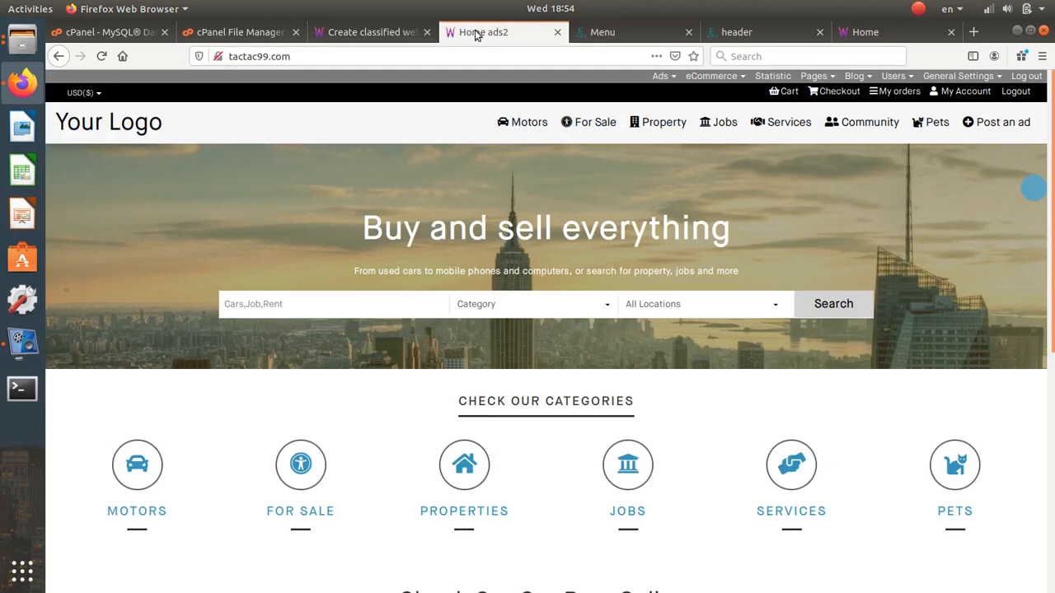
click(781, 34)
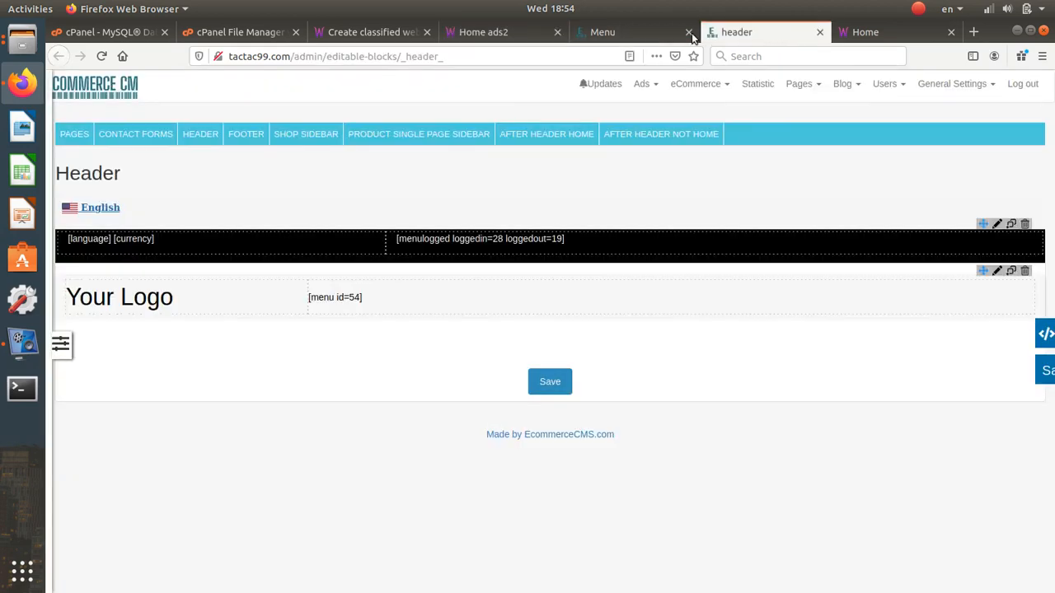
click(603, 33)
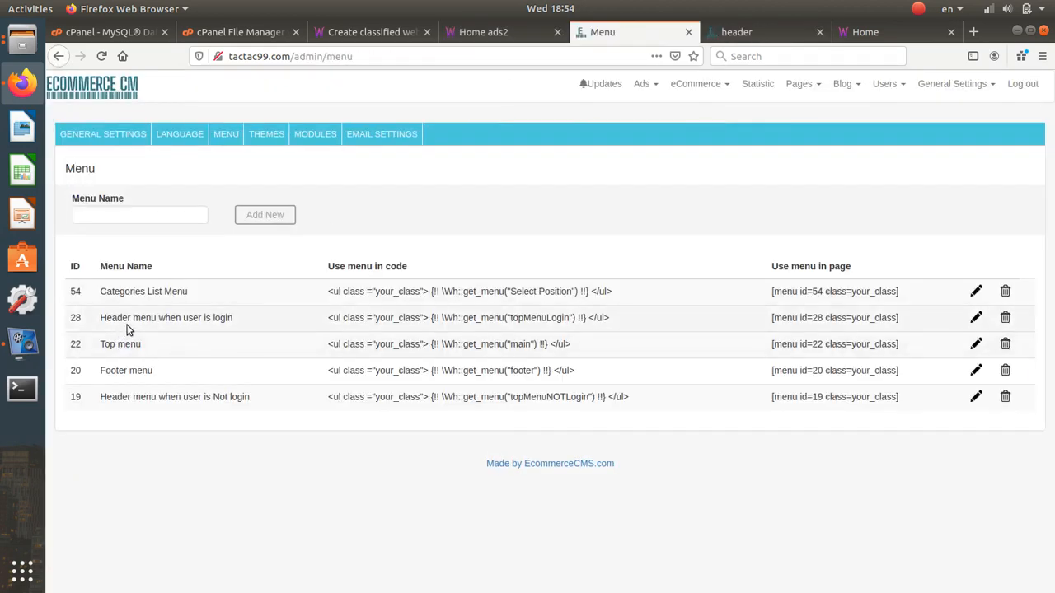
click(975, 317)
- Open the editor for the header column holding [menulogged loggedin=28 loggedout=19]
key(ctrl+Tab)
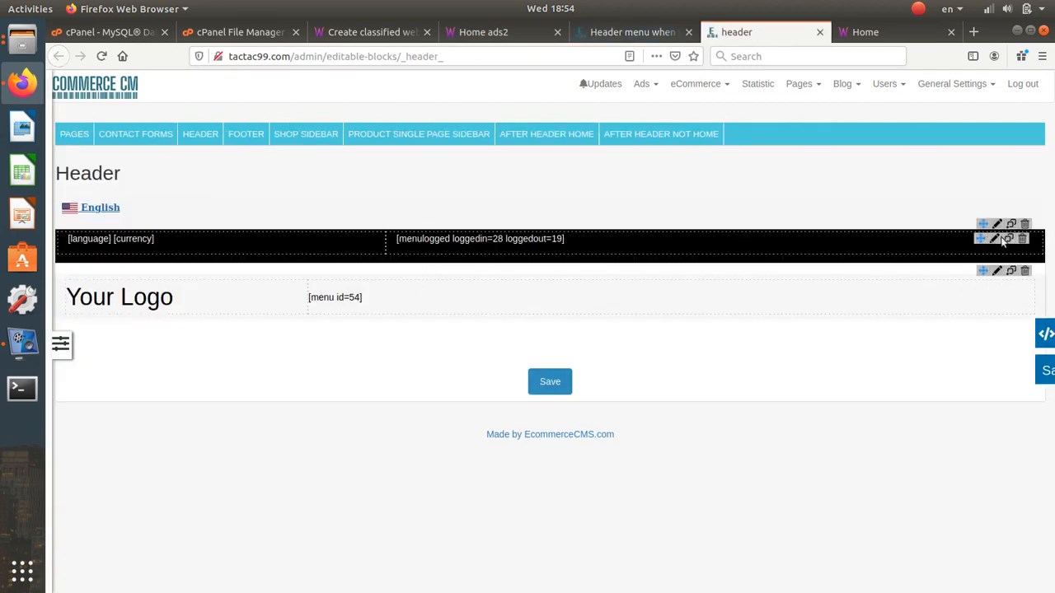
click(995, 239)
drag(243, 188, 218, 188)
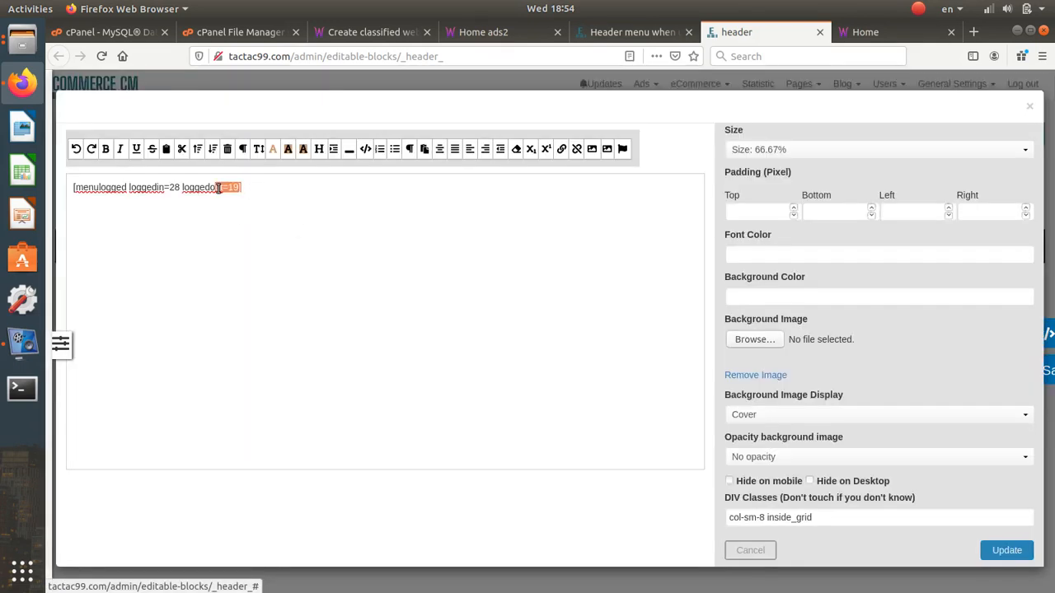
click(176, 186)
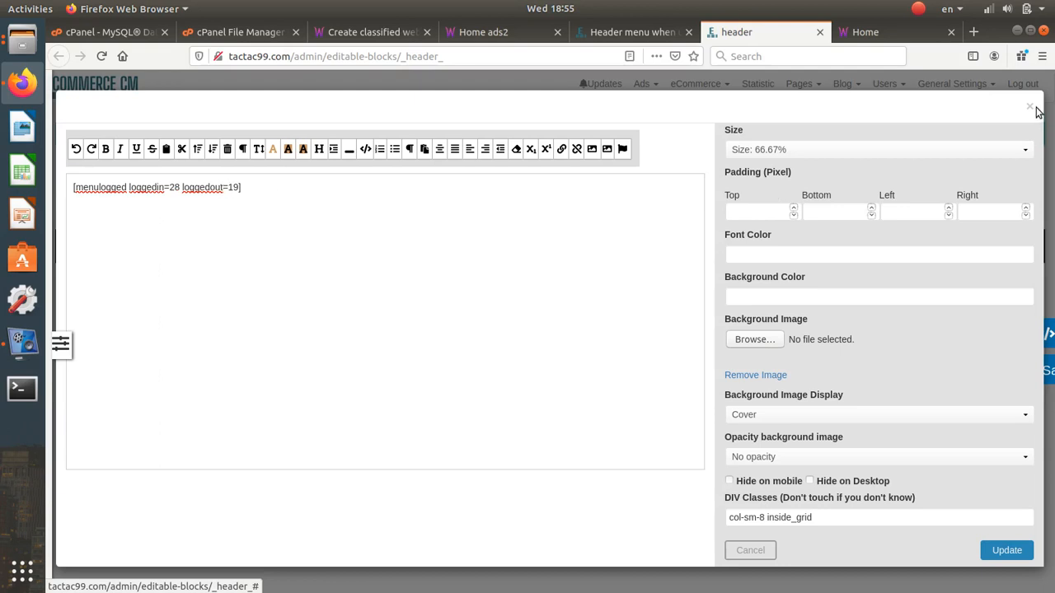
- Return to the 'Header menu when user is login' editor listing Cart, Checkout, My orders, My Account and Logout
click(599, 40)
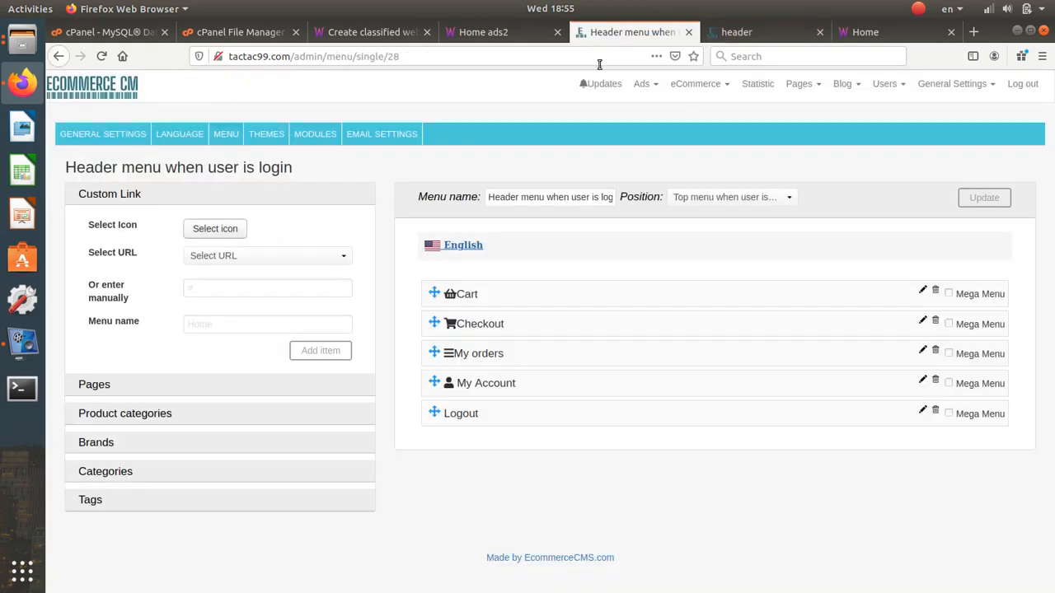
- Delete the Cart, Checkout and My orders items from the logged-in header menu
click(936, 292)
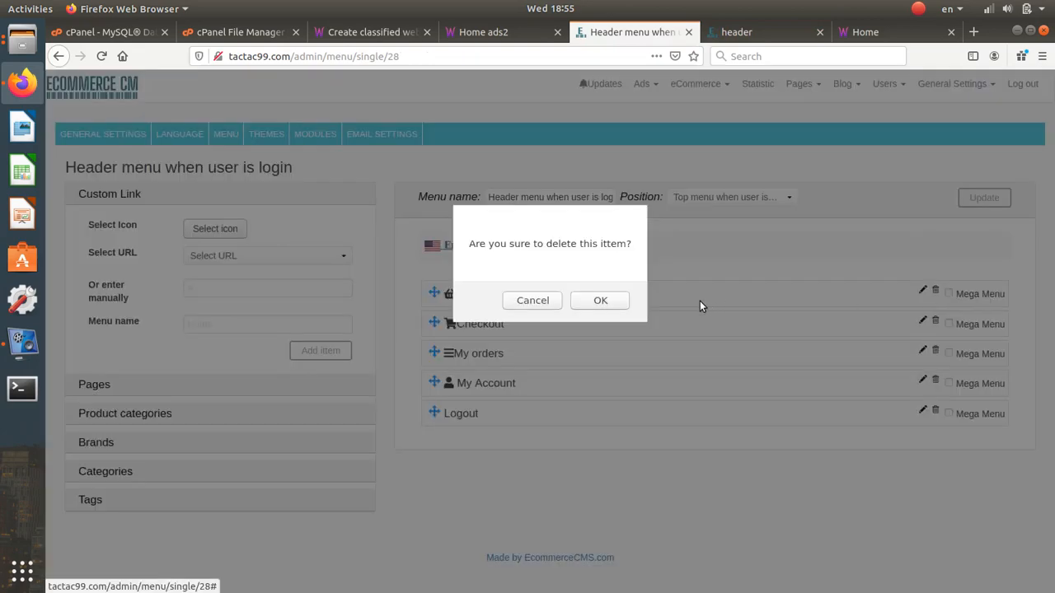
click(617, 300)
click(934, 291)
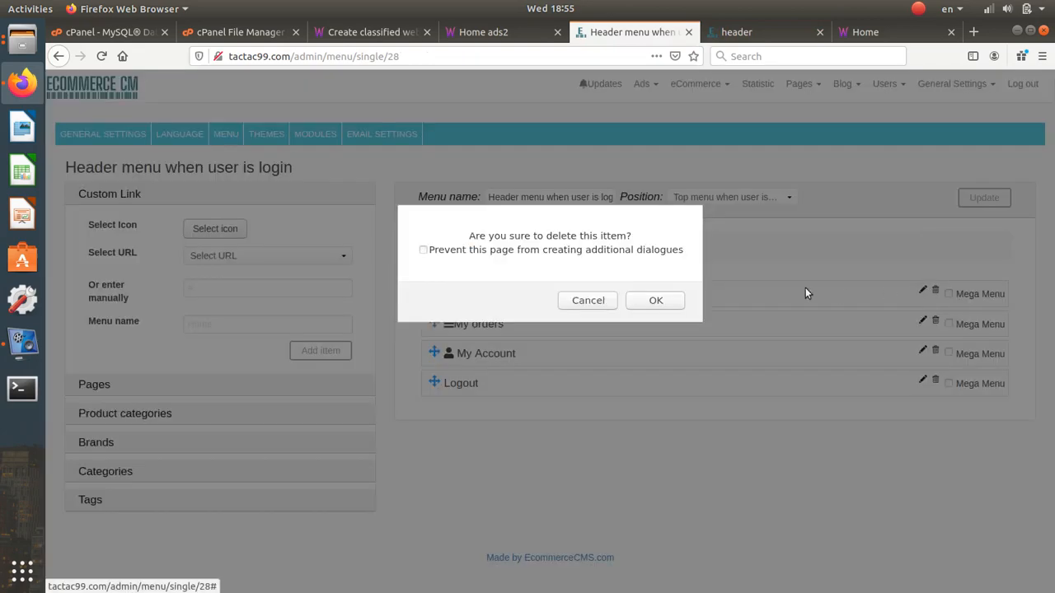
key(Return)
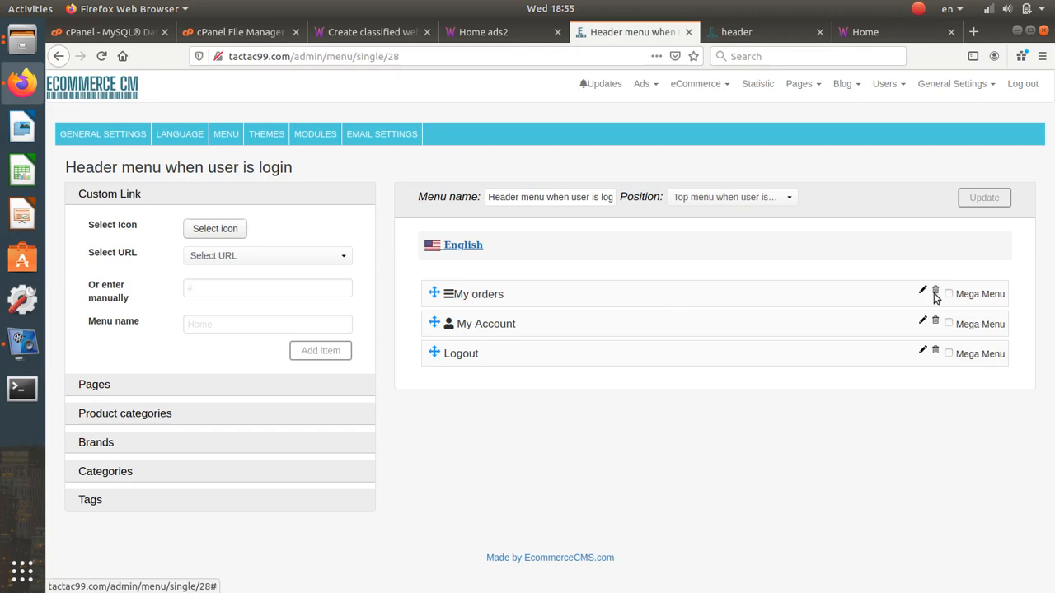
click(935, 291)
click(676, 298)
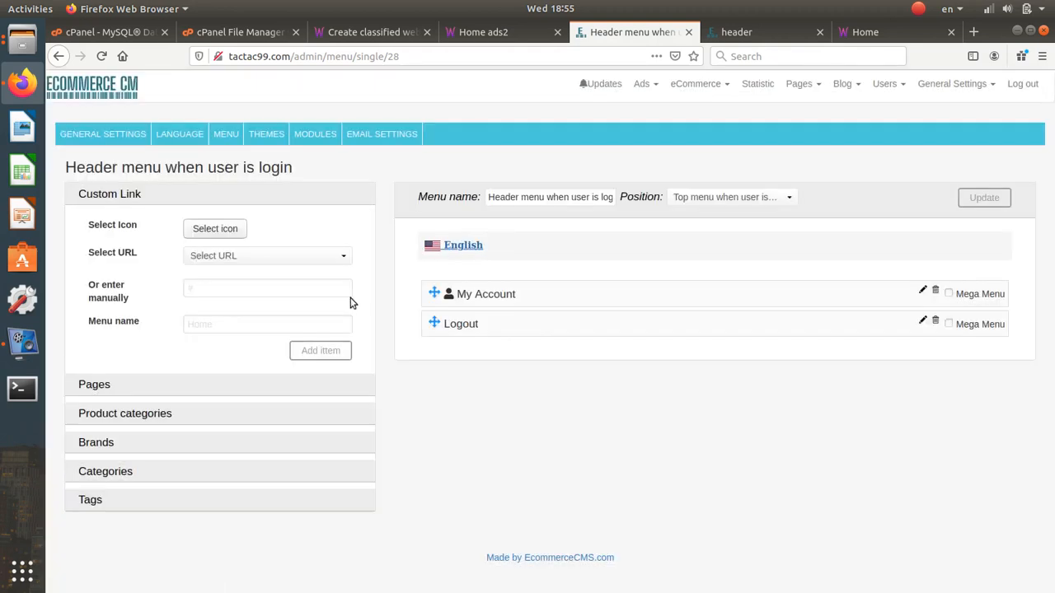
- Add a Wishlist link with a heart icon and move it to the top of the menu
click(324, 258)
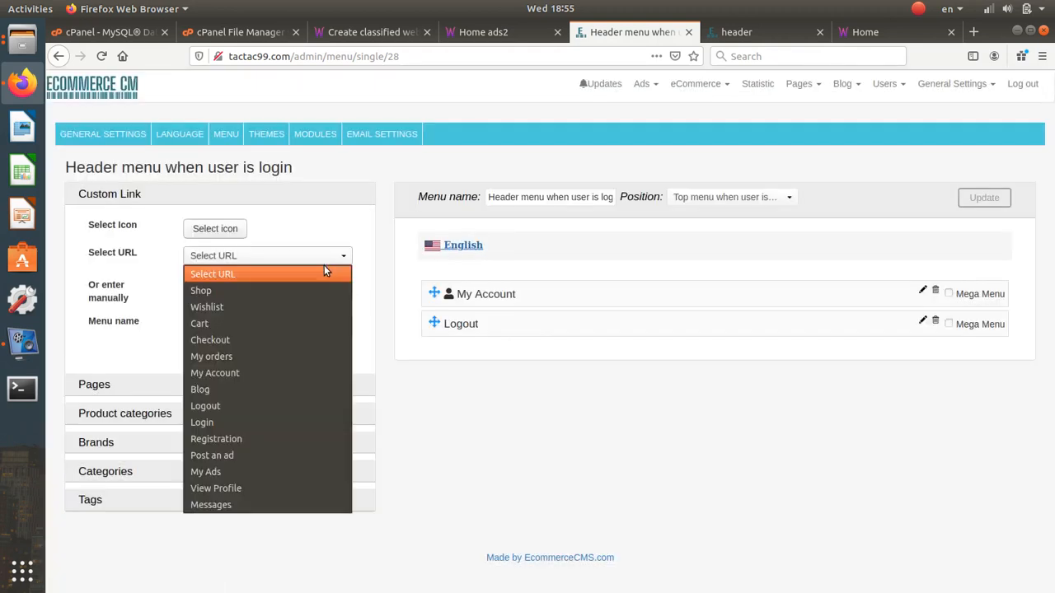
click(290, 310)
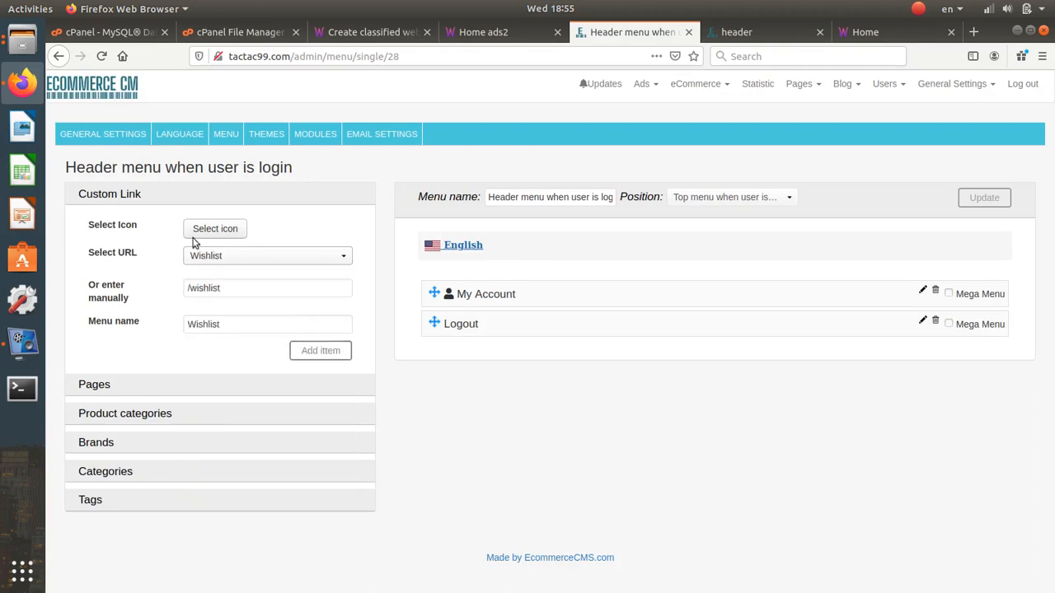
click(215, 229)
click(378, 122)
text(hear)
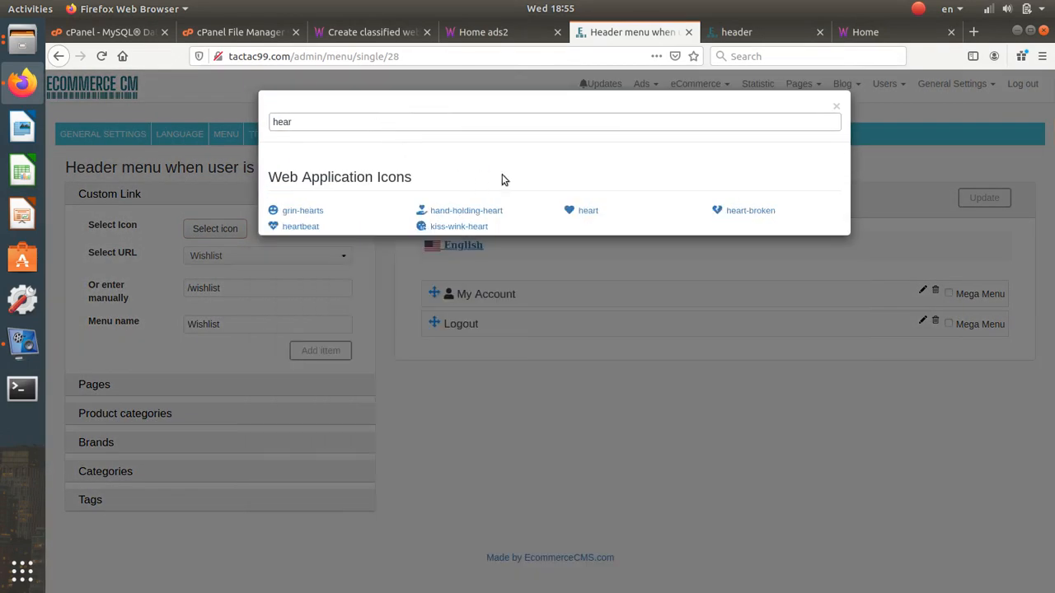
click(595, 211)
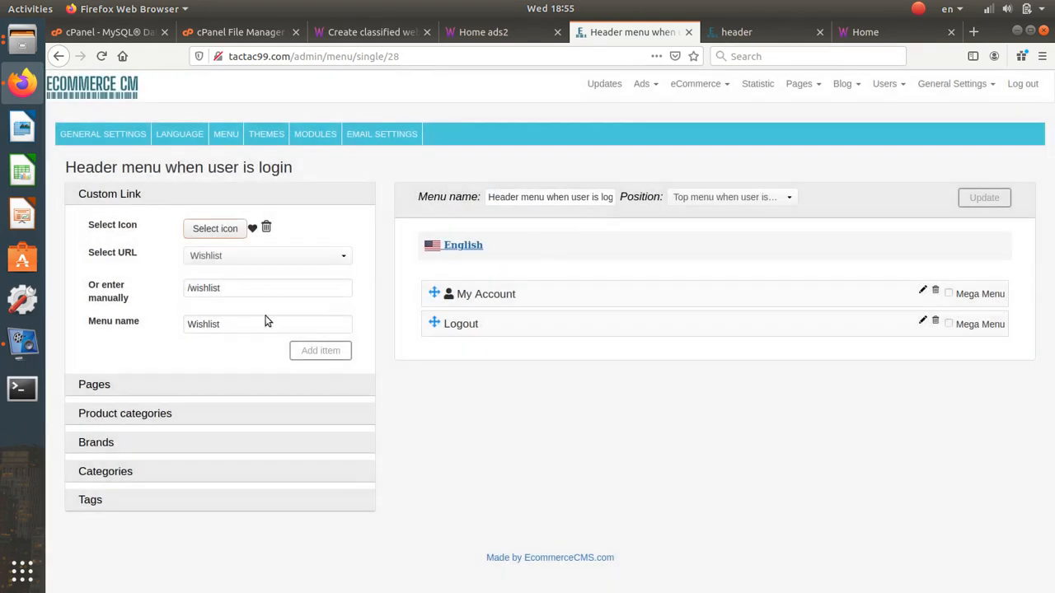
click(314, 353)
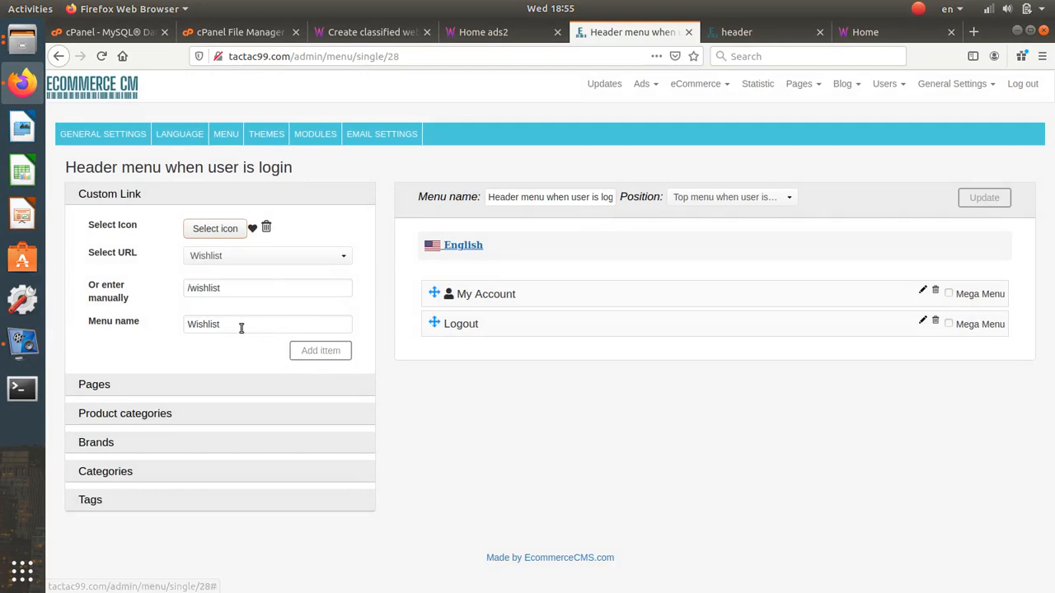
drag(240, 328, 182, 324)
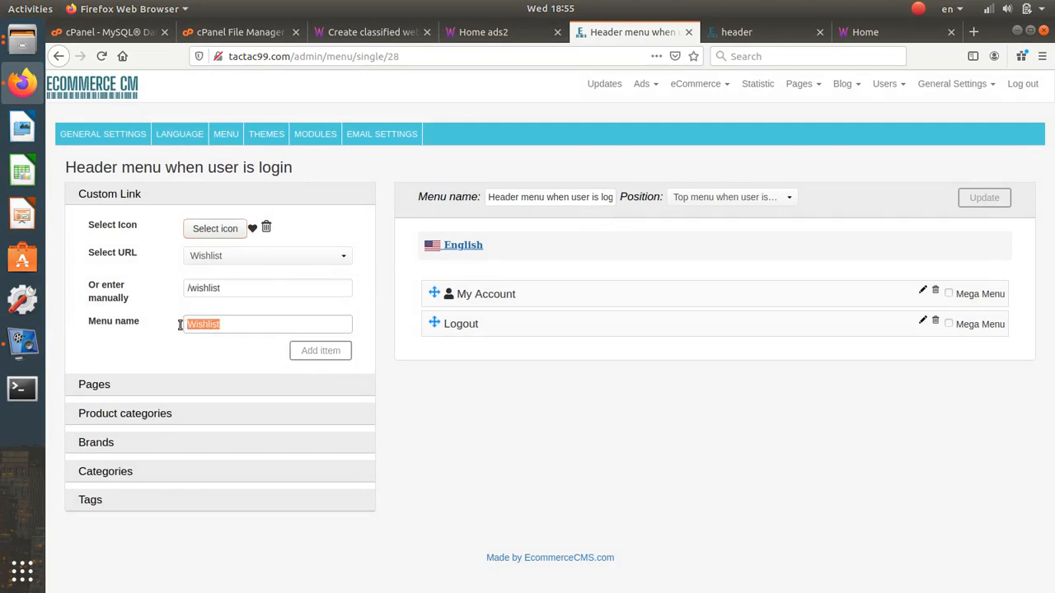
click(180, 325)
click(302, 353)
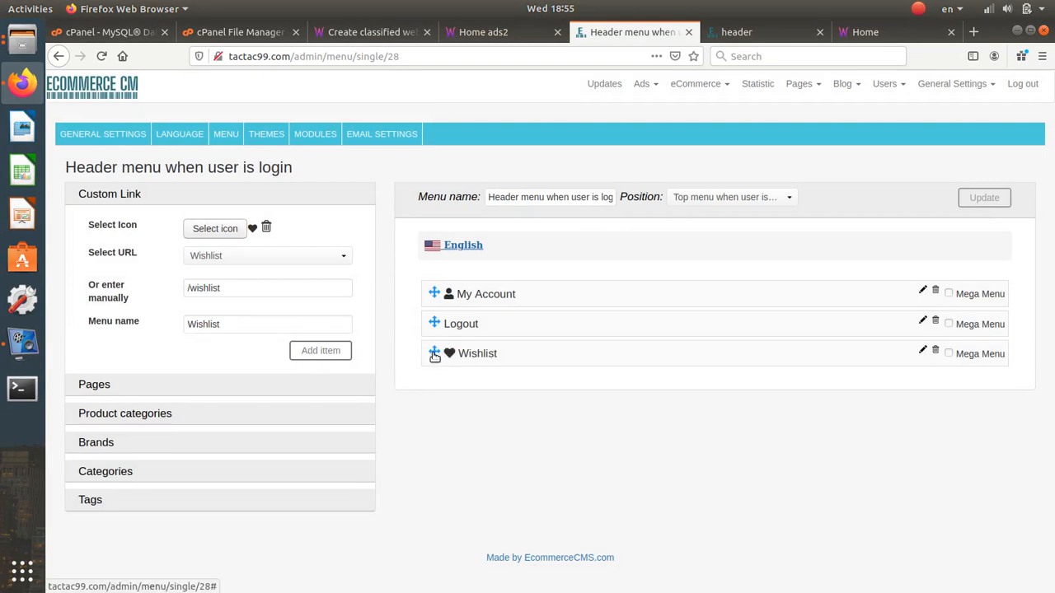
drag(431, 331, 419, 295)
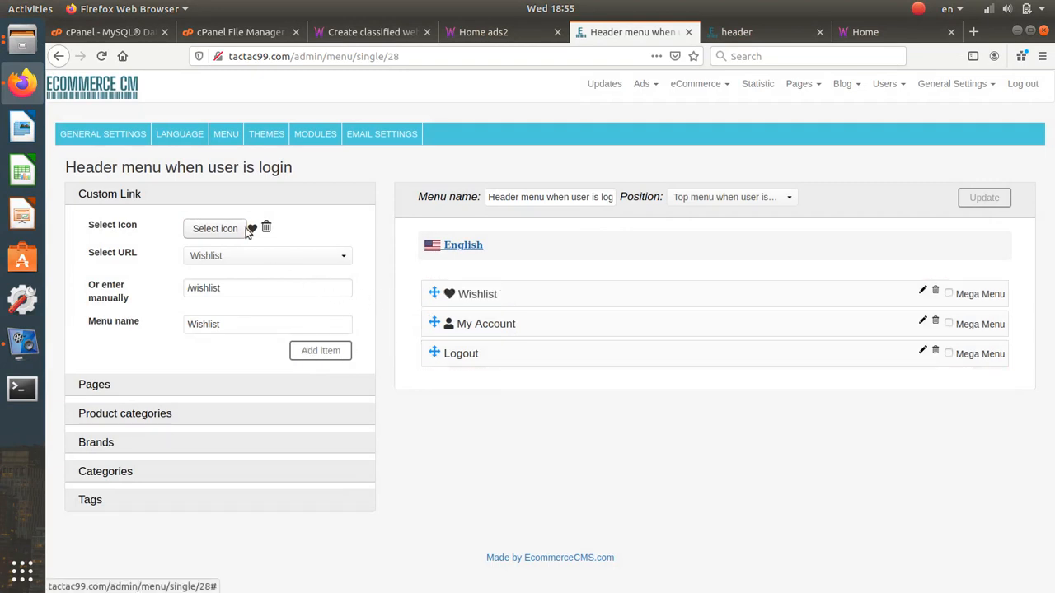
click(236, 229)
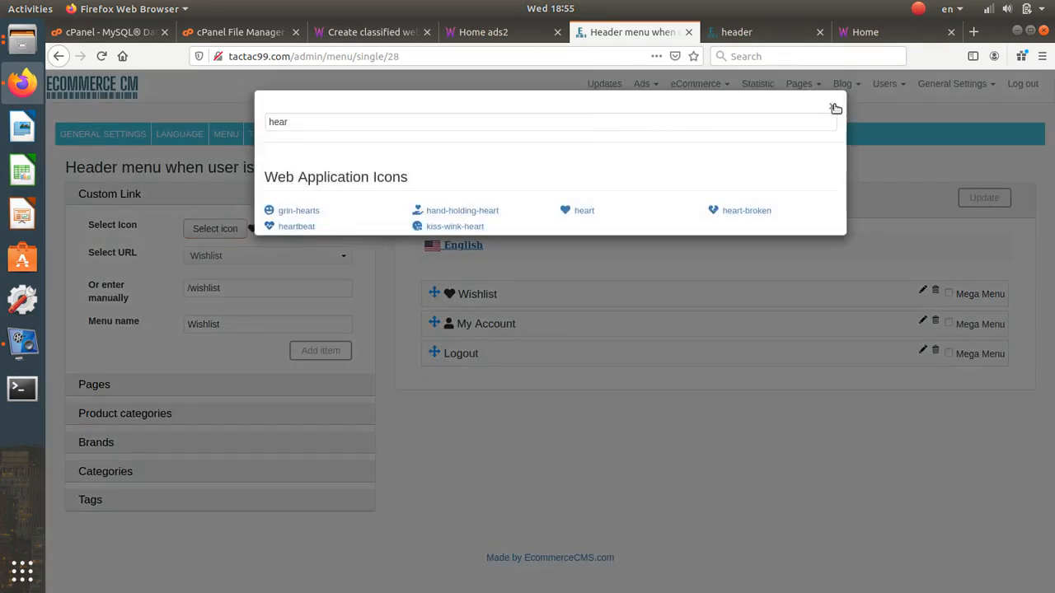
- Add a Post an ad link with a plus-circle icon and move it to the top
click(832, 106)
click(242, 257)
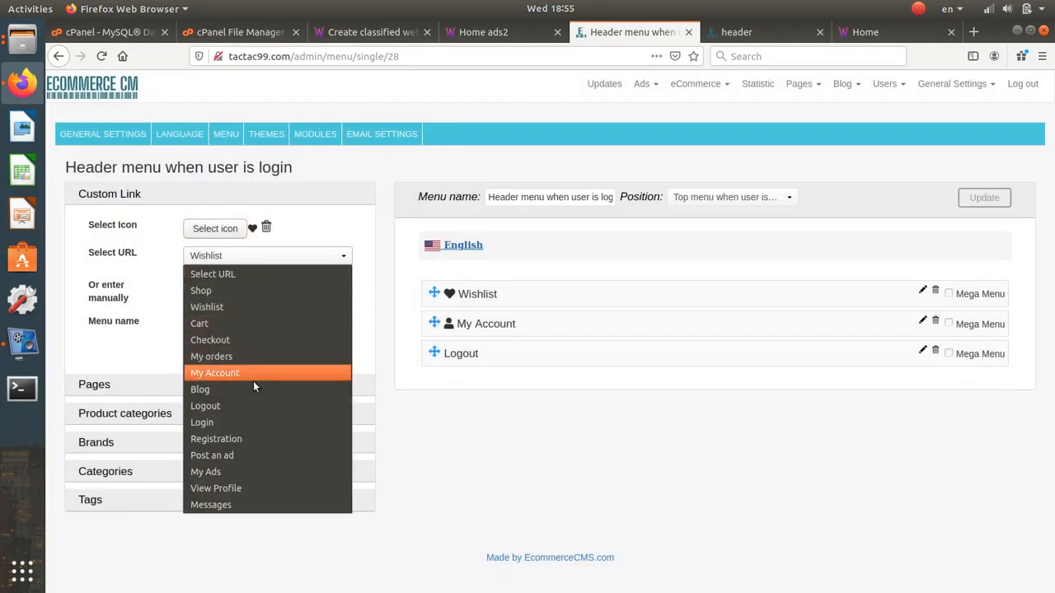
click(252, 456)
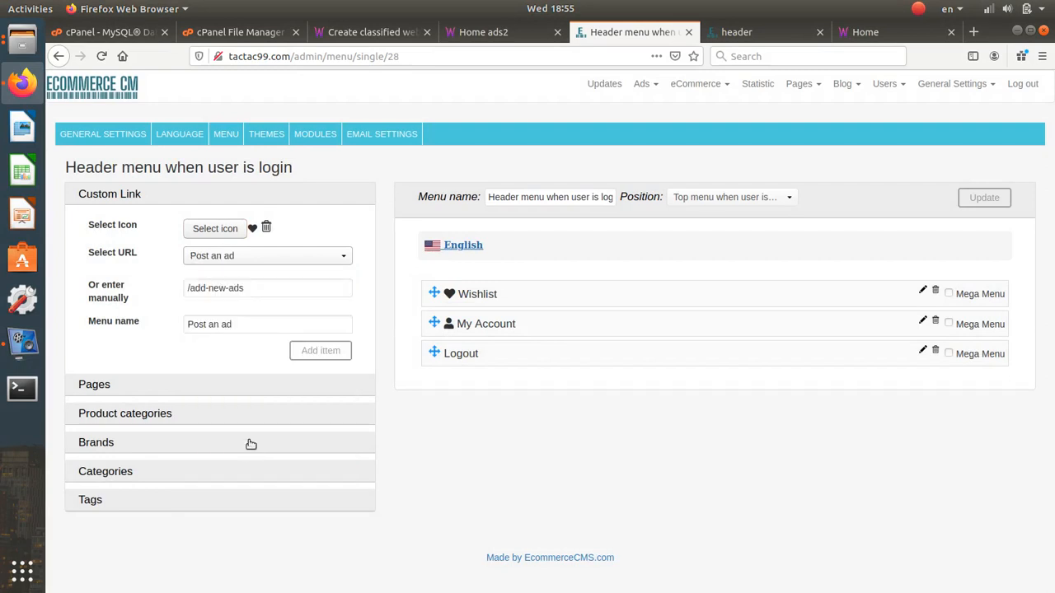
click(241, 227)
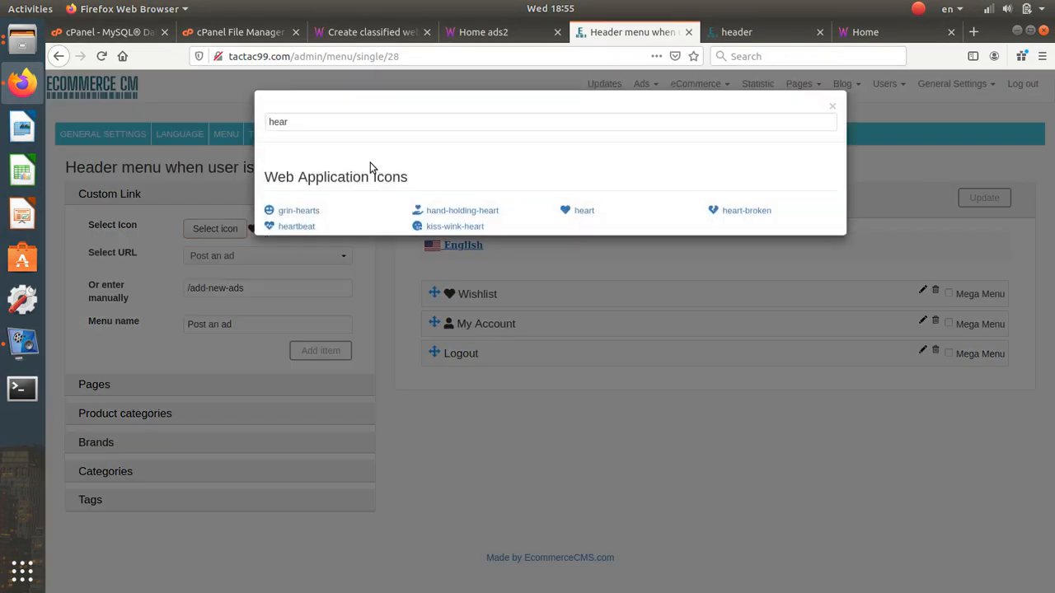
double_click(344, 121)
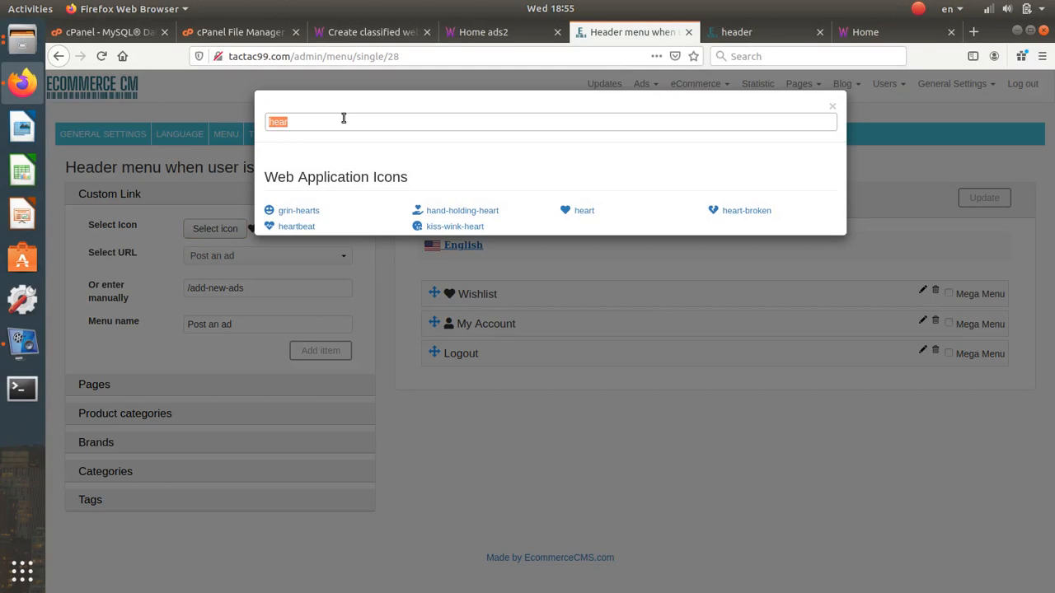
text(plus)
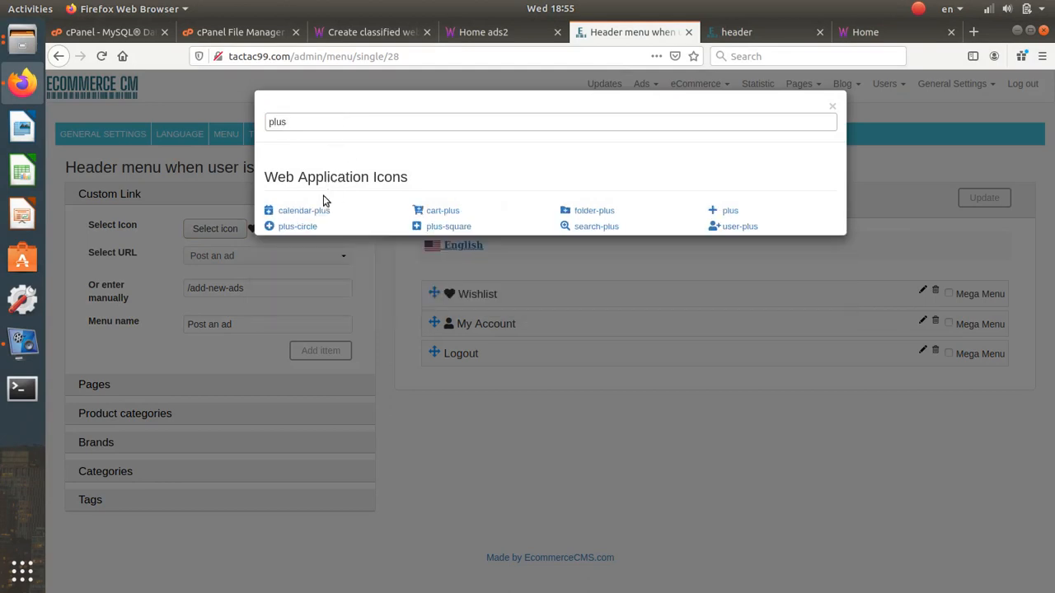
click(311, 226)
click(313, 352)
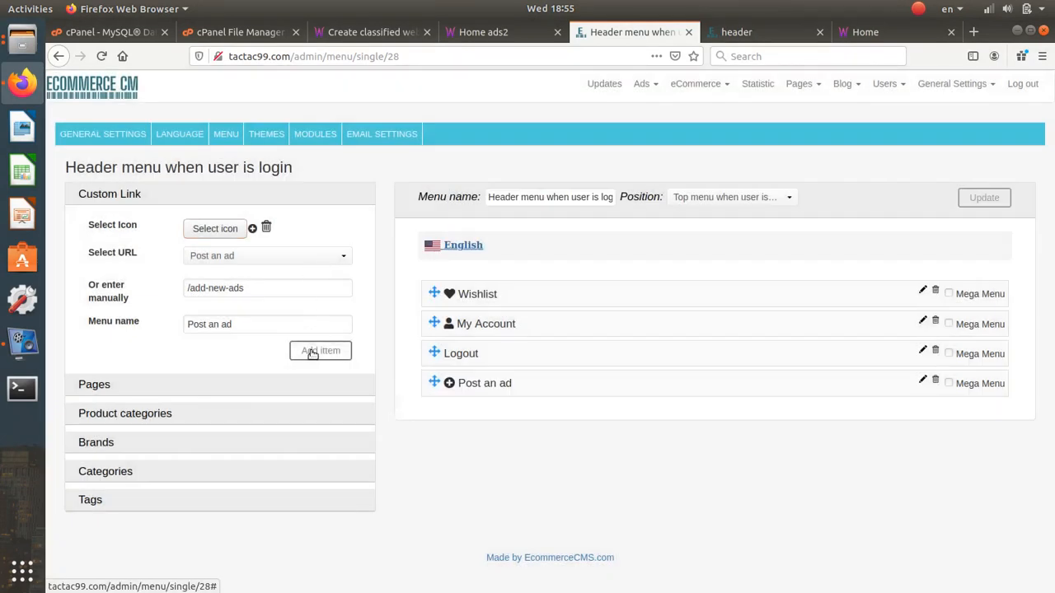
drag(430, 384, 430, 284)
- Add a My Ads link with a bulleted list icon and place it above My Account
click(230, 228)
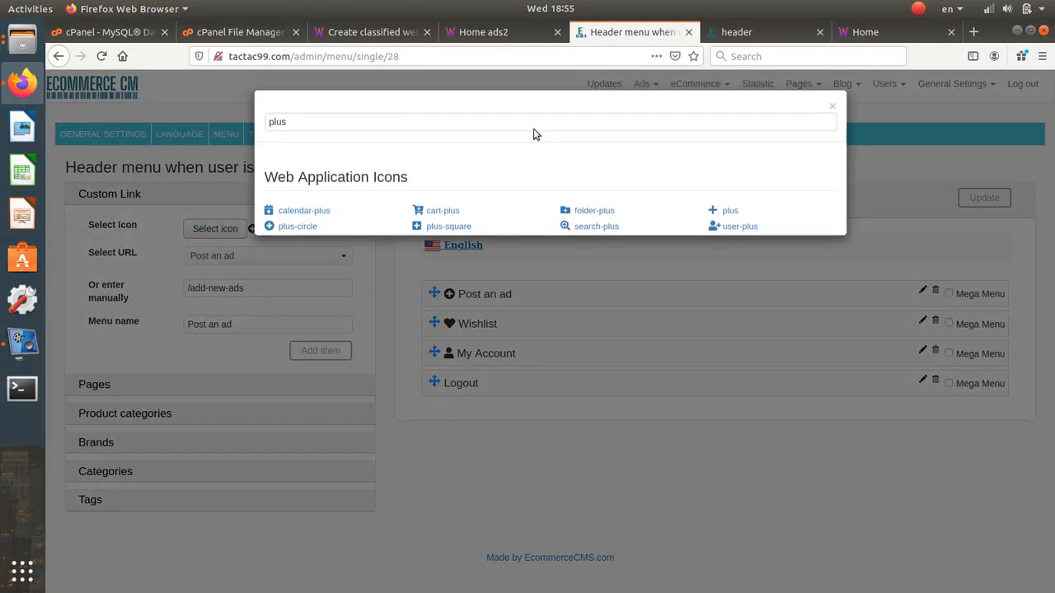
click(833, 106)
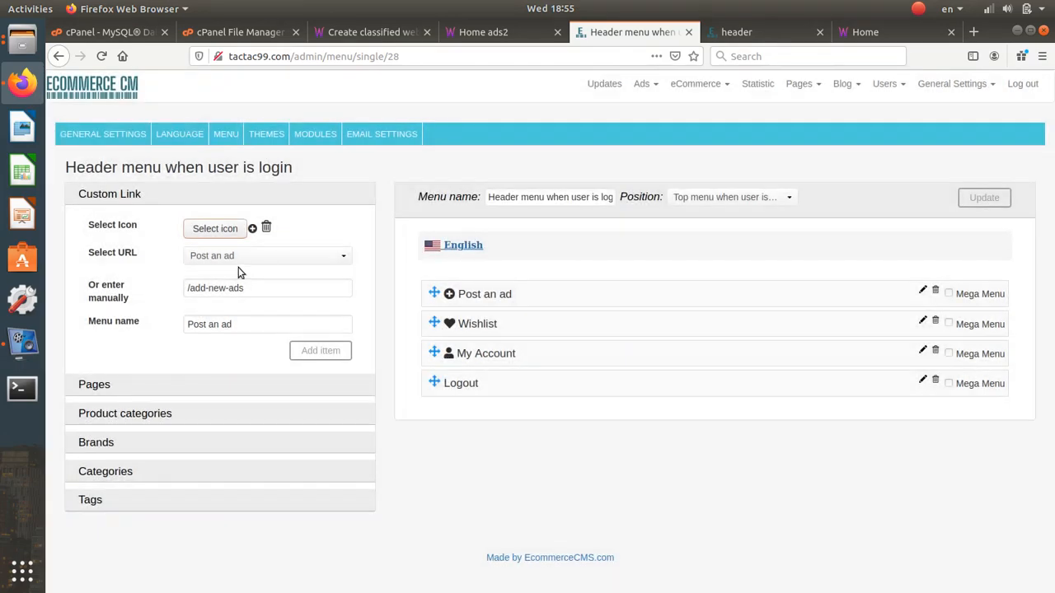
click(238, 259)
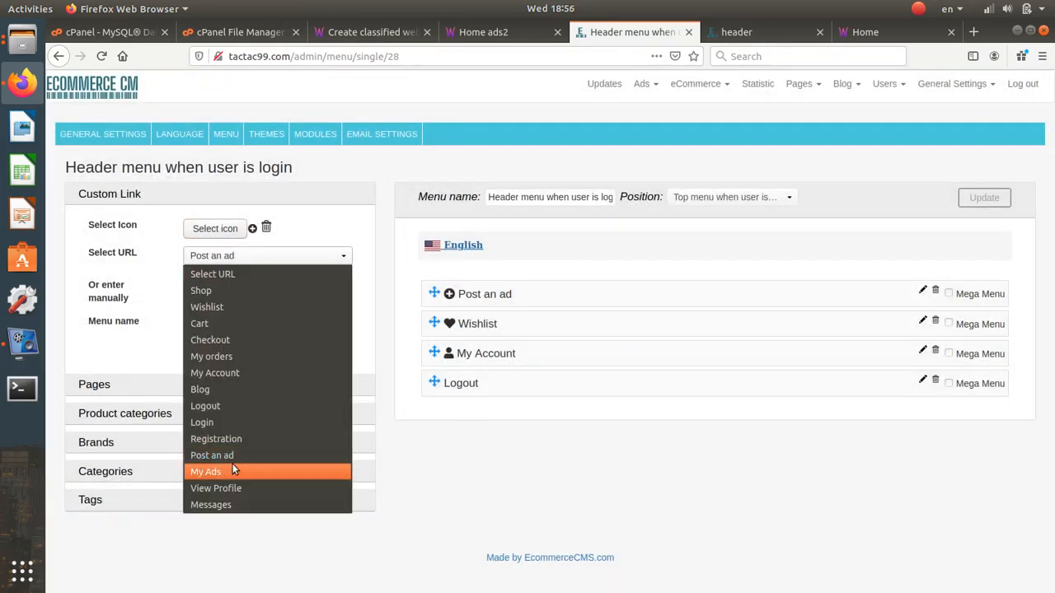
click(232, 469)
click(230, 232)
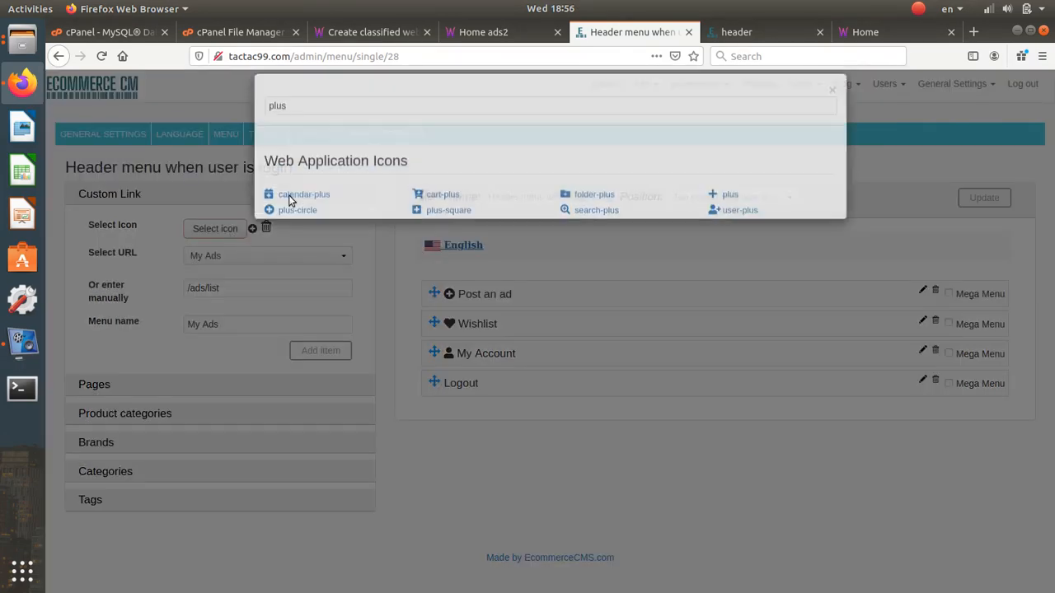
double_click(325, 120)
text(li)
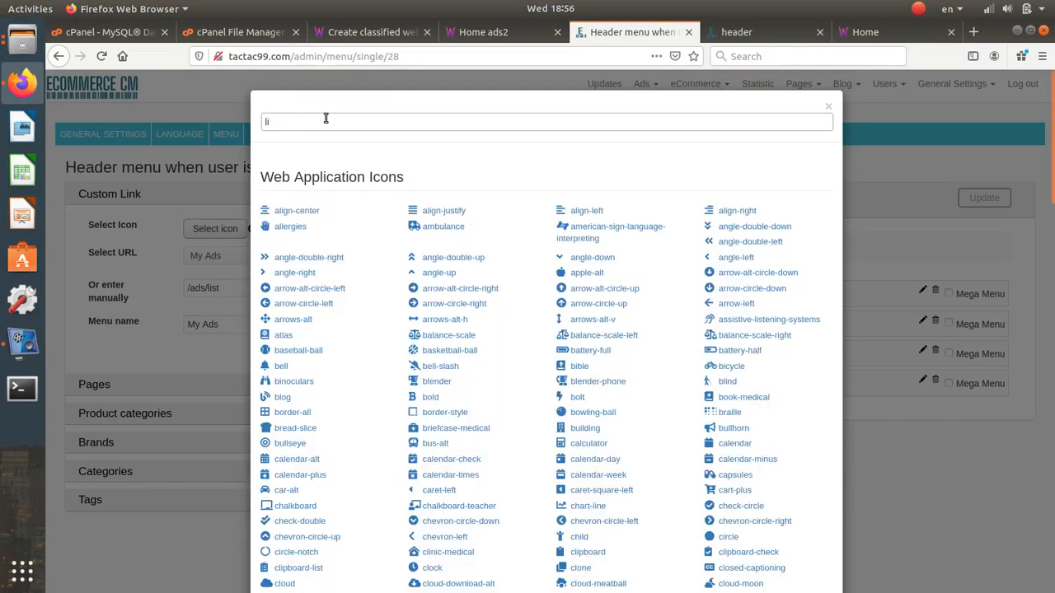
text(s)
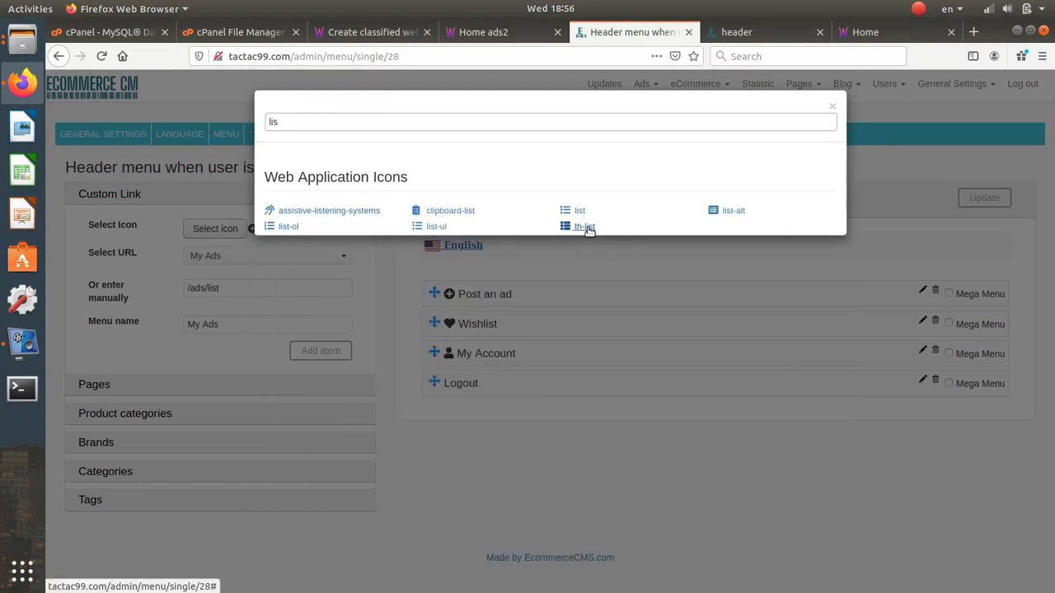
click(441, 227)
click(340, 351)
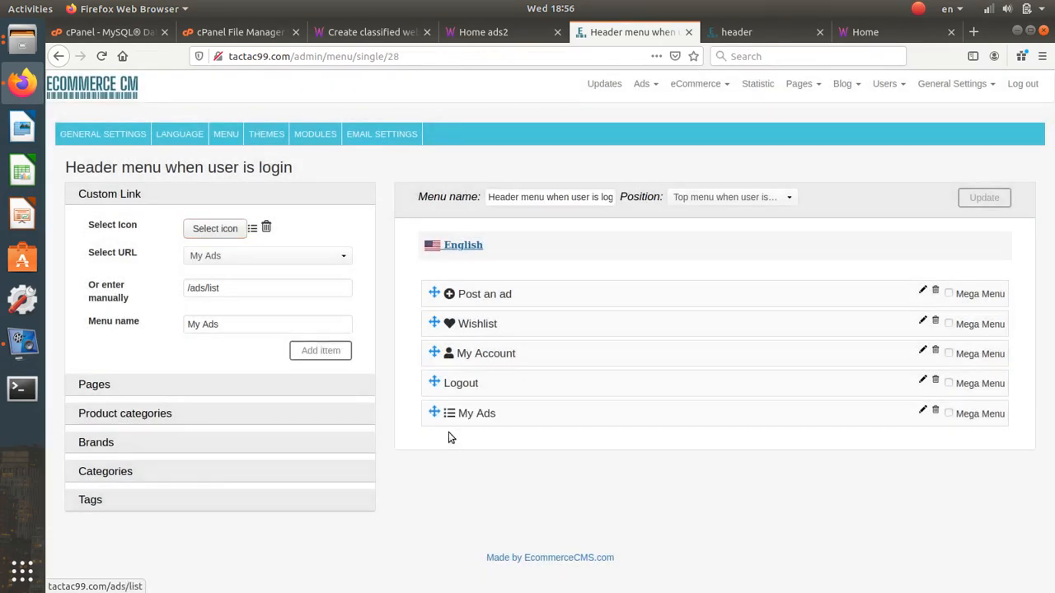
drag(433, 412, 431, 351)
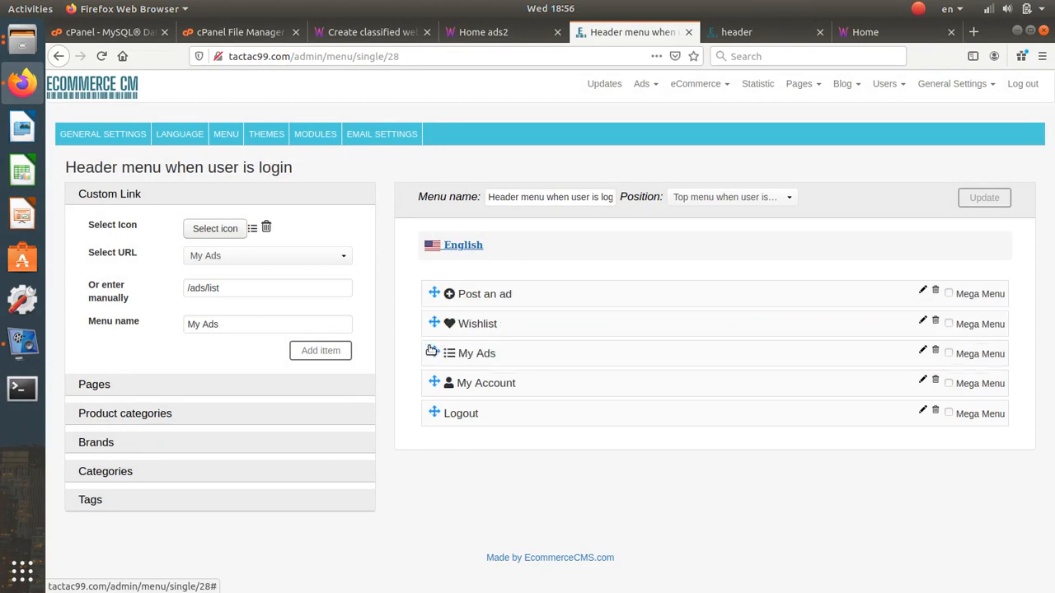
- Add a Messages link with the comments icon and move it to the top of the menu
click(266, 258)
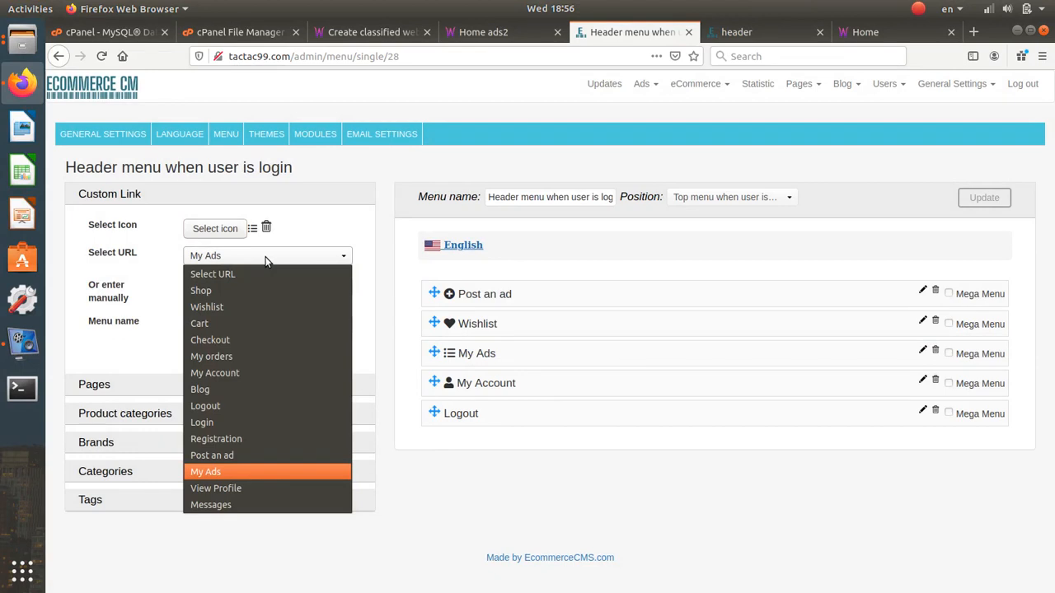
click(254, 501)
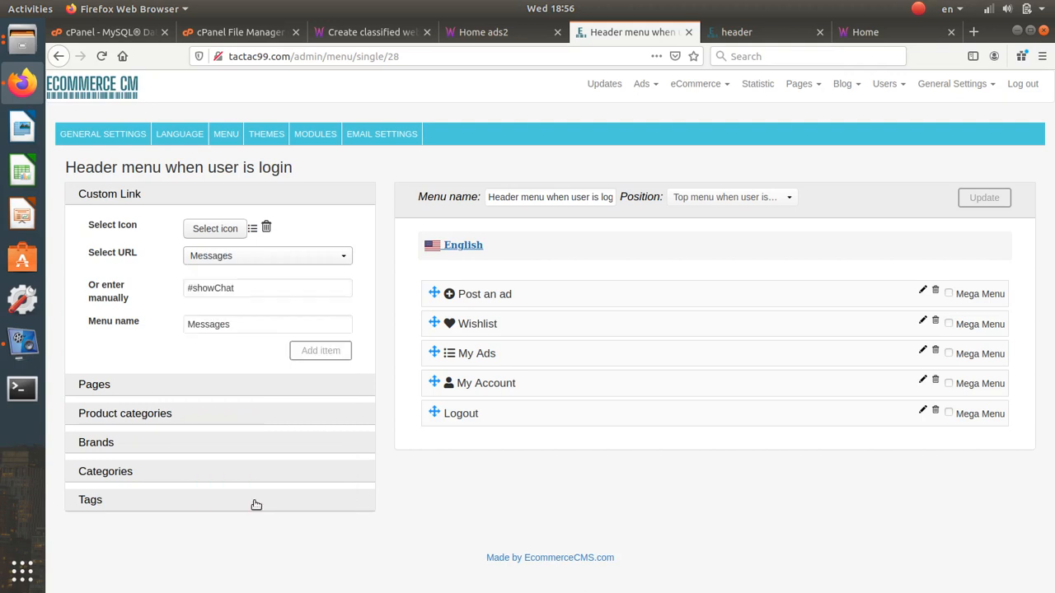
click(234, 237)
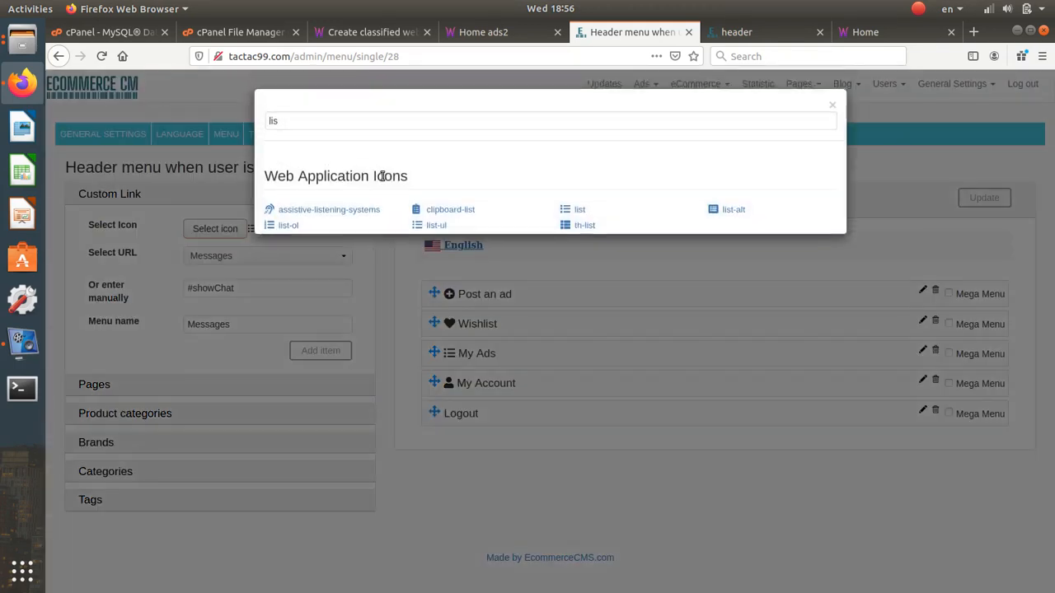
double_click(373, 124)
text(c)
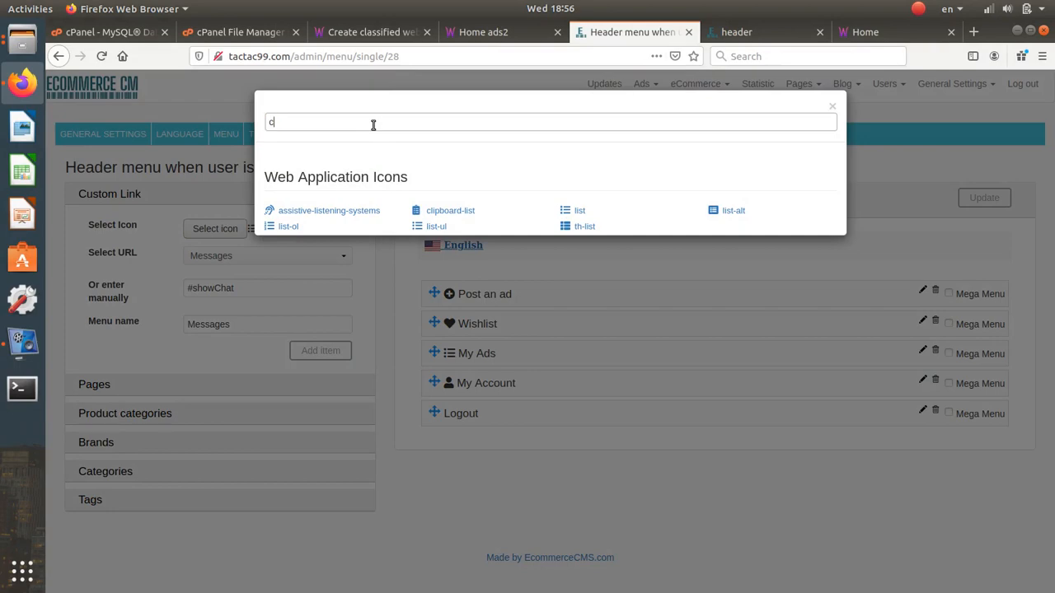
text(om)
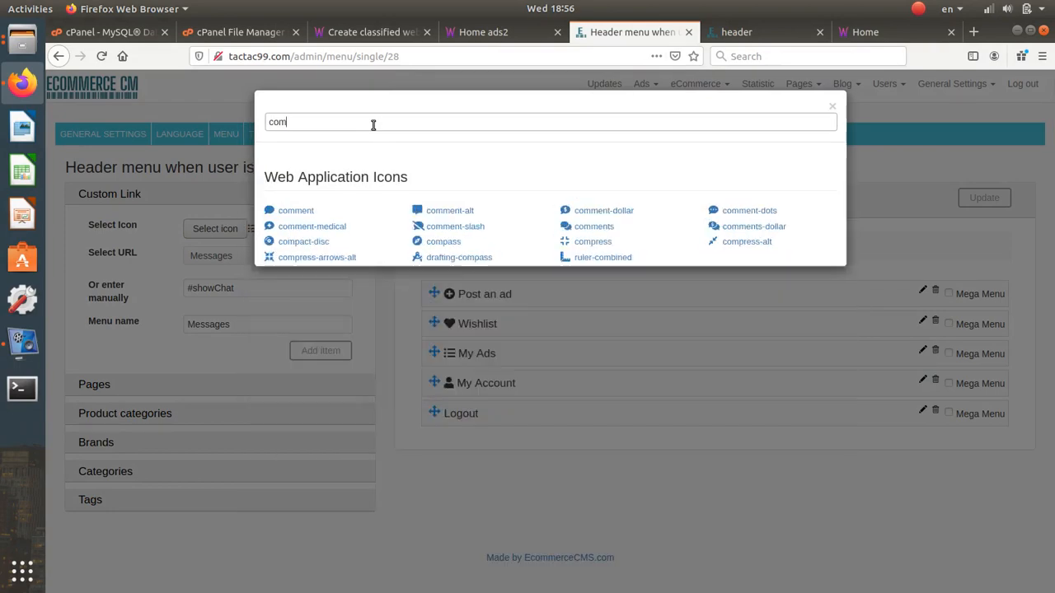
click(590, 227)
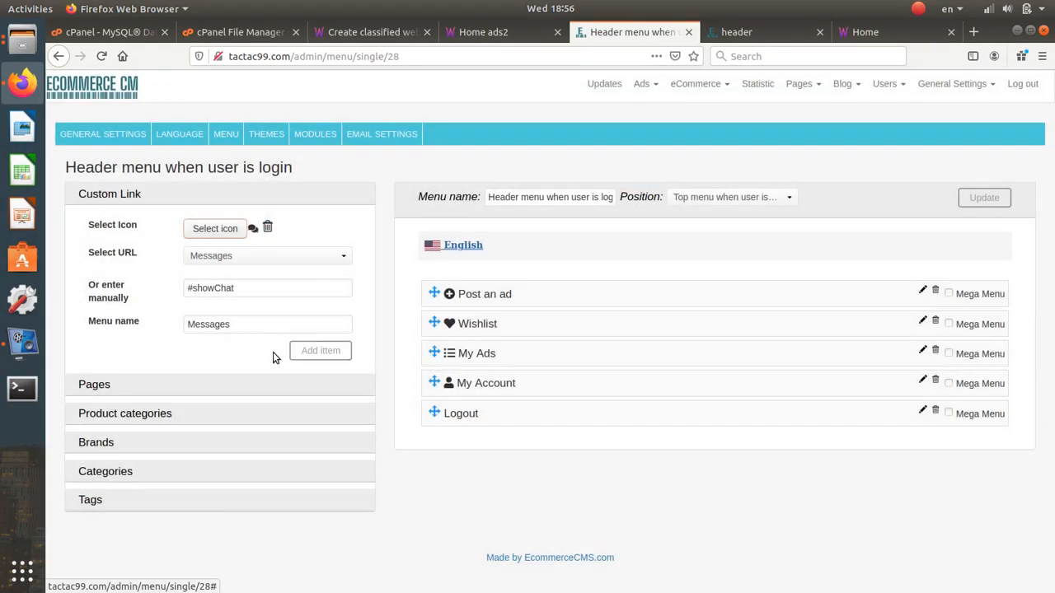
click(317, 350)
drag(448, 444, 440, 293)
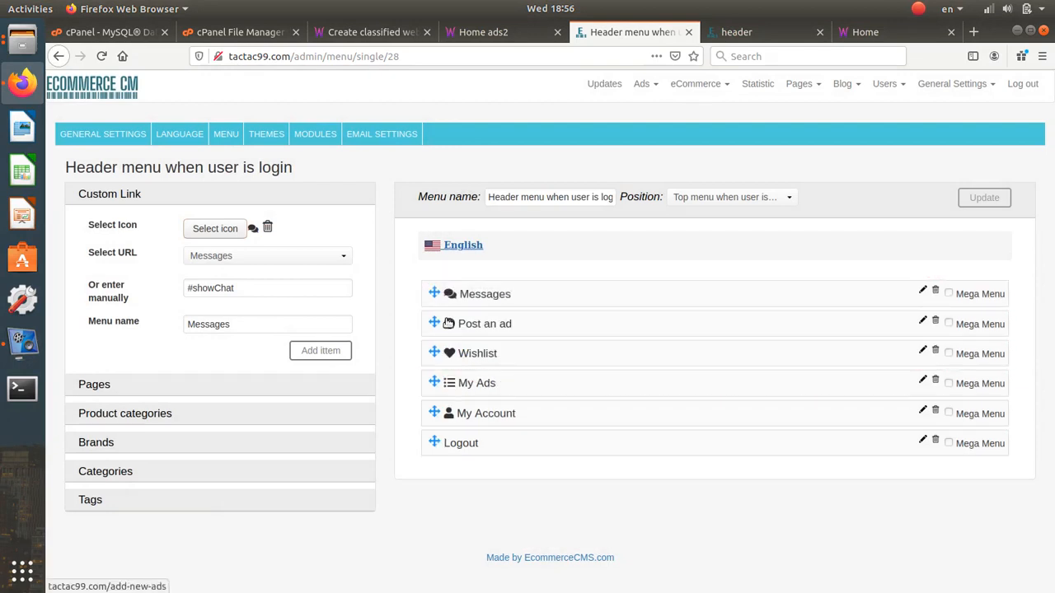
- Give the Logout item the sign-out-alt icon and save the logged-in header menu
click(922, 441)
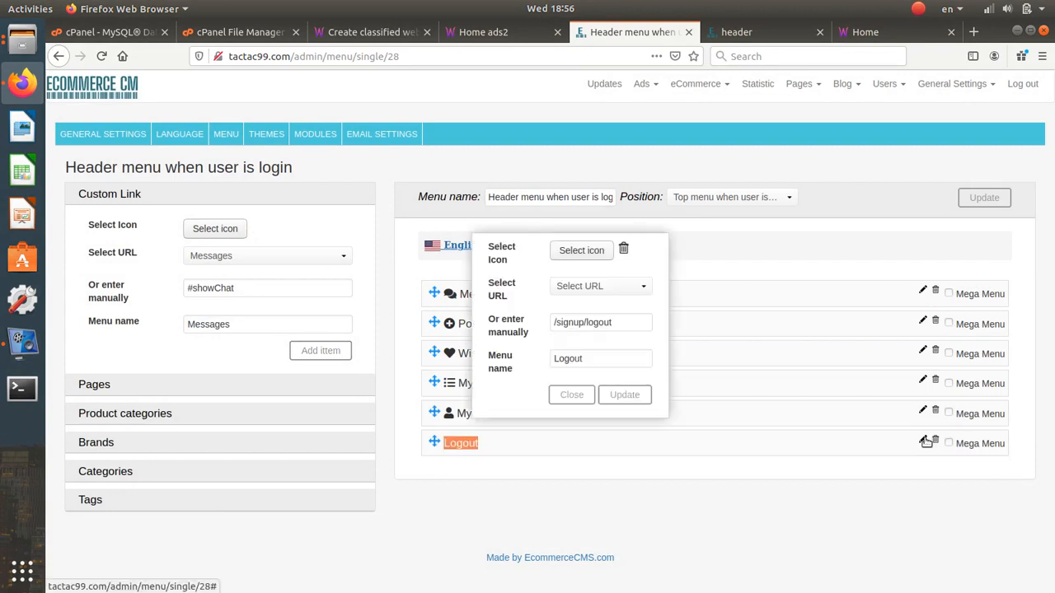
click(567, 250)
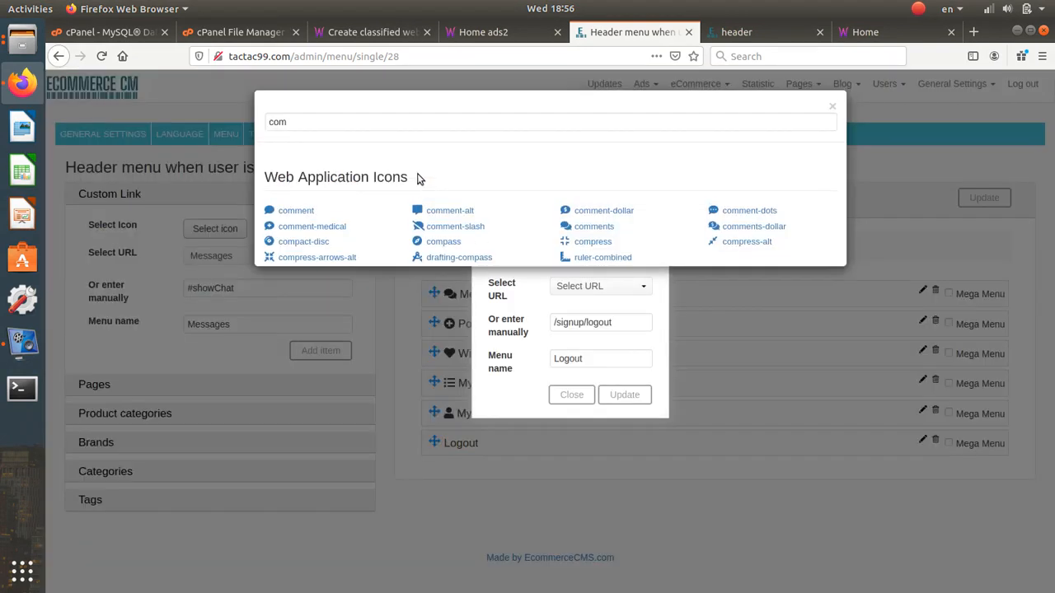
double_click(399, 124)
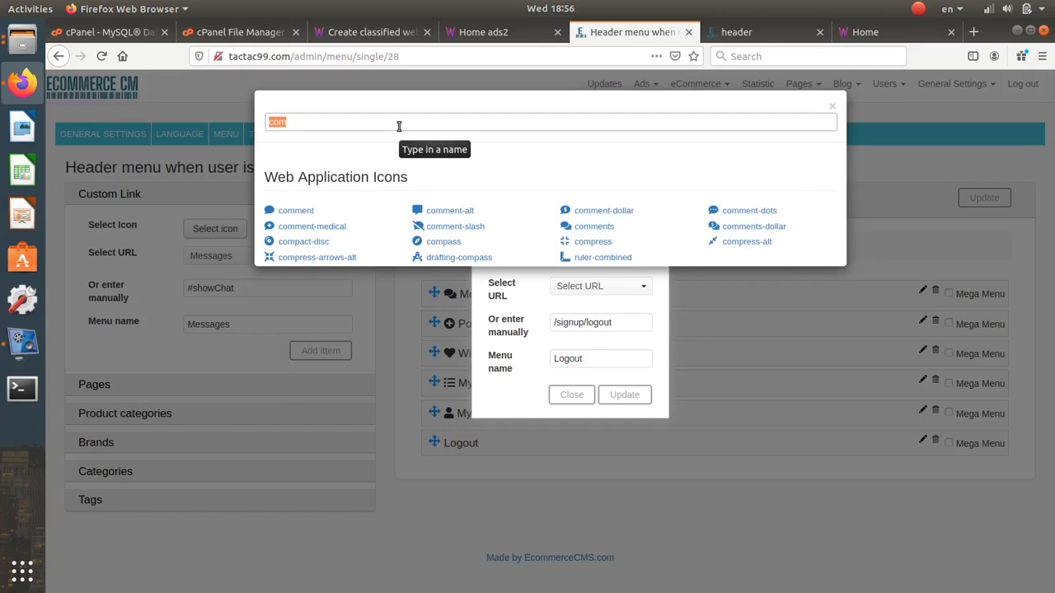
text(out)
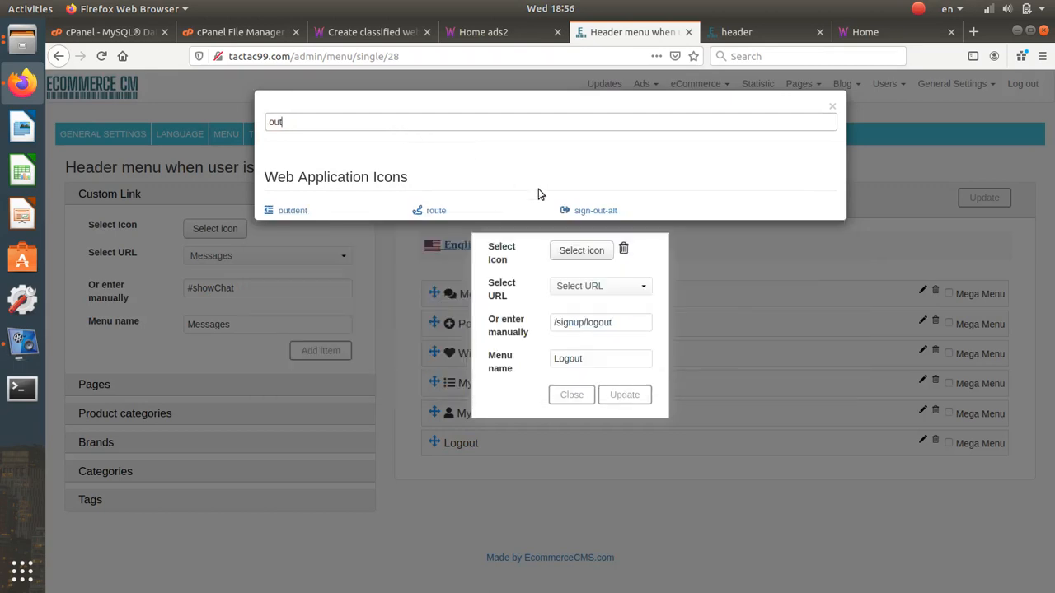
click(569, 210)
click(620, 401)
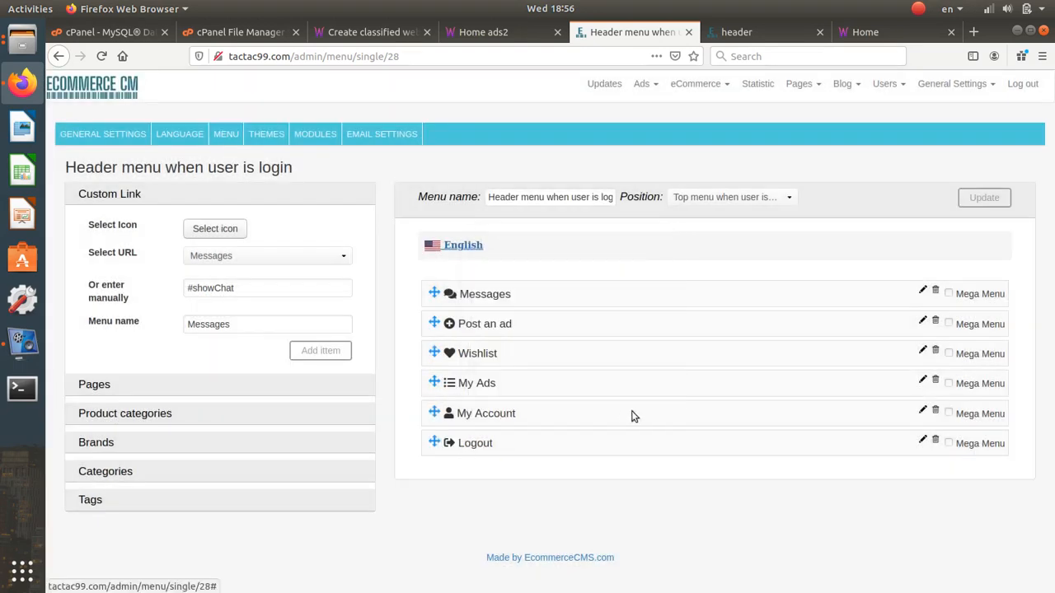
click(977, 197)
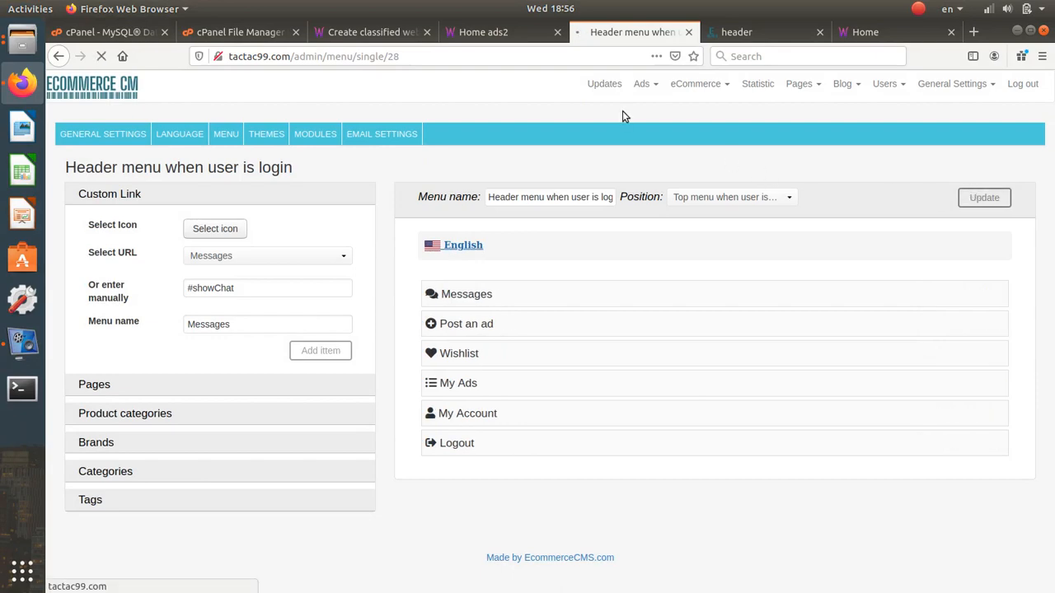
click(483, 32)
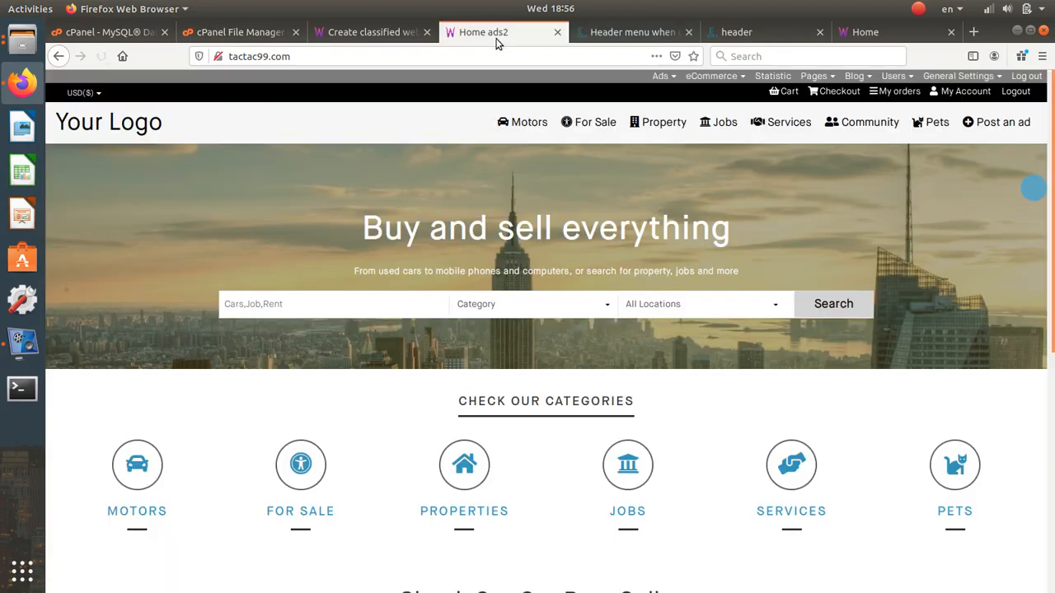
click(99, 58)
mouse_move(927, 122)
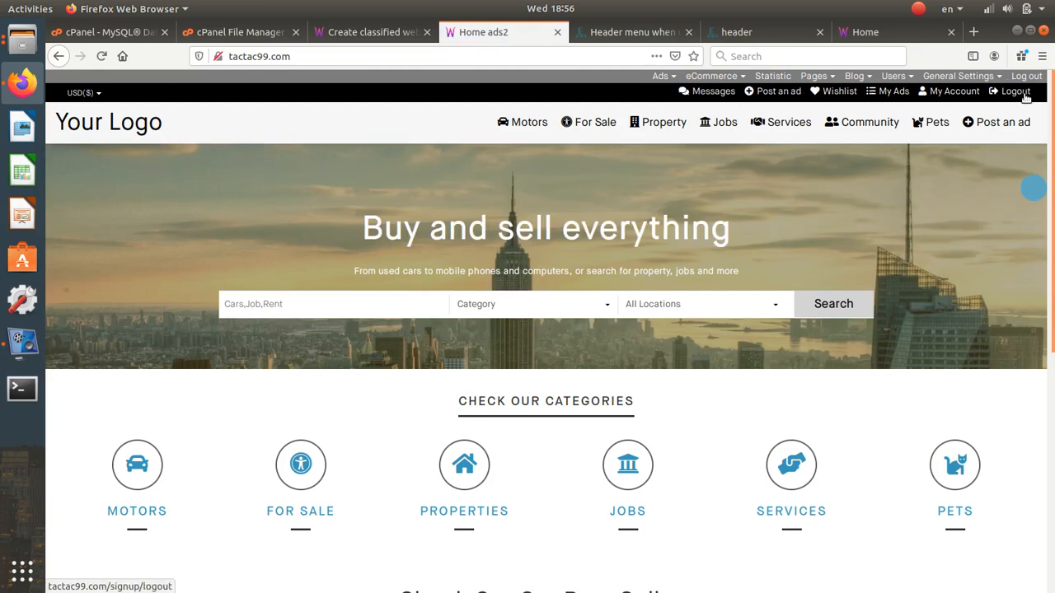
click(631, 31)
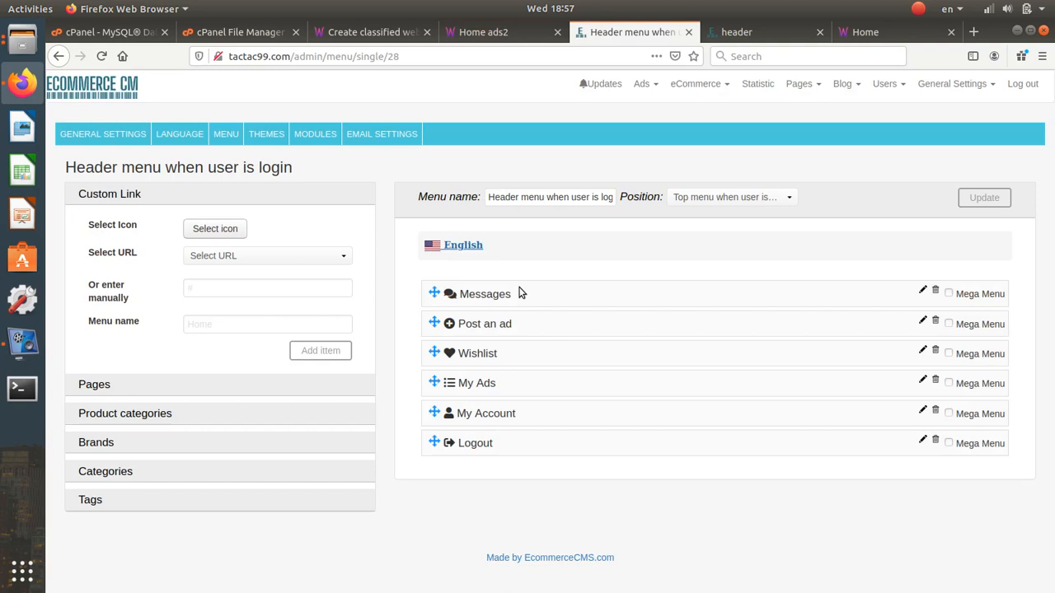
- Open the menu list, briefly check the header and home page tabs, then return to it
click(234, 136)
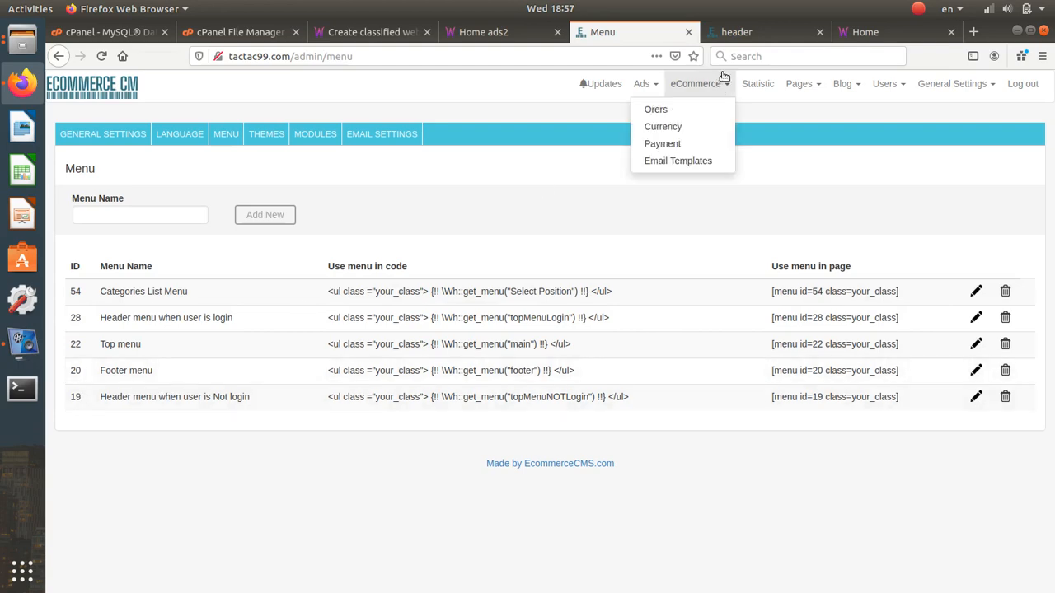
click(746, 33)
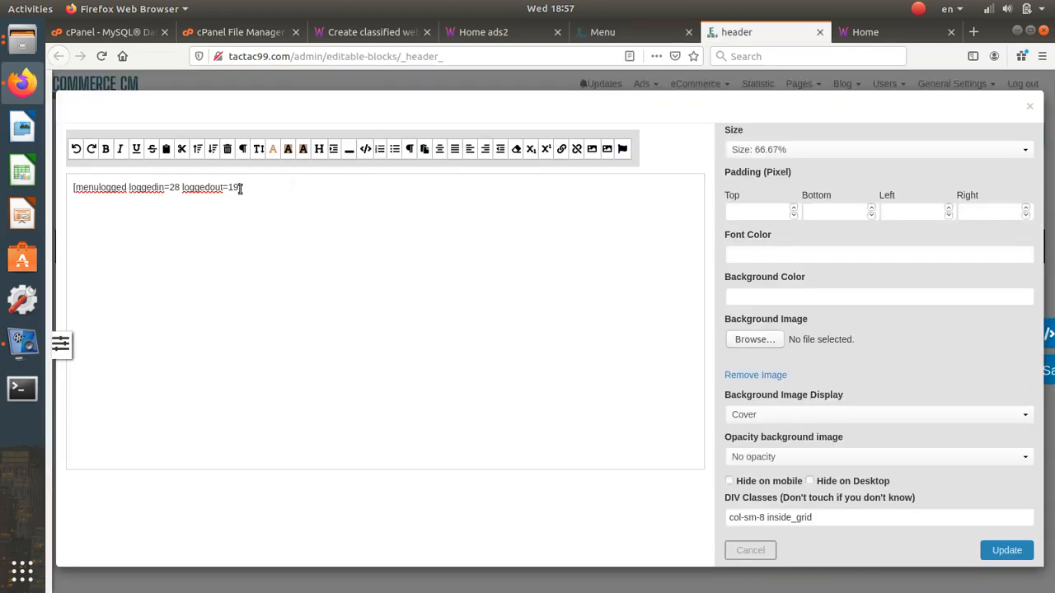
click(486, 33)
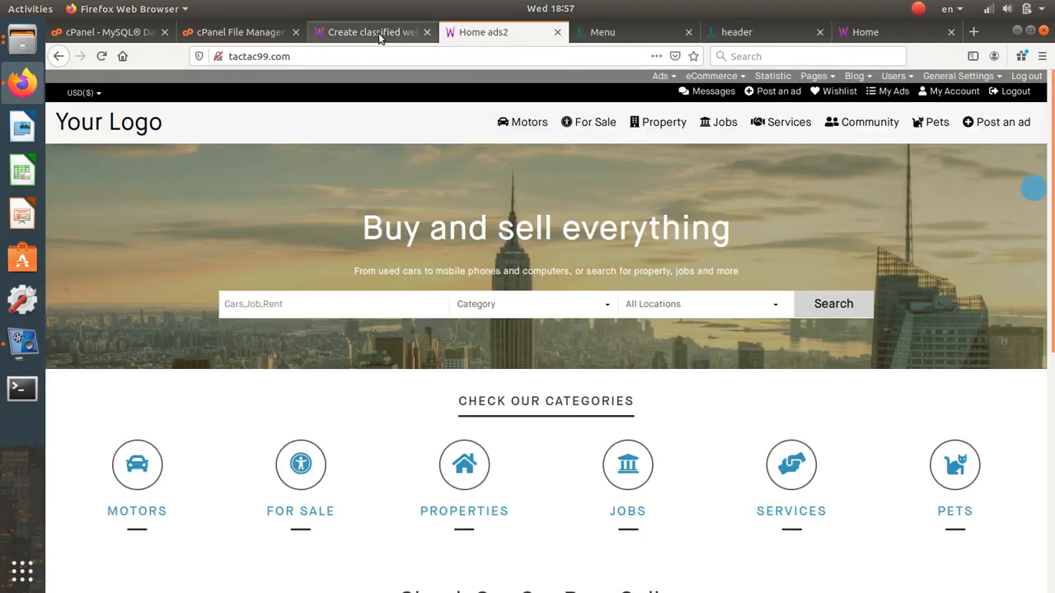
click(635, 33)
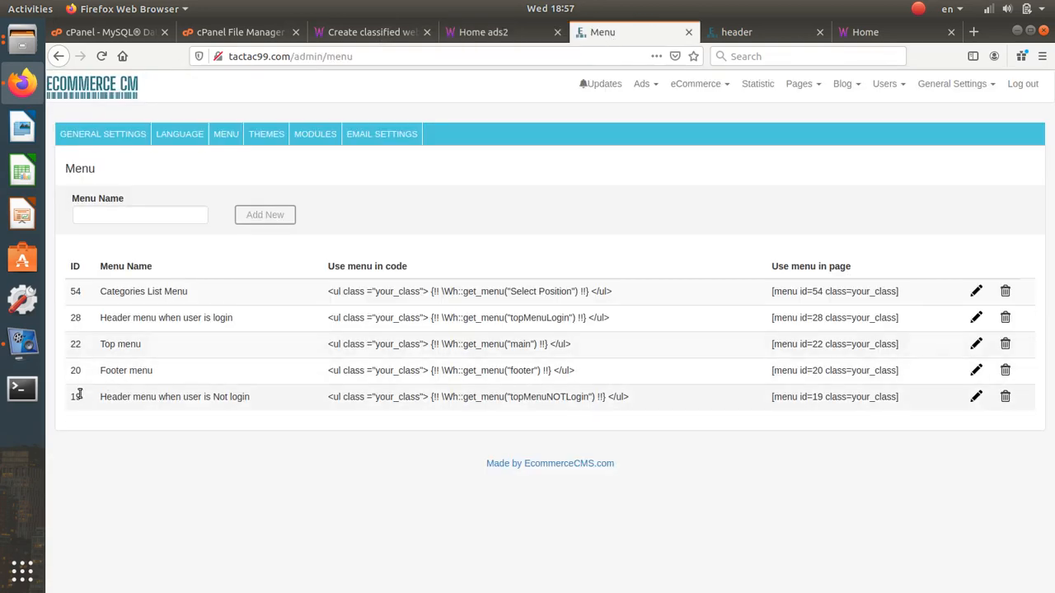
- Edit menu 19 and delete its Cart, Checkout and My orders items
click(977, 398)
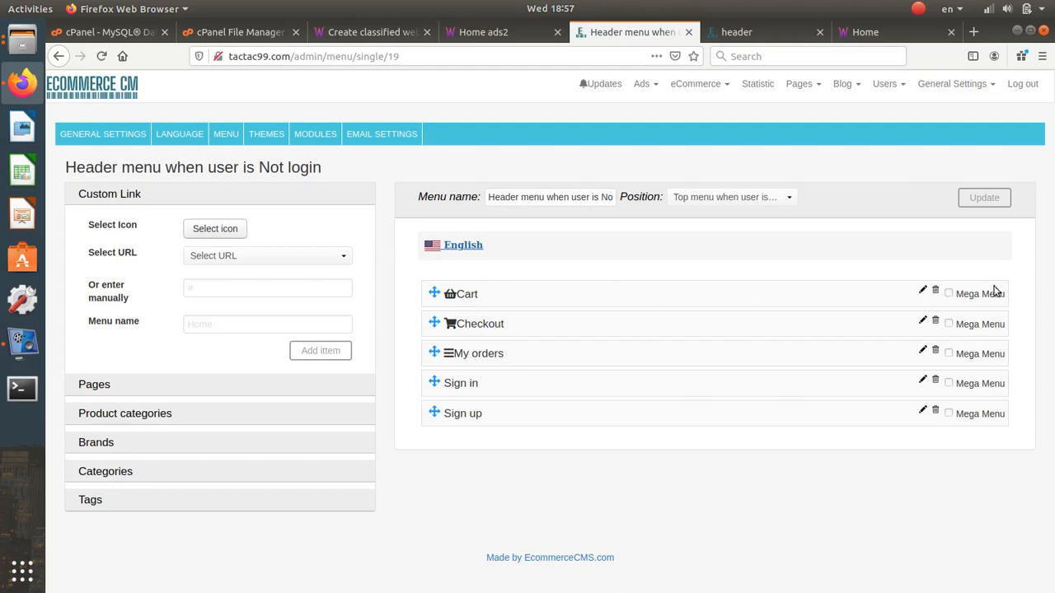
click(936, 290)
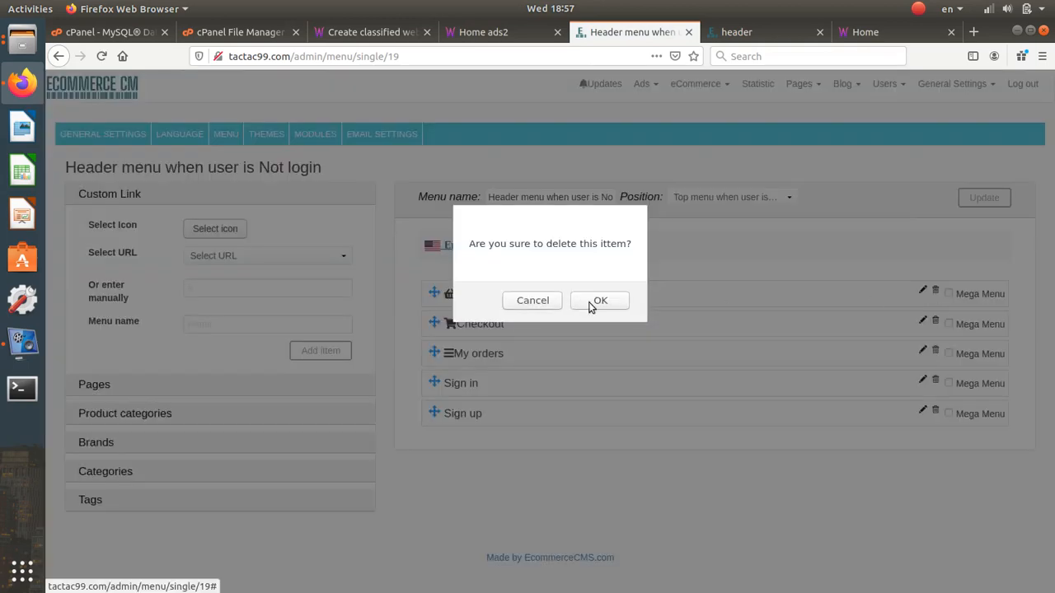
click(593, 302)
click(937, 291)
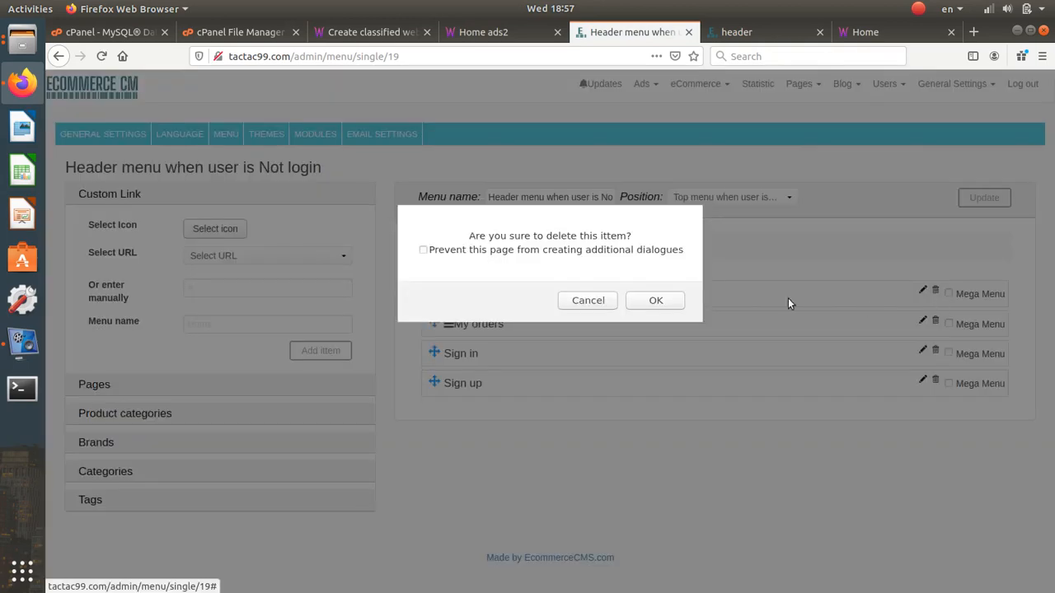
key(Return)
click(936, 290)
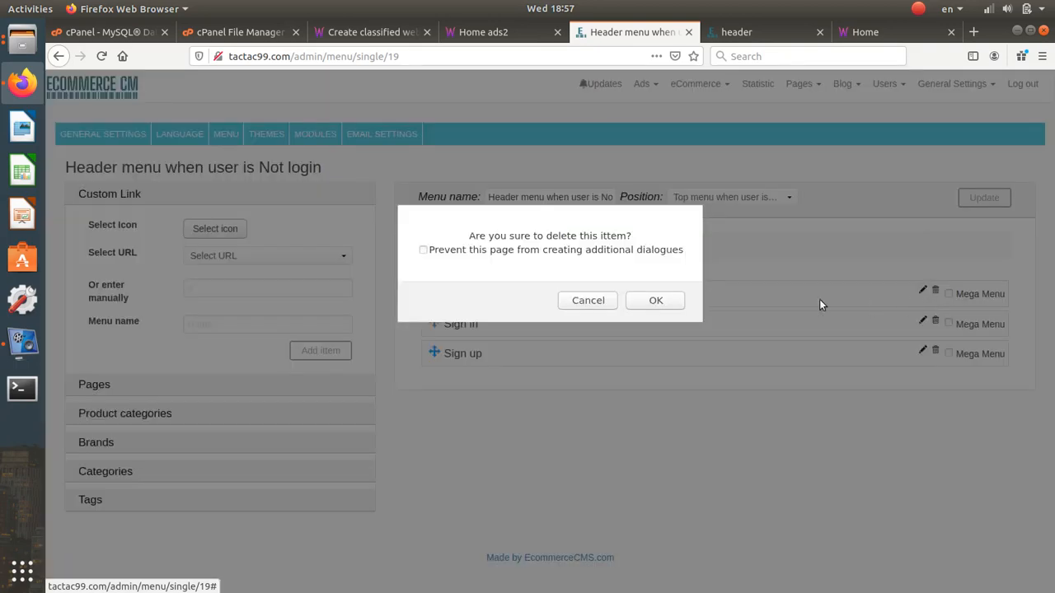
click(664, 302)
click(192, 234)
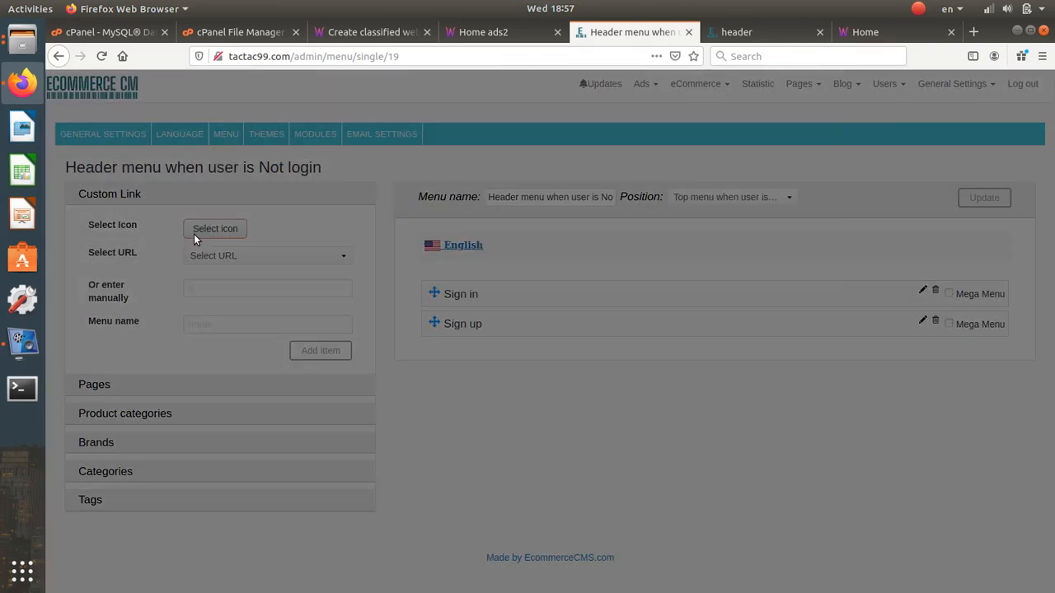
- Add a Post an ad link with a plus-circle icon and move it to the top
click(307, 121)
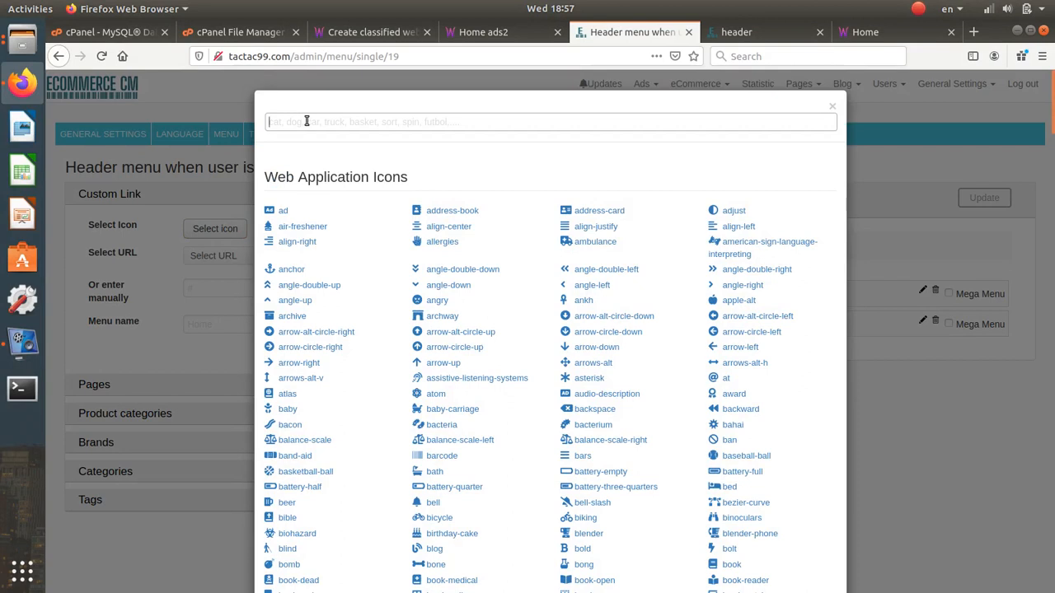
text(post)
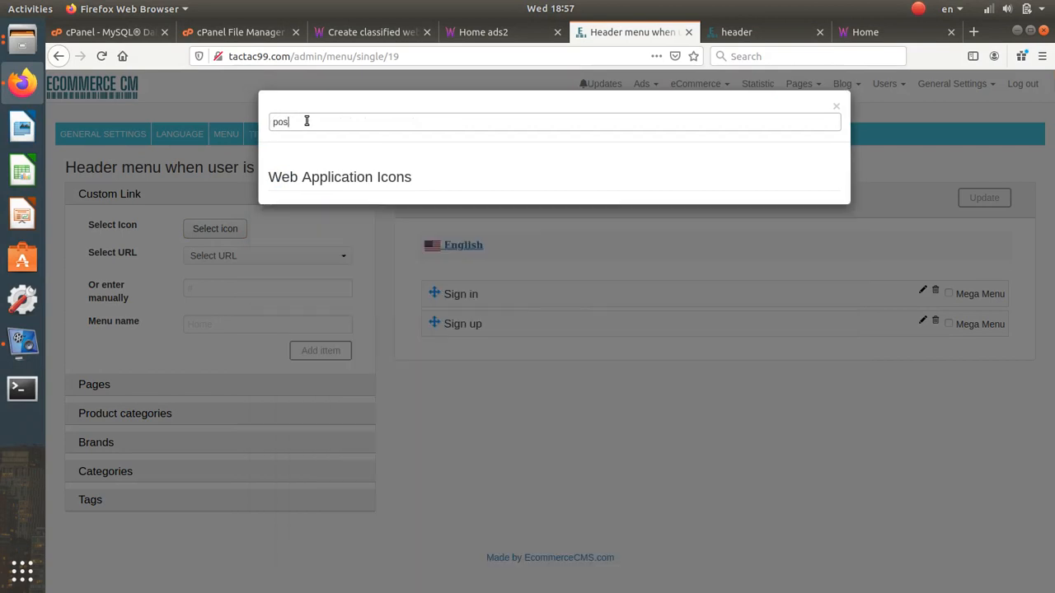
key(BackSpace)
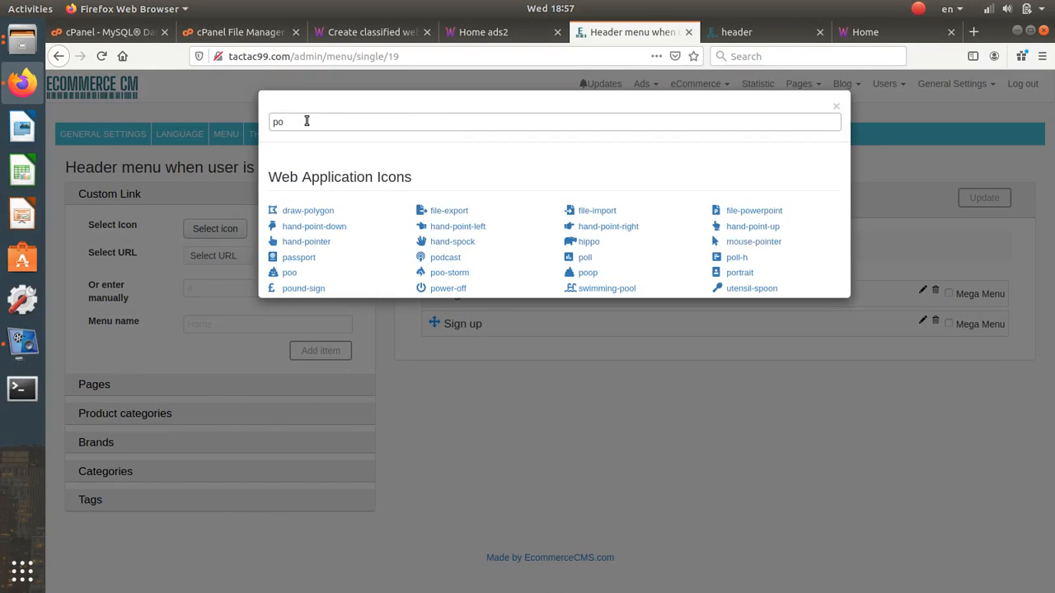
key(BackSpace)
key(BackSpace)
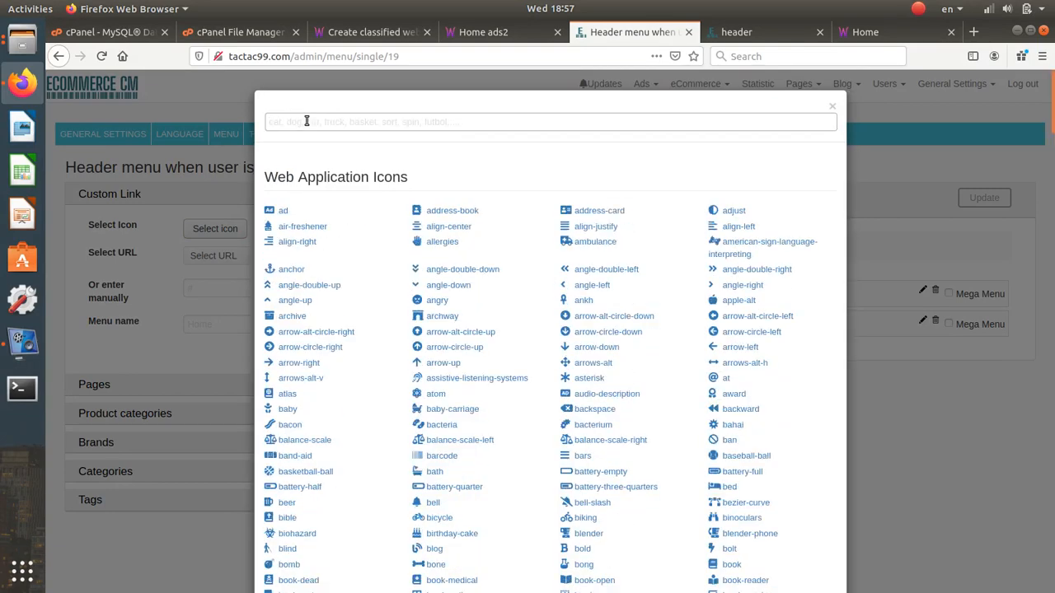
text(plu)
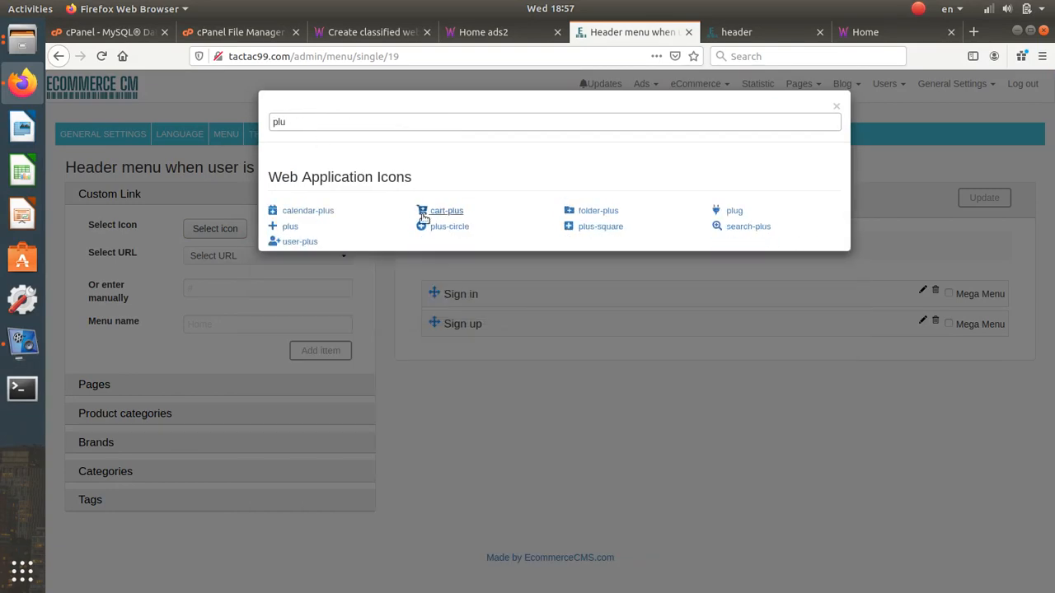
click(434, 227)
click(234, 257)
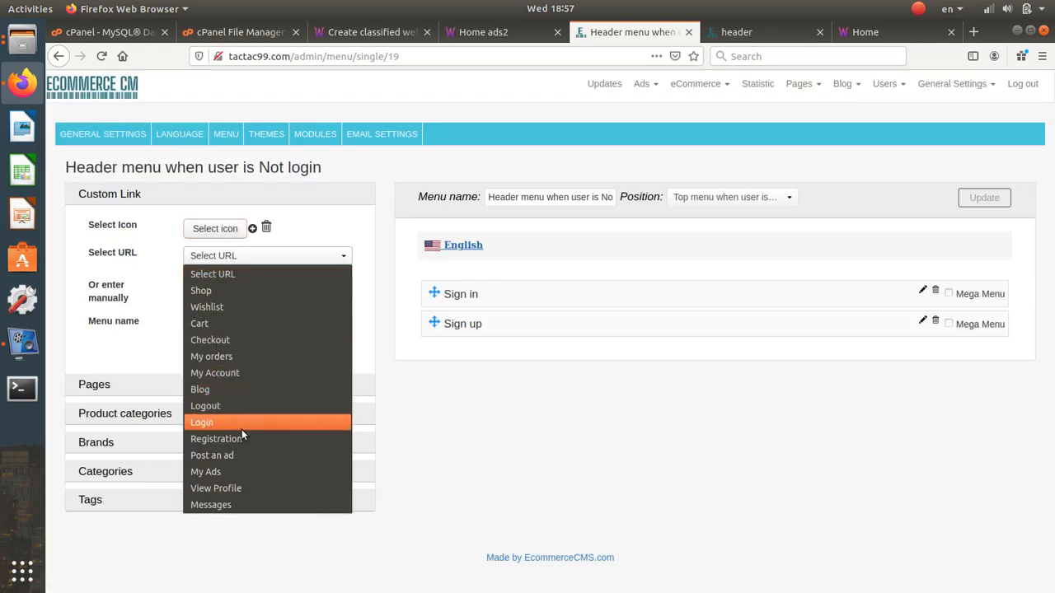
click(240, 455)
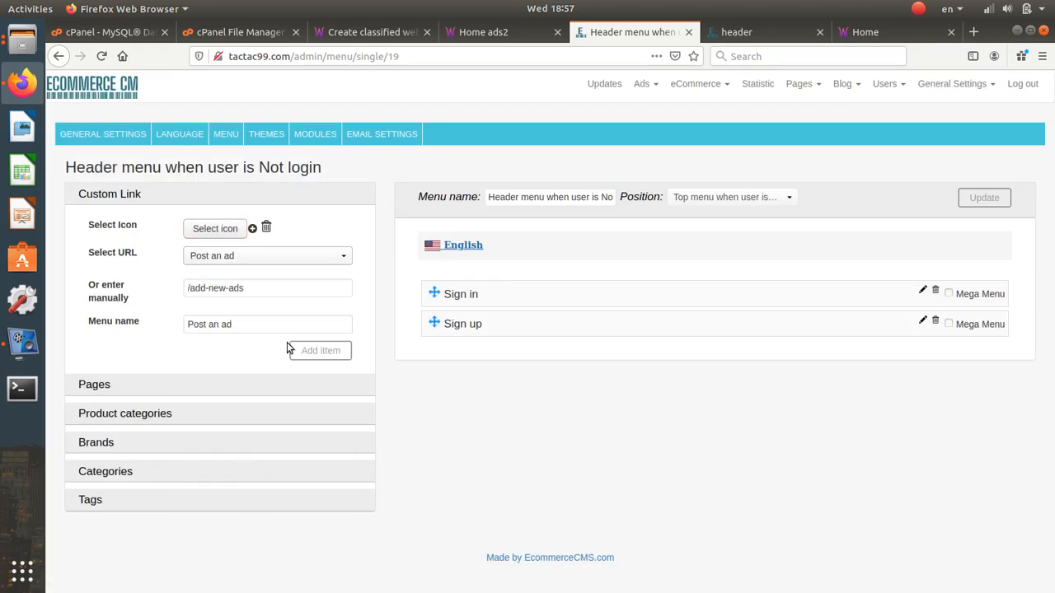
click(320, 351)
drag(432, 350, 432, 290)
- Add a Messages link with the comments icon and move it above Post an ad
click(215, 229)
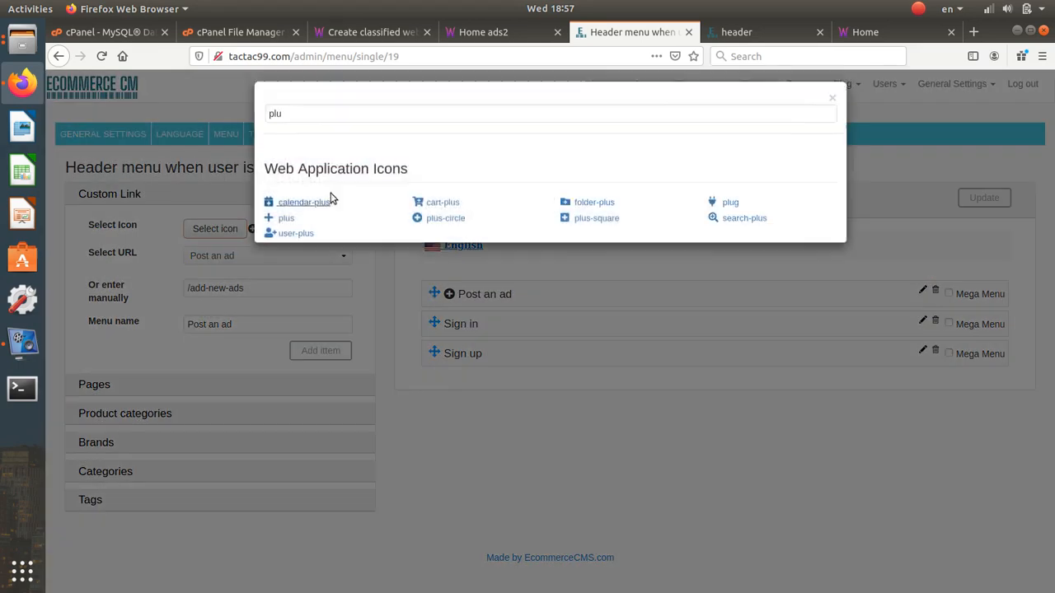
double_click(308, 121)
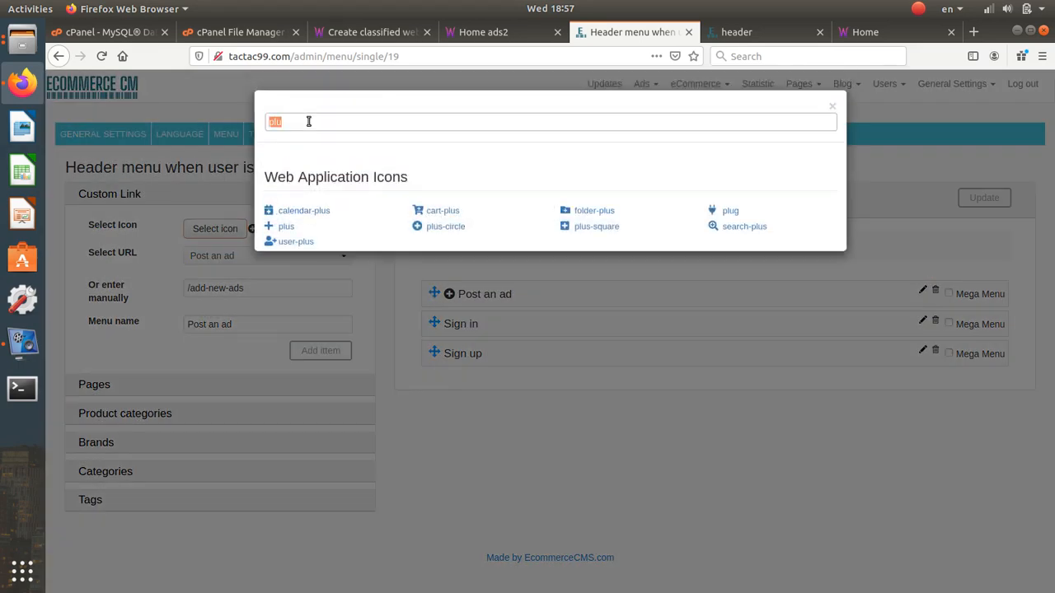
text(mes)
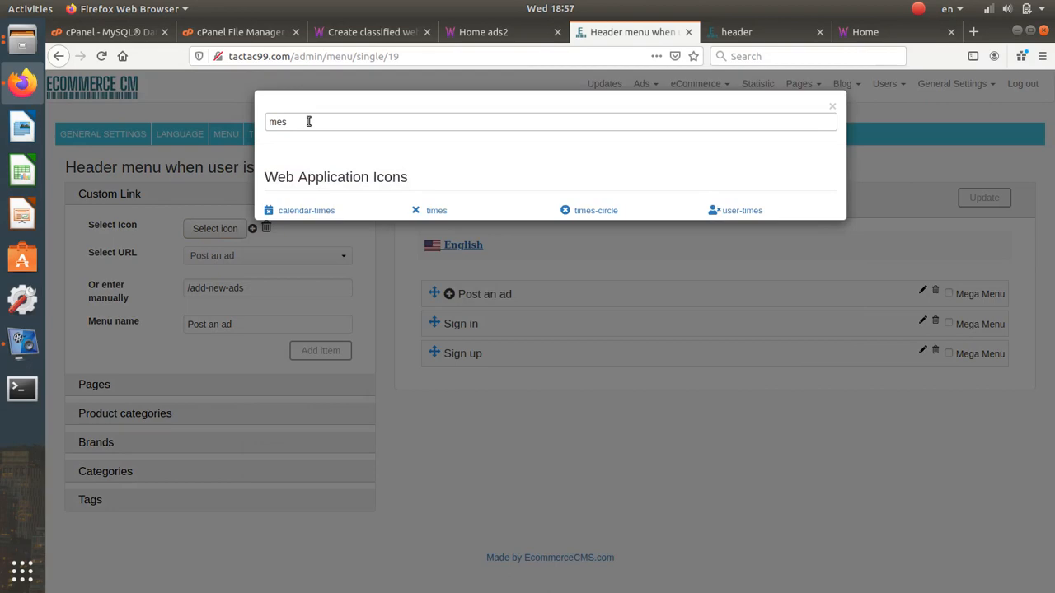
key(BackSpace)
key(BackSpace)
key(BackSpace)
text(m)
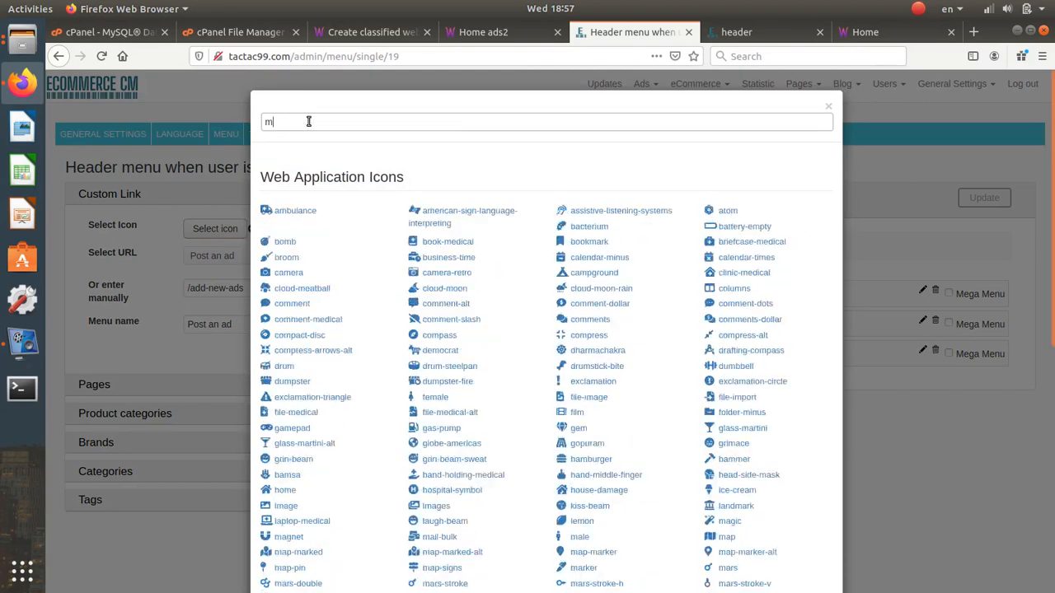
text(es)
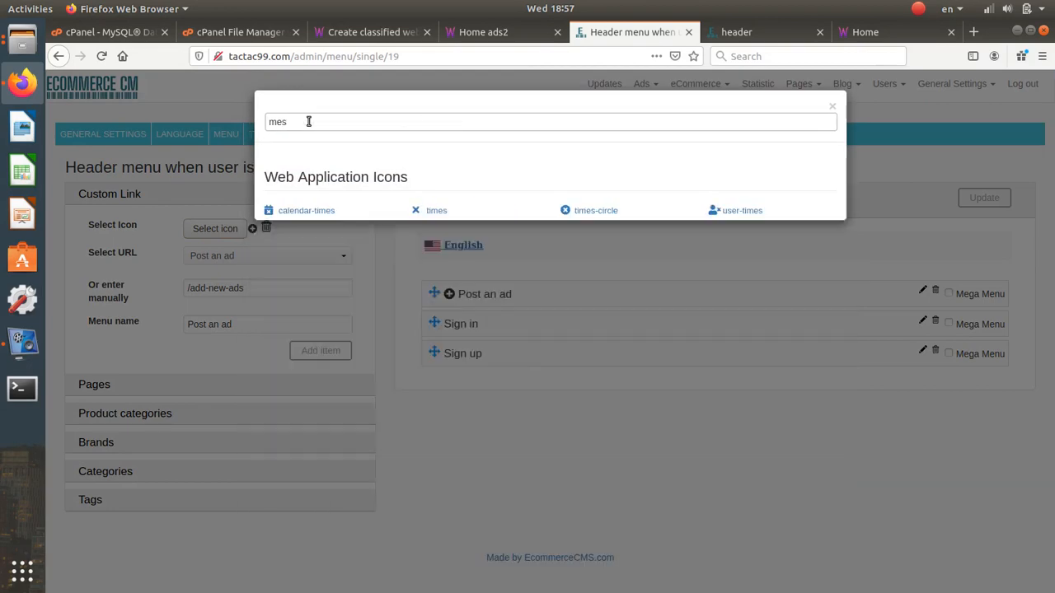
key(BackSpace)
key(BackSpace)
key(BackSpace)
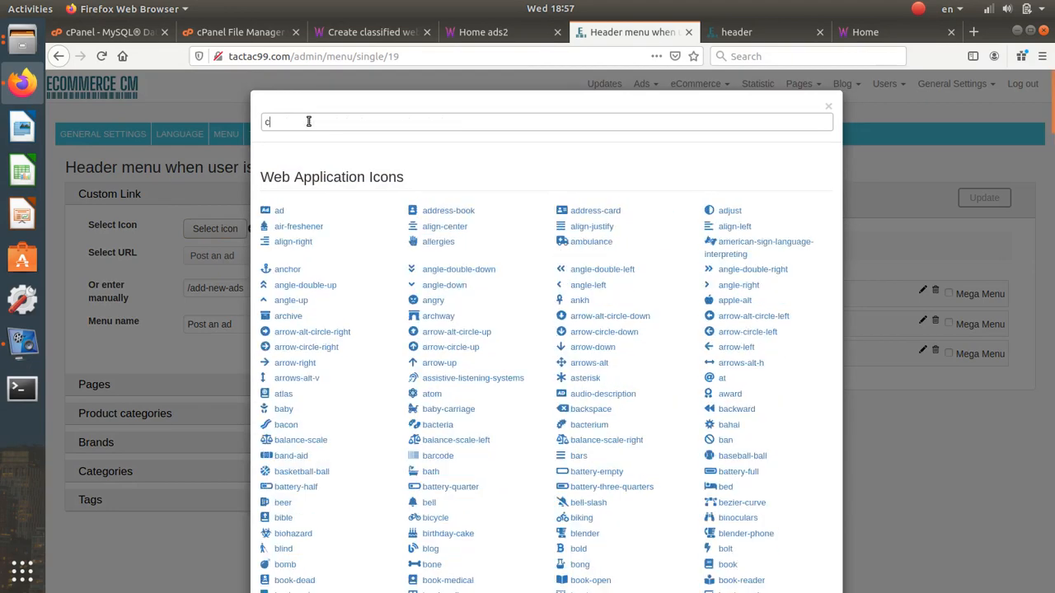
text(com)
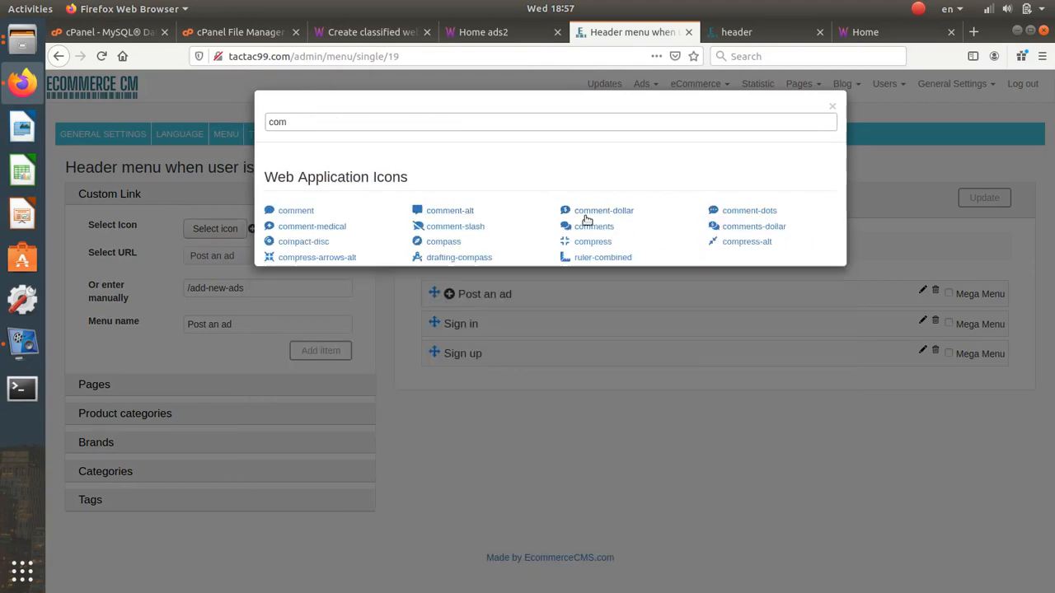
click(593, 227)
click(213, 256)
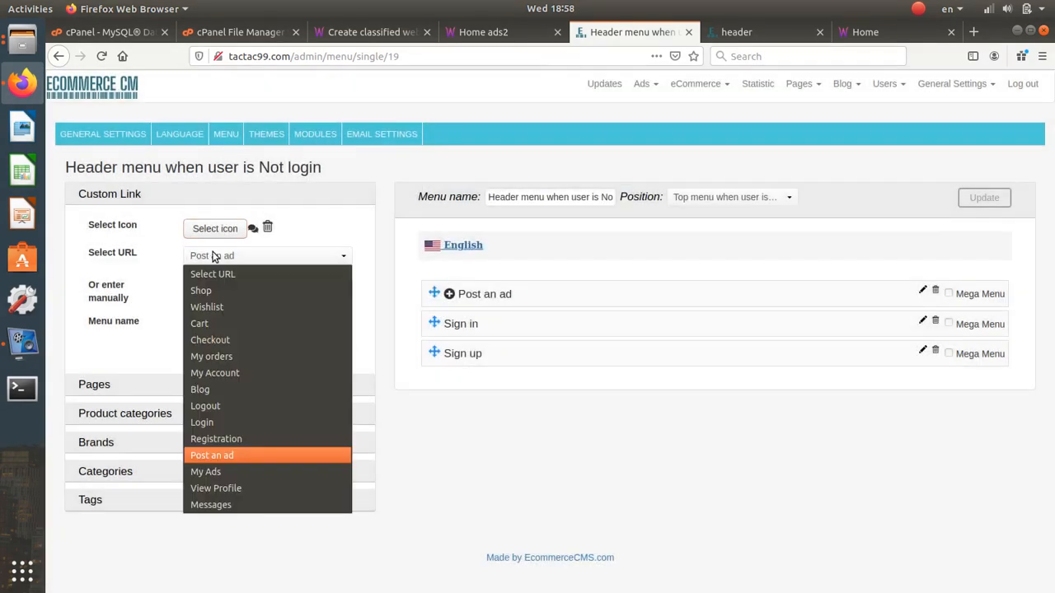
click(208, 505)
click(320, 351)
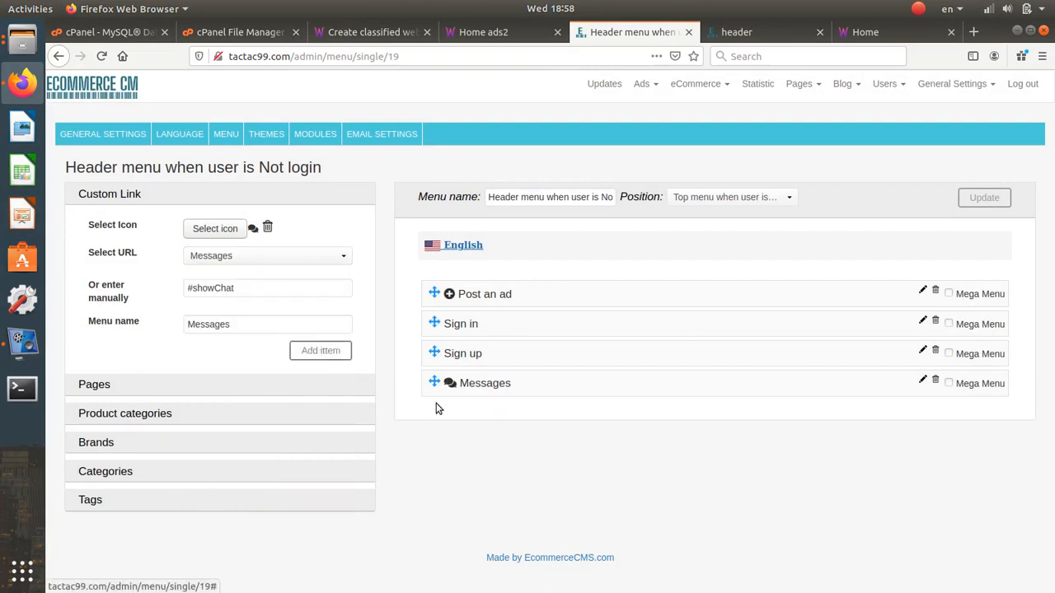
drag(436, 384, 449, 285)
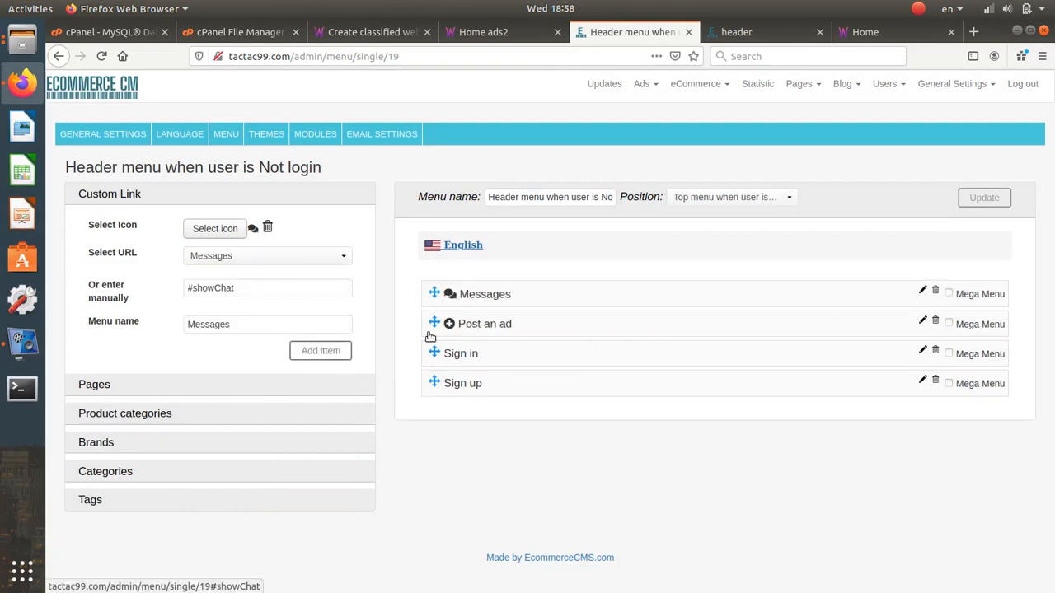
- Add a heart-icon Wishlist link, place it third below Post an ad, and save the menu
click(233, 230)
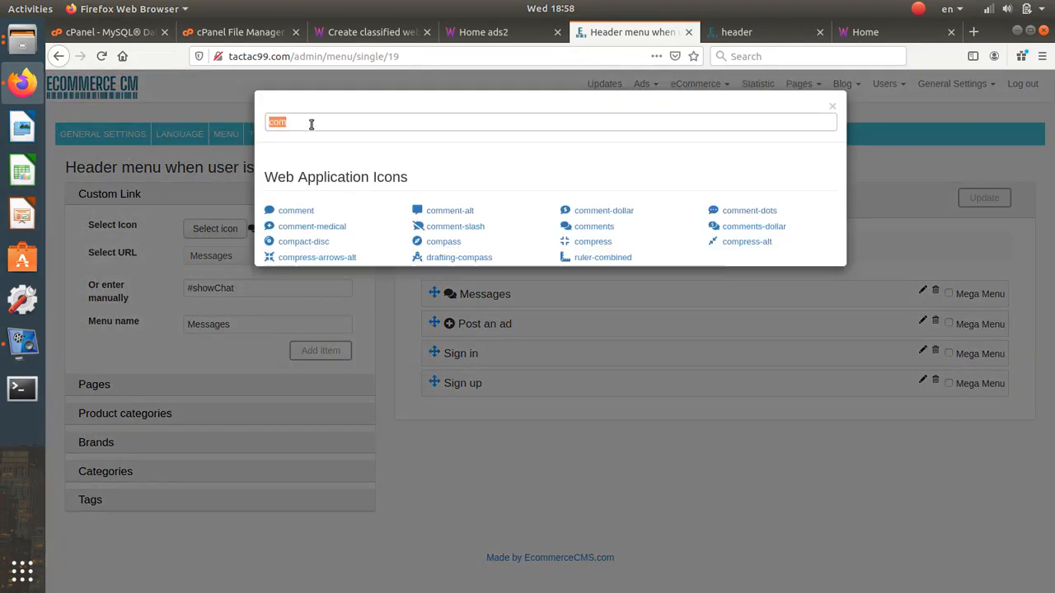
text(hear)
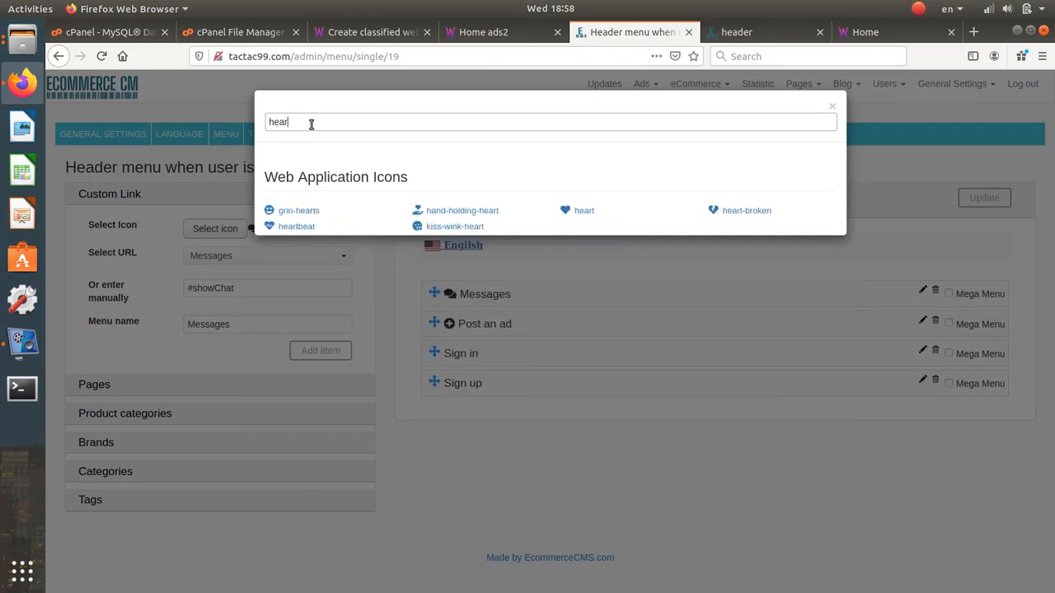
click(581, 211)
click(309, 254)
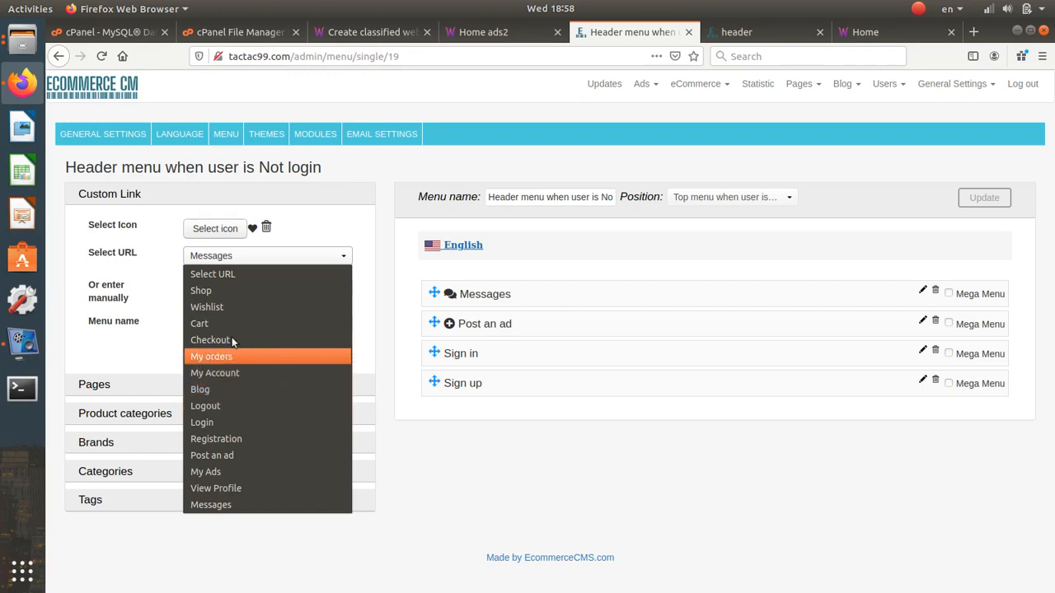
click(224, 310)
click(322, 353)
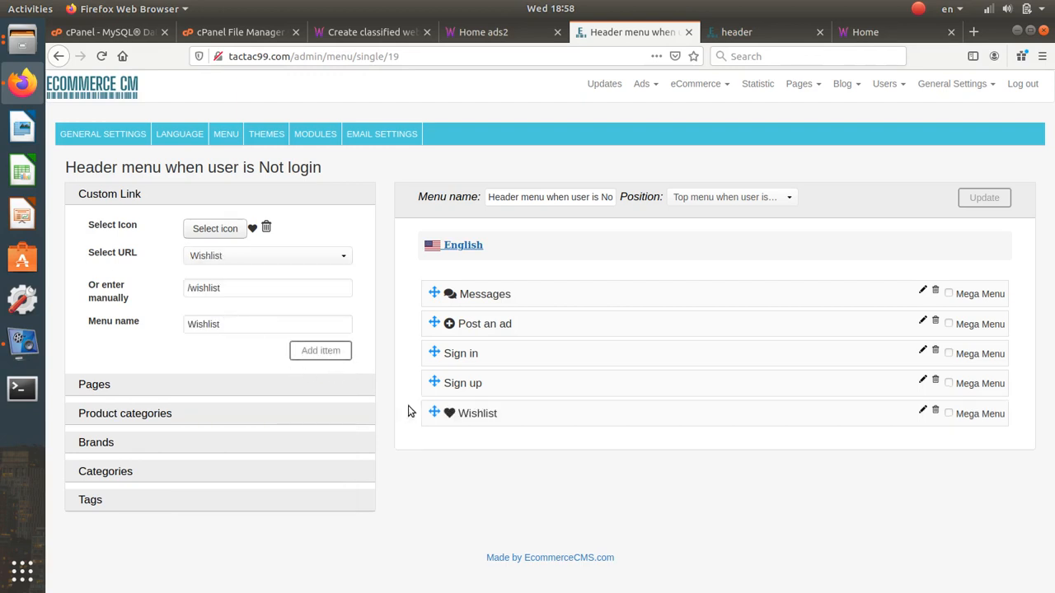
drag(434, 412, 433, 353)
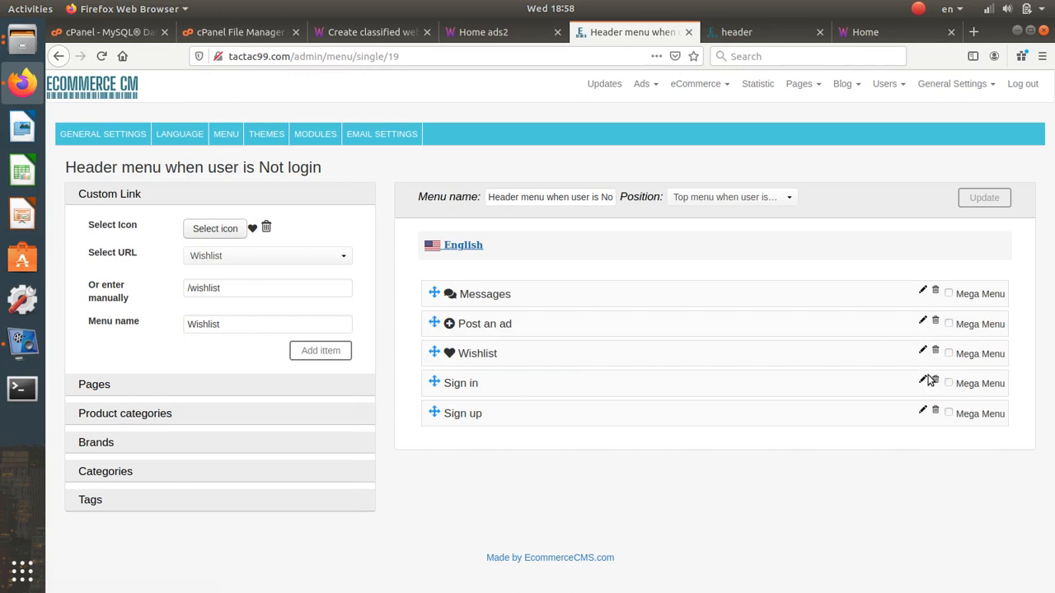
click(975, 197)
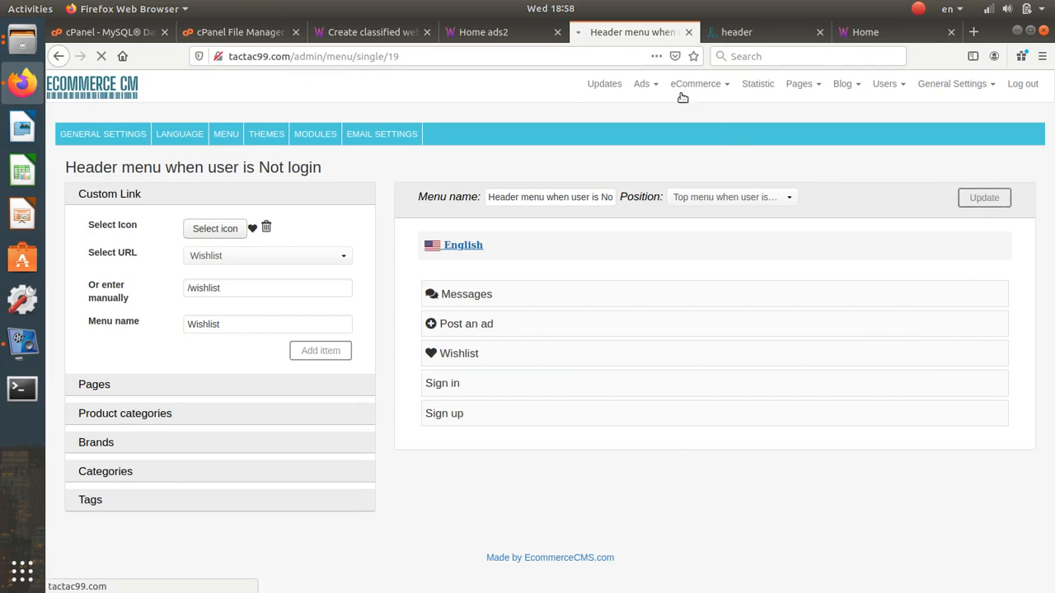
- Load the site homepage in a private window to check the logged-out header links
click(495, 33)
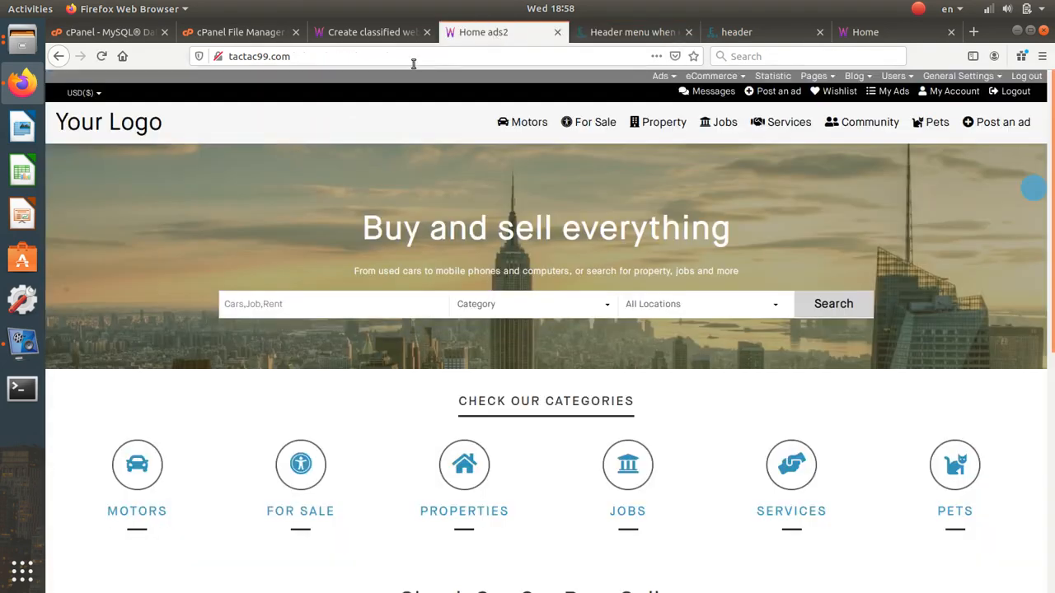
click(405, 56)
key(ctrl+c)
click(1043, 56)
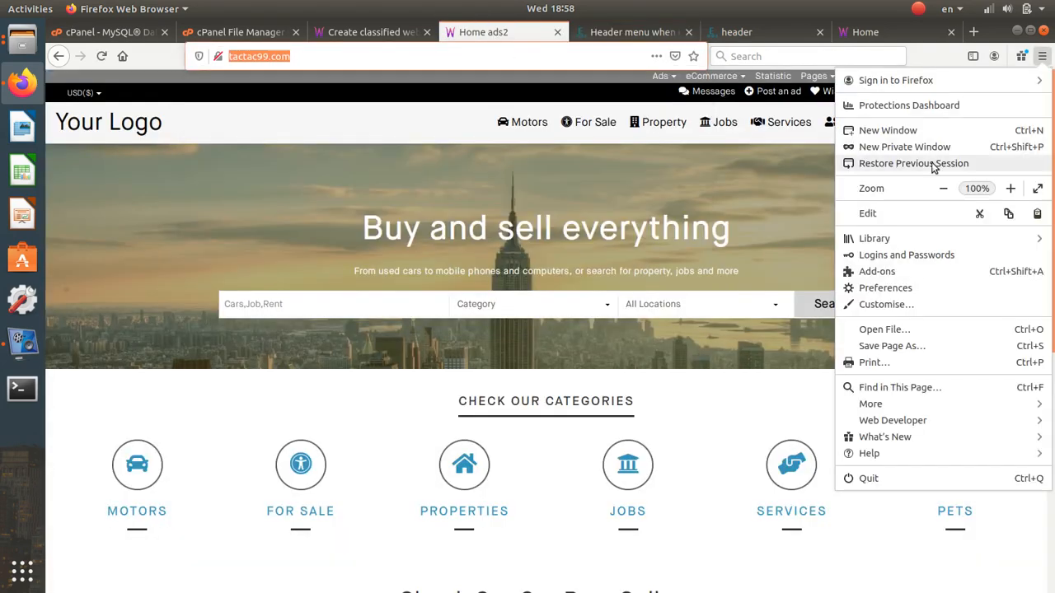
click(874, 147)
key(ctrl+v)
key(Return)
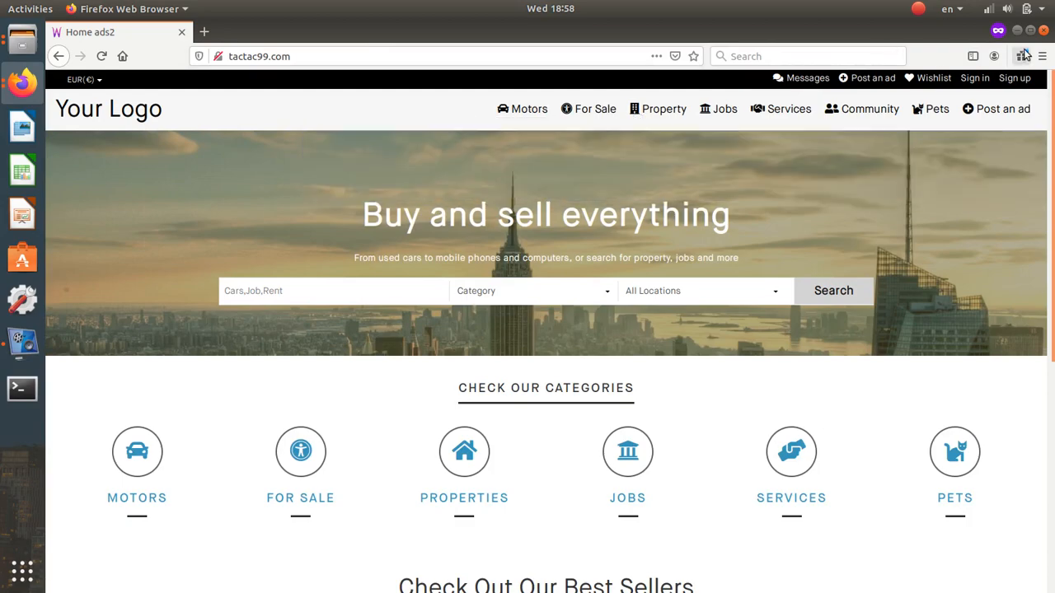
click(1044, 30)
- Review the live homepage banner text, then open the admin's Pages list
click(376, 36)
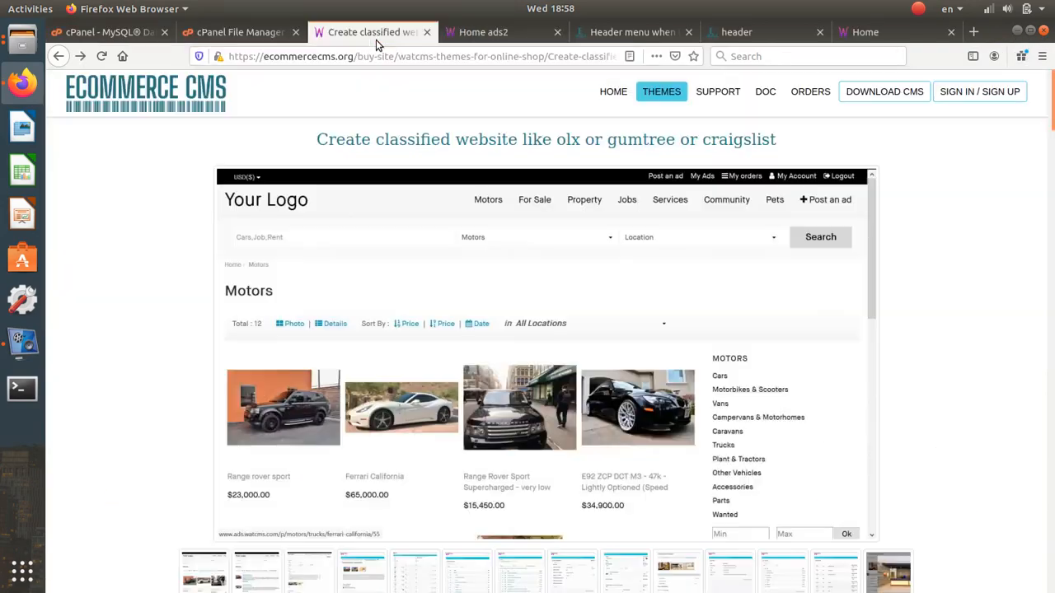
click(619, 33)
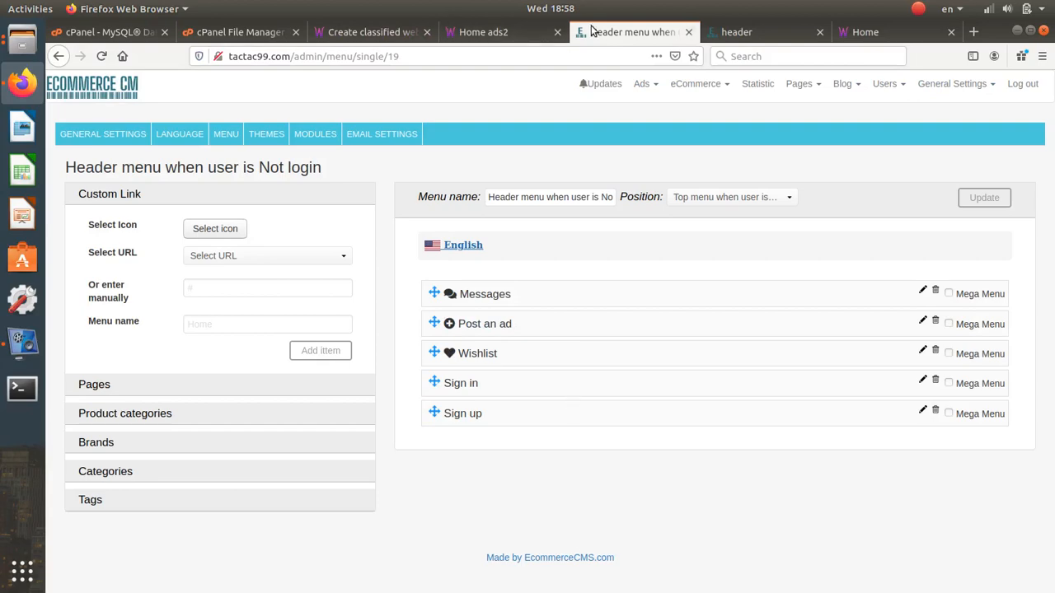
click(527, 33)
scroll(607, 322, down, 5)
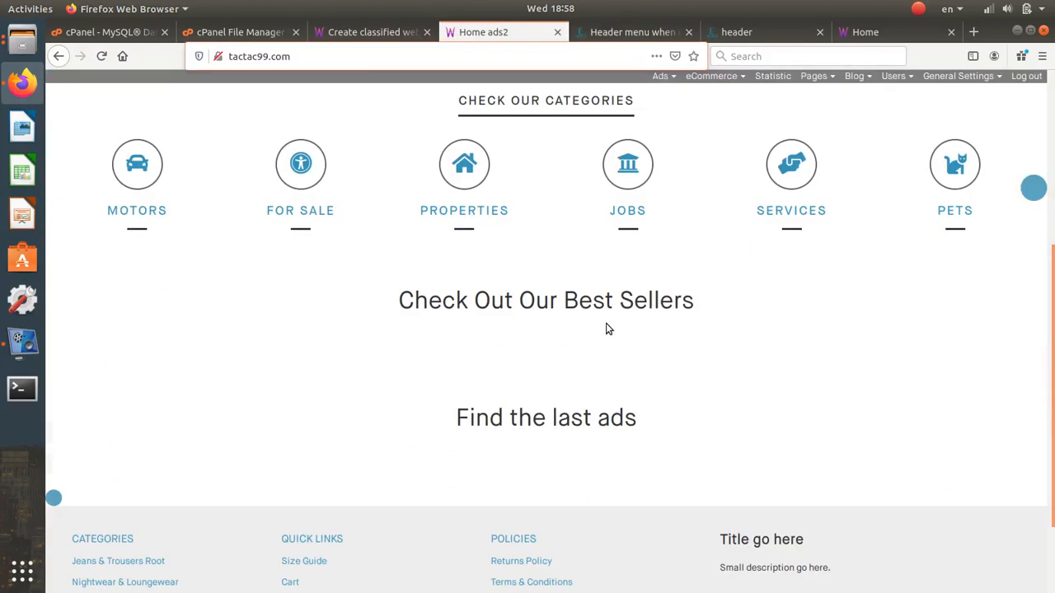
scroll(606, 322, up, 5)
scroll(606, 323, up, 1)
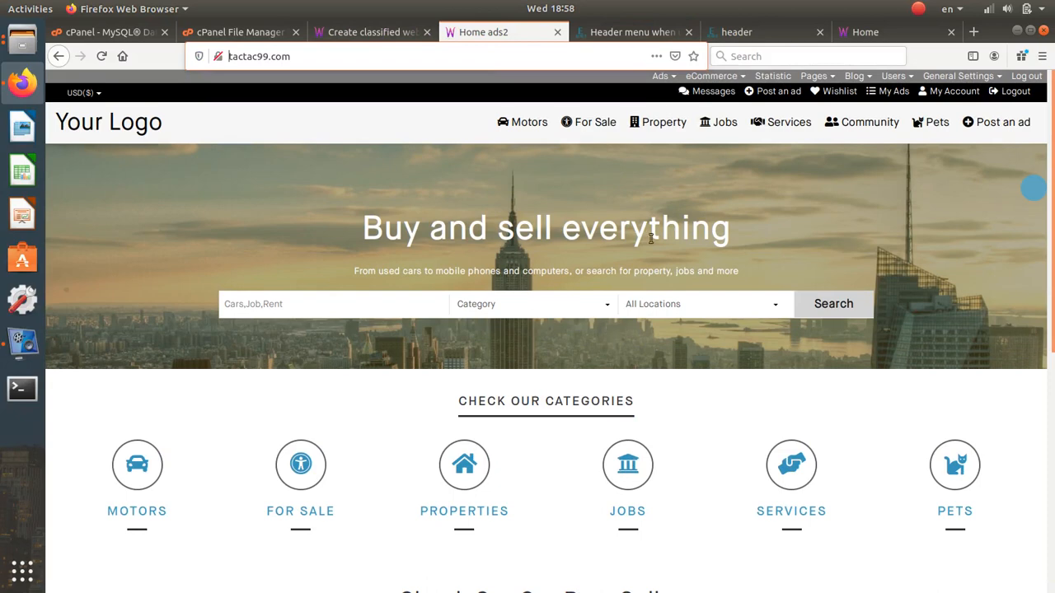
drag(422, 216, 867, 343)
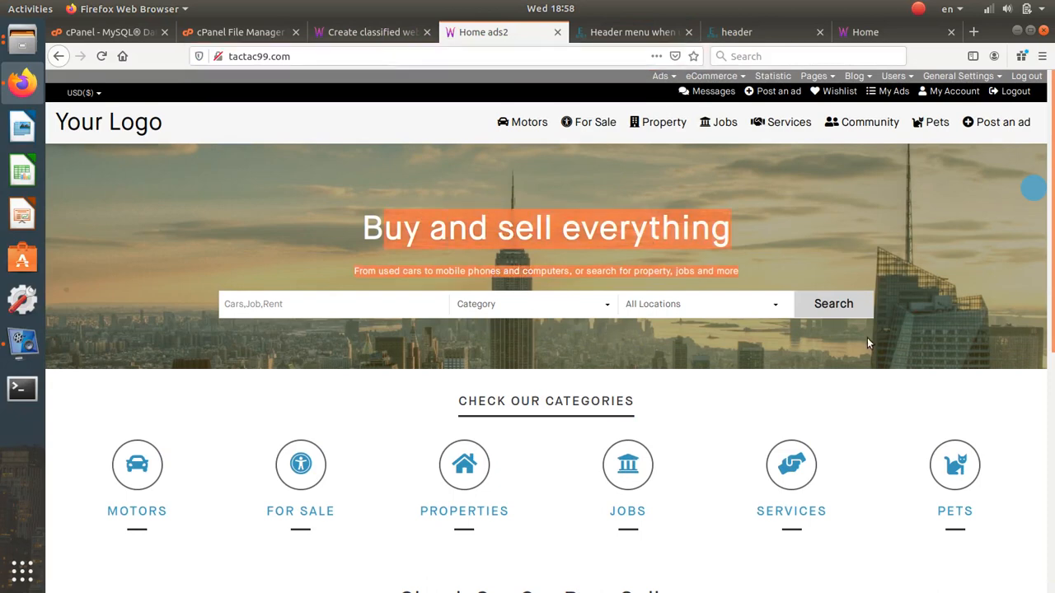
click(624, 31)
click(805, 82)
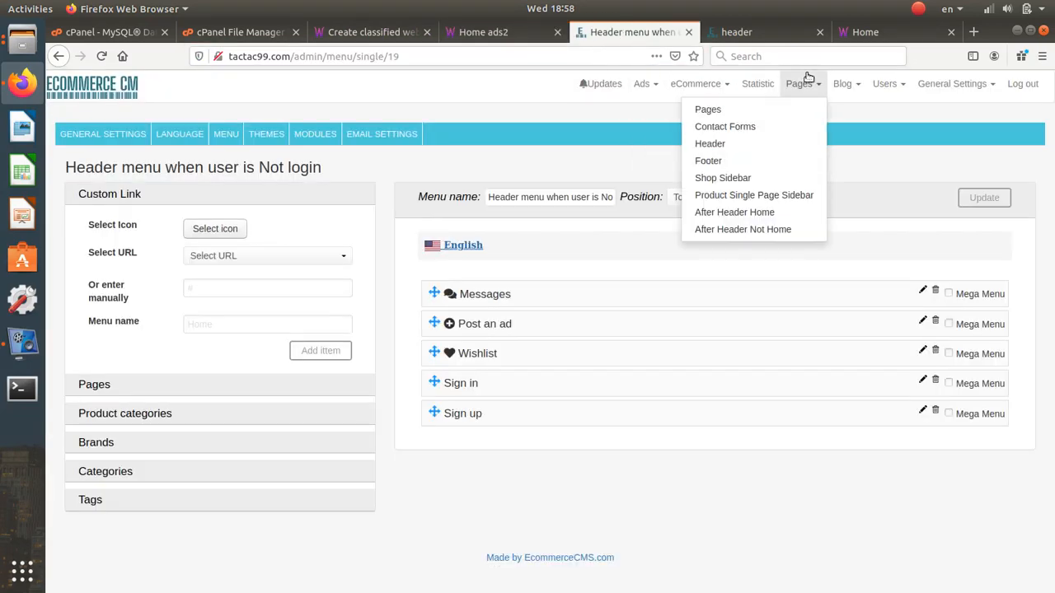
click(782, 111)
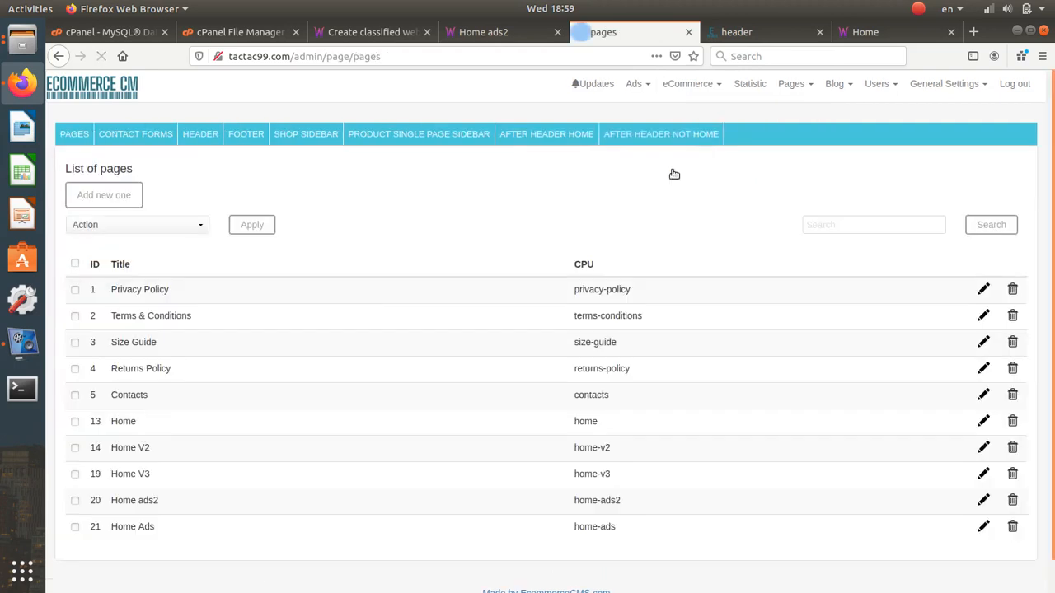
scroll(517, 365, down, 1)
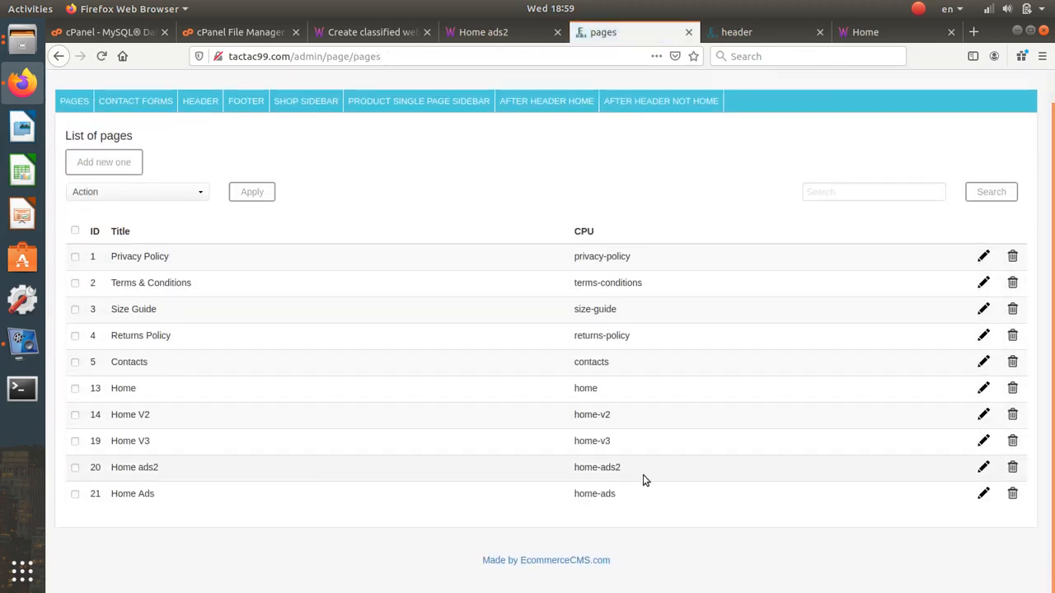
- Open the Home ads2 page and inspect the banner text, closing it unchanged
click(982, 468)
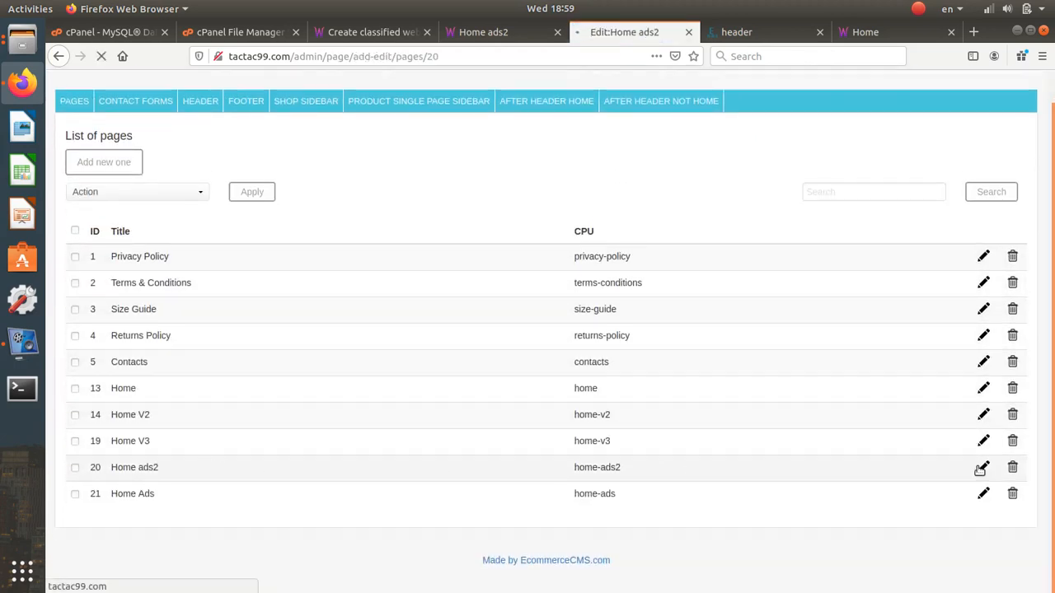
scroll(519, 356, down, 5)
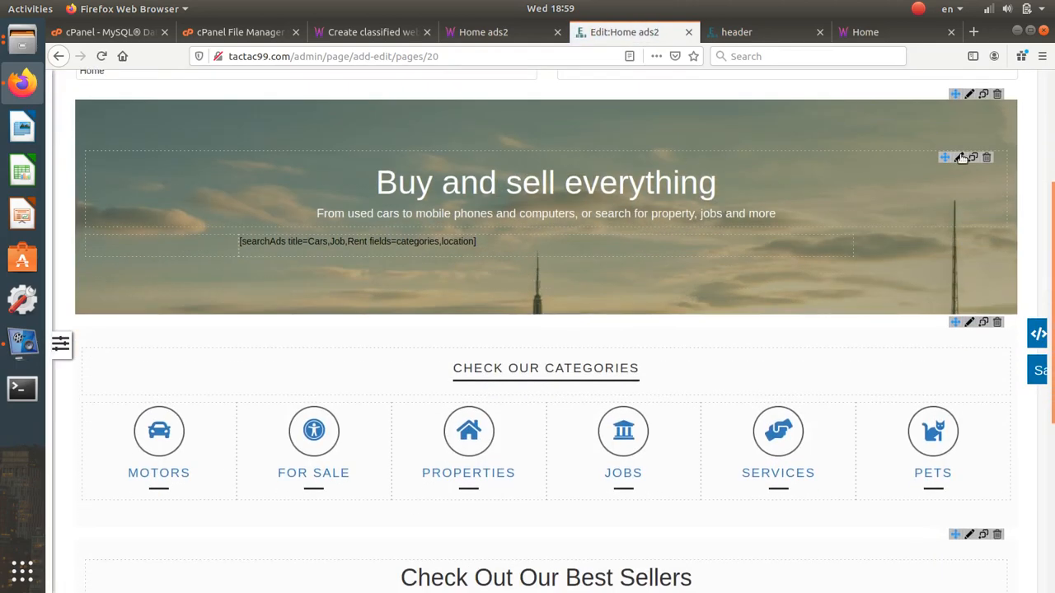
click(961, 158)
drag(611, 244, 253, 243)
click(746, 550)
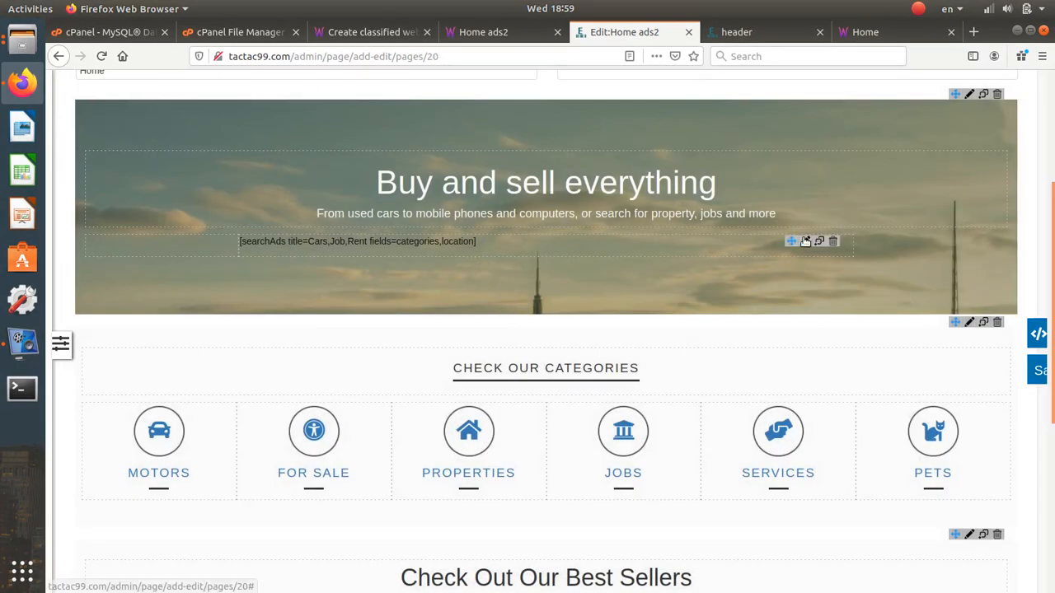
- Change the searchAds titles to Cars,Jobs,Rent, delete fields=categories,location, and save
click(806, 242)
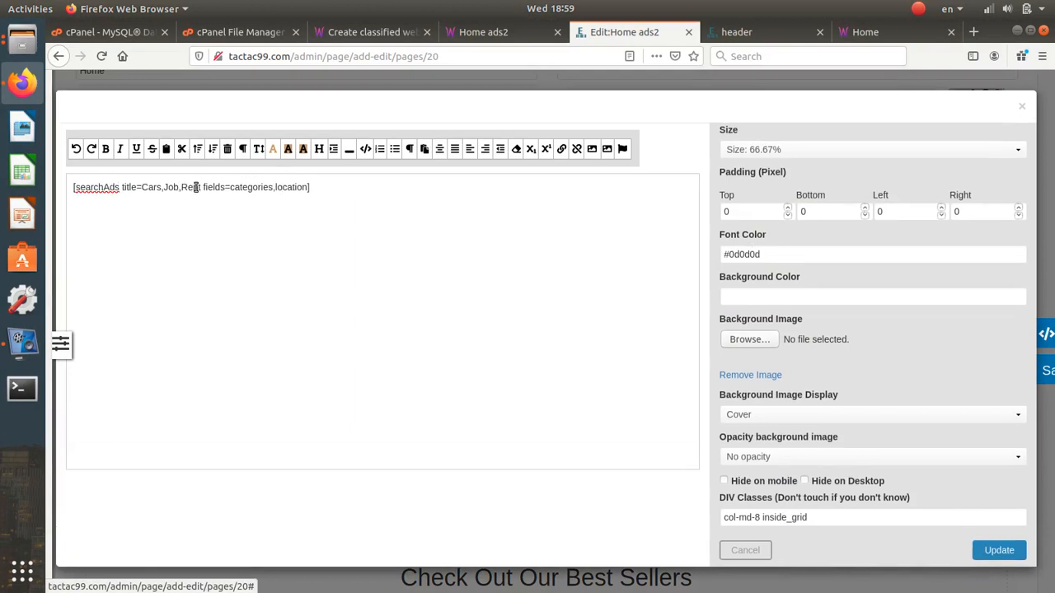
drag(201, 187, 142, 187)
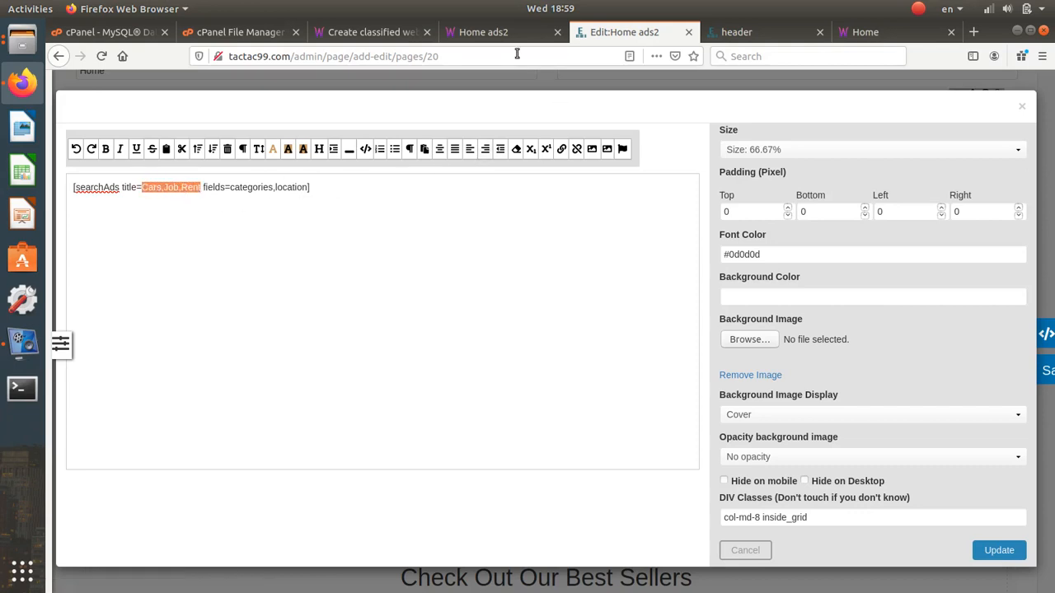
click(178, 189)
text(s)
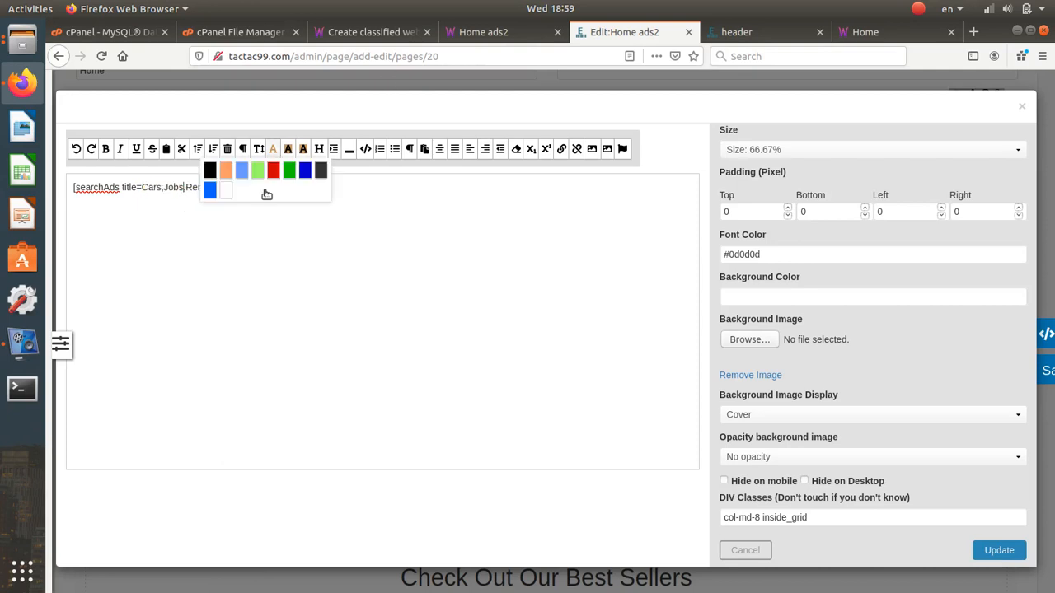
drag(209, 187, 307, 188)
key(ctrl+c)
key(BackSpace)
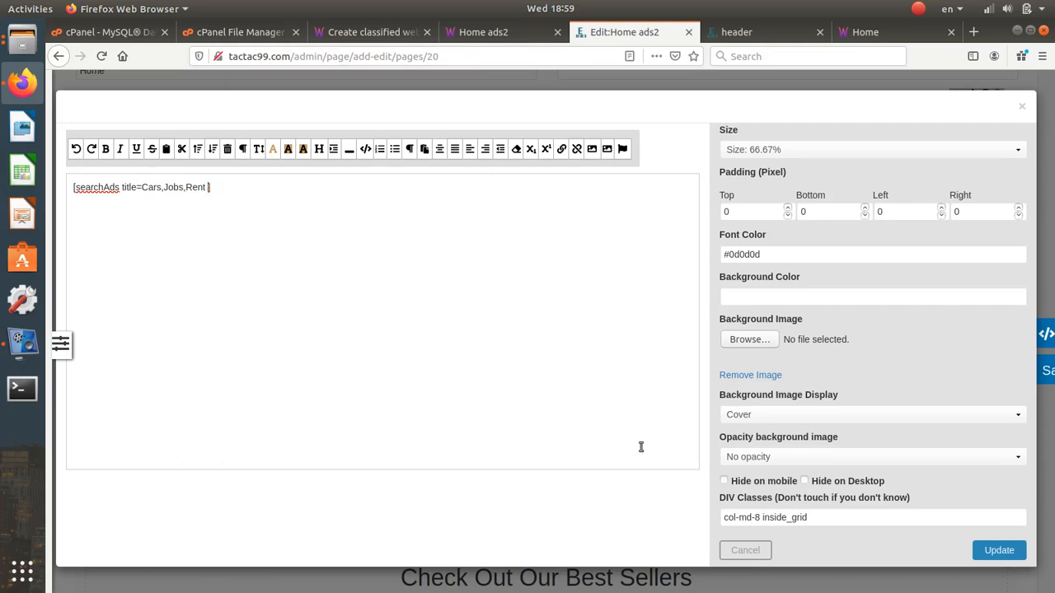
click(998, 551)
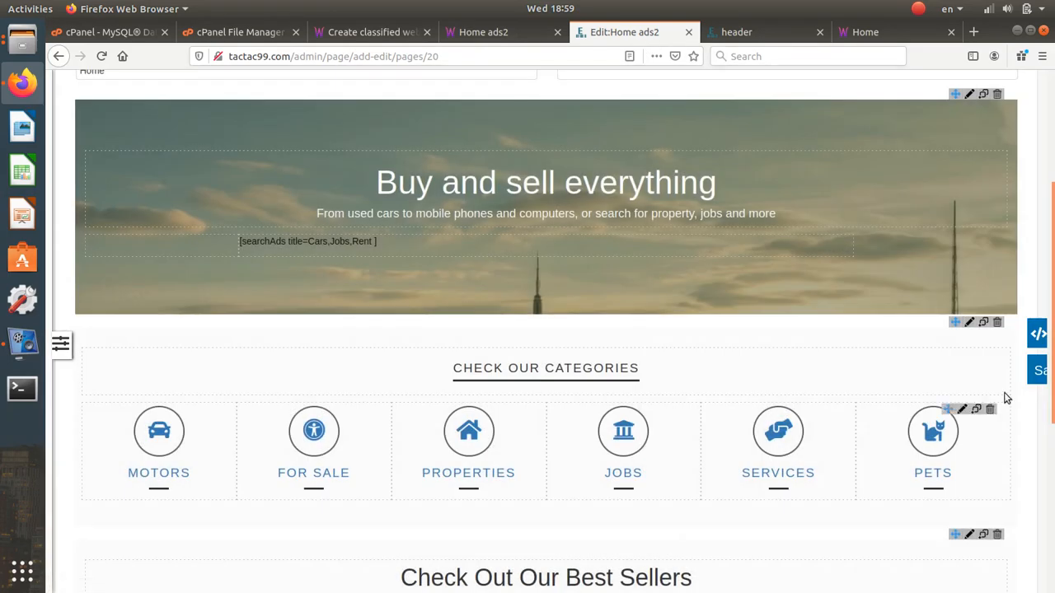
click(520, 33)
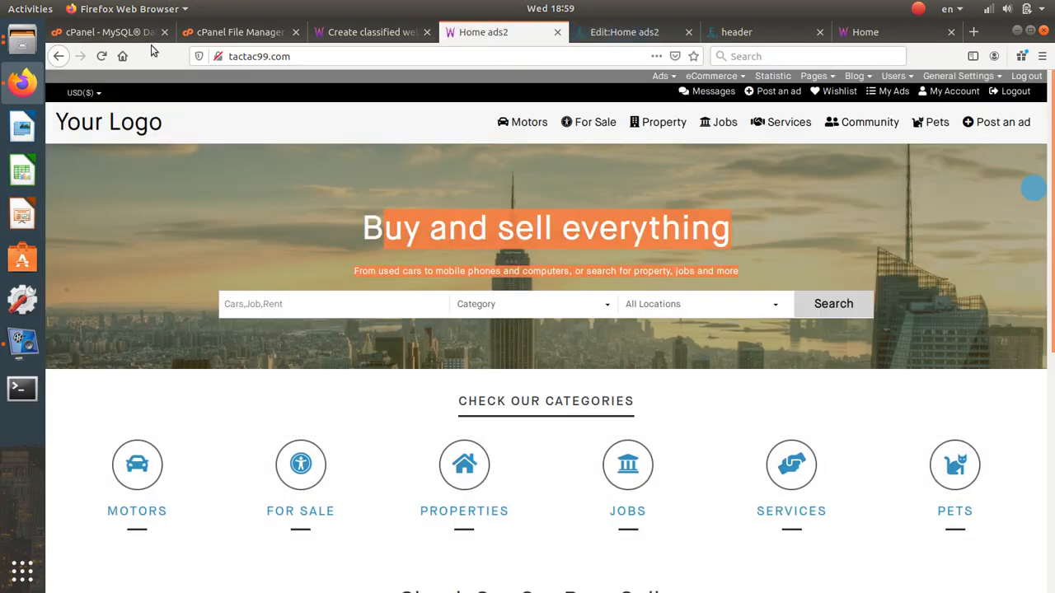
click(102, 56)
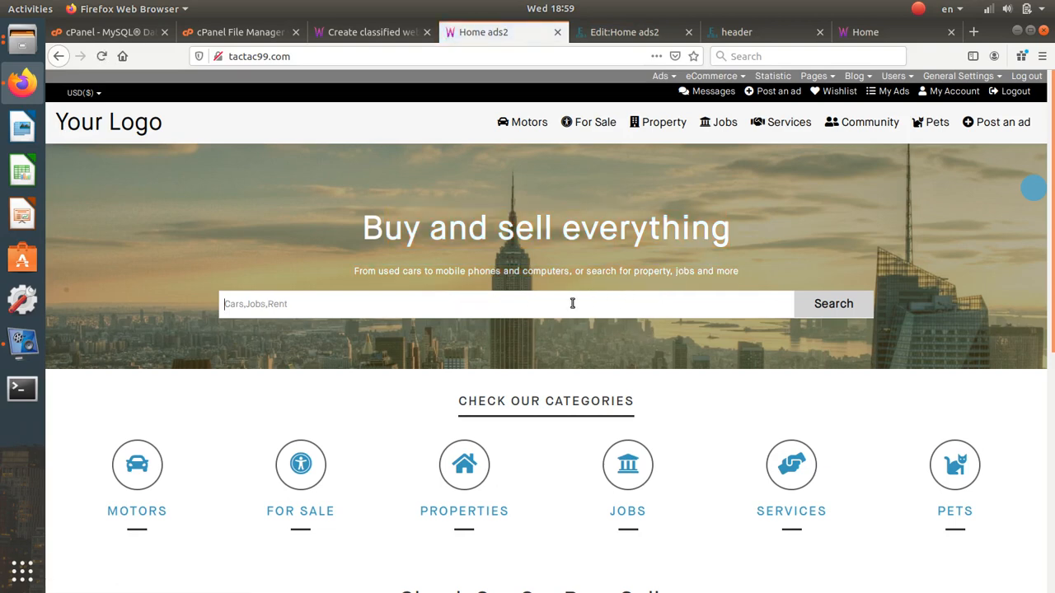
click(604, 33)
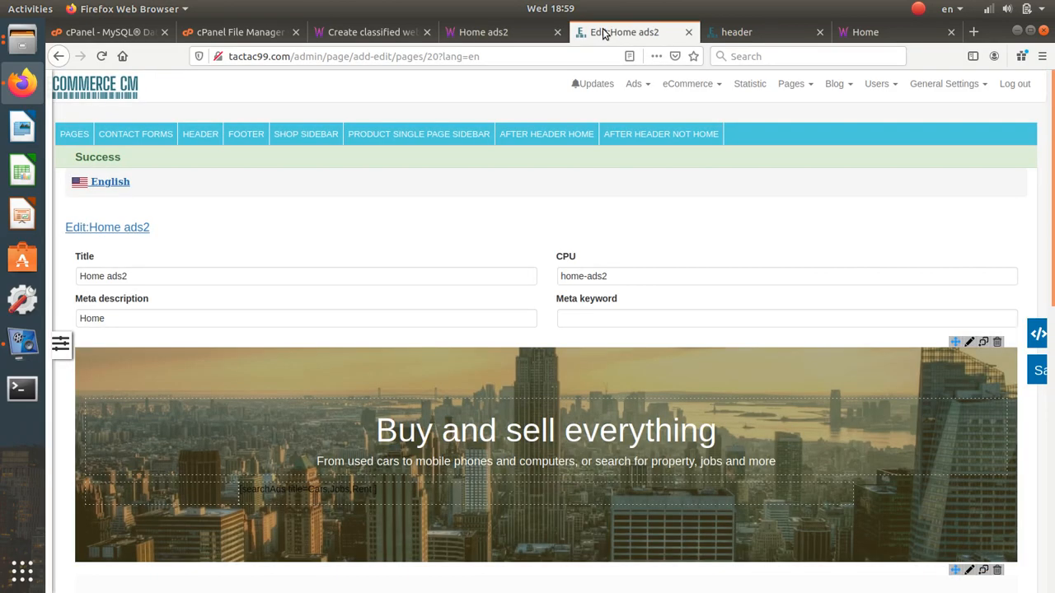
- Append fields=categories,location after the Cars,Jobs,Rent titles in the search shortcode and save it
scroll(513, 344, down, 4)
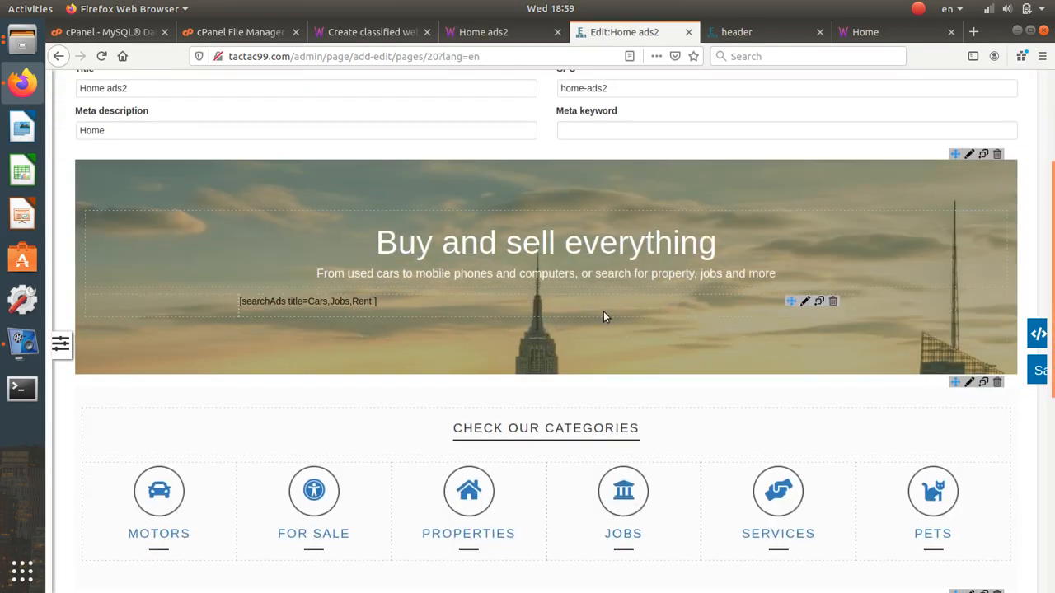
click(806, 301)
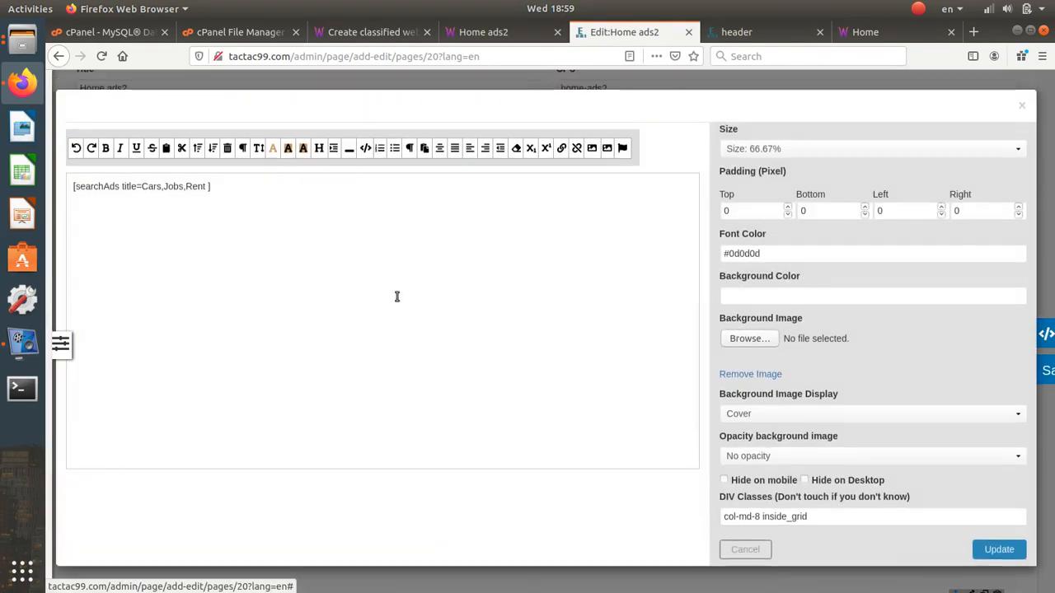
click(208, 188)
key(ctrl+v)
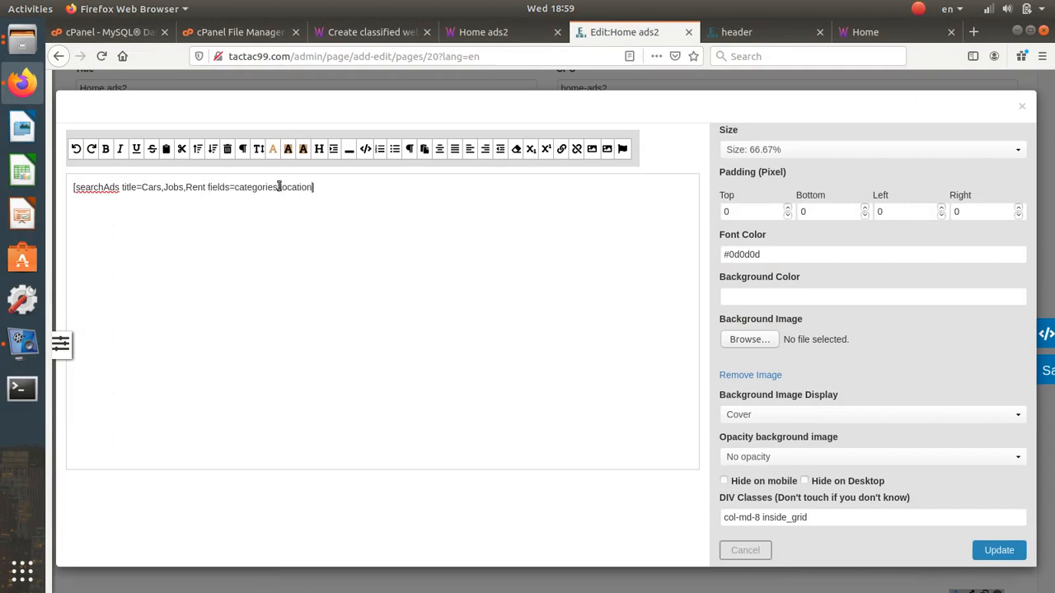
drag(278, 187, 312, 188)
click(280, 190)
drag(280, 189, 233, 188)
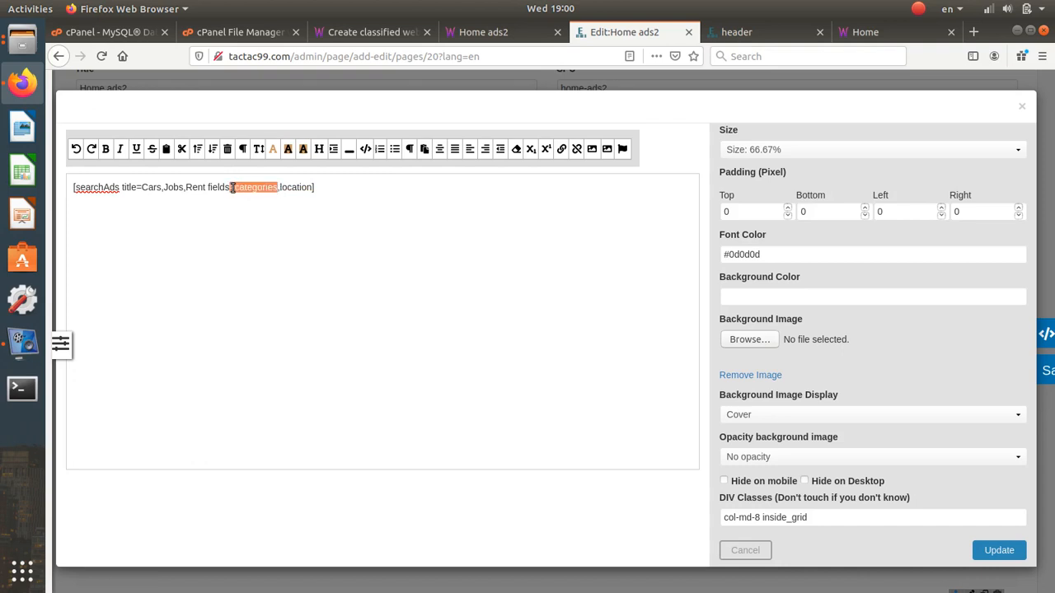
key(BackSpace)
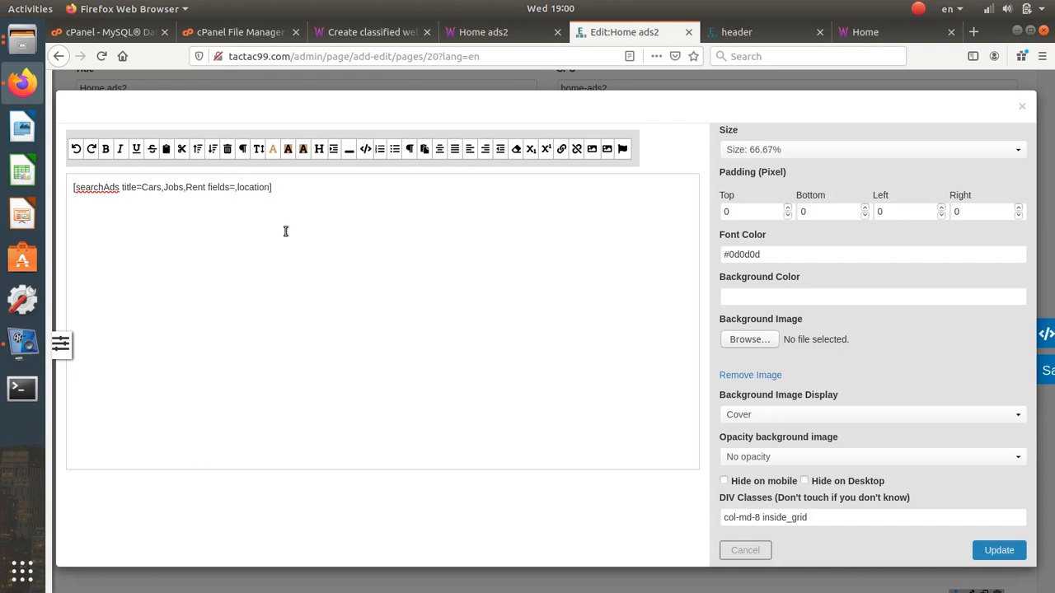
key(BackSpace)
key(ctrl+z)
key(ctrl+z)
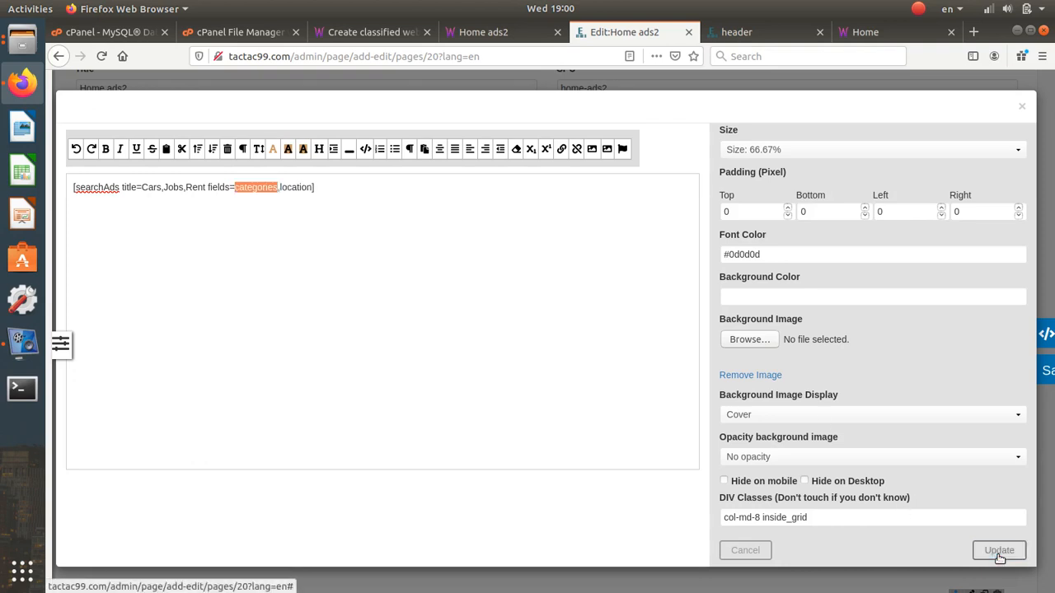
click(999, 551)
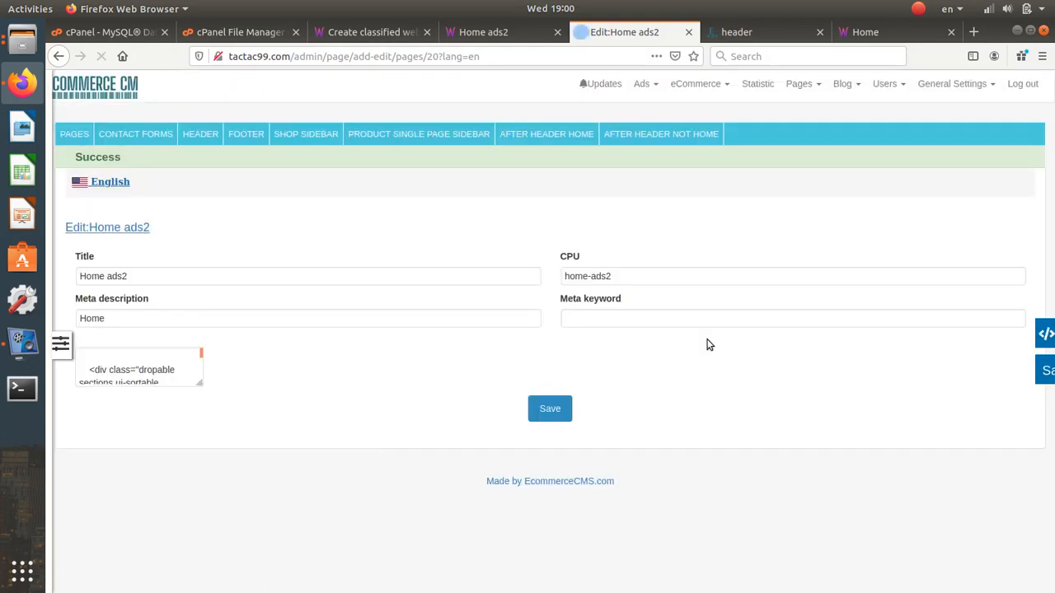
scroll(705, 333, down, 3)
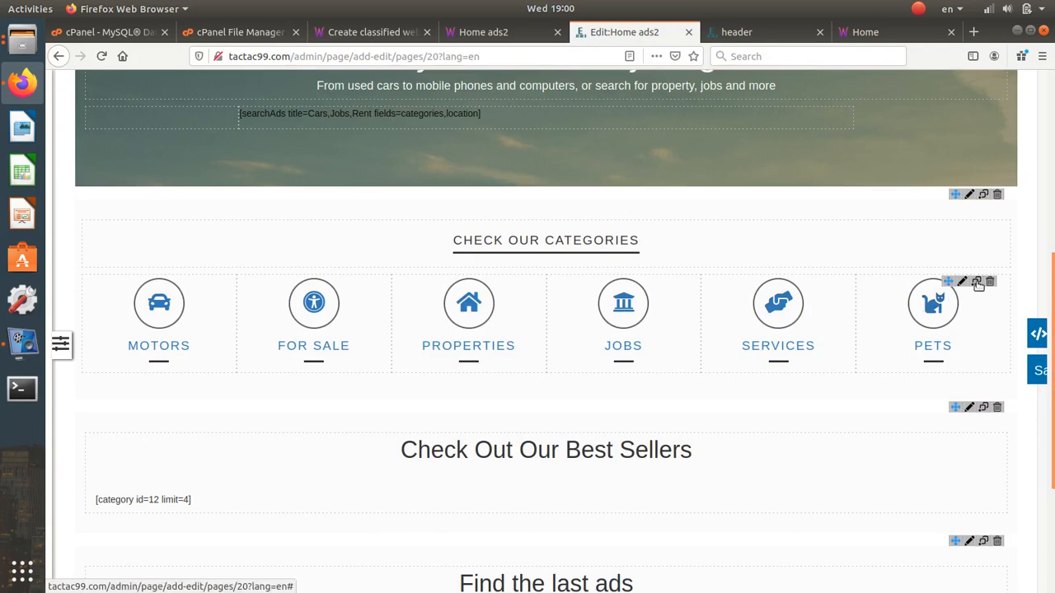
- Duplicate the PETS category tile and open the copy's settings
click(978, 282)
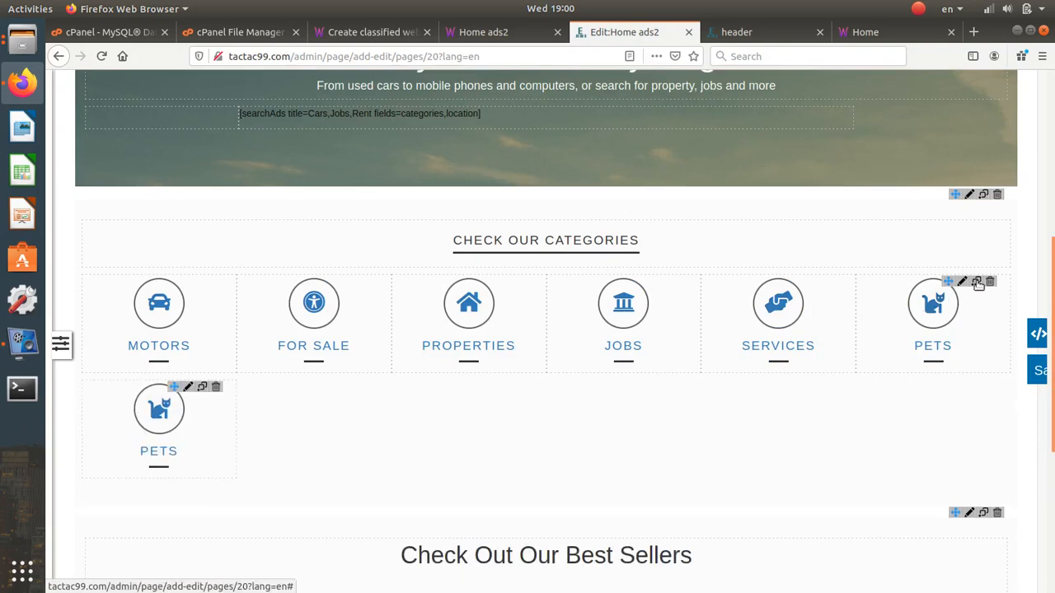
click(189, 387)
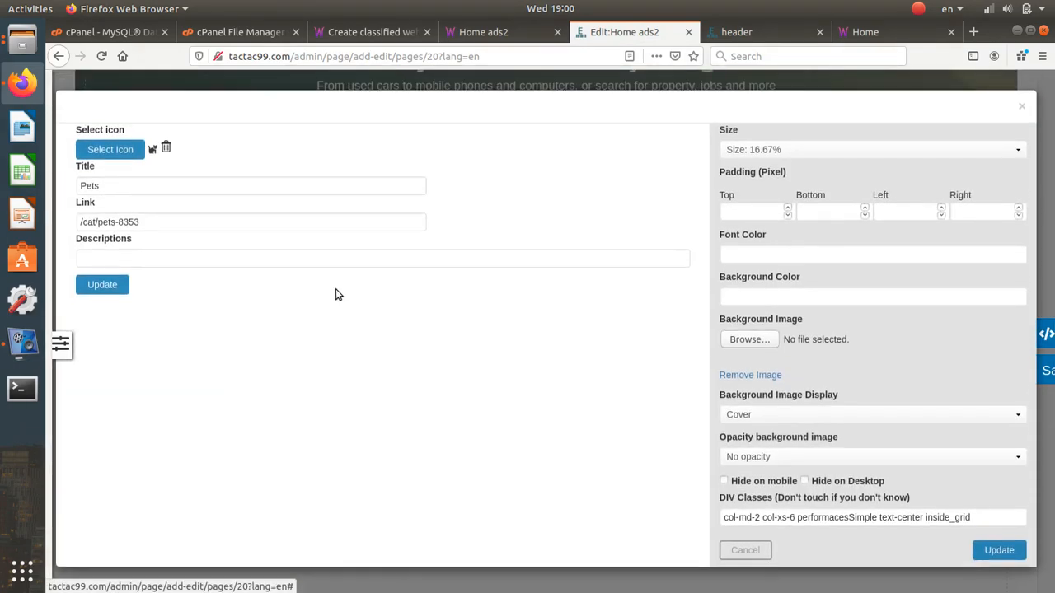
click(115, 157)
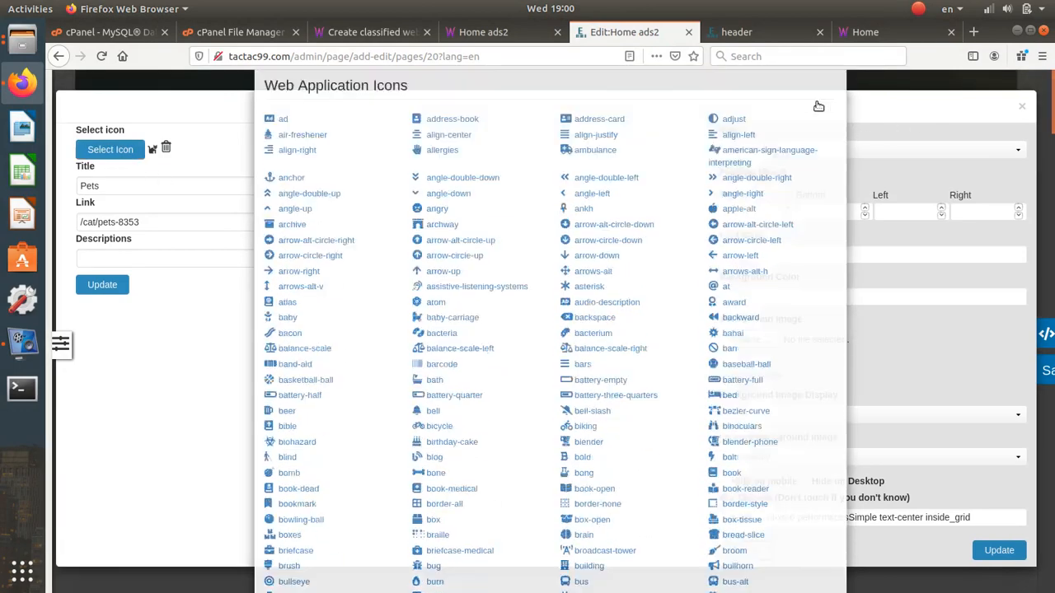
click(127, 206)
click(118, 188)
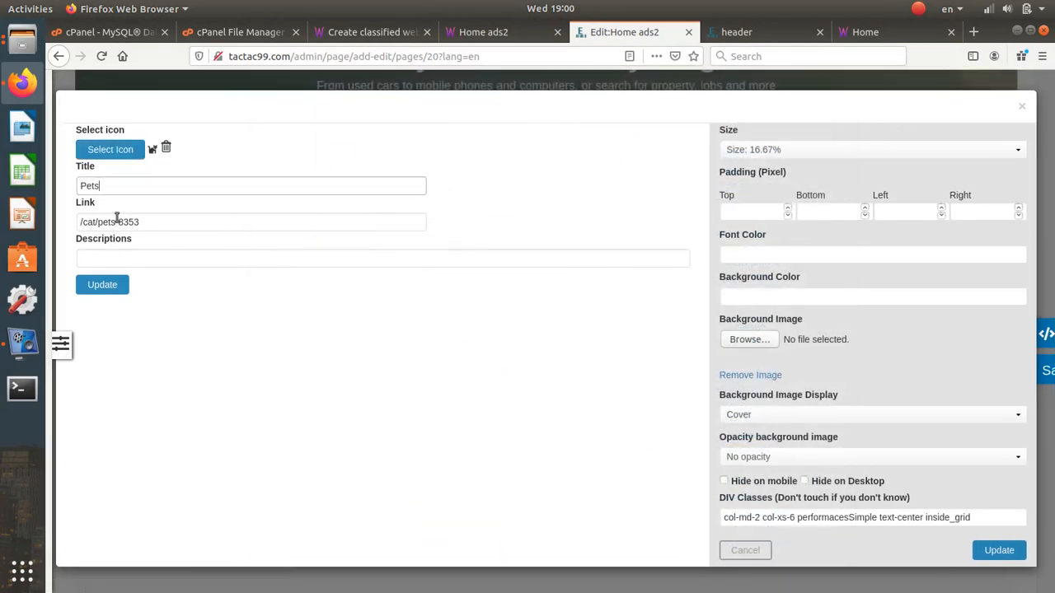
click(118, 221)
click(775, 33)
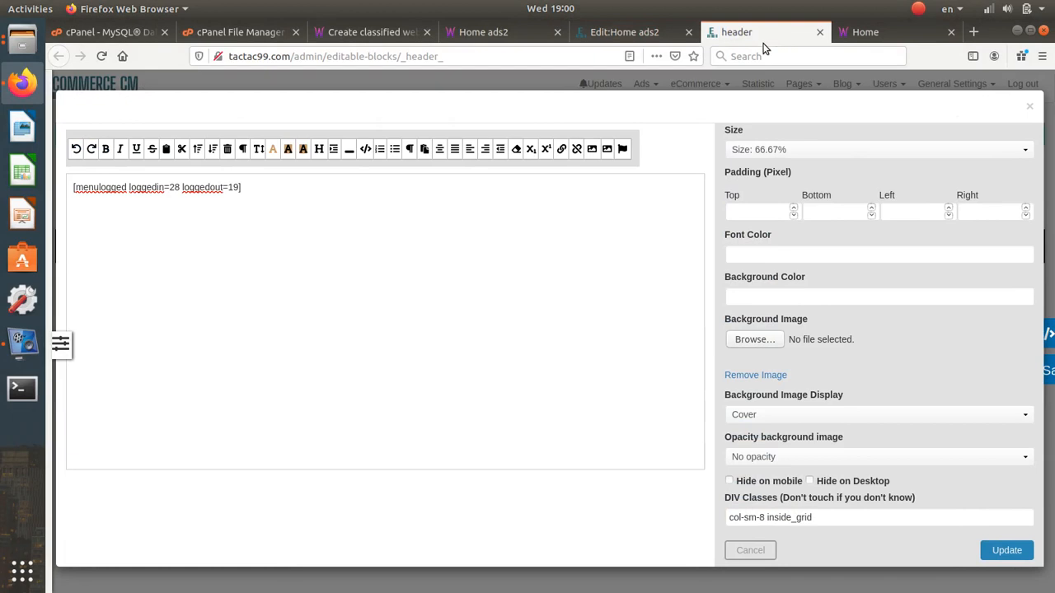
click(1030, 107)
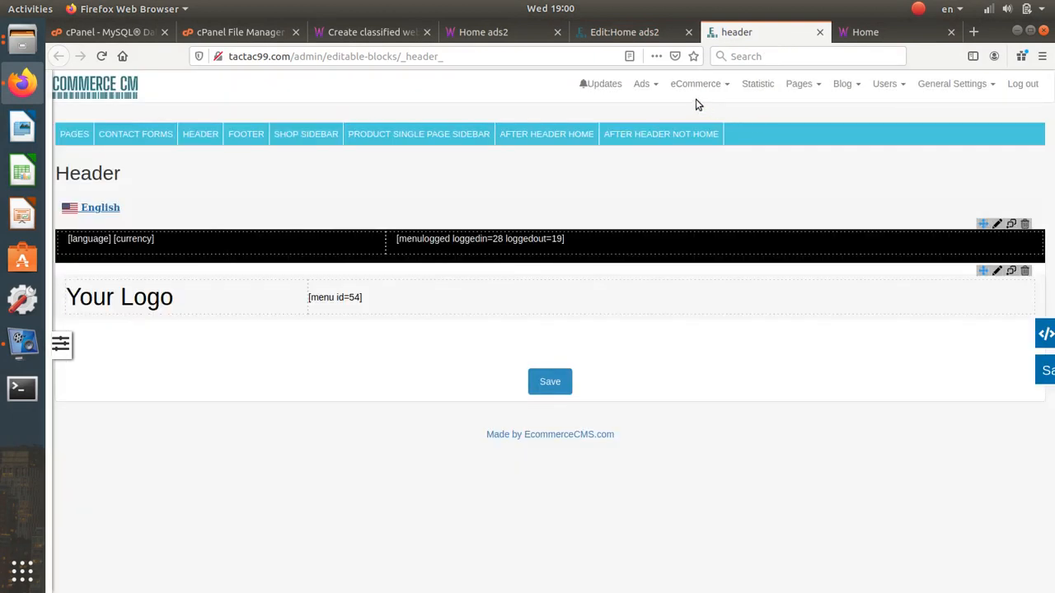
- Copy the For Sale category's link address from the Ads categories list
mouse_move(651, 109)
click(634, 132)
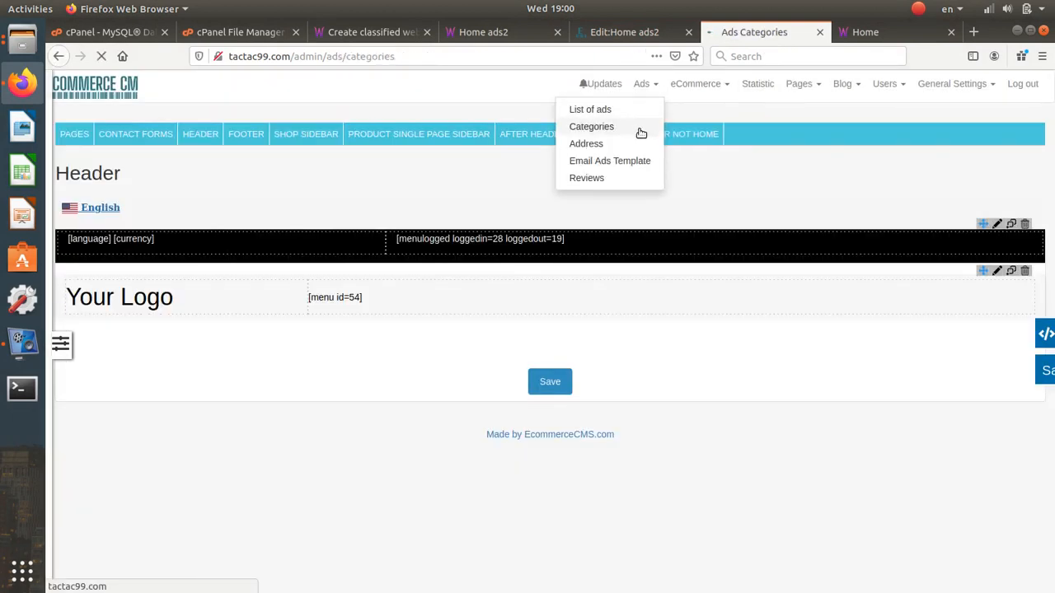
scroll(236, 384, down, 6)
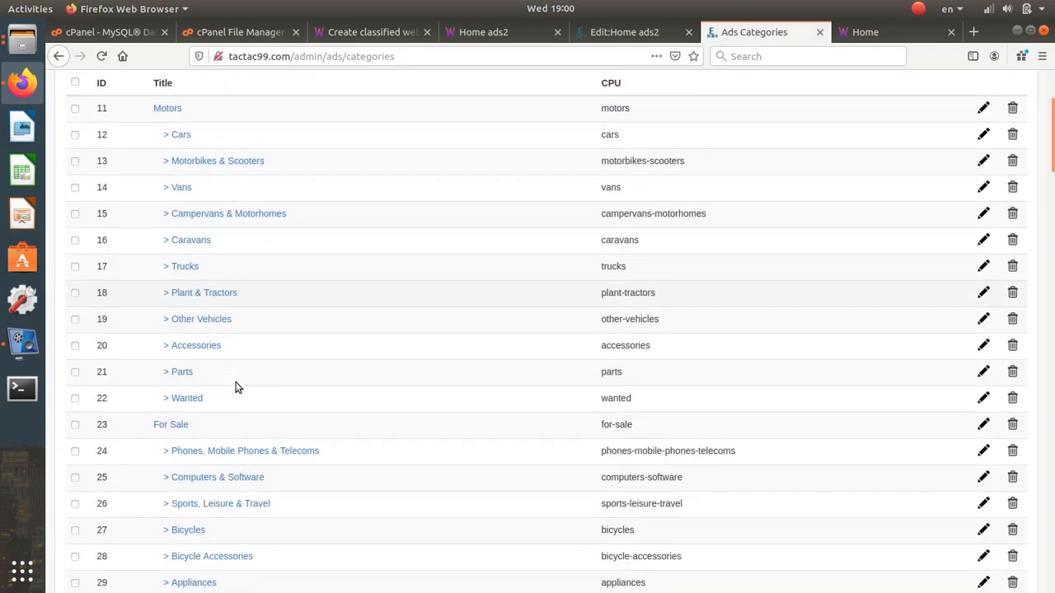
right_click(183, 312)
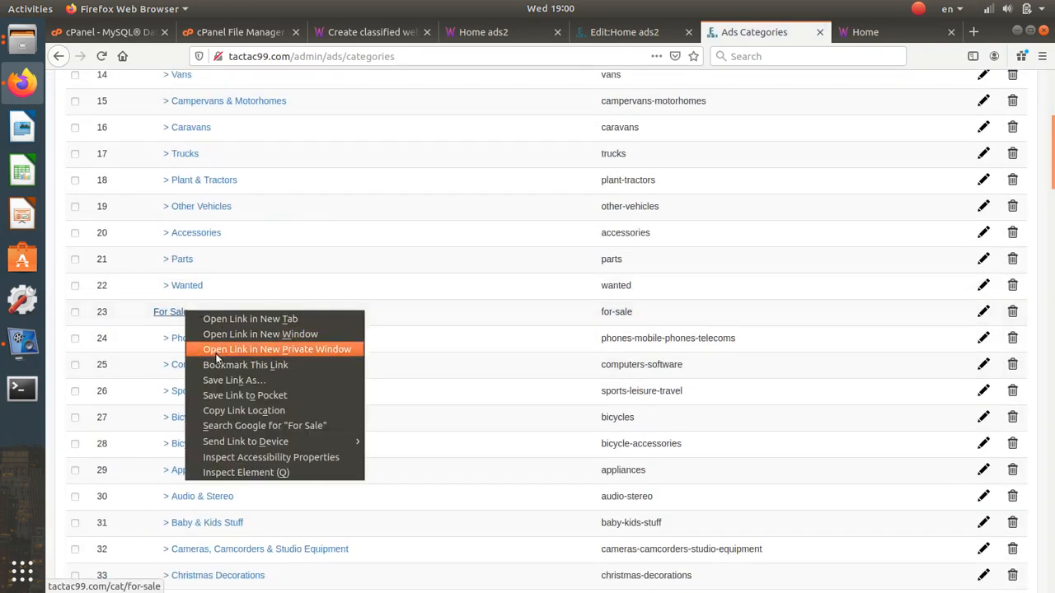
click(237, 409)
- Set the duplicate PETS tile's link to /cat/for-sale and save it
click(625, 33)
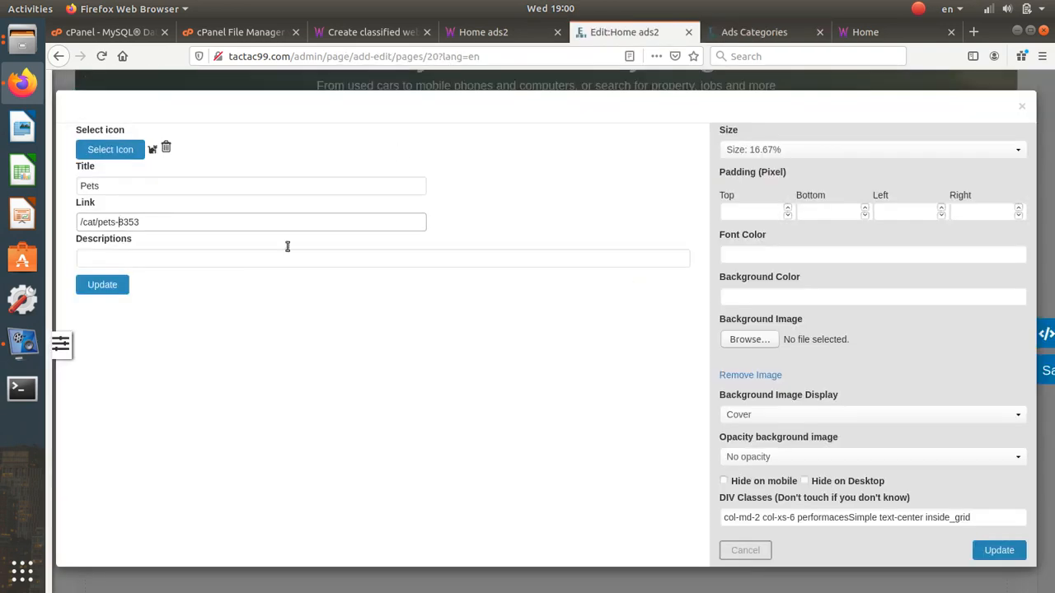
triple_click(170, 223)
text(http://tactac99.com/cat/for-sale)
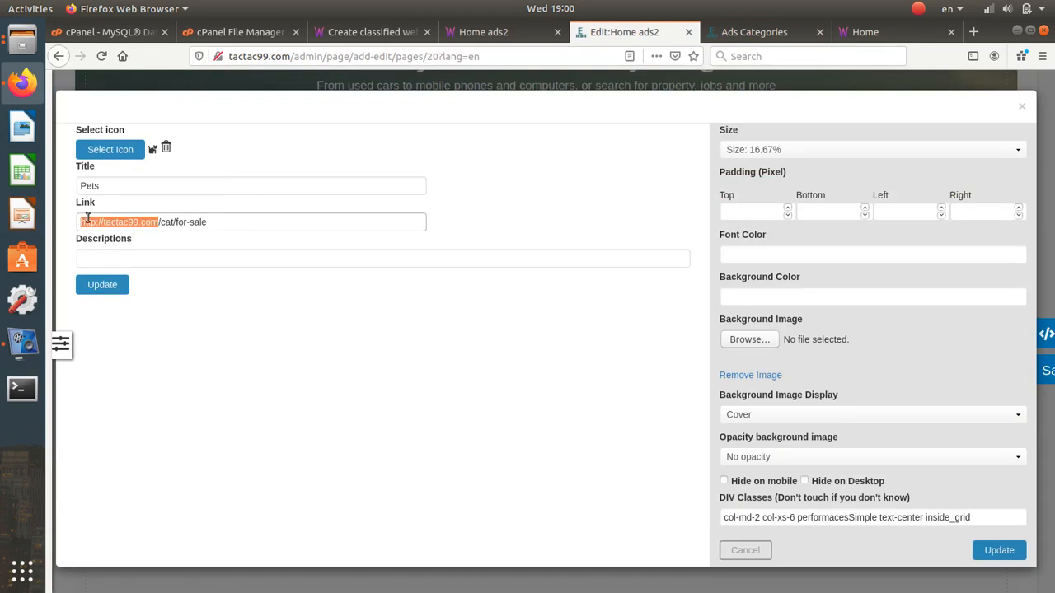
key(BackSpace)
click(136, 222)
drag(137, 222, 85, 221)
click(85, 220)
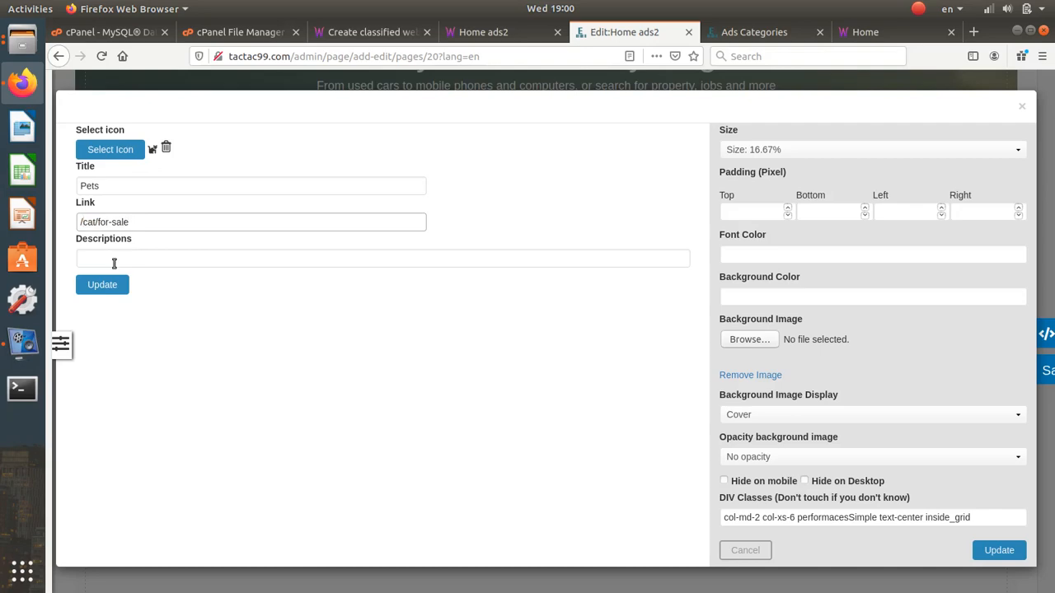
click(113, 280)
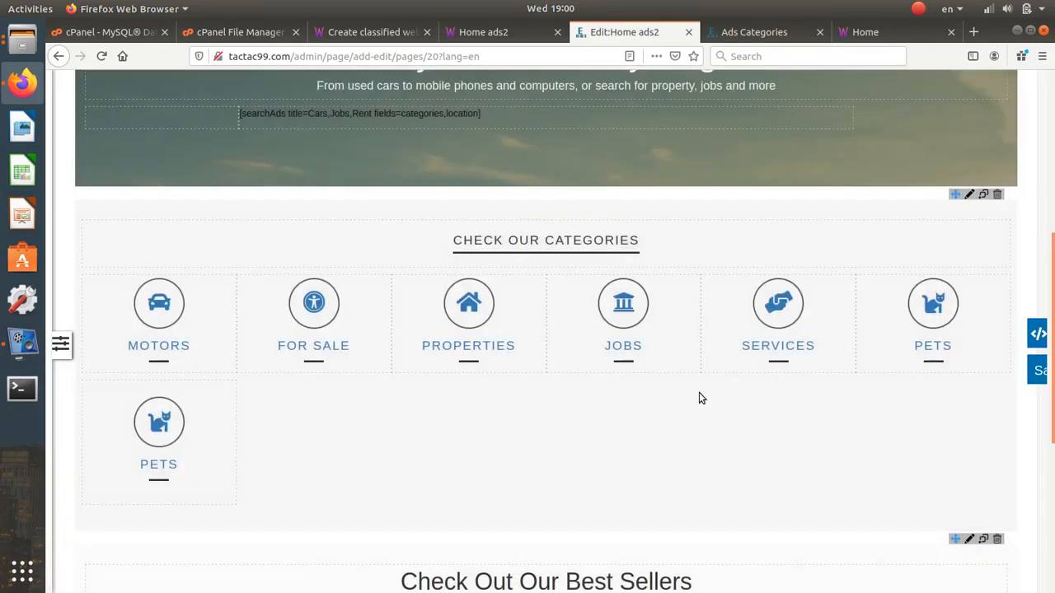
- Give the second Pets tile the archway icon
mouse_move(188, 416)
click(188, 387)
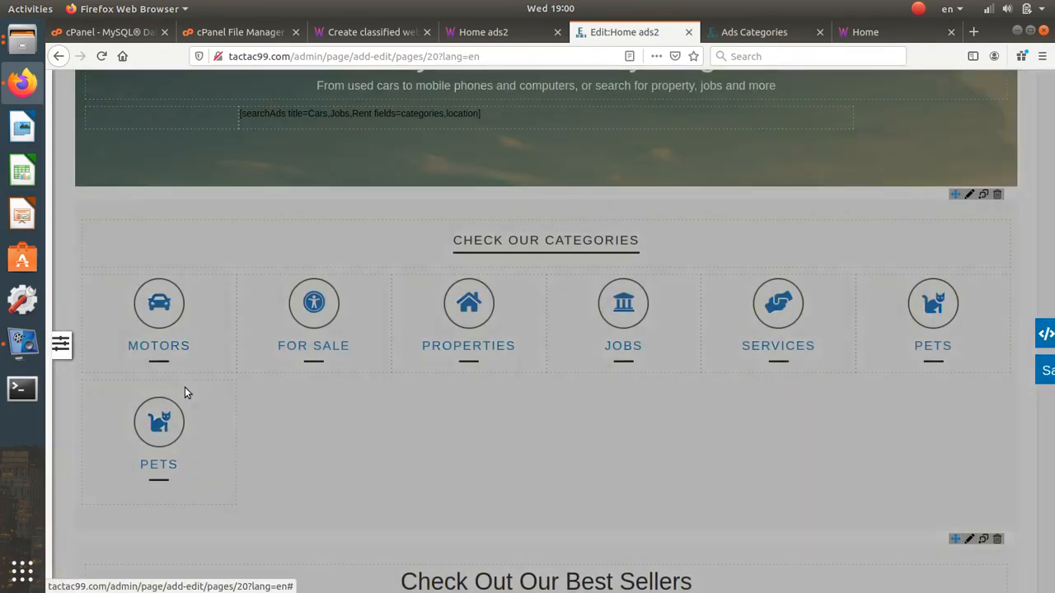
click(134, 149)
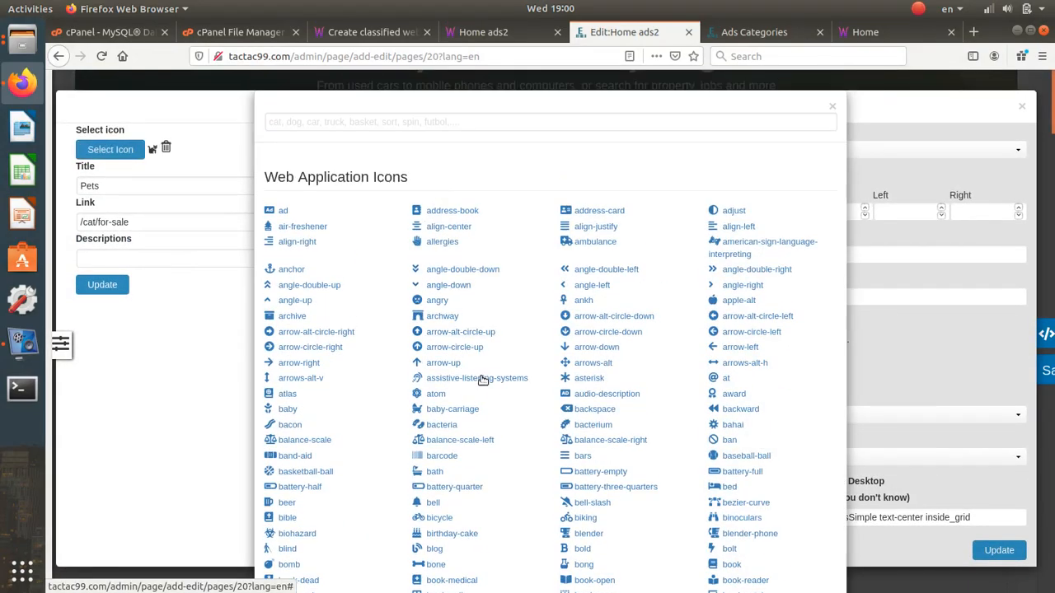
click(445, 313)
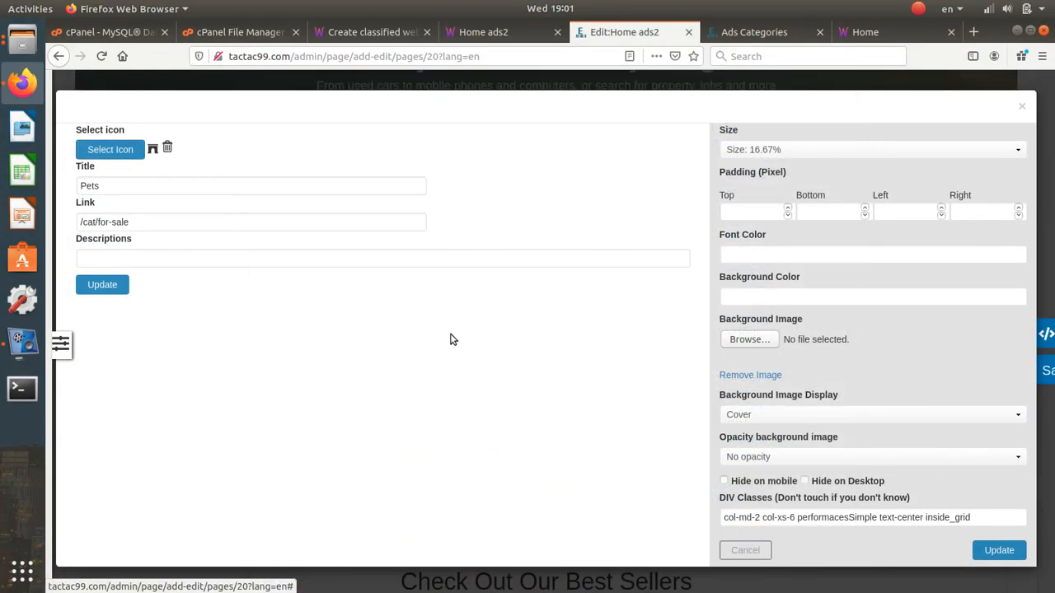
click(119, 285)
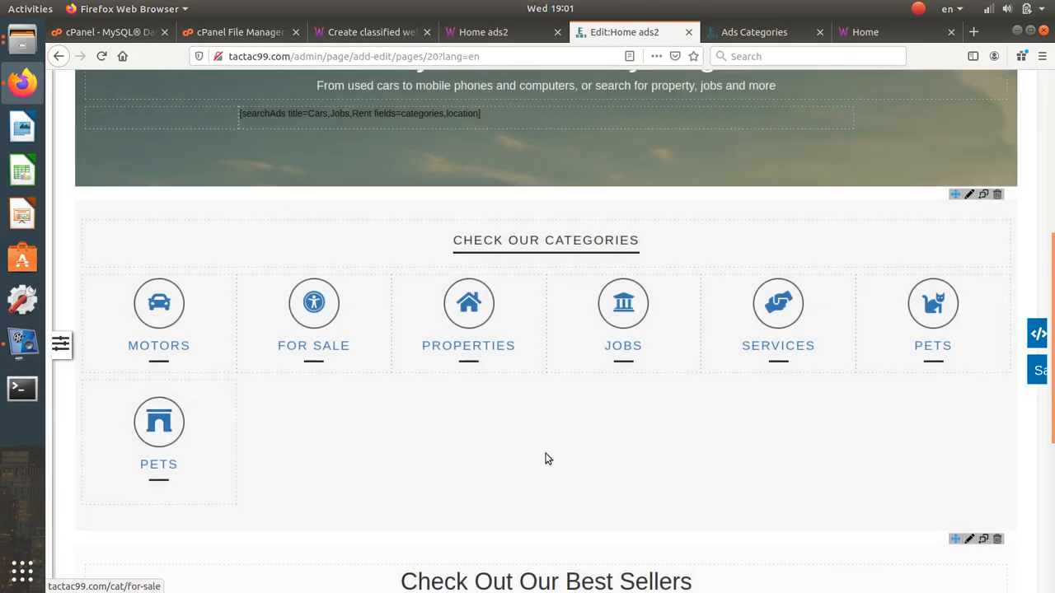
- Delete the duplicate Pets tile and confirm its removal
mouse_move(221, 406)
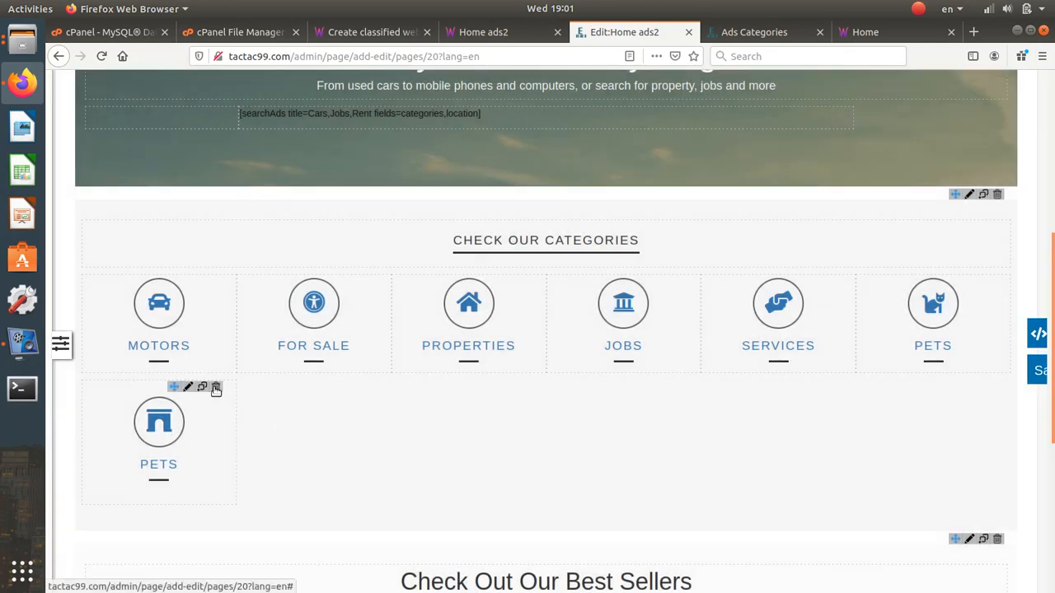
click(216, 388)
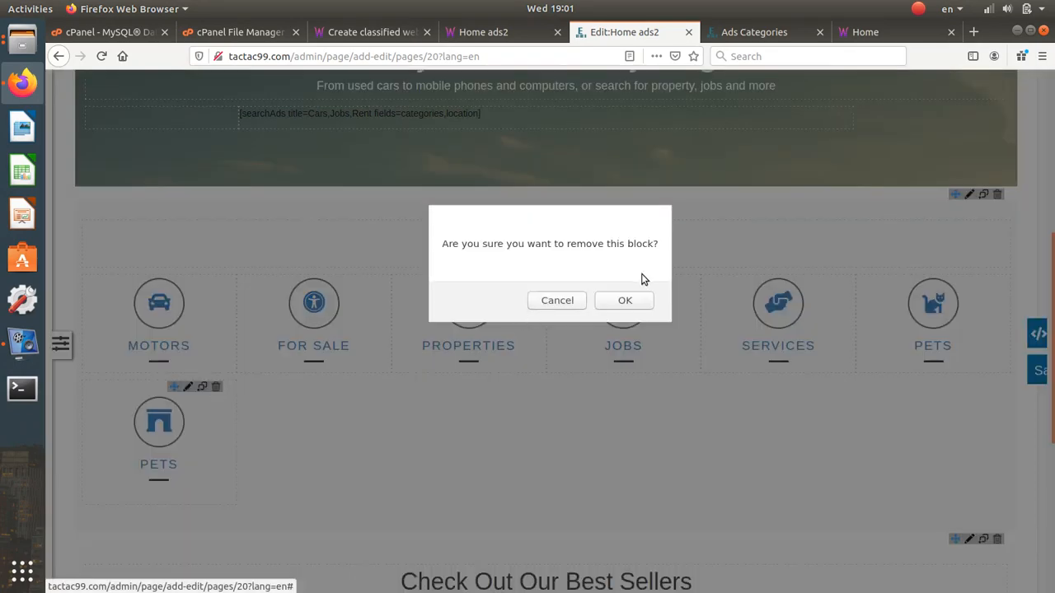
click(633, 300)
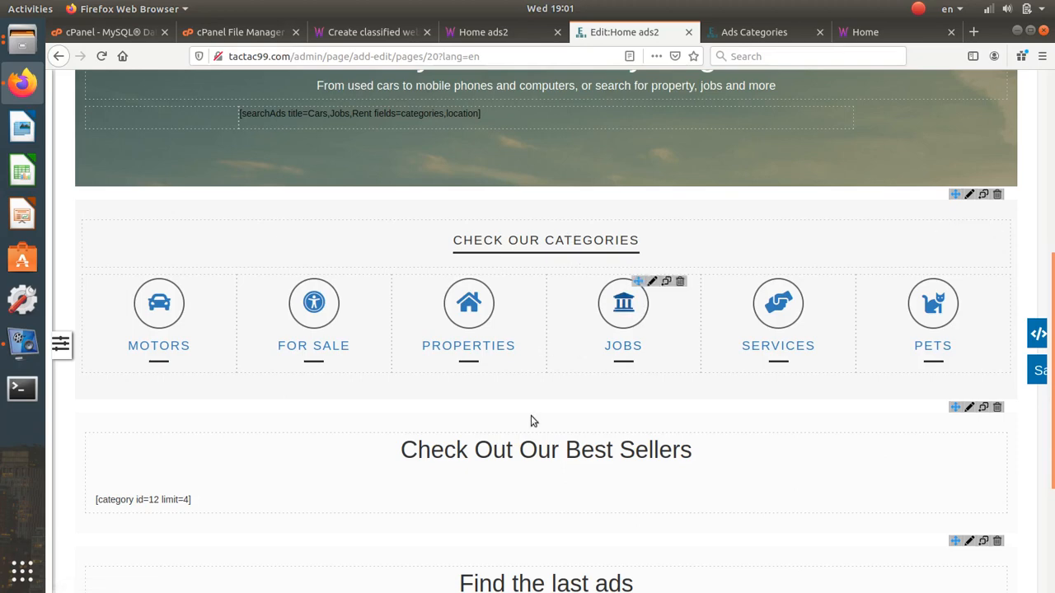
scroll(544, 426, down, 3)
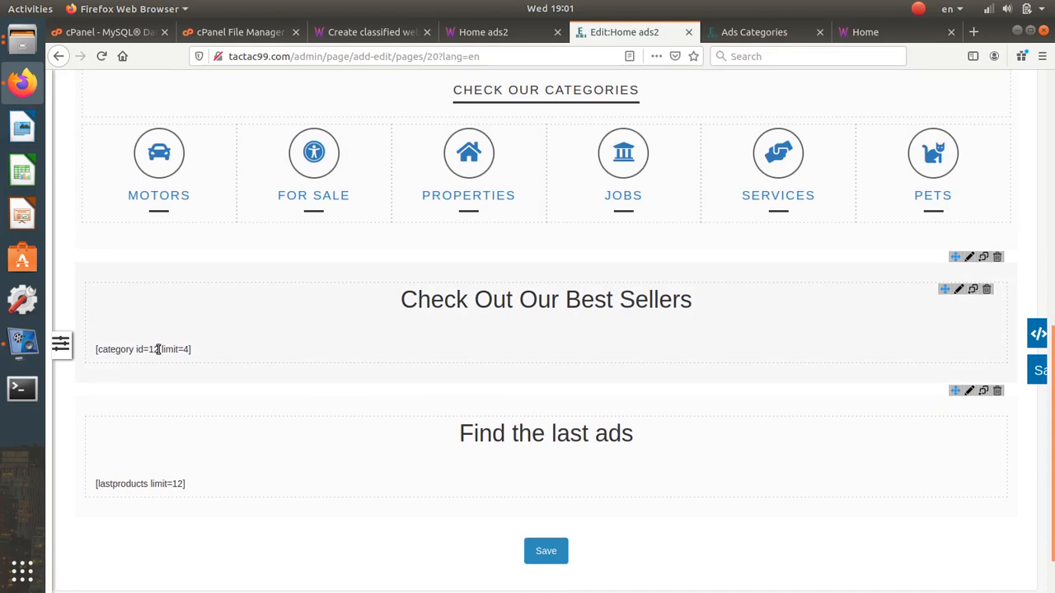
click(957, 290)
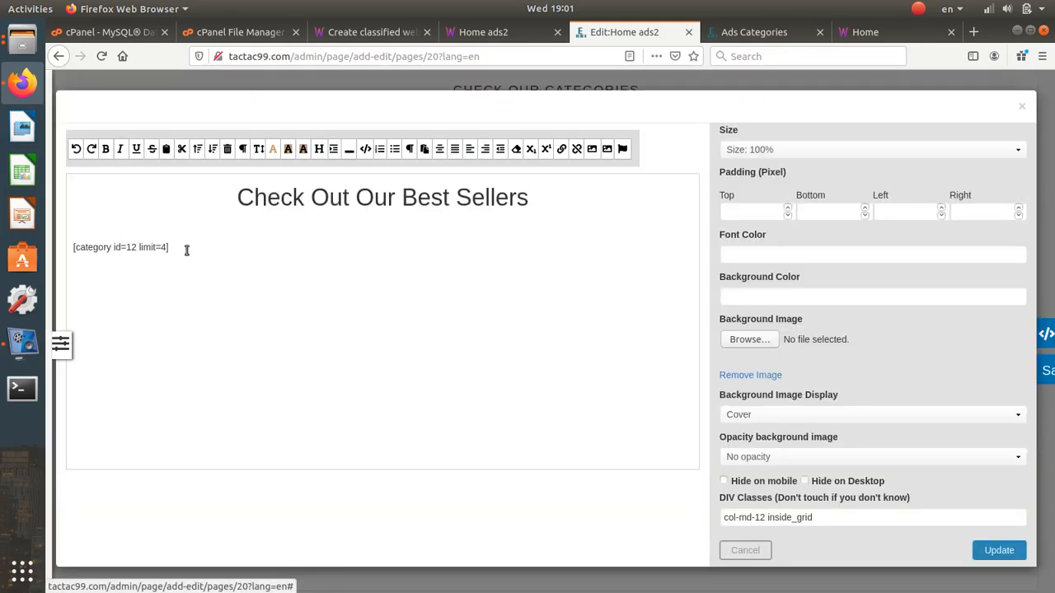
drag(186, 250, 76, 248)
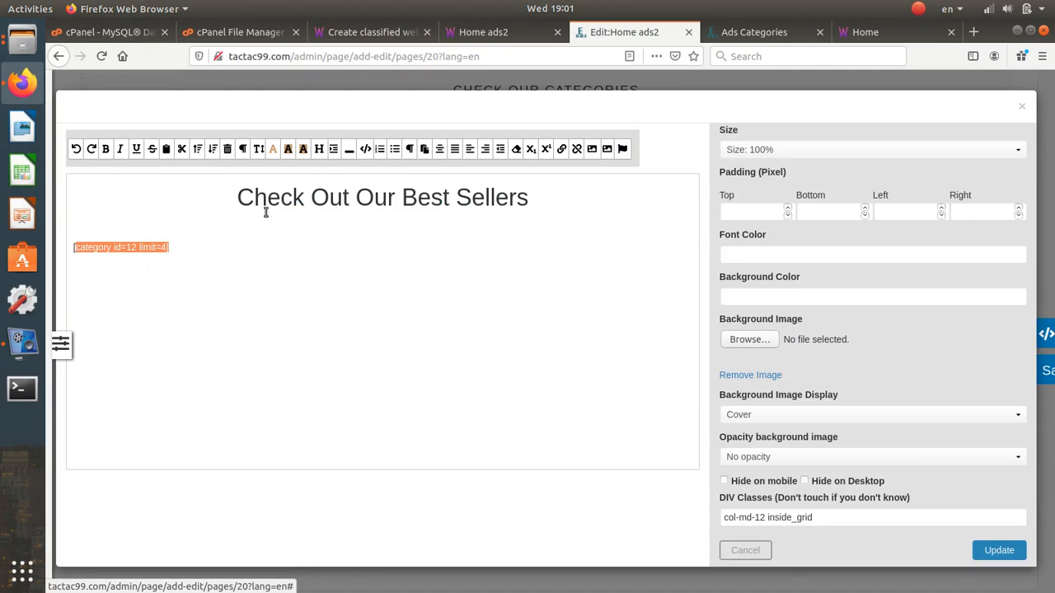
click(726, 32)
scroll(483, 240, up, 6)
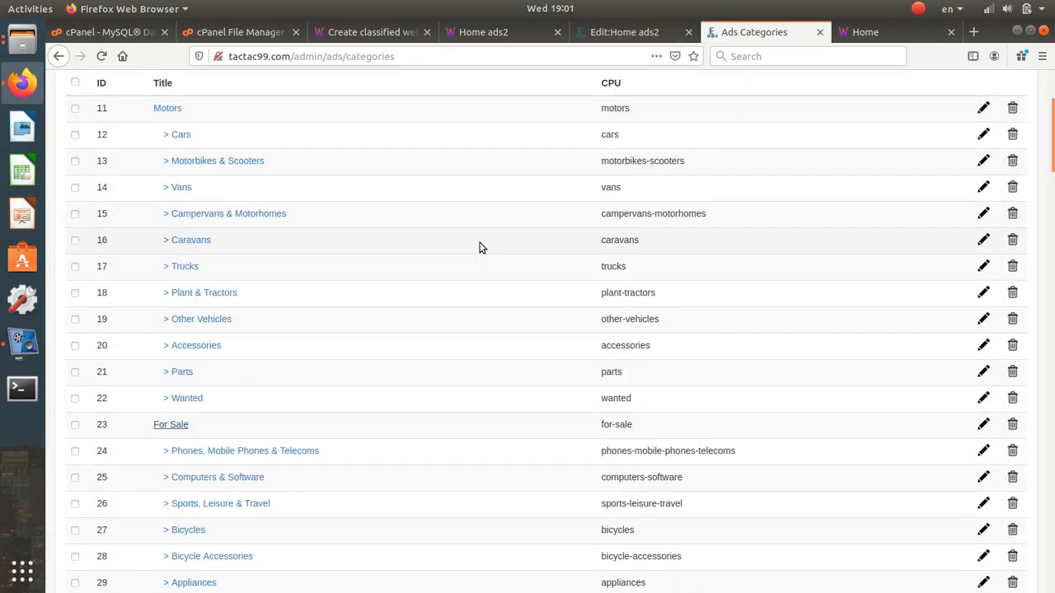
scroll(157, 207, down, 2)
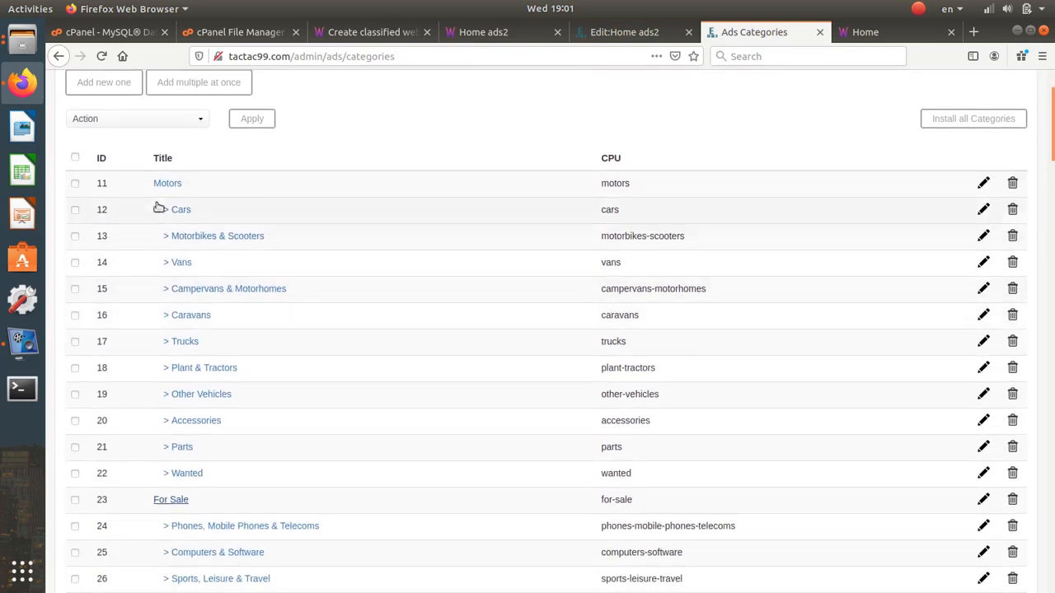
double_click(102, 210)
drag(195, 210, 174, 211)
click(602, 33)
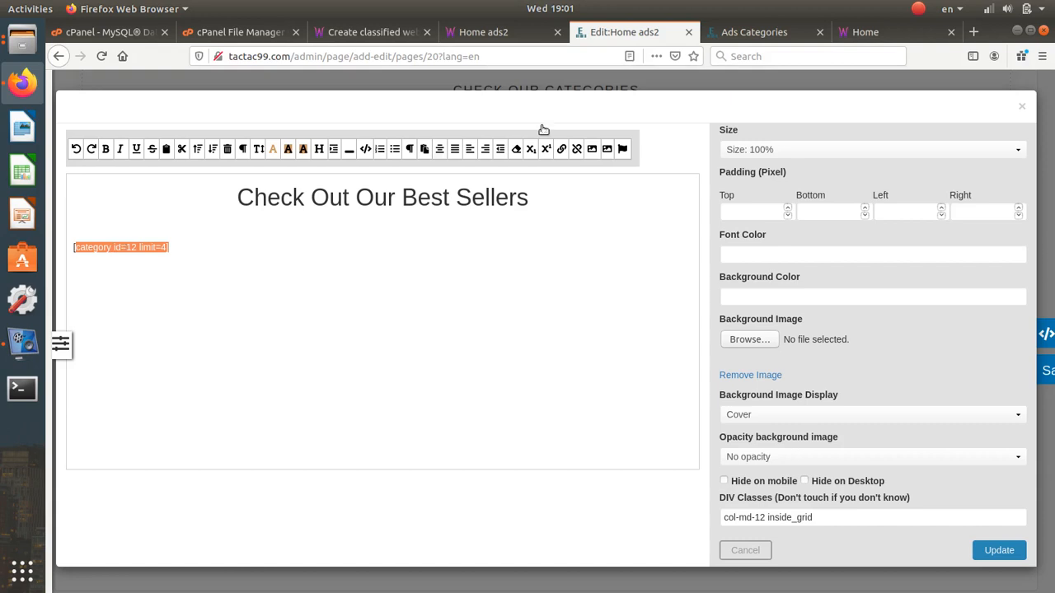
click(758, 38)
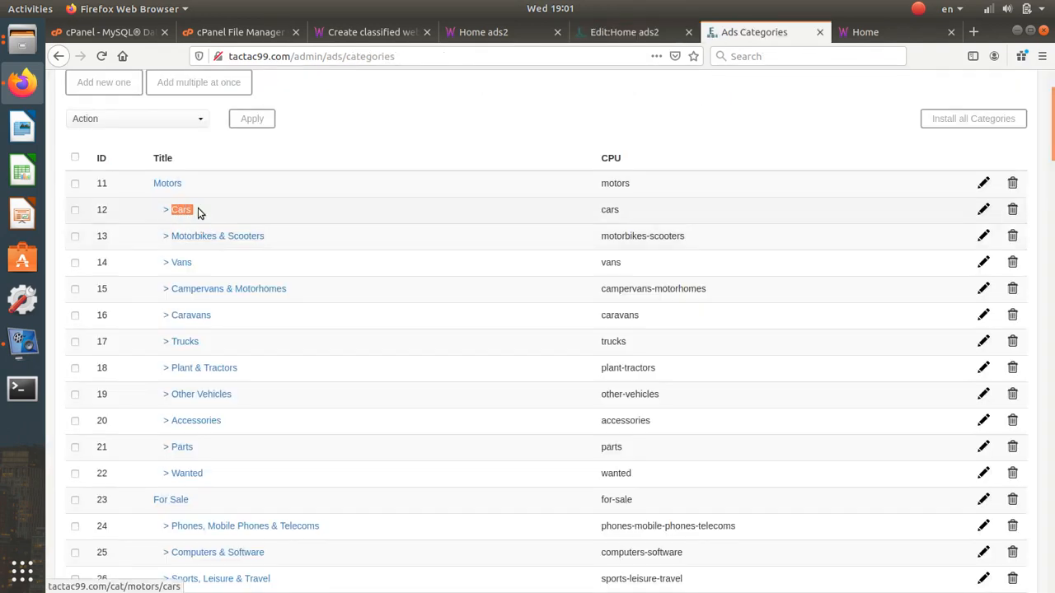
click(612, 33)
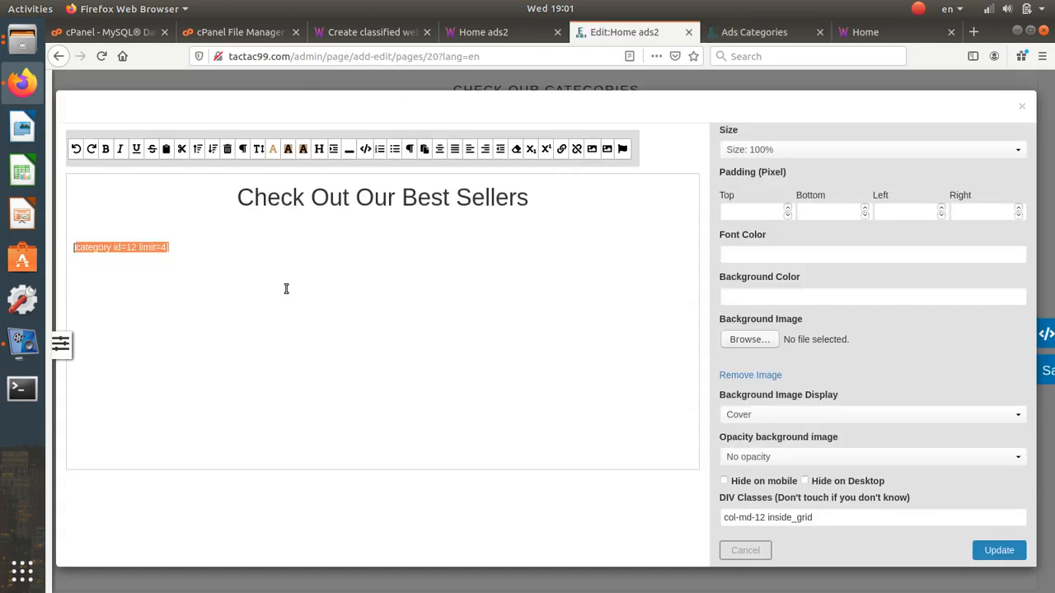
click(140, 244)
double_click(131, 248)
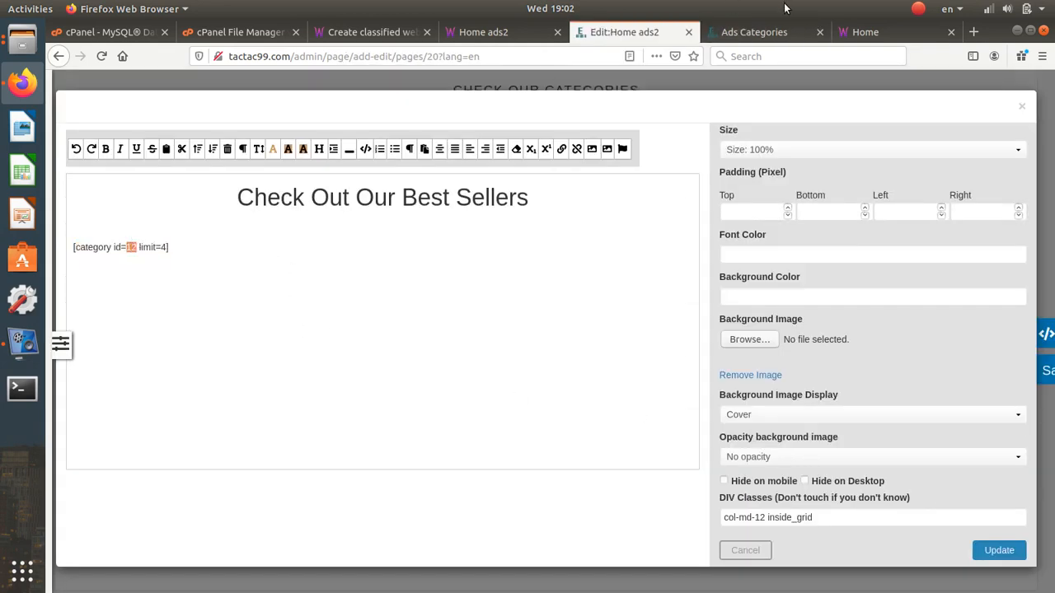
click(746, 31)
scroll(255, 325, down, 10)
scroll(165, 412, up, 4)
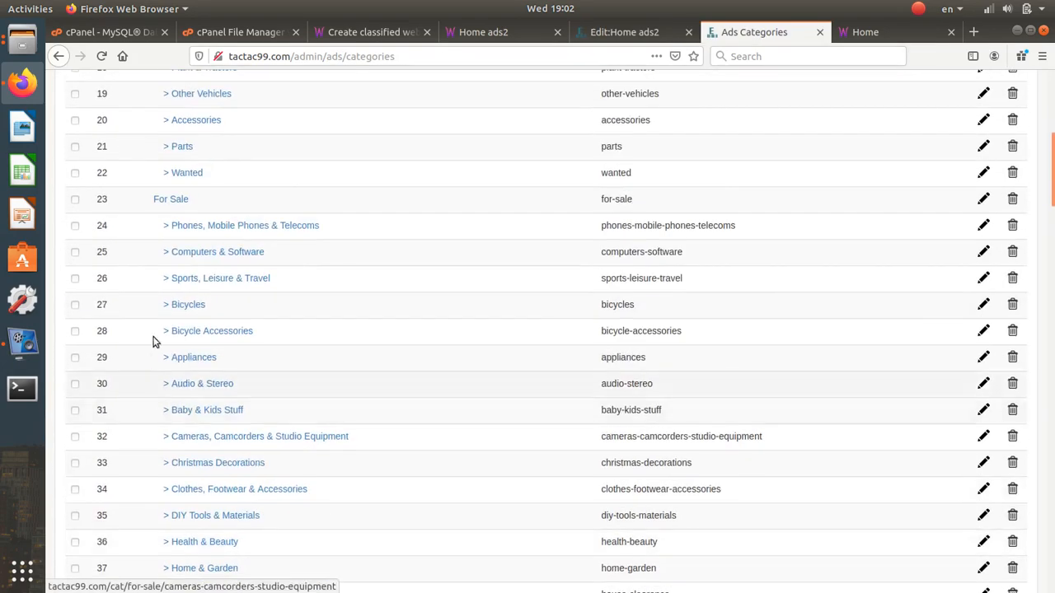
click(623, 27)
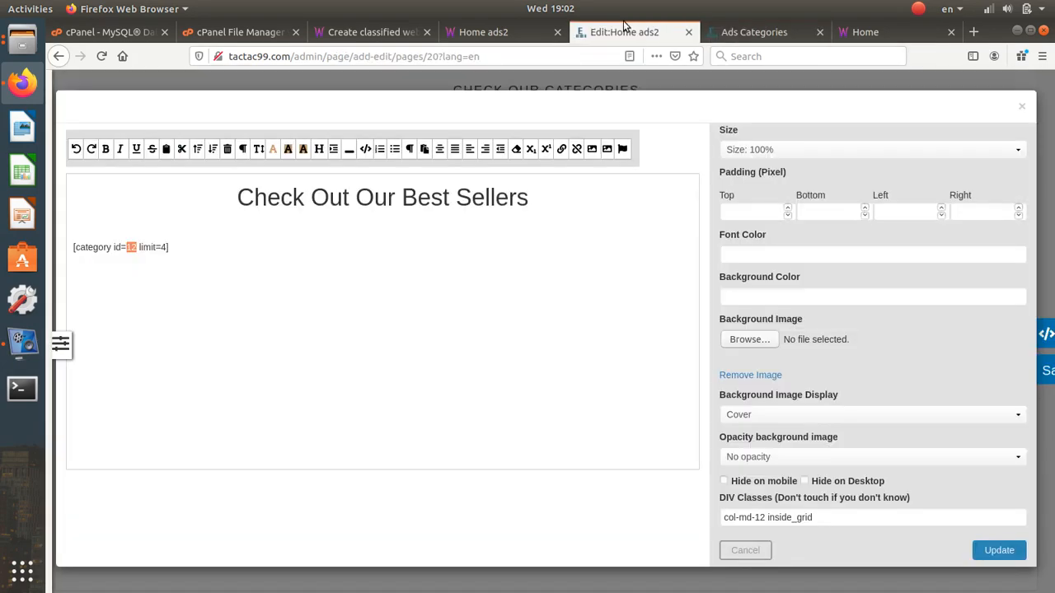
click(163, 248)
double_click(164, 247)
click(736, 553)
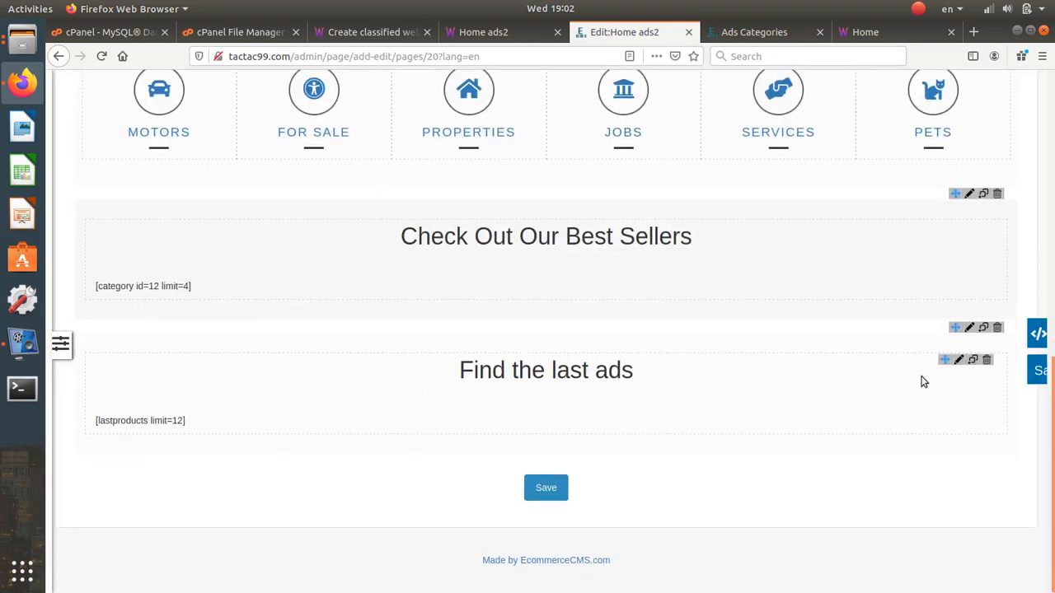
- Leave the Find the last ads limit at 12, discarding the 20, and save the Home ads2 page
click(958, 359)
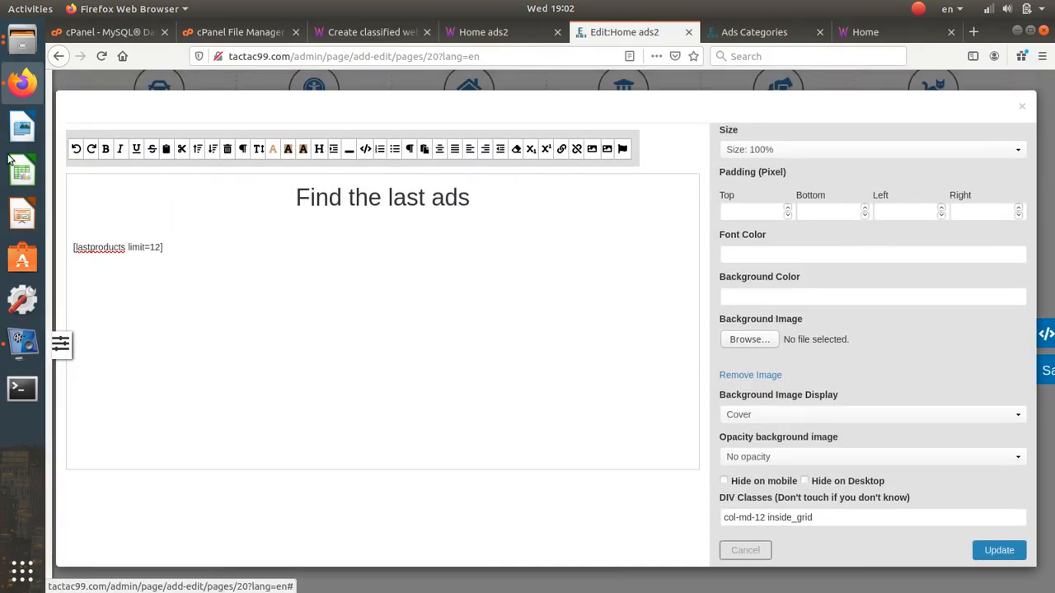
double_click(155, 247)
text(20)
click(751, 550)
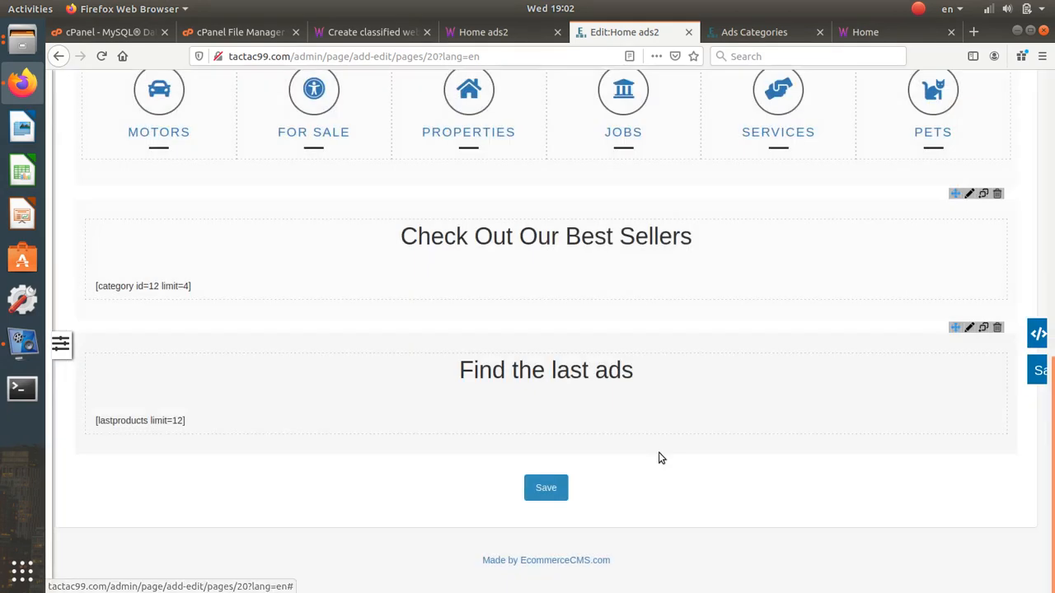
click(537, 488)
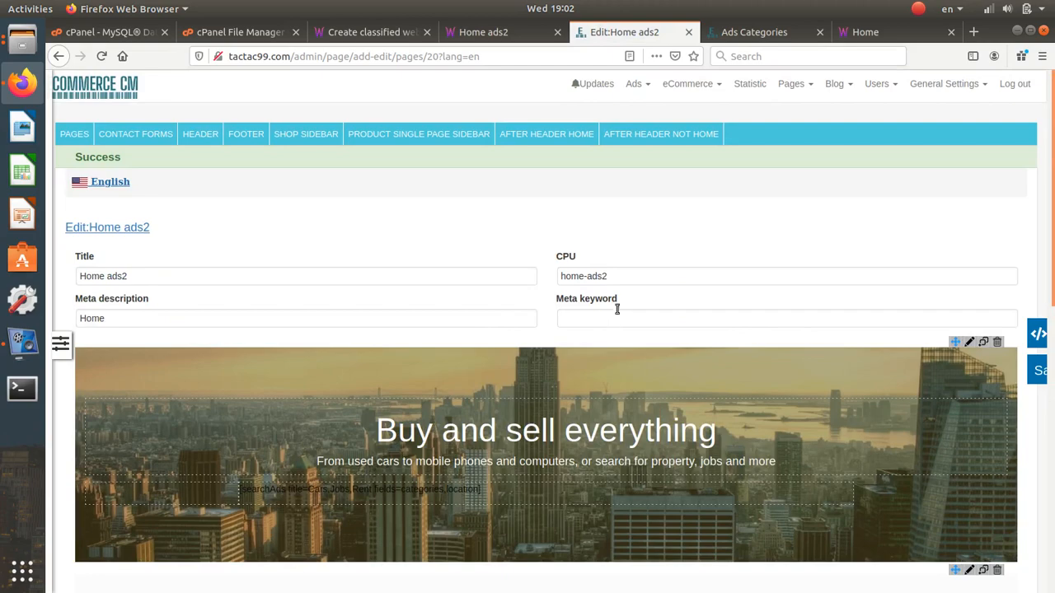
- Inspect the Buy and sell everything banner settings, then go to the Ads Categories list
scroll(707, 286, down, 3)
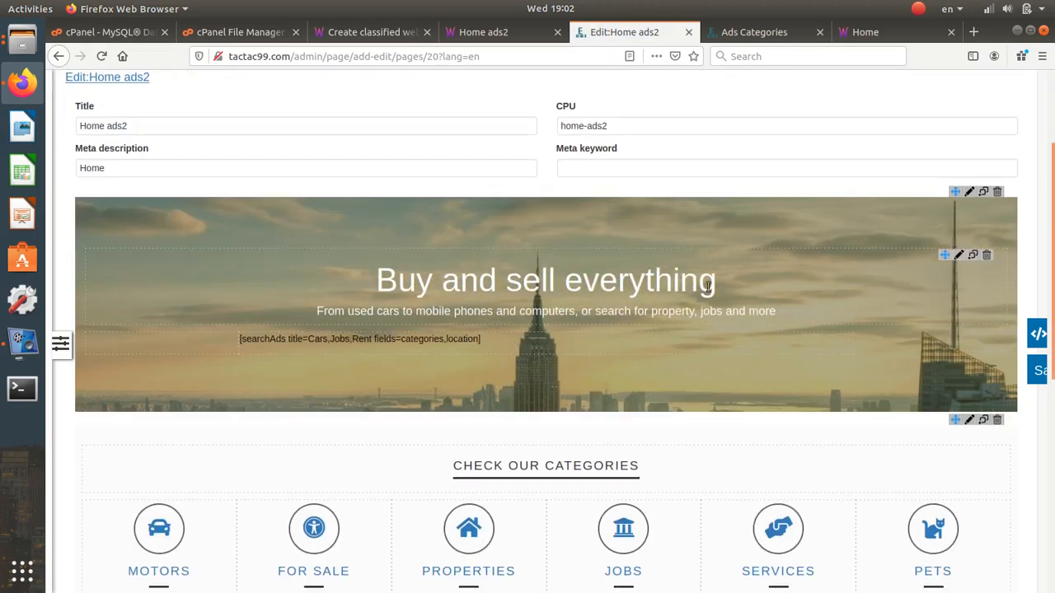
click(960, 256)
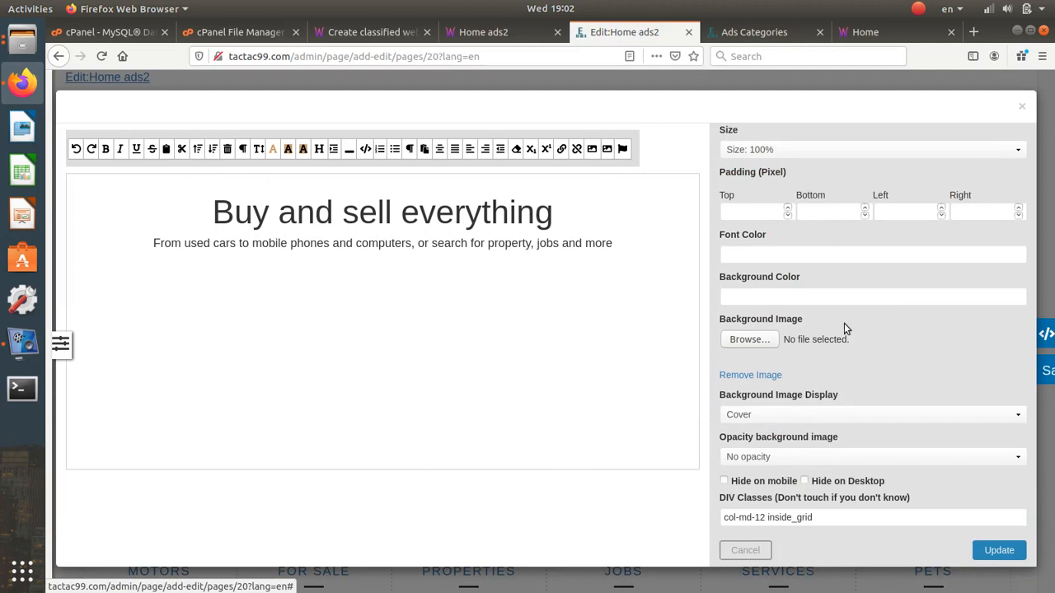
click(1026, 102)
scroll(740, 234, up, 3)
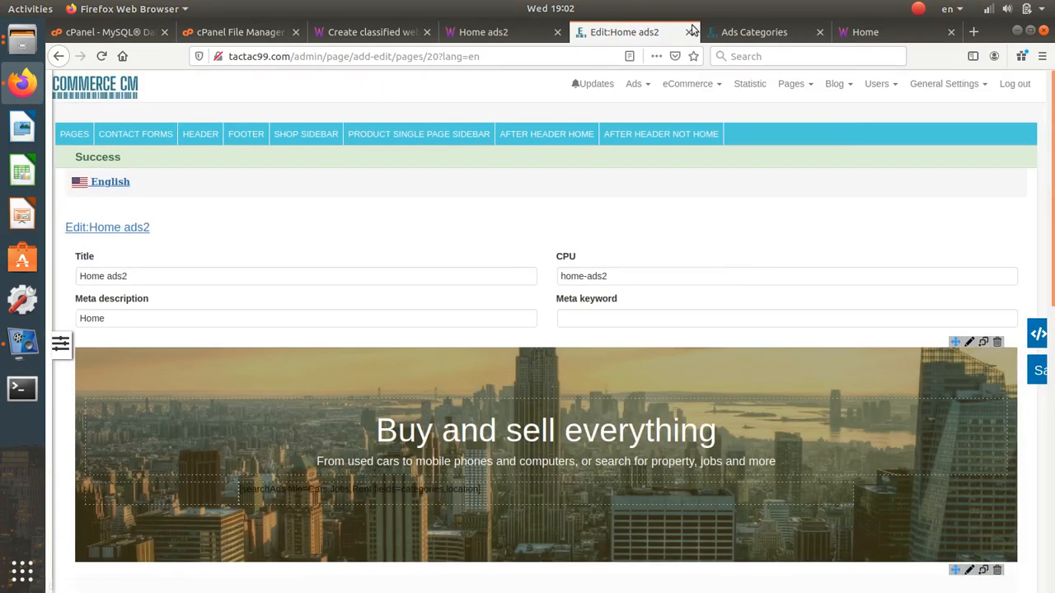
click(745, 35)
scroll(579, 296, up, 5)
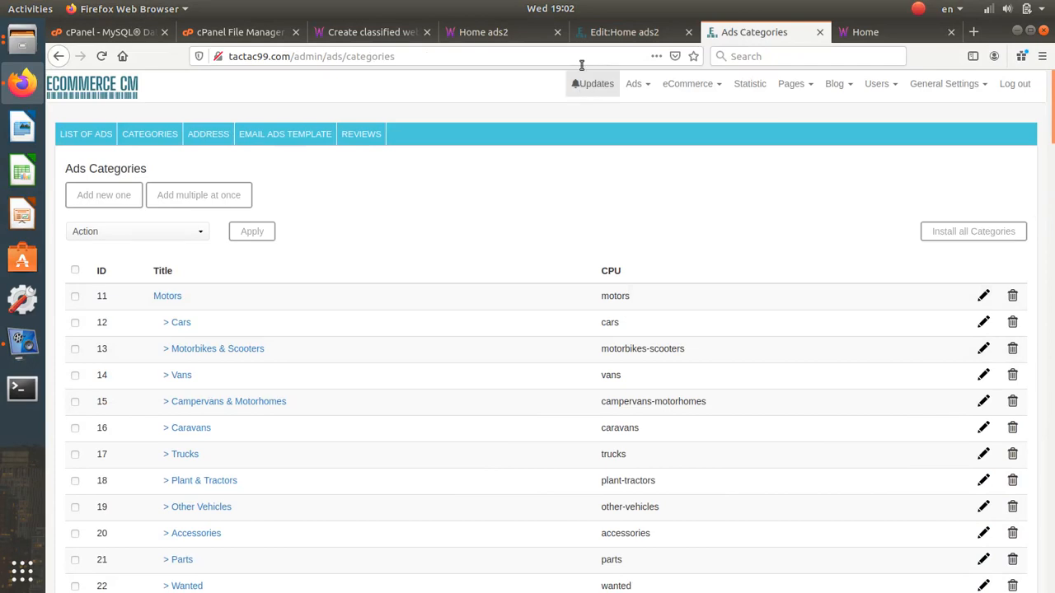
click(511, 32)
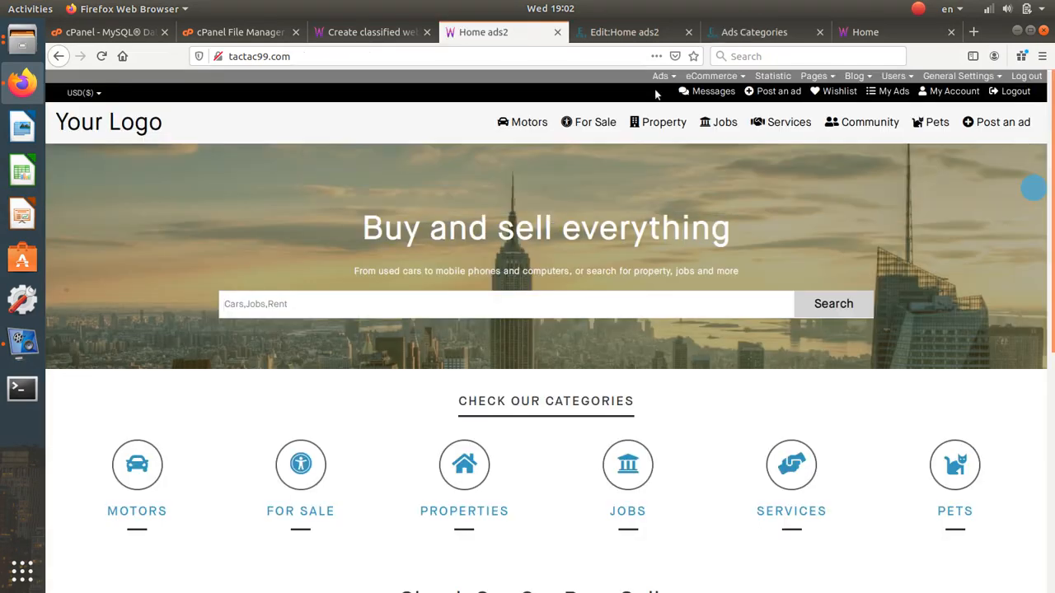
click(750, 35)
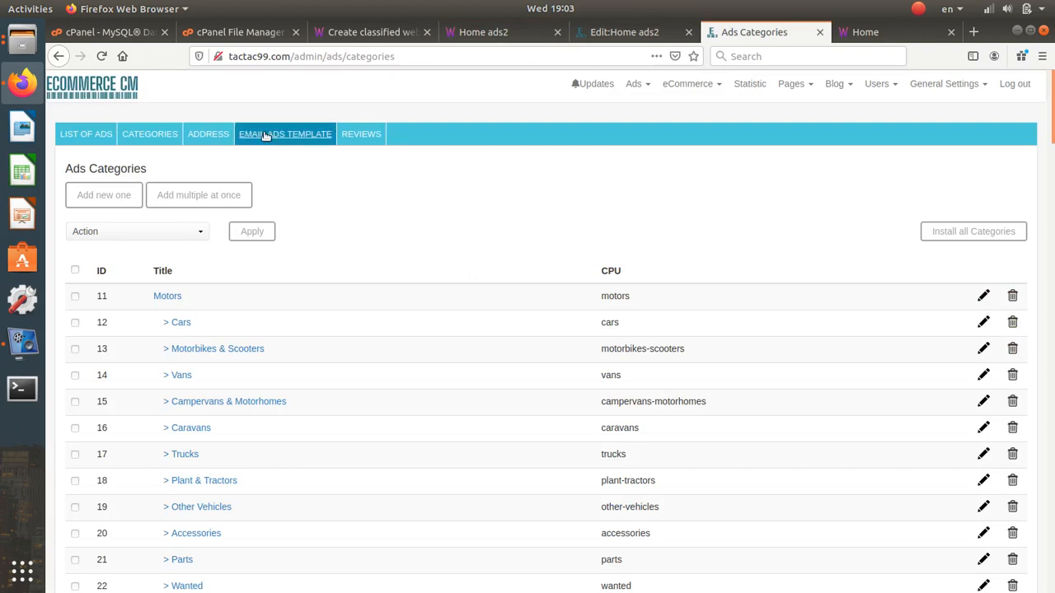
click(174, 140)
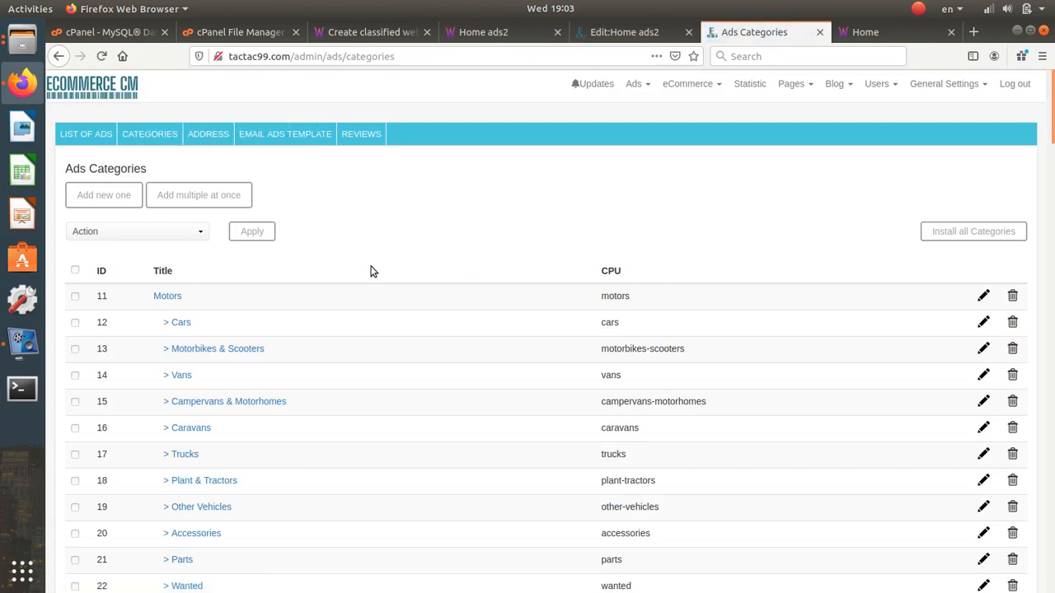
click(175, 203)
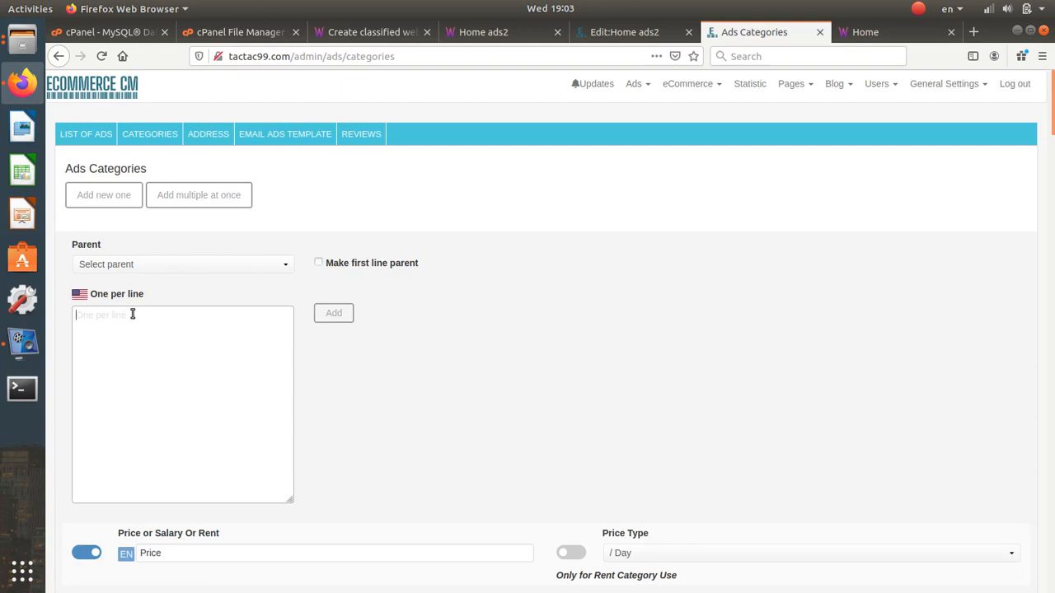
text(cat1)
key(Return)
text(cat1 ca)
click(346, 264)
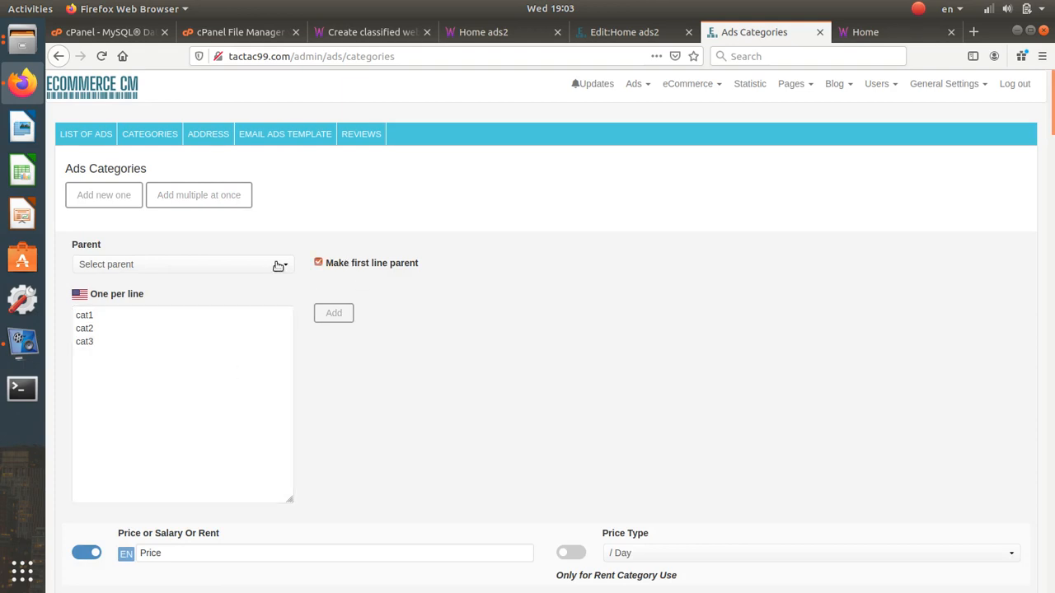
click(278, 265)
click(257, 297)
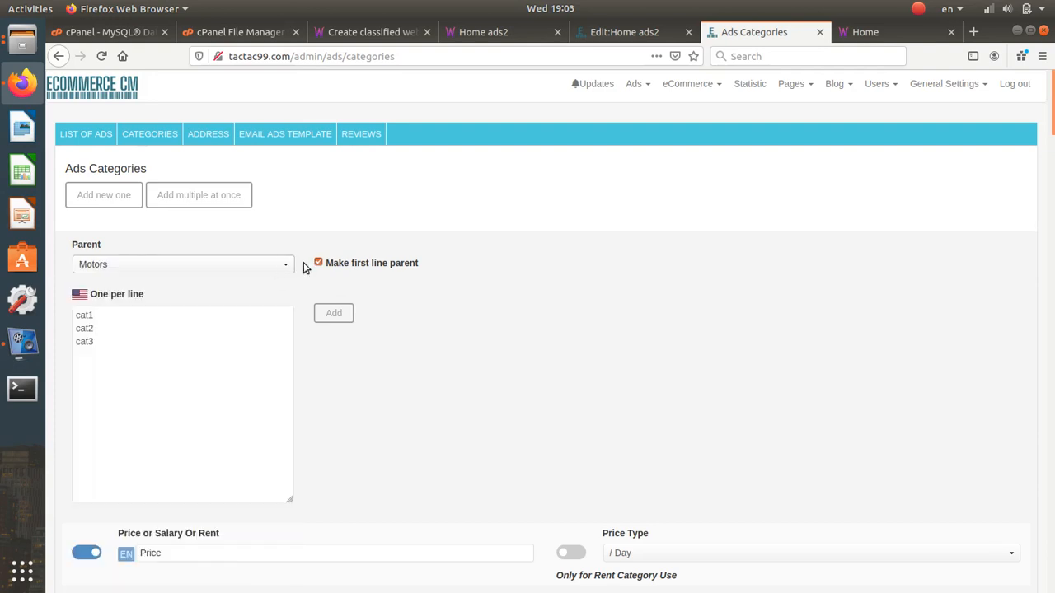
click(118, 318)
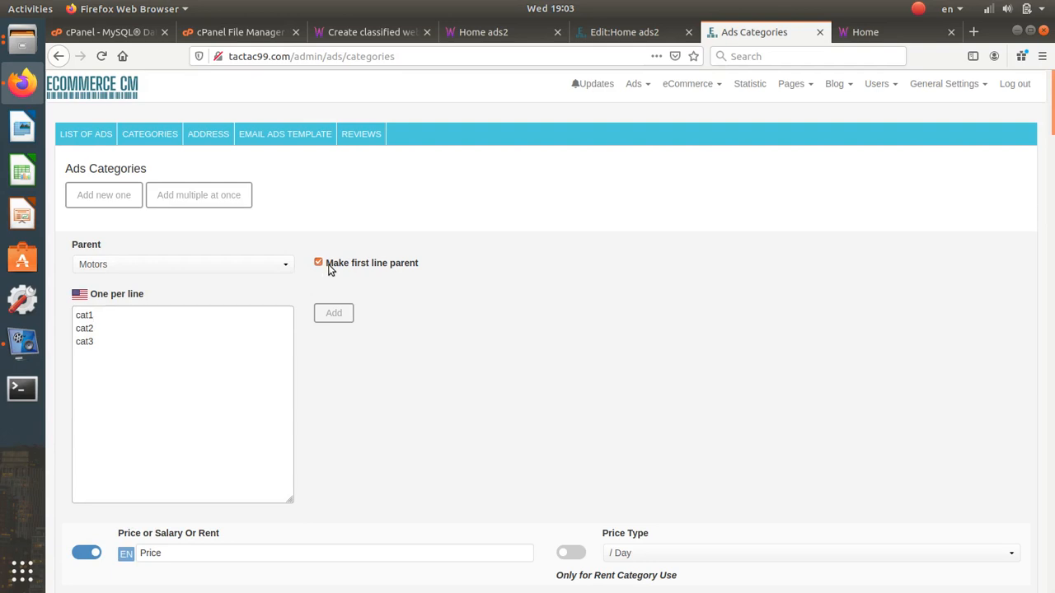
click(328, 267)
click(239, 269)
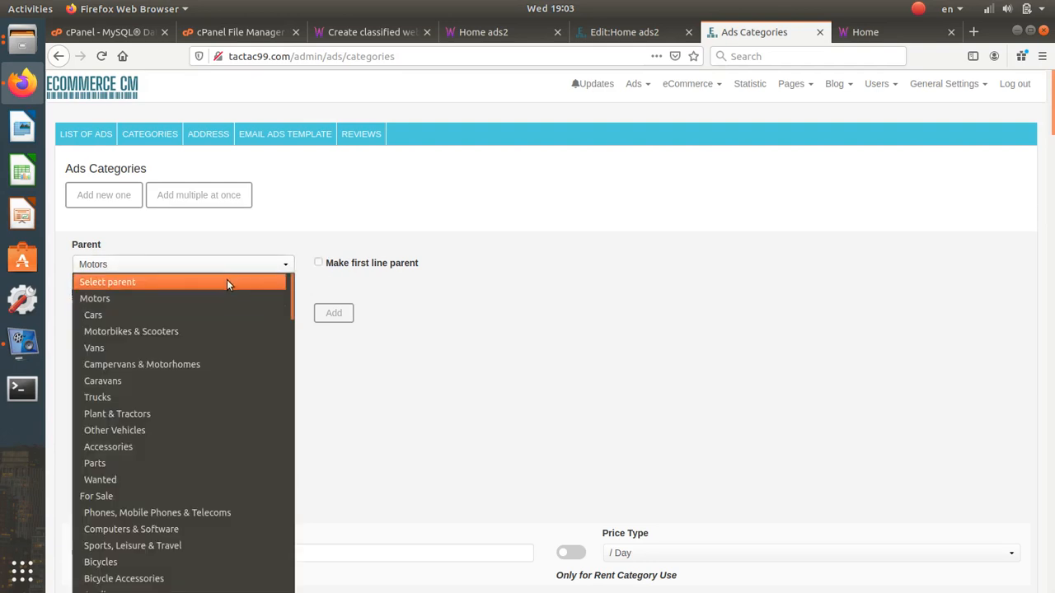
click(227, 279)
click(321, 269)
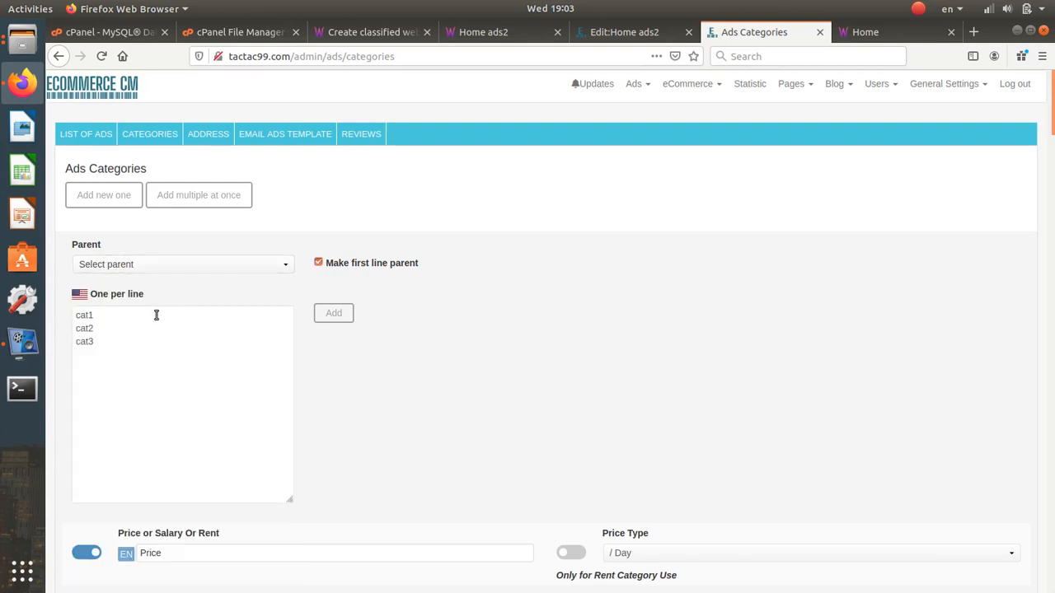
double_click(83, 315)
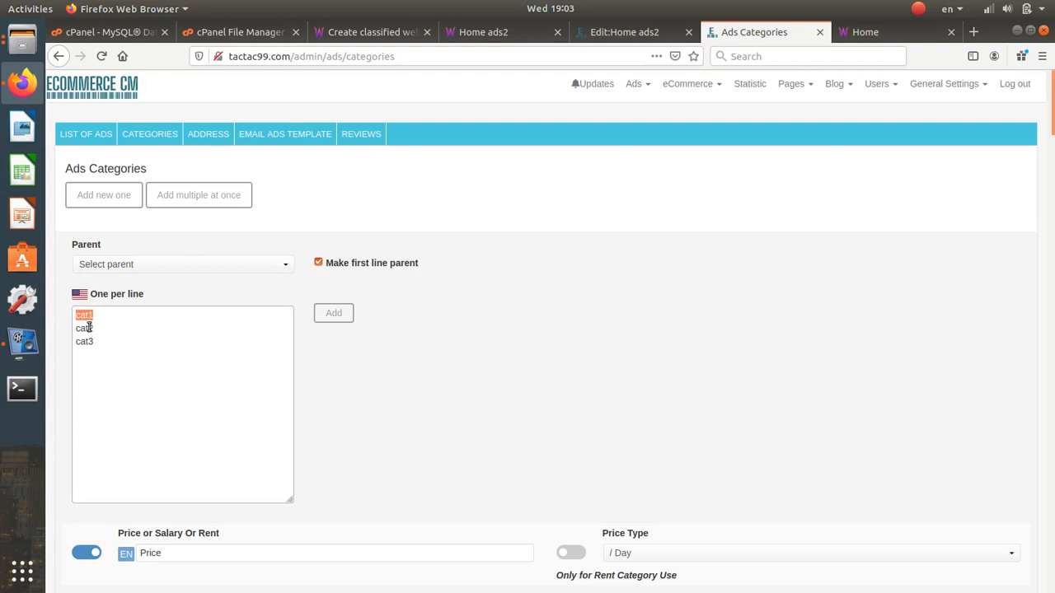
drag(81, 328, 95, 351)
click(109, 341)
scroll(232, 329, down, 3)
scroll(231, 330, up, 3)
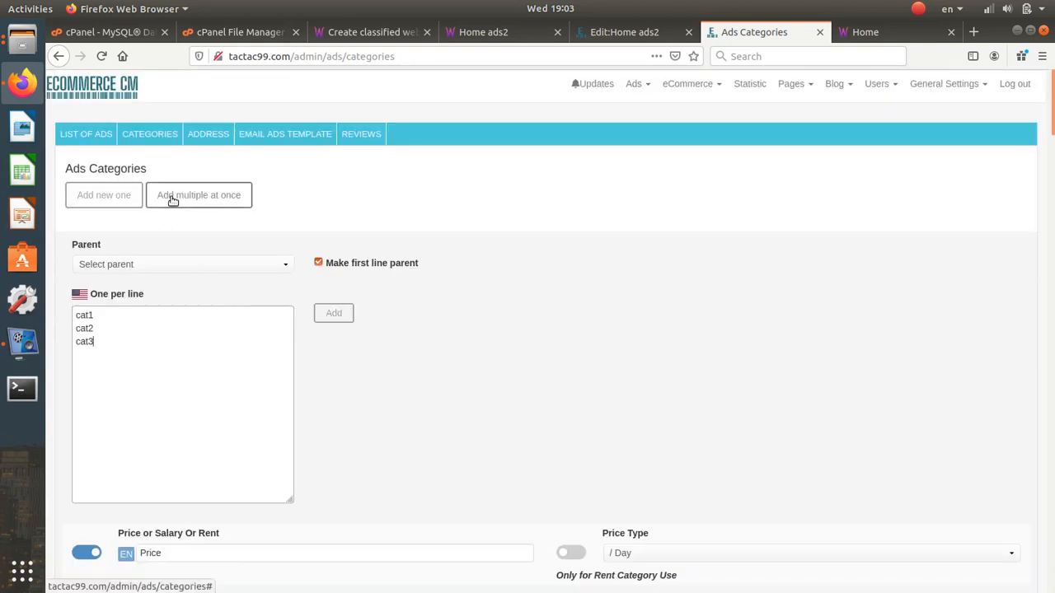
- Start a new ad category with no parent category selected
click(102, 196)
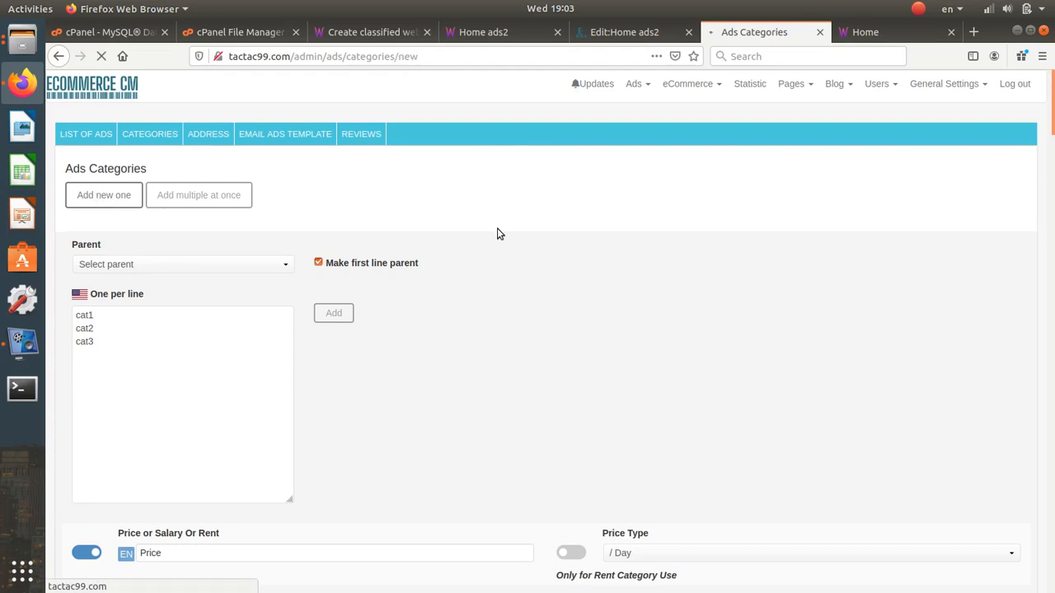
scroll(471, 248, down, 1)
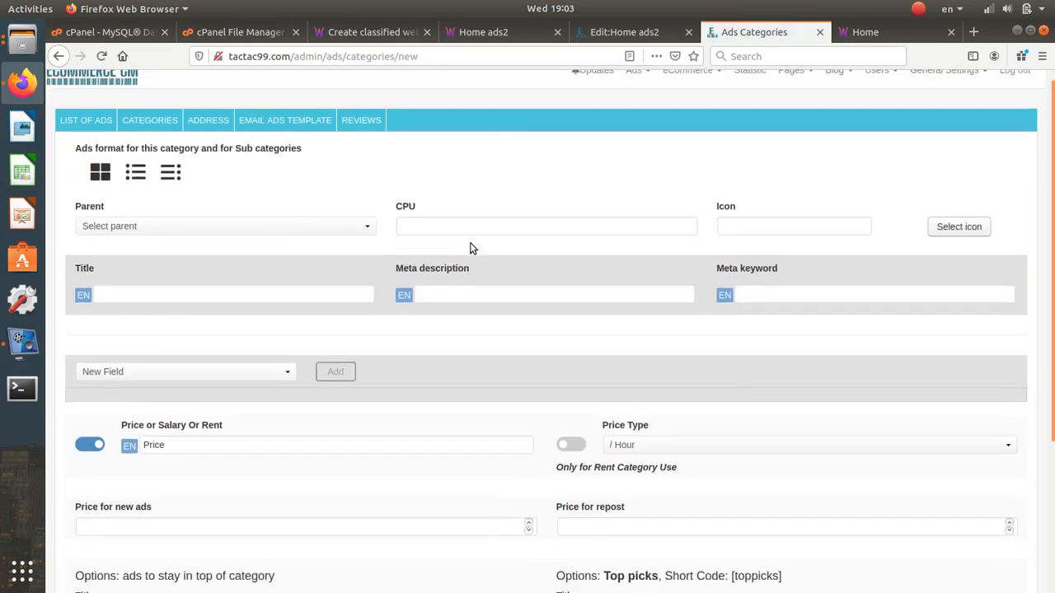
scroll(472, 248, up, 1)
click(233, 242)
click(273, 238)
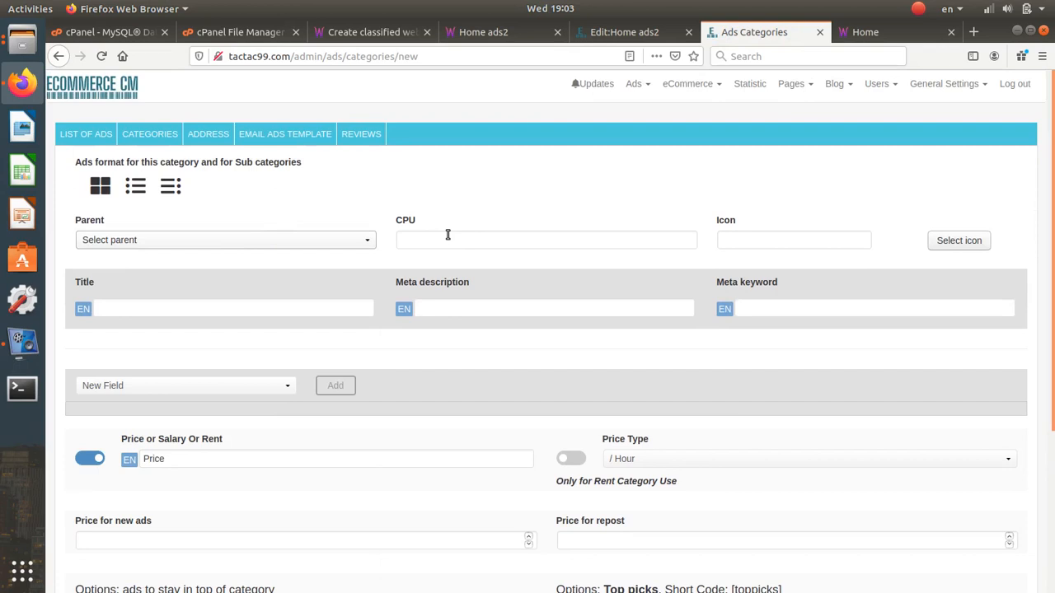
click(494, 237)
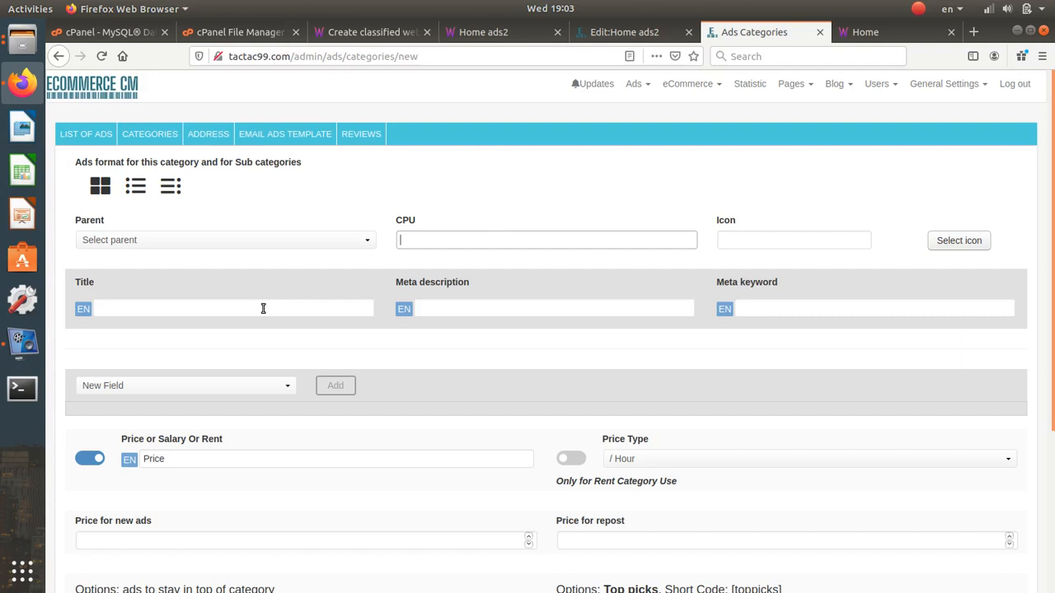
- Title the category 'New category' and reuse that text as its meta description and meta keyword
click(263, 308)
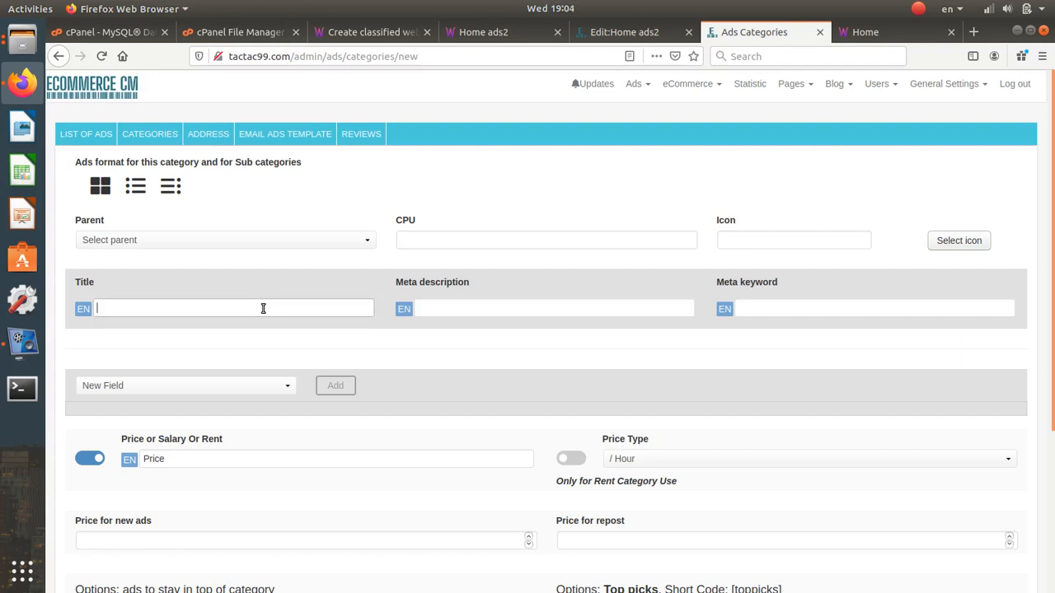
text(New categor)
key(ctrl+shift+Left)
key(ctrl+shift+Left)
key(ctrl+c)
click(470, 308)
key(ctrl+v)
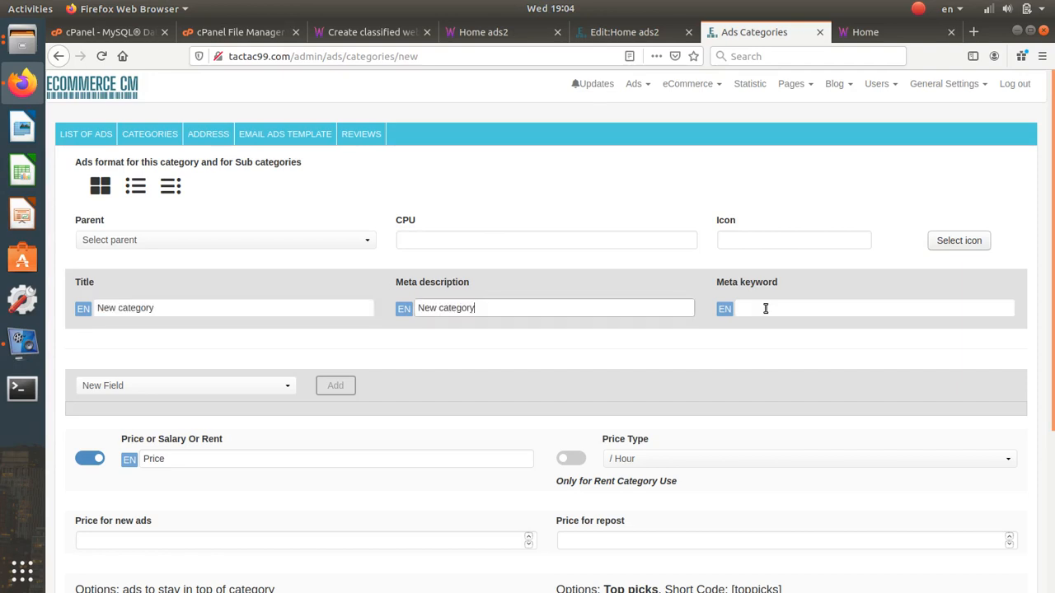
click(765, 308)
key(ctrl+v)
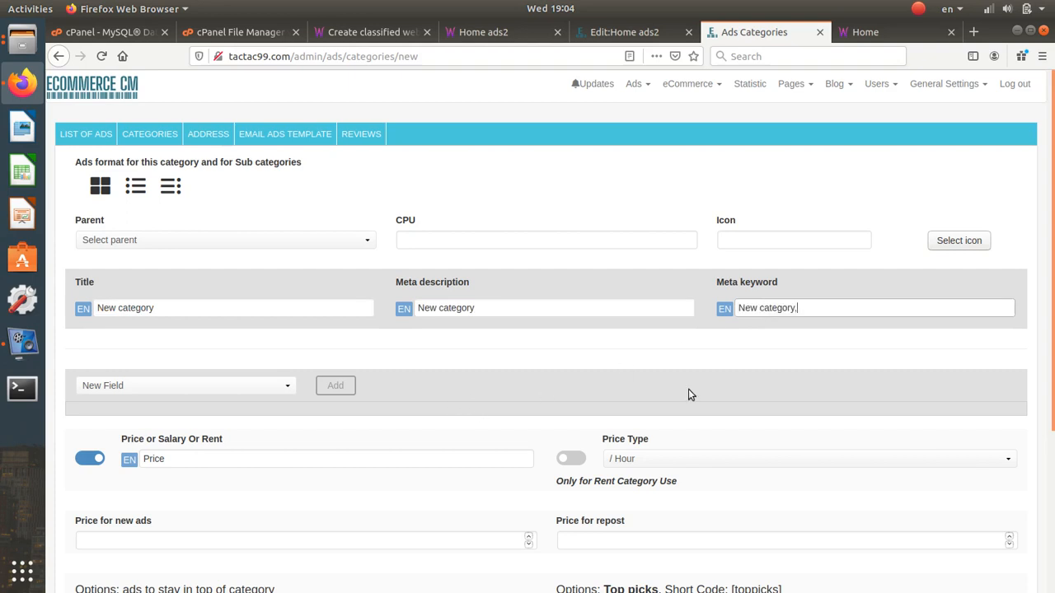
text(ad)
key(BackSpace)
key(BackSpace)
key(BackSpace)
- Enable the rent price type option for the new category
scroll(688, 395, down, 3)
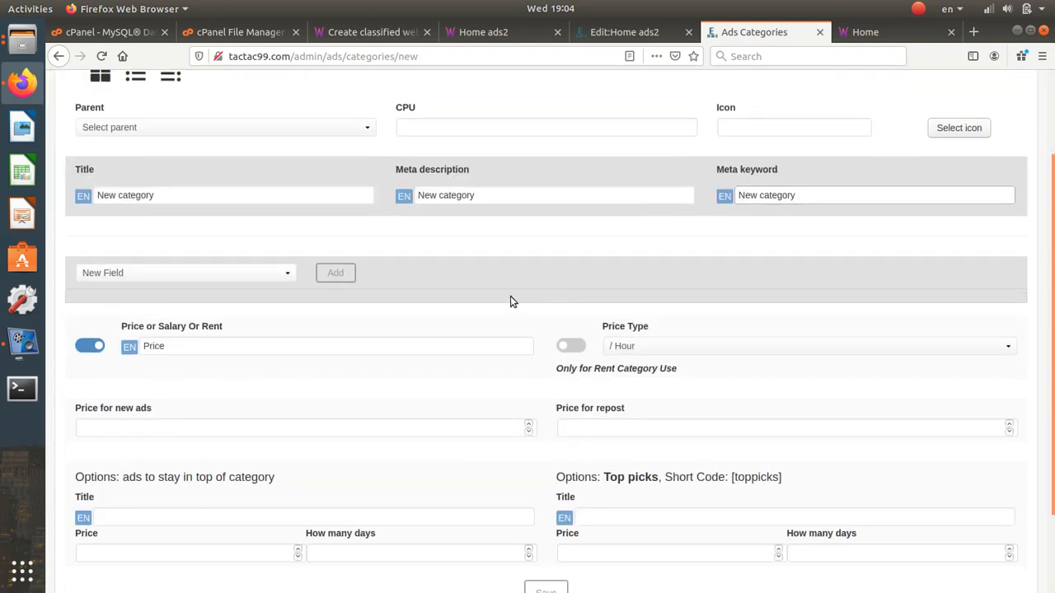
double_click(203, 346)
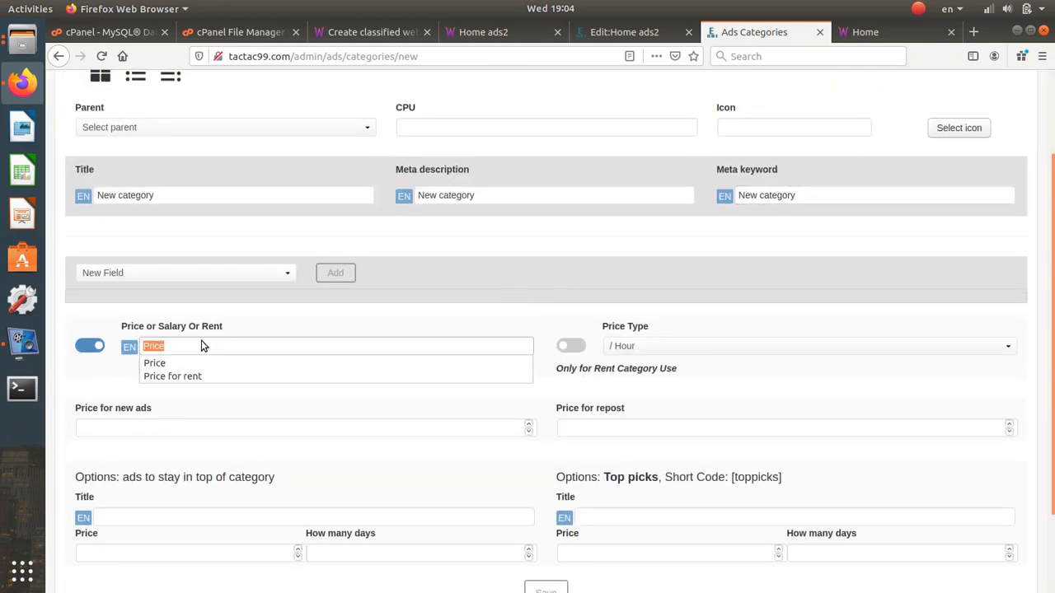
click(200, 325)
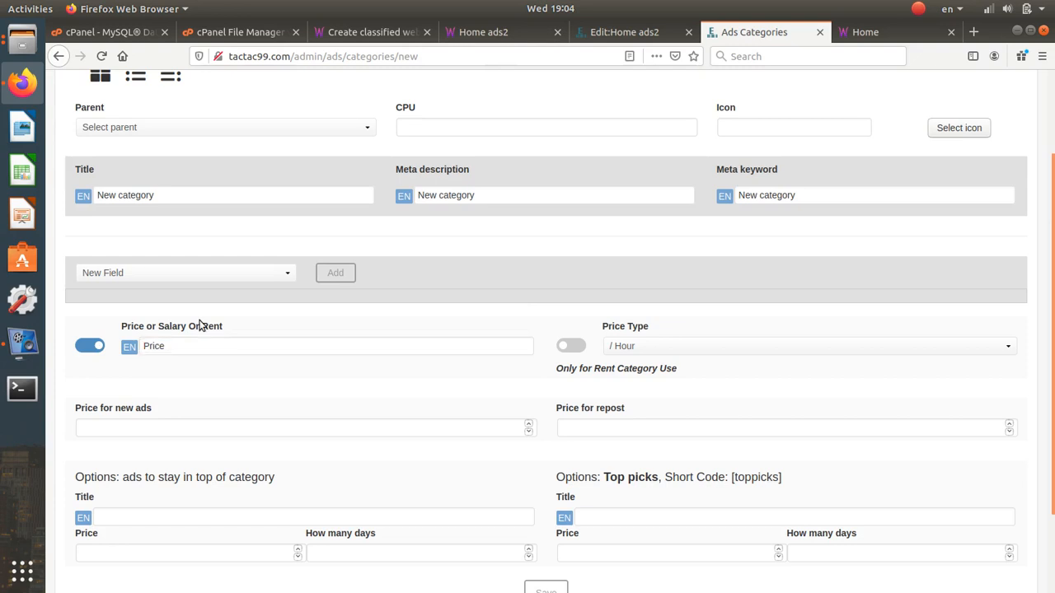
click(183, 347)
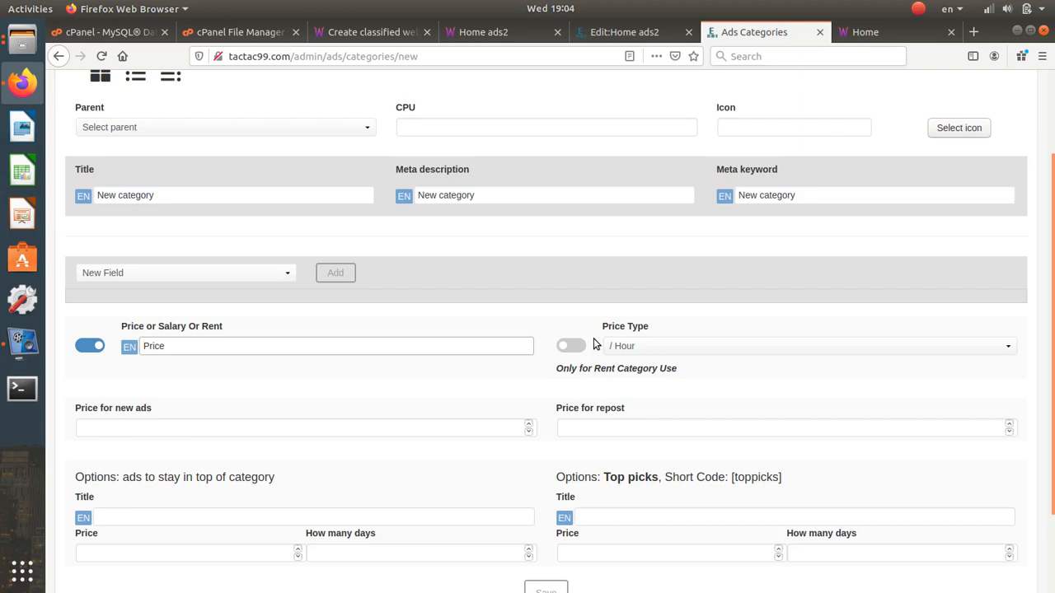
click(575, 345)
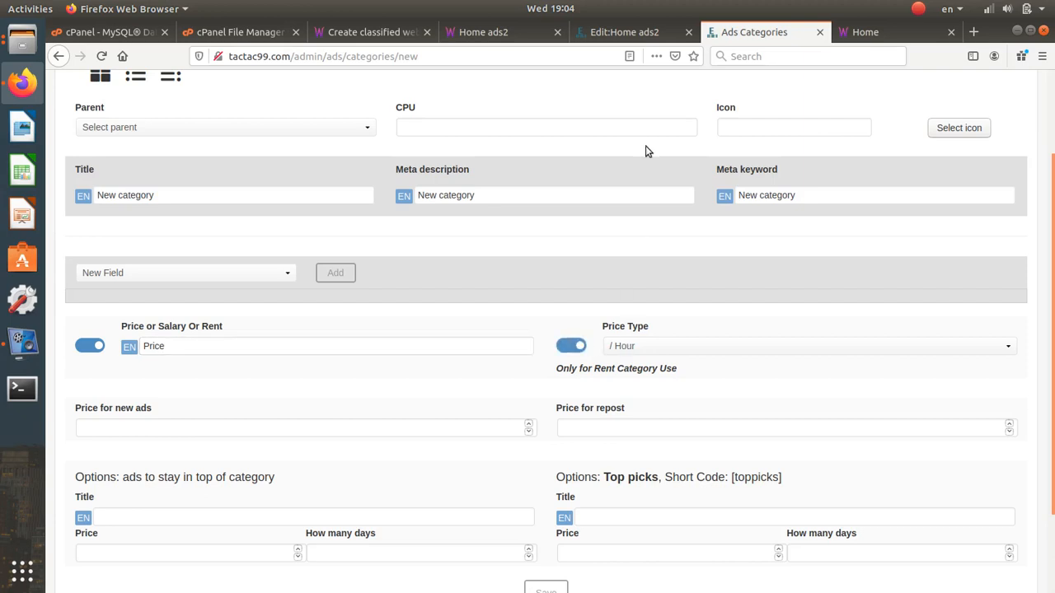
click(650, 40)
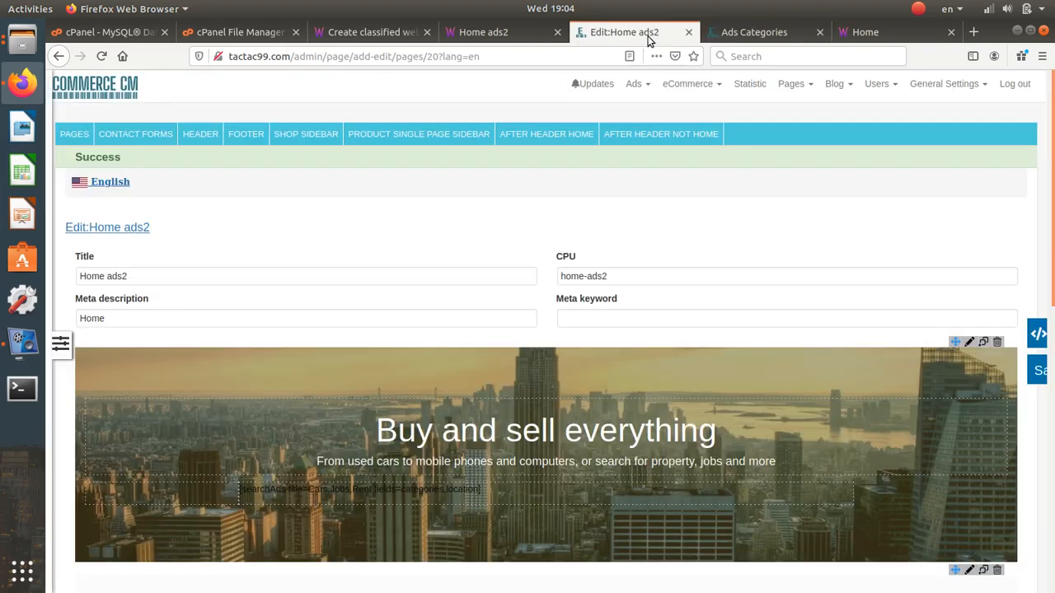
- Open the public site's Post an ad form
click(735, 32)
scroll(768, 195, up, 3)
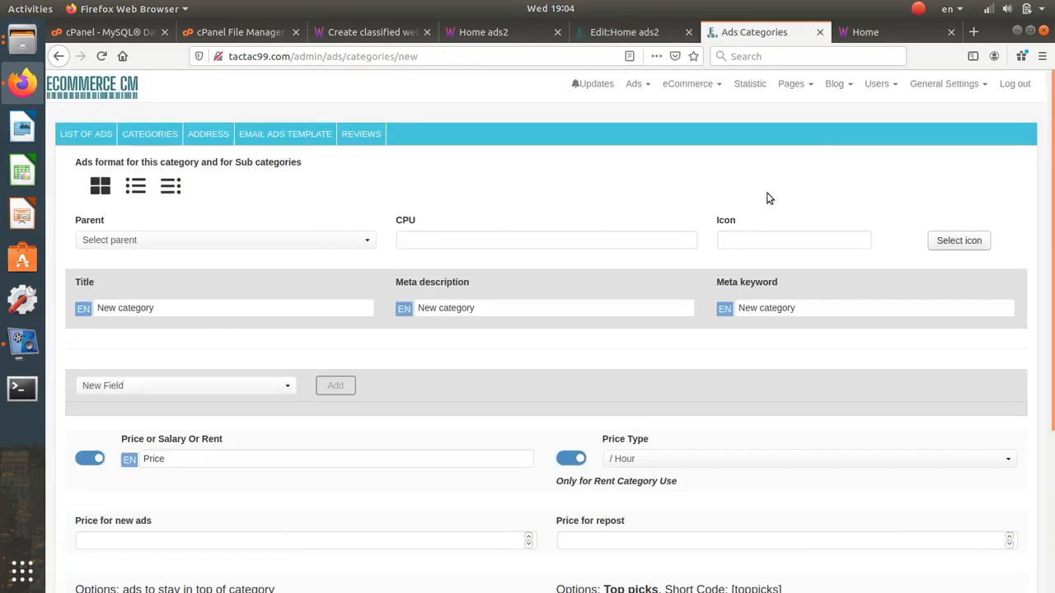
click(483, 32)
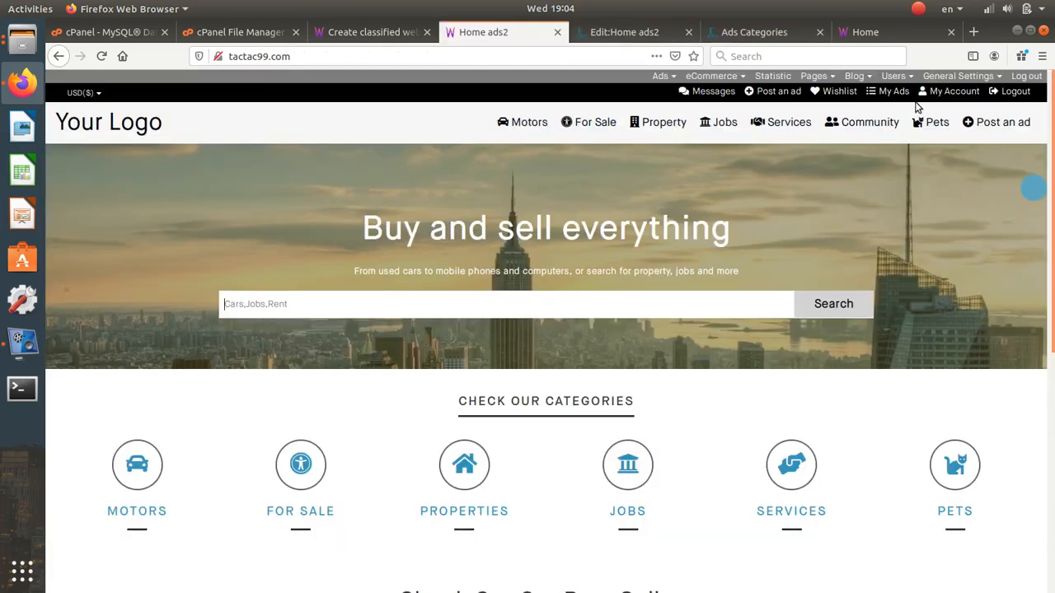
click(798, 91)
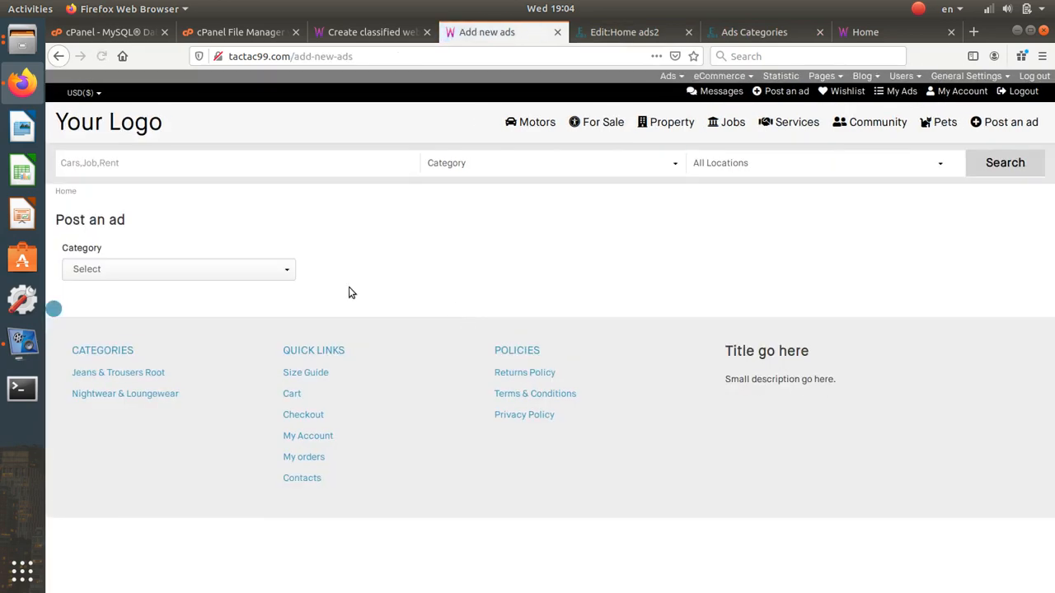
- Set the ad category to Jobs with Accountancy subcategory, after trying Motors > Cars
click(261, 275)
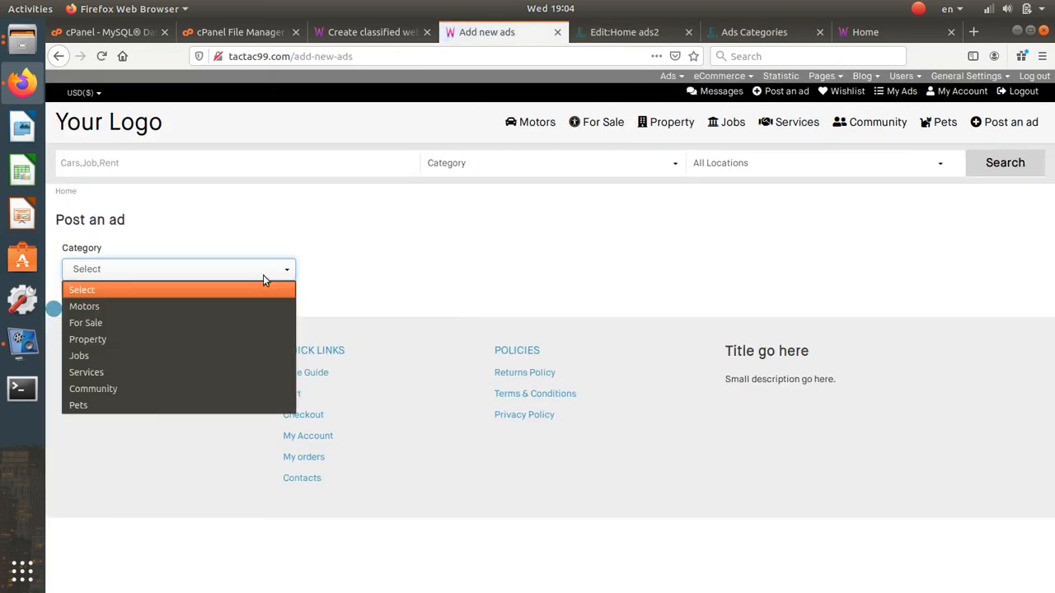
click(219, 306)
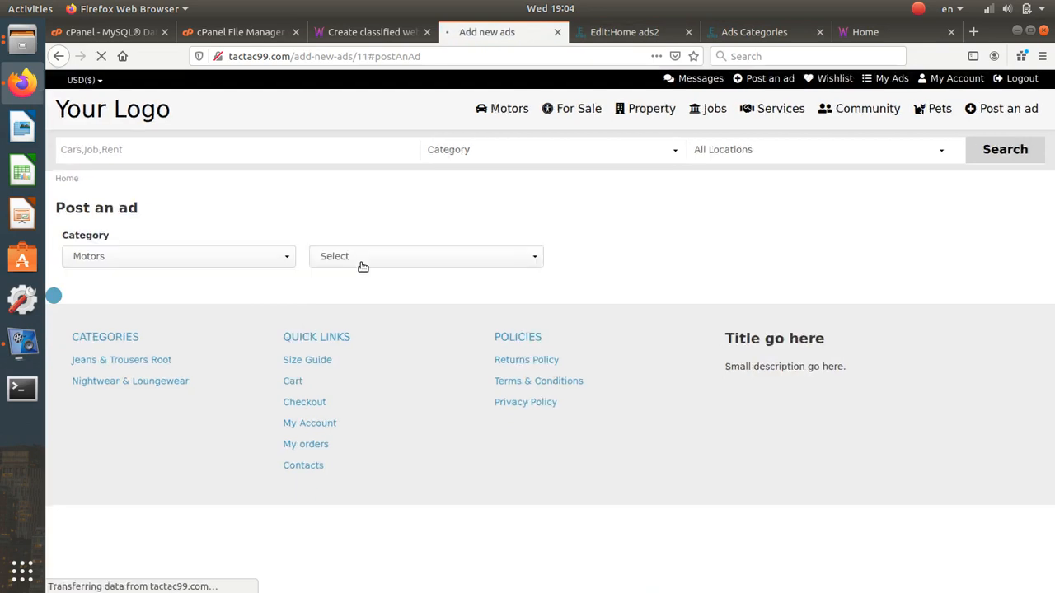
click(360, 267)
click(363, 302)
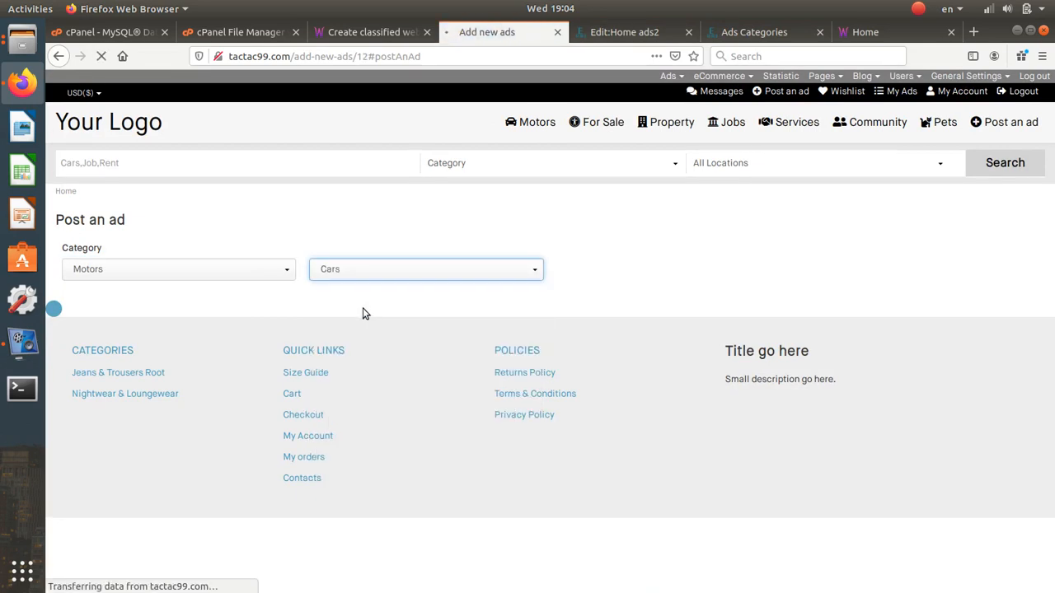
scroll(365, 309, down, 6)
scroll(365, 309, up, 1)
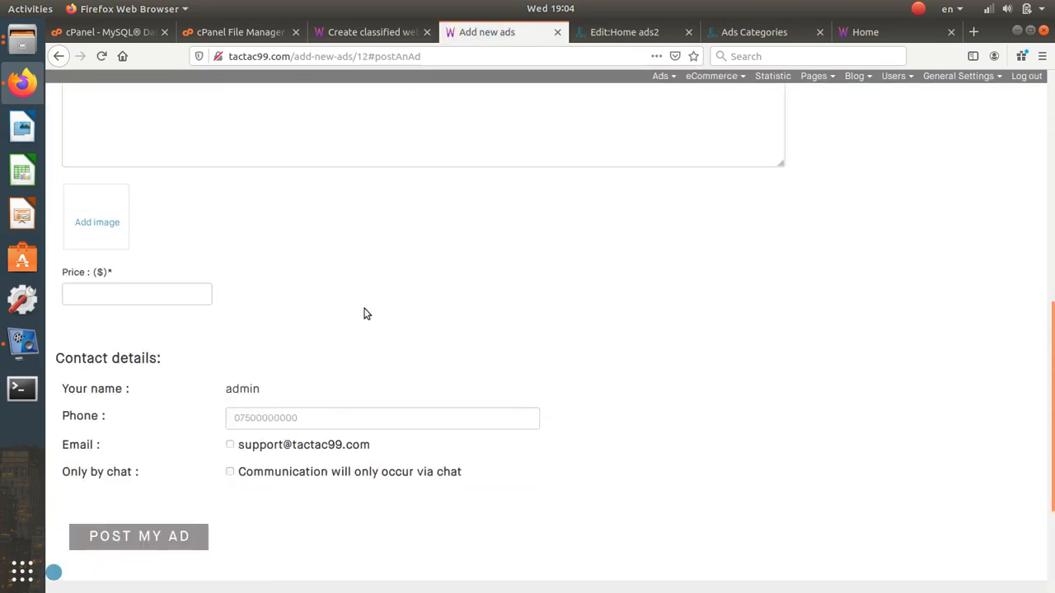
scroll(447, 149, up, 10)
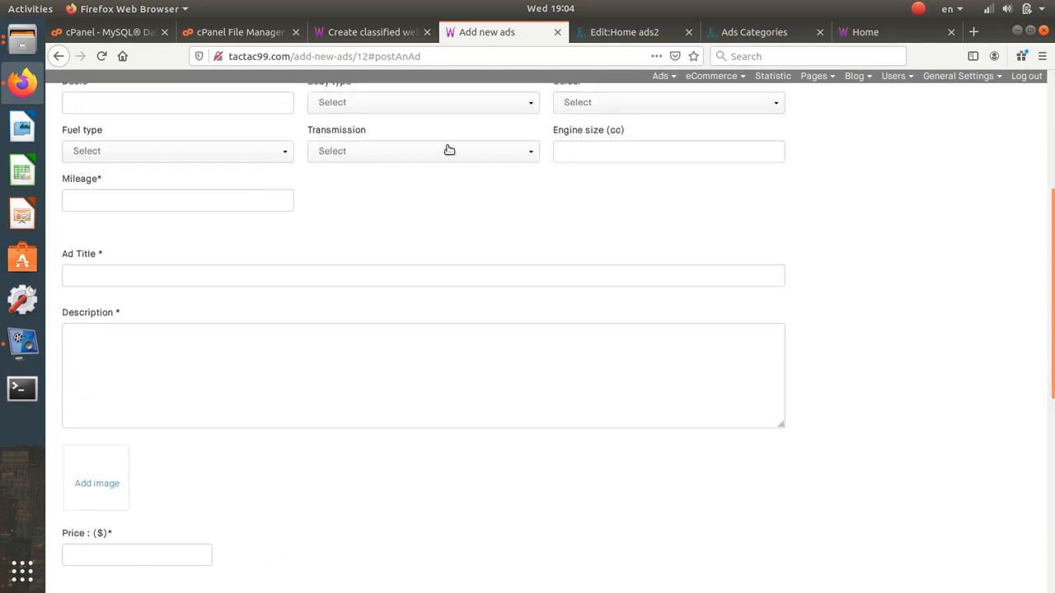
click(215, 269)
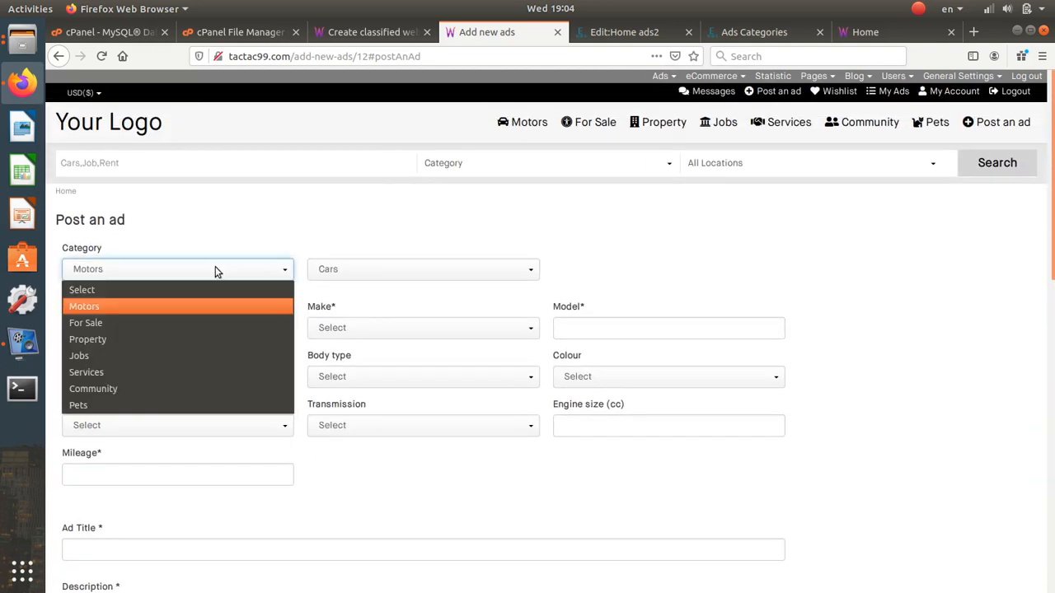
click(203, 355)
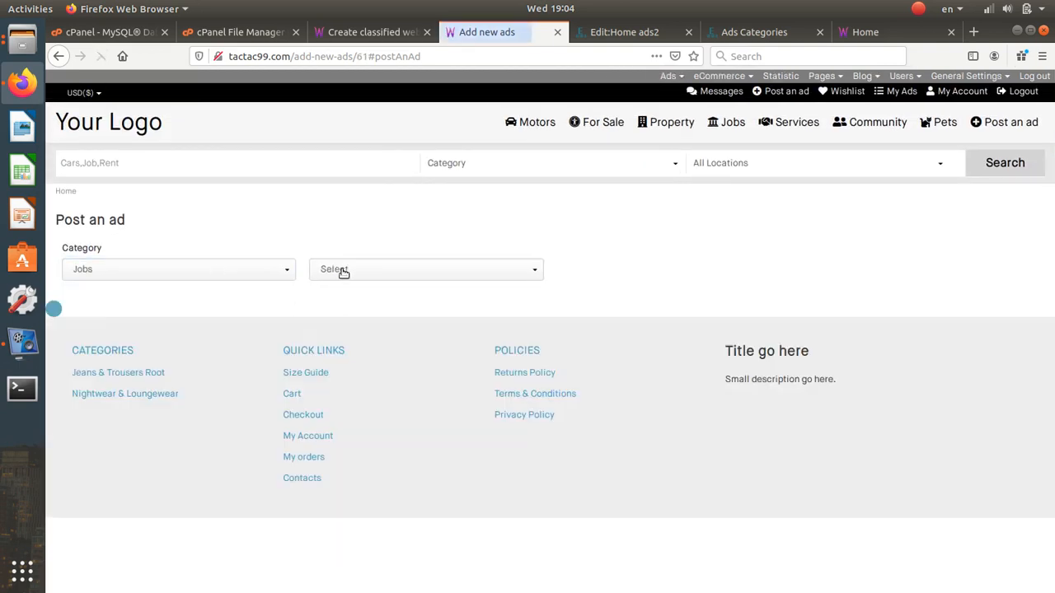
click(341, 273)
- Confirm the Accountancy subcategory and set the salary period to per month
click(340, 304)
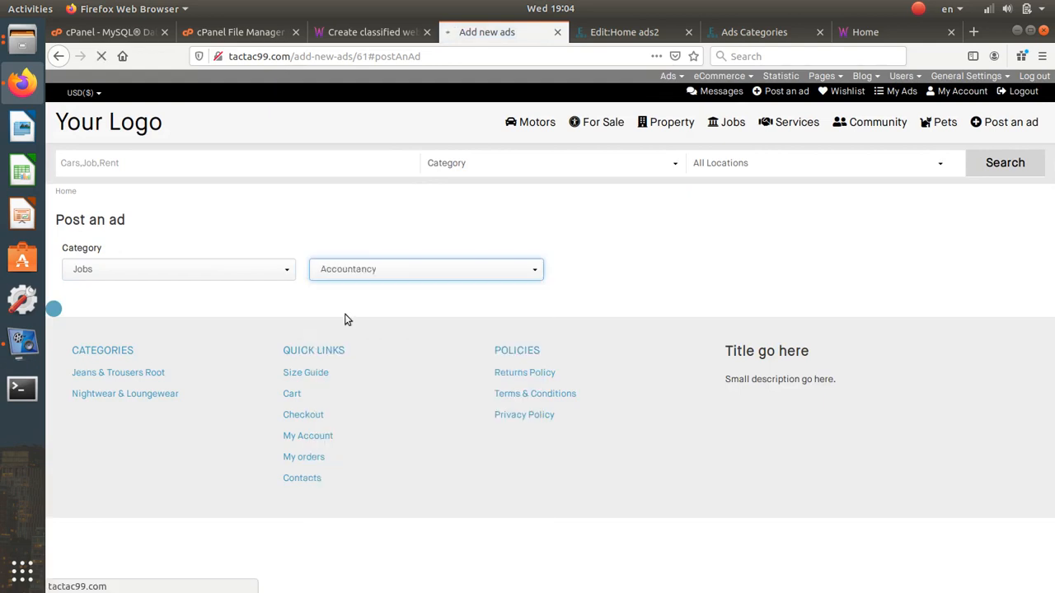
scroll(342, 309, down, 5)
scroll(342, 309, up, 1)
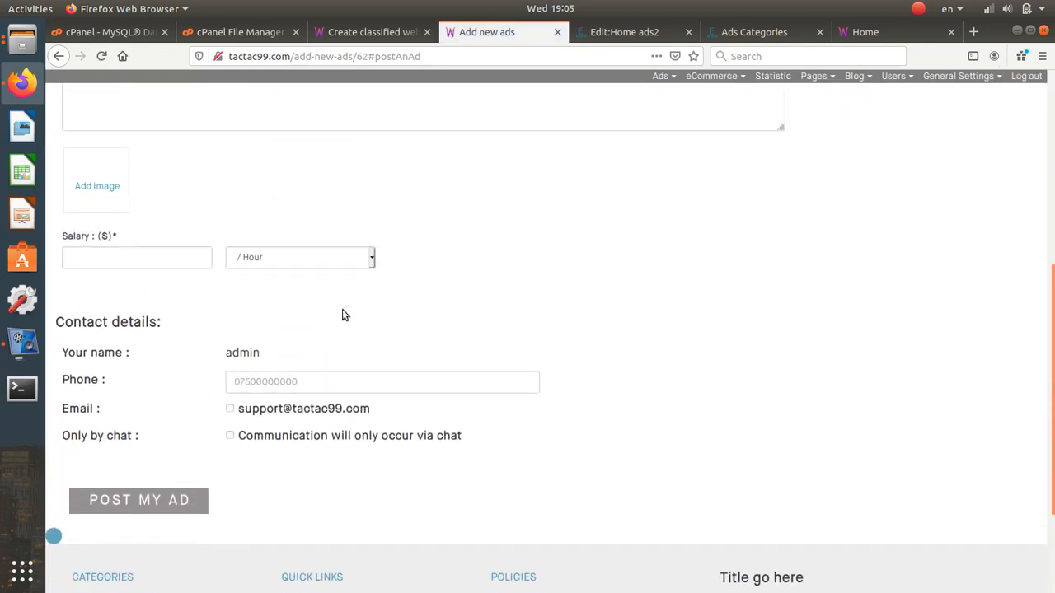
click(151, 250)
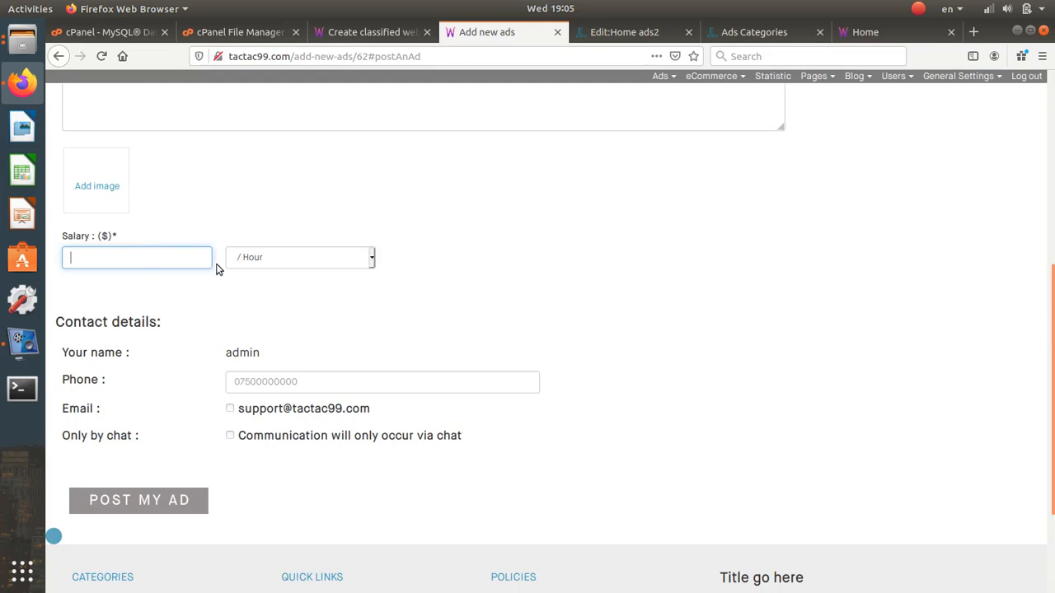
click(275, 262)
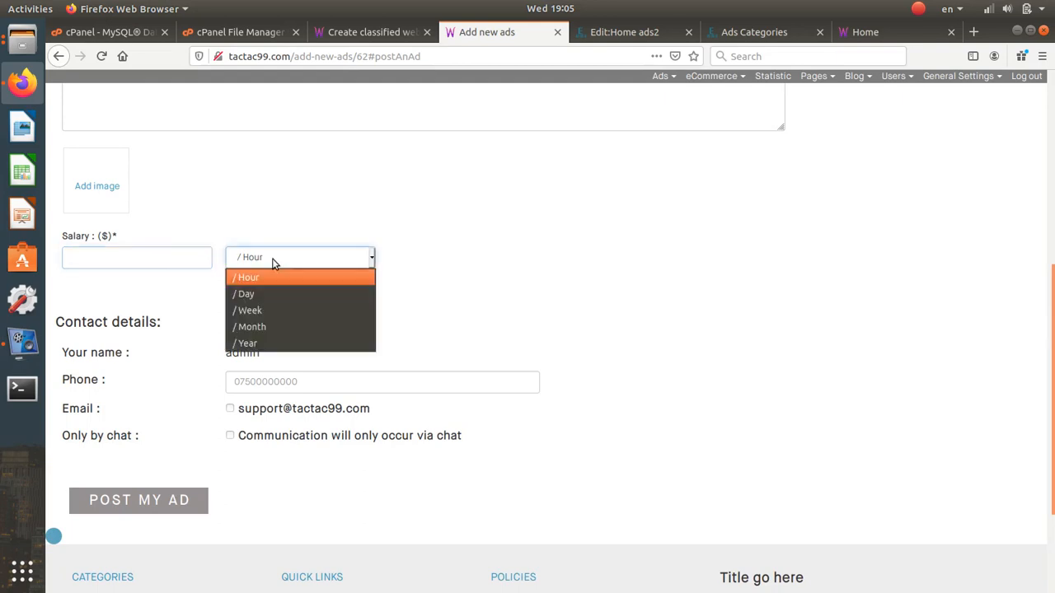
click(268, 328)
click(174, 260)
scroll(354, 209, up, 2)
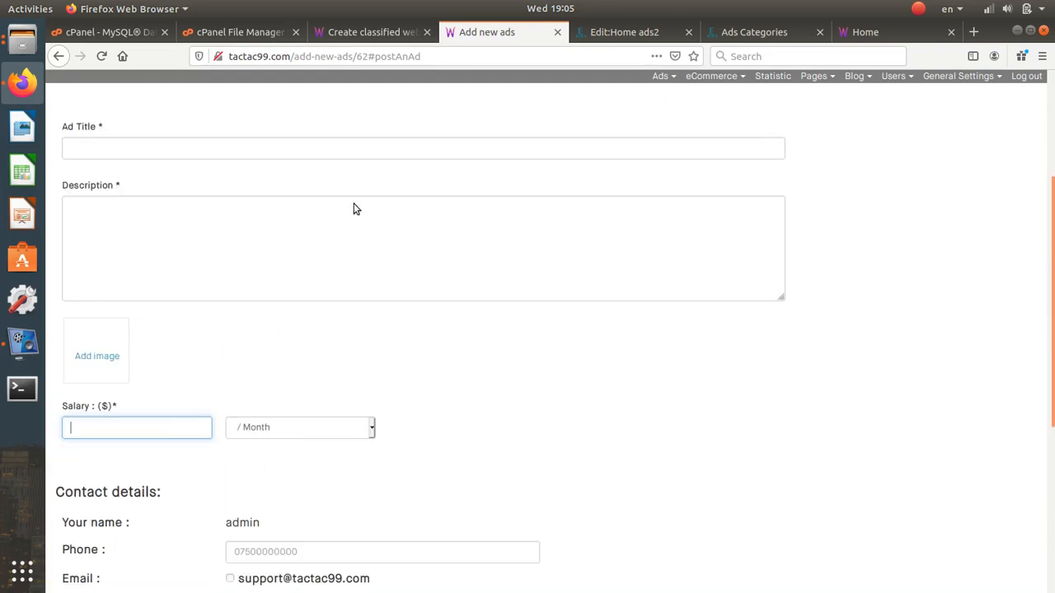
scroll(355, 209, up, 2)
- Title the ad 'Java developer' and describe the team's need, asking for CVs at a contact e-mail
click(259, 240)
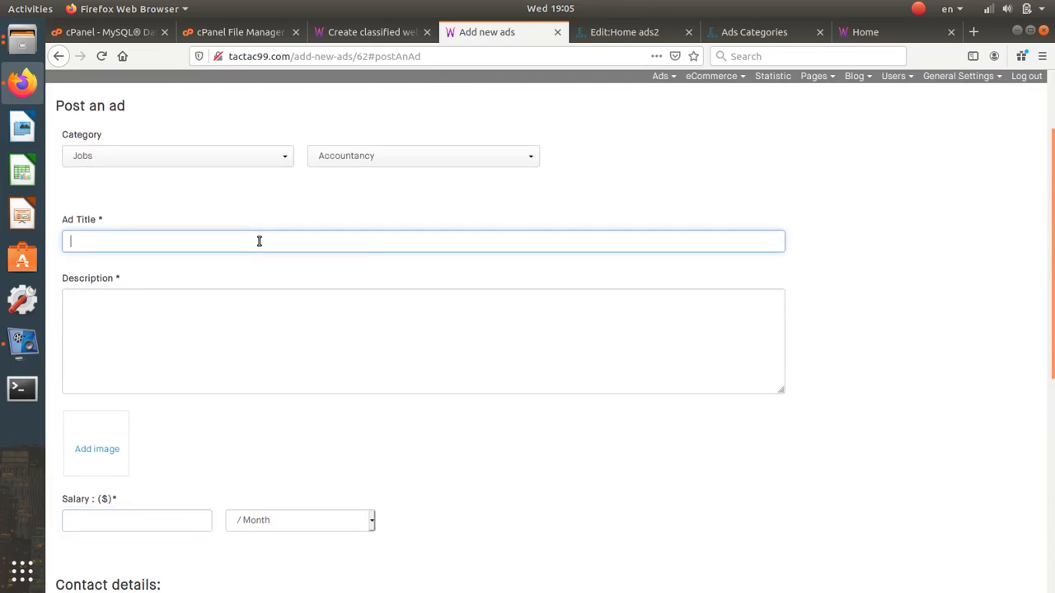
text(Java developer)
click(221, 354)
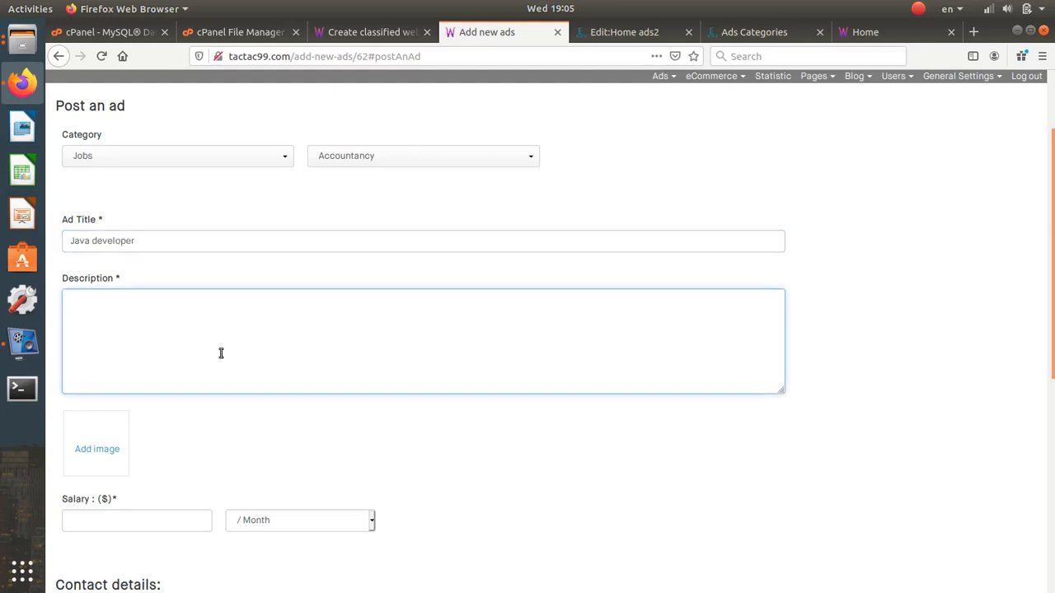
text(In our team need a good ja)
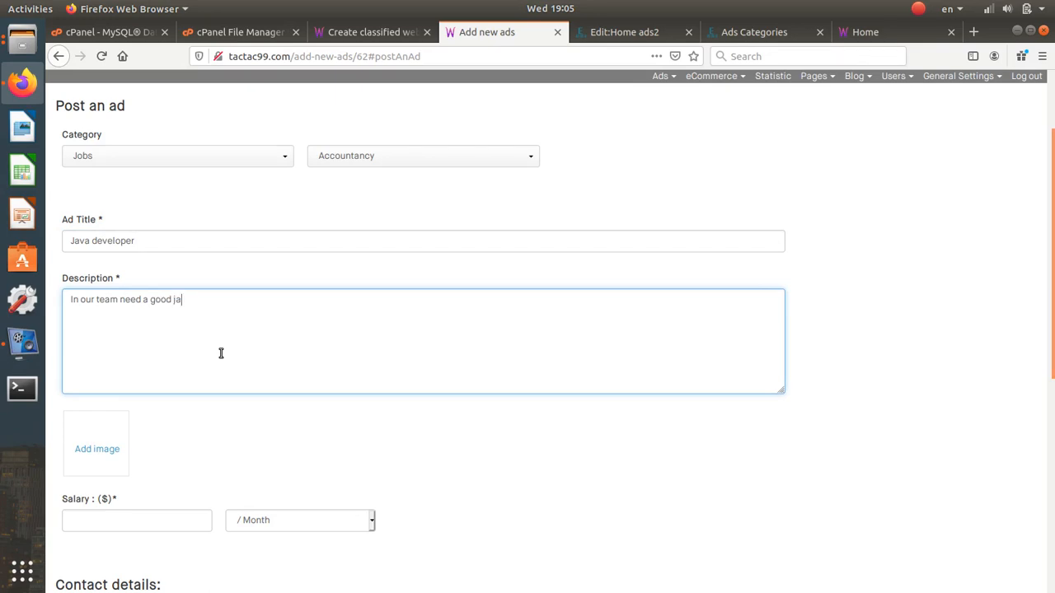
text(va developer)
text(.)
text( send your)
text( CV)
text( to )
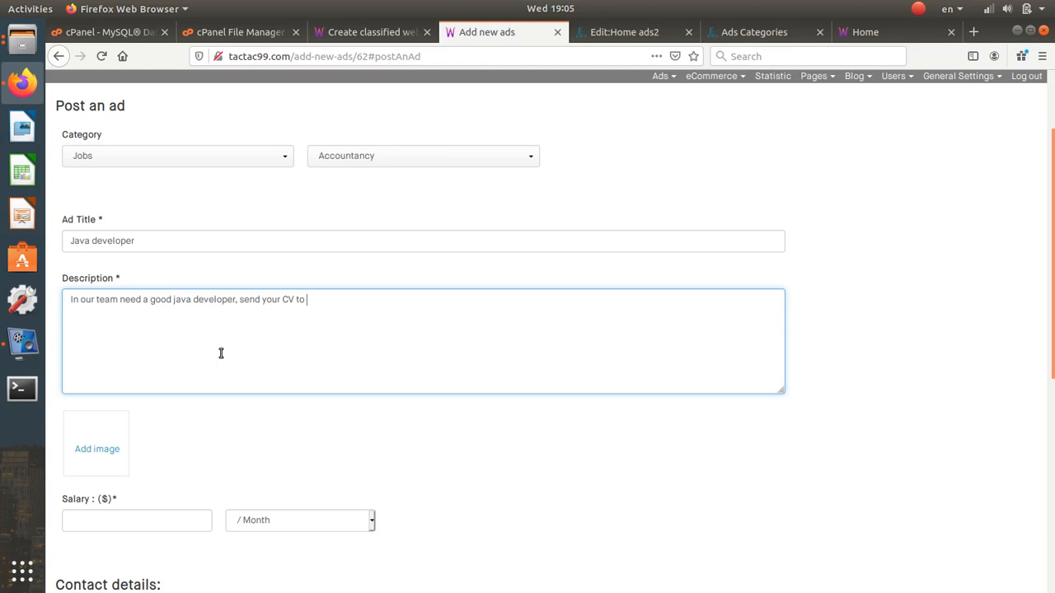
key(Left)
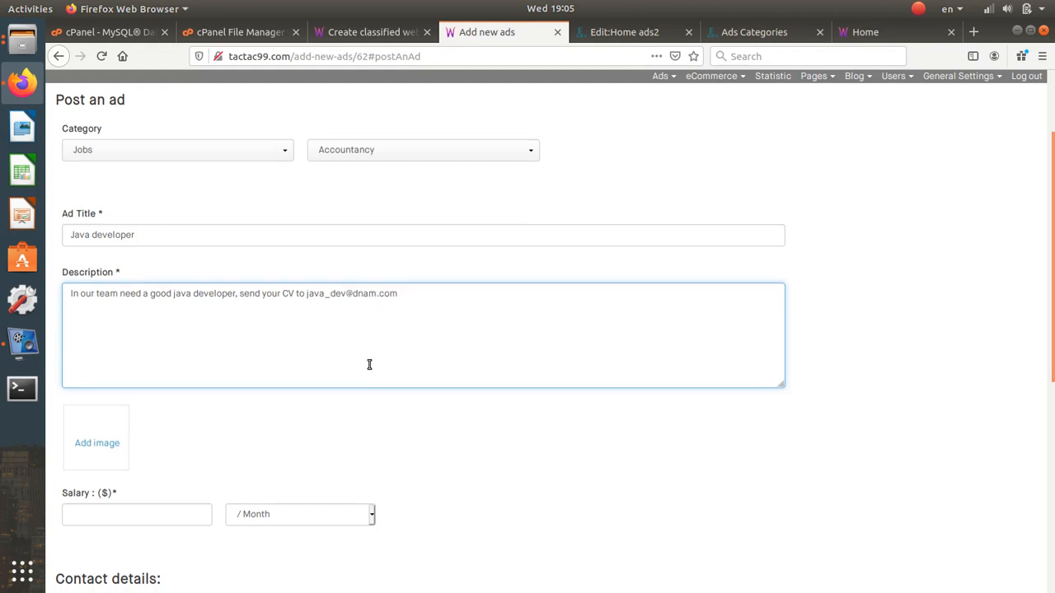
scroll(370, 362, down, 3)
- Set the job ad's salary to 250000 per year
click(187, 367)
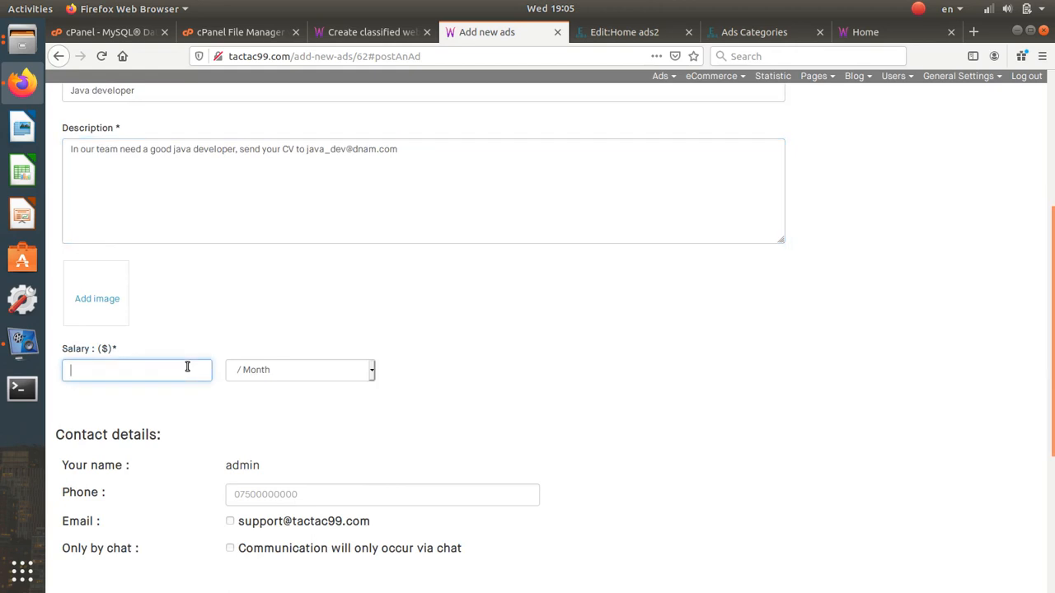
text(15)
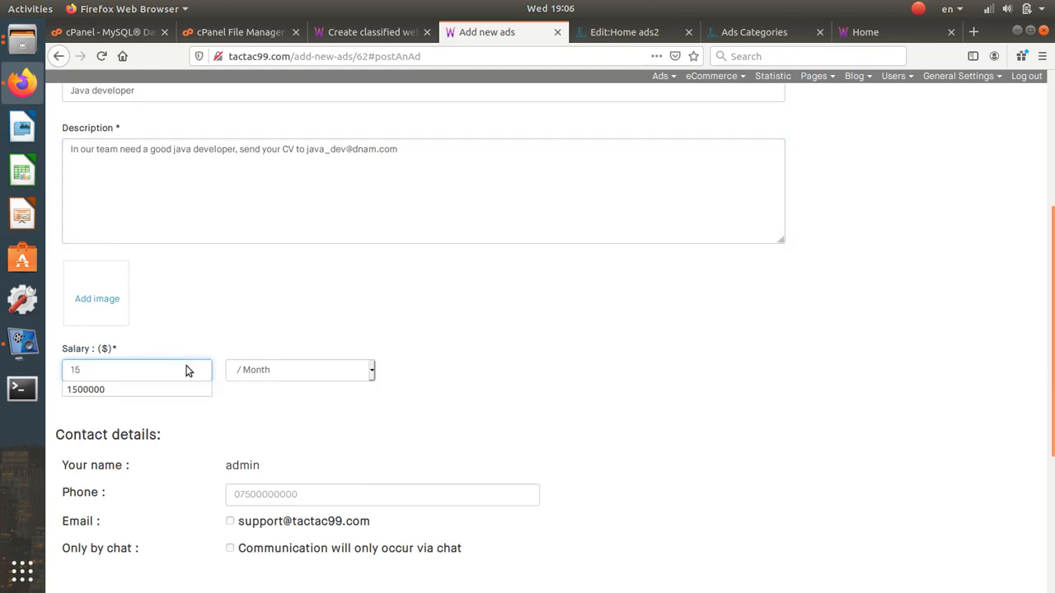
text(5)
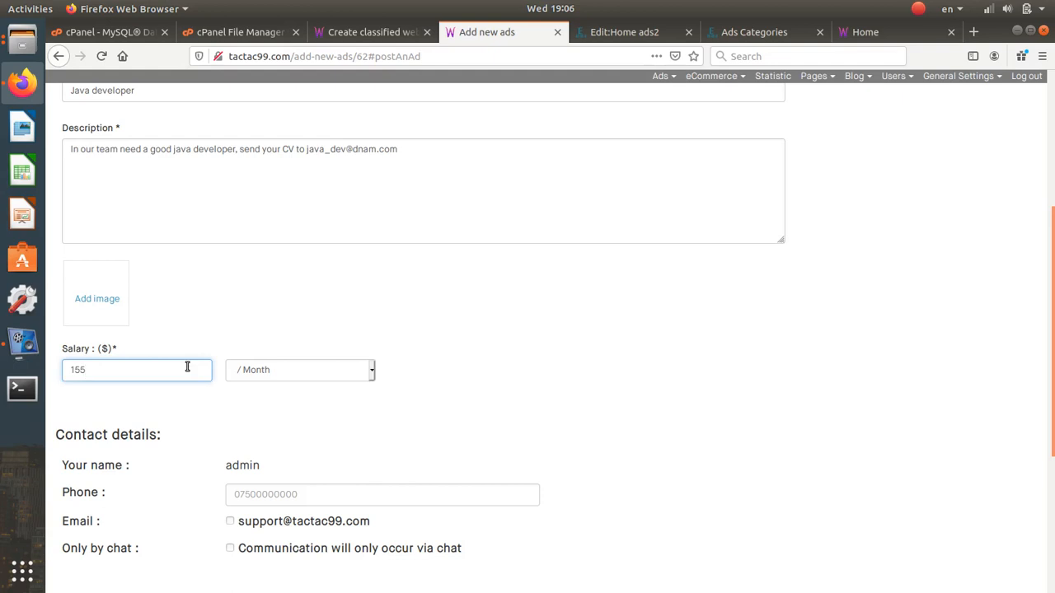
key(BackSpace)
text(0)
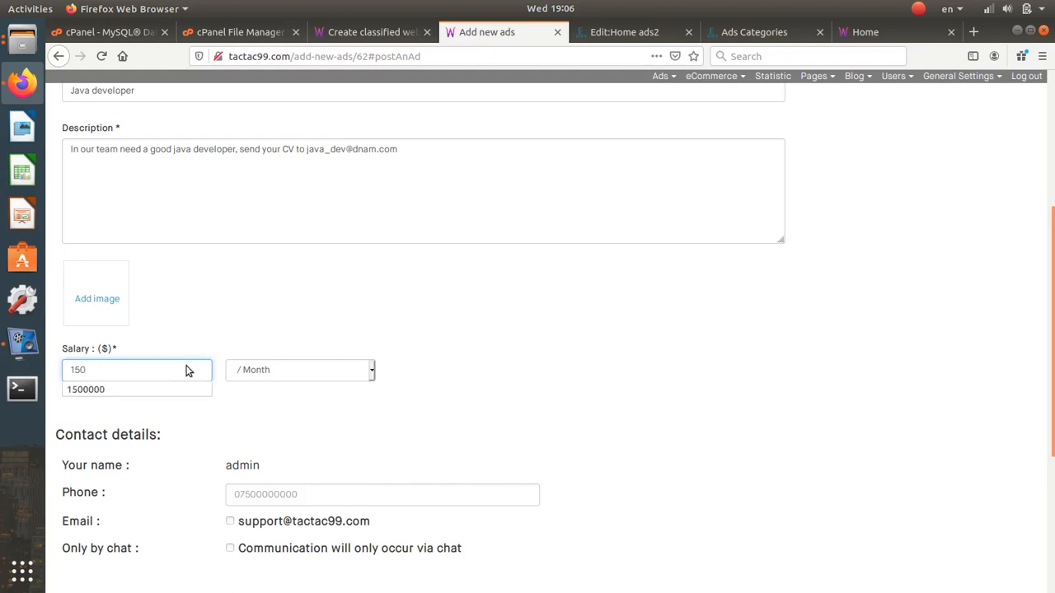
key(BackSpace)
key(BackSpace)
key(BackSpace)
text(2)
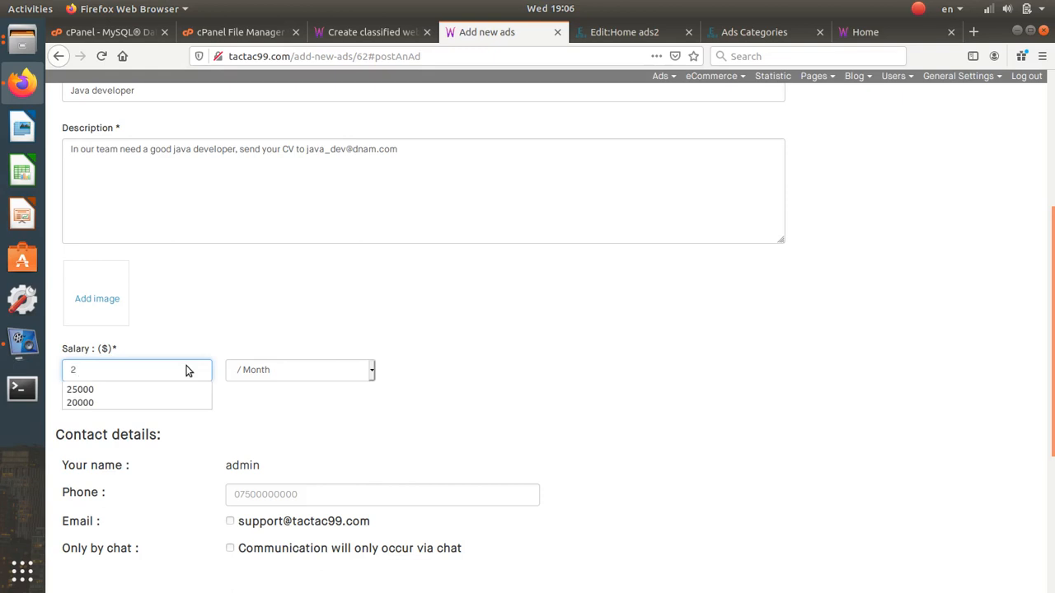
text(50)
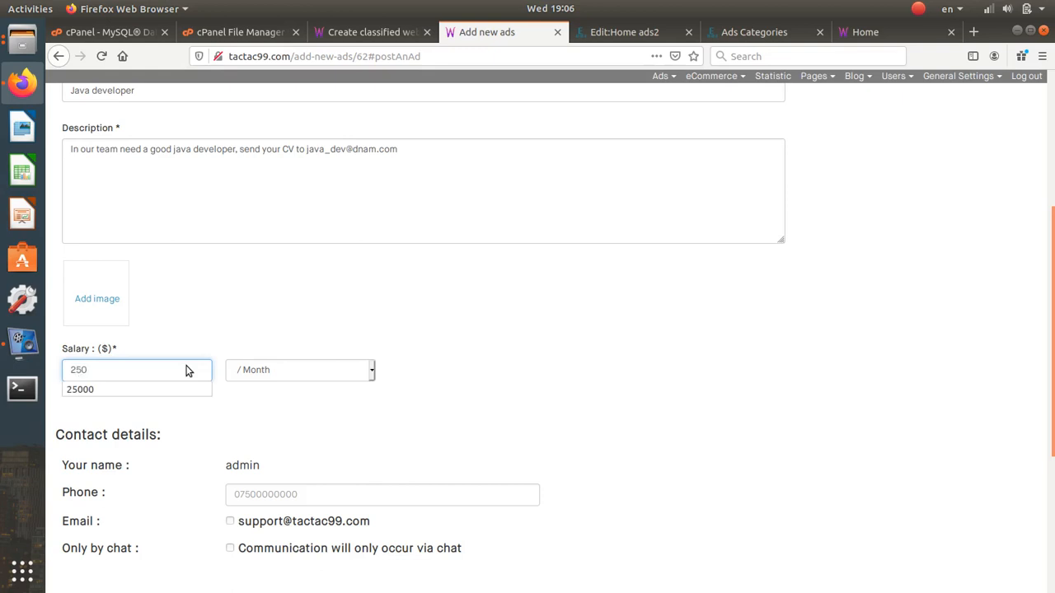
text(000000)
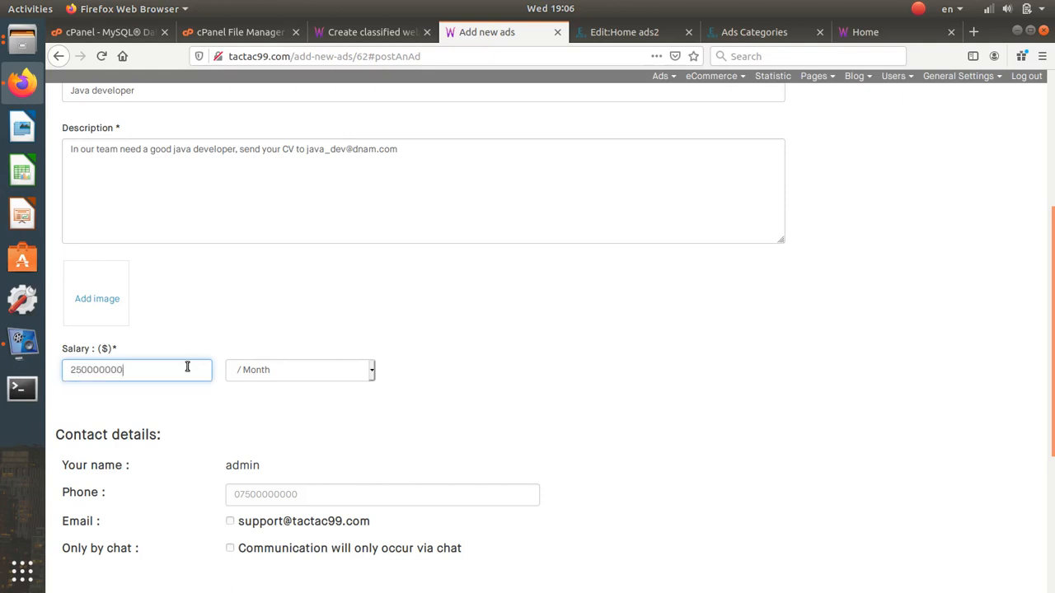
key(BackSpace)
key(BackSpace)
key(BackSpace)
key(BackSpace)
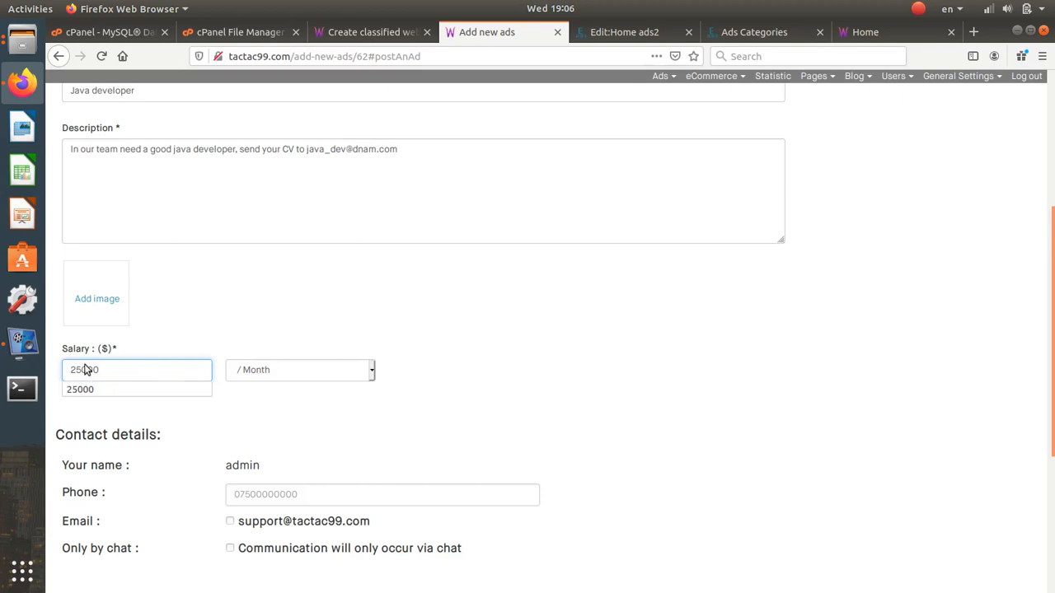
text(0)
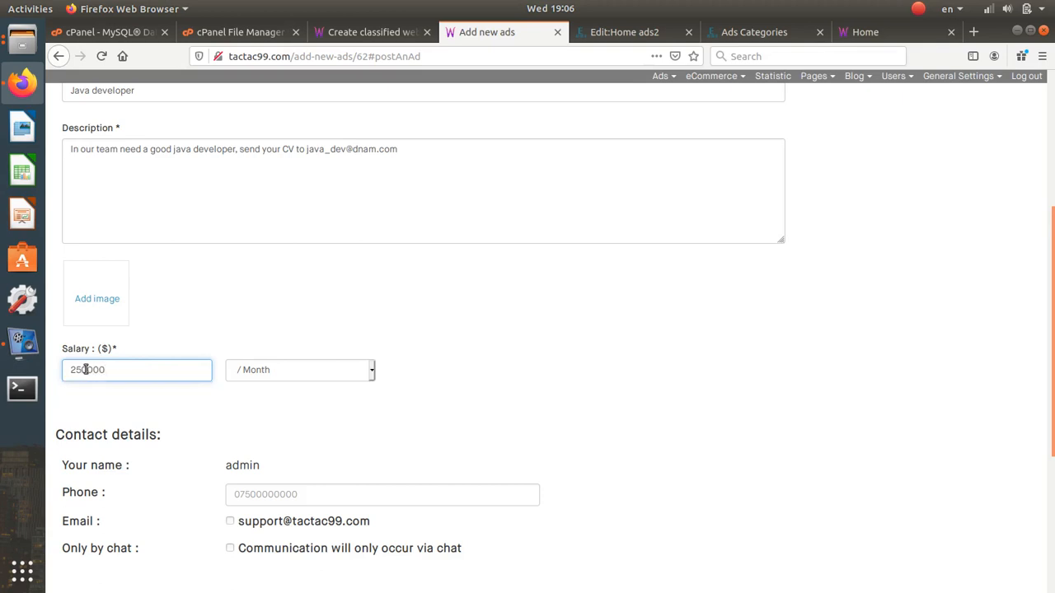
drag(86, 370, 130, 376)
click(284, 368)
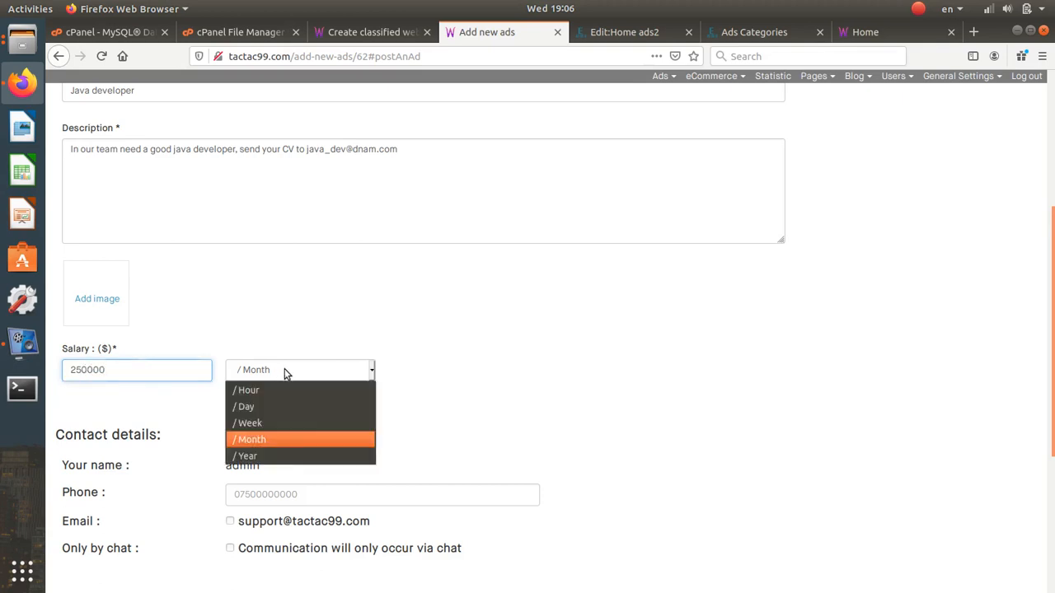
click(274, 453)
- Fill in the suggested contact phone number and allow e-mail contact, leaving chat-only off
scroll(265, 441, down, 3)
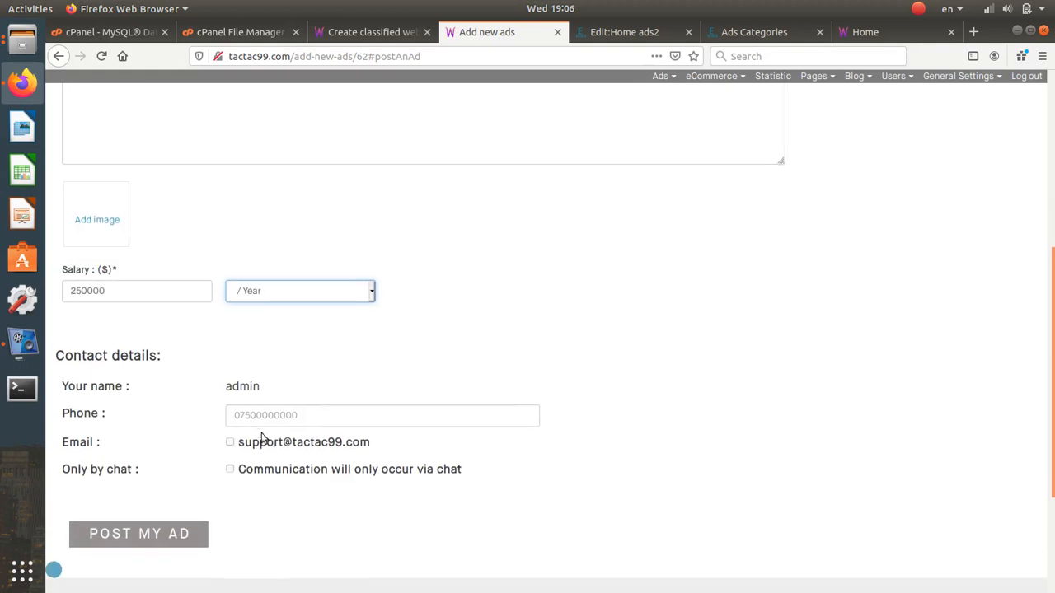
click(263, 382)
text(07)
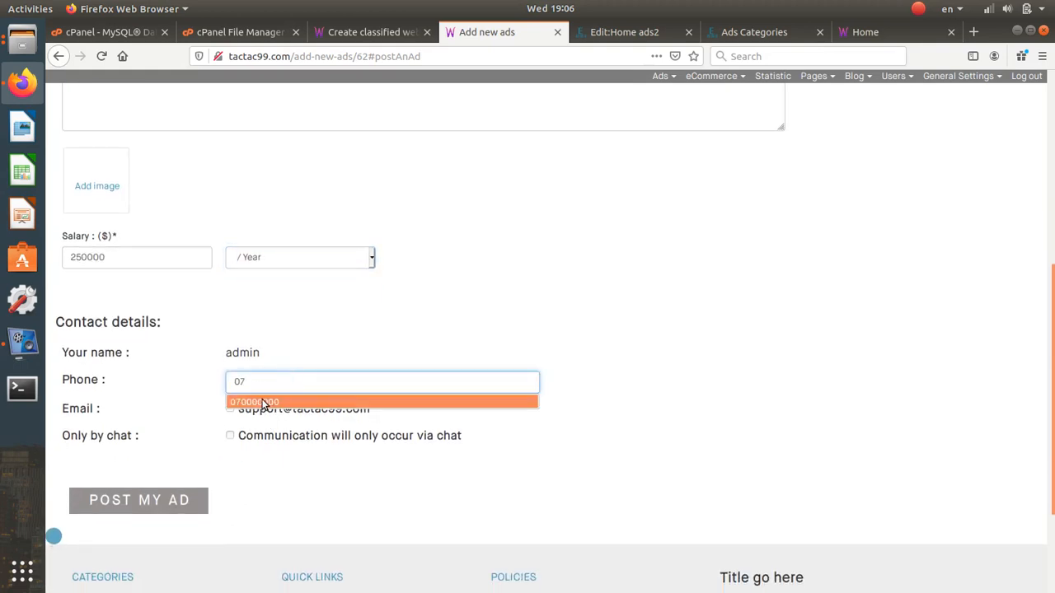
click(259, 403)
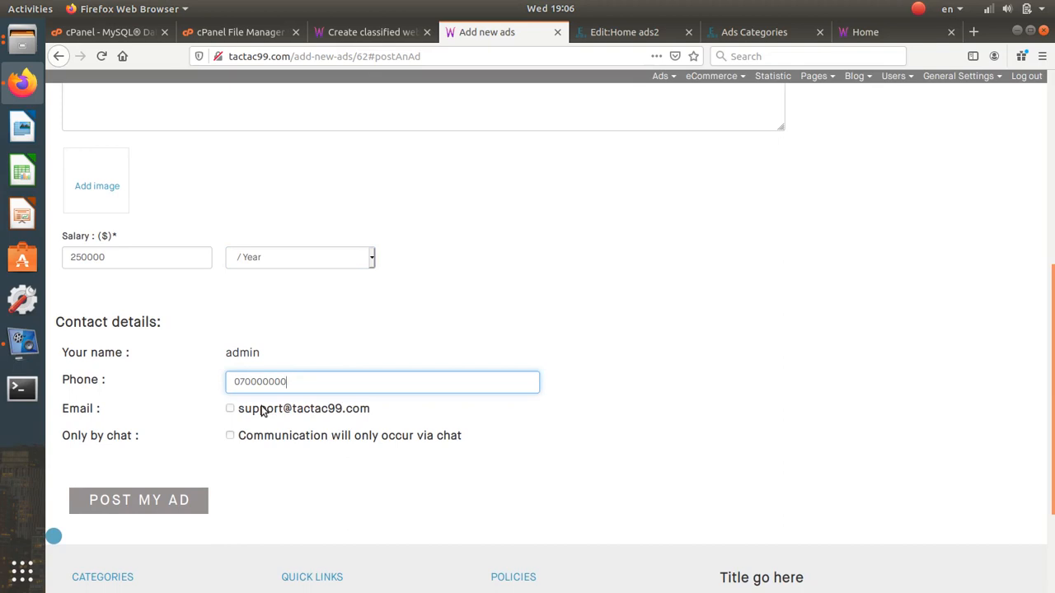
click(263, 410)
click(264, 437)
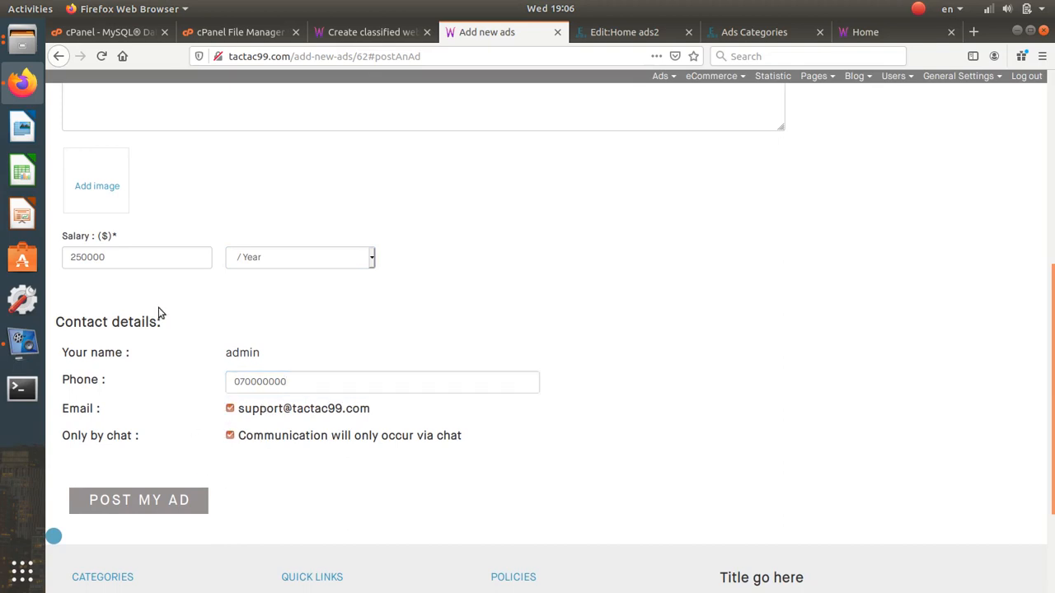
scroll(157, 308, up, 1)
scroll(287, 346, down, 3)
click(278, 363)
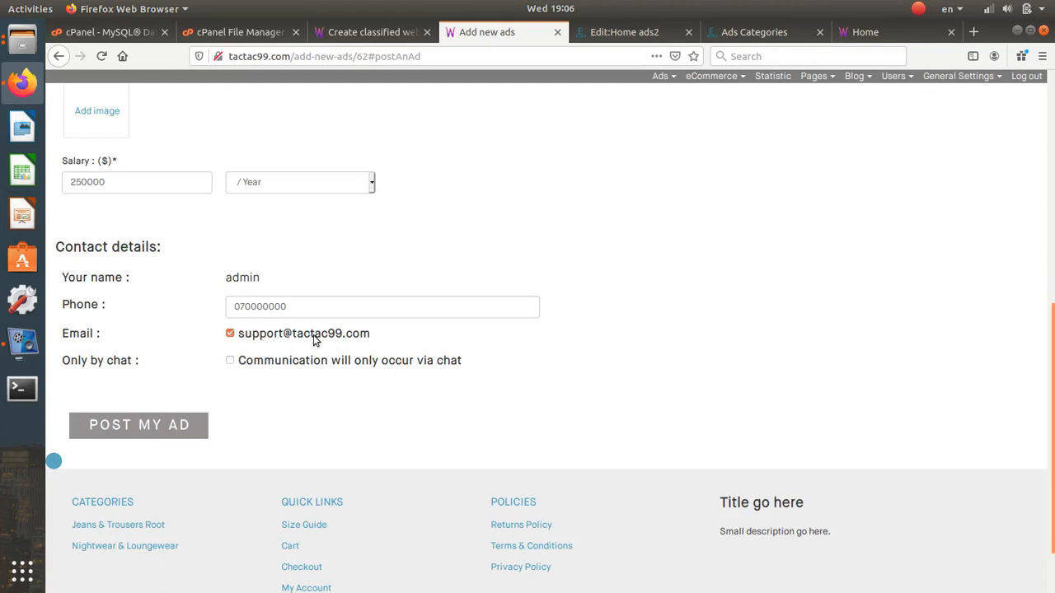
- Browse the Downloads images without attaching one, then return to the Ads Categories admin page
scroll(224, 317, up, 4)
click(97, 299)
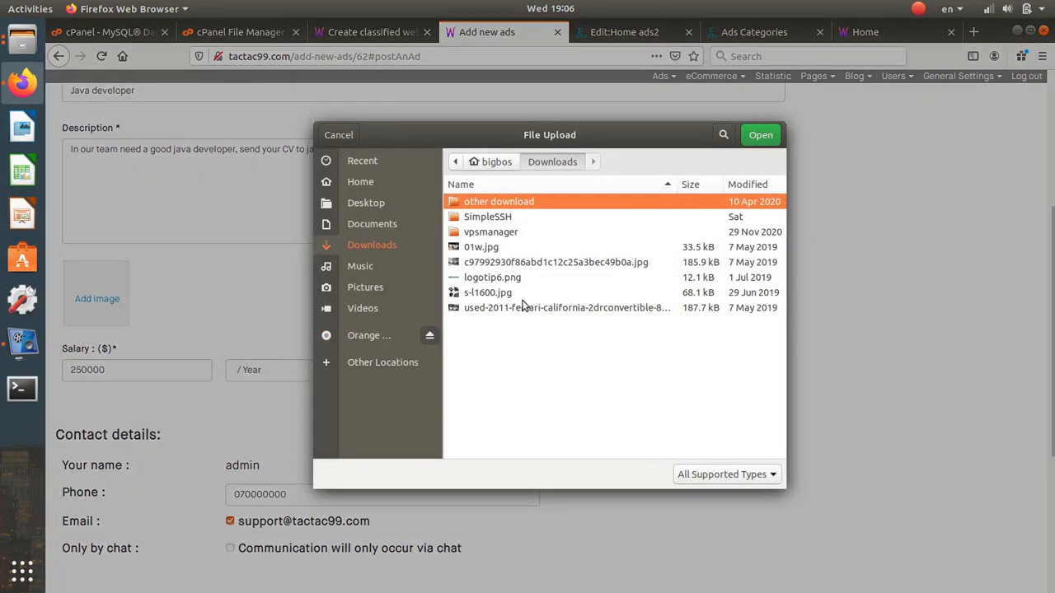
click(500, 290)
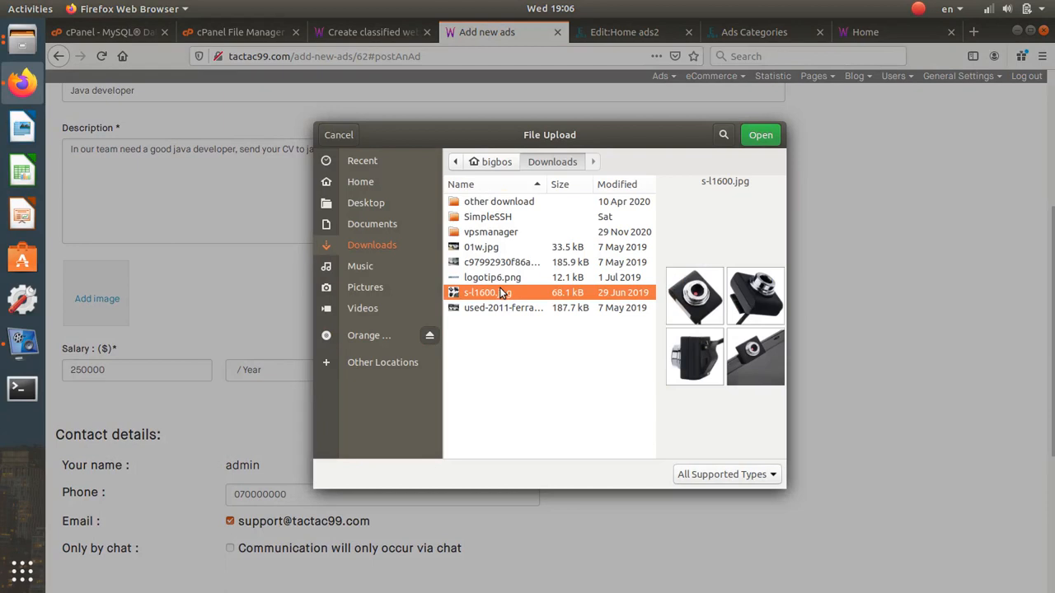
click(499, 277)
click(499, 264)
click(500, 308)
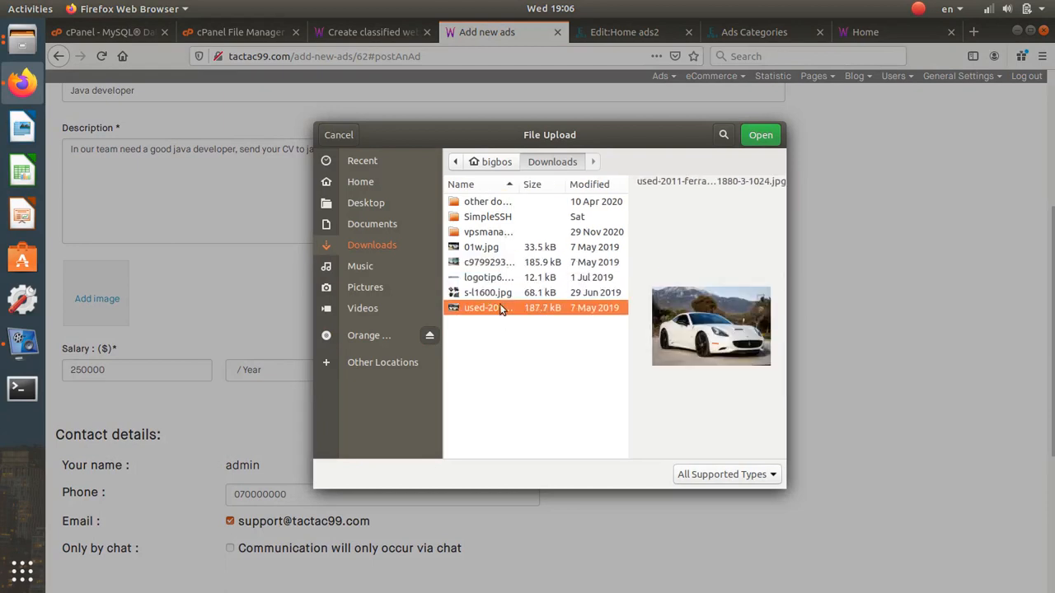
click(488, 248)
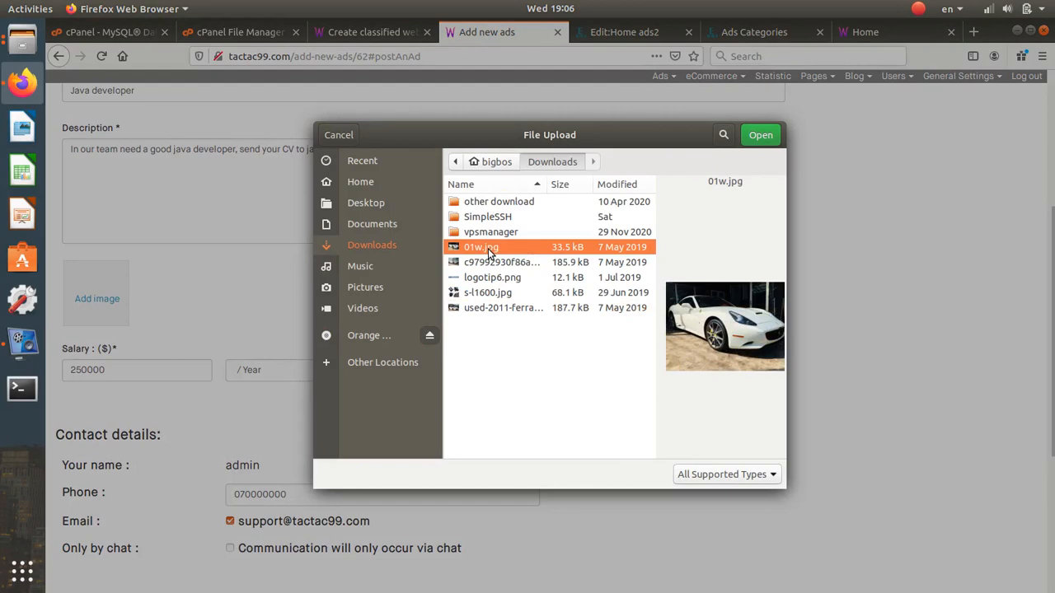
click(338, 135)
click(865, 32)
click(754, 31)
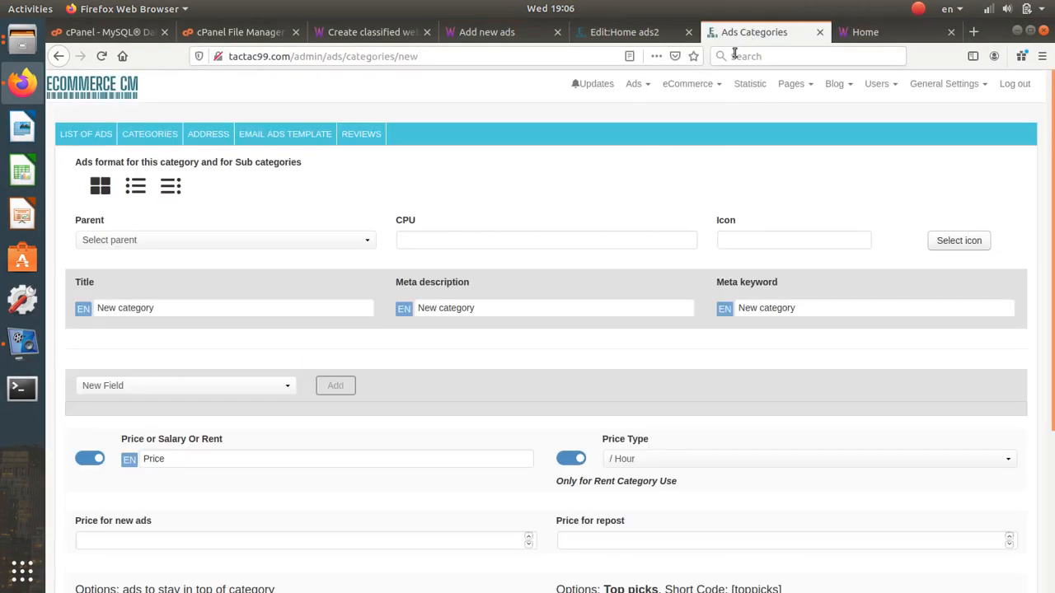
- Go to the public Jobs category and open the CLO Analyst ad's enlarged photo
click(719, 83)
click(866, 31)
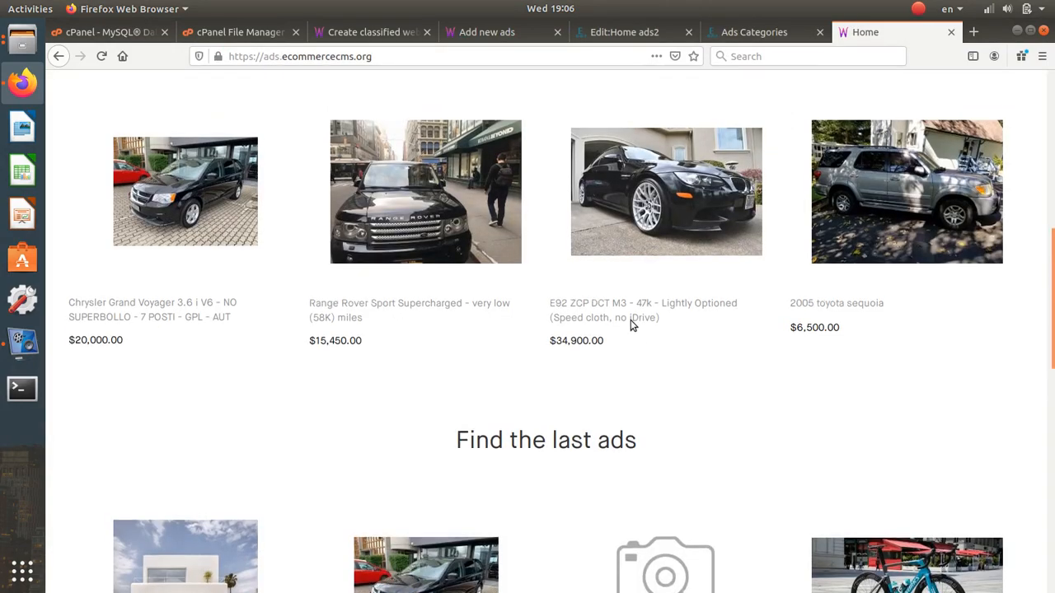
scroll(632, 313, down, 3)
scroll(632, 307, up, 10)
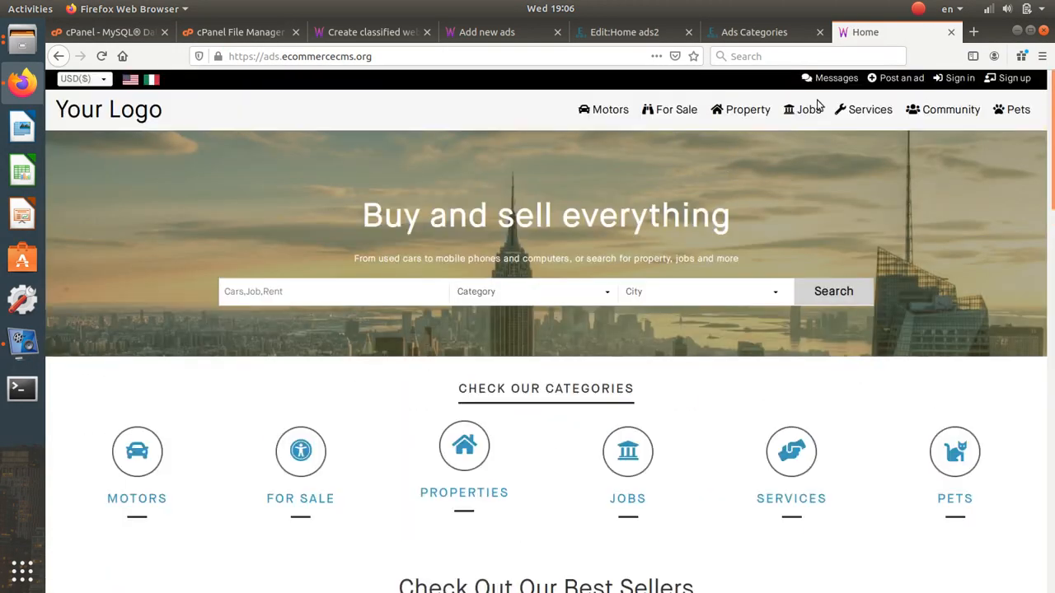
click(812, 111)
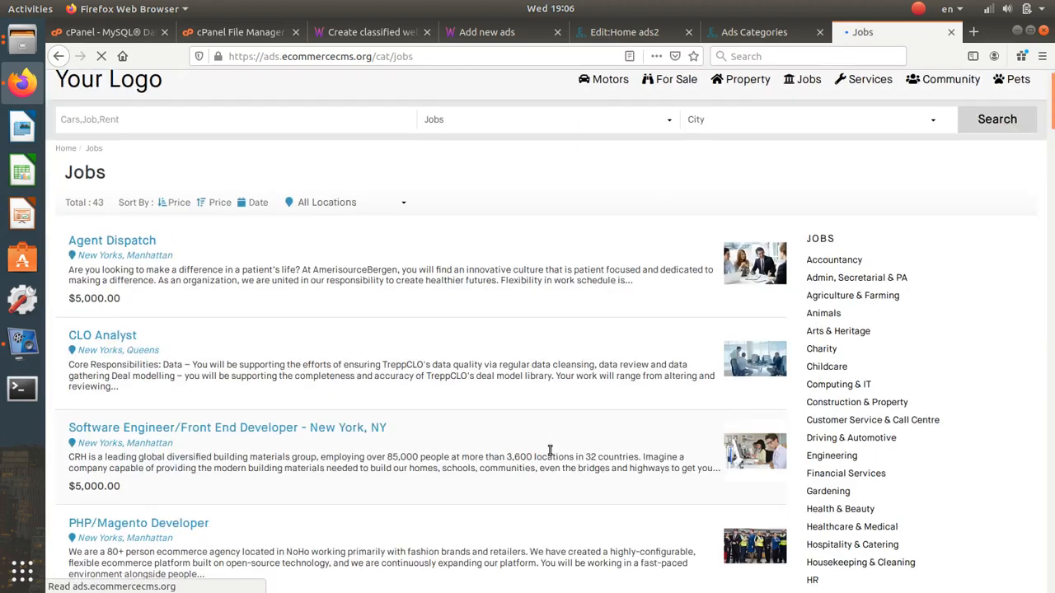
scroll(549, 452, down, 2)
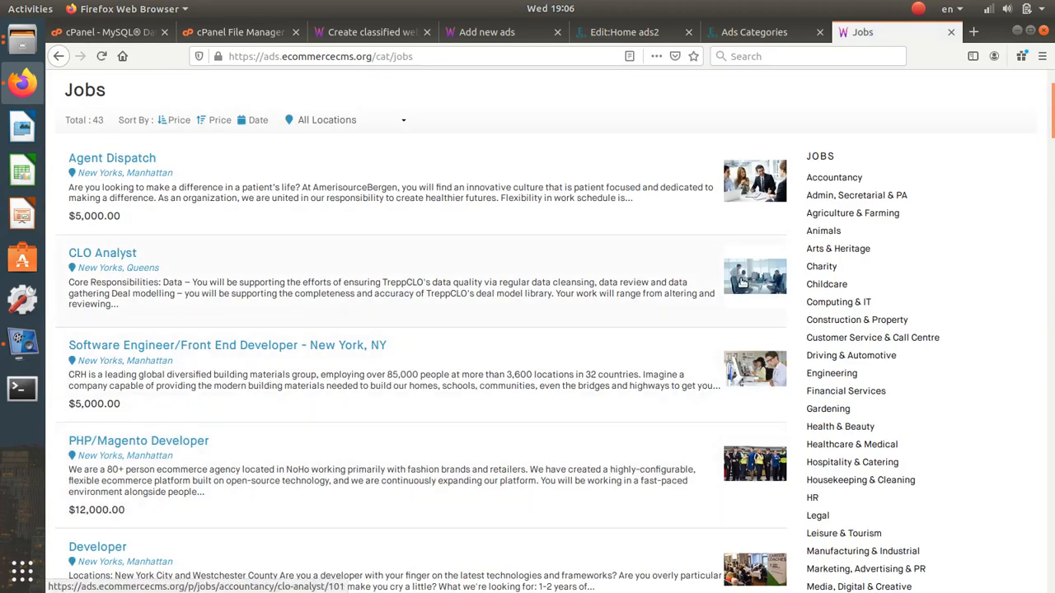
click(742, 282)
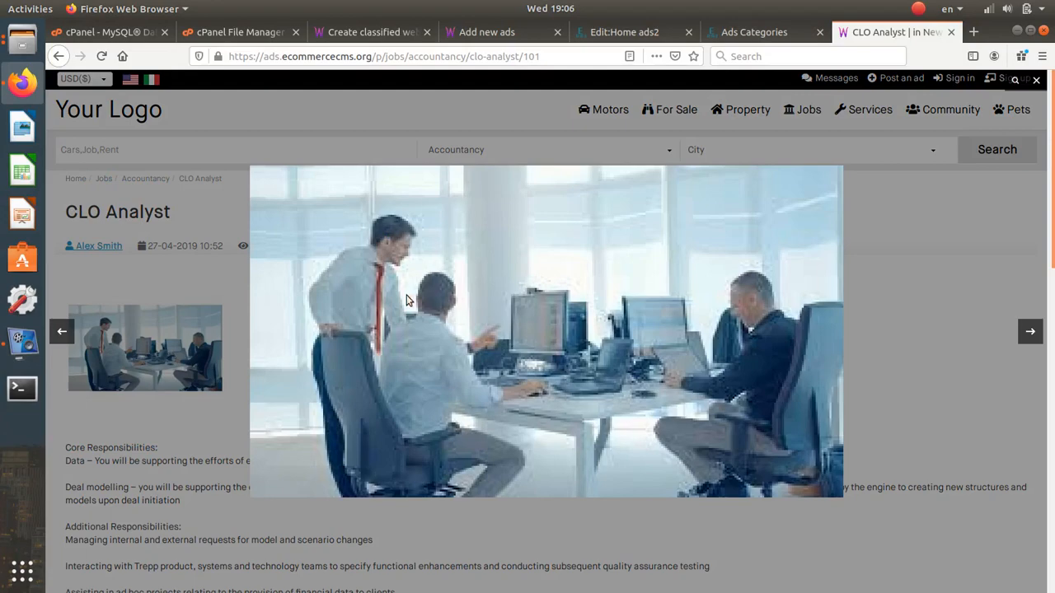
- Save the CLO Analyst job photo to the Desktop and close the lightbox
right_click(405, 299)
click(432, 350)
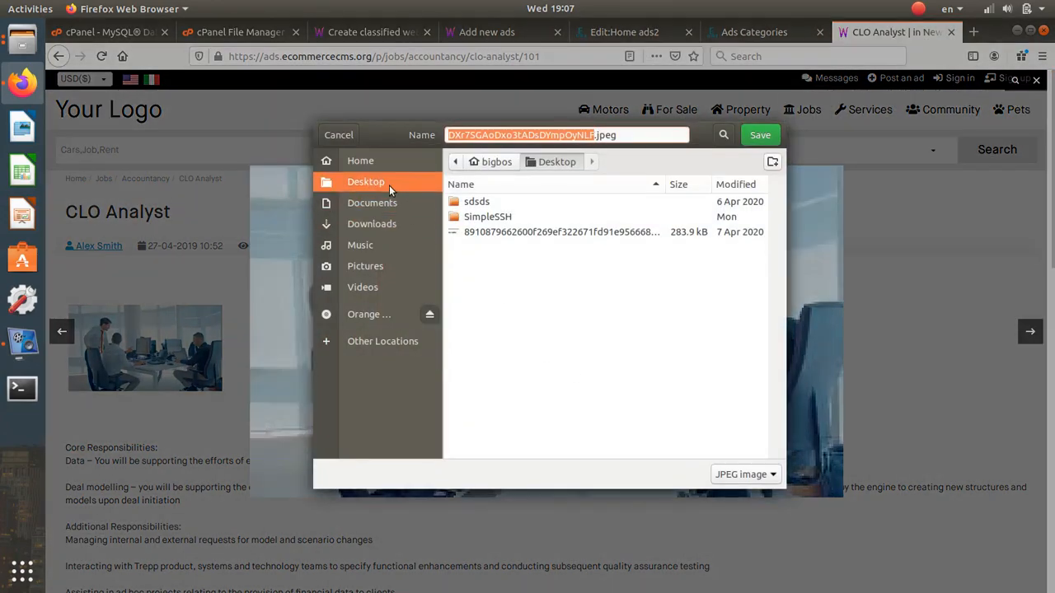
click(760, 134)
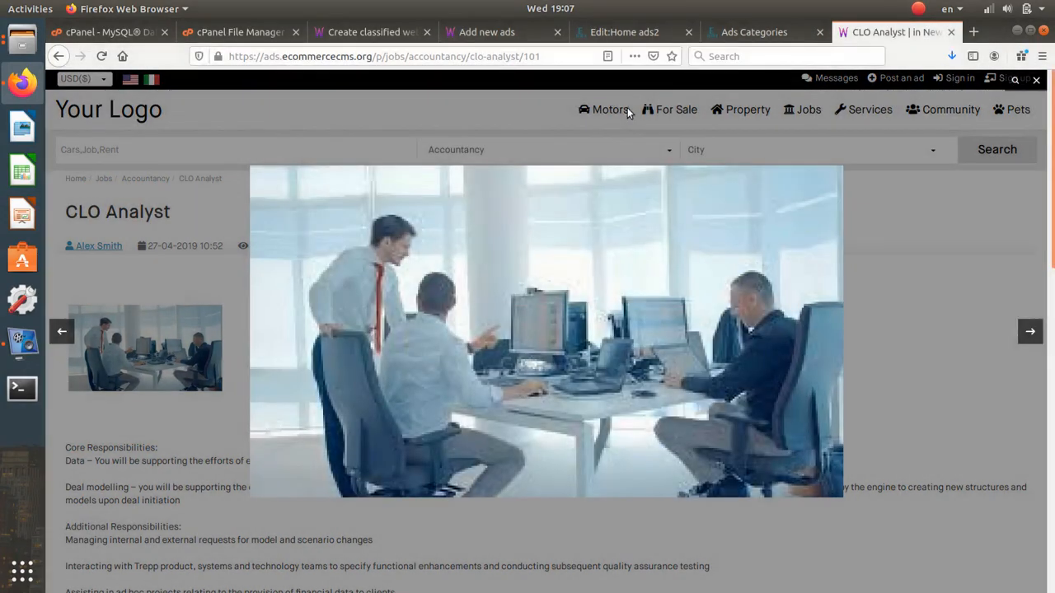
click(940, 207)
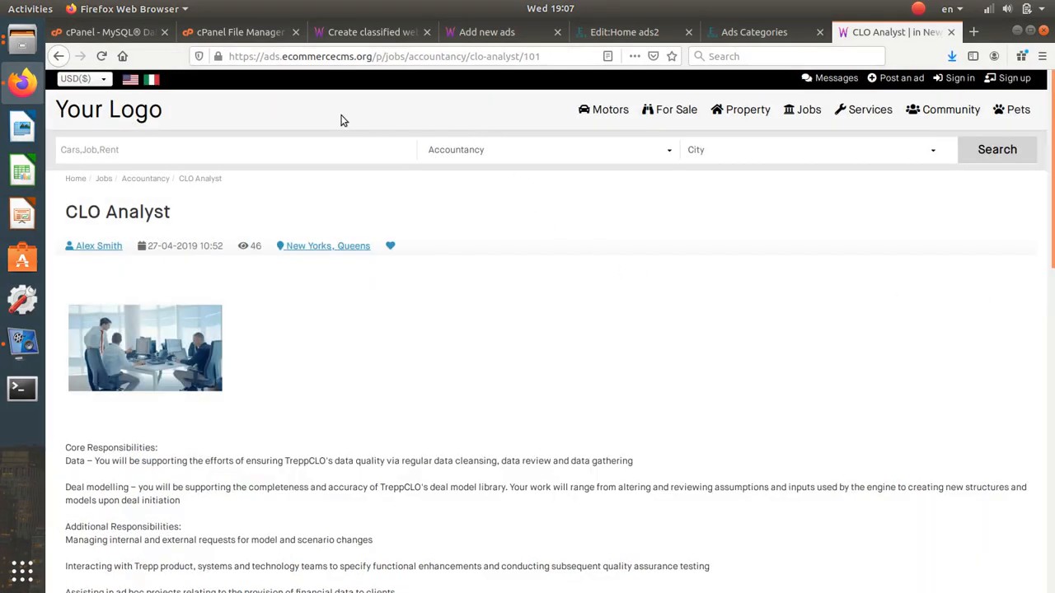
- Browse the car photos in Downloads for the new ad's image, then cancel without attaching one
click(423, 30)
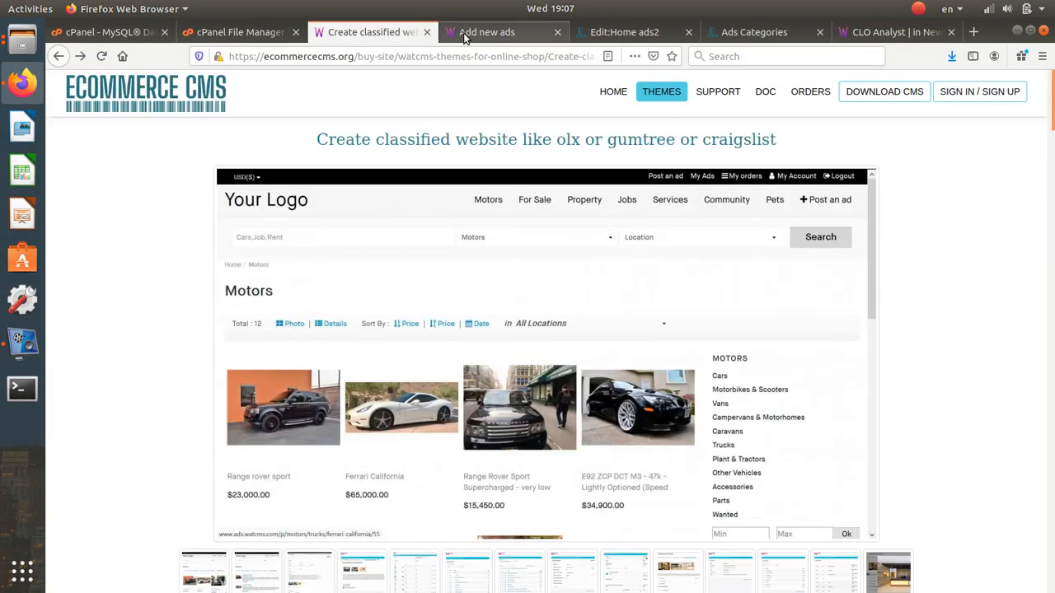
click(466, 33)
click(88, 305)
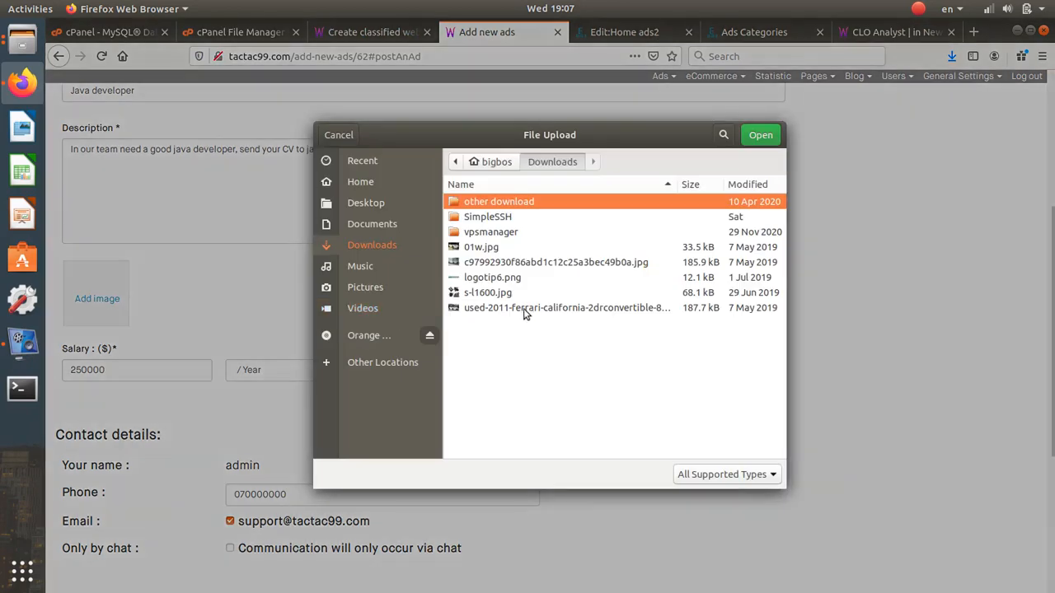
click(530, 266)
click(520, 307)
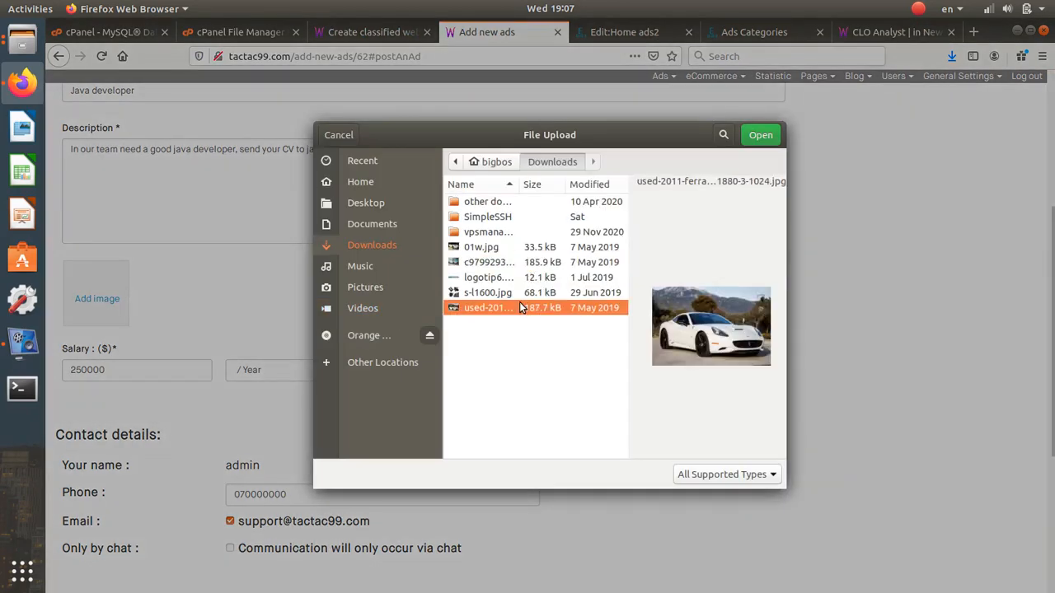
click(505, 264)
click(501, 249)
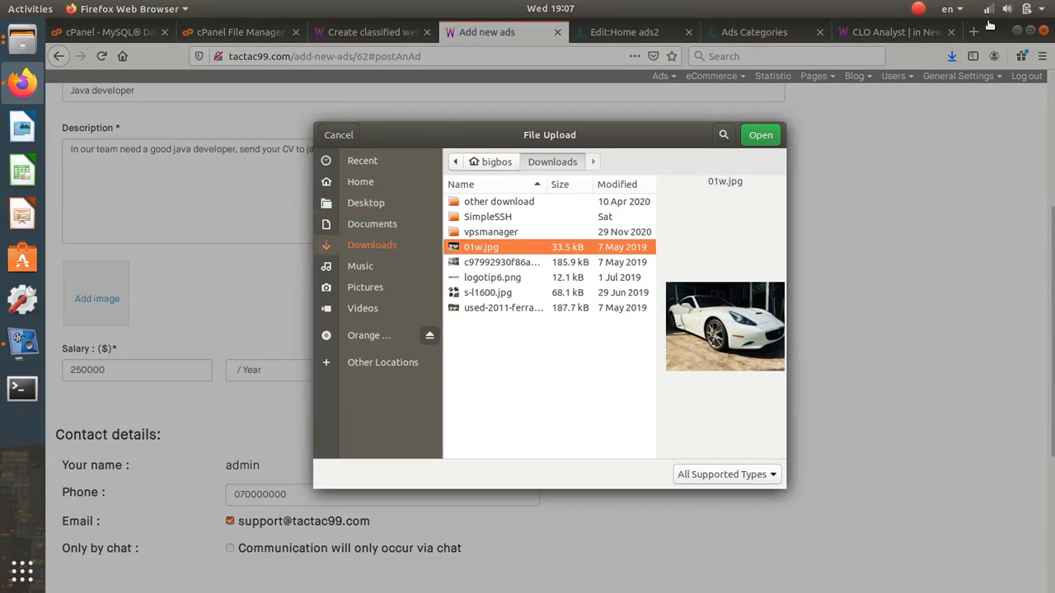
click(339, 135)
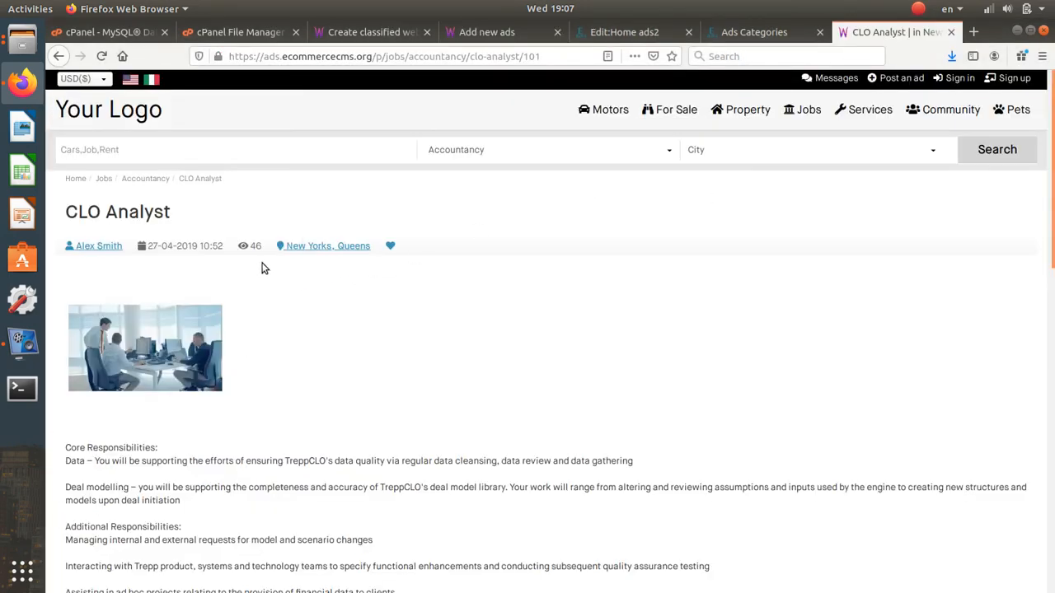
- Save the CLO Analyst office photo into Downloads and return to the Java developer ad form
right_click(191, 319)
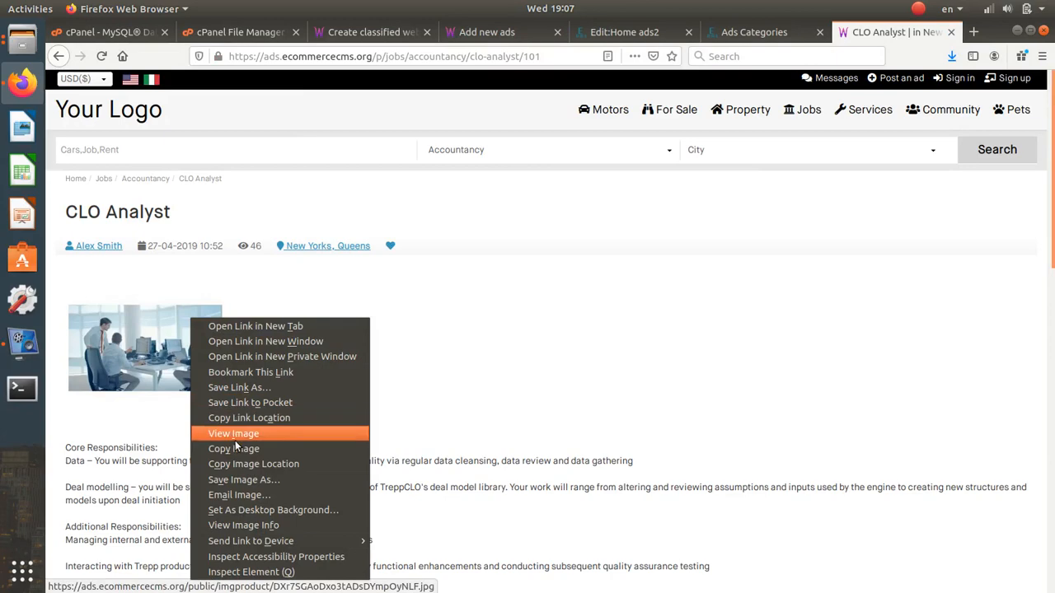
click(243, 479)
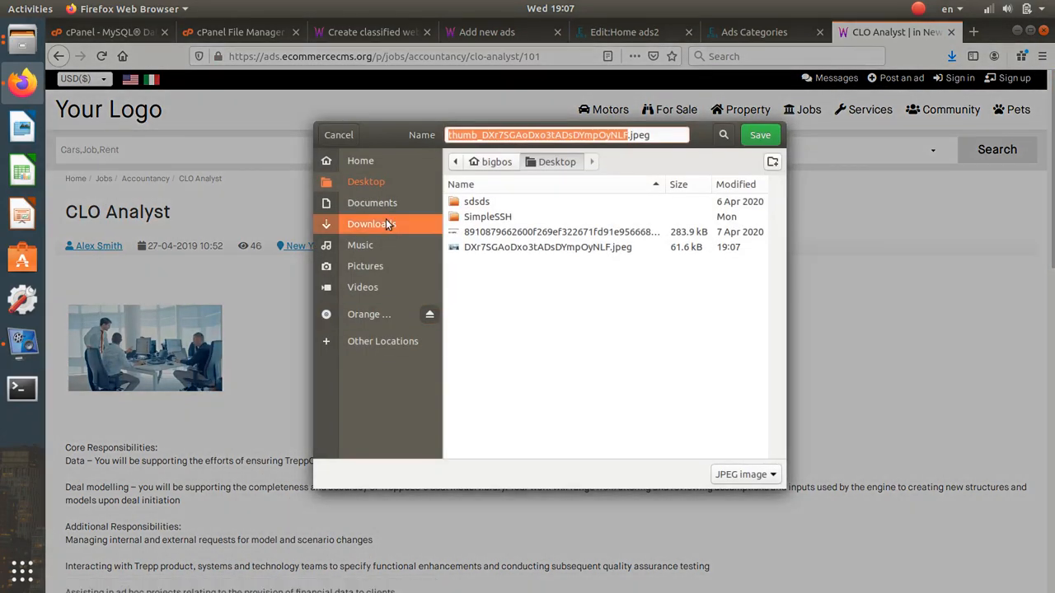
click(384, 223)
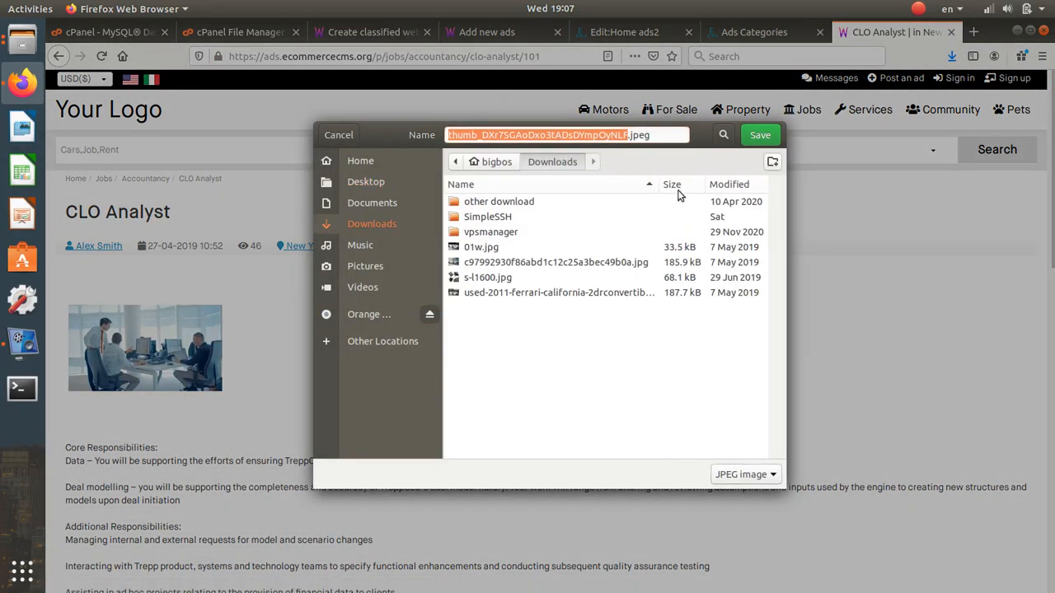
click(759, 135)
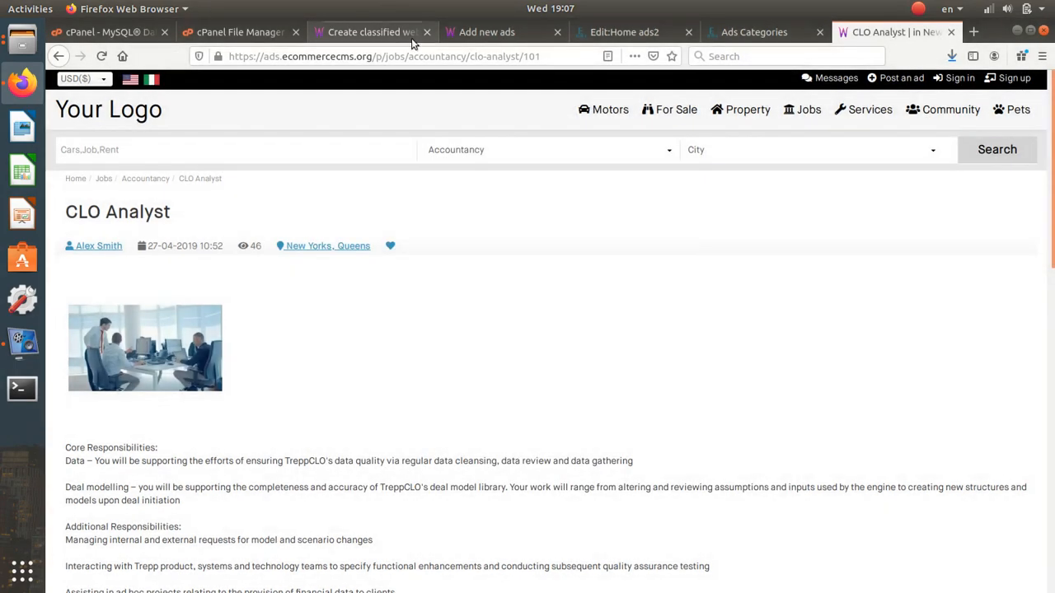
click(607, 38)
click(521, 34)
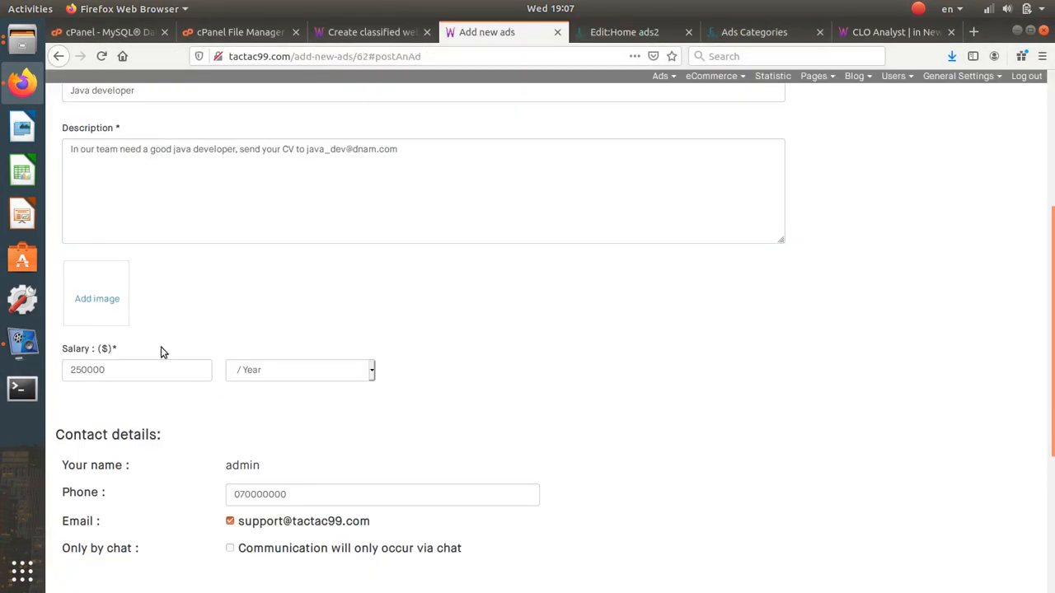
- Attach the downloaded thumb_ office photo to the Java developer ad and post it
click(157, 313)
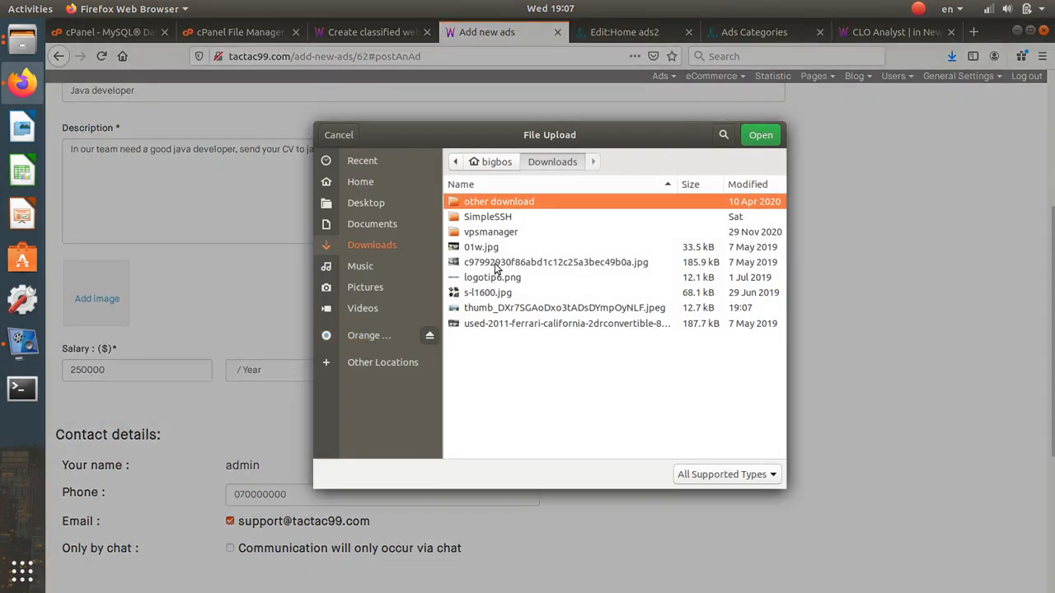
click(495, 315)
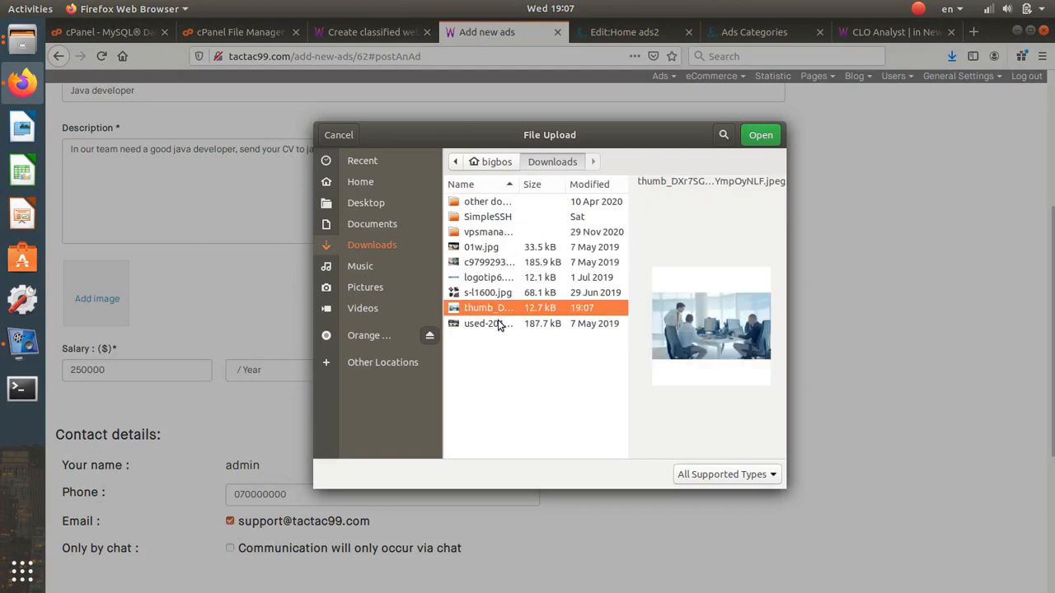
click(759, 141)
scroll(310, 368, down, 3)
scroll(310, 367, down, 1)
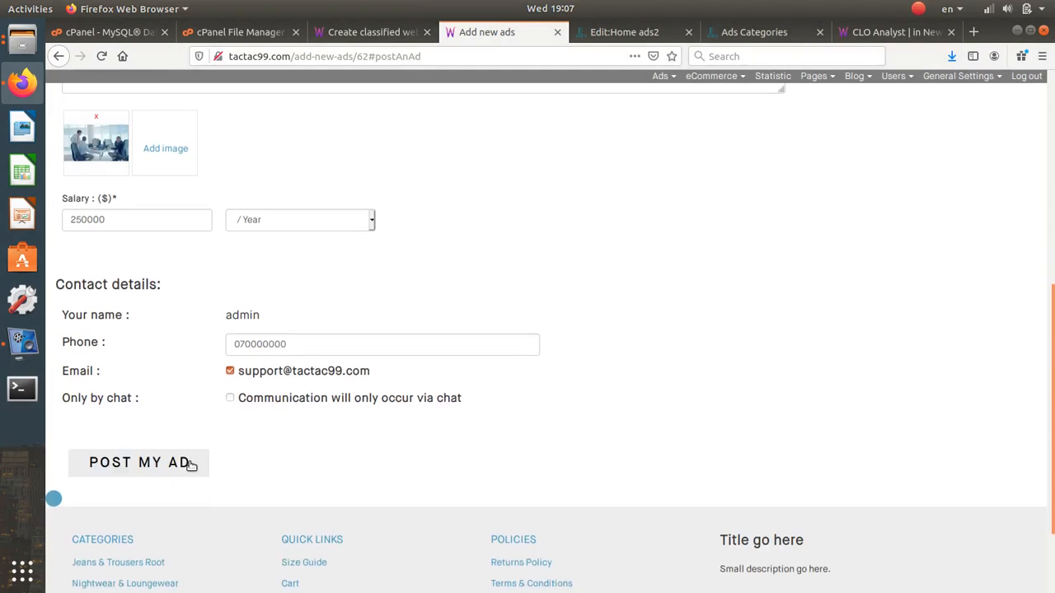
click(190, 466)
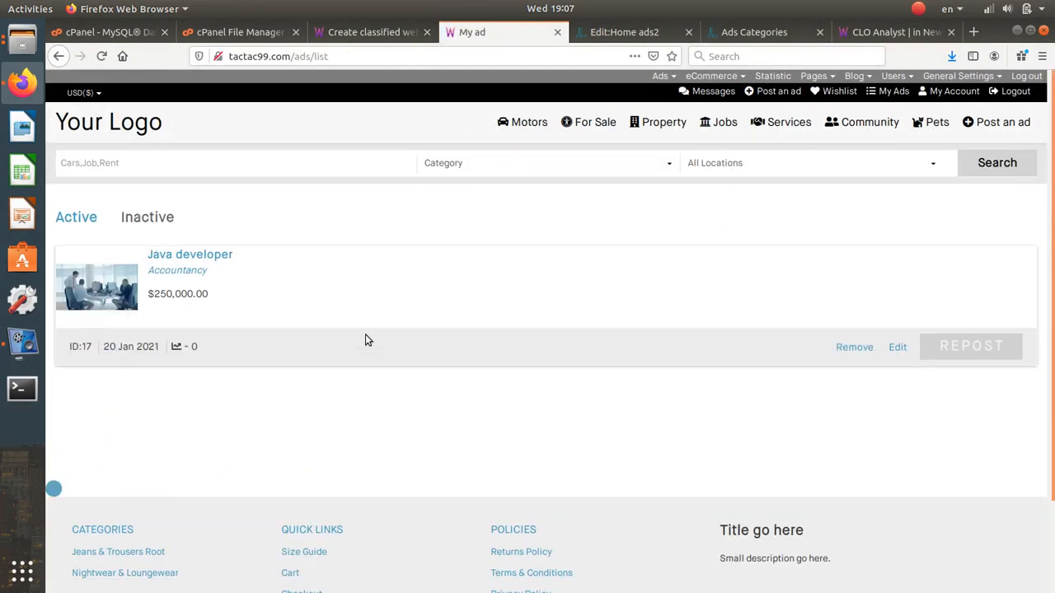
- Open the Jobs category in a new tab and switch it to the Details list view
middle_click(700, 124)
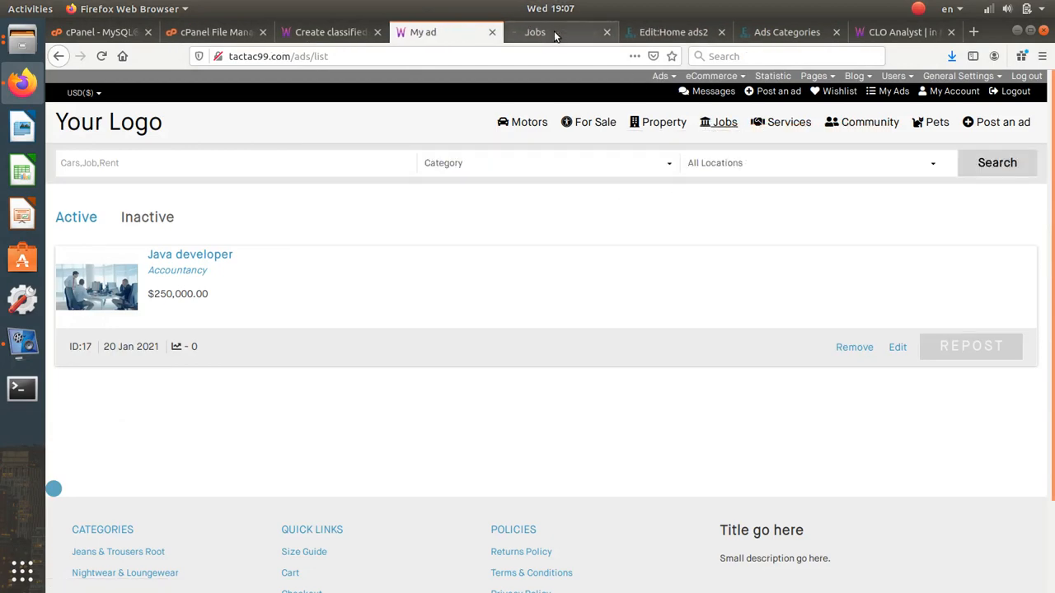
click(557, 31)
scroll(412, 346, down, 1)
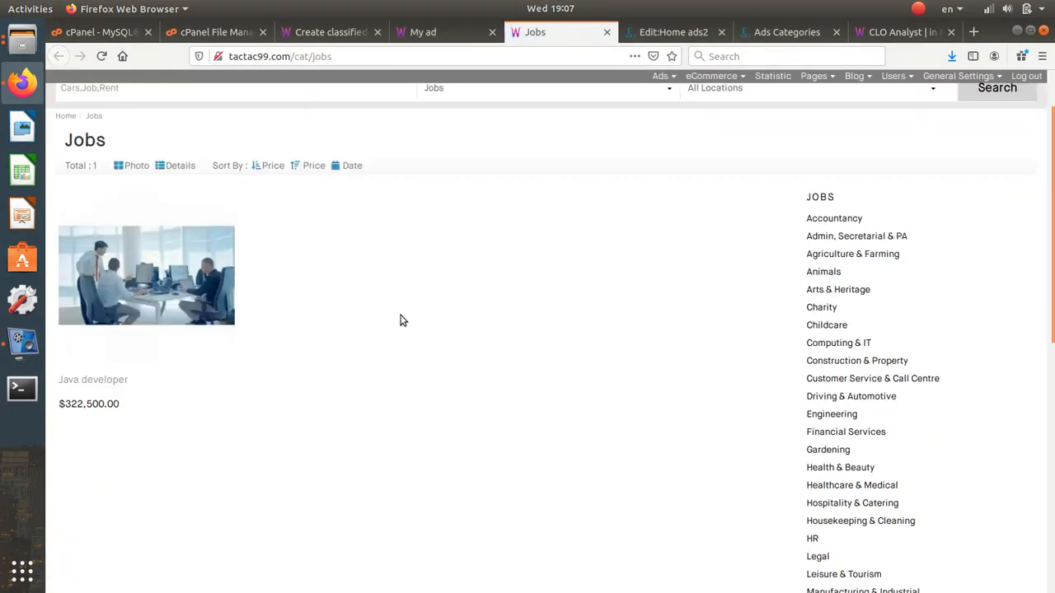
scroll(507, 173, up, 1)
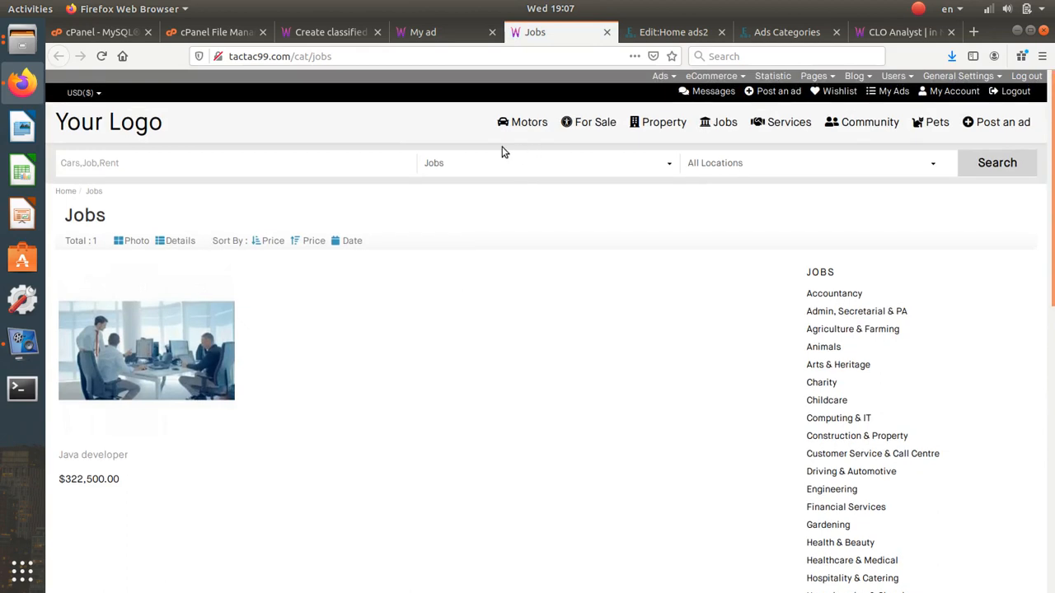
click(183, 247)
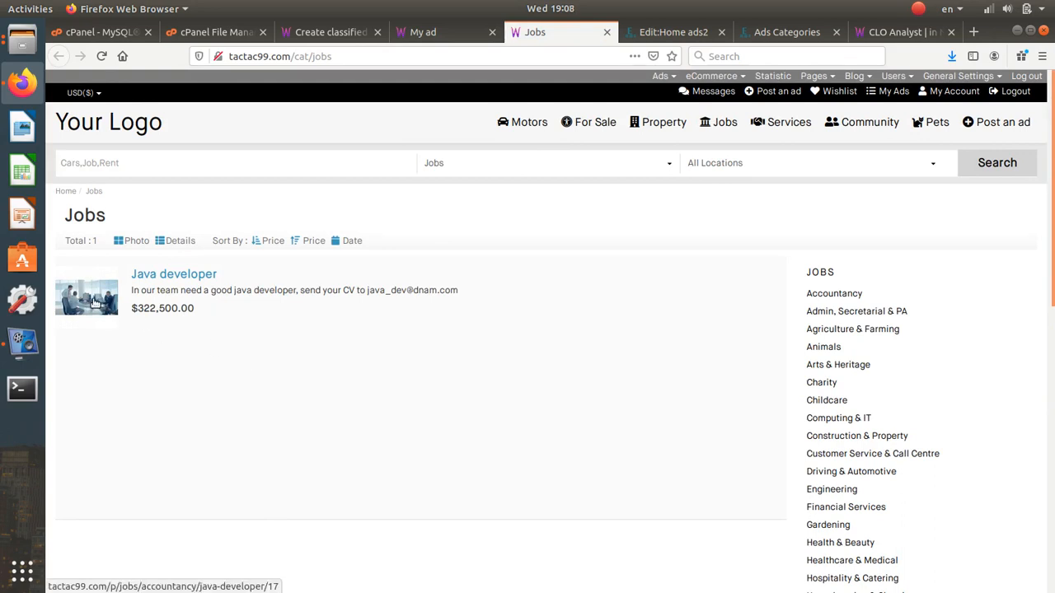
drag(92, 302, 753, 302)
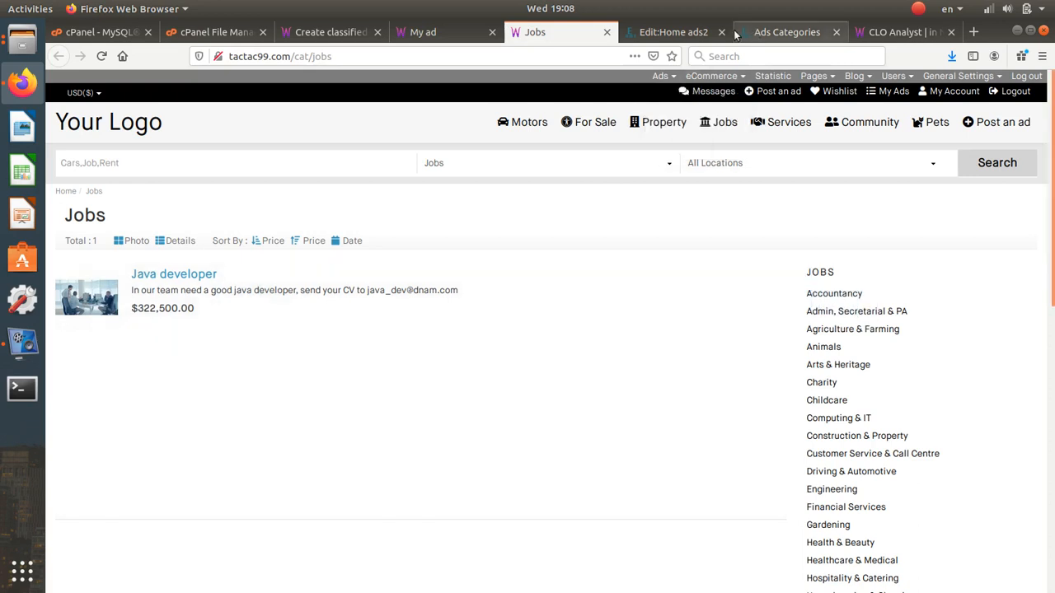
click(783, 32)
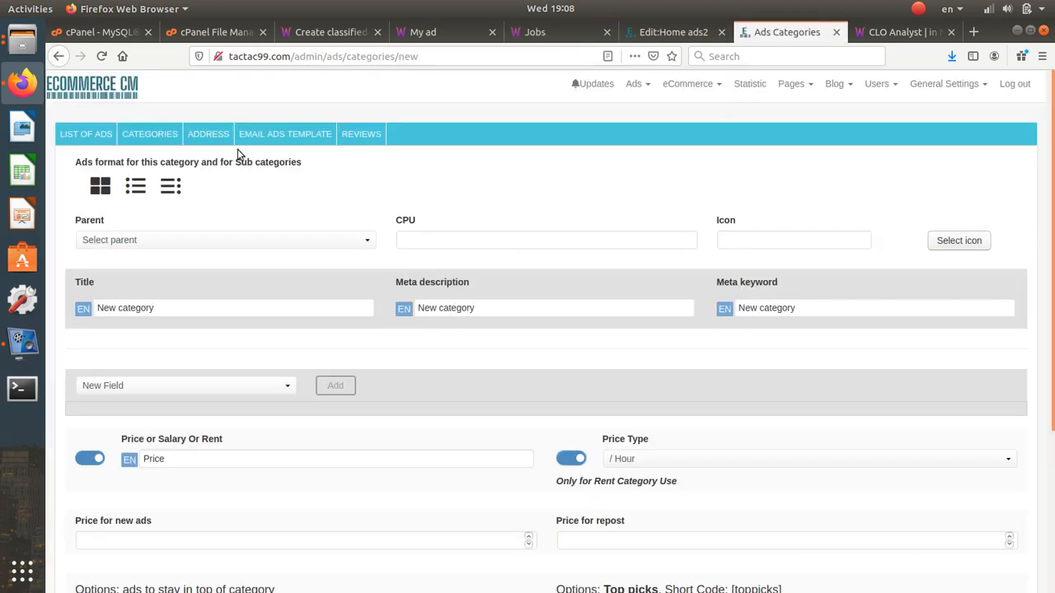
- Open the Ads > Categories list in the admin and find the Jobs row
scroll(322, 398, down, 5)
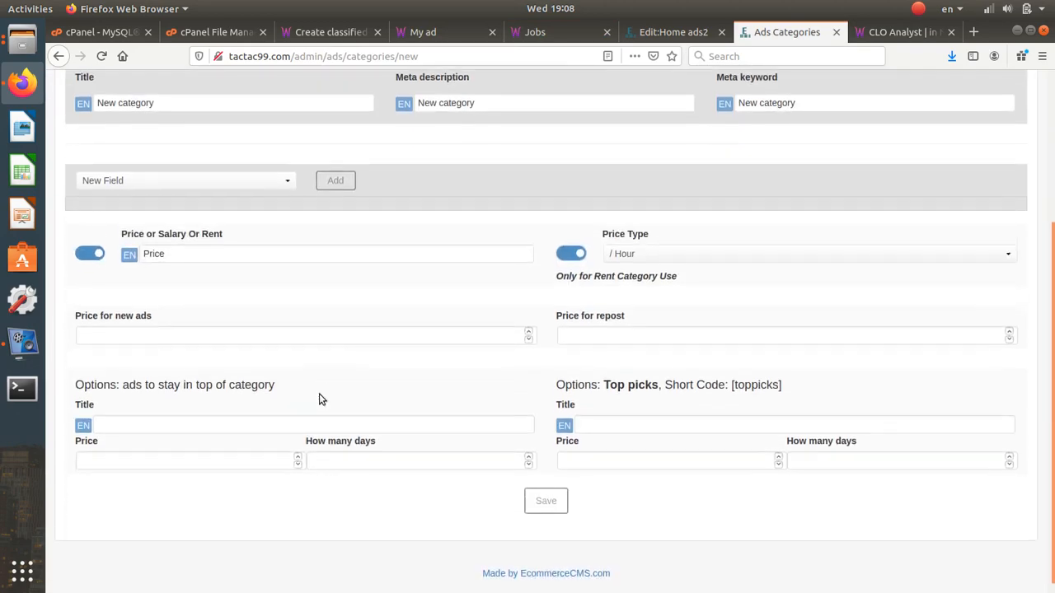
scroll(321, 400, up, 2)
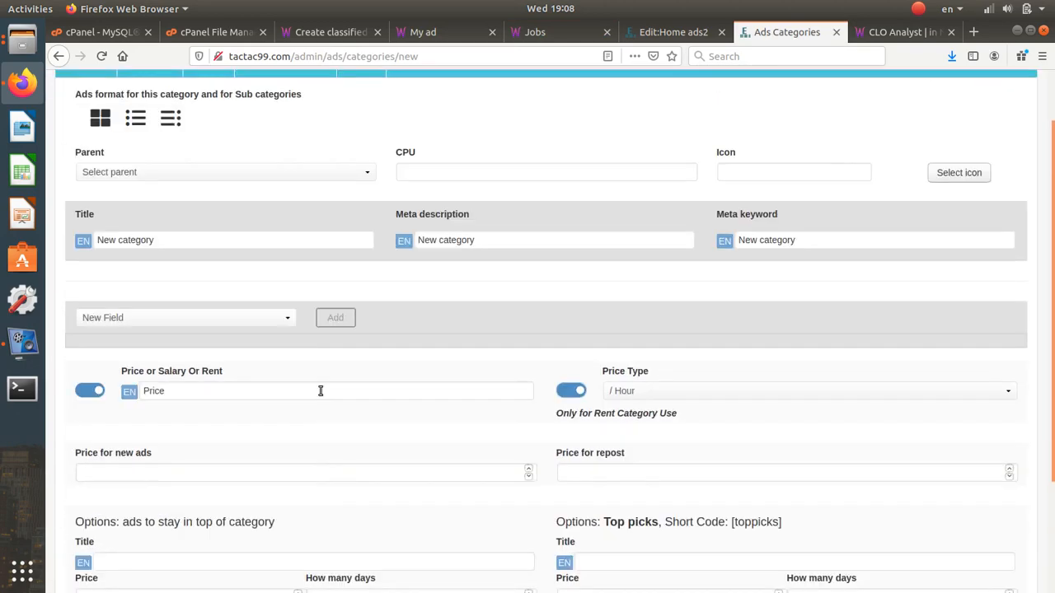
scroll(321, 390, up, 1)
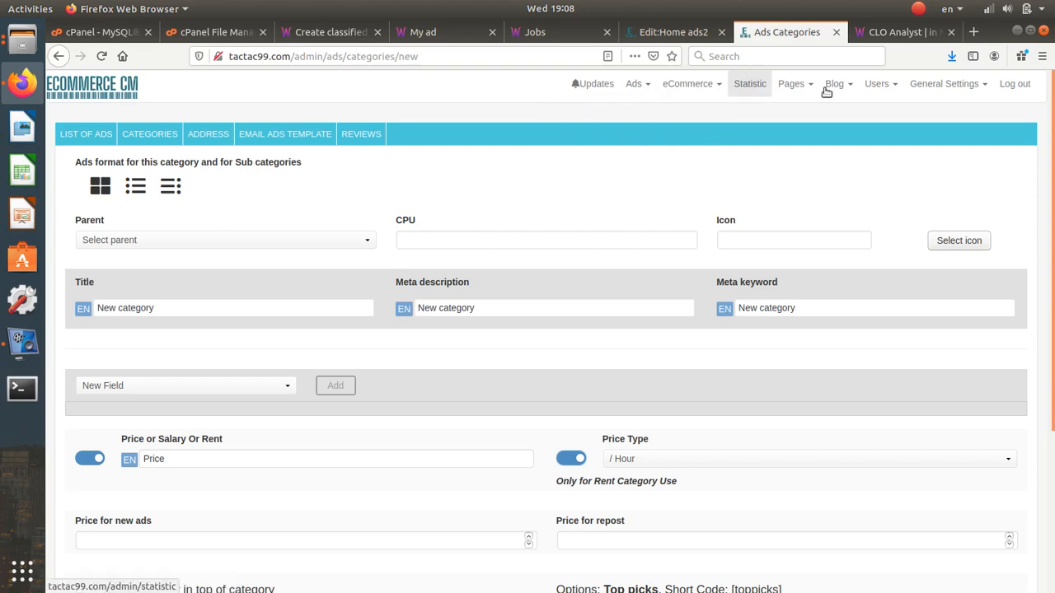
mouse_move(642, 91)
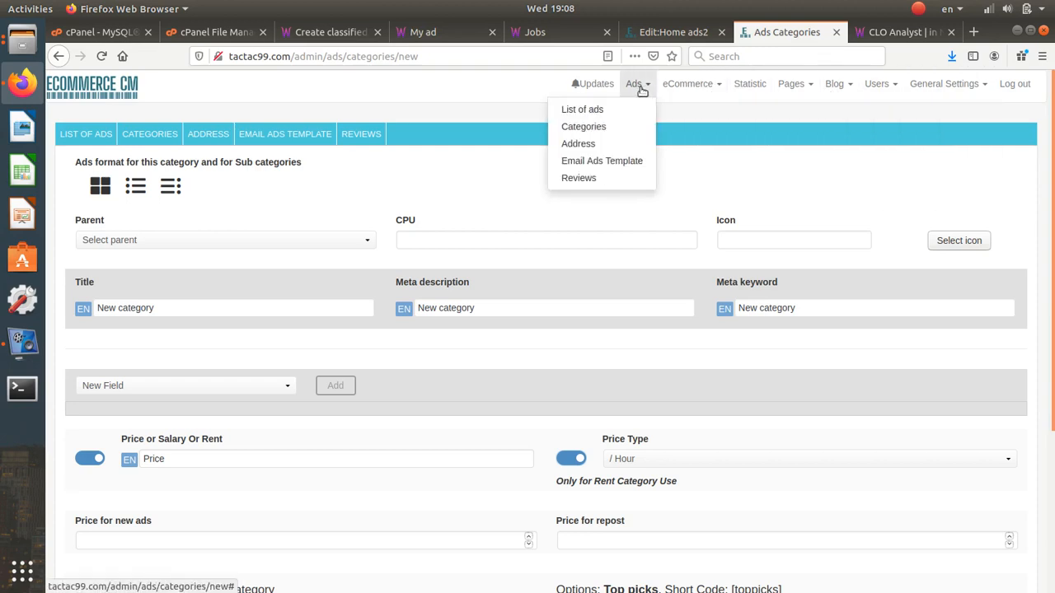
click(626, 125)
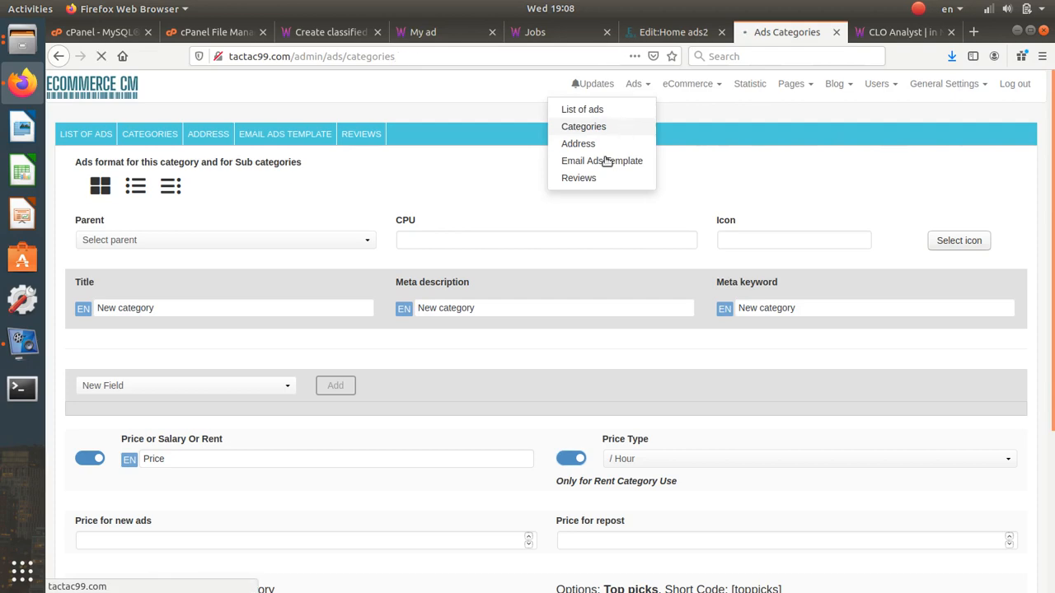
scroll(457, 338, down, 5)
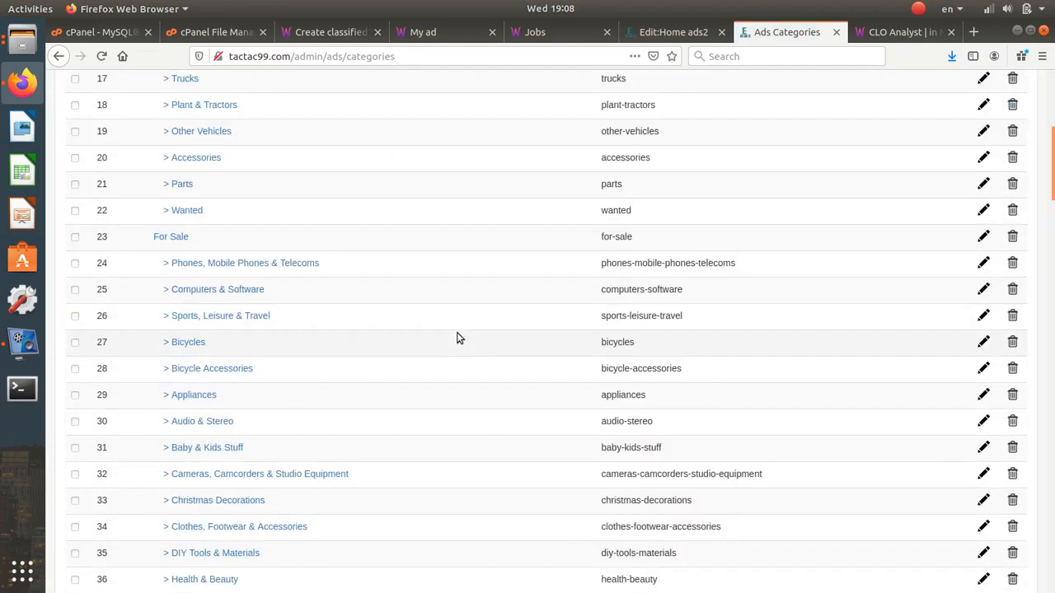
scroll(458, 337, down, 9)
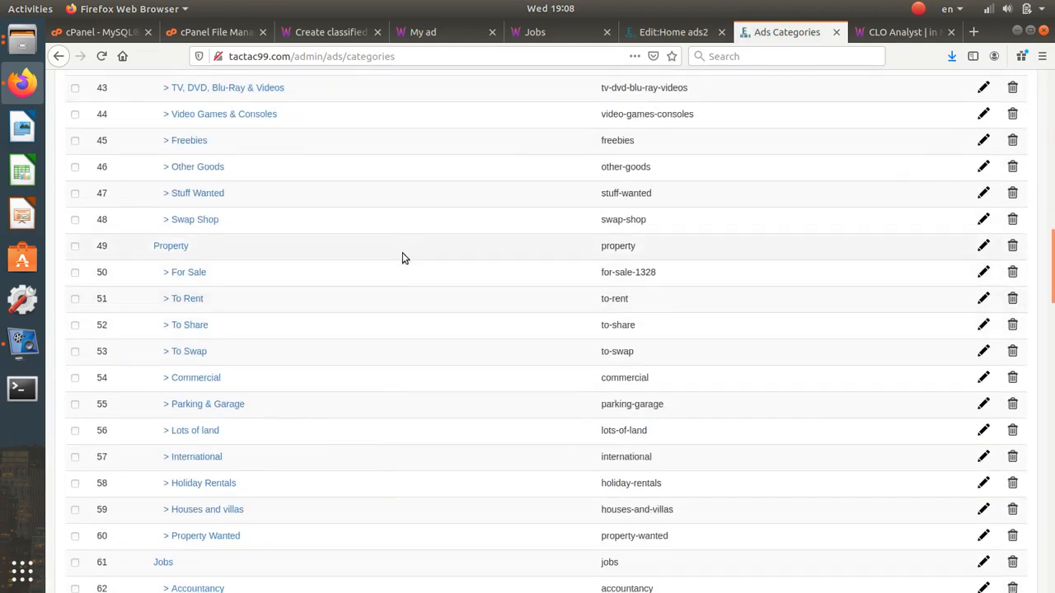
scroll(408, 280, down, 1)
scroll(410, 299, down, 2)
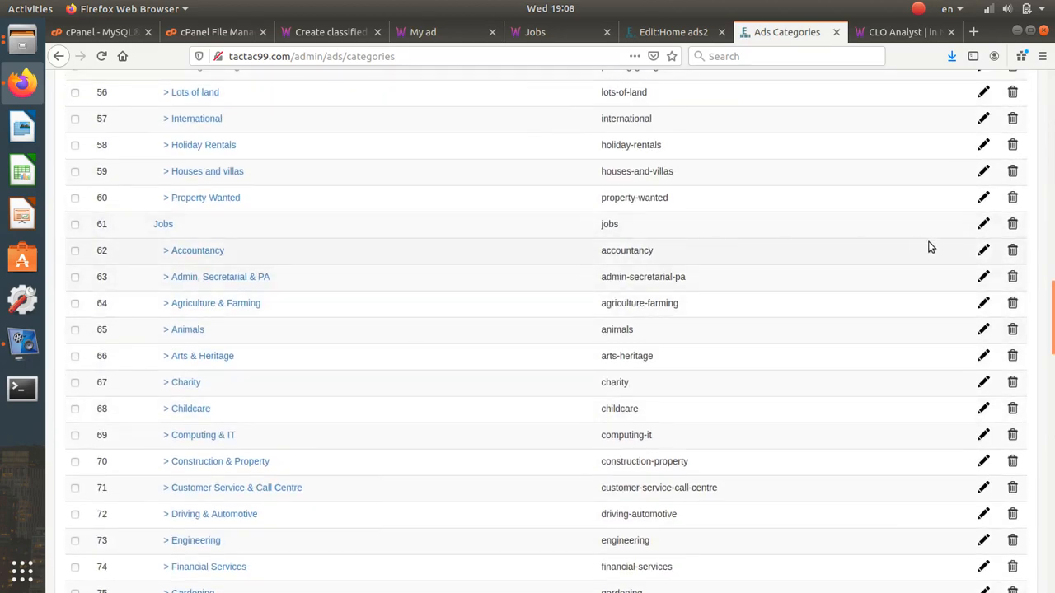
- Set the Jobs category to the third (detailed-list) ads format, save, and view the Jobs page
click(983, 225)
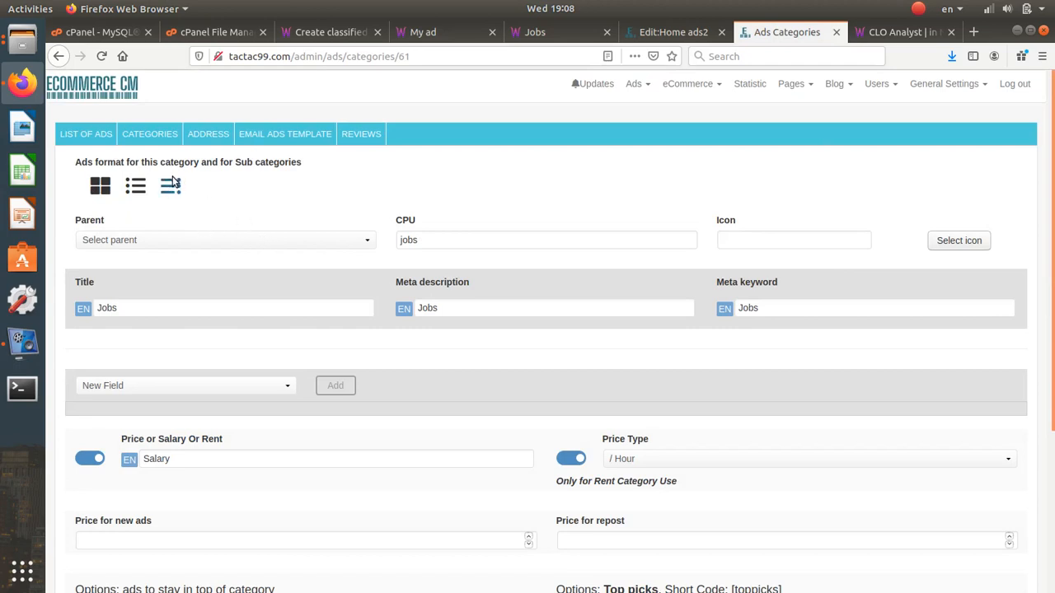
click(176, 187)
scroll(410, 297, down, 5)
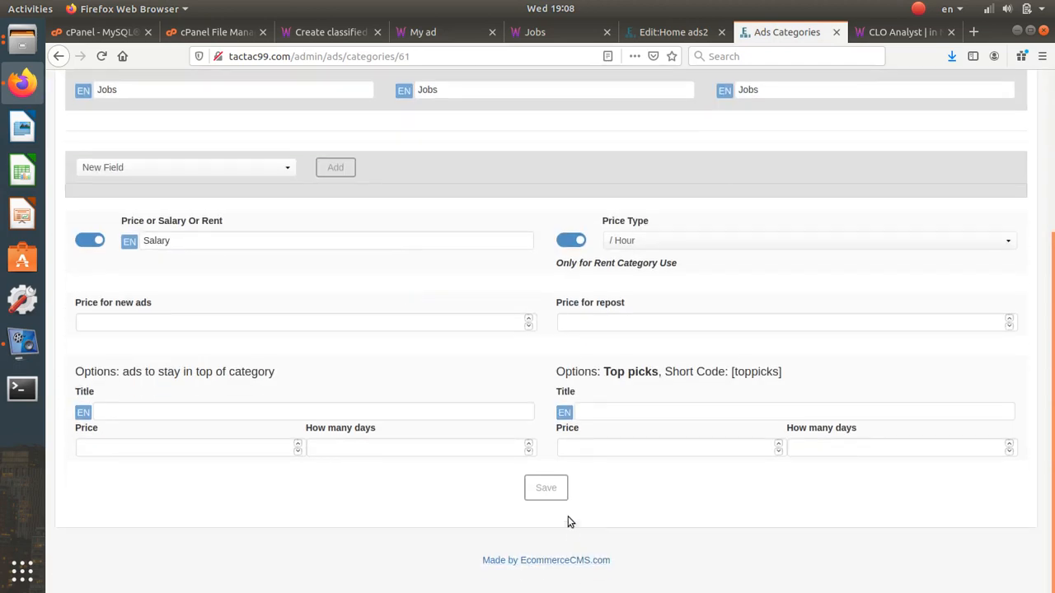
click(551, 483)
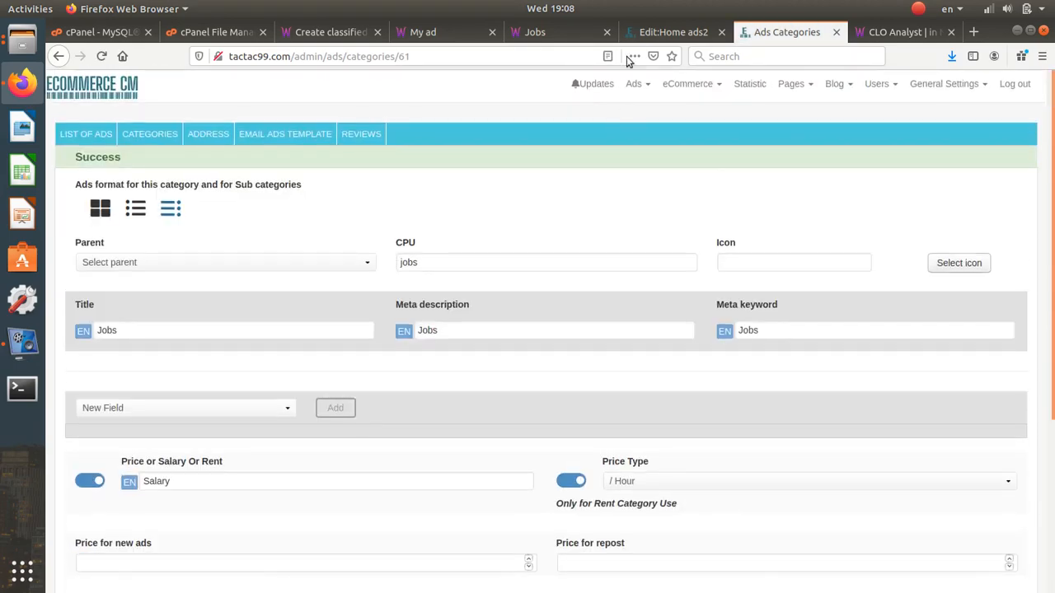
click(583, 37)
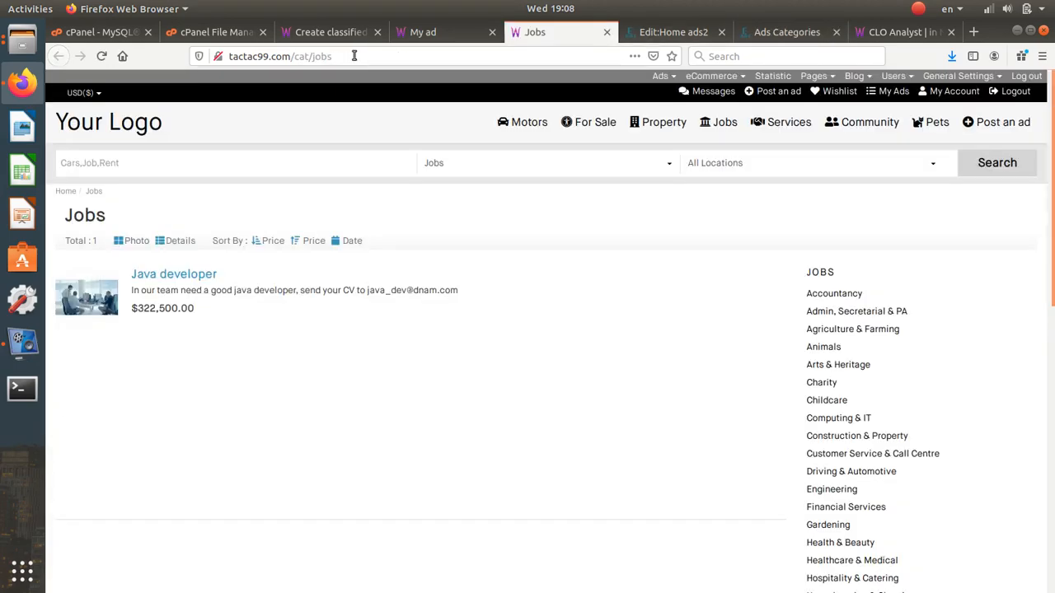
- Load the copied Jobs page URL in a new Firefox private window
click(356, 55)
key(ctrl+c)
click(1041, 56)
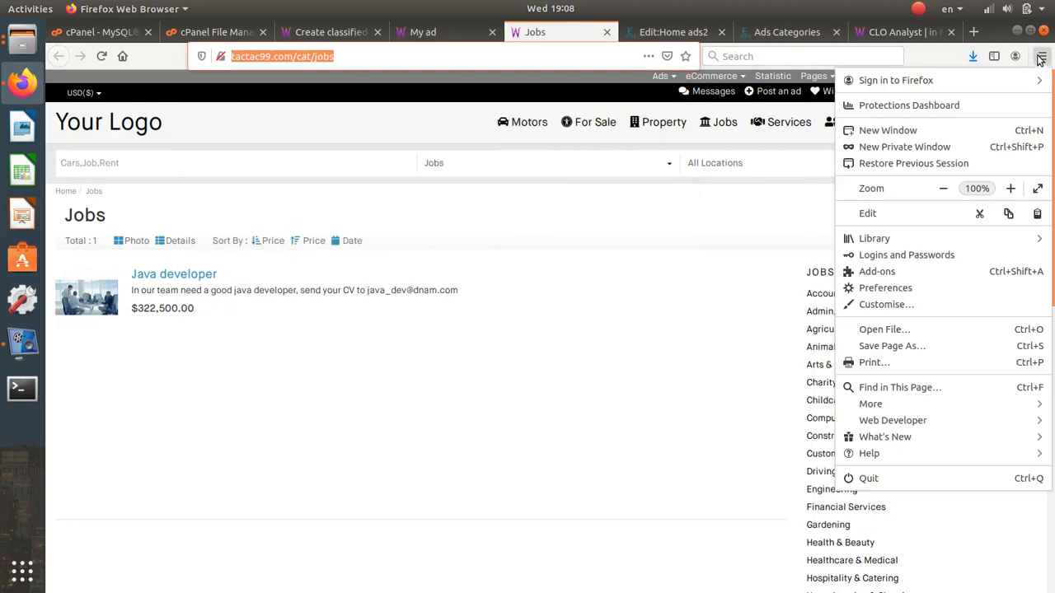
click(913, 146)
key(ctrl+v)
key(Return)
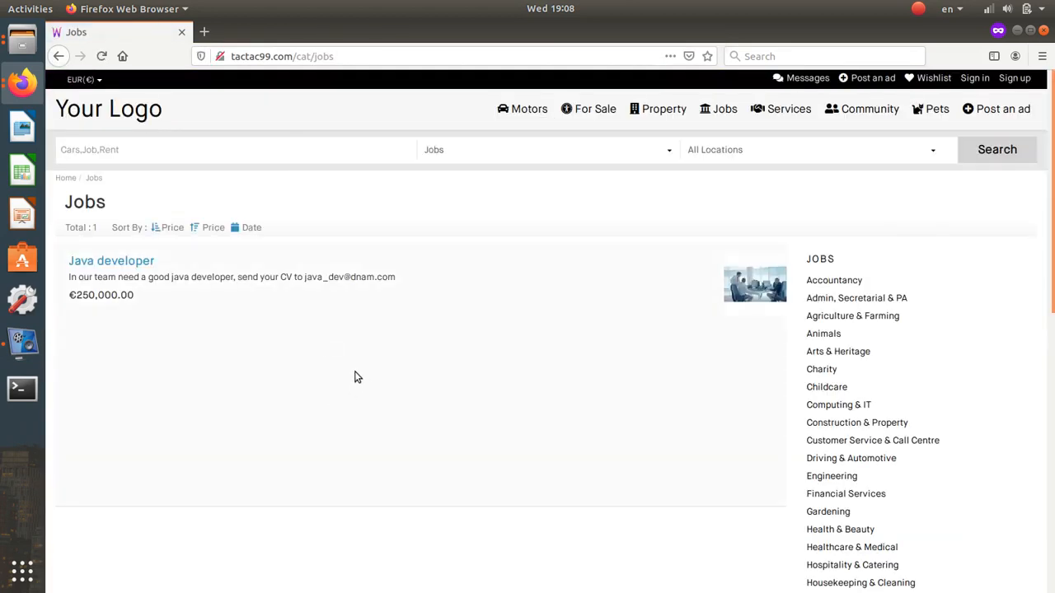
- Open the Java developer ad and reveal its hidden contact details
click(137, 270)
scroll(401, 421, down, 4)
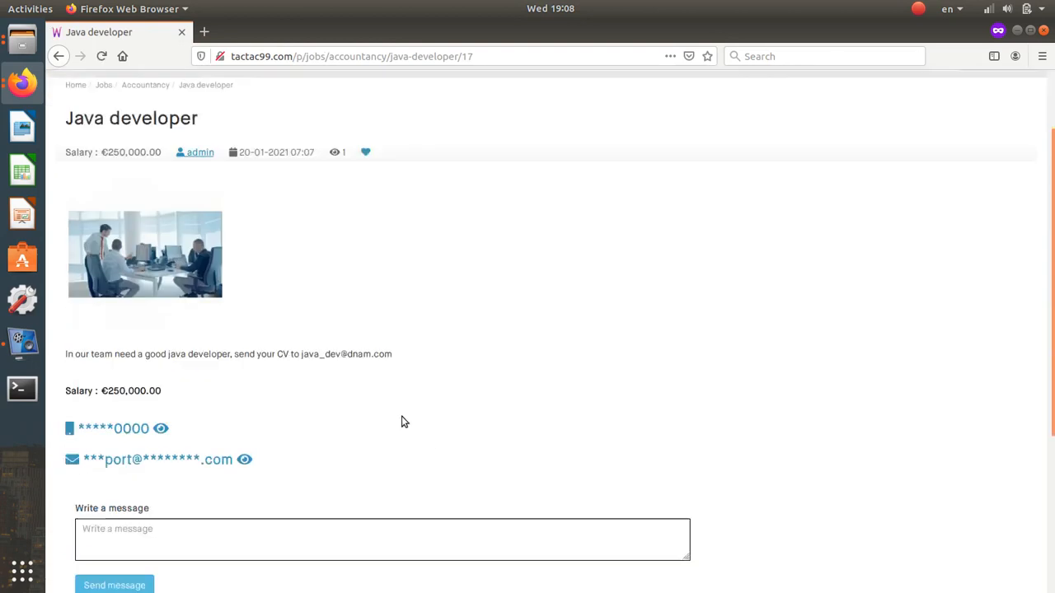
click(240, 366)
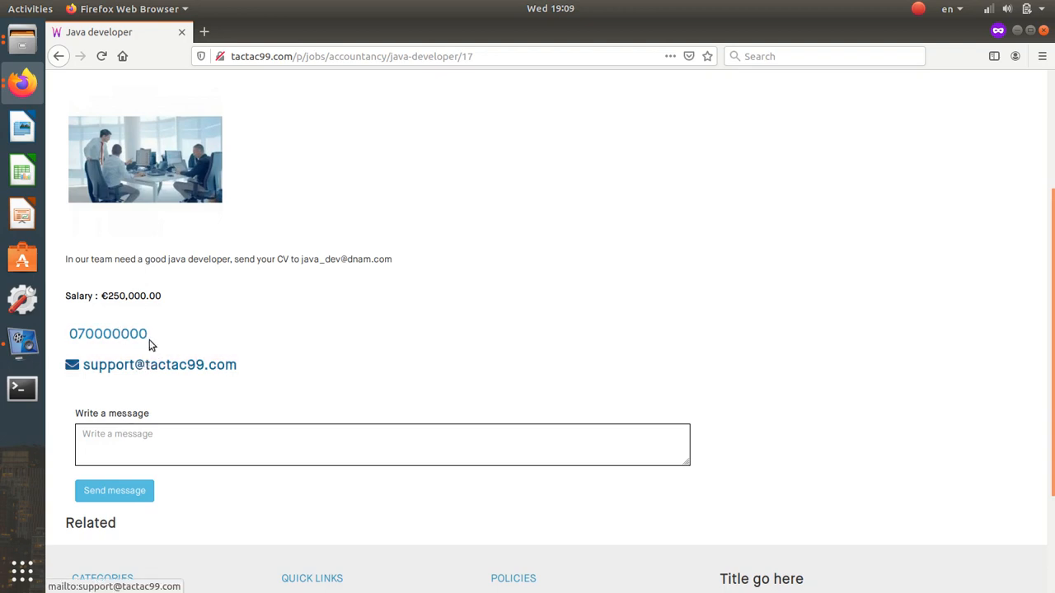
drag(163, 295, 89, 287)
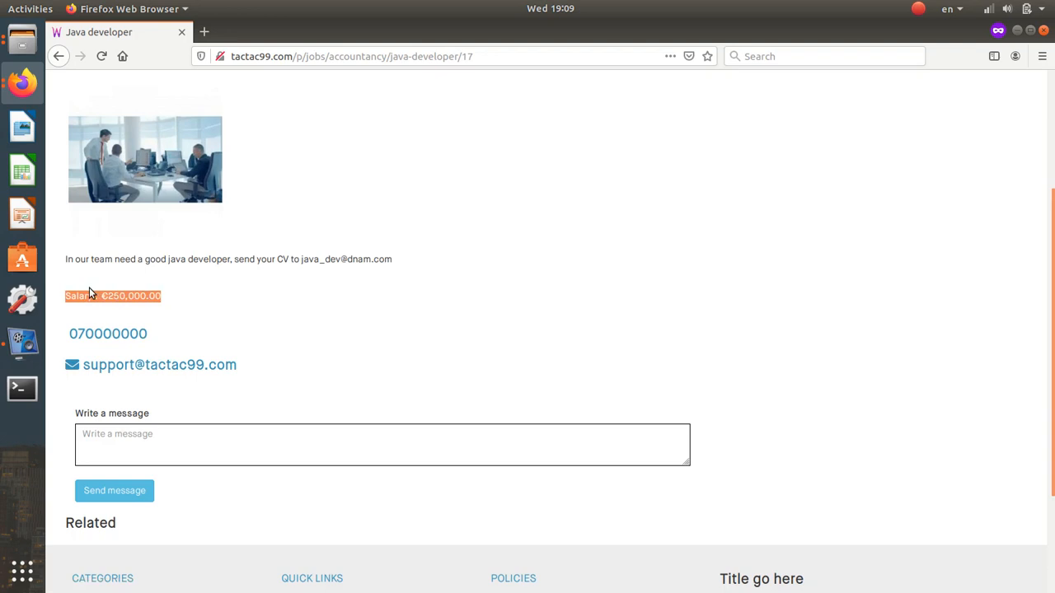
click(142, 262)
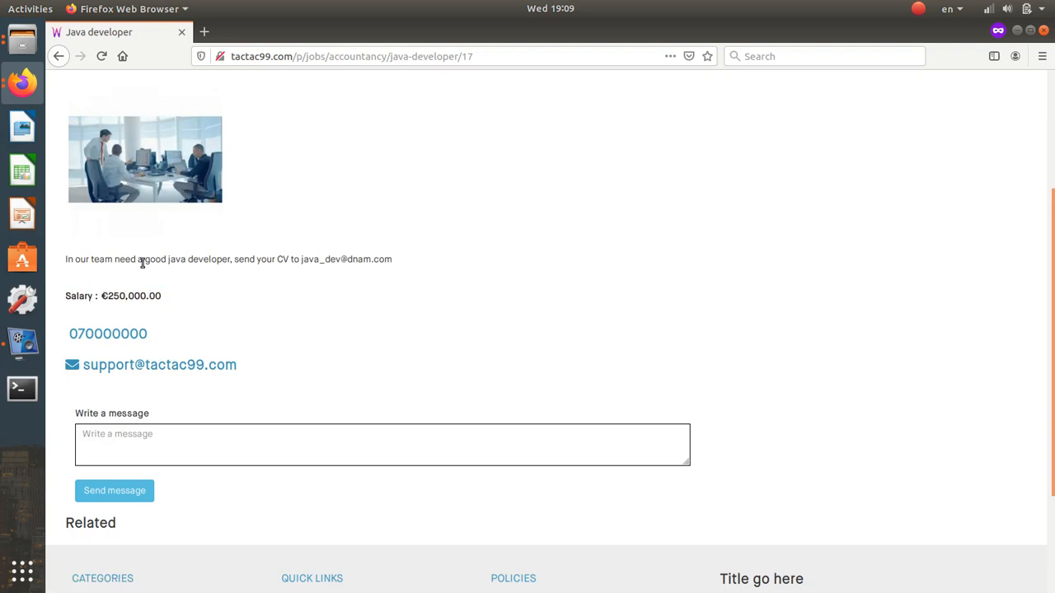
- Add the Java developer ad to the wishlist, then close the private window
scroll(160, 369, up, 3)
scroll(165, 372, down, 4)
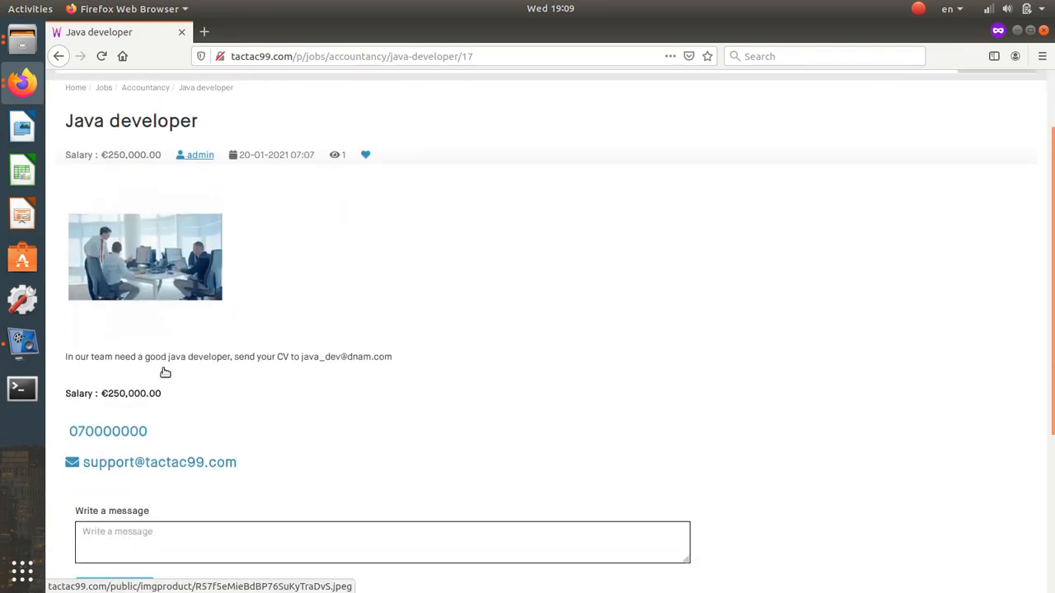
scroll(165, 372, up, 2)
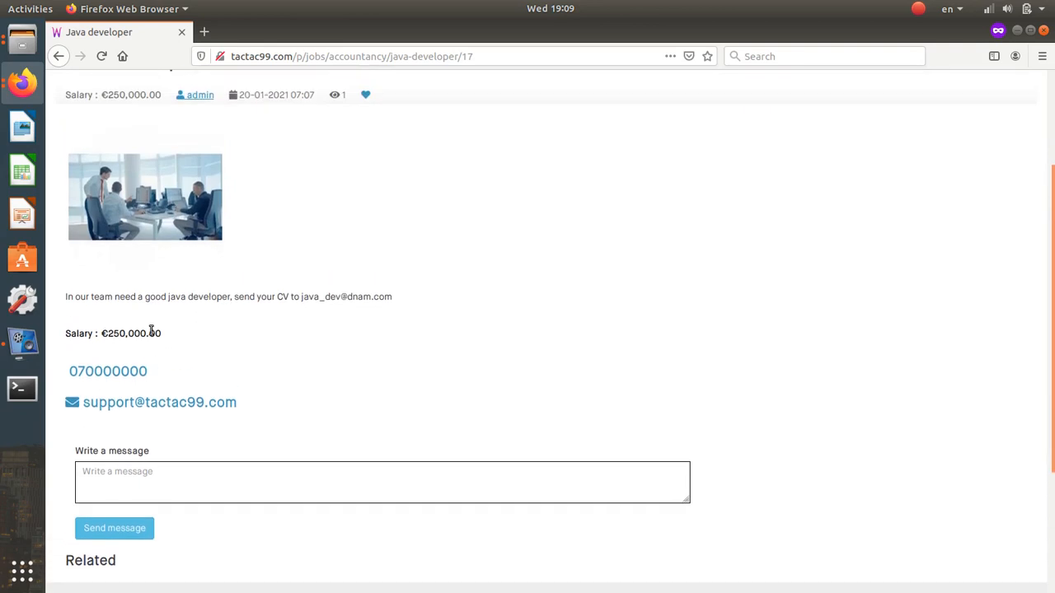
scroll(171, 347, up, 3)
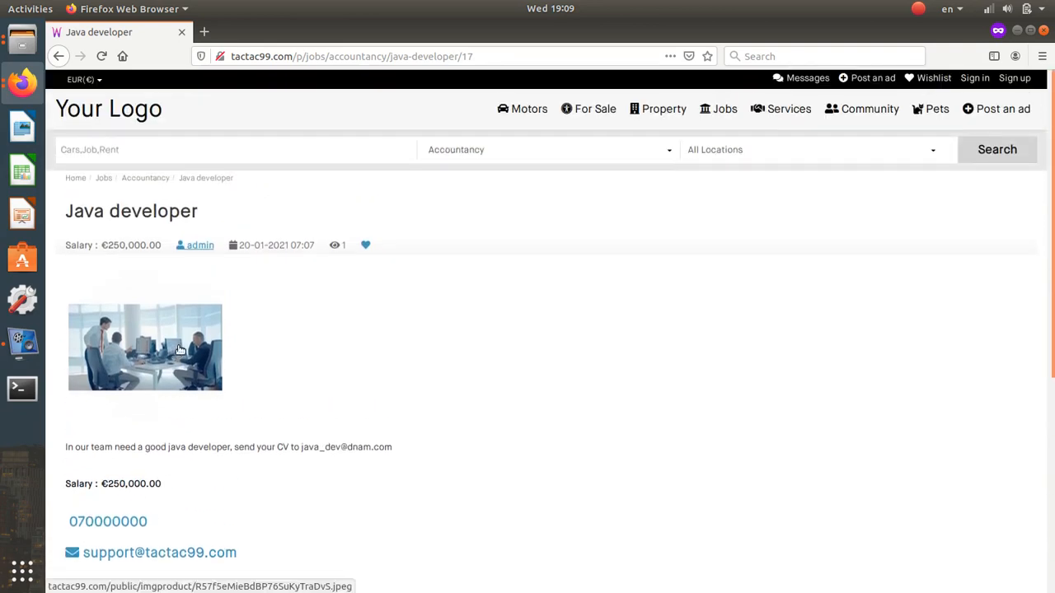
click(365, 251)
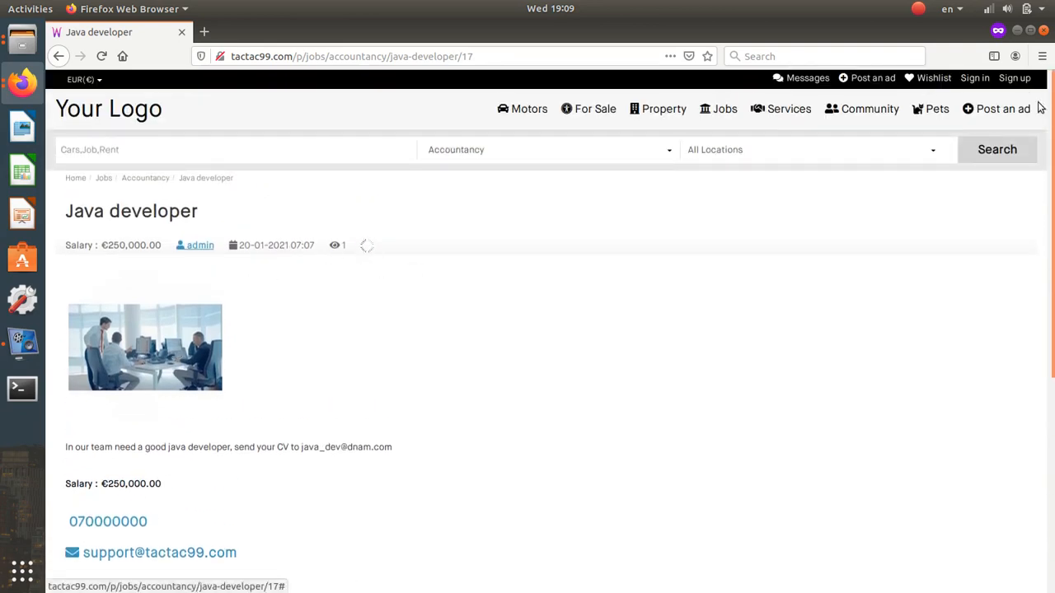
click(1044, 31)
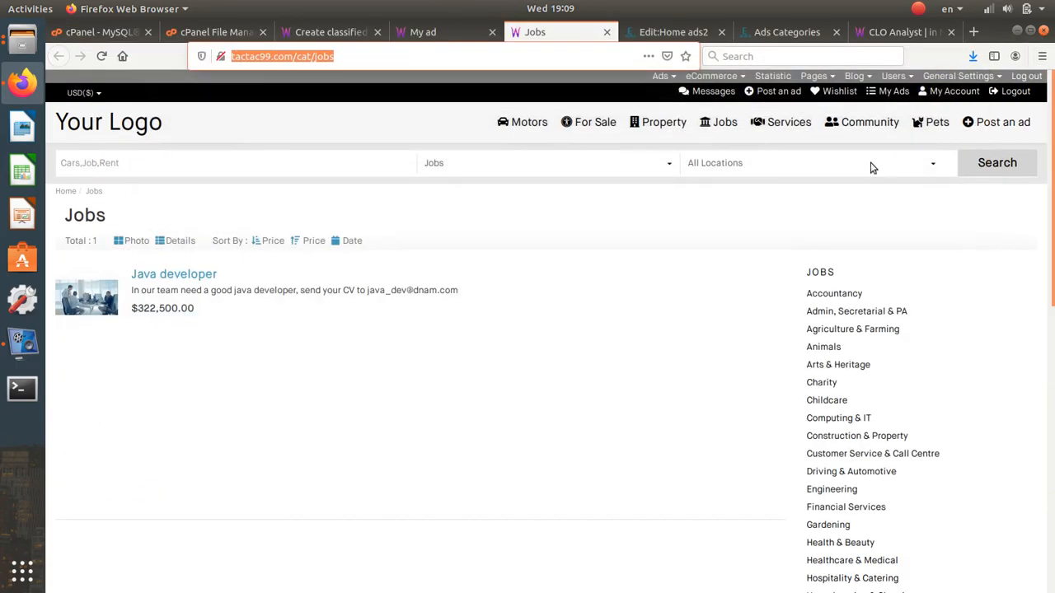
click(549, 321)
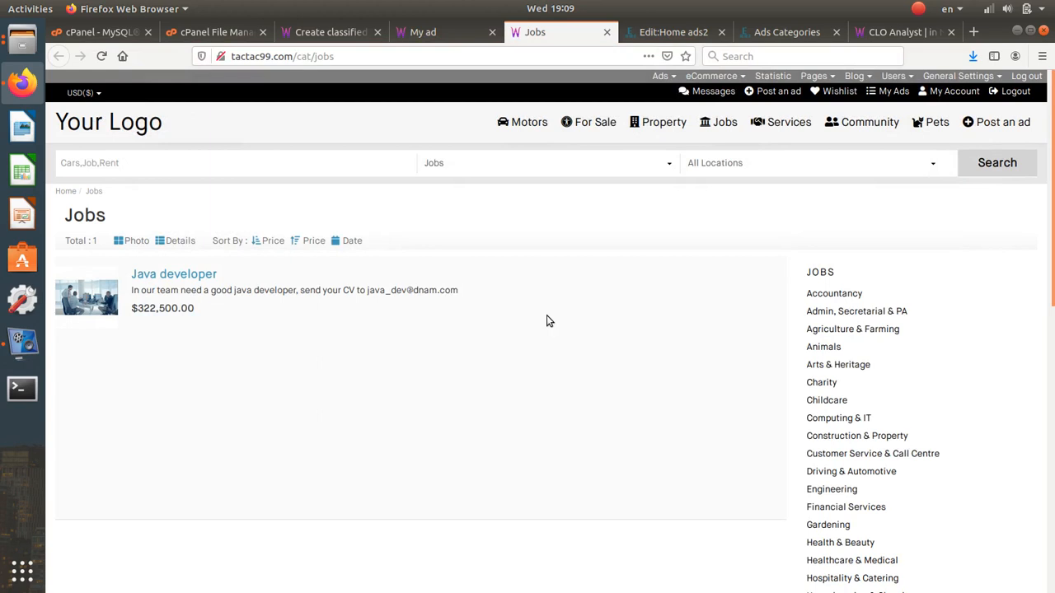
- In the admin tab, open the Motors row's edit form from the Ads > Categories list
click(668, 32)
click(574, 31)
click(667, 31)
click(634, 83)
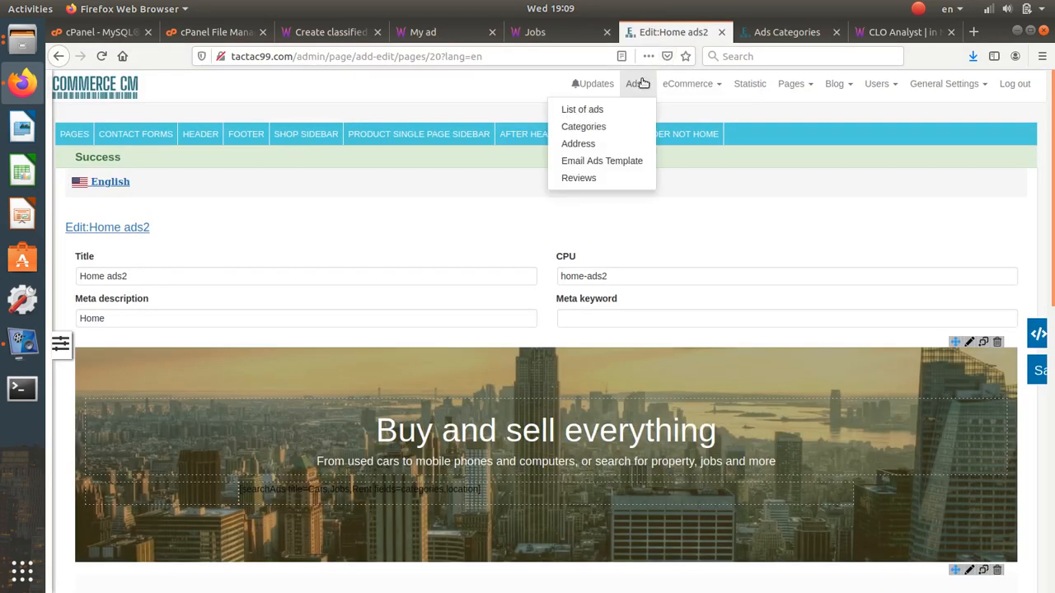
click(618, 134)
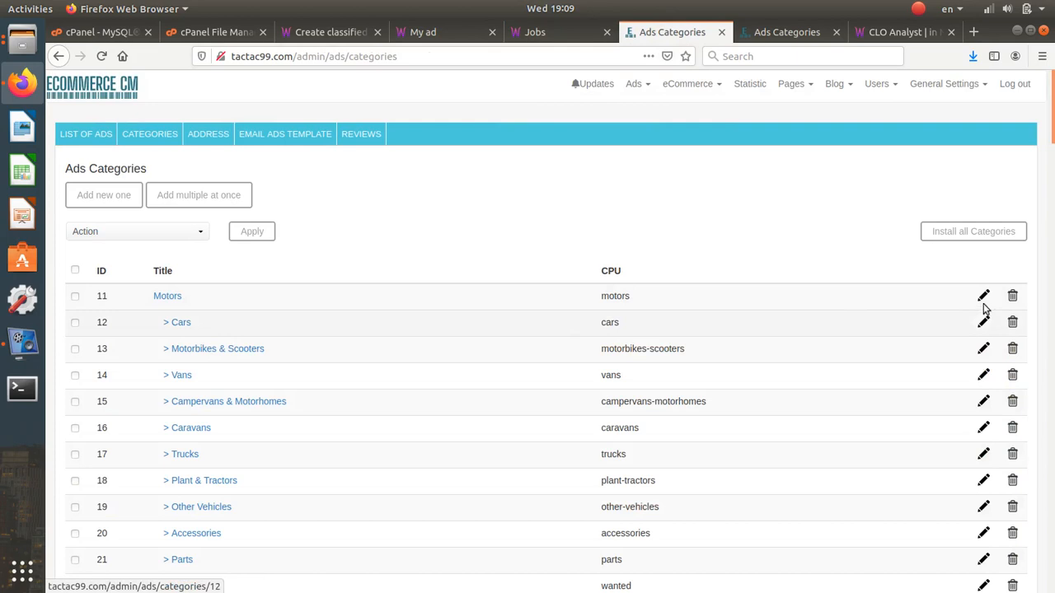
click(983, 296)
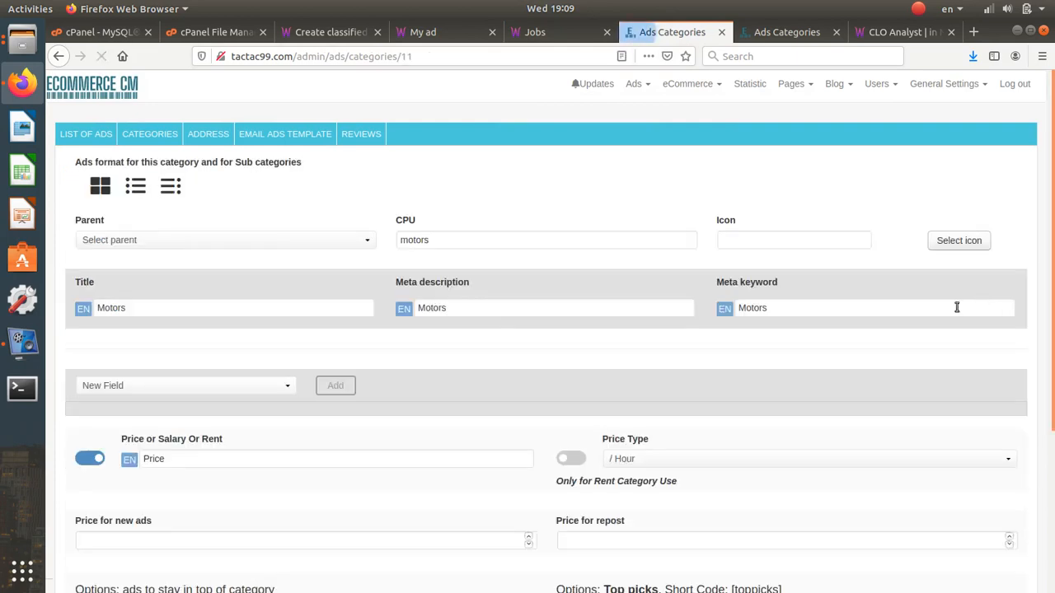
scroll(525, 337, down, 3)
scroll(526, 335, up, 2)
scroll(525, 336, up, 1)
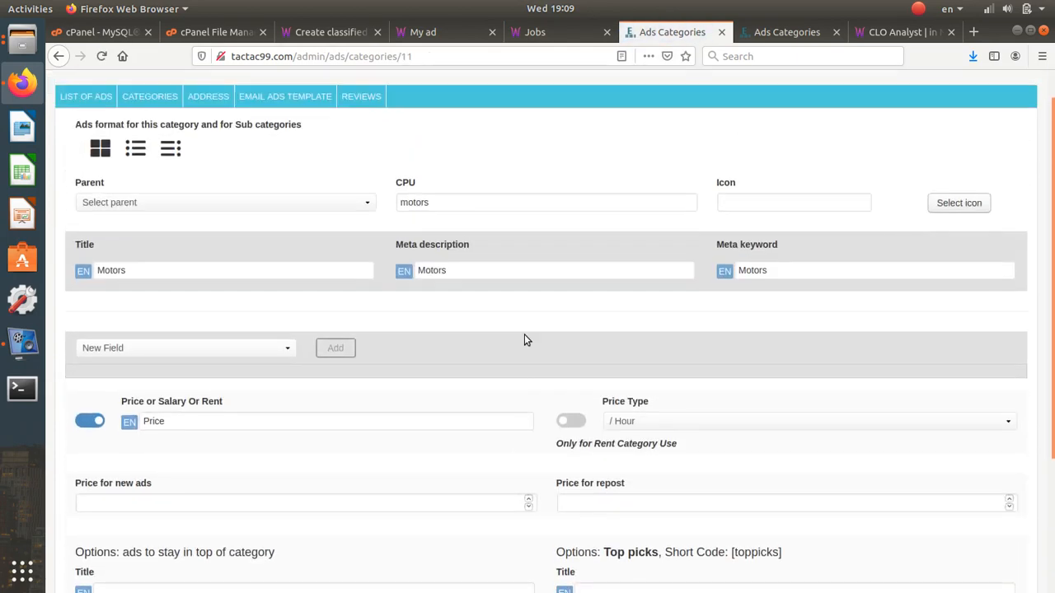
scroll(525, 335, down, 3)
scroll(524, 338, up, 3)
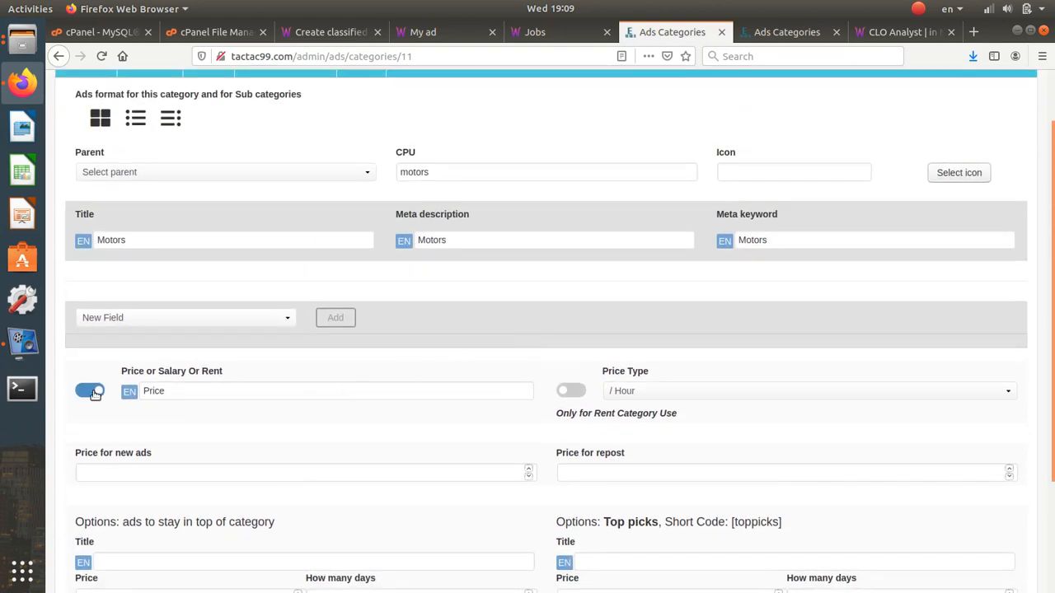
scroll(264, 311, up, 2)
click(455, 308)
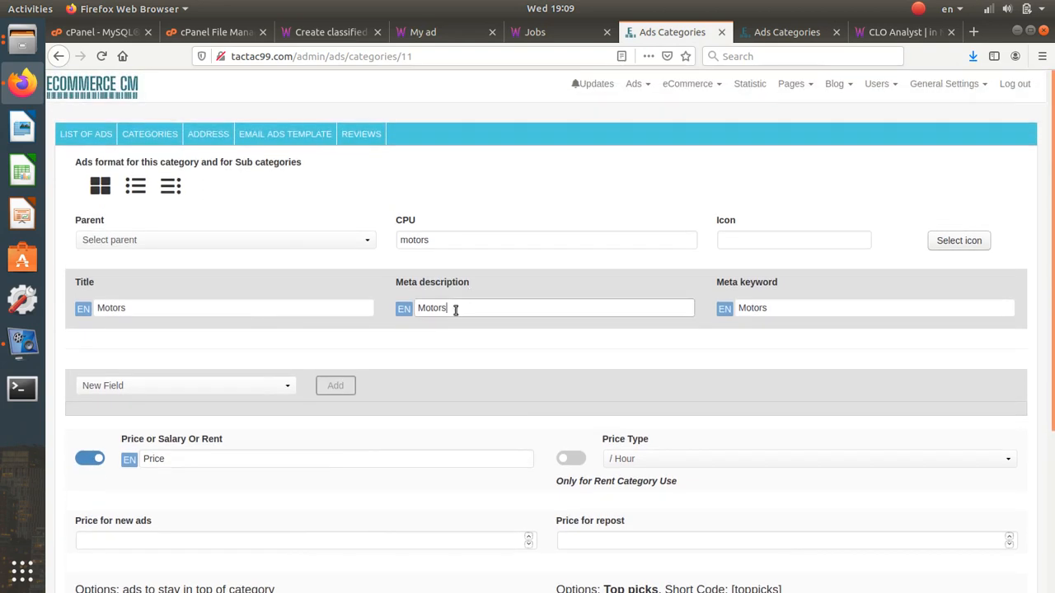
scroll(445, 325, down, 2)
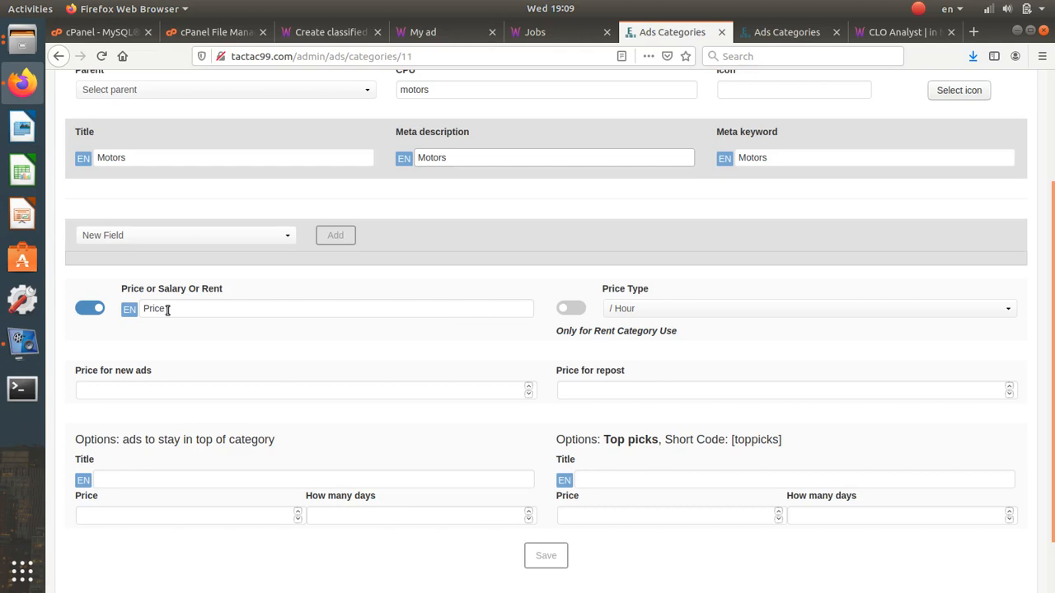
drag(168, 309, 144, 308)
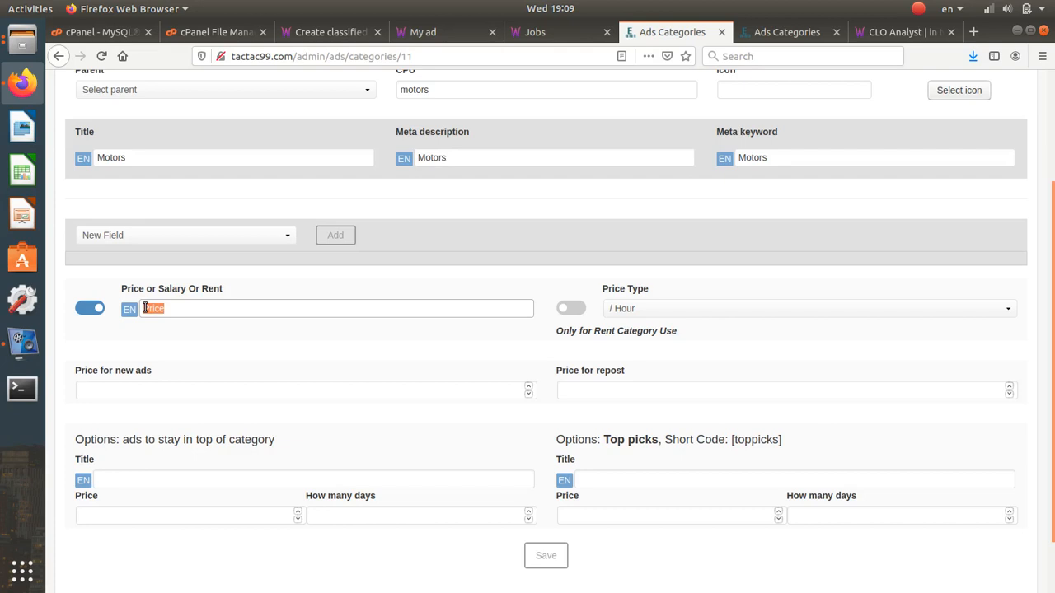
click(144, 309)
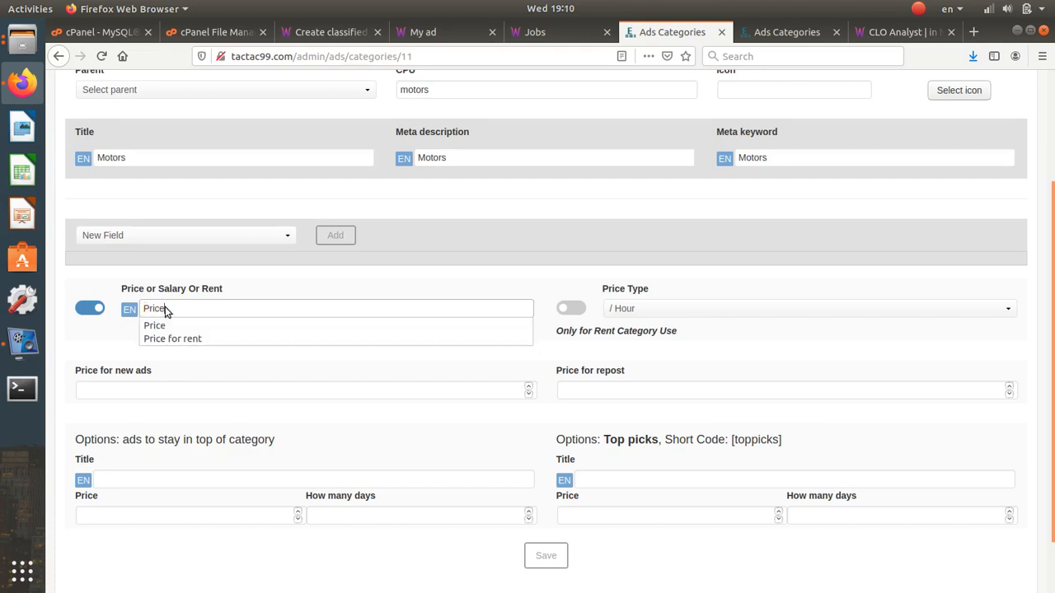
drag(172, 306, 146, 303)
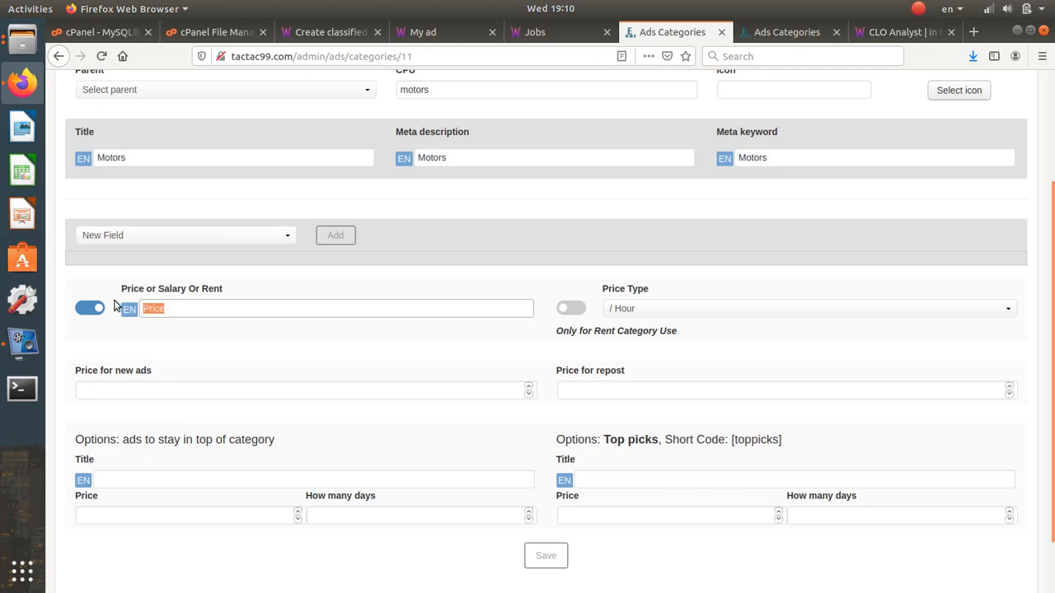
scroll(308, 383, down, 1)
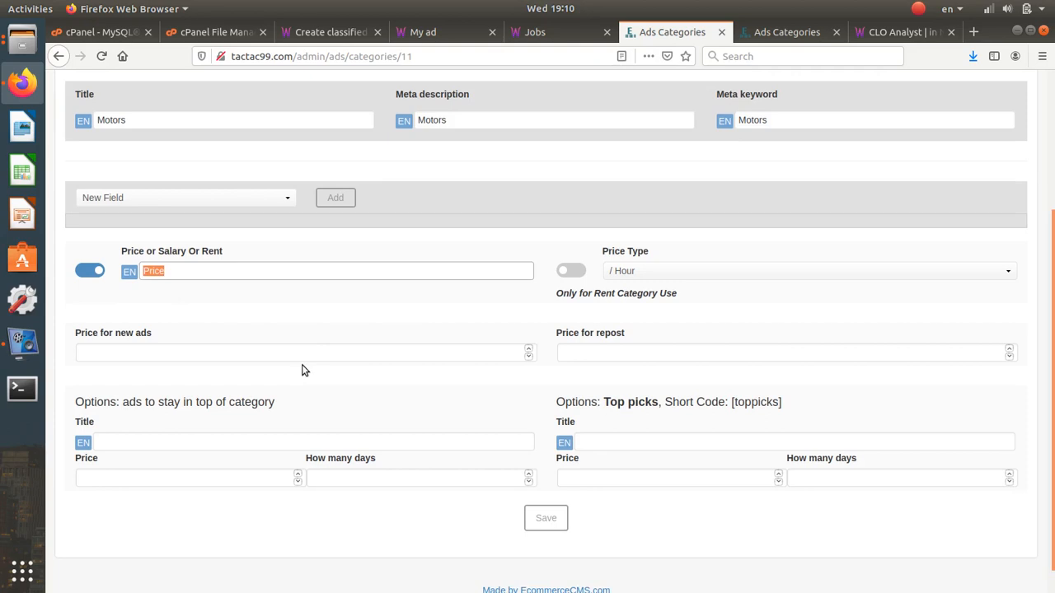
- Enter 2$ as the Motors price for new ads and 3$ as the repost price
click(302, 357)
text(2)
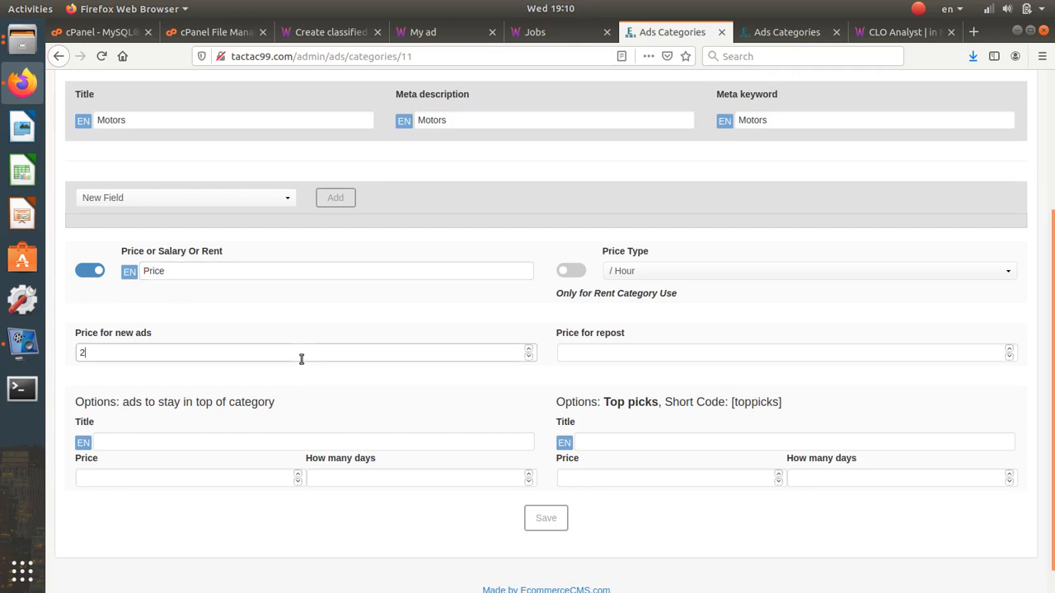
text($)
click(588, 357)
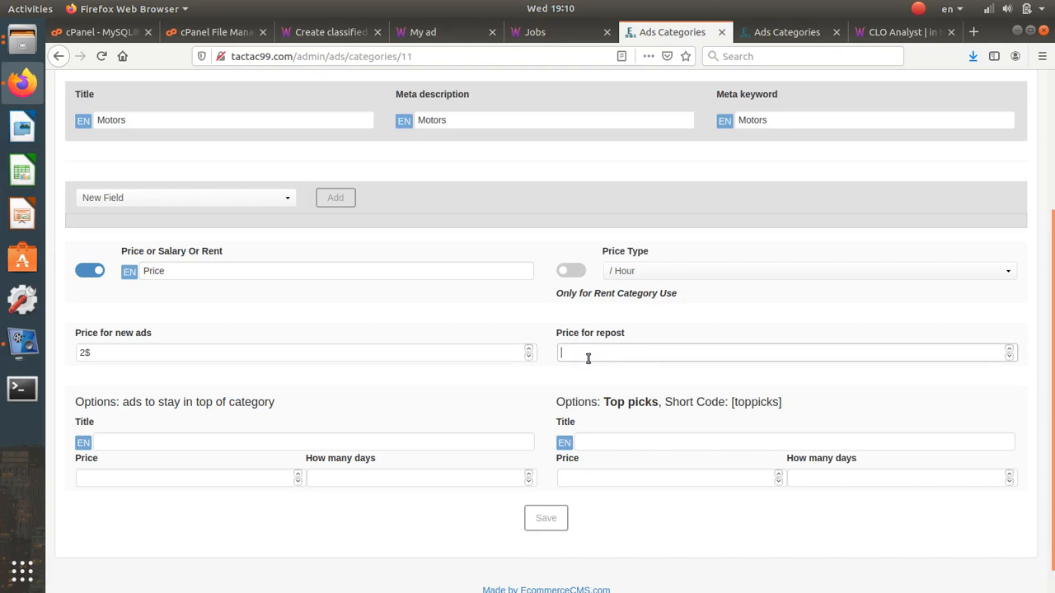
text(@)
key(BackSpace)
drag(117, 352, 66, 352)
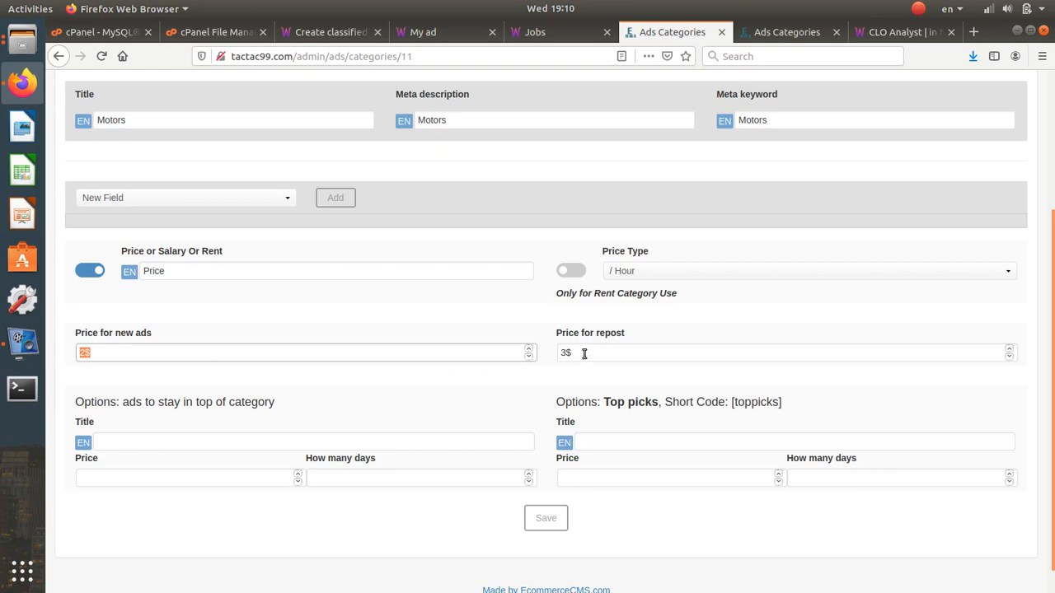
drag(587, 353, 531, 353)
scroll(247, 391, down, 1)
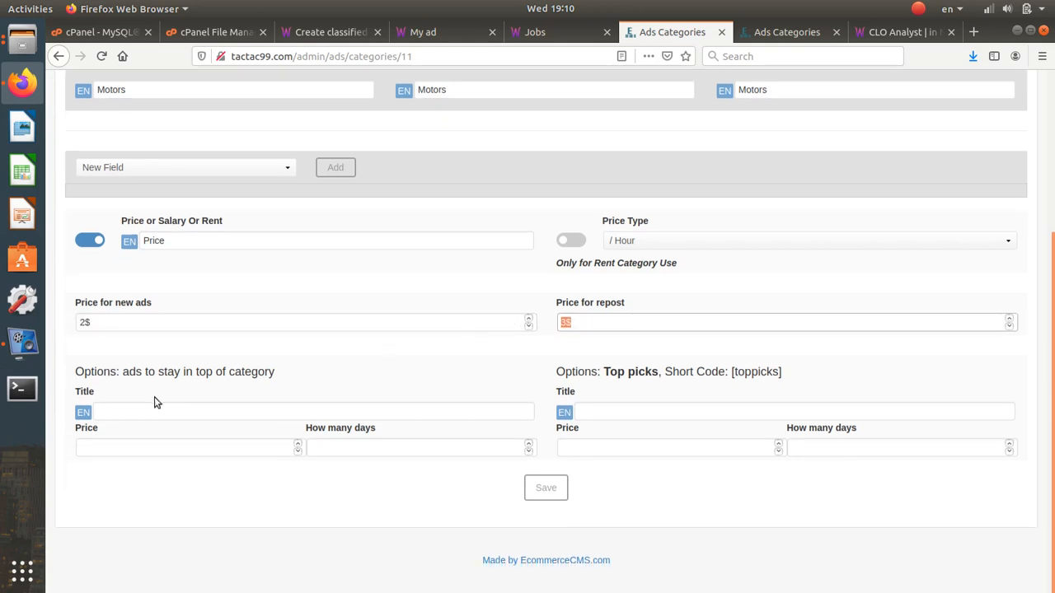
click(152, 414)
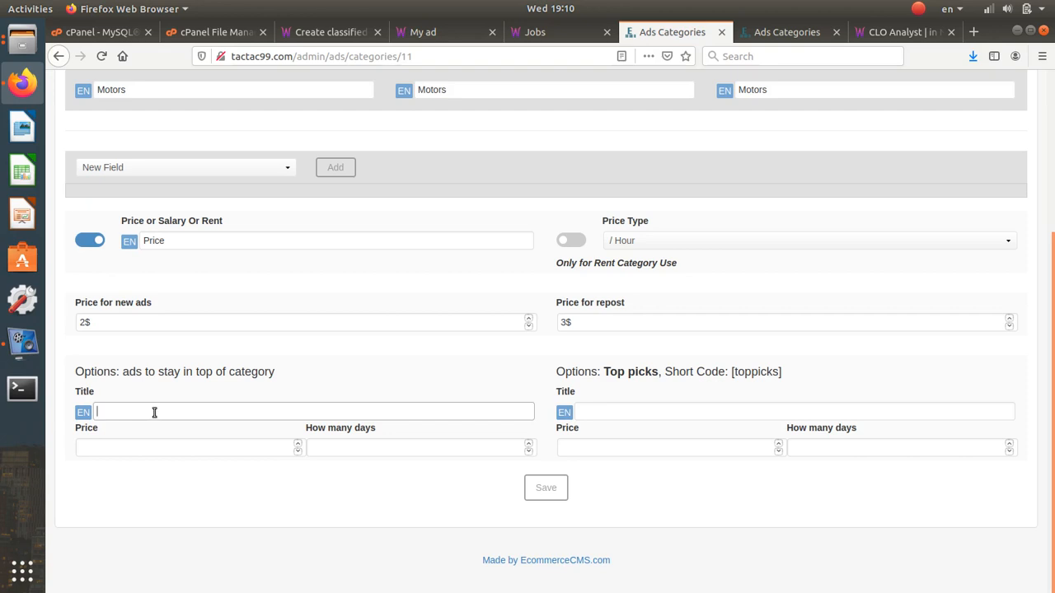
- Title the top-of-category option from the copied section heading, ending with 'for 7 days'
drag(276, 375, 122, 372)
key(ctrl+c)
click(124, 412)
key(ctrl+v)
click(101, 411)
key(BackSpace)
text(A)
click(113, 411)
key(BackSpace)
text(for 7 days)
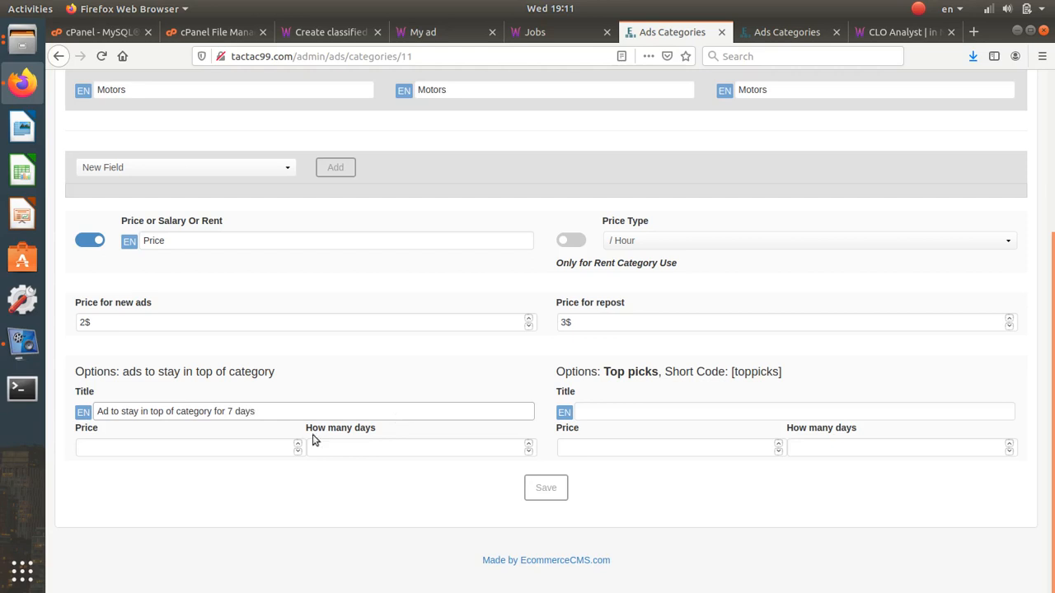
- Give the top-of-category option a price of 20 for 7 days
click(249, 445)
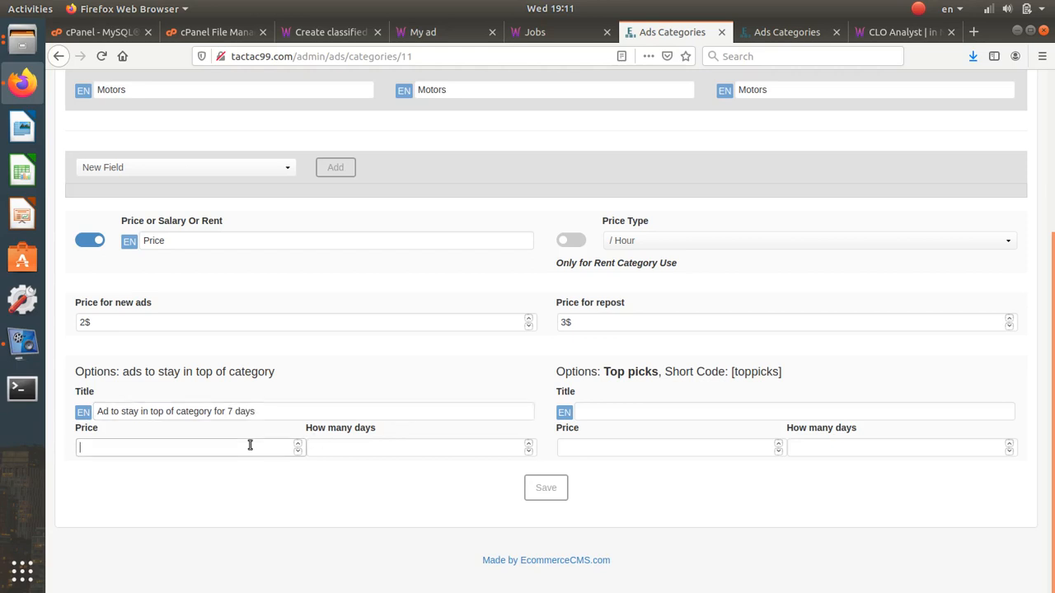
text(20)
click(363, 454)
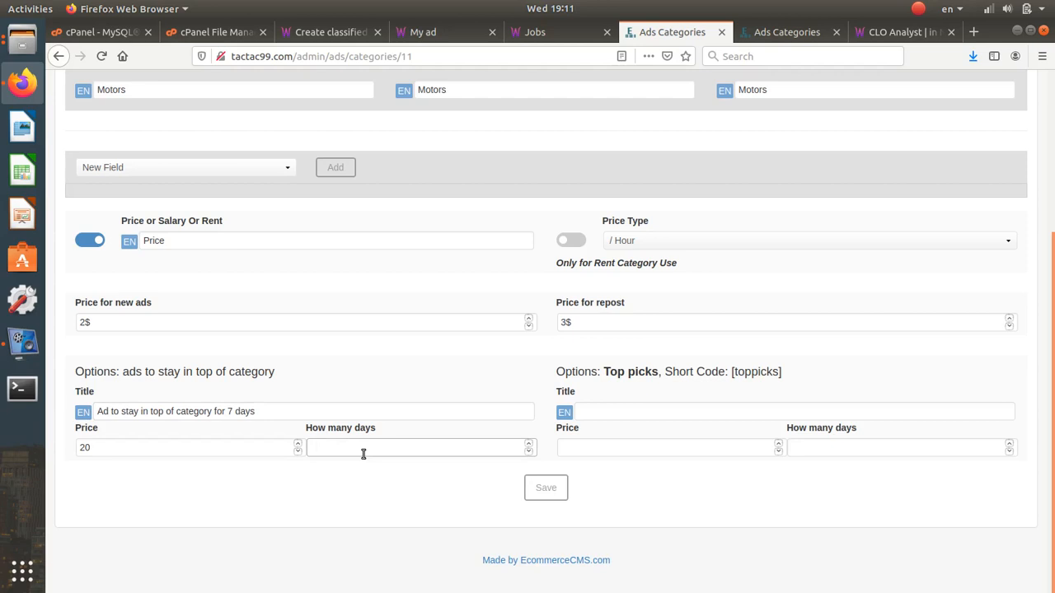
text(7)
- Add the Top picks option 'Home page for 3 days' at price 25 for 3 days
drag(782, 371, 735, 375)
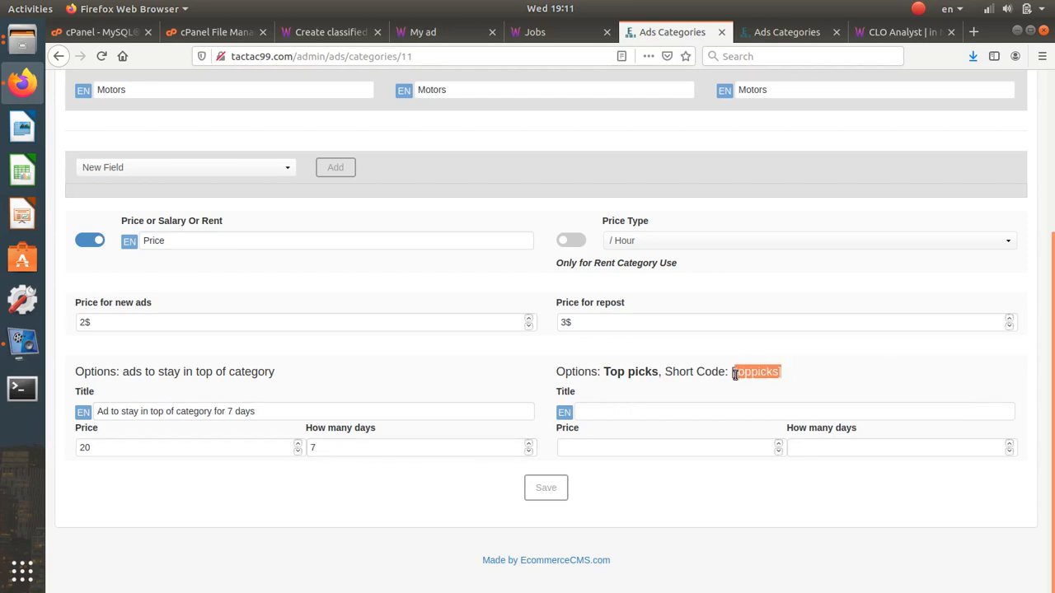
click(614, 415)
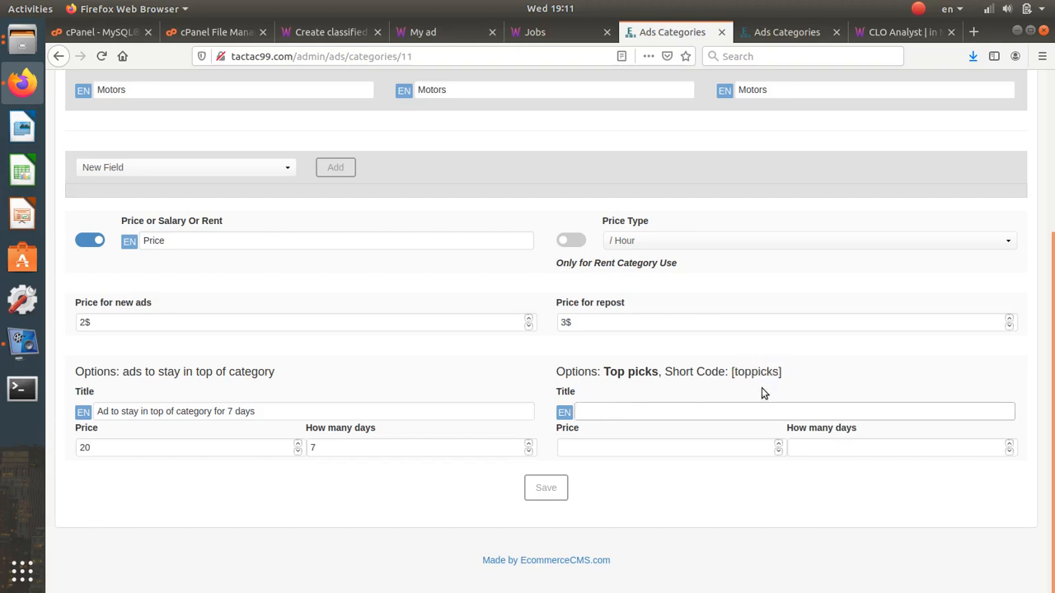
text(Home page for 3 days)
click(639, 442)
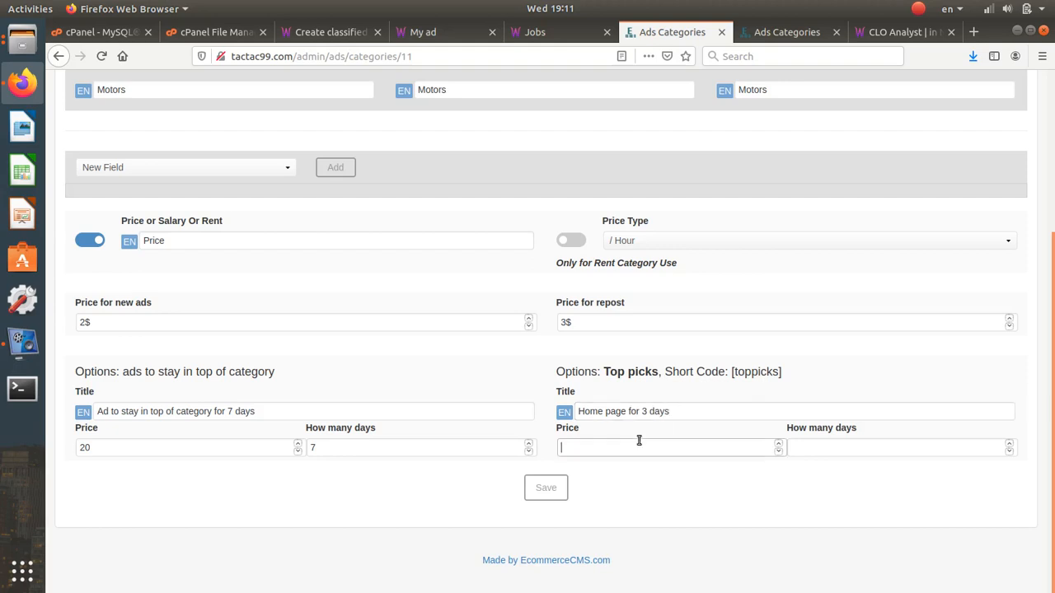
text(25)
click(824, 446)
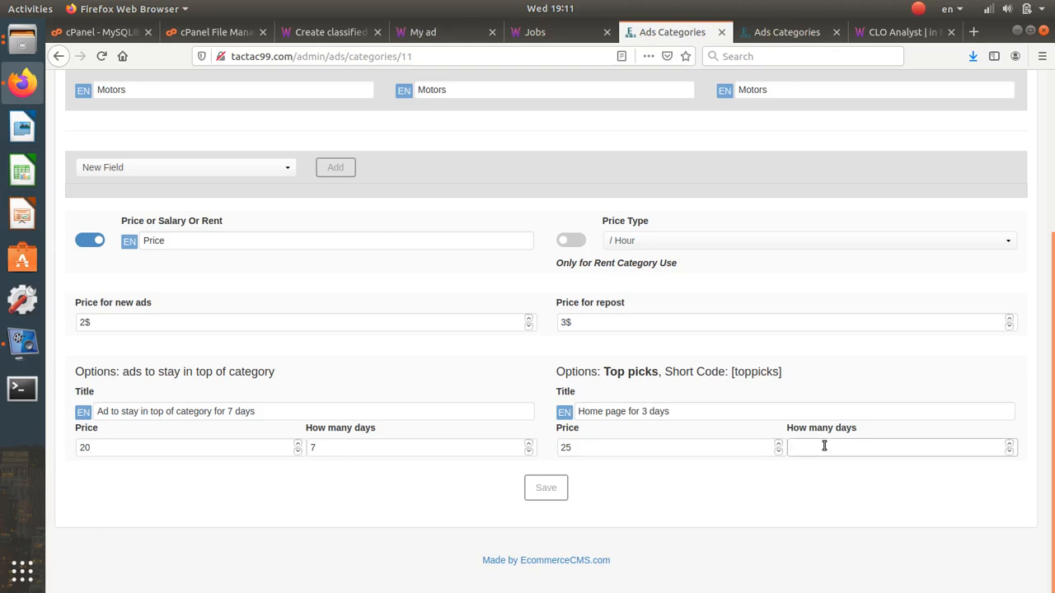
text(3)
- Save the Motors category, removing the $ signs so prices read 2 and 3
click(551, 492)
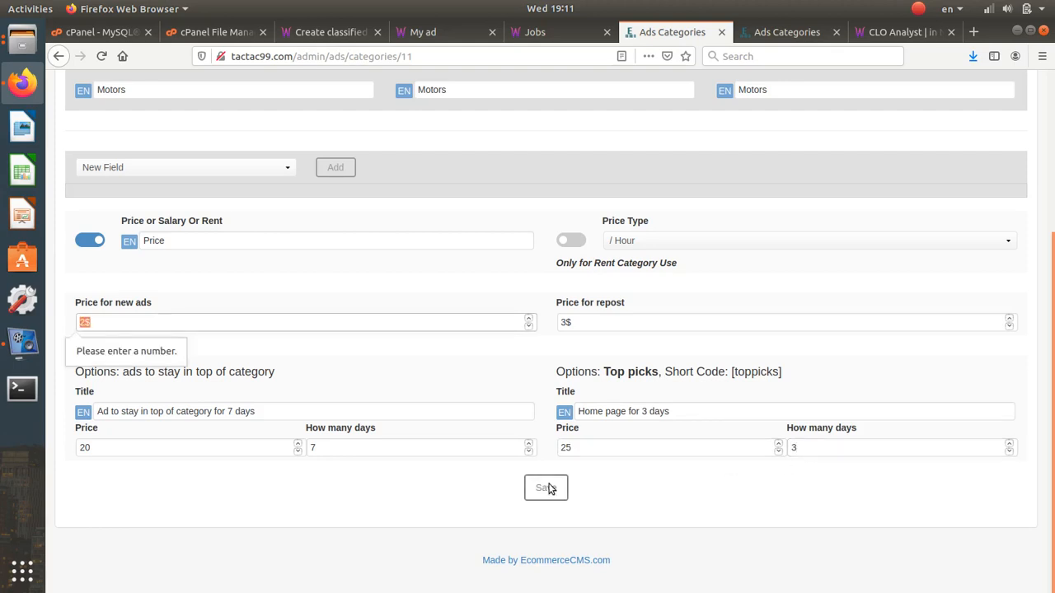
click(103, 322)
key(BackSpace)
click(544, 498)
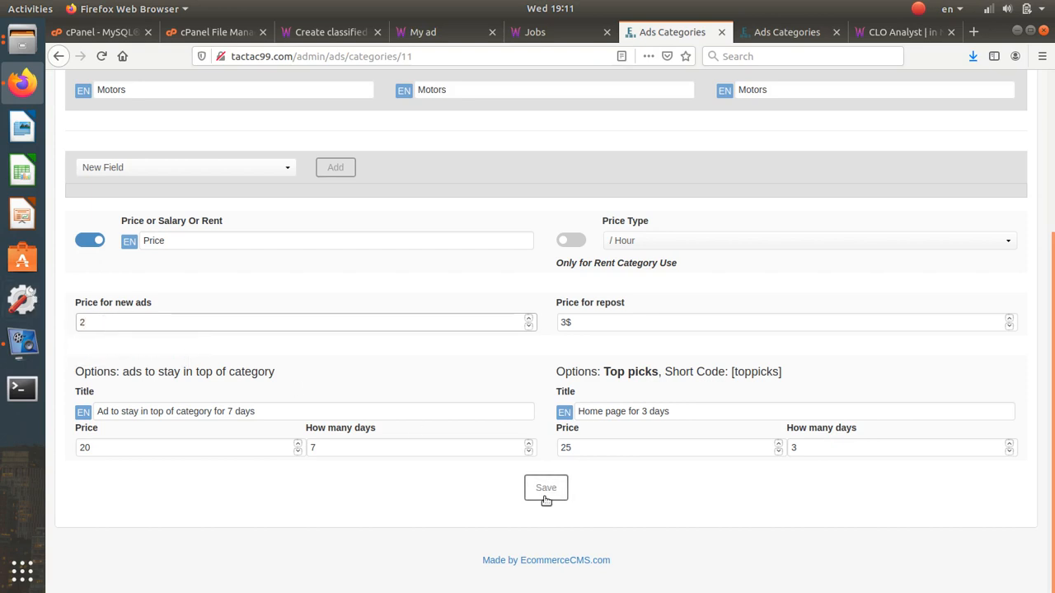
double_click(576, 324)
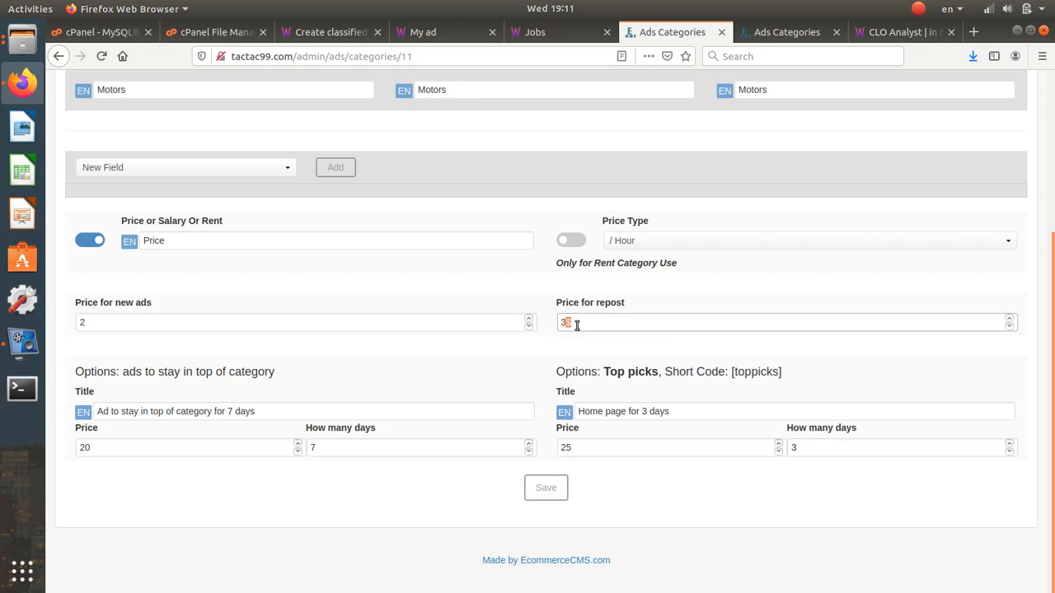
key(BackSpace)
click(546, 488)
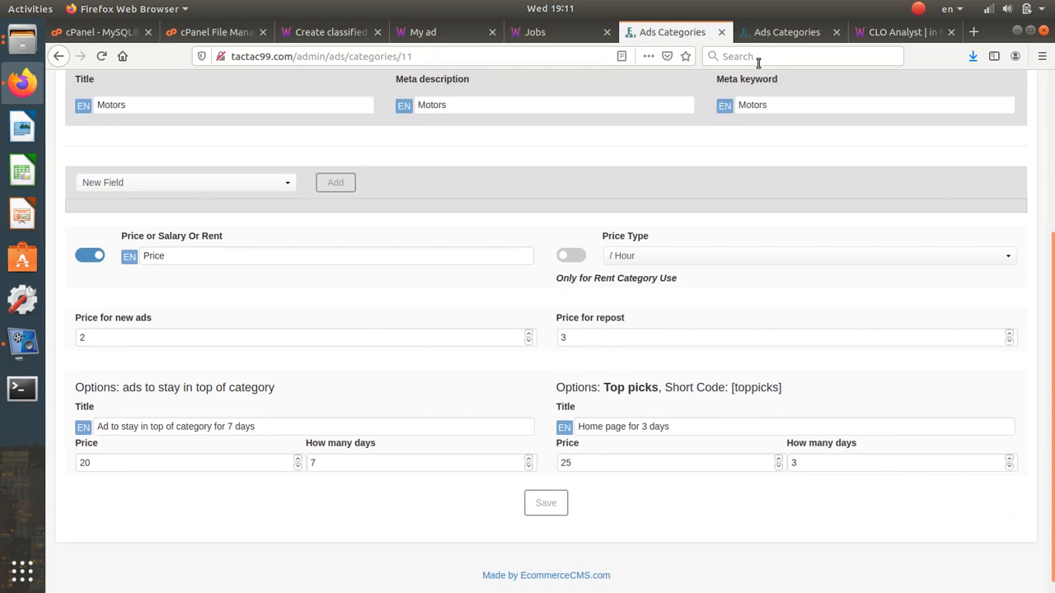
- On the public site's Post an ad page, choose category Motors and subcategory Cars
click(733, 34)
click(552, 33)
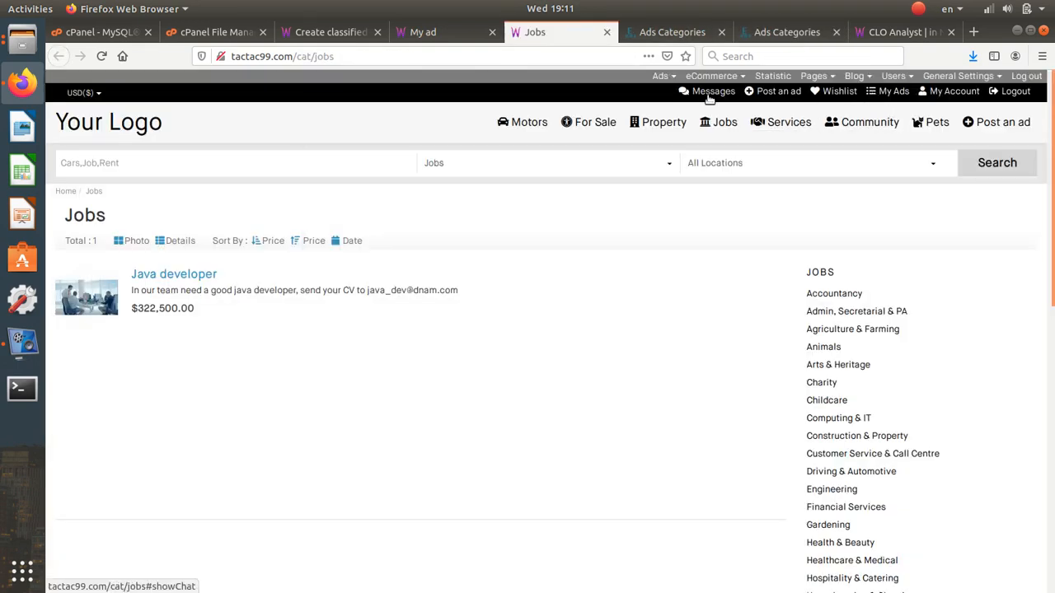
click(796, 95)
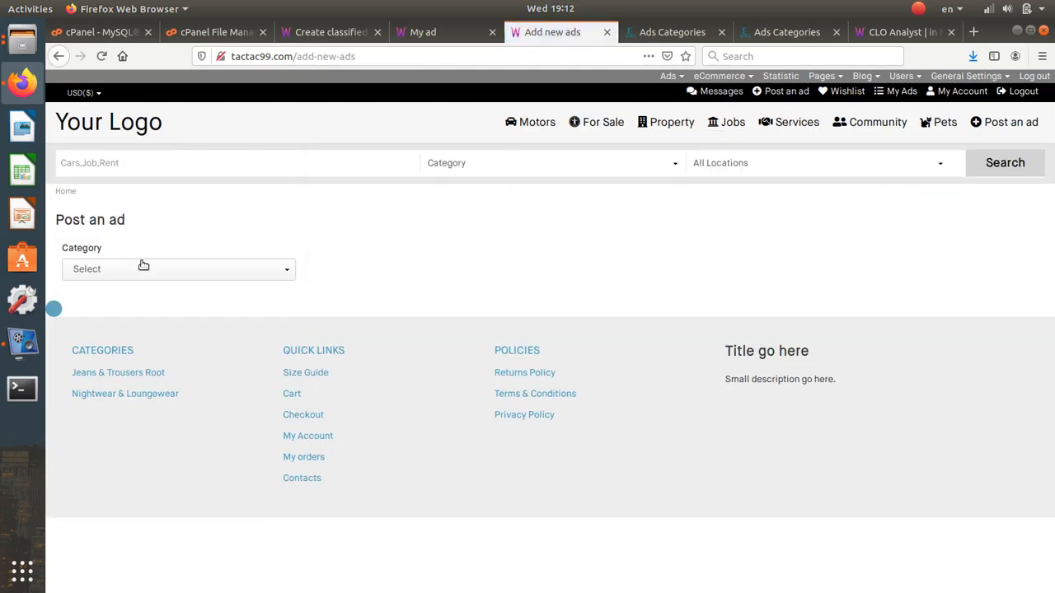
click(141, 268)
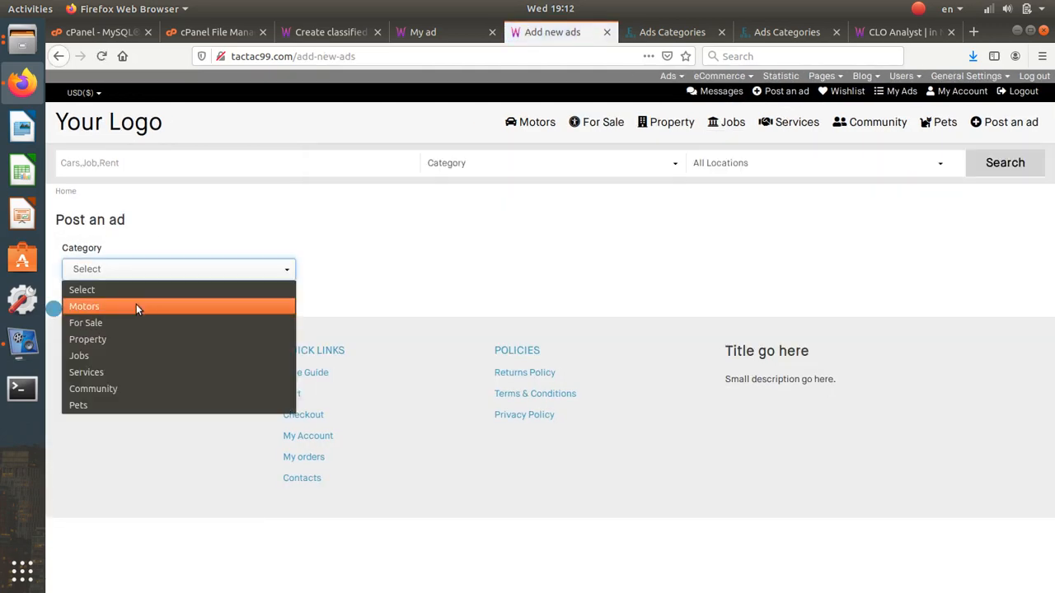
click(139, 304)
click(379, 274)
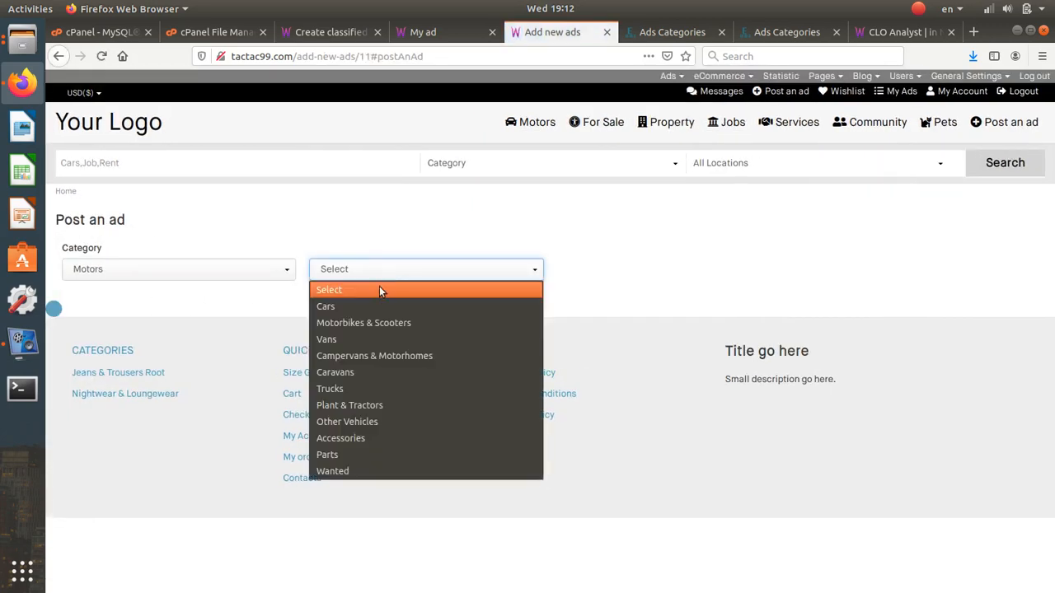
click(381, 304)
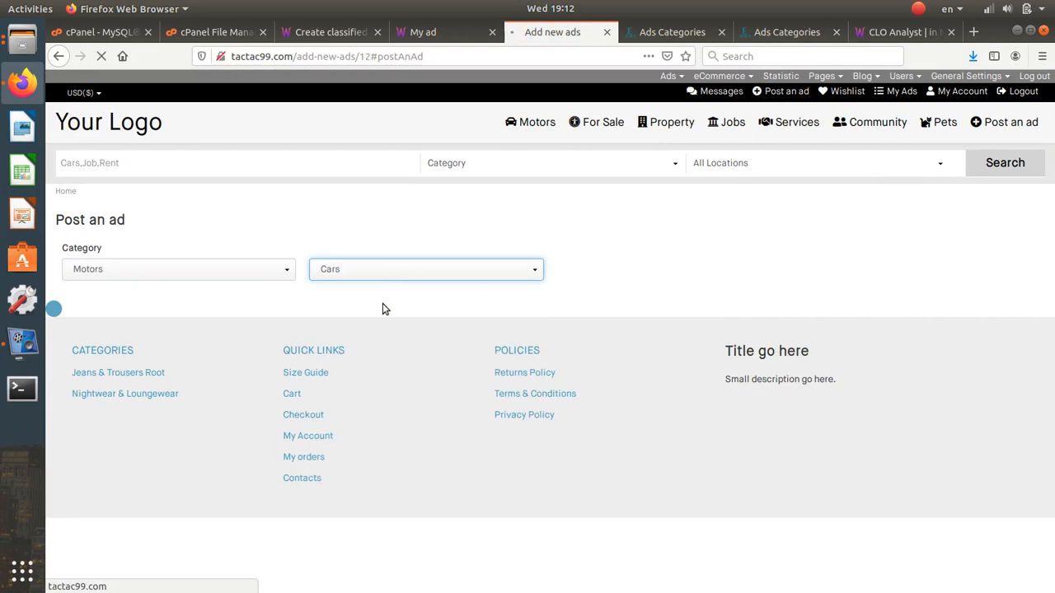
scroll(375, 310, down, 3)
scroll(373, 310, up, 1)
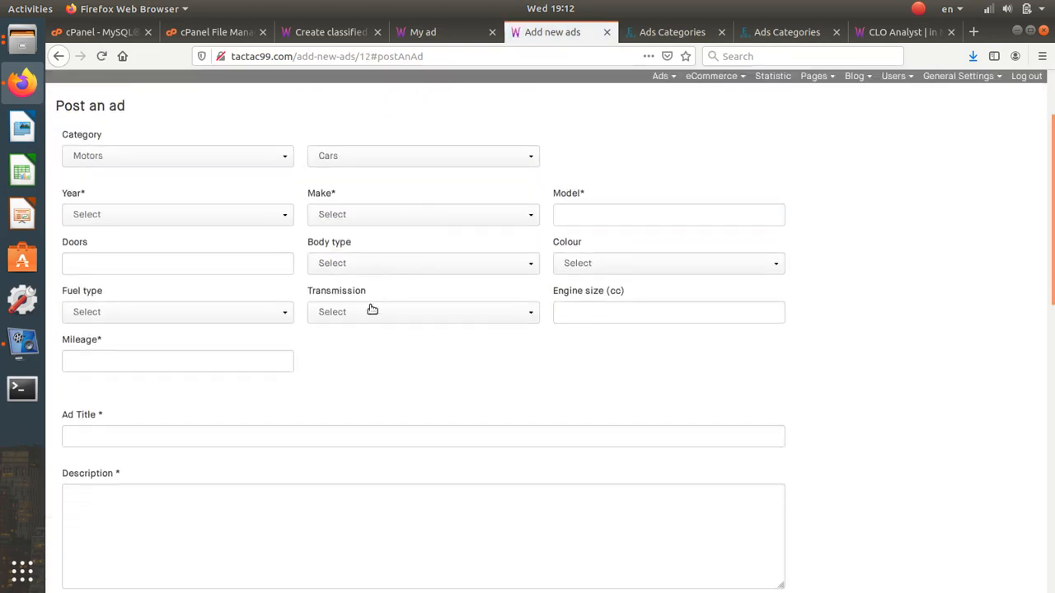
click(254, 215)
click(467, 183)
scroll(414, 299, down, 8)
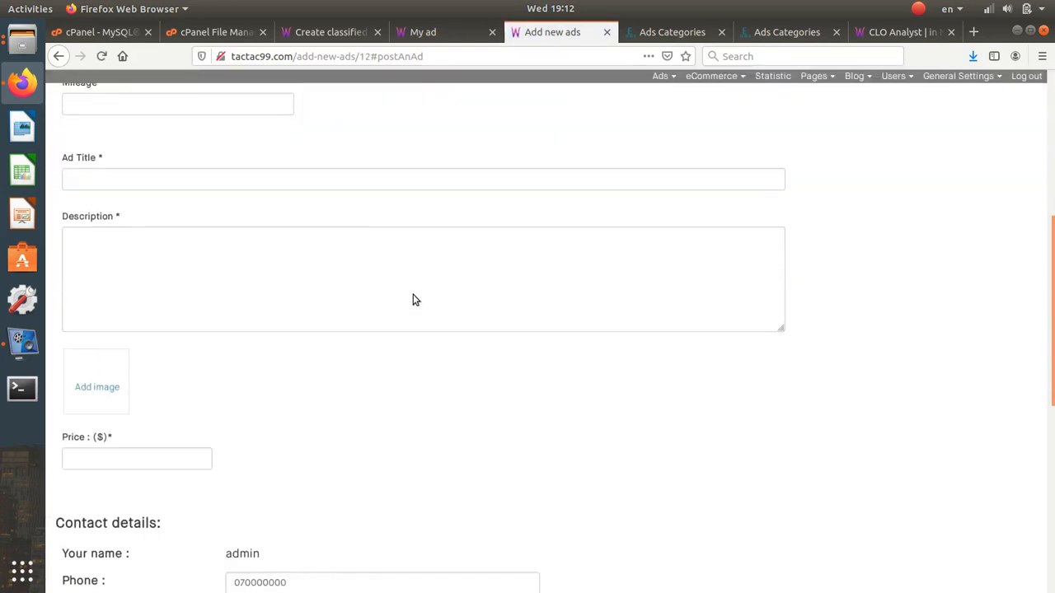
scroll(413, 295, up, 2)
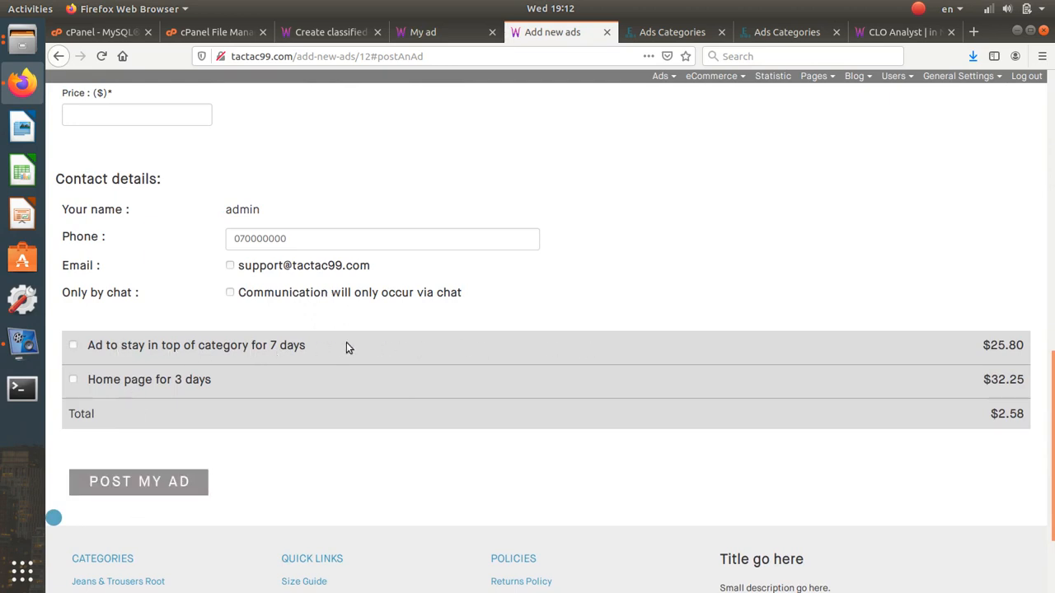
- Tick the 7-day top-of-category and 3-day home page promotions, then untick both
click(297, 344)
click(195, 382)
click(195, 349)
click(186, 384)
scroll(297, 399, up, 10)
scroll(300, 403, up, 5)
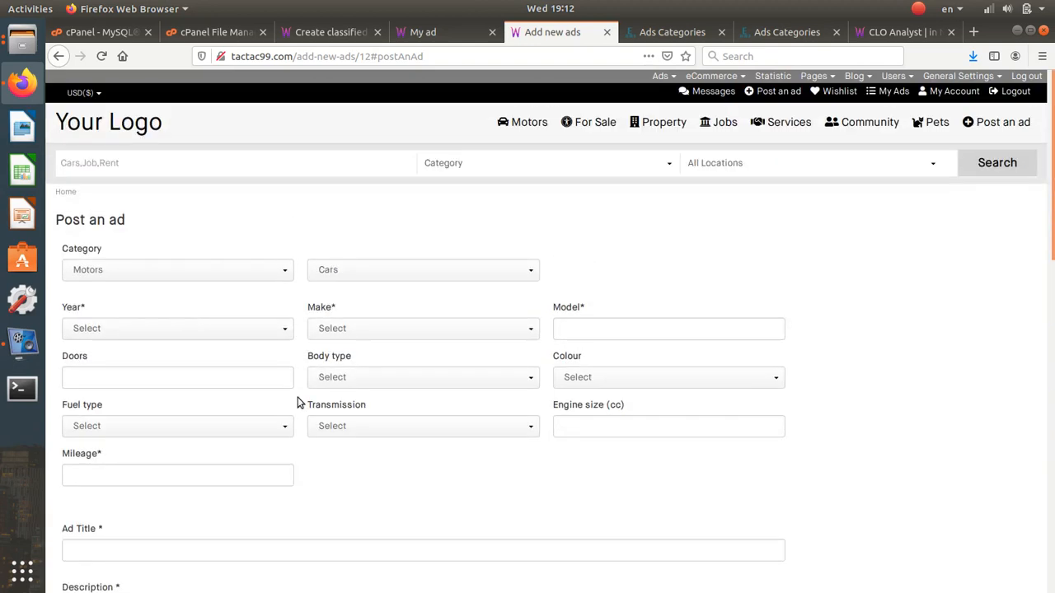
- Set the car's Year to 2021, Make to AC, Model to 'ee' and Doors to 5
click(221, 330)
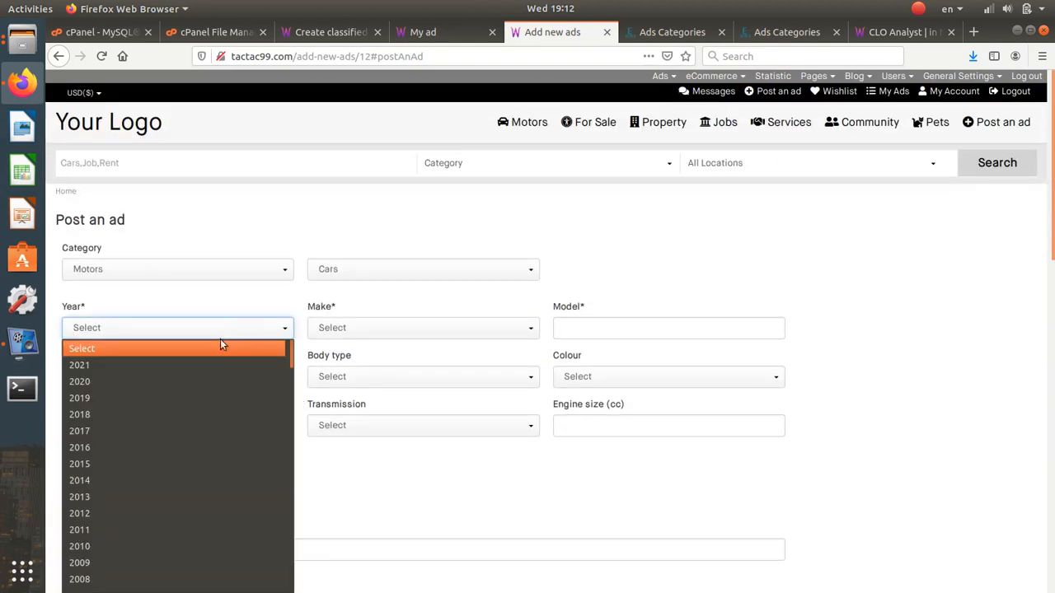
click(223, 361)
click(387, 331)
click(384, 382)
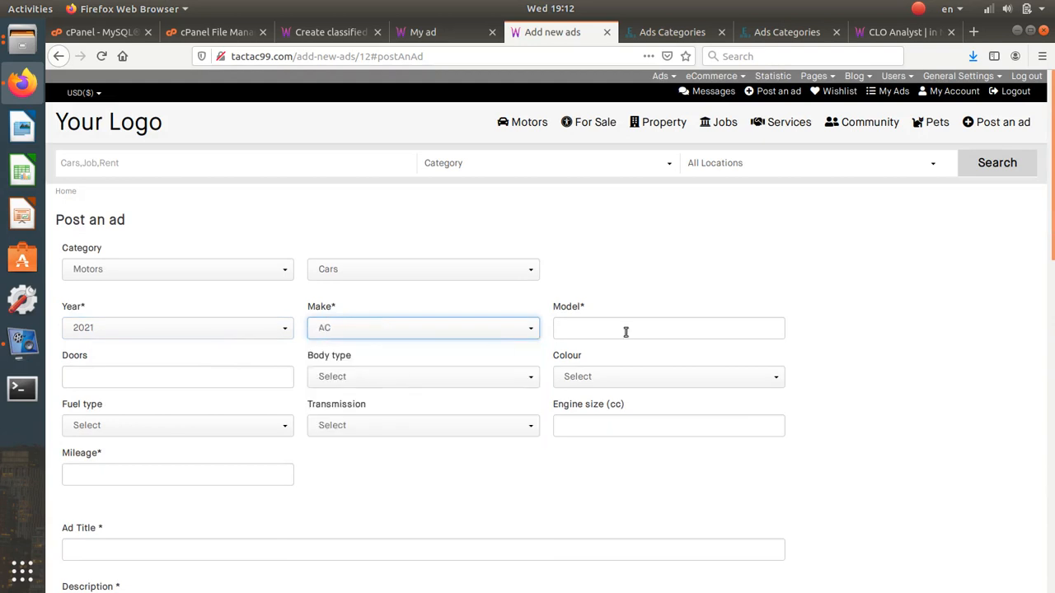
click(626, 329)
text(2)
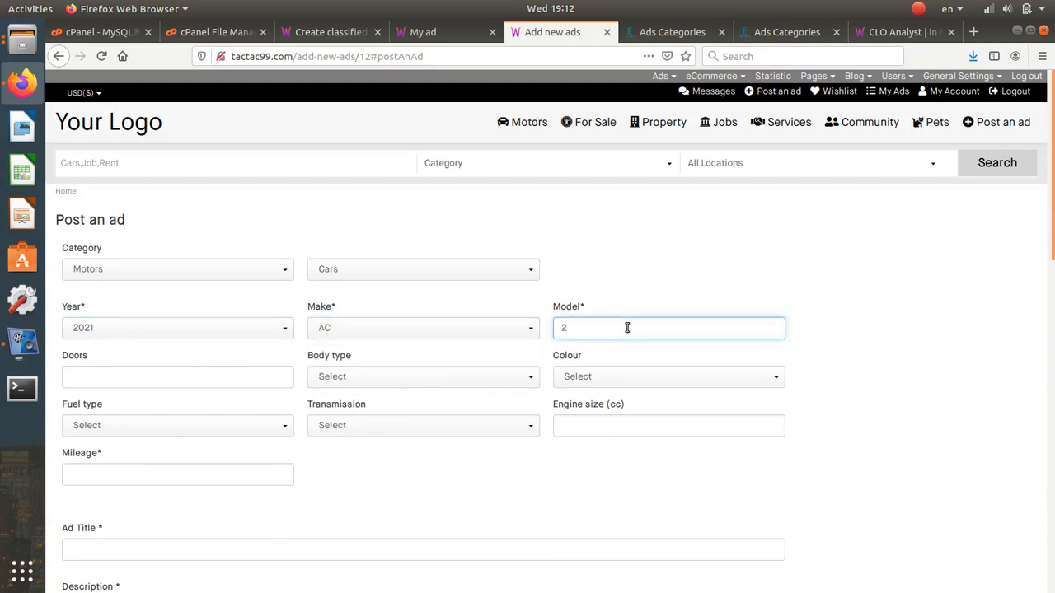
key(ctrl+a)
text(ee)
click(141, 380)
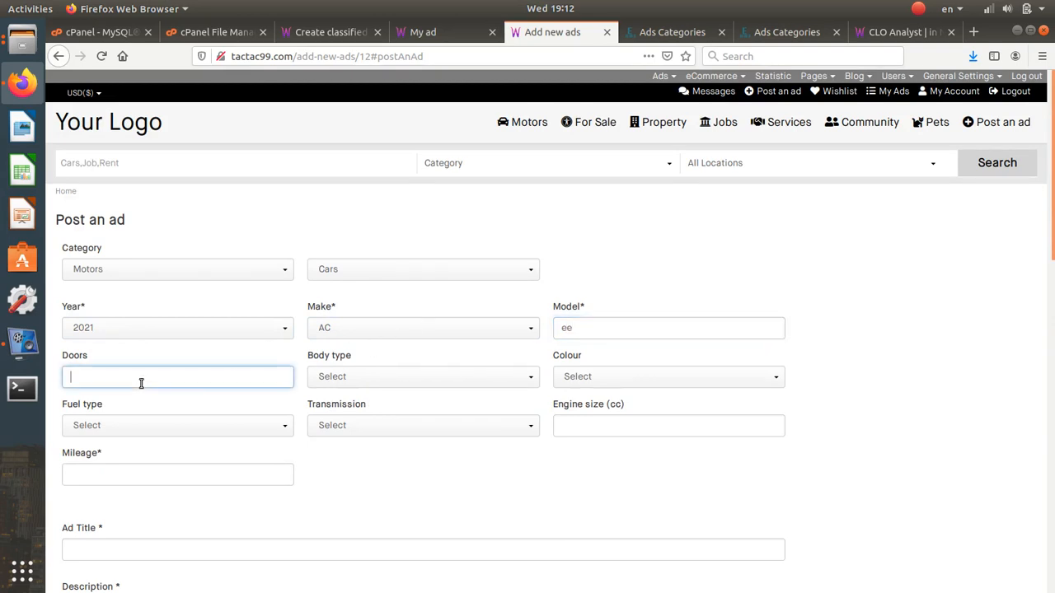
text(5)
- Choose Sports body, White colour, Electric fuel, Automatic transmission, and enter mileage 20
click(397, 377)
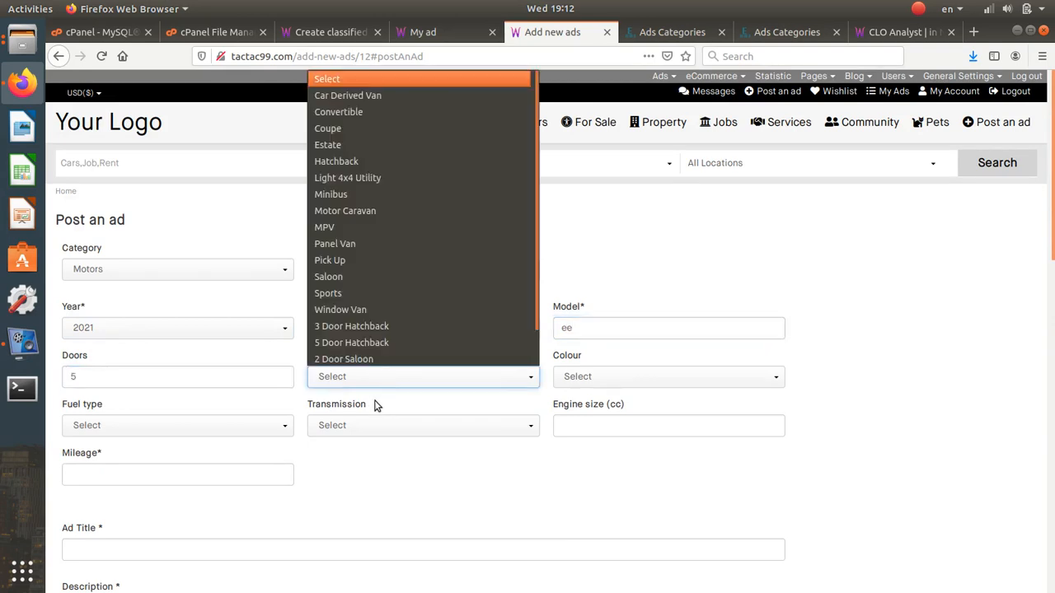
click(384, 295)
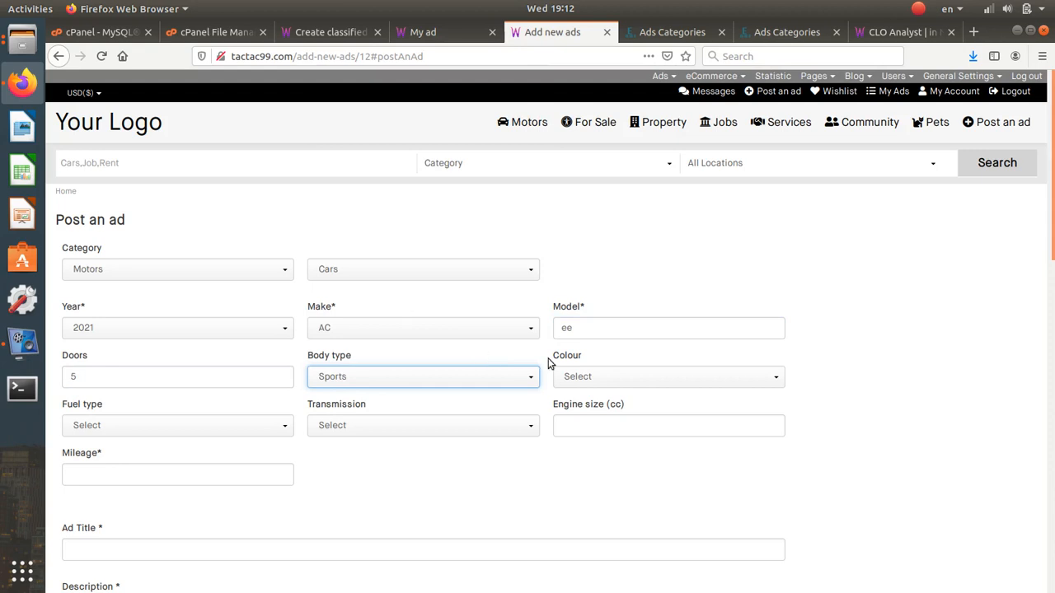
click(557, 373)
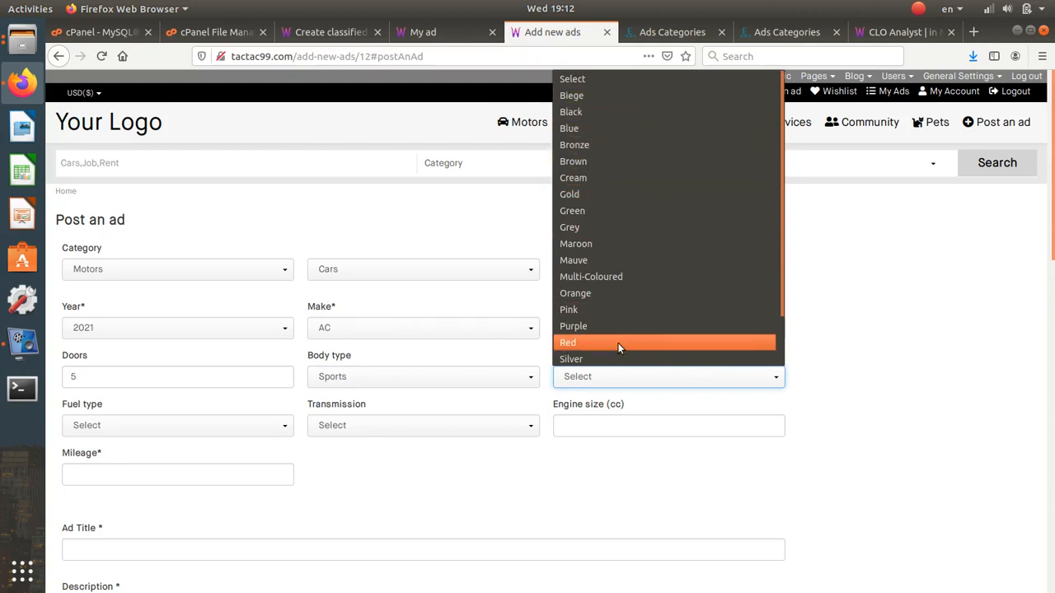
key(Down)
key(Down)
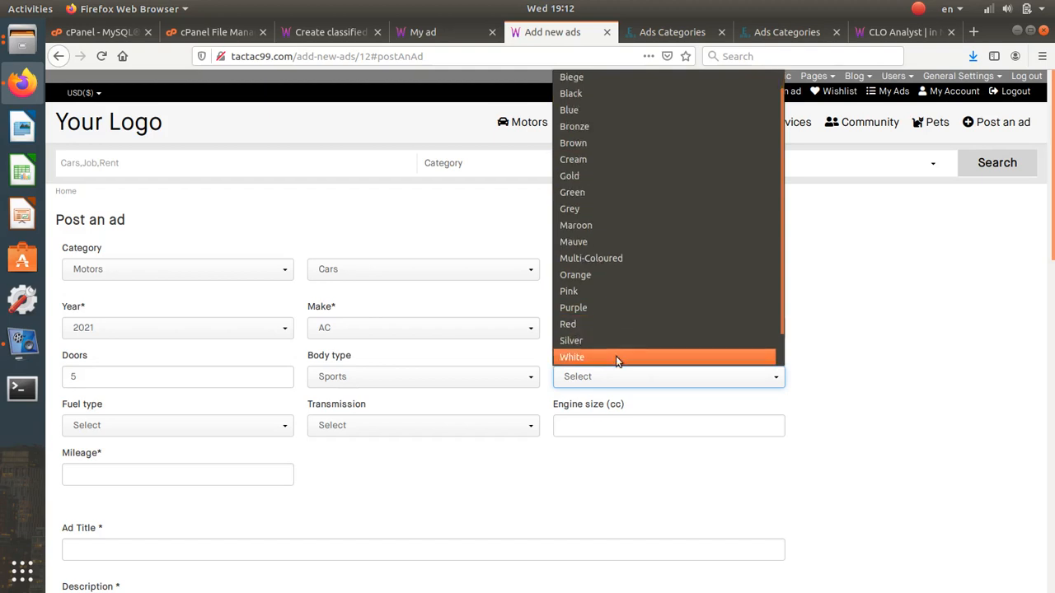
click(615, 356)
click(178, 428)
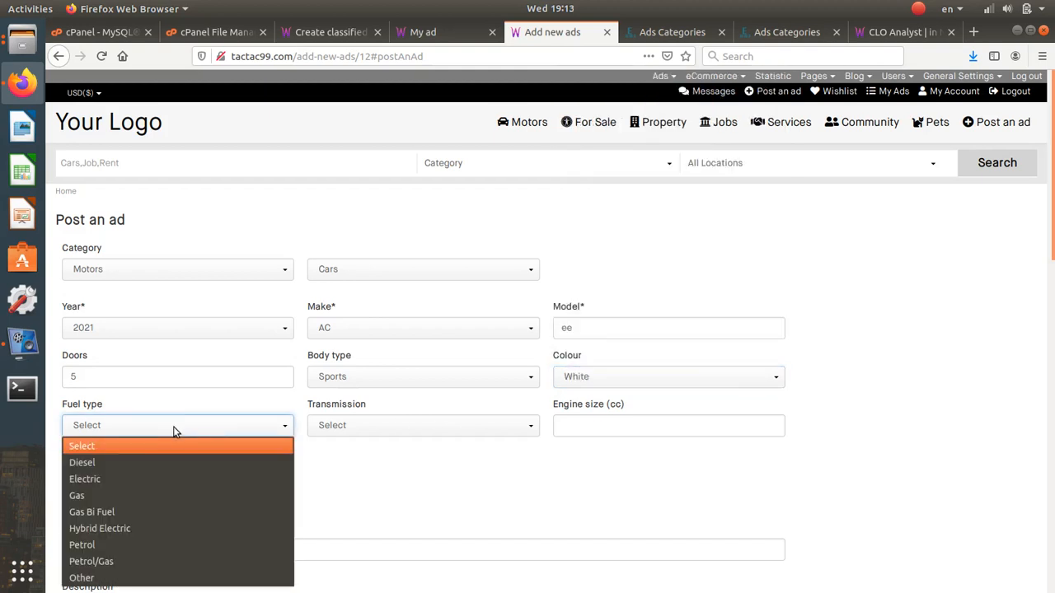
click(161, 478)
click(346, 427)
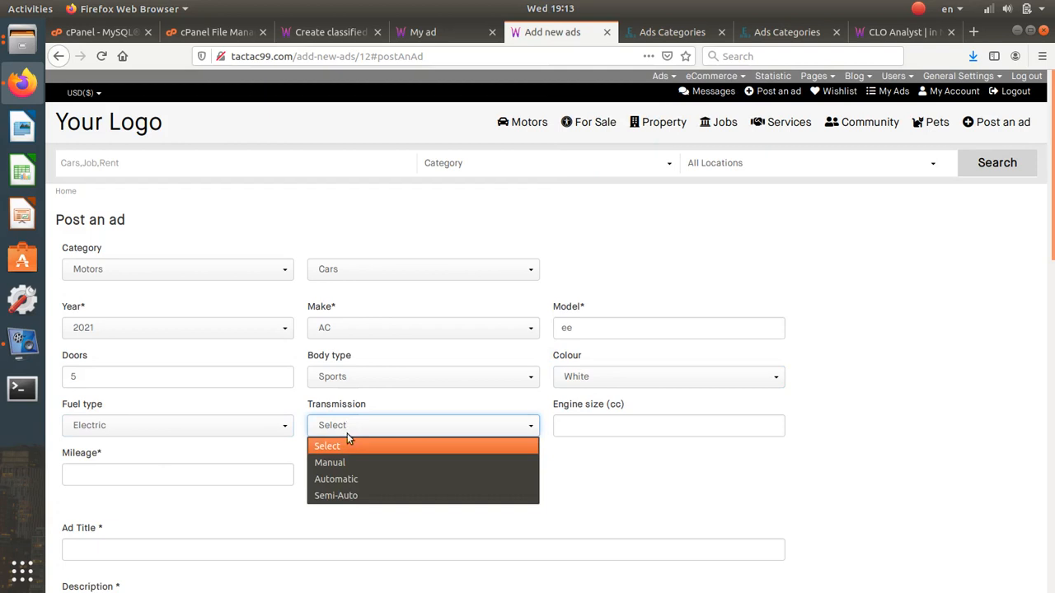
click(346, 480)
click(573, 427)
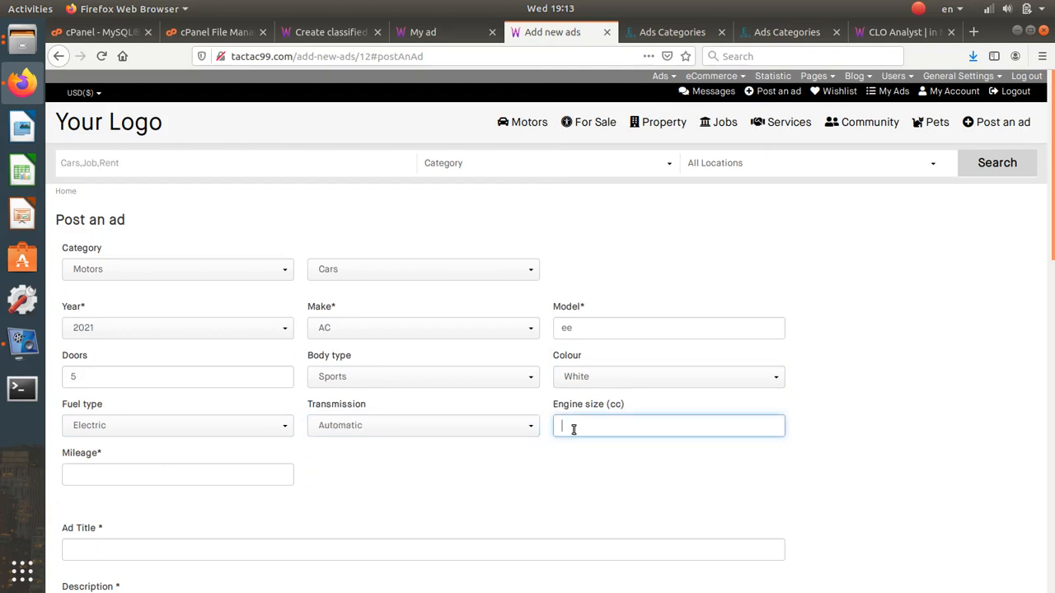
scroll(448, 460, down, 2)
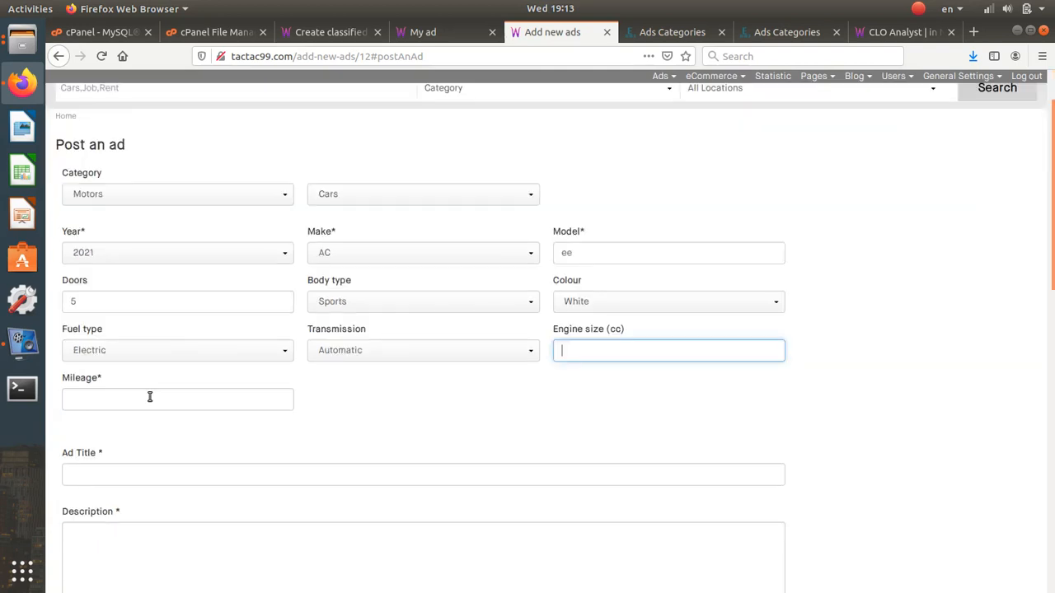
click(149, 401)
text(20)
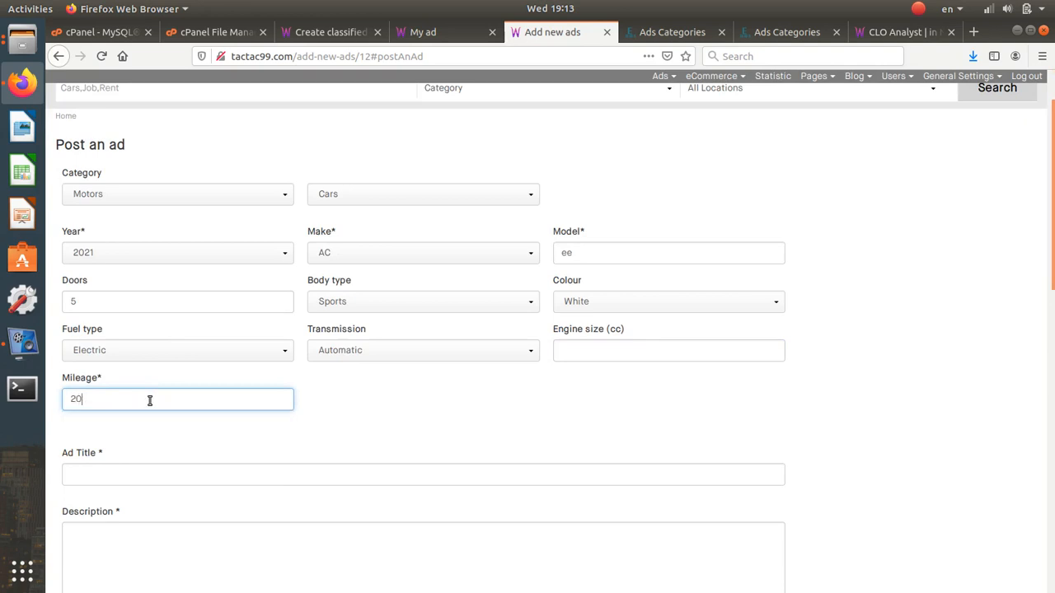
- Title the ad 'Sell my golden bmw' with description 'sell my bmw, vgood car'
scroll(149, 401, down, 4)
click(158, 326)
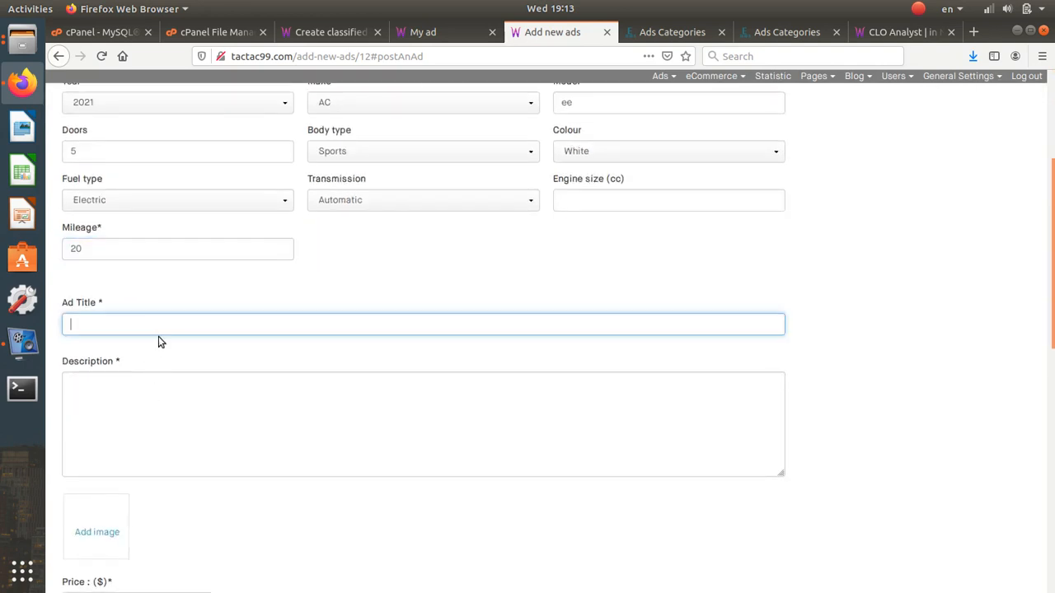
text(Se)
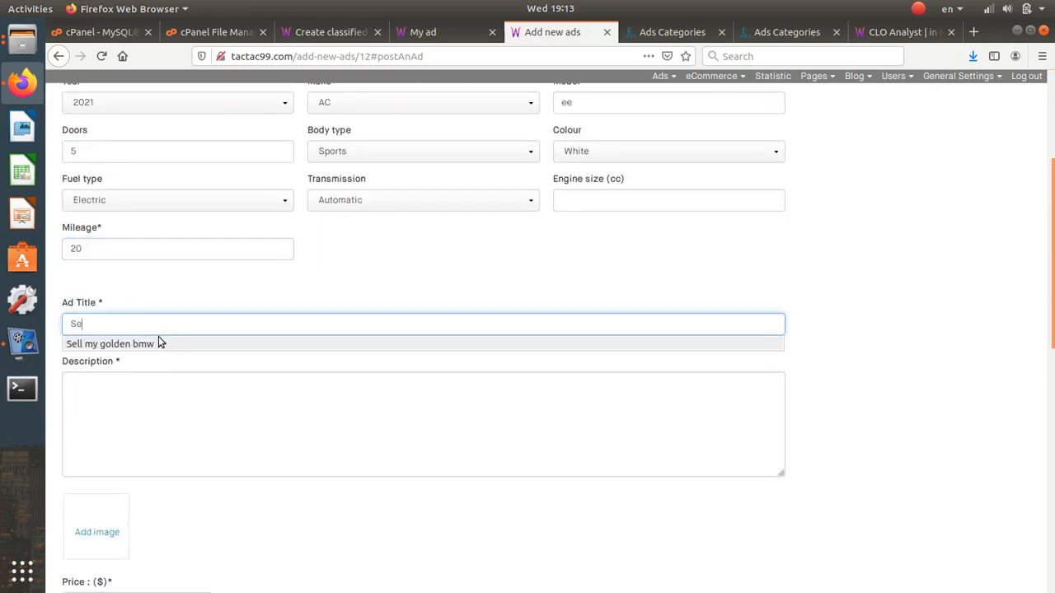
click(157, 343)
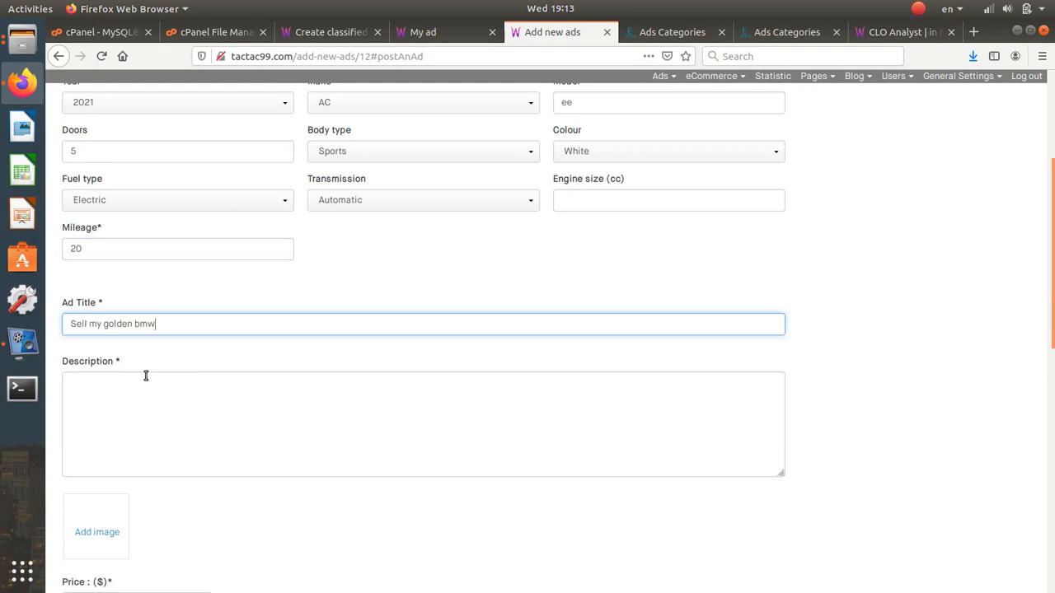
click(146, 373)
text(sell)
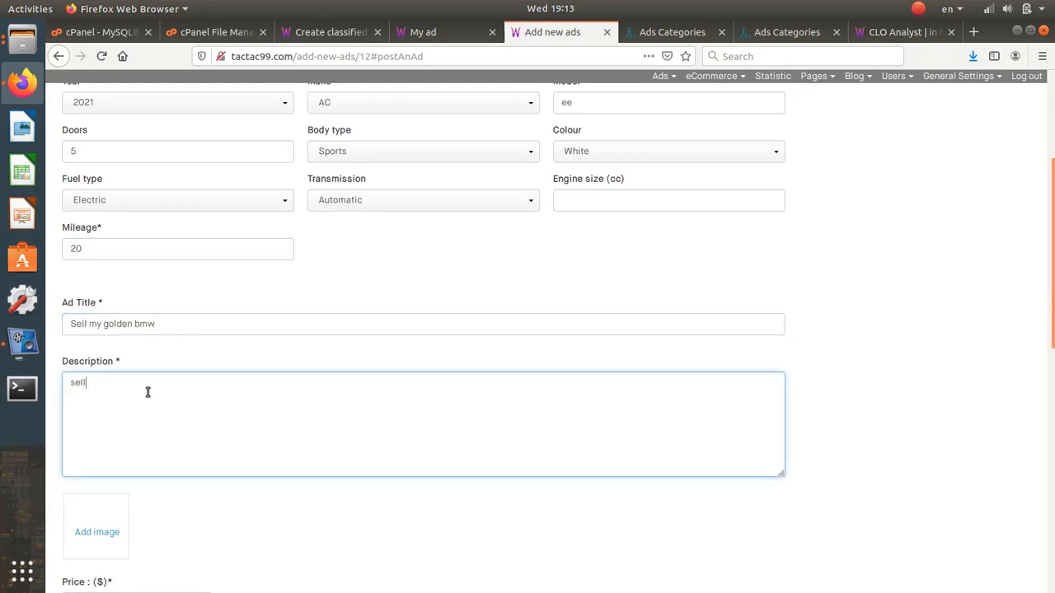
text( my)
text( bmw)
text(, )
text(v)
text(goo)
text(d car)
scroll(148, 392, down, 2)
- Upload three car photos to the ad: two Ferrari images and 01w.jpg
click(108, 450)
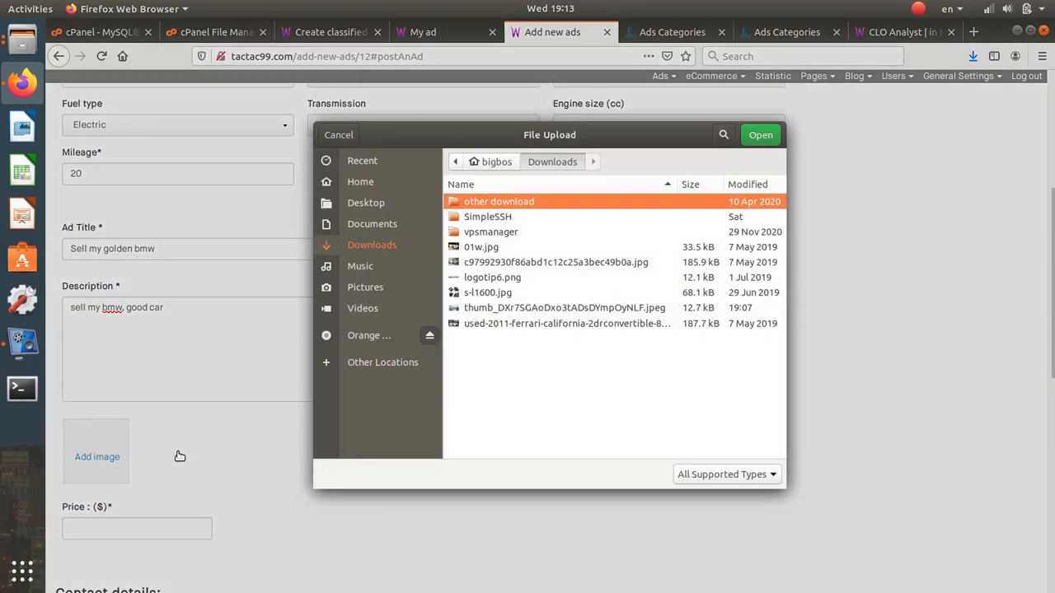
click(376, 210)
click(481, 277)
click(481, 262)
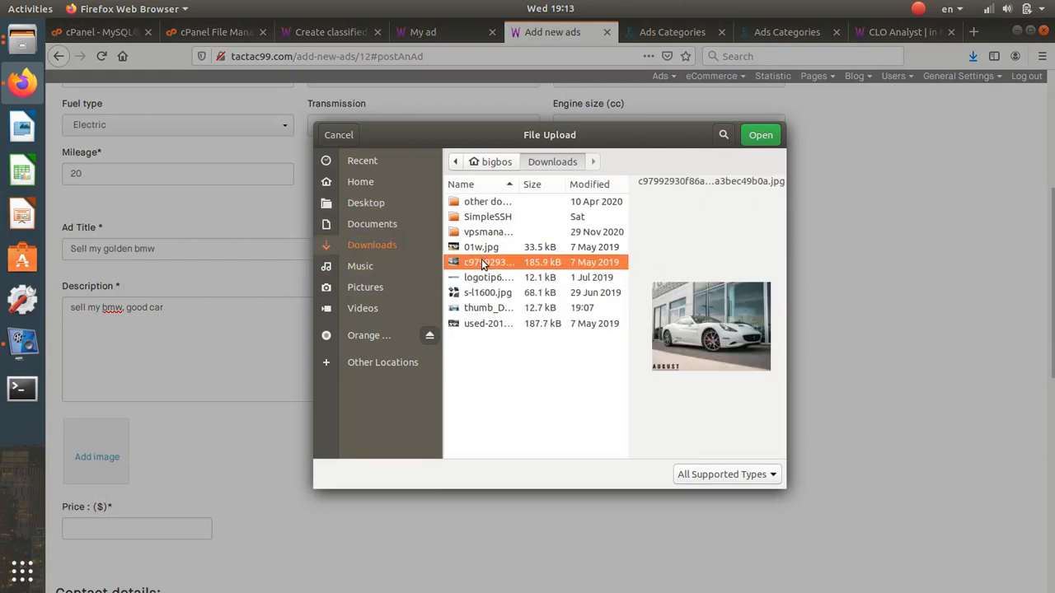
ctrl+click(488, 323)
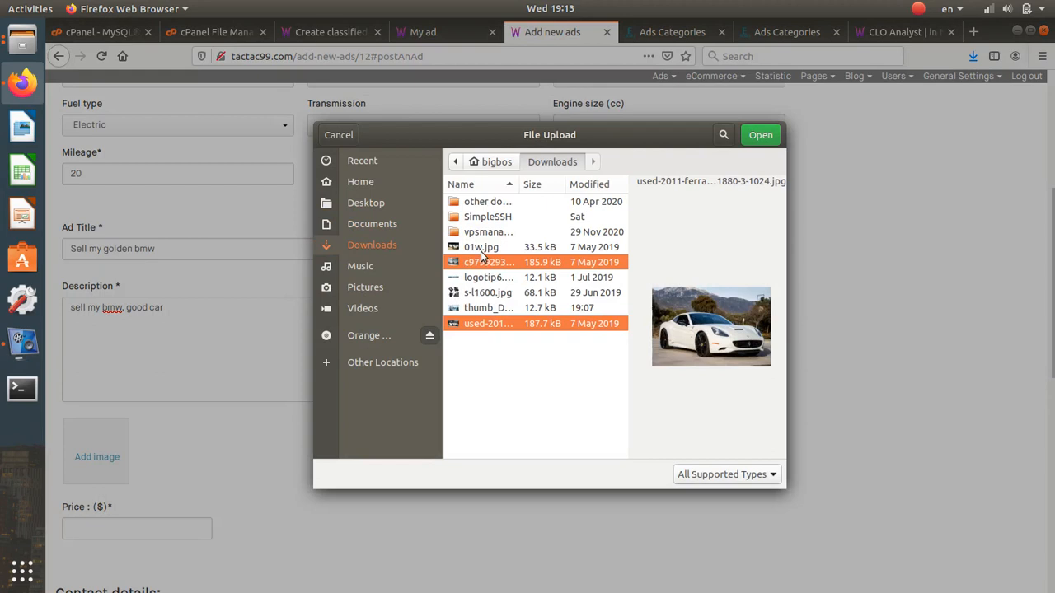
ctrl+click(480, 248)
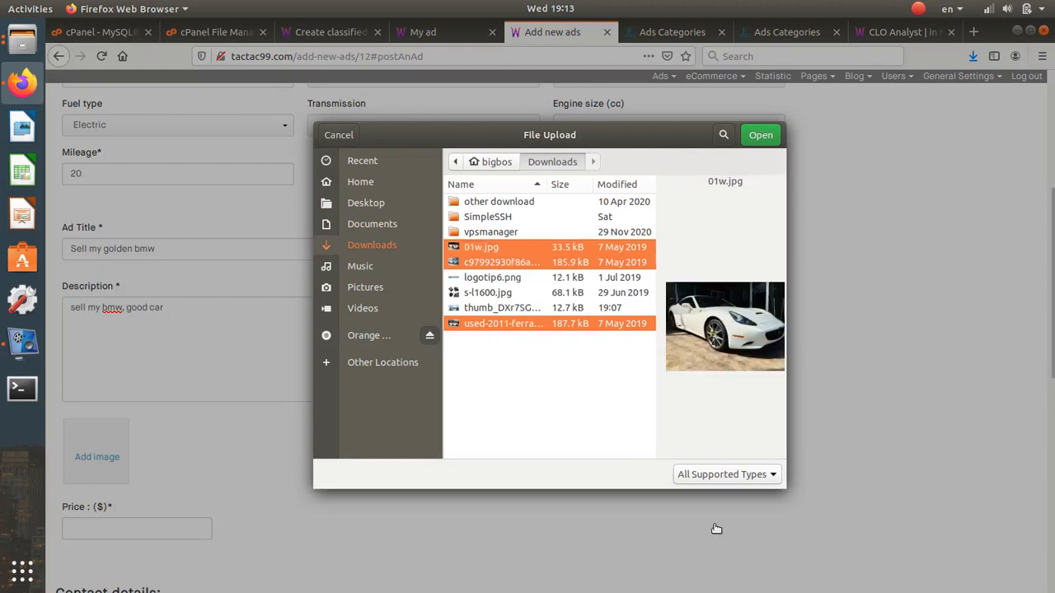
click(759, 135)
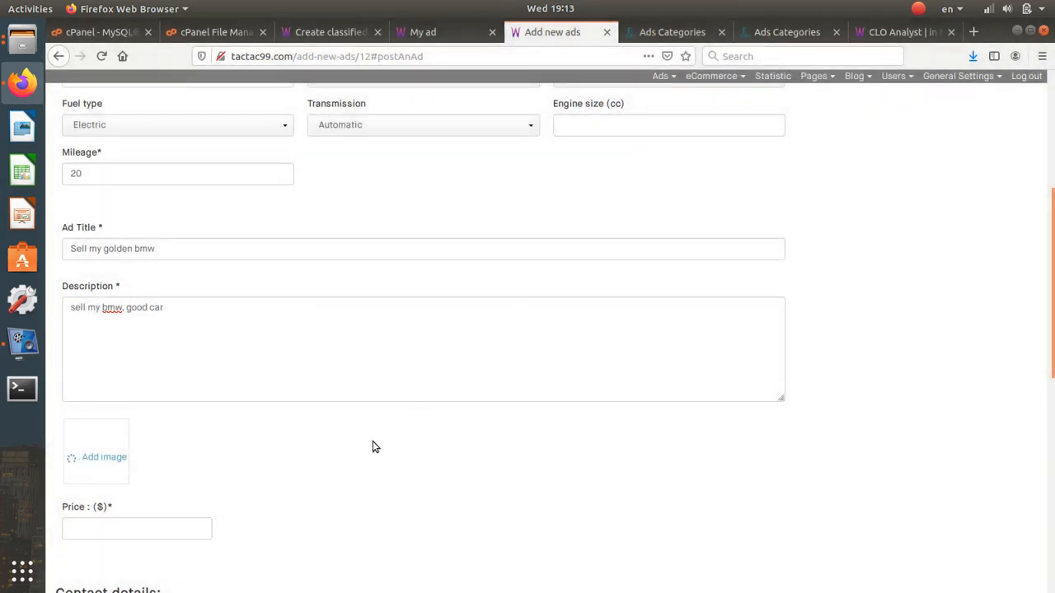
- Set the ad price to 20000 and make contact possible only by chat
scroll(339, 458, down, 3)
click(146, 385)
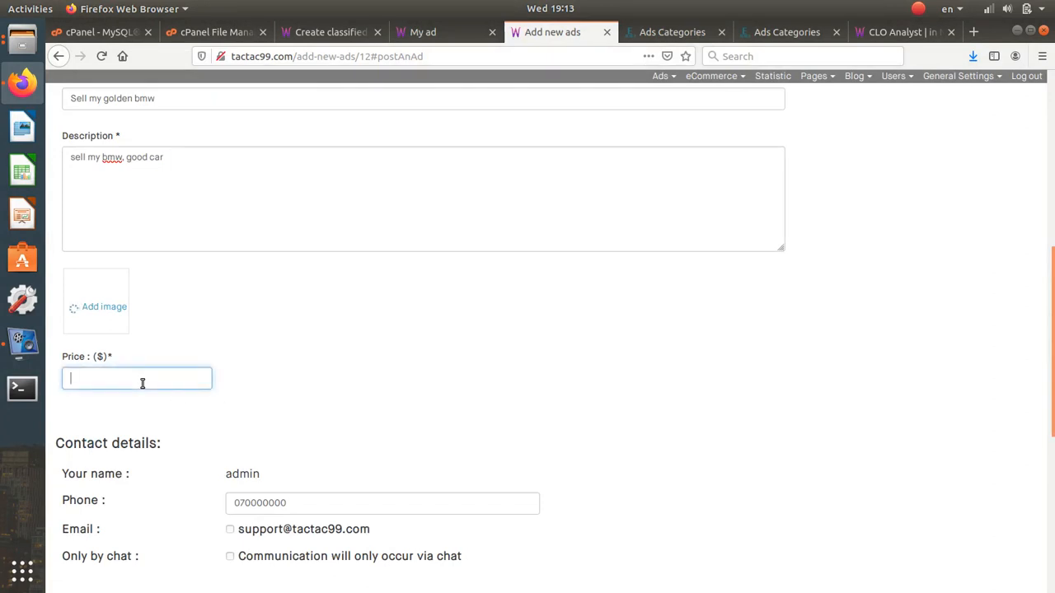
text(2)
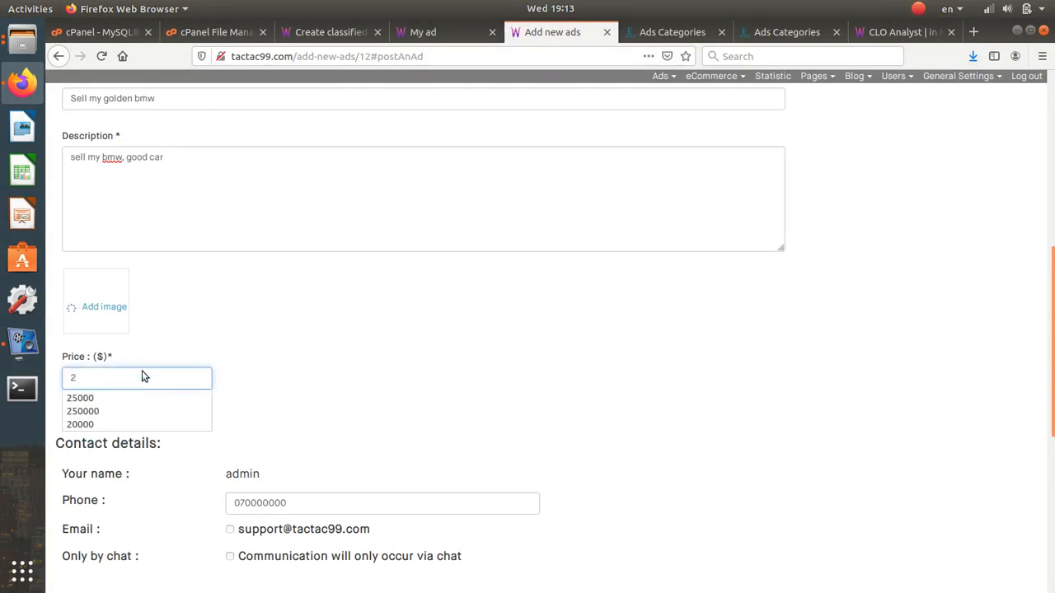
text(0)
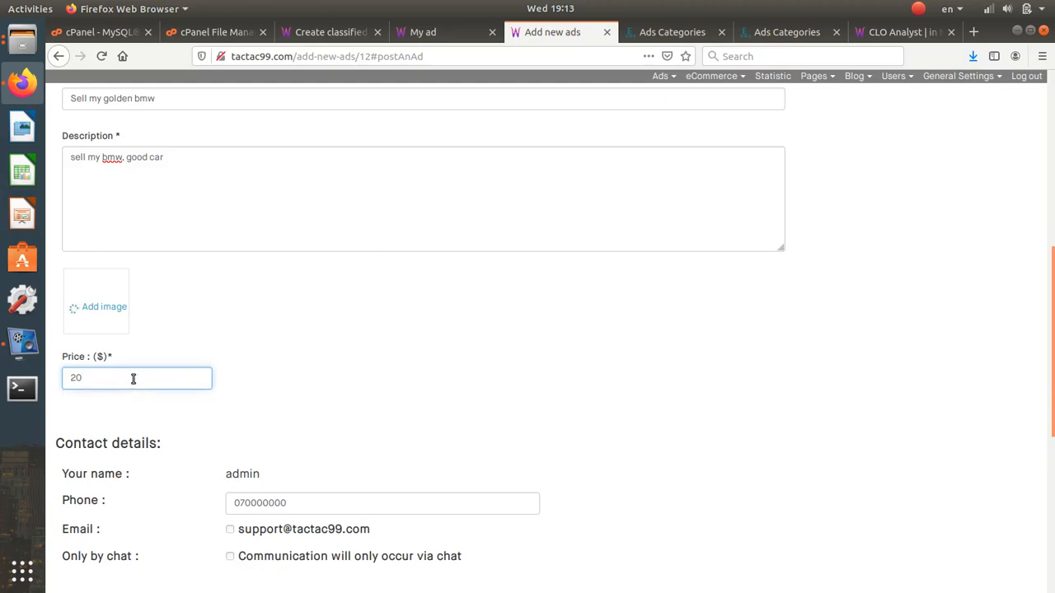
text(000)
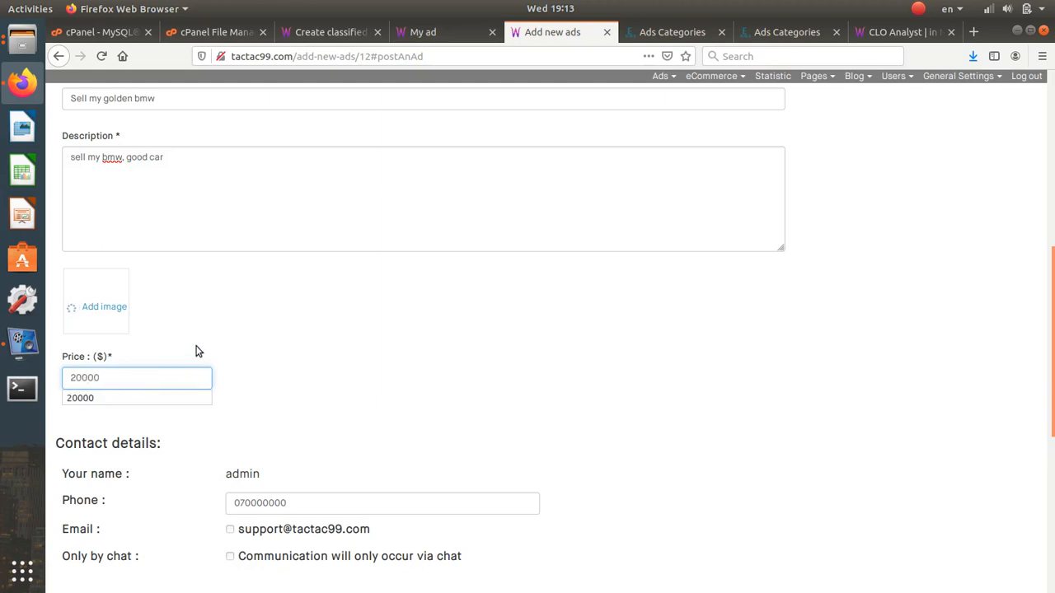
click(197, 338)
scroll(197, 338, down, 4)
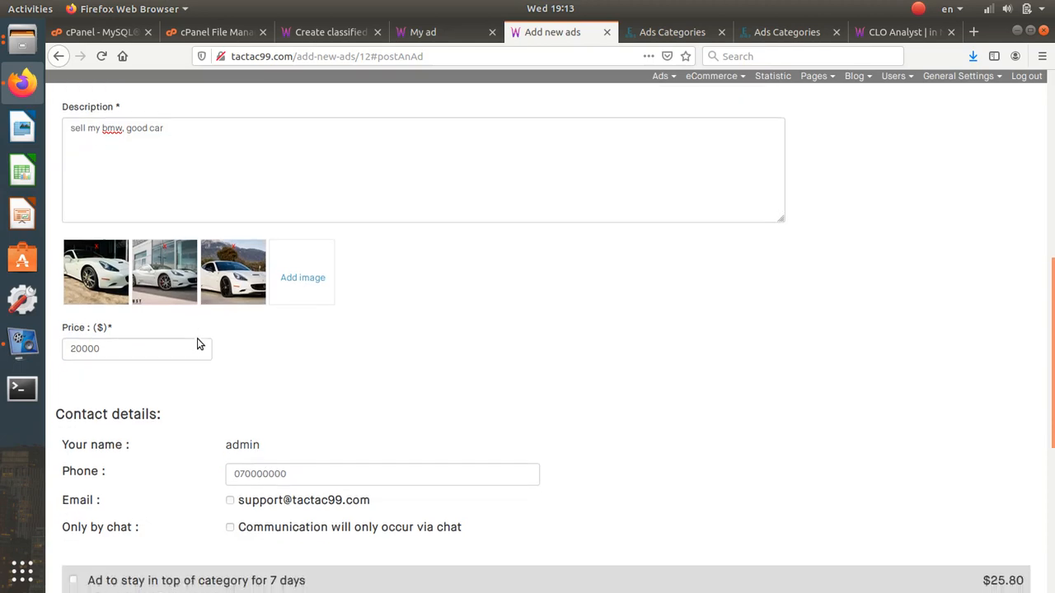
click(249, 317)
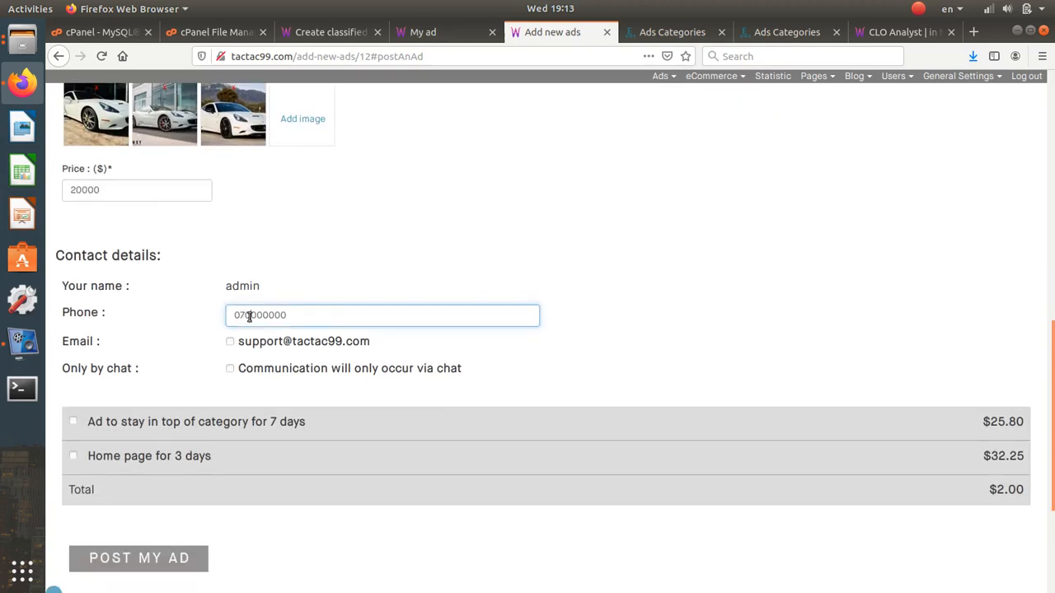
click(232, 370)
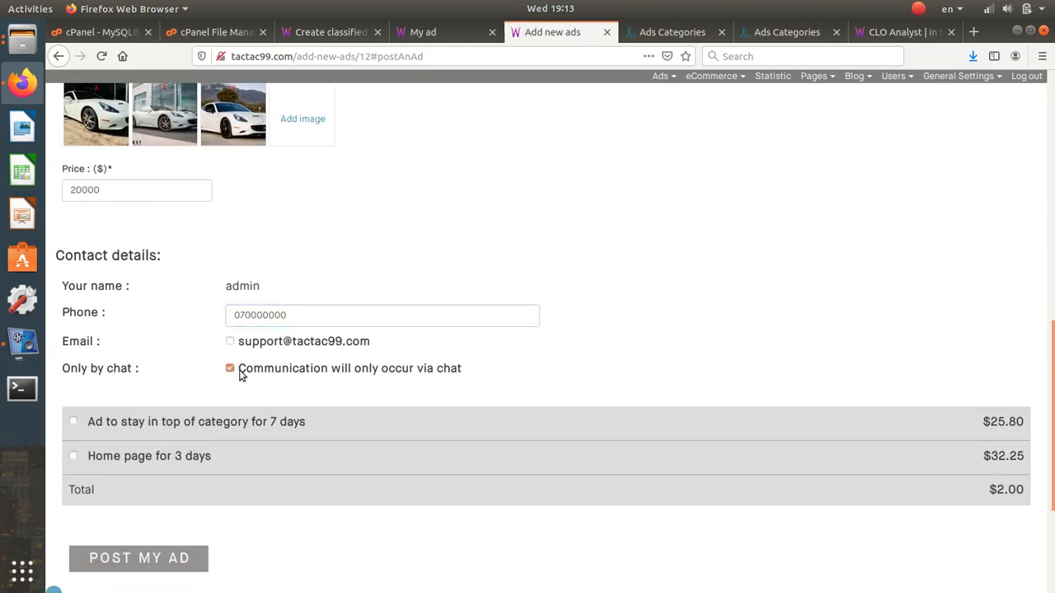
- Post the ad to reach the Checkout page
scroll(240, 373, down, 3)
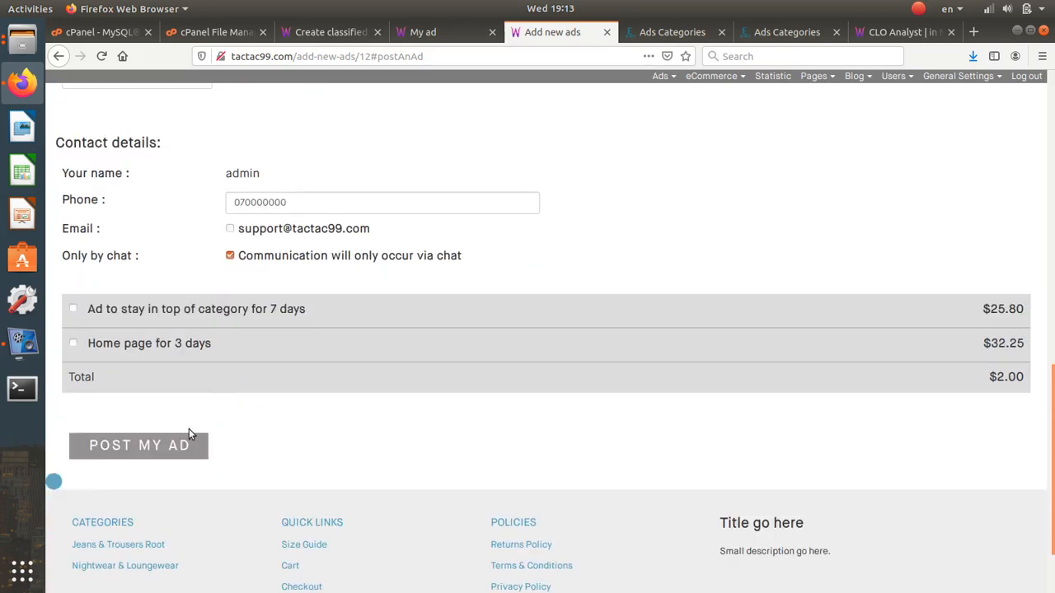
click(185, 449)
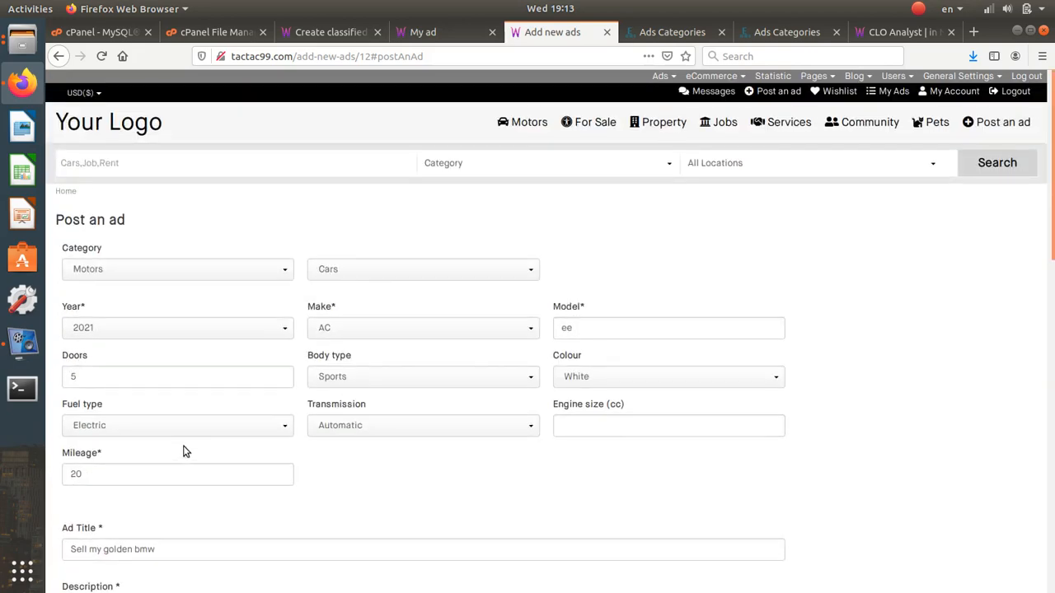
scroll(186, 450, down, 10)
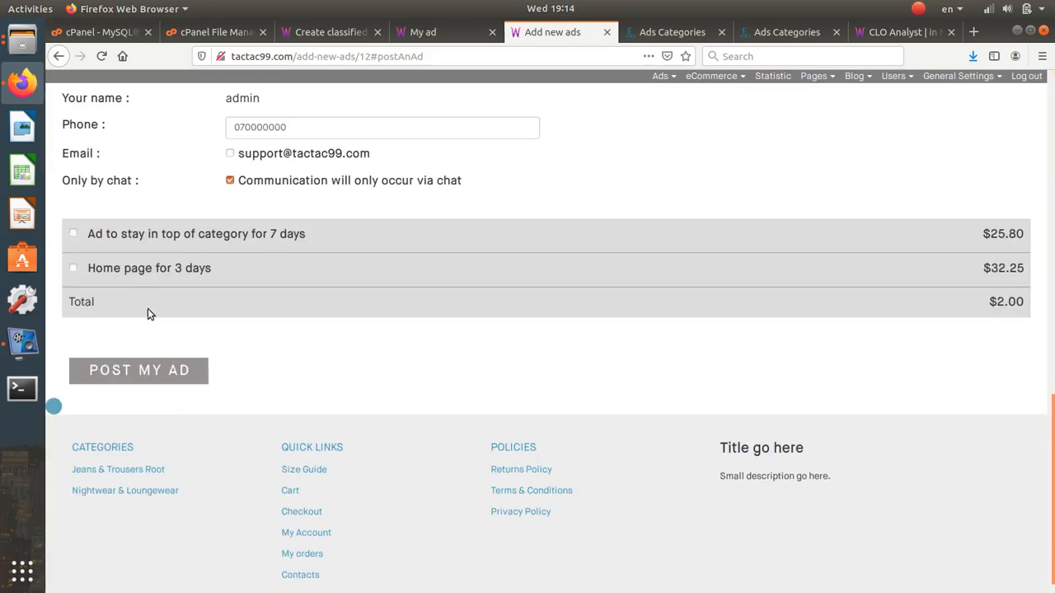
click(179, 367)
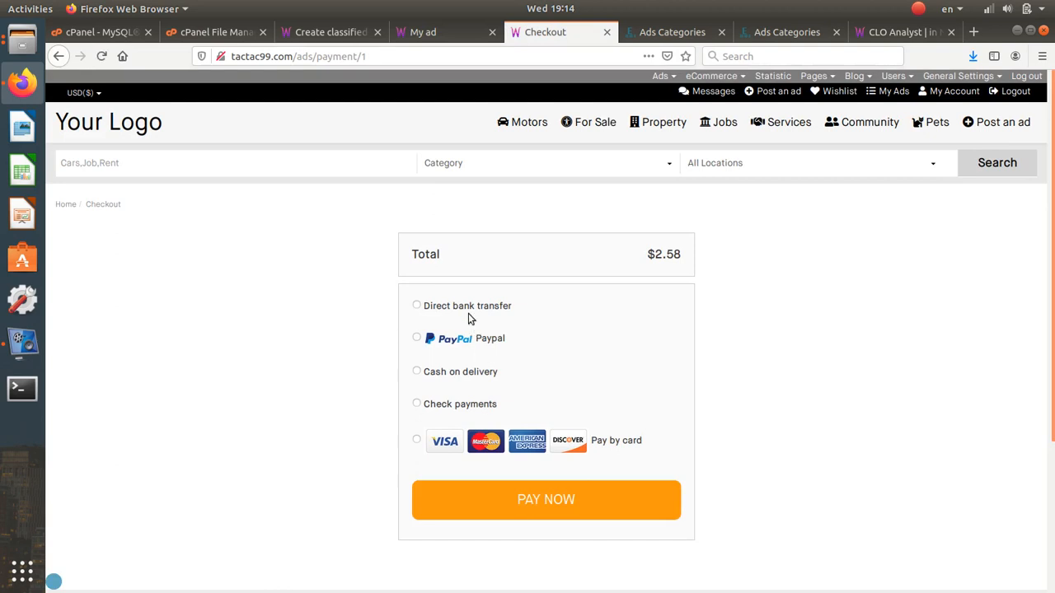
- Pay by direct bank transfer, placing an On-hold order totalling 2 USD
click(470, 306)
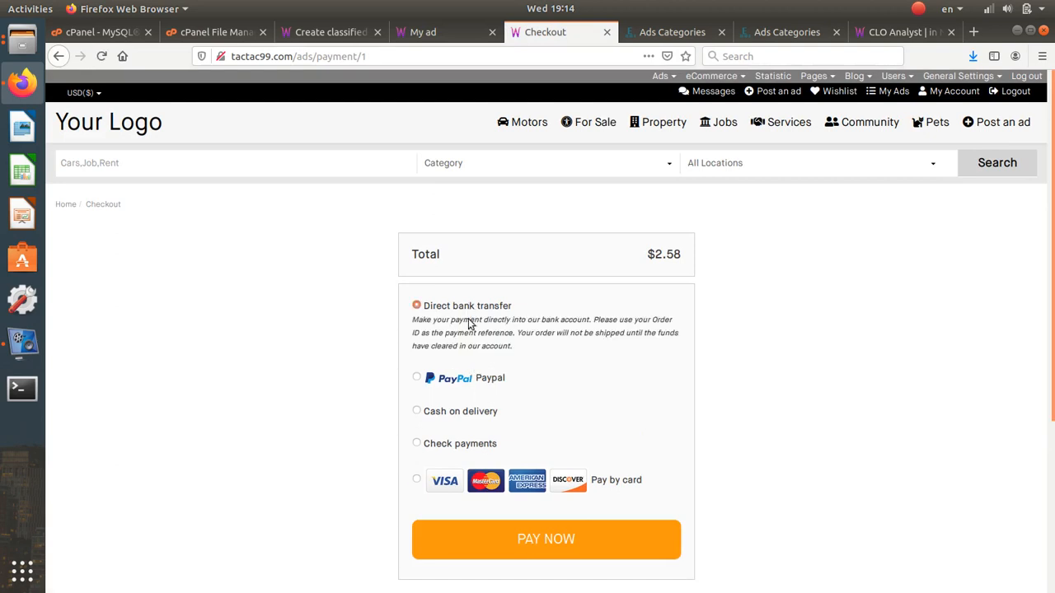
click(455, 474)
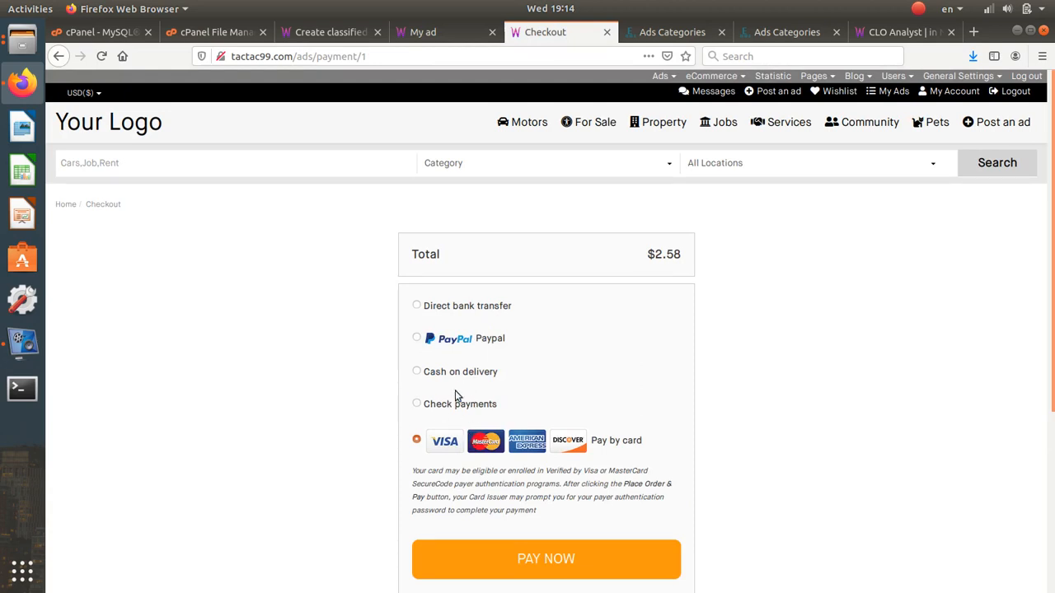
click(451, 338)
click(443, 309)
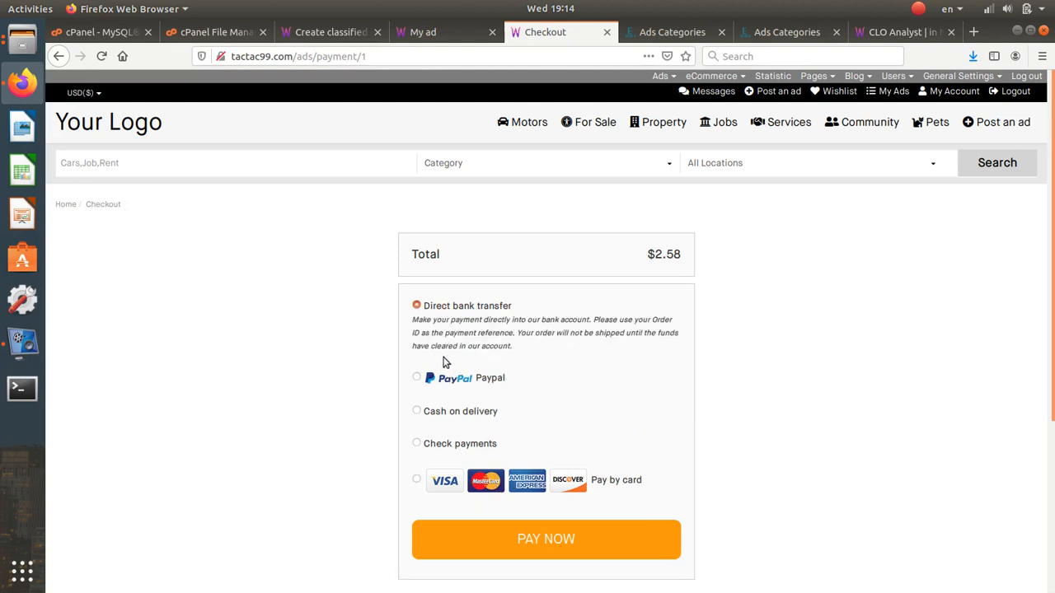
click(531, 550)
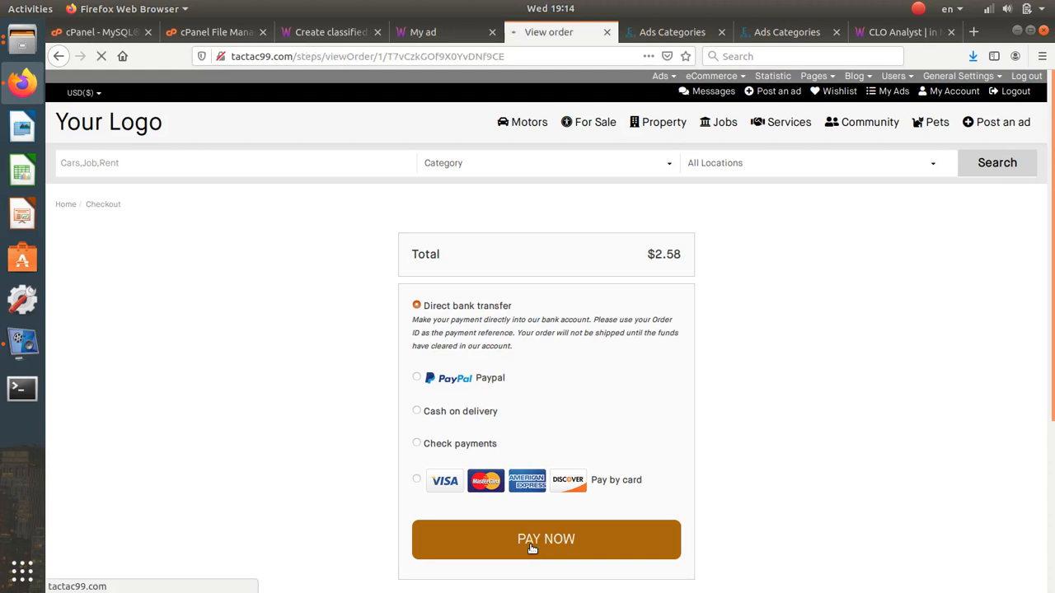
drag(372, 268, 485, 457)
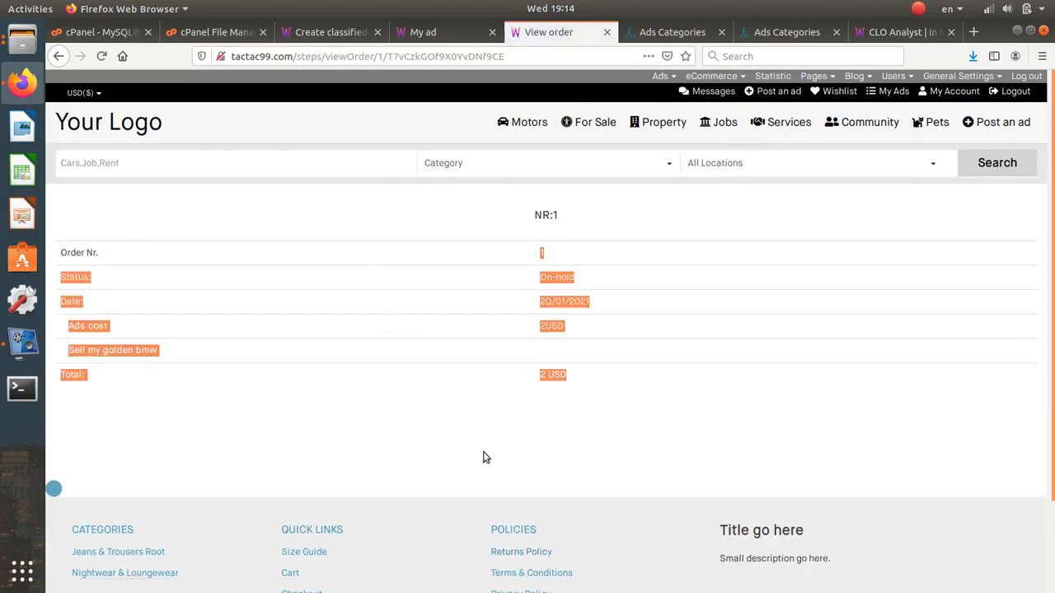
- Highlight the order's Total: 2 USD row and the 'Sell my golden bmw' title
click(485, 455)
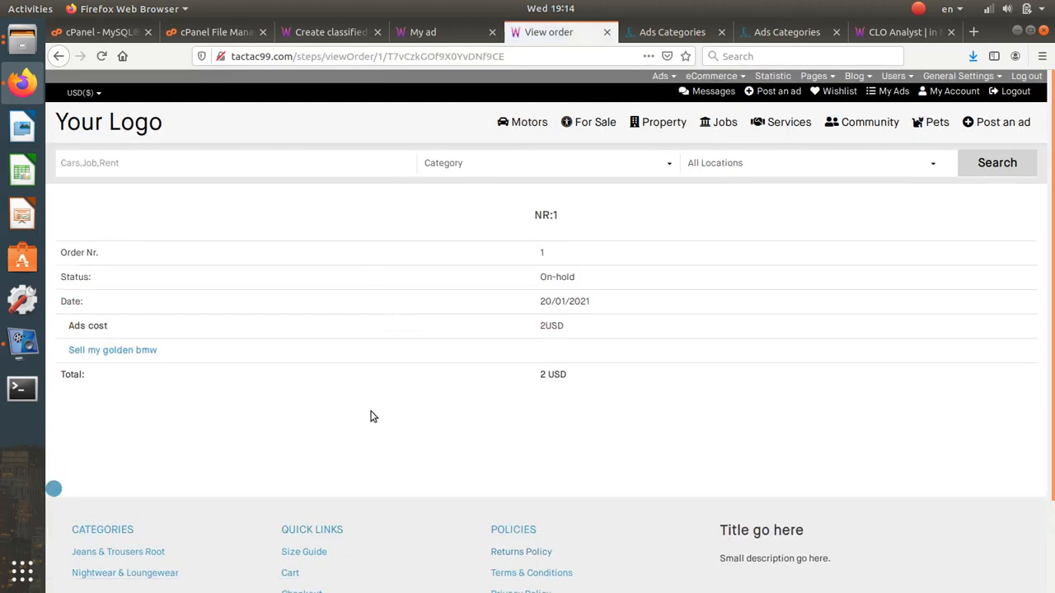
drag(370, 417, 231, 370)
click(231, 370)
drag(173, 352, 80, 348)
click(408, 304)
- Open Motors in a new tab and show its listings as photo tiles
mouse_move(584, 122)
right_click(537, 121)
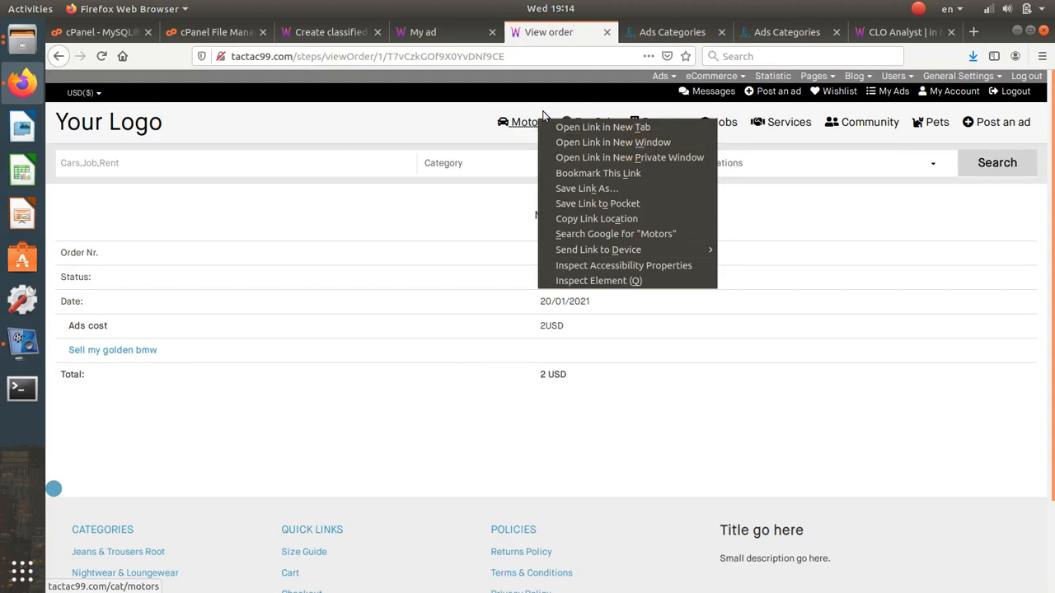
click(554, 129)
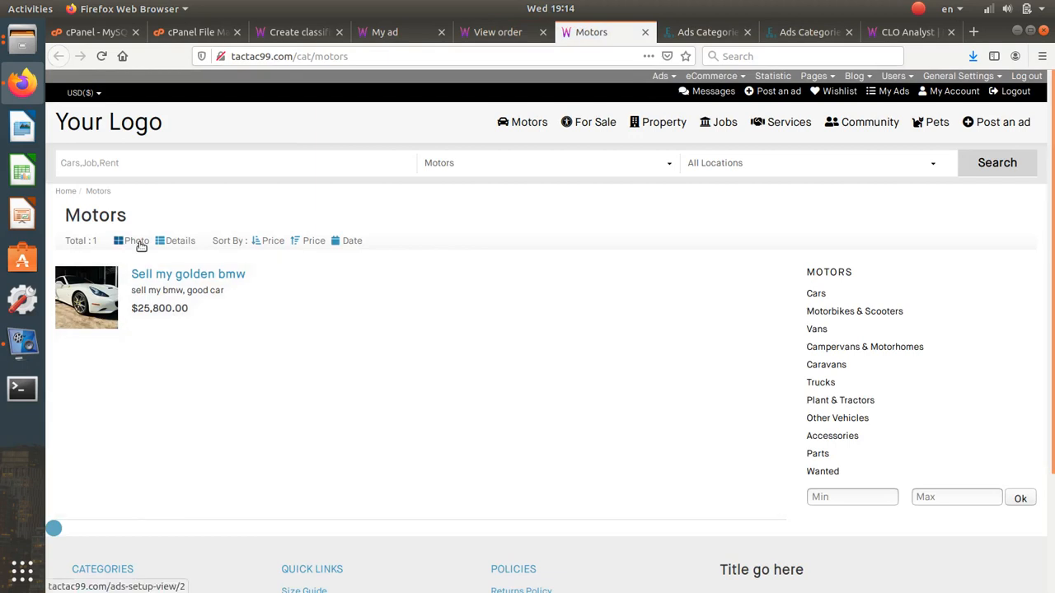
click(141, 245)
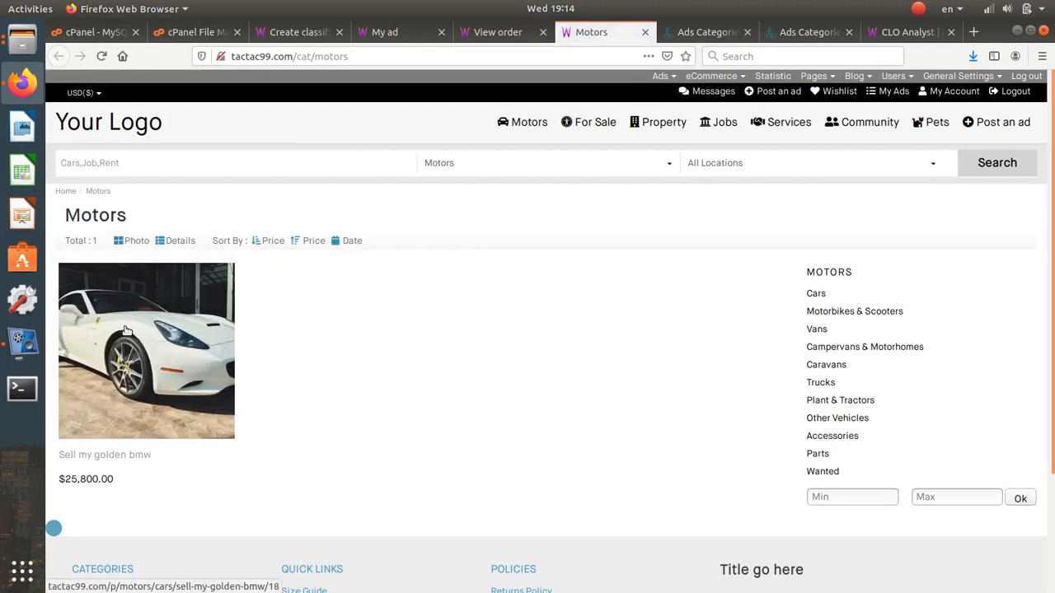
- Return to the Motors category admin form and scroll through its settings
click(689, 37)
scroll(554, 213, up, 2)
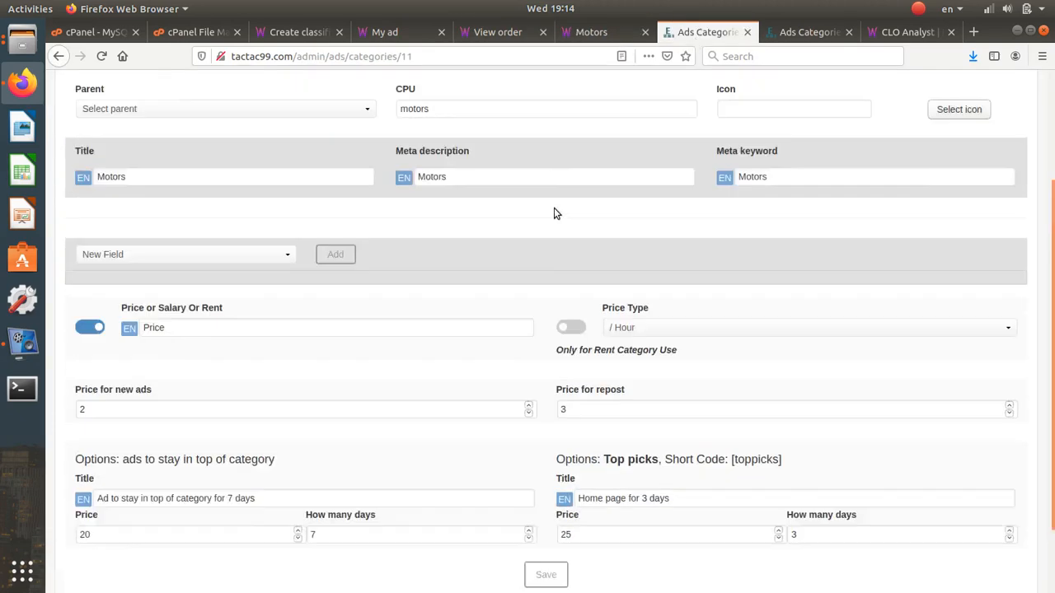
scroll(554, 213, up, 4)
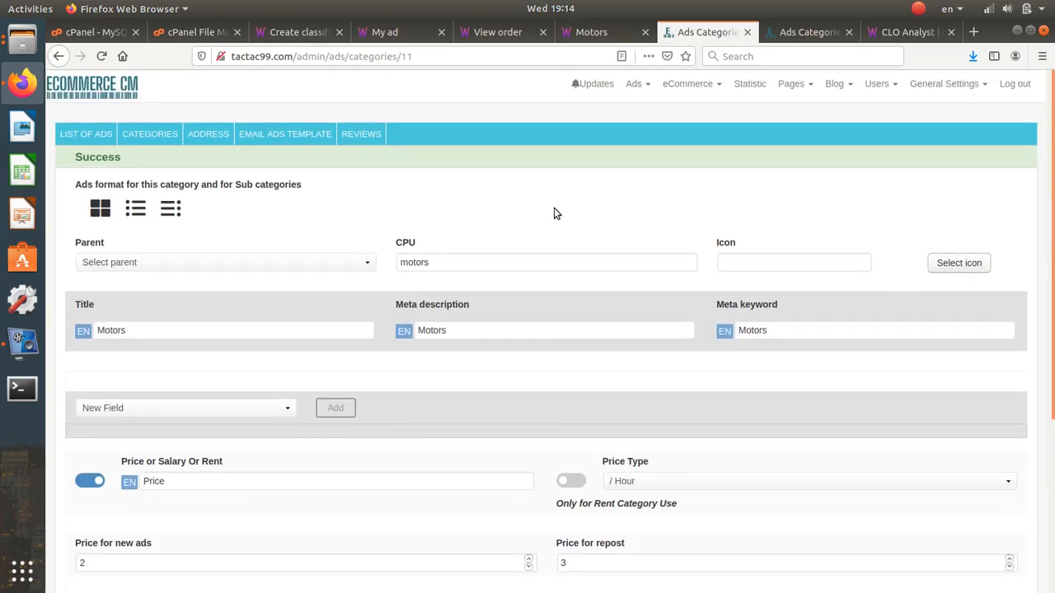
scroll(421, 332, down, 5)
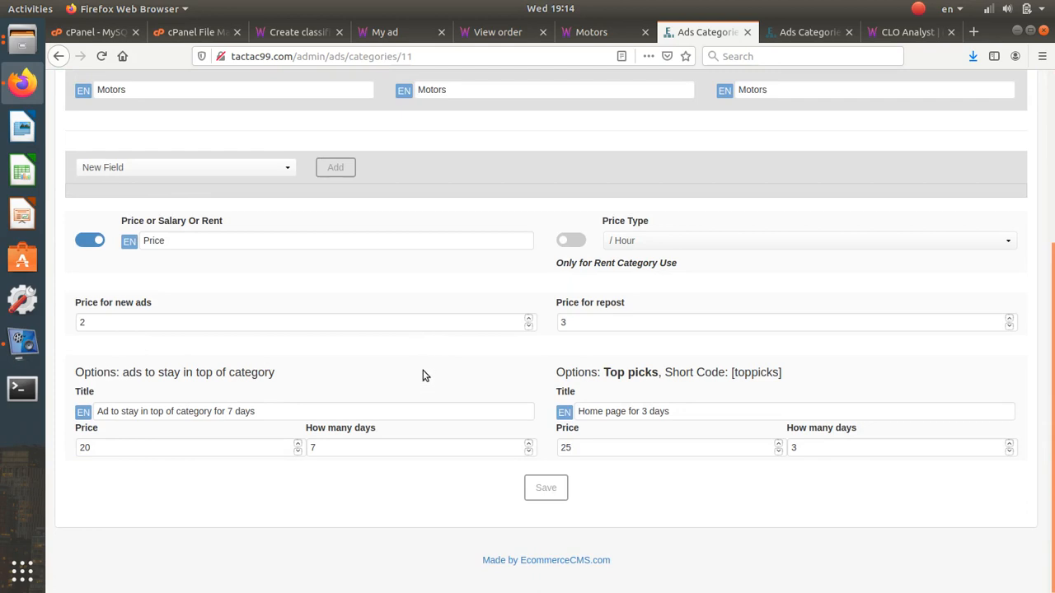
scroll(423, 376, up, 5)
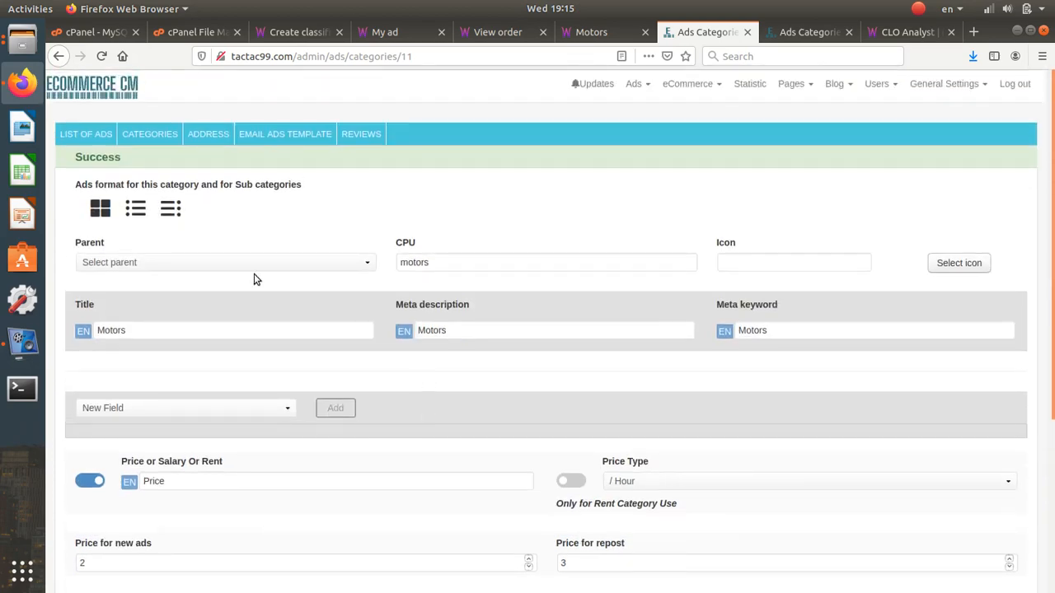
scroll(256, 283, down, 4)
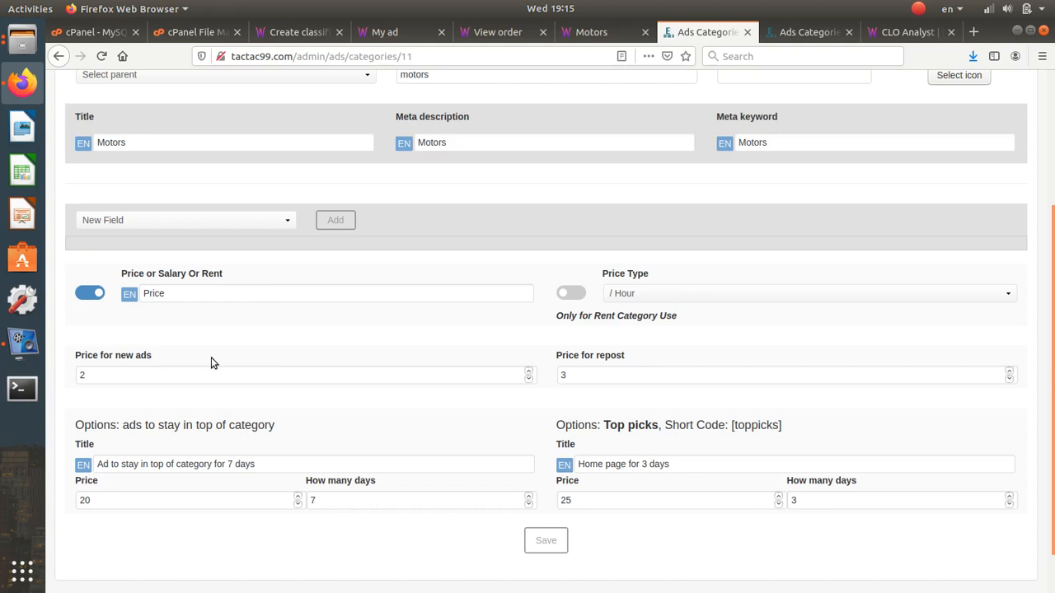
scroll(211, 363, up, 4)
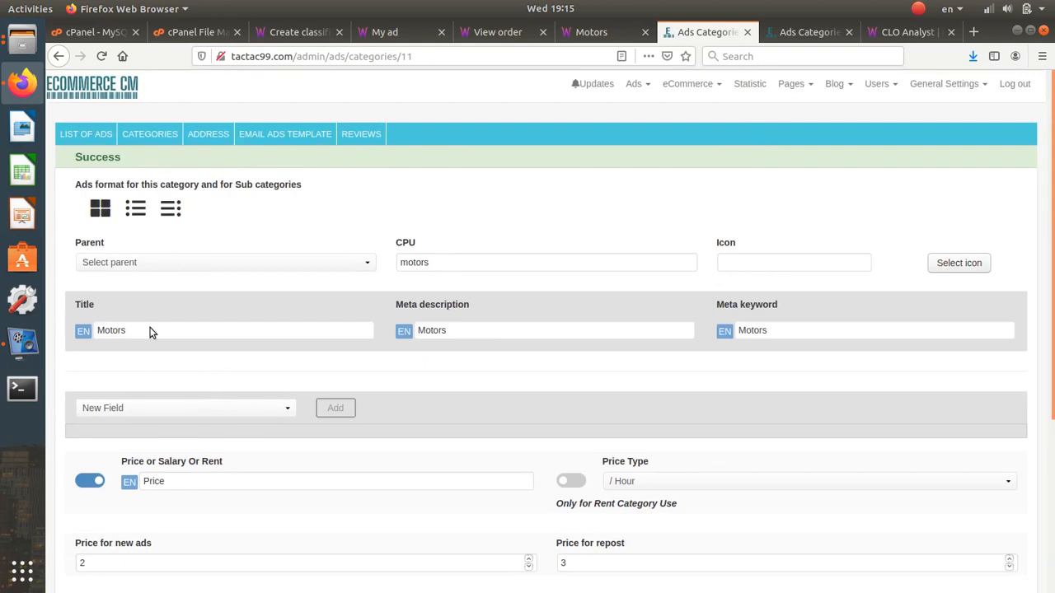
scroll(149, 346, down, 4)
scroll(140, 370, down, 1)
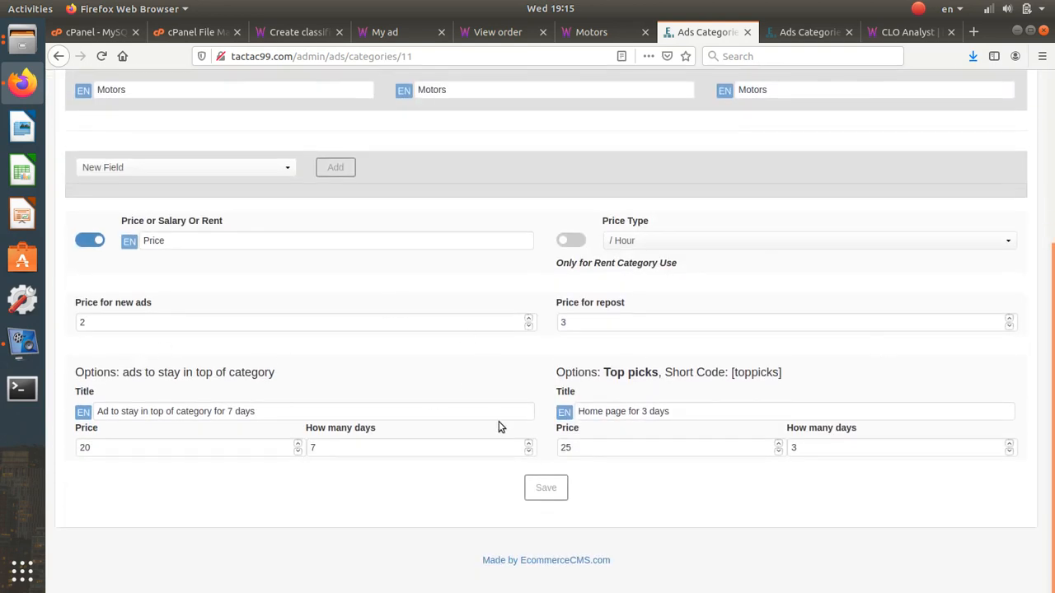
- Re-save Motors with prices 2 and 3, then bring up the Ads Categories list
double_click(364, 325)
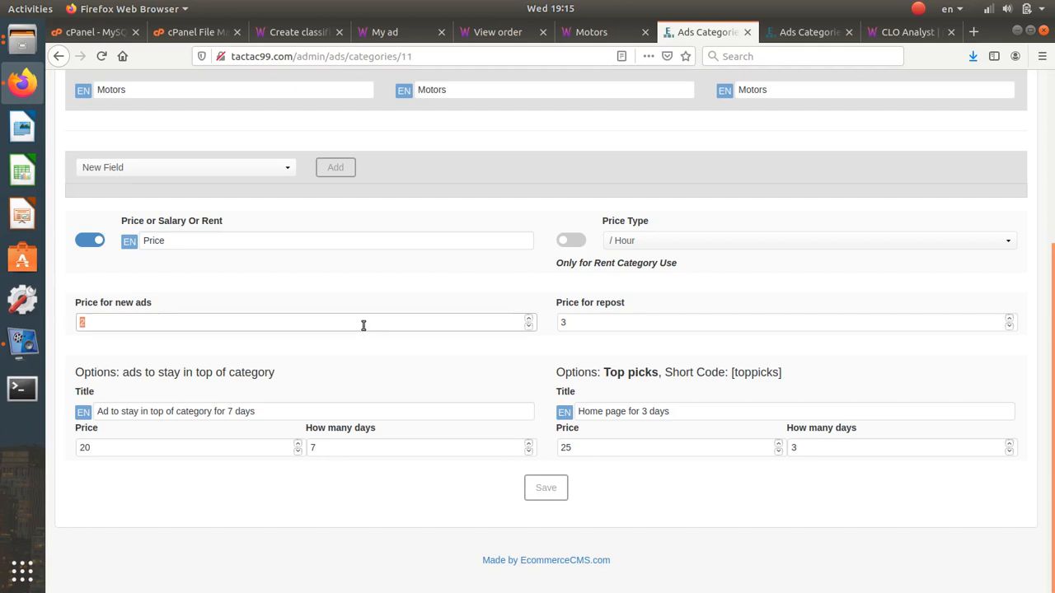
double_click(645, 328)
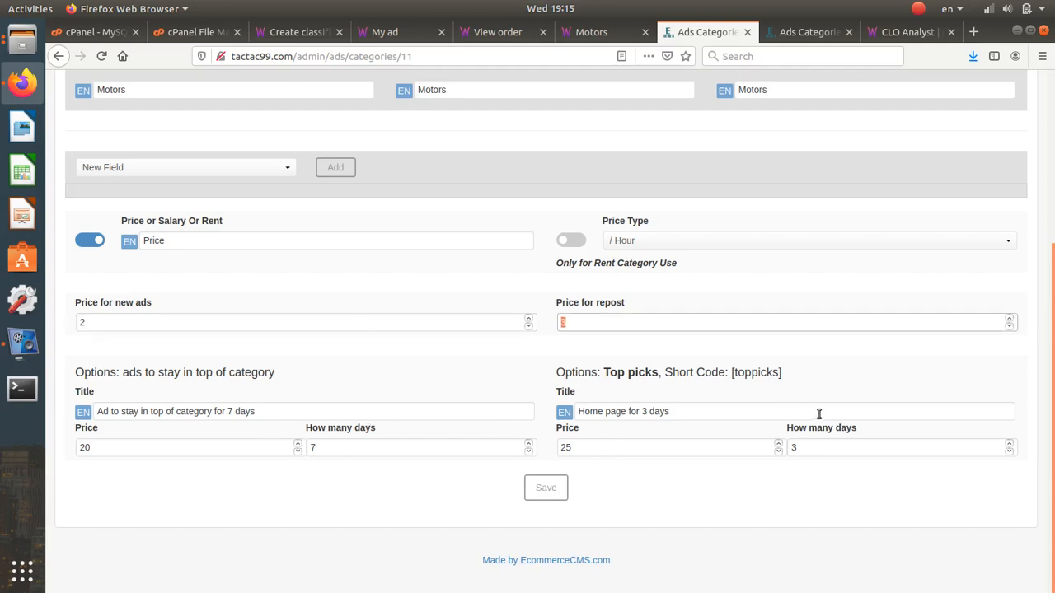
key(Return)
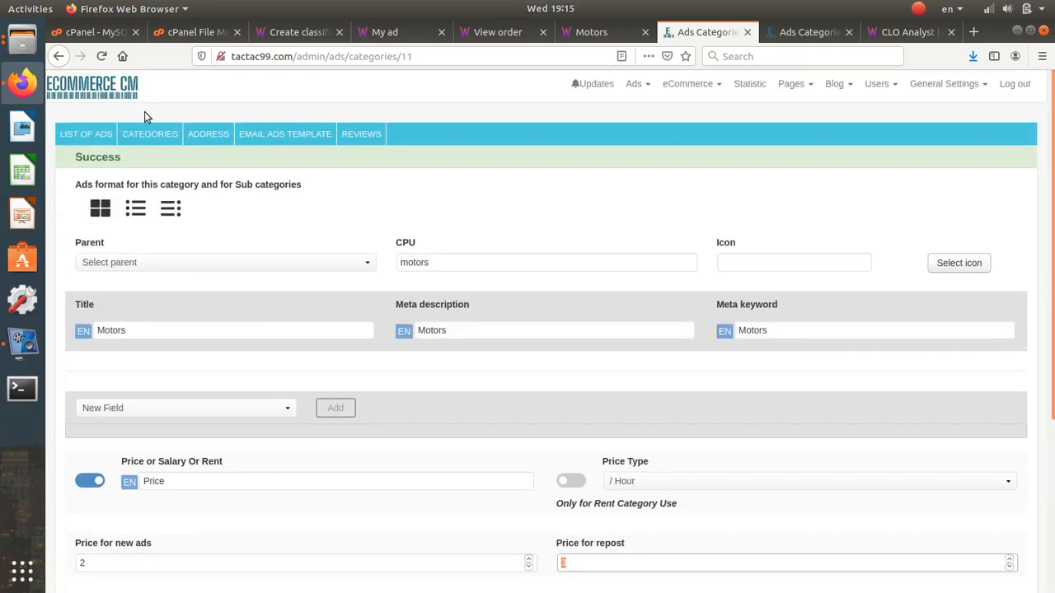
click(150, 134)
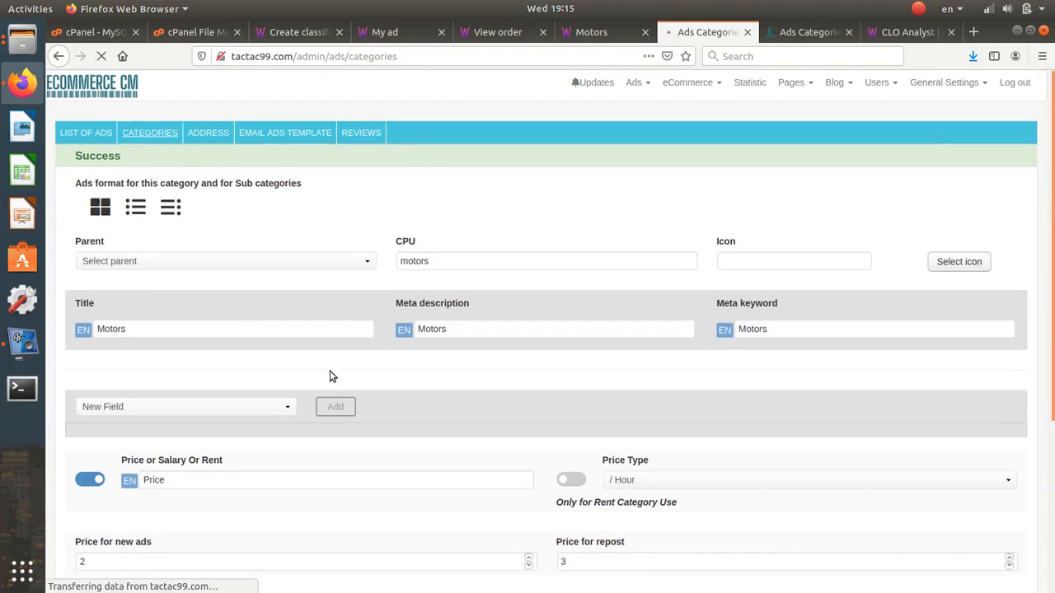
scroll(329, 371, down, 3)
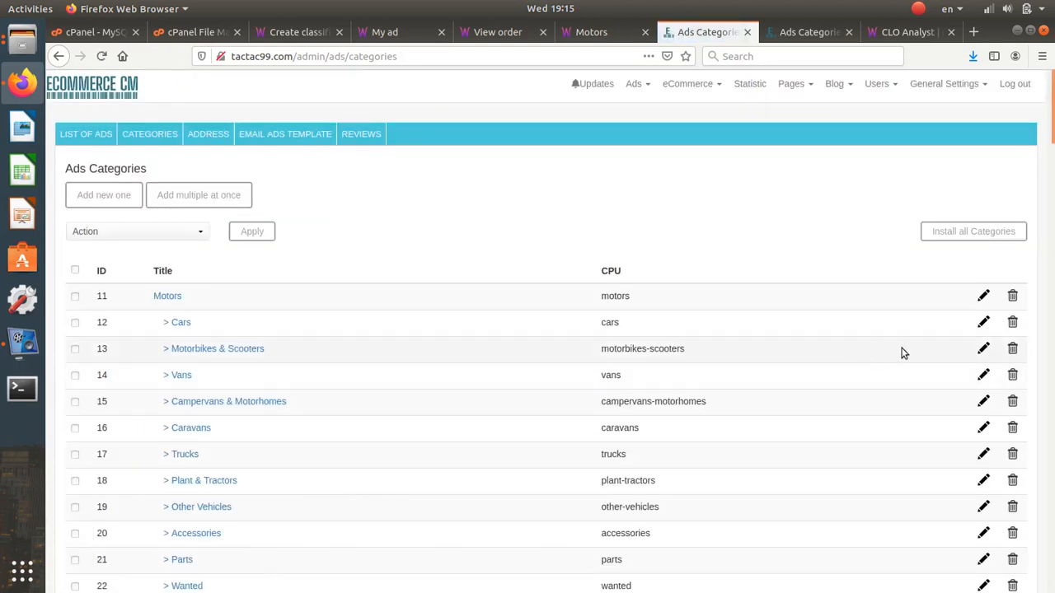
click(983, 322)
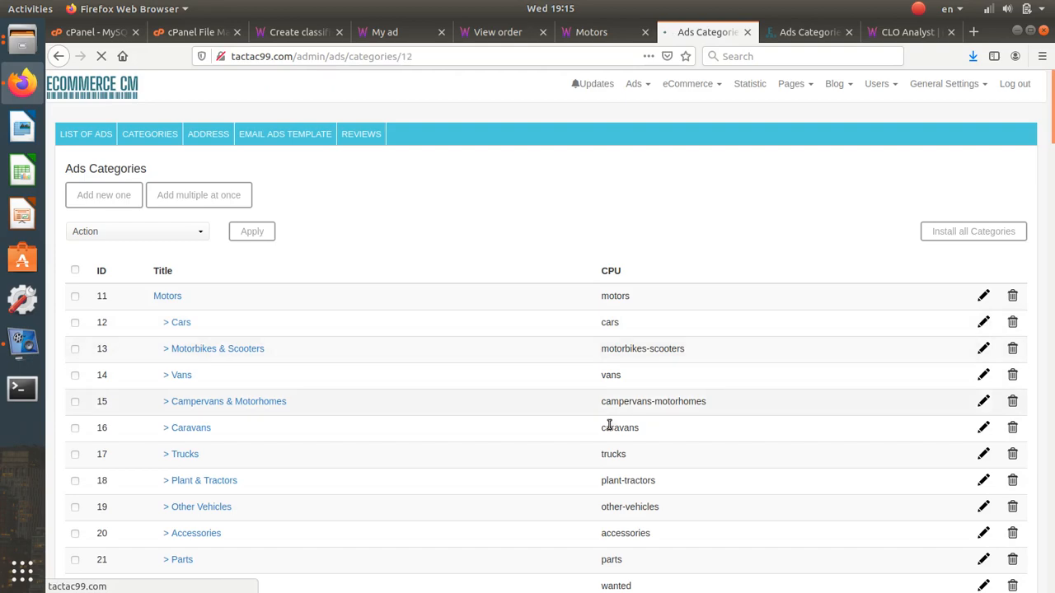
scroll(609, 427, down, 10)
scroll(608, 427, down, 10)
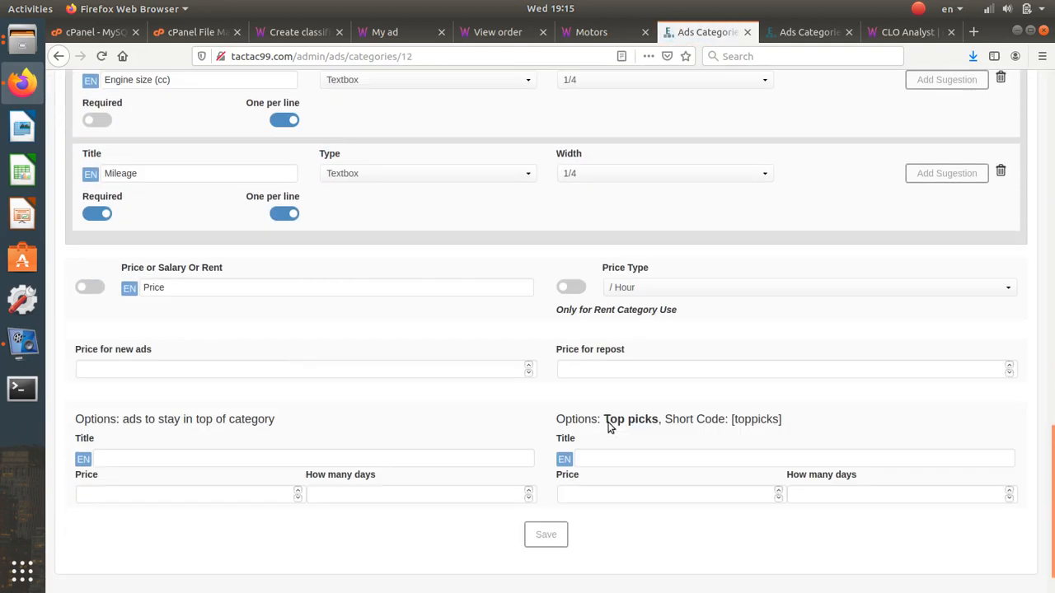
click(477, 322)
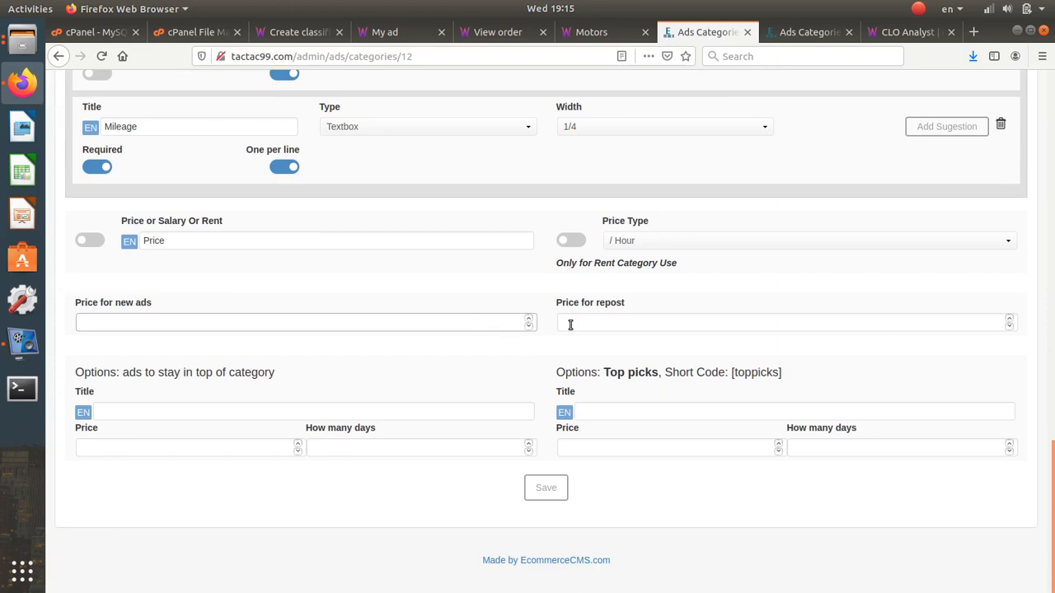
click(372, 319)
click(624, 322)
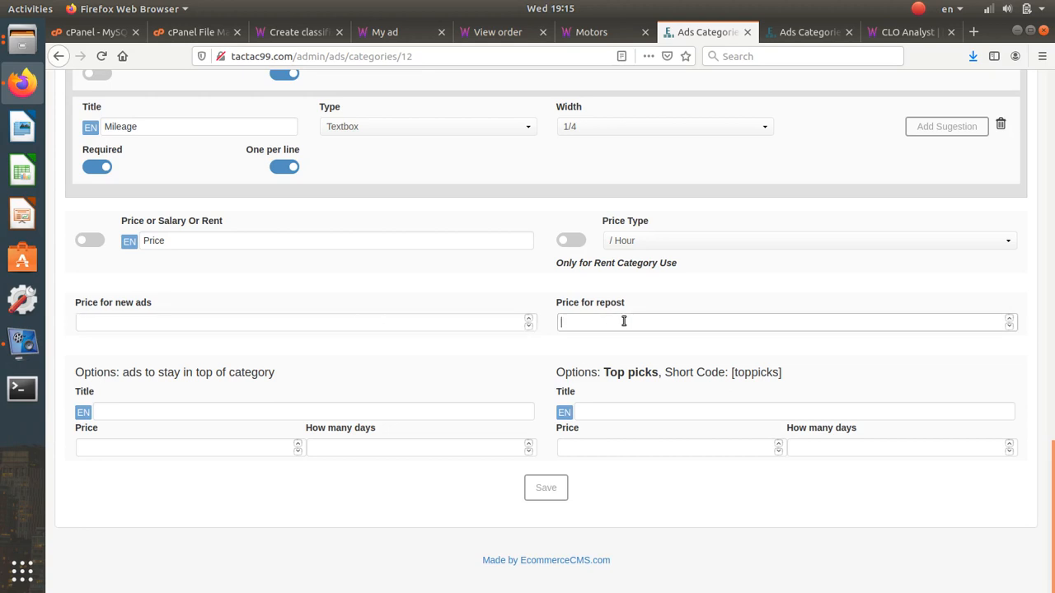
text(75)
scroll(504, 295, up, 15)
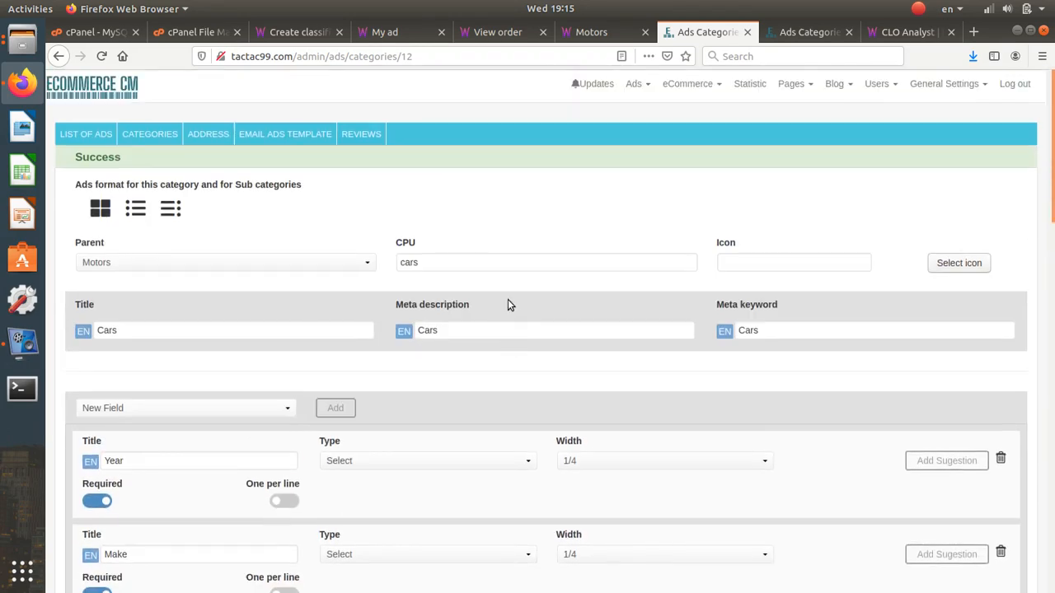
click(152, 134)
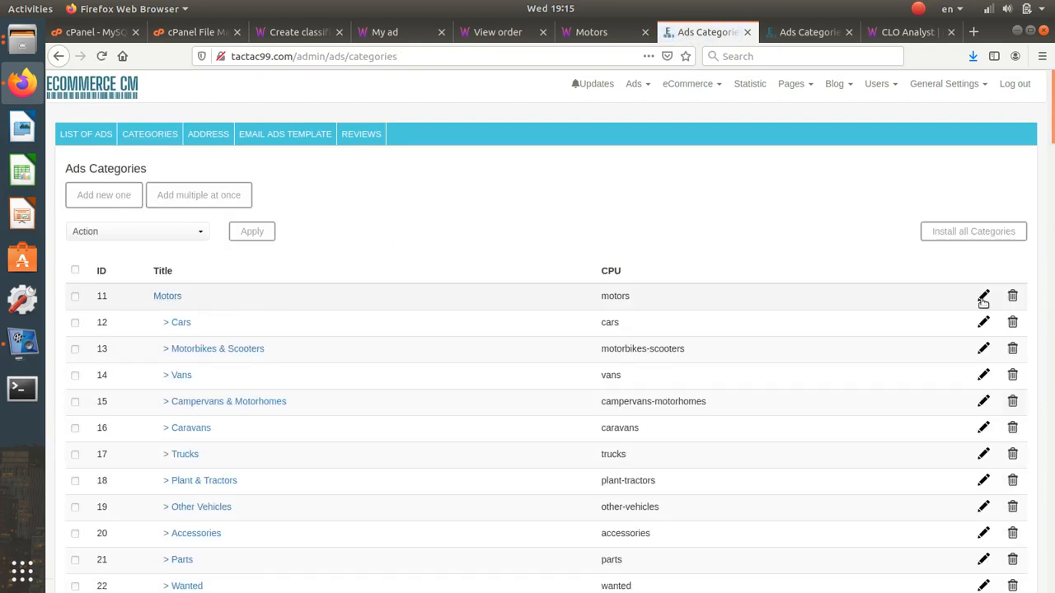
click(970, 304)
- Add a new blank field to the Motors category and name it 'test'
scroll(445, 346, down, 1)
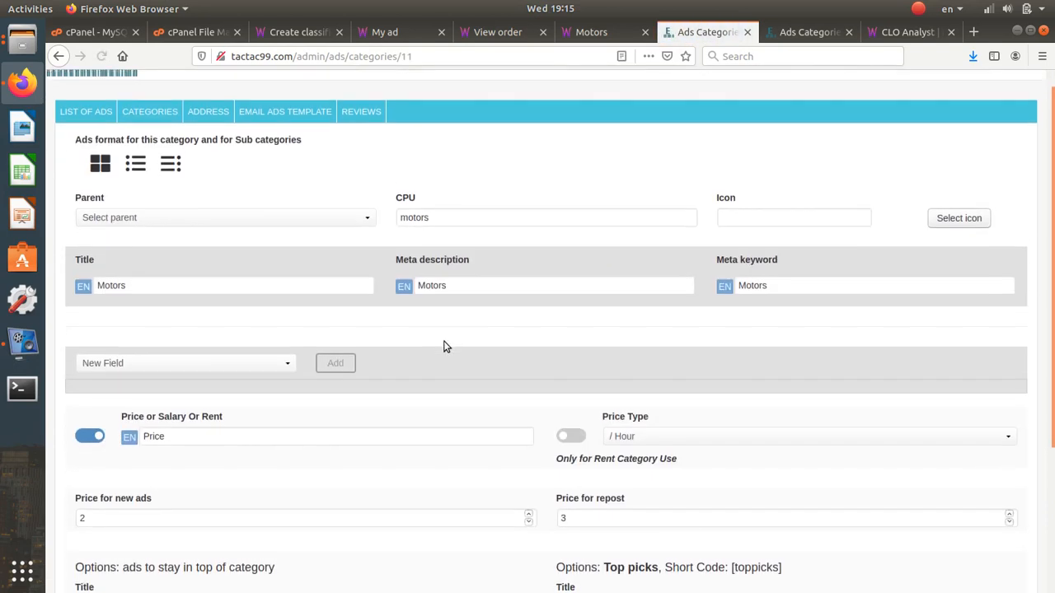
scroll(444, 347, down, 4)
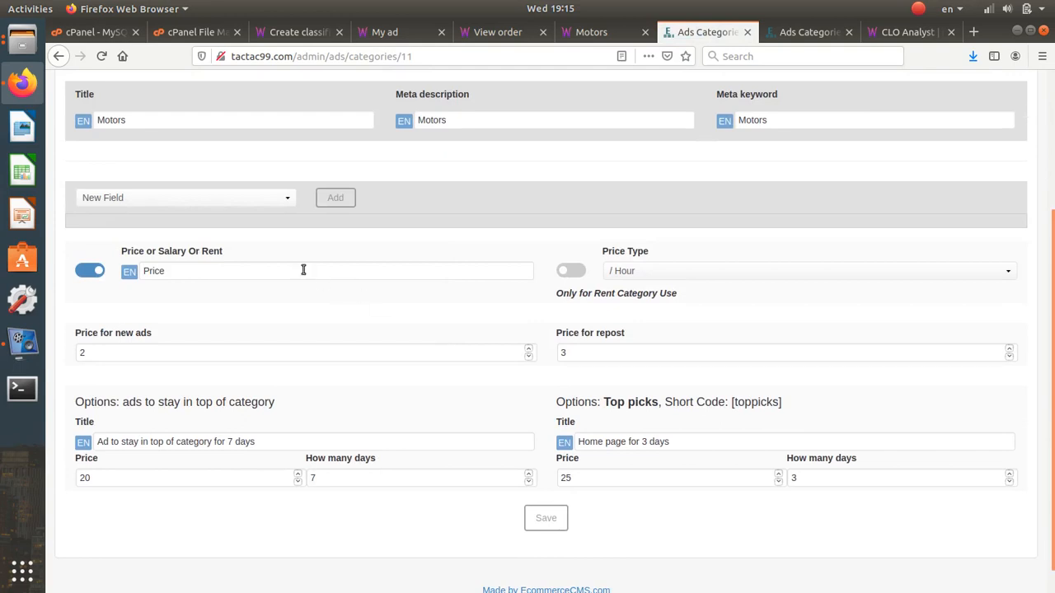
click(271, 205)
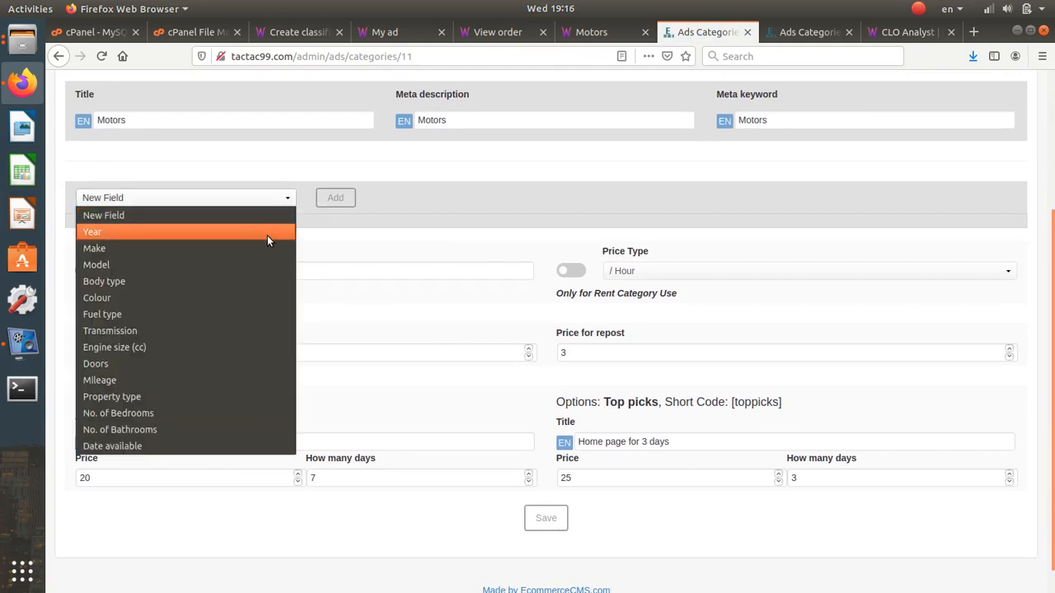
click(296, 162)
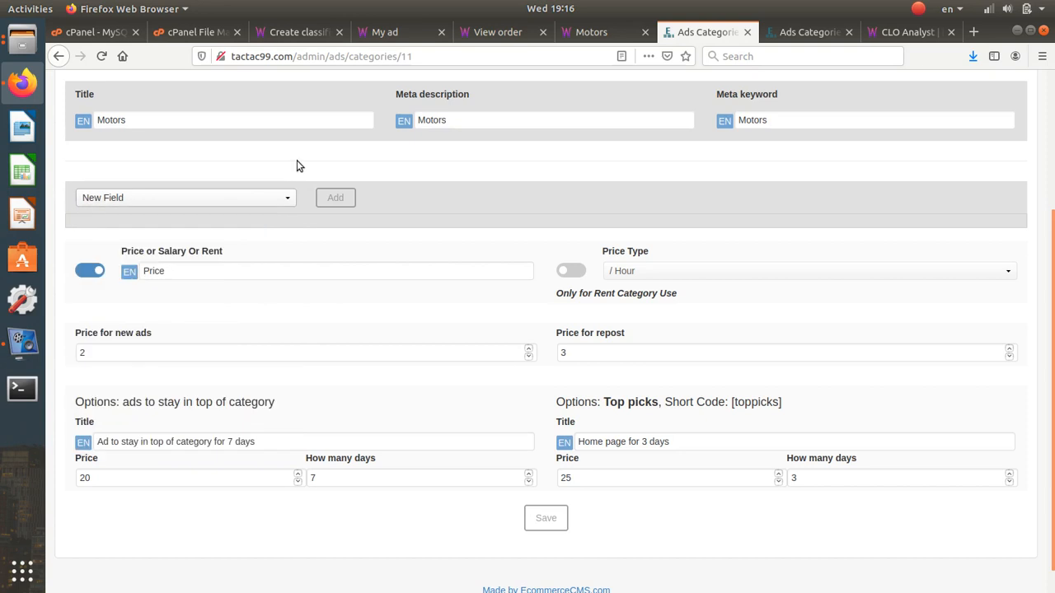
click(328, 200)
double_click(206, 245)
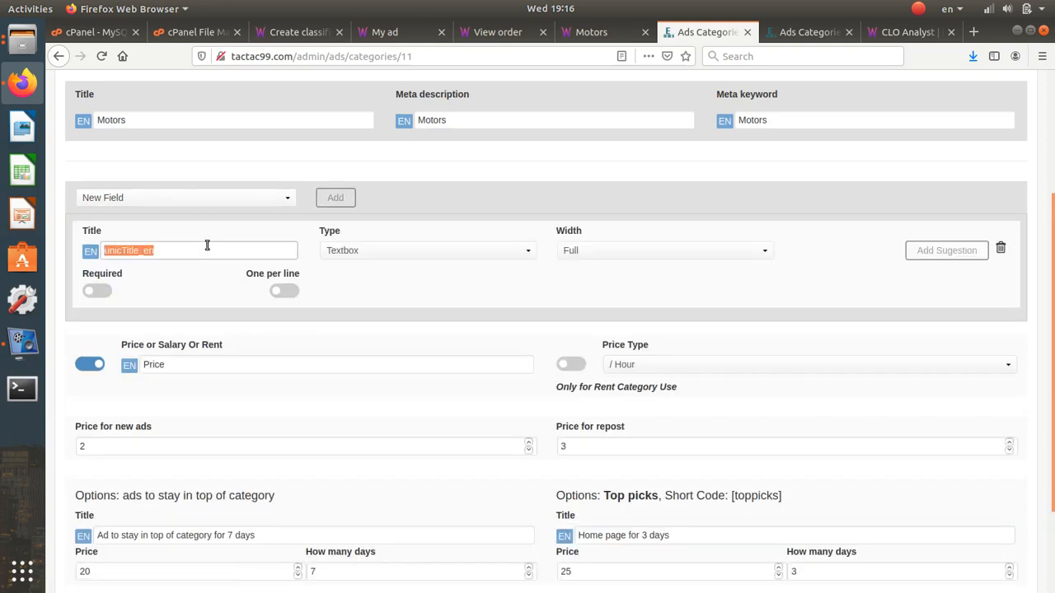
text(test)
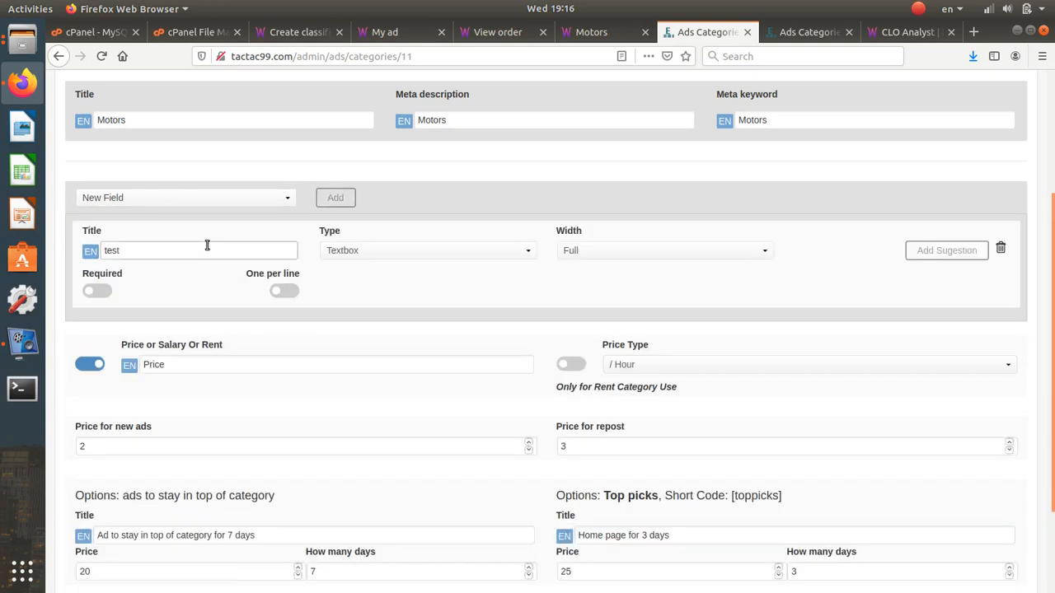
- Make the test field 1/4 width, required and one per line, save, and view Motors
click(565, 250)
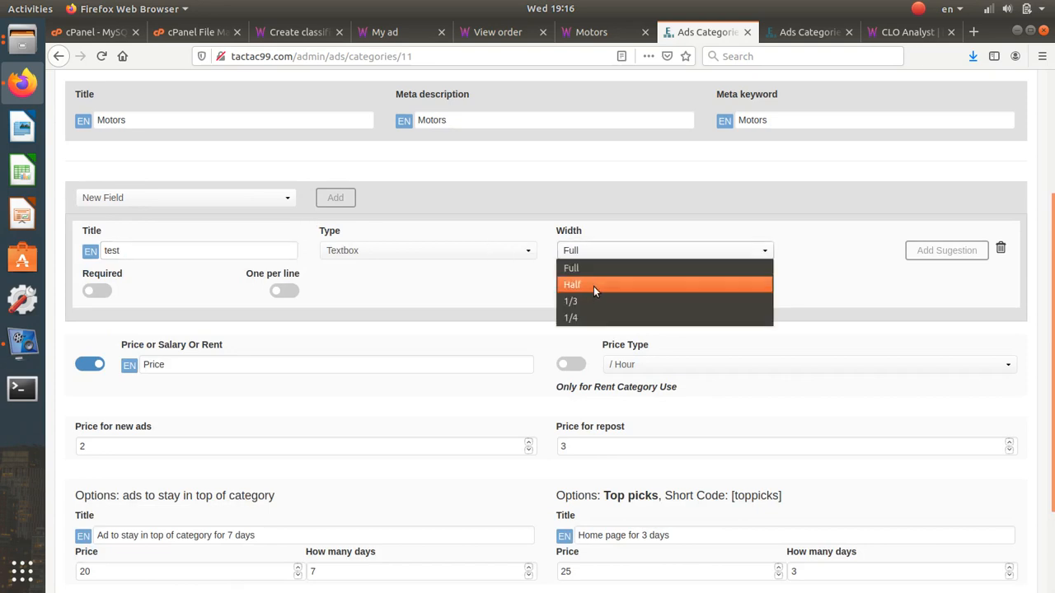
click(590, 317)
click(99, 291)
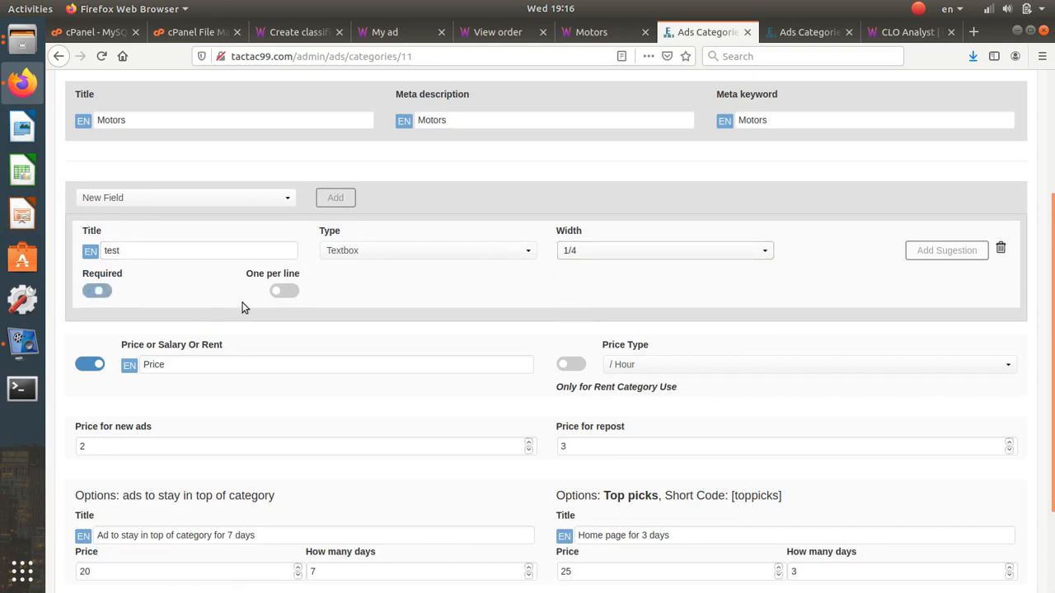
click(284, 300)
scroll(625, 435, down, 3)
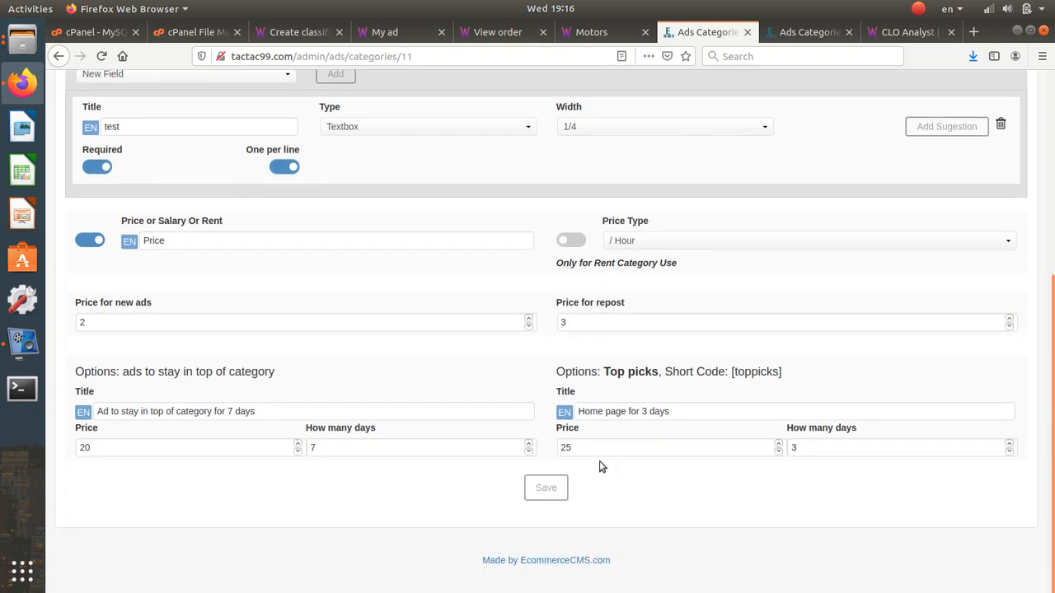
click(560, 489)
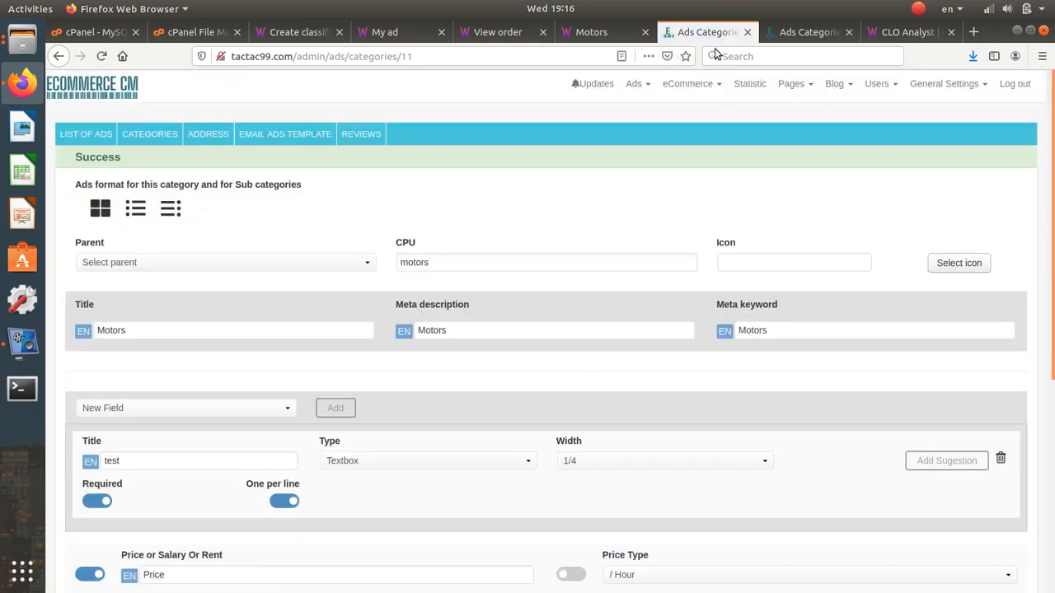
click(795, 34)
click(620, 28)
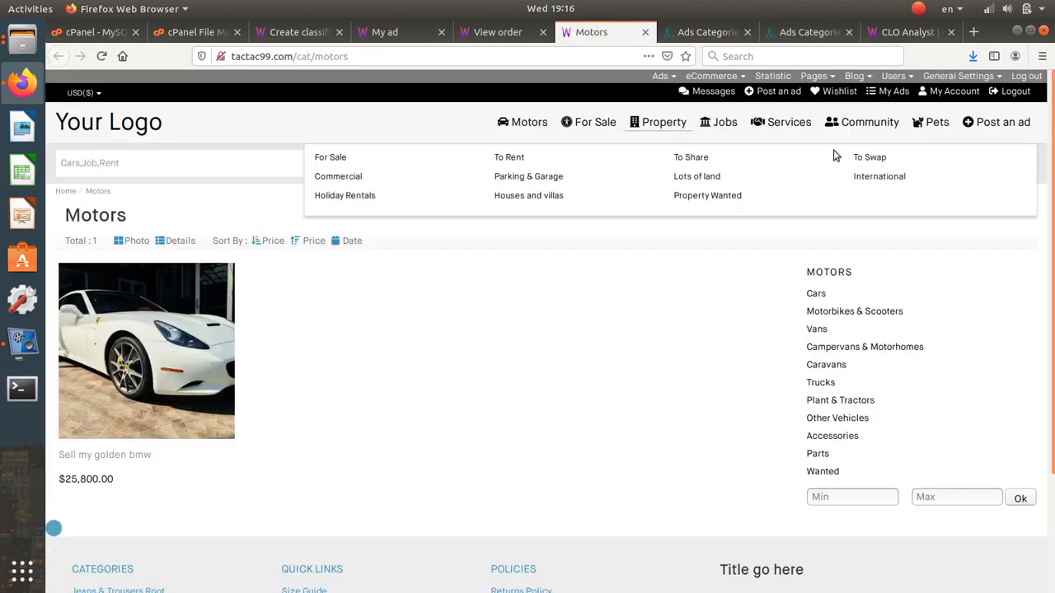
- On the Post an ad form, choose Motors > Cars and check the test field
click(763, 92)
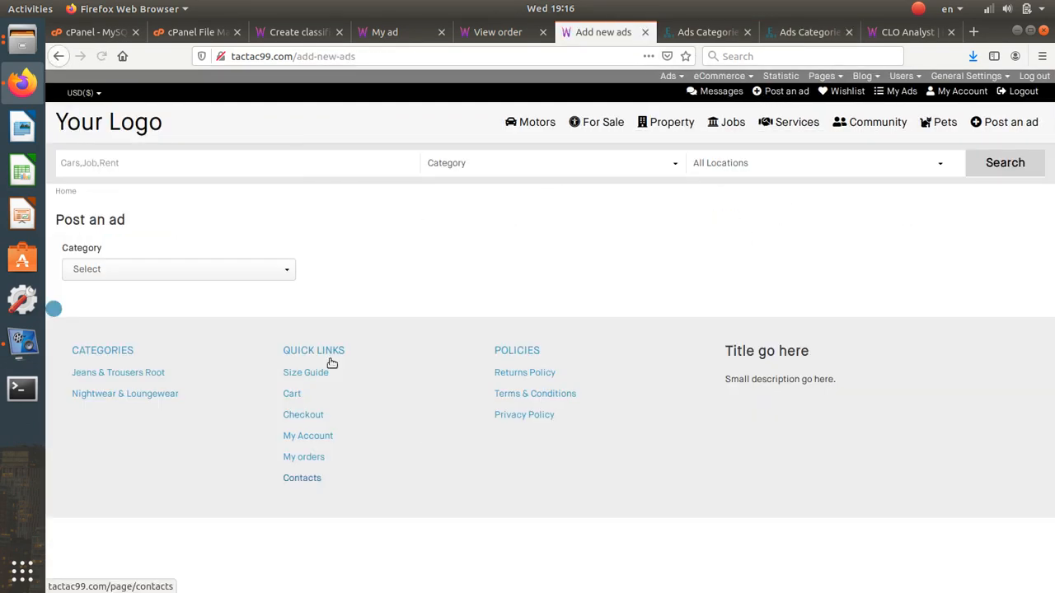
click(193, 278)
click(191, 305)
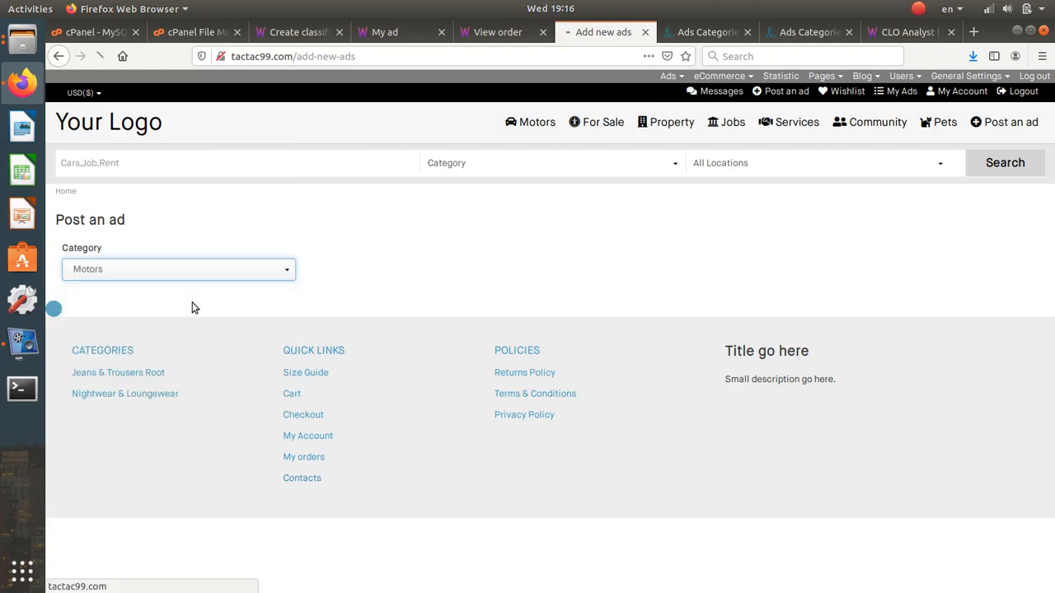
click(352, 269)
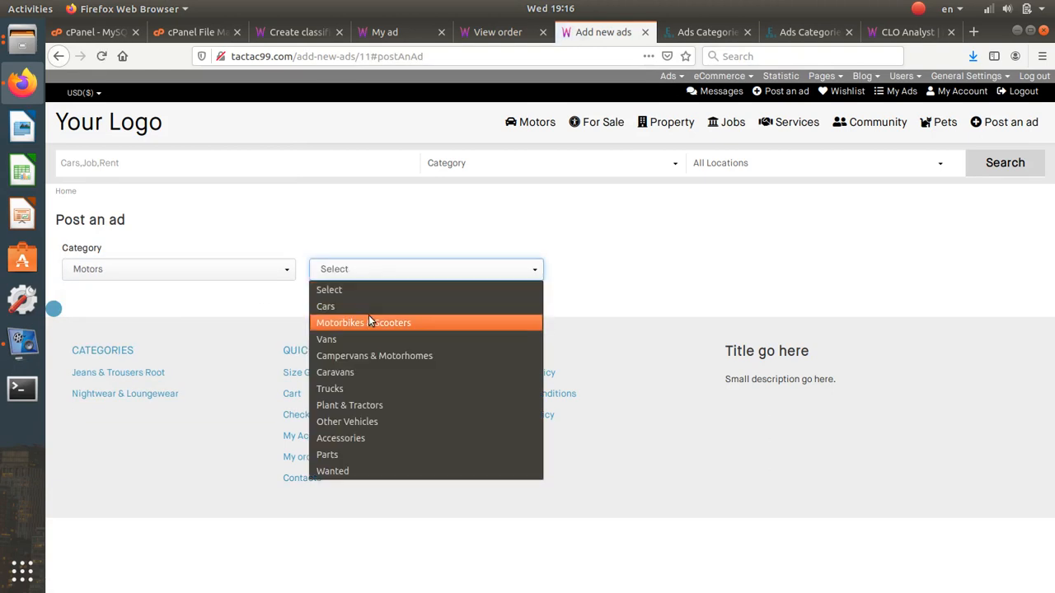
click(370, 301)
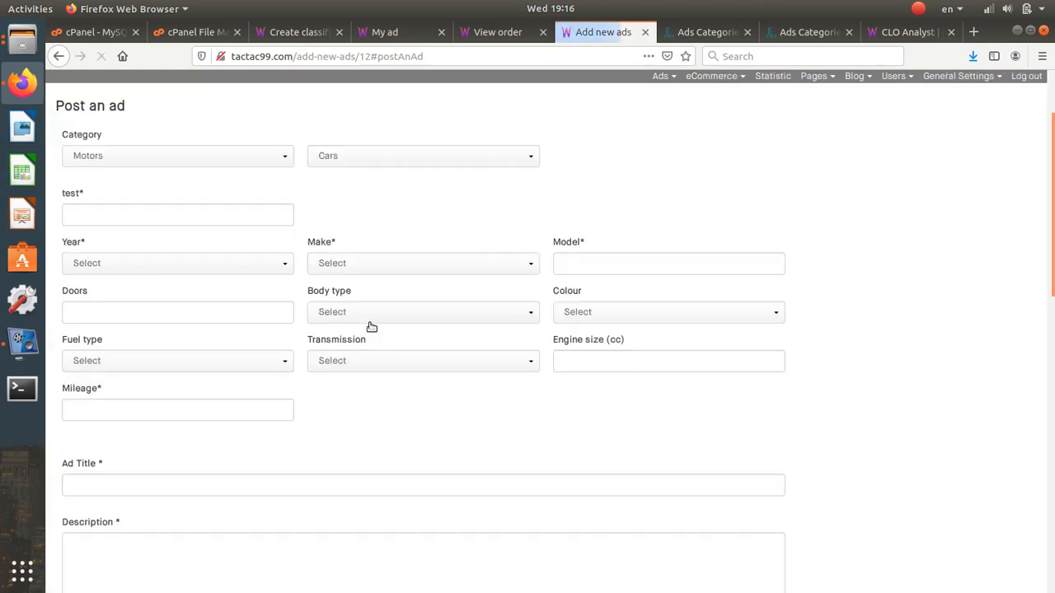
click(188, 219)
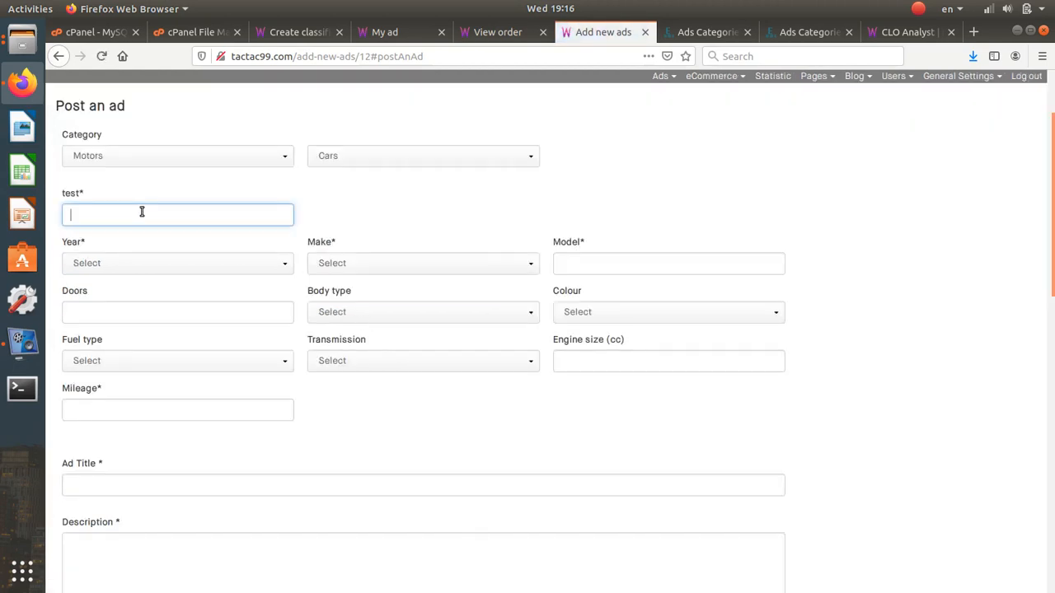
drag(64, 193, 81, 196)
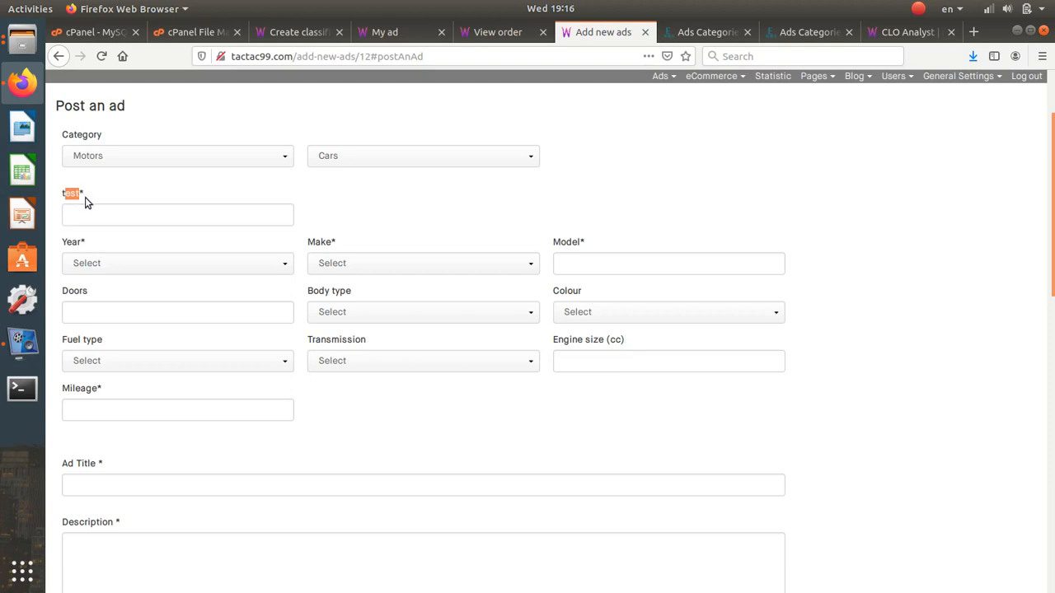
- Switch the ad subcategory to Parts and check the test field appears there too
click(438, 157)
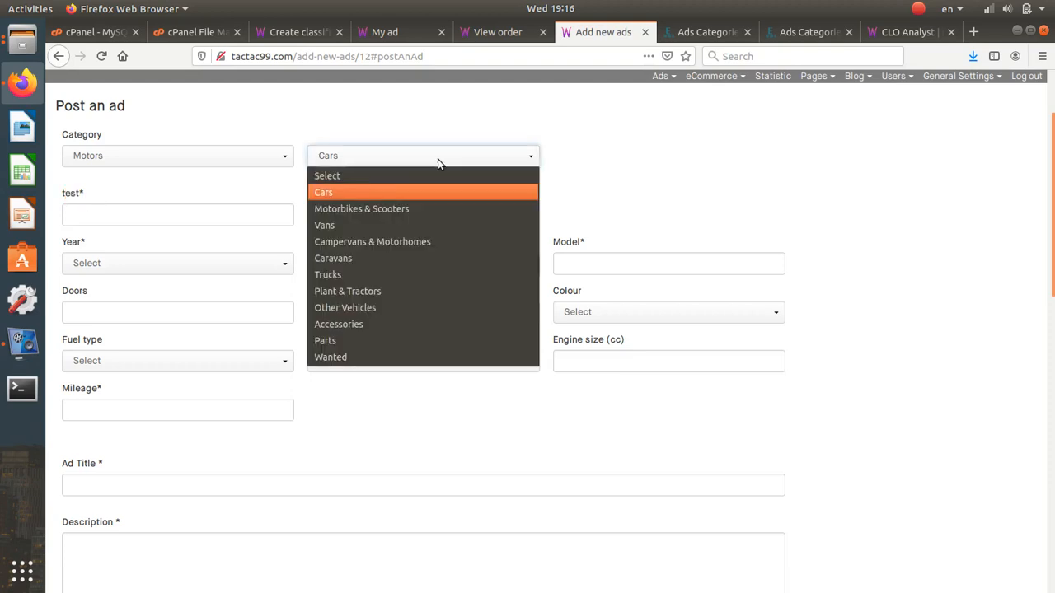
click(408, 331)
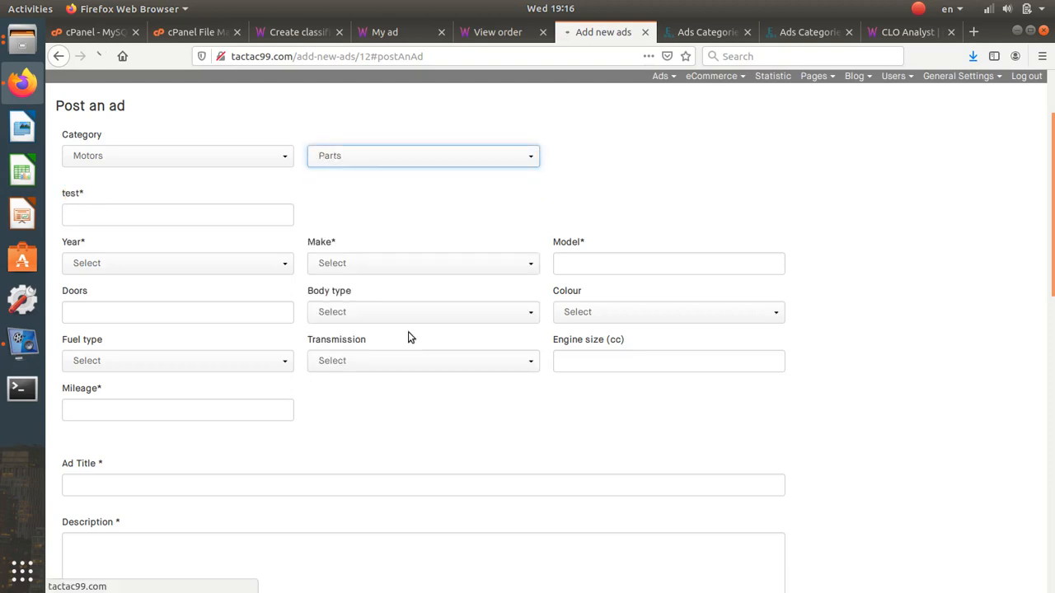
click(148, 217)
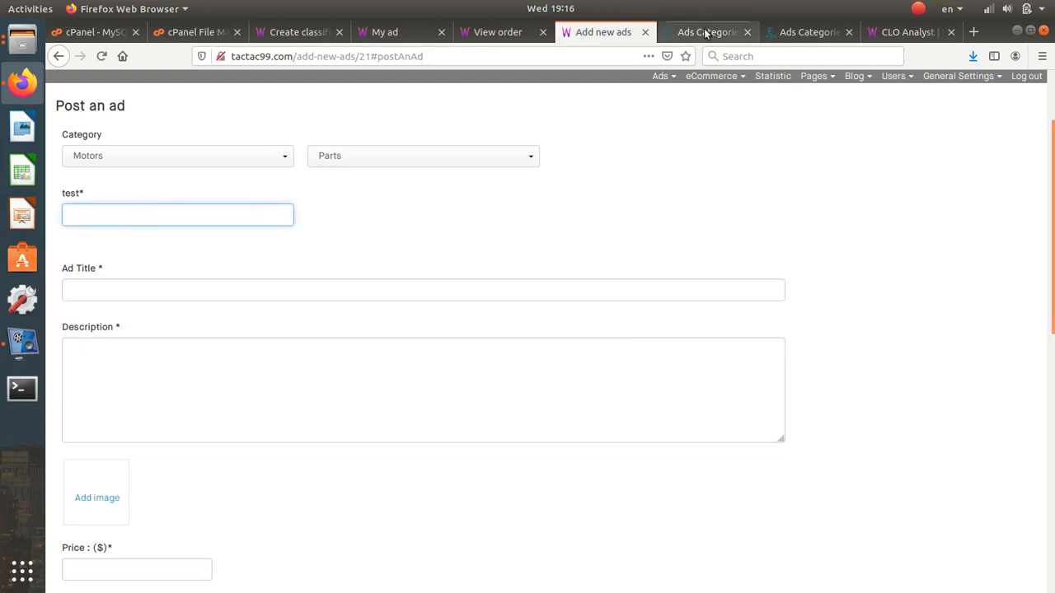
click(707, 32)
mouse_move(681, 102)
scroll(558, 260, down, 3)
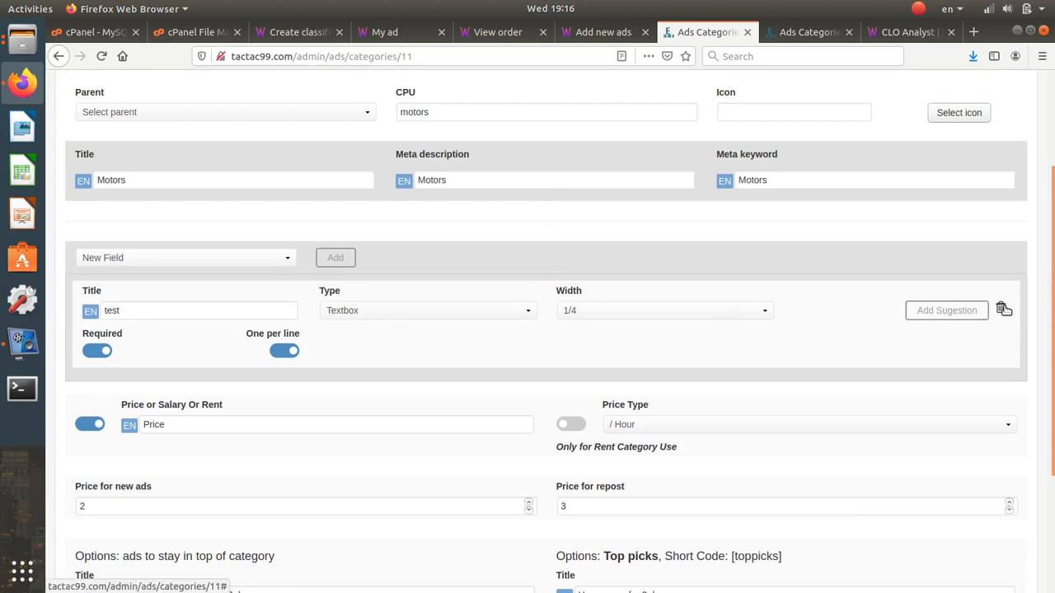
- Delete the test field from Motors and save the category
click(1003, 309)
click(600, 301)
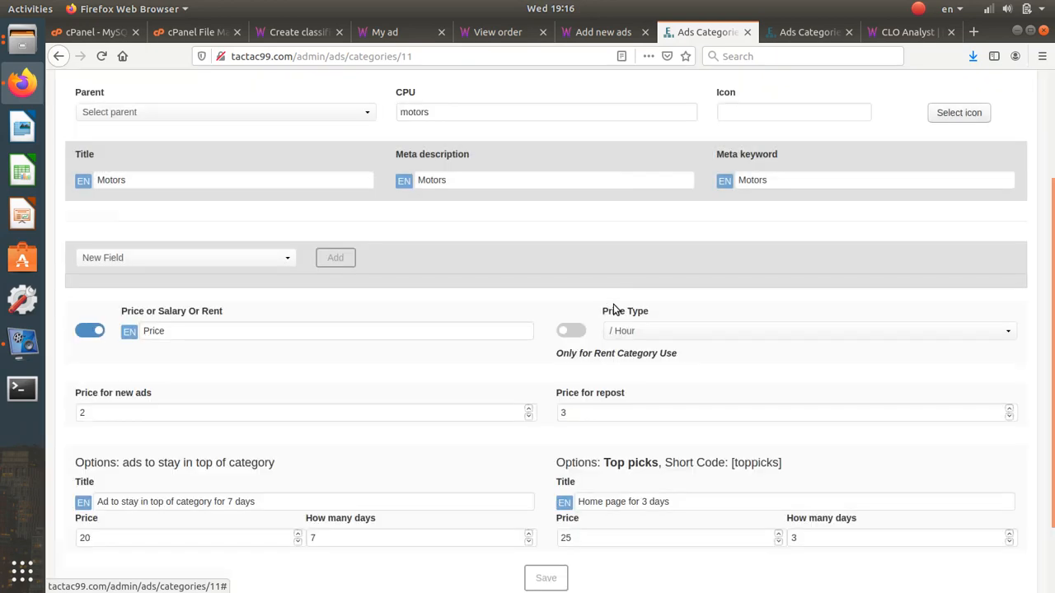
scroll(617, 308, down, 3)
click(556, 484)
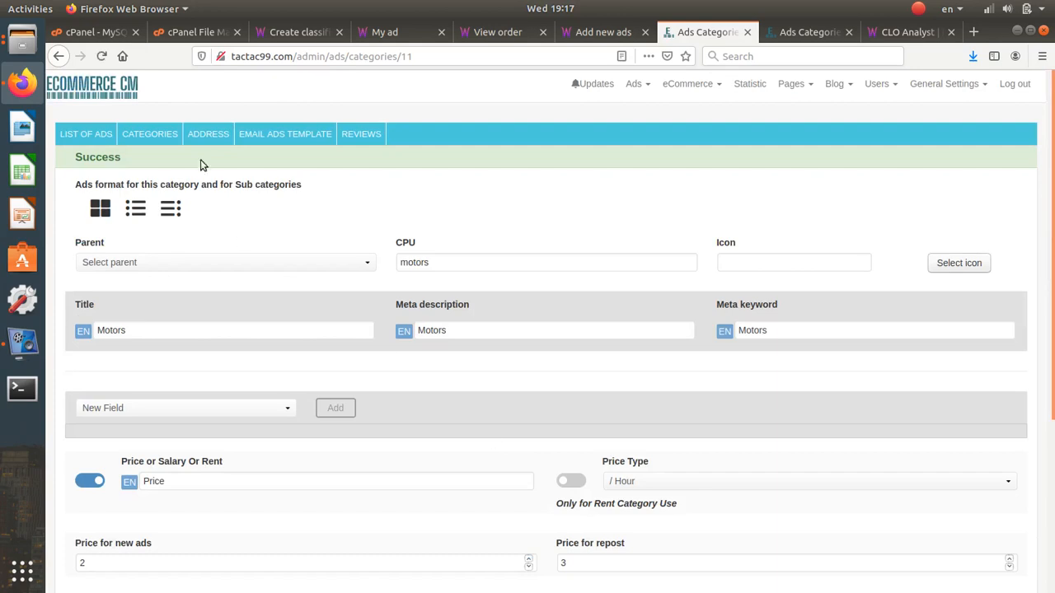
- Open the Cars category and keep its Year field's type as Select
click(150, 134)
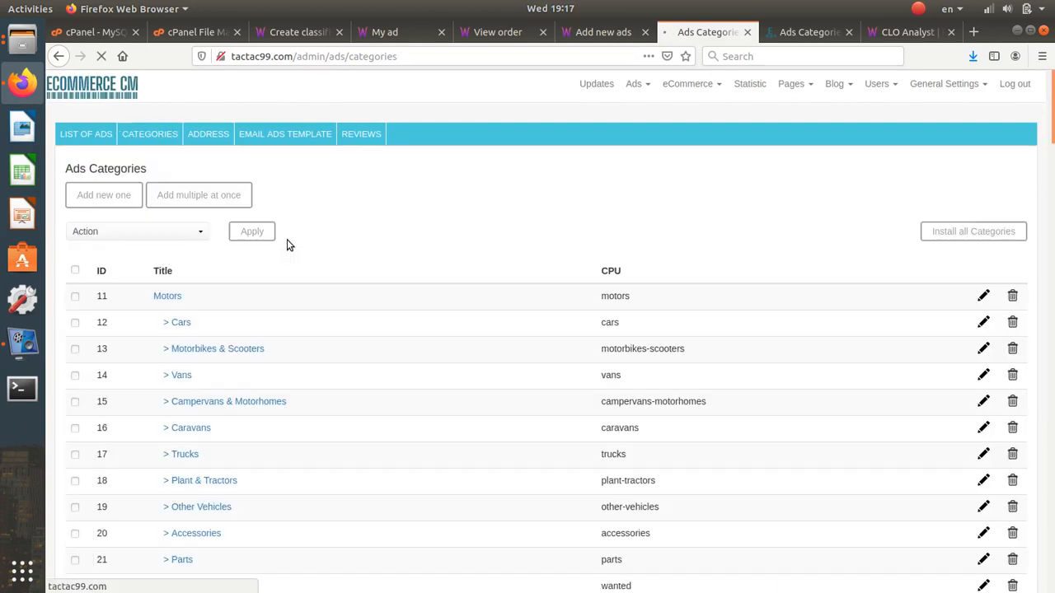
scroll(536, 346, down, 2)
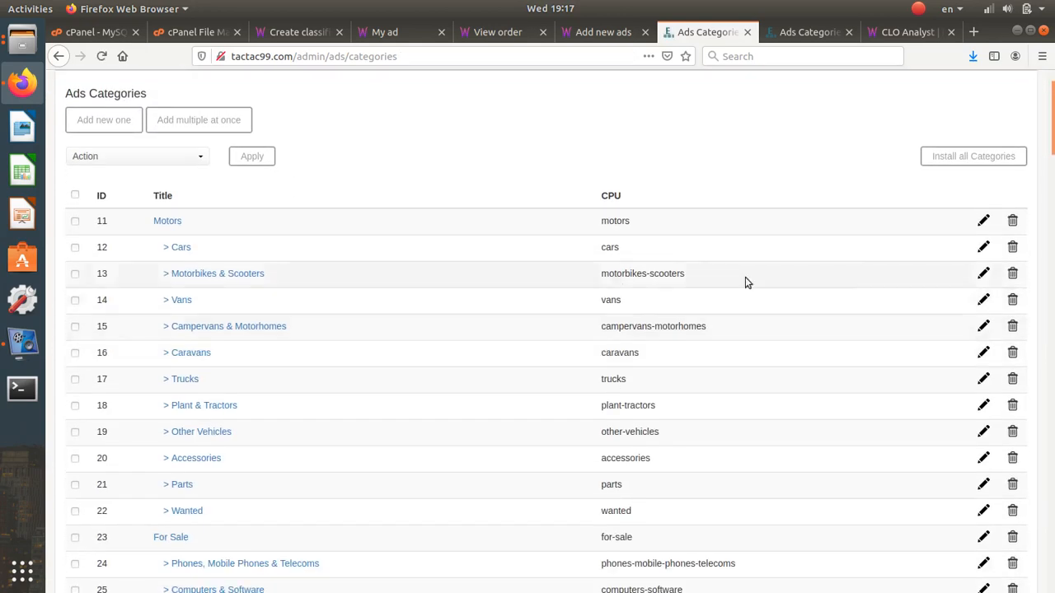
click(985, 248)
scroll(373, 468, down, 5)
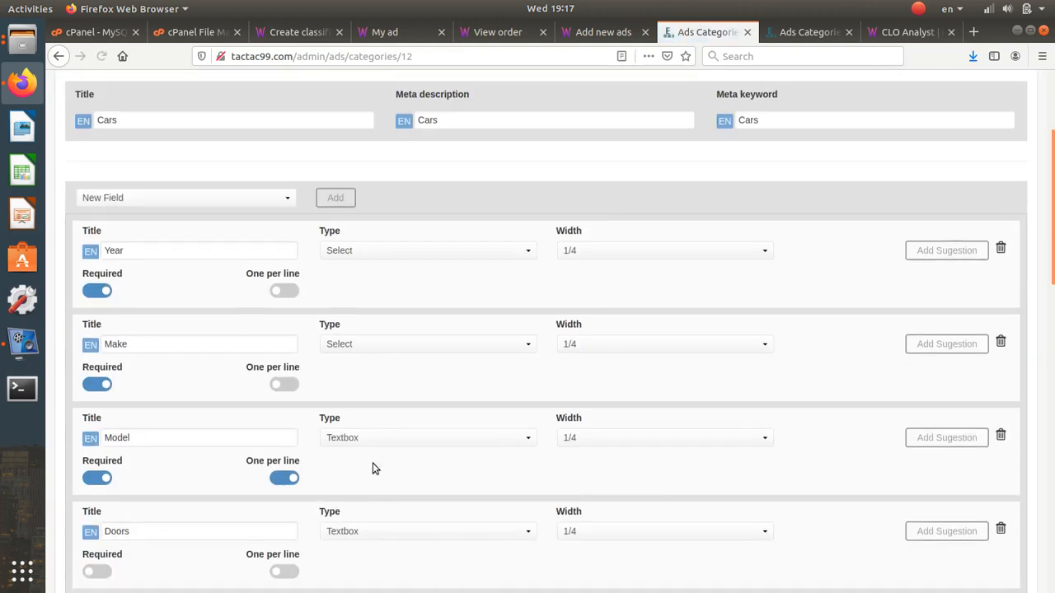
click(175, 259)
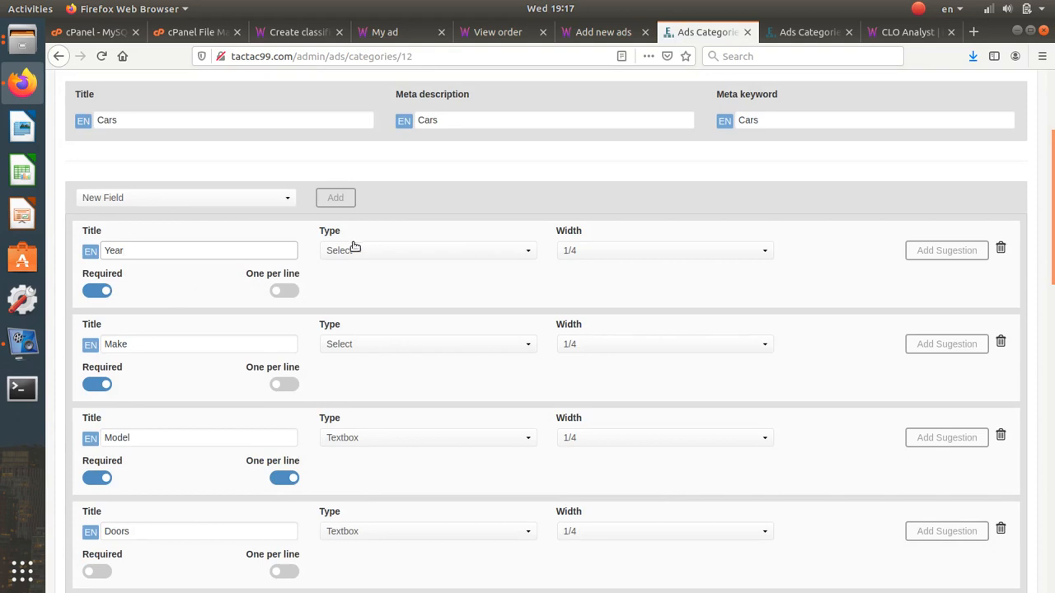
click(401, 251)
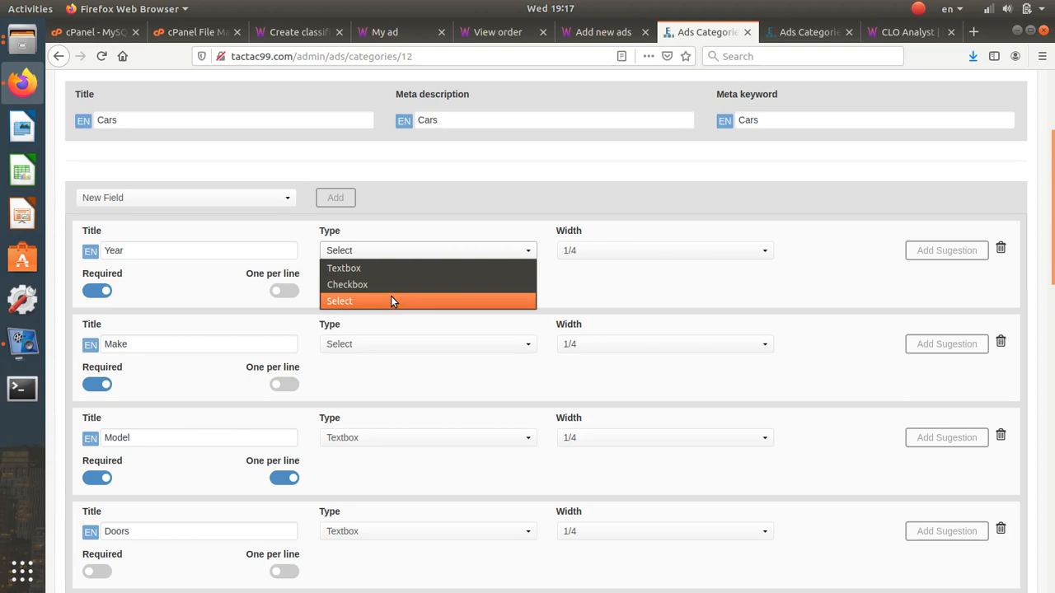
click(391, 301)
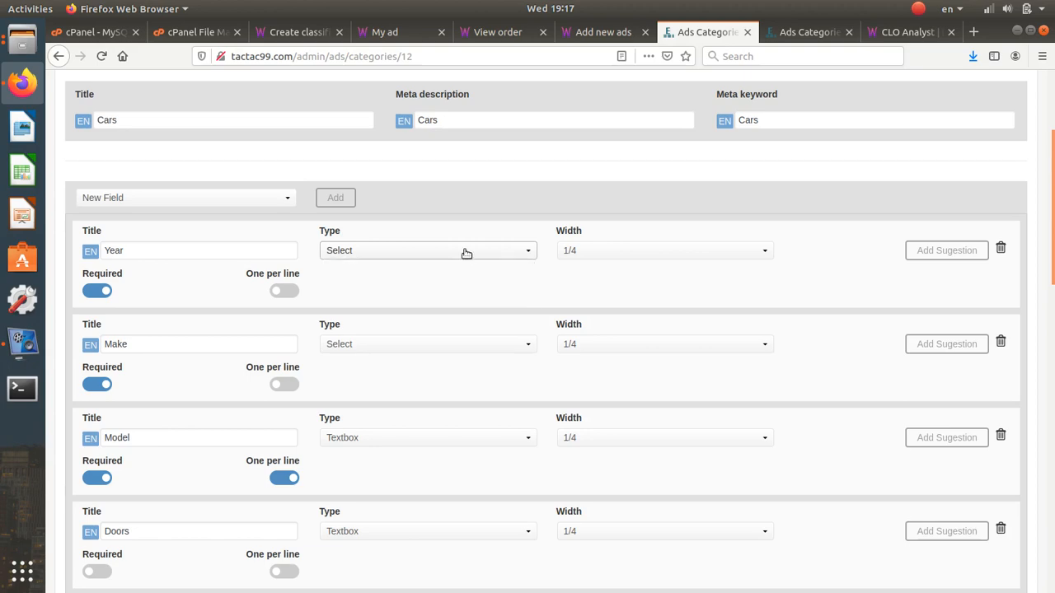
- Bring up the Jobs category edit page
click(808, 33)
scroll(583, 385, down, 4)
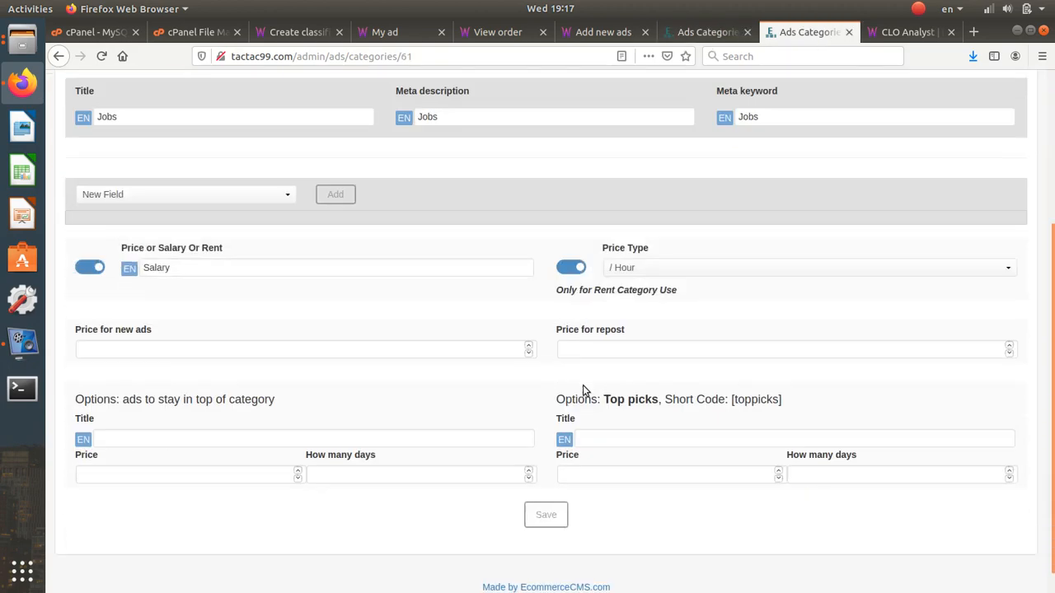
scroll(641, 150, up, 3)
- Set the ad form to Motors > Cars and inspect its Doors and Year fields
click(602, 33)
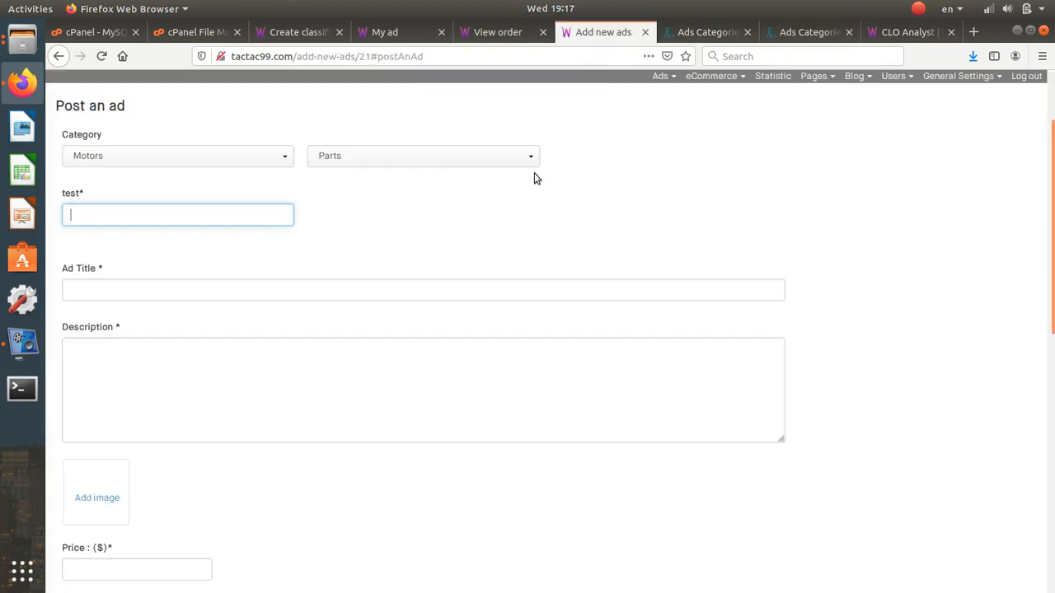
click(457, 161)
click(437, 191)
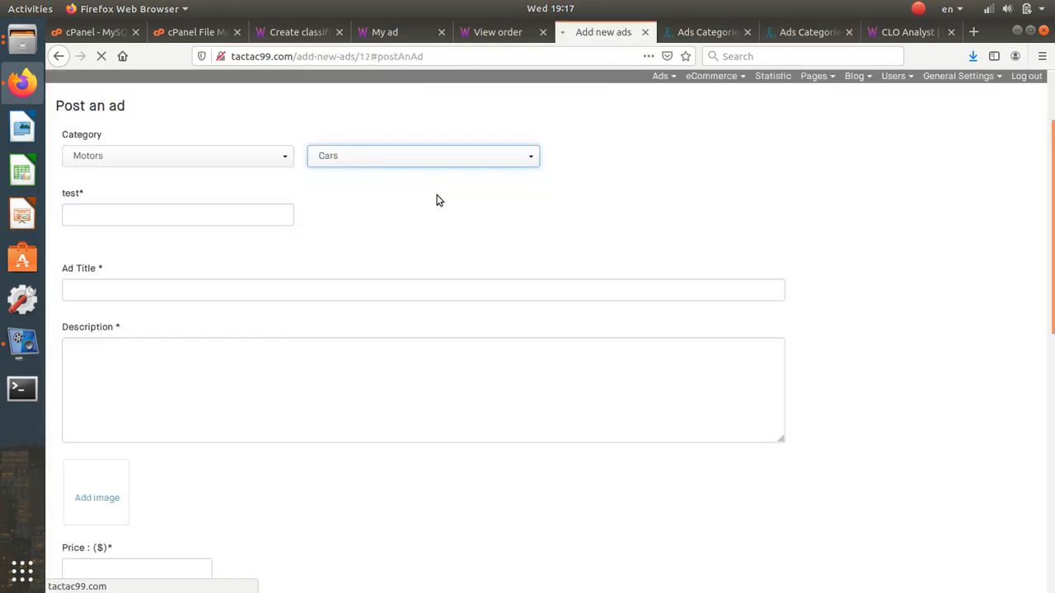
click(136, 260)
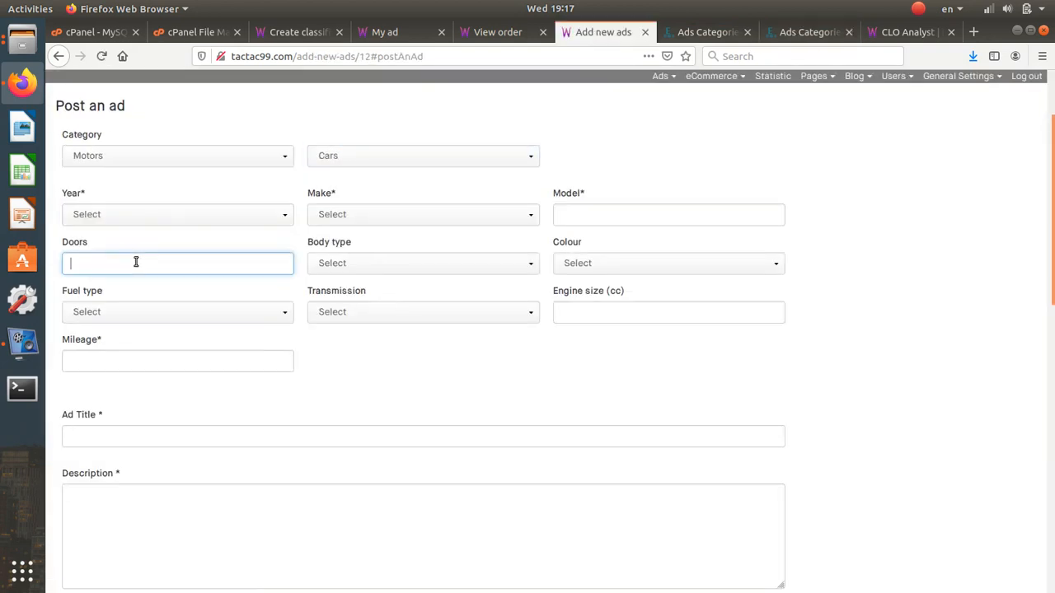
click(161, 221)
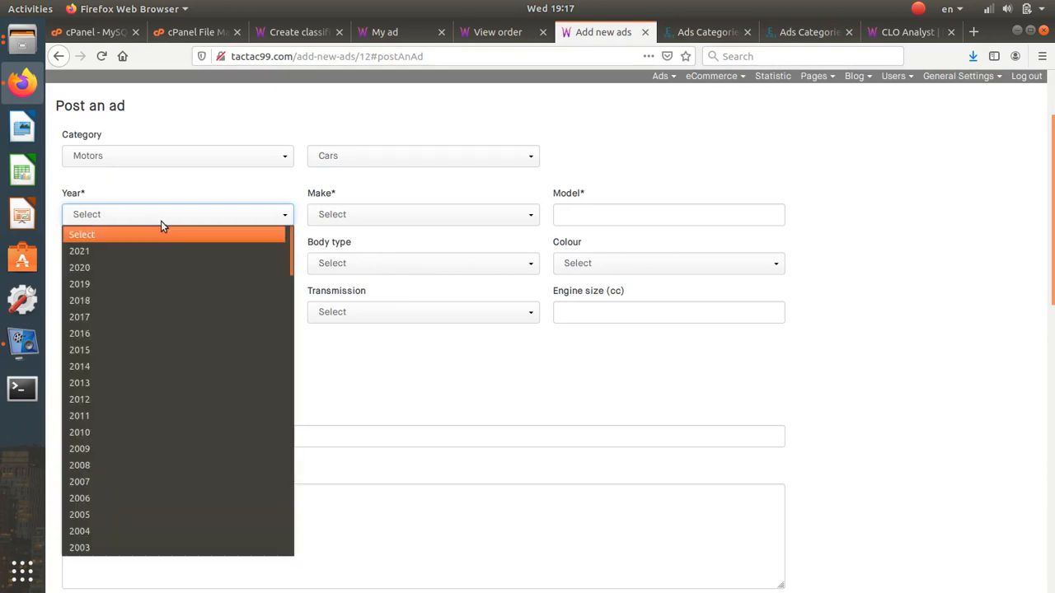
click(161, 221)
click(173, 383)
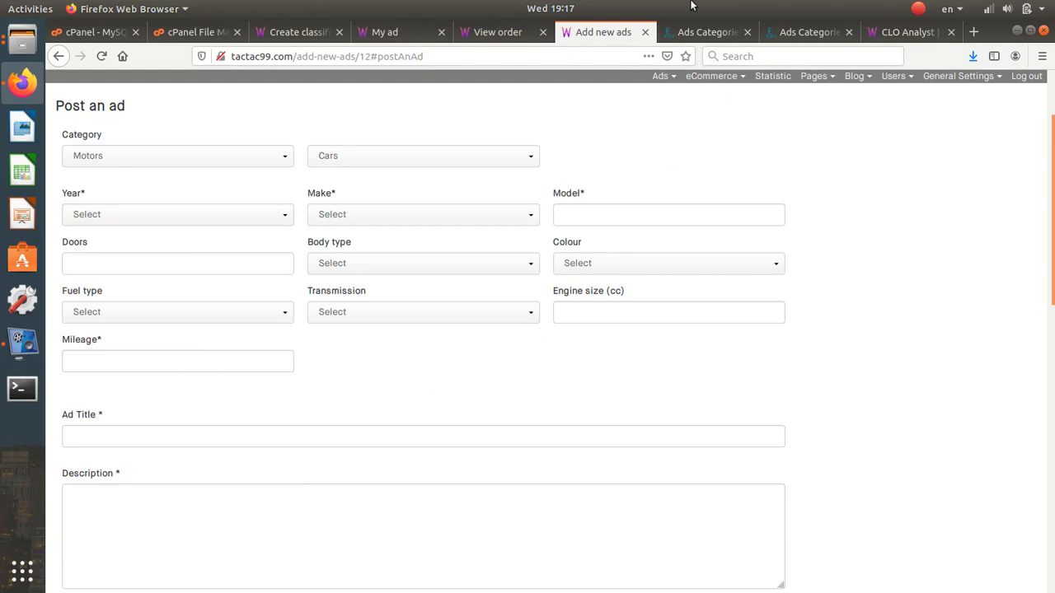
click(691, 29)
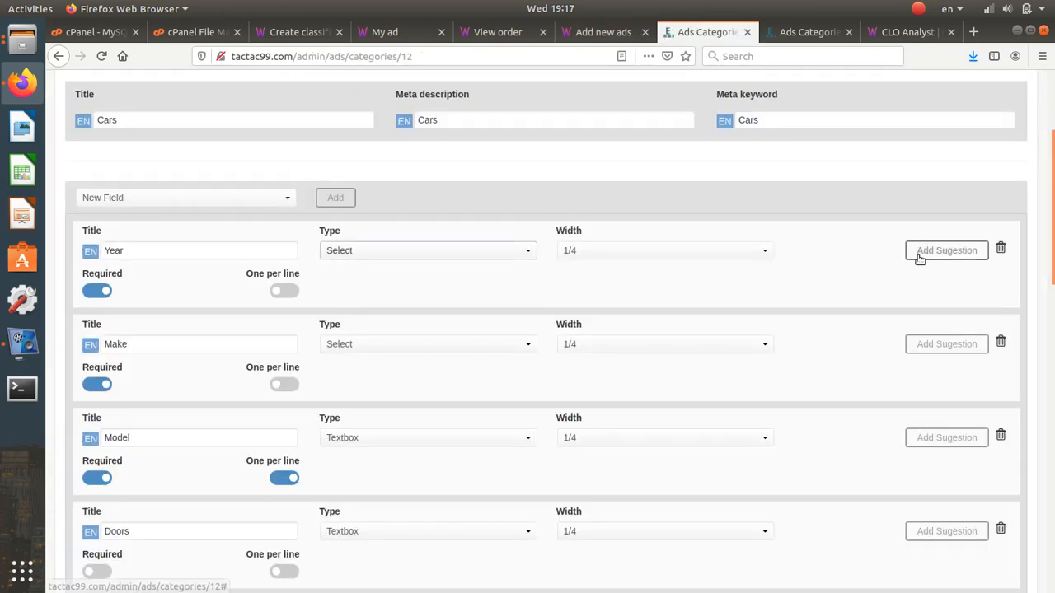
click(921, 254)
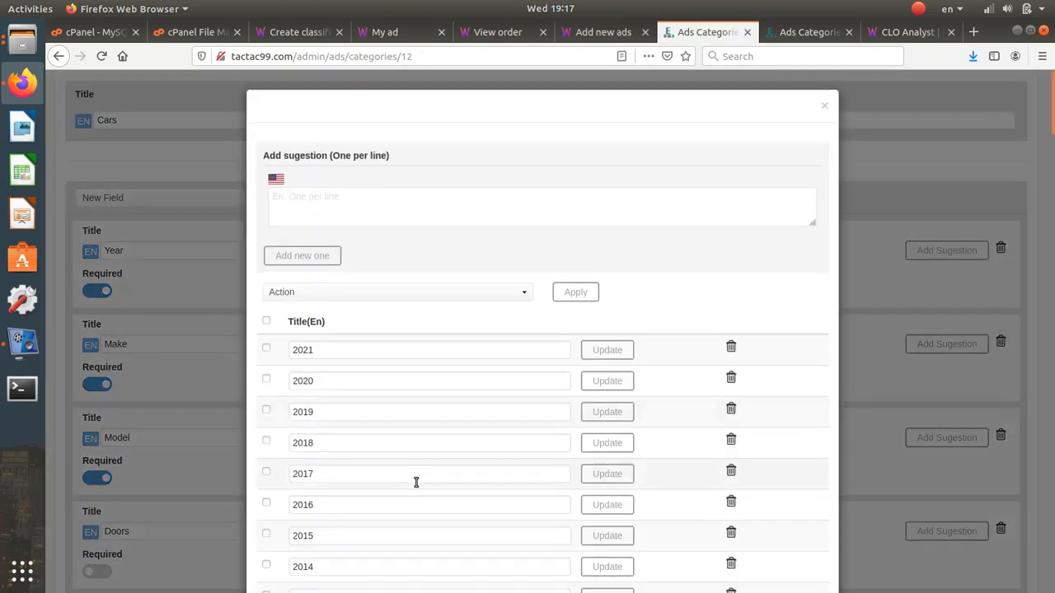
scroll(417, 475, down, 3)
scroll(387, 176, up, 3)
click(392, 196)
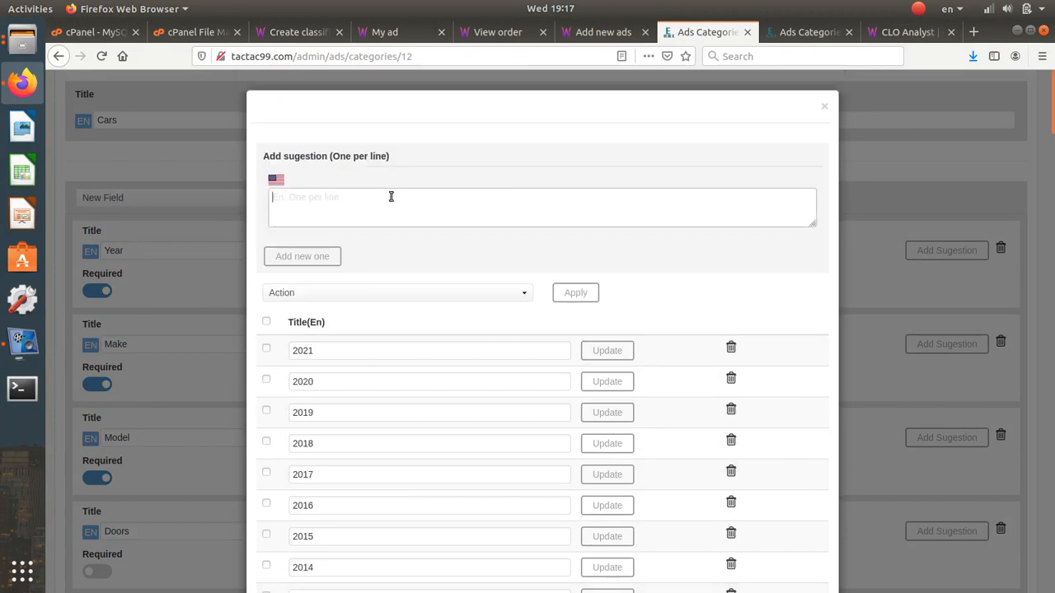
text(2)
key(Return)
text(345)
key(Return)
text(5)
key(Return)
text(67)
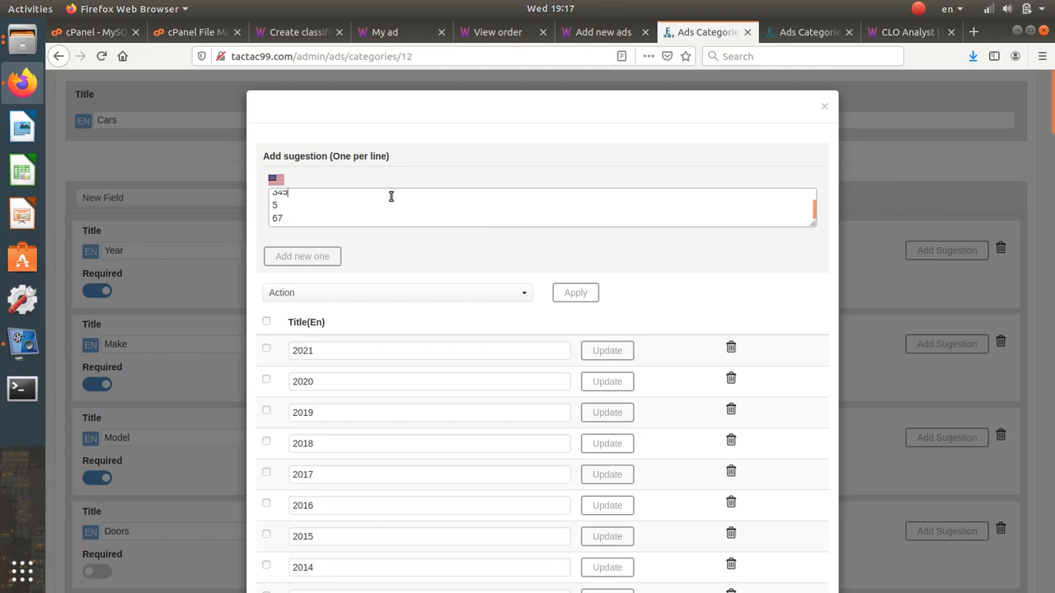
key(ctrl+a)
key(BackSpace)
click(827, 107)
scroll(332, 468, down, 8)
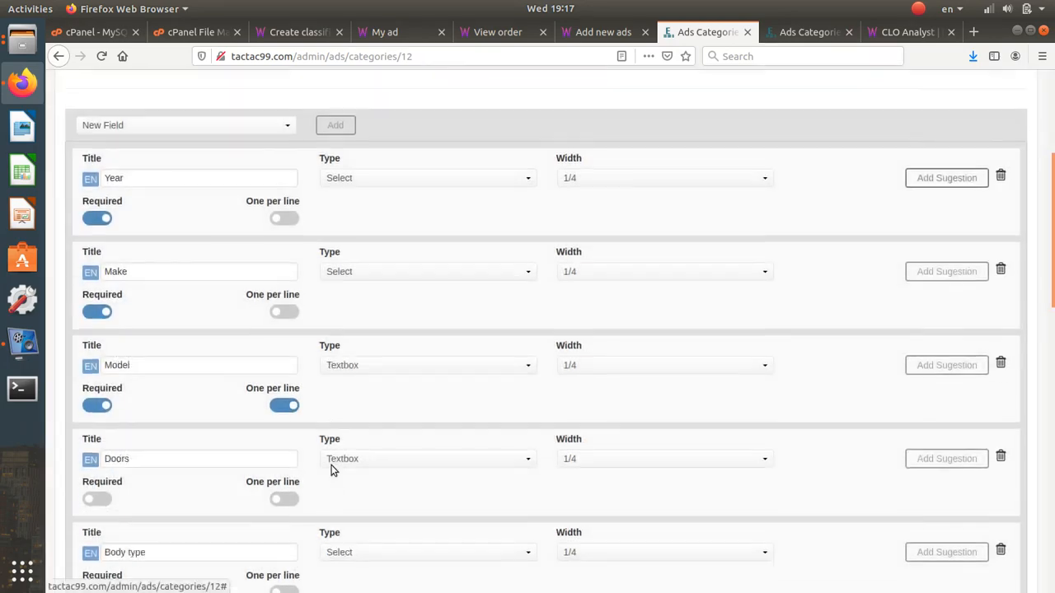
scroll(331, 469, up, 10)
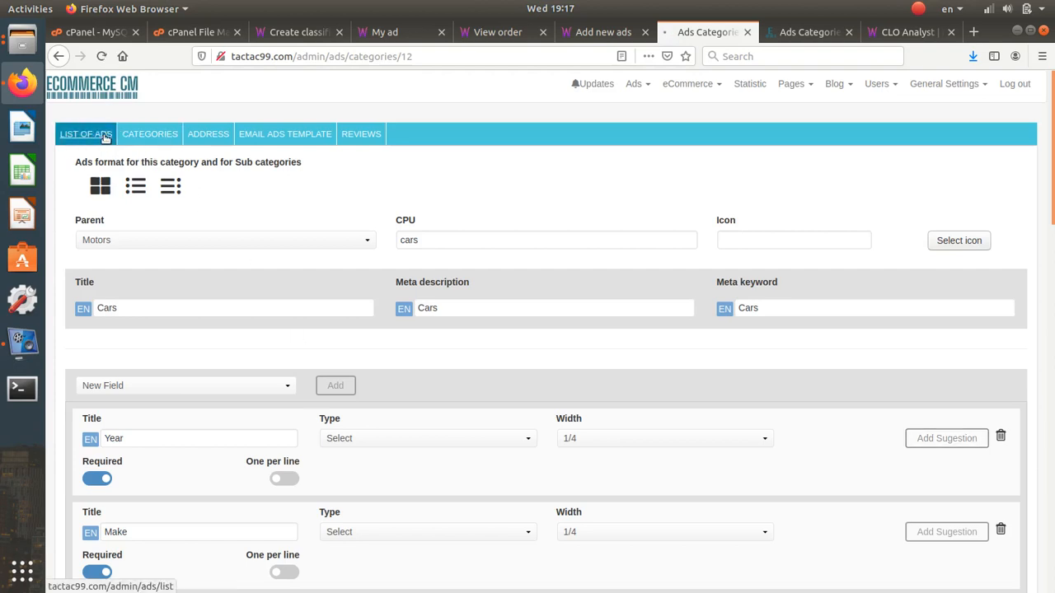
- In the ads list, switch New ads to Need moderation, then back to Publish without moderation
click(112, 136)
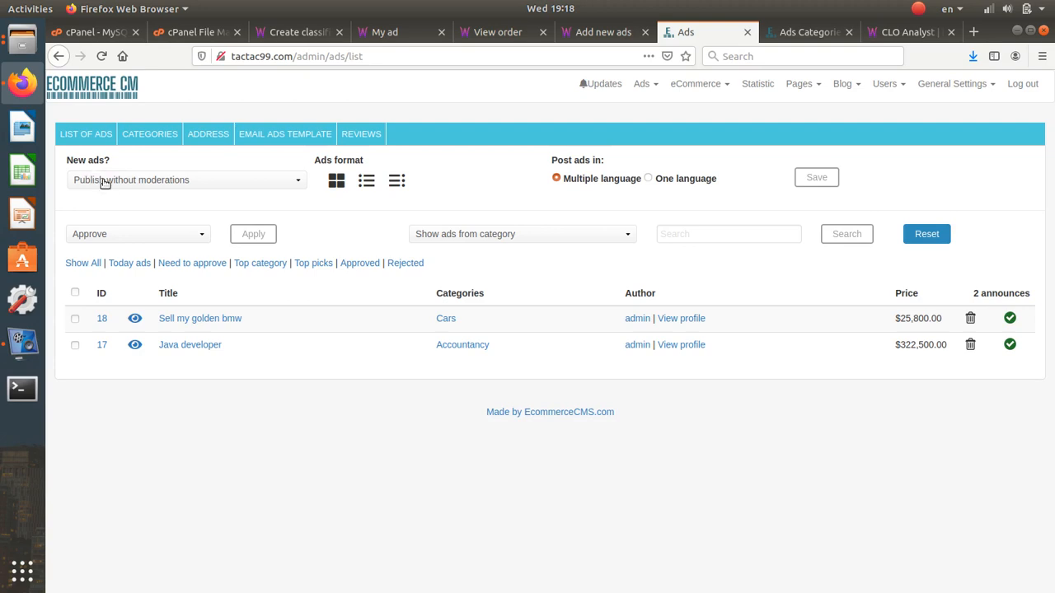
click(105, 183)
click(114, 215)
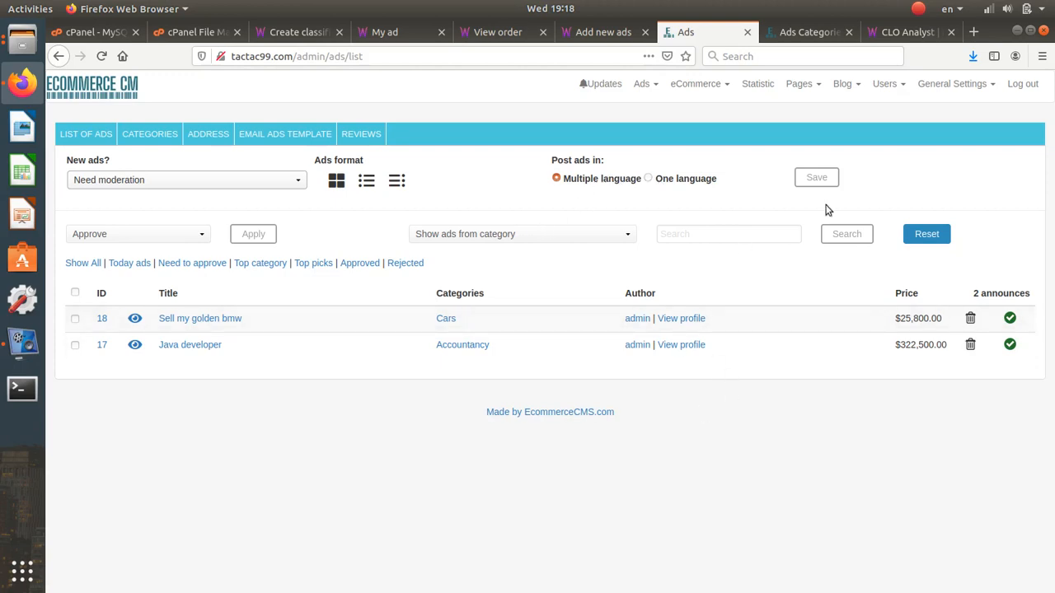
click(189, 180)
click(185, 198)
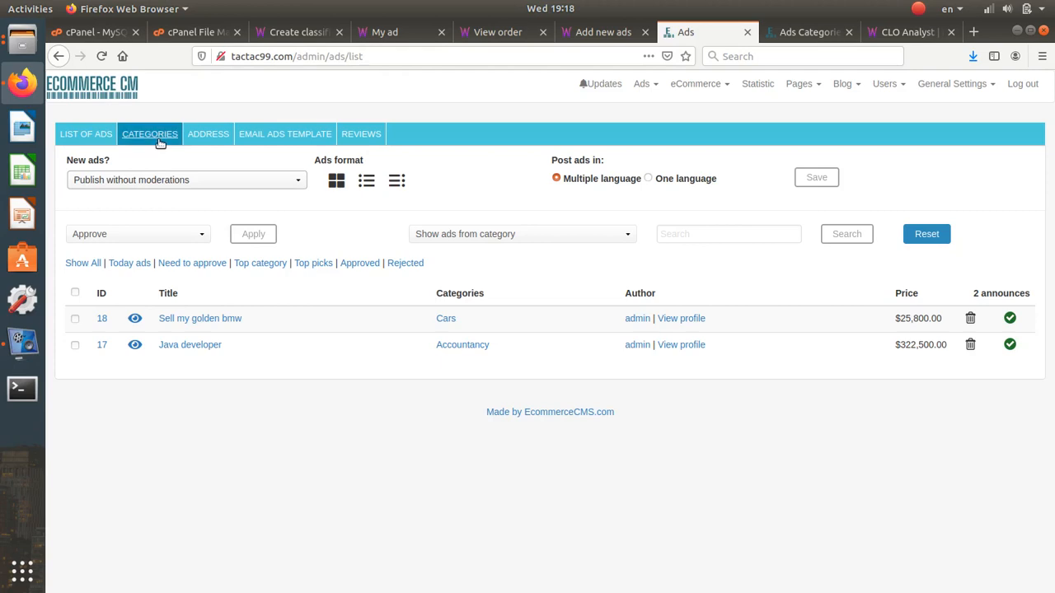
click(195, 138)
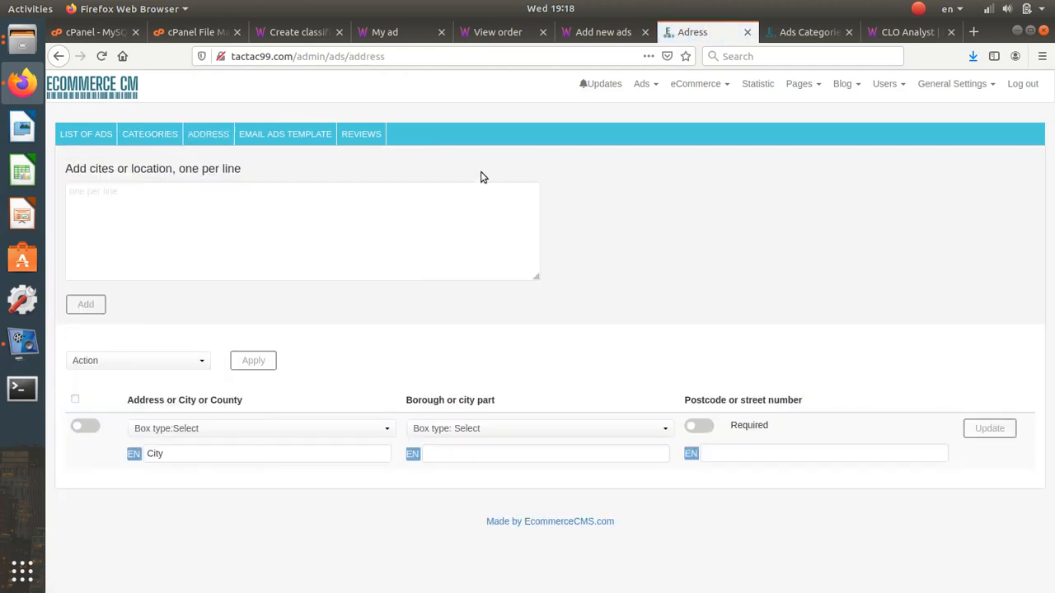
- Enter 'New York' and 'New jersy' as separate lines in the address cities box
click(283, 218)
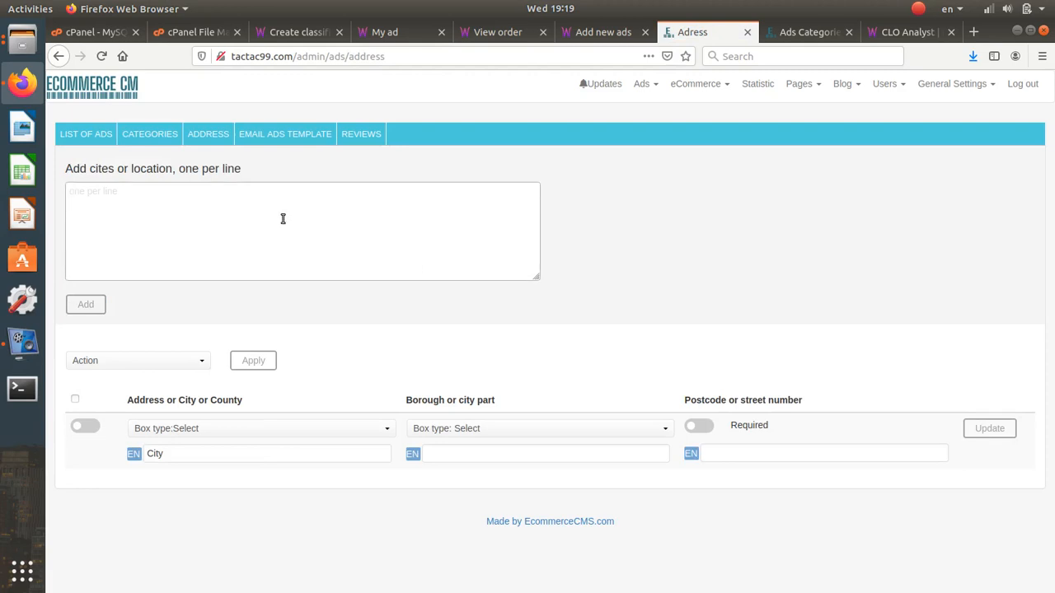
text(New York)
key(Return)
text(New jersy)
key(shift+Left)
key(shift+Home)
click(975, 32)
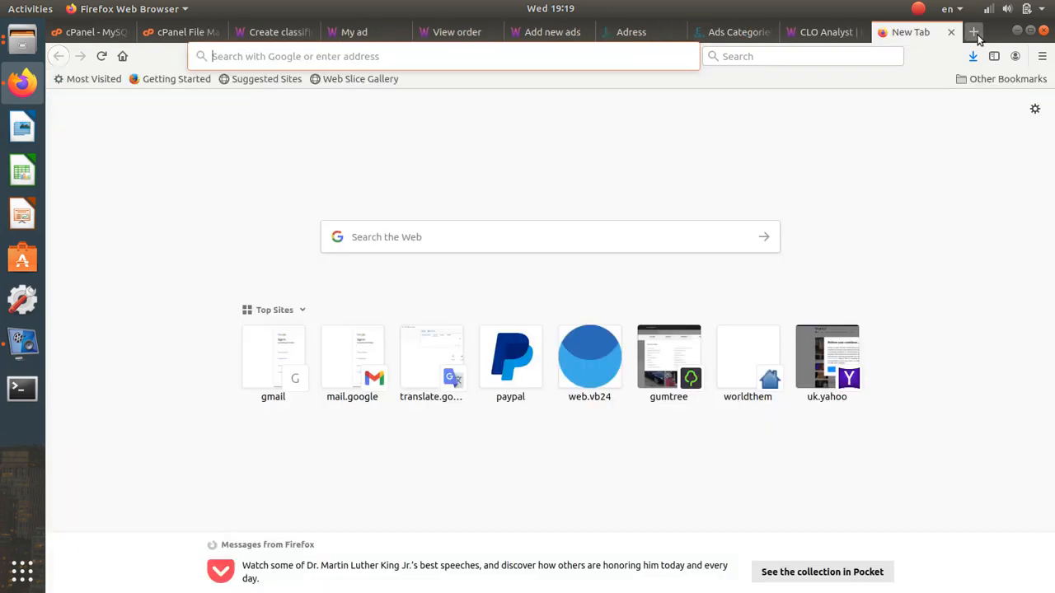
- Search Google for 'New jersy' and select the correctly spelled 'New Jersey' name
text(tr)
key(Return)
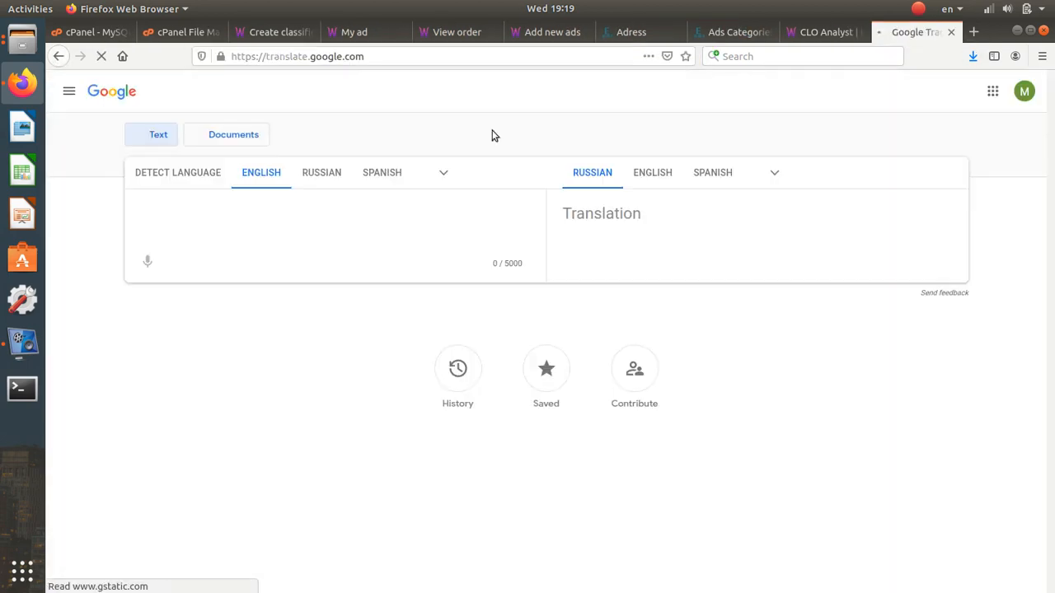
click(575, 56)
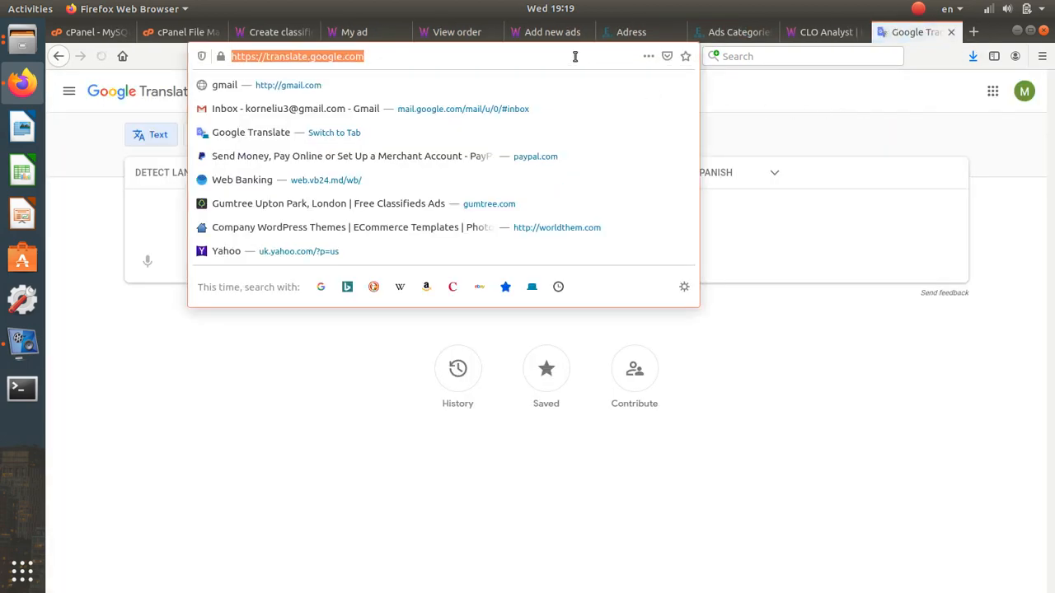
text(google.com/)
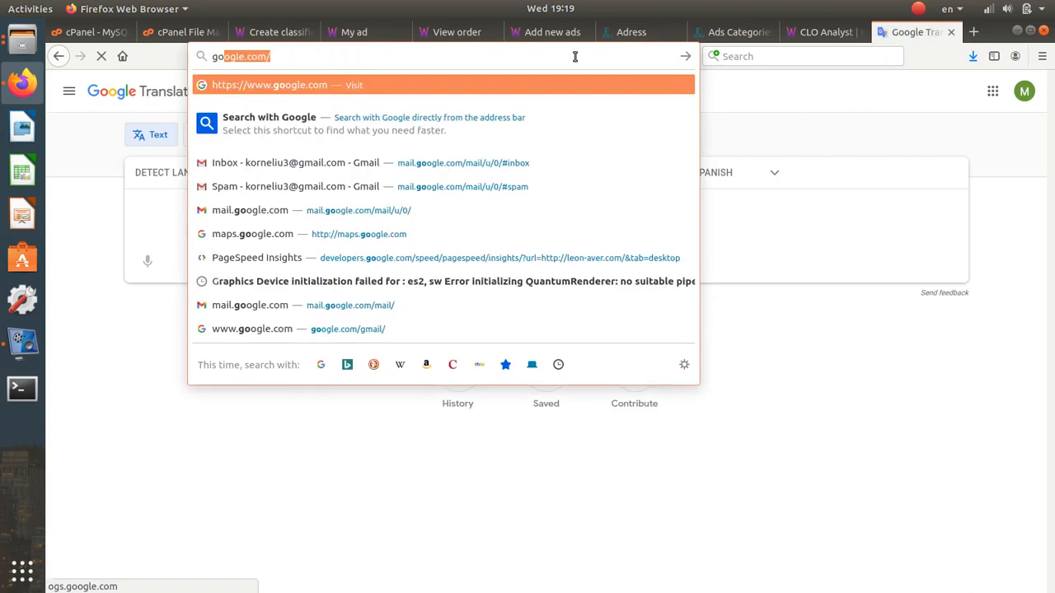
key(Return)
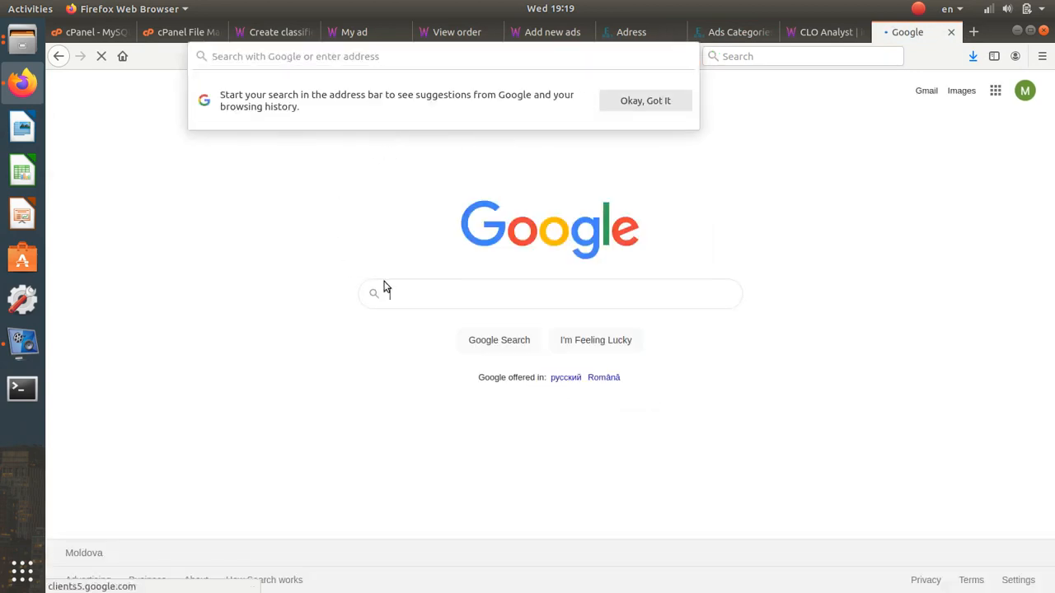
click(384, 292)
text(New jersy)
key(Return)
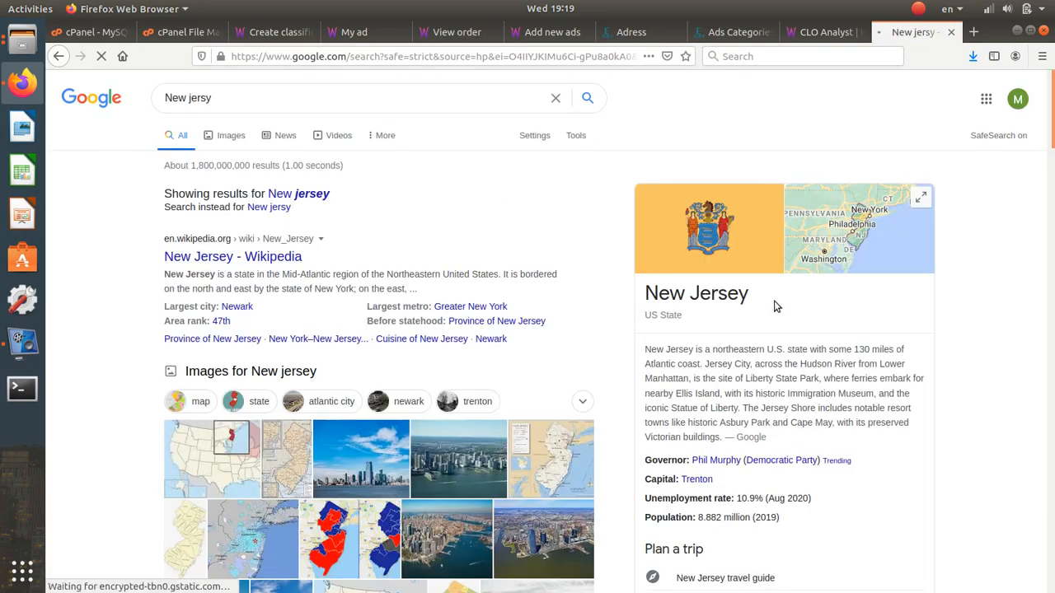
drag(751, 298, 663, 286)
key(ctrl+c)
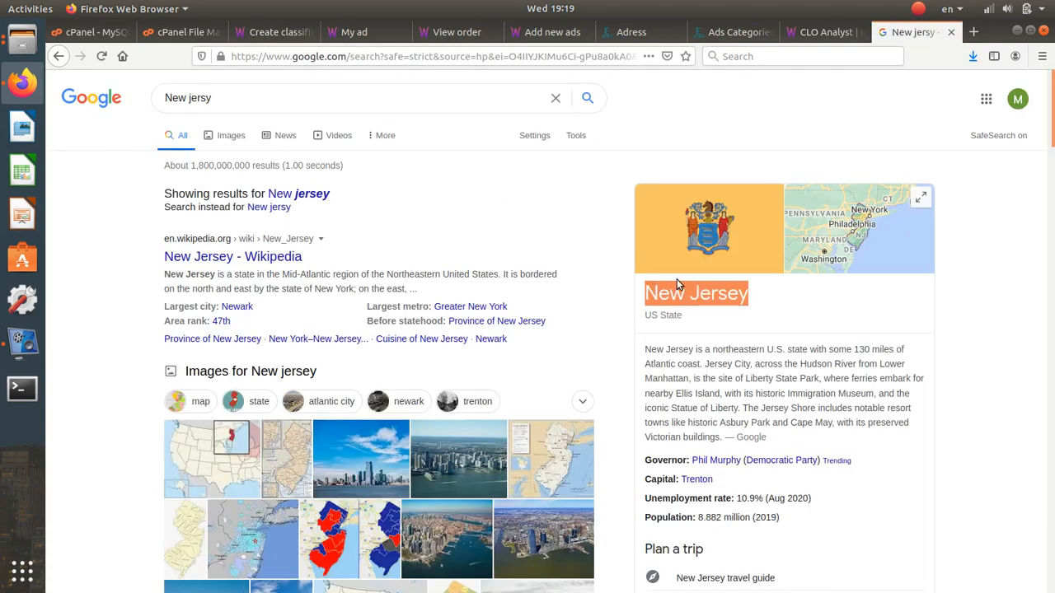
click(758, 34)
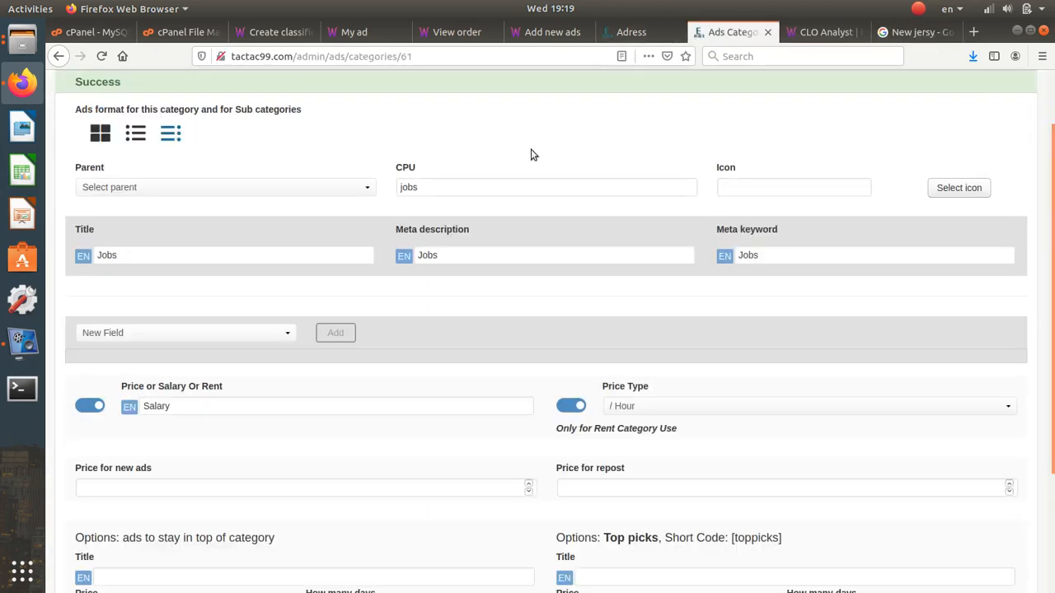
- Paste the corrected city name and add Boston on a new line to the address cities
click(631, 31)
click(282, 221)
key(ctrl+v)
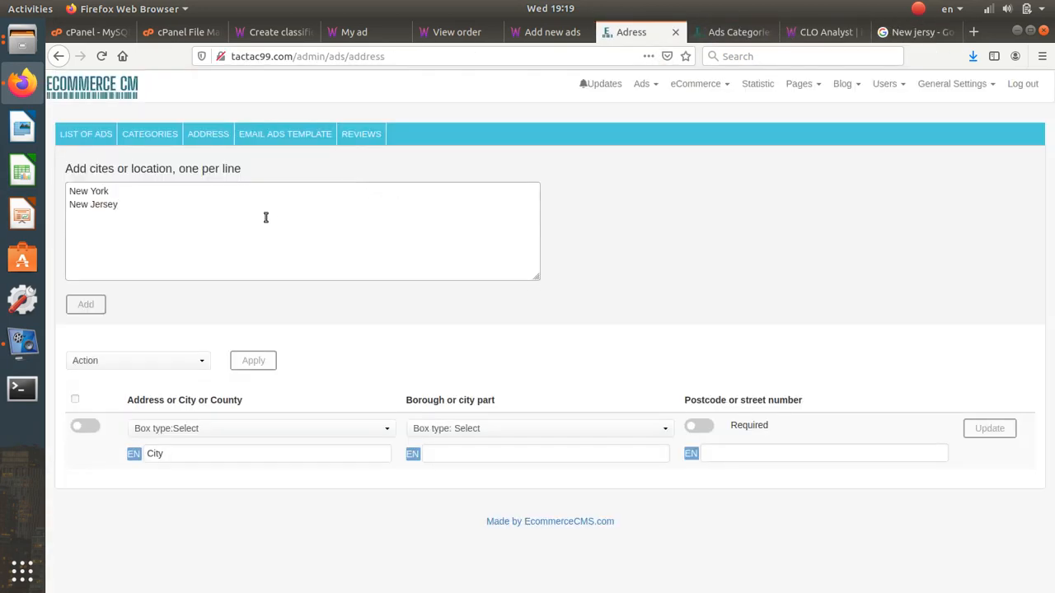
key(Return)
text(Boston)
click(80, 312)
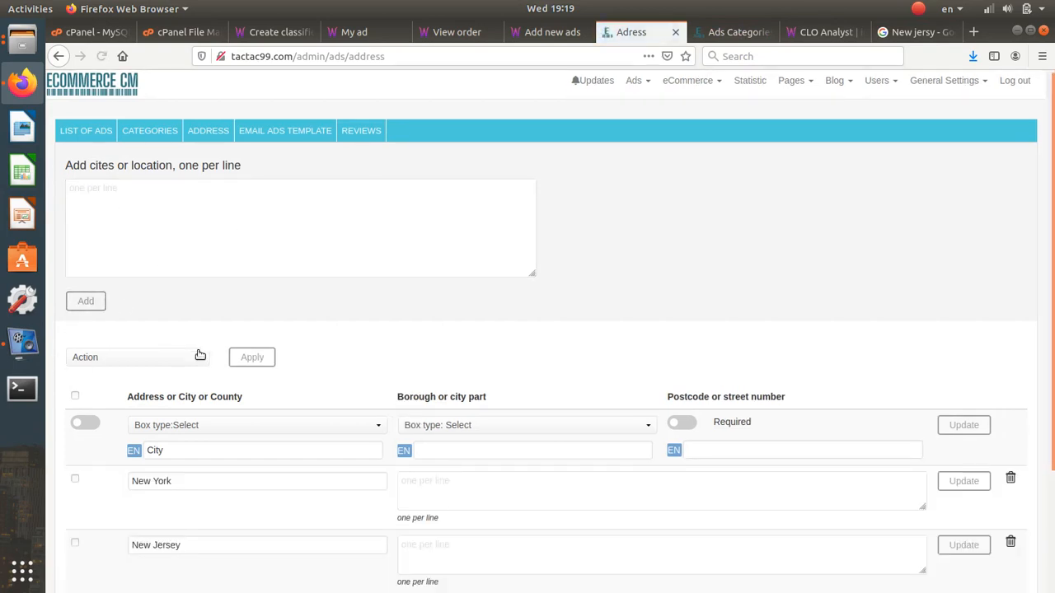
scroll(197, 353, down, 3)
- Type 'borog' as the borough field label and start correcting its spelling
click(186, 303)
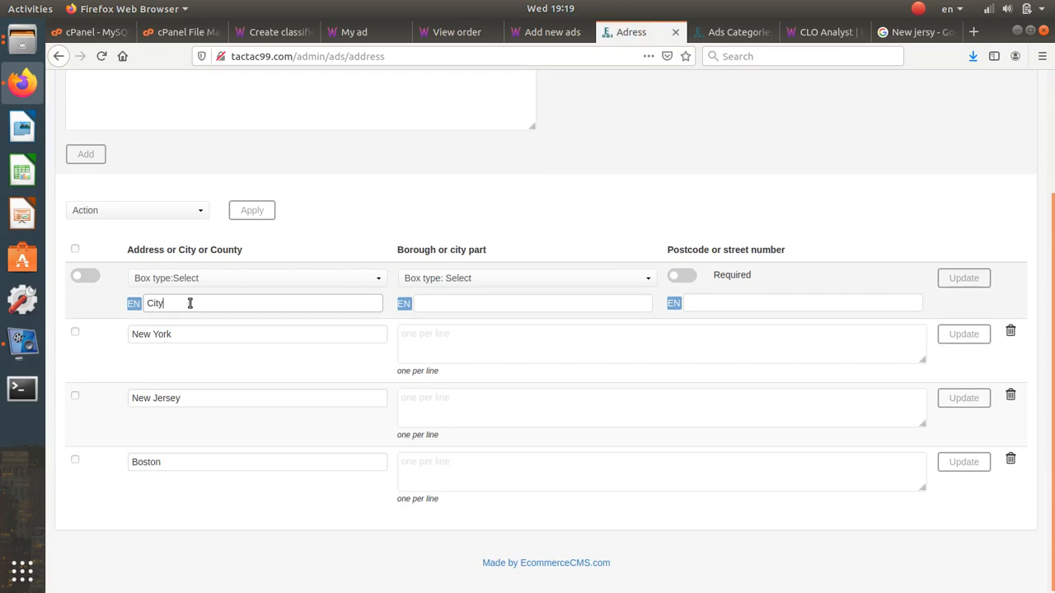
click(437, 302)
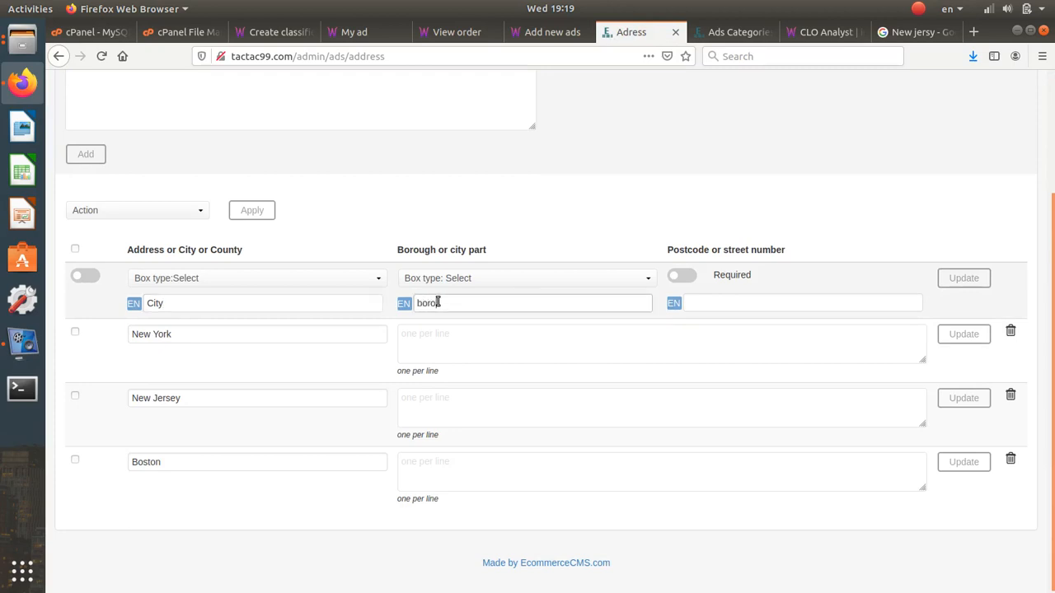
text(borog)
click(428, 303)
text(u)
double_click(469, 304)
click(882, 31)
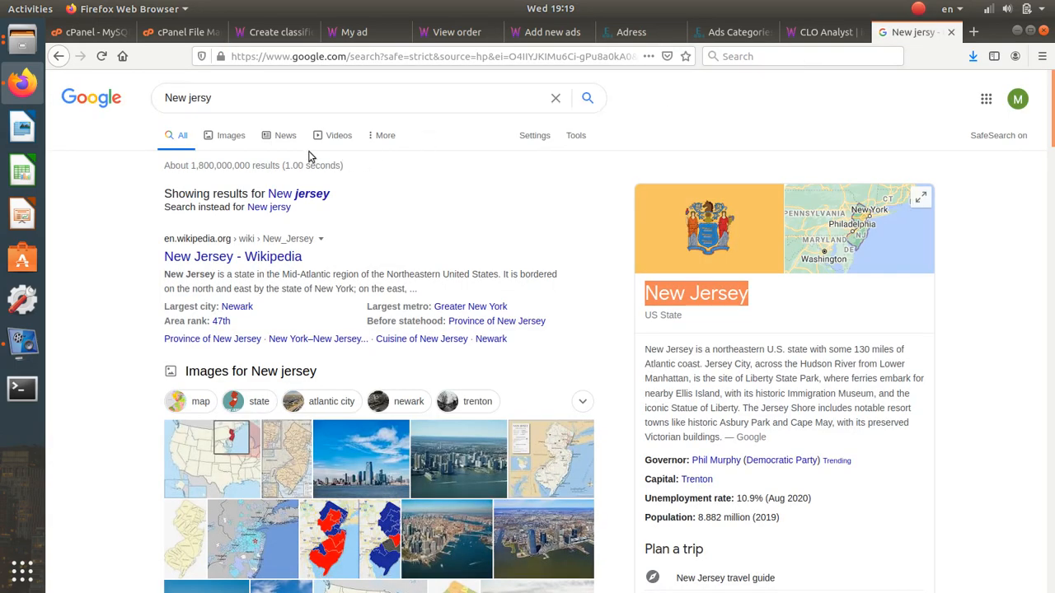
- Search Google for 'city borough' to check how 'borough' is spelled
key(slash)
text(city)
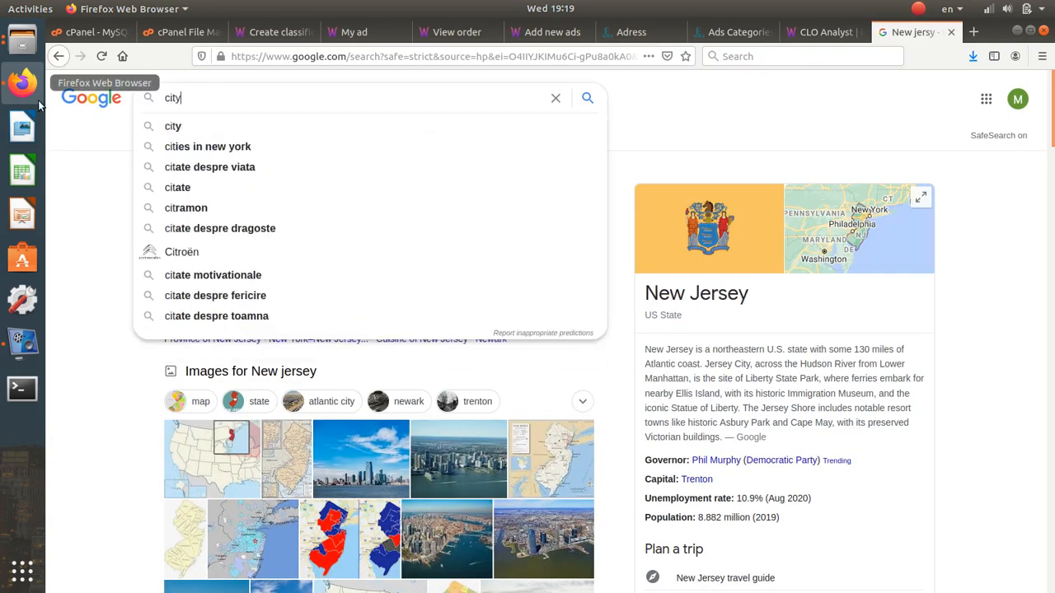
text( borough)
key(Return)
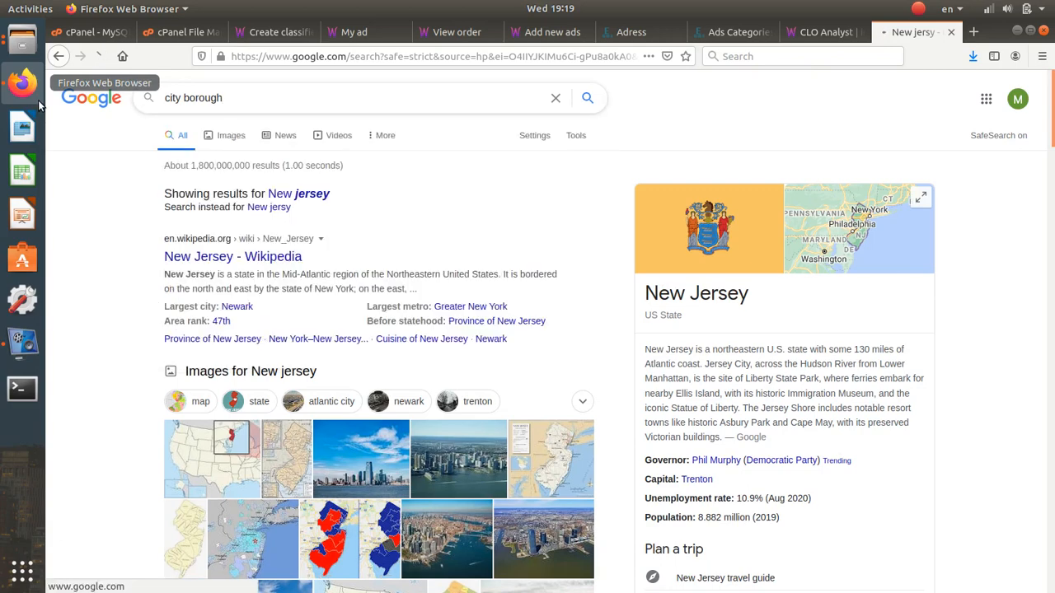
drag(235, 94, 164, 95)
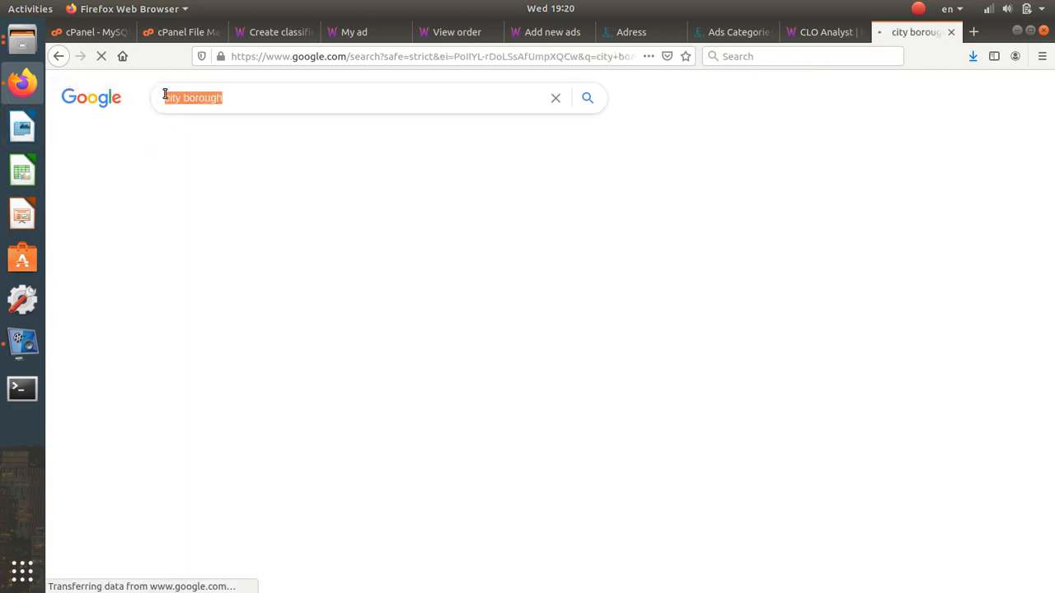
double_click(202, 98)
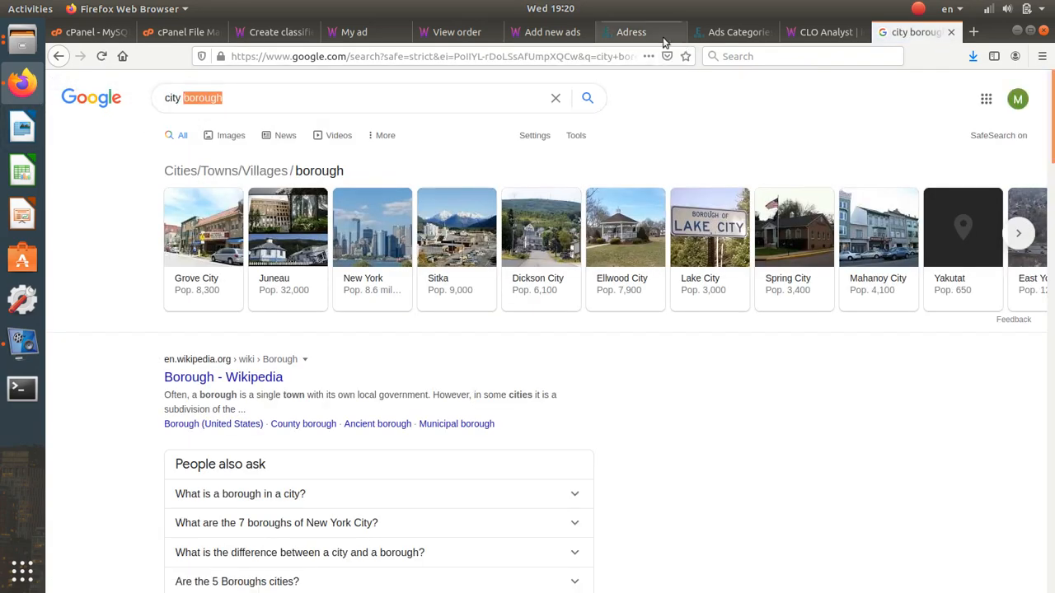
click(651, 33)
click(508, 318)
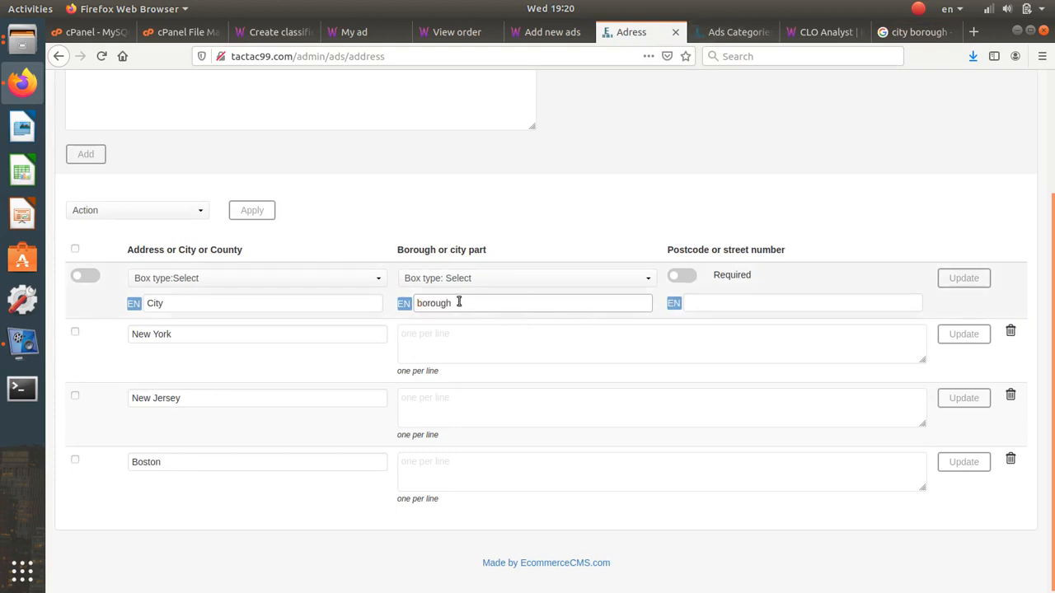
- Label the address fields 'Borough' and 'Post code'
text(B)
click(689, 302)
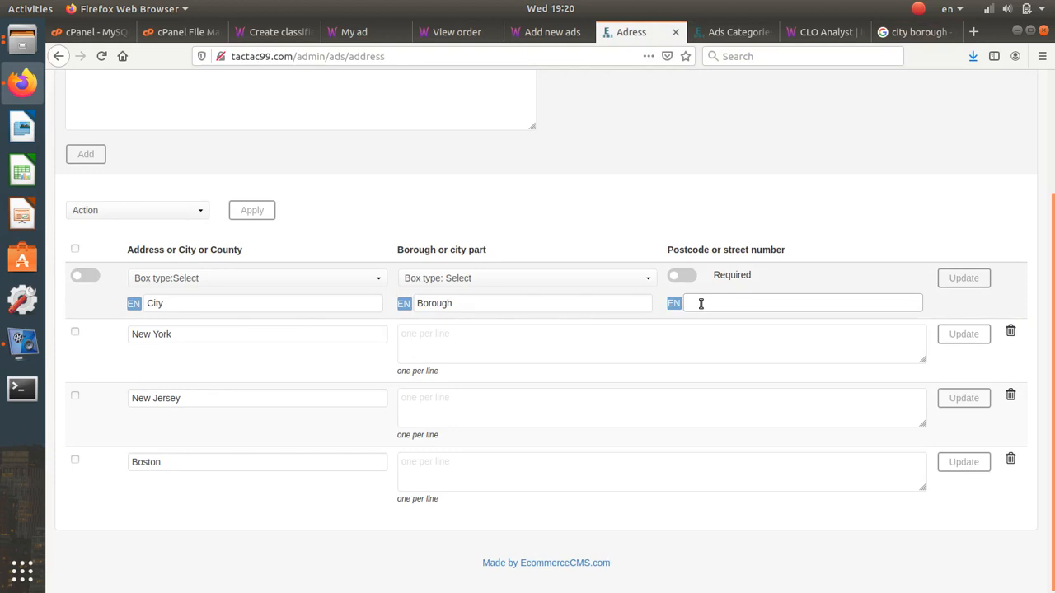
text(Post code)
key(ctrl+shift+Left)
key(ctrl+shift+Left)
- Switch on the City field, keep its box type as Select, and update the settings
click(86, 277)
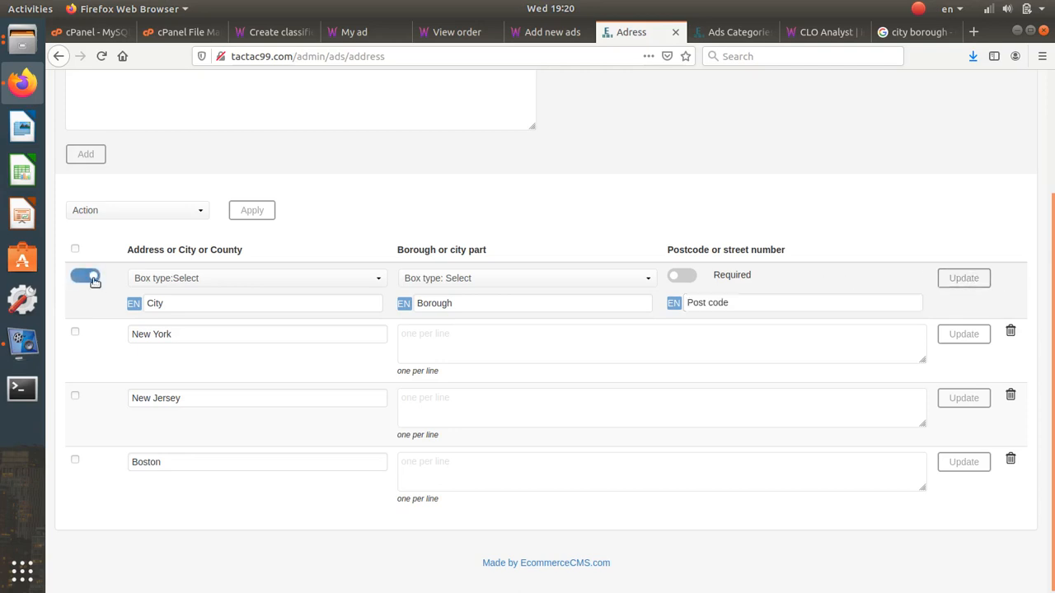
click(295, 278)
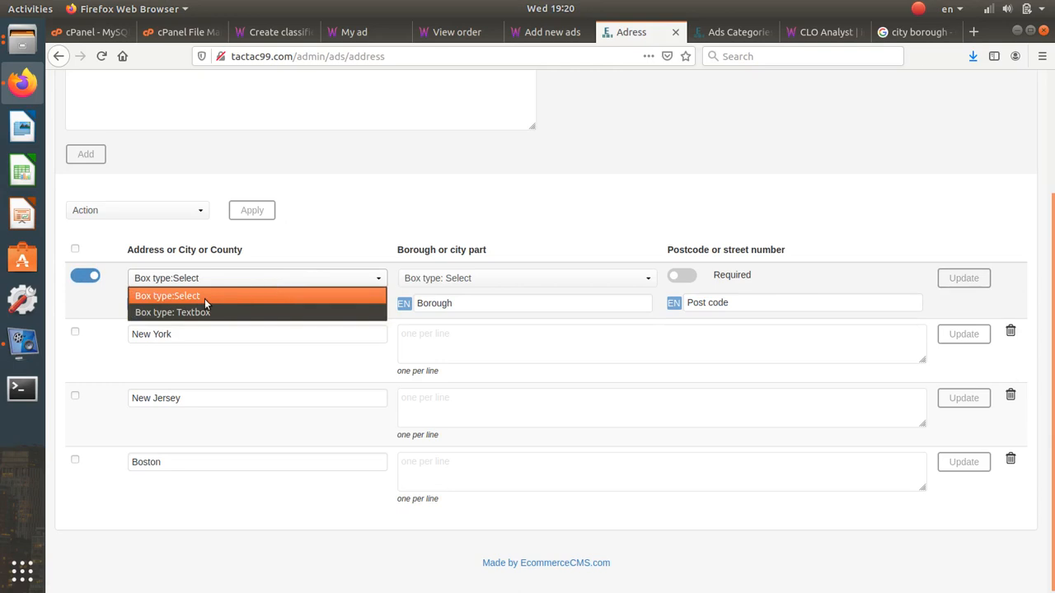
click(738, 277)
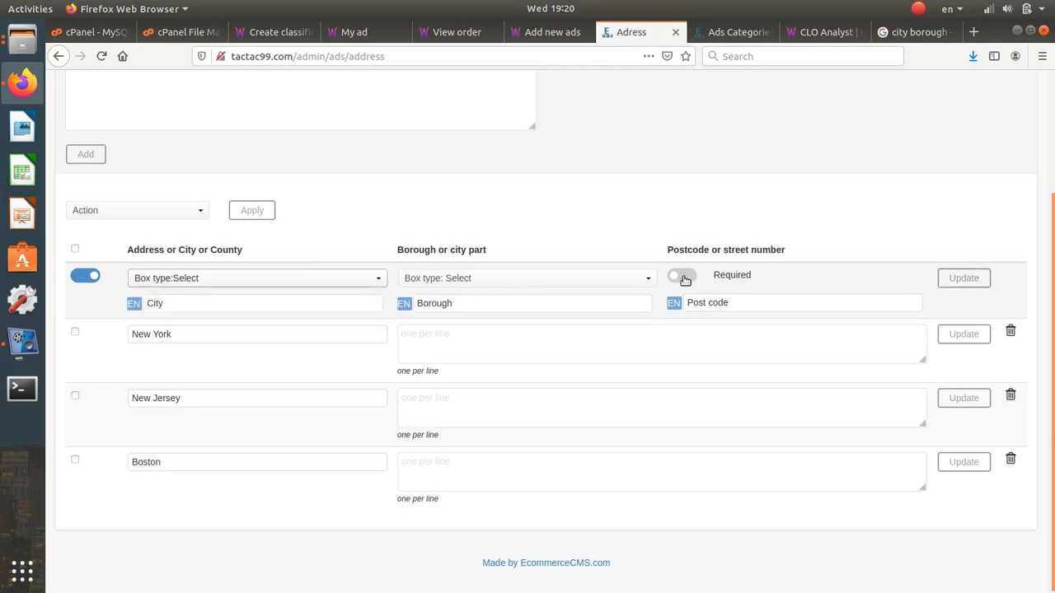
click(984, 279)
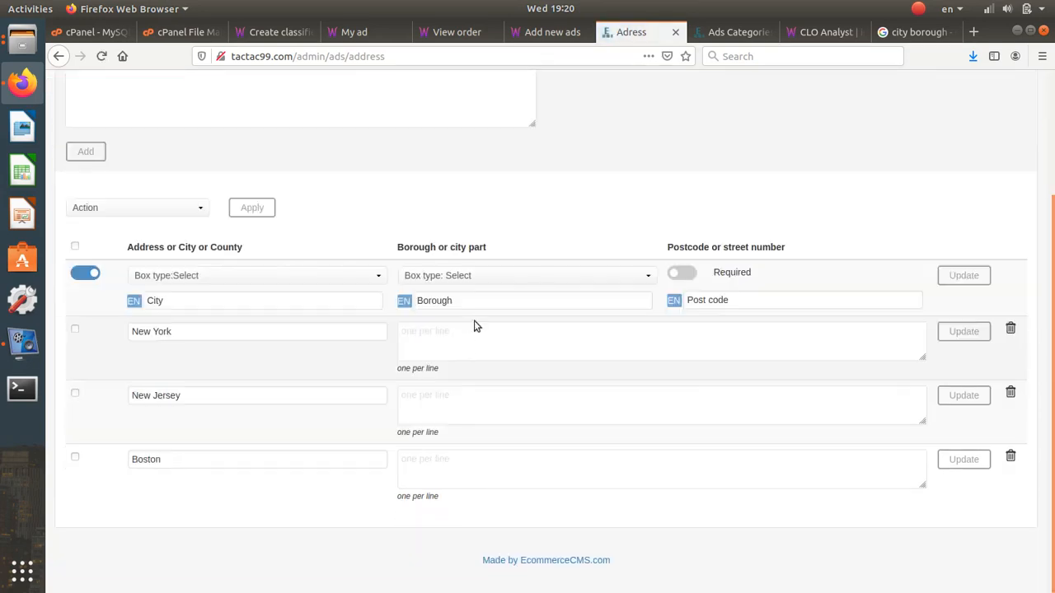
triple_click(170, 331)
key(ctrl+c)
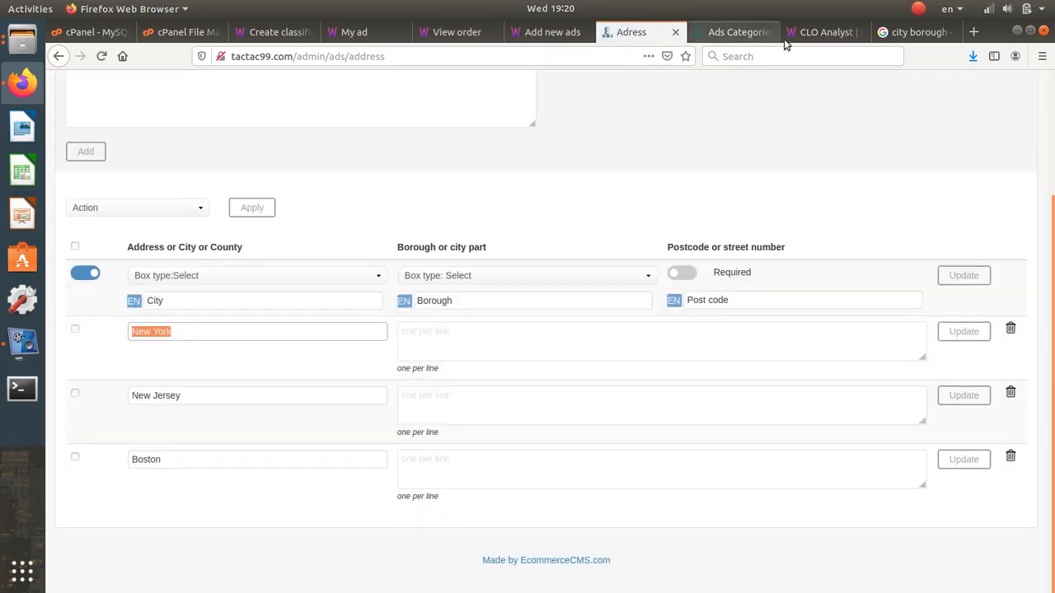
- Search Google for New York boroughs from the earlier results tab
click(825, 32)
click(915, 32)
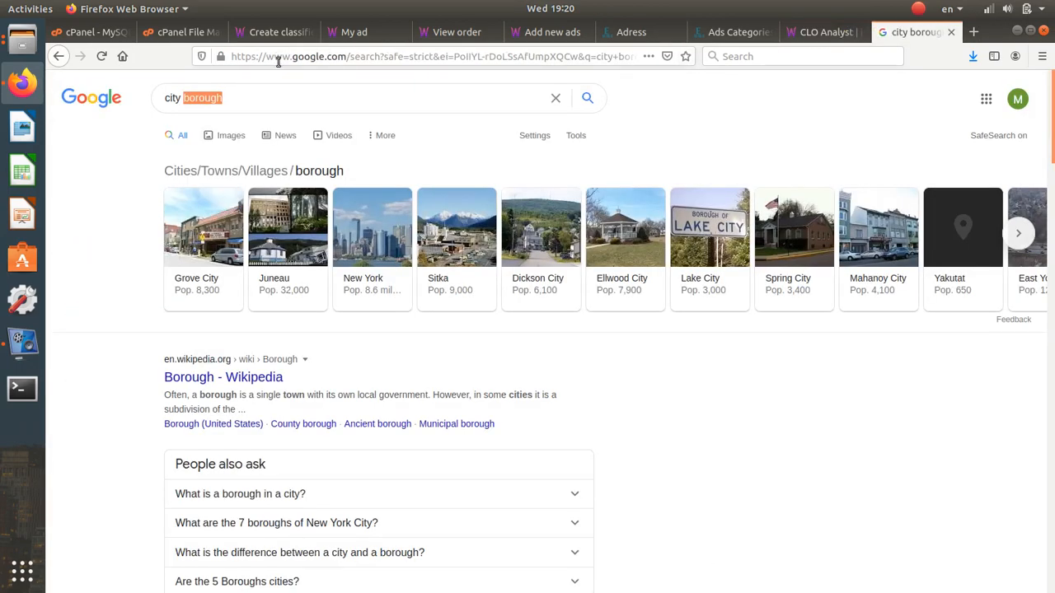
click(244, 97)
key(ctrl+a)
key(ctrl+v)
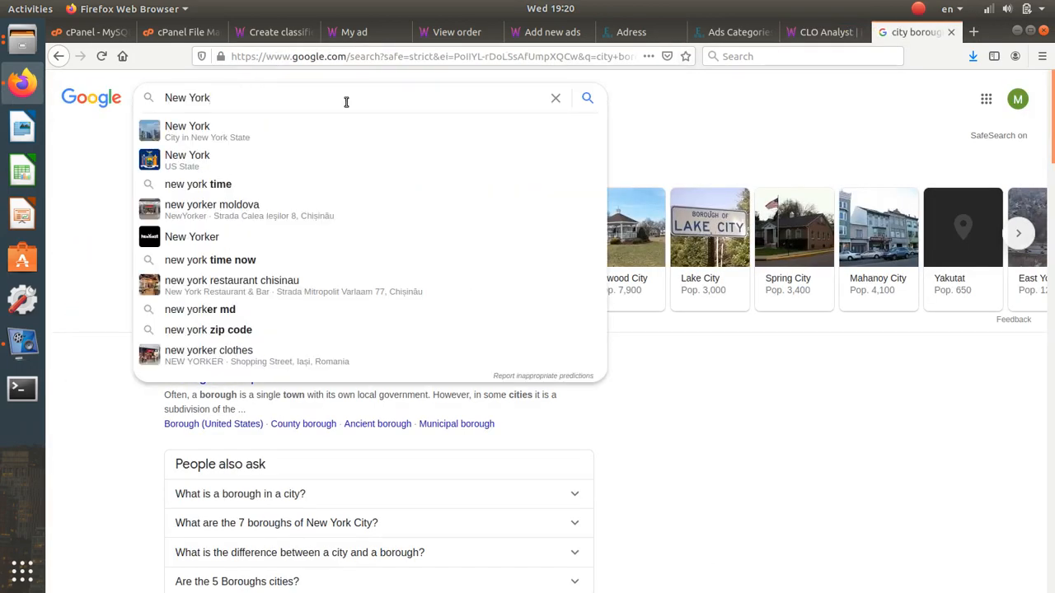
text(bo)
key(Down)
key(Return)
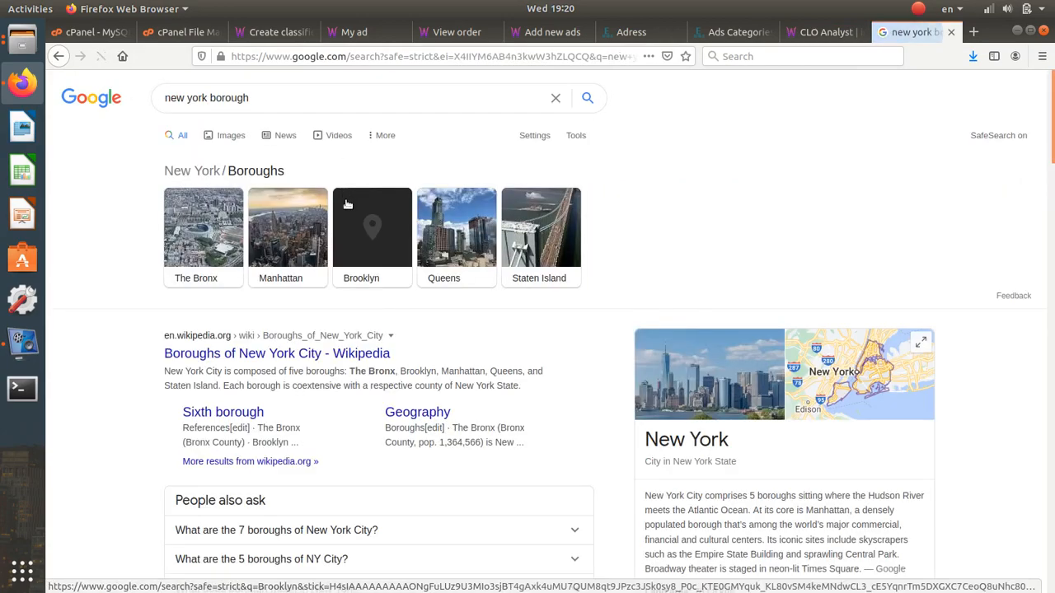
- Open the Wikipedia boroughs result and the nycgo boroughs guide in new tabs
scroll(412, 156, down, 5)
scroll(421, 270, down, 5)
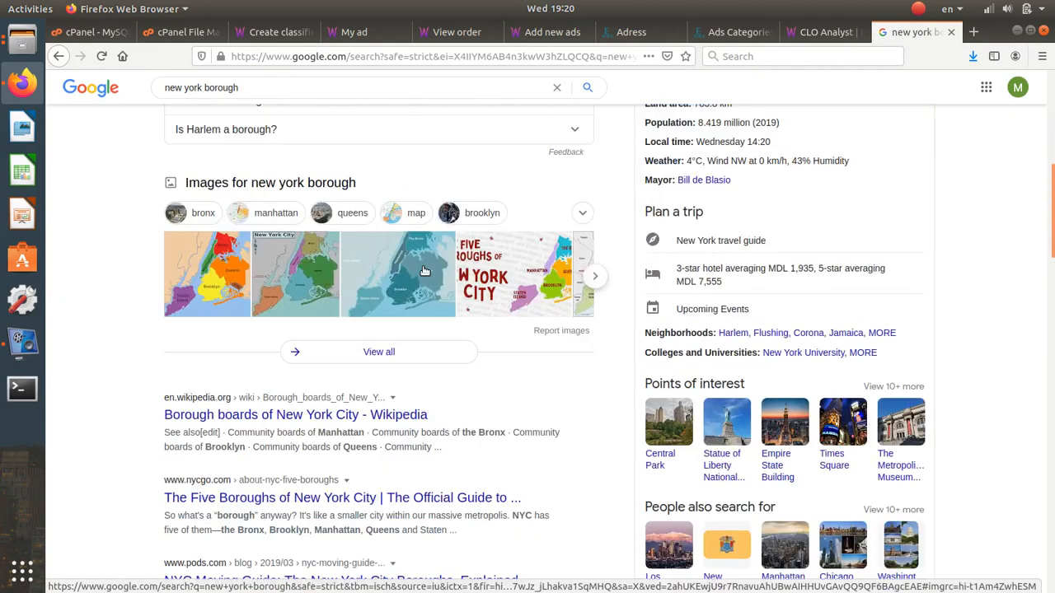
right_click(314, 226)
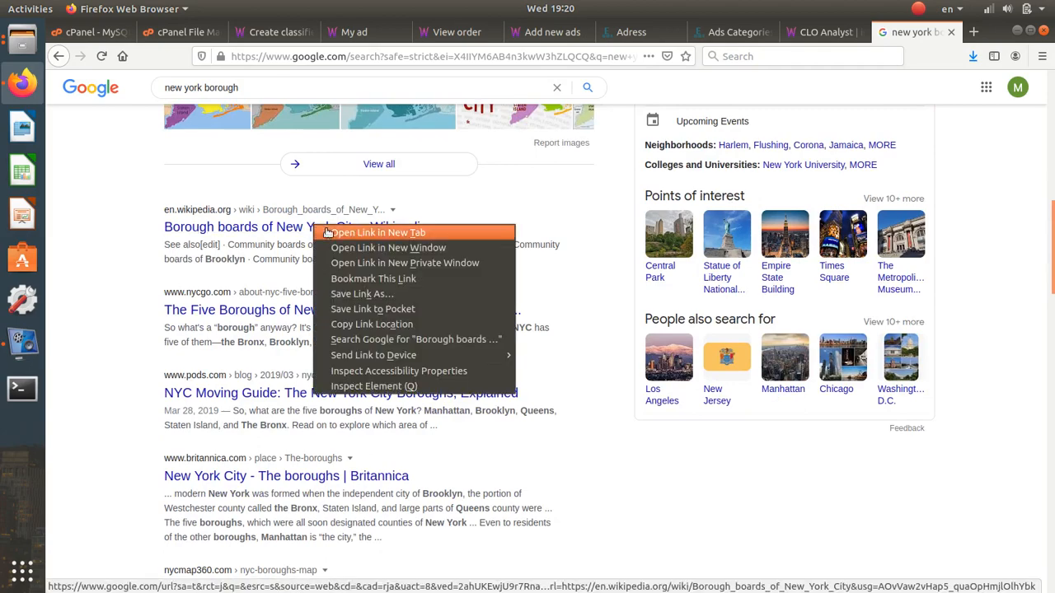
click(328, 233)
right_click(262, 311)
click(326, 320)
scroll(325, 320, up, 10)
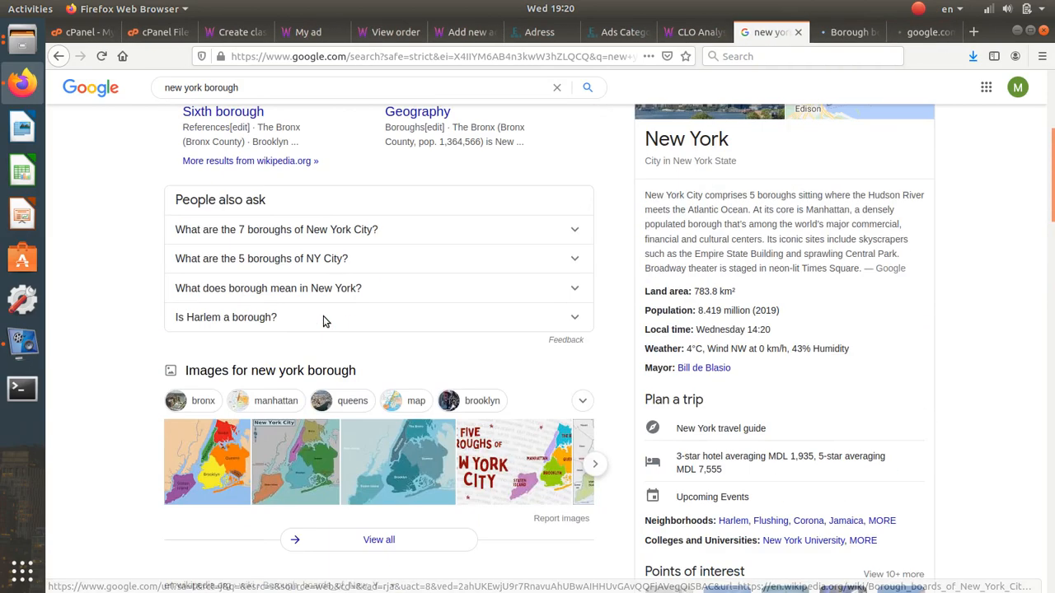
- Refine the search to 'new york boroughs list' and review the results
click(278, 108)
text(list)
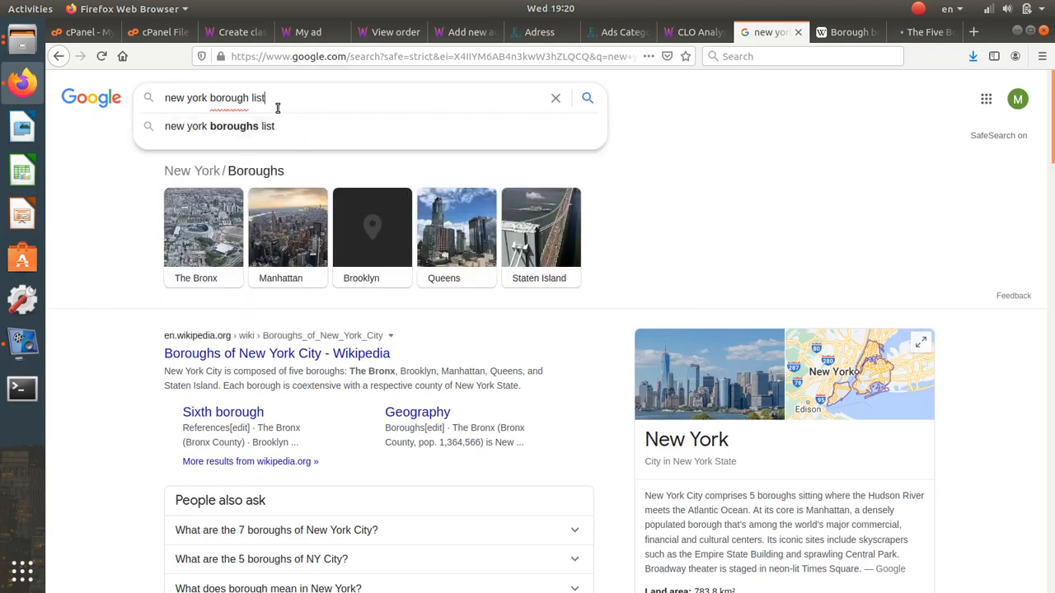
key(Down)
key(Return)
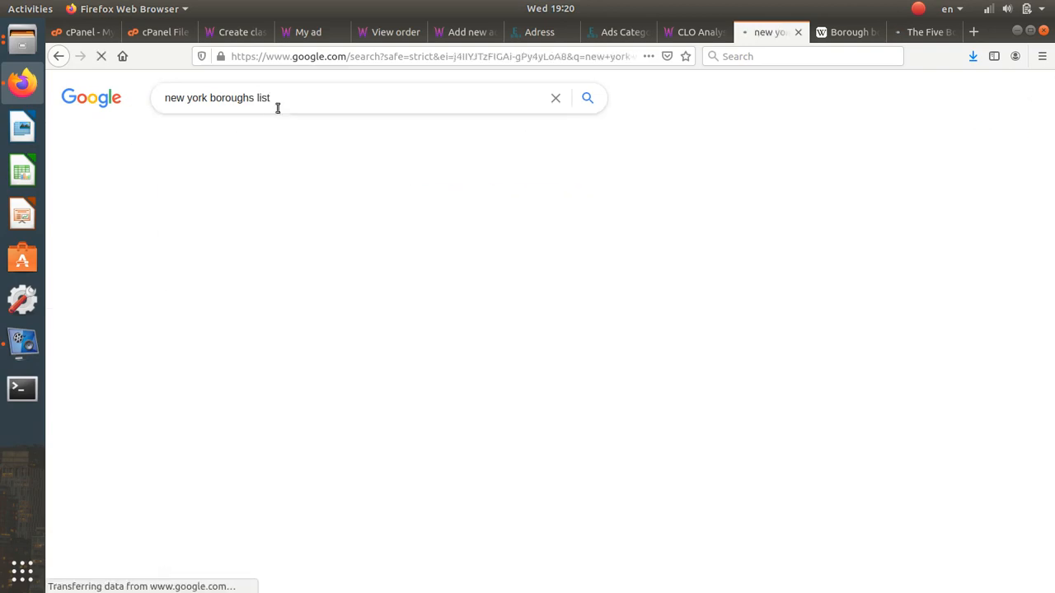
scroll(441, 370, down, 3)
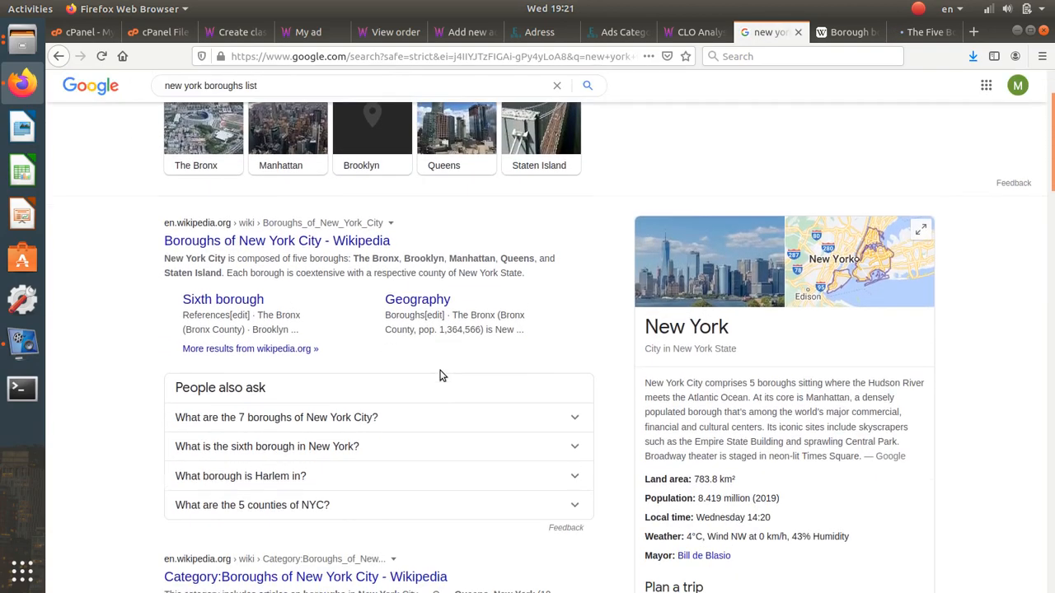
scroll(441, 371, up, 3)
scroll(441, 371, down, 1)
scroll(441, 371, down, 1)
scroll(441, 371, up, 1)
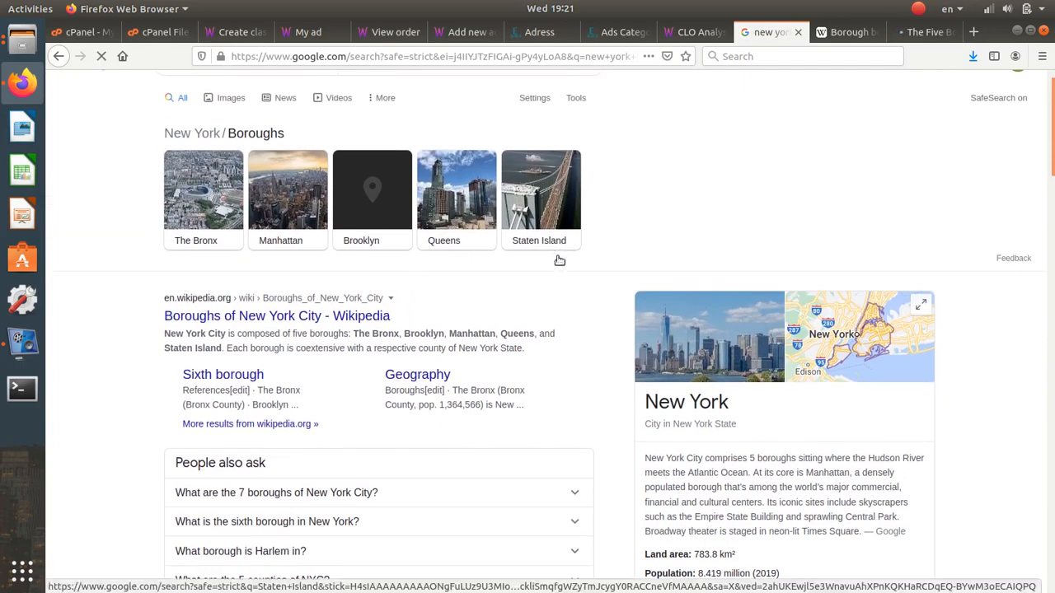
scroll(716, 480, down, 3)
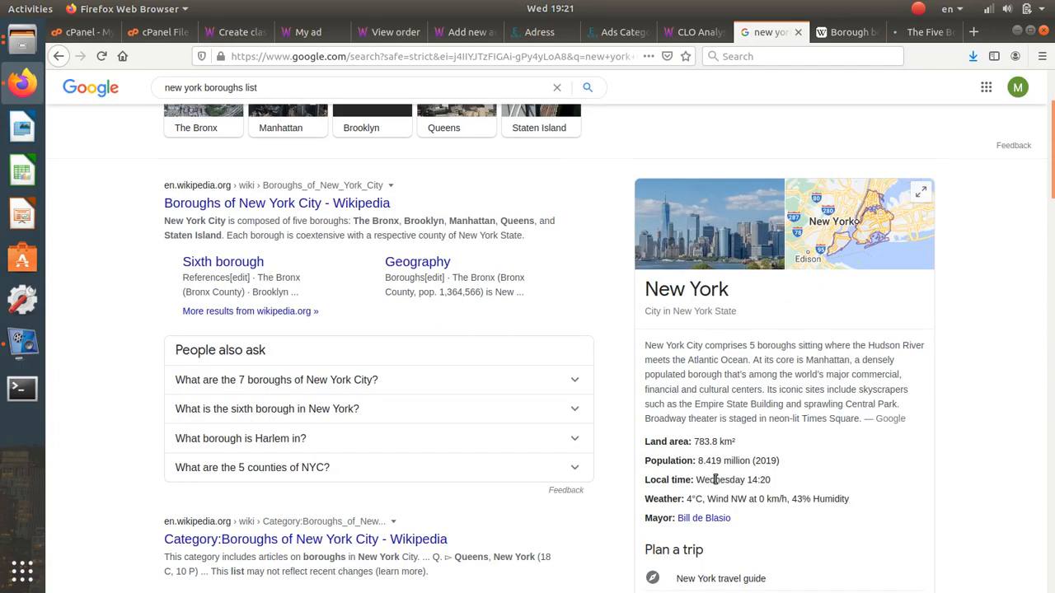
scroll(715, 480, down, 9)
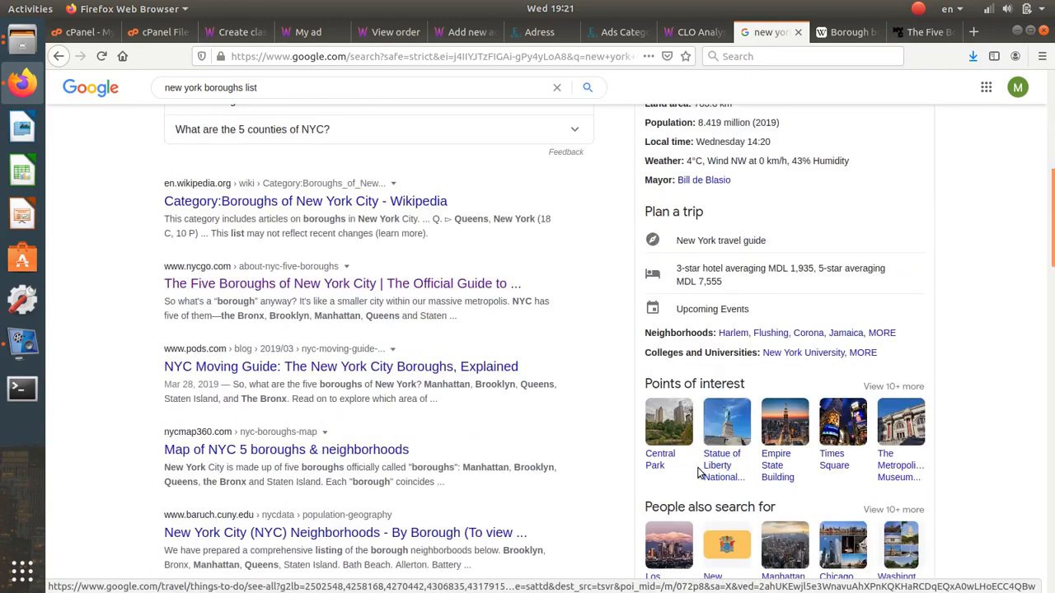
scroll(454, 382, up, 12)
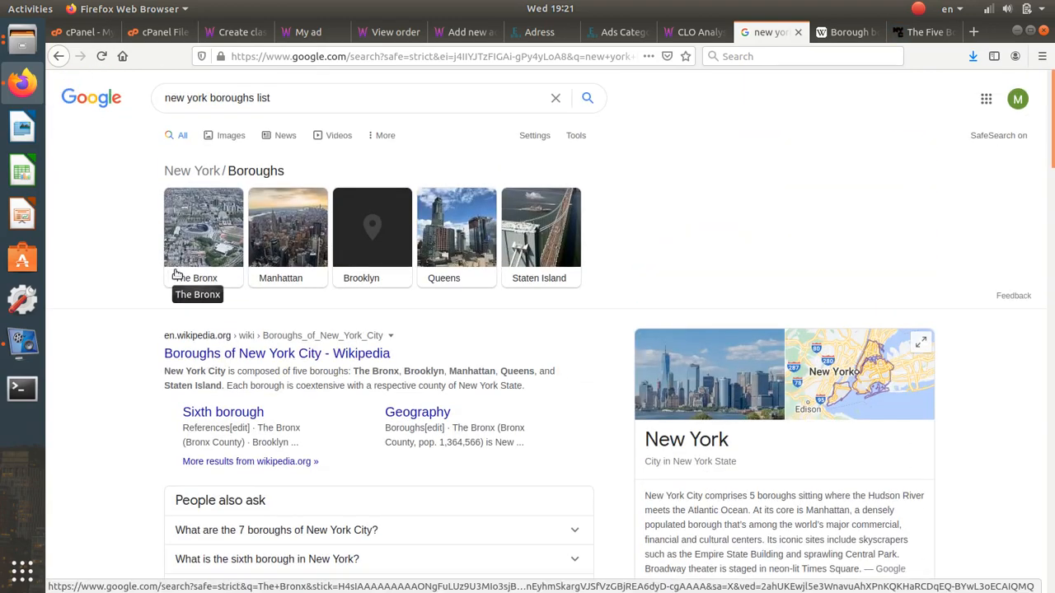
- Select 'Manhattan' in the borough boards Wikipedia article
key(ctrl+Tab)
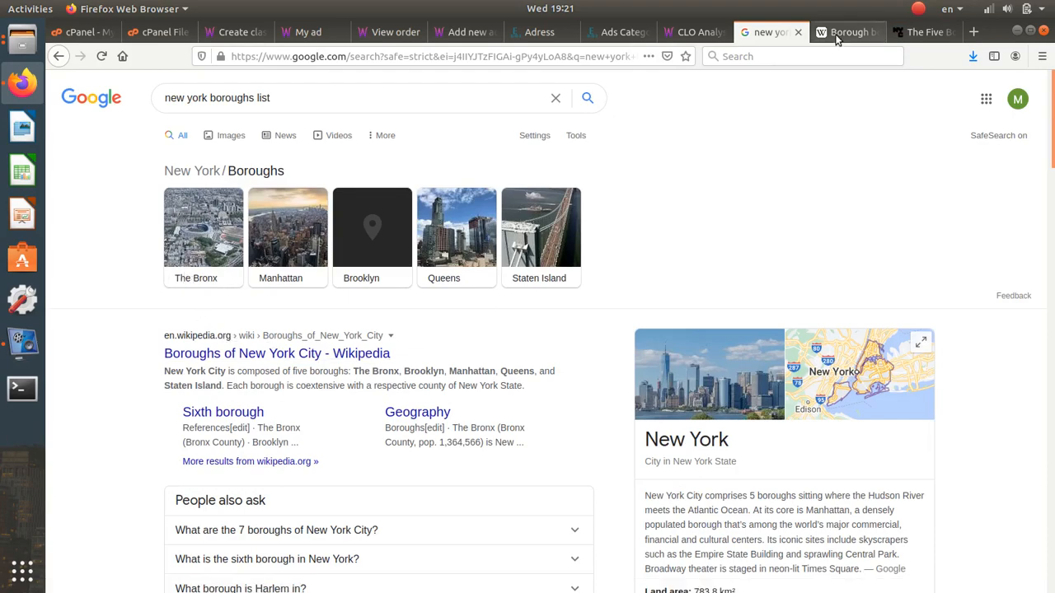
scroll(464, 394, down, 2)
scroll(463, 394, up, 4)
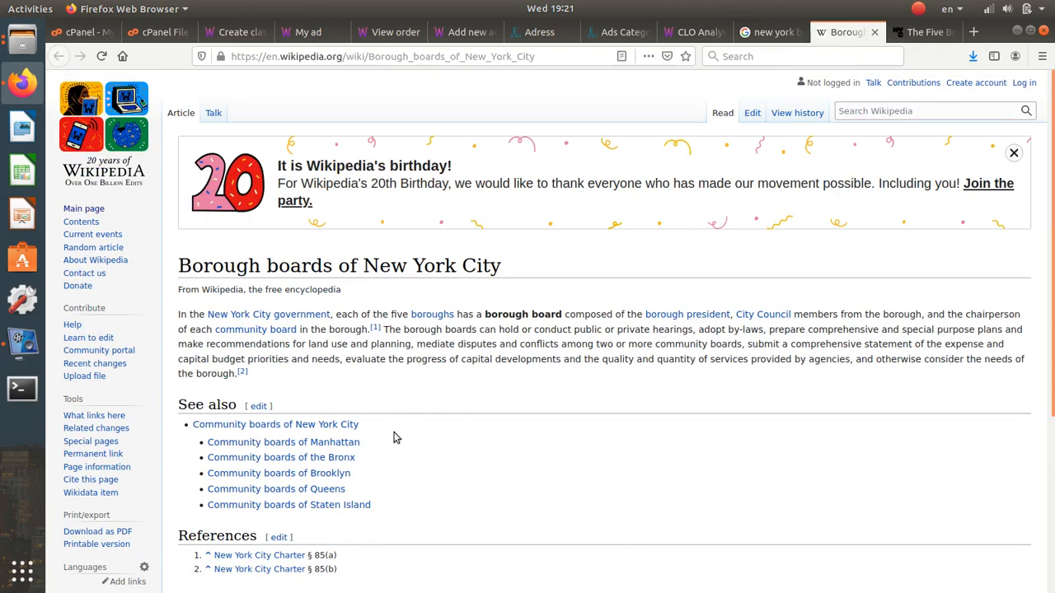
drag(361, 442, 310, 445)
key(ctrl+c)
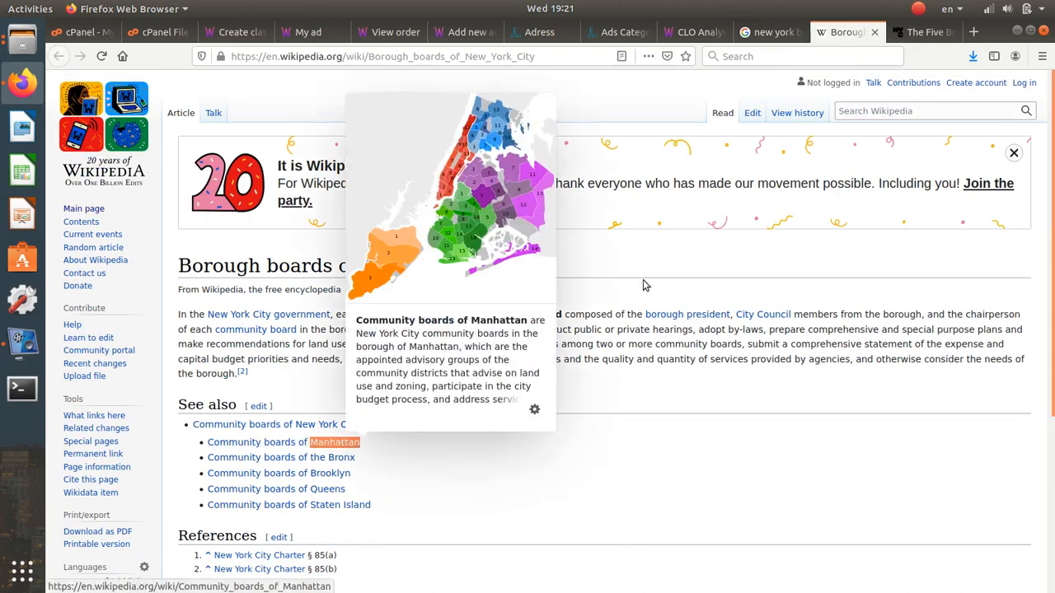
- Rearrange the tabs so the Address admin page sits beside the research tabs
click(727, 35)
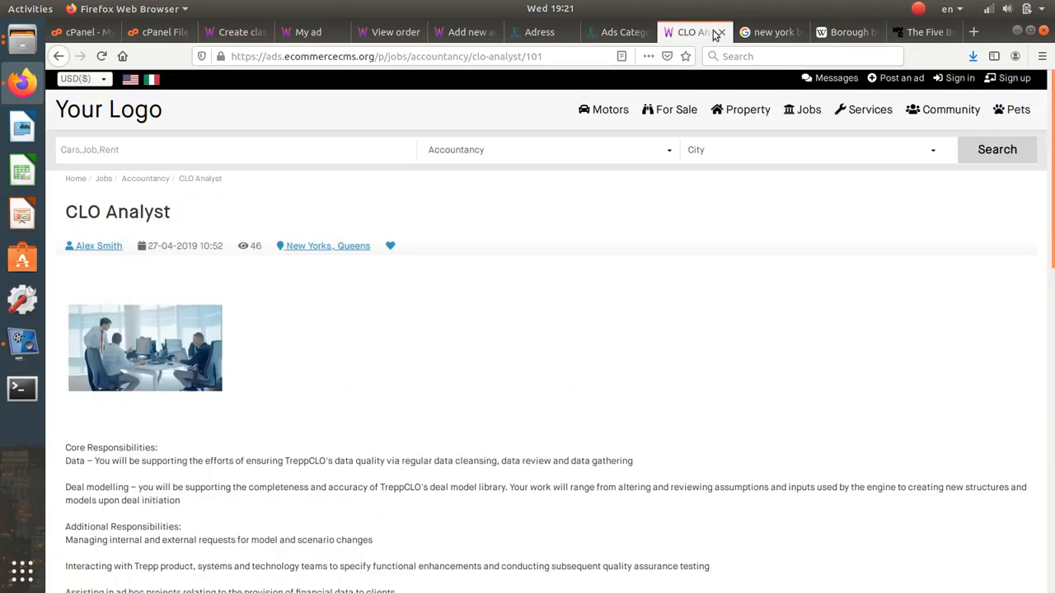
key(ctrl+Tab)
drag(624, 33, 548, 33)
drag(614, 33, 775, 33)
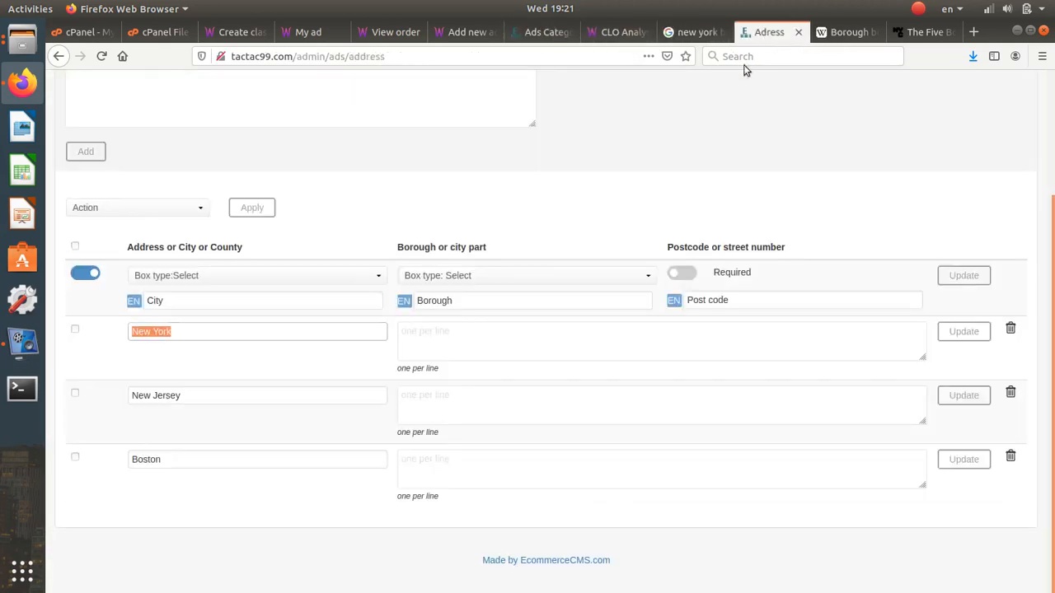
- Paste Manhattan and then Bronx into New York's Borough field
click(437, 342)
key(ctrl+v)
click(830, 33)
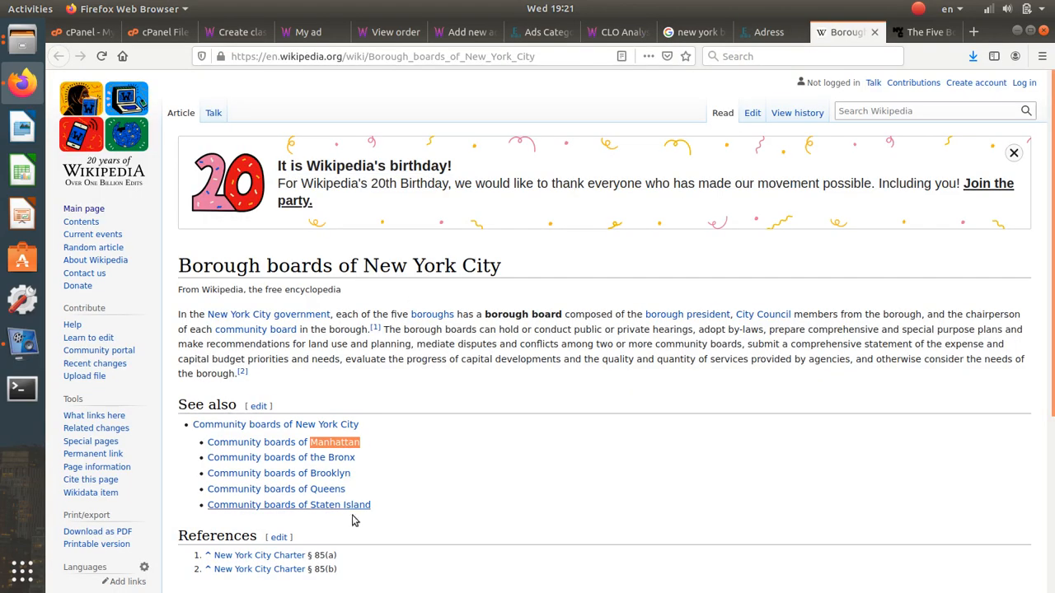
scroll(359, 436, down, 1)
drag(345, 420, 328, 420)
key(ctrl+c)
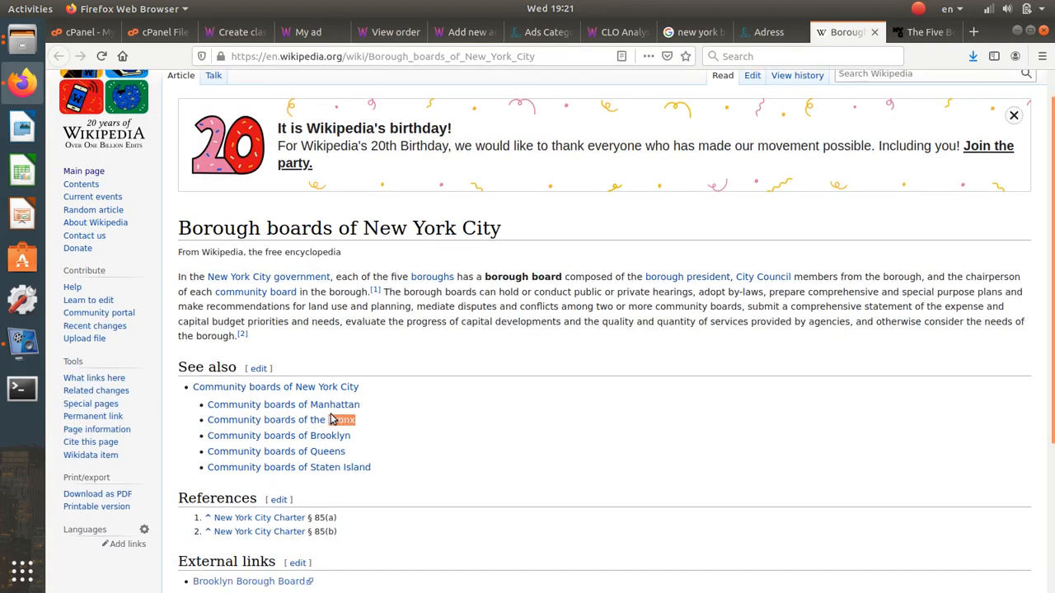
key(ctrl+Page_Up)
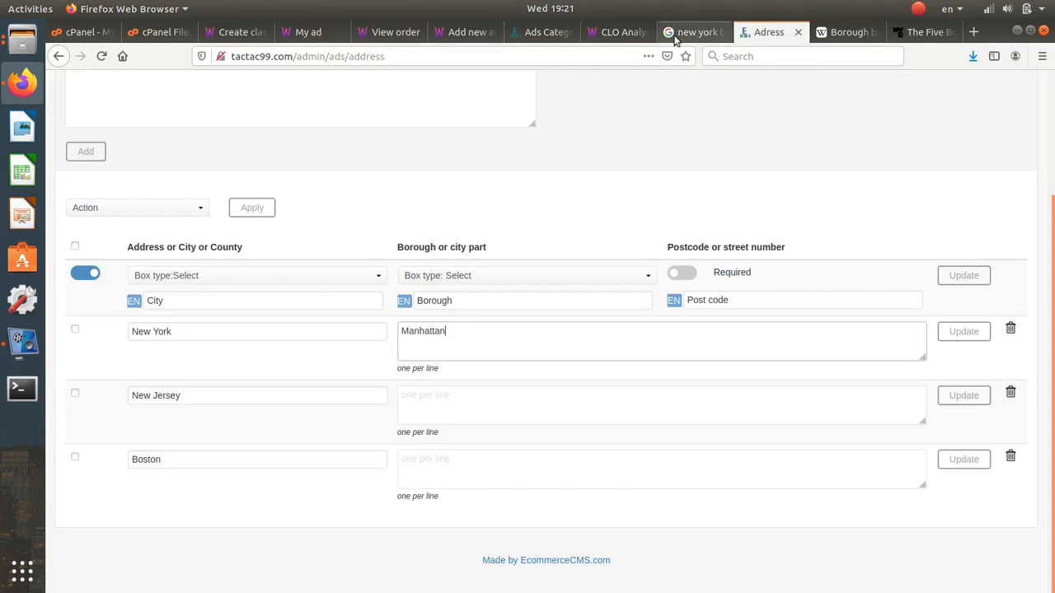
click(668, 33)
click(613, 33)
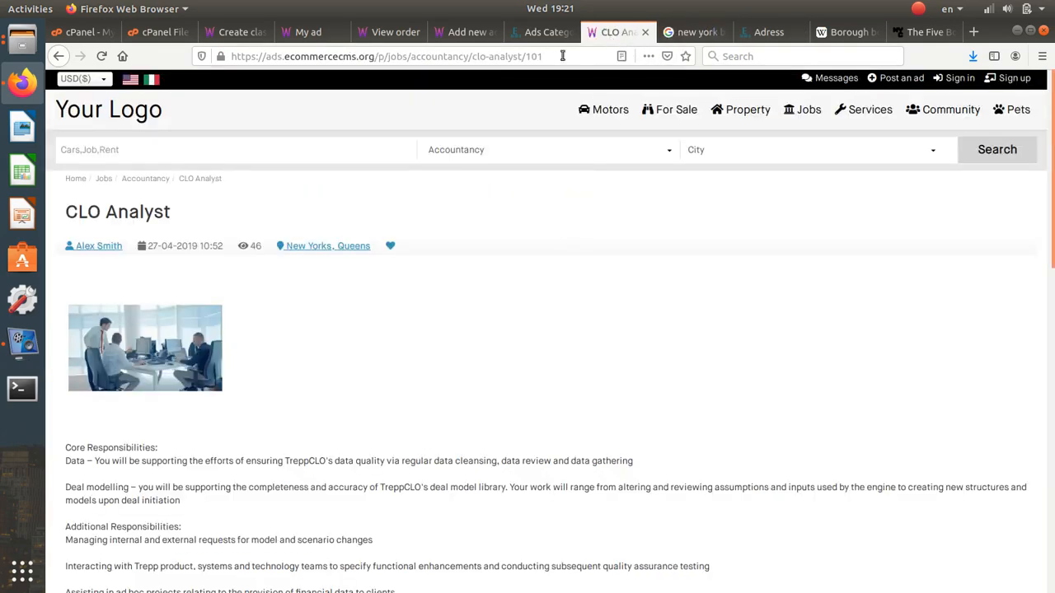
click(561, 33)
click(765, 35)
click(501, 352)
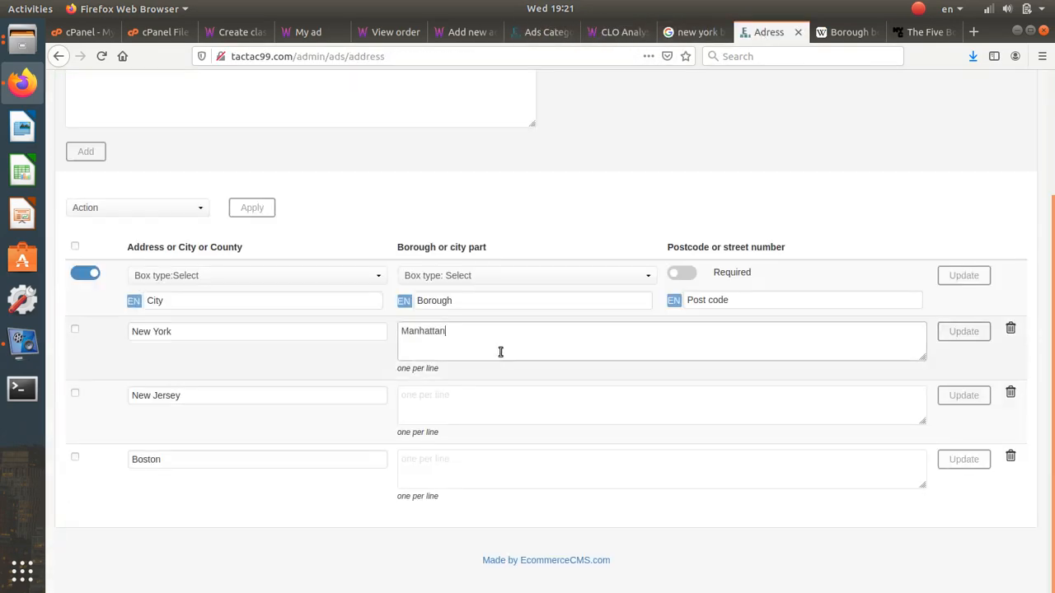
key(ctrl+v)
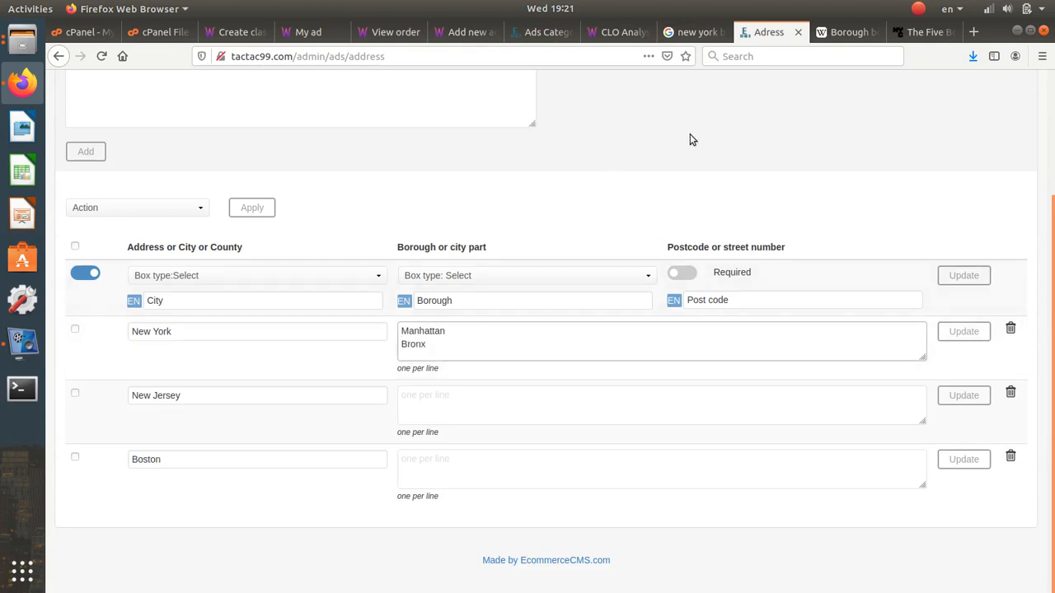
- Copy Brooklyn from the article and add it on a new line under Bronx
click(842, 33)
drag(353, 438, 314, 437)
key(ctrl+c)
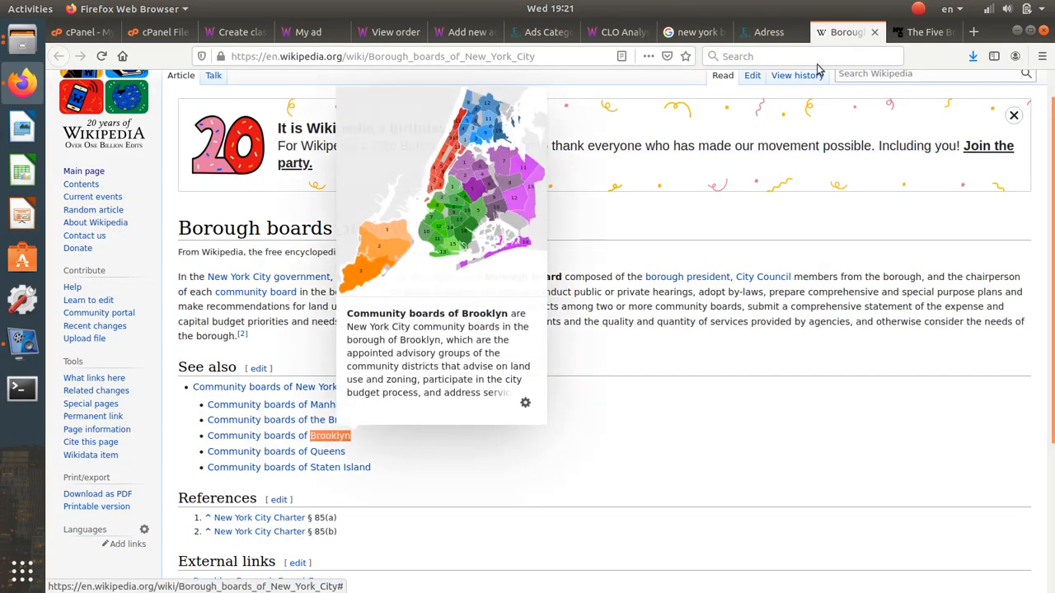
click(765, 33)
click(509, 356)
key(Return)
key(ctrl+v)
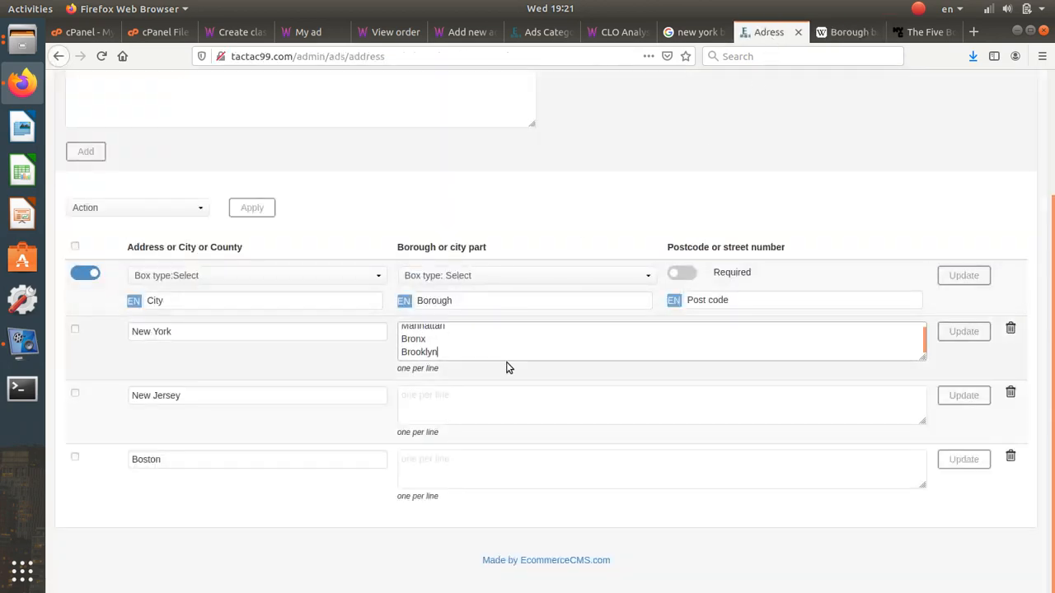
- Add Queens and Staten Island on new lines, then save with Update
click(830, 37)
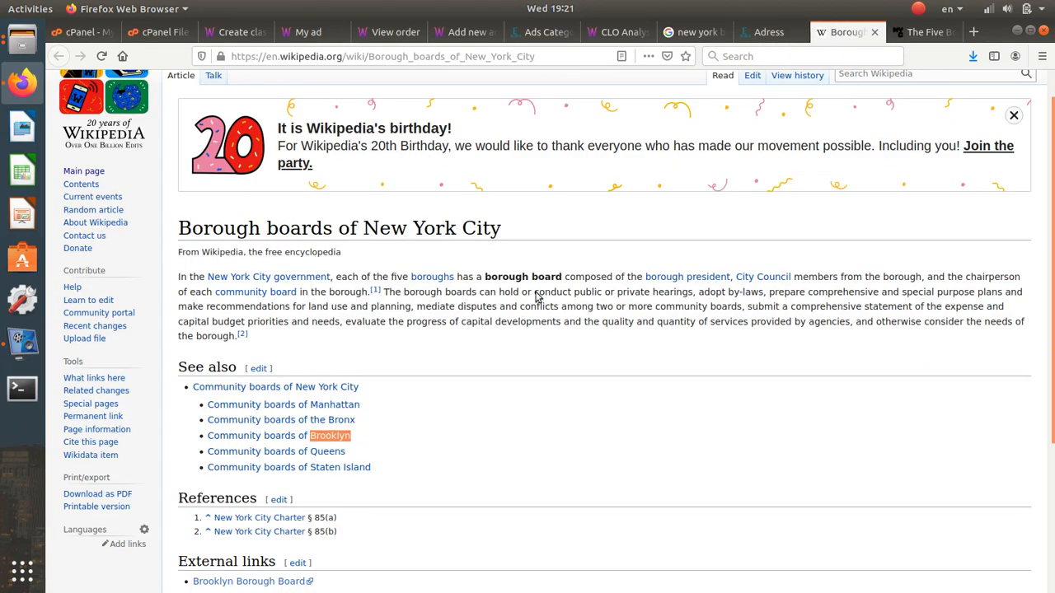
drag(358, 455, 314, 457)
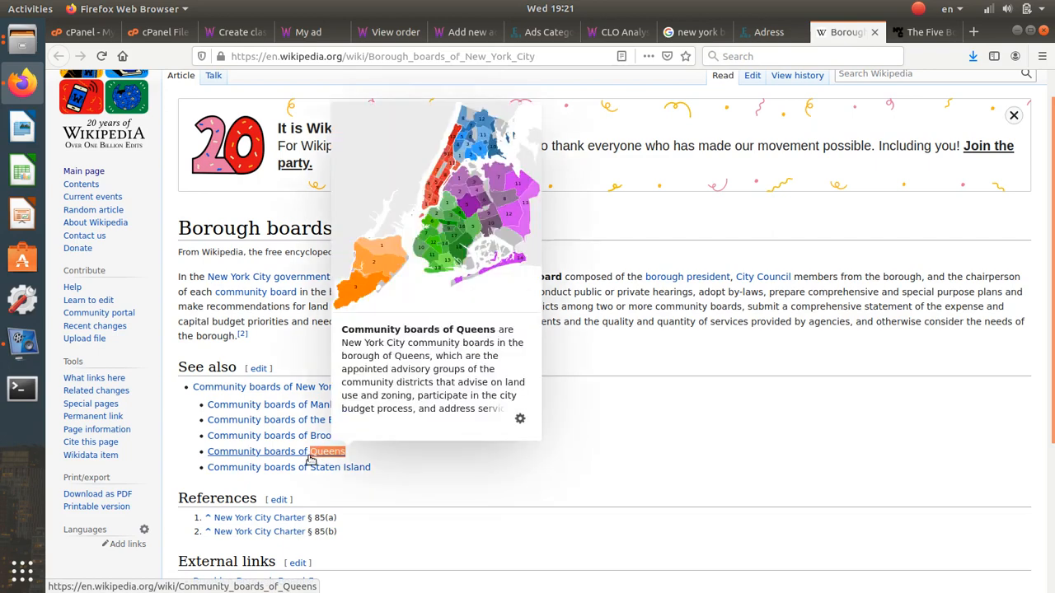
click(765, 32)
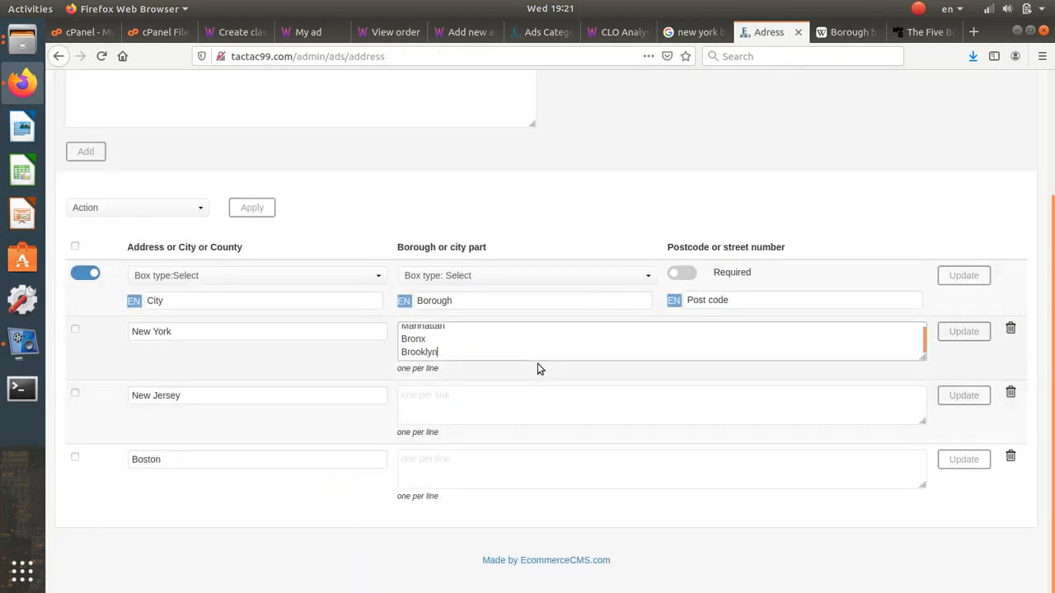
key(Return)
text(Queens)
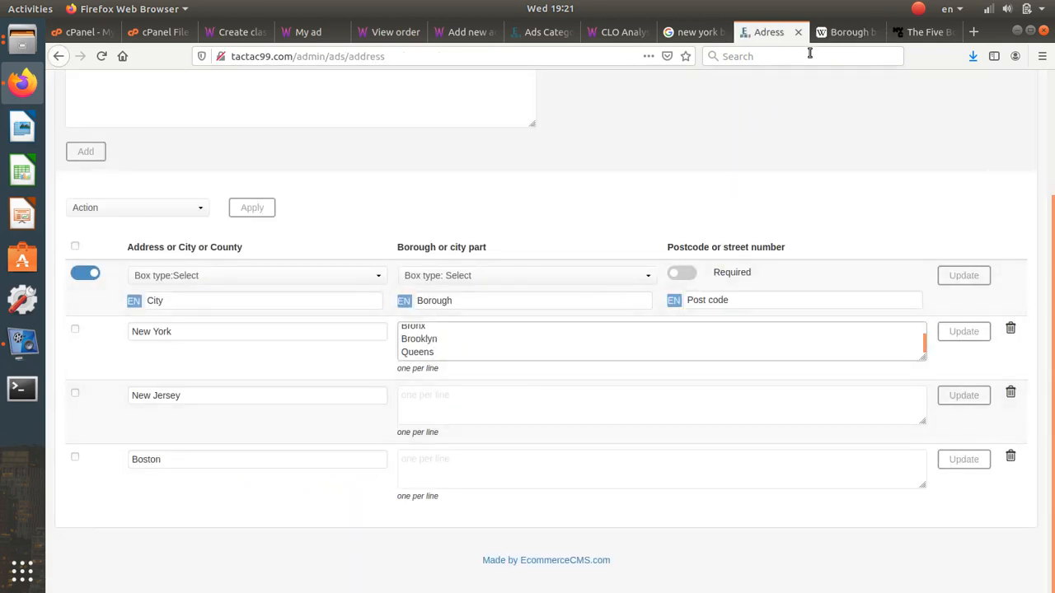
click(844, 32)
drag(373, 472, 314, 470)
key(ctrl+c)
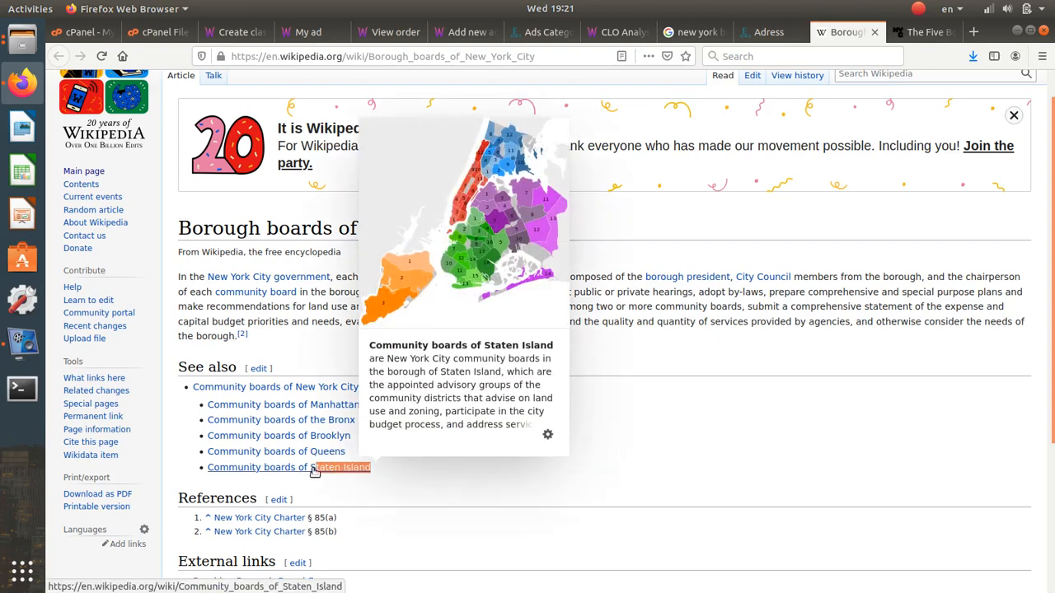
click(766, 32)
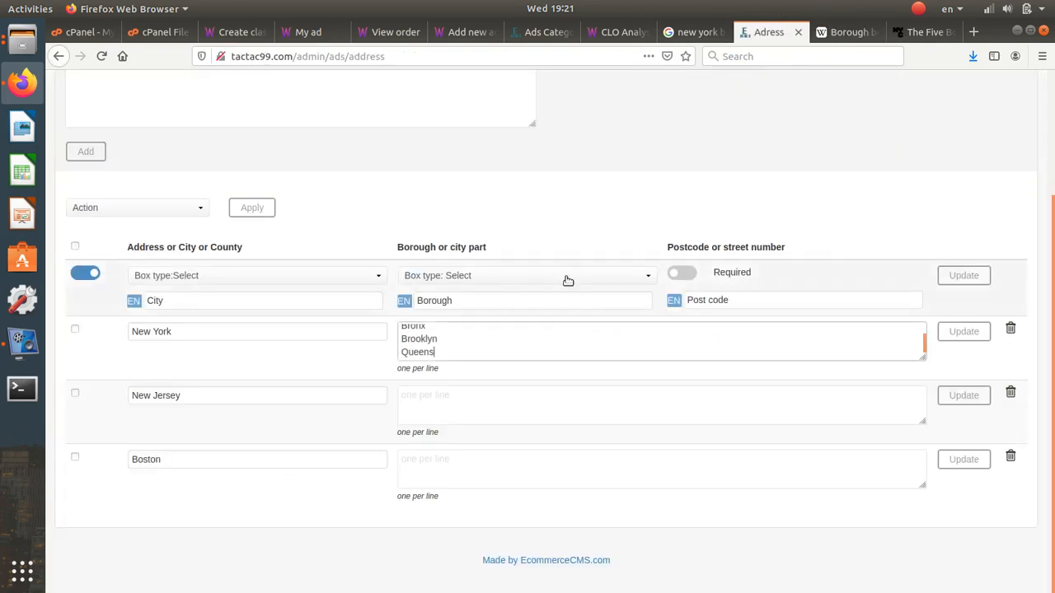
key(Return)
key(ctrl+v)
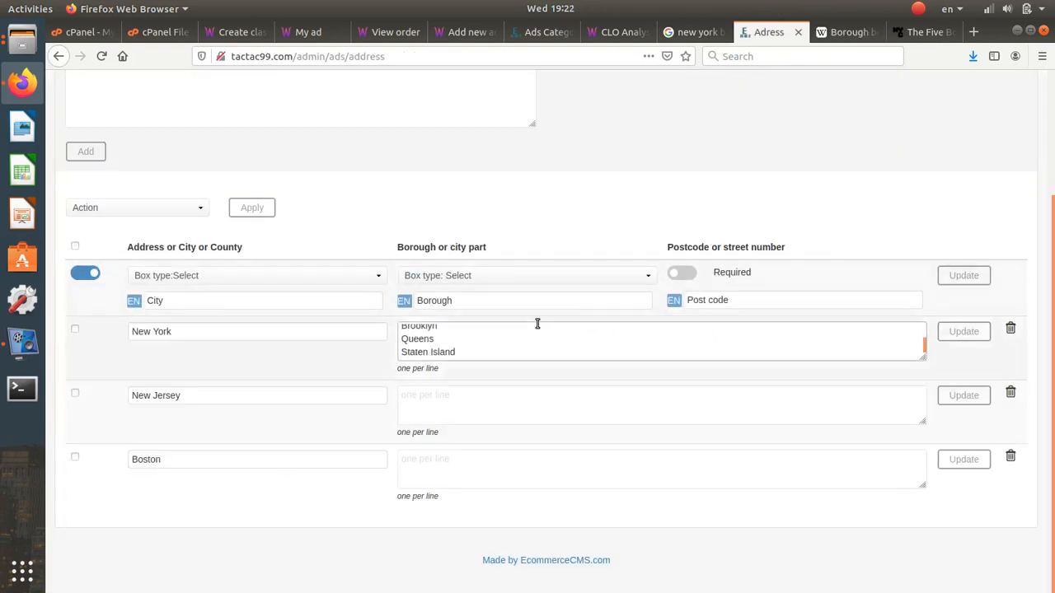
click(961, 332)
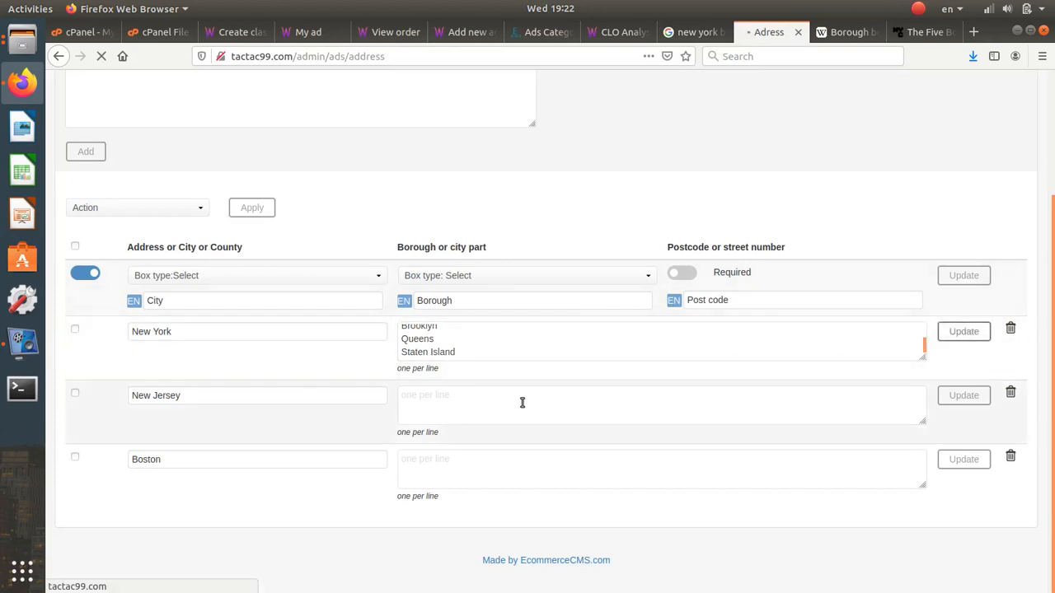
- Open the public site's Post an ad form
click(547, 34)
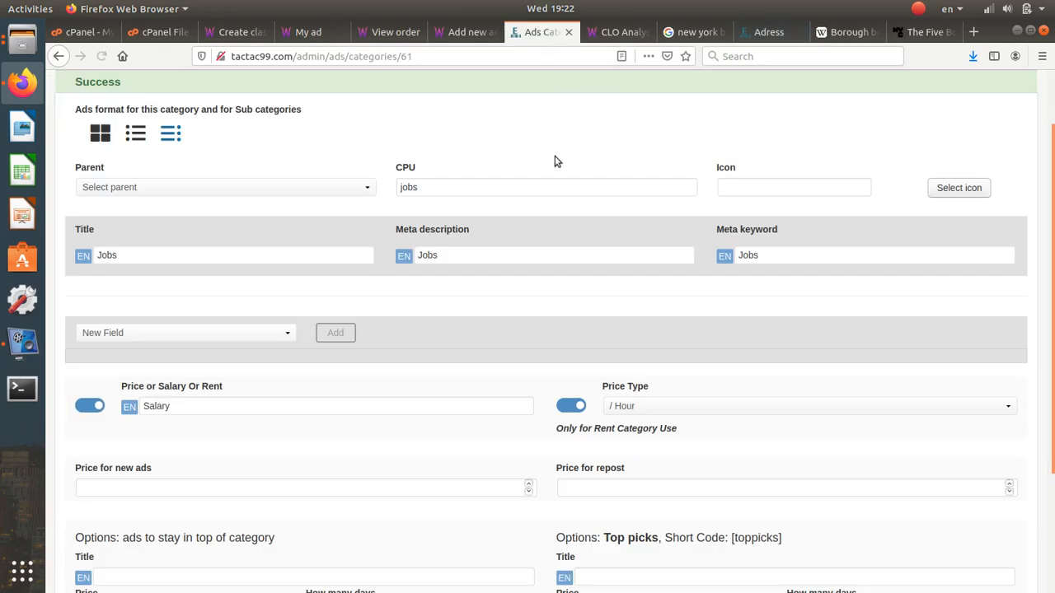
click(610, 33)
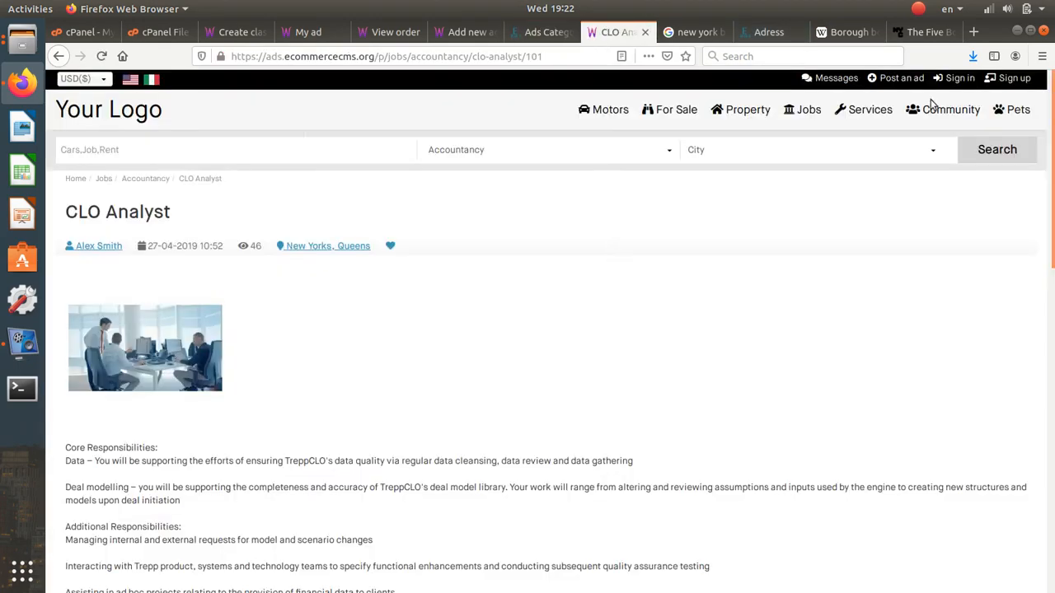
click(896, 78)
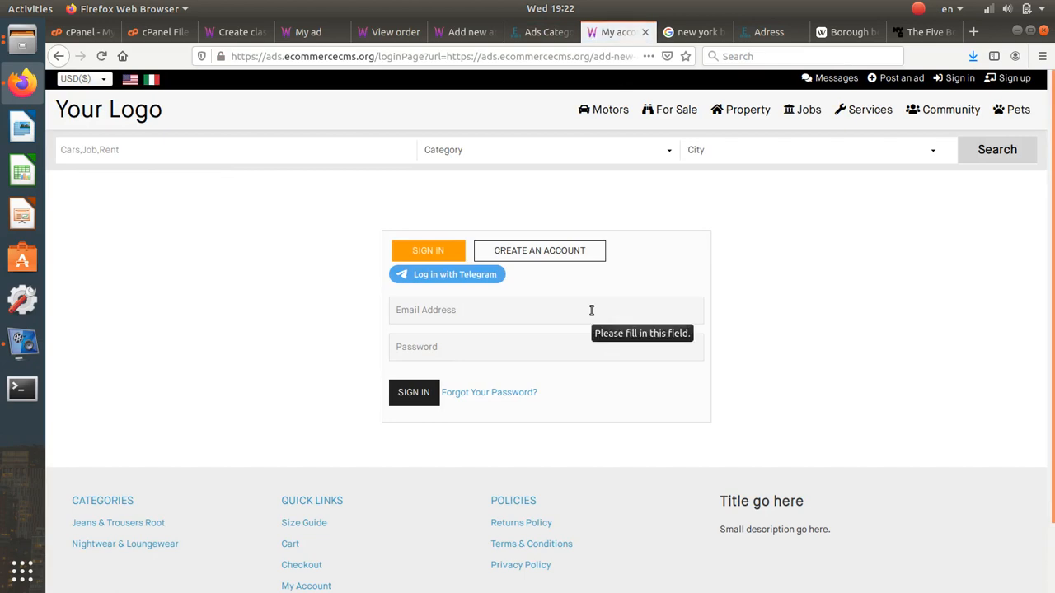
click(645, 33)
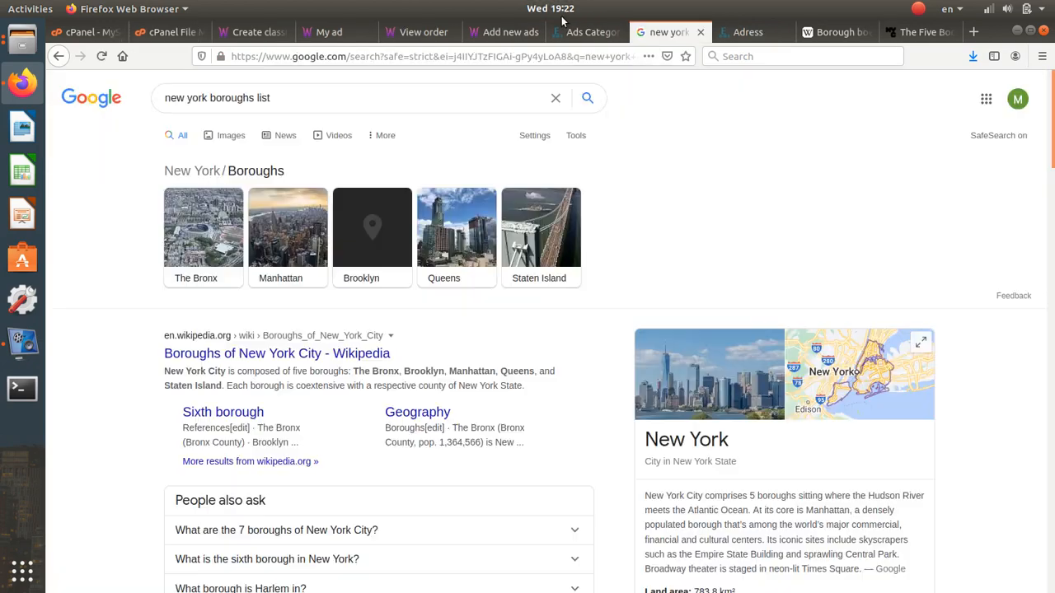
click(602, 37)
click(503, 33)
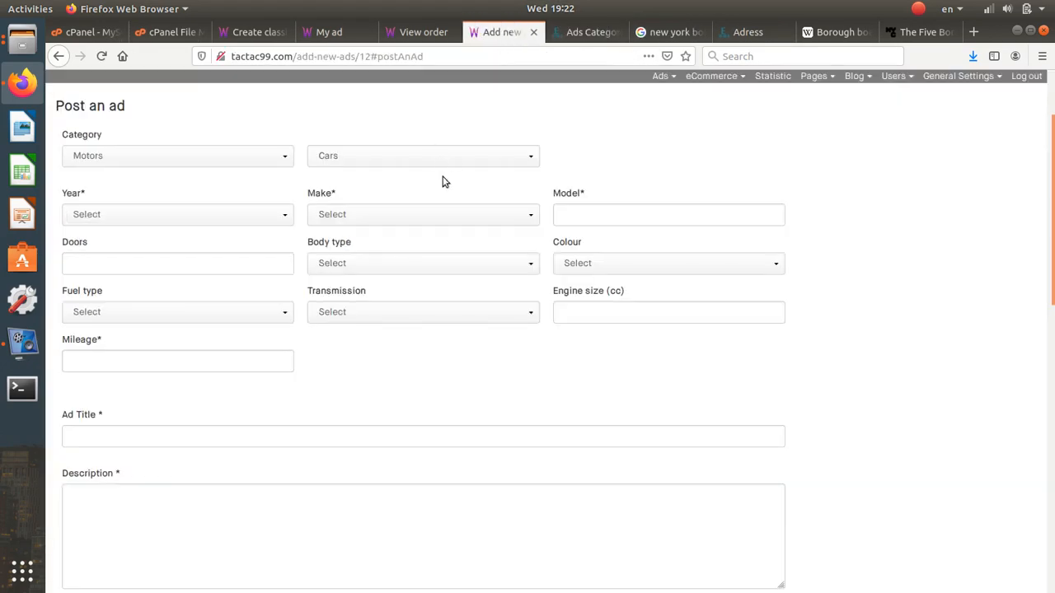
- Reload the Post an ad form and choose New Jersey as the ad's city
click(102, 56)
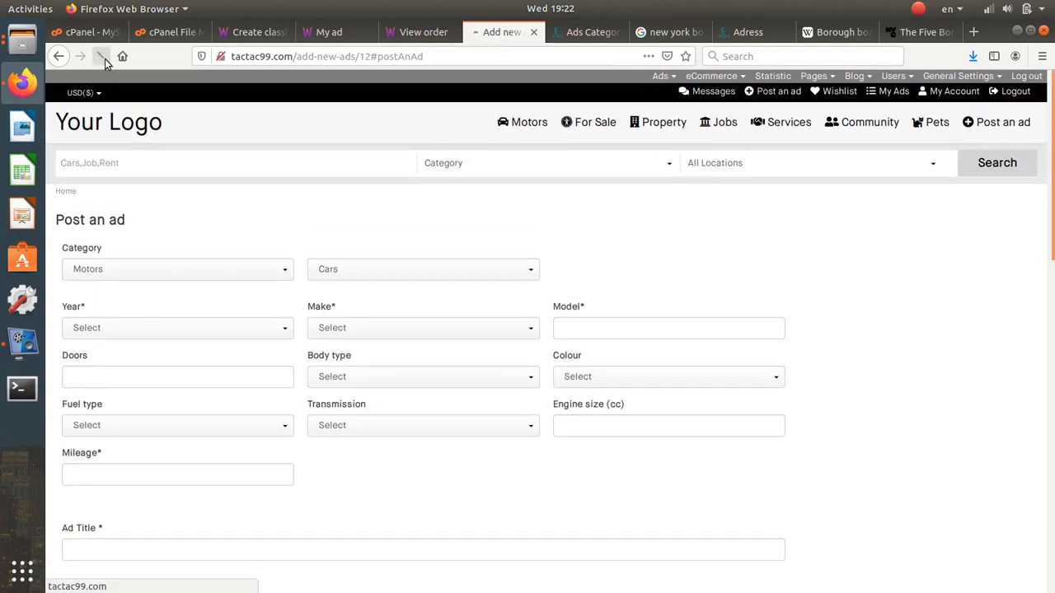
scroll(319, 239, down, 2)
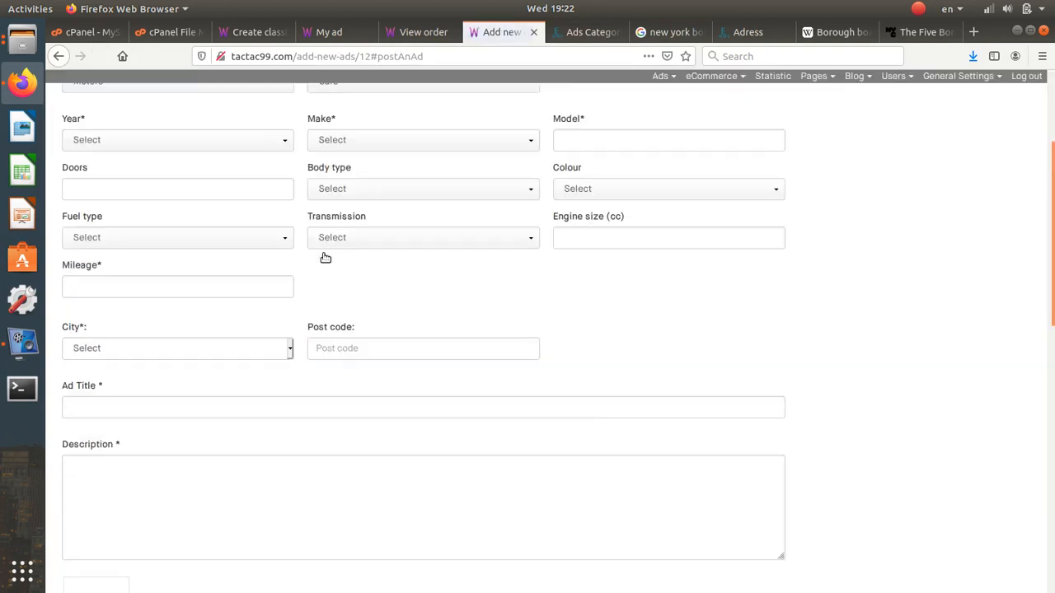
scroll(319, 234, down, 1)
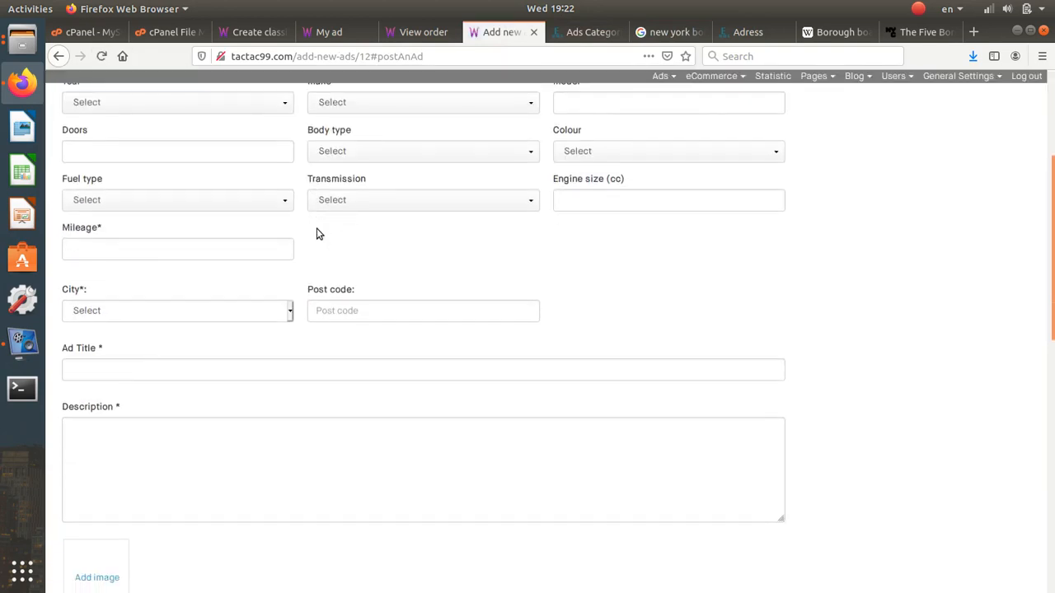
click(350, 307)
click(258, 310)
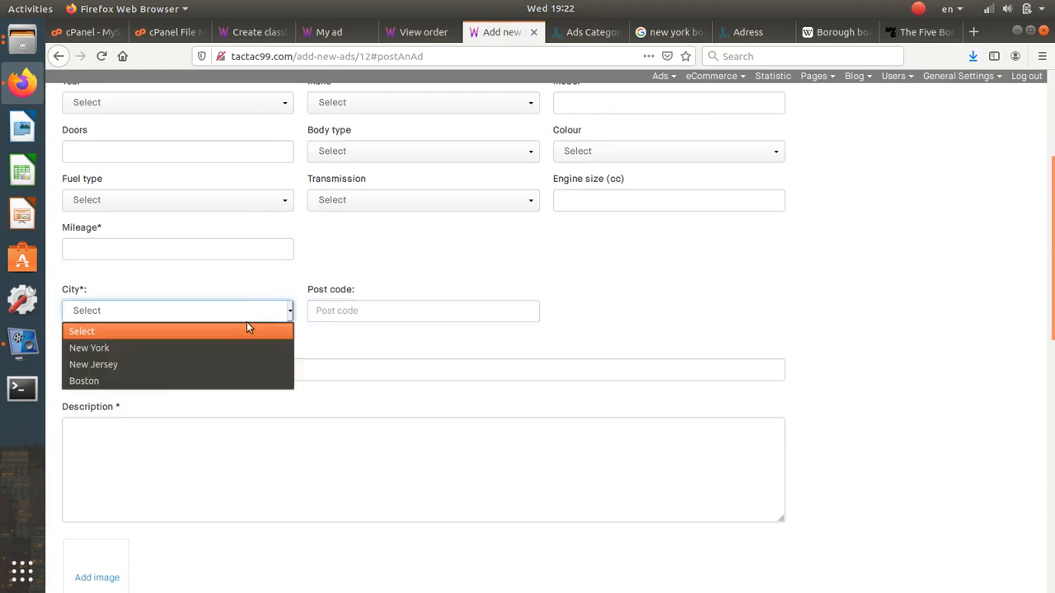
click(233, 362)
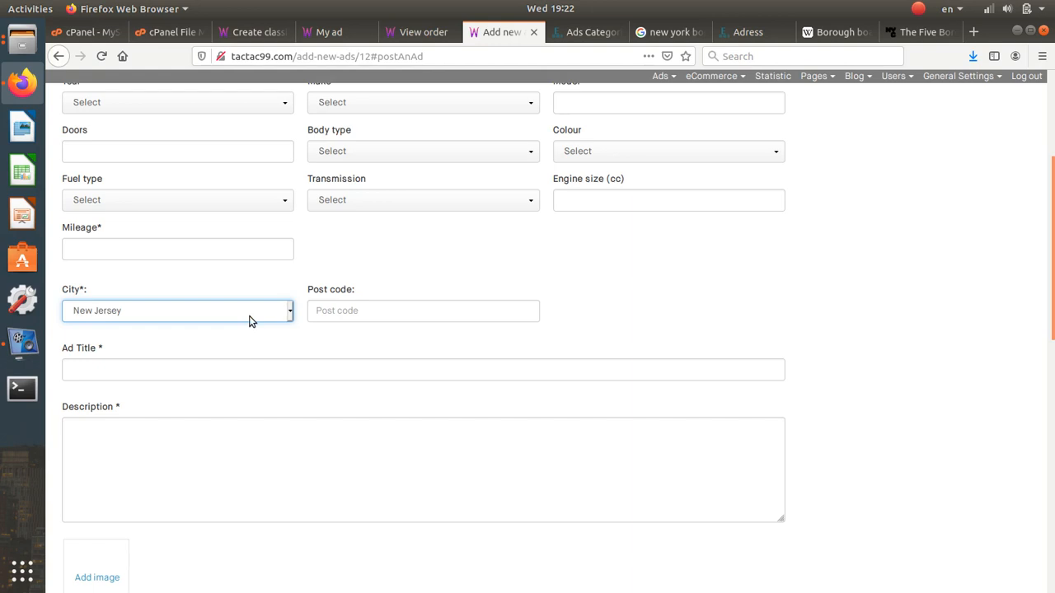
click(742, 33)
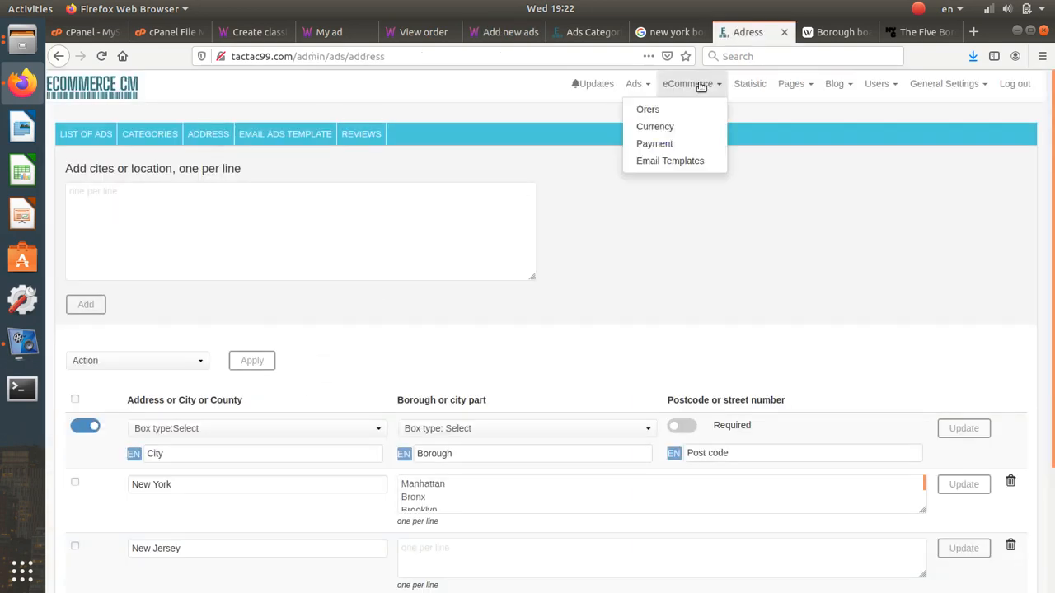
- Move the Address admin tab next to the Ads Categories tab
click(587, 32)
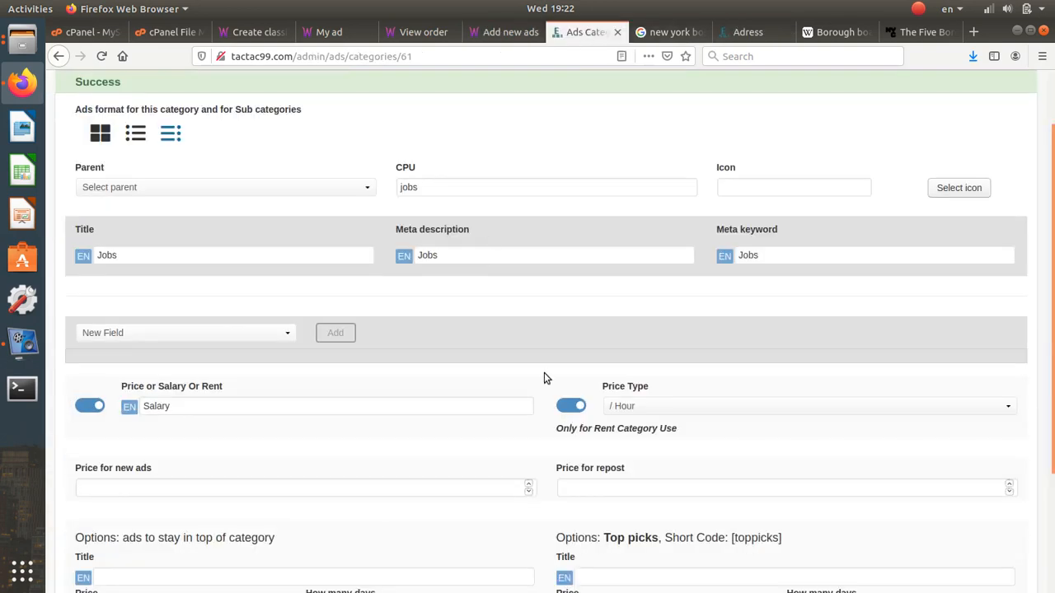
scroll(544, 377, down, 3)
scroll(549, 391, up, 3)
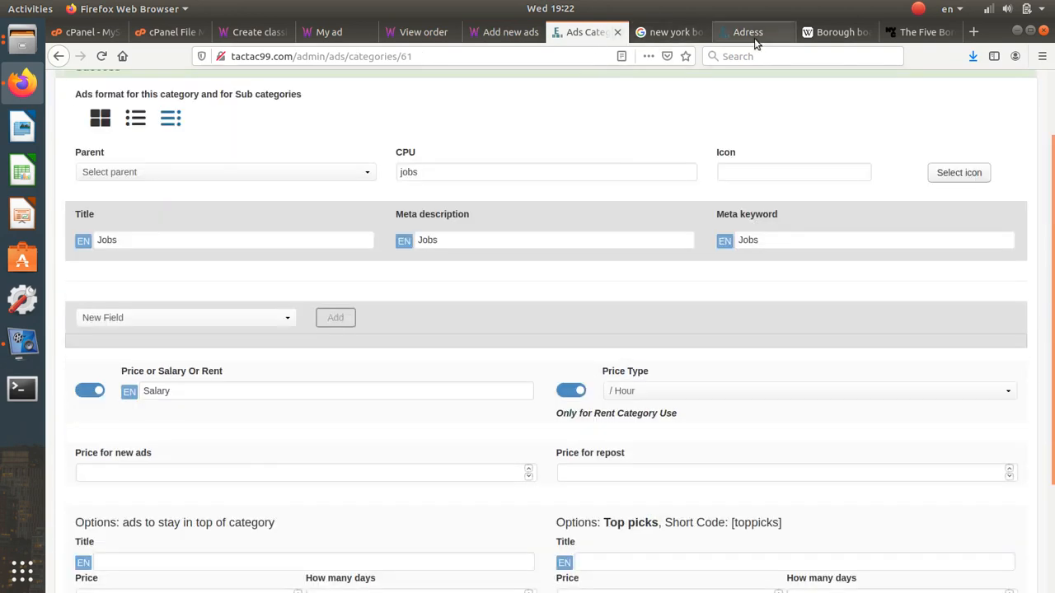
drag(755, 38, 666, 33)
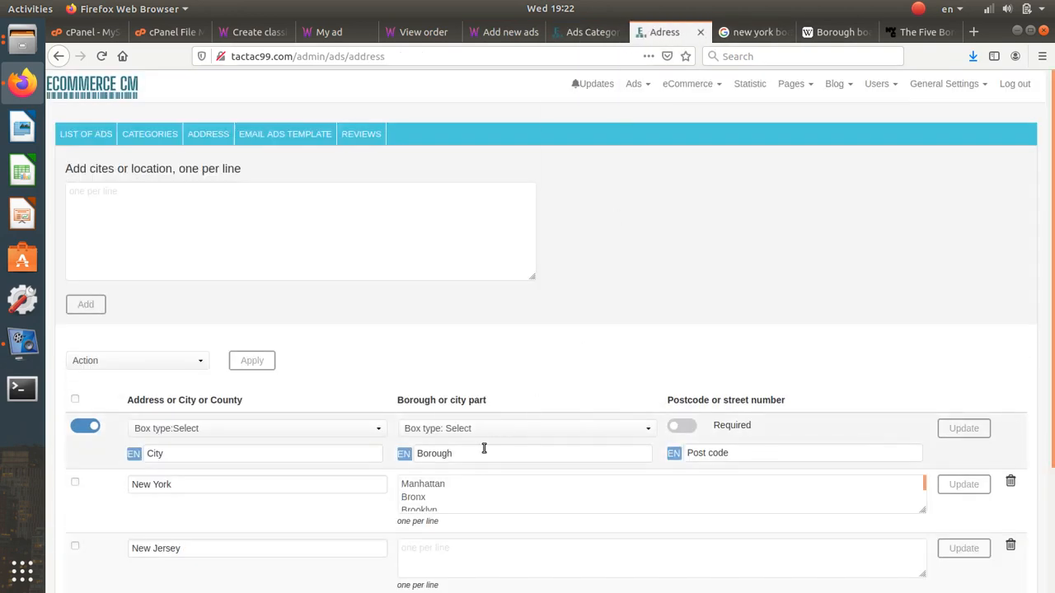
- Check the City, Borough and Post code column labels, then return to the Post an ad form
click(483, 450)
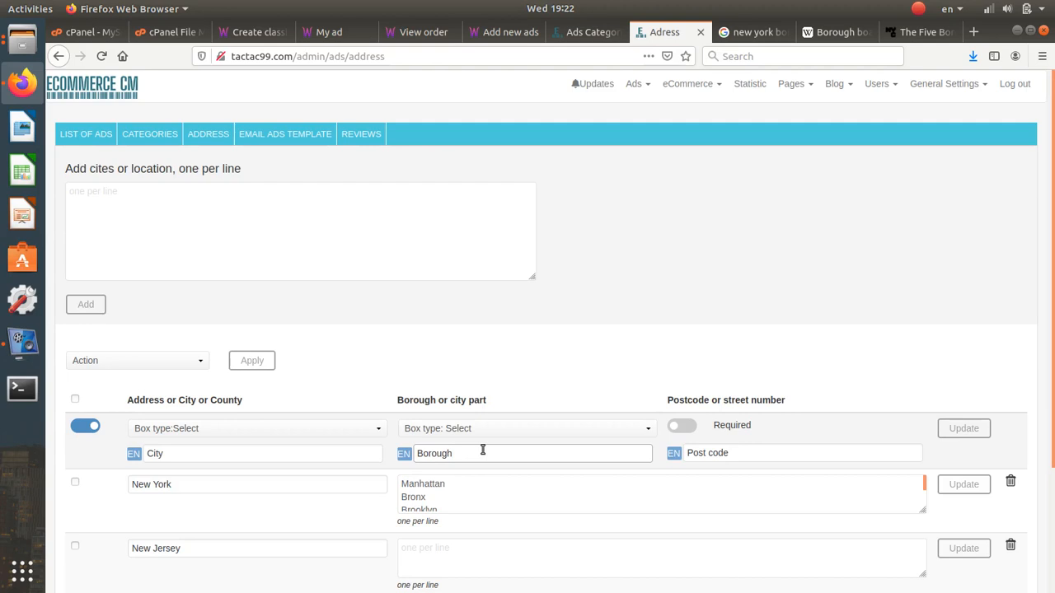
scroll(483, 452, down, 2)
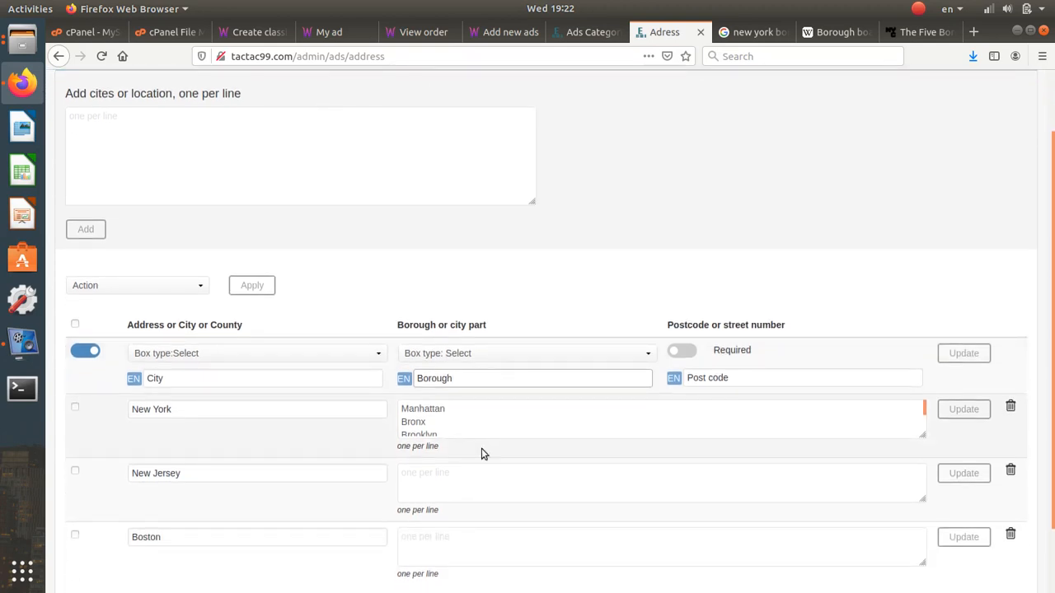
click(179, 378)
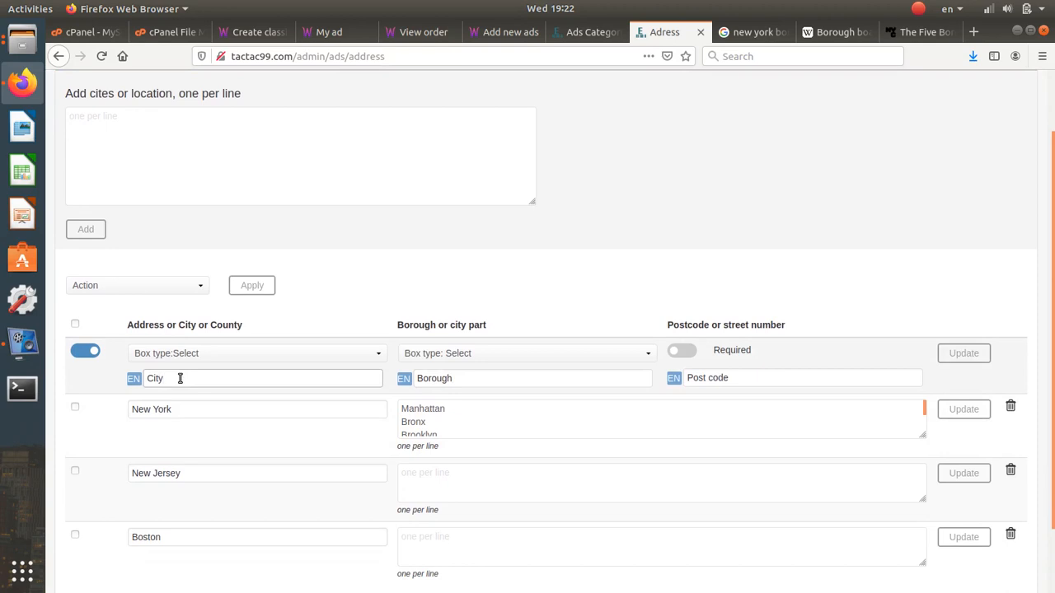
click(432, 378)
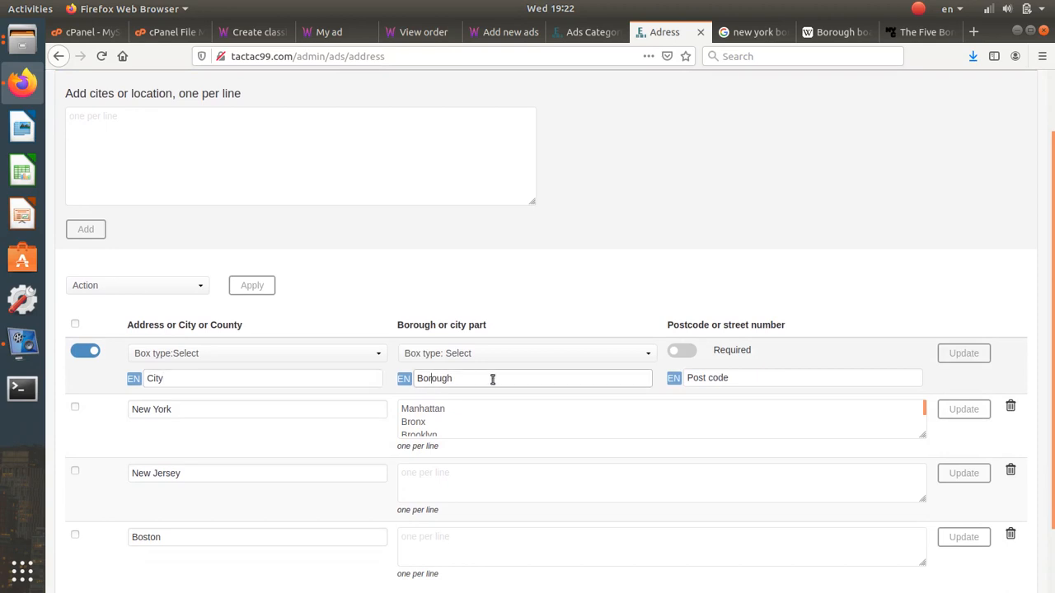
click(716, 381)
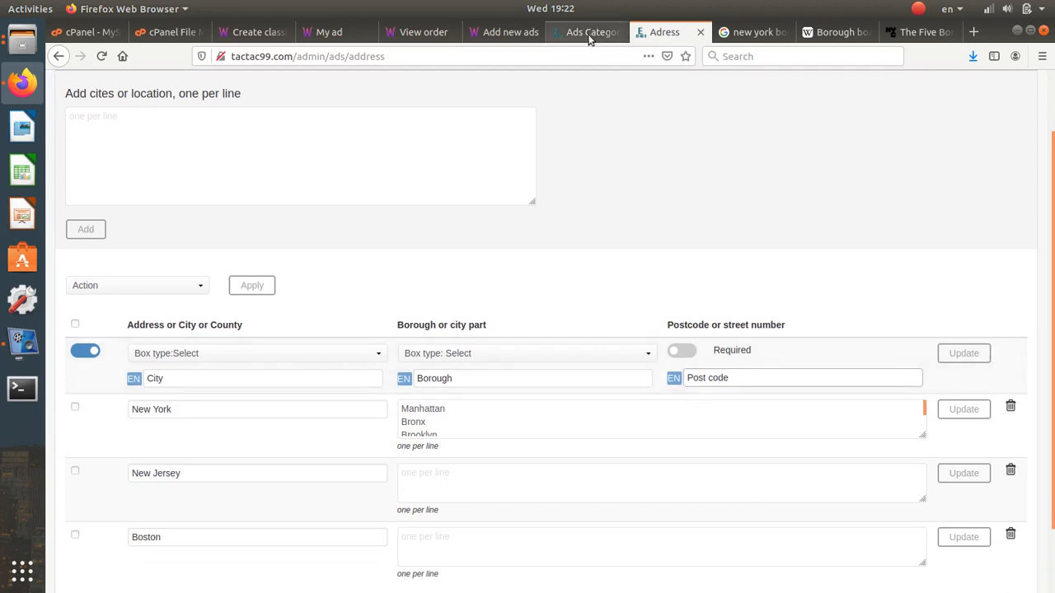
click(588, 37)
click(527, 37)
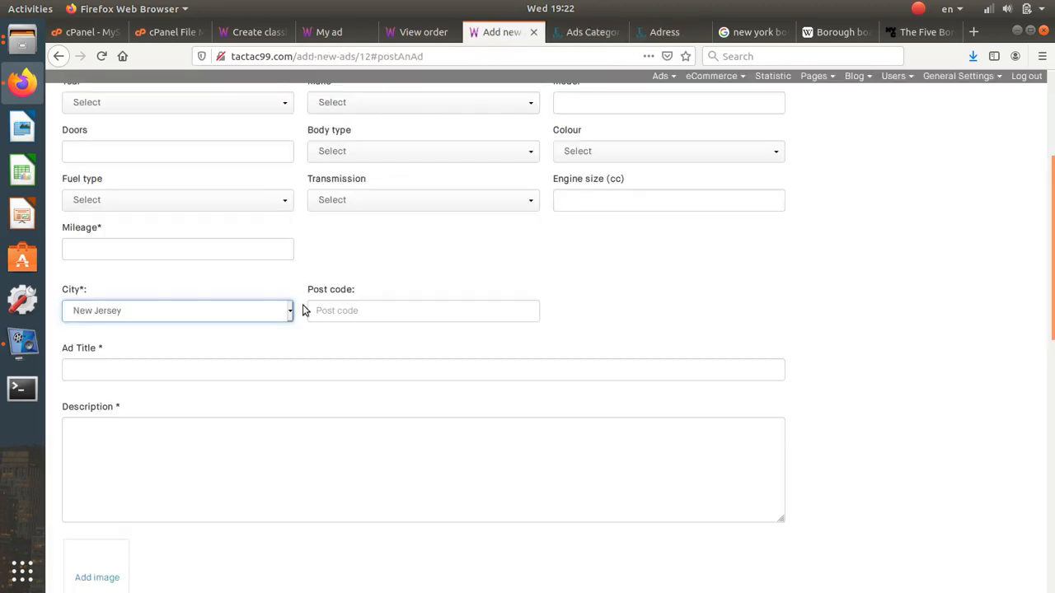
- Choose New York as the ad's city and Brooklyn as its borough
click(265, 312)
click(252, 348)
click(360, 312)
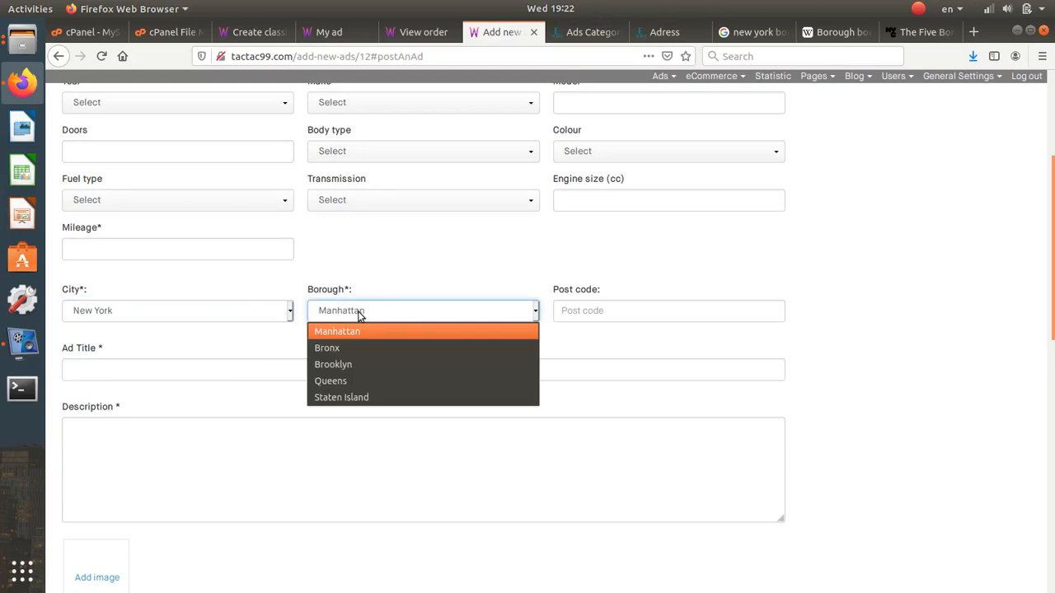
click(361, 366)
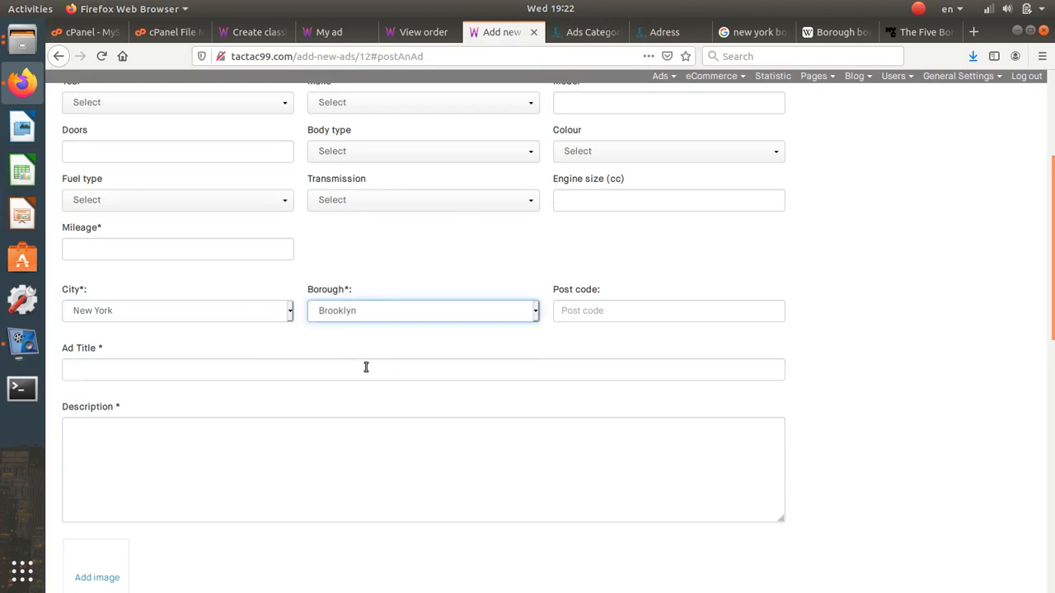
click(302, 371)
scroll(300, 369, down, 5)
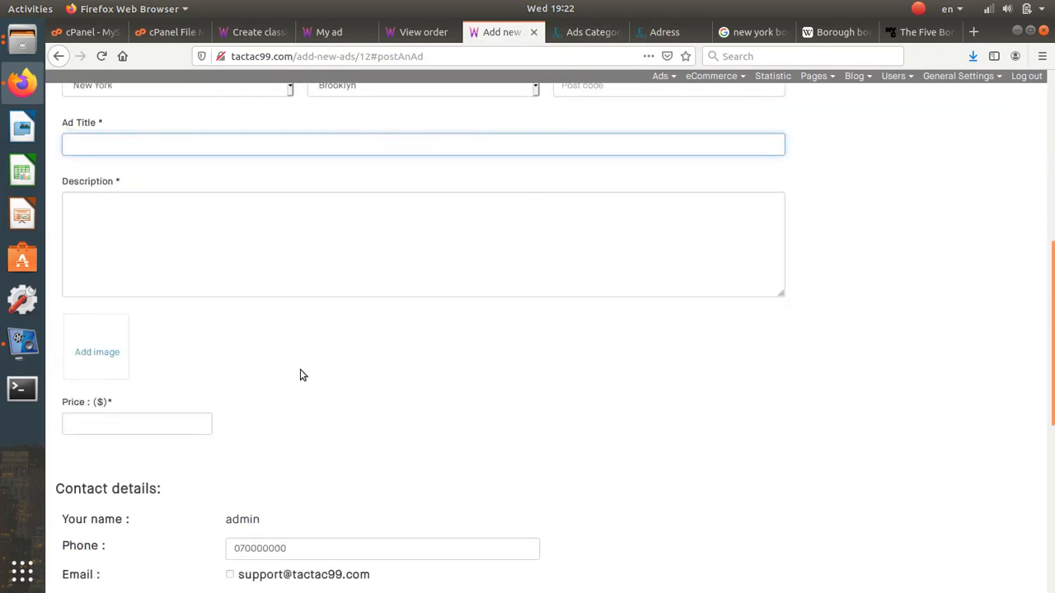
scroll(300, 369, up, 7)
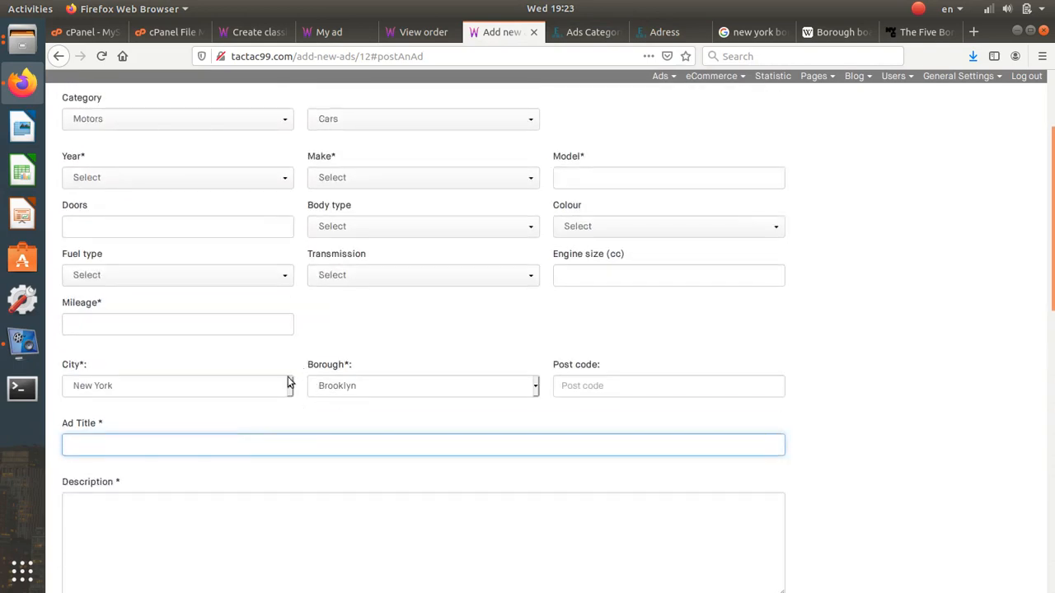
- Review the address admin table, then go back to the Post an ad form
click(590, 31)
click(664, 32)
scroll(291, 148, up, 2)
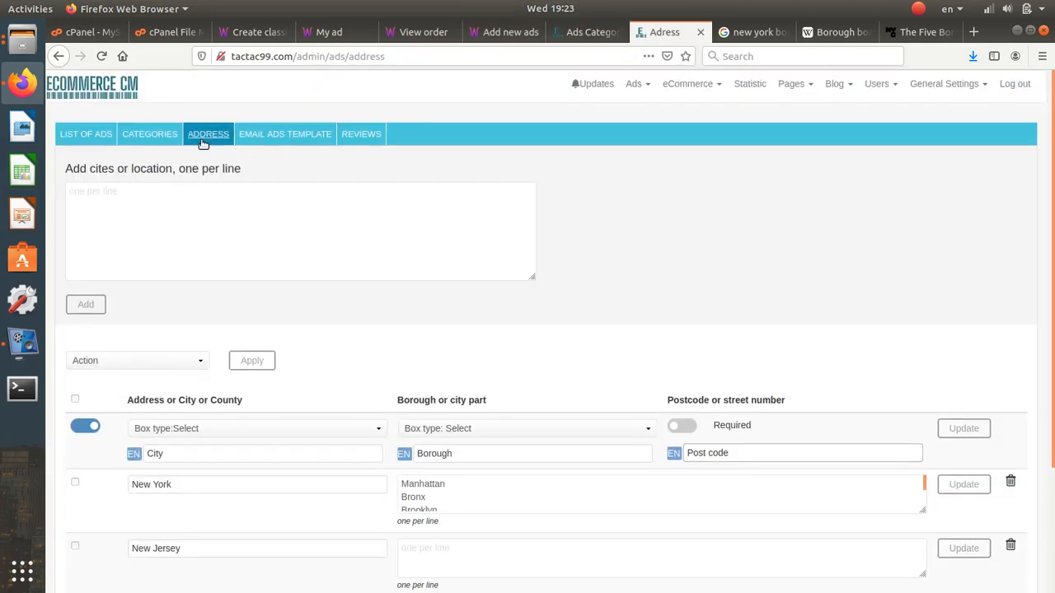
scroll(346, 384, down, 3)
scroll(422, 338, down, 1)
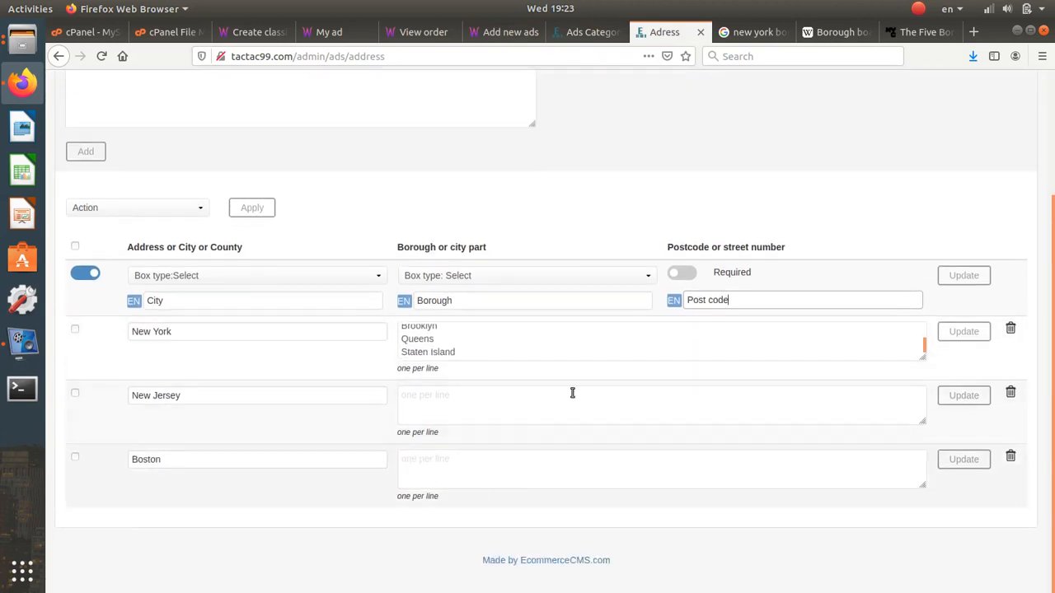
scroll(536, 419, up, 3)
scroll(536, 417, down, 3)
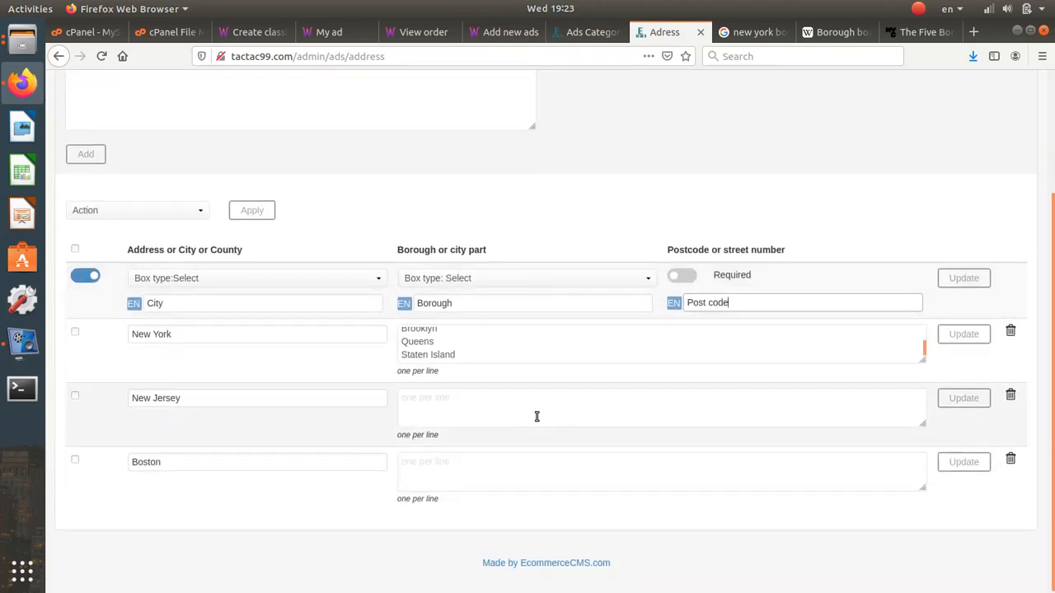
scroll(537, 406, up, 1)
click(585, 32)
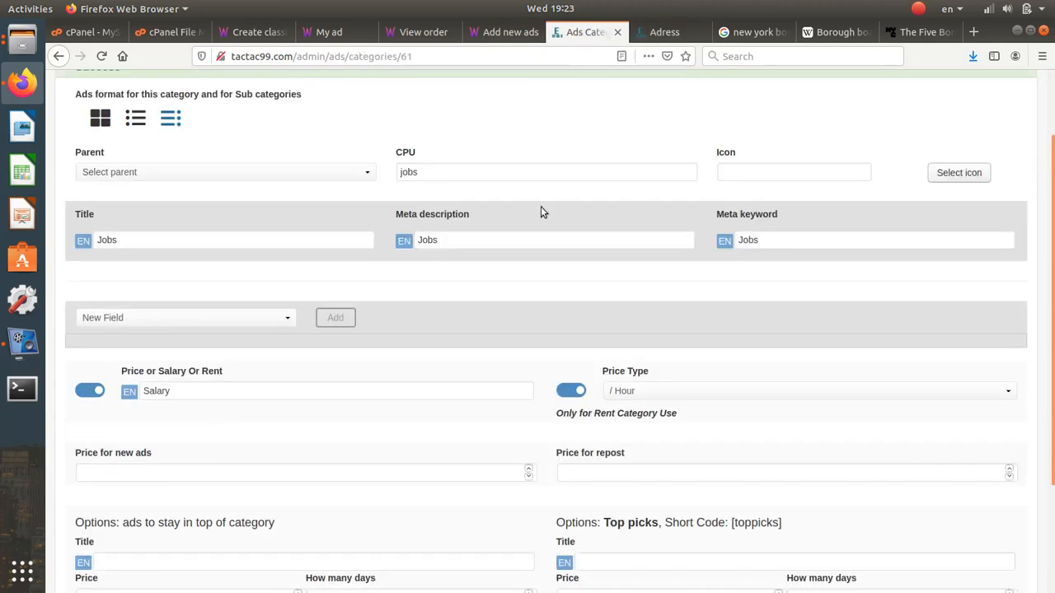
click(501, 35)
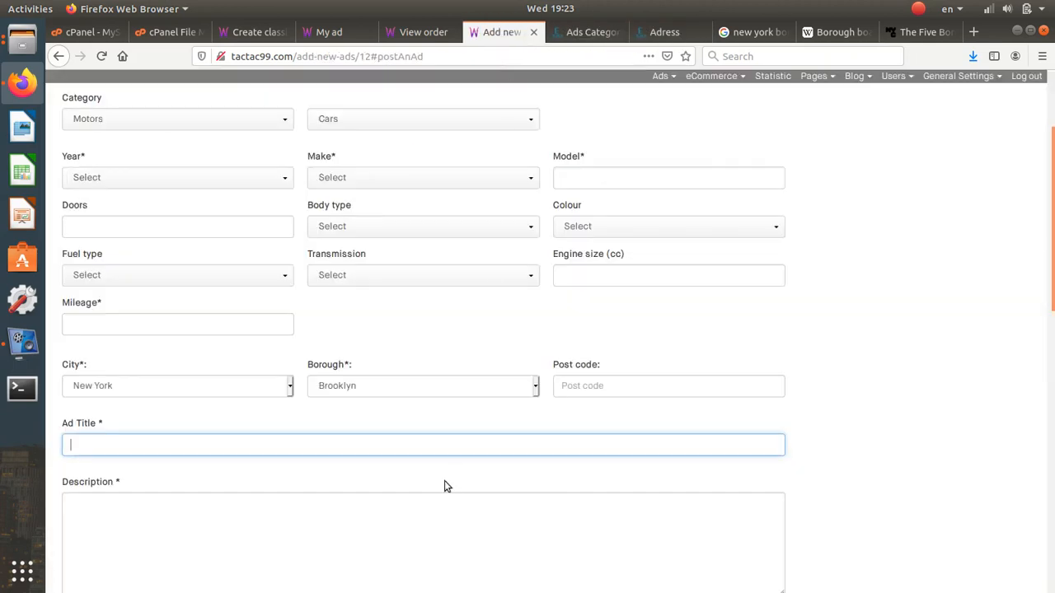
scroll(495, 346, up, 4)
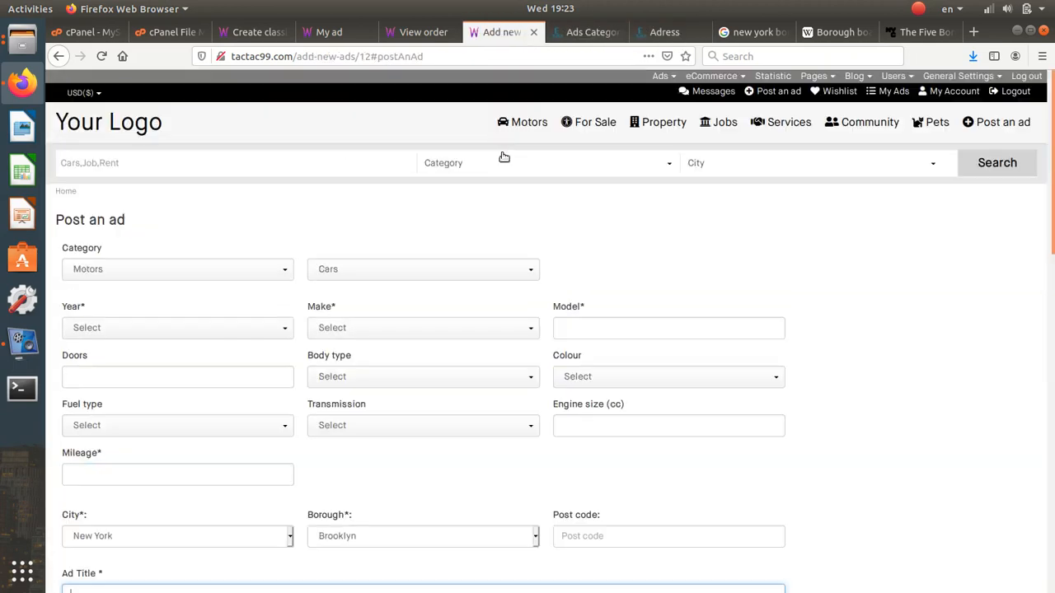
- Go to the Motors listings and expand the City filter showing New York's boroughs
mouse_move(521, 122)
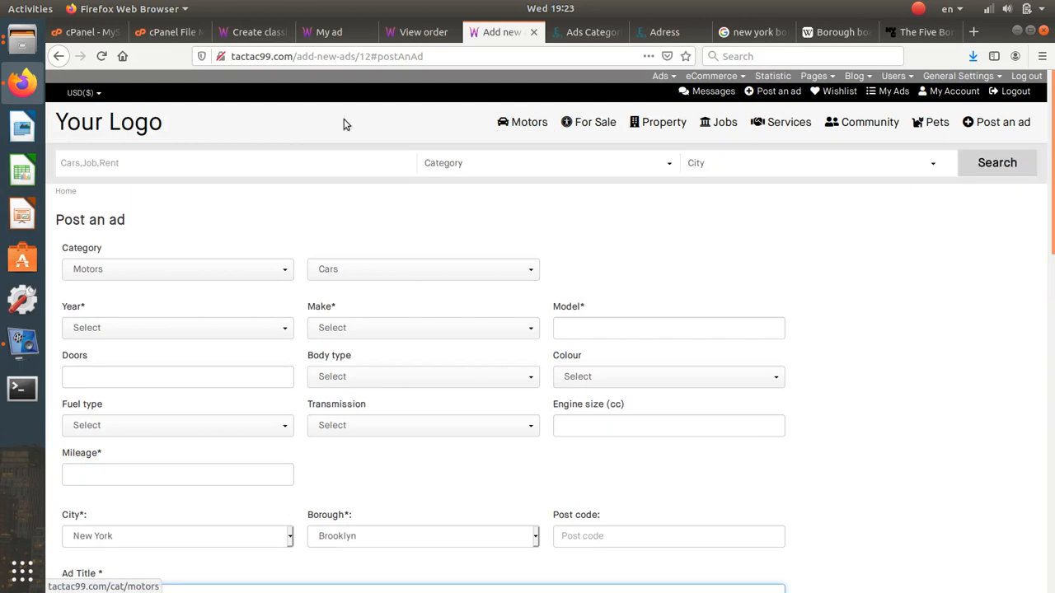
click(532, 124)
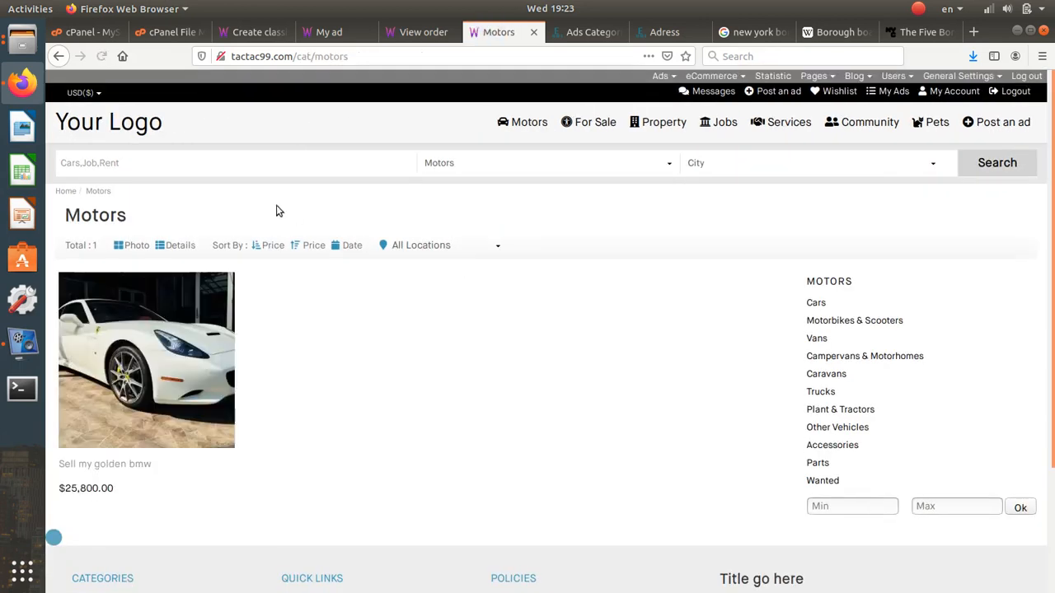
click(734, 165)
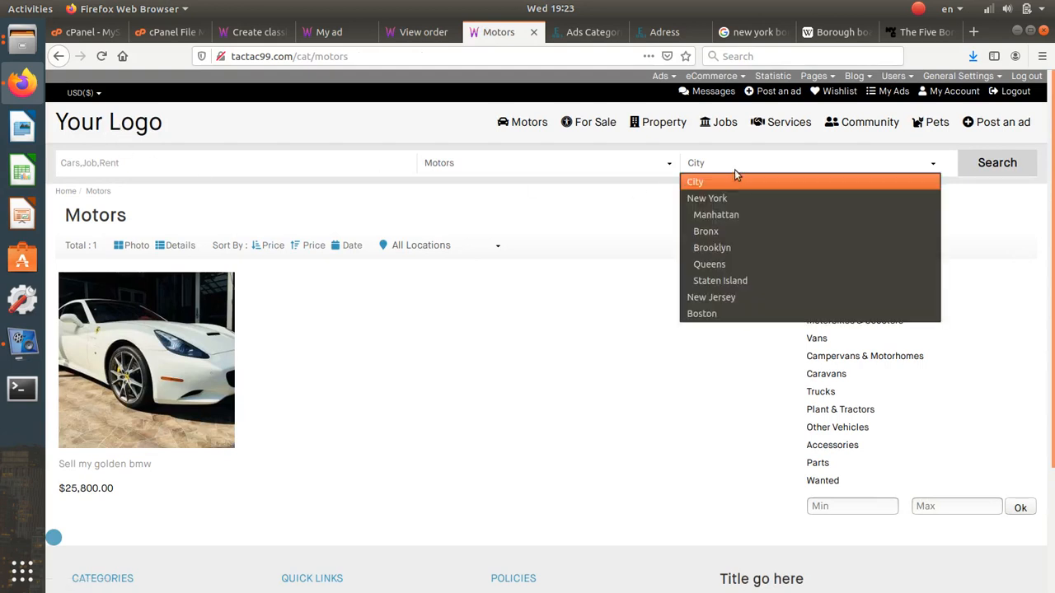
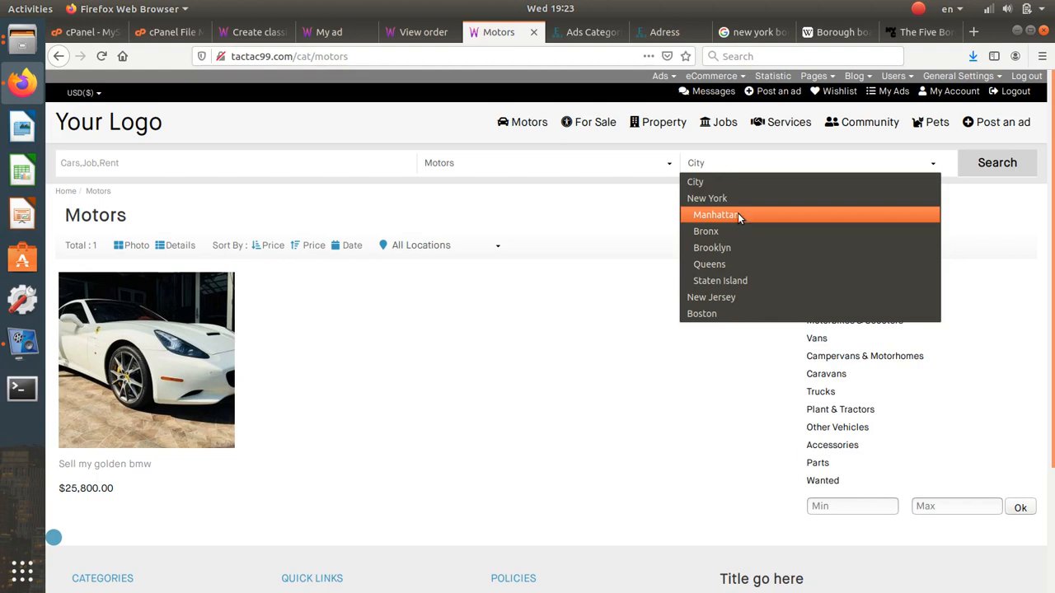
- Close and reopen the Motors City filter, then go to the Jobs ad category admin
click(556, 214)
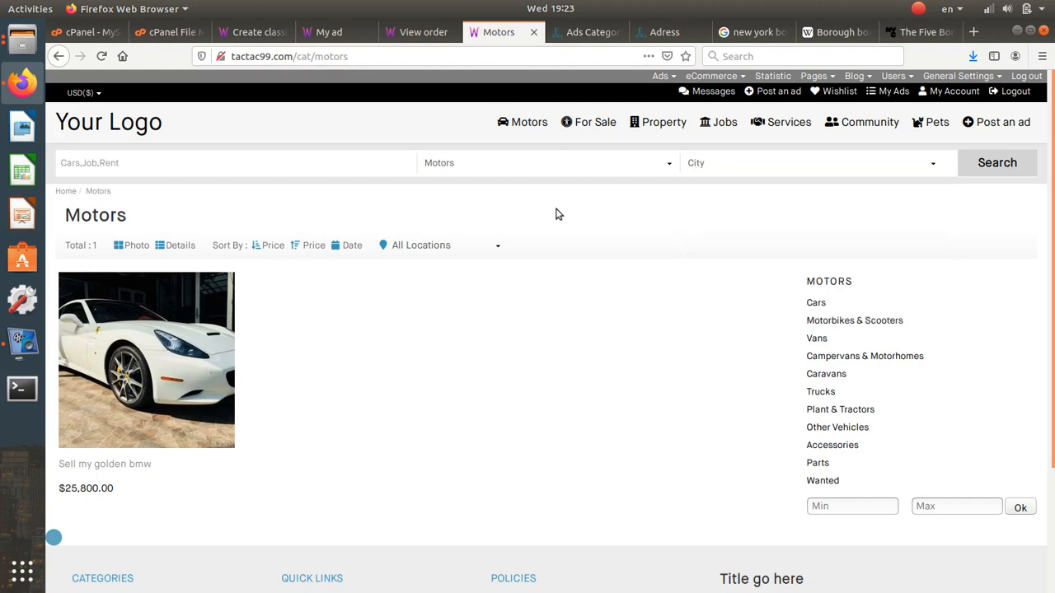
click(721, 169)
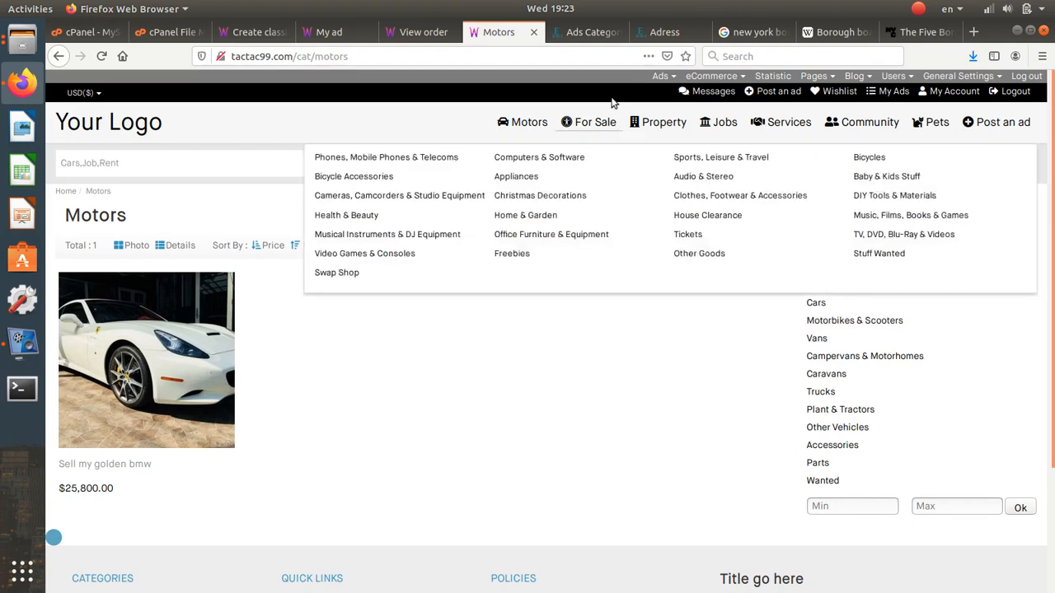
click(596, 33)
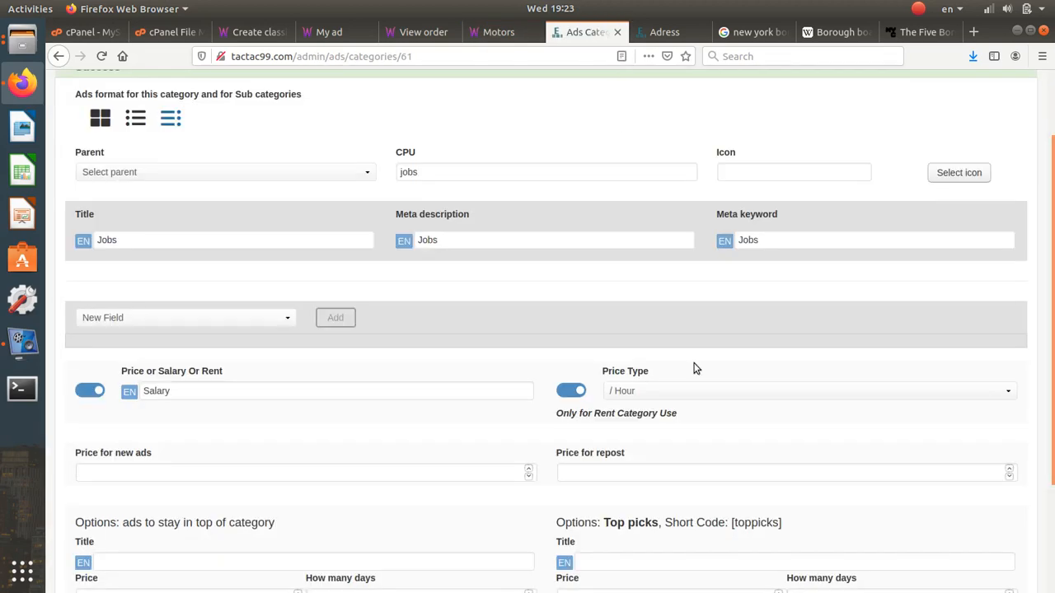
- Bring up the Approved ads e-mail template from the Email Ads Templates list
scroll(695, 369, up, 2)
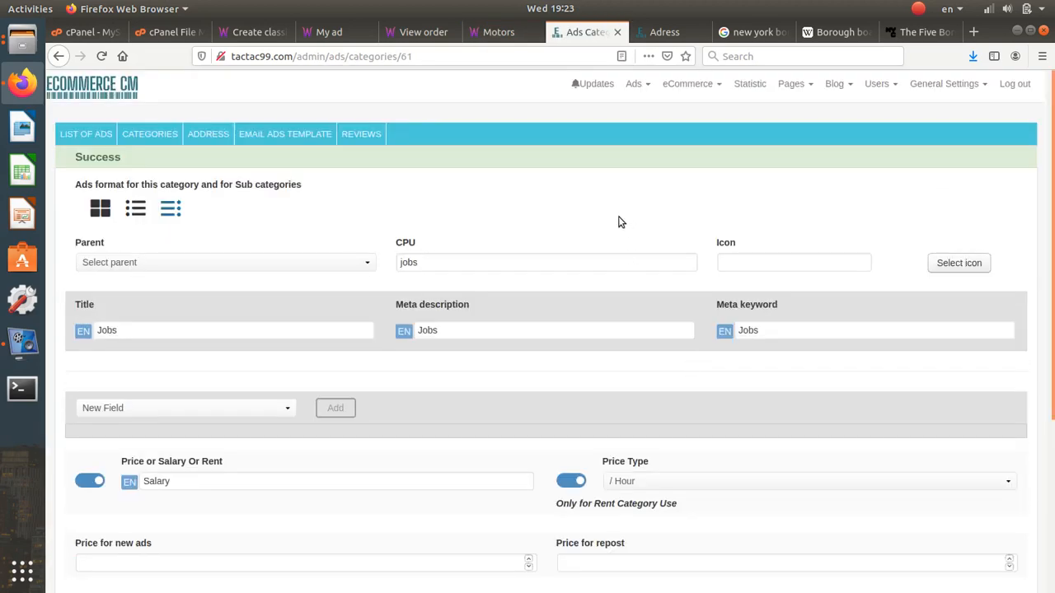
click(299, 138)
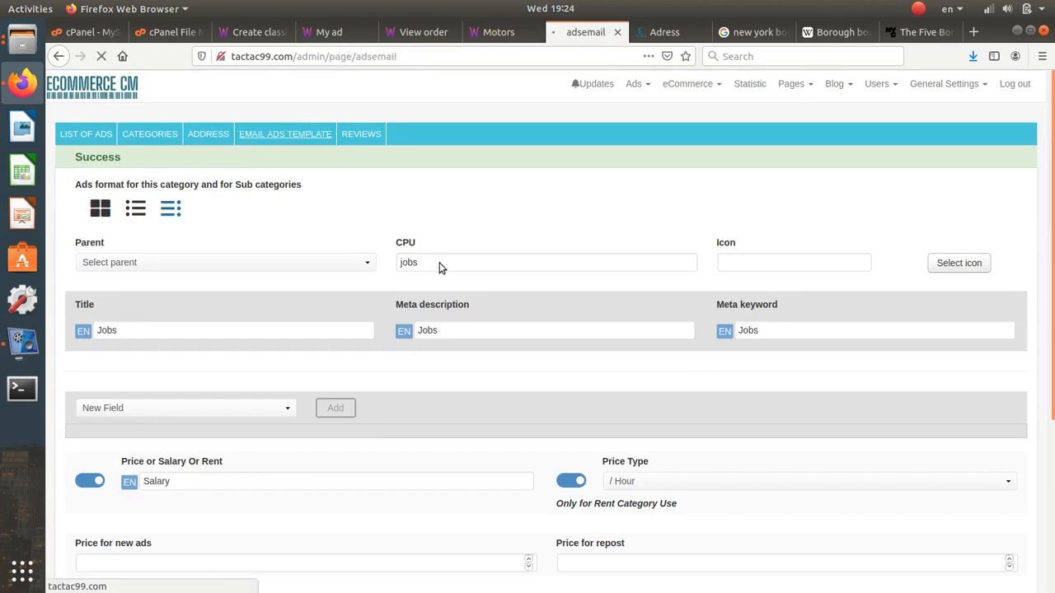
click(995, 230)
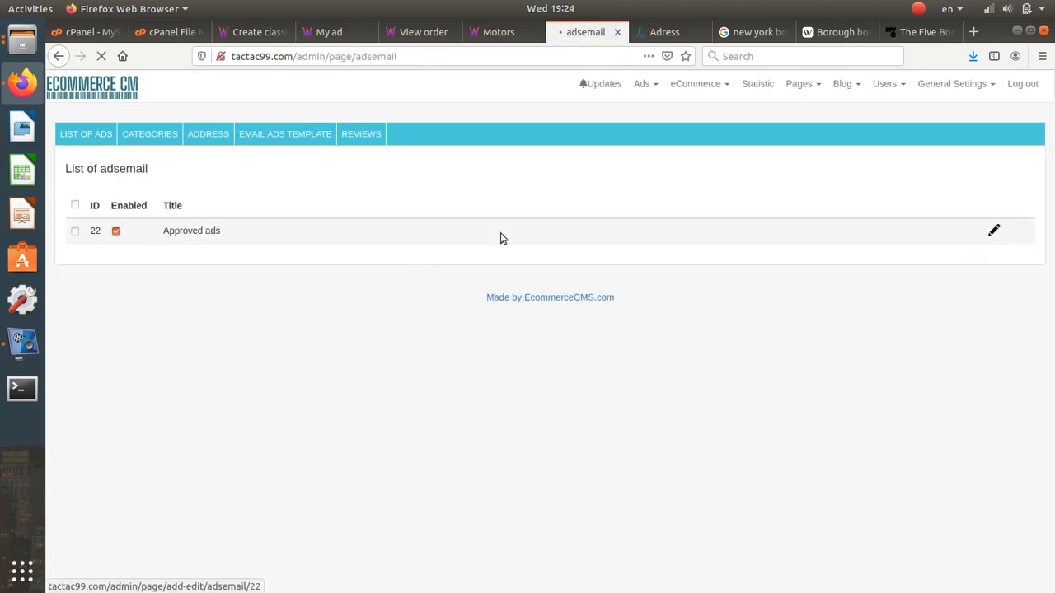
- Review its message body and [adsurl] short code, then save the template disabled
scroll(278, 294, down, 3)
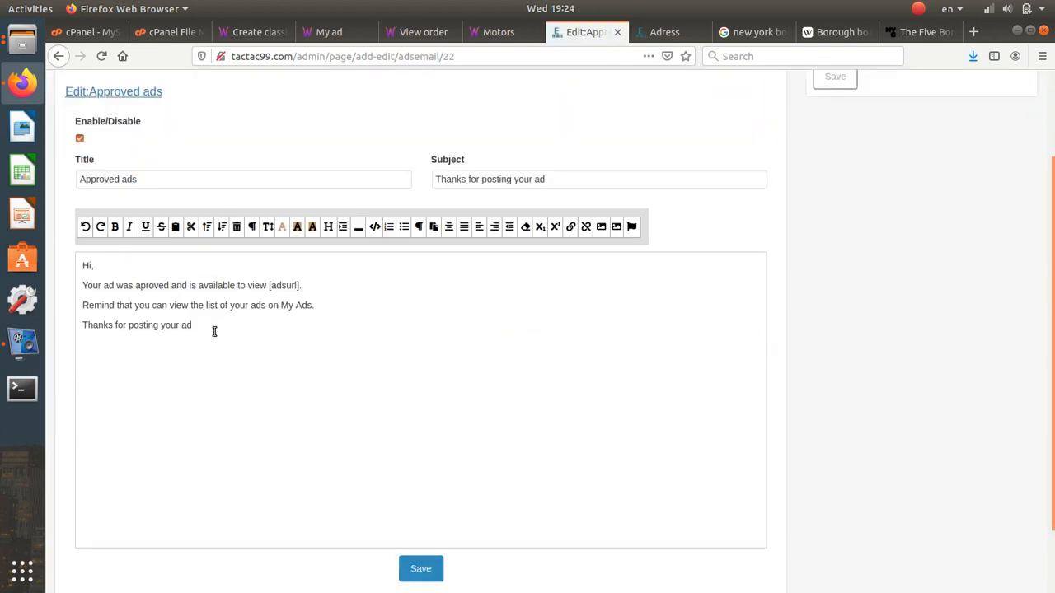
drag(214, 329, 90, 286)
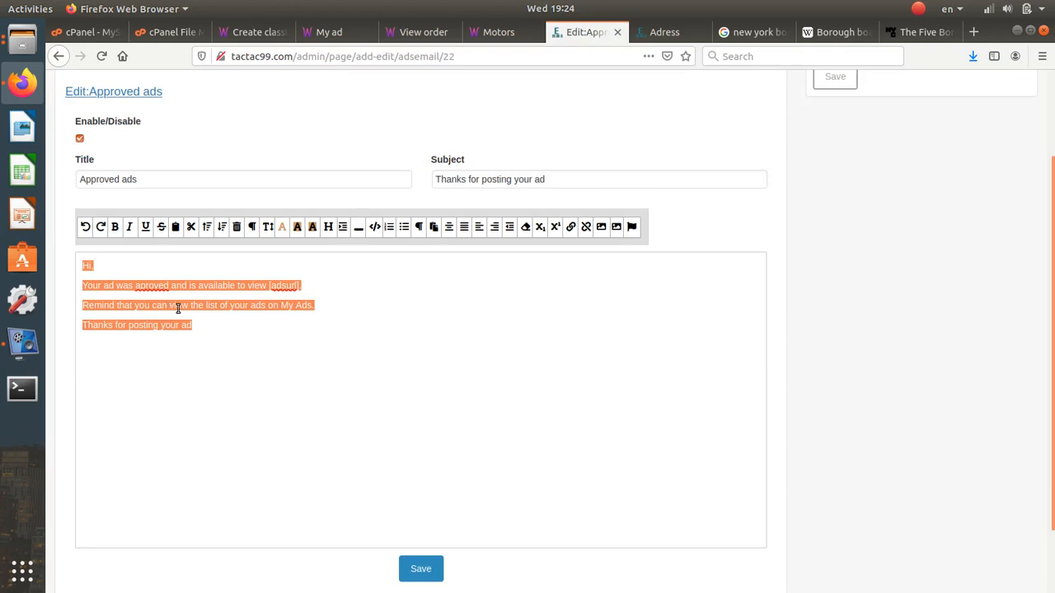
click(303, 285)
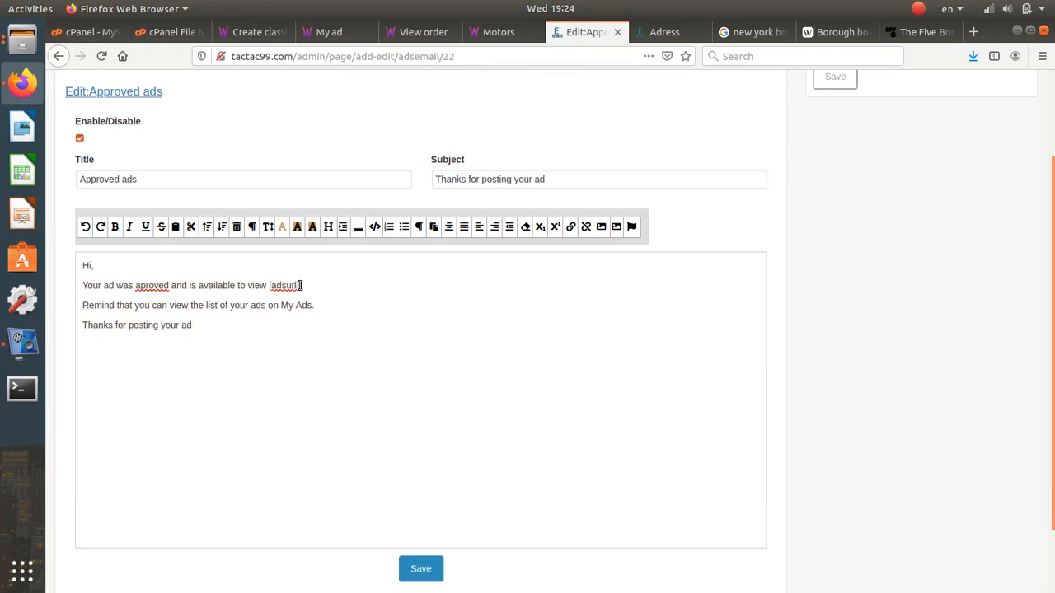
drag(303, 285, 270, 287)
click(209, 325)
drag(207, 326, 123, 270)
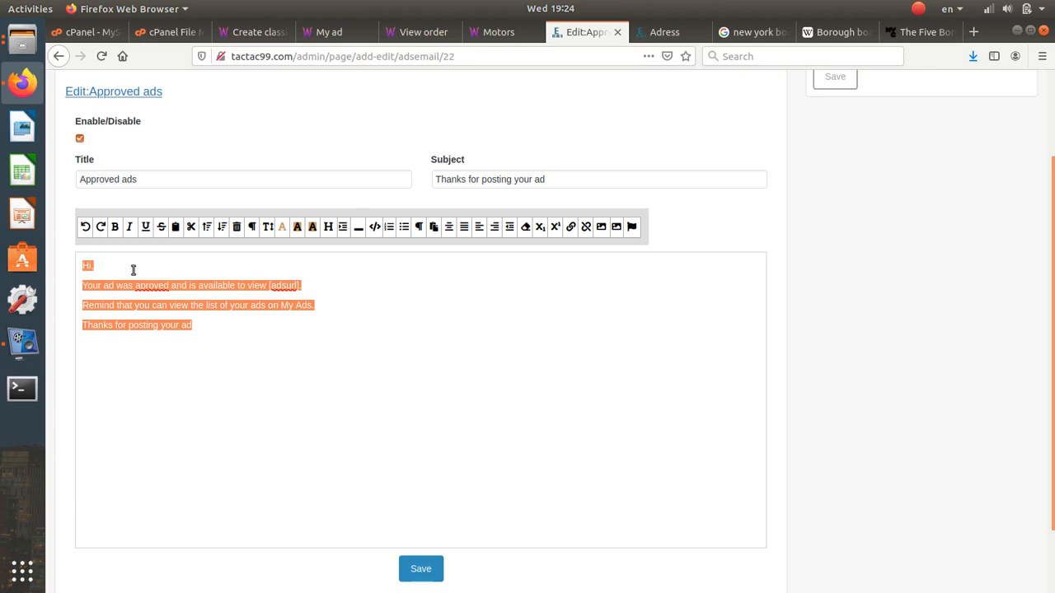
click(416, 566)
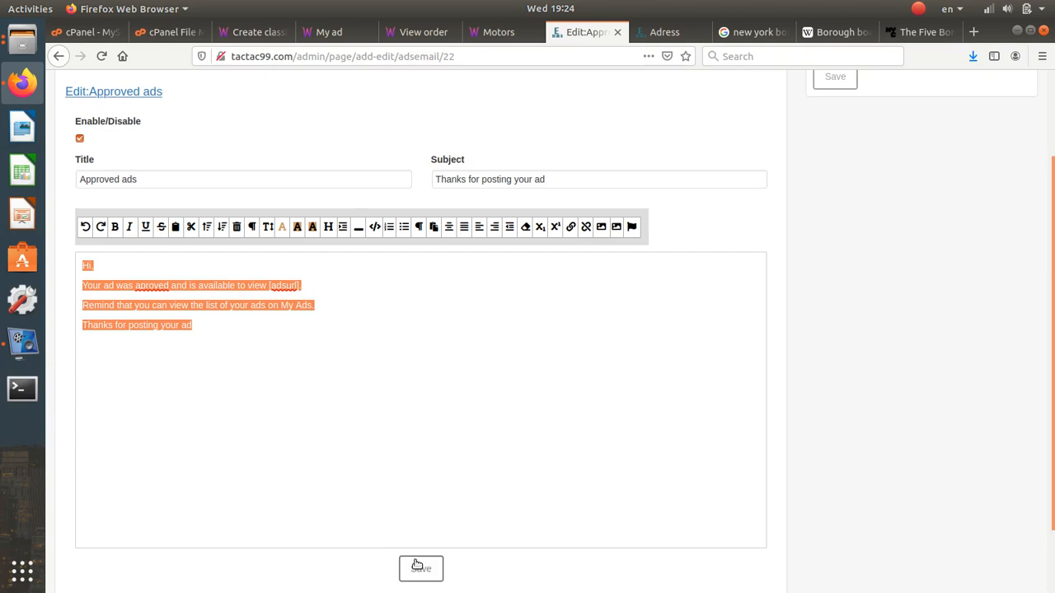
click(205, 324)
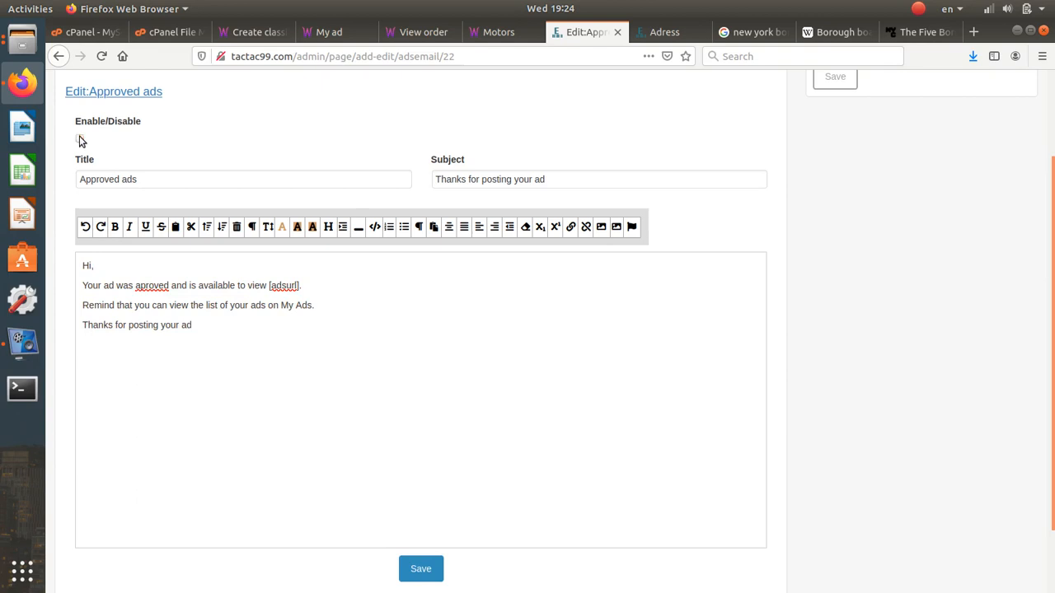
click(437, 568)
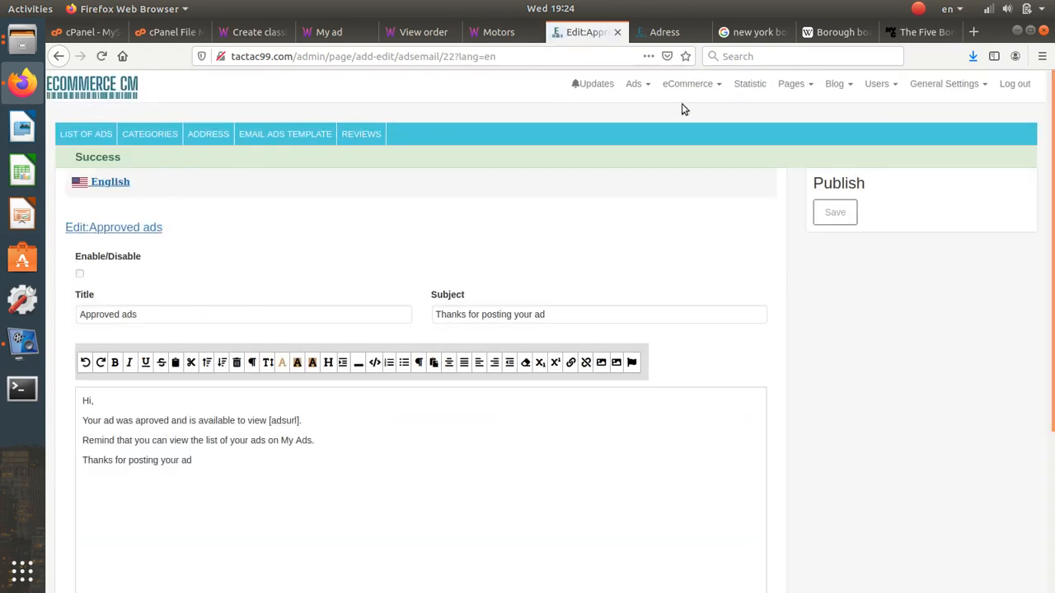
- Bring up the New account template from eCommerce > Email Templates
click(797, 85)
click(710, 84)
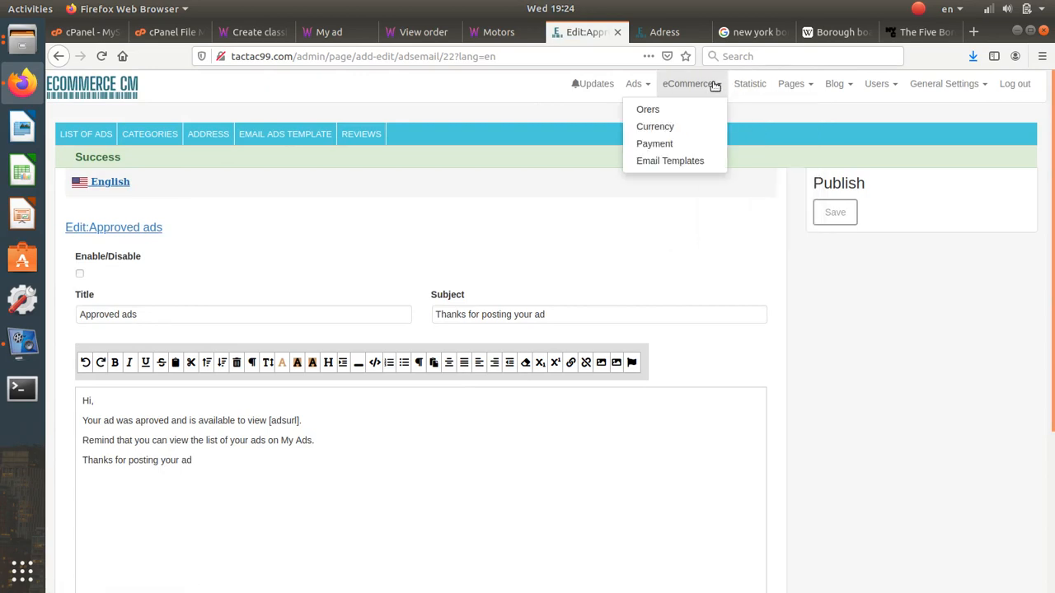
click(683, 165)
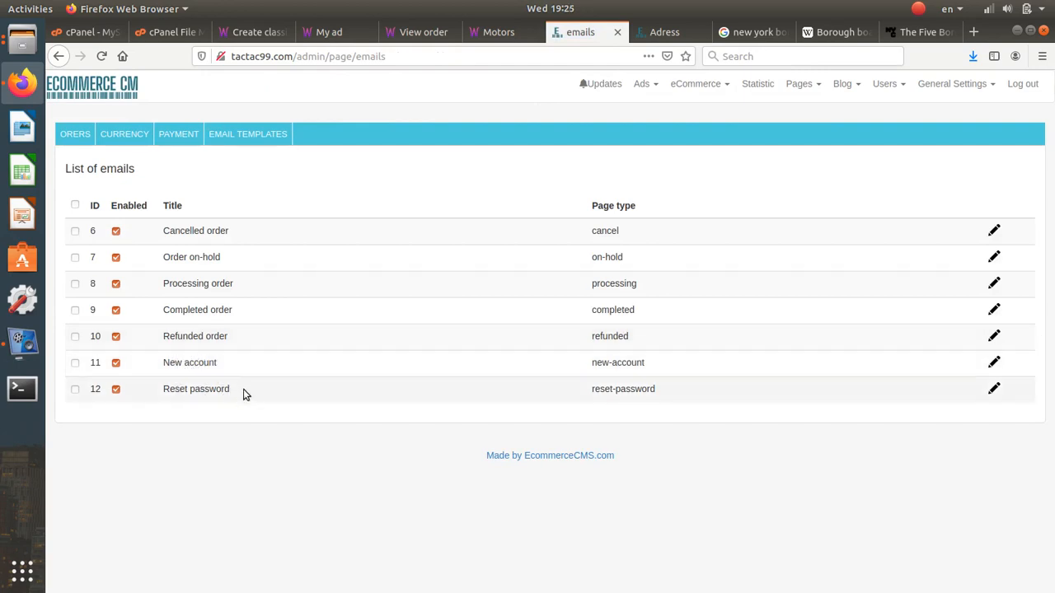
click(995, 363)
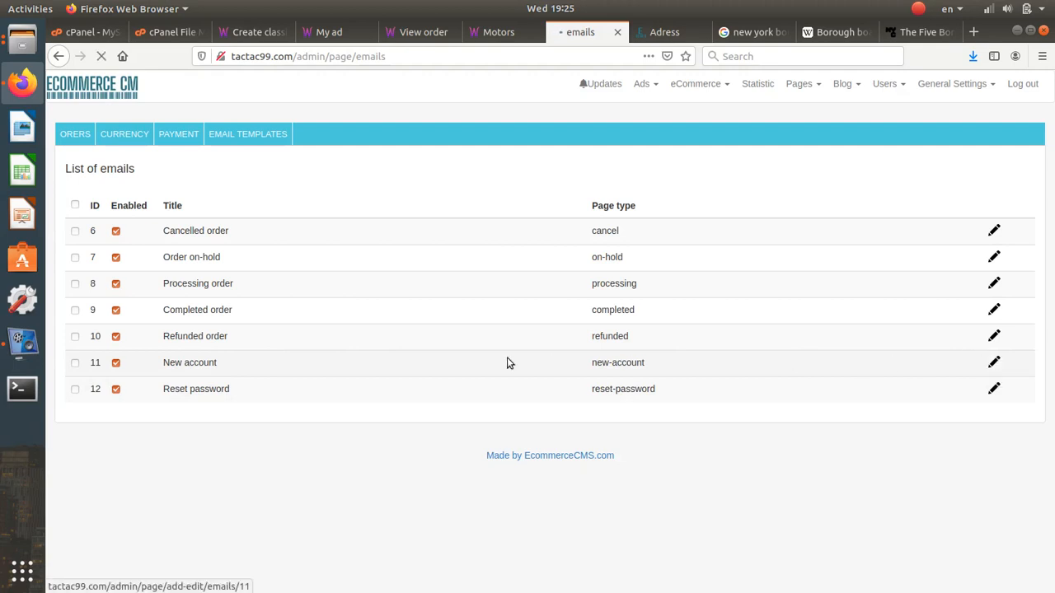
- Check the welcome lines with [email] and [password] short codes, then save the template
scroll(210, 358, down, 5)
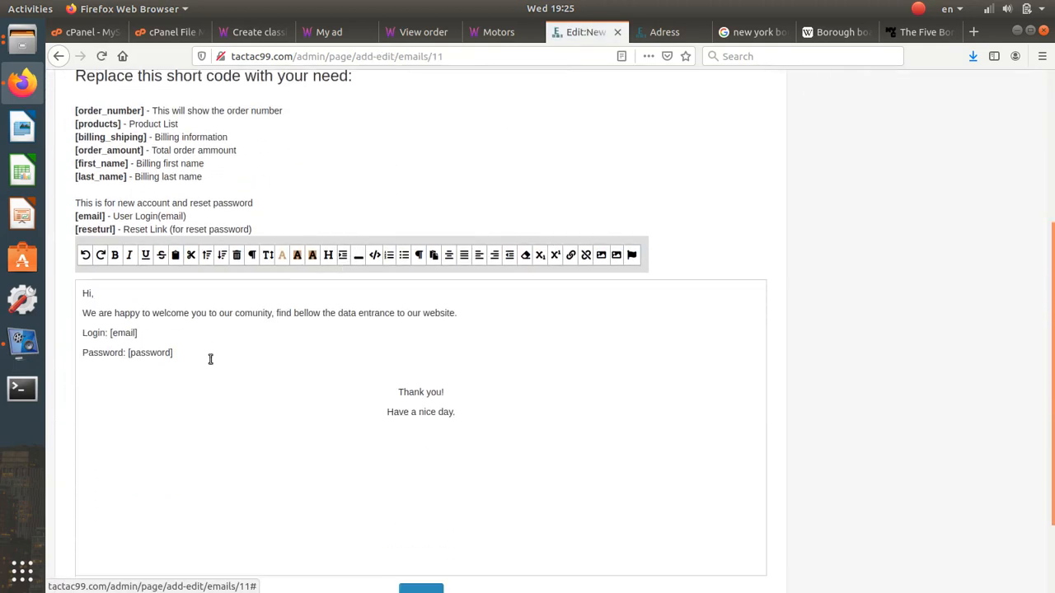
drag(174, 333, 69, 276)
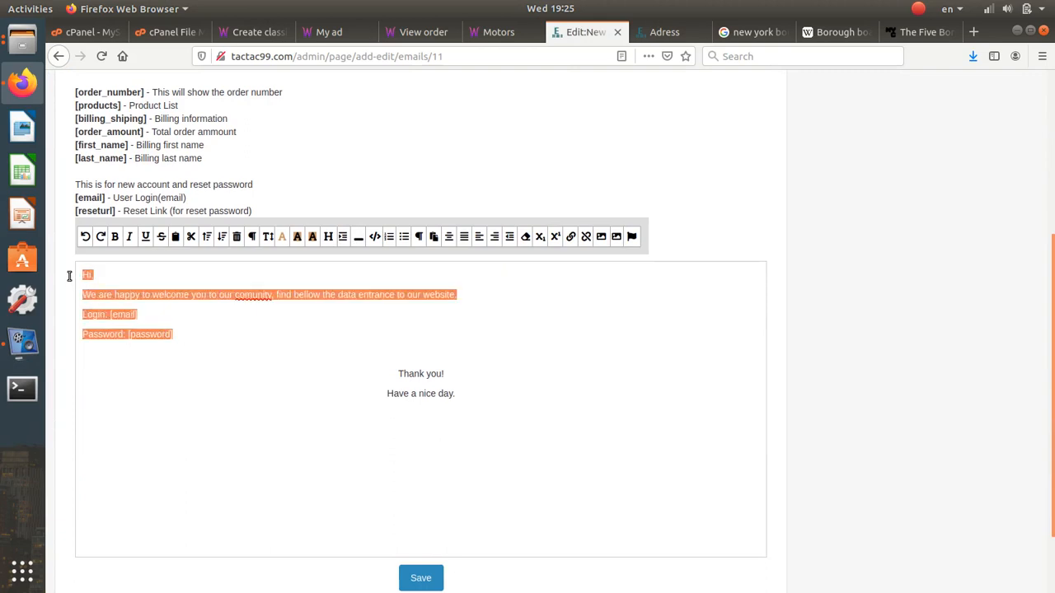
click(239, 305)
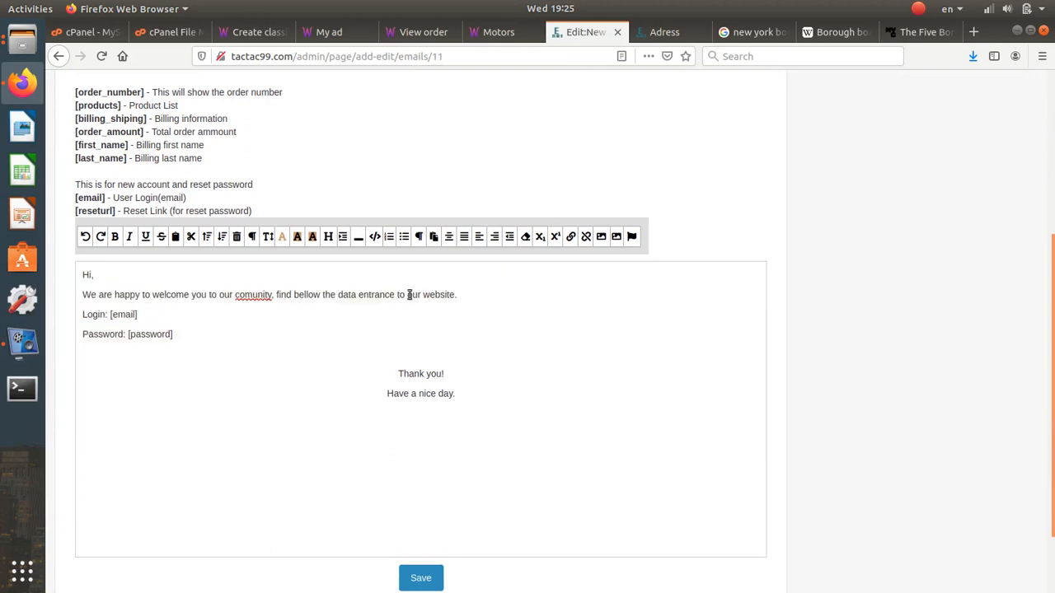
drag(463, 297, 80, 265)
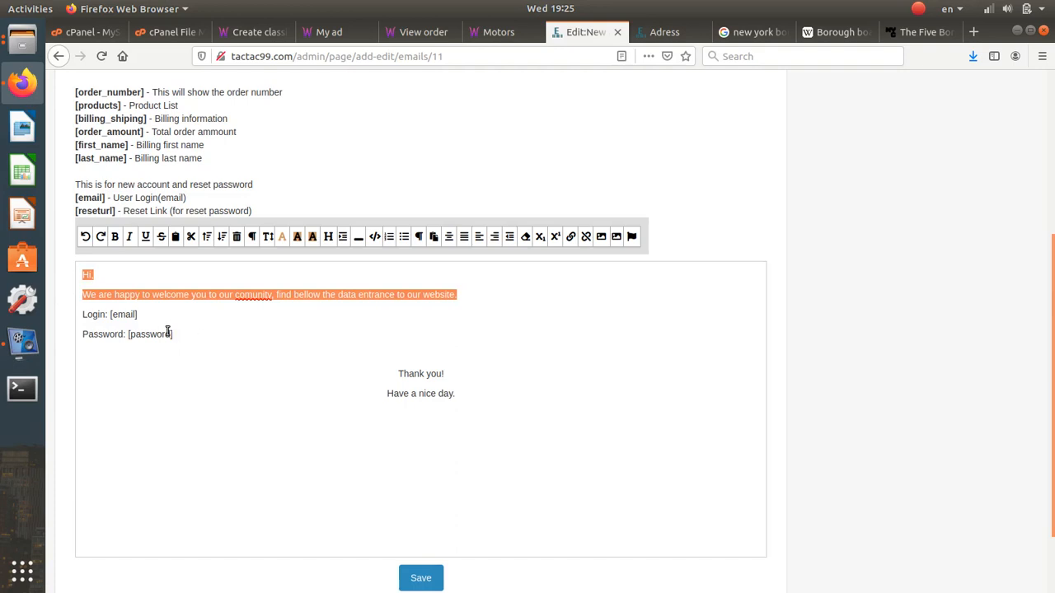
drag(138, 314, 108, 314)
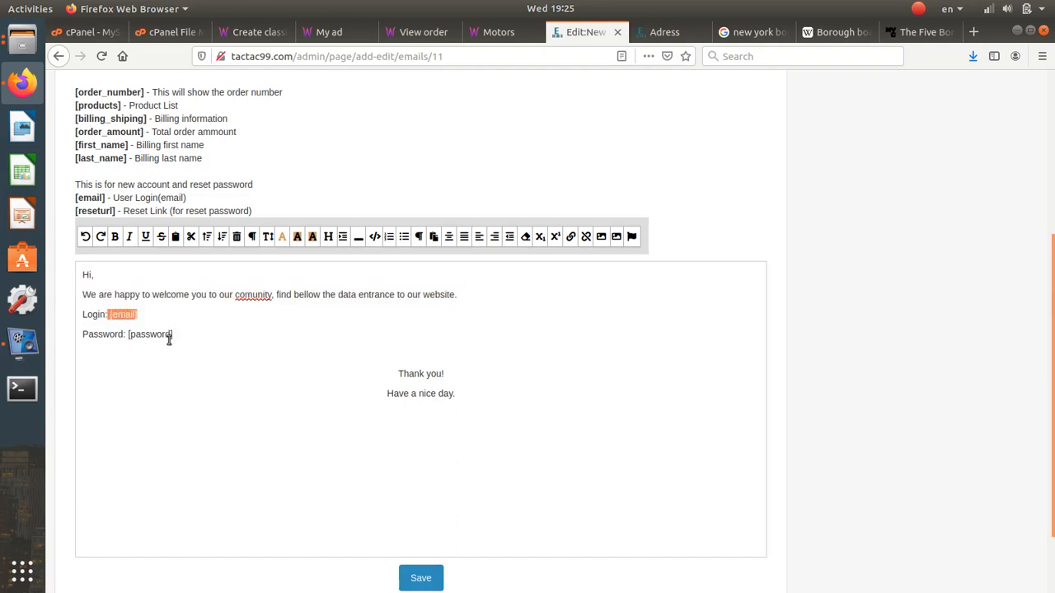
drag(174, 334, 130, 335)
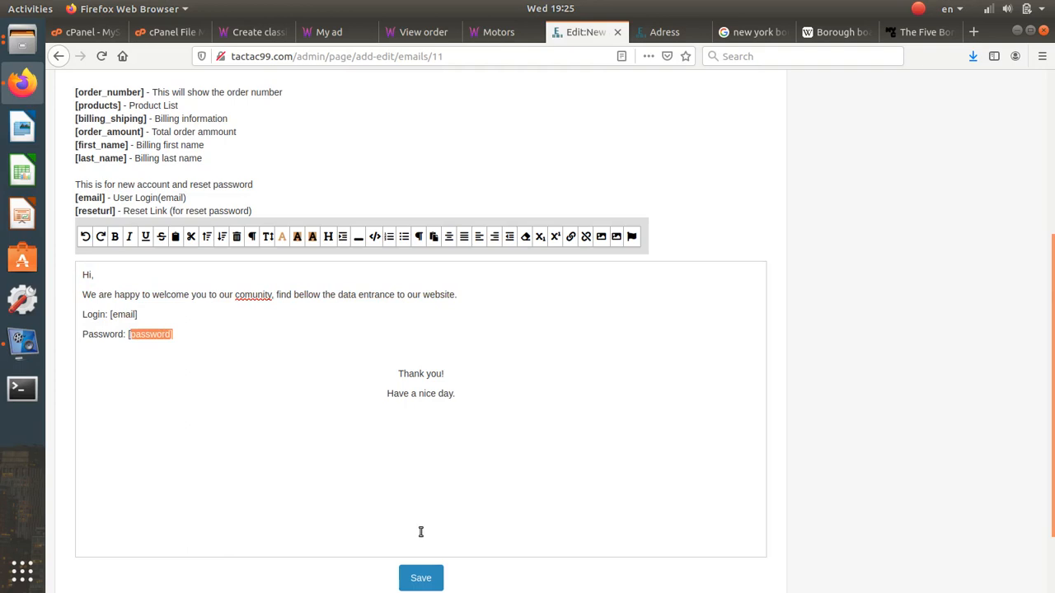
click(425, 574)
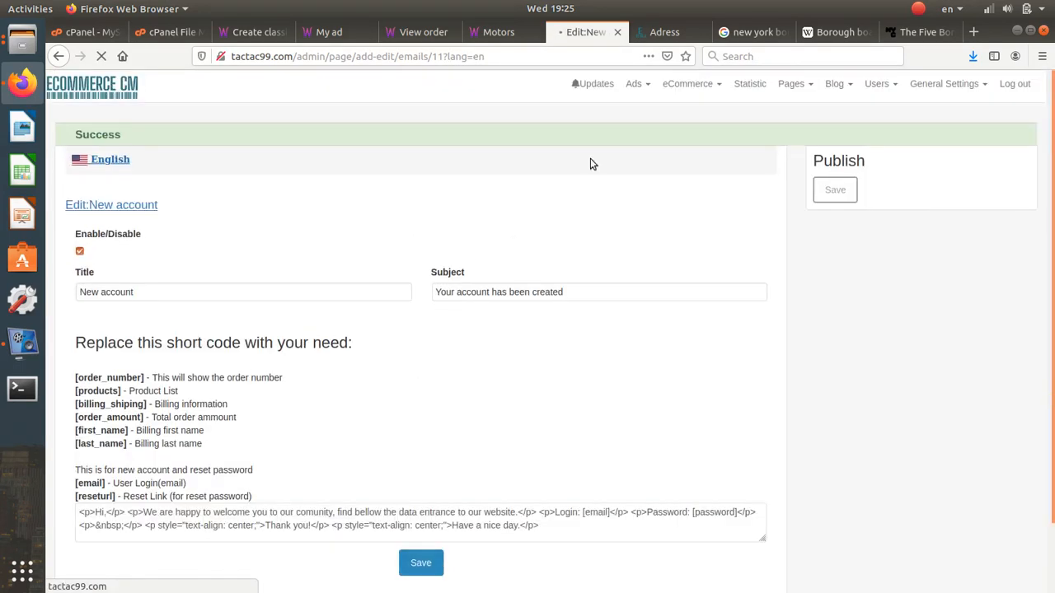
click(716, 100)
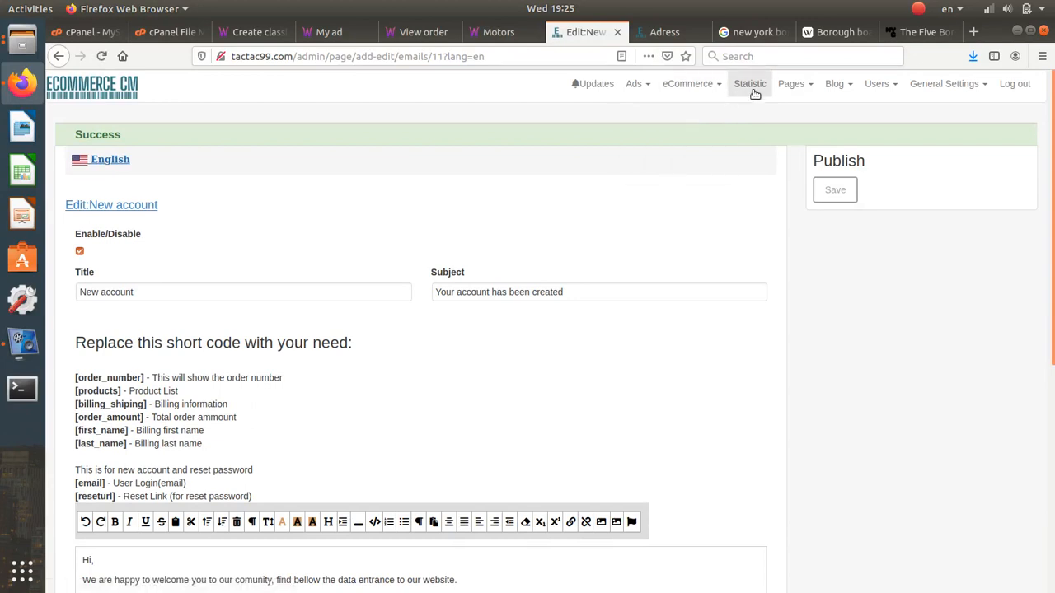
mouse_move(631, 86)
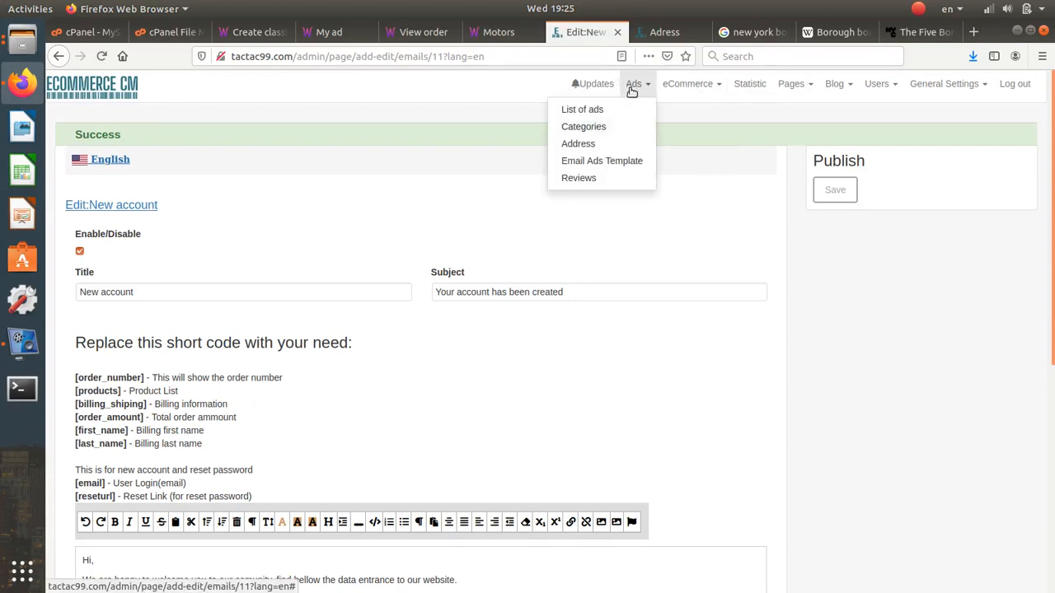
click(617, 163)
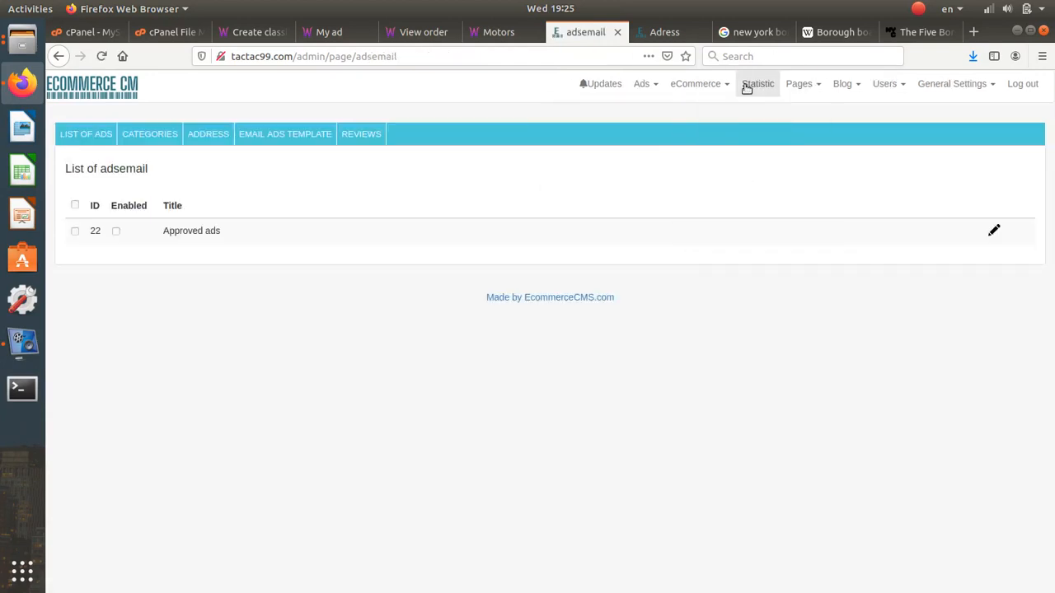
mouse_move(696, 83)
click(683, 161)
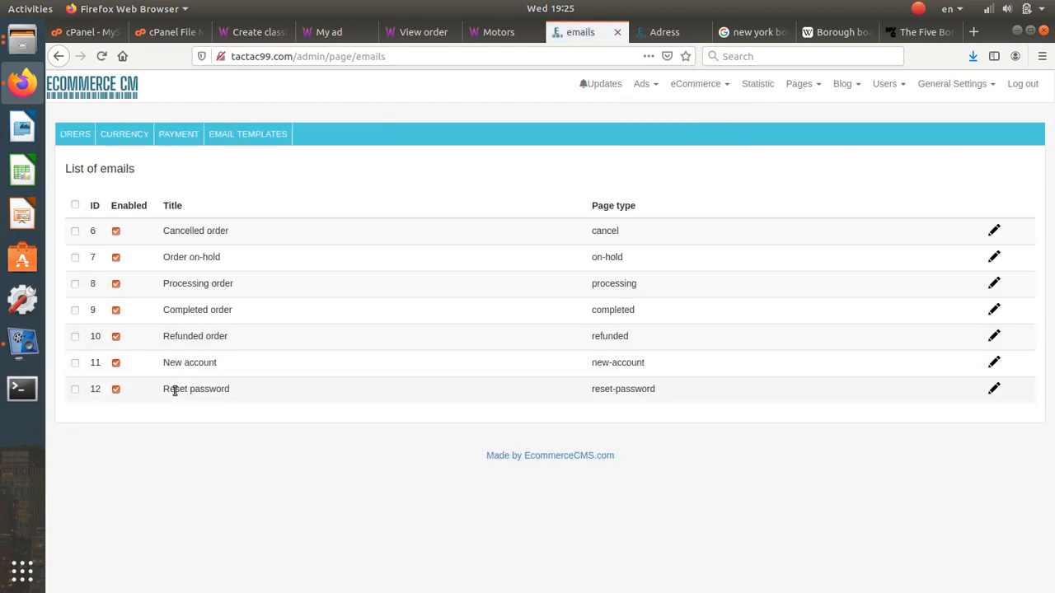
drag(170, 390, 225, 390)
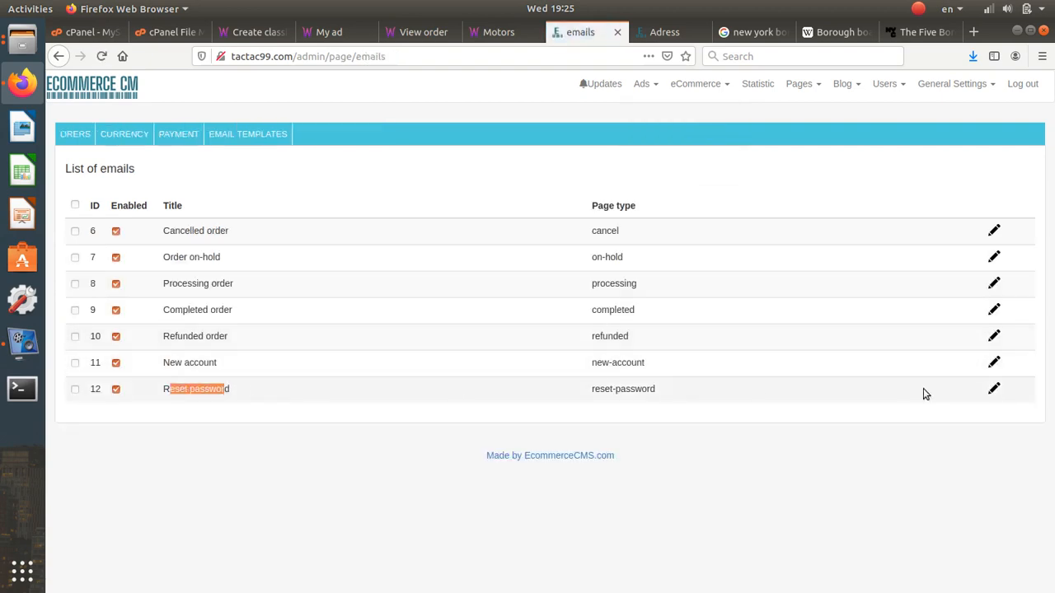
click(994, 390)
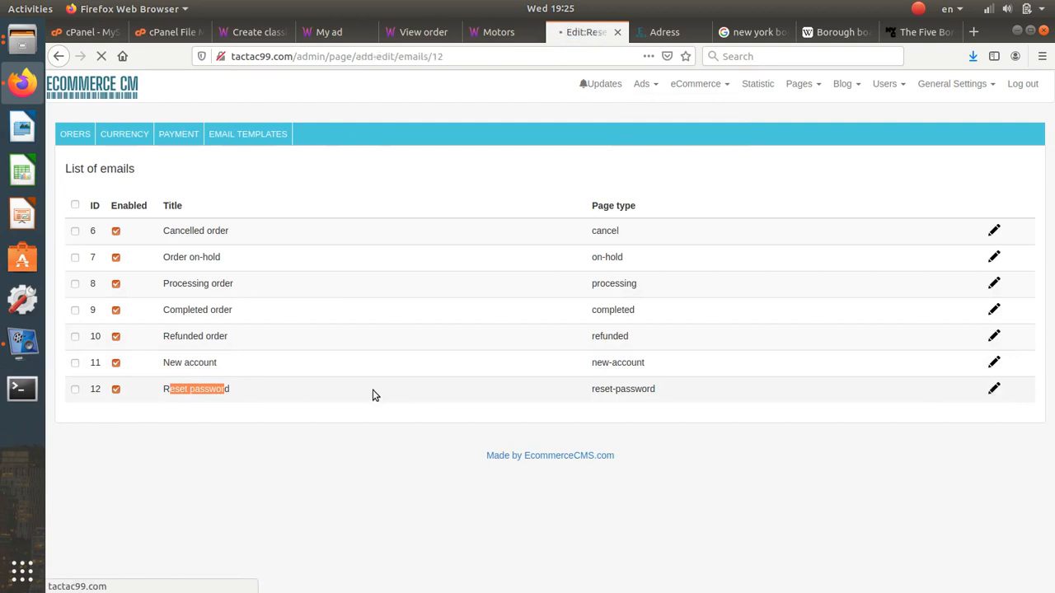
scroll(373, 390, down, 4)
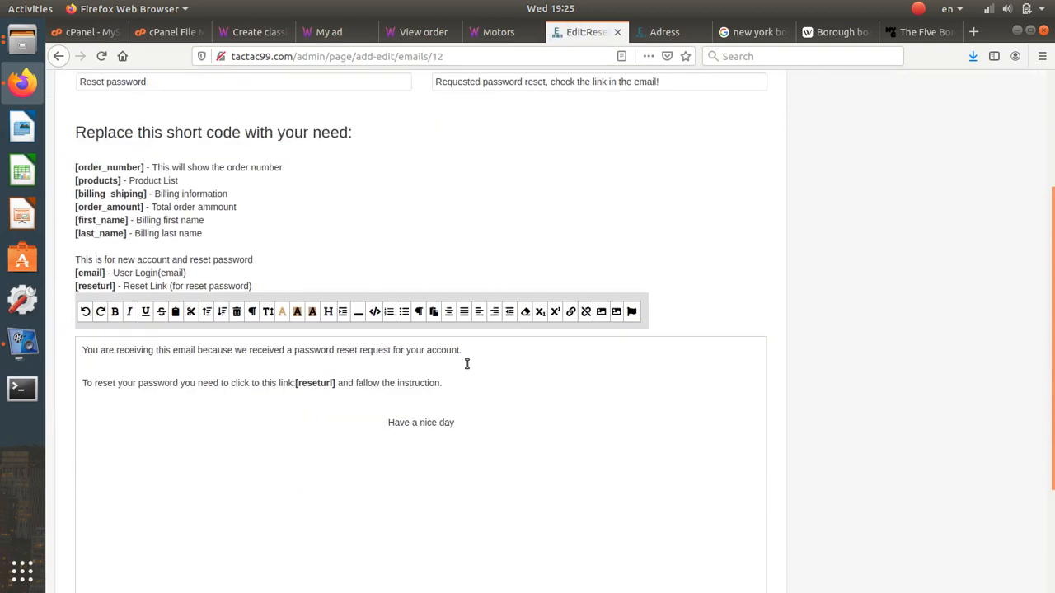
drag(466, 351, 99, 338)
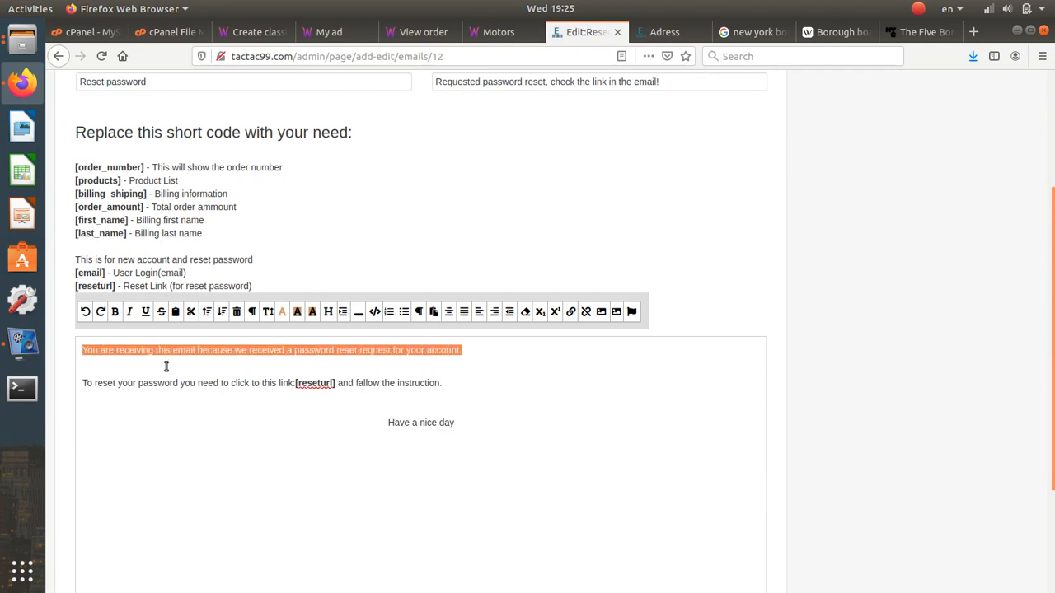
drag(335, 383, 295, 383)
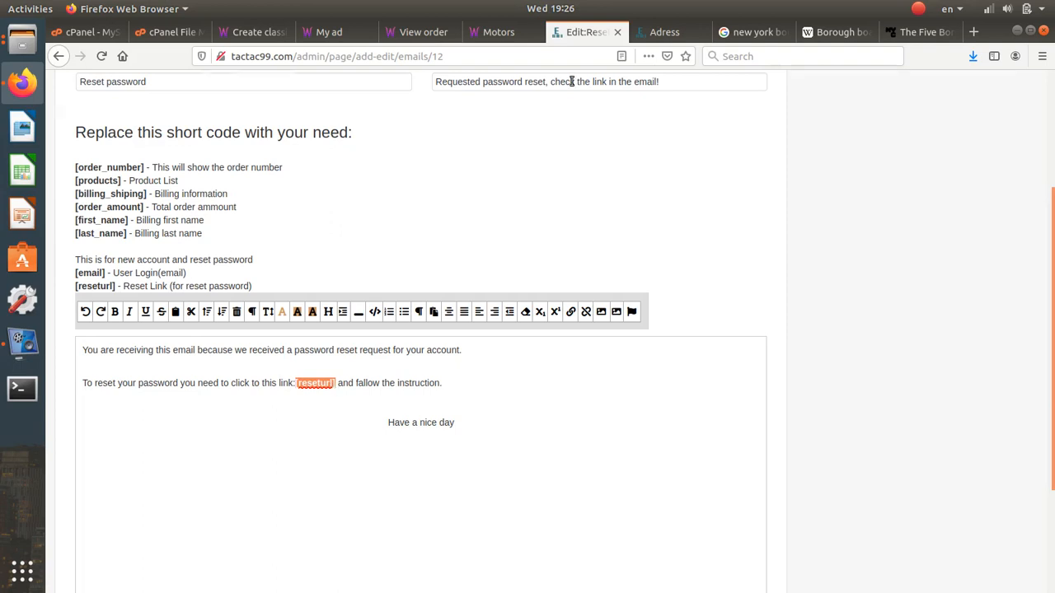
scroll(596, 156, up, 4)
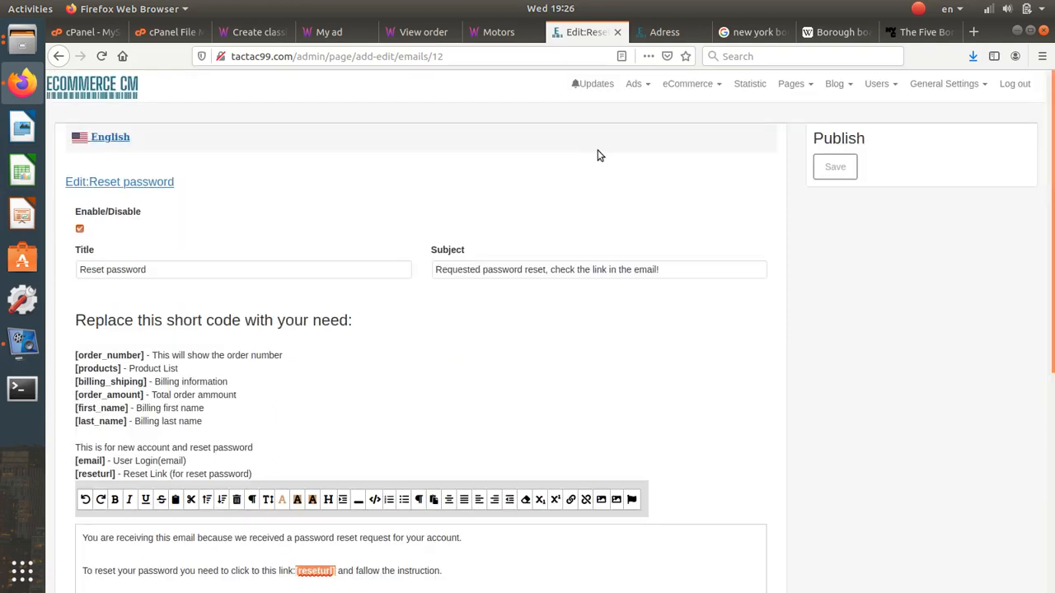
- Switch the main currency from EUR to USD, disable EUR, GBP and MDL, and update
click(718, 85)
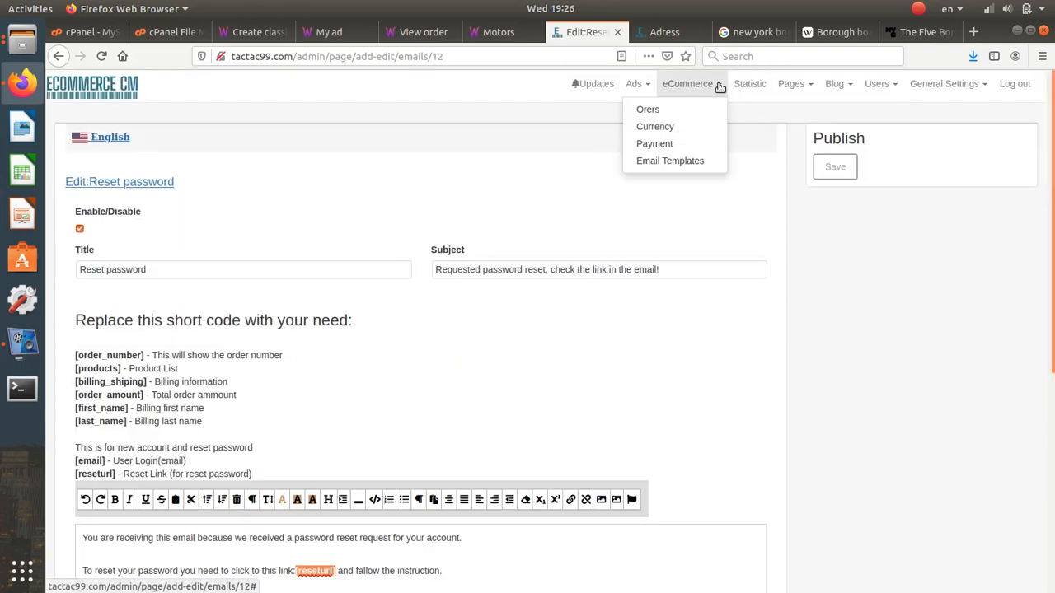
click(693, 130)
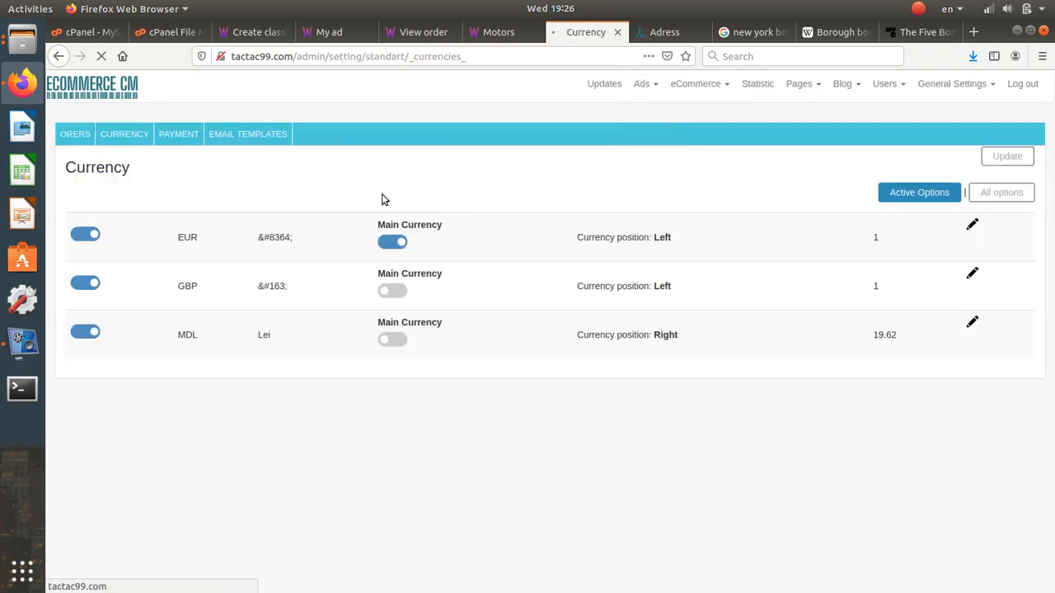
click(394, 243)
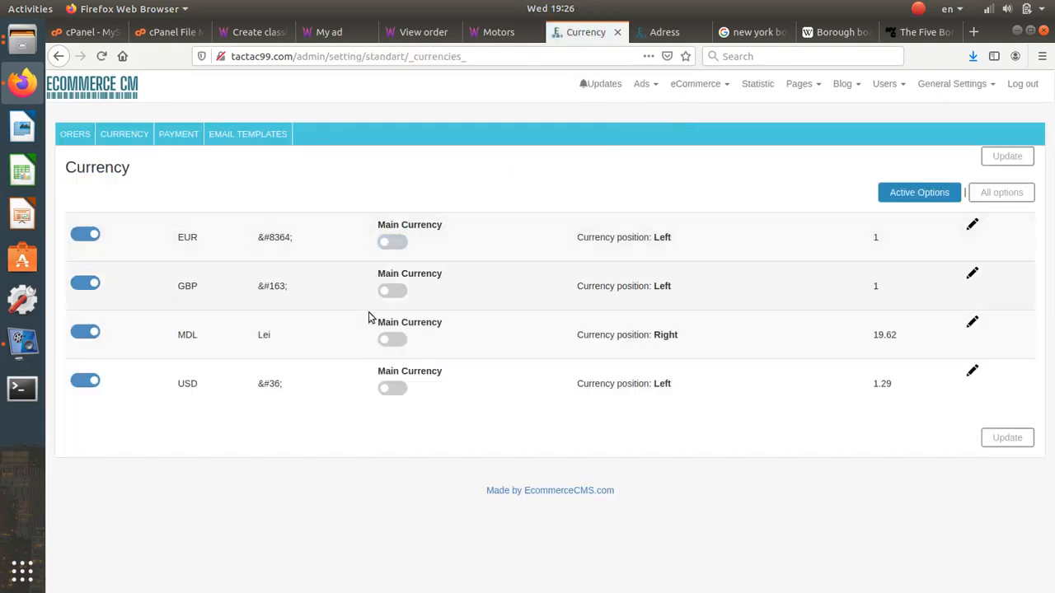
click(391, 390)
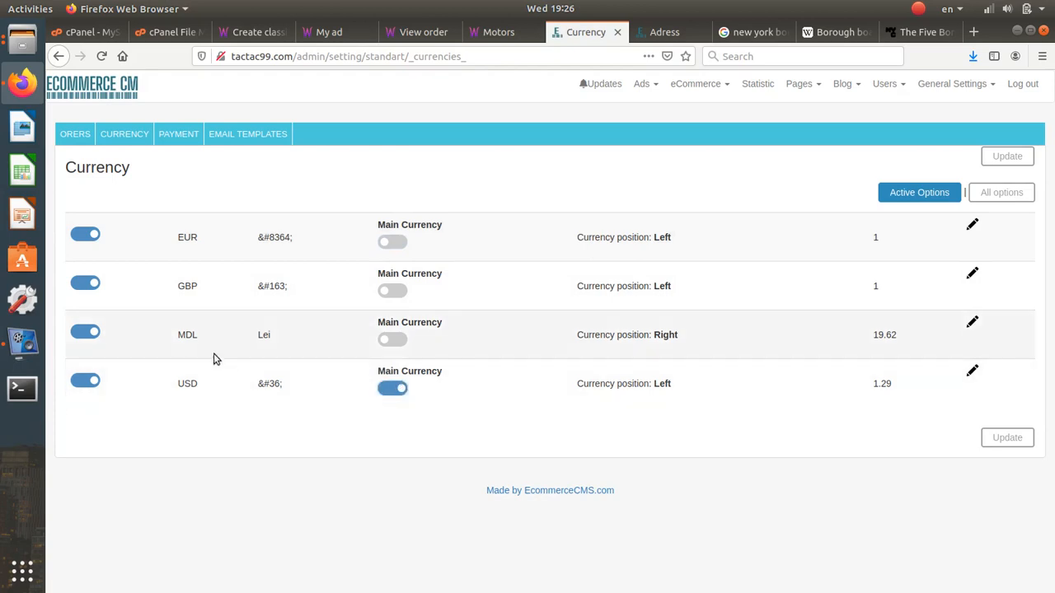
click(86, 332)
click(86, 283)
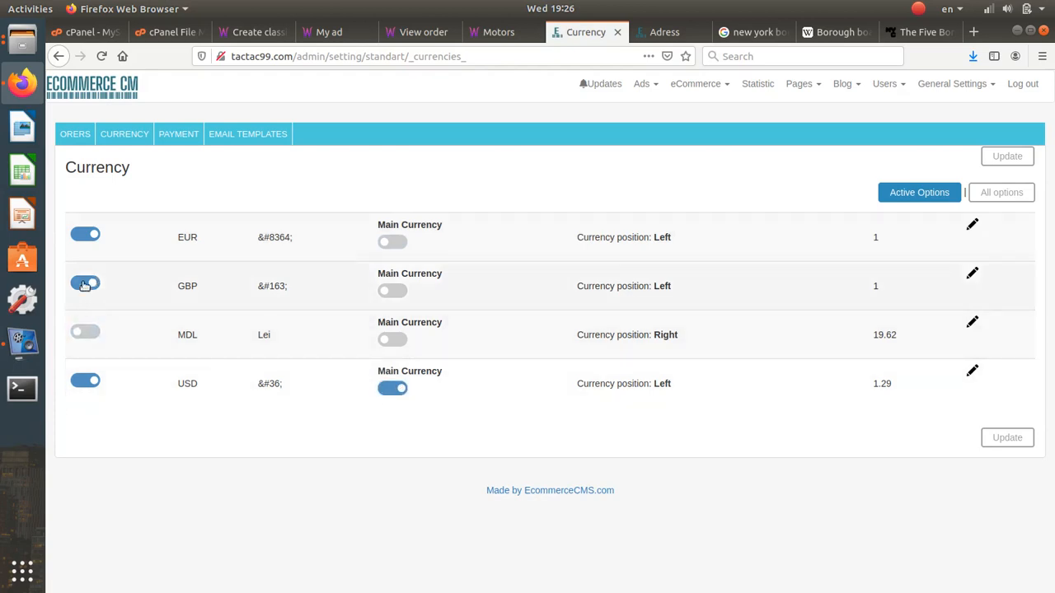
click(84, 236)
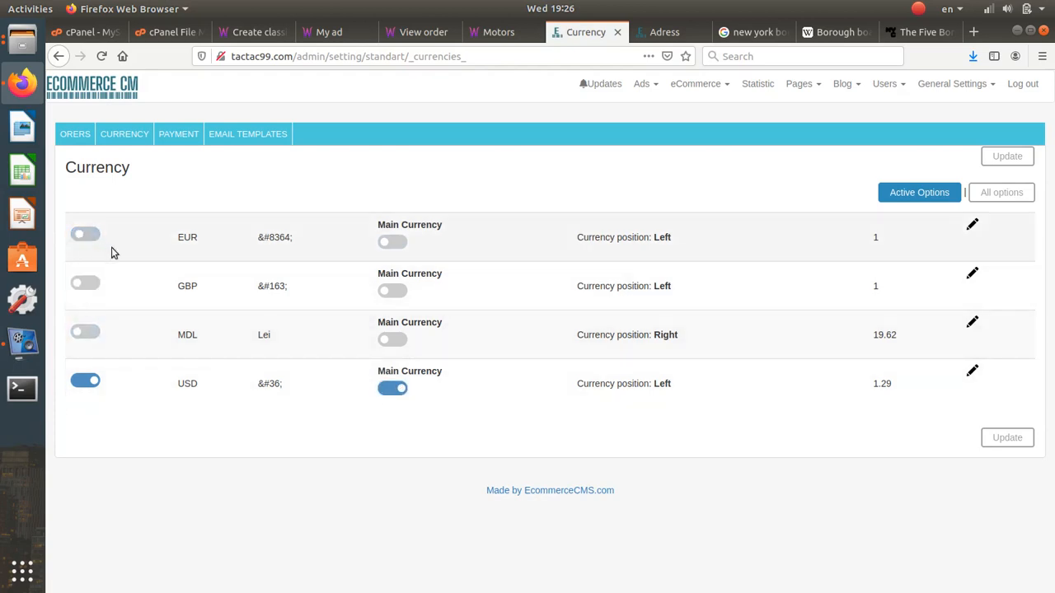
click(1007, 440)
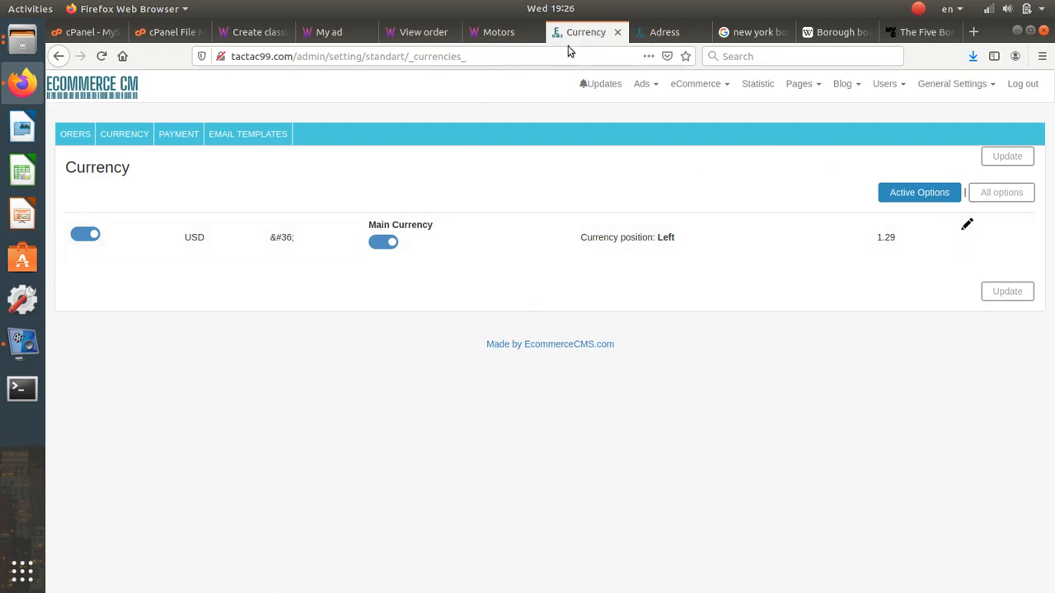
click(660, 33)
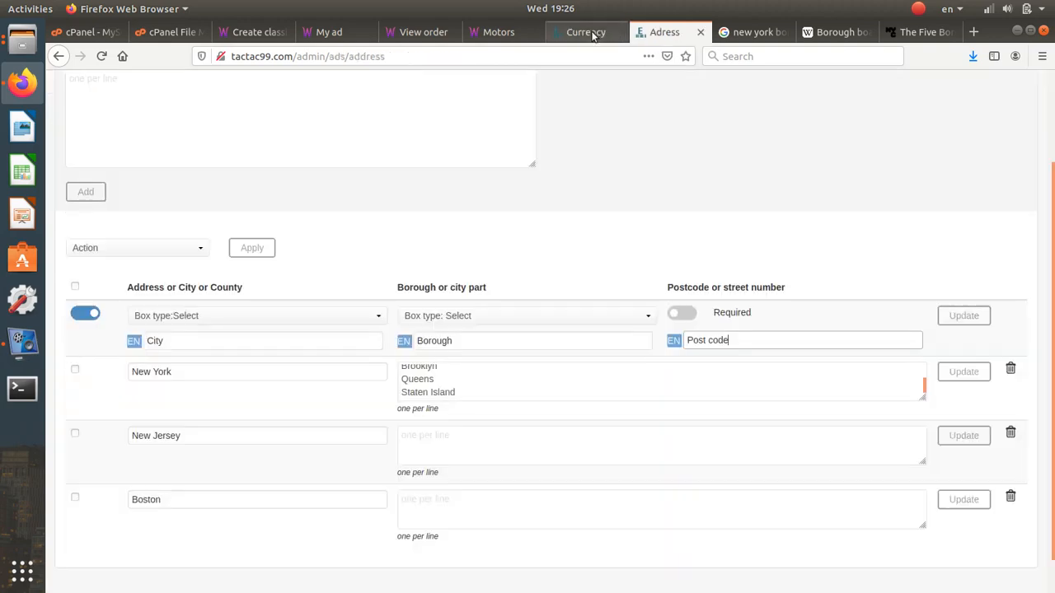
- Confirm the storefront Motors currency list offers only USD($)
click(593, 31)
click(515, 32)
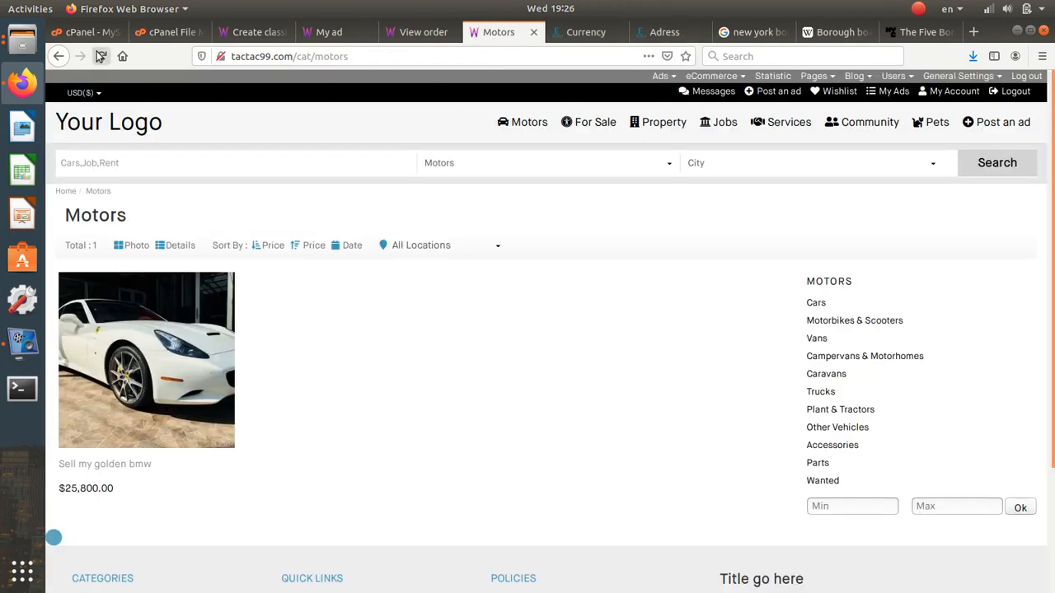
click(85, 92)
click(94, 103)
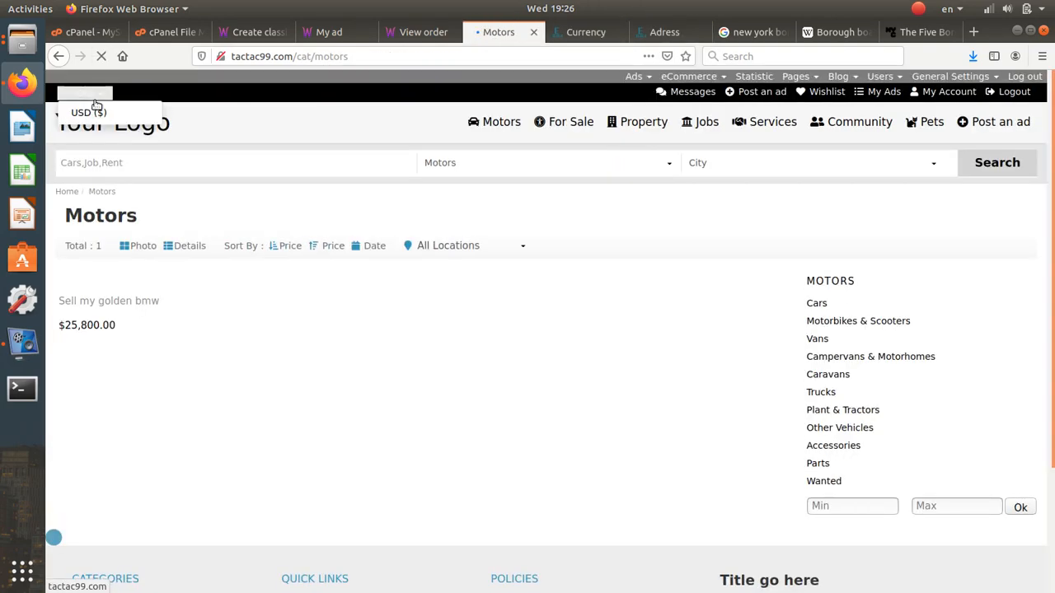
click(92, 93)
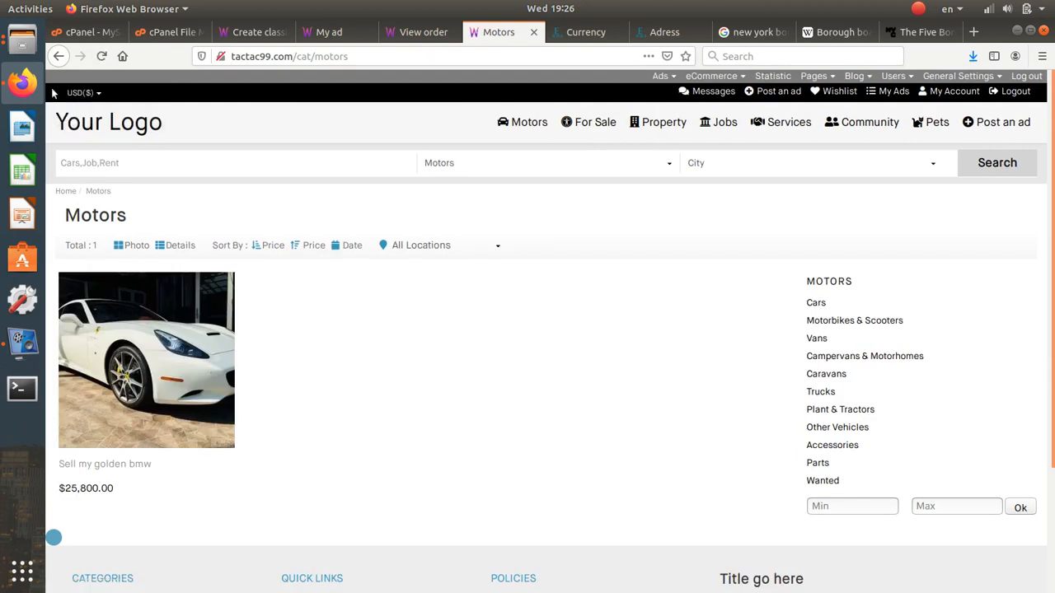
- Go to Pages > Header to edit the site Header block
click(664, 32)
scroll(688, 317, up, 3)
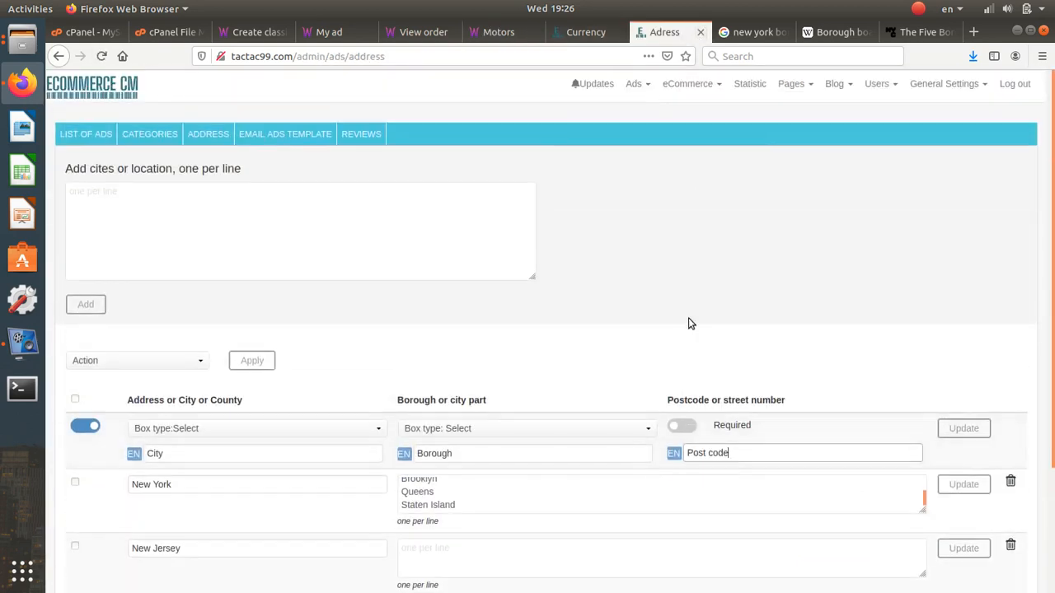
click(791, 84)
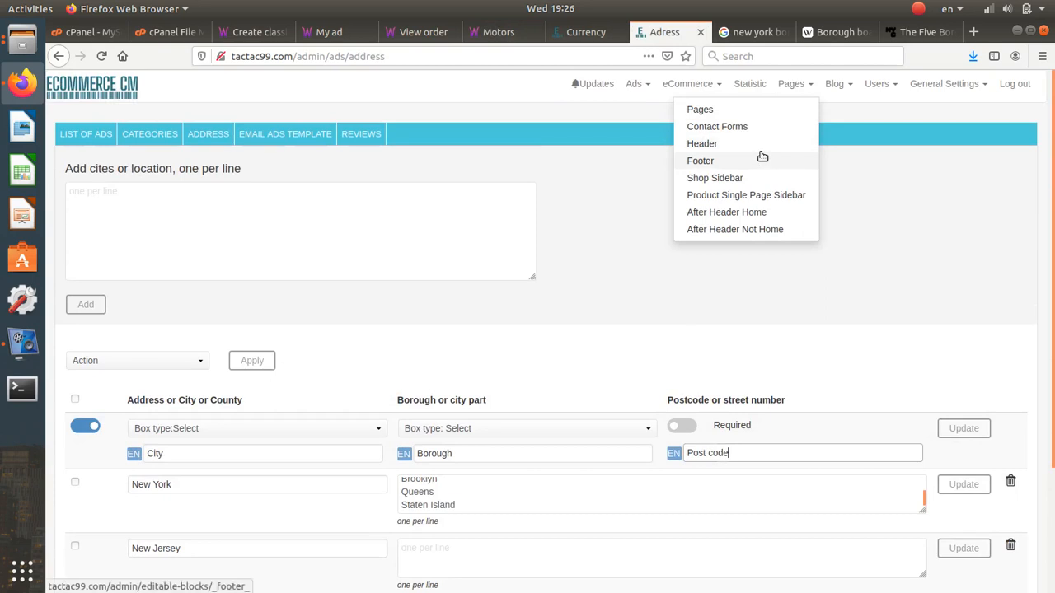
click(761, 146)
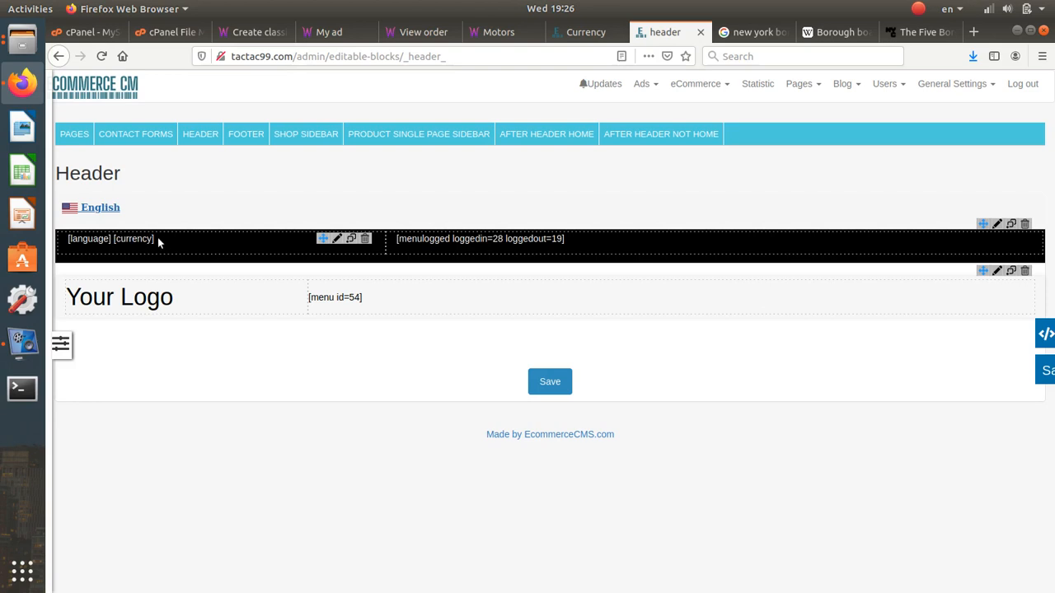
- Delete the [currency] shortcode from the header block and confirm the storefront switcher is gone
drag(156, 238, 73, 238)
click(115, 245)
click(339, 238)
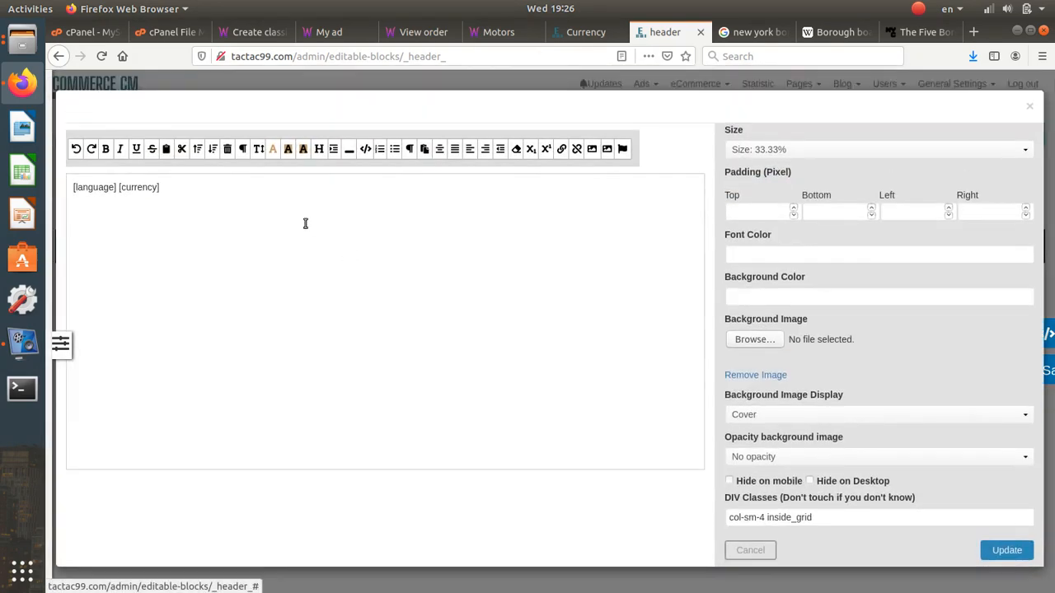
drag(166, 187, 119, 188)
key(BackSpace)
click(994, 548)
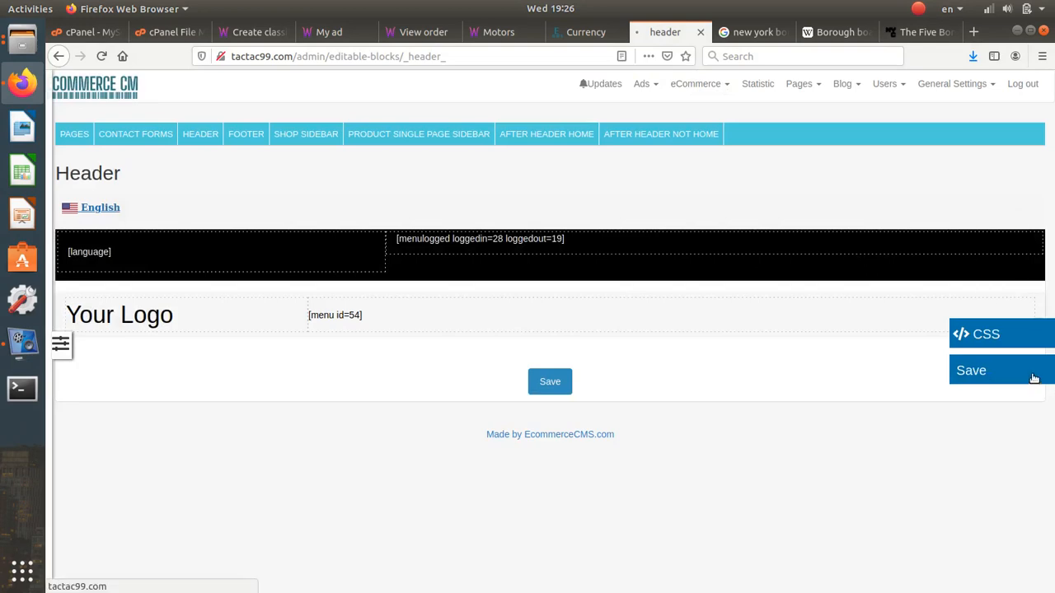
click(499, 32)
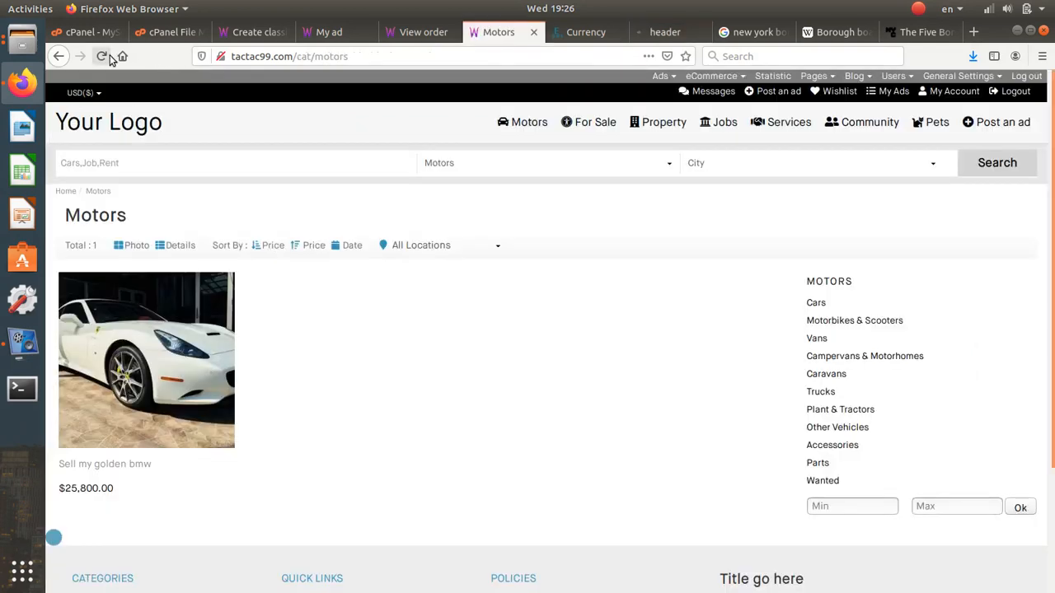
click(101, 56)
click(95, 94)
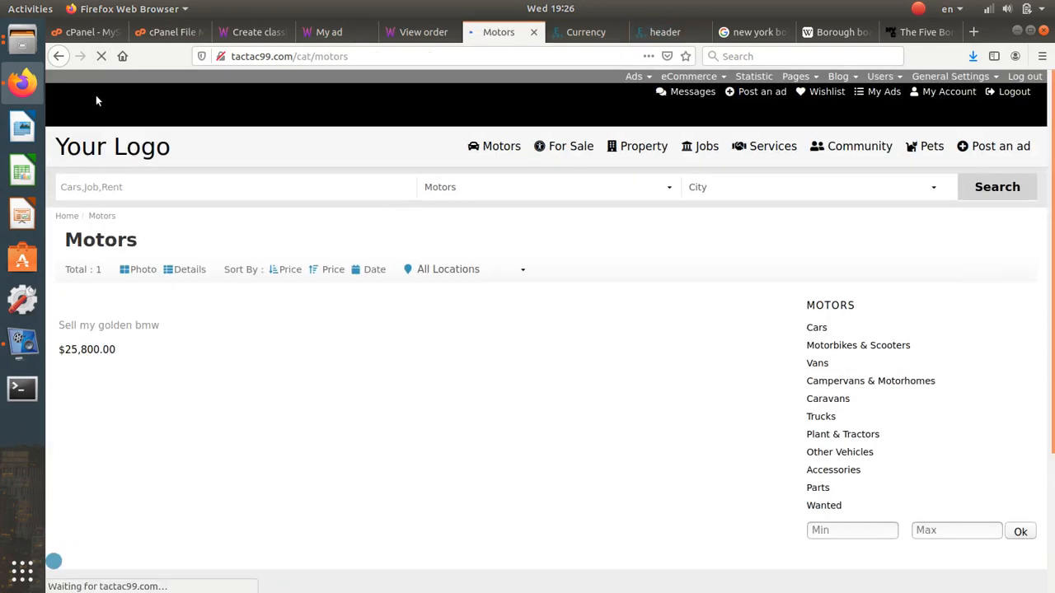
click(664, 32)
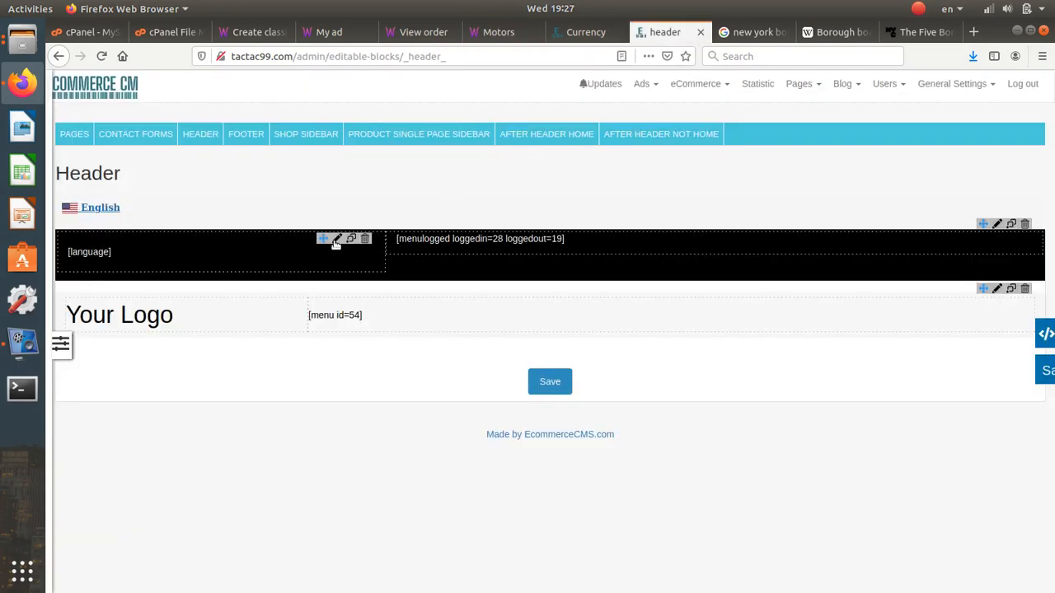
- Give the language block top and bottom padding 0, then save the header layout
click(338, 239)
click(765, 212)
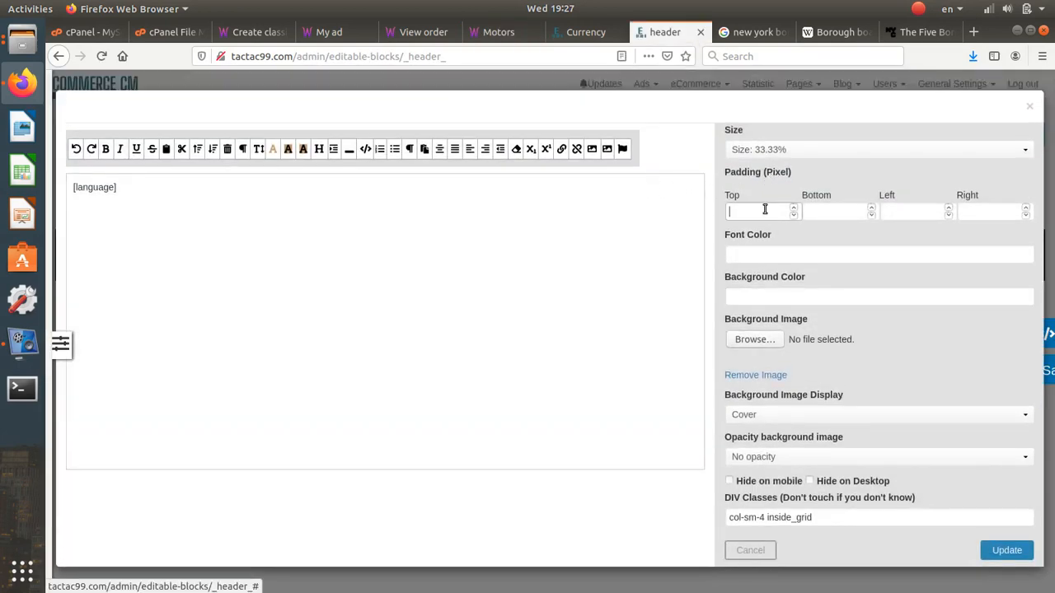
text(0)
click(833, 213)
text(0)
click(1007, 553)
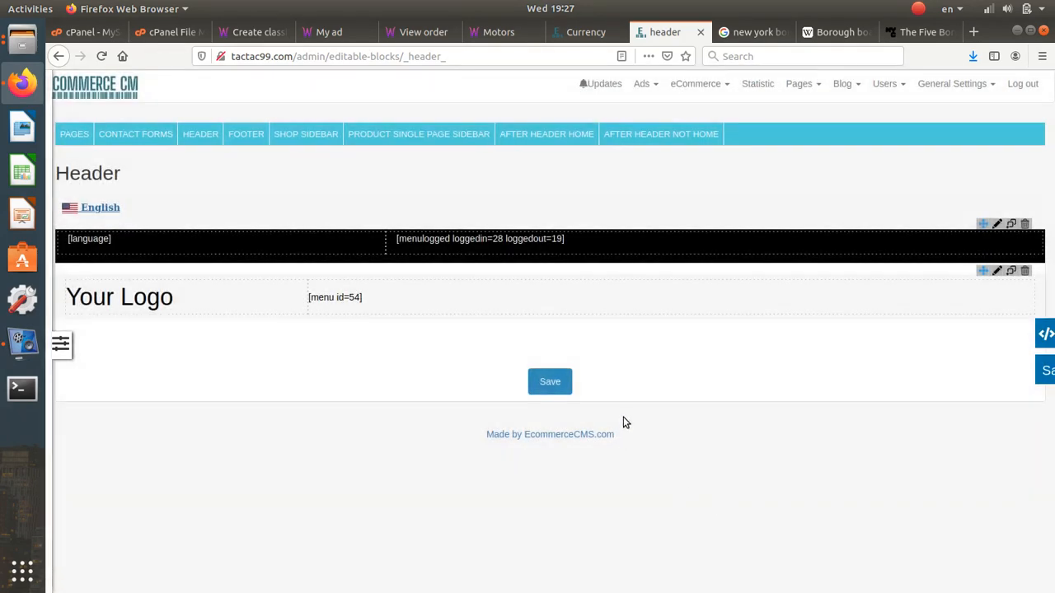
click(550, 383)
click(746, 301)
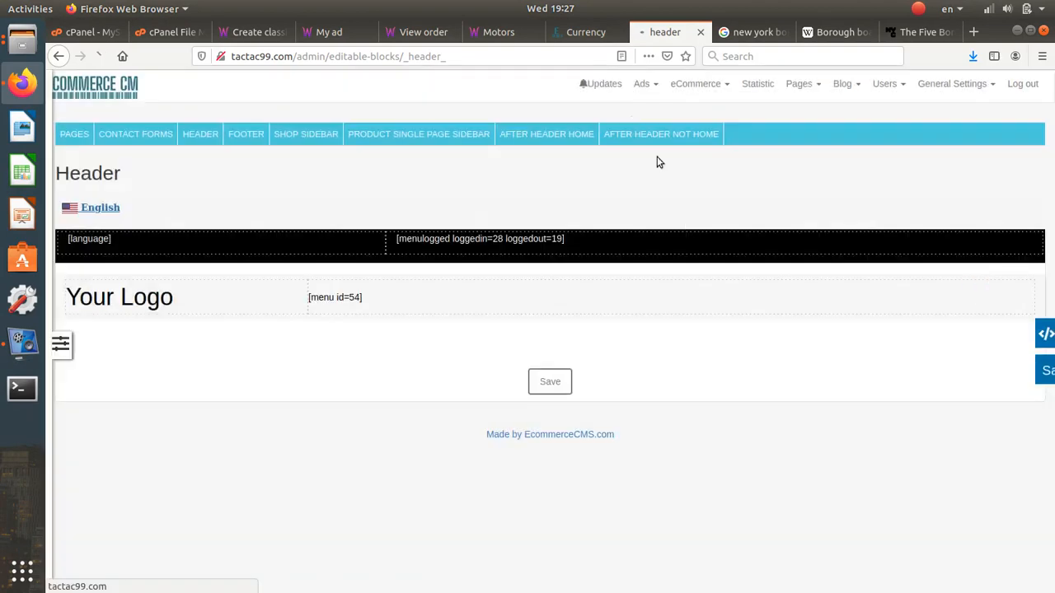
- Recheck the storefront Motors page and return to the header admin
click(585, 32)
click(467, 34)
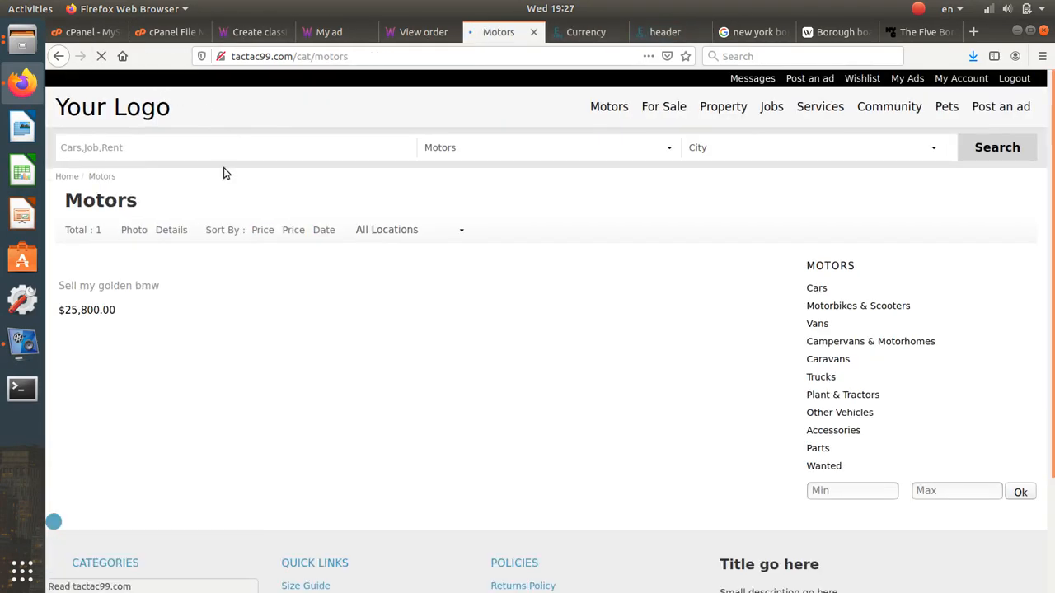
click(703, 34)
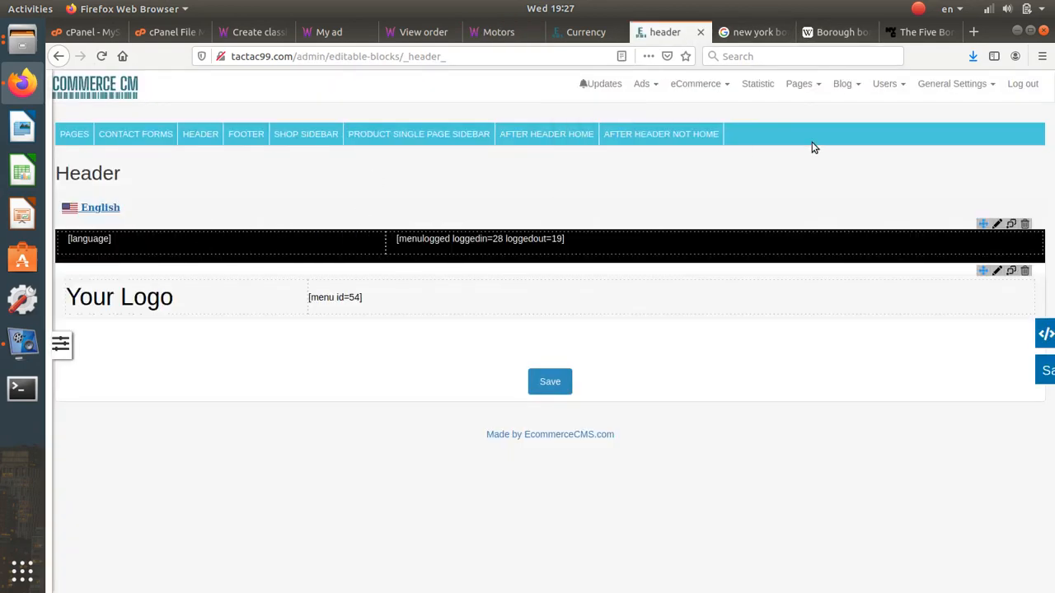
click(931, 86)
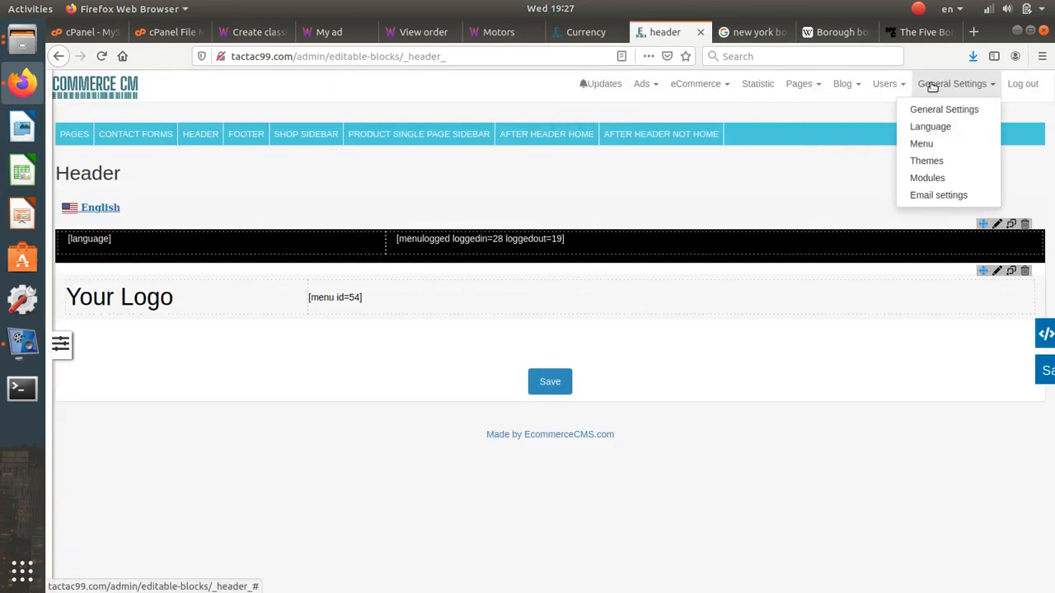
- Go to the language settings and look over the admin language list without changing it
click(938, 127)
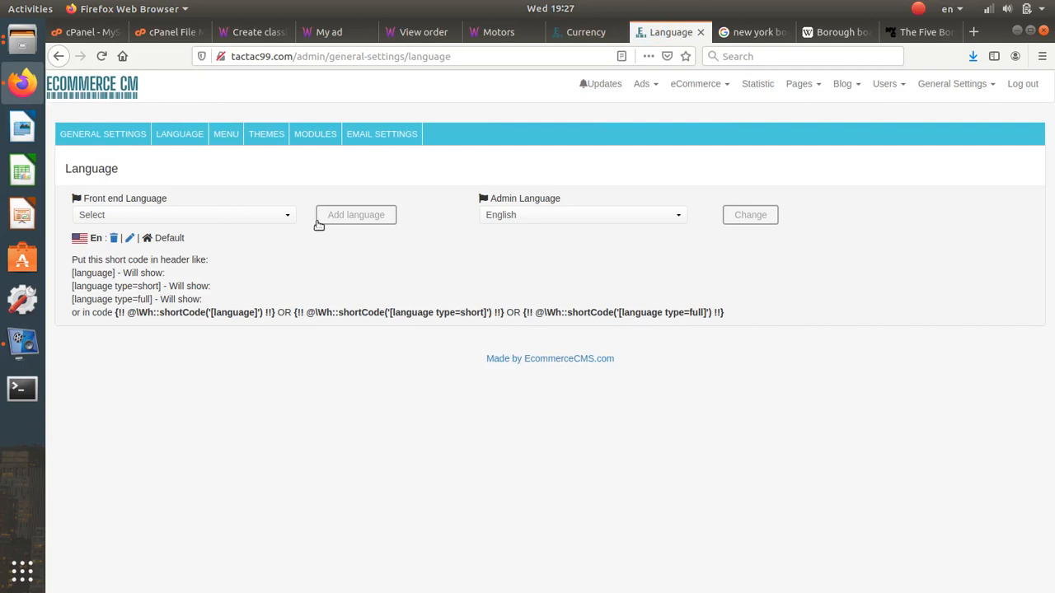
click(614, 215)
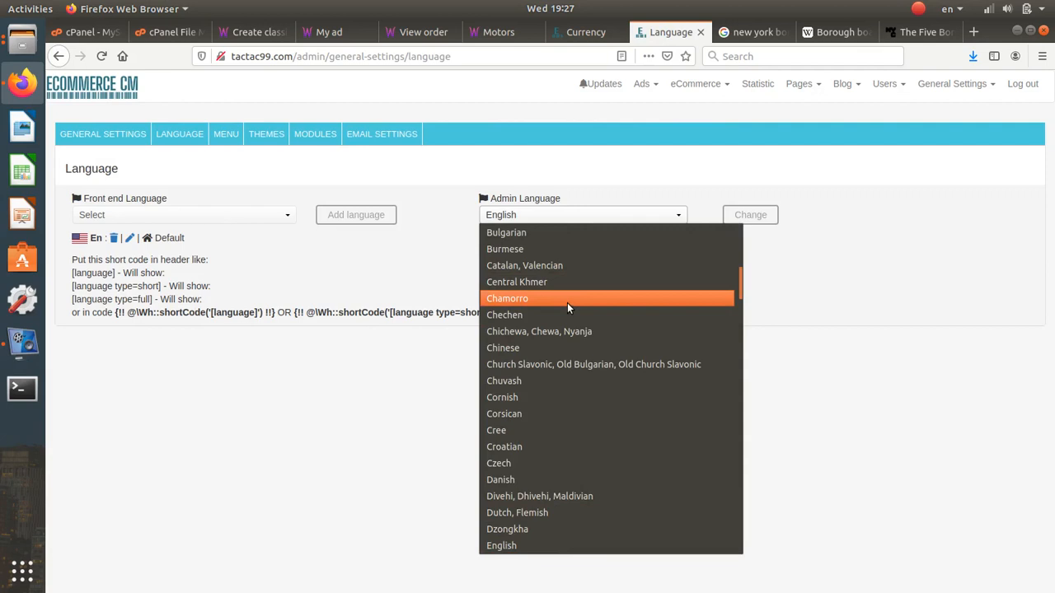
click(224, 208)
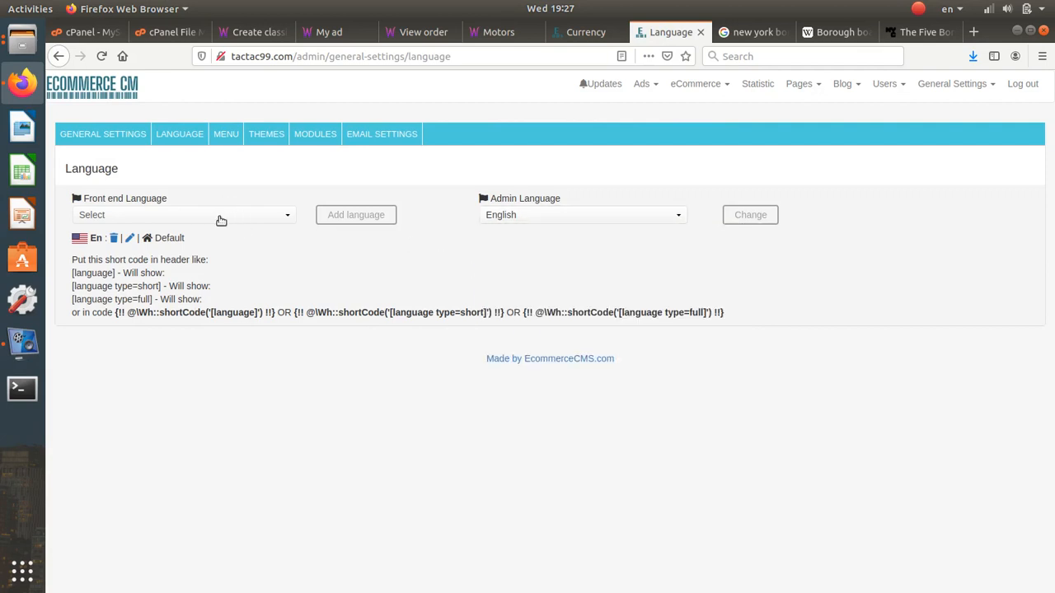
- Add Italian as a front-end language and open its translation strings
click(221, 215)
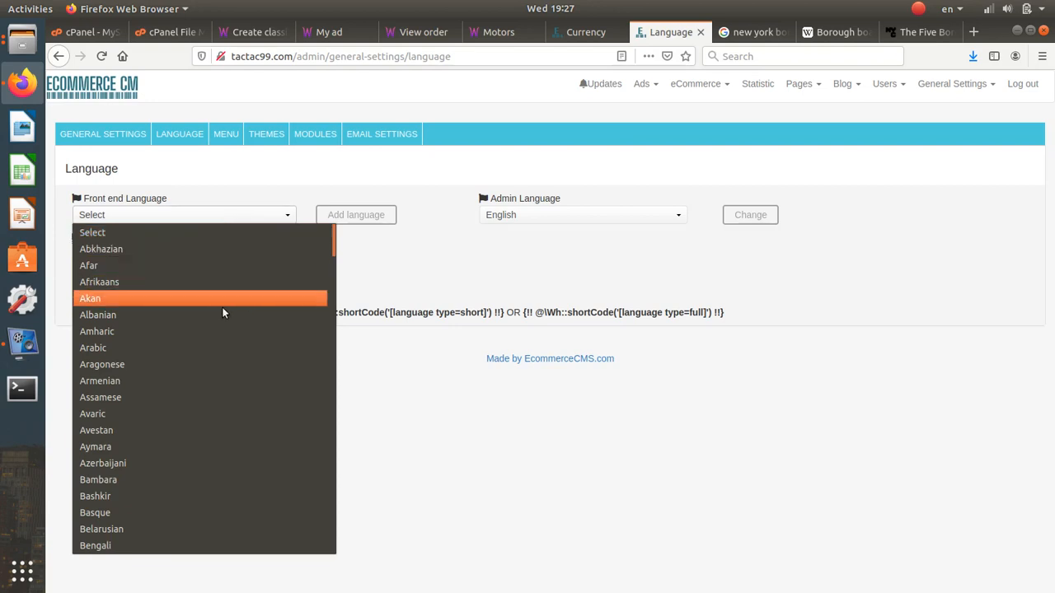
scroll(218, 351, down, 5)
key(i)
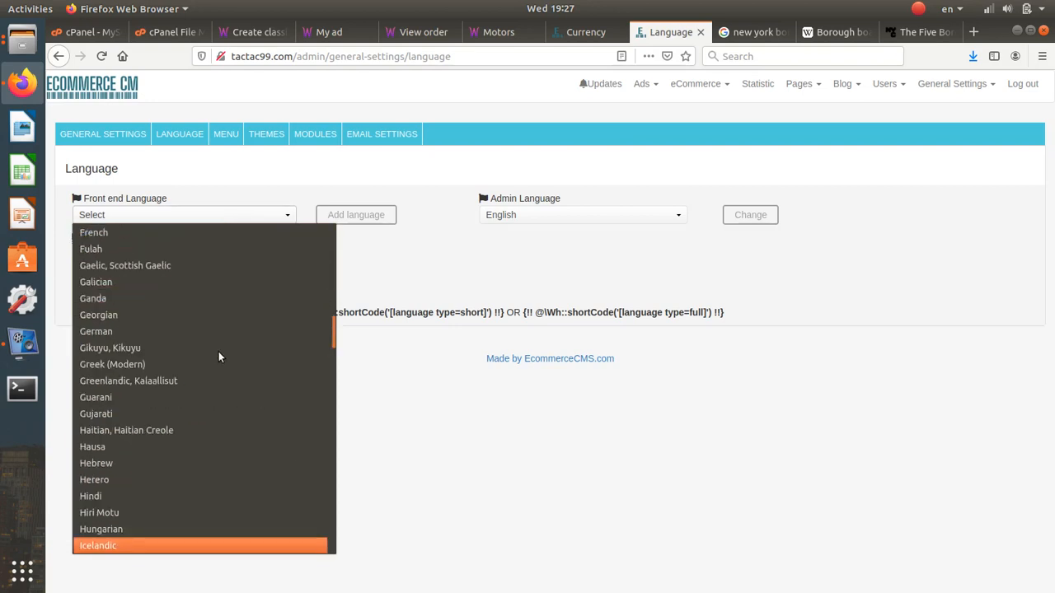
key(Down)
key(Down)
key(Down)
key(Down)
key(Down)
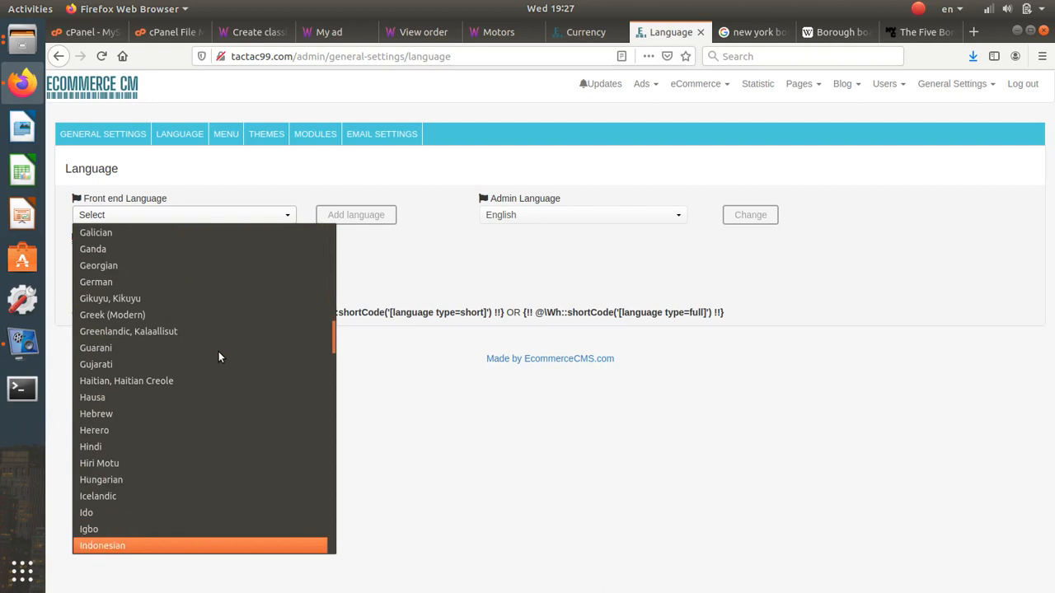
key(Down)
key(Down)
key(Down)
key(Down)
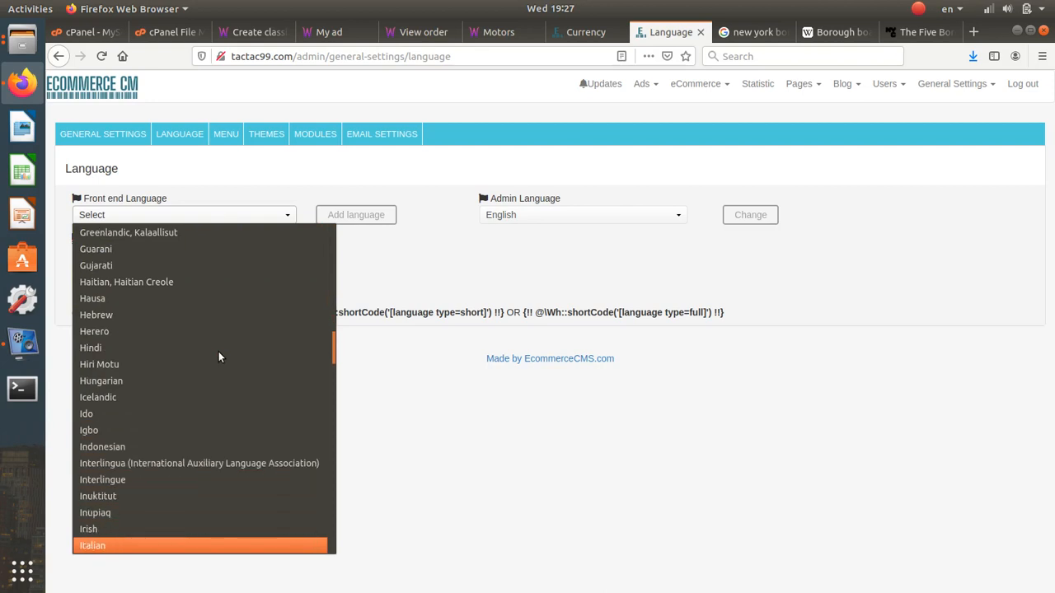
key(Return)
click(326, 214)
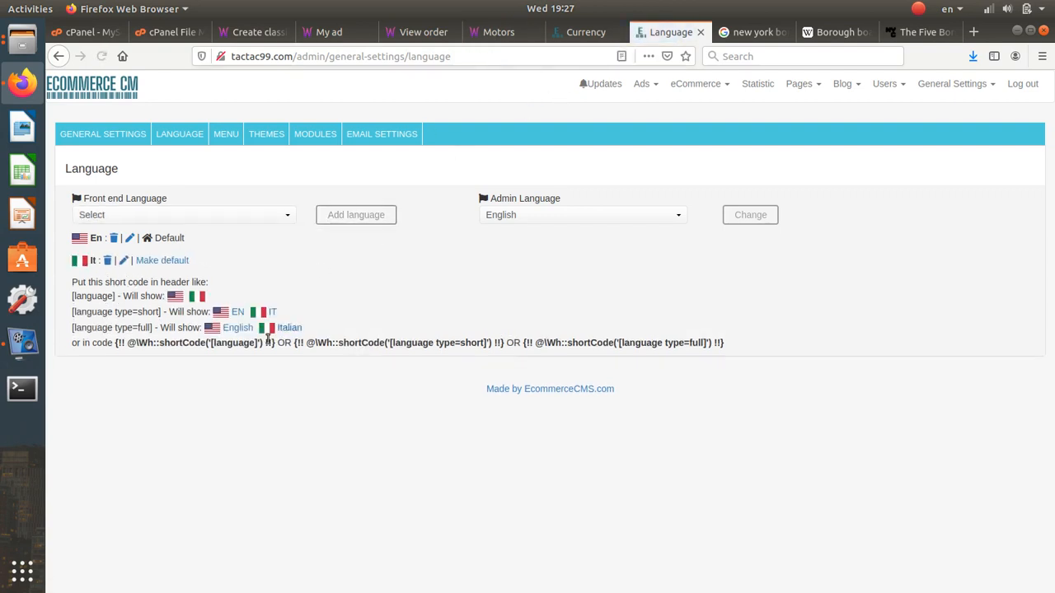
click(125, 262)
- Reload the Motors storefront to see English and Italian flags, then return to Currency settings
scroll(520, 447, down, 15)
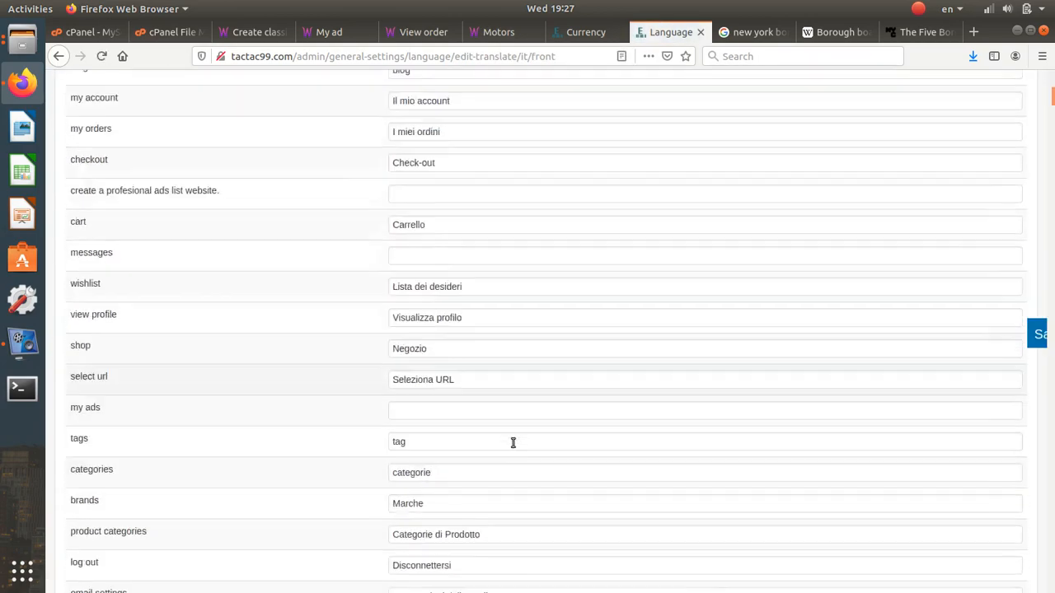
scroll(509, 440, down, 20)
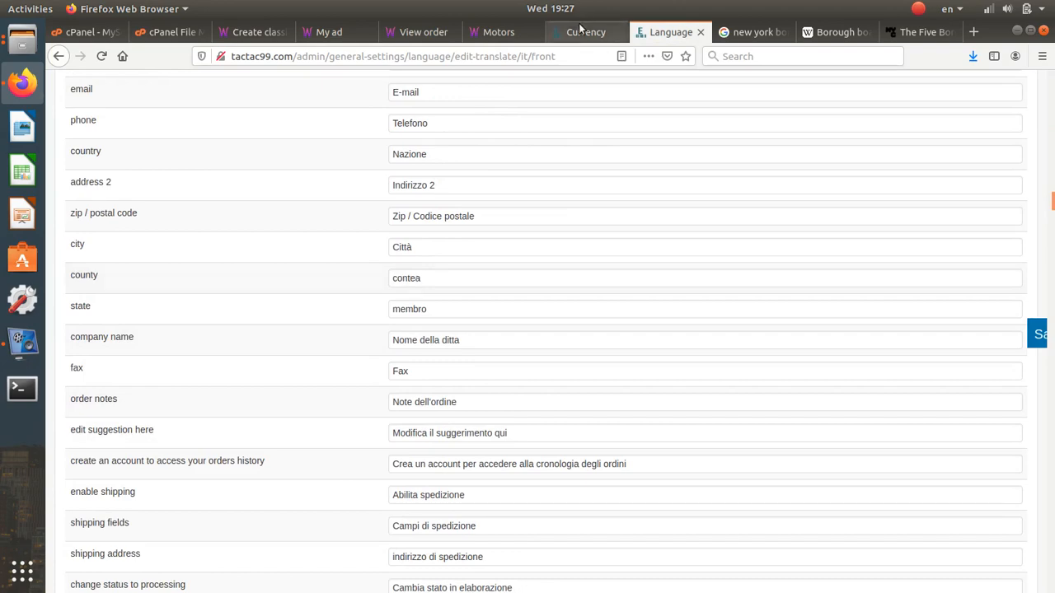
click(499, 32)
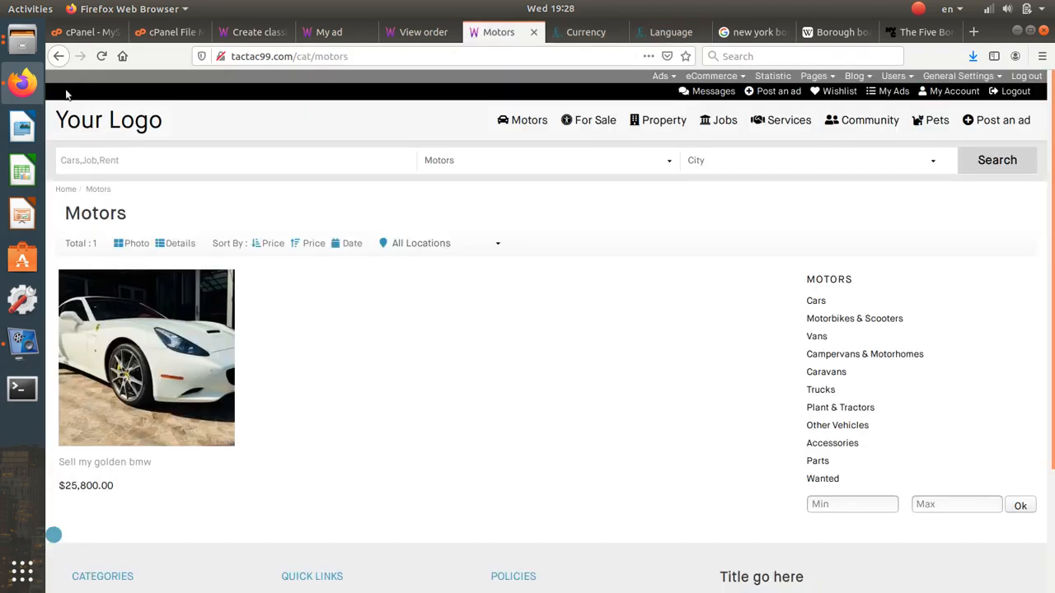
click(101, 56)
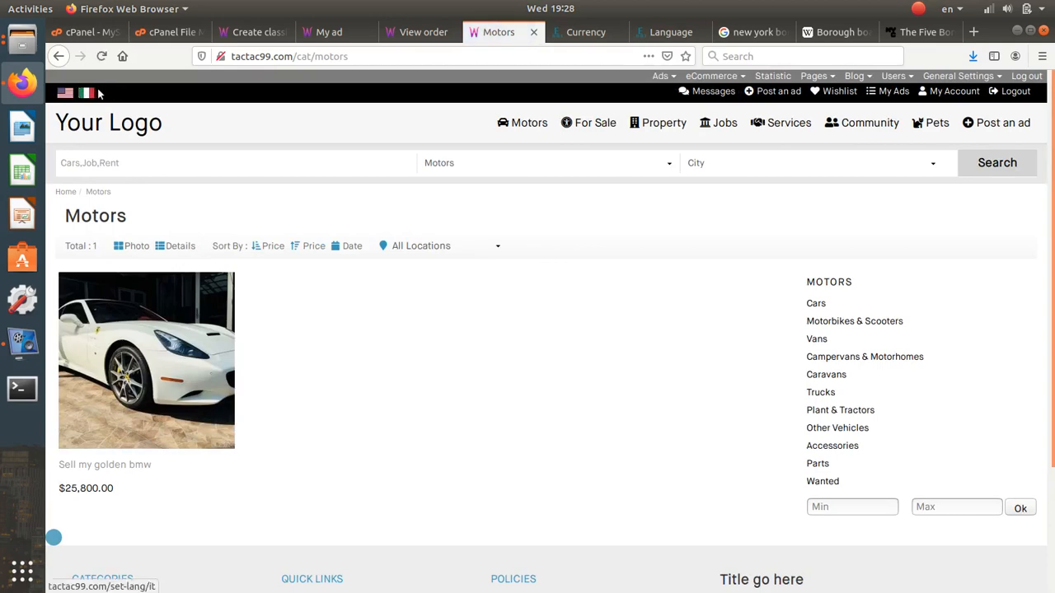
click(581, 30)
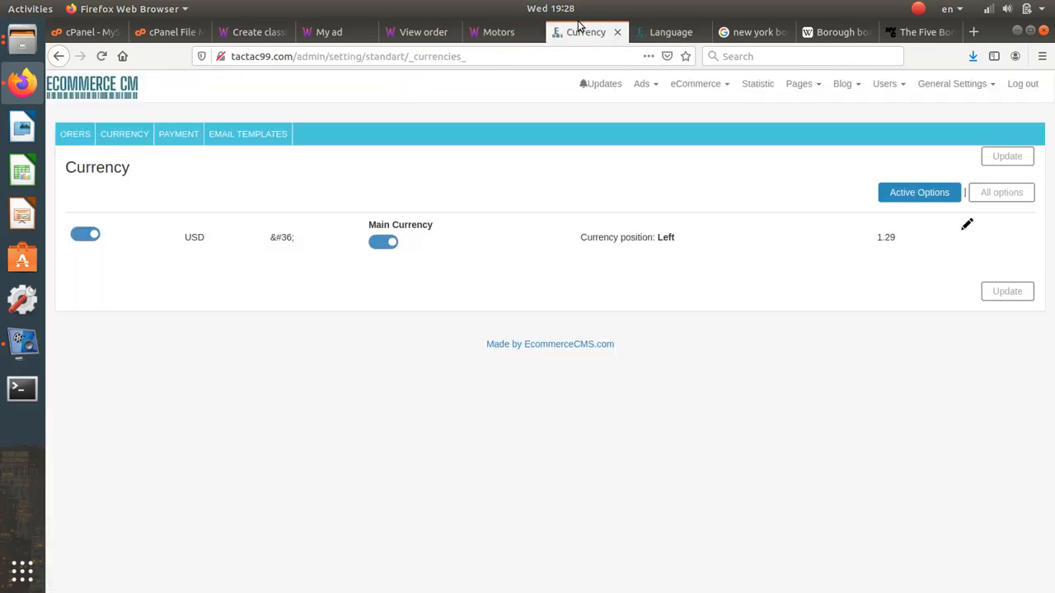
- Inspect the Header's [language] block, retyping the shortcode, and cancel without saving
click(796, 84)
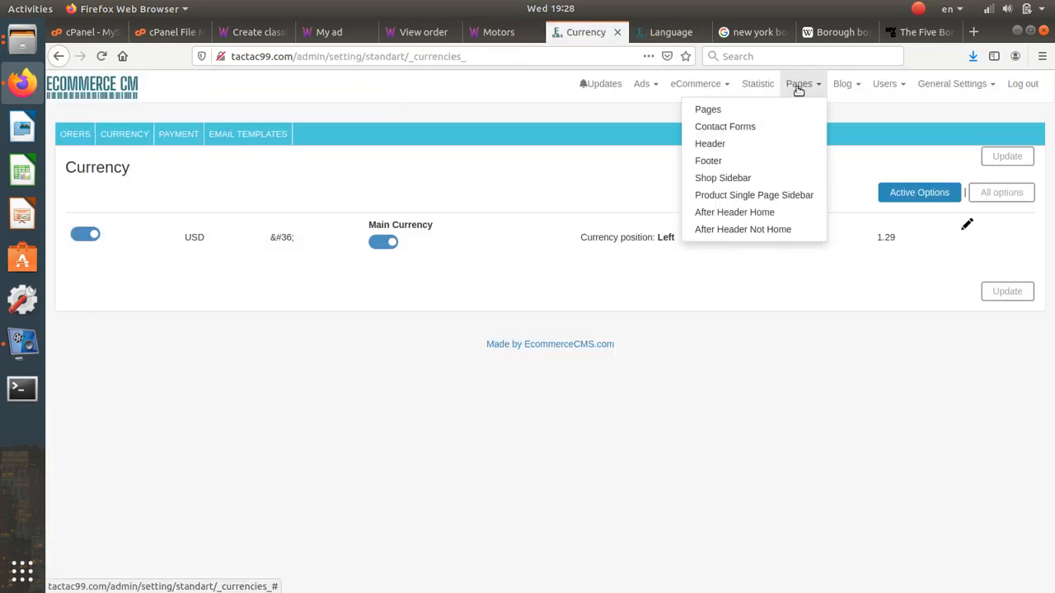
click(764, 147)
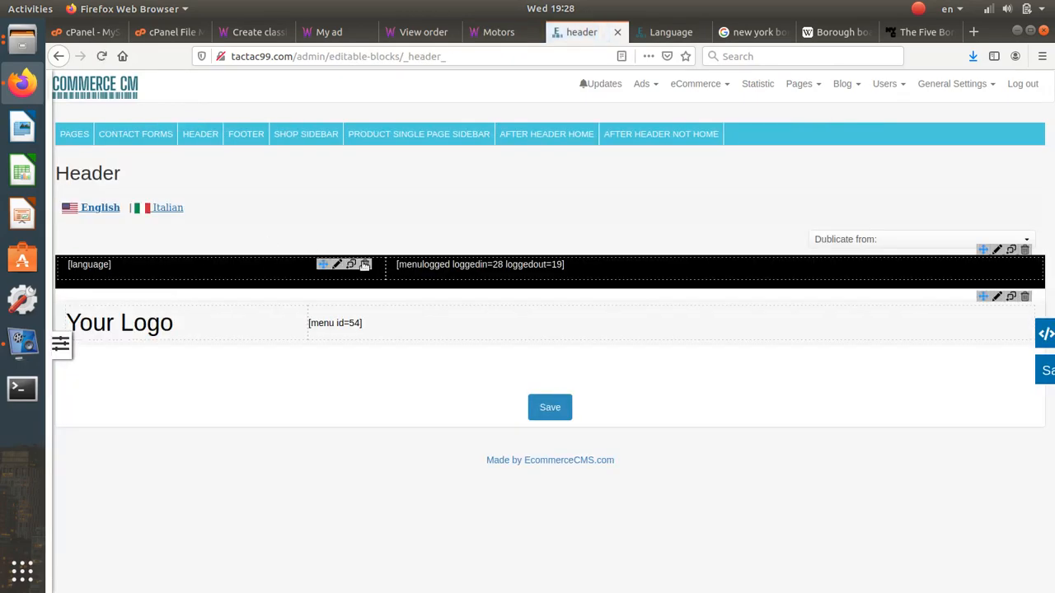
click(338, 264)
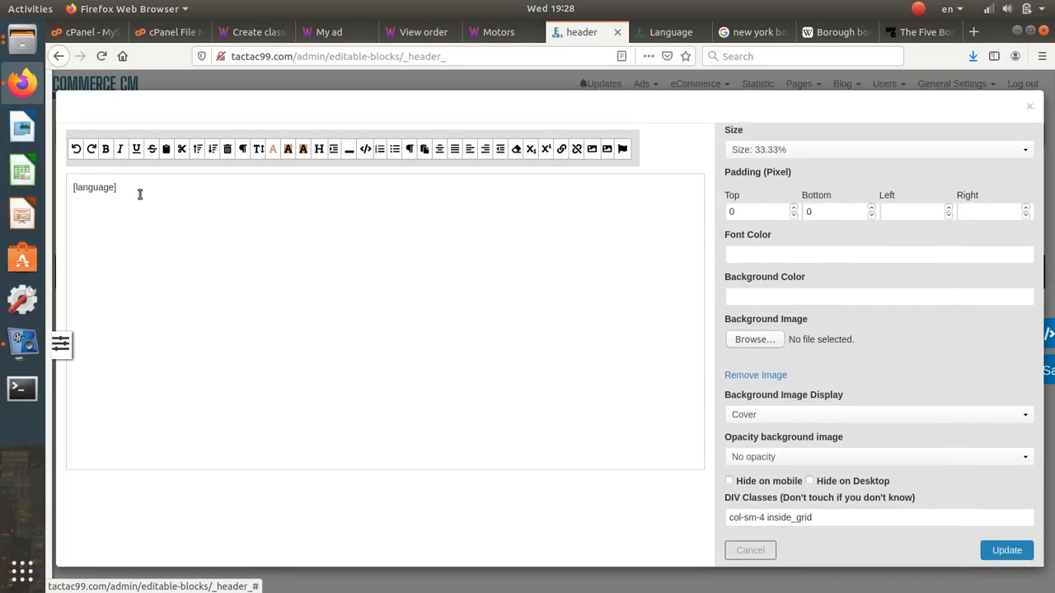
key(ctrl+a)
key(ctrl+c)
key(BackSpace)
key(ctrl+v)
drag(118, 187, 73, 185)
click(735, 550)
- Go back to the Italian translation form
click(674, 32)
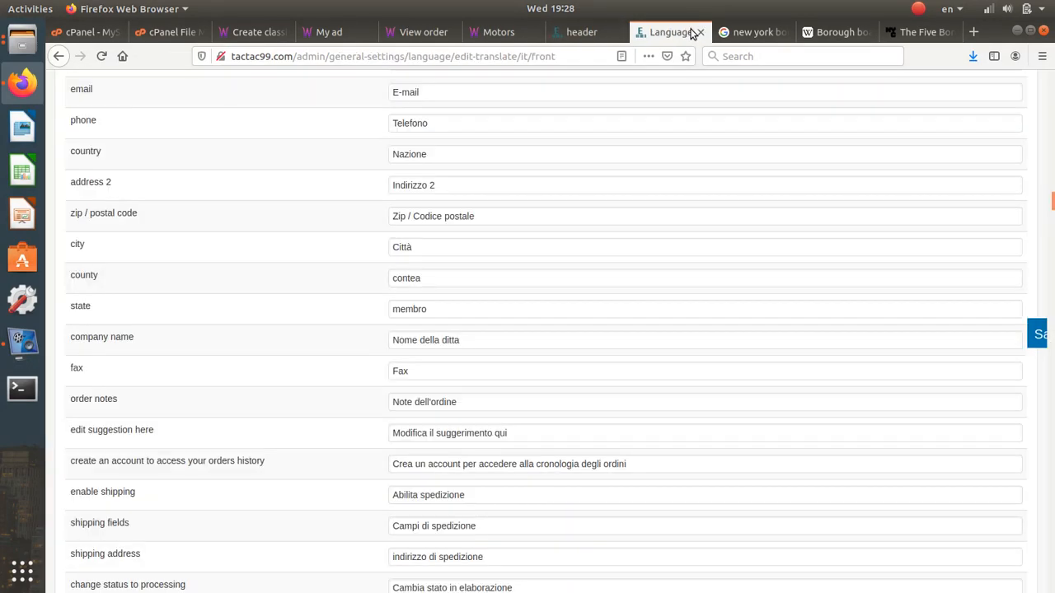
click(581, 32)
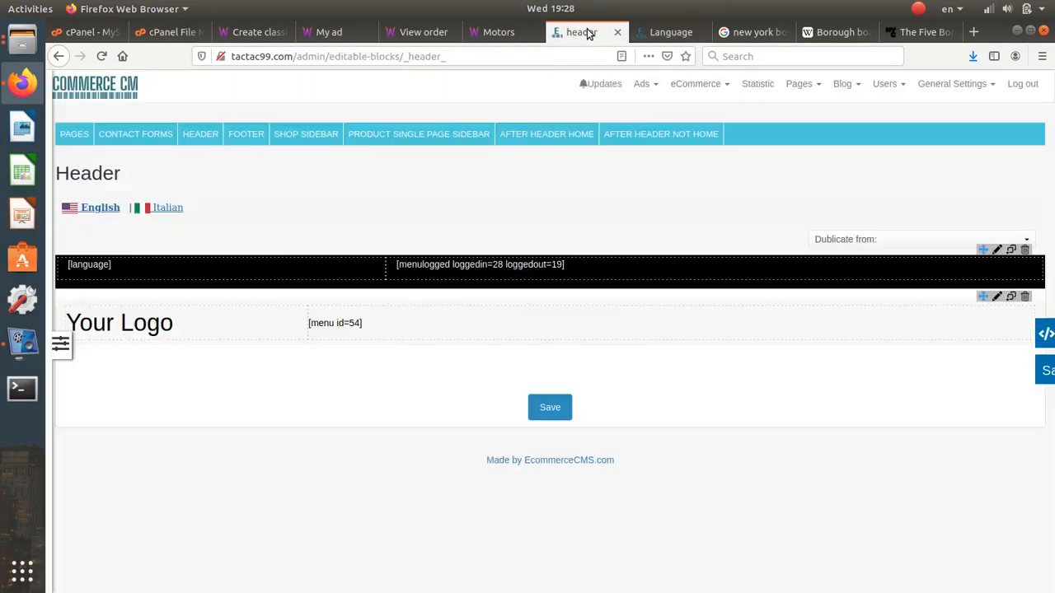
click(667, 32)
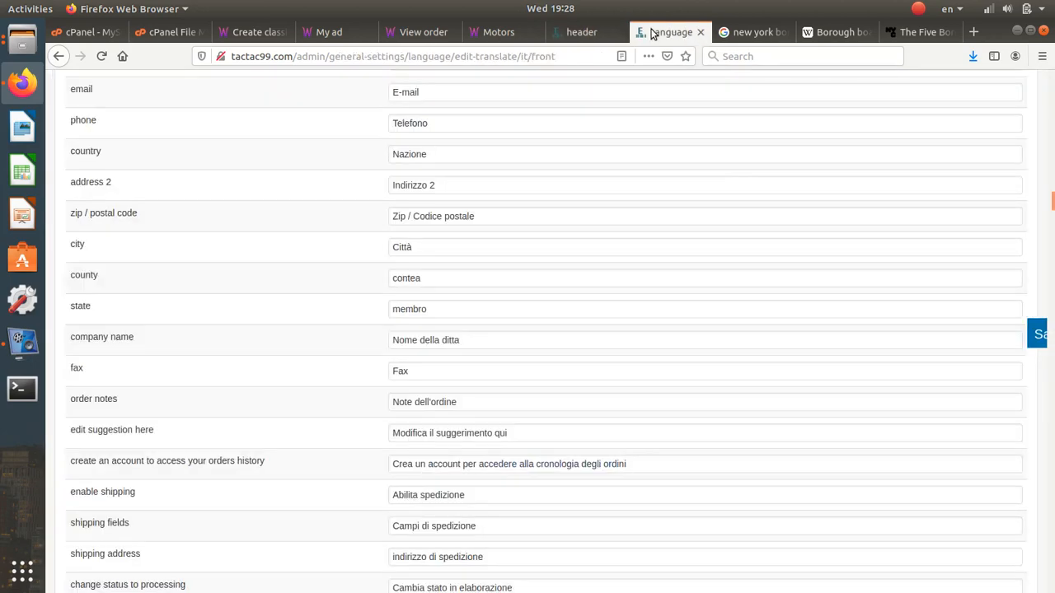
- Scroll through the Italian translations, select the Check-out entry, and return to the Motors storefront
scroll(652, 438, up, 10)
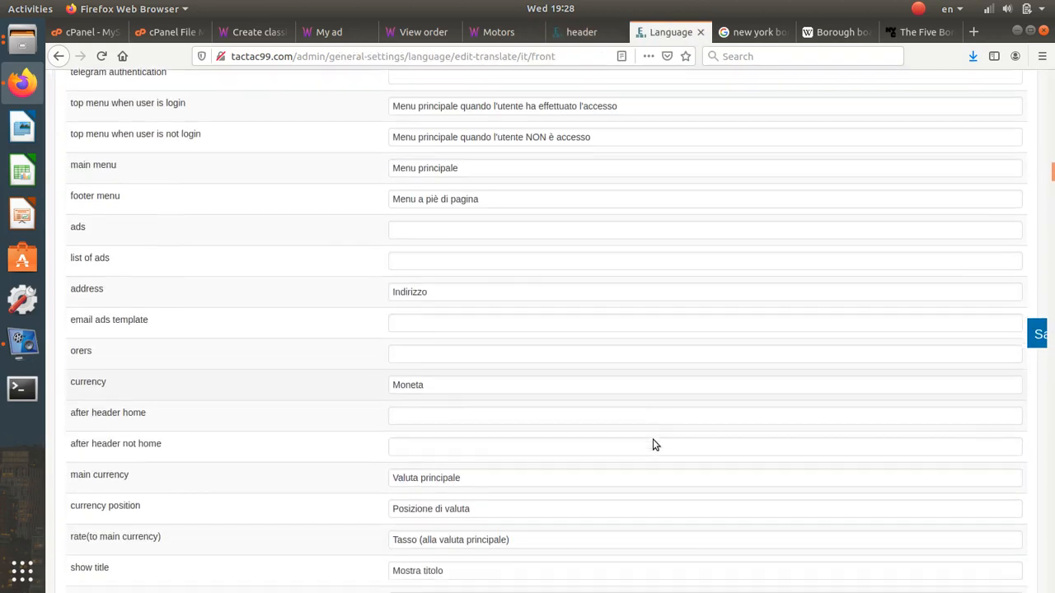
scroll(652, 441, up, 5)
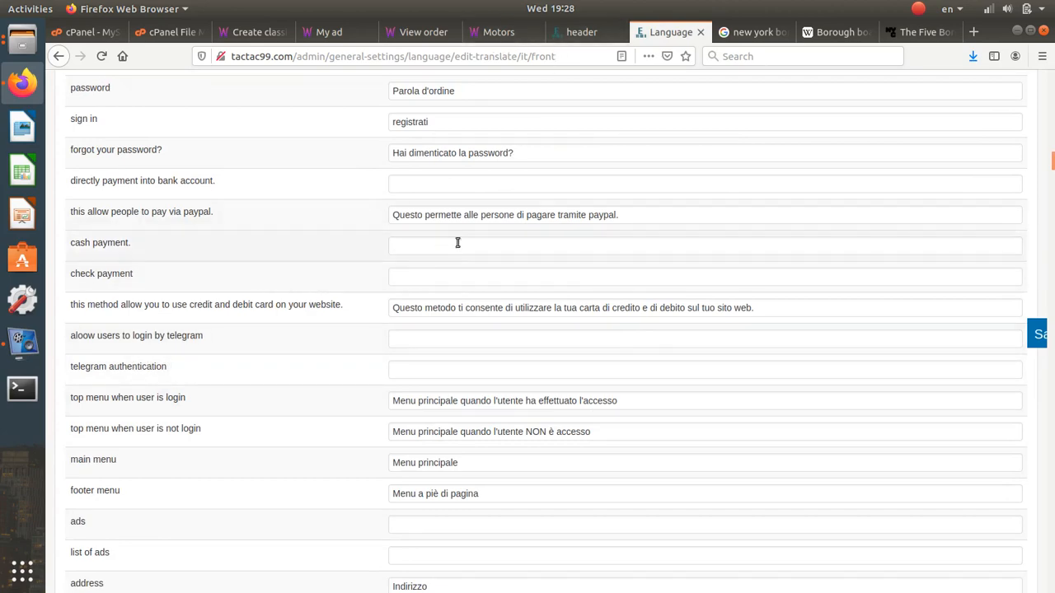
scroll(457, 242, up, 20)
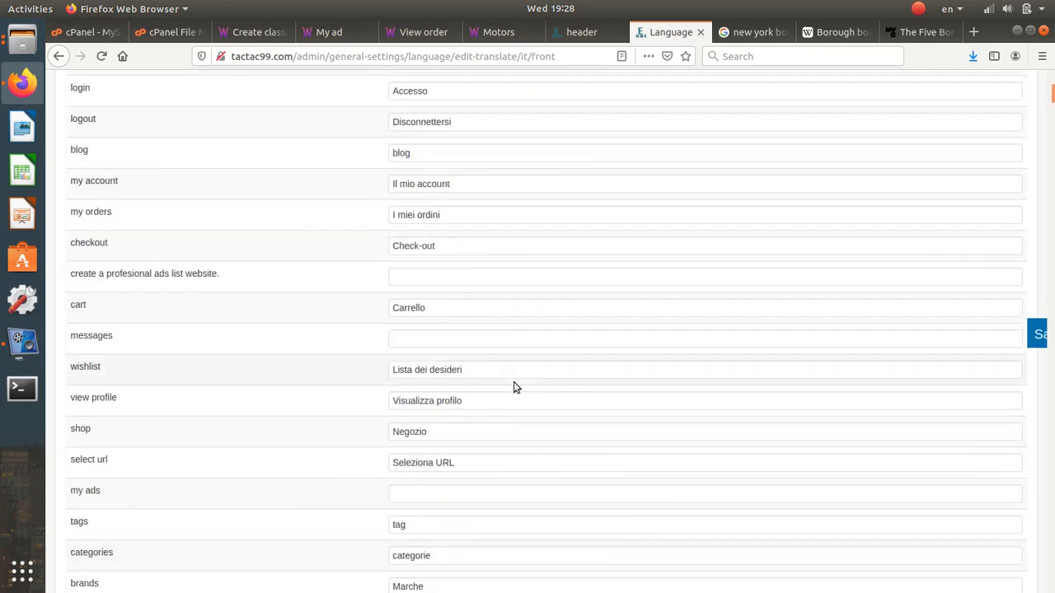
scroll(514, 384, up, 5)
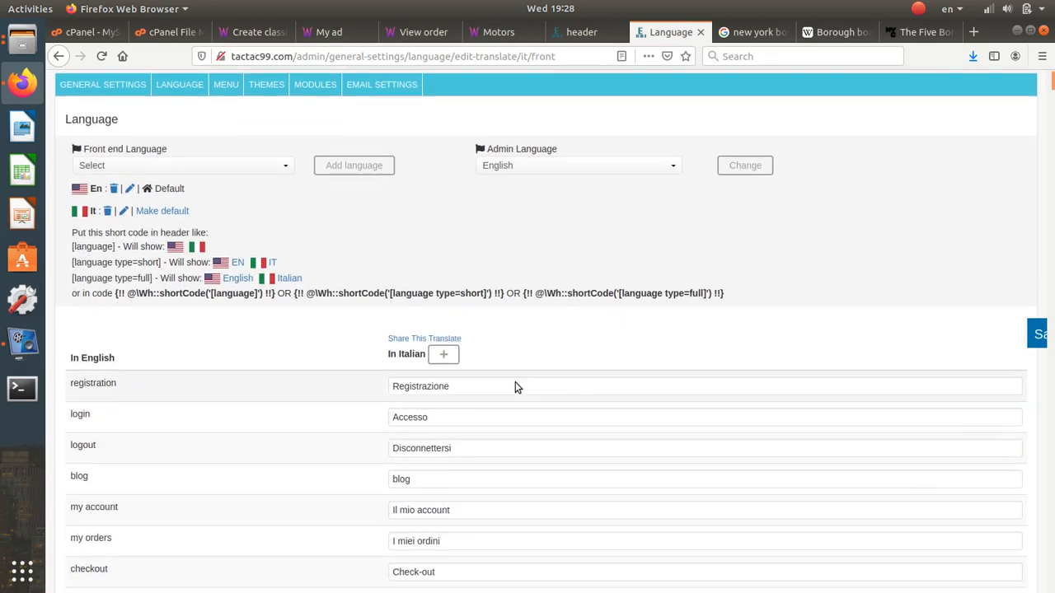
scroll(515, 386, down, 1)
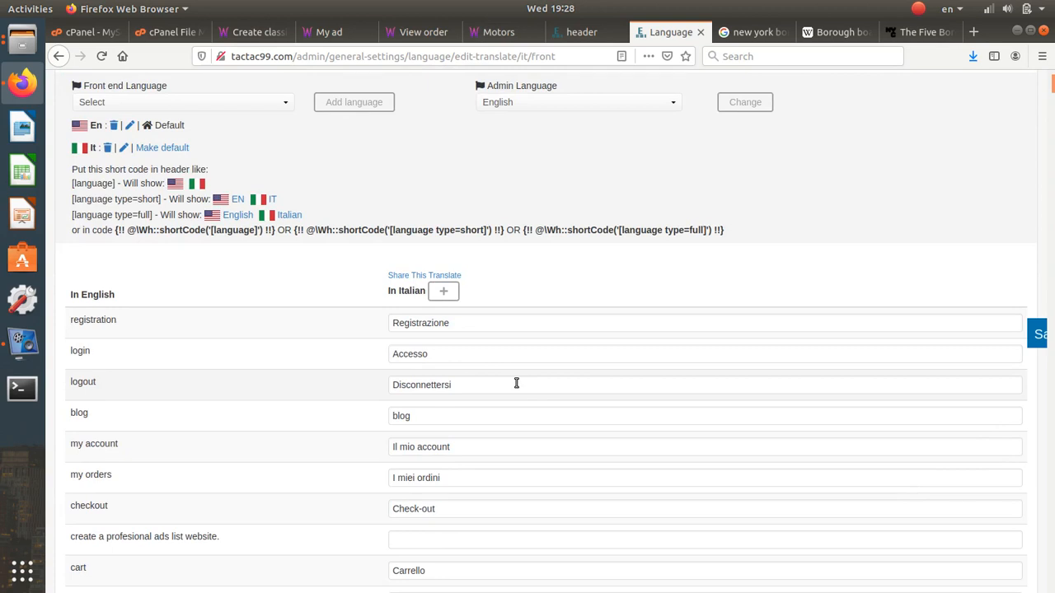
scroll(470, 454, down, 2)
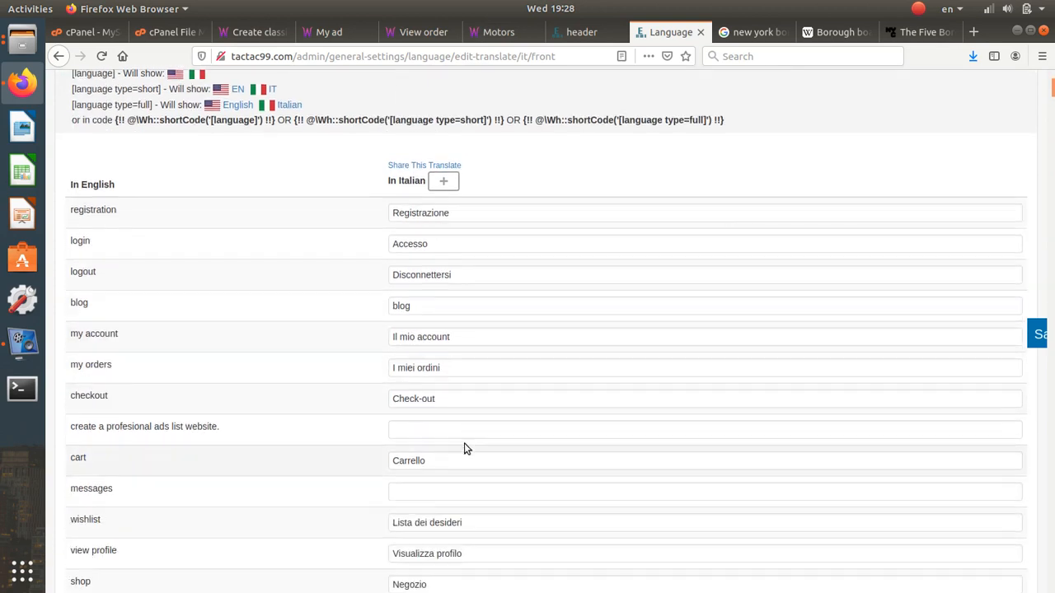
drag(448, 397, 368, 395)
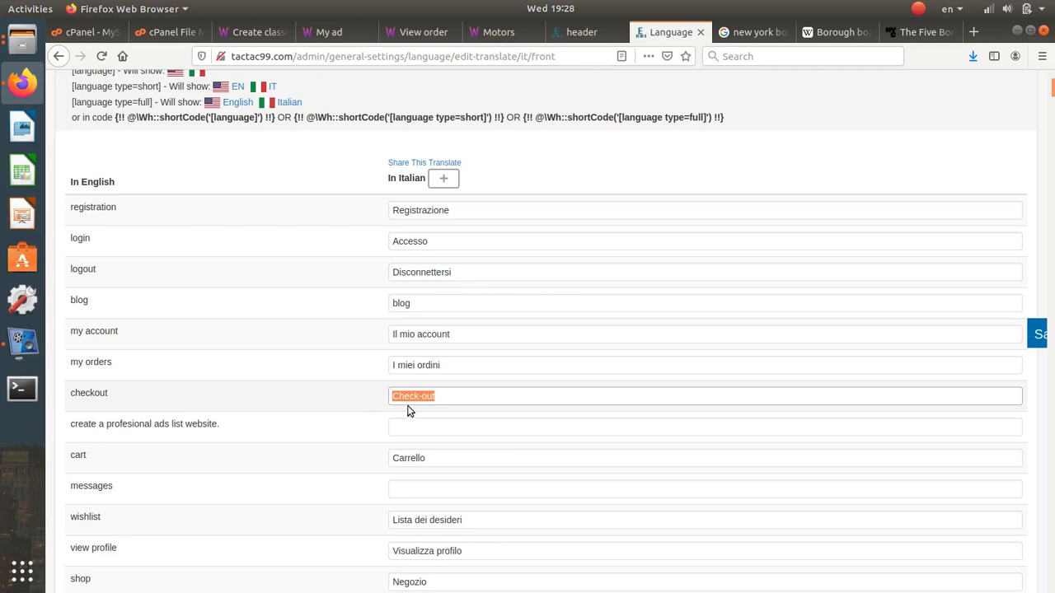
click(495, 31)
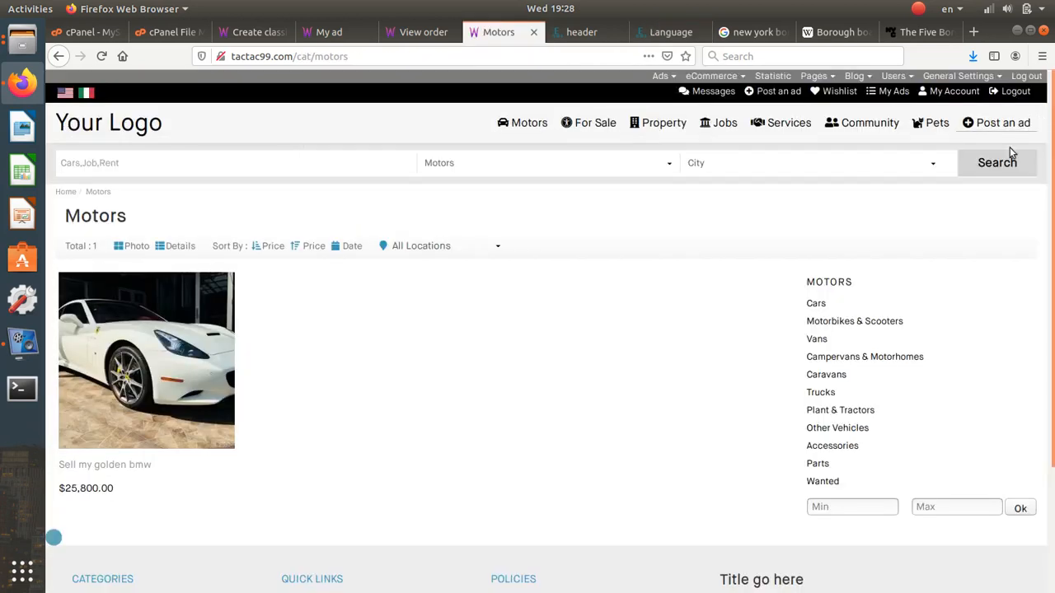
- Switch the Motors page to Italian, inspect the Max price filter, then return to the admin translation tab
click(86, 96)
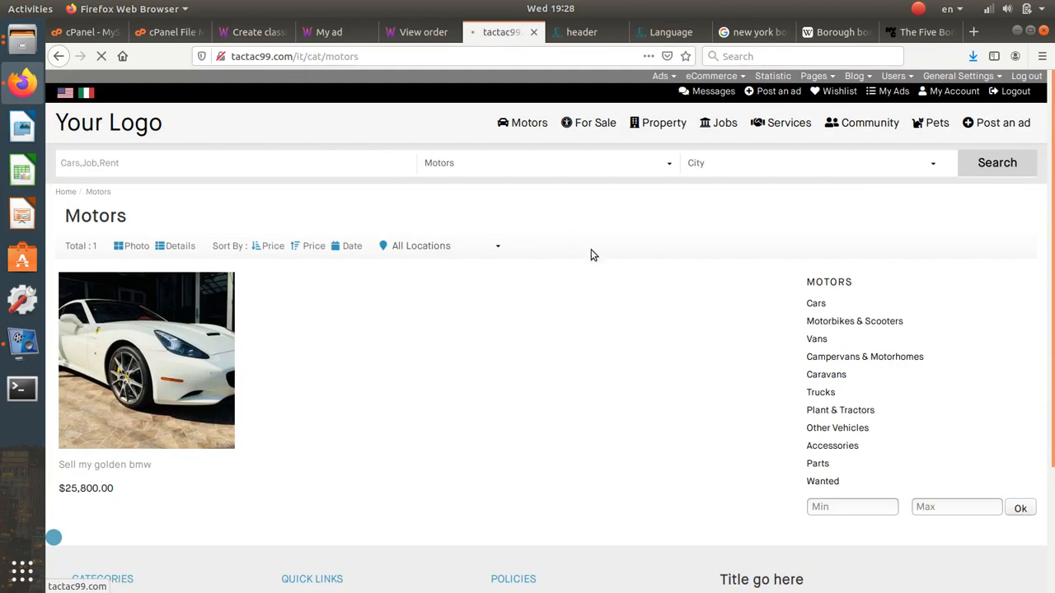
scroll(615, 290, down, 3)
scroll(615, 289, up, 2)
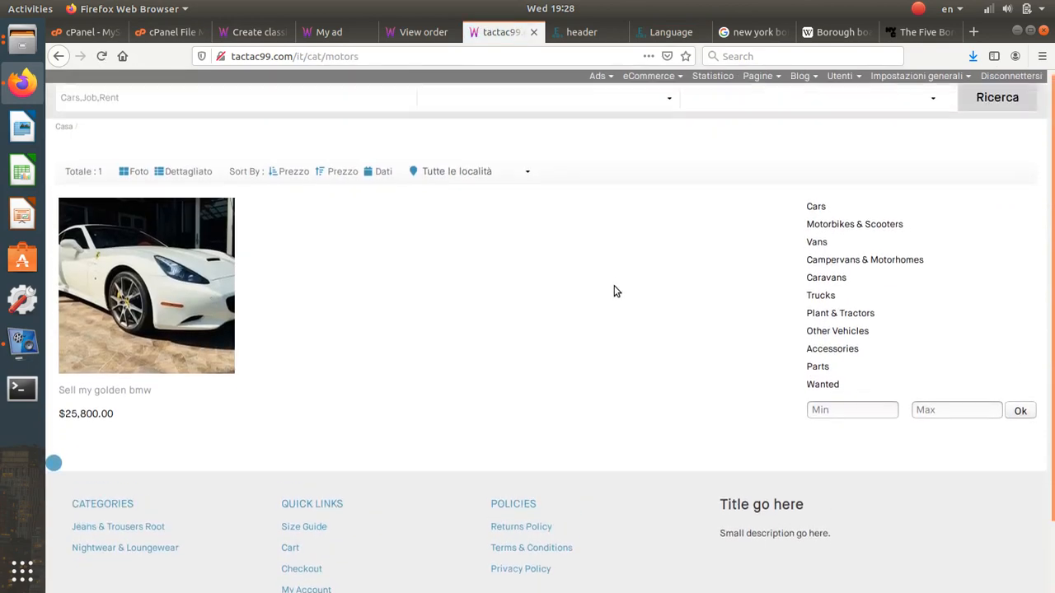
click(924, 417)
click(594, 32)
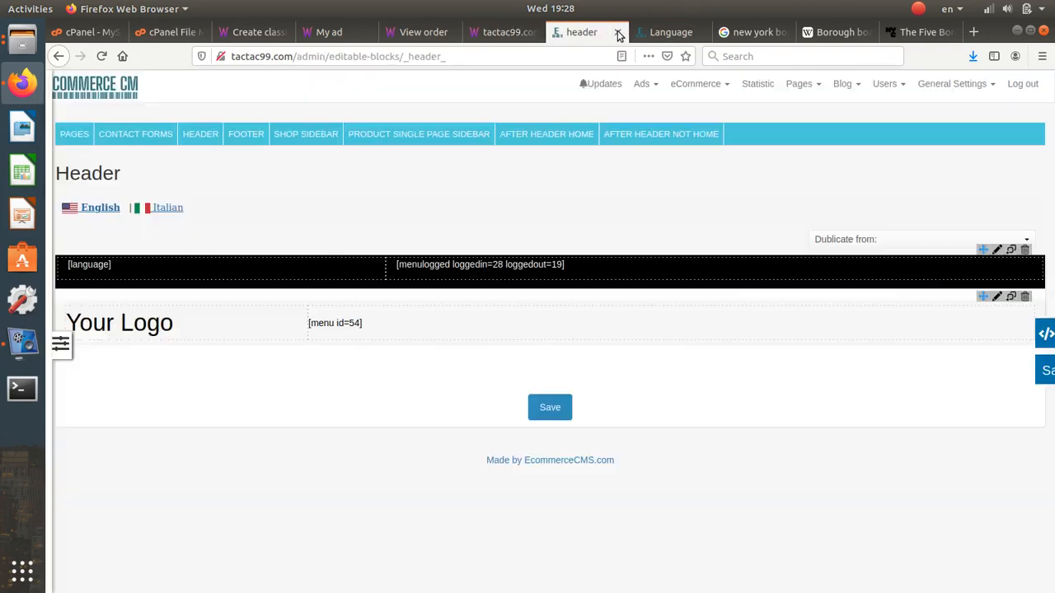
click(664, 31)
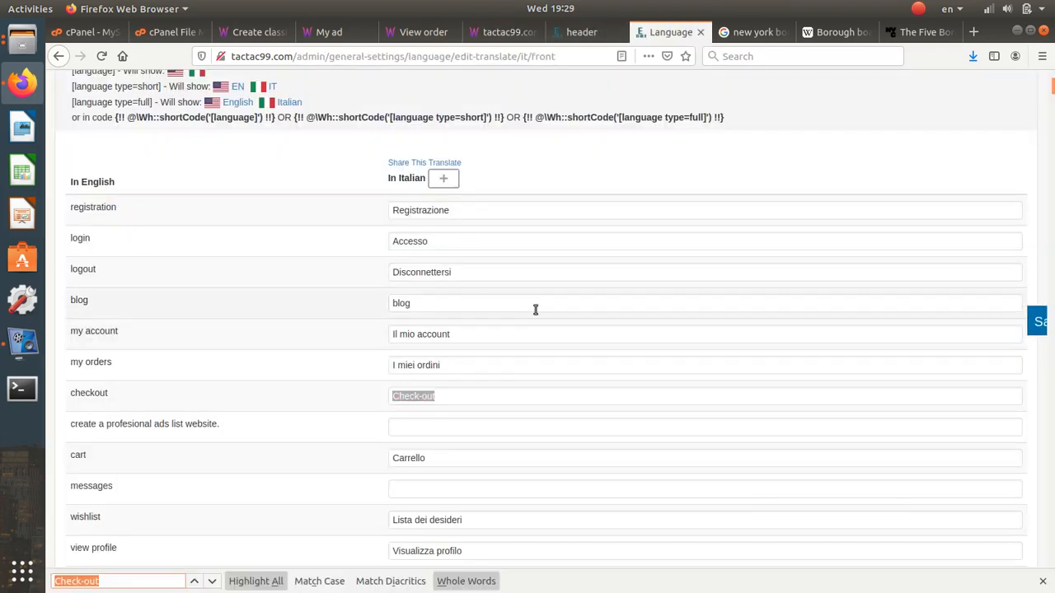
- Find 'min' among the Italian translations, scroll the rows, and select the untranslated subscribers entry
text(Max)
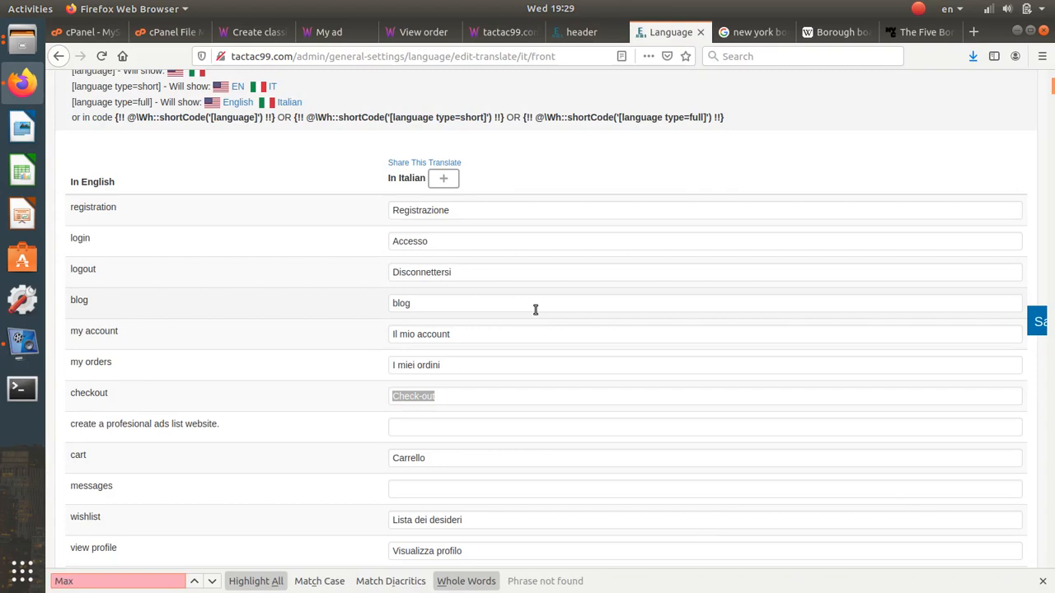
key(BackSpace)
text(min)
scroll(577, 259, down, 20)
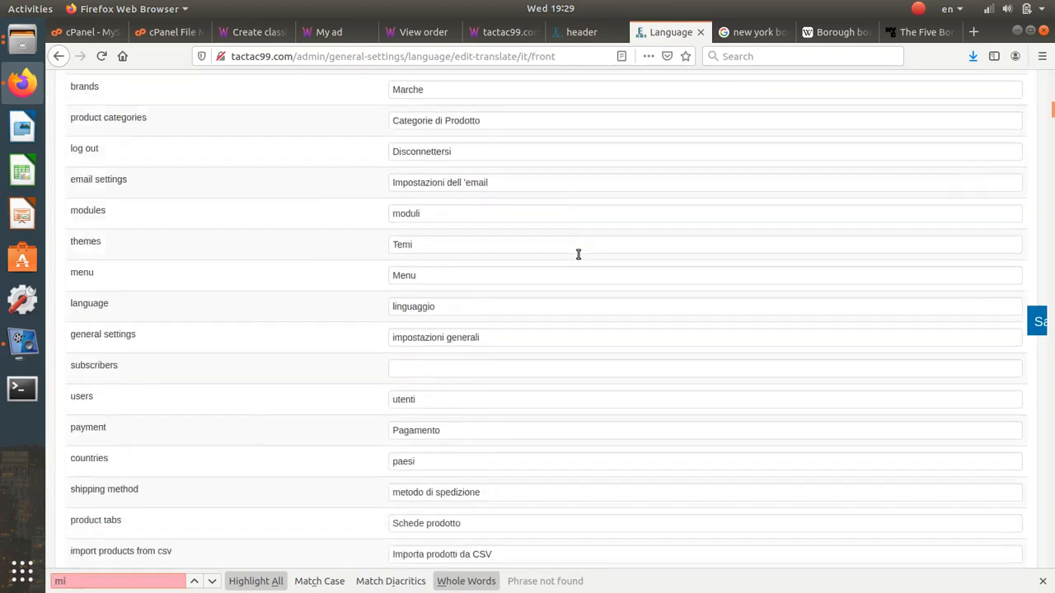
scroll(578, 254, down, 15)
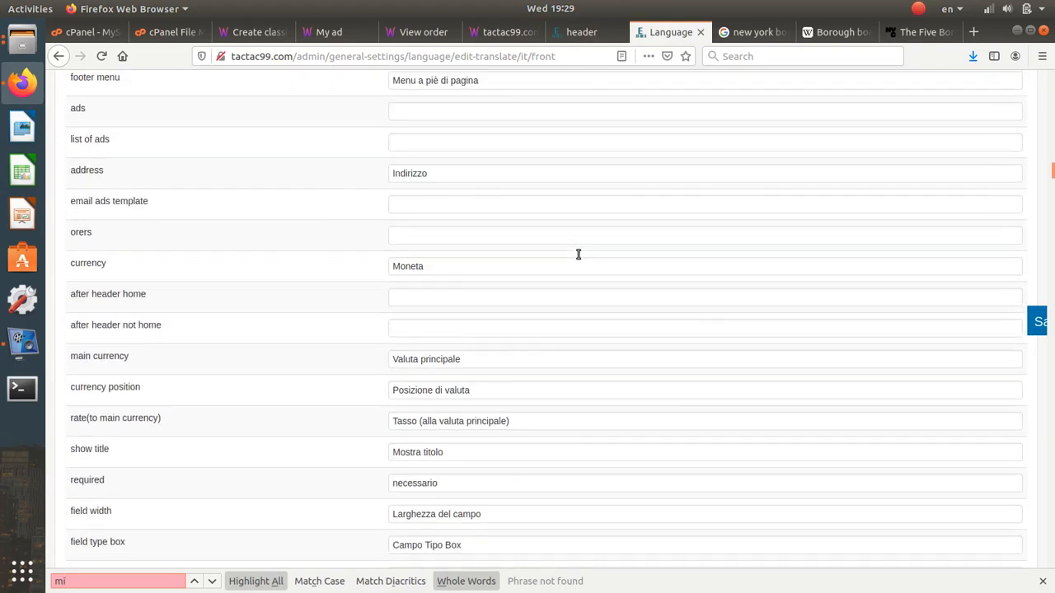
scroll(556, 258, up, 20)
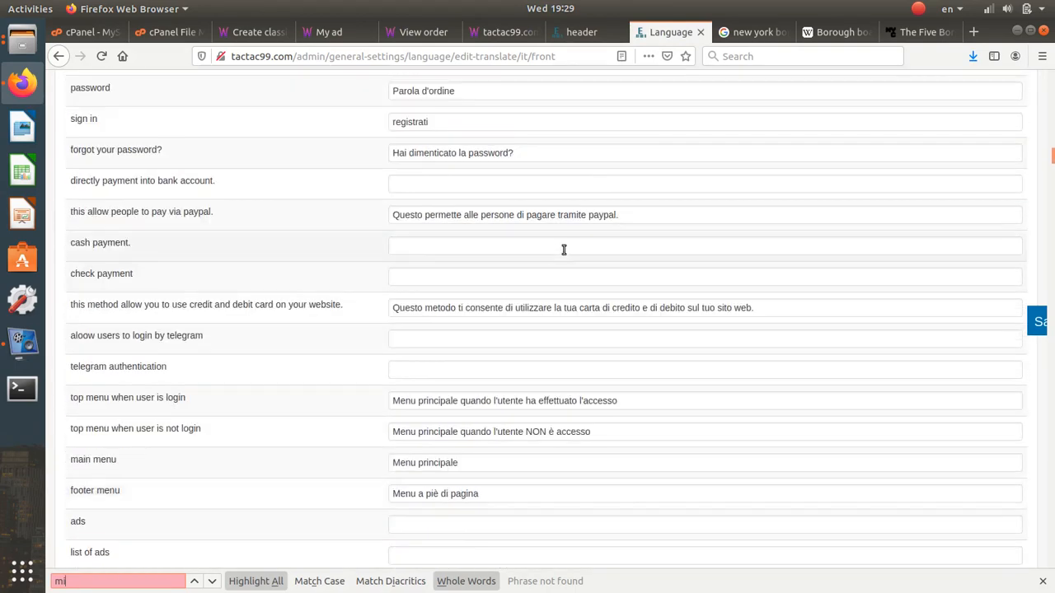
scroll(576, 183, up, 5)
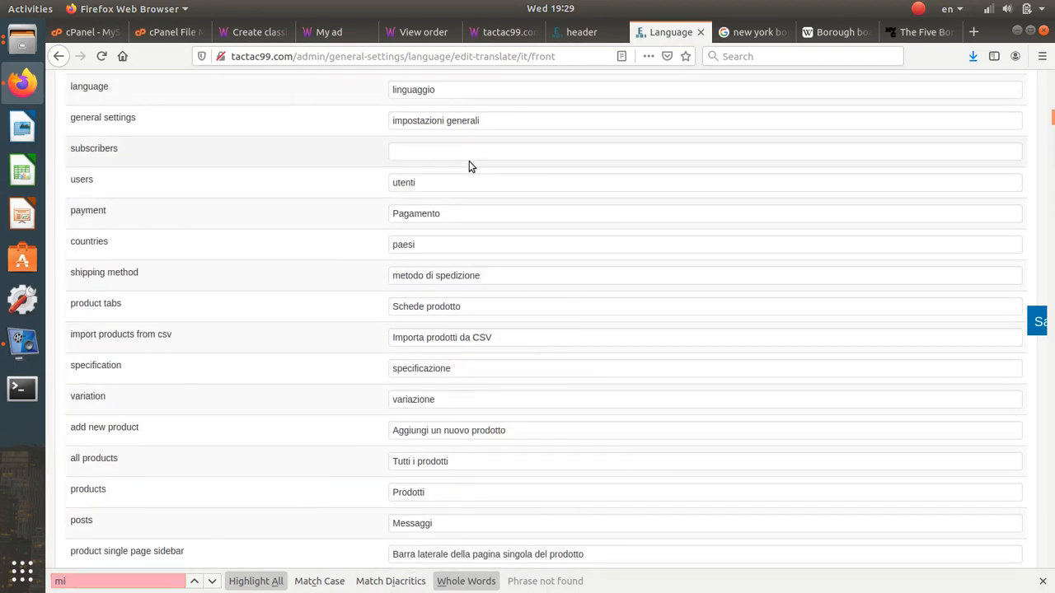
click(462, 152)
scroll(519, 239, up, 20)
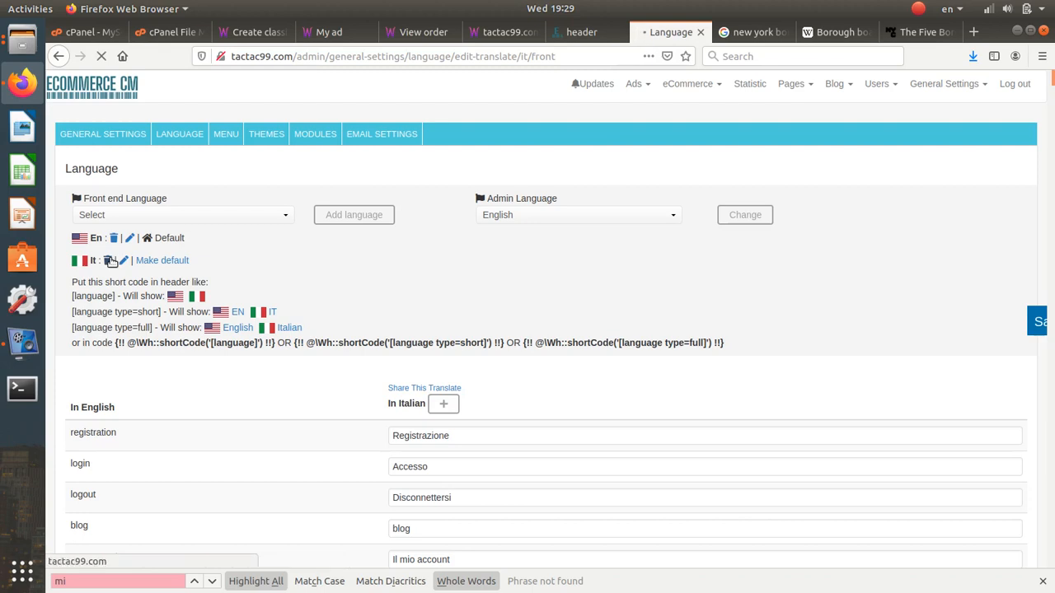
- View the site's user list under Users > Users, then go to General Settings > Email settings
click(877, 84)
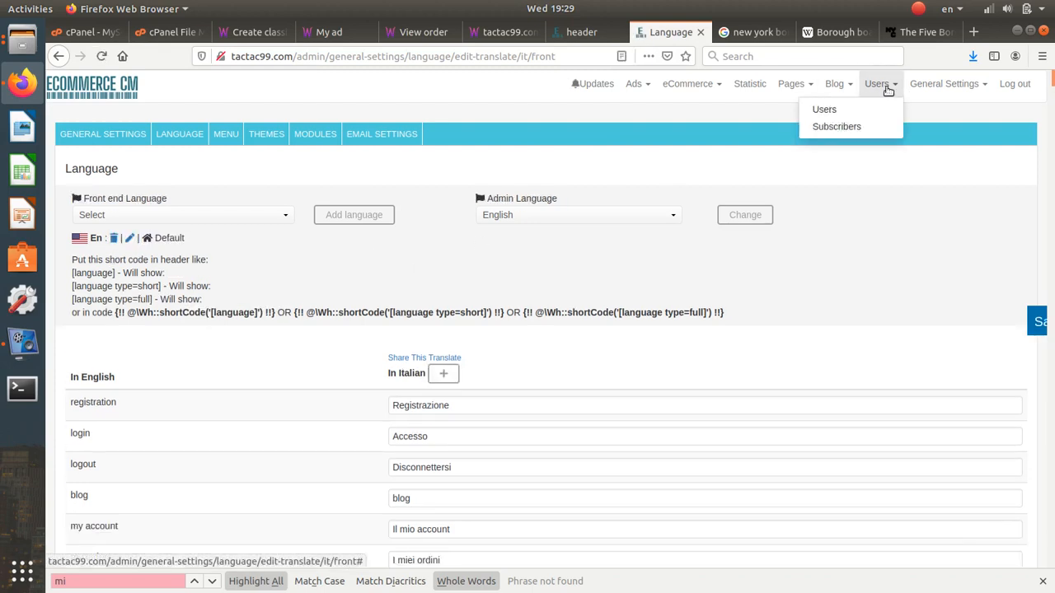
click(869, 112)
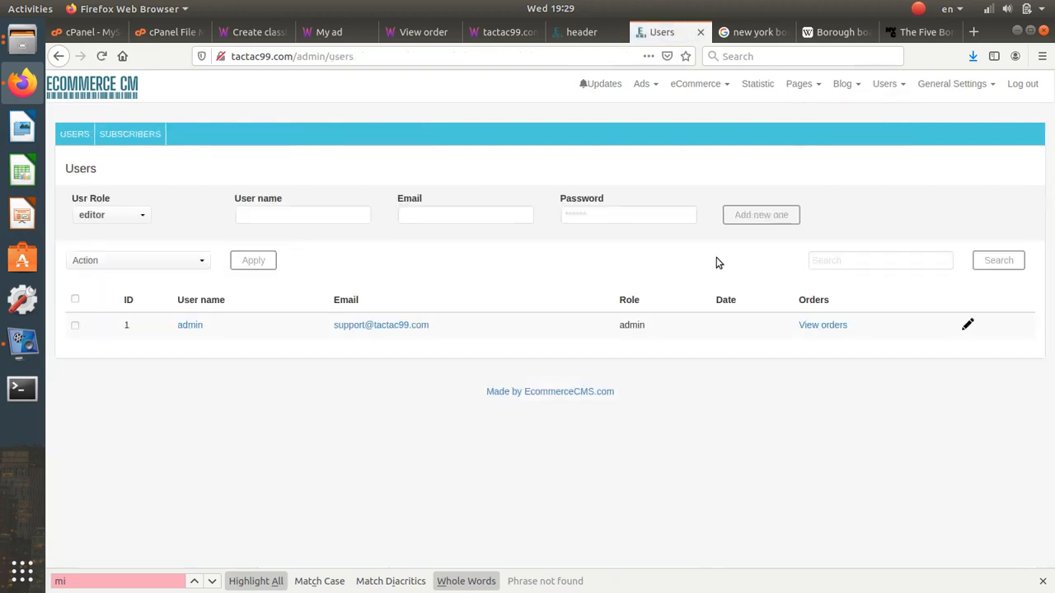
click(930, 83)
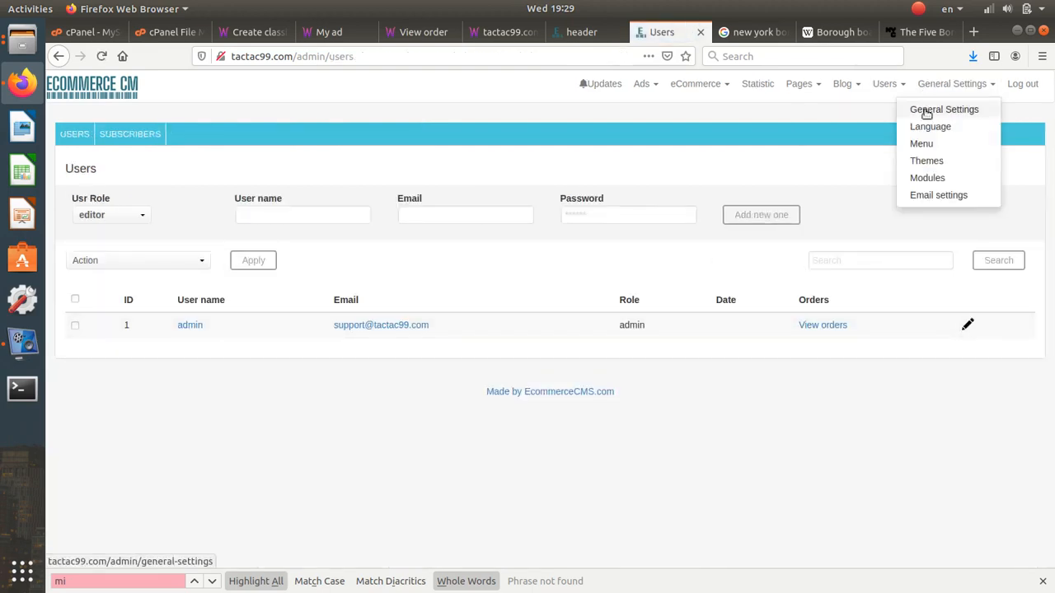
click(933, 194)
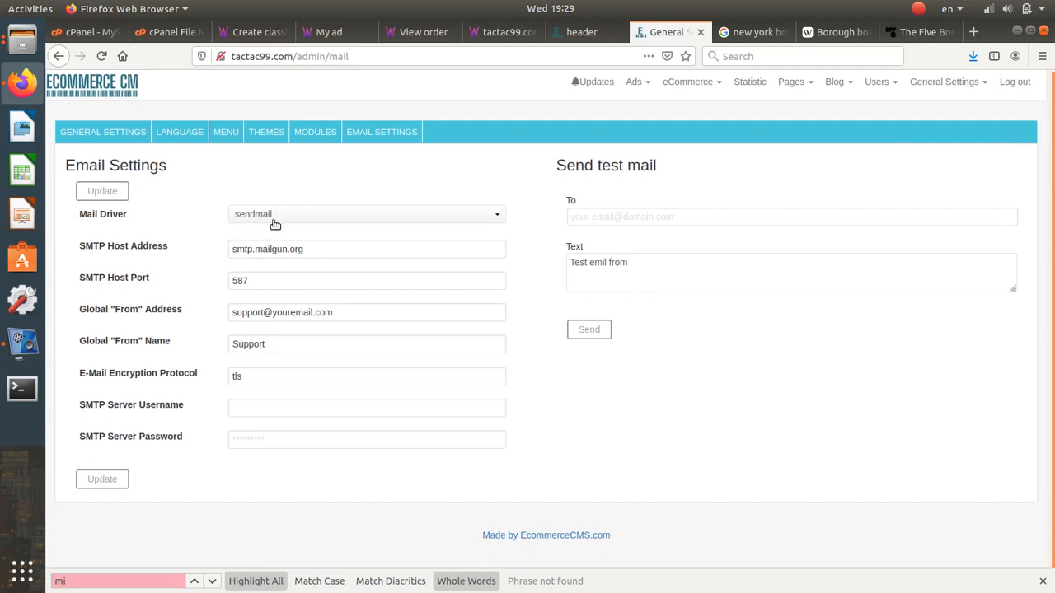
- Choose smtp as the Mail Driver and select the whole SMTP host address
click(273, 218)
click(275, 249)
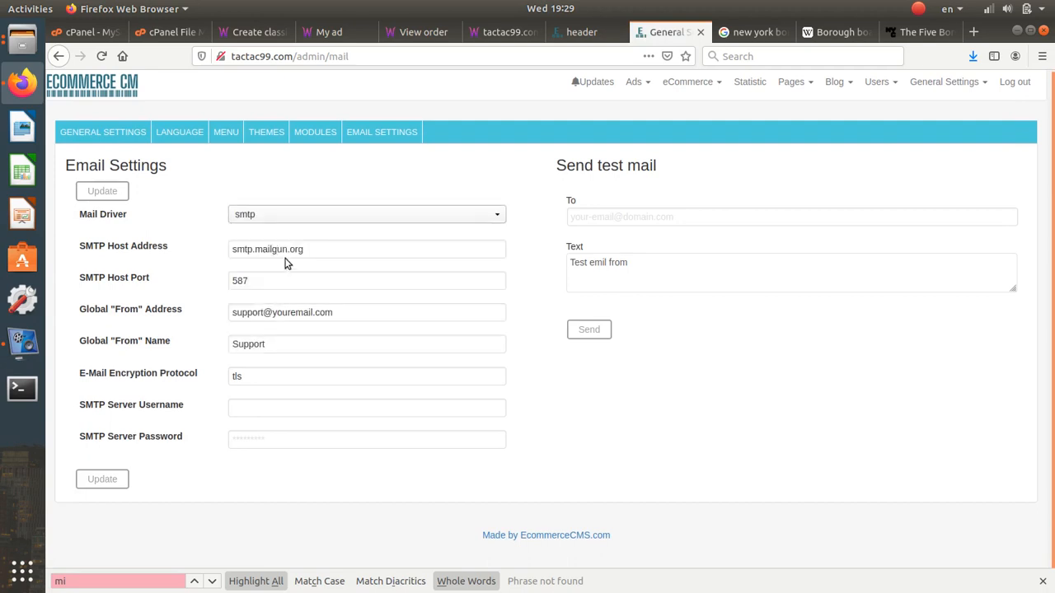
drag(304, 249, 150, 248)
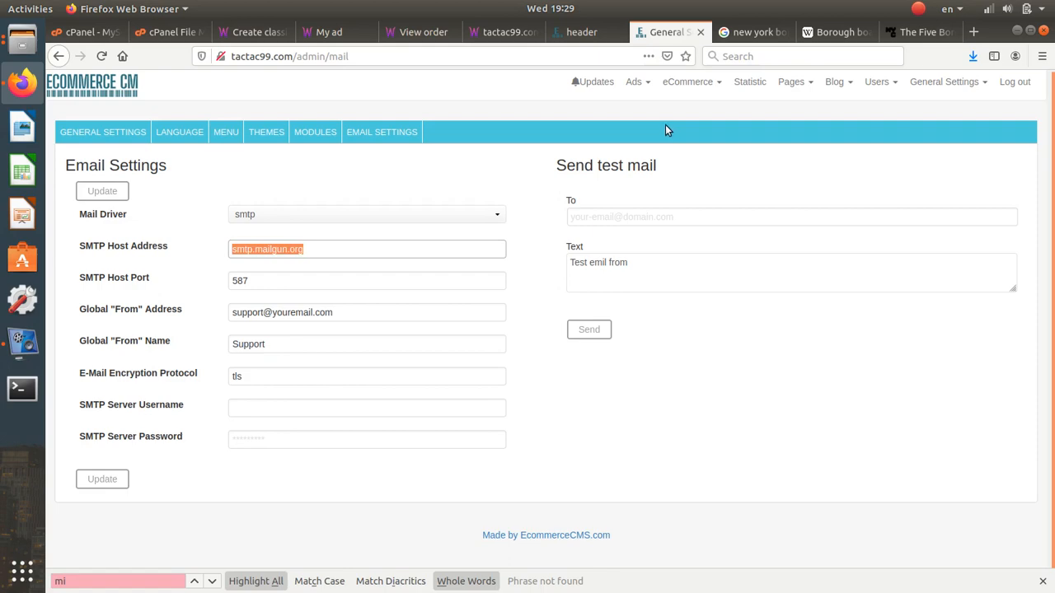
click(754, 31)
- Load ecommercecms.org and read the documentation article on sending email through Gmail SMTP
click(614, 51)
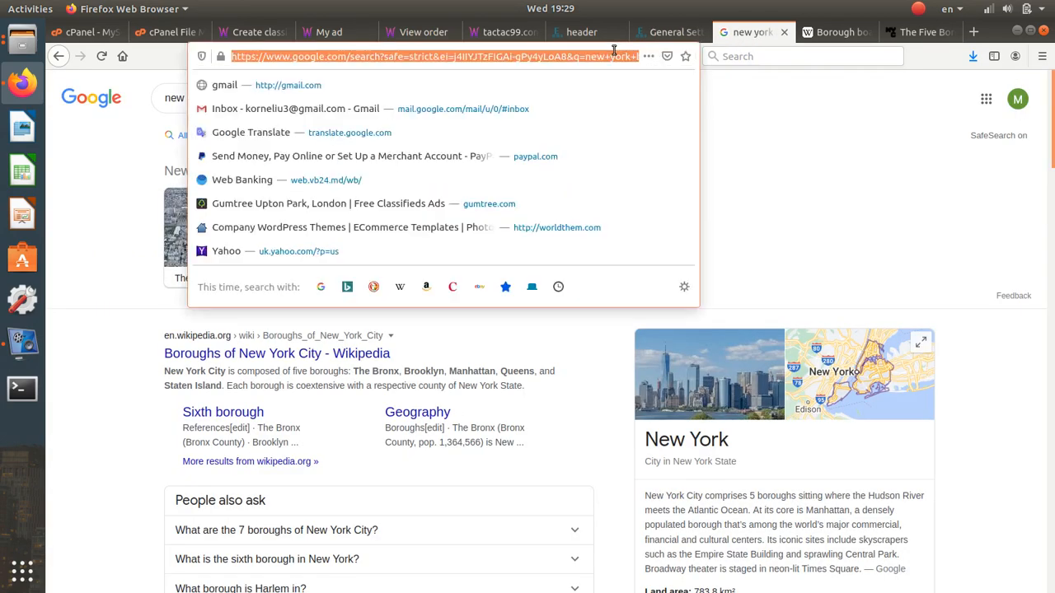
text(ecommercecms.org)
key(Return)
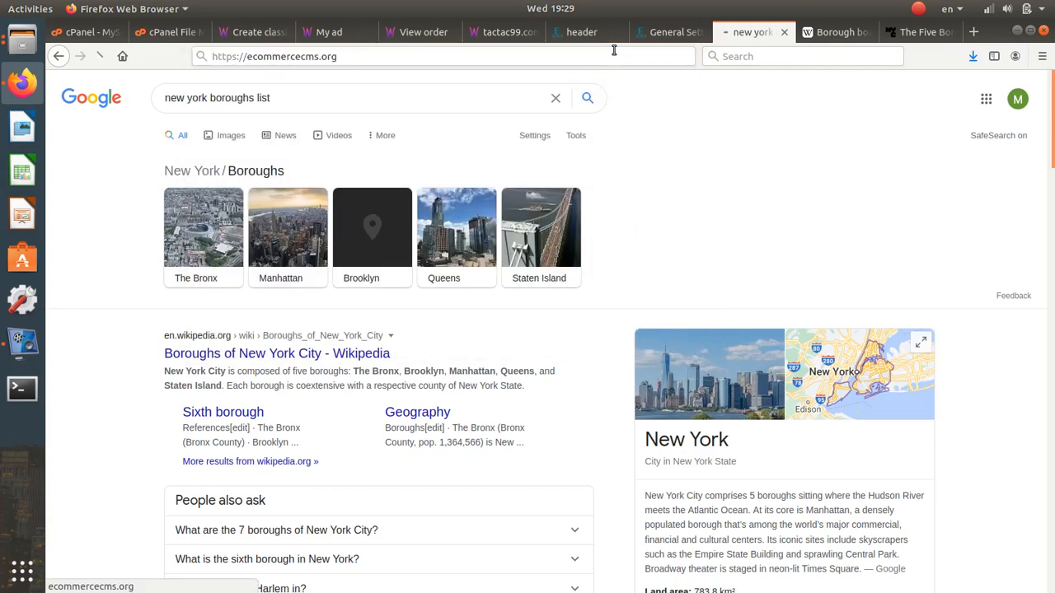
click(660, 93)
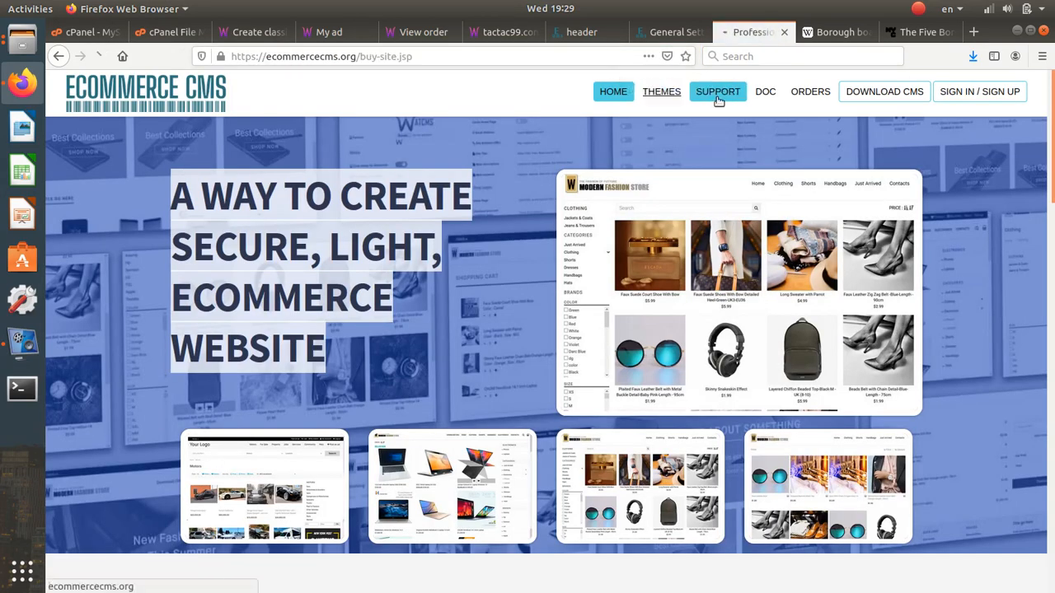
click(765, 93)
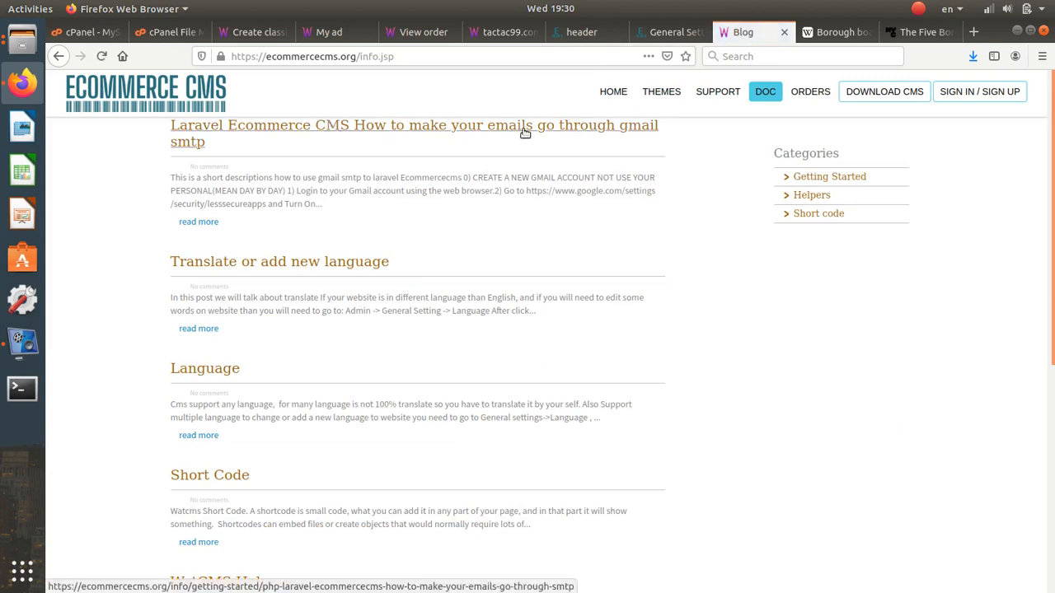
click(458, 132)
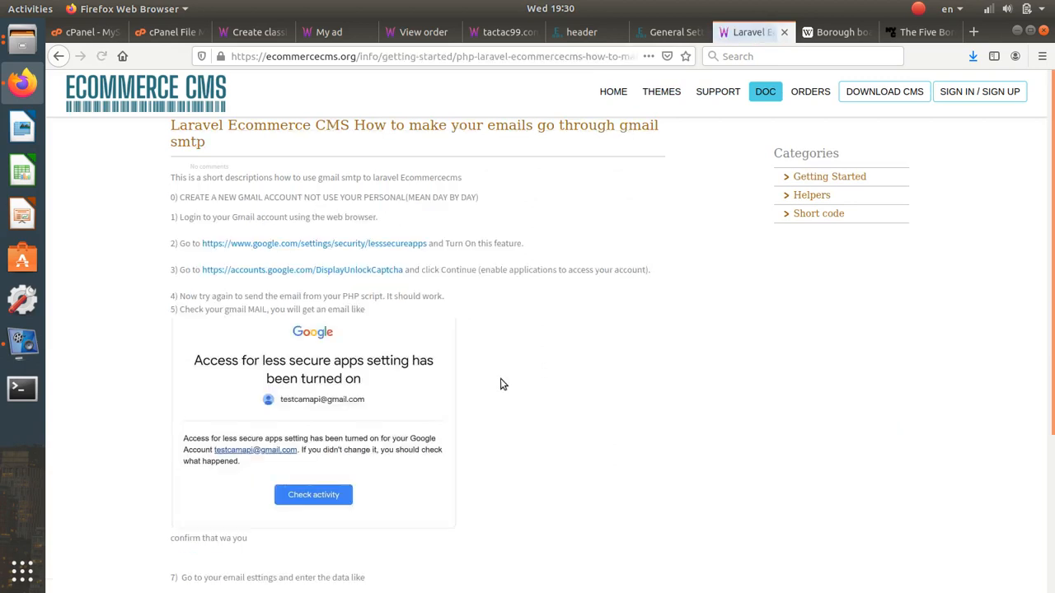
drag(256, 177, 349, 404)
scroll(346, 405, down, 3)
click(346, 438)
scroll(347, 439, up, 5)
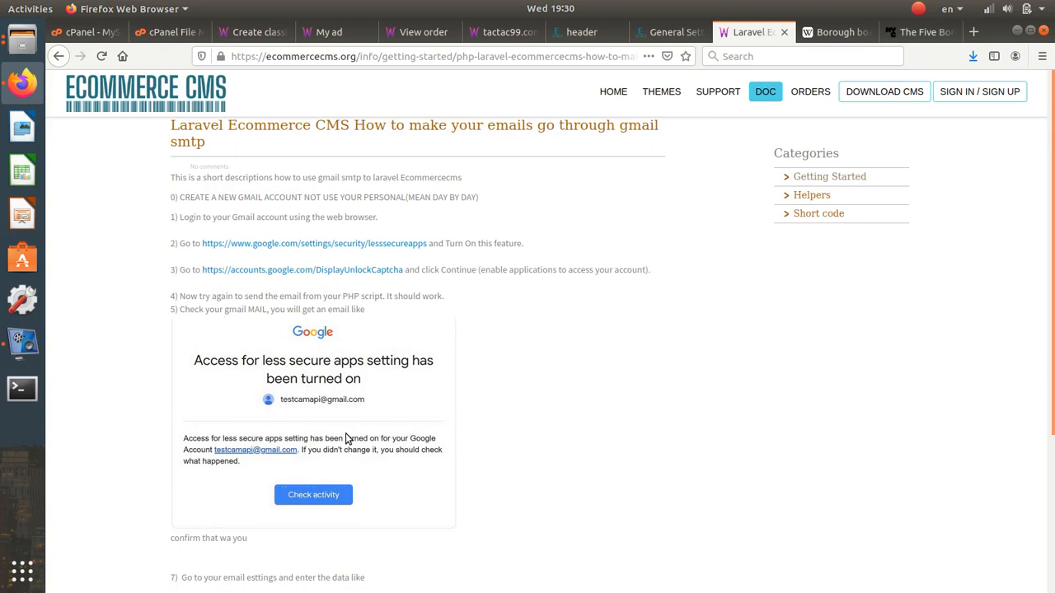
- In Email Settings, step through the host address, test mail recipient and message fields
click(651, 33)
click(531, 219)
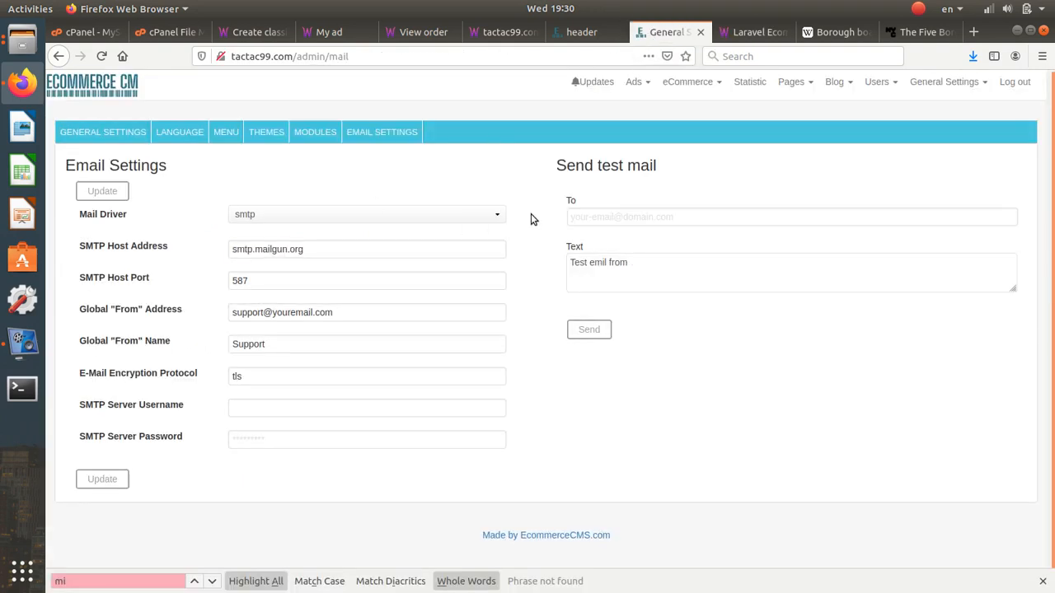
click(646, 216)
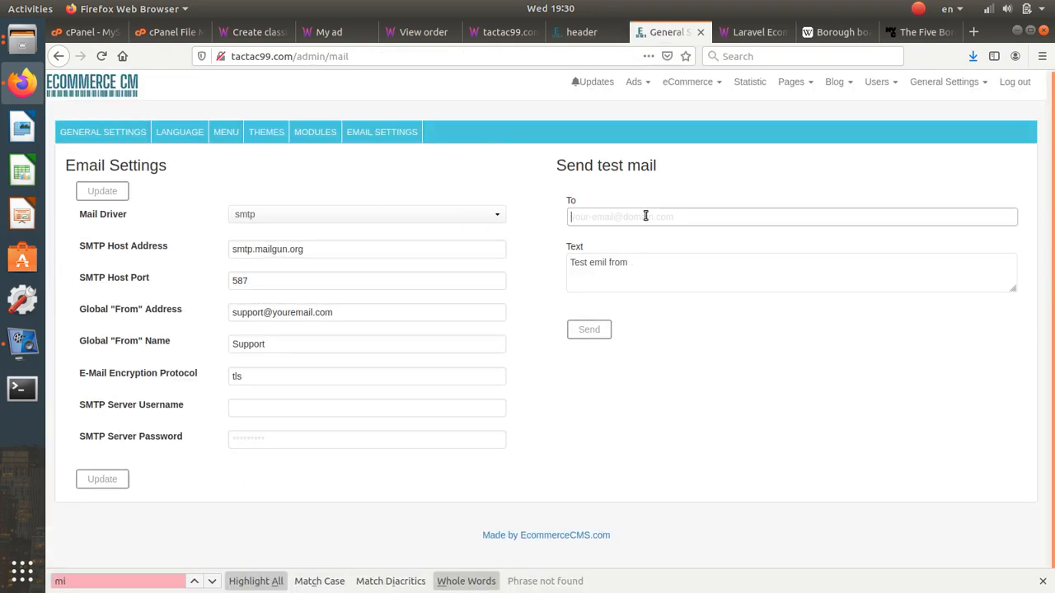
click(630, 267)
click(509, 35)
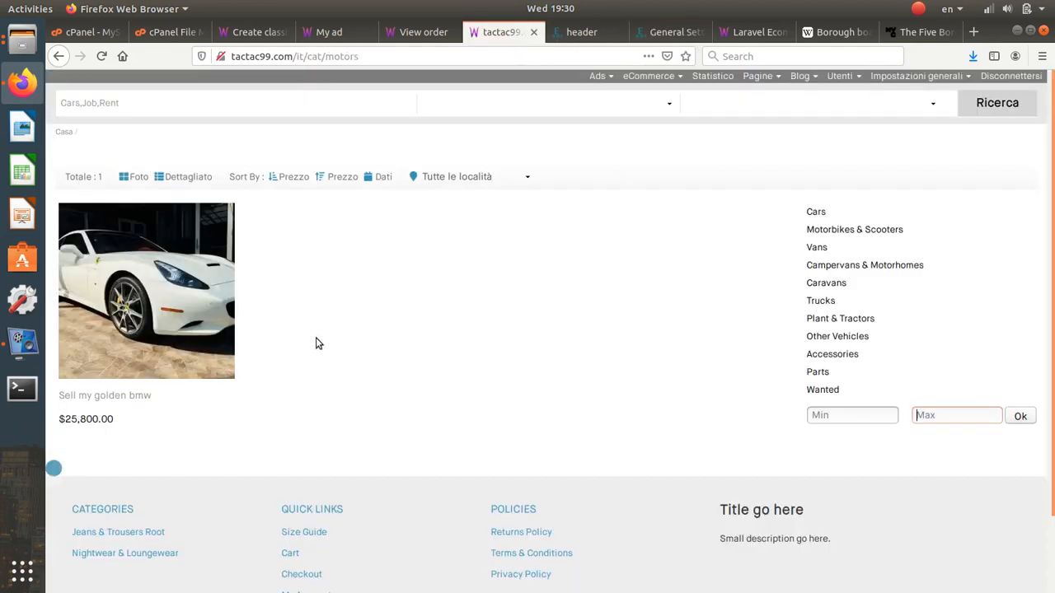
- Reload the Motors listing, then strip the category path from the address to load the Italian home page
click(335, 56)
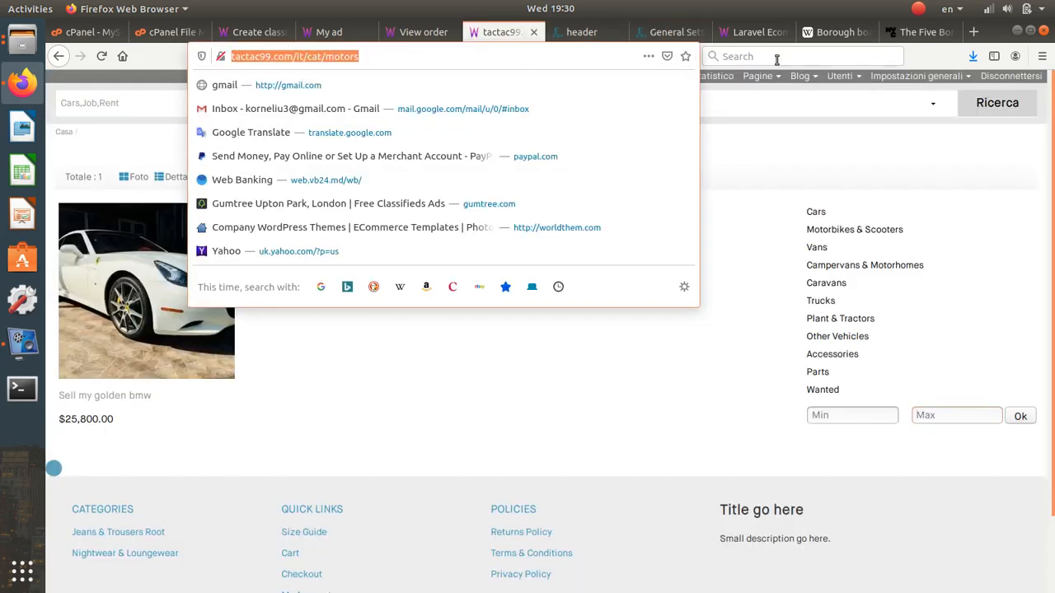
click(348, 413)
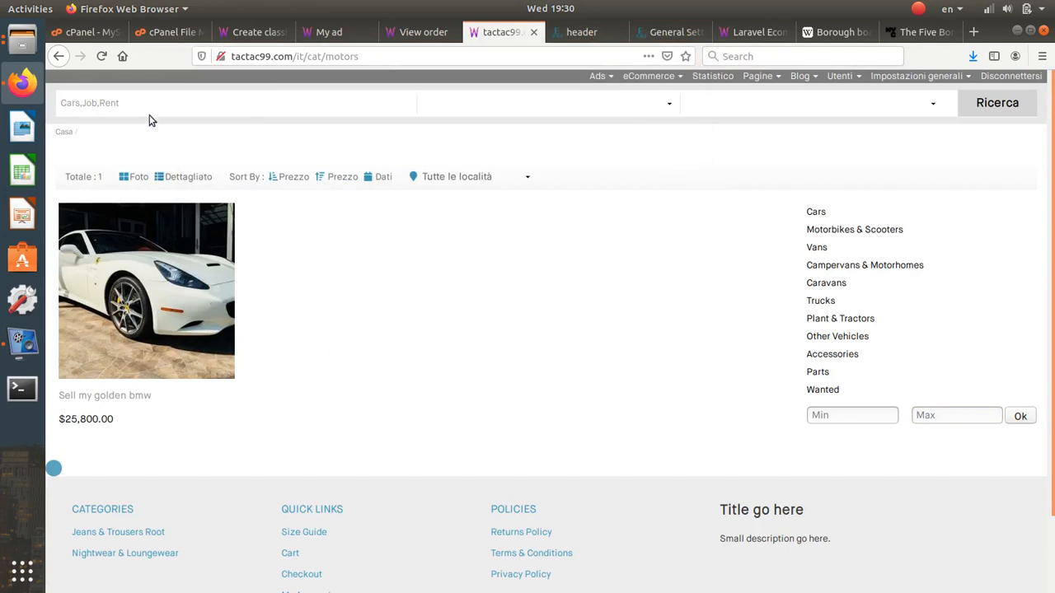
click(102, 56)
drag(294, 56, 409, 59)
key(BackSpace)
key(Return)
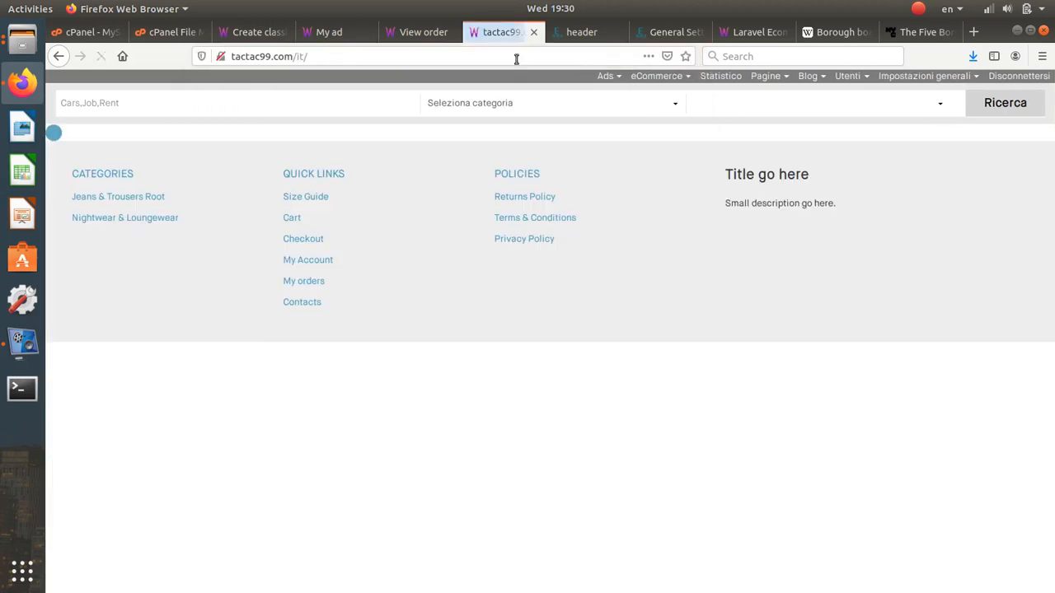
- Move through the email settings and Gmail SMTP article tabs to the header block editor
click(681, 30)
click(744, 33)
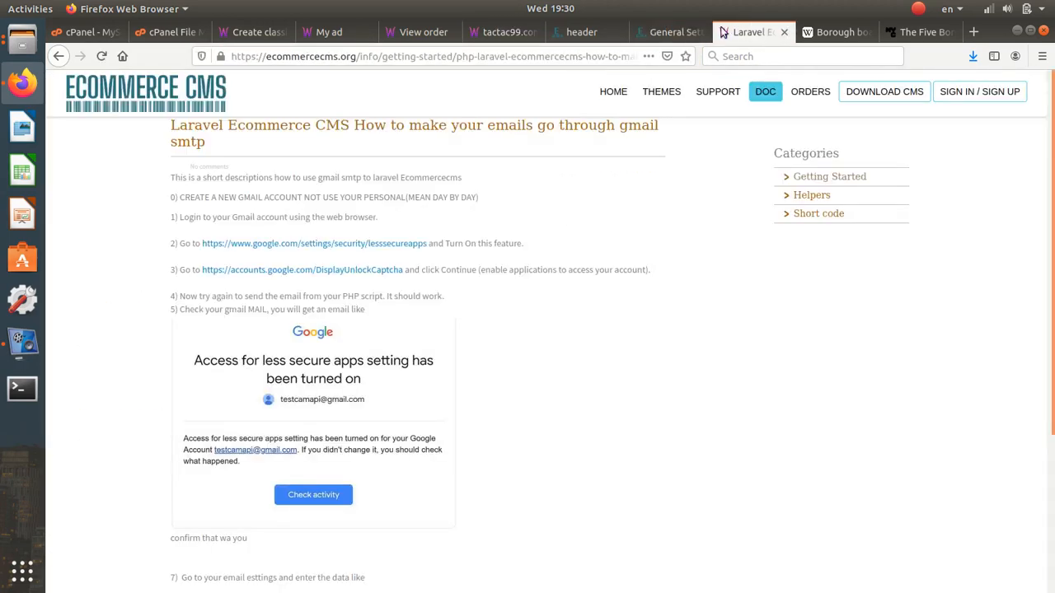
click(671, 31)
click(585, 33)
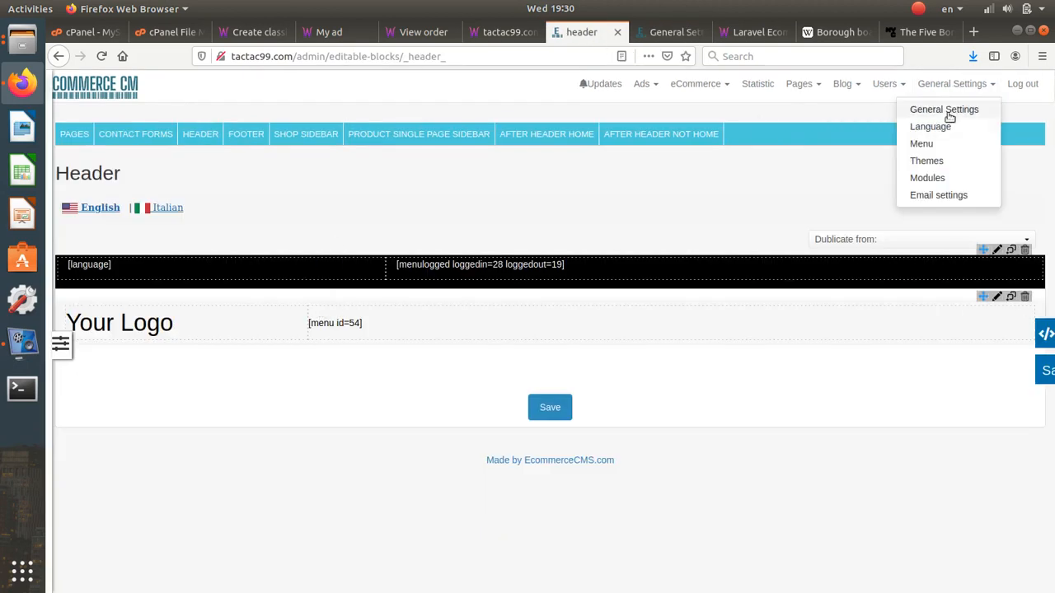
- Add Afrikaans as a front-end language on the Language settings page
click(945, 126)
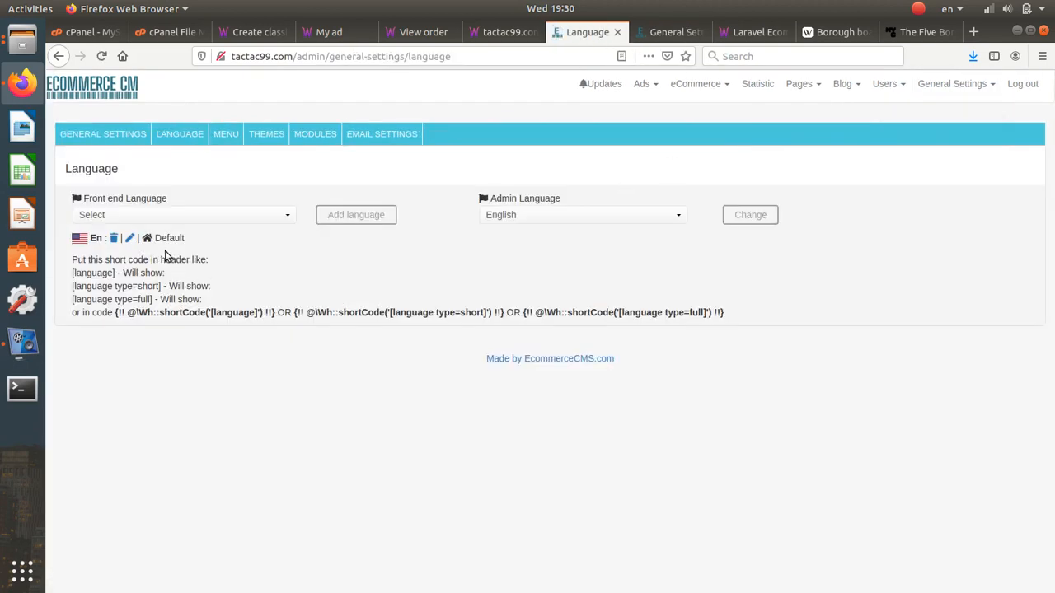
click(181, 214)
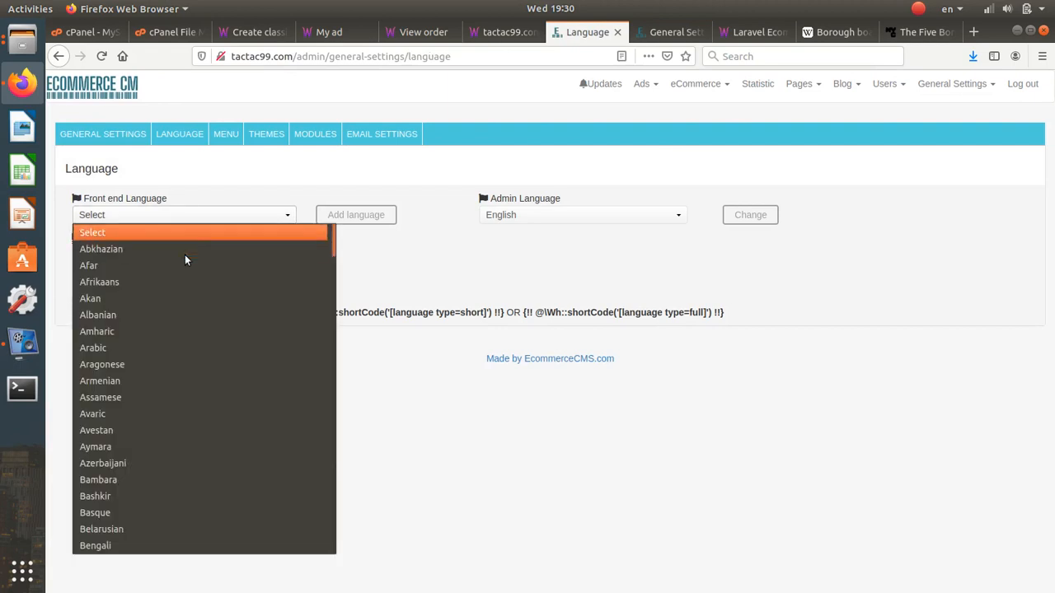
click(183, 273)
click(339, 216)
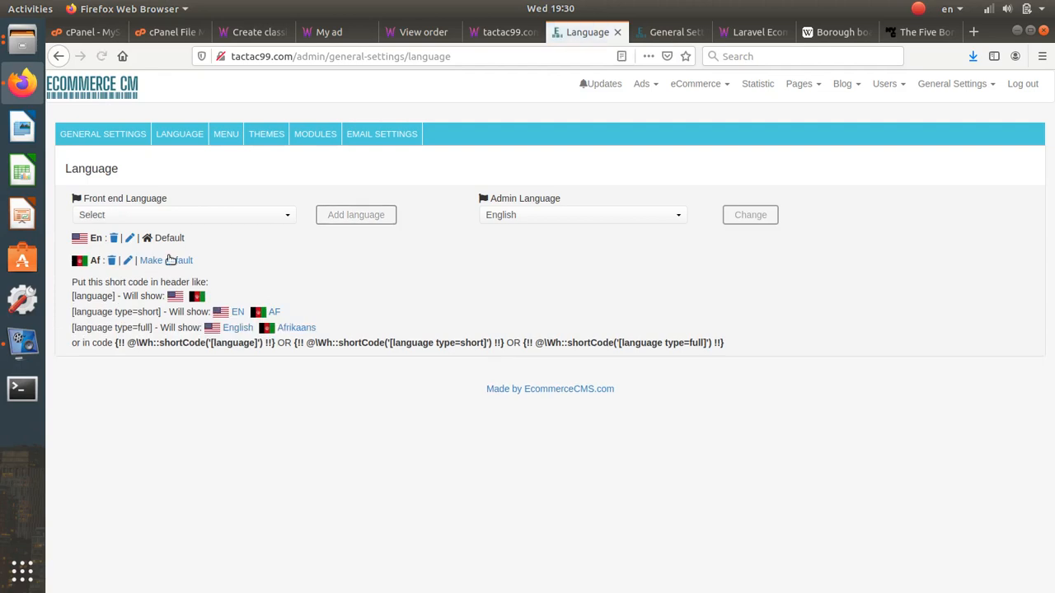
- Try Afrikaans as default, then settle on English as the default front-end language
click(169, 260)
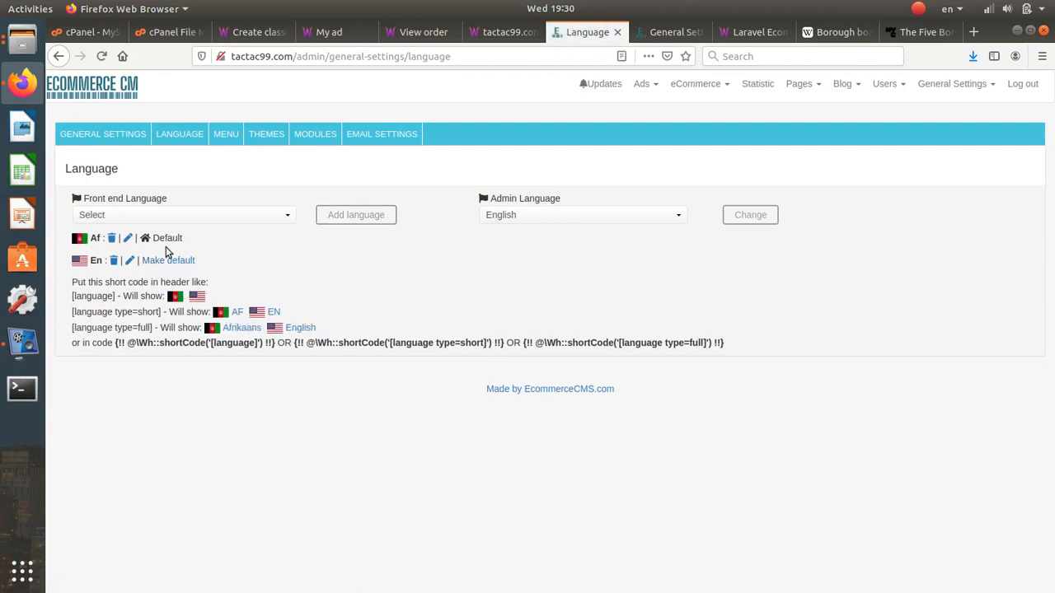
click(169, 261)
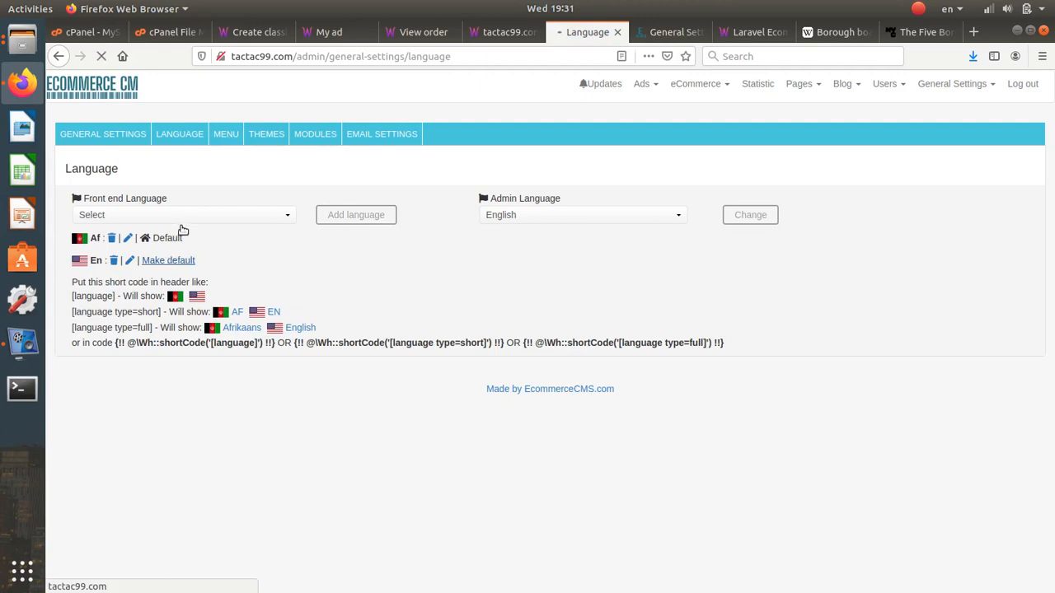
click(114, 263)
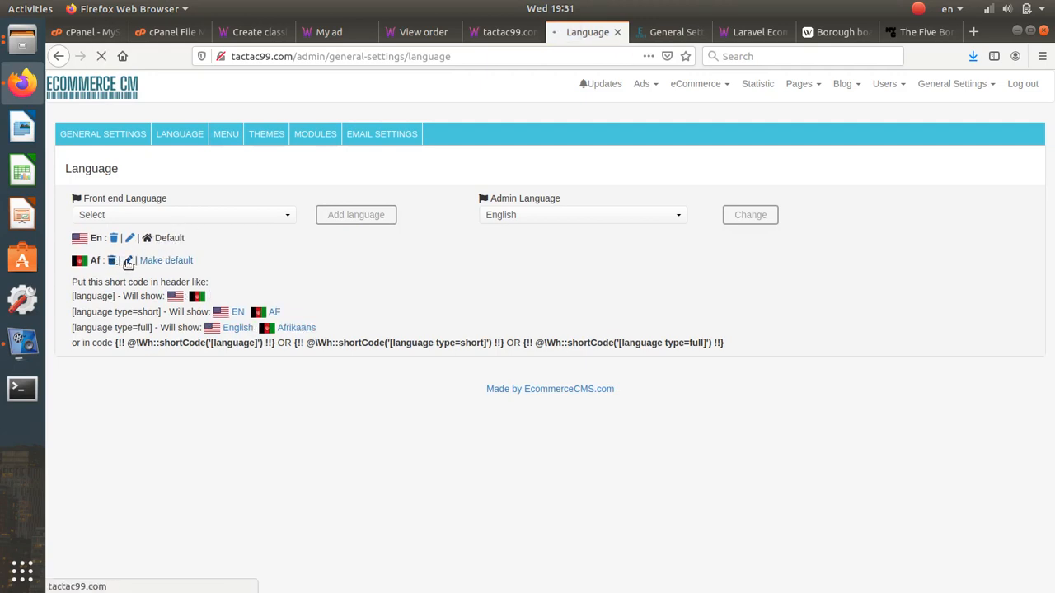
click(499, 40)
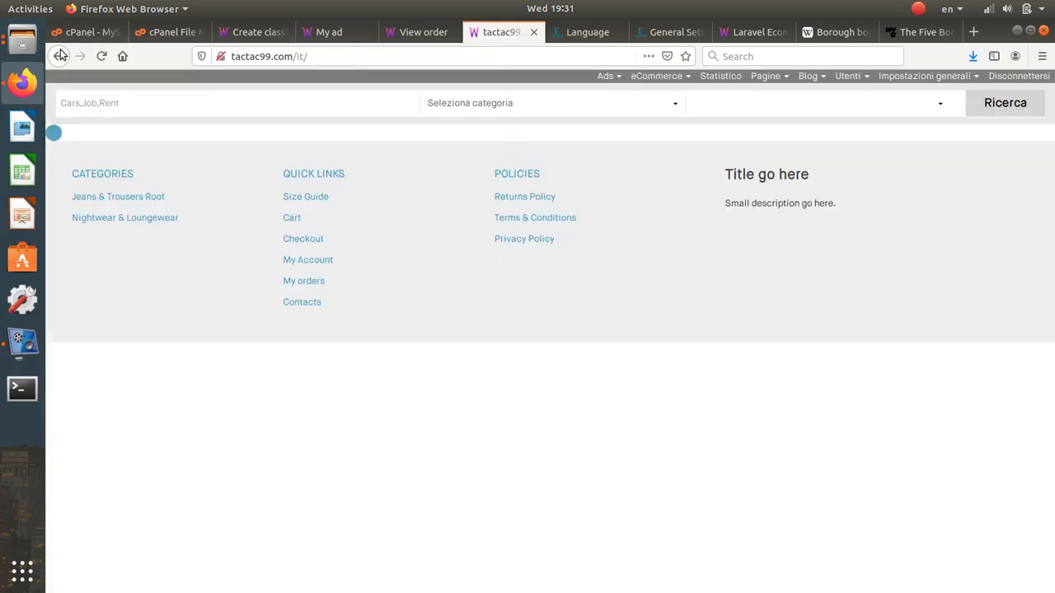
- Reload the storefront, open the 'Sell my golden bmw' ad under Motors, and select its URL
click(101, 57)
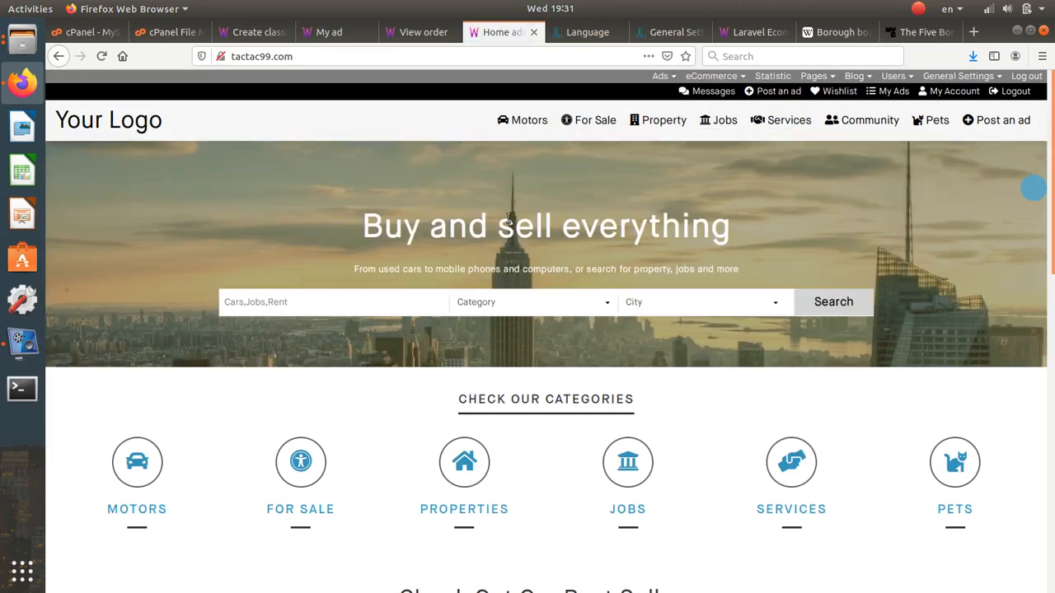
click(529, 121)
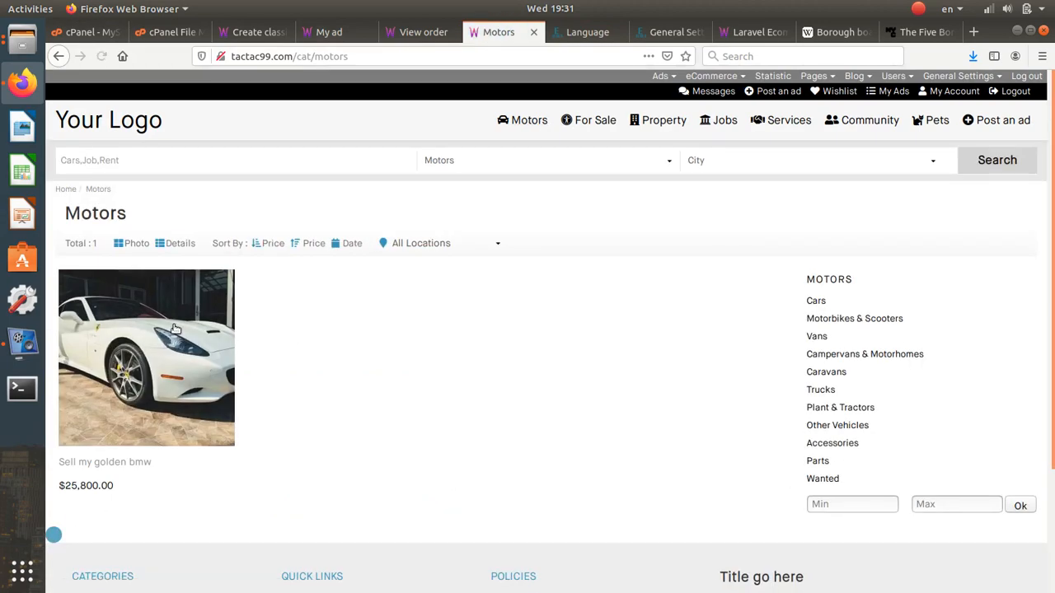
click(175, 329)
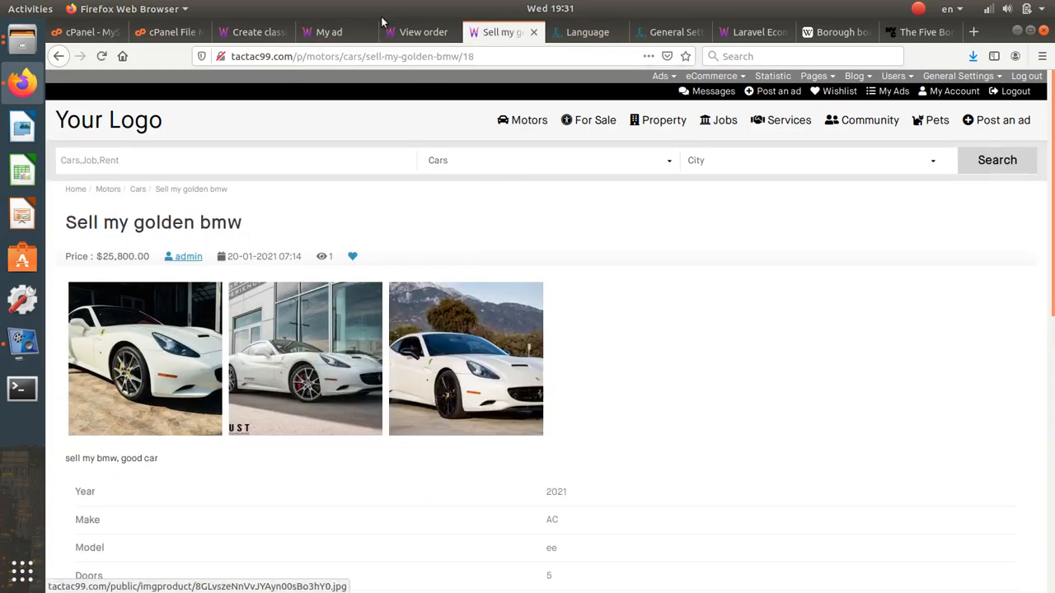
click(382, 58)
key(ctrl+c)
- Paste the ad's URL into a new private browser window
click(1041, 58)
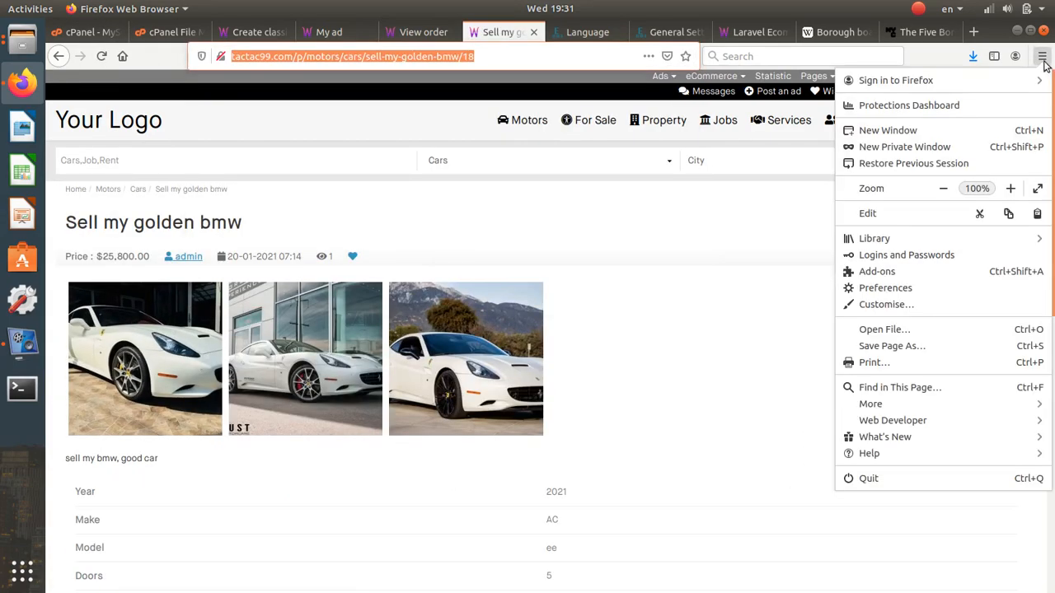
click(25, 82)
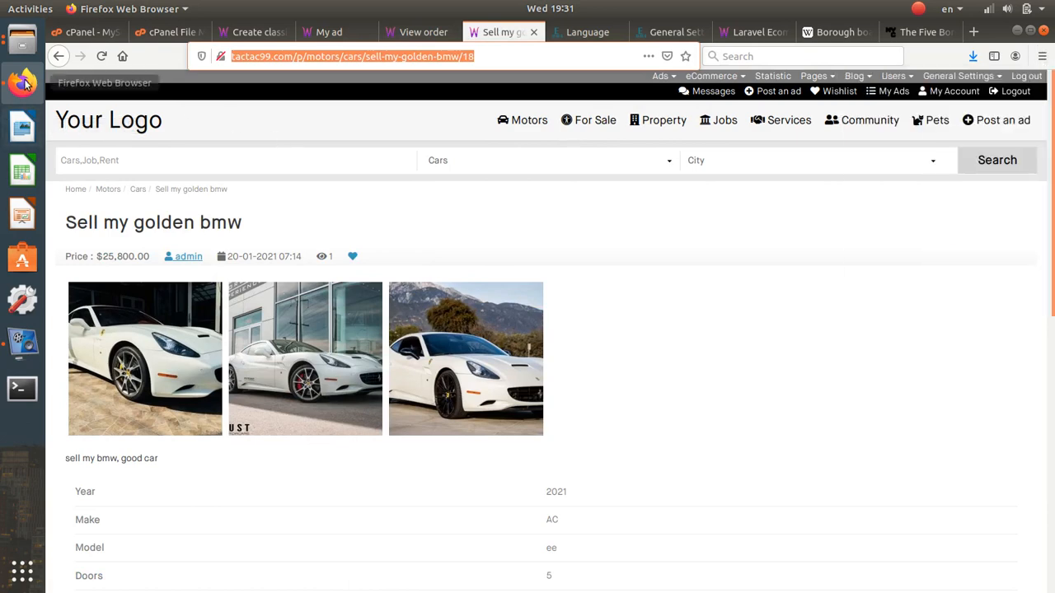
click(1042, 56)
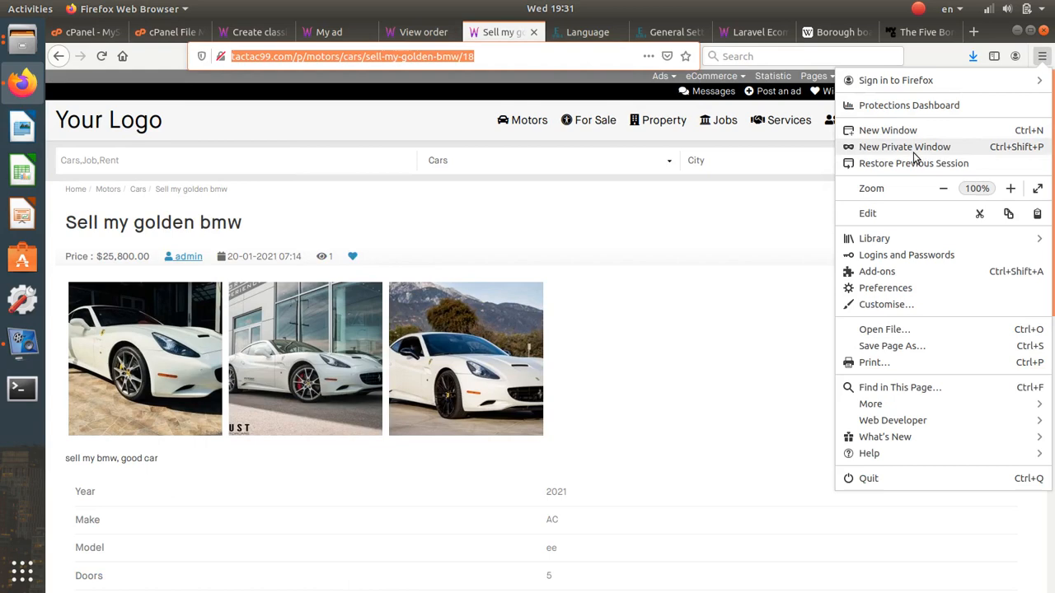
click(907, 148)
key(ctrl+v)
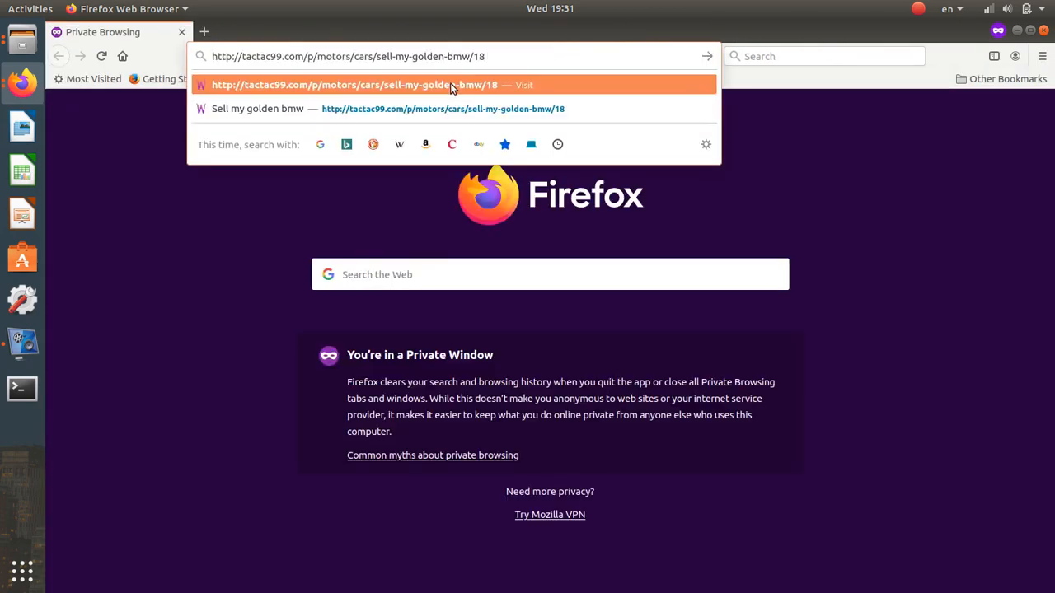
- In the private window, write 'hi, i want to buy you car' to the seller, fixing the typo, and send it
click(452, 86)
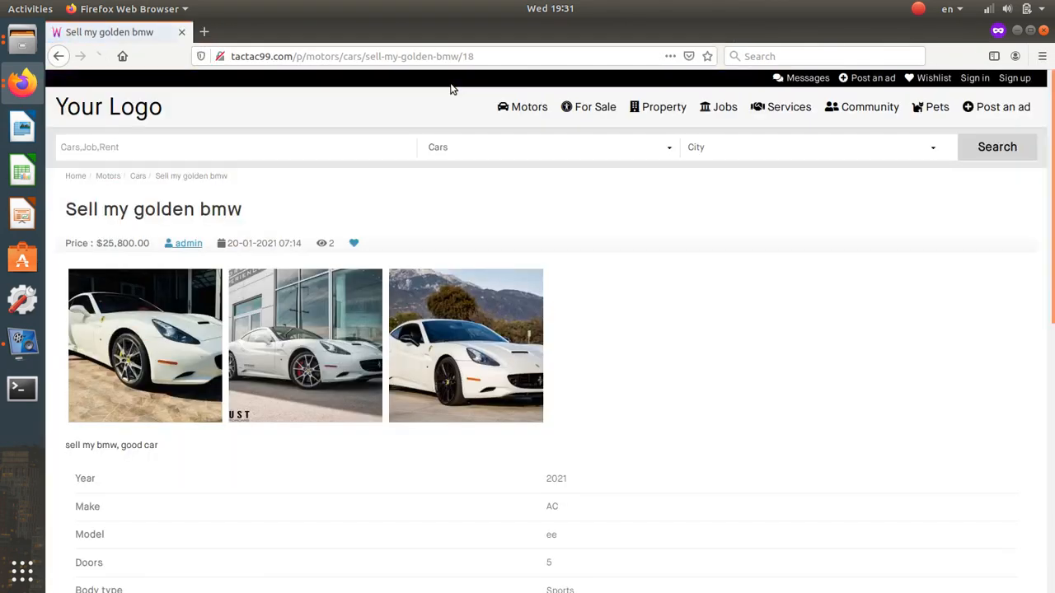
scroll(501, 223, down, 3)
scroll(501, 229, down, 3)
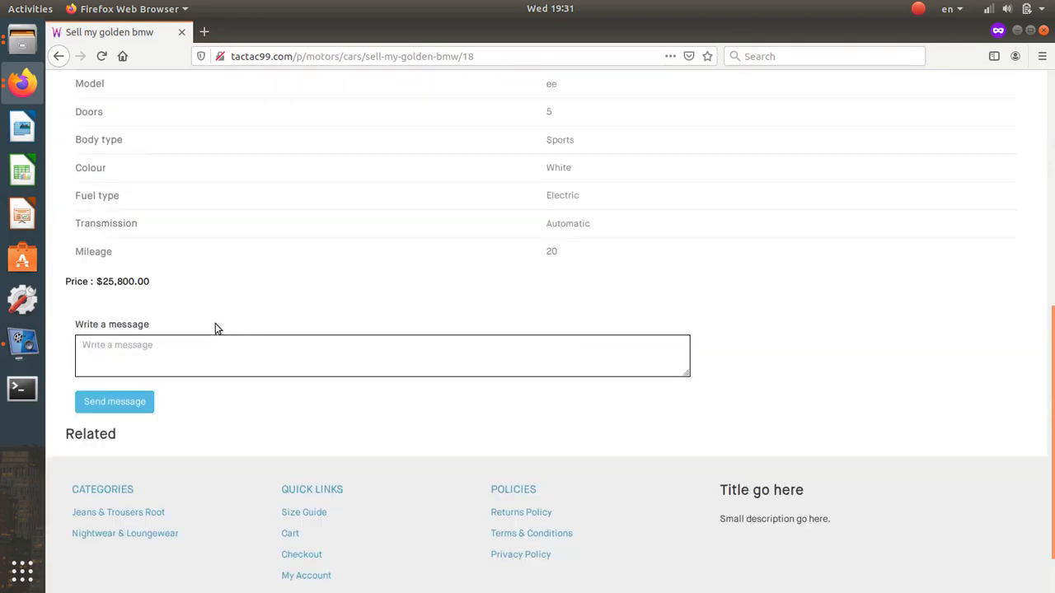
click(177, 349)
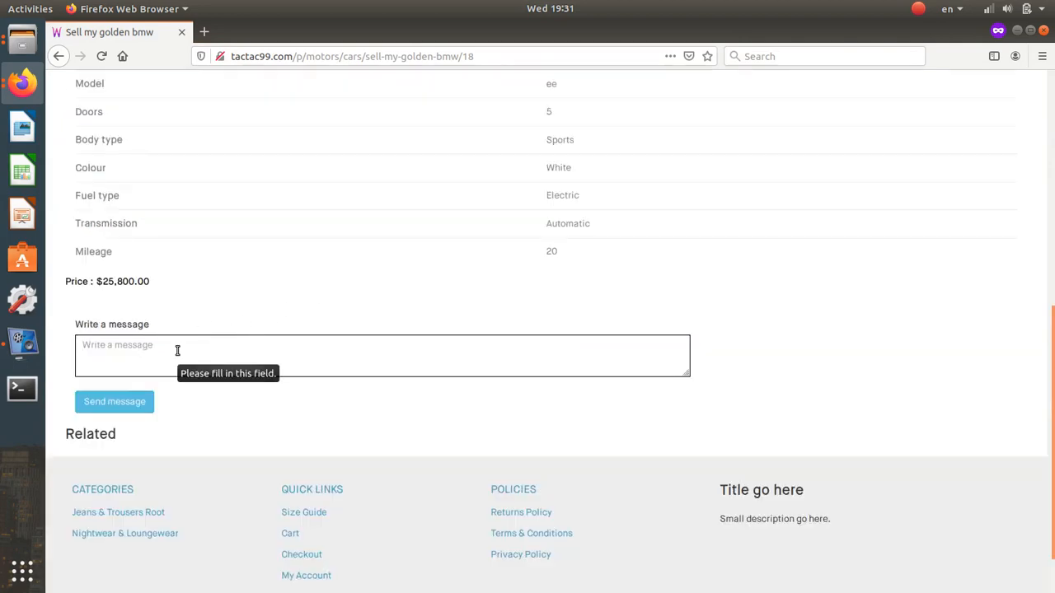
text(hi, i)
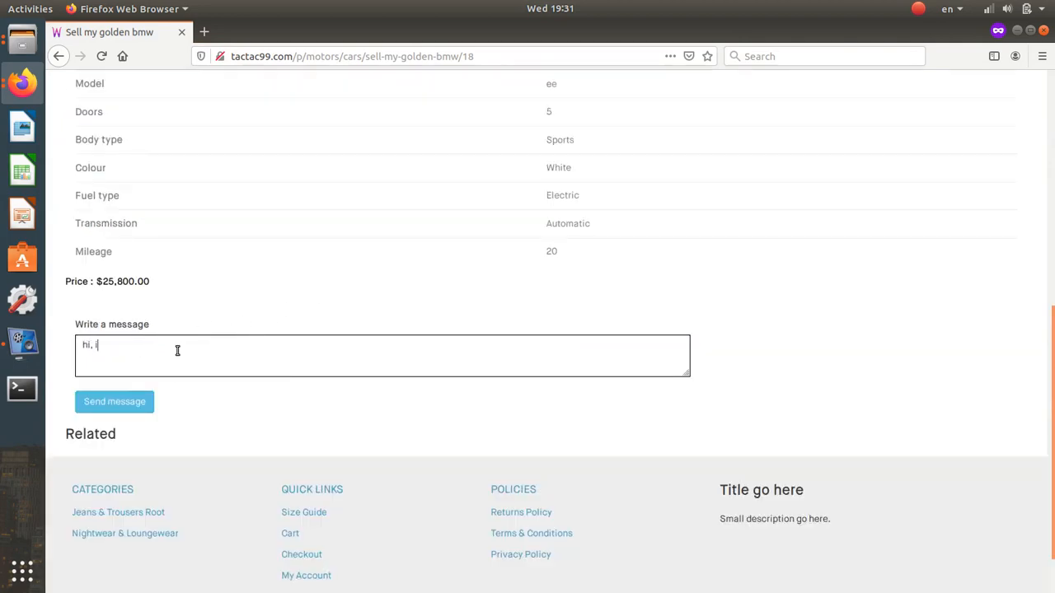
text( wan to buy you car)
click(117, 348)
text(t)
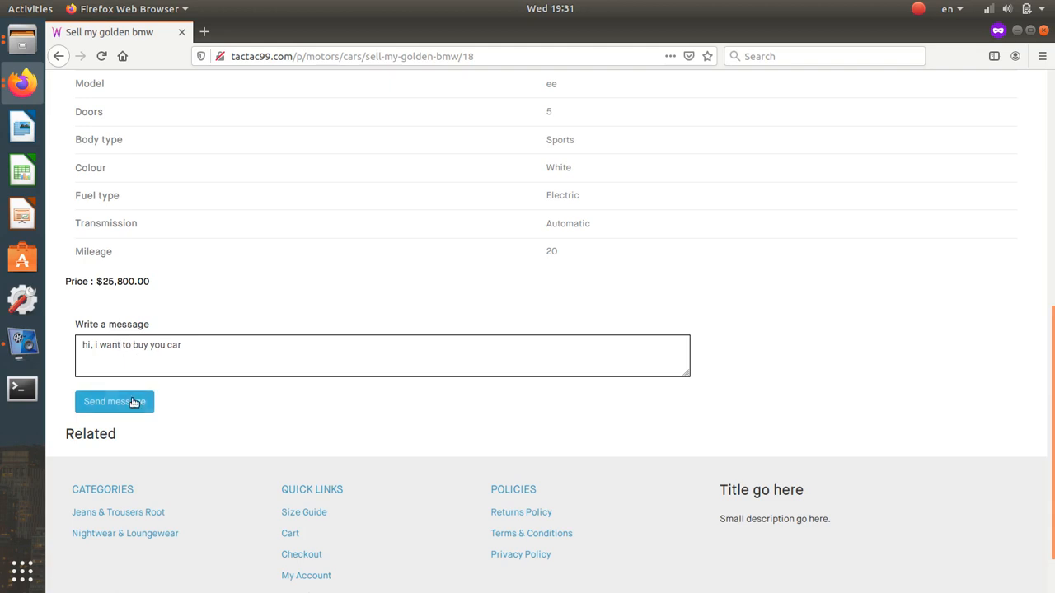
click(135, 403)
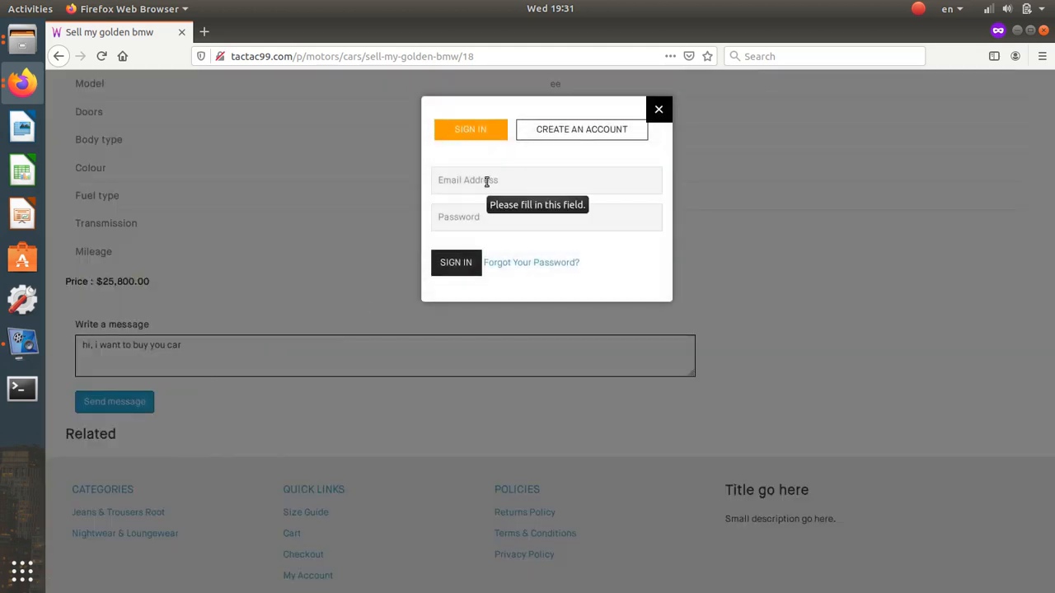
- Switch the sign-in prompt to Create an Account and enter the new buyer's name
click(553, 131)
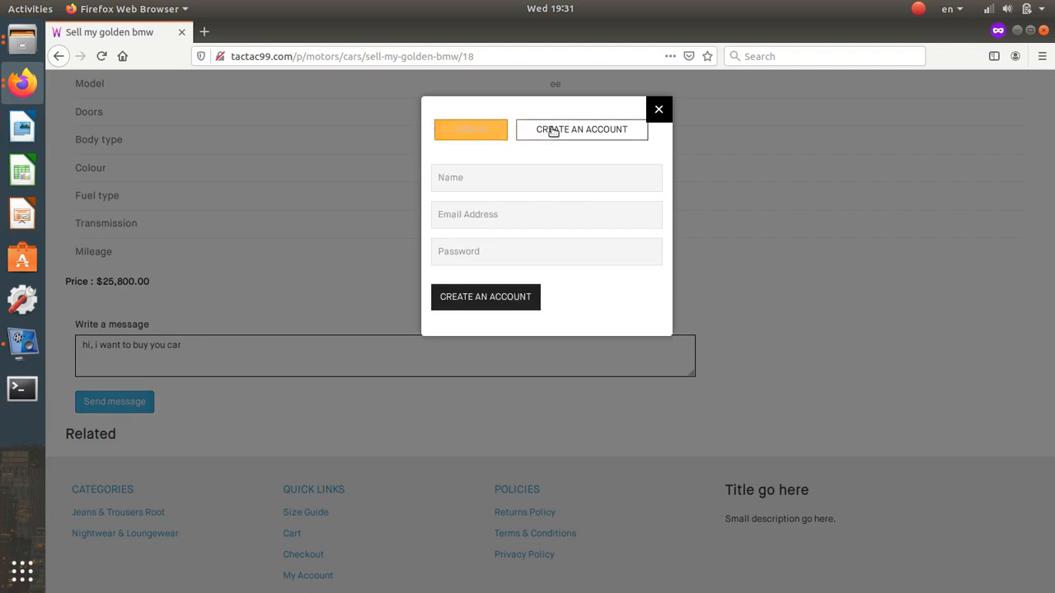
click(519, 175)
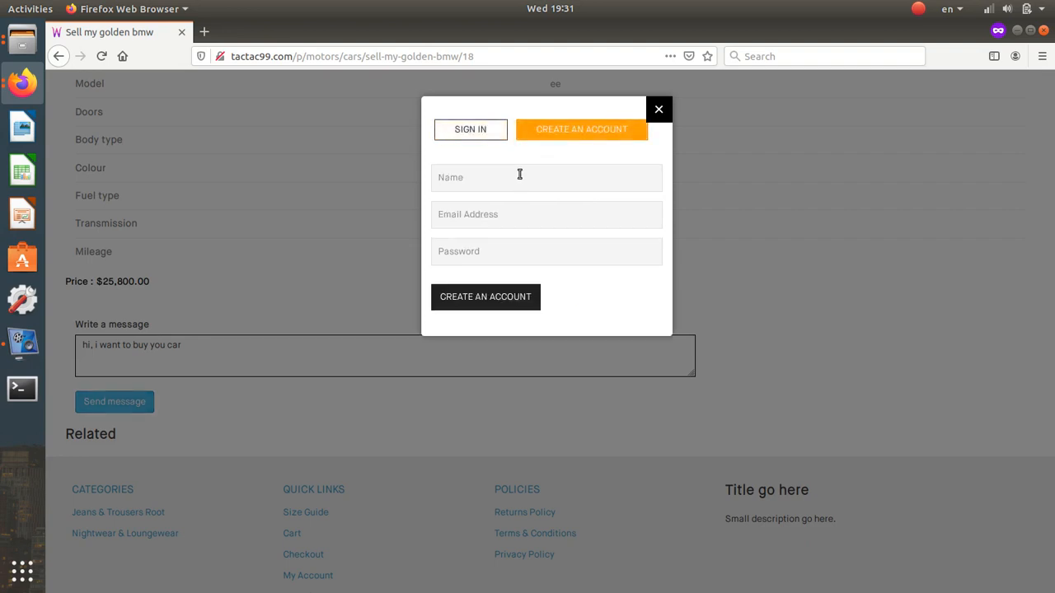
text(Jo)
key(BackSpace)
key(BackSpace)
key(BackSpace)
text(a)
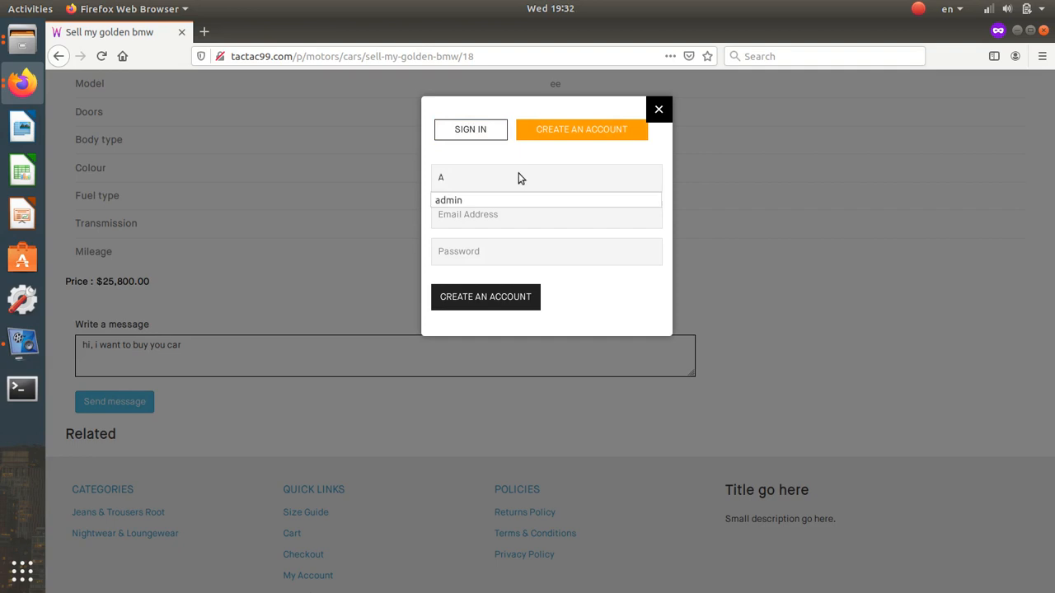
key(BackSpace)
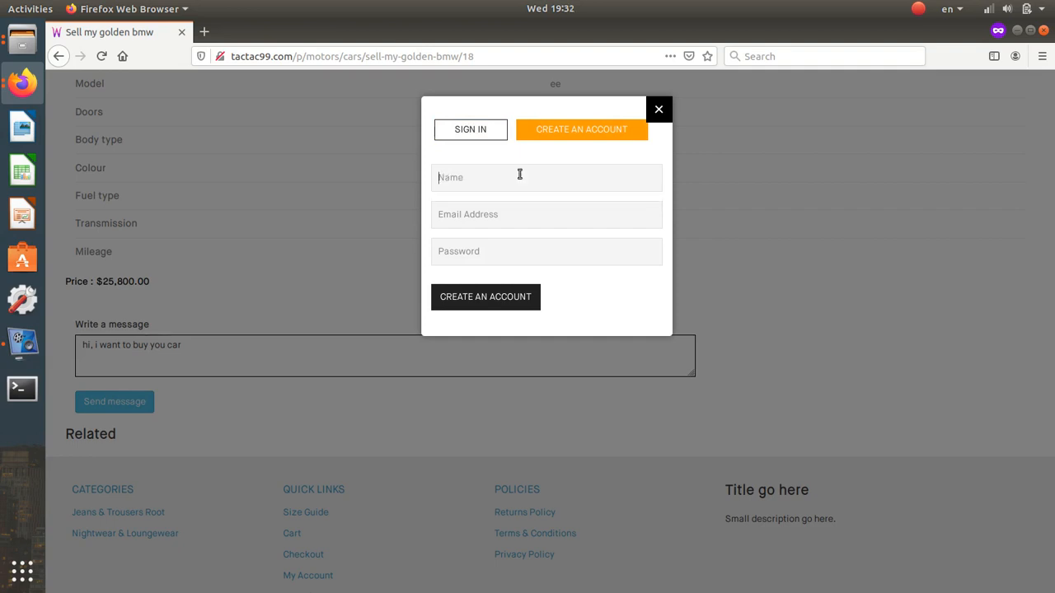
text(Ri)
text(cku)
key(Tab)
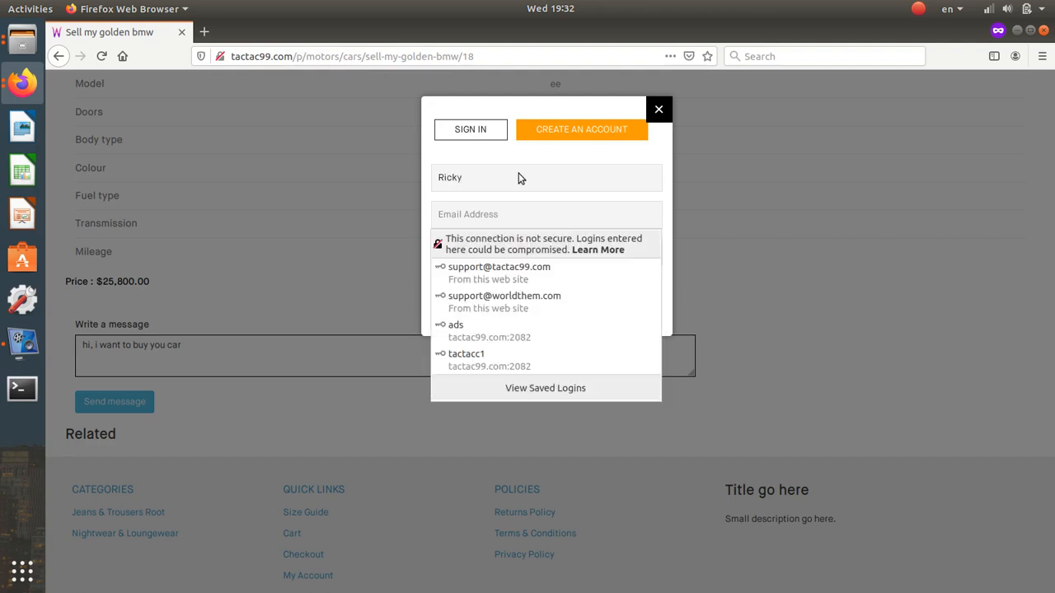
- Fill in the account email and password, create the account, and review the ad page
click(562, 266)
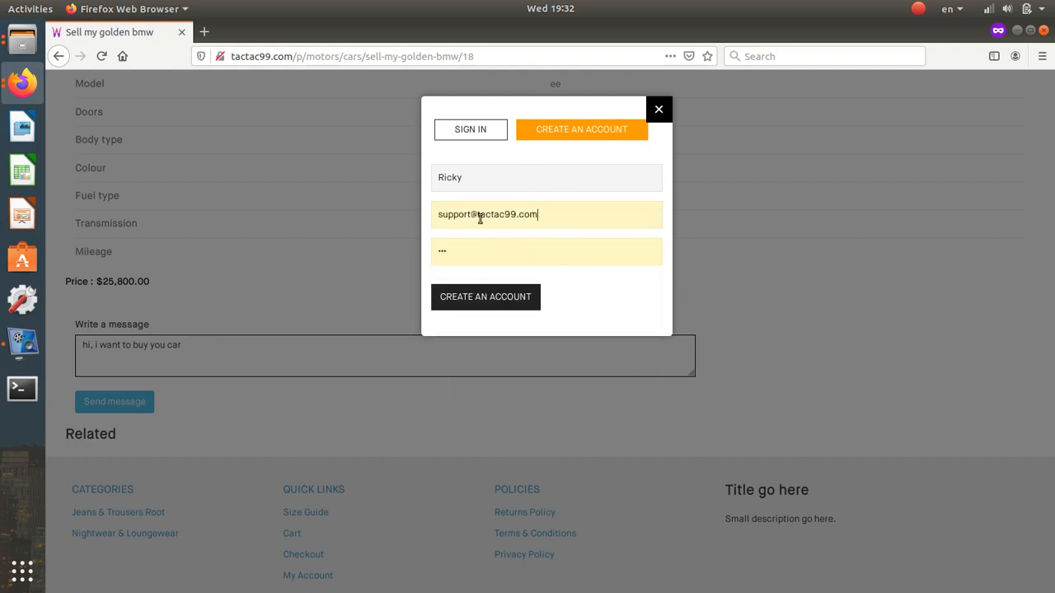
double_click(461, 214)
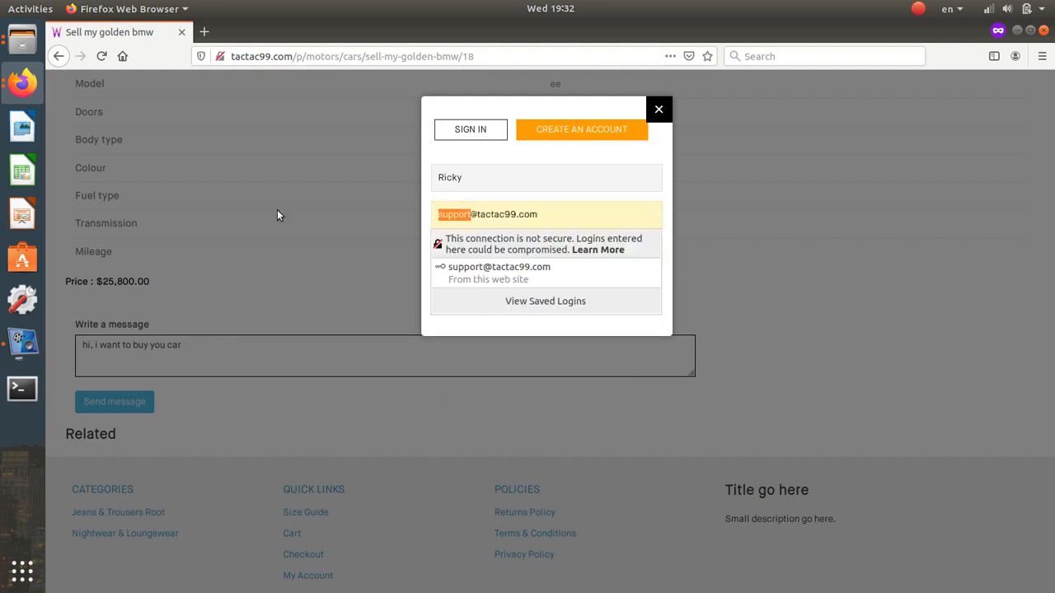
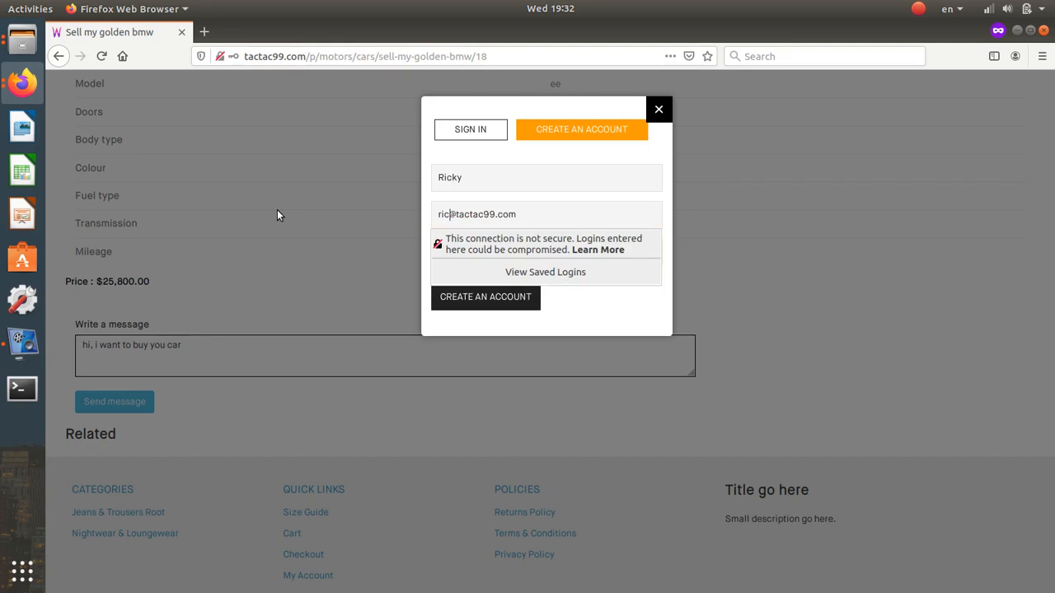
click(468, 253)
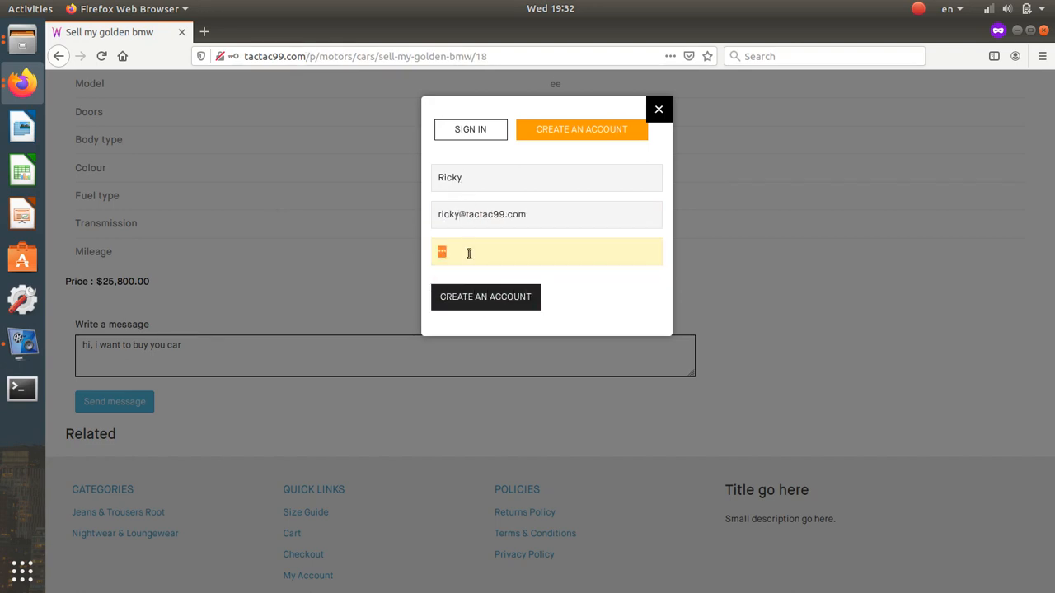
text(1)
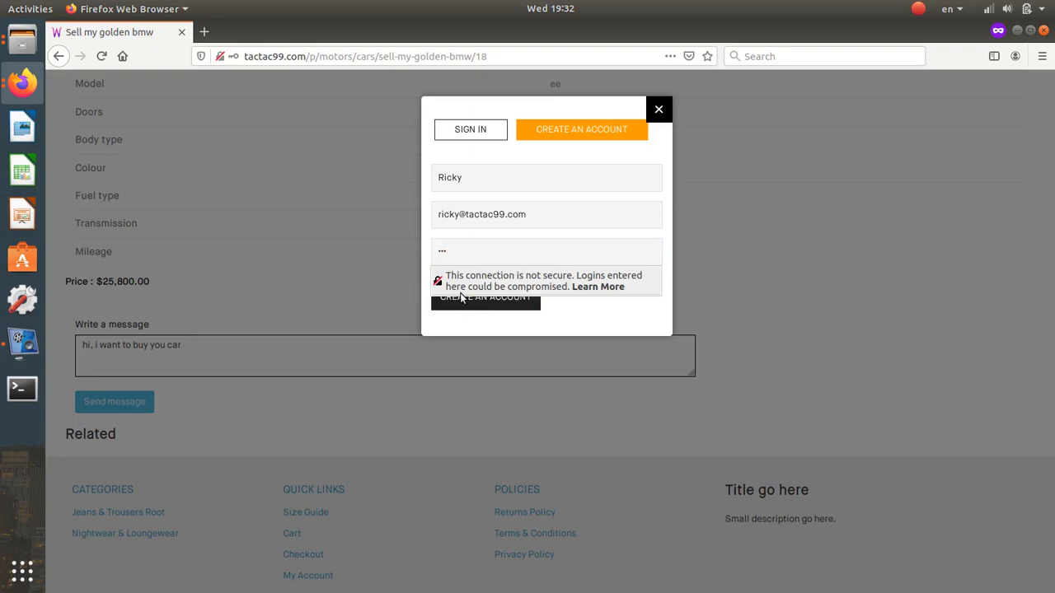
click(460, 299)
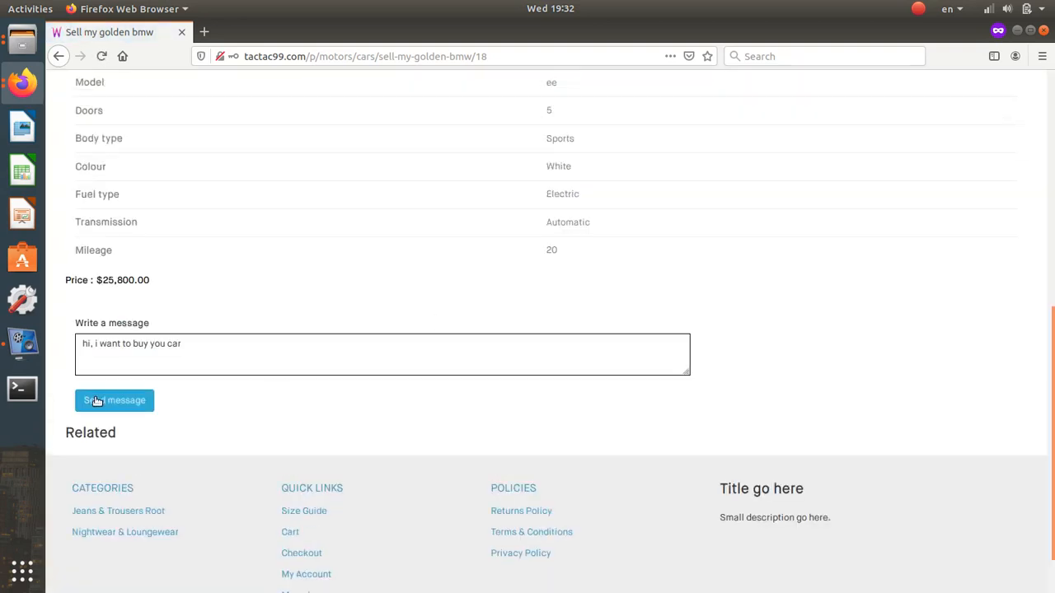
scroll(311, 400, up, 10)
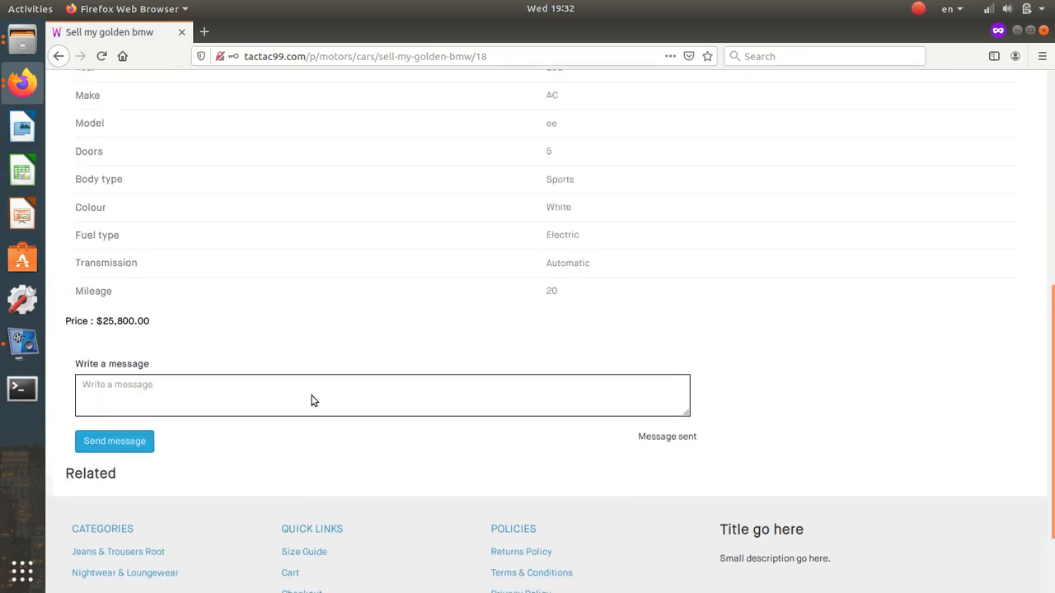
scroll(312, 399, down, 7)
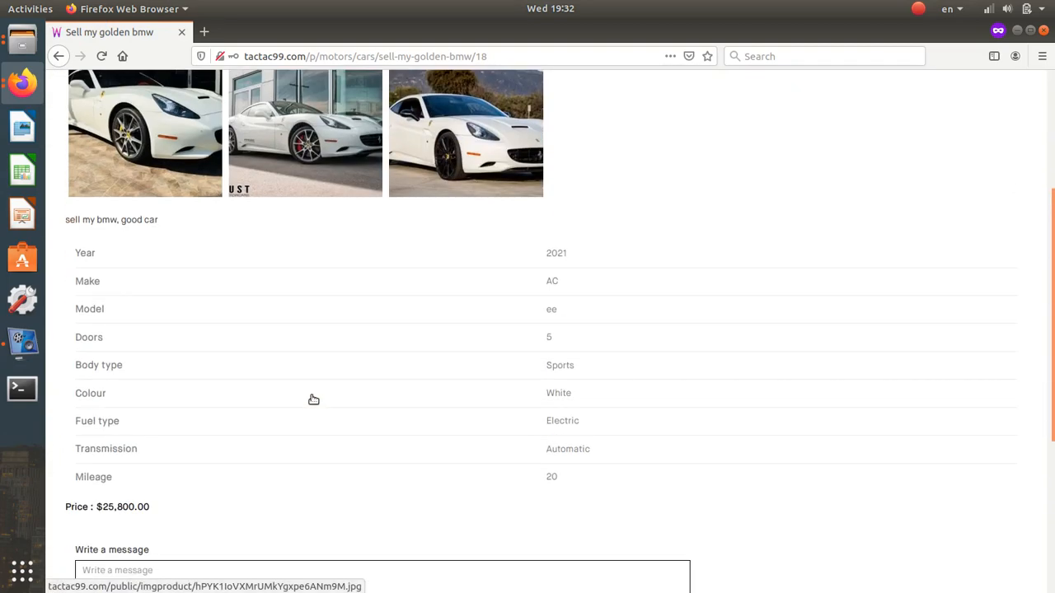
scroll(312, 396, up, 7)
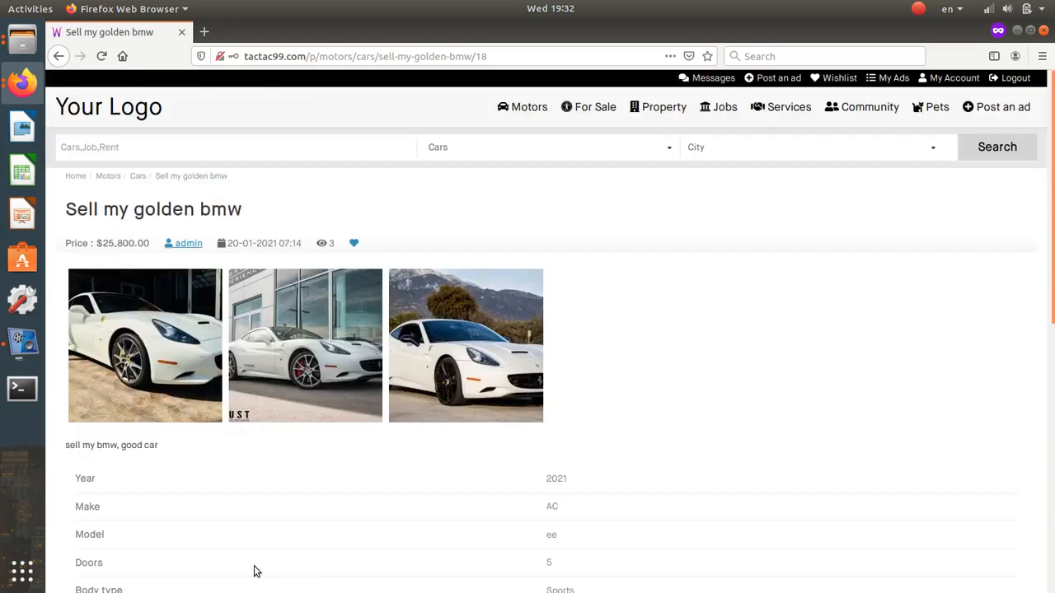
- Bring the admin Firefox window to the front
click(22, 82)
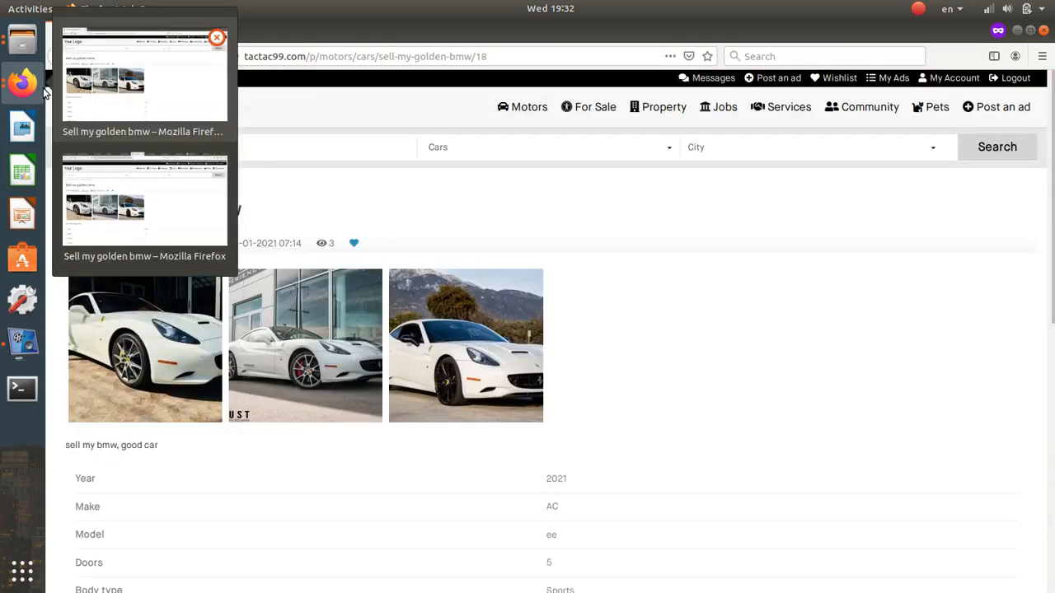
click(130, 125)
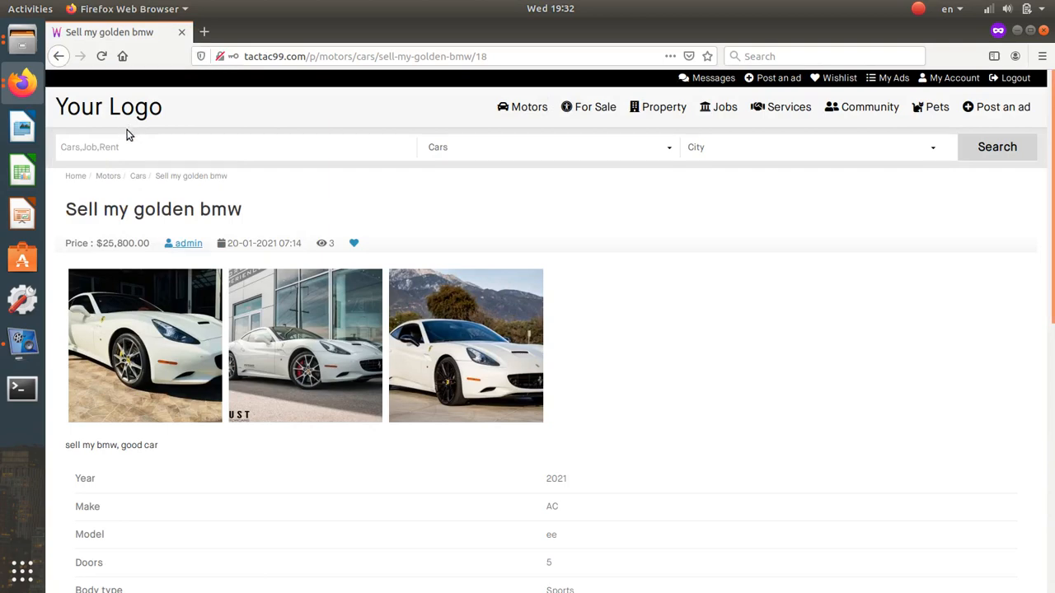
click(22, 82)
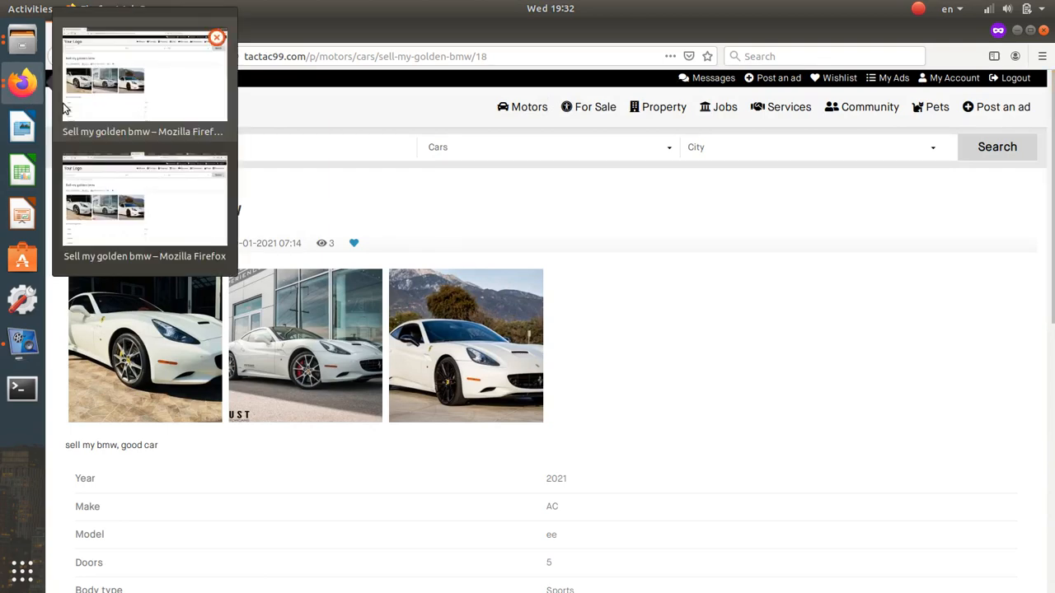
click(127, 205)
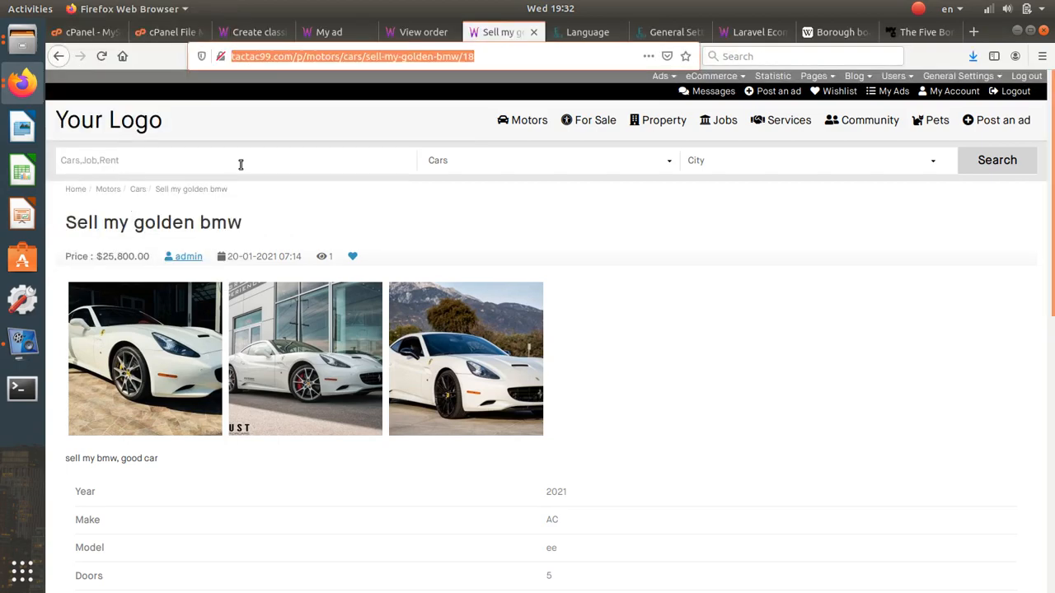
click(580, 210)
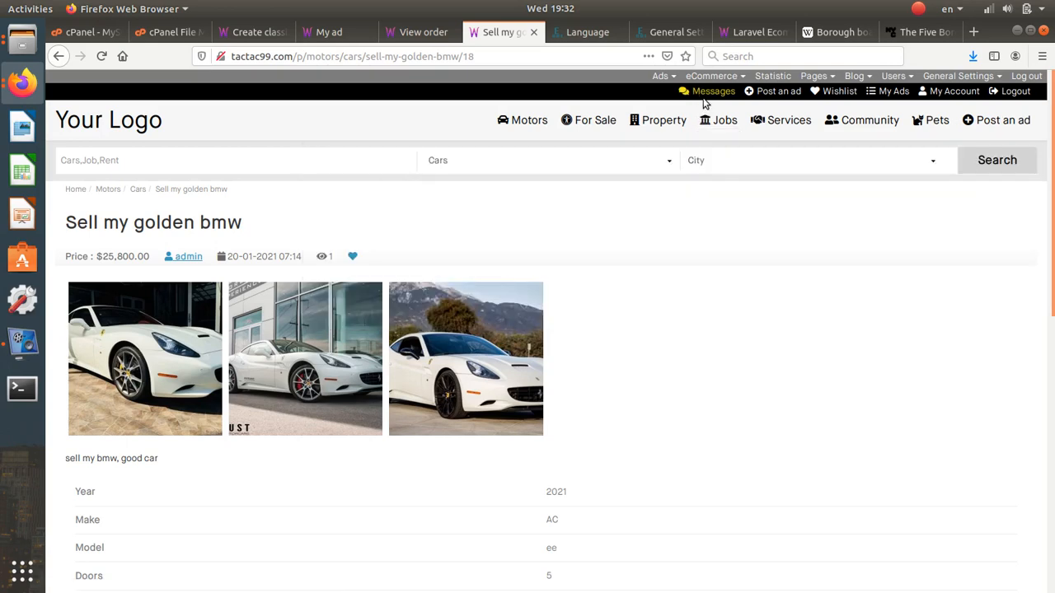
- Reply 'cool come to new york' in the buyer's golden bmw conversation
click(705, 95)
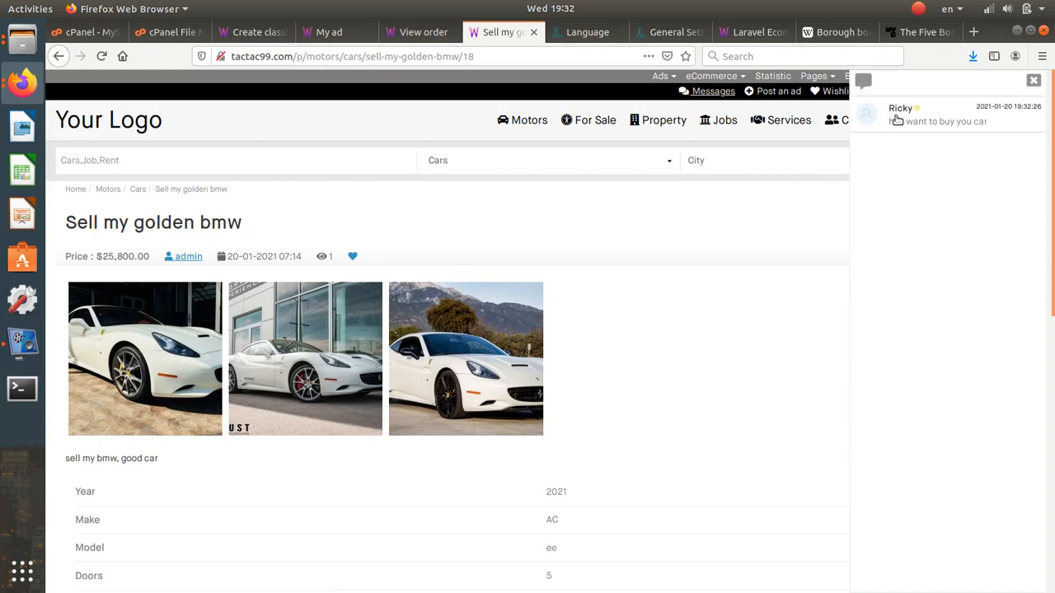
click(897, 121)
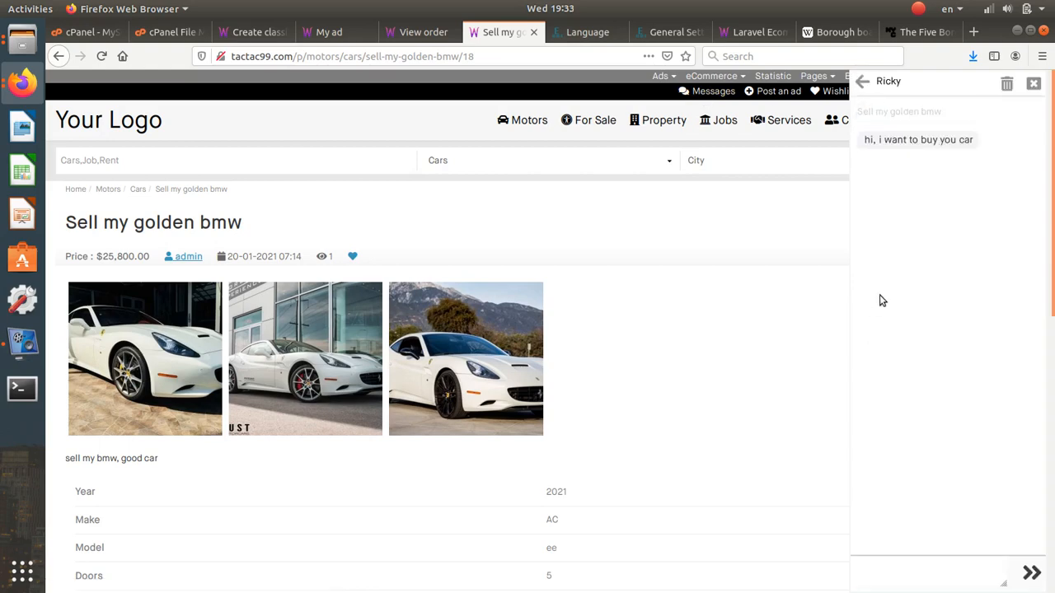
click(878, 574)
text(cool come to new york)
key(Return)
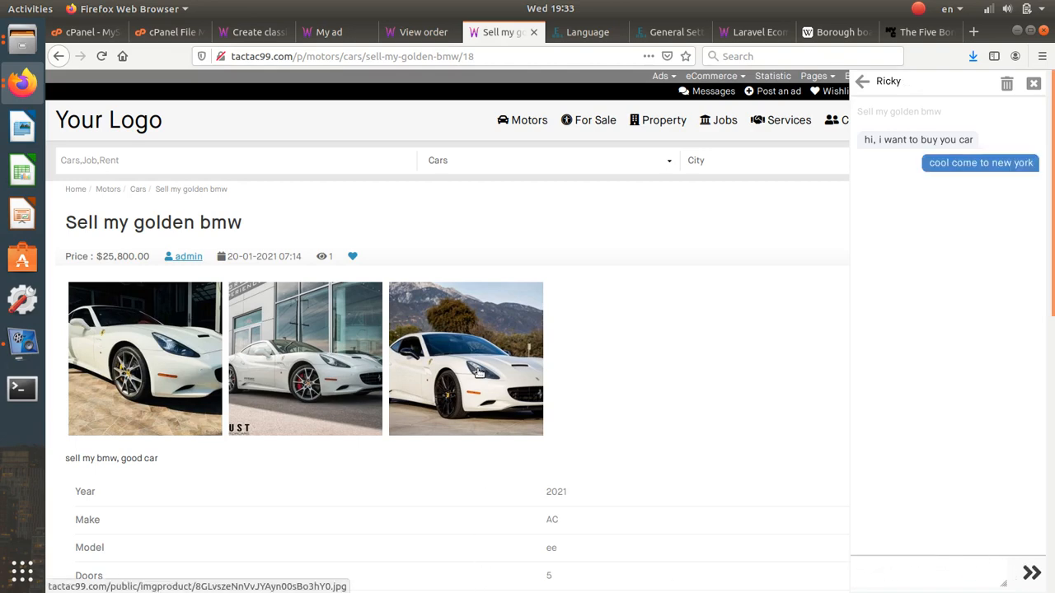
click(36, 94)
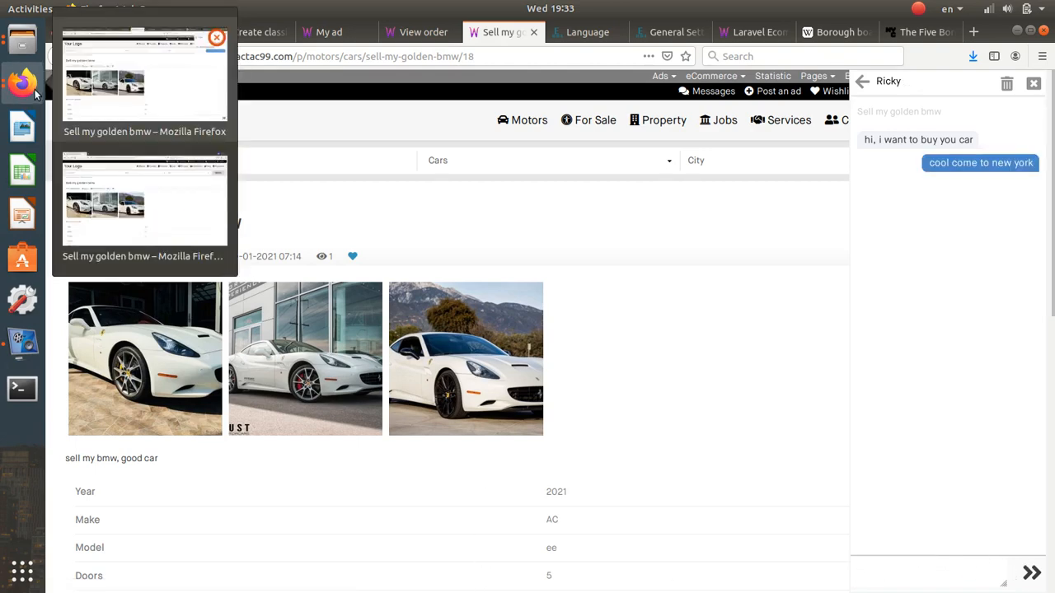
- In the buyer's private window, confirm the admin reply arrived in Messages, then close it
click(148, 169)
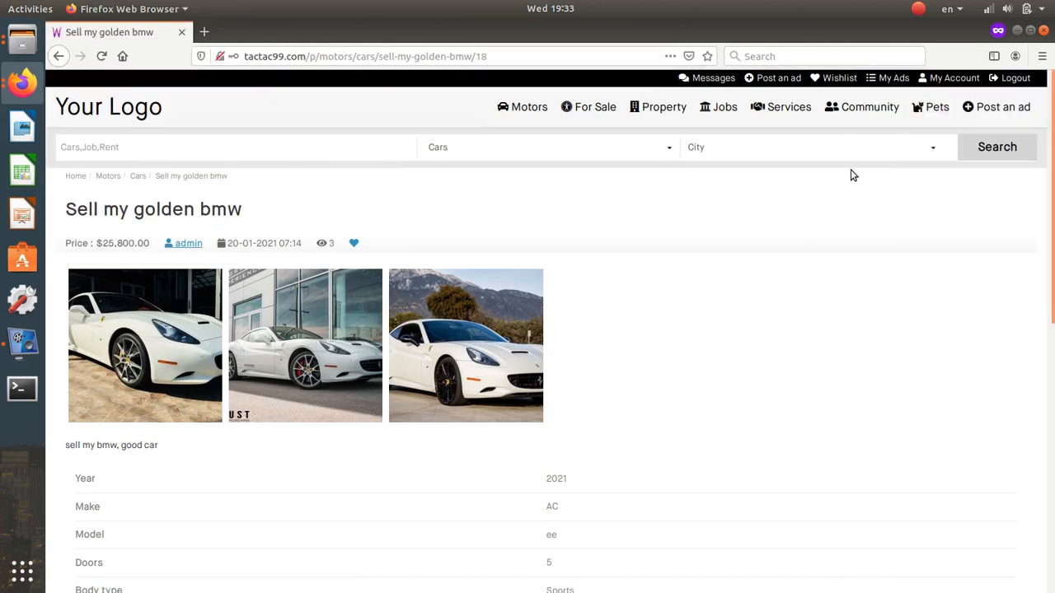
click(714, 79)
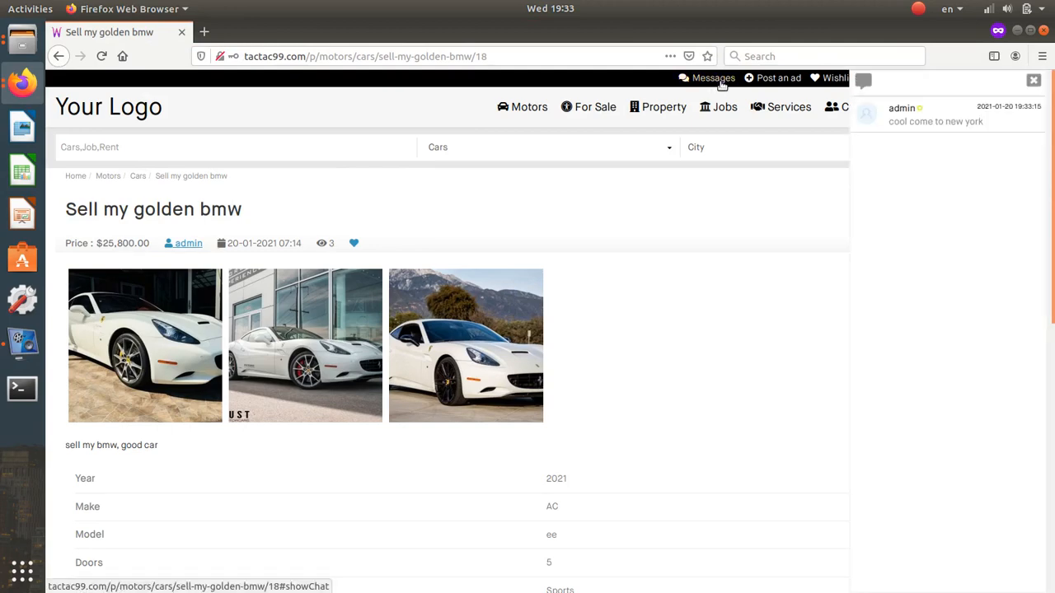
click(932, 134)
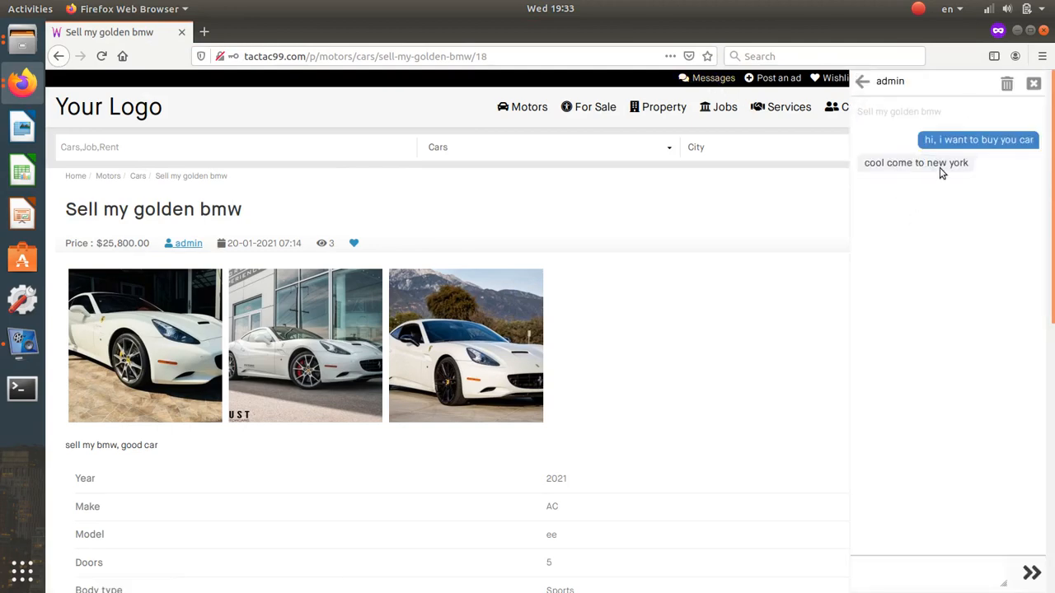
click(1036, 85)
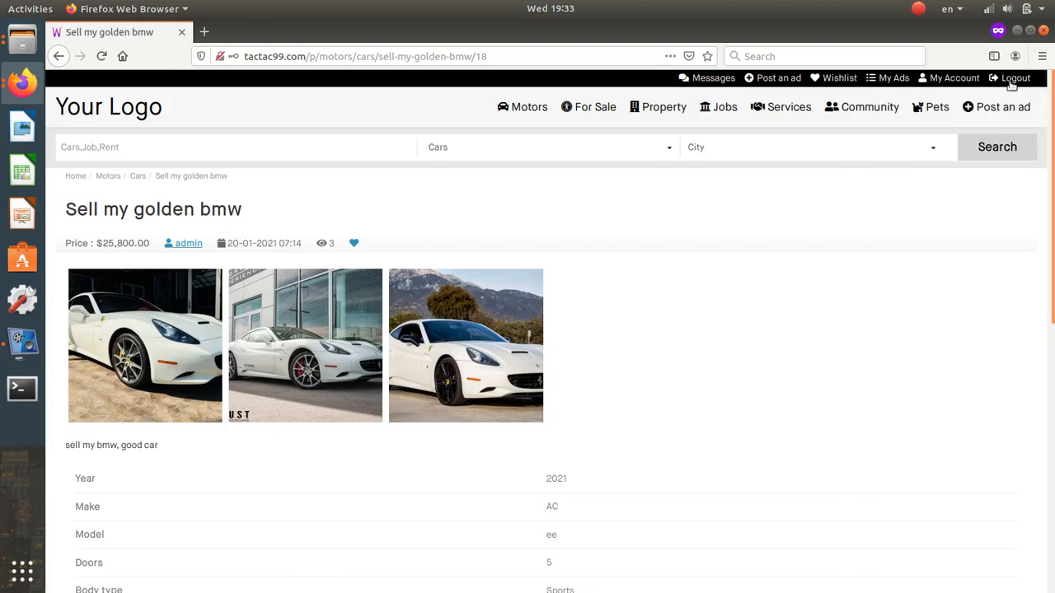
click(1044, 31)
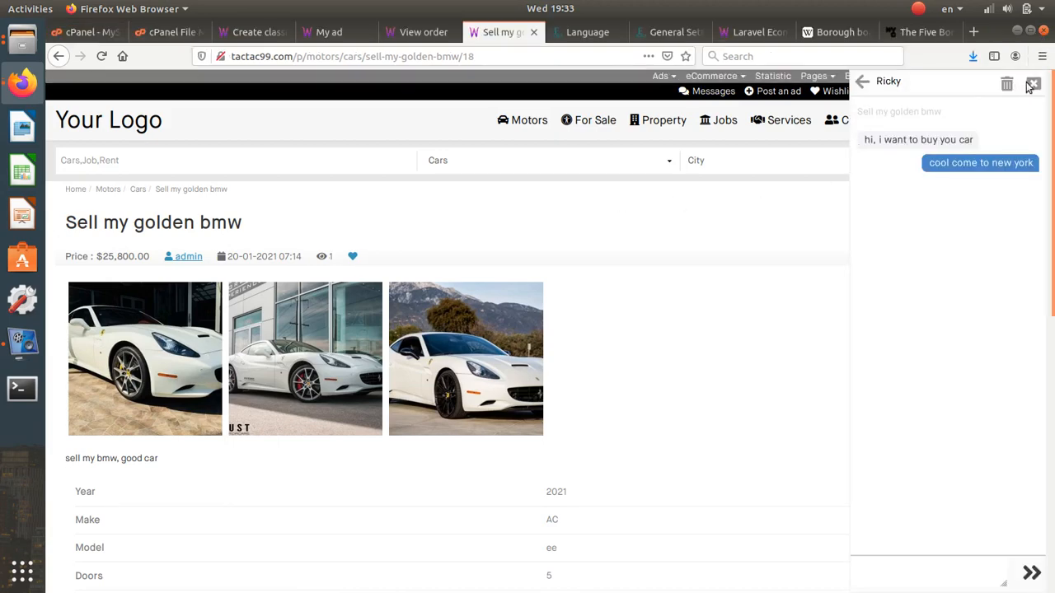
- Close the chat panel and turn on Firefox's Responsive Design Mode
click(1033, 85)
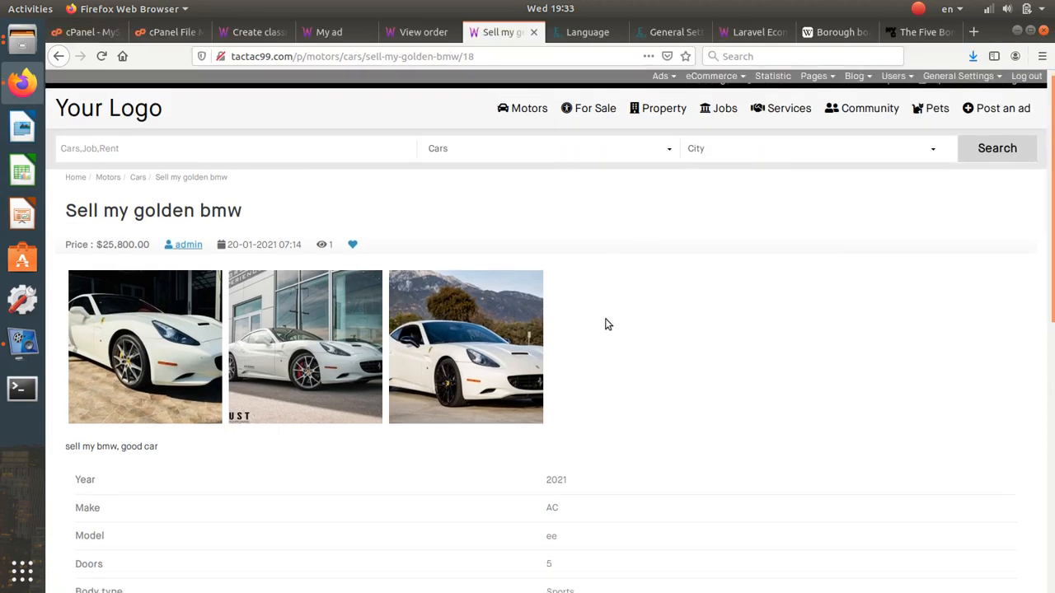
scroll(606, 323, down, 6)
scroll(606, 323, up, 6)
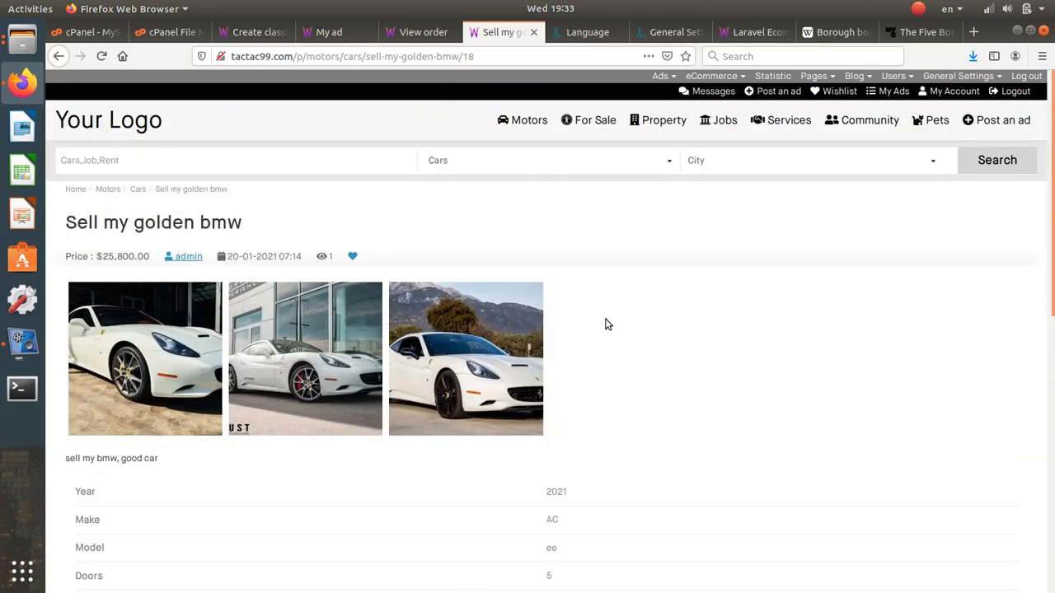
mouse_move(643, 132)
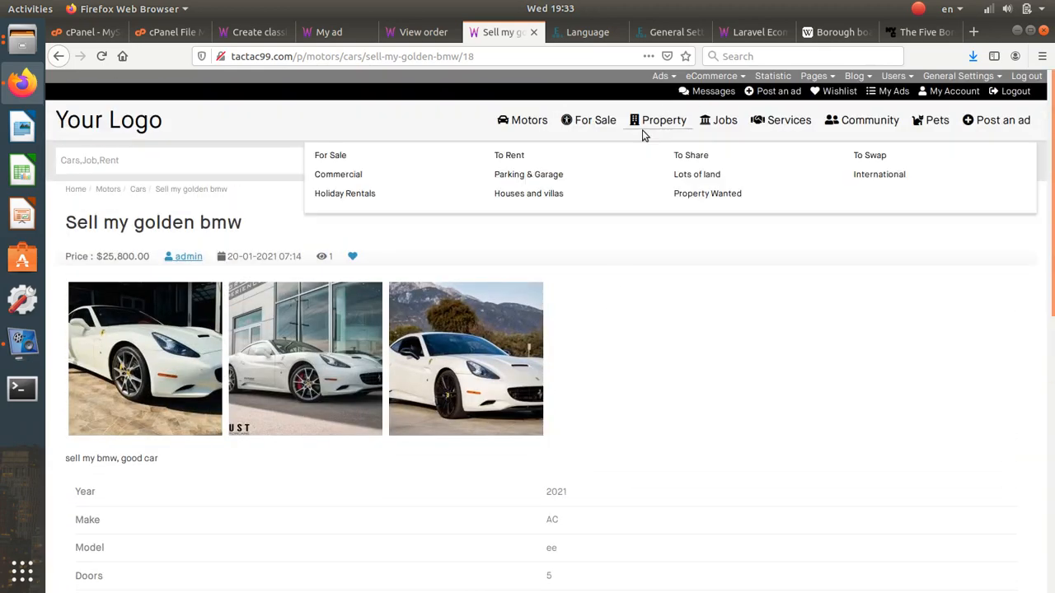
key(alt)
click(264, 27)
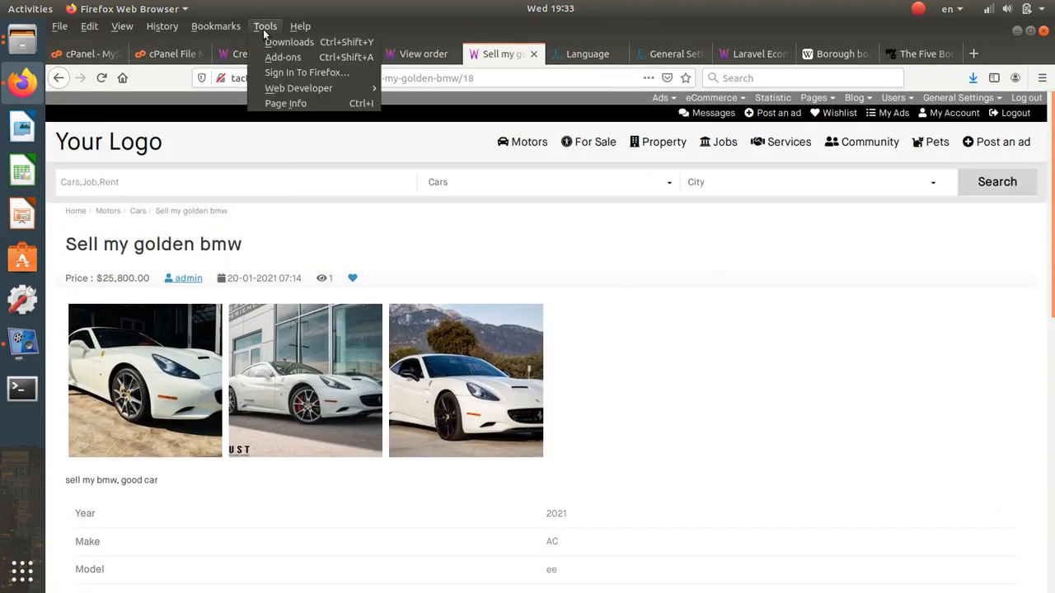
mouse_move(362, 91)
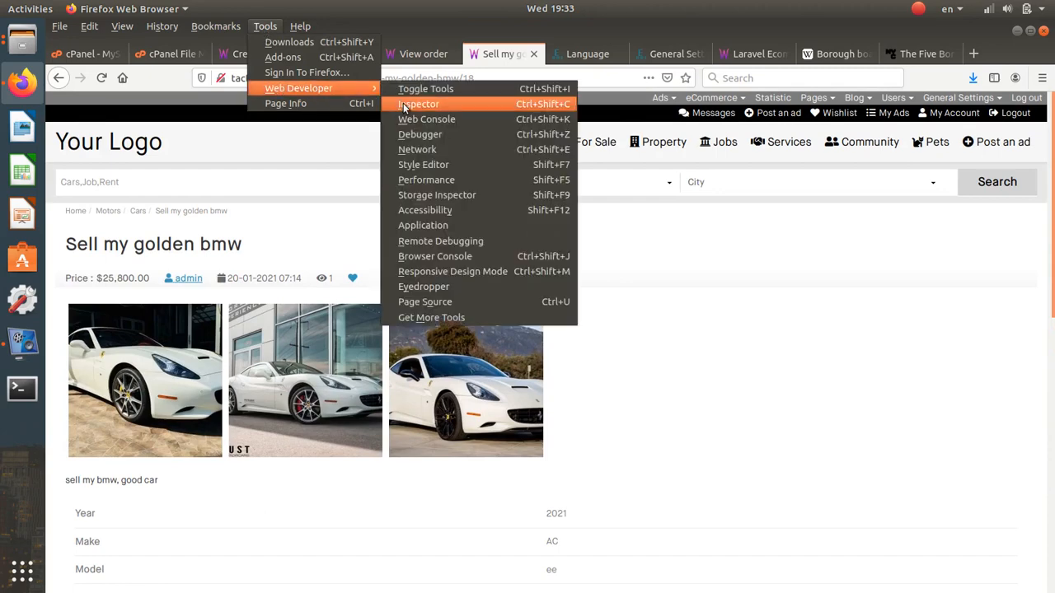
click(469, 272)
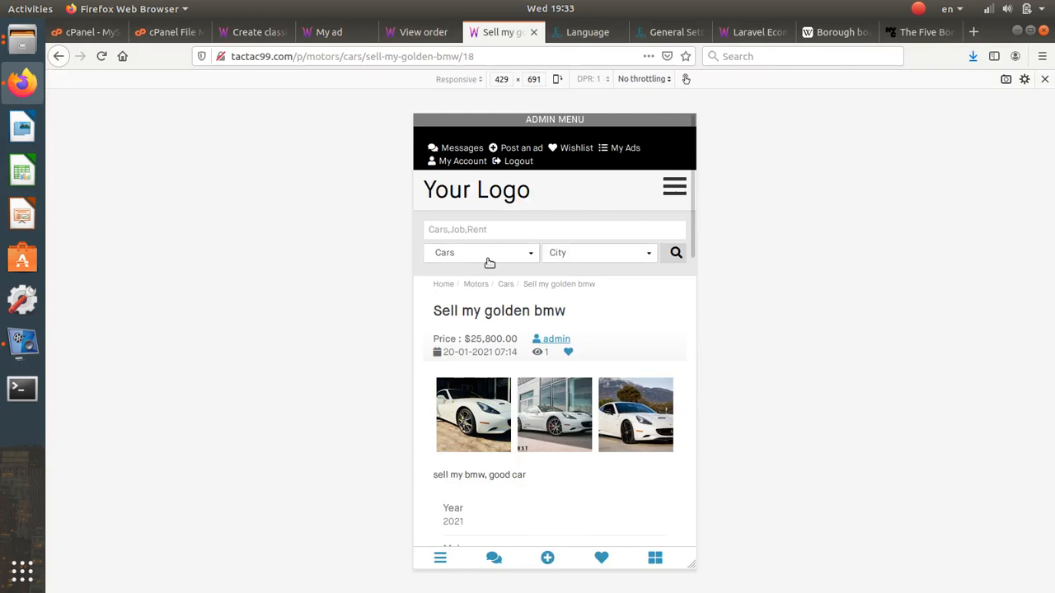
- Preview the ad as iPhone X/XS, then resize the viewport to 429×637
click(478, 79)
click(487, 169)
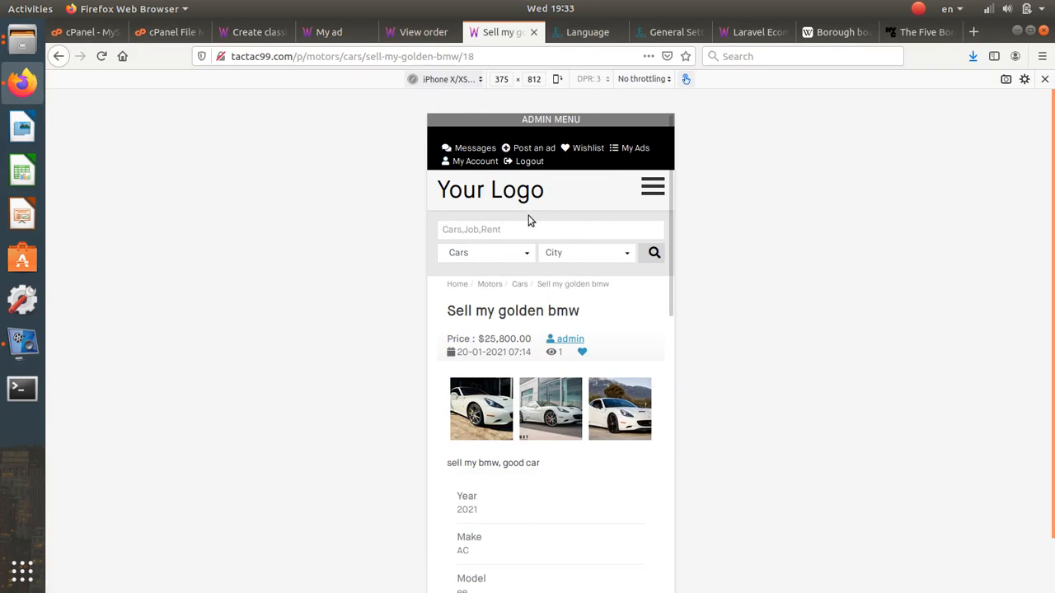
scroll(528, 215, down, 3)
scroll(528, 216, up, 3)
scroll(791, 370, down, 3)
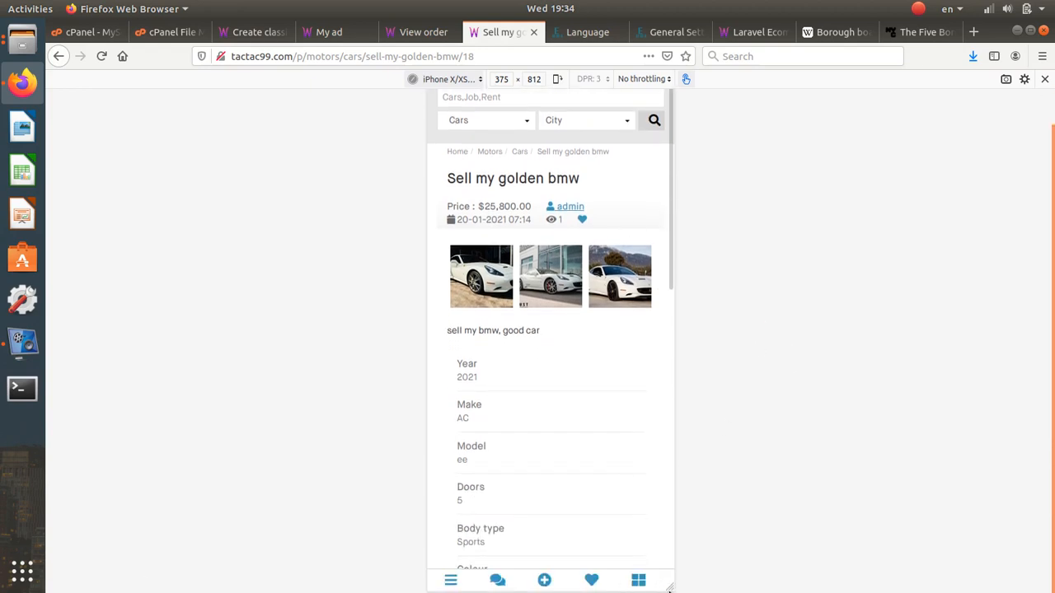
drag(671, 588, 692, 502)
drag(680, 449, 689, 473)
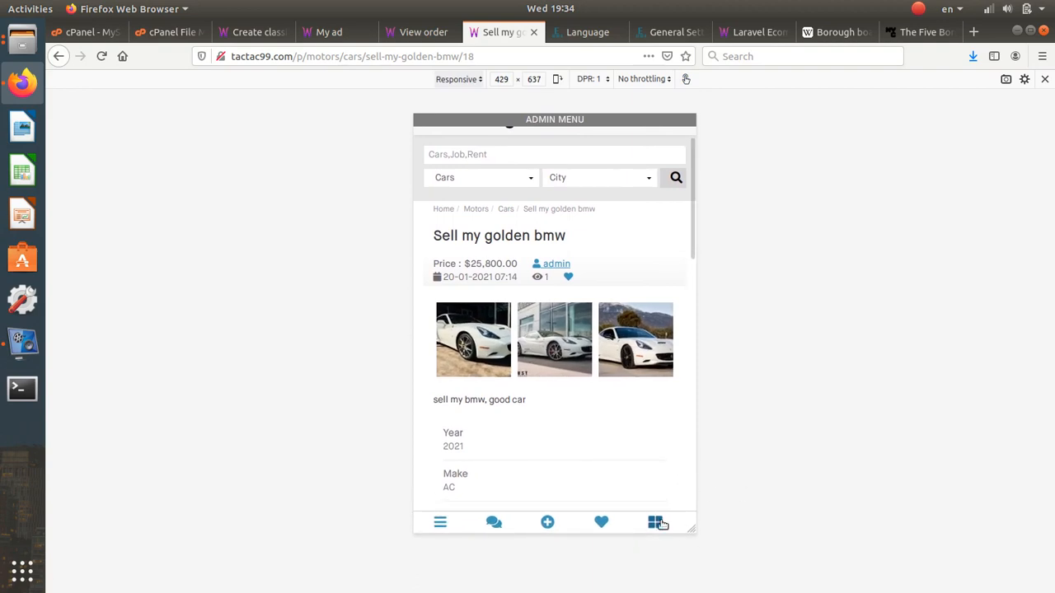
scroll(561, 183, up, 2)
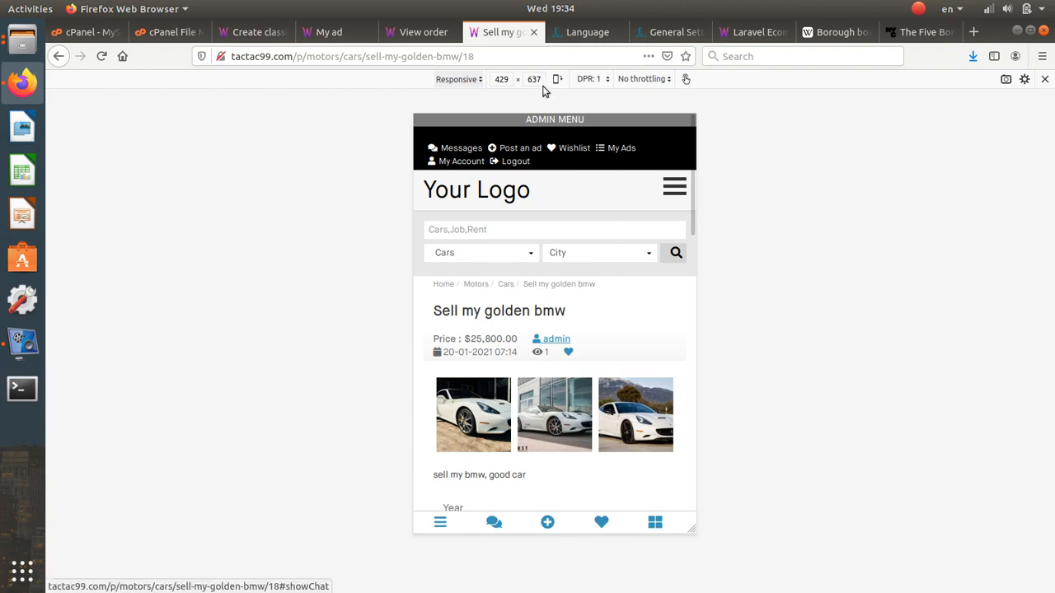
- In Pages > Header, set the black top bar to Hide on mobile and update it
click(579, 33)
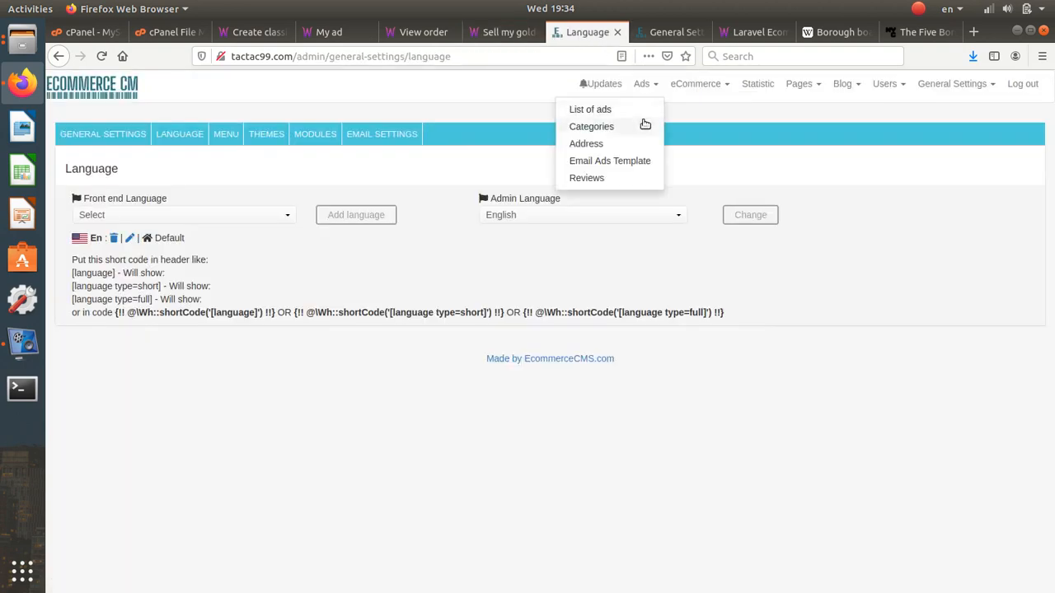
mouse_move(791, 132)
click(777, 113)
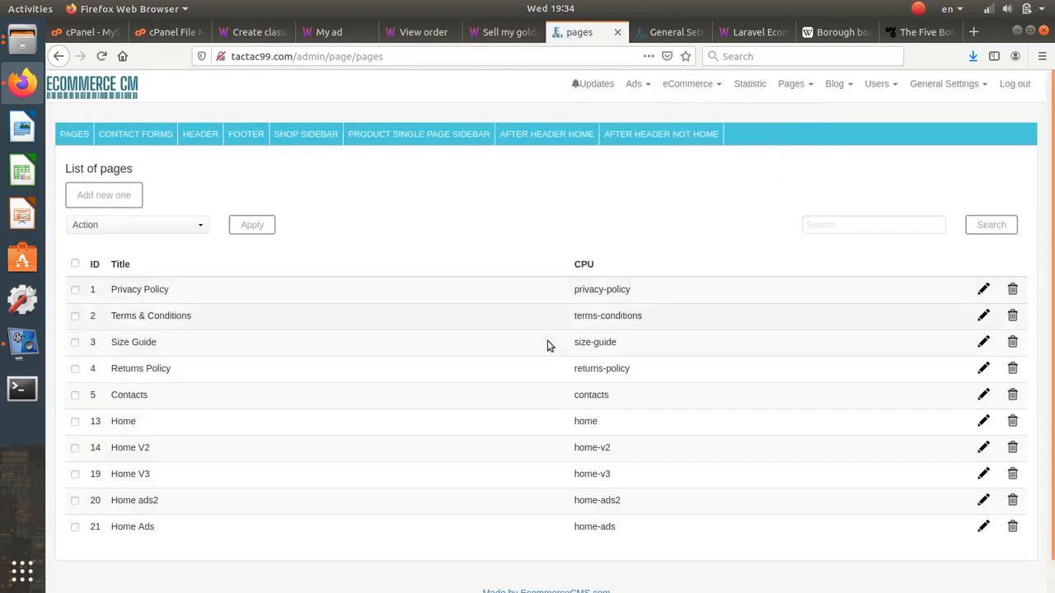
mouse_move(802, 88)
click(776, 146)
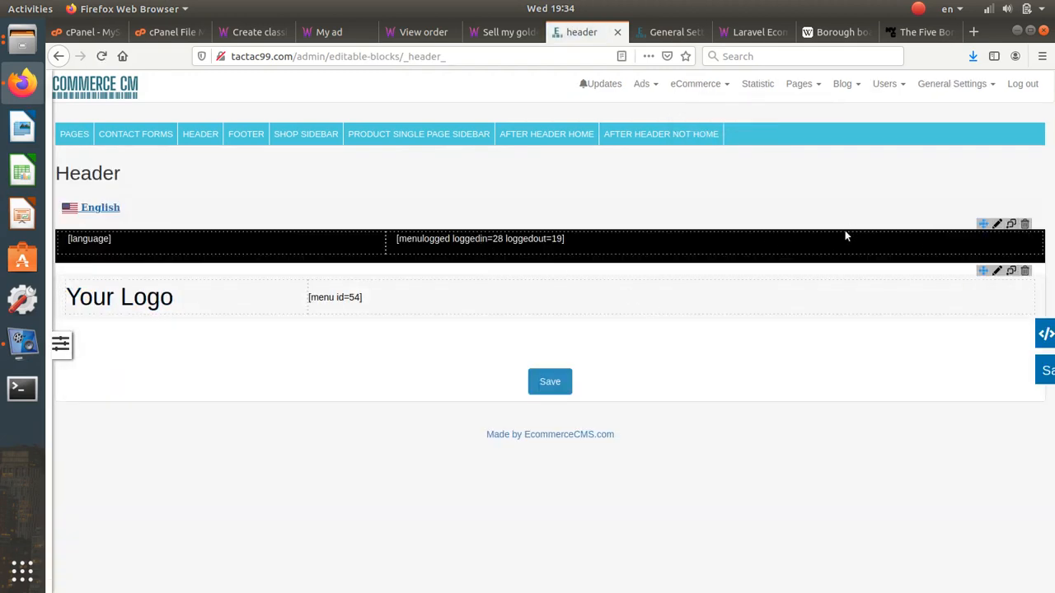
click(998, 225)
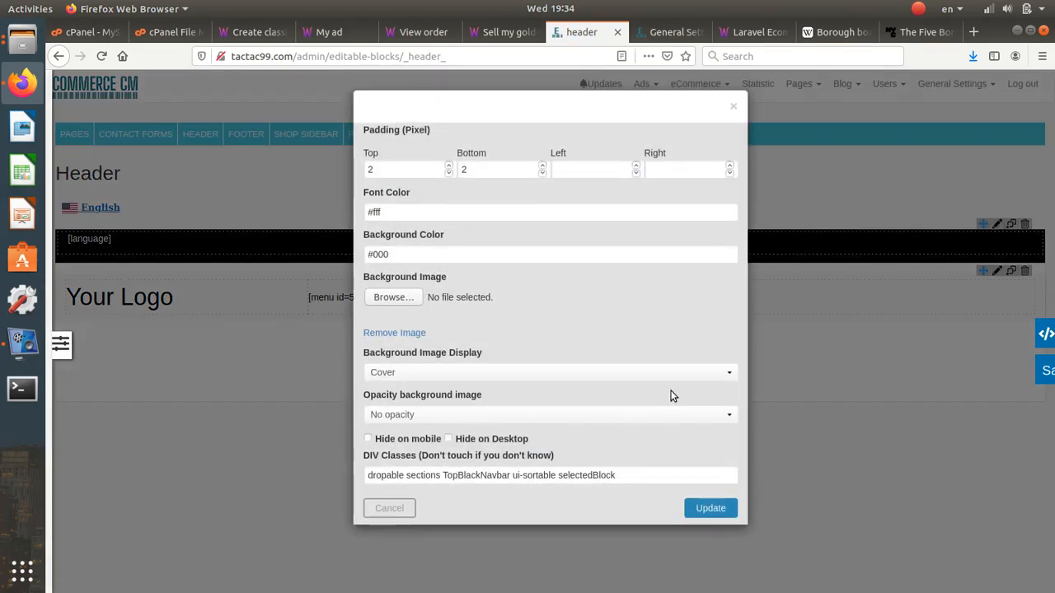
click(429, 443)
click(712, 509)
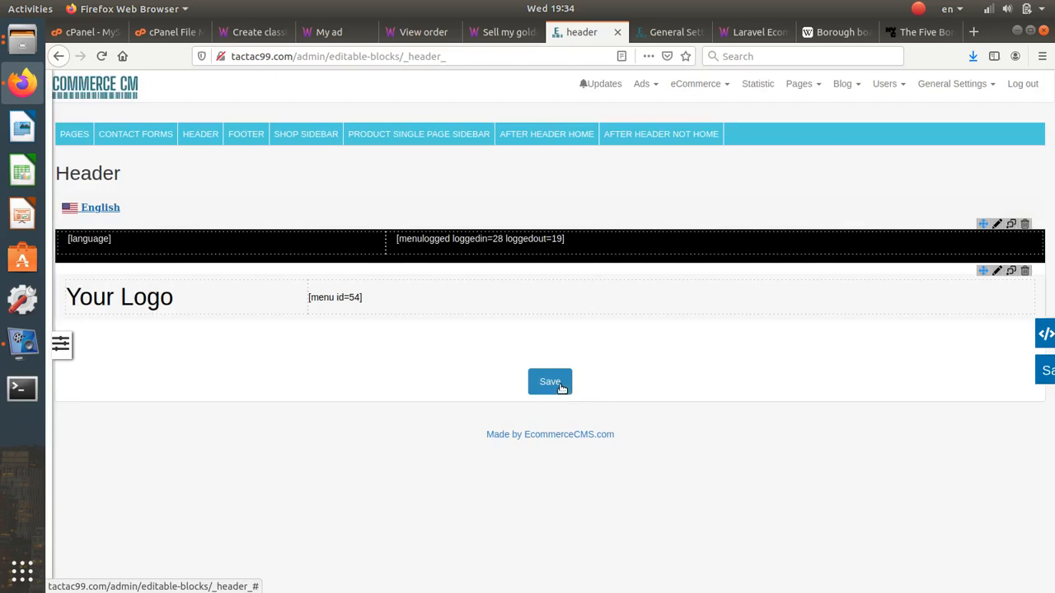
- Leave the header editor and reload the golden bmw ad page to check the change
click(601, 134)
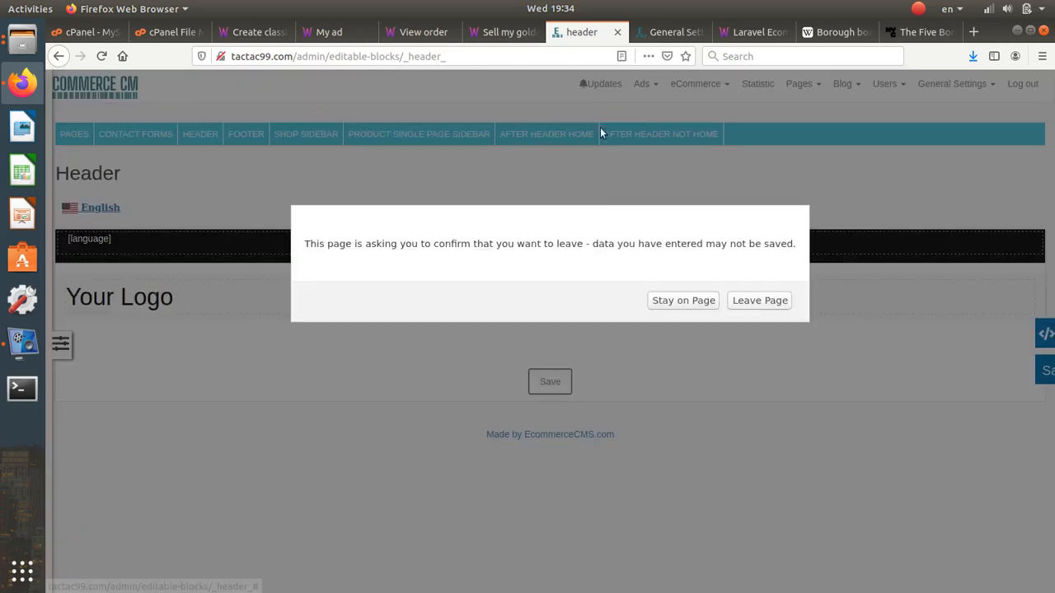
click(761, 301)
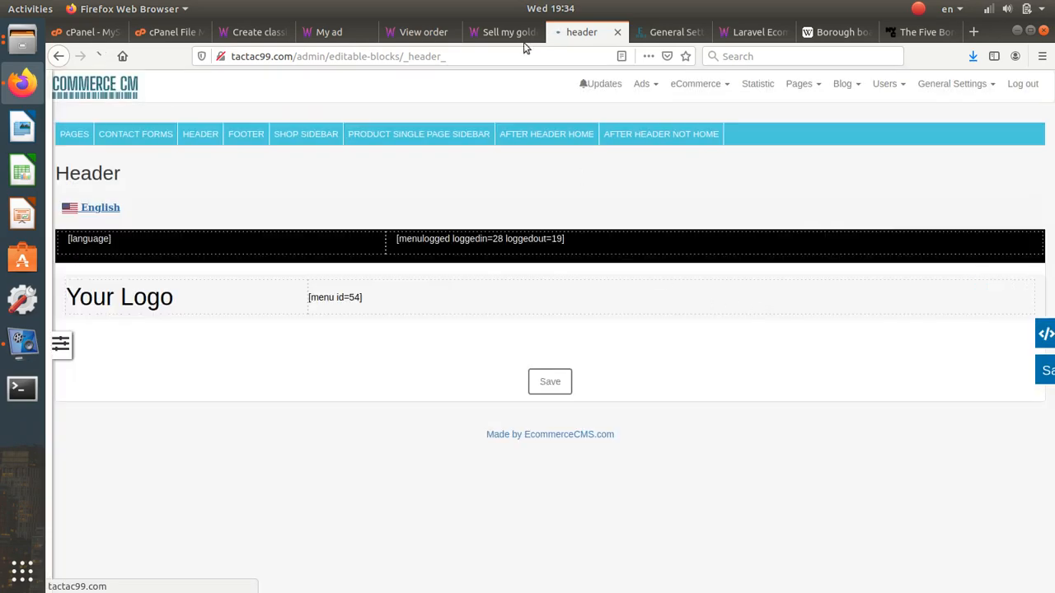
click(521, 37)
click(102, 55)
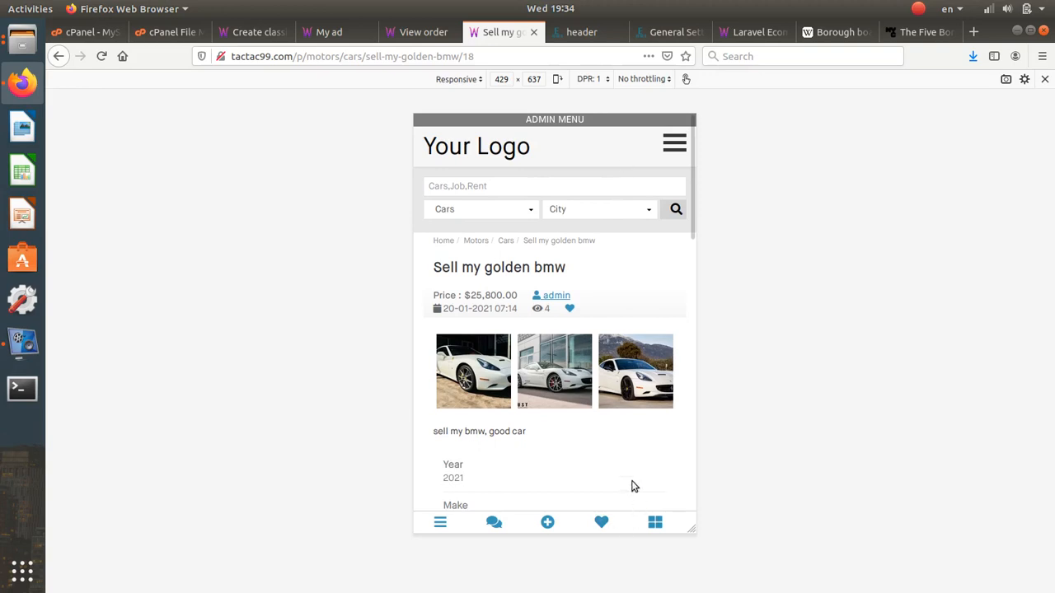
- Open My Account from the mobile footer, then the My ads list
scroll(631, 486, down, 4)
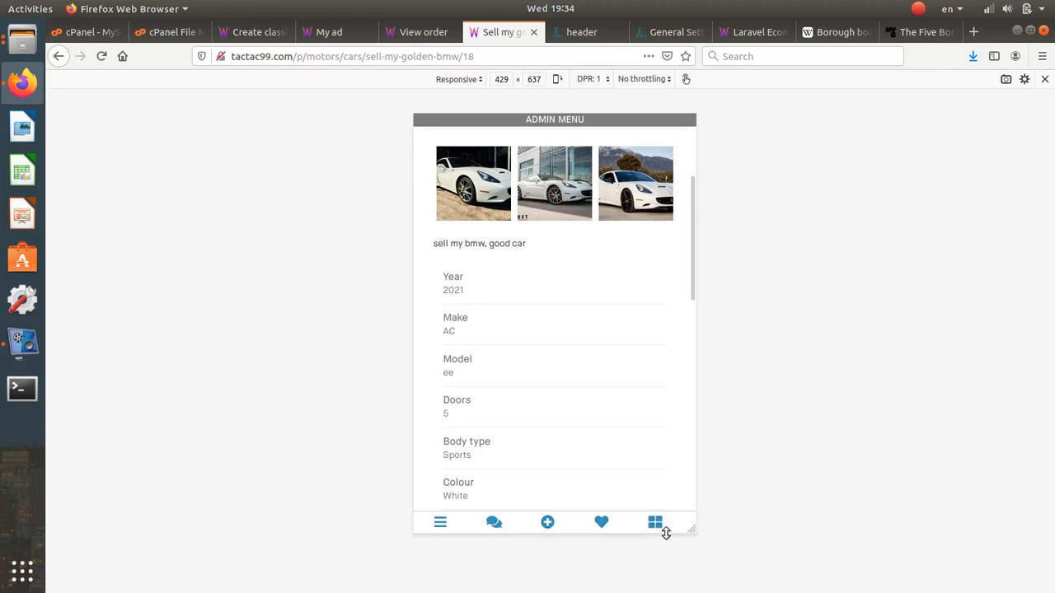
scroll(633, 353, up, 4)
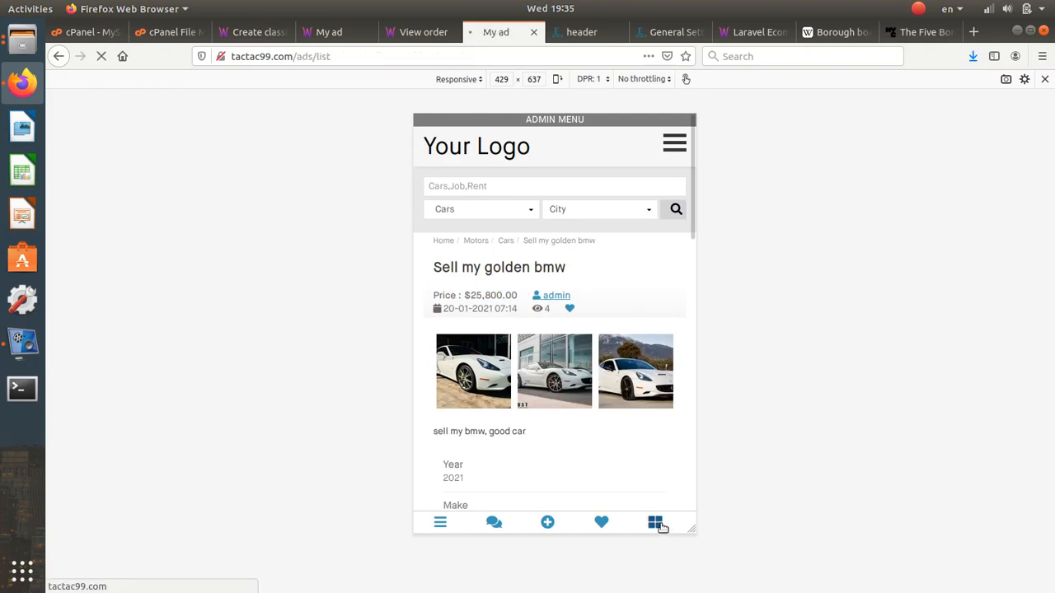
scroll(655, 393, down, 10)
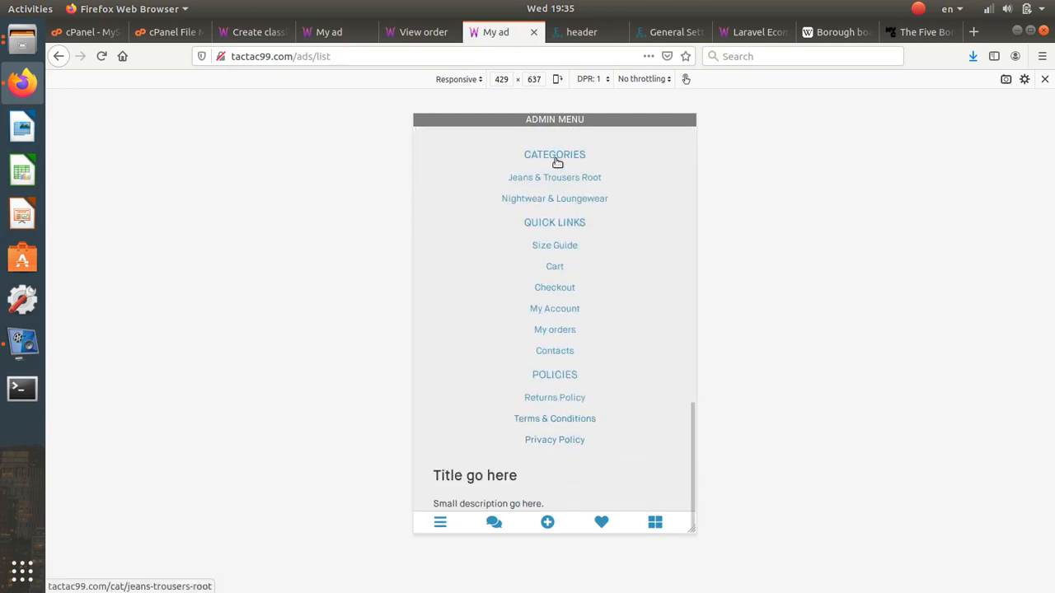
scroll(556, 354, up, 3)
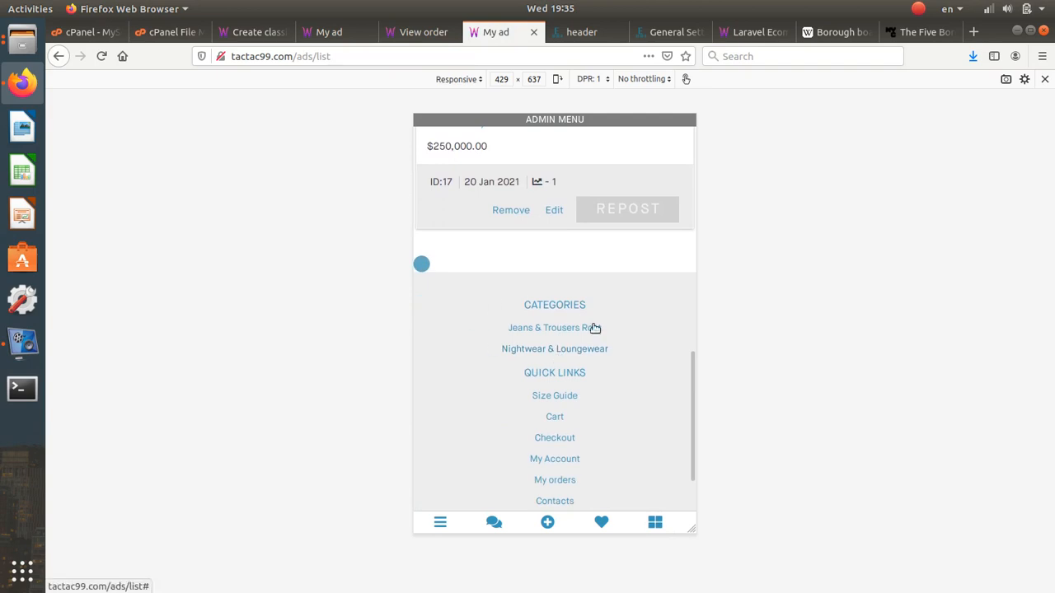
scroll(532, 354, down, 3)
scroll(534, 339, up, 1)
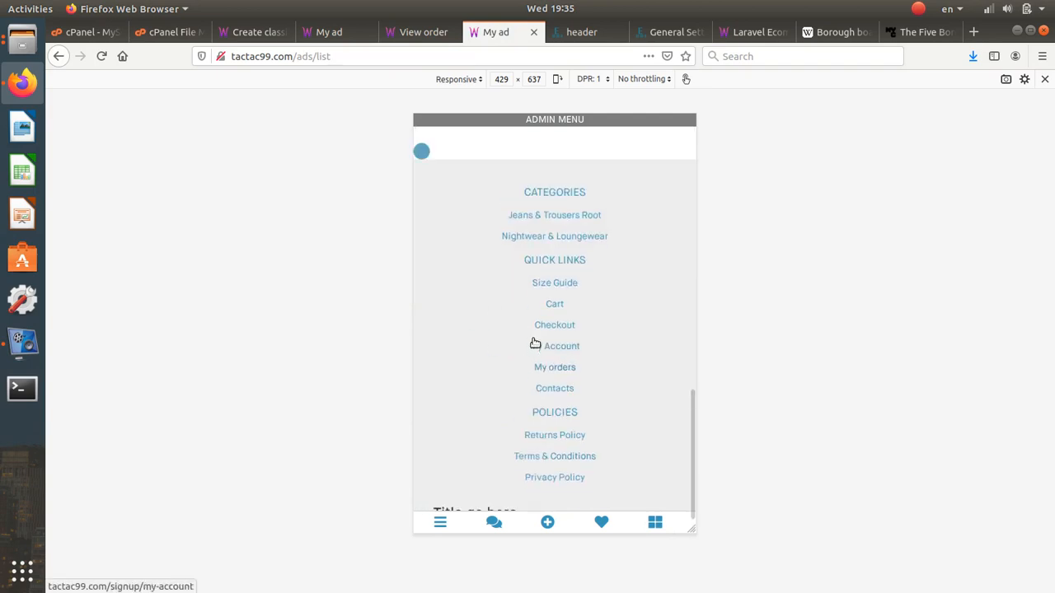
click(540, 347)
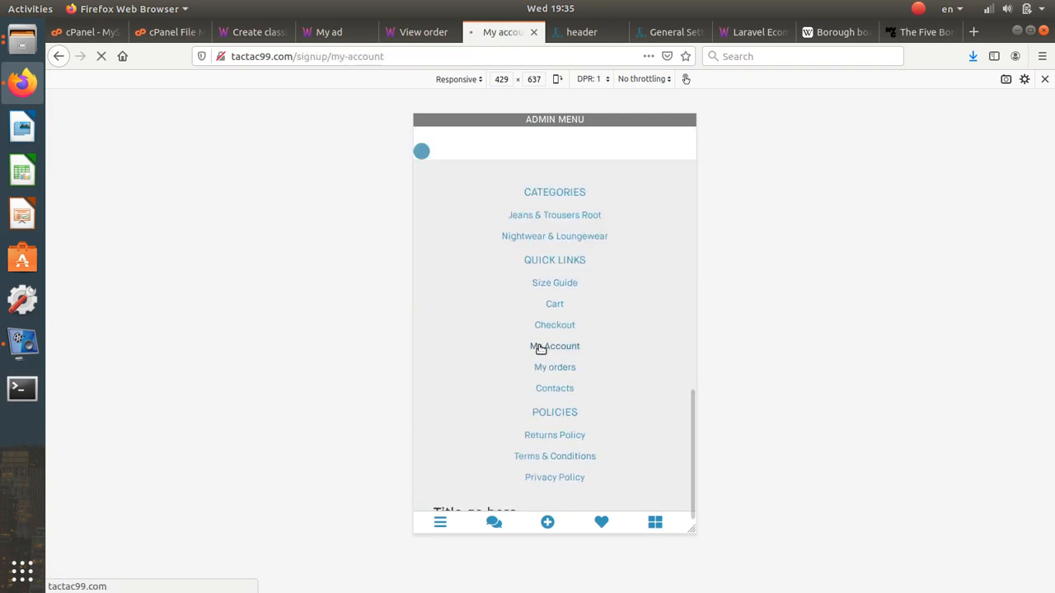
scroll(540, 346, down, 5)
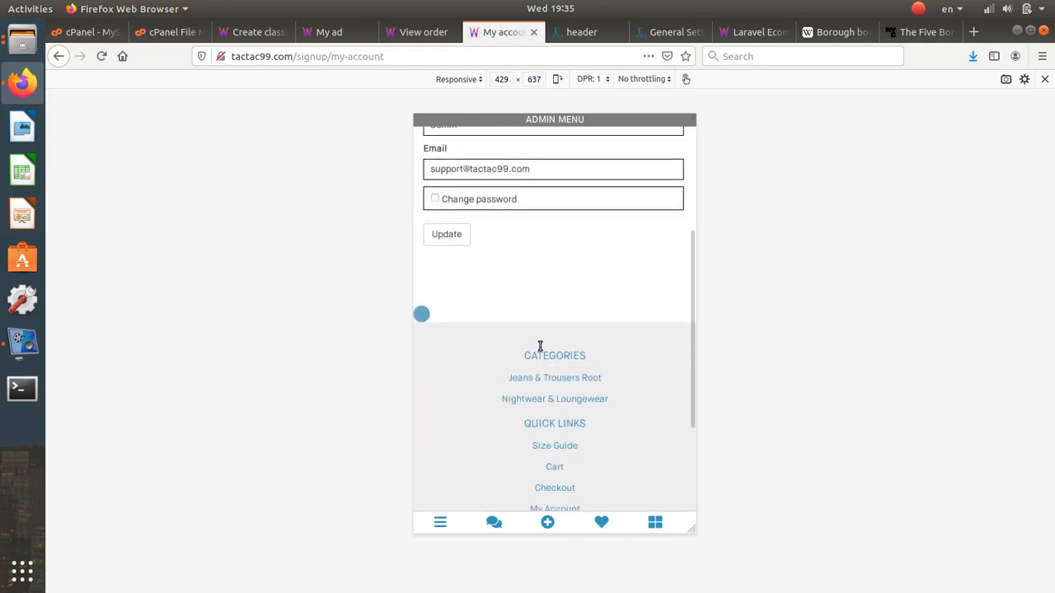
click(659, 525)
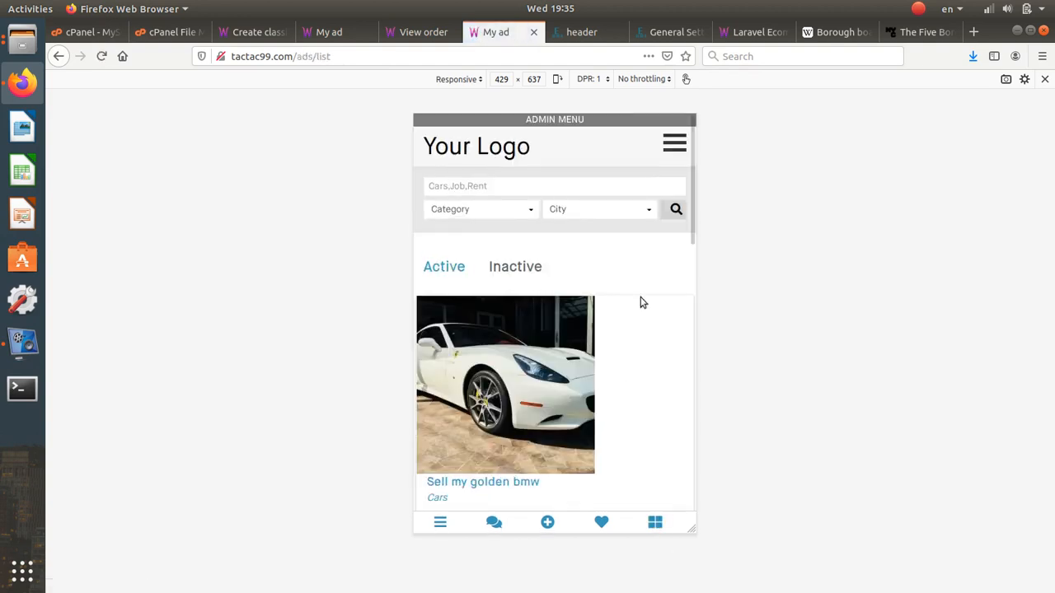
- Filter the ads by the Motors Accessories category, then switch to Cars
scroll(634, 165, down, 1)
scroll(579, 275, up, 1)
click(441, 523)
click(455, 499)
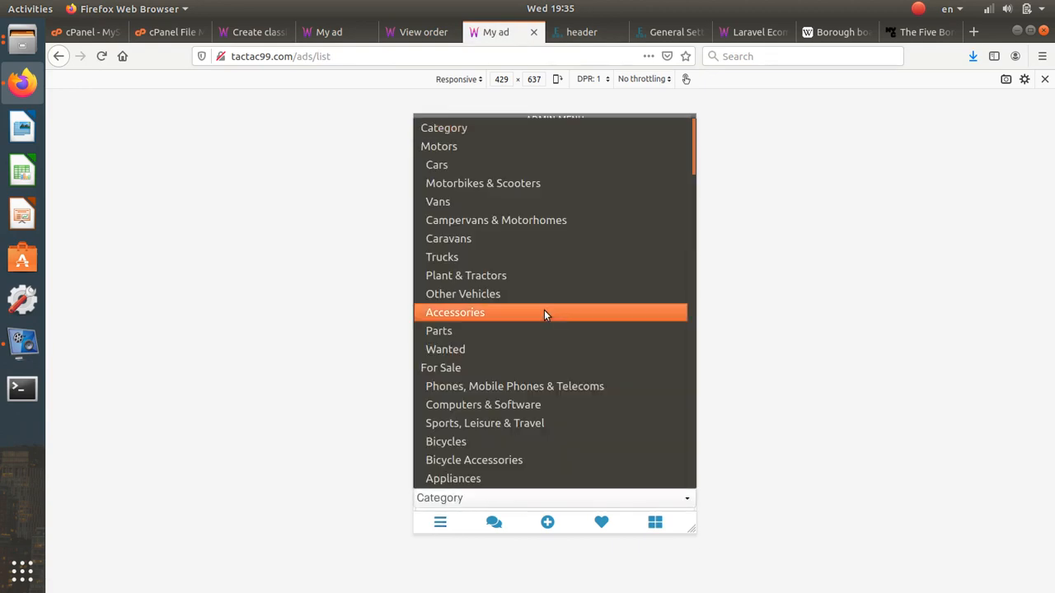
click(544, 312)
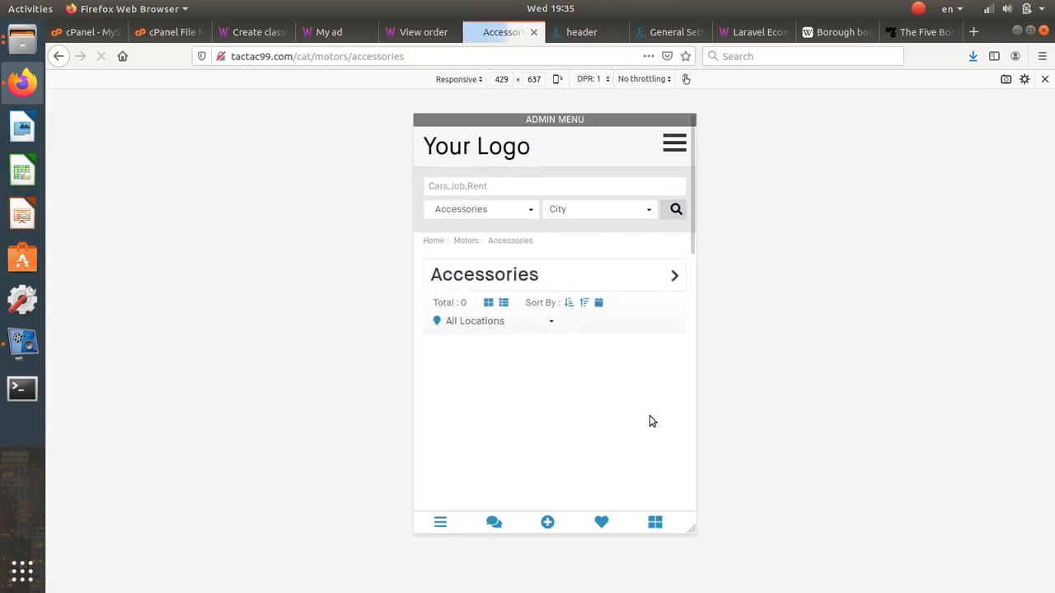
click(521, 290)
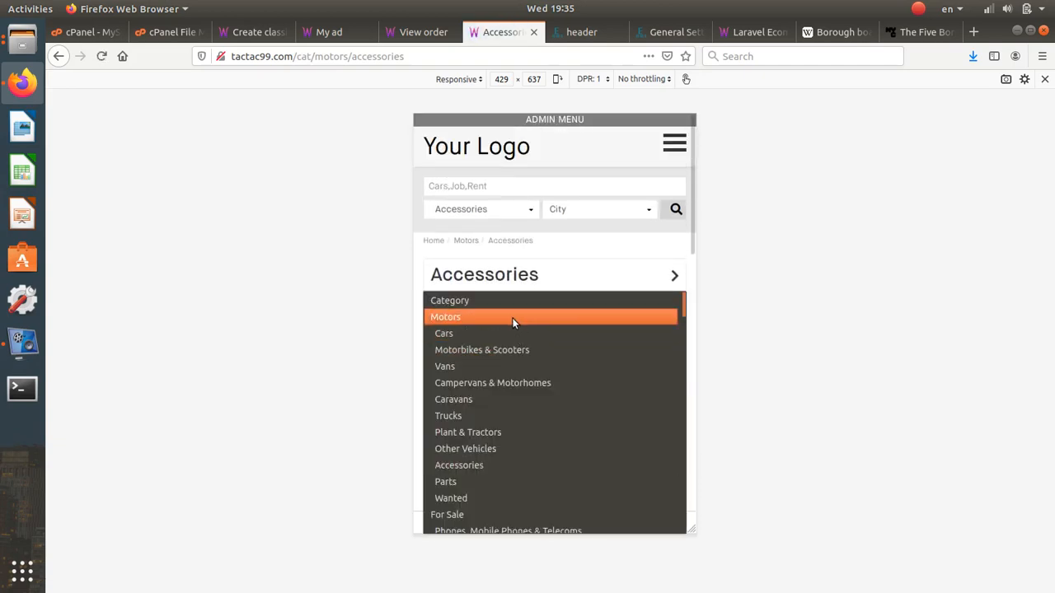
click(512, 332)
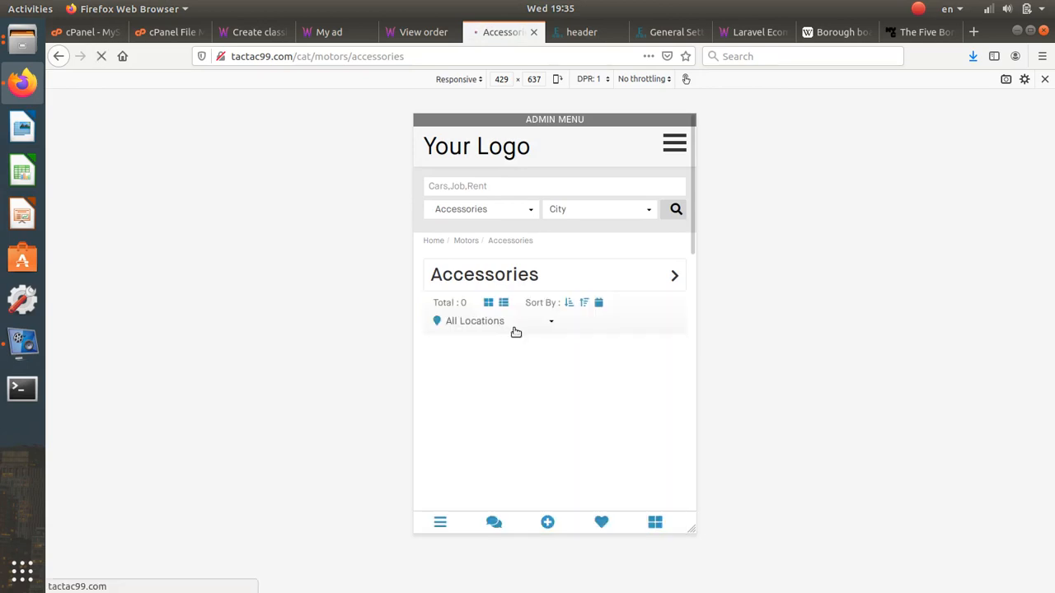
scroll(517, 331, down, 3)
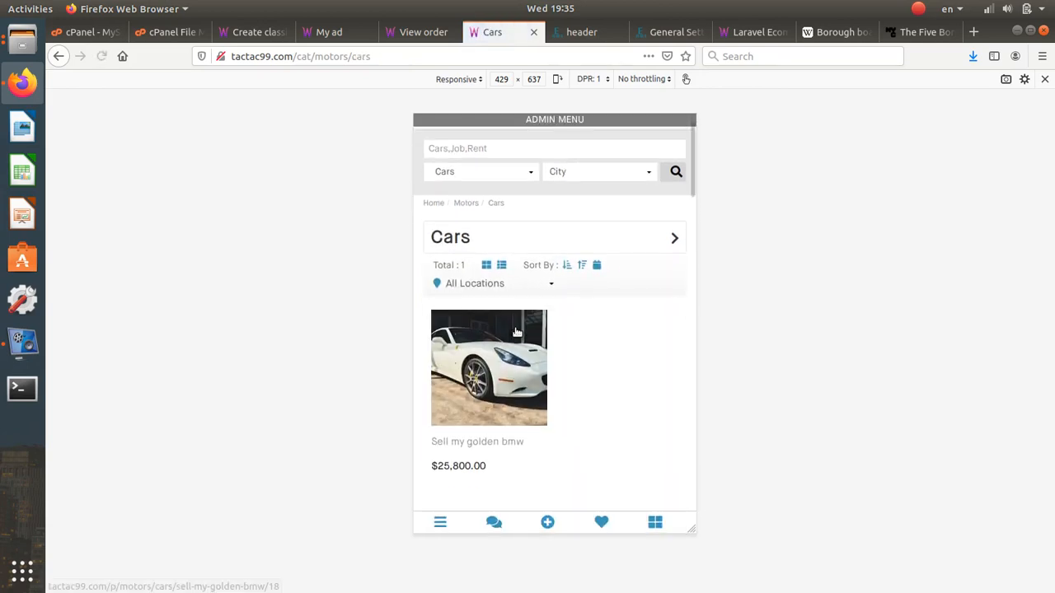
- Open the Sell my golden bmw ad and cycle through its photos in the lightbox
click(558, 347)
scroll(641, 315, down, 2)
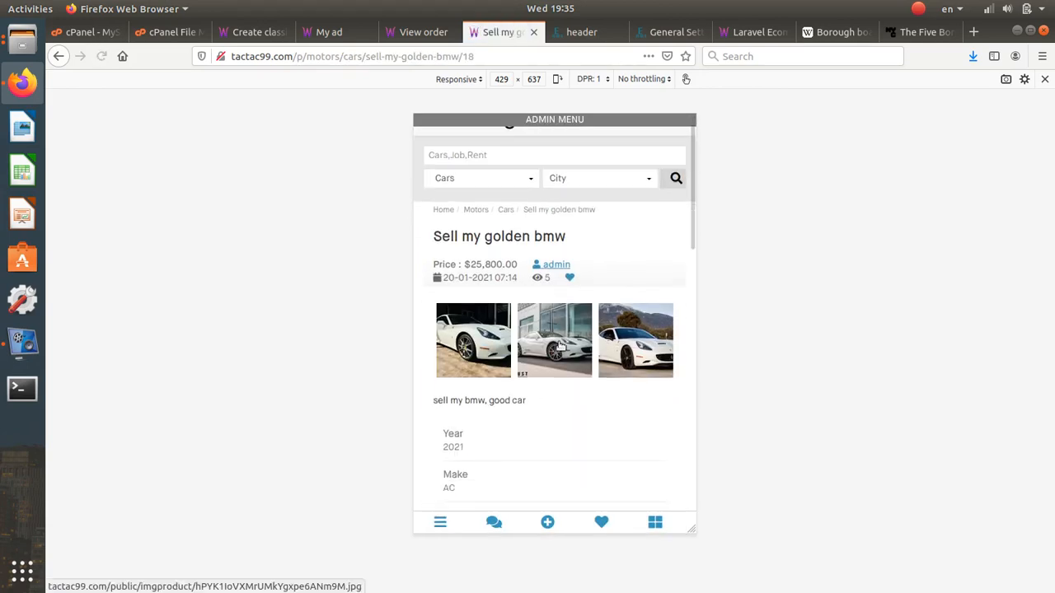
click(641, 315)
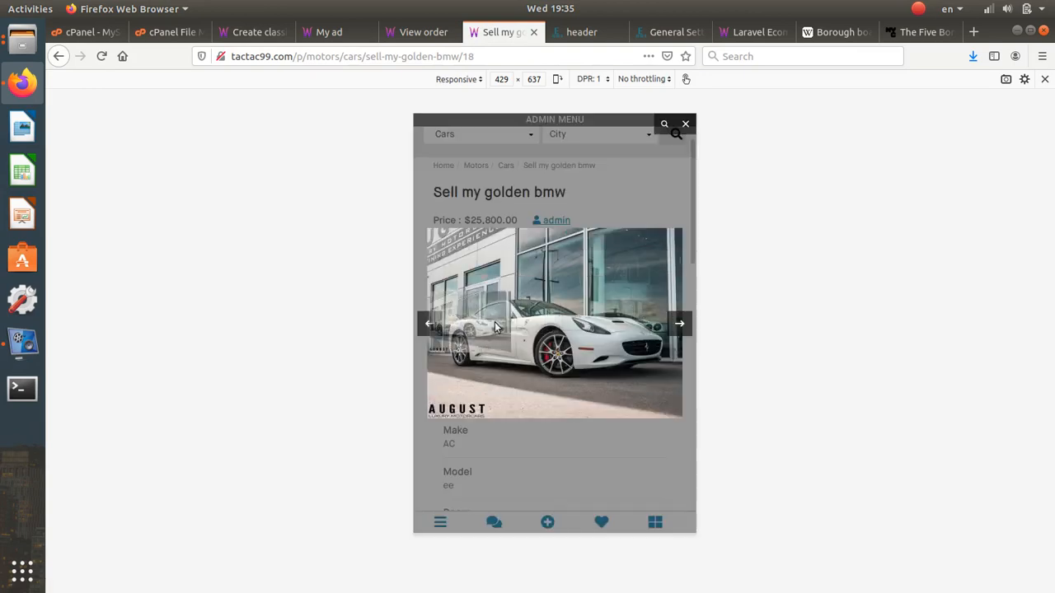
click(673, 325)
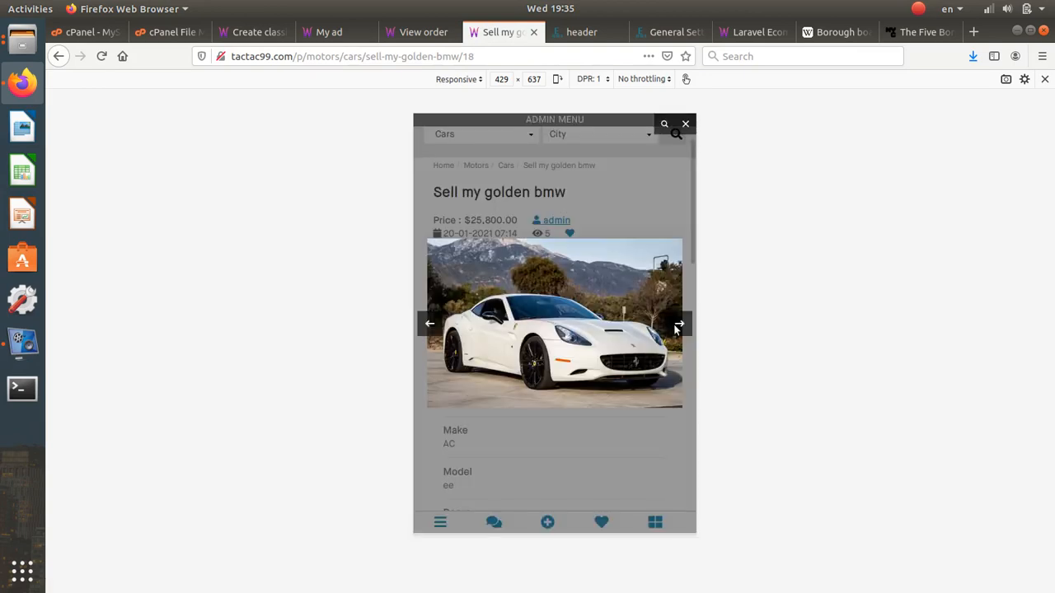
click(675, 325)
click(675, 325)
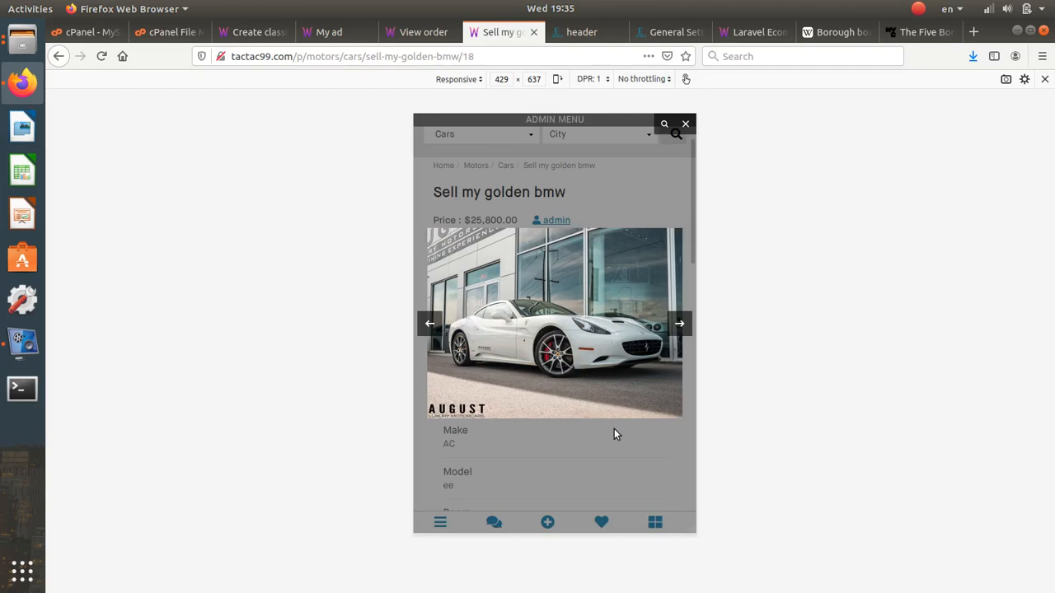
click(614, 428)
- Scroll through the ad's specs: Sports body, White, Electric, Automatic, mileage 20
scroll(551, 445, down, 10)
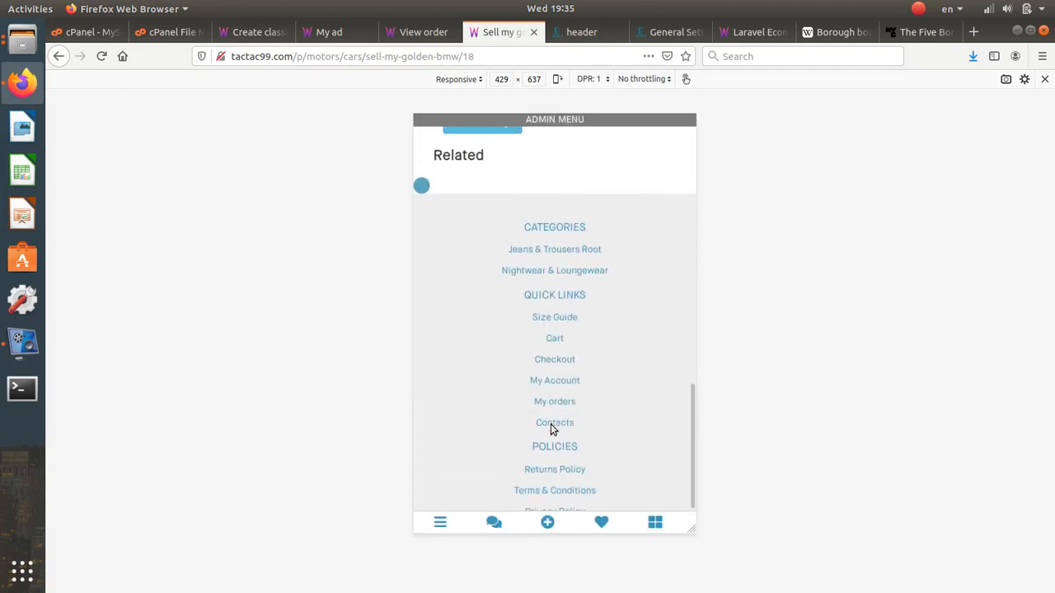
scroll(552, 427, up, 10)
scroll(552, 424, down, 3)
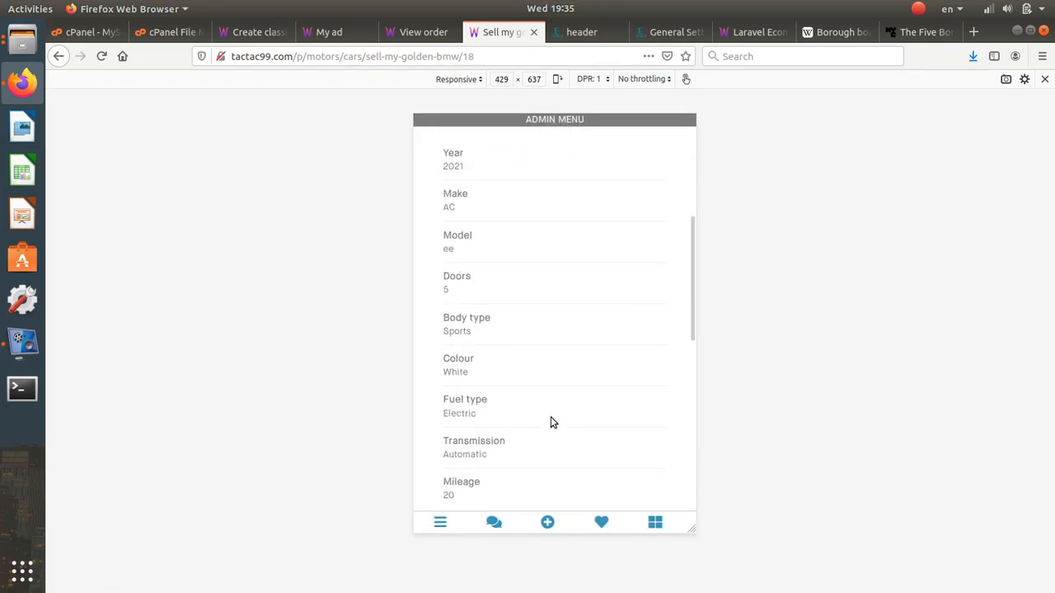
scroll(551, 420, down, 5)
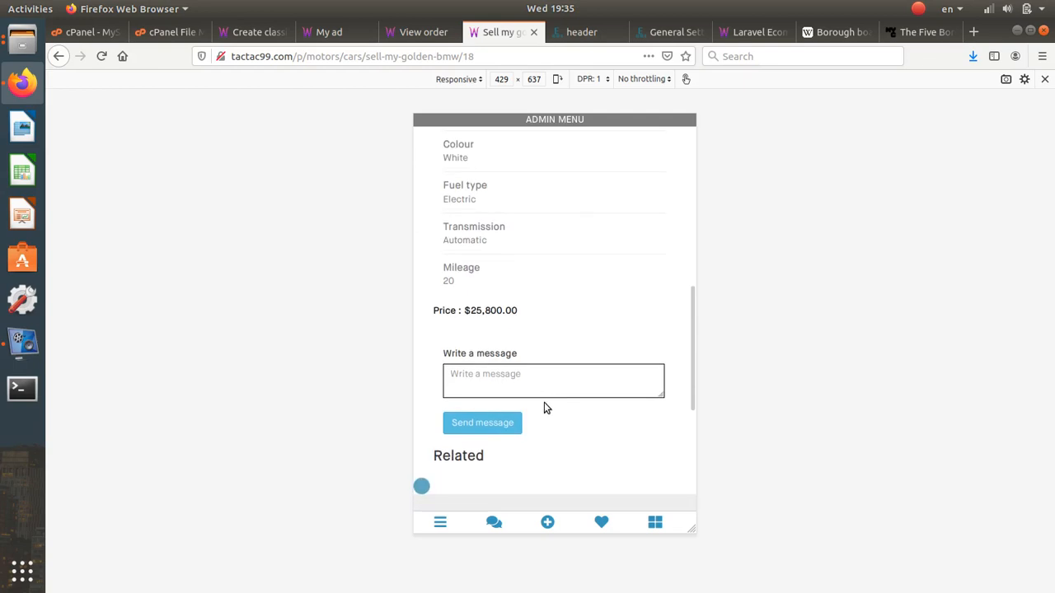
scroll(544, 402, down, 5)
scroll(544, 402, up, 7)
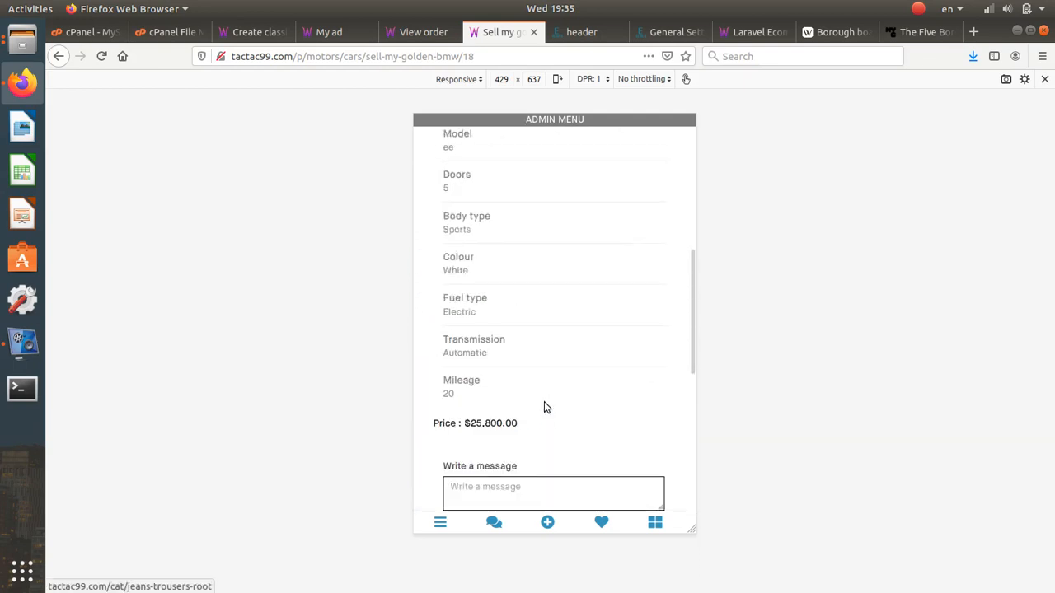
scroll(544, 408, up, 6)
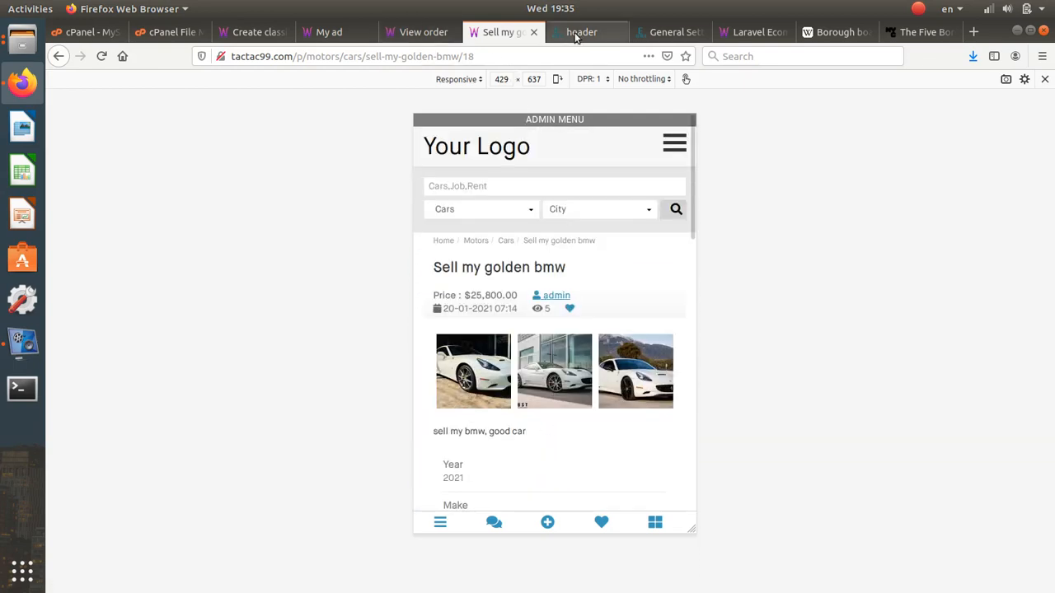
- Inspect the header's logged-in menu block settings and close them unchanged
click(575, 33)
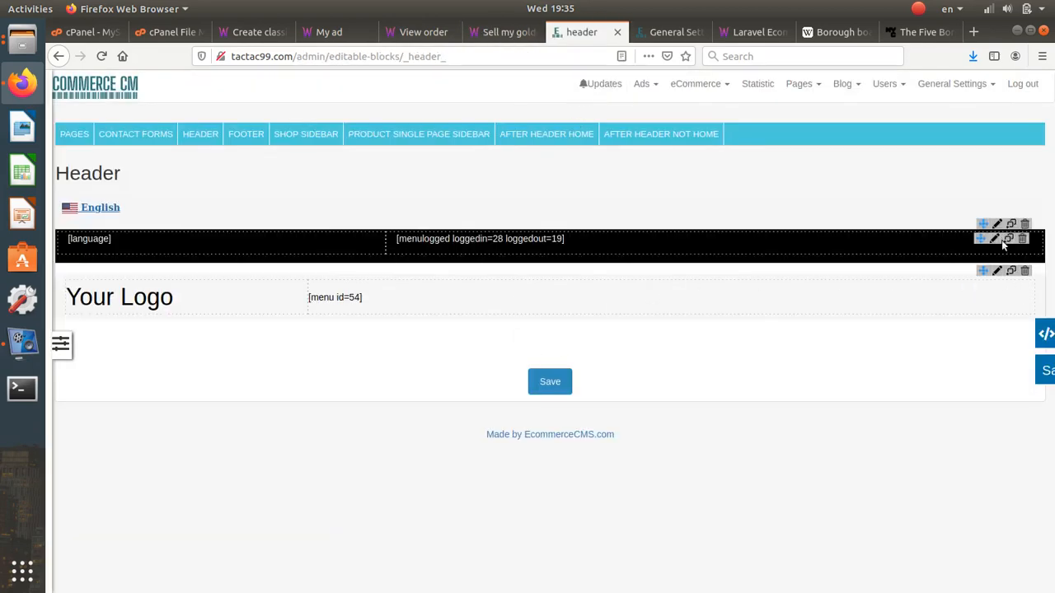
click(994, 239)
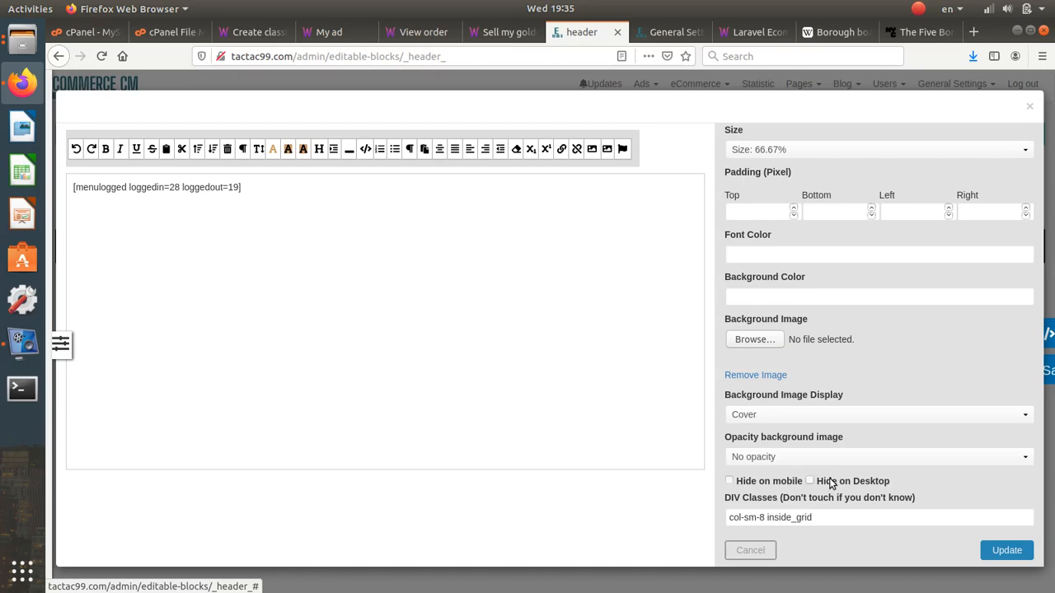
click(768, 545)
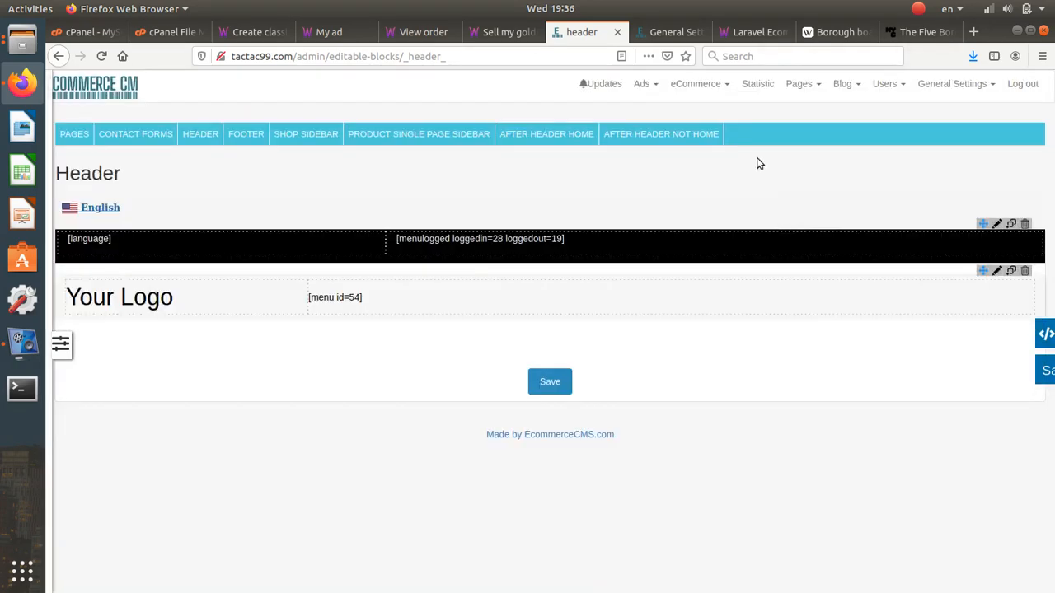
- Open the contact form's settings from the contact forms admin page, then the ad preview
click(802, 85)
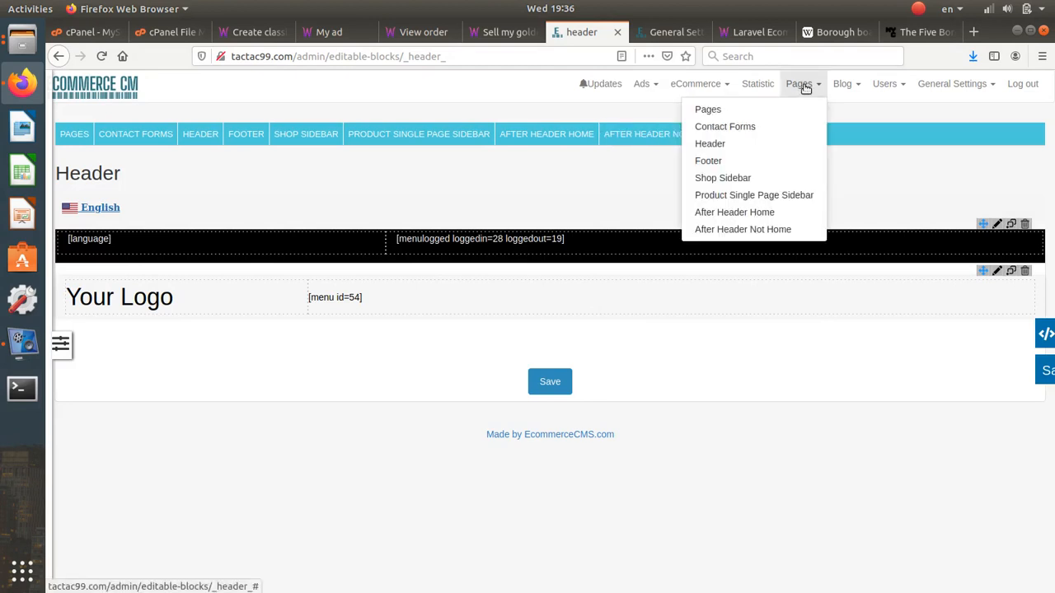
click(943, 86)
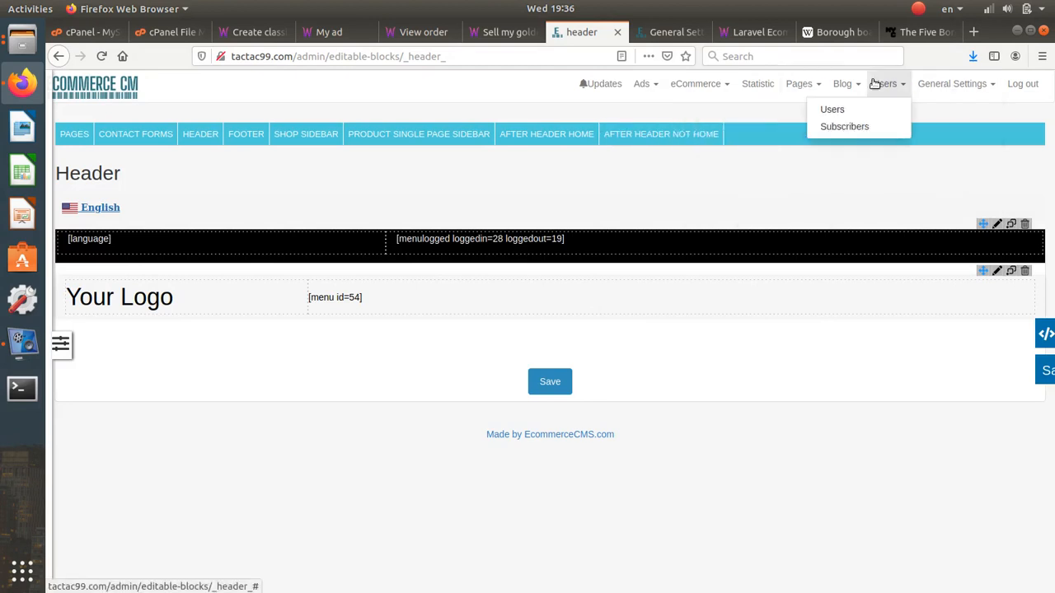
mouse_move(802, 86)
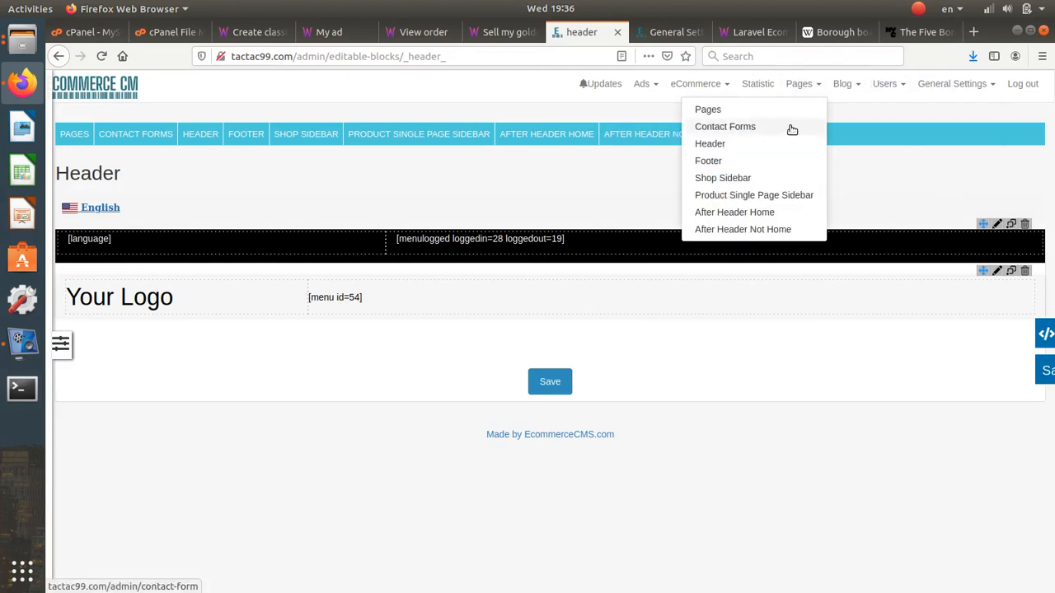
click(791, 128)
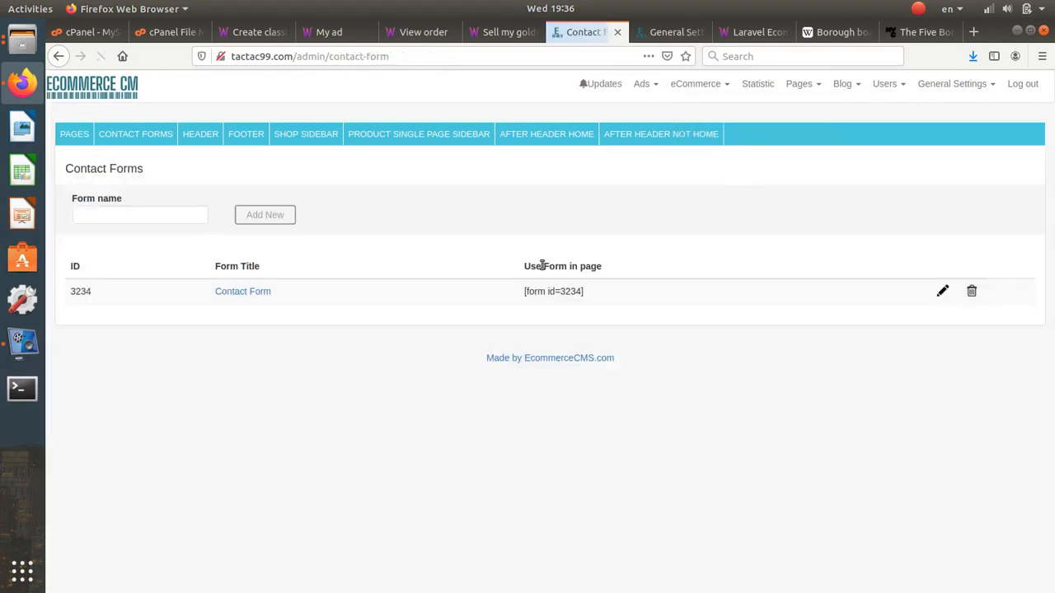
click(943, 292)
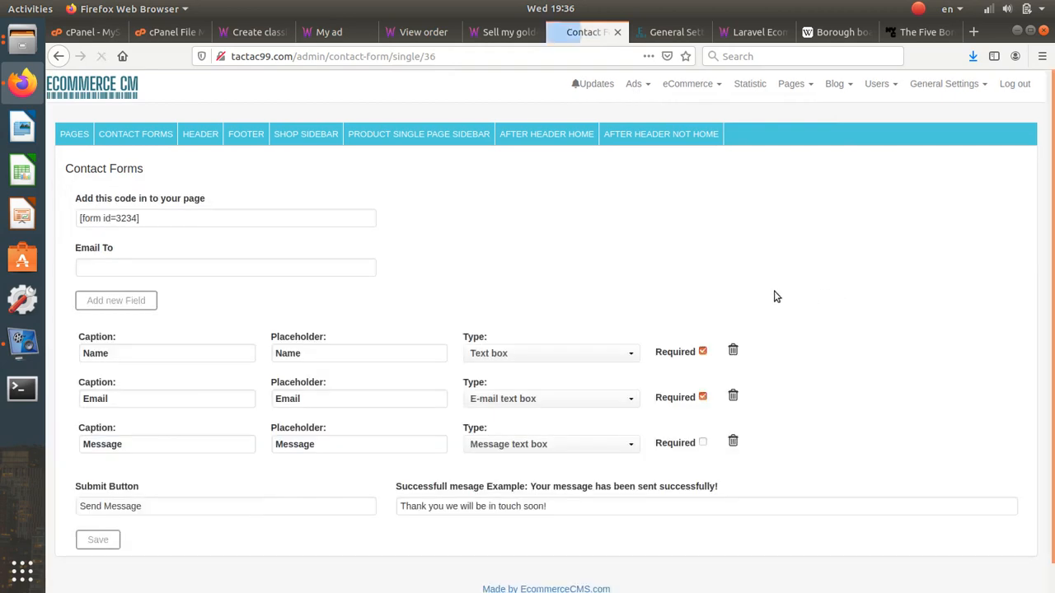
click(509, 32)
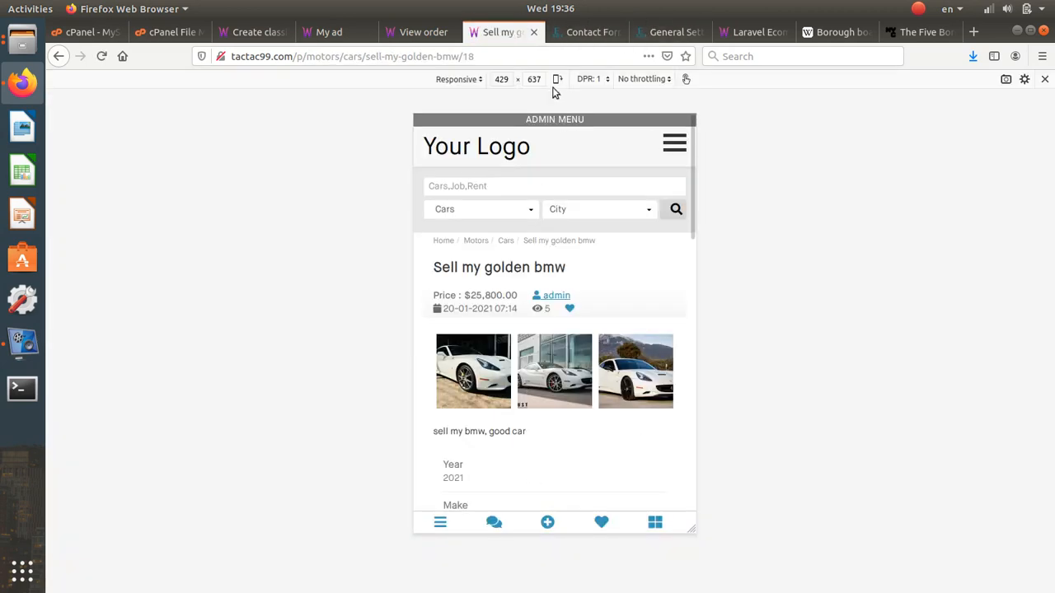
- Close the ad preview, inspect the public Contacts page's Wall Street map, and return to contact form admin
click(533, 32)
click(422, 32)
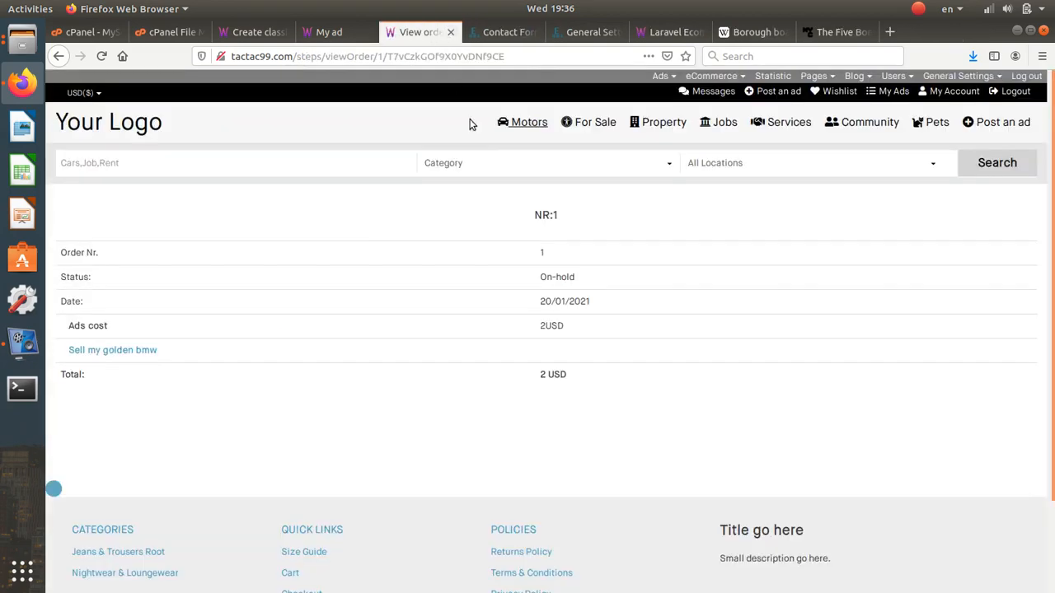
click(526, 122)
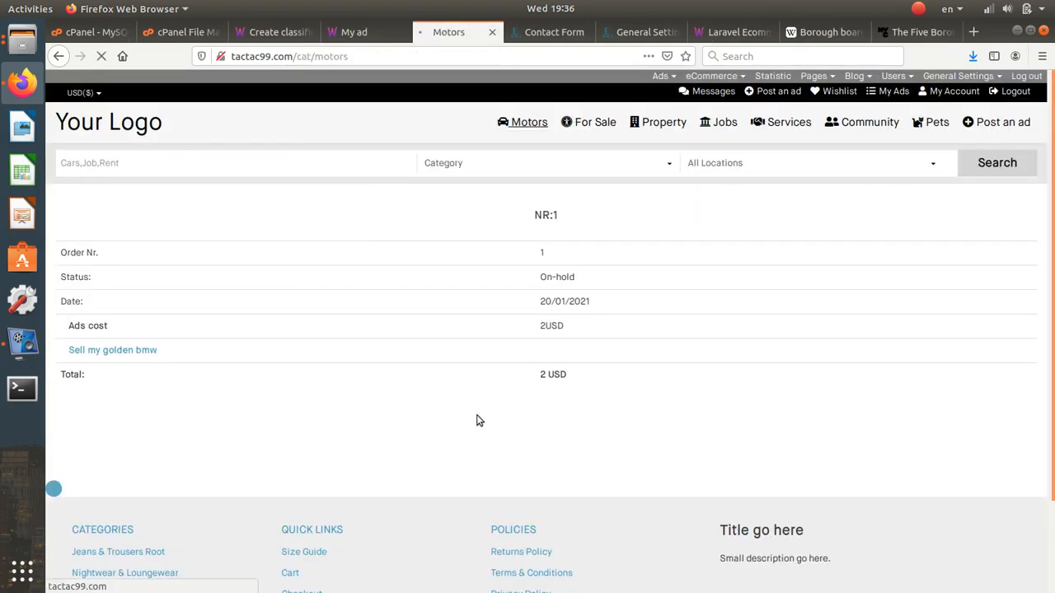
scroll(476, 421, down, 3)
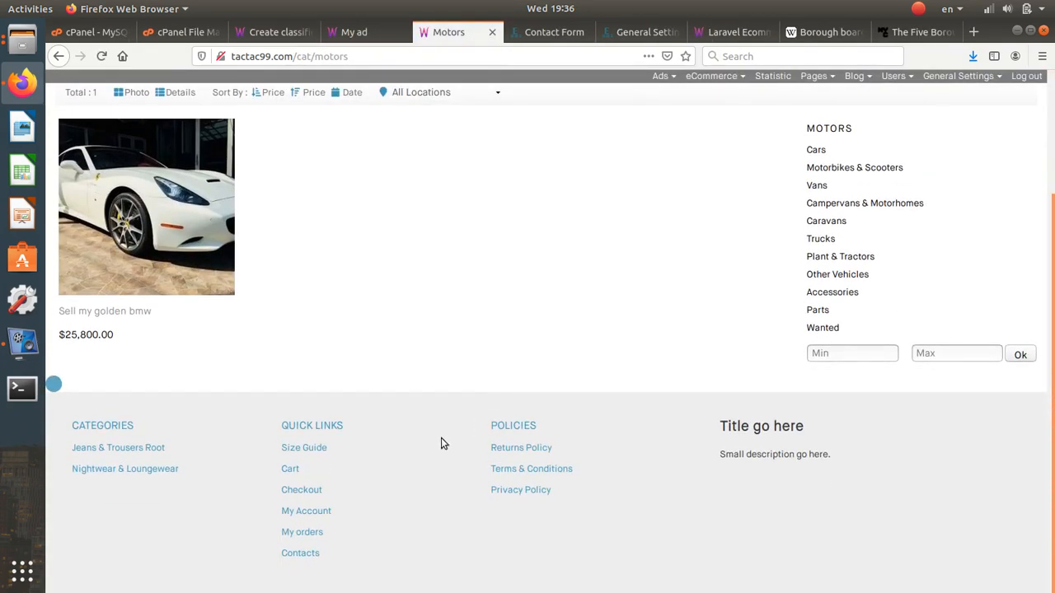
click(301, 553)
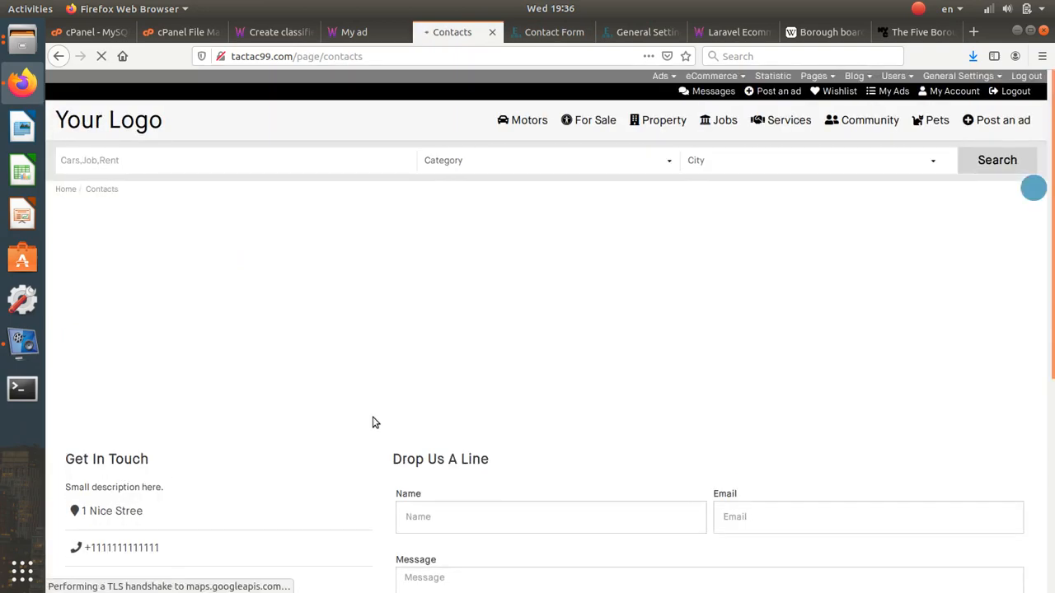
scroll(383, 422, down, 2)
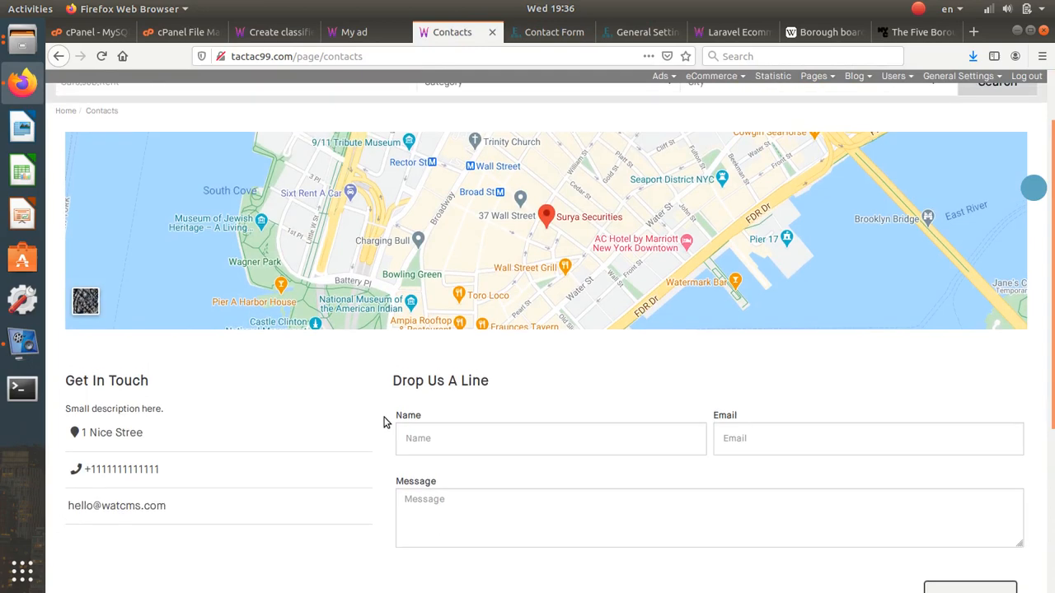
scroll(536, 302, up, 2)
scroll(534, 317, down, 2)
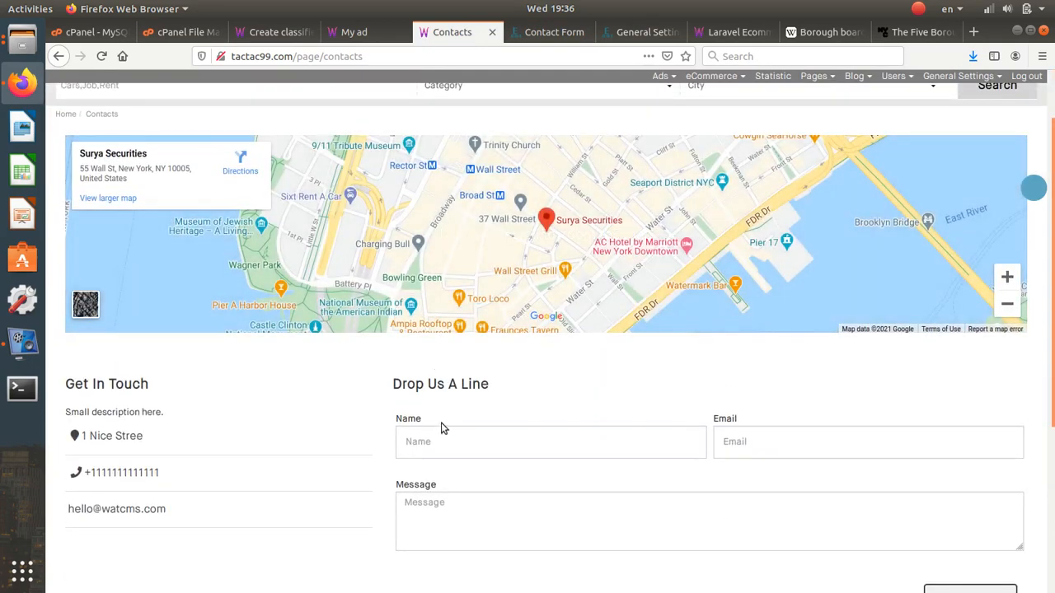
click(729, 442)
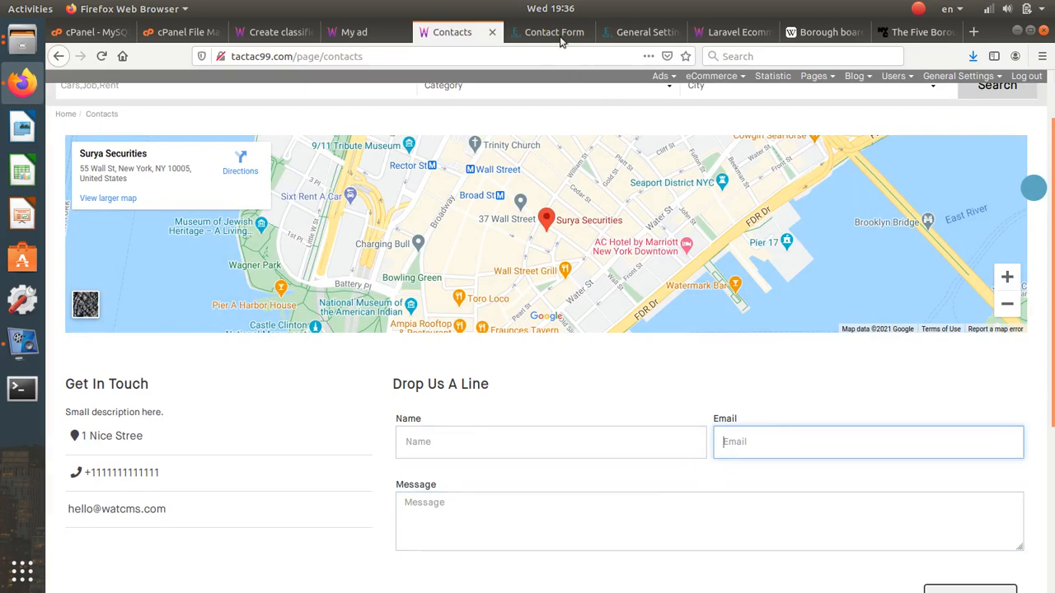
click(554, 32)
click(790, 83)
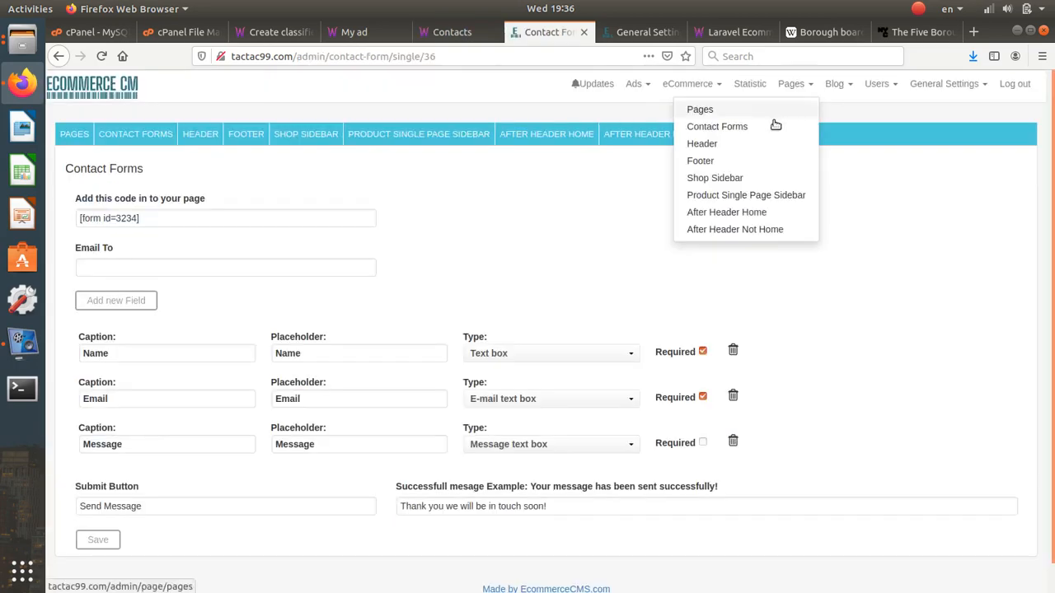
- Open the pages list in a new tab and edit the Contacts page
right_click(771, 112)
click(811, 117)
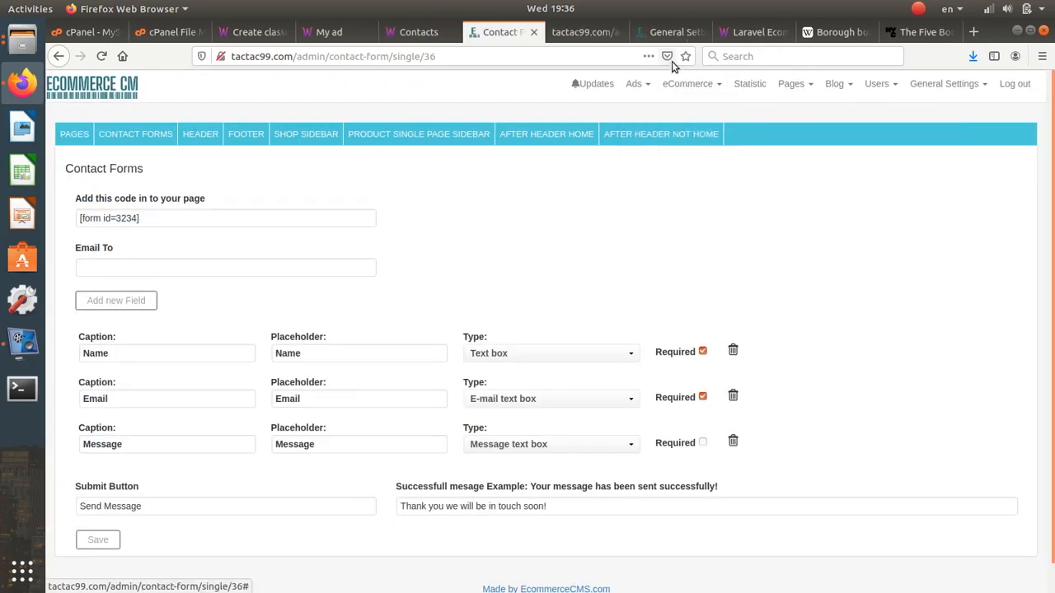
click(599, 33)
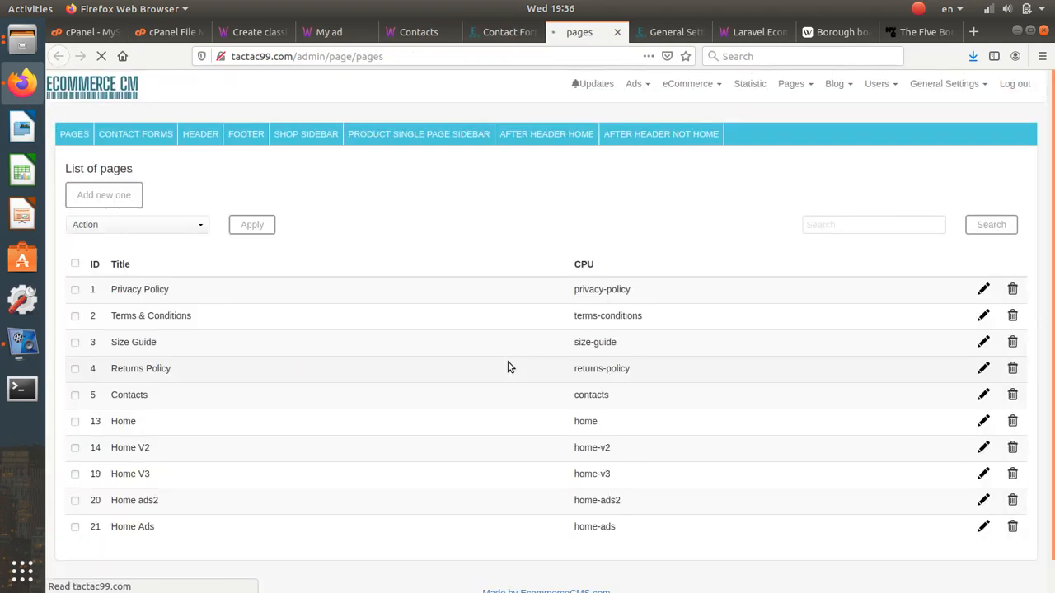
scroll(254, 364, down, 1)
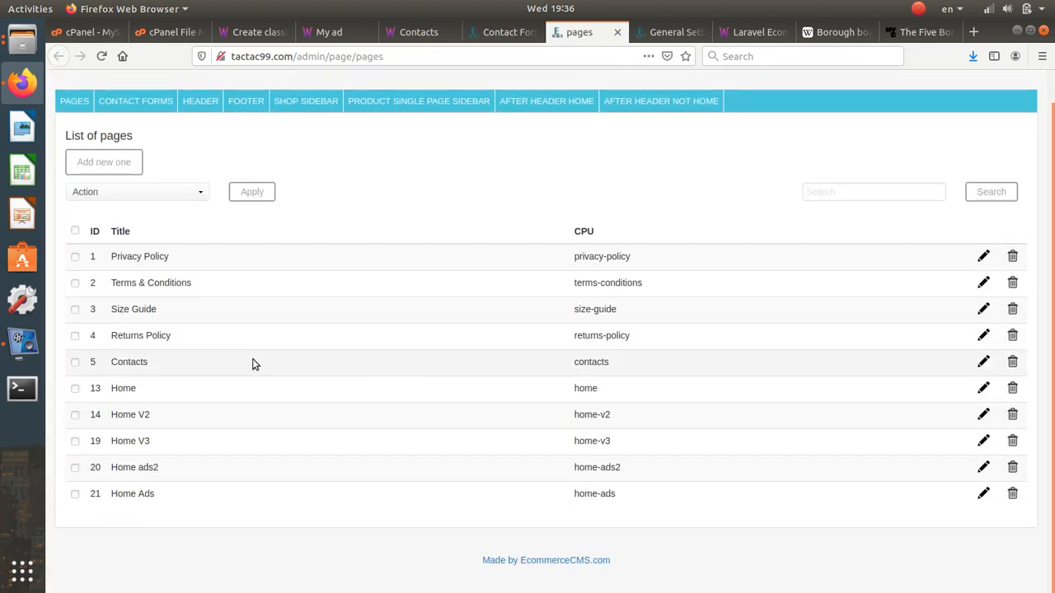
click(985, 363)
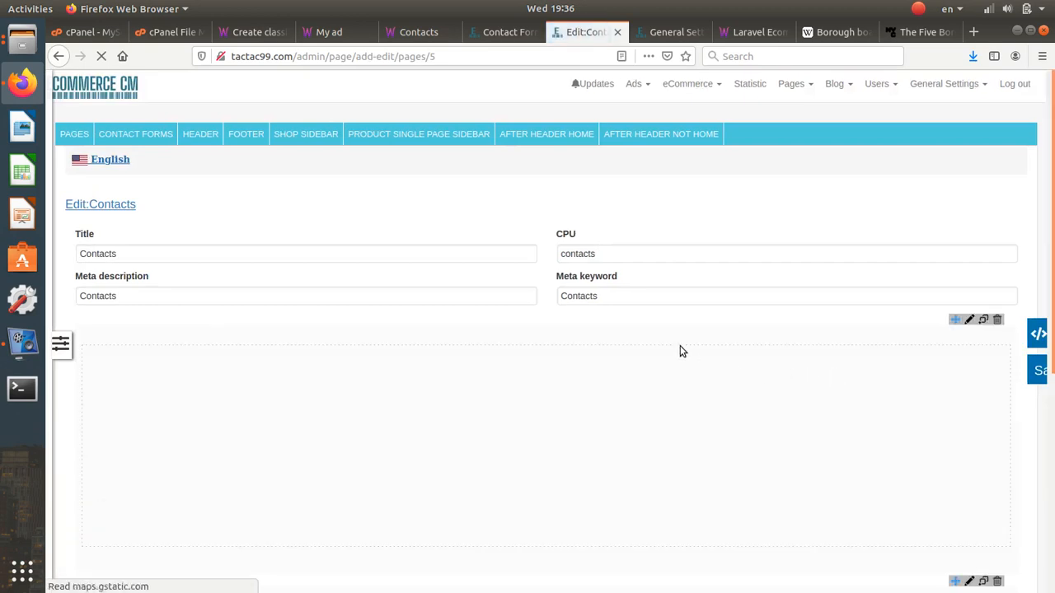
- Open the map block's settings showing its iframe embed code, then return to the live Contacts page
scroll(494, 243, down, 3)
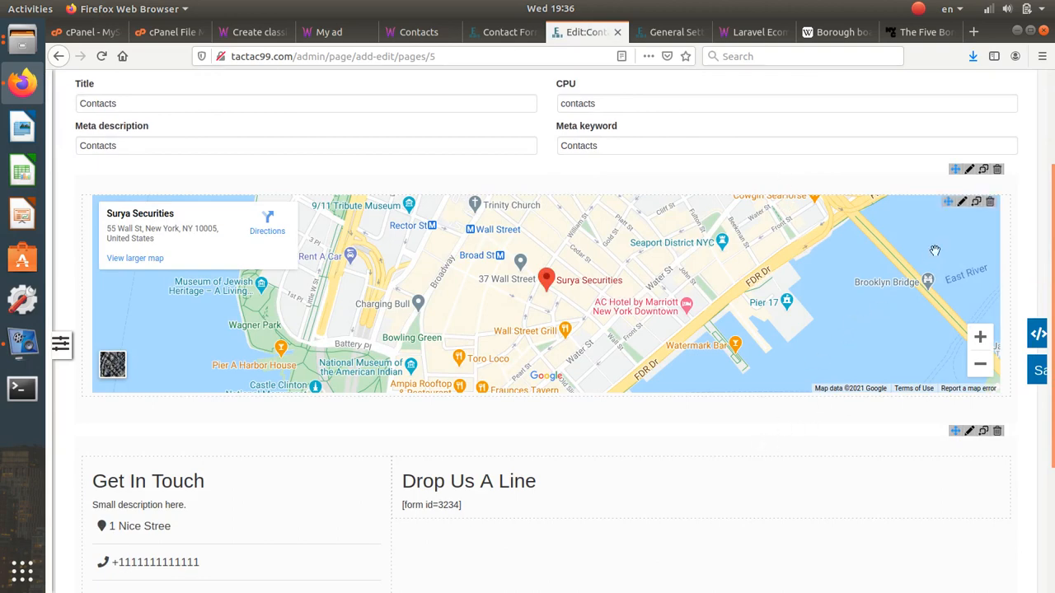
click(961, 202)
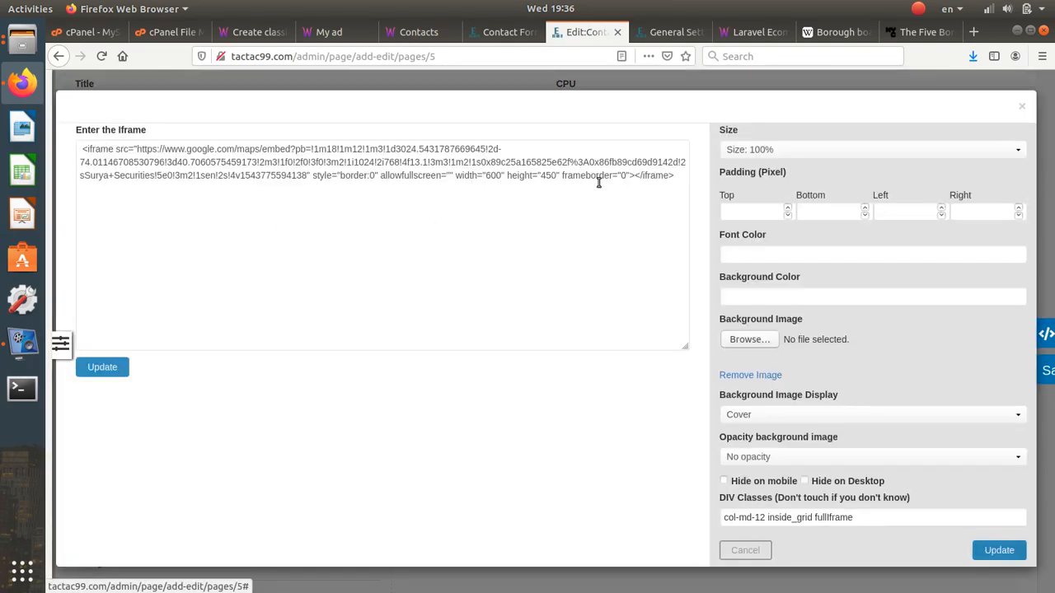
click(598, 182)
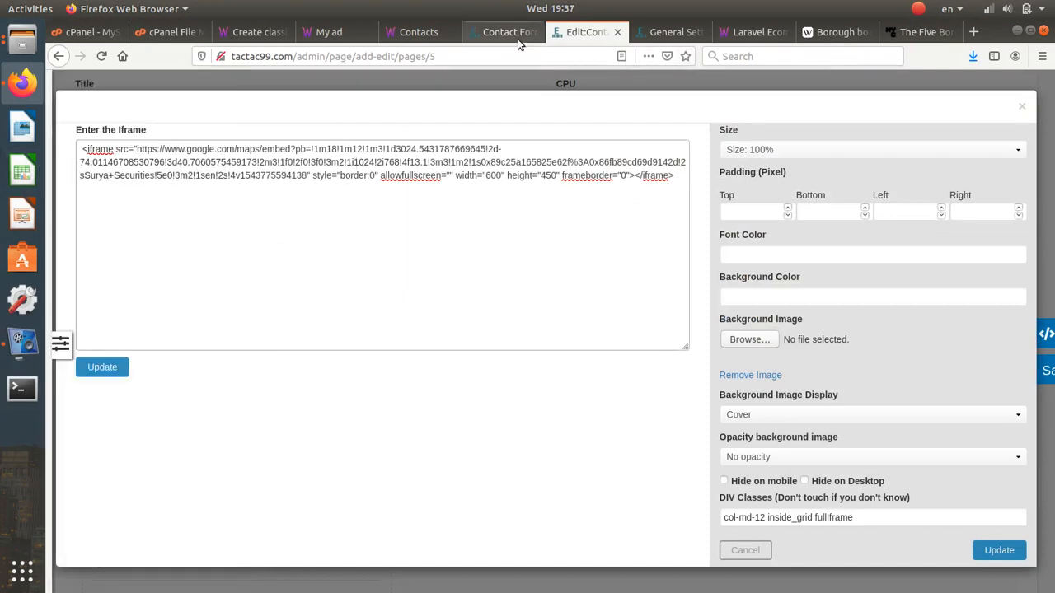
click(416, 32)
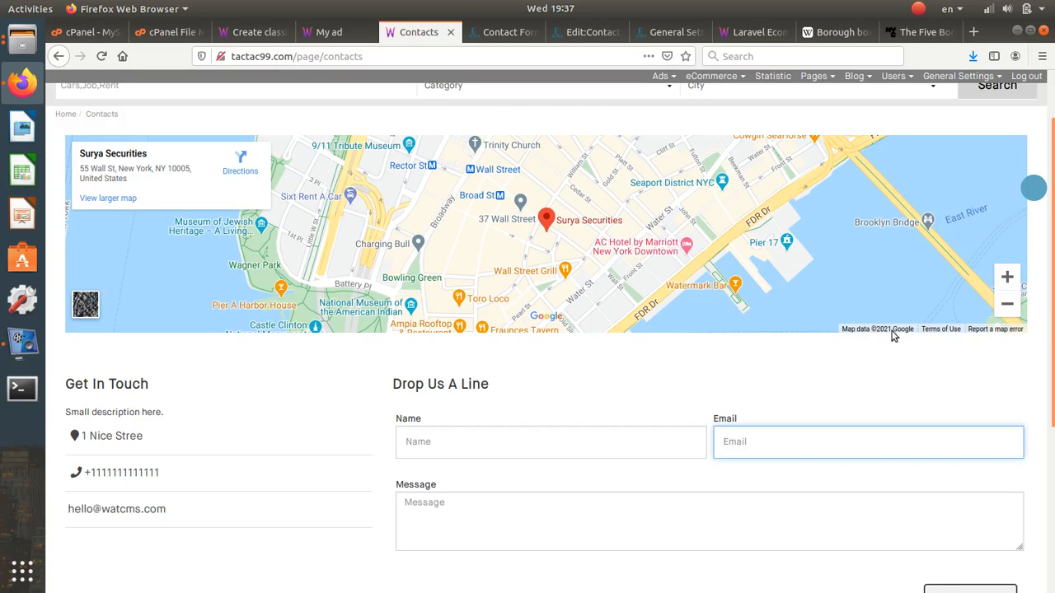
- Open the embedded map in full Google Maps and search for Canary Wharf, London, UK
click(135, 199)
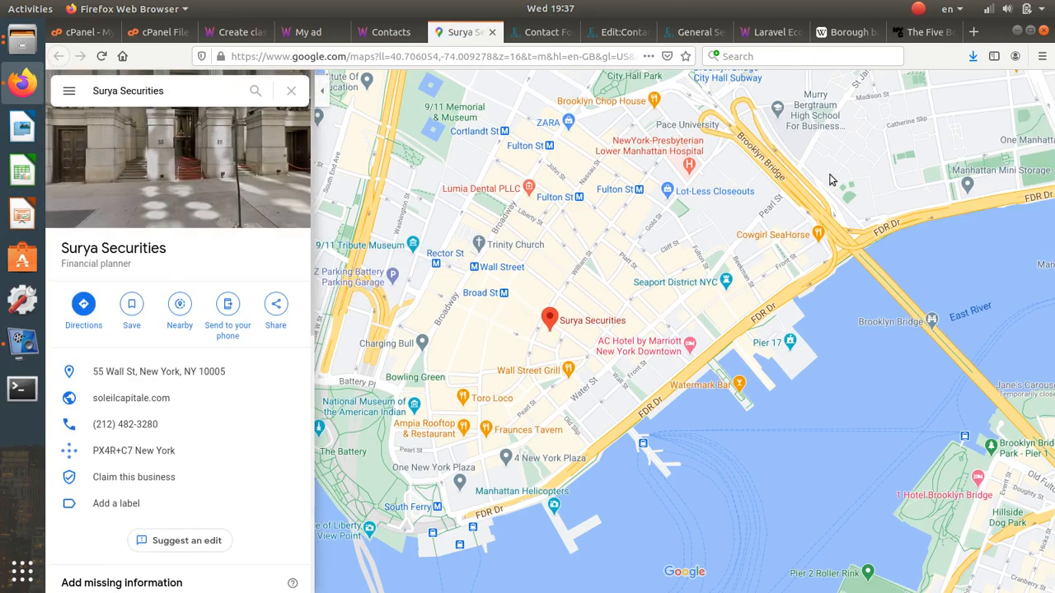
triple_click(174, 89)
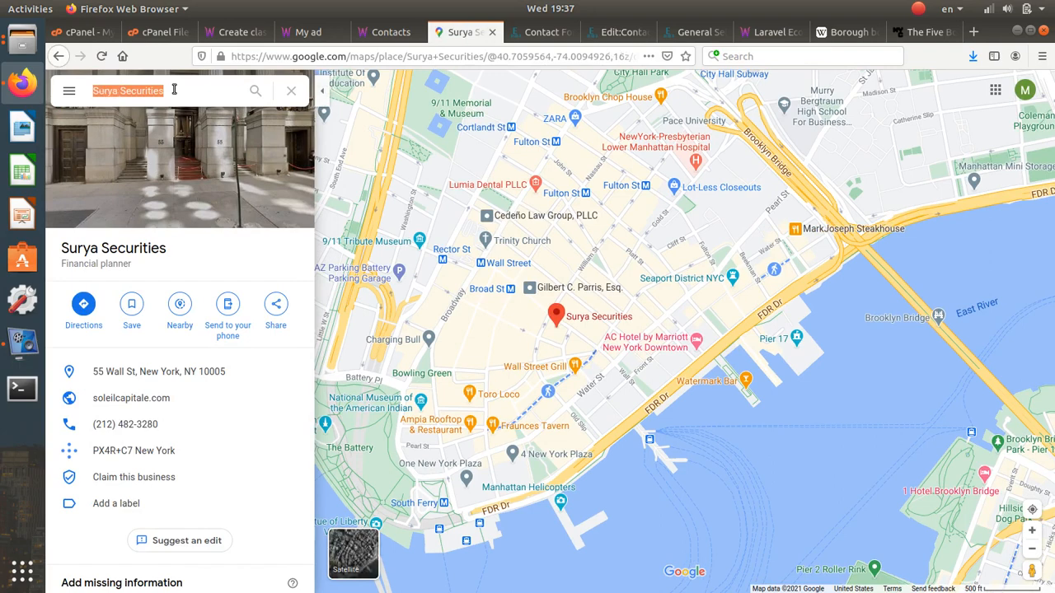
text(canary)
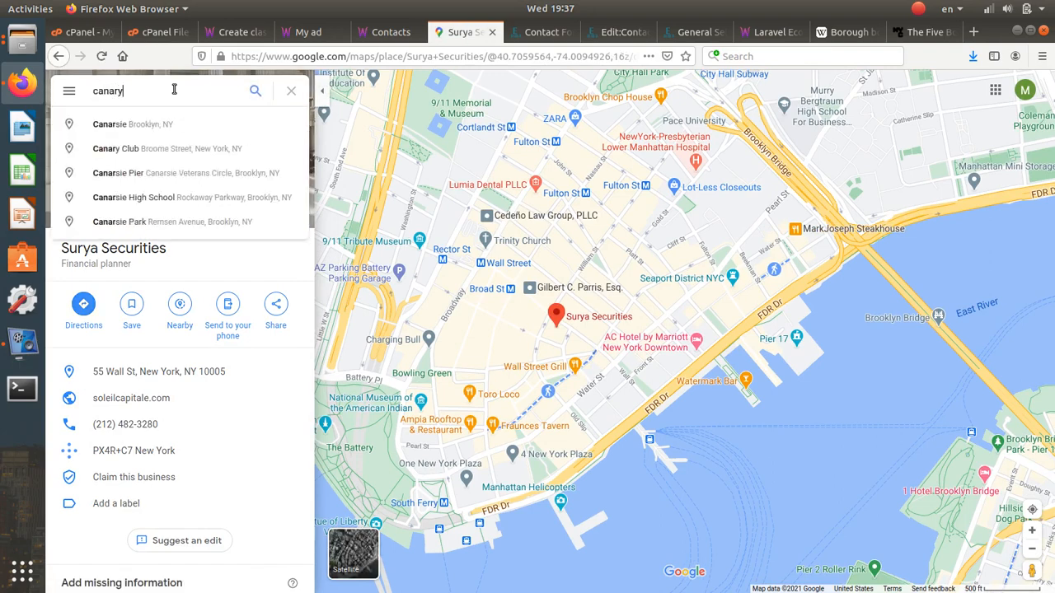
text( whar)
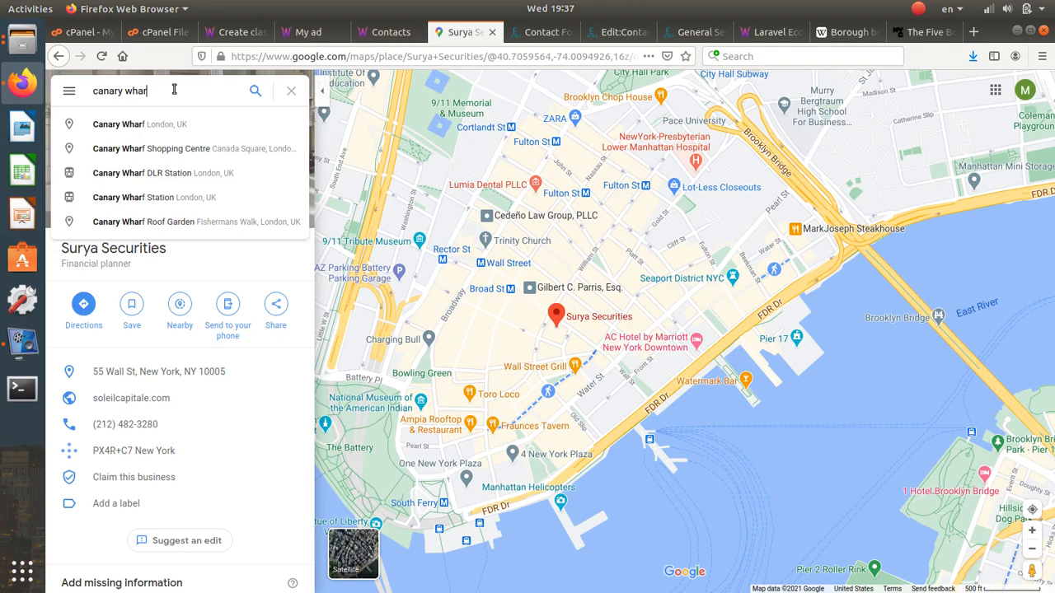
text(f lon)
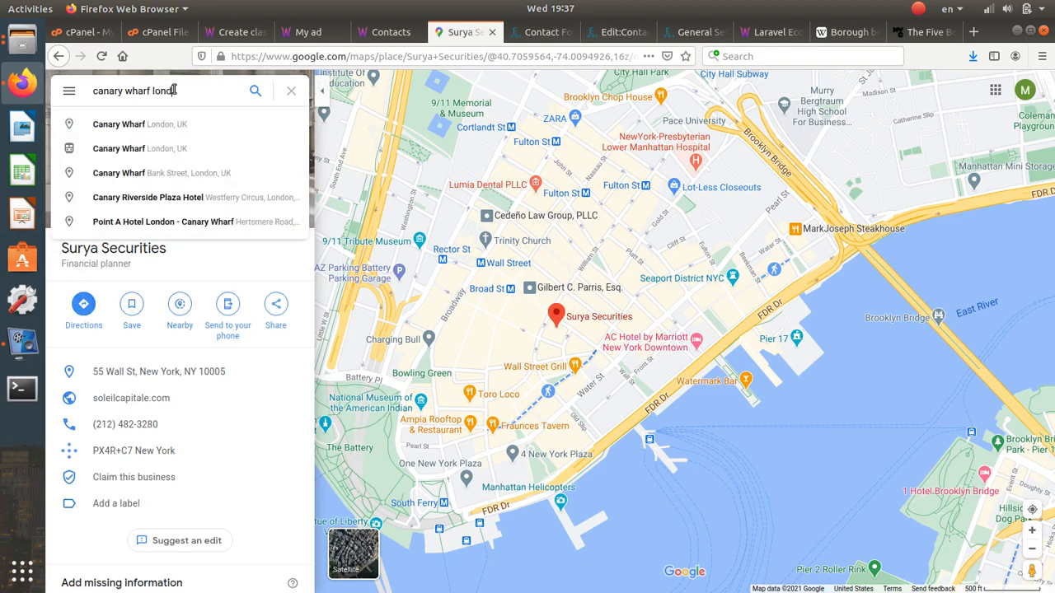
text(d)
click(140, 123)
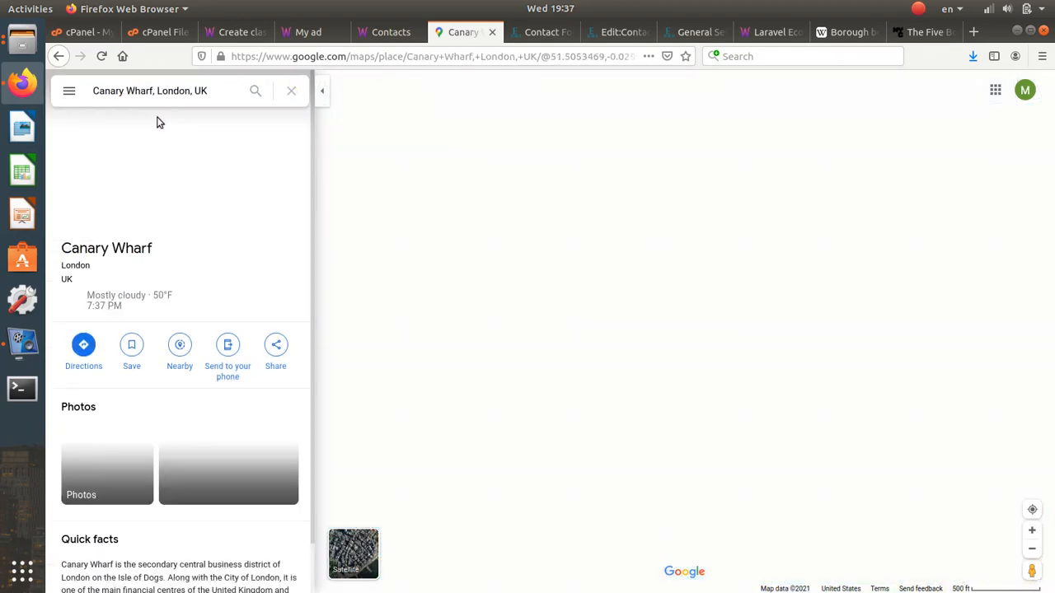
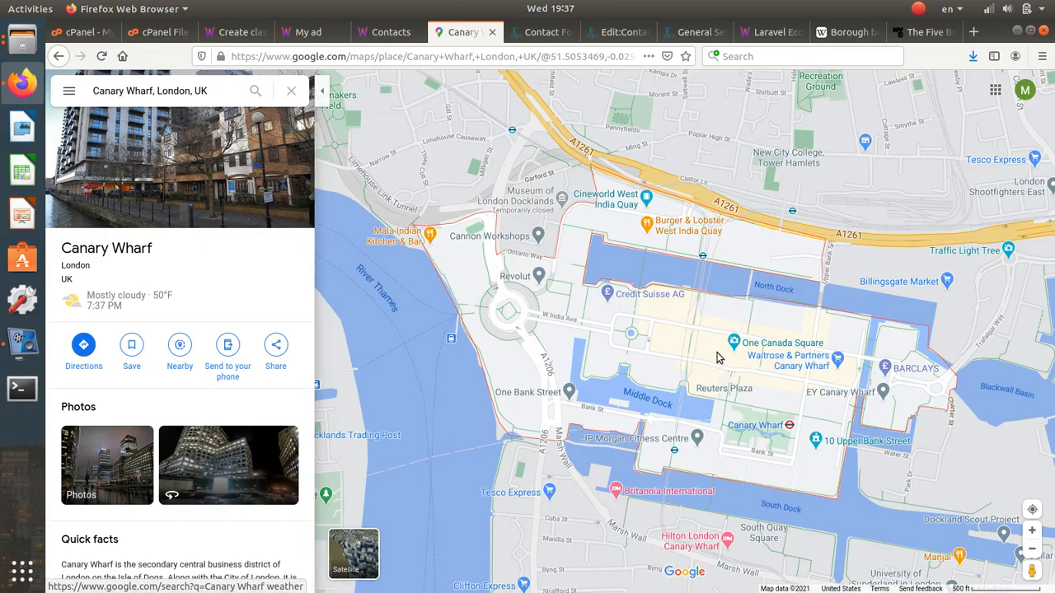
- Select the Waitrose & Partners Canary Wharf marker to show its place details
click(835, 371)
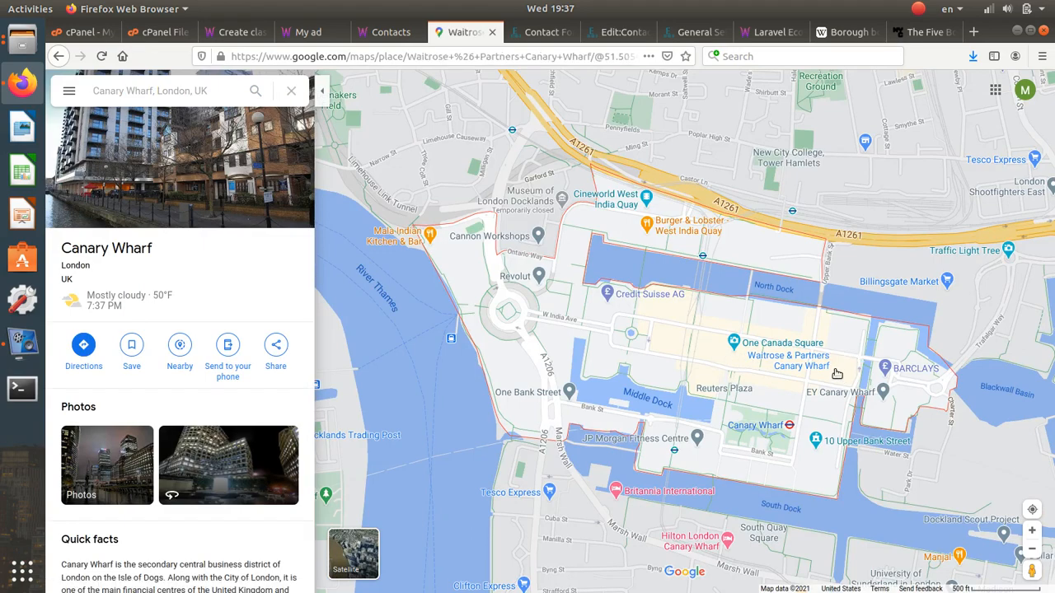
click(836, 376)
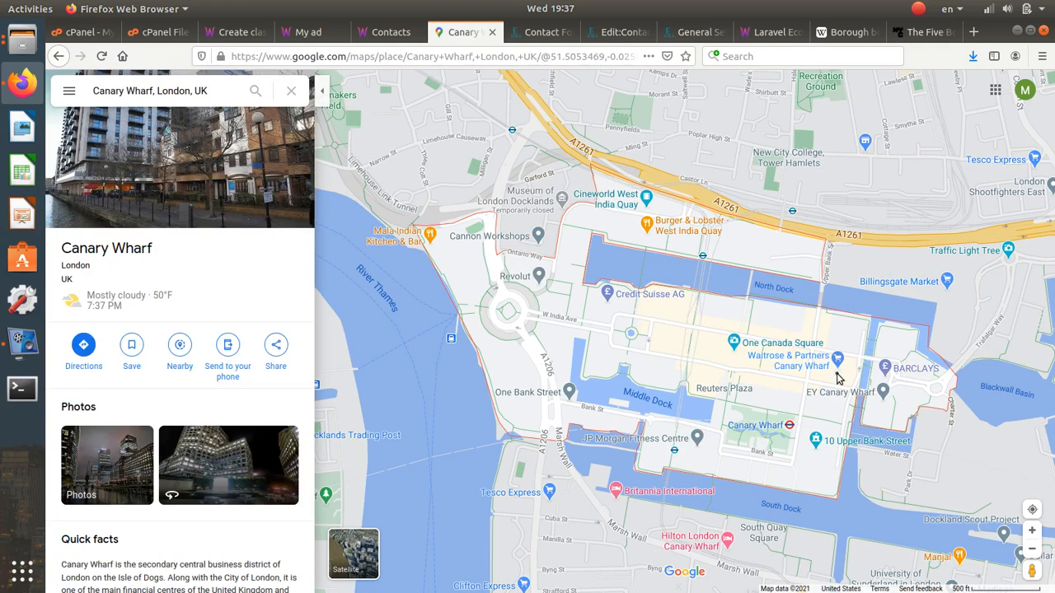
click(837, 377)
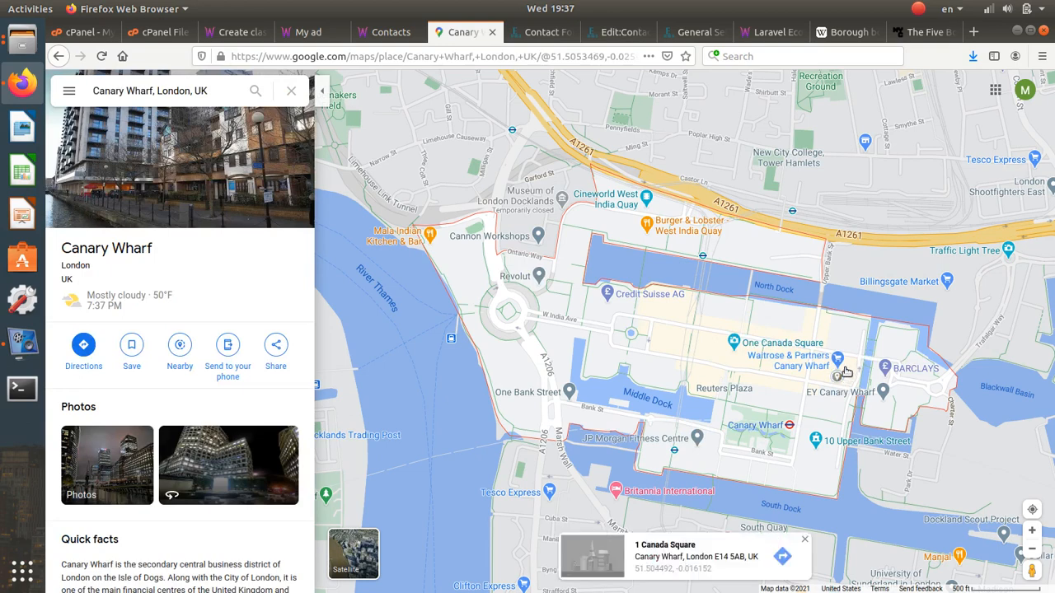
click(844, 370)
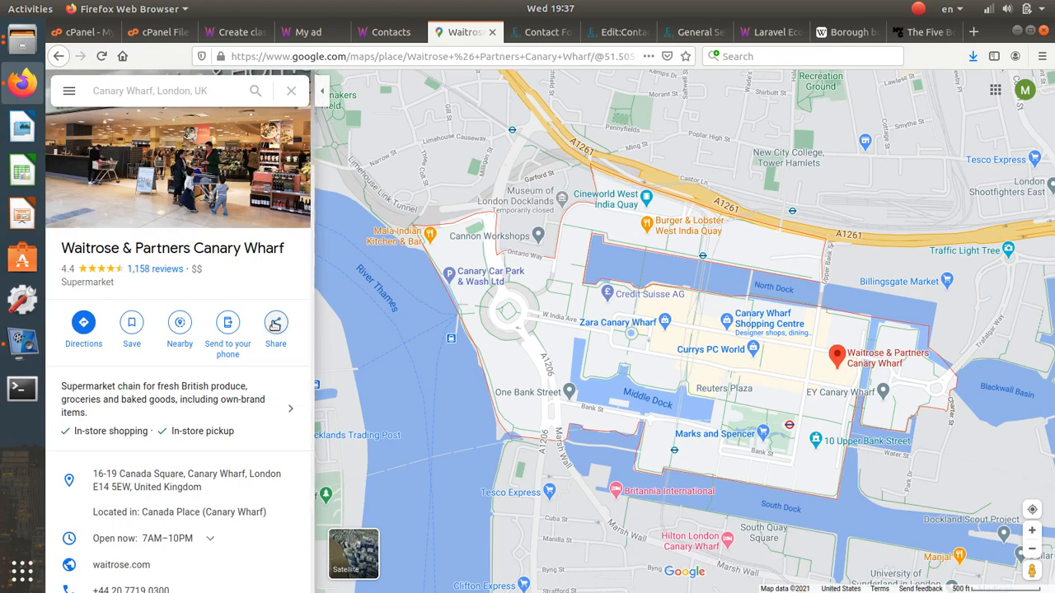
- Copy the place's 'Embed a map' HTML, then go back to the live Contacts page
click(275, 324)
click(524, 251)
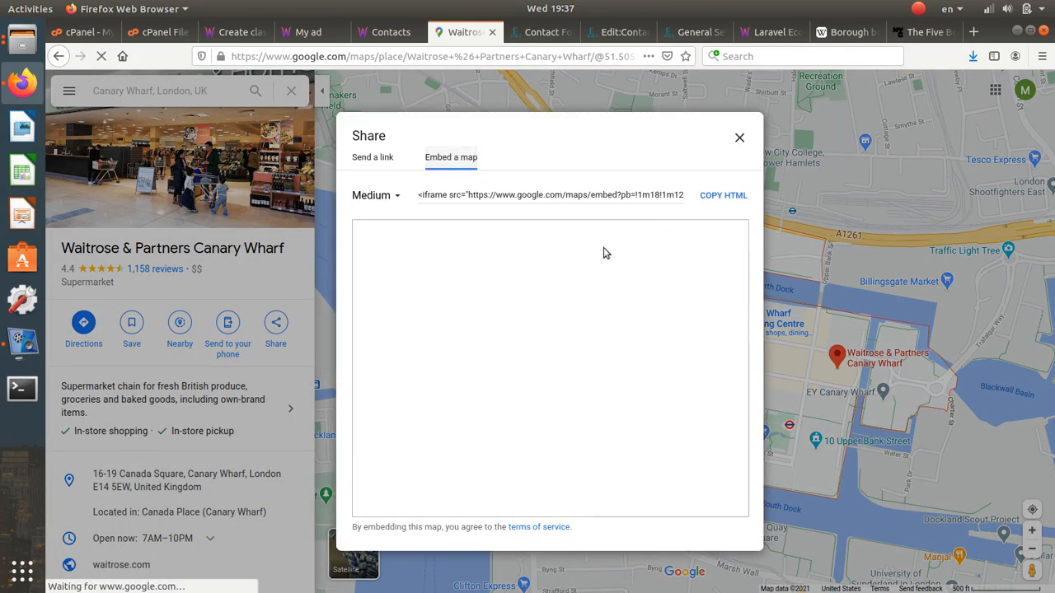
click(723, 195)
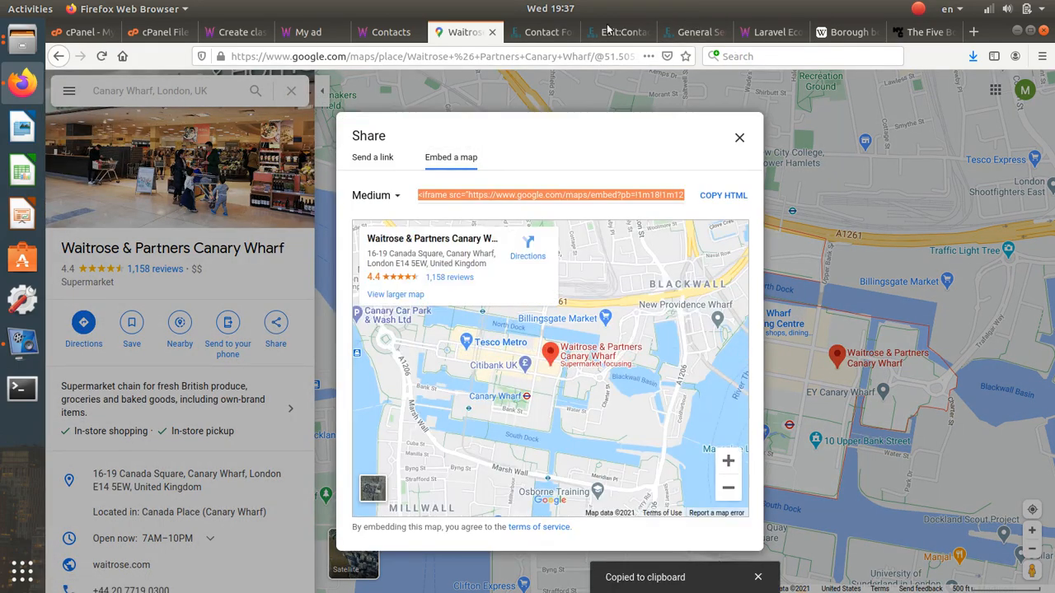
click(404, 31)
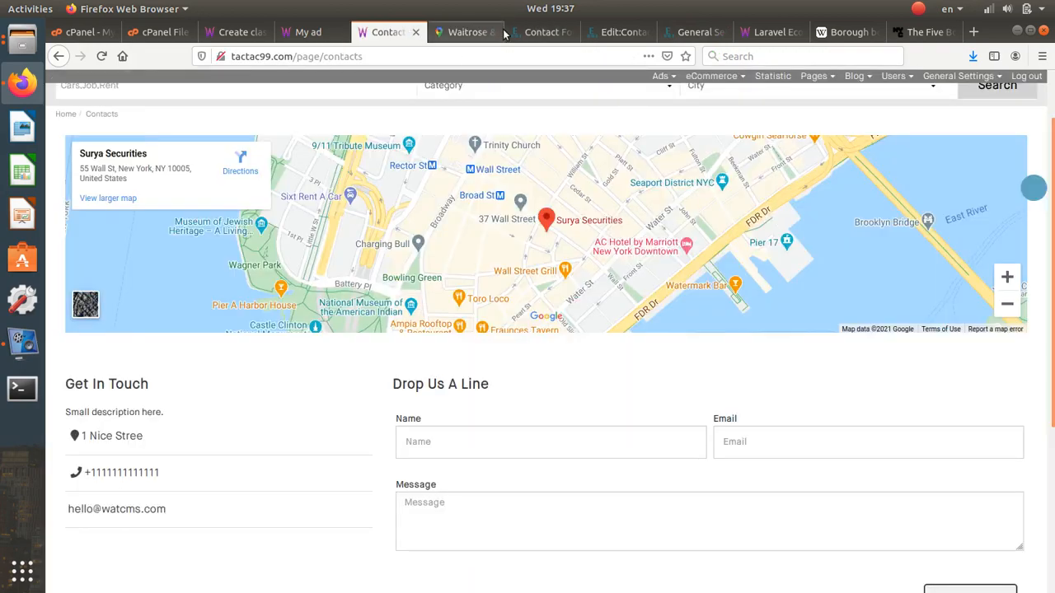
- Replace the map block's iframe code with the copied Waitrose embed code
click(541, 31)
click(618, 31)
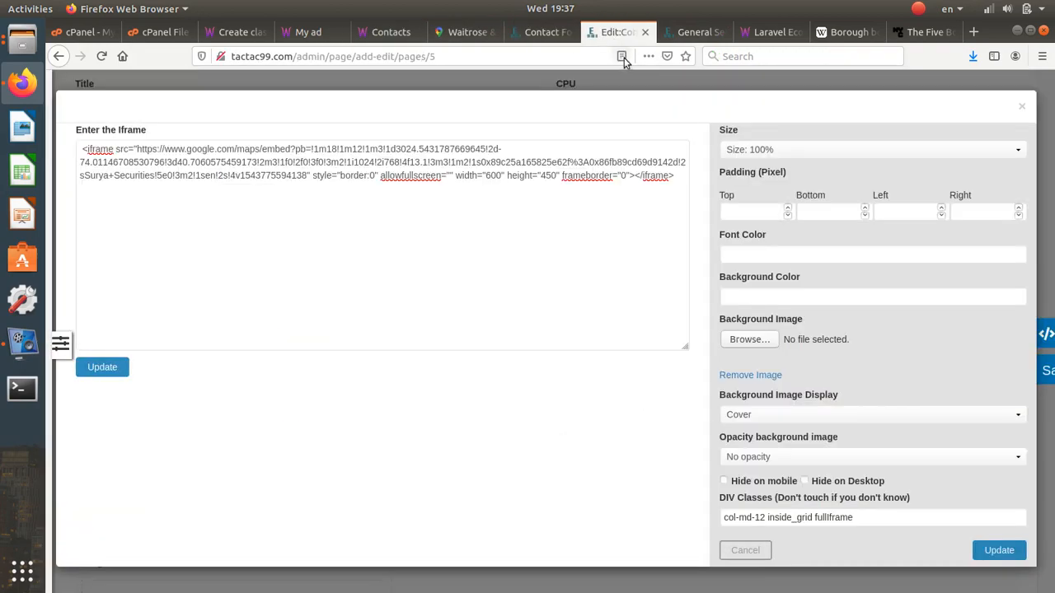
click(583, 199)
key(ctrl+a)
key(ctrl+v)
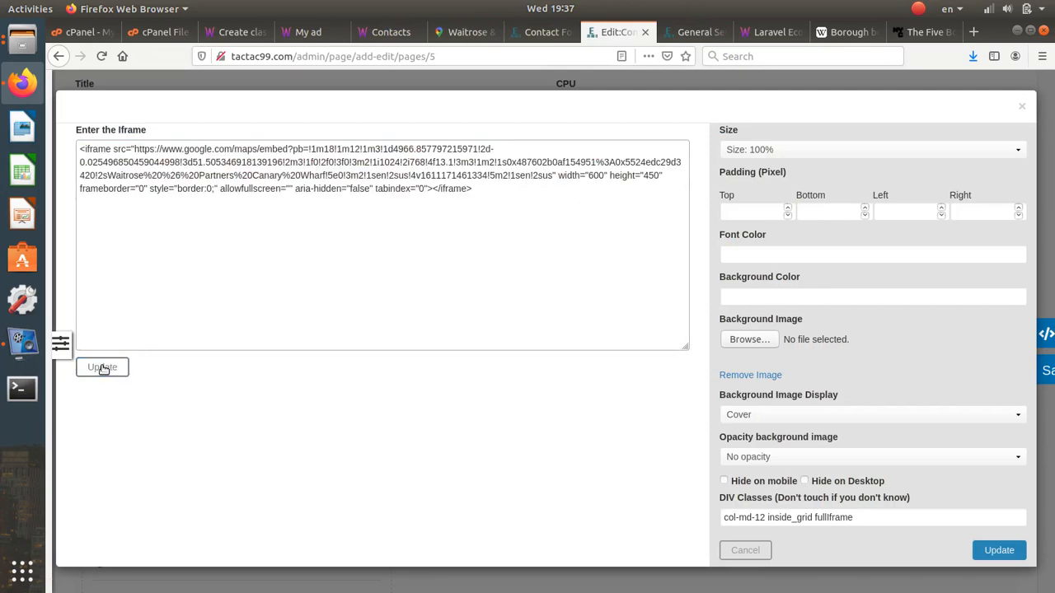
click(101, 366)
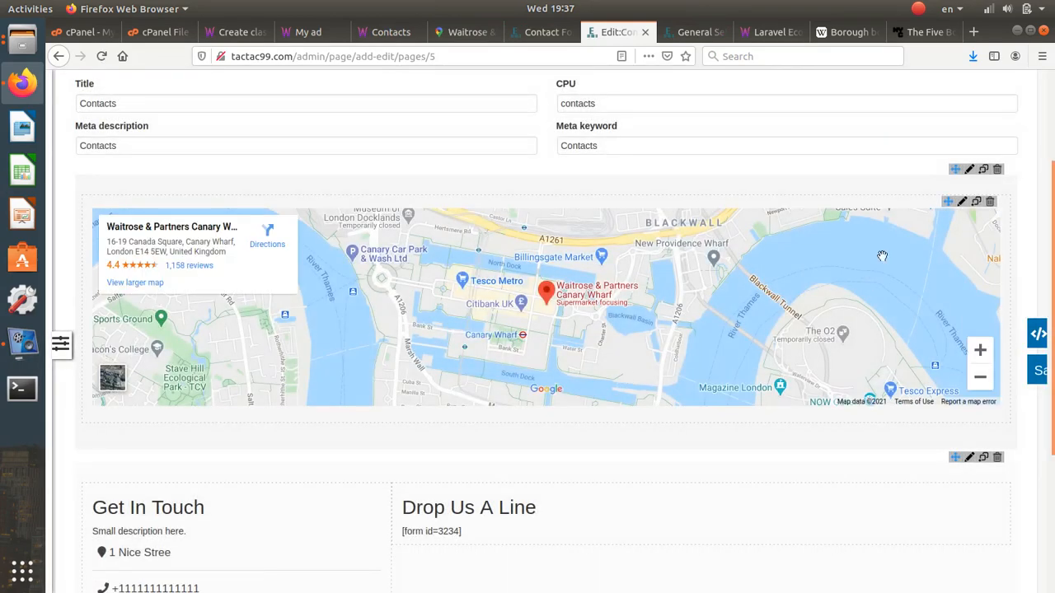
- Set the map block's top, bottom and left padding to 0
click(961, 206)
click(738, 211)
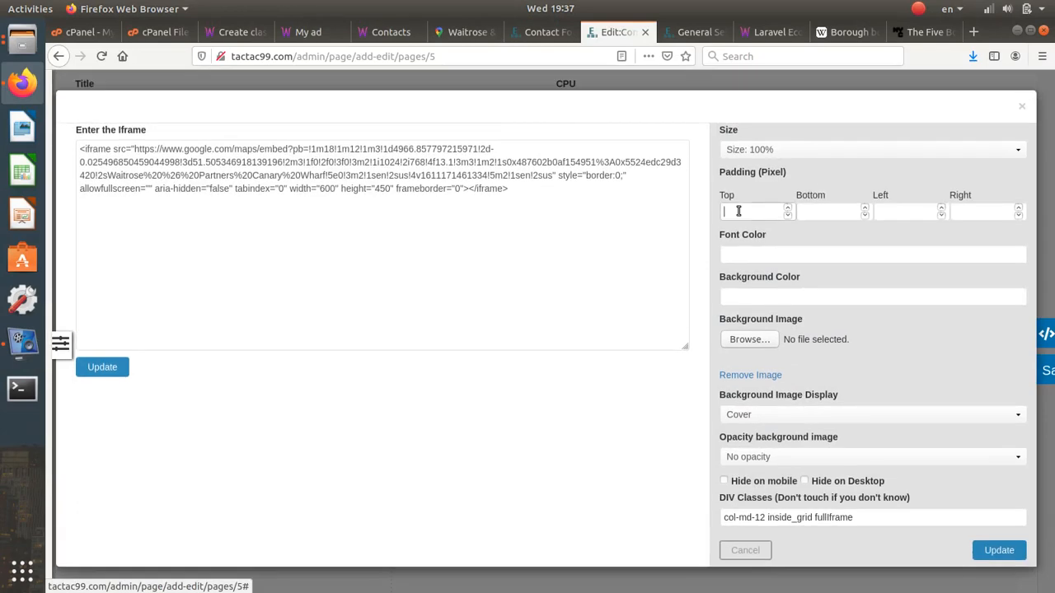
text(0)
click(801, 214)
text(0)
click(895, 213)
text(0)
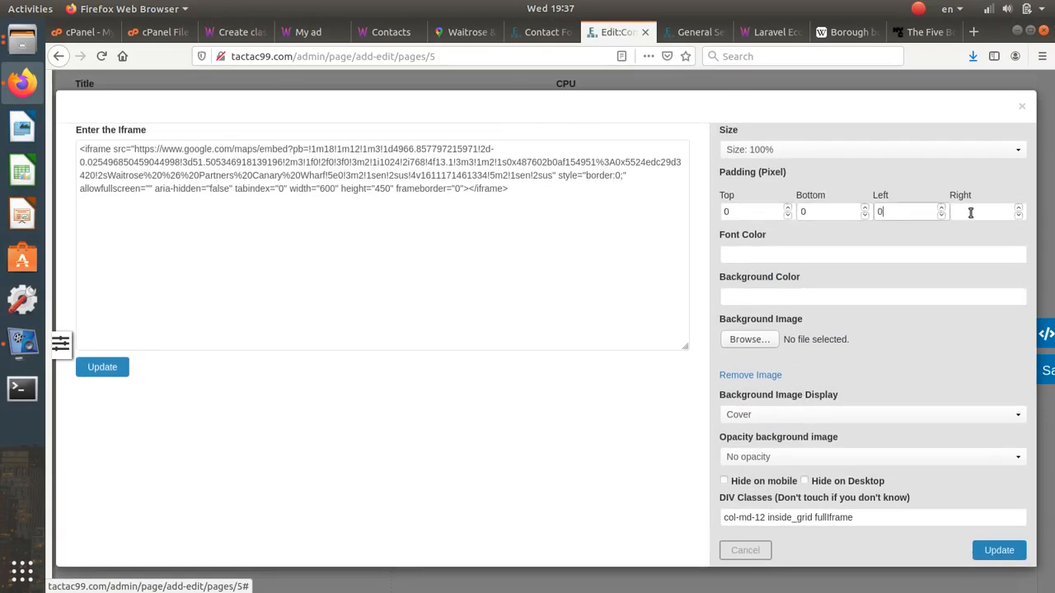
click(999, 550)
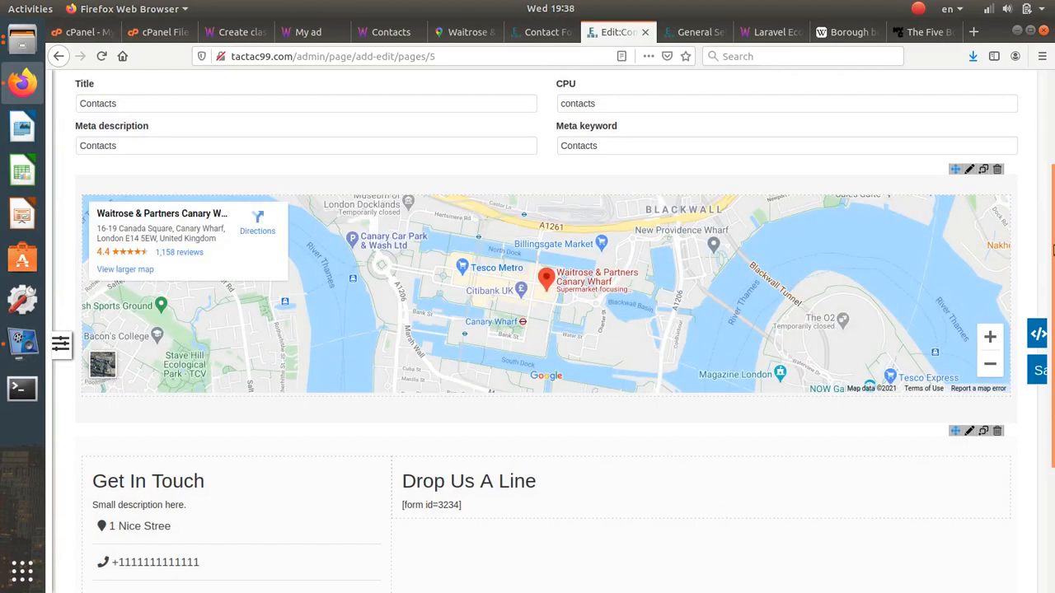
scroll(410, 406, down, 1)
scroll(410, 407, down, 1)
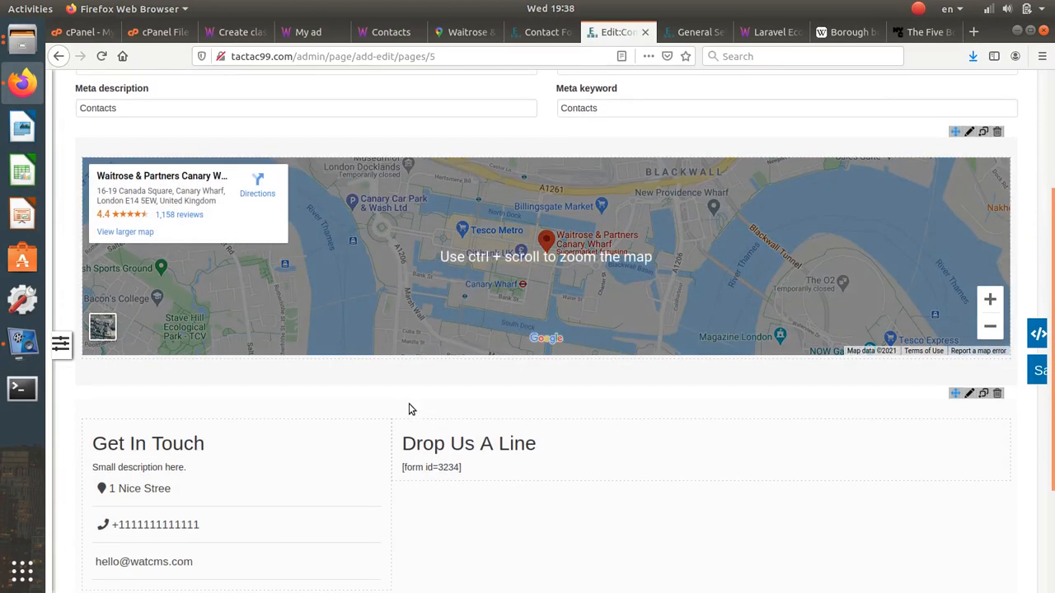
scroll(359, 484, down, 5)
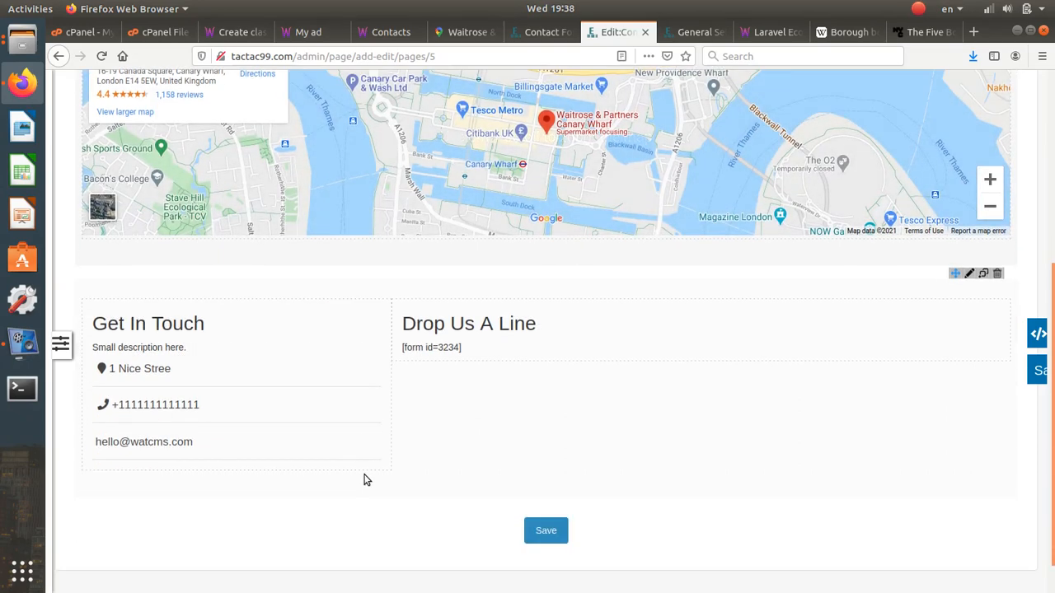
- Try a different phone number in the Get In Touch block, then cancel the edits
click(343, 275)
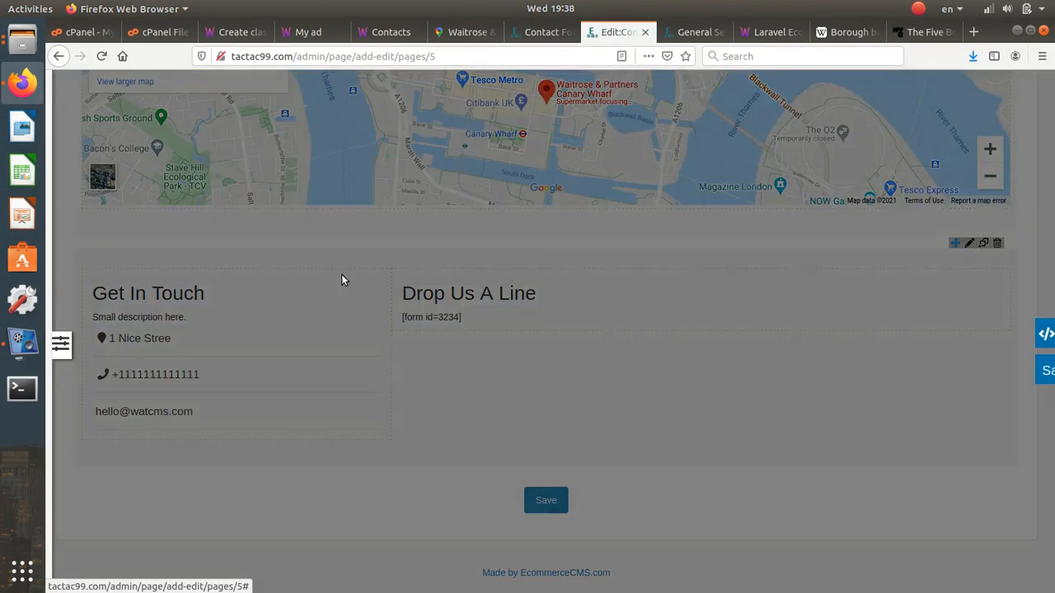
drag(193, 261, 125, 260)
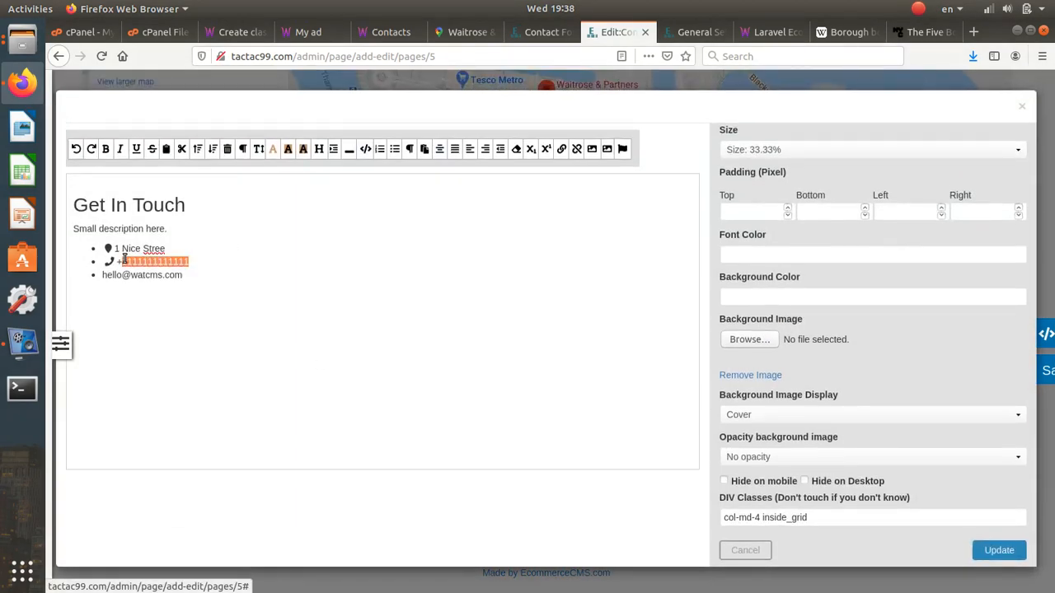
text(5767454)
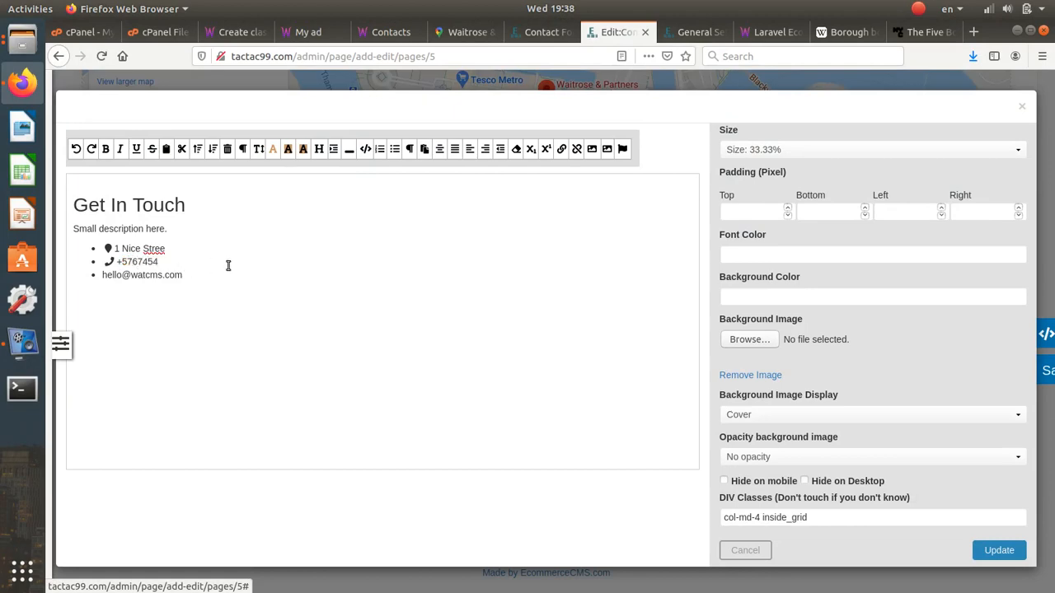
drag(182, 273, 114, 277)
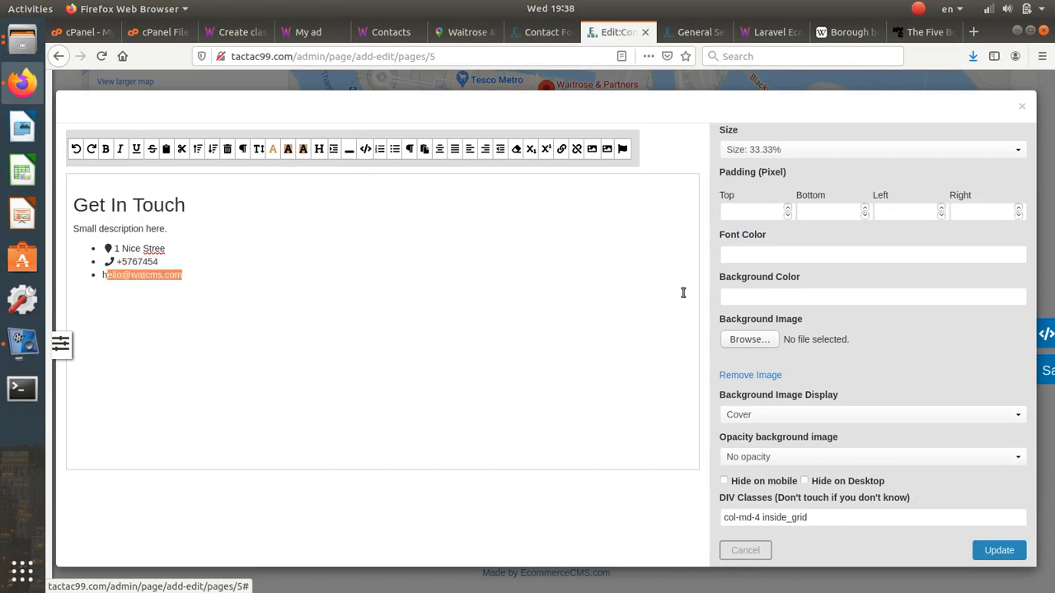
click(747, 550)
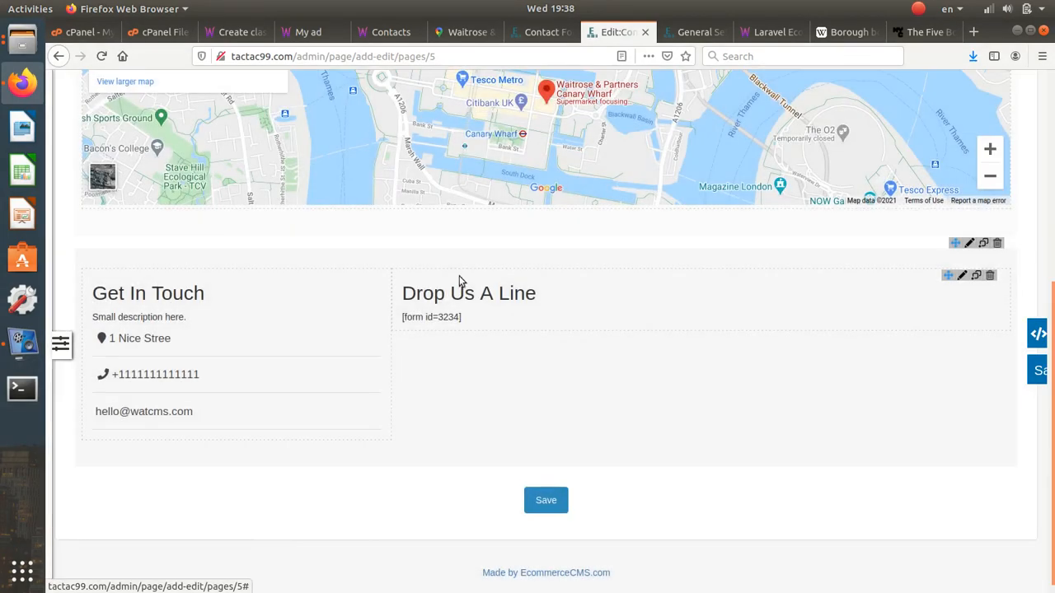
- Inspect the Drop Us A Line block's form 3234 shortcode, then open Contact Forms
click(961, 277)
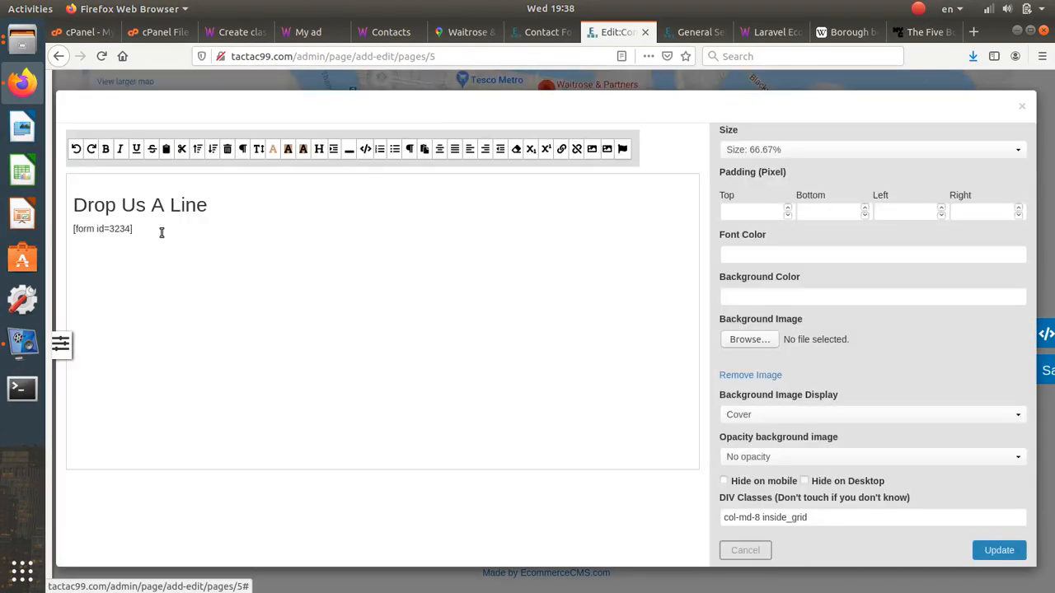
drag(159, 231, 73, 229)
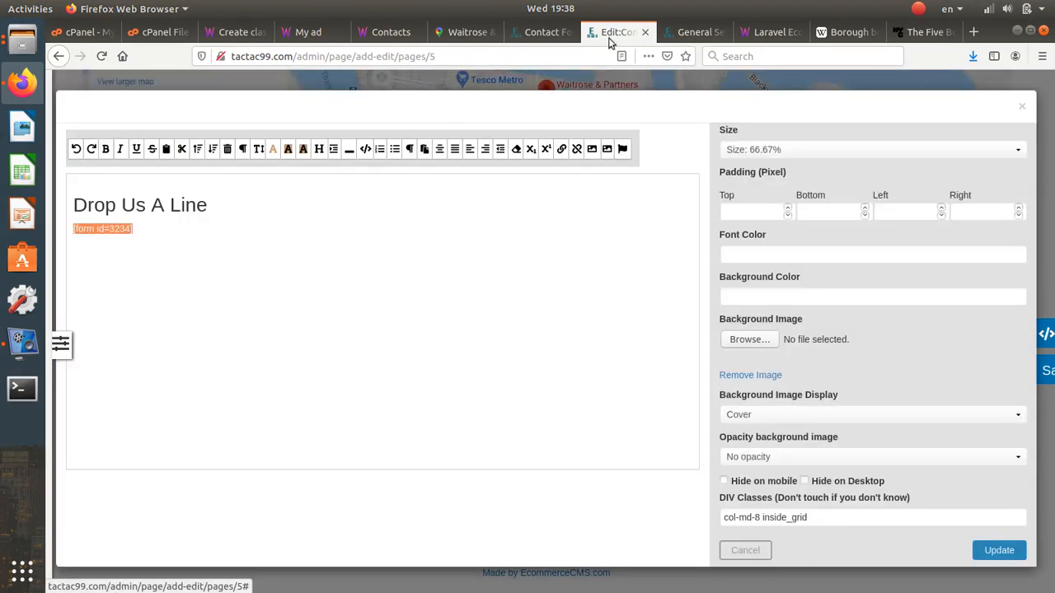
click(114, 234)
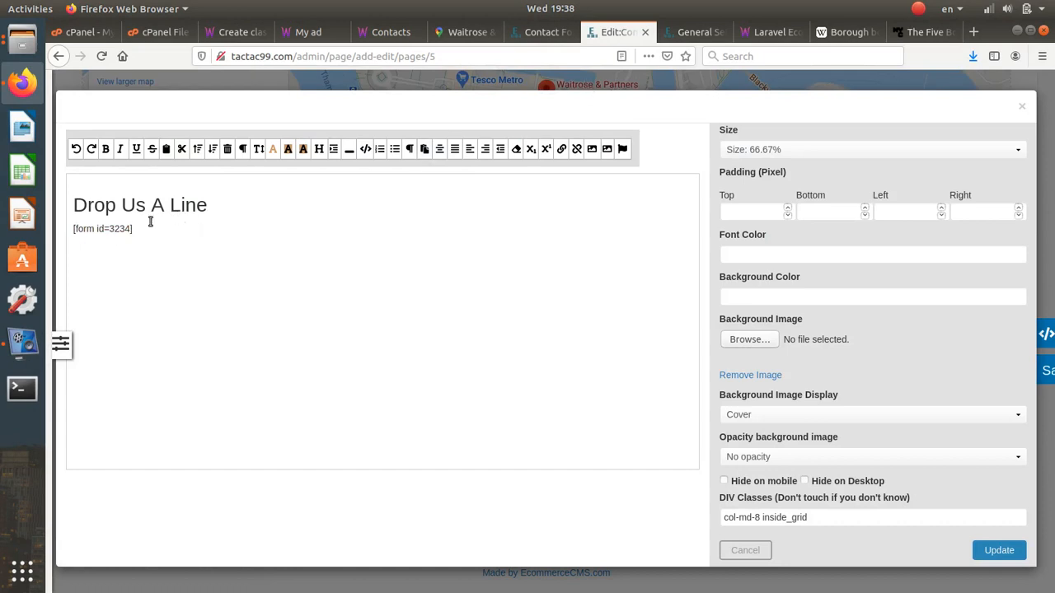
click(540, 32)
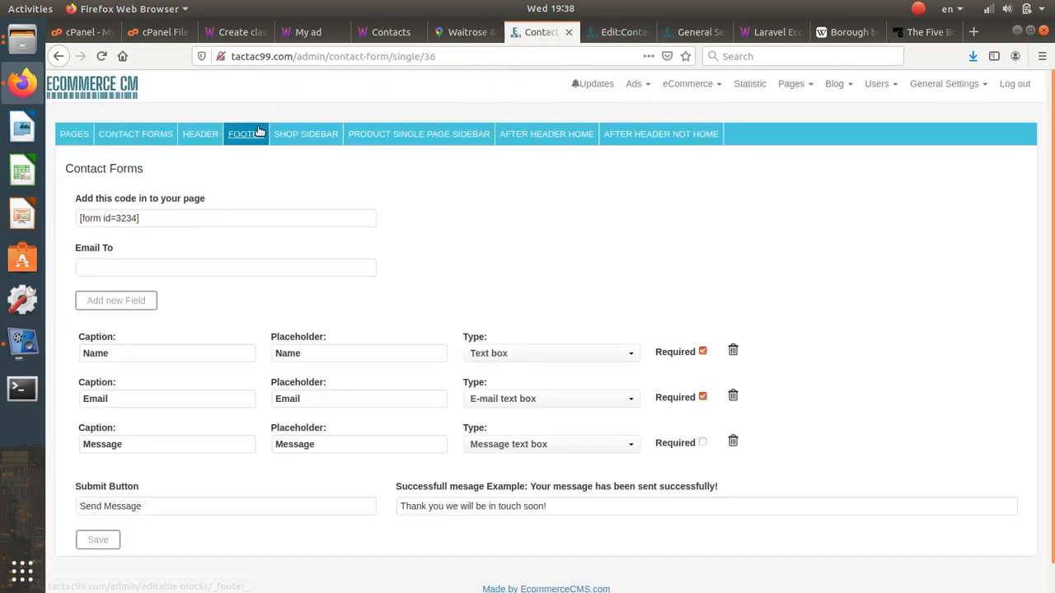
- Review contact form 3234's Name, Message, Send Message, success message and recipient settings
click(808, 85)
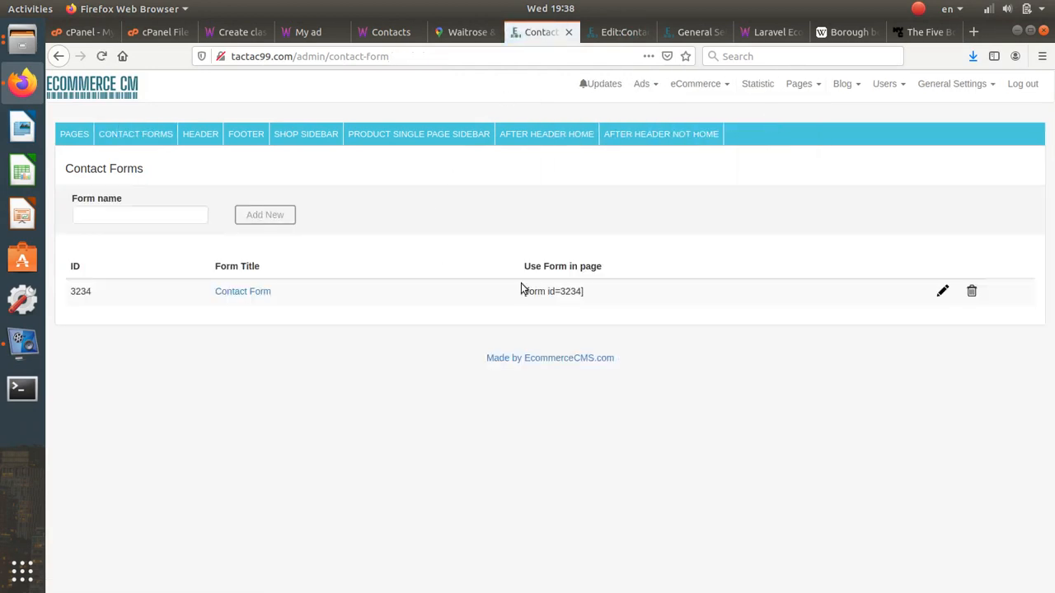
click(942, 291)
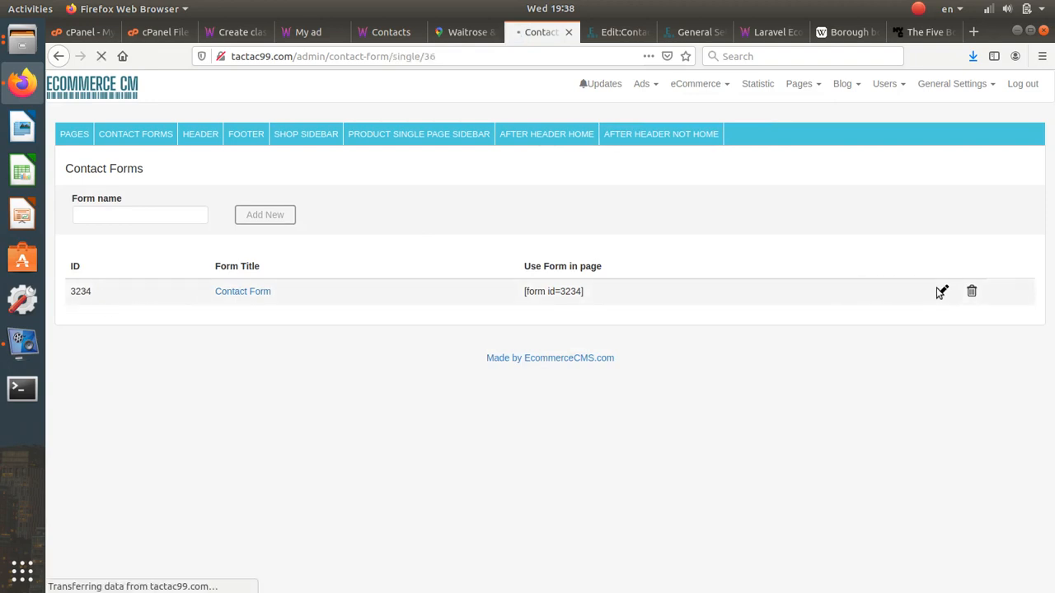
scroll(289, 341, down, 1)
click(301, 324)
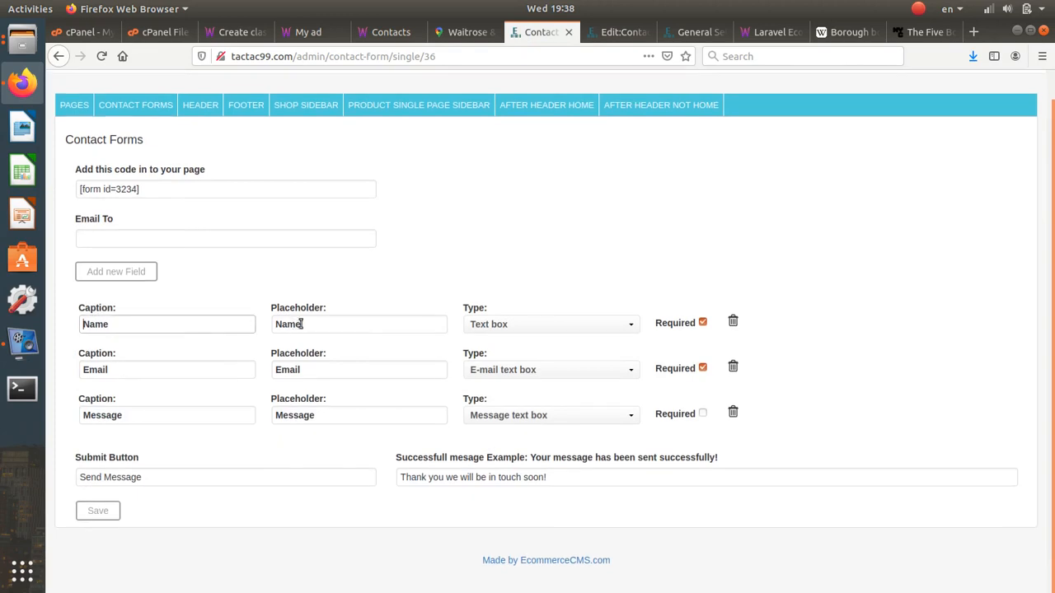
click(185, 371)
click(170, 413)
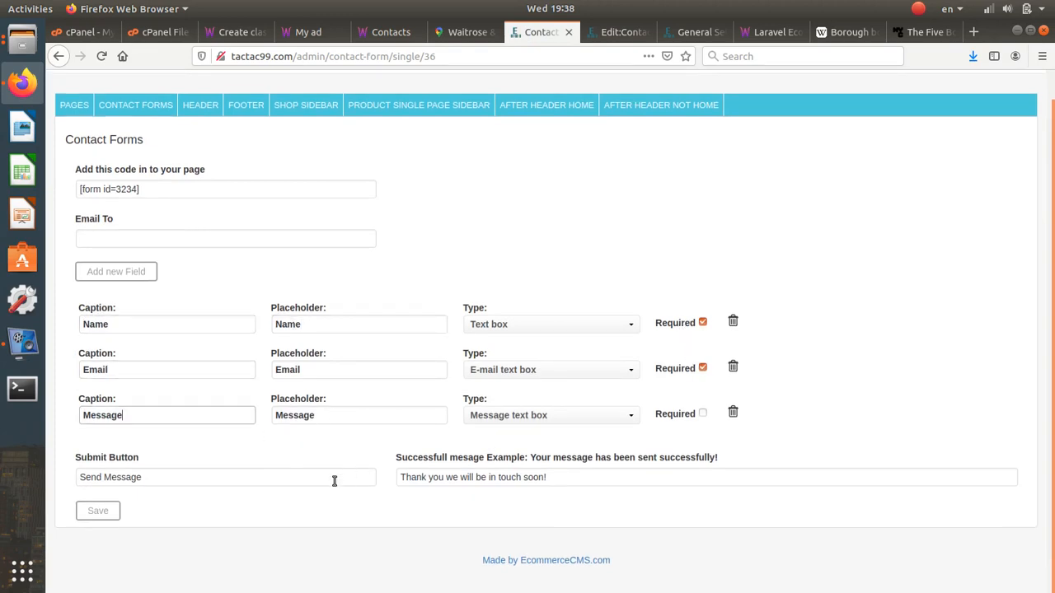
drag(163, 483, 73, 472)
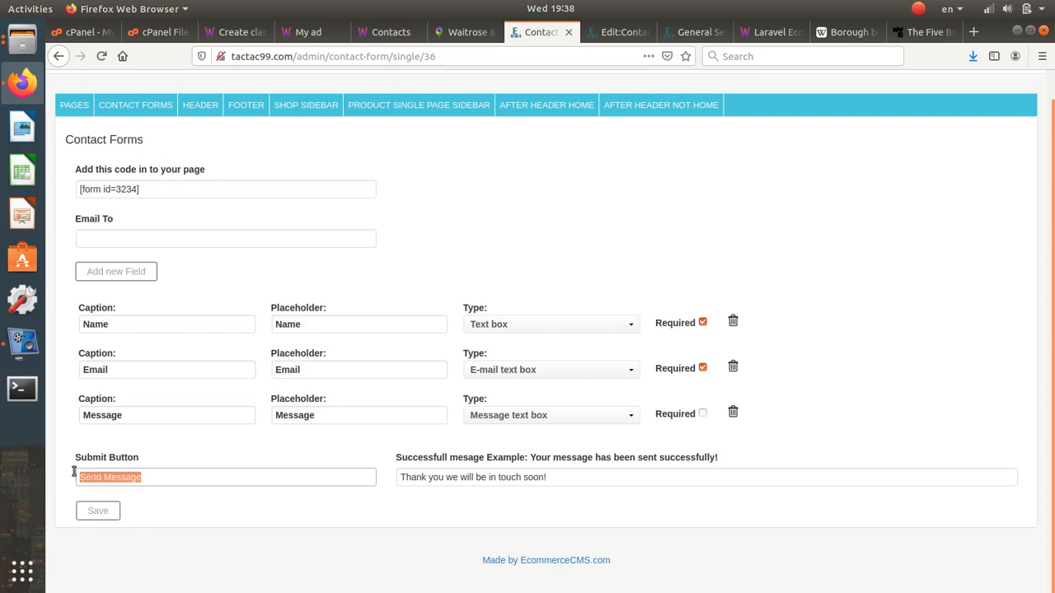
click(576, 478)
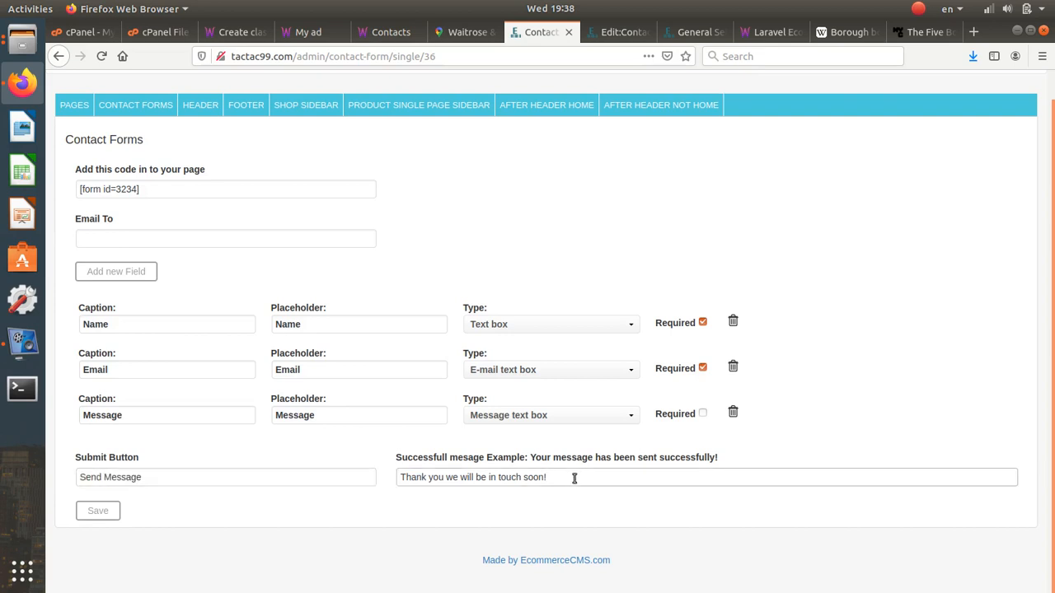
drag(575, 478, 311, 422)
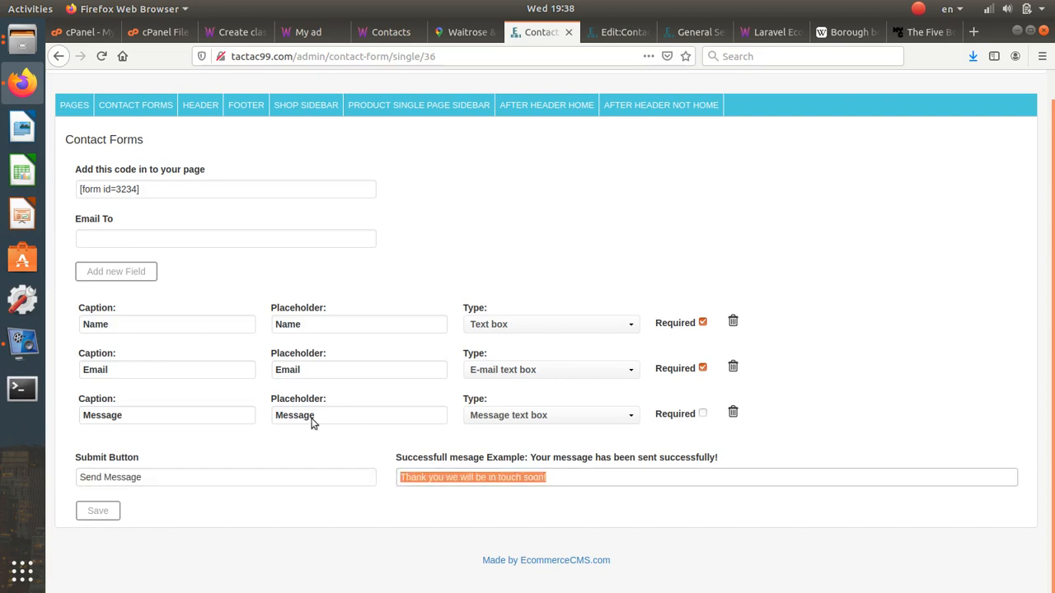
click(166, 241)
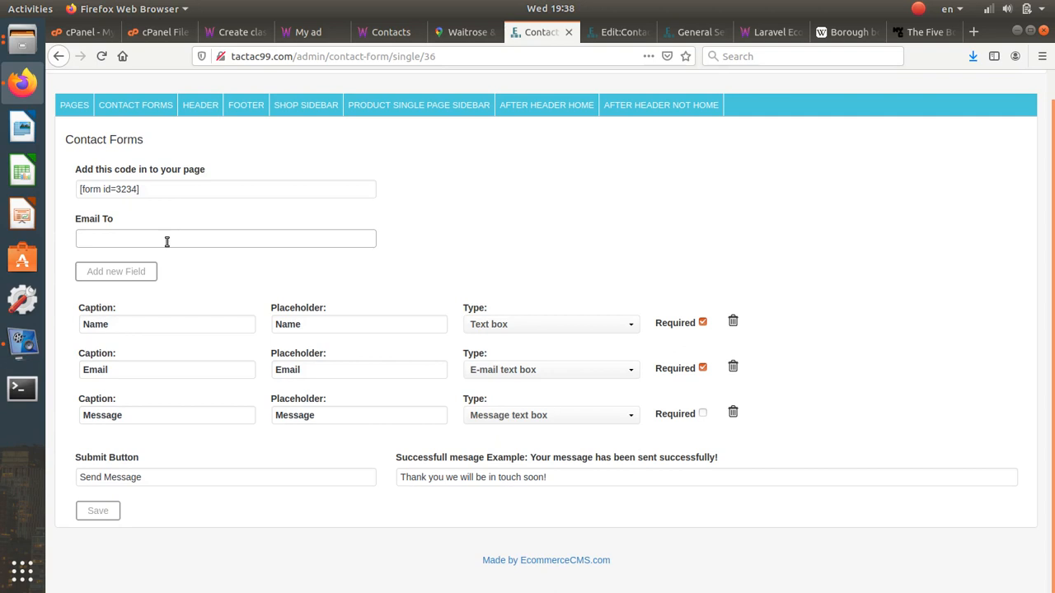
- Fill the live Contacts form's Name and Email fields with the test text 'sdg'
click(387, 31)
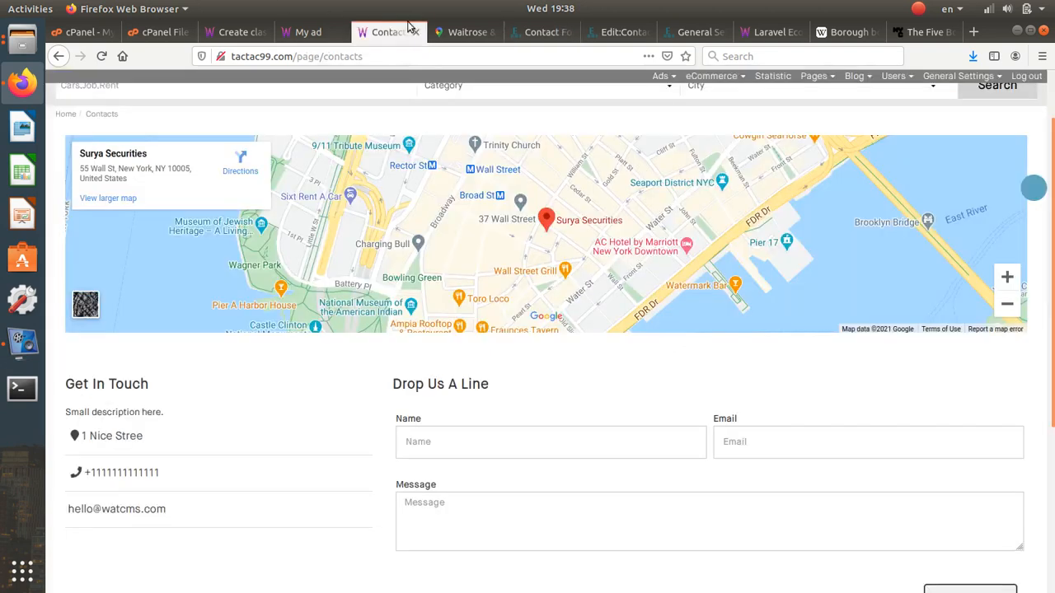
click(495, 455)
text(sdg)
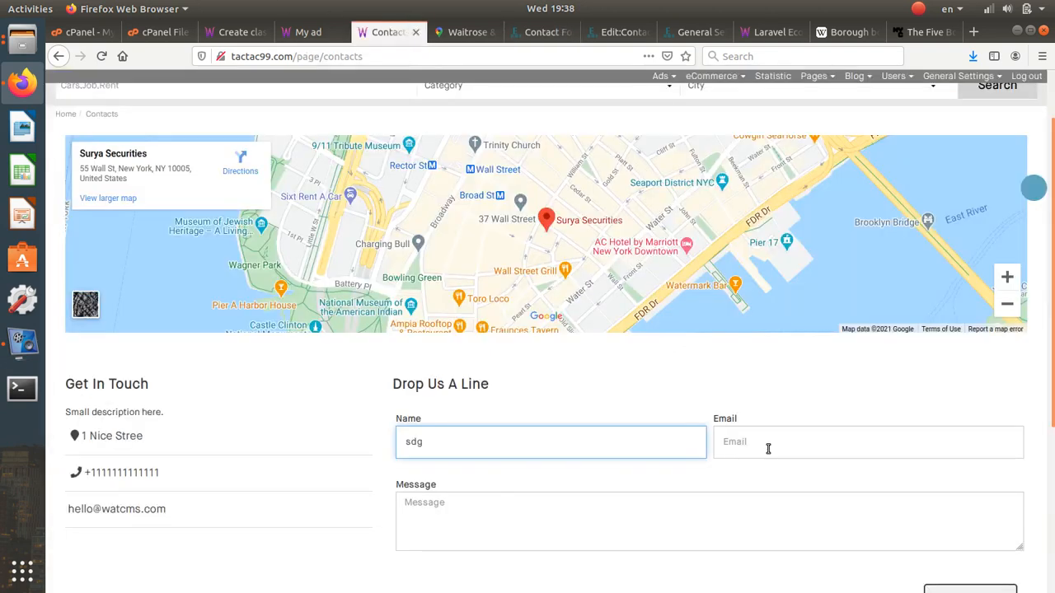
click(767, 446)
text(sdg)
click(683, 539)
text(sdg)
scroll(683, 539, down, 3)
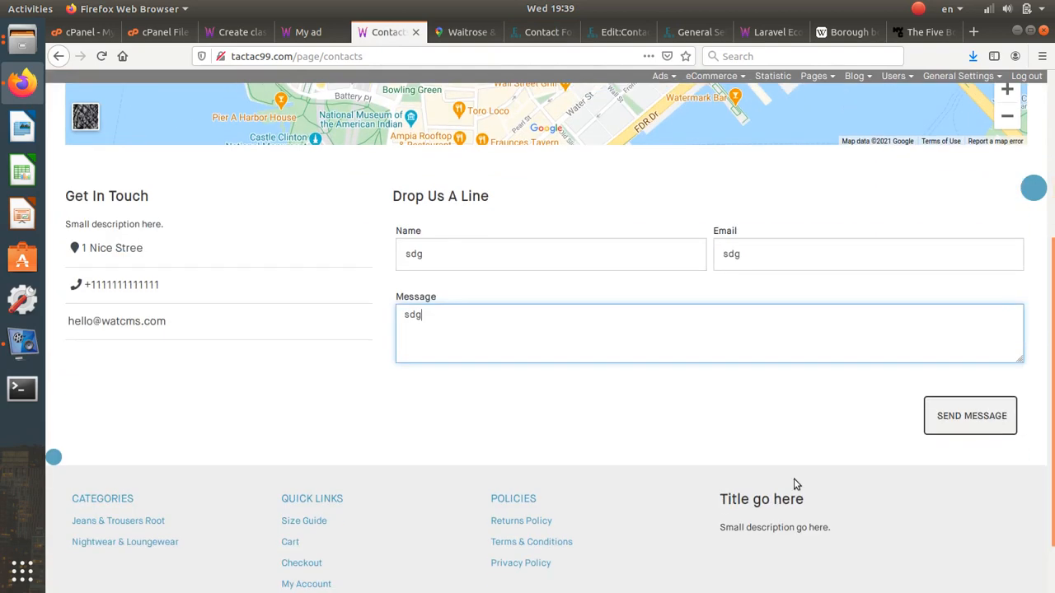
- Check the form's Email To field, then close the block panel in Edit:Contacts
click(544, 31)
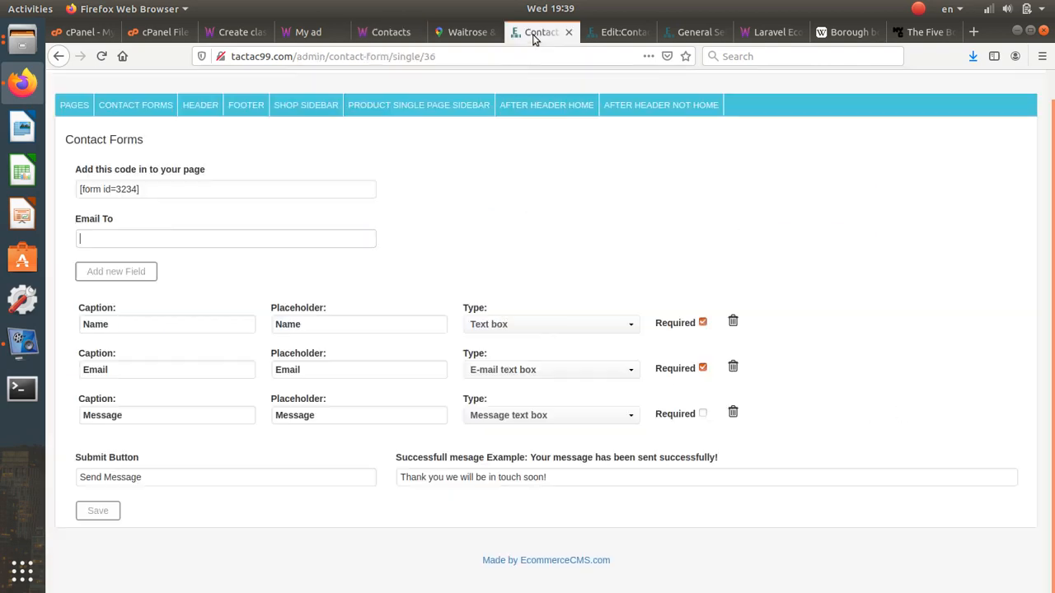
click(176, 240)
click(614, 31)
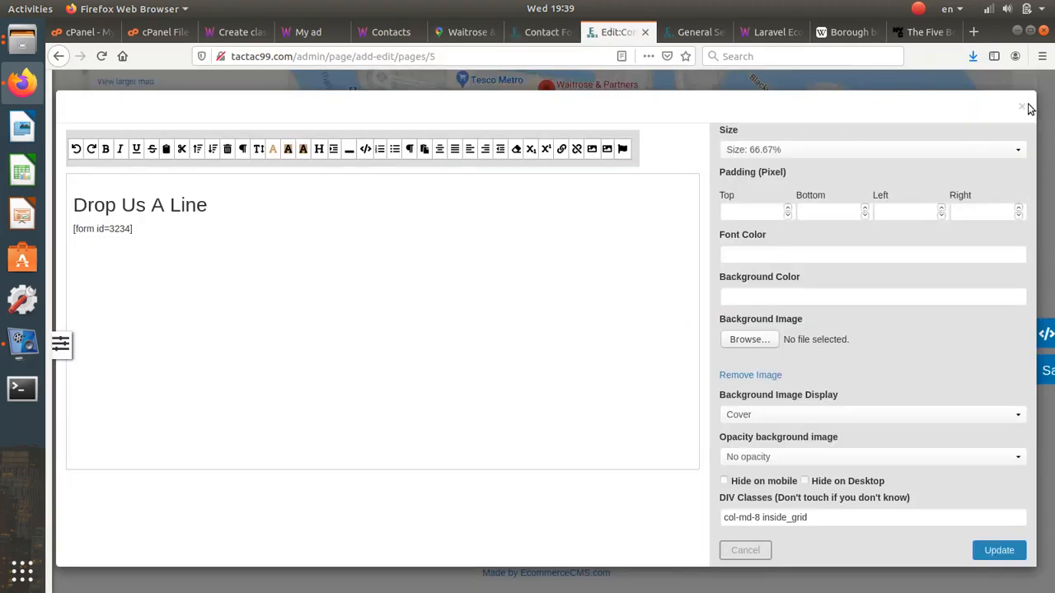
click(1026, 108)
scroll(542, 453, up, 5)
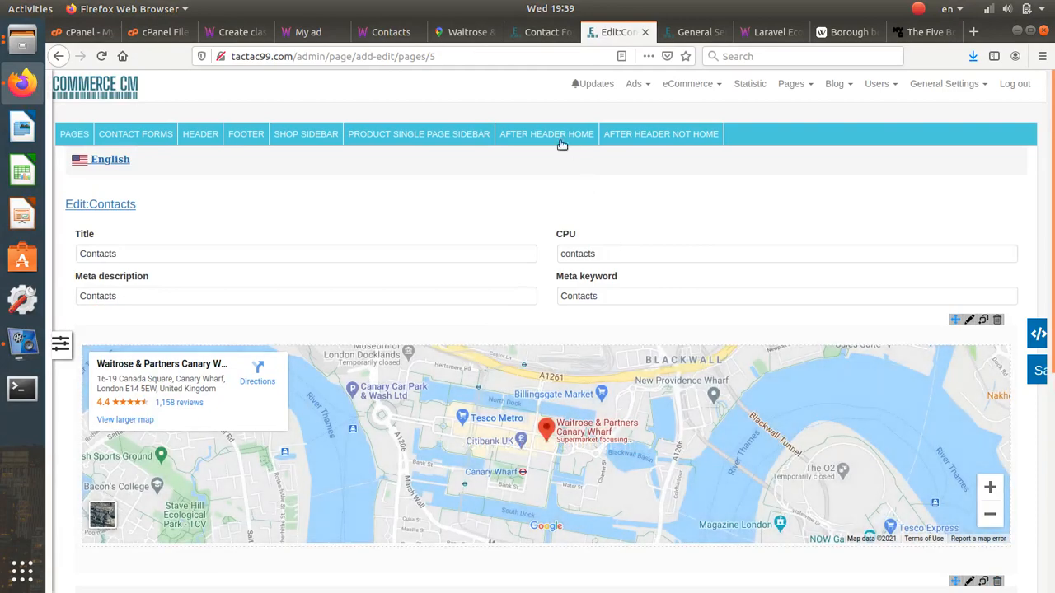
- Preview the live site's home page and the Motors category listing
click(389, 32)
scroll(397, 122, up, 5)
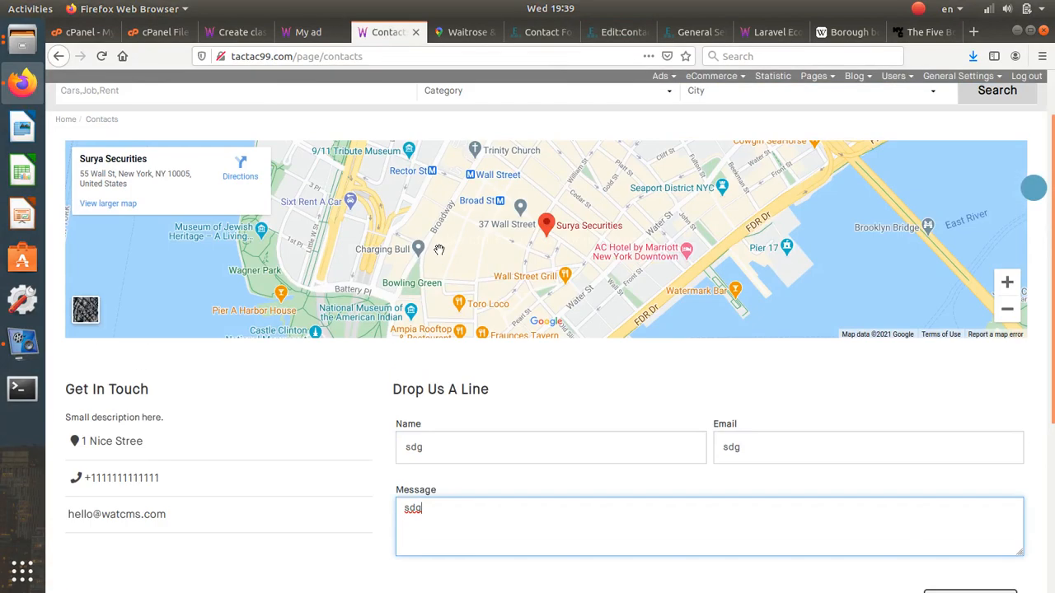
click(104, 122)
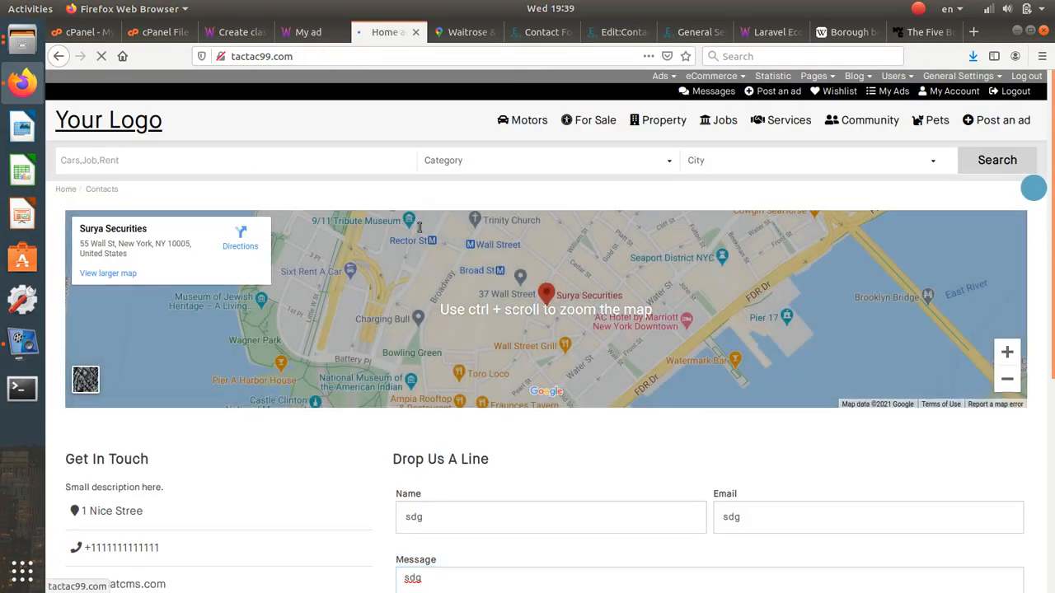
scroll(427, 354, down, 1)
scroll(536, 316, up, 1)
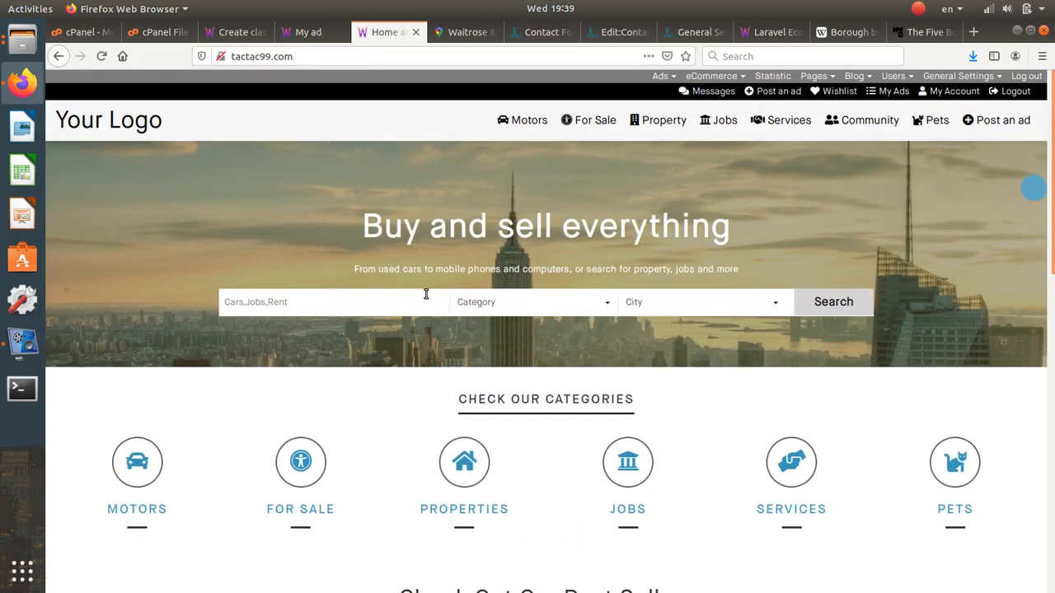
mouse_move(479, 132)
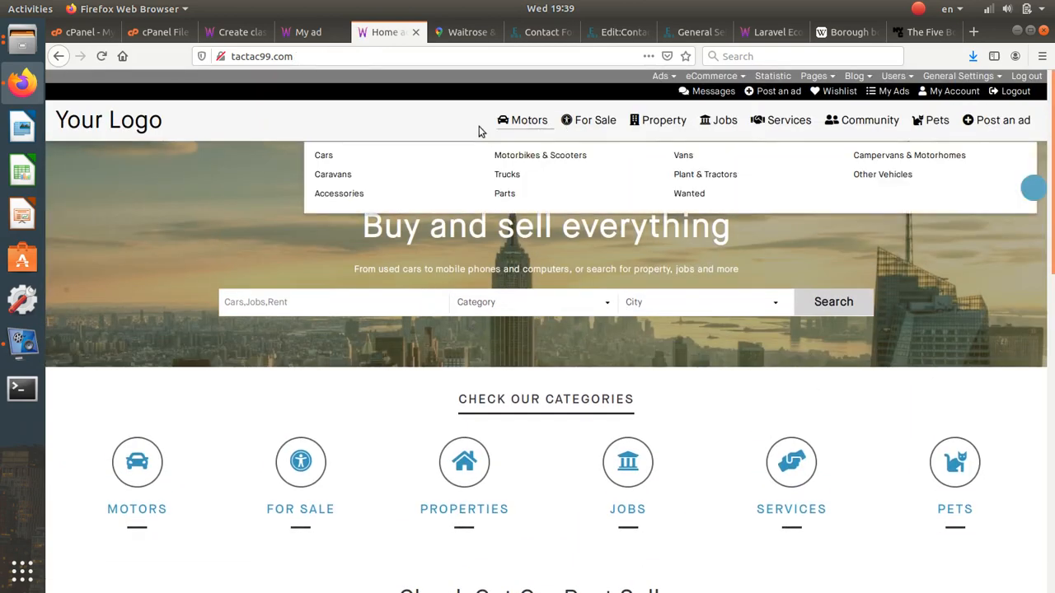
click(545, 125)
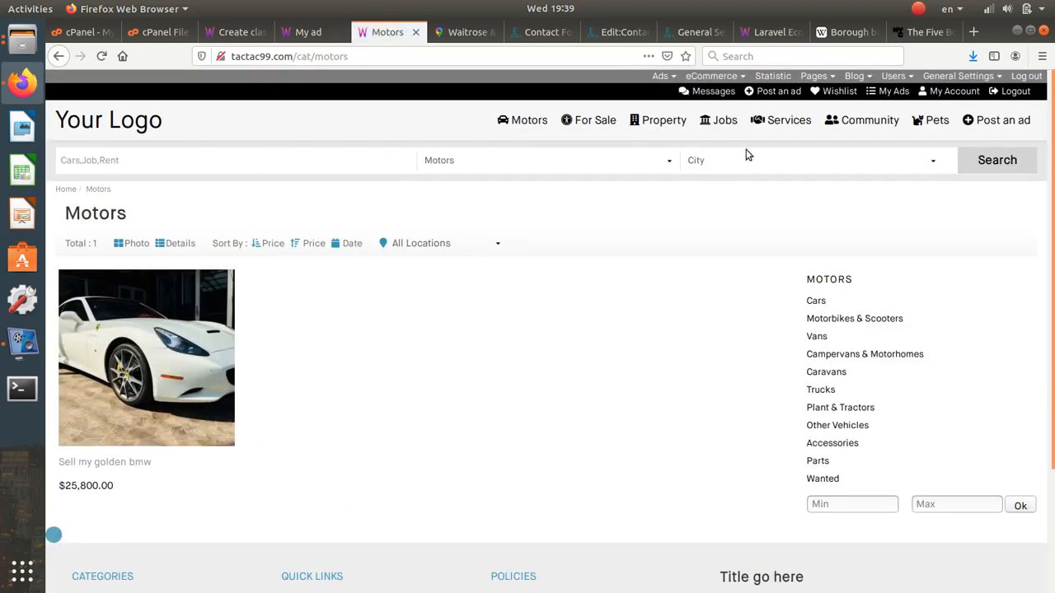
click(522, 36)
click(388, 31)
- From Edit:Contacts, choose Pages > After Header Not Home and confirm leaving the editor
click(607, 33)
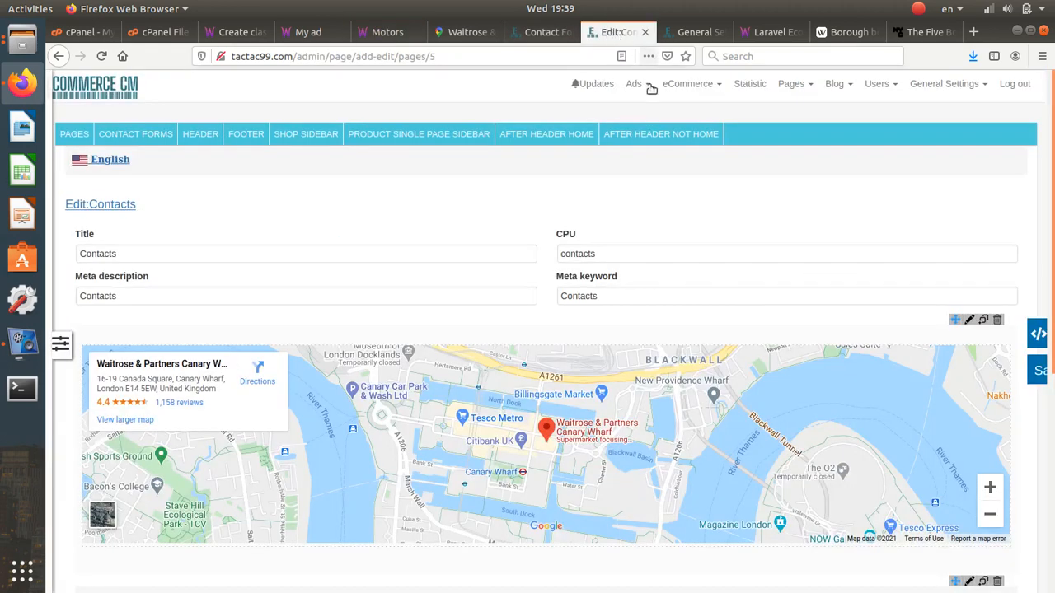
click(789, 85)
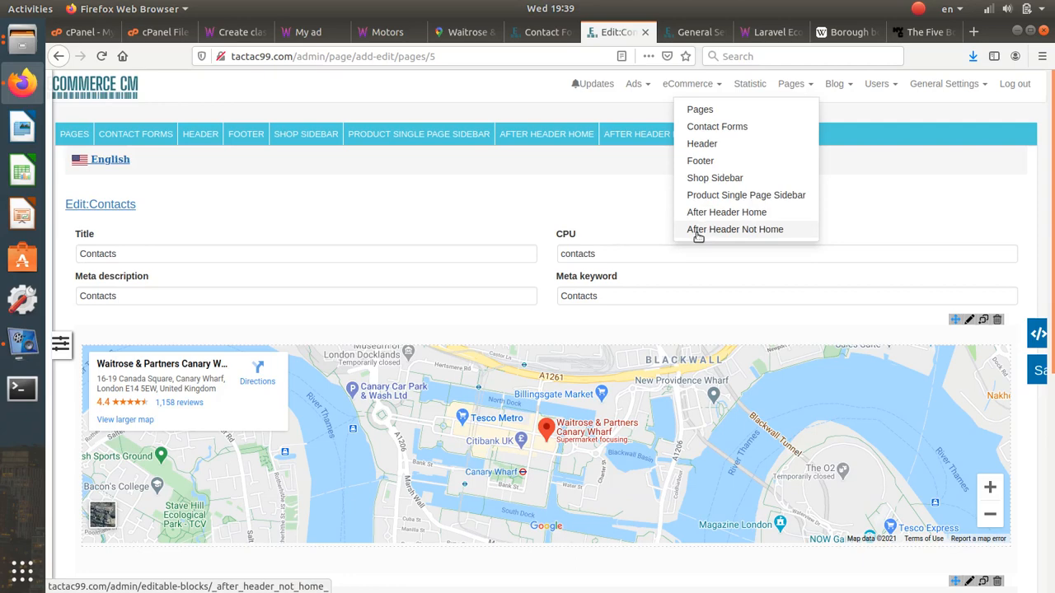
click(741, 233)
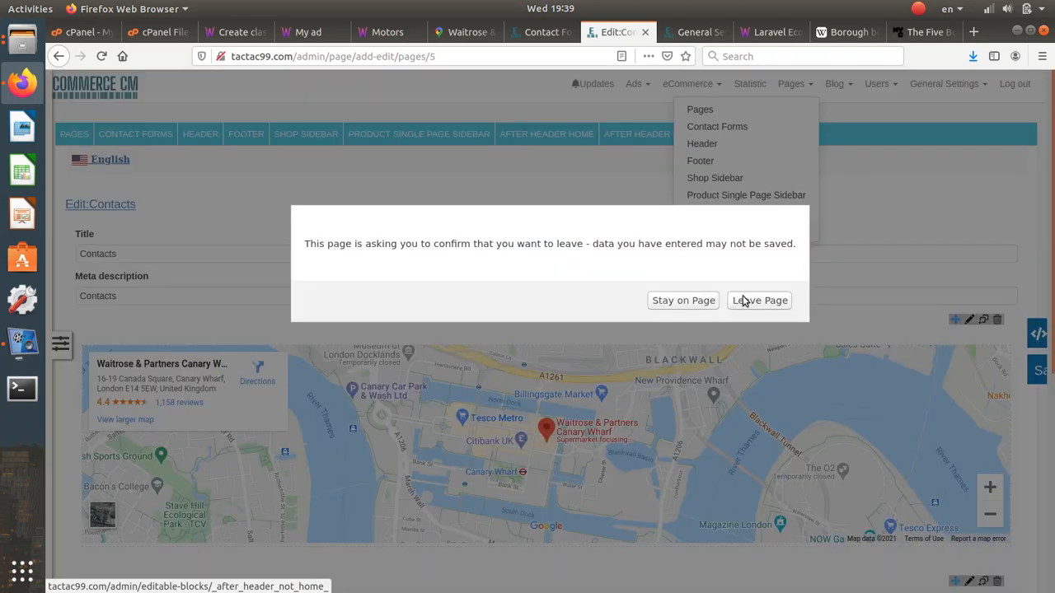
click(746, 300)
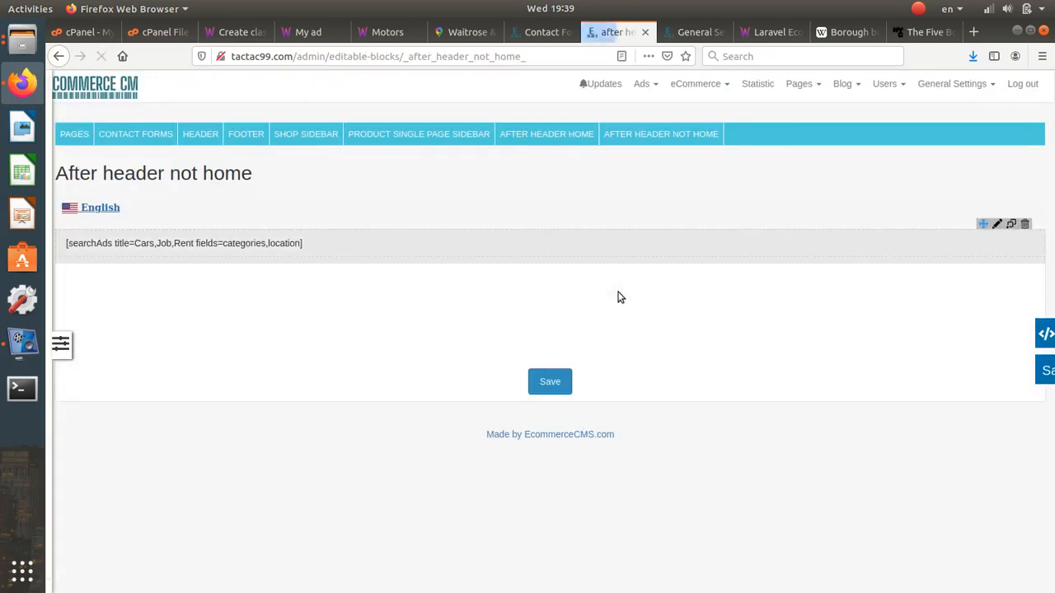
- Remove the searchAds shortcode from the block, save, and reload Motors to compare
click(996, 237)
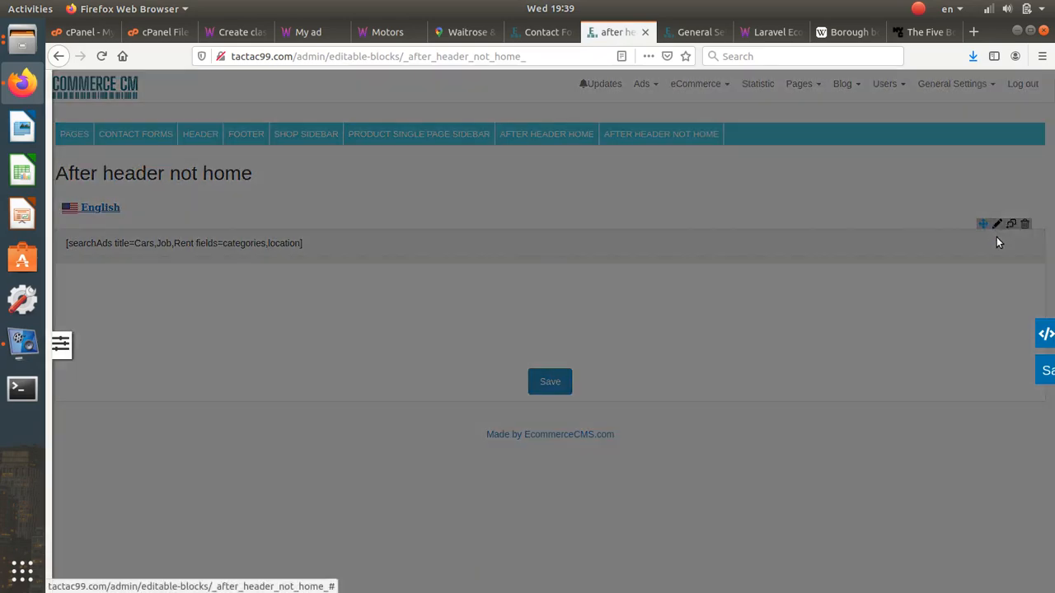
drag(317, 189, 131, 264)
key(ctrl+c)
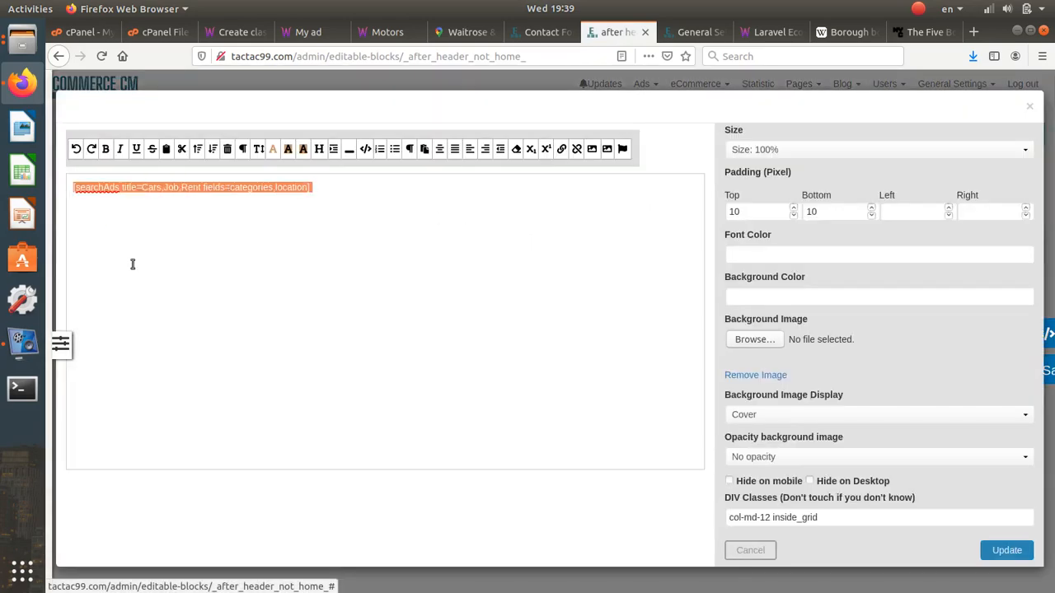
key(BackSpace)
click(1006, 550)
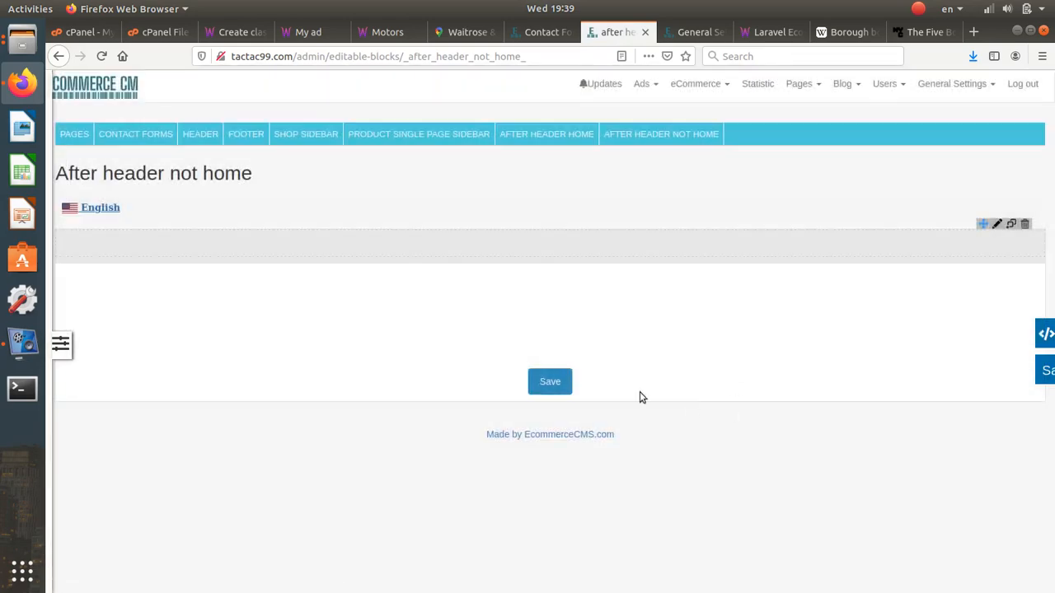
click(552, 382)
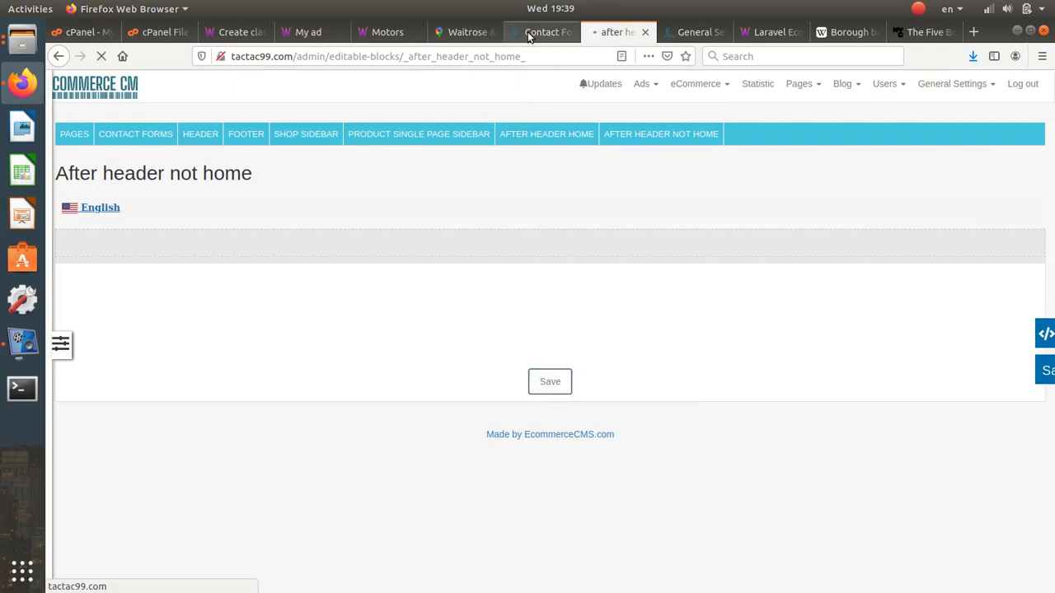
click(387, 32)
click(101, 56)
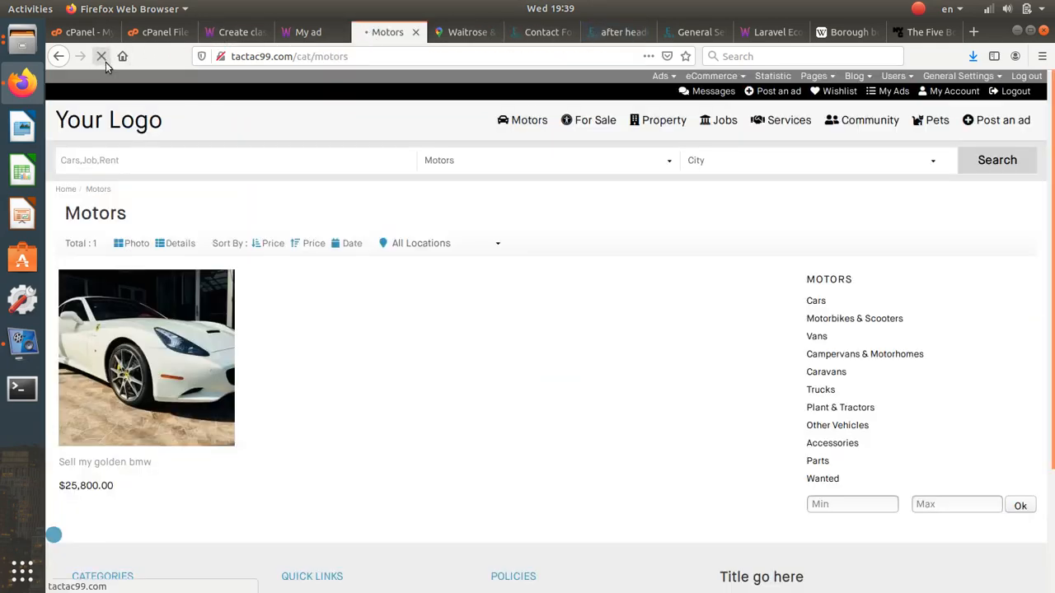
- Paste the searchAds shortcode back into the After Header Not Home block and save it
click(699, 37)
click(623, 33)
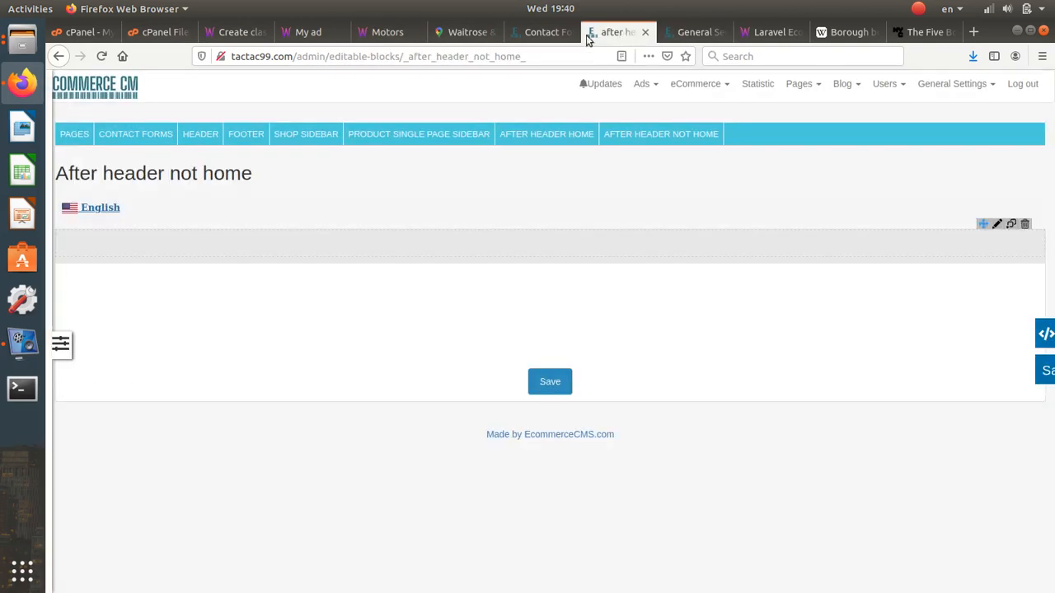
click(548, 33)
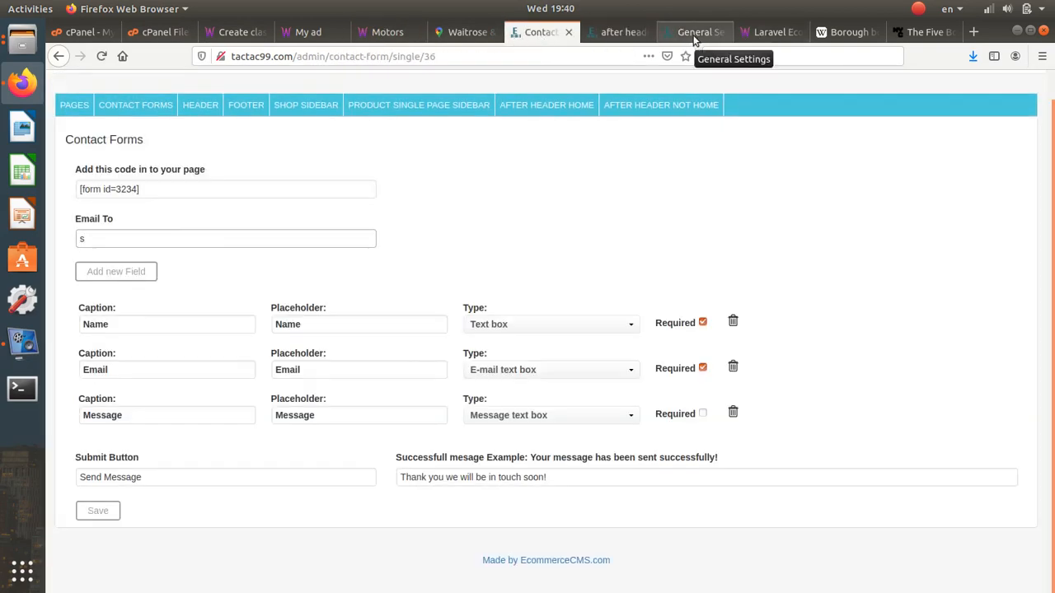
click(699, 37)
click(722, 32)
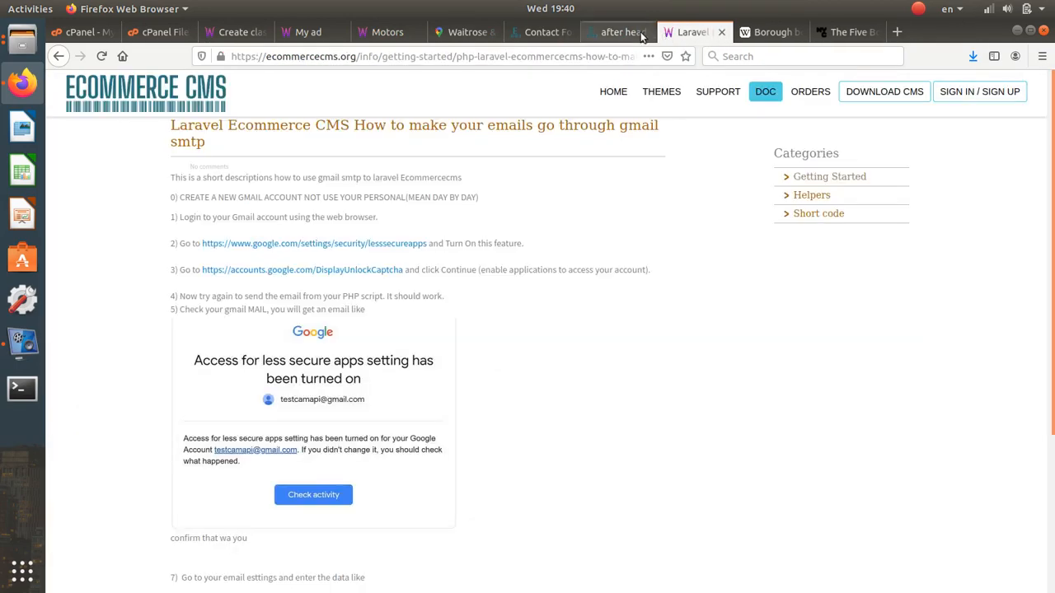
click(620, 33)
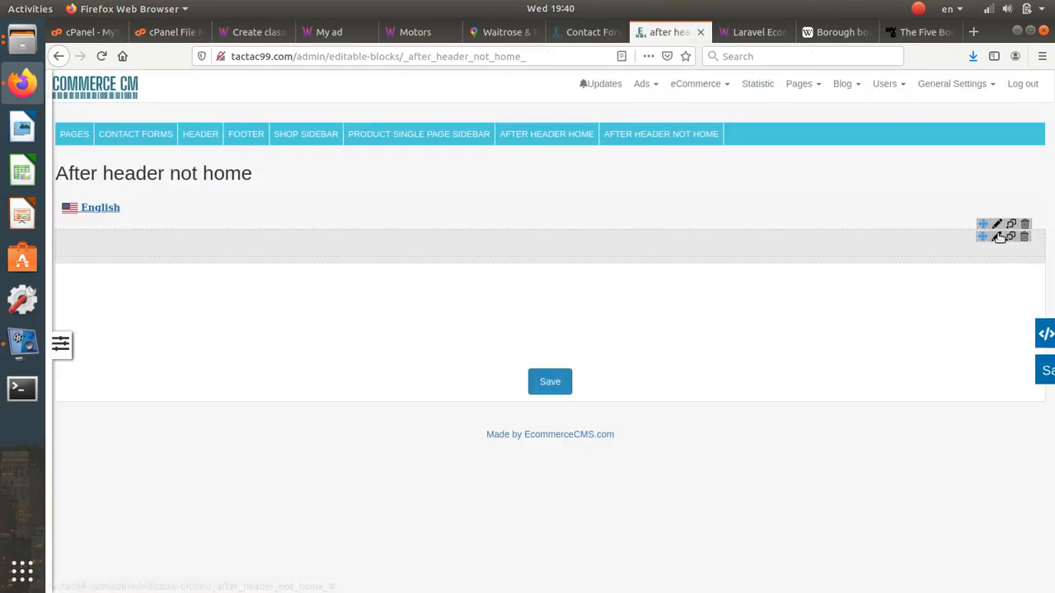
click(996, 237)
key(ctrl+v)
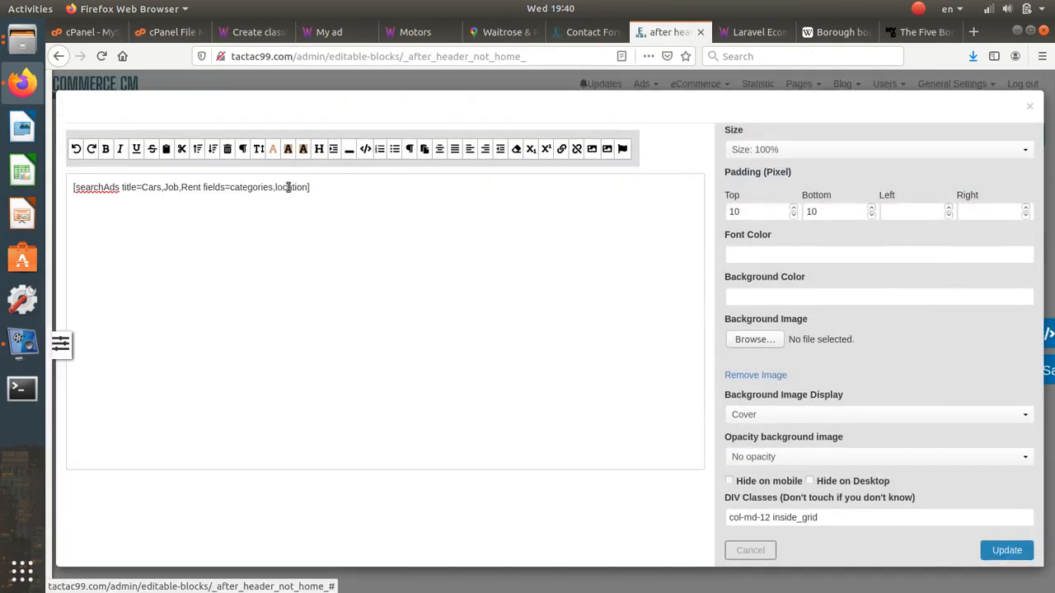
drag(296, 189, 226, 188)
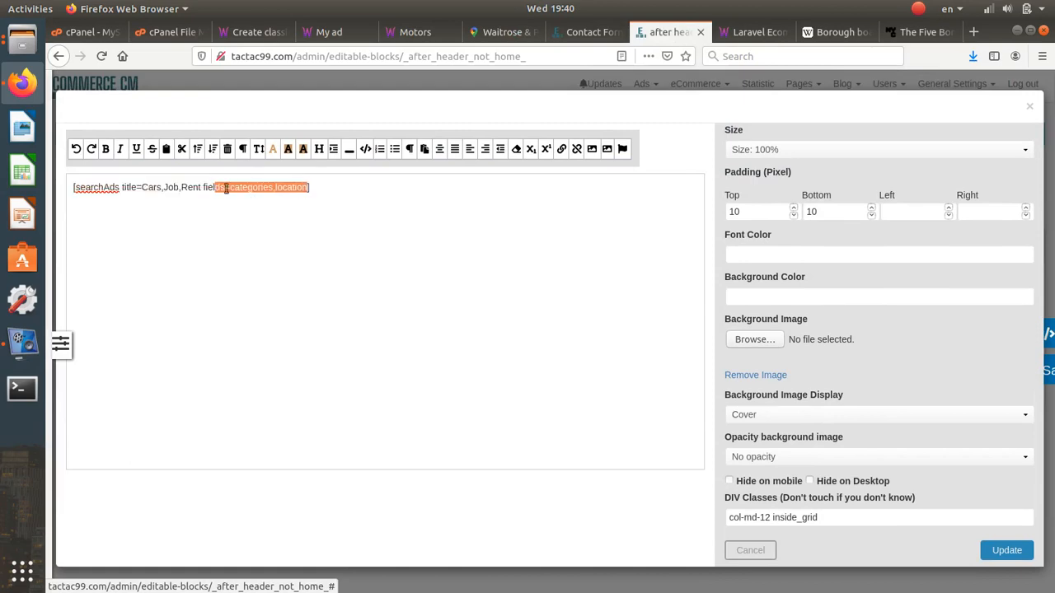
click(1006, 550)
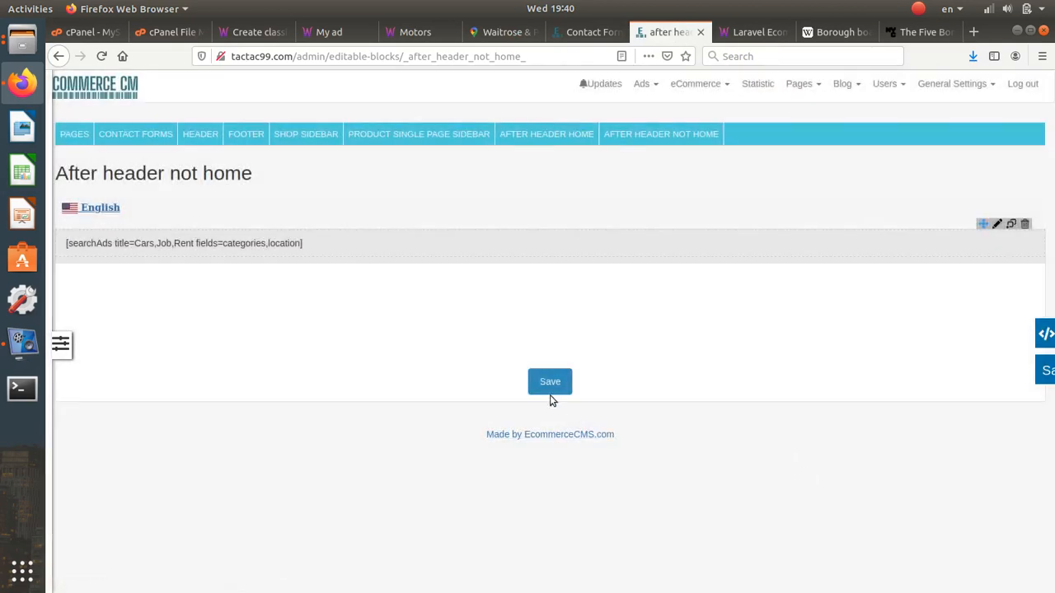
click(545, 388)
mouse_move(937, 250)
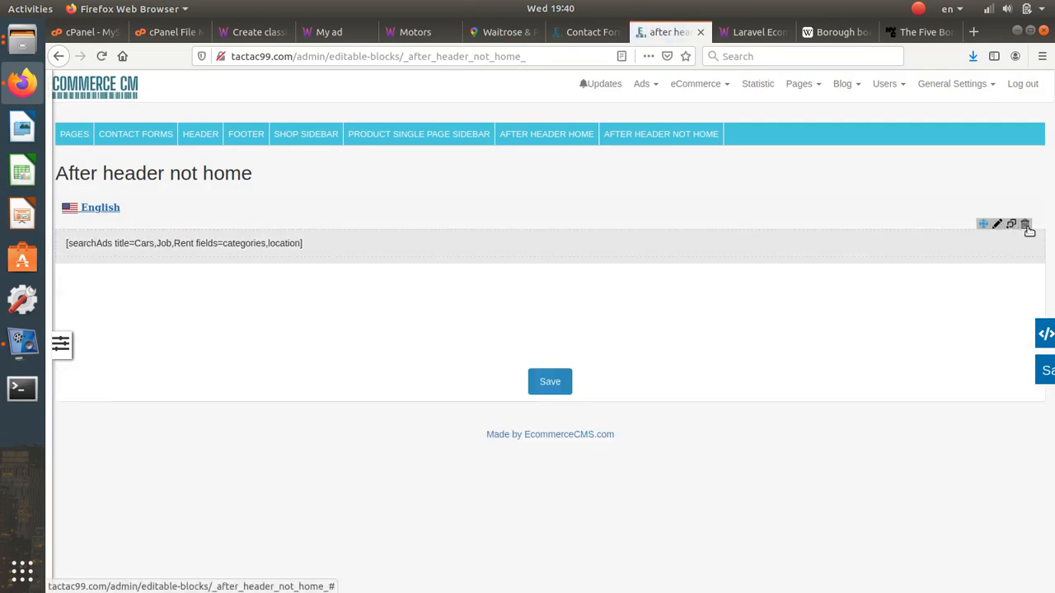
- Save the block once more and reload Motors to show the Cars,Job,Rent search bar
click(412, 31)
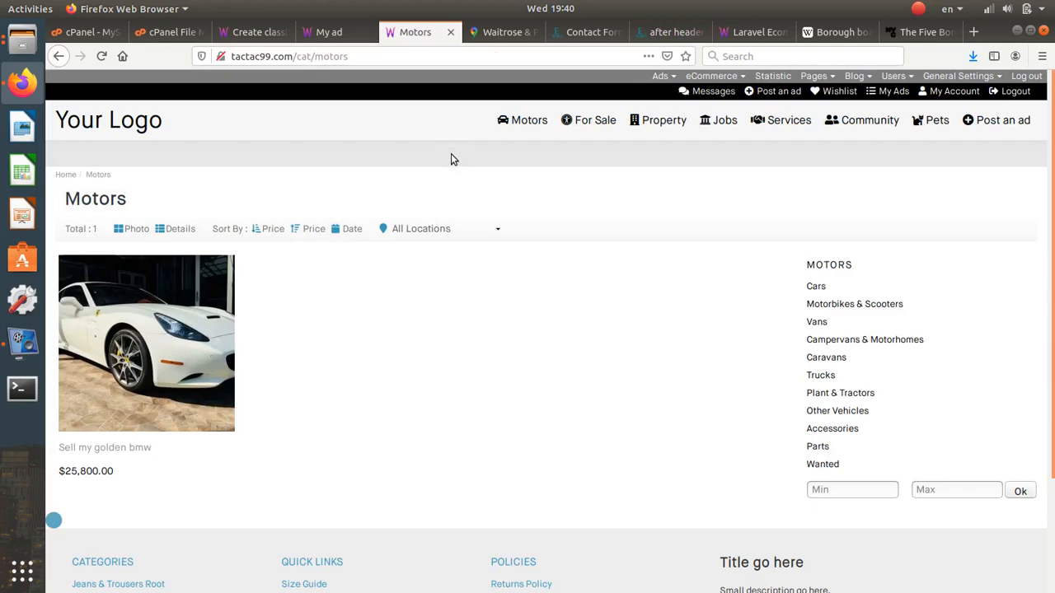
click(671, 32)
mouse_move(1000, 240)
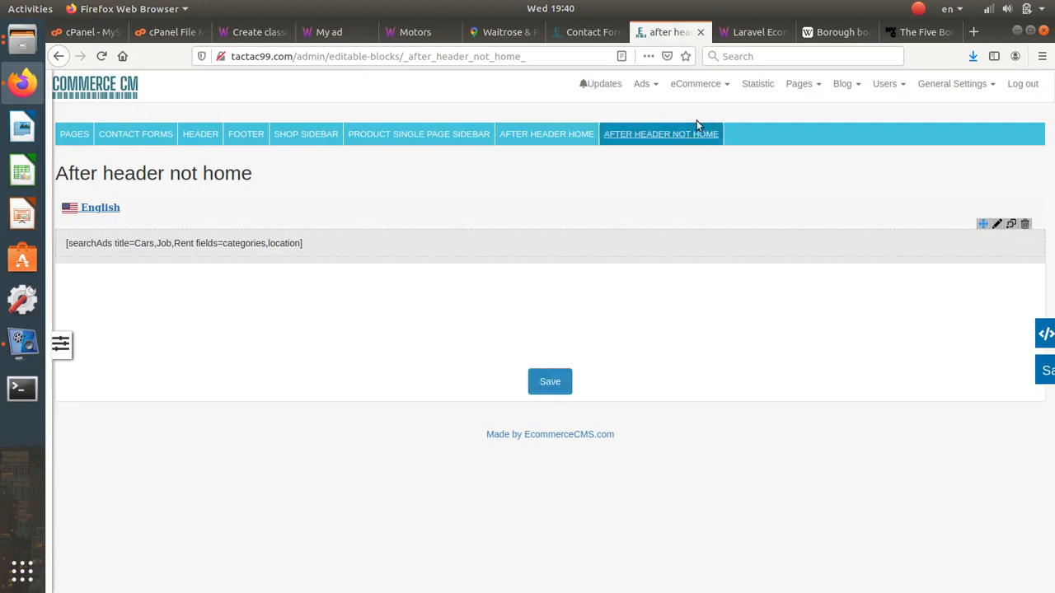
click(695, 85)
click(796, 84)
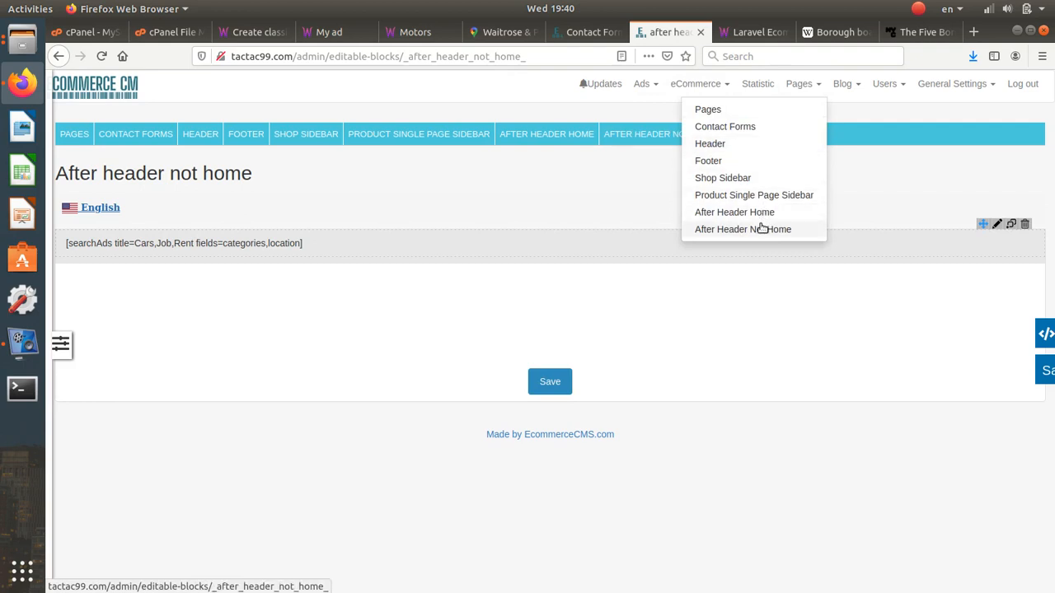
click(414, 31)
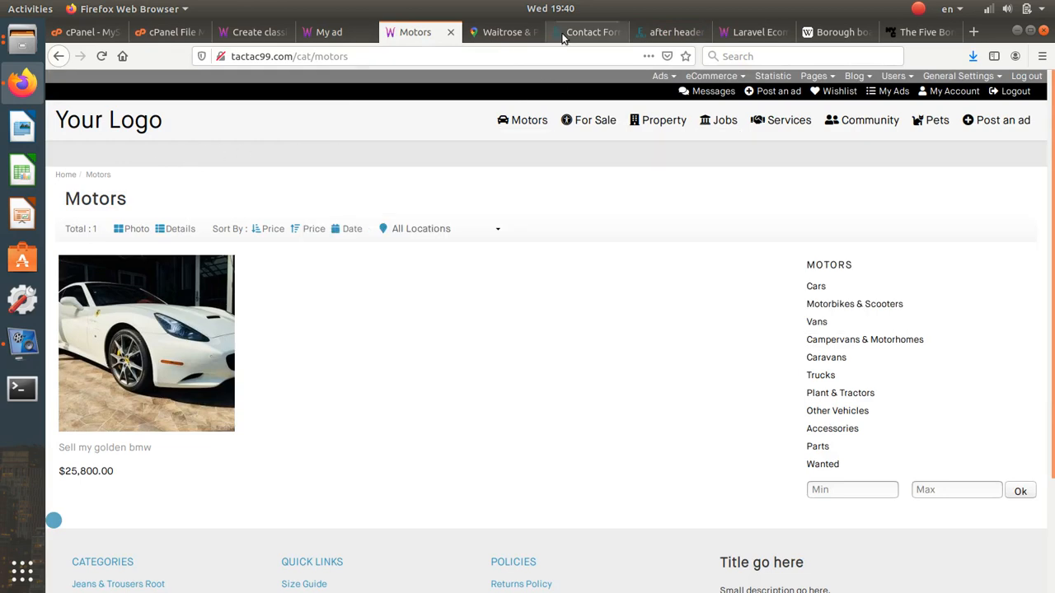
click(587, 33)
click(665, 35)
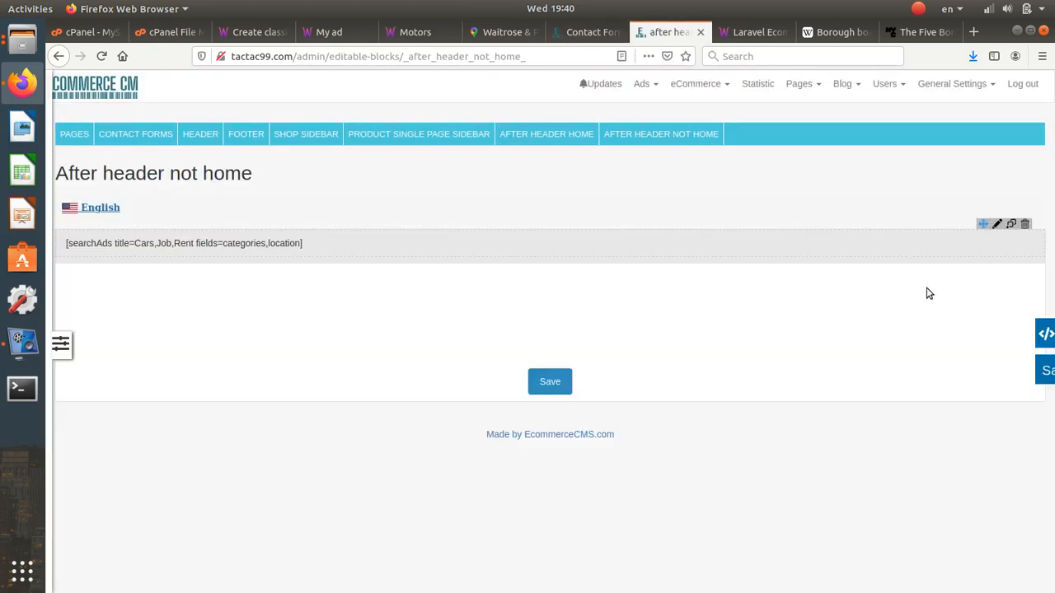
click(550, 381)
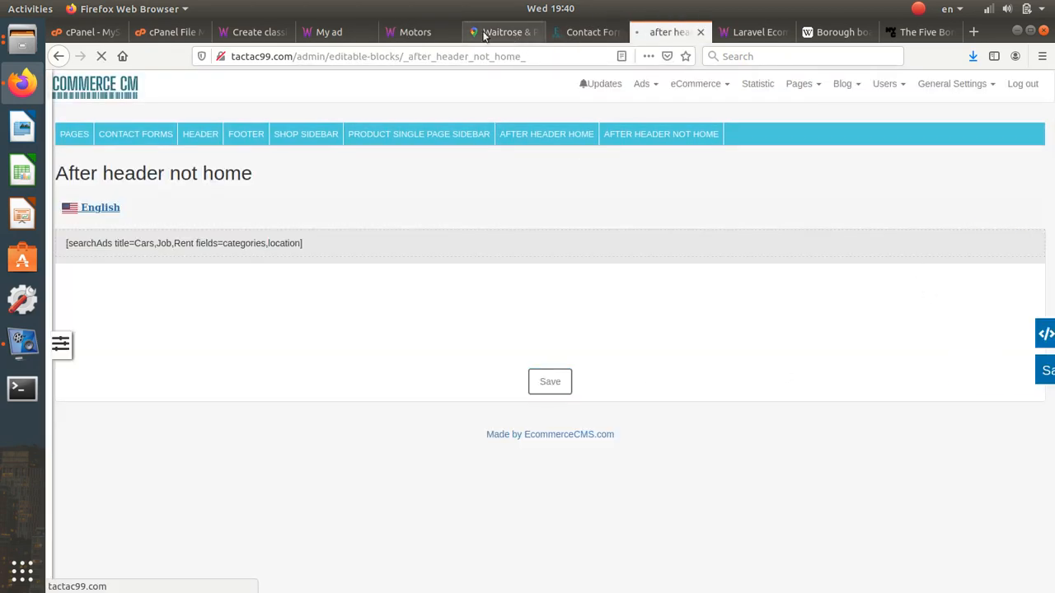
click(416, 32)
click(100, 58)
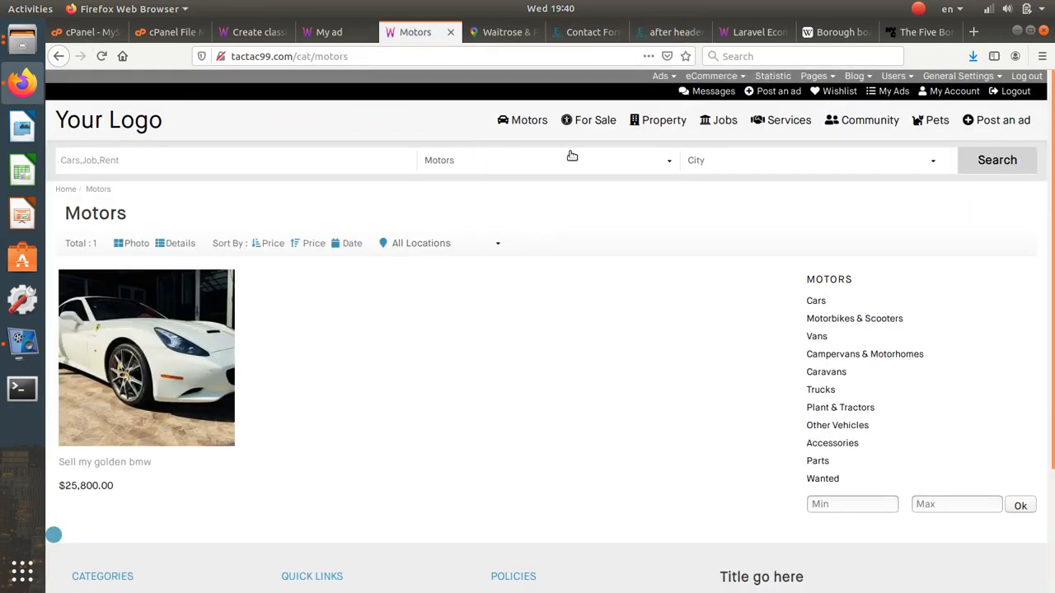
- Open the Cars category listing under Motors and browse its ads
scroll(537, 432, down, 1)
mouse_move(532, 120)
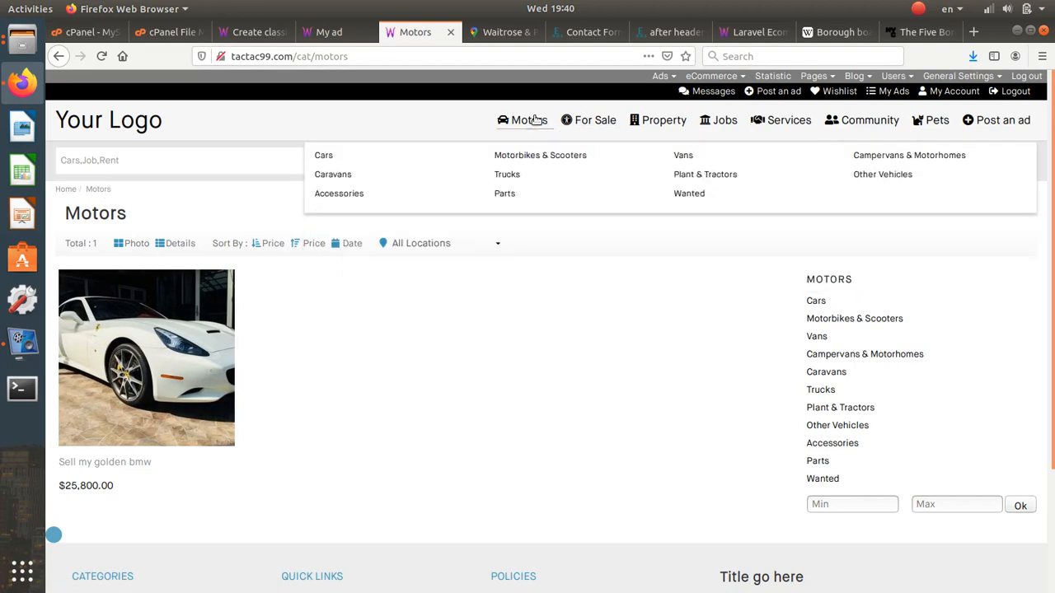
click(323, 156)
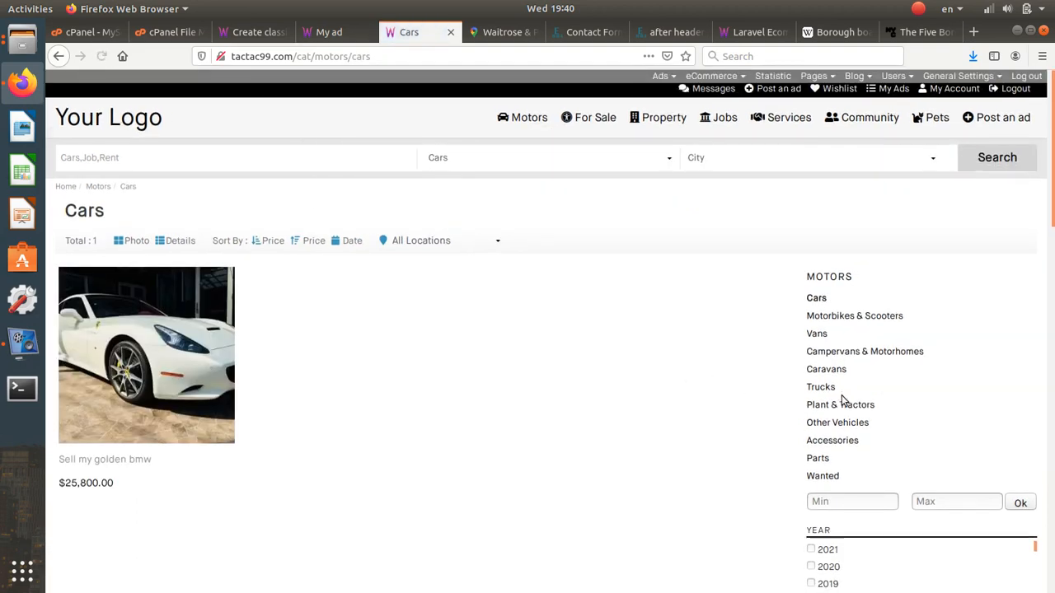
scroll(842, 399, down, 10)
scroll(797, 460, down, 6)
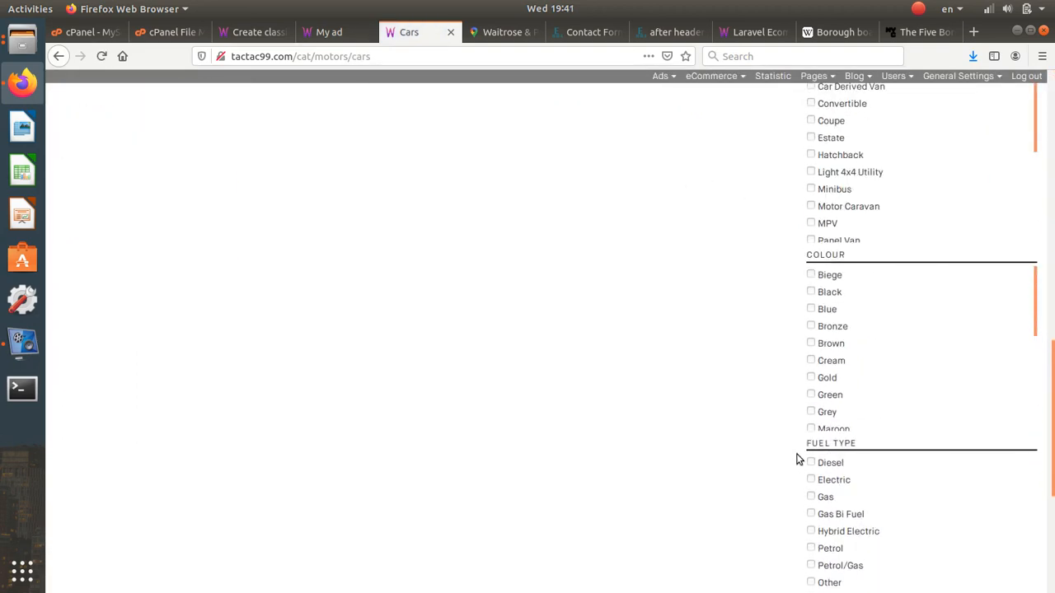
scroll(797, 460, down, 2)
scroll(796, 459, up, 15)
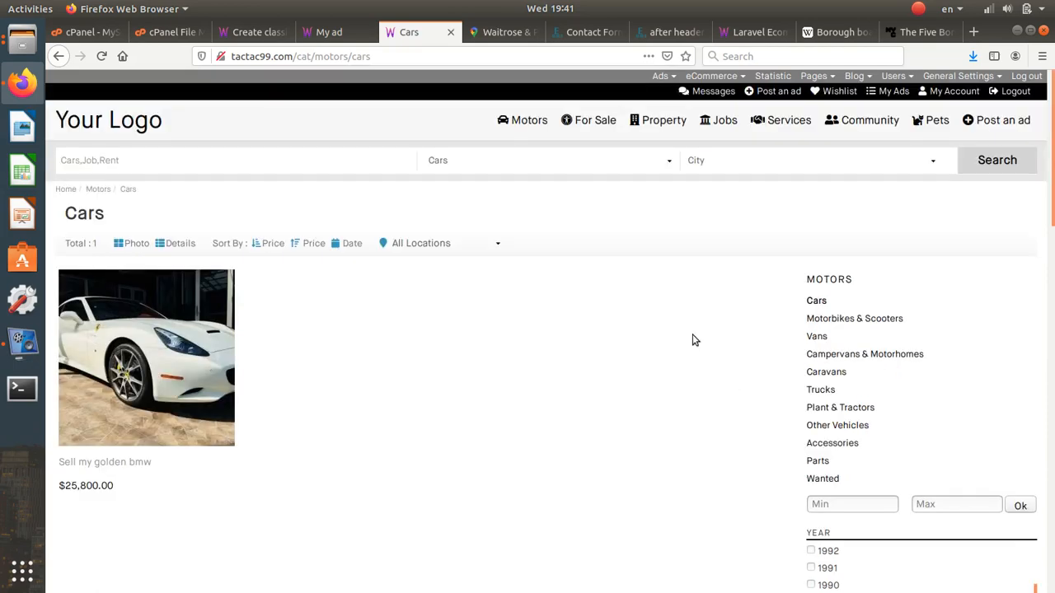
scroll(781, 408, down, 6)
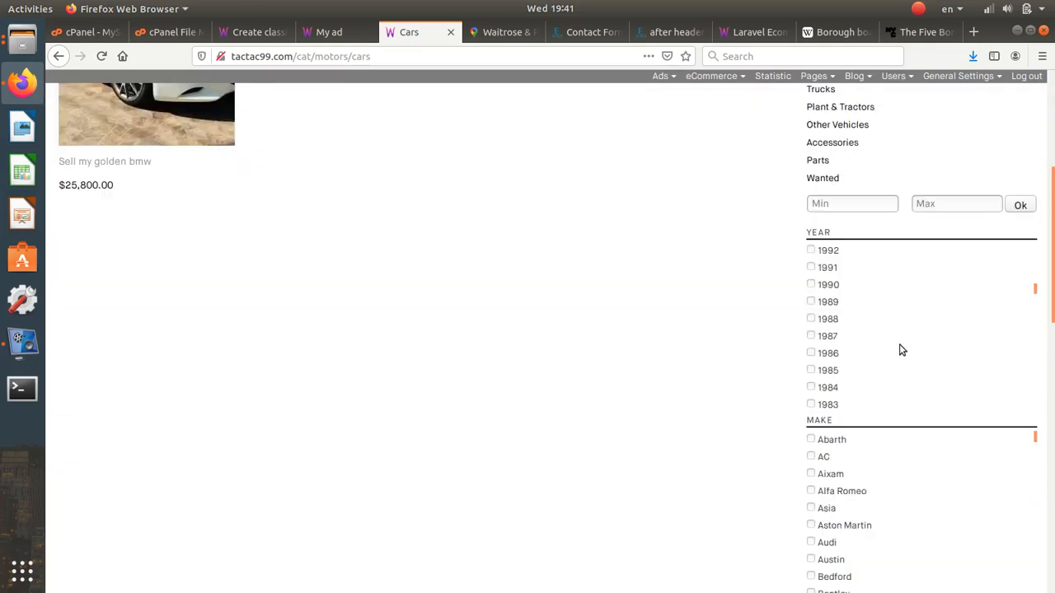
scroll(902, 351, up, 10)
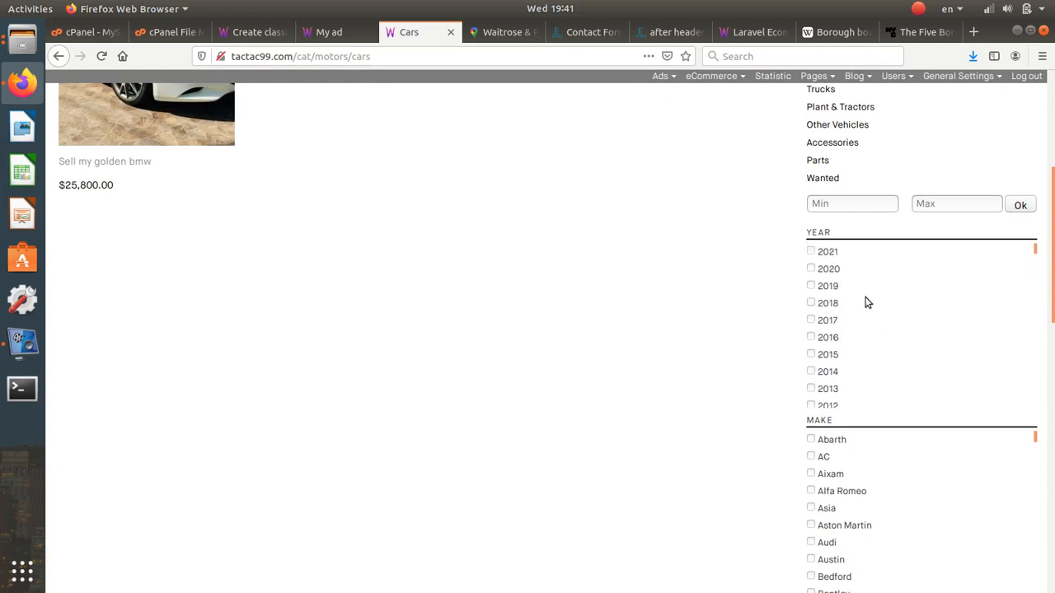
scroll(824, 305, up, 5)
scroll(706, 366, down, 2)
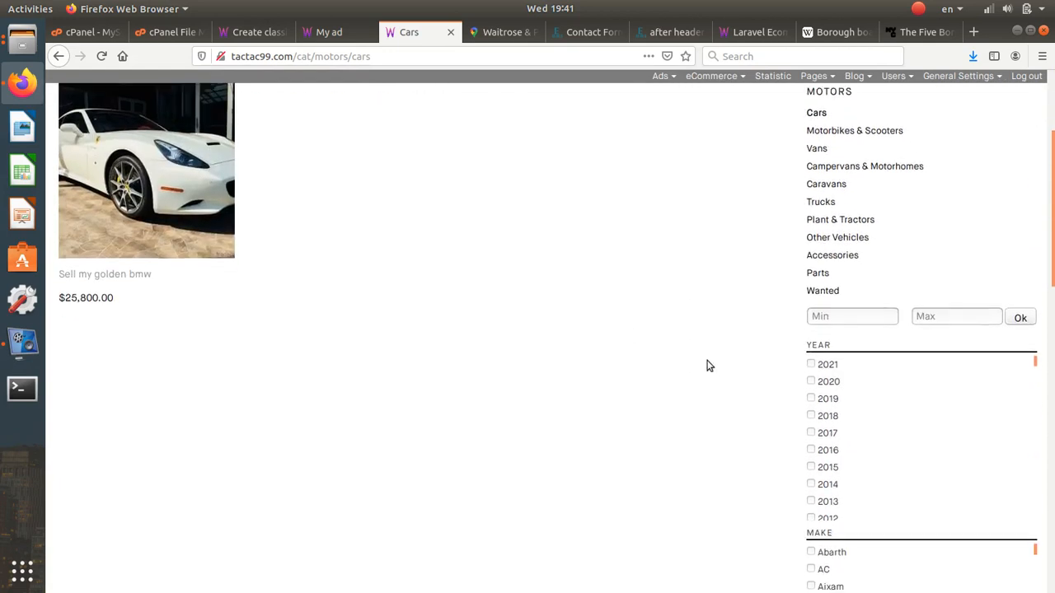
- Filter the Cars listing to year 2021 only, unticking 2020
click(811, 382)
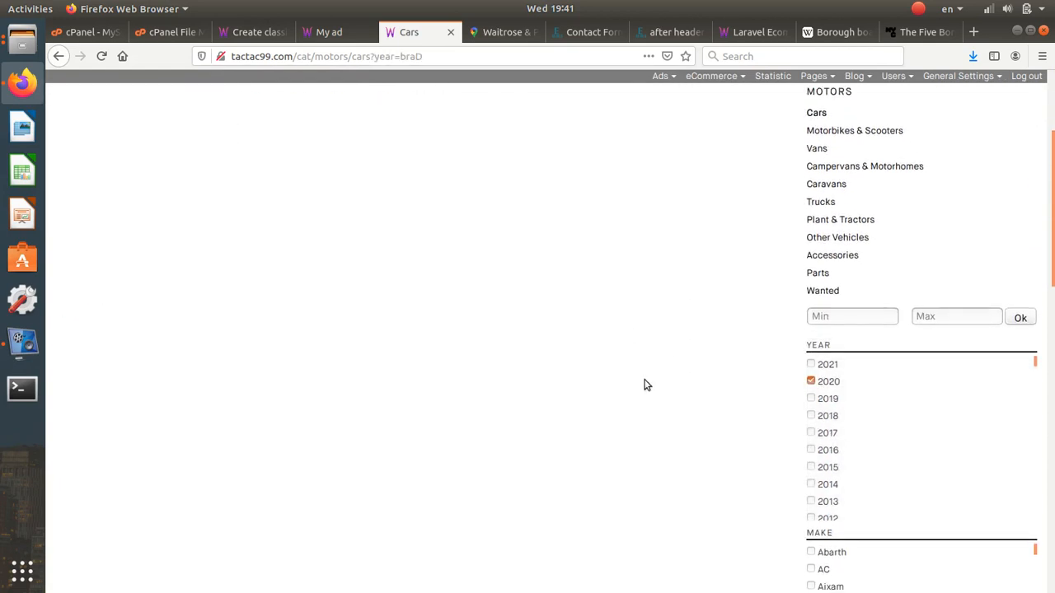
scroll(517, 384, down, 2)
scroll(765, 459, down, 1)
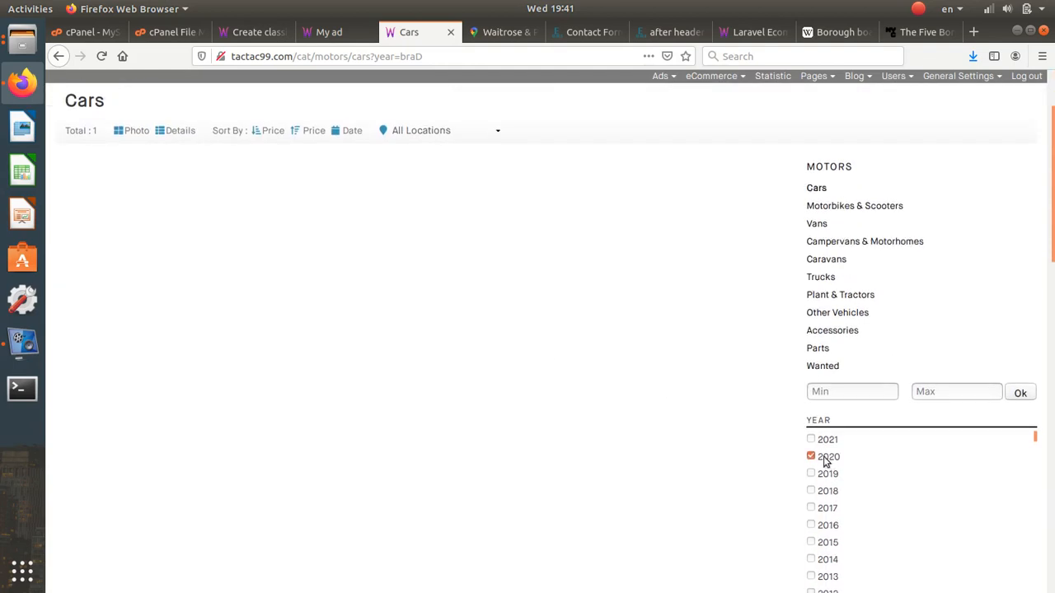
click(816, 441)
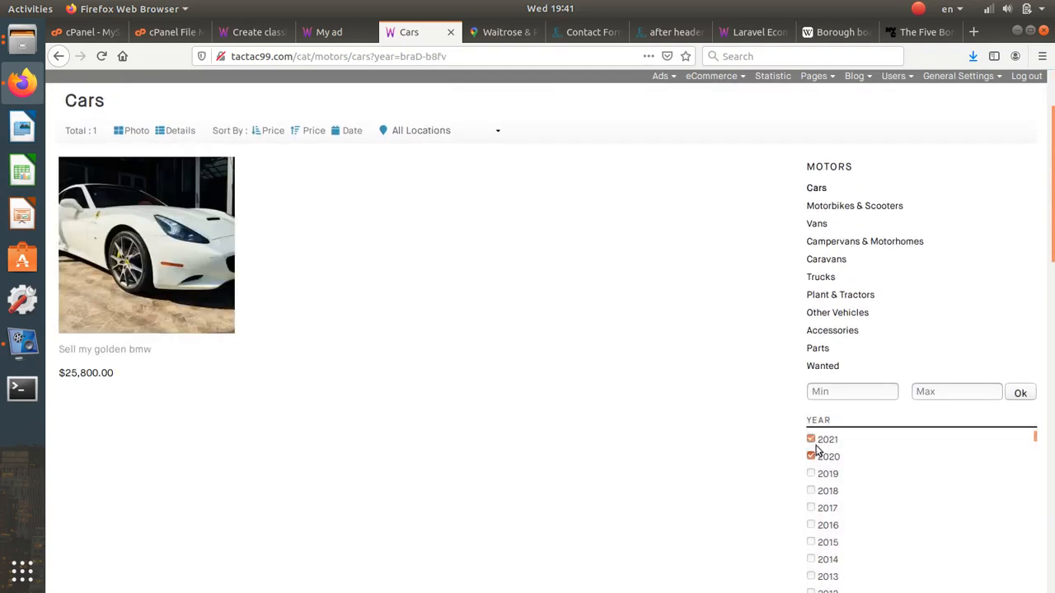
click(813, 456)
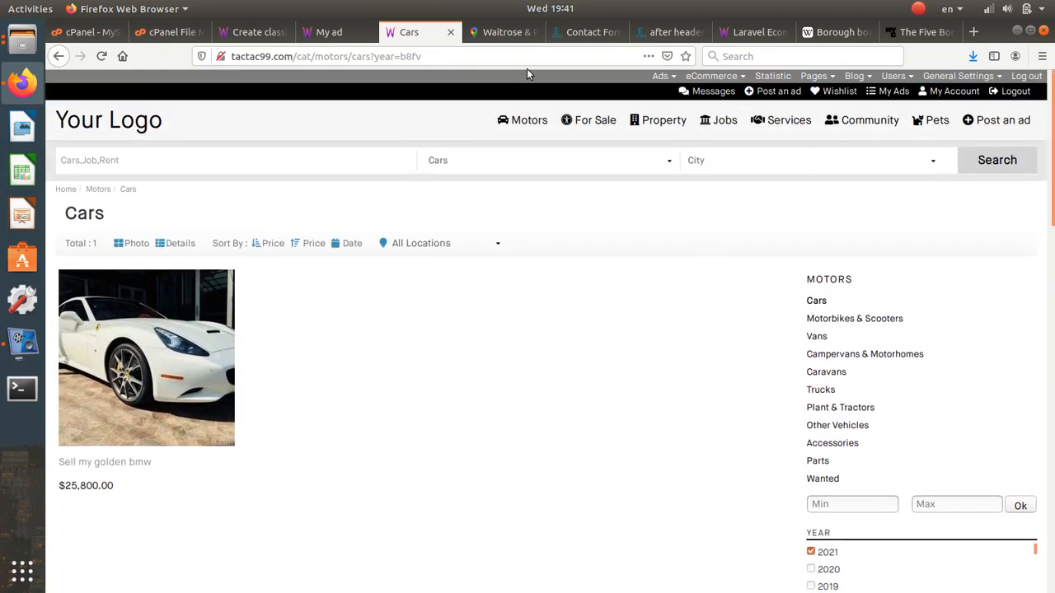
click(577, 32)
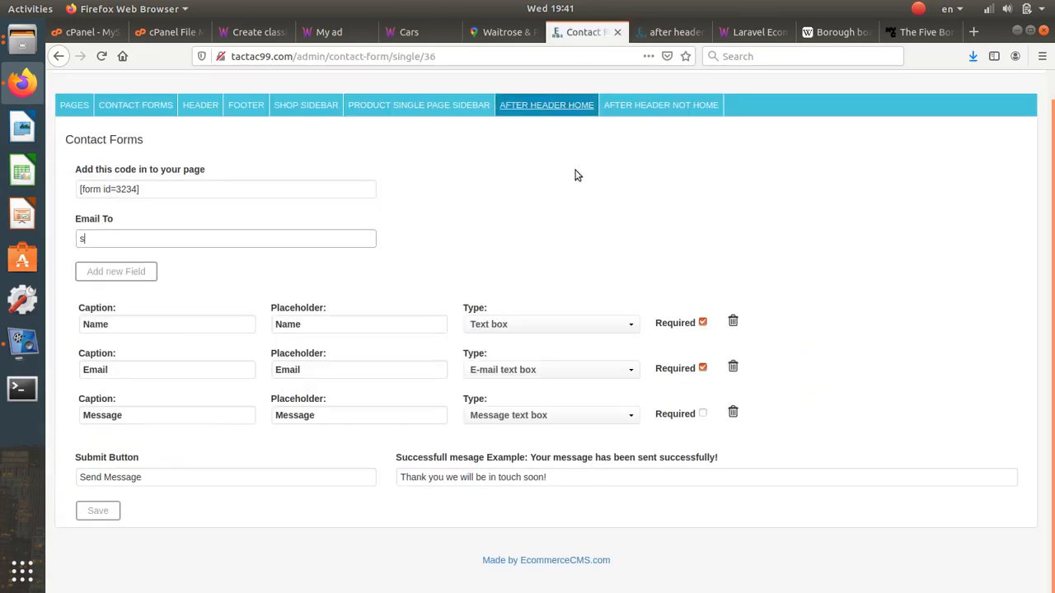
- Edit the Cars category under Ads > Categories and review its Year and Make fields
click(646, 85)
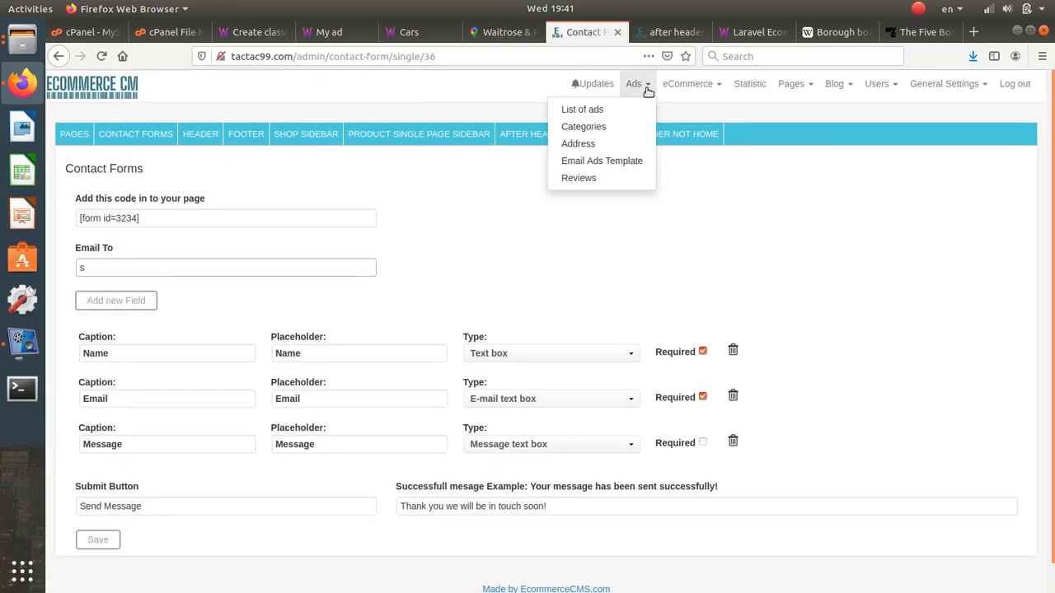
click(625, 135)
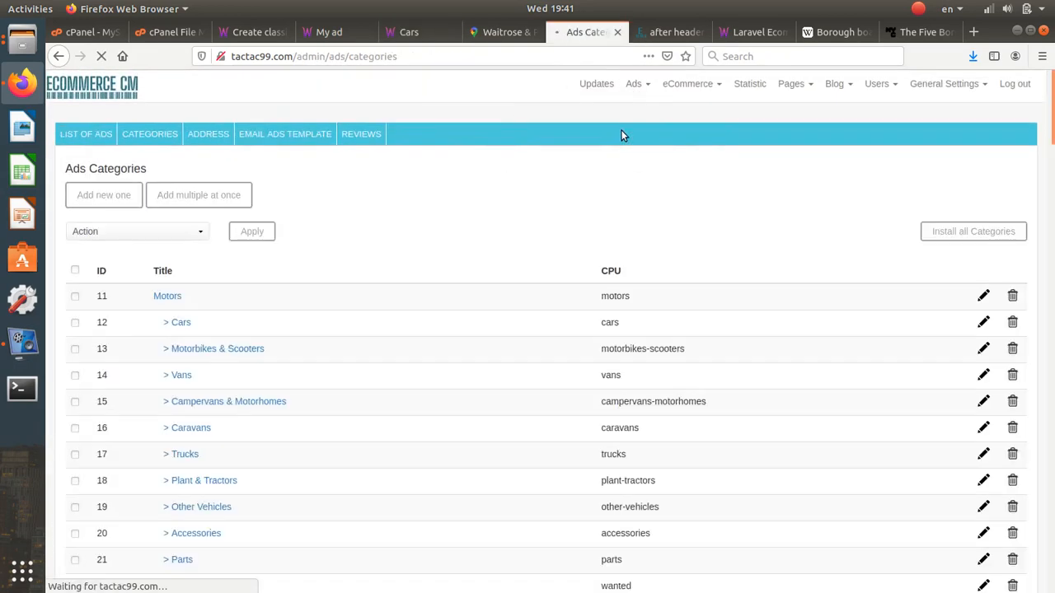
click(983, 323)
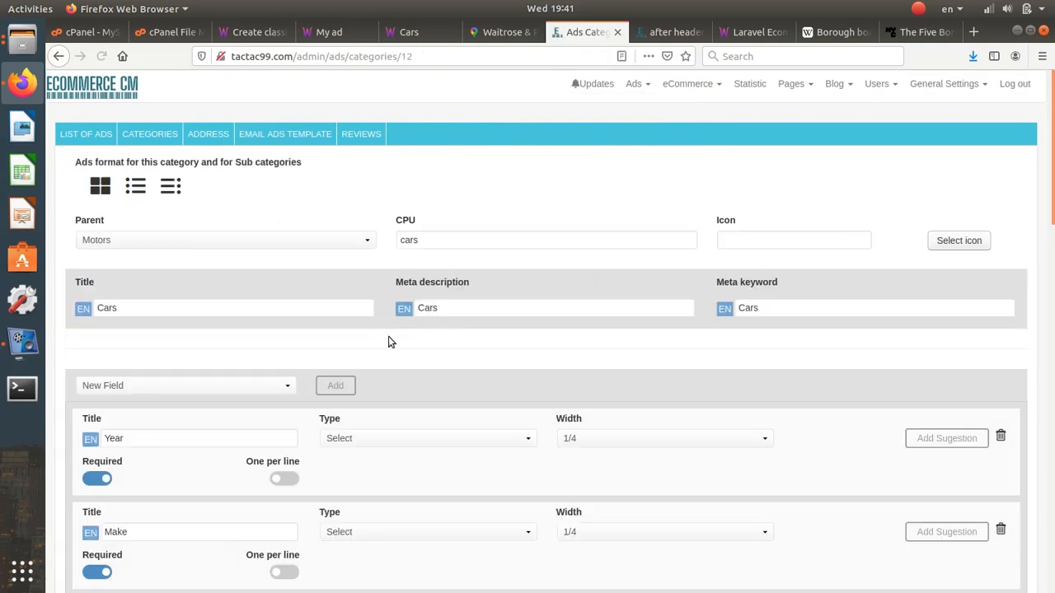
scroll(382, 328, down, 3)
click(161, 246)
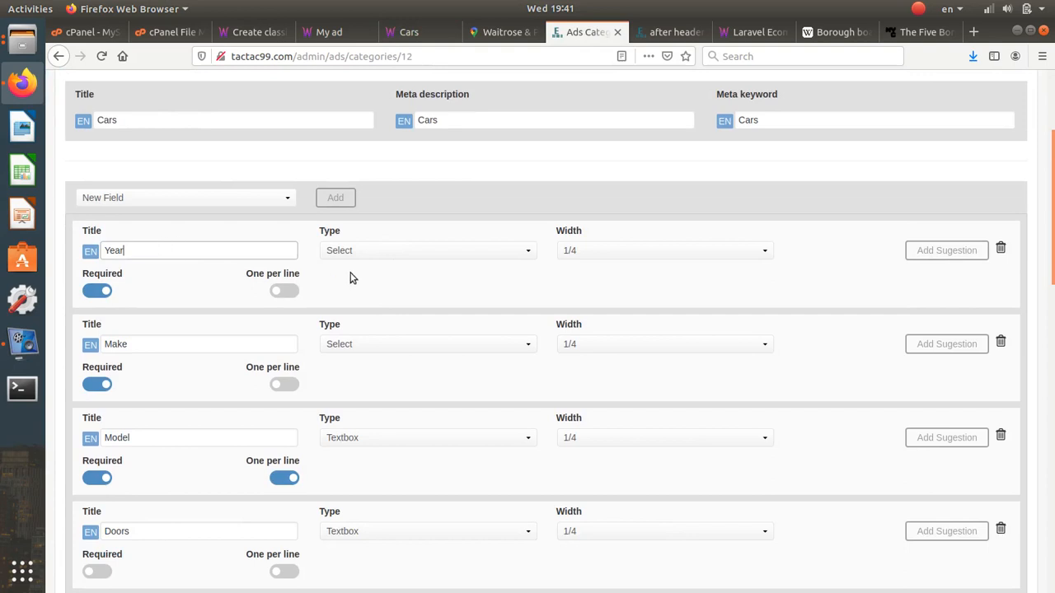
click(205, 342)
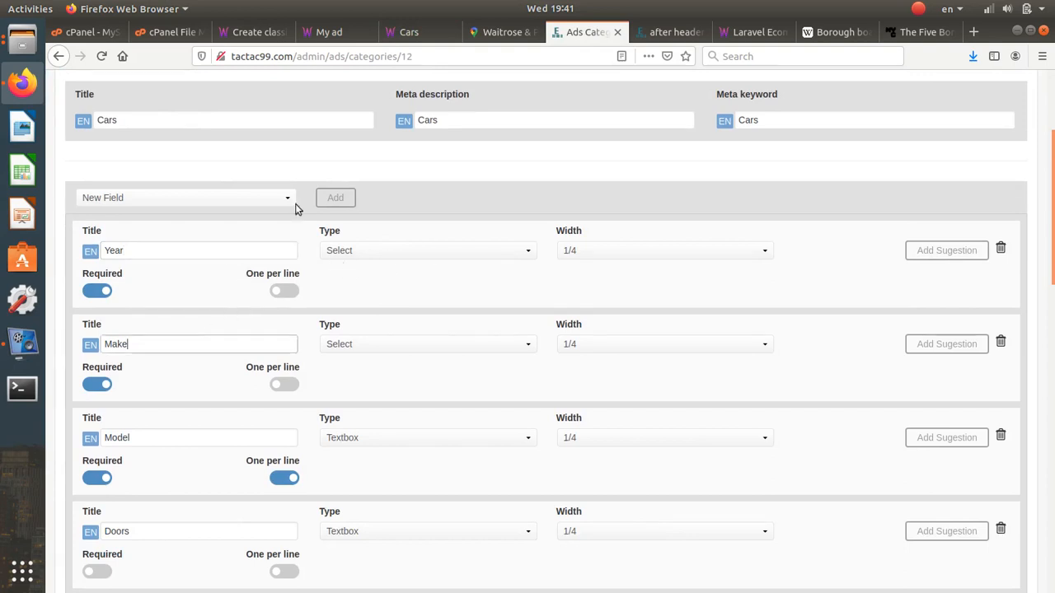
- Reload the Cars listing without the year filter, then return to the After Header Not Home block
click(412, 35)
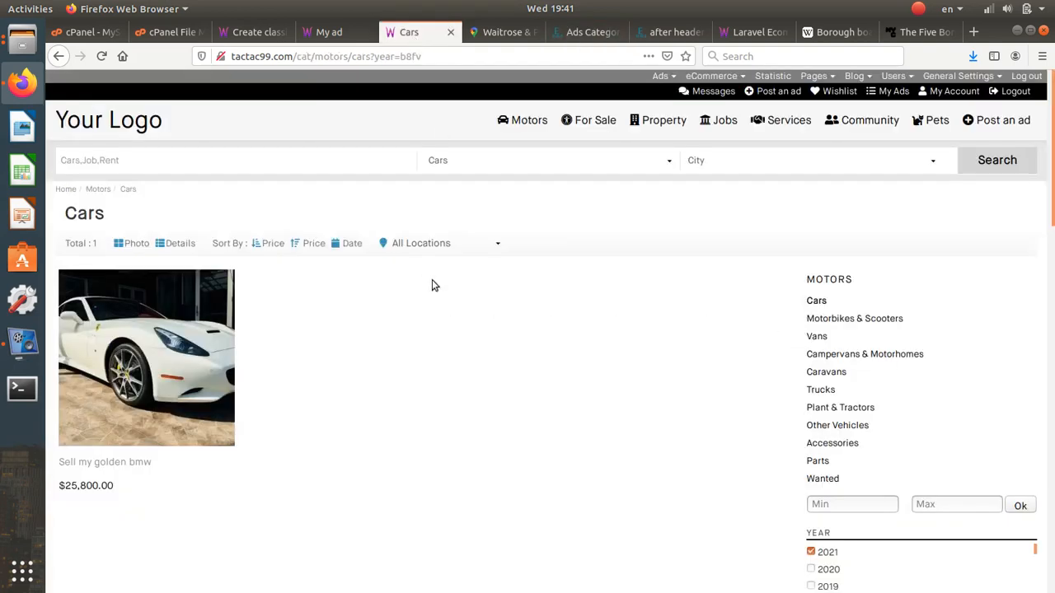
click(817, 301)
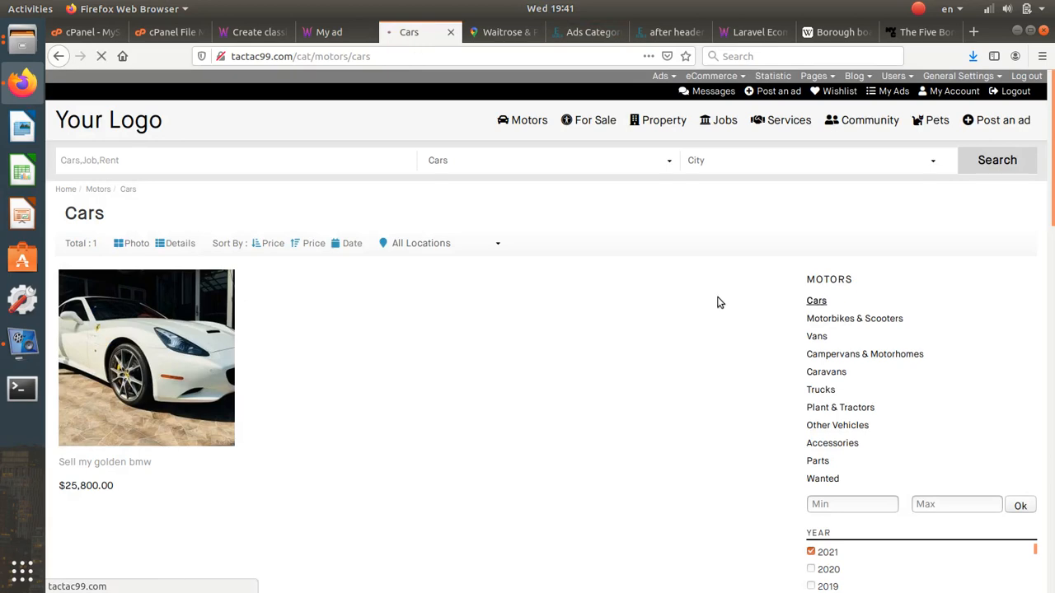
scroll(718, 302, down, 2)
scroll(911, 453, down, 4)
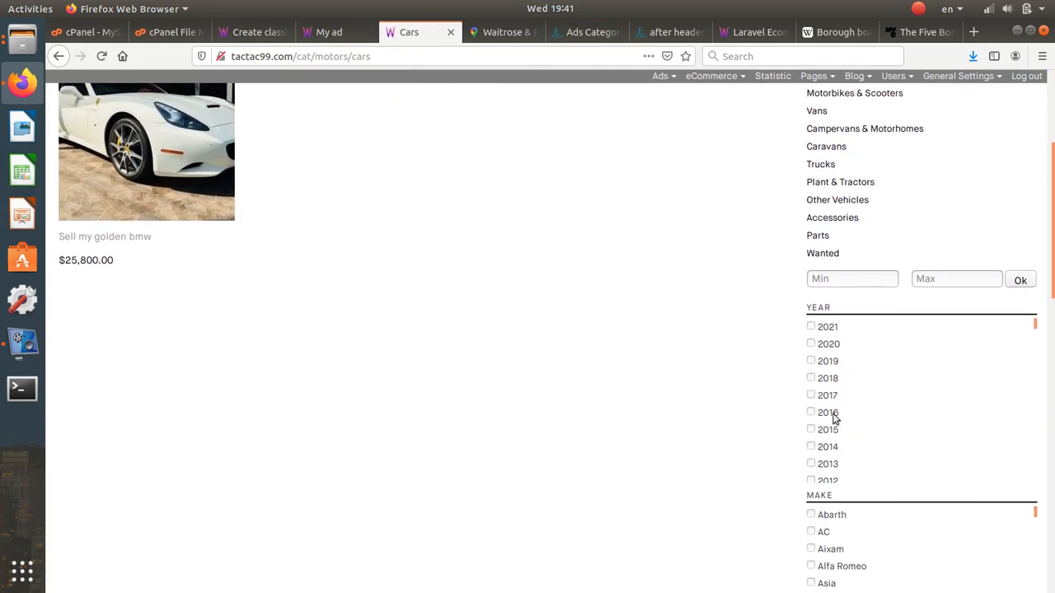
scroll(775, 421, up, 5)
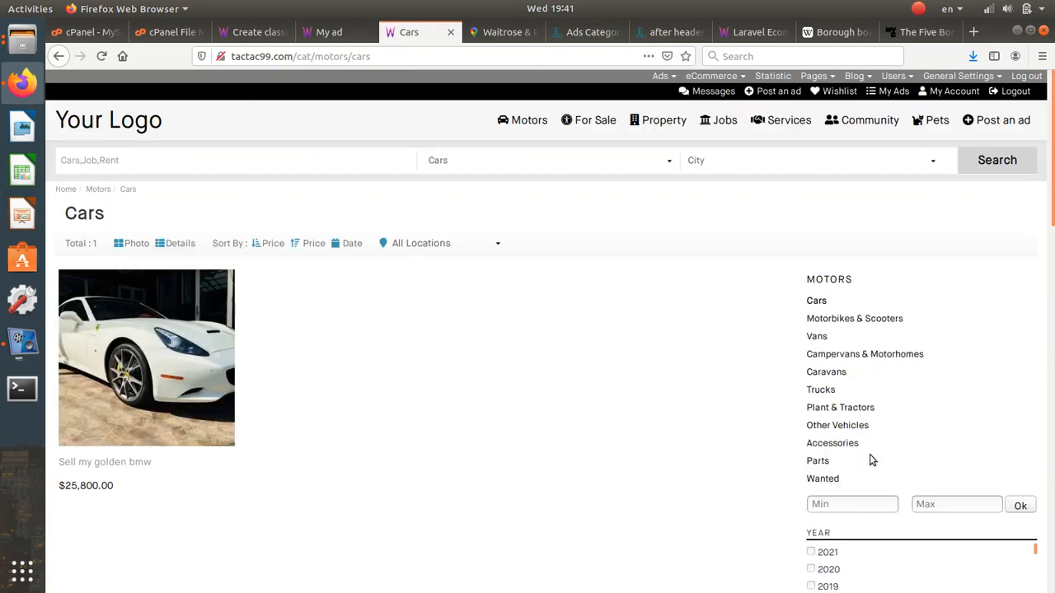
click(664, 32)
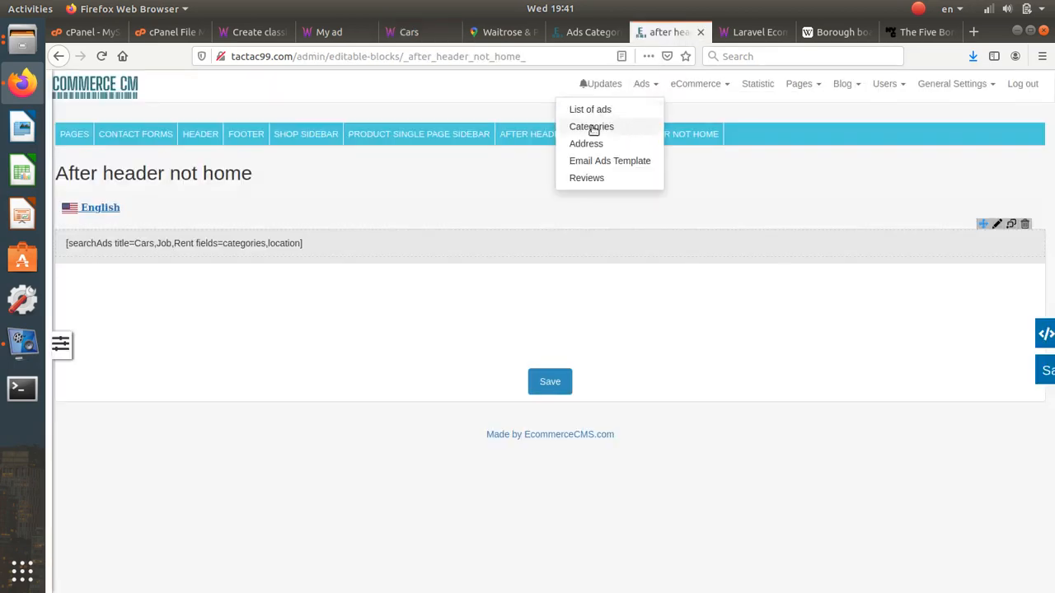
mouse_move(796, 84)
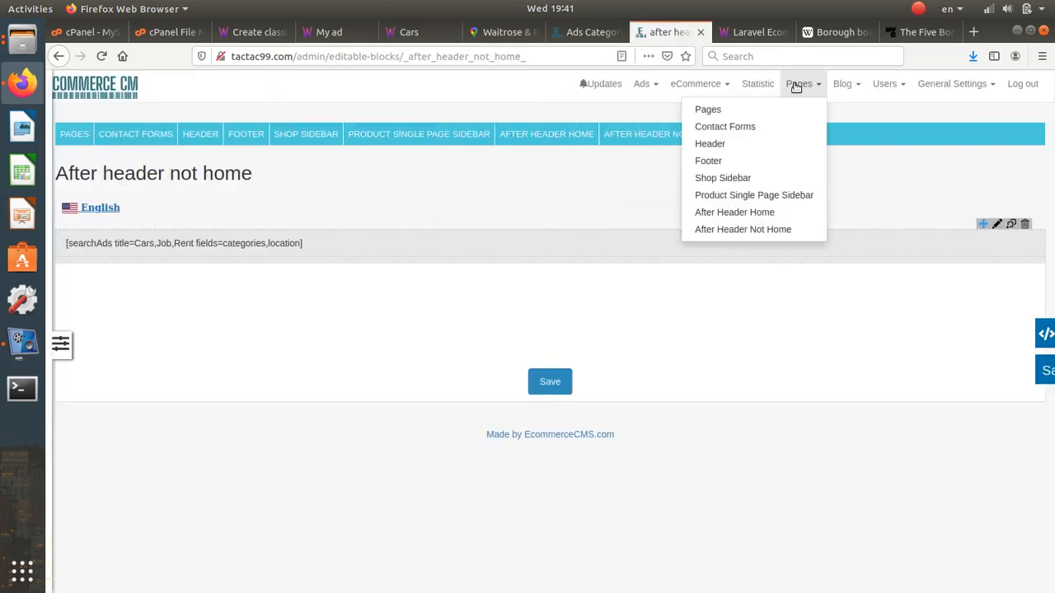
click(758, 180)
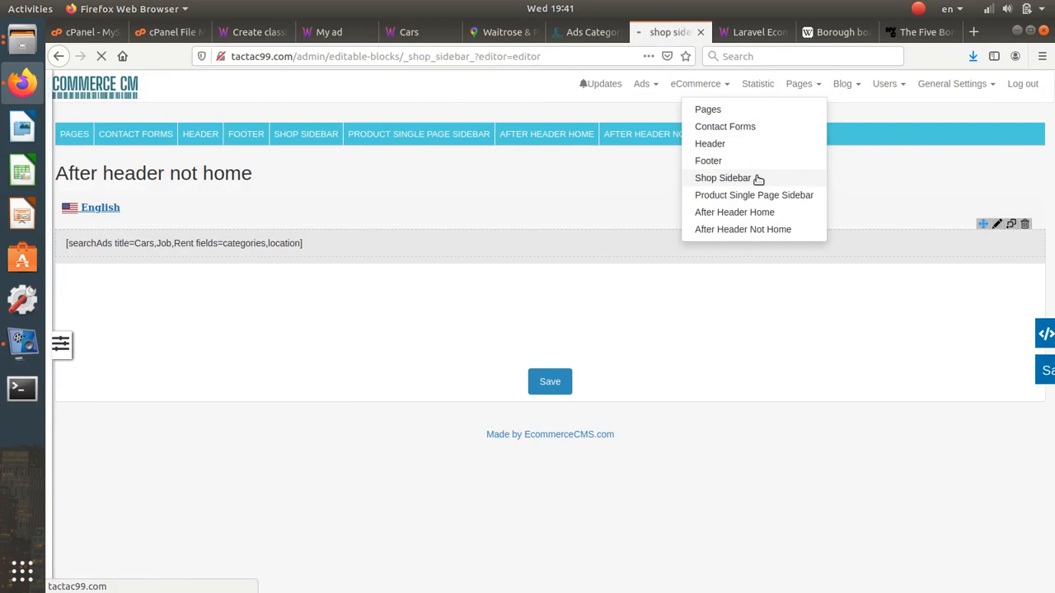
scroll(159, 289, down, 1)
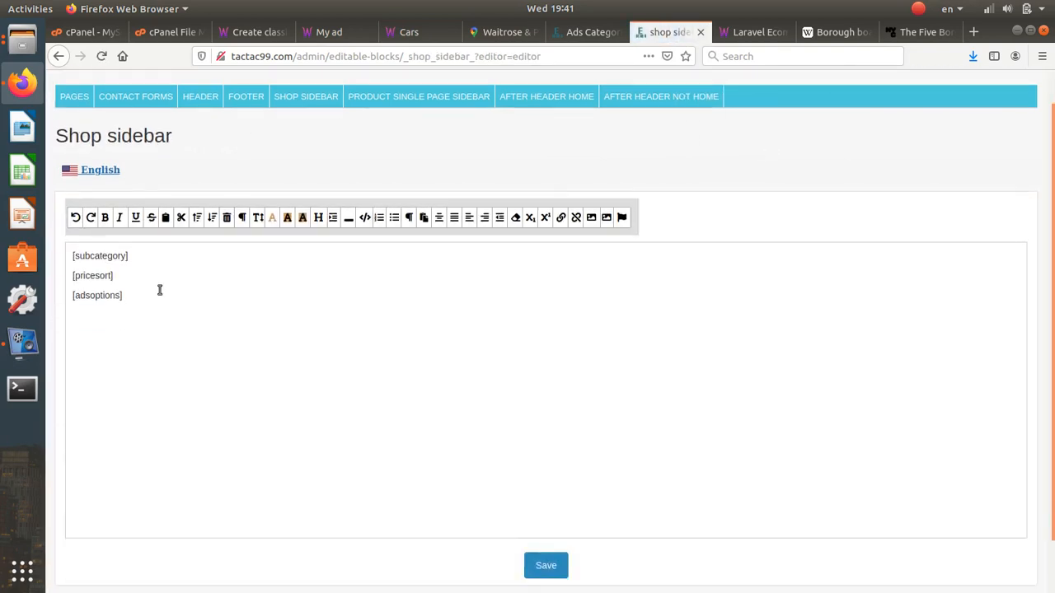
drag(141, 258, 71, 244)
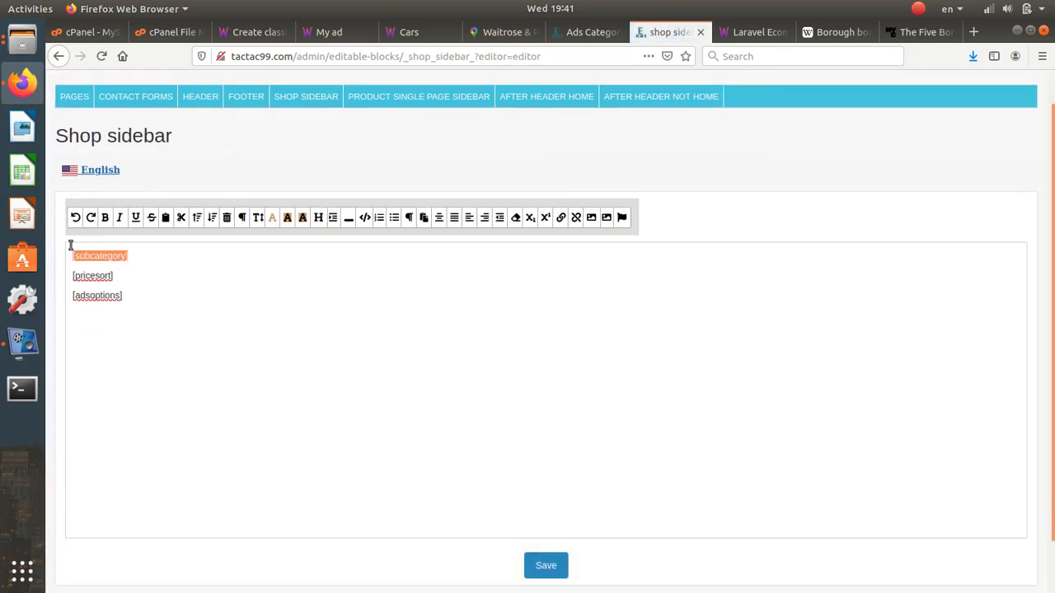
click(139, 298)
text(fehsefhsefhsdf)
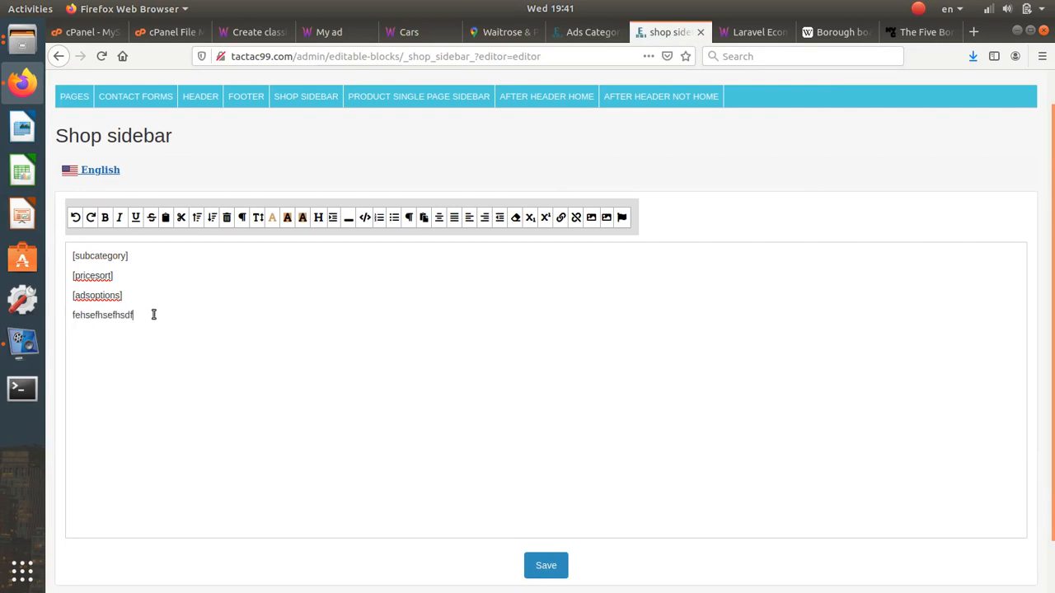
drag(153, 314, 34, 310)
key(BackSpace)
click(364, 217)
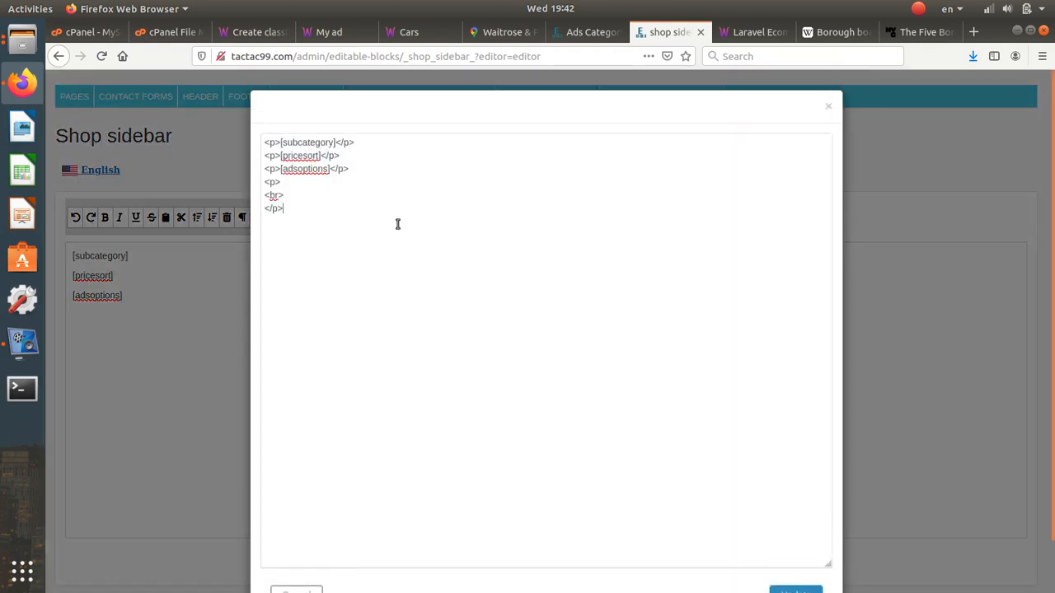
drag(337, 206, 257, 177)
click(299, 205)
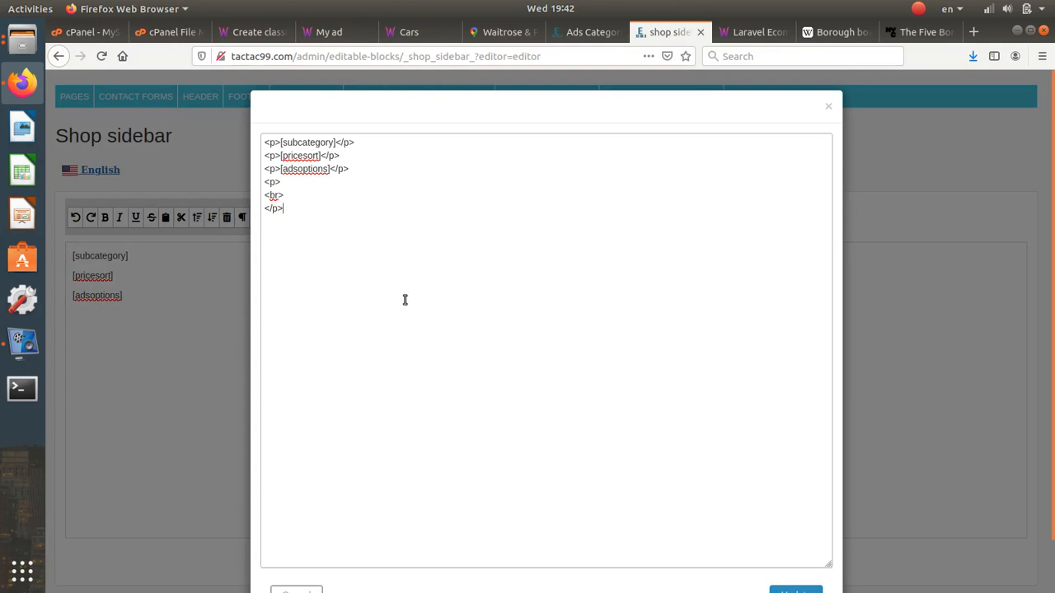
scroll(722, 422, down, 2)
click(797, 541)
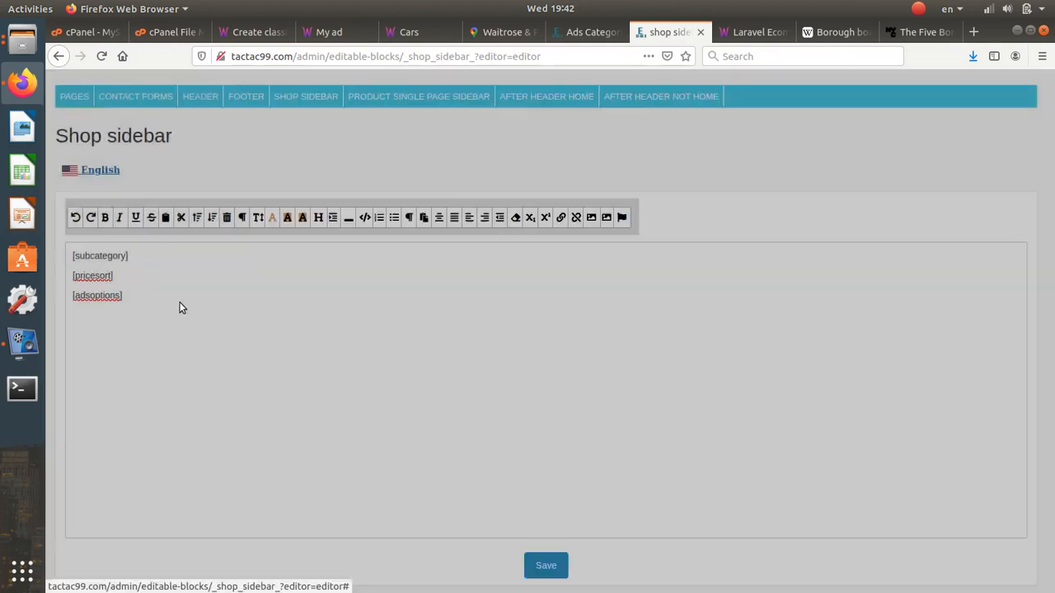
- Remove [pricesort] from the Shop sidebar, check the reloaded Cars listing, then paste it back
triple_click(126, 282)
key(ctrl+c)
key(BackSpace)
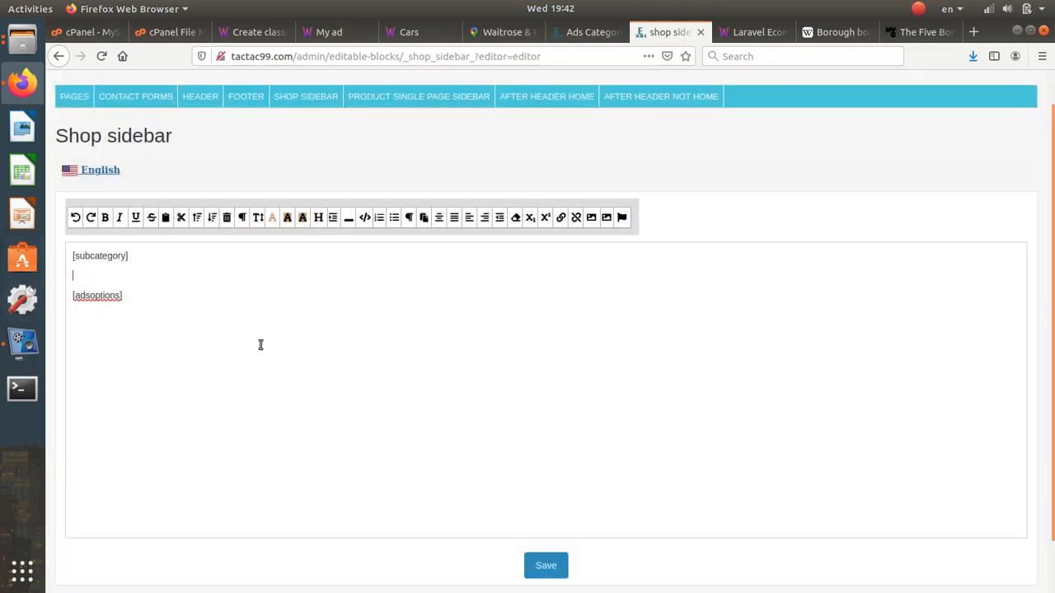
click(563, 565)
click(574, 33)
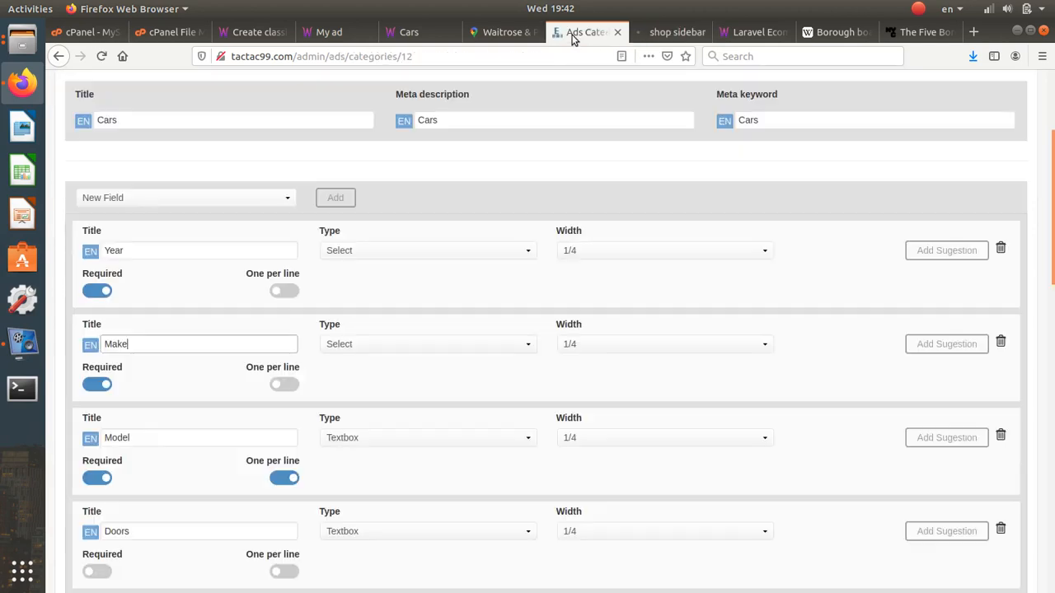
click(403, 32)
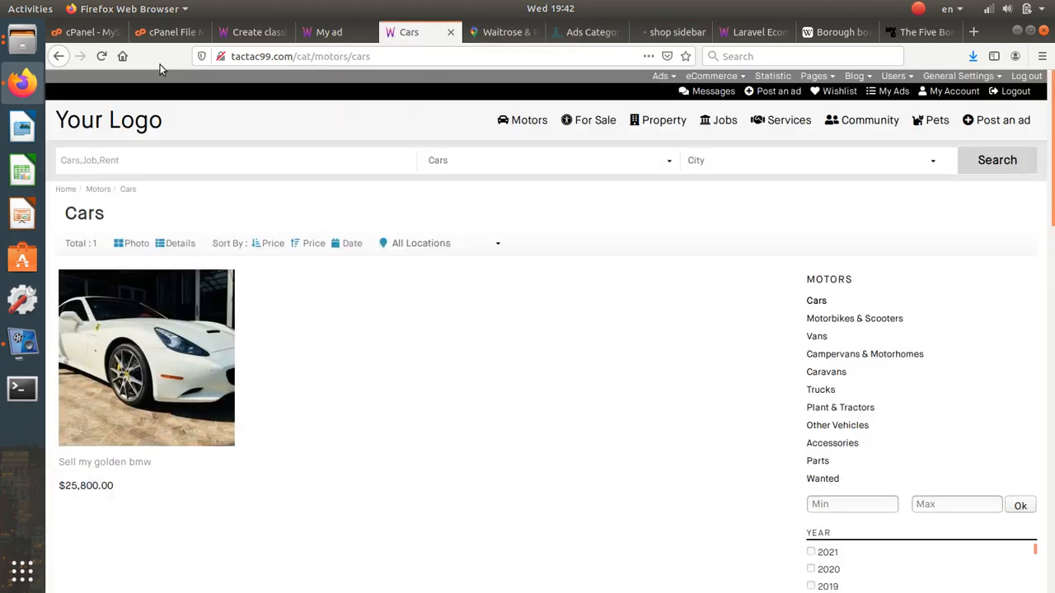
click(101, 56)
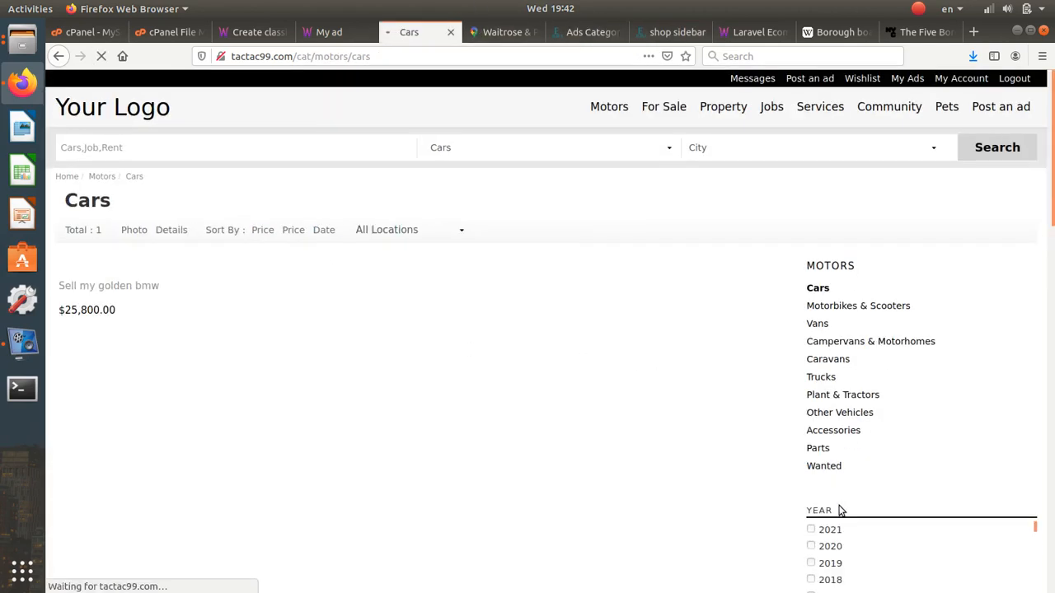
click(594, 31)
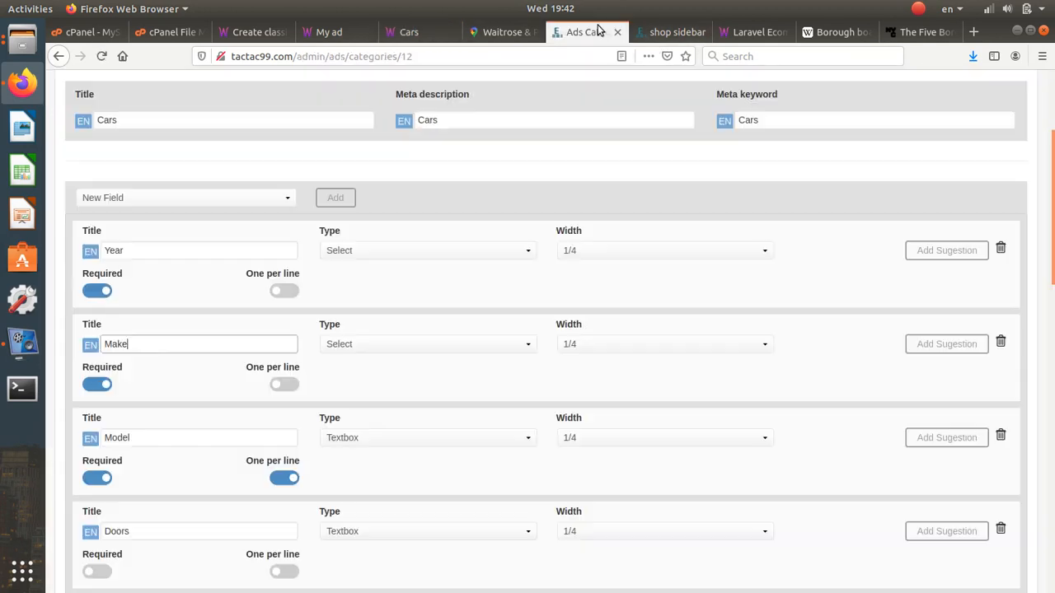
click(667, 31)
click(106, 313)
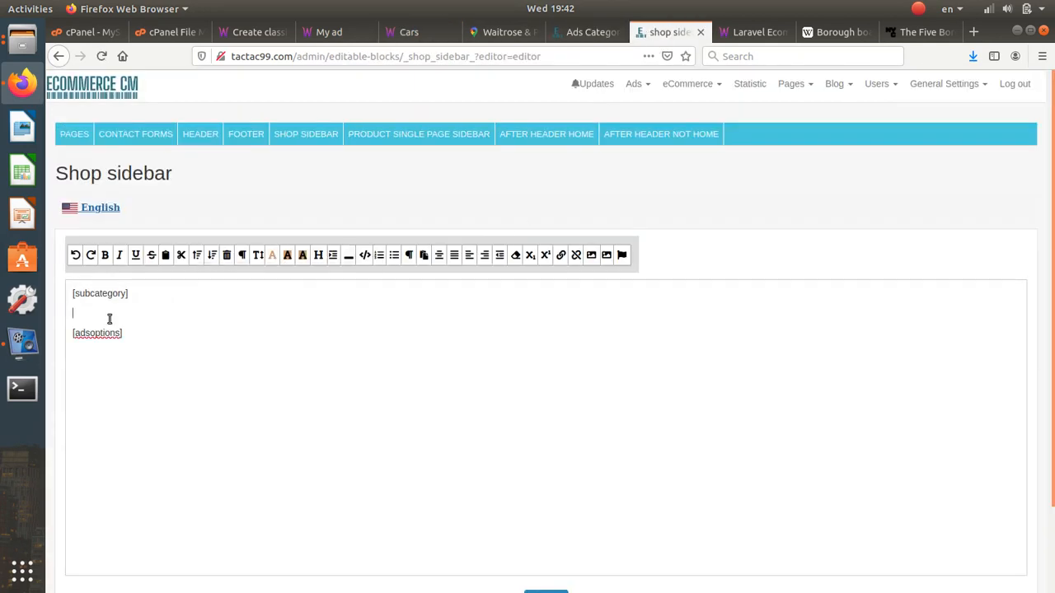
key(ctrl+v)
- Cut [subcategory] from the sidebar, save, and check the reloaded Cars listing
drag(130, 294, 122, 294)
key(ctrl+x)
key(Delete)
scroll(152, 339, down, 2)
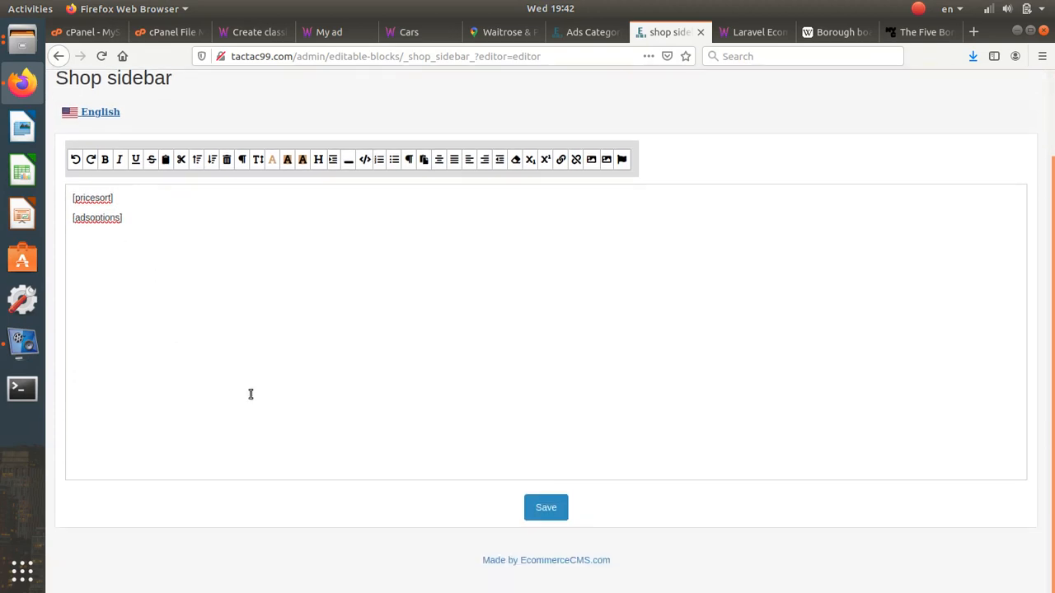
click(545, 507)
click(425, 35)
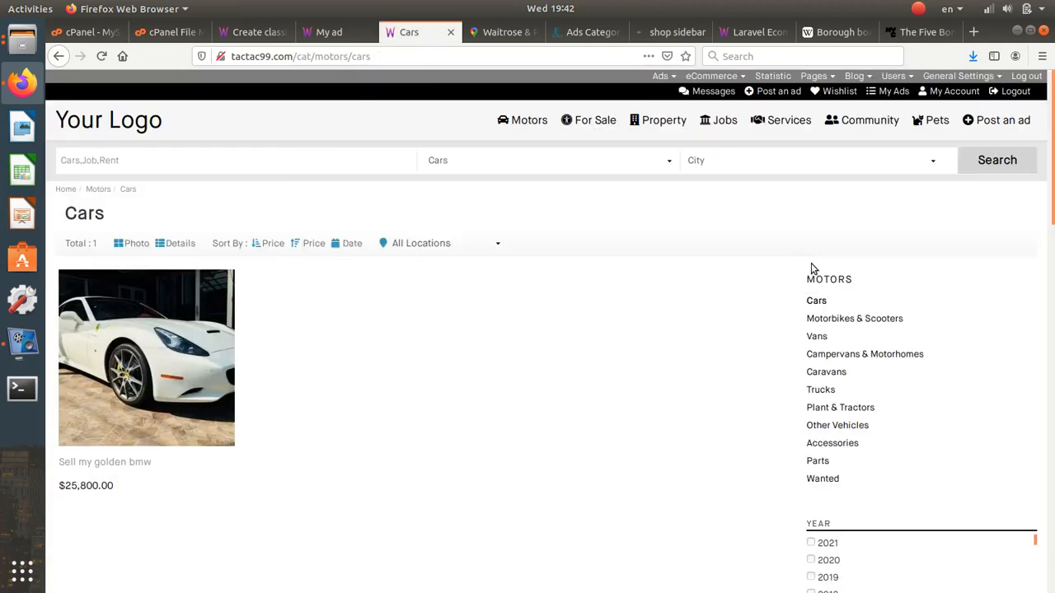
click(101, 55)
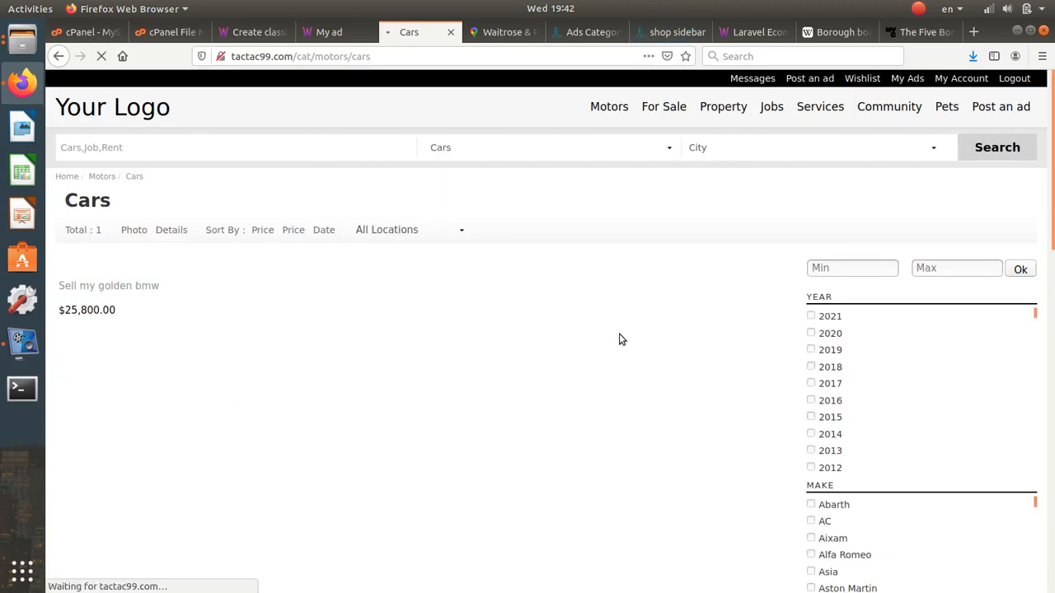
scroll(797, 355, down, 2)
scroll(797, 362, up, 2)
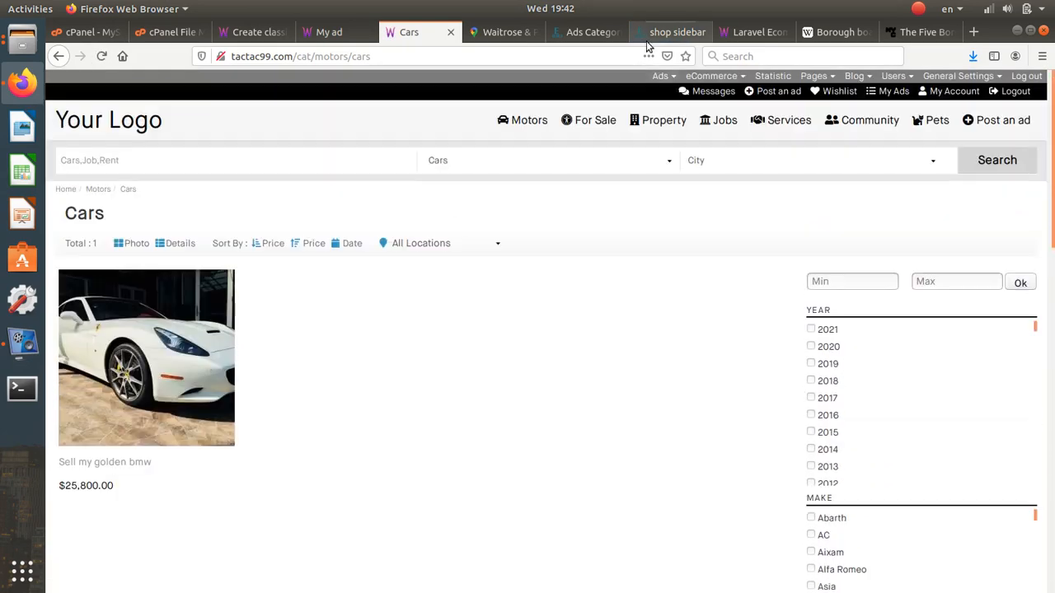
- Restore [subcategory] on a new line above [pricesort] in the sidebar editor
click(590, 31)
click(663, 35)
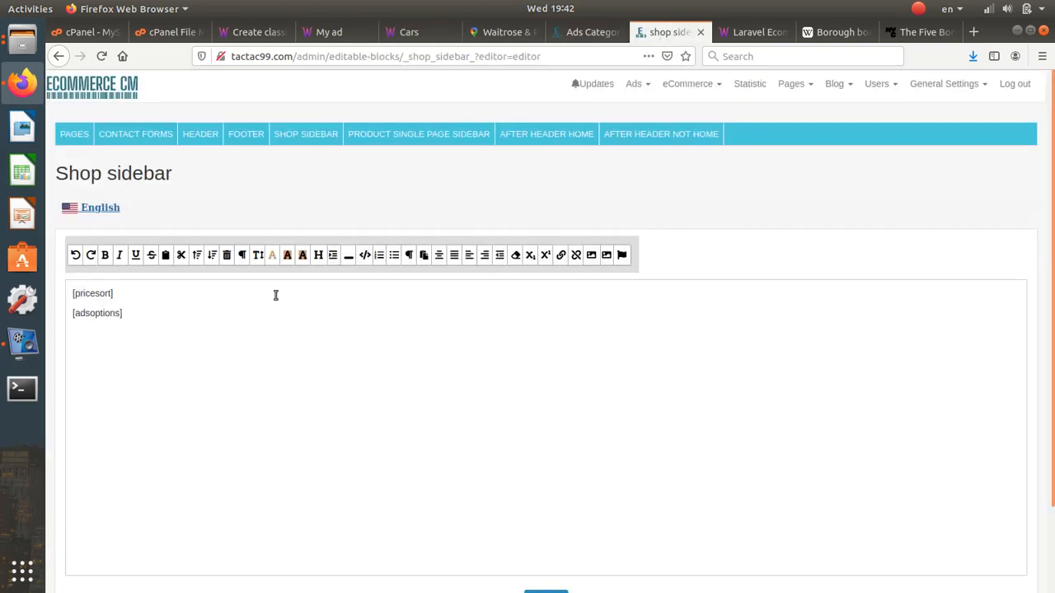
click(123, 293)
key(Return)
key(Up)
key(ctrl+v)
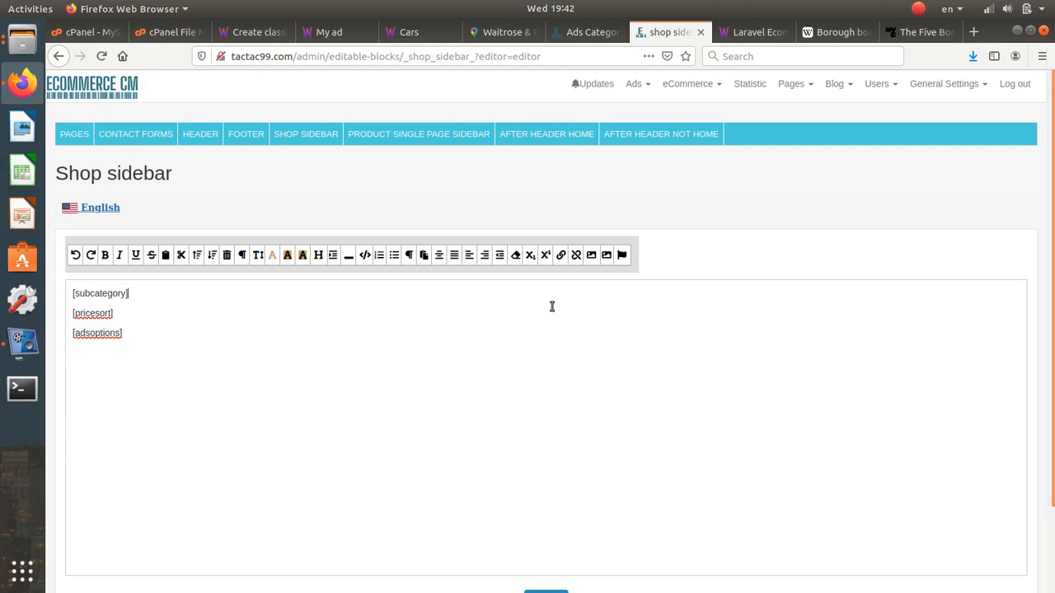
- Delete [adsoptions] from the sidebar, save, and check the reloaded Cars listing
triple_click(114, 338)
key(BackSpace)
scroll(553, 479, down, 2)
click(564, 516)
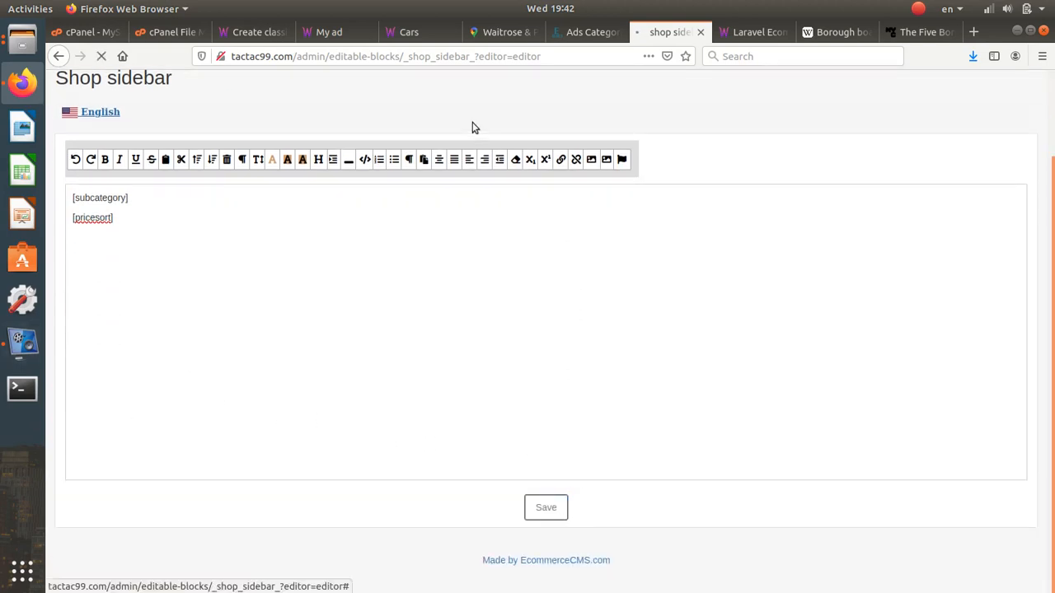
click(425, 39)
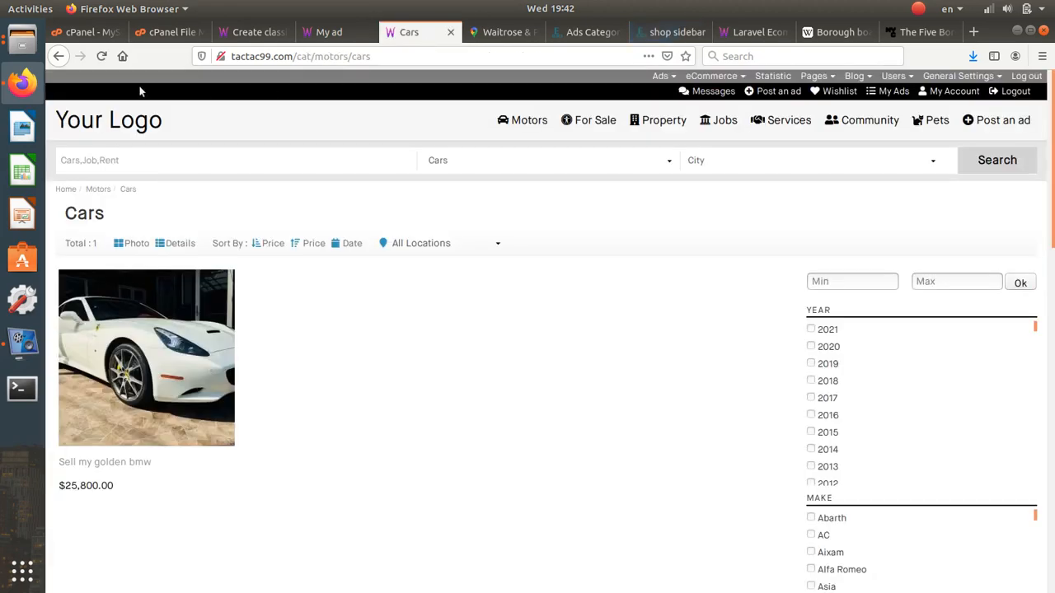
key(F5)
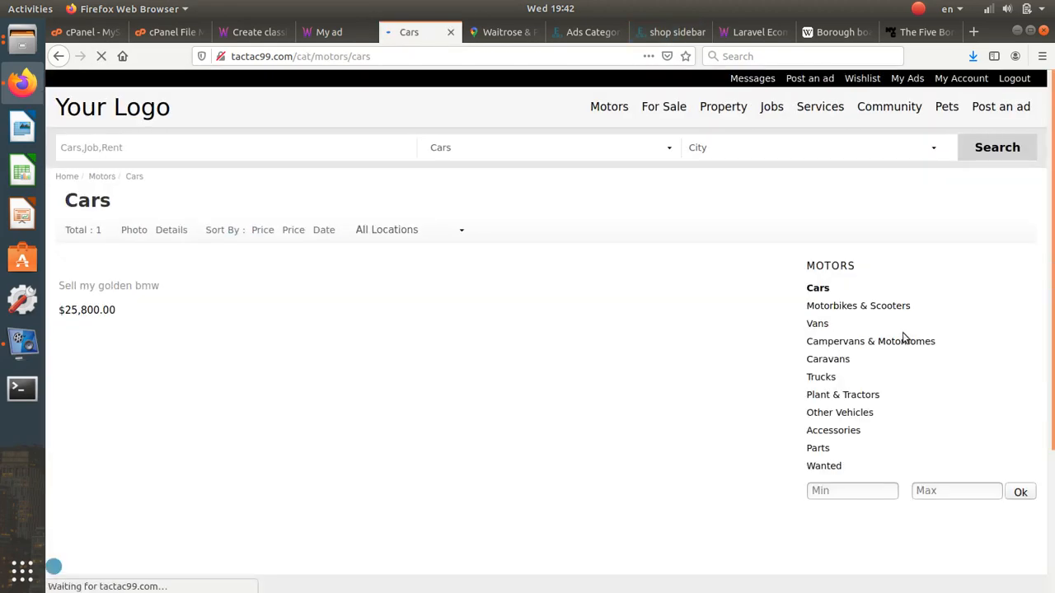
scroll(824, 332, down, 2)
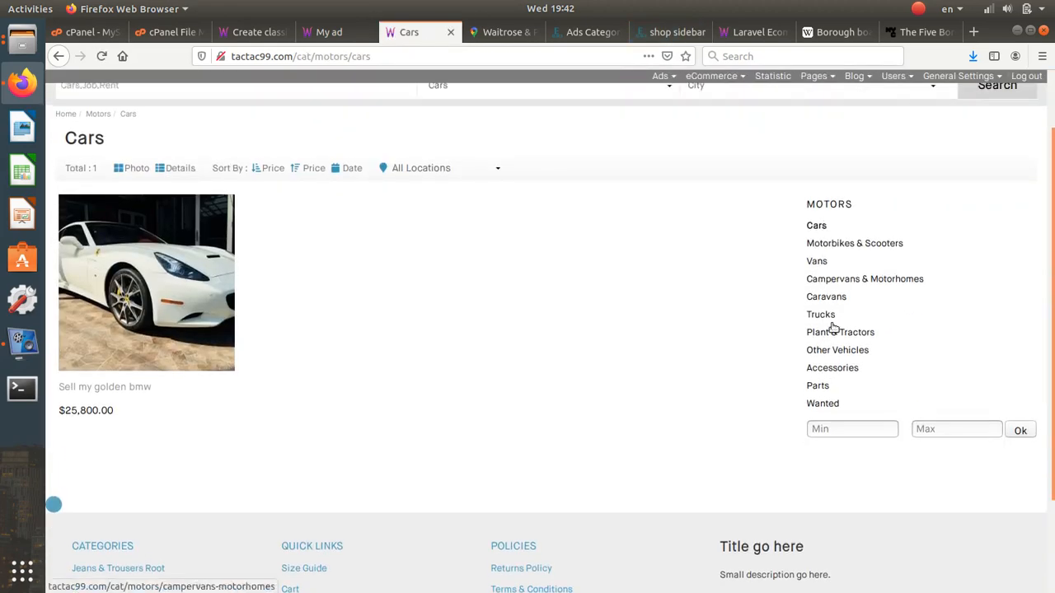
- Restore [adsoptions] on its own line below [pricesort] in the sidebar editor
click(626, 34)
click(667, 33)
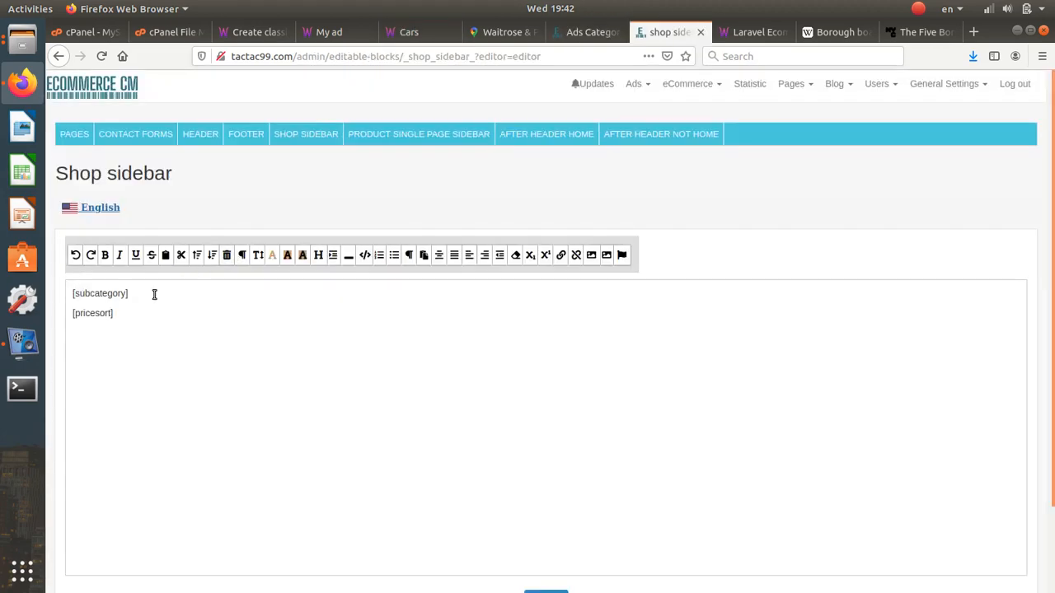
key(Return)
key(ctrl+v)
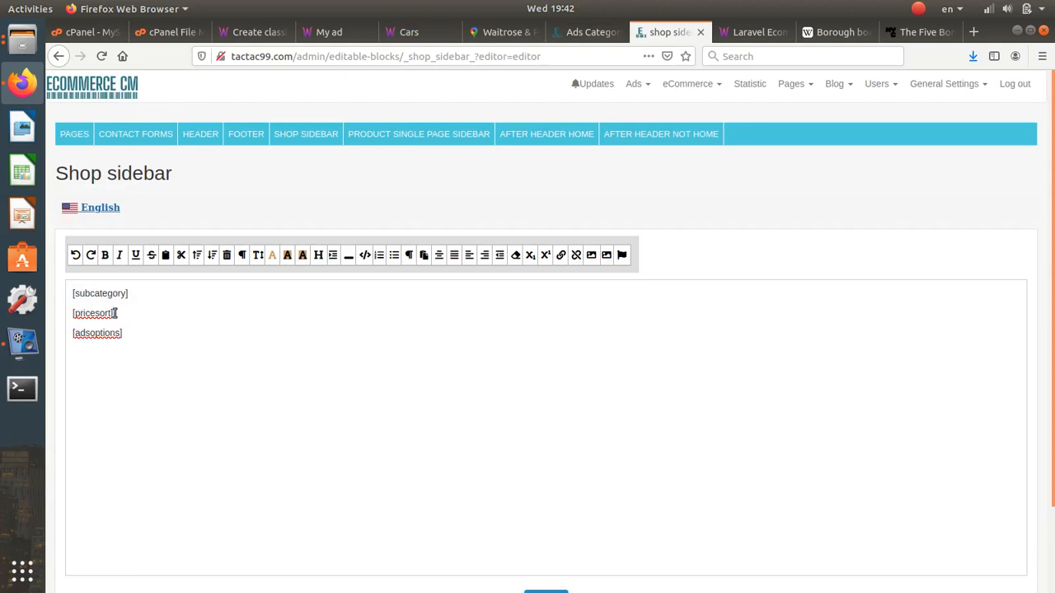
drag(125, 334, 75, 313)
click(74, 314)
click(702, 89)
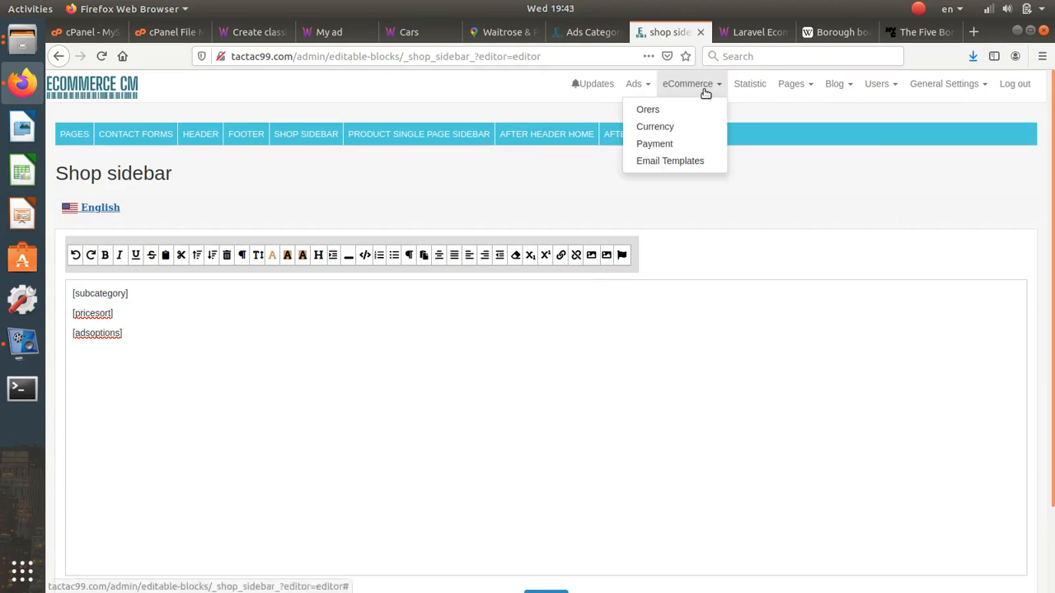
- Edit the Motors category under Ads > Categories and select its [toppicks] Top picks short code
click(638, 84)
click(625, 124)
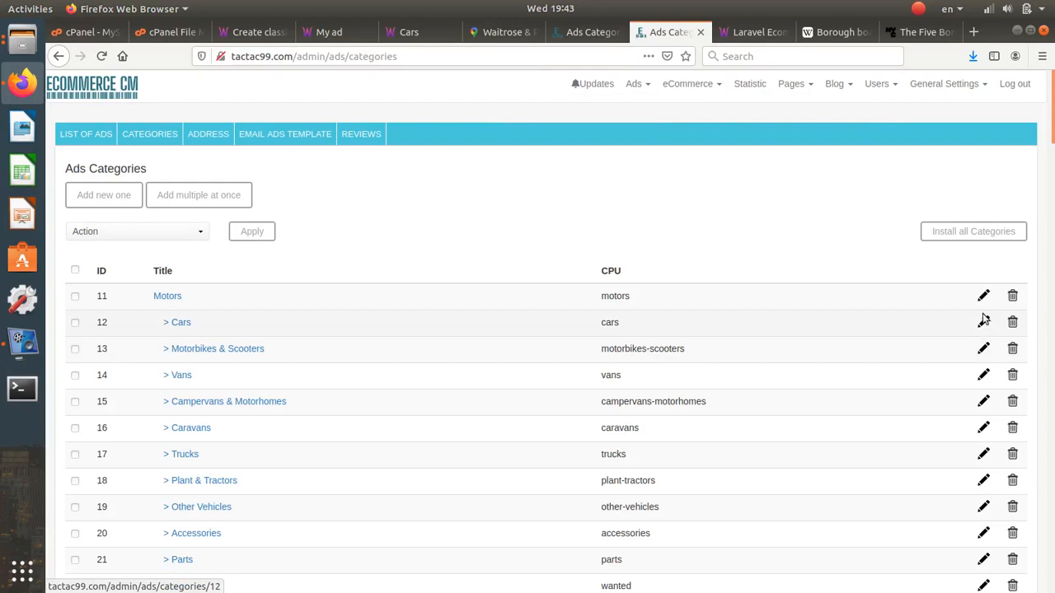
click(980, 300)
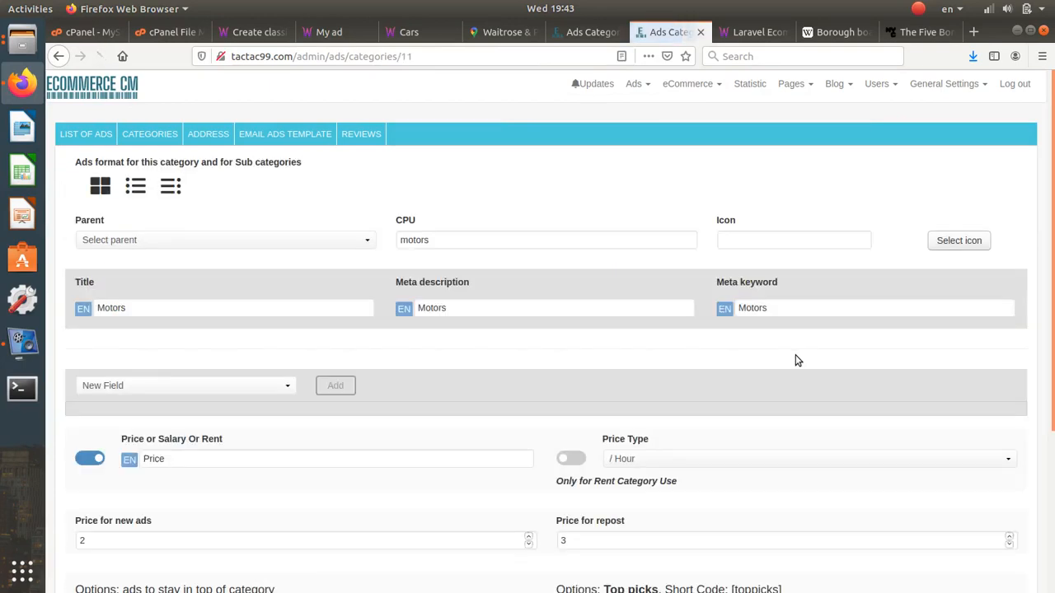
scroll(791, 360, down, 5)
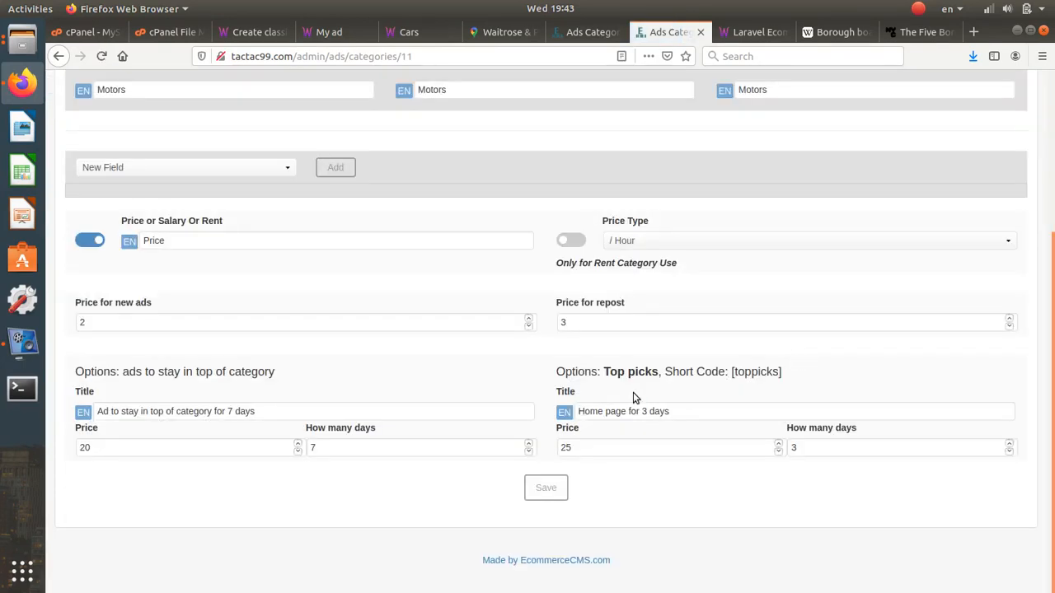
drag(784, 377, 737, 376)
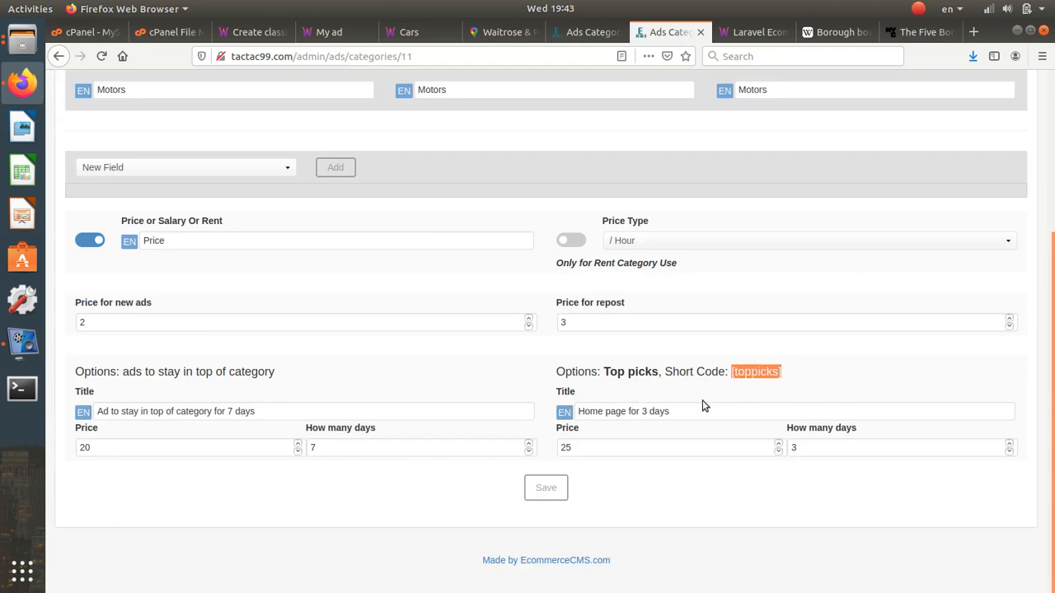
scroll(703, 406, up, 5)
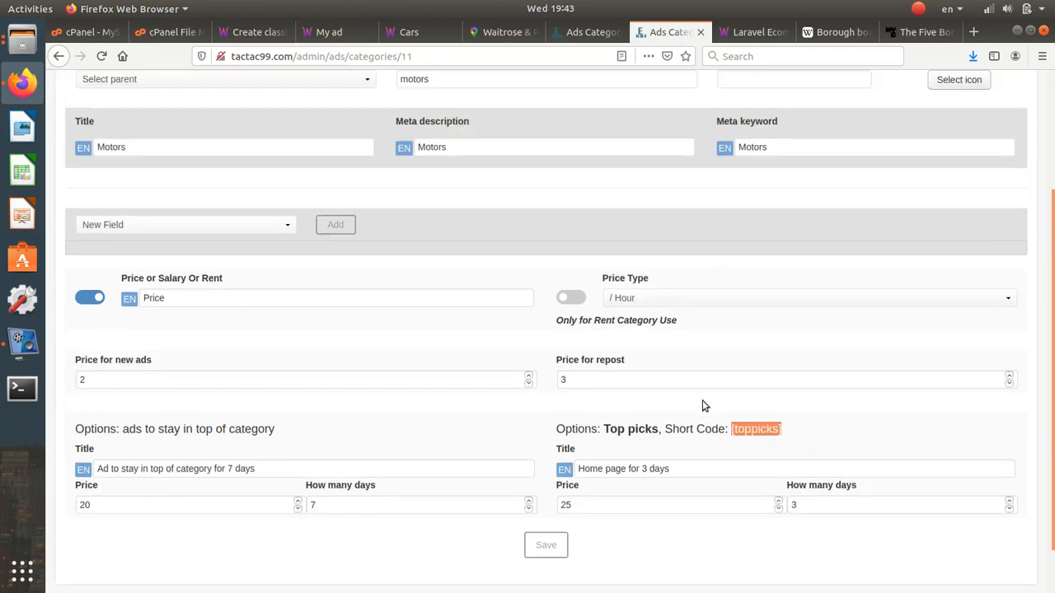
click(795, 84)
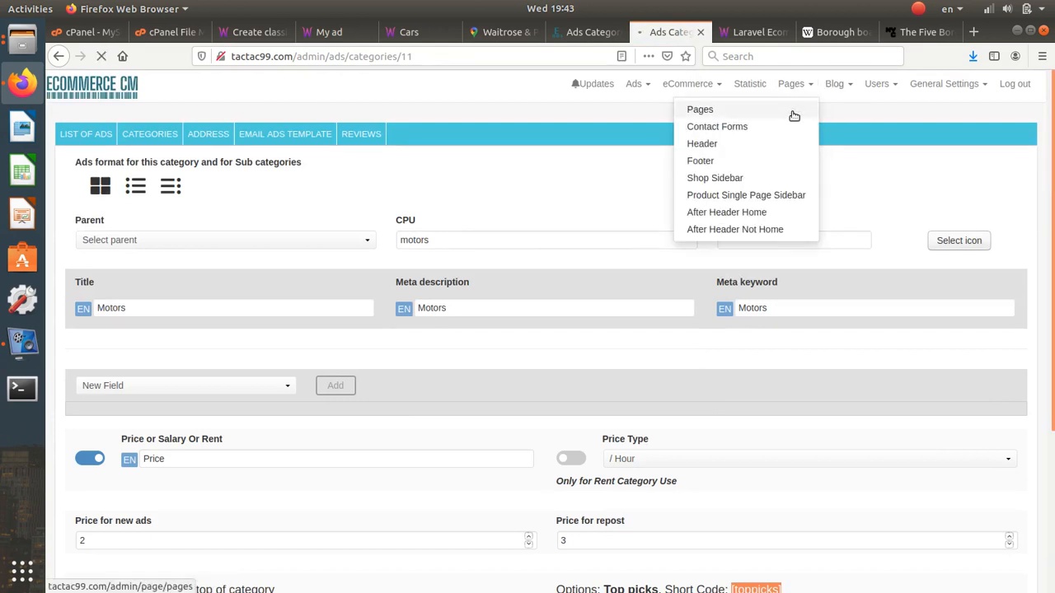
- On the Home ads2 page, type [toppicks] above the Best Sellers category shortcode and save
click(791, 111)
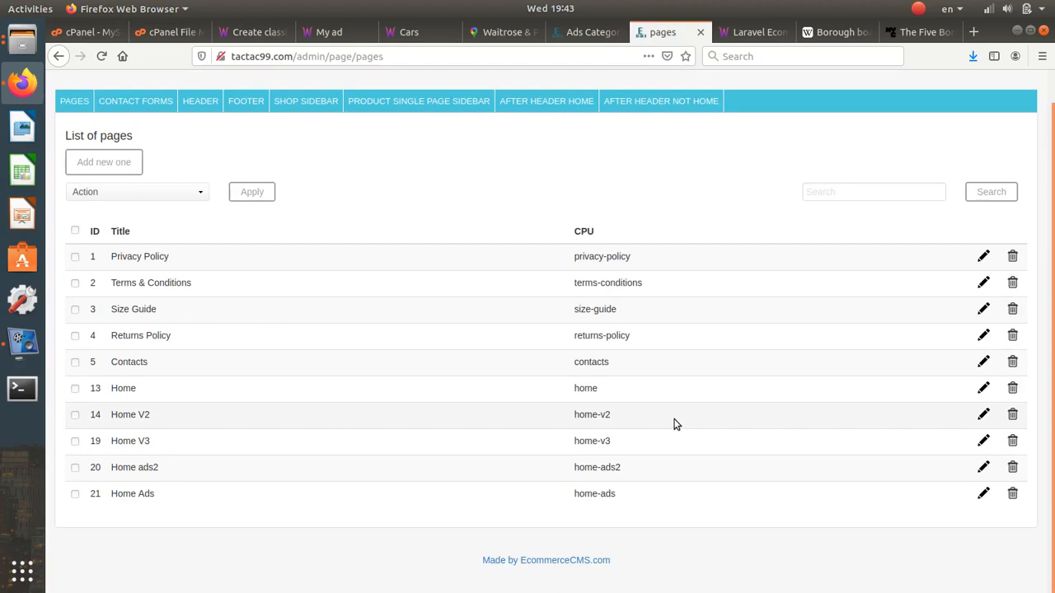
click(985, 468)
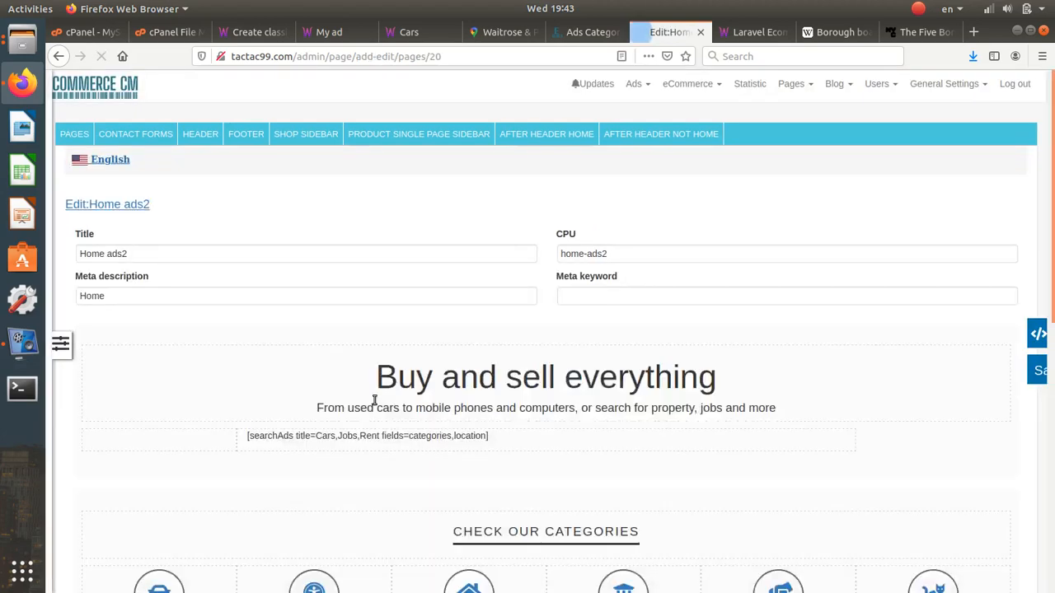
scroll(468, 438, down, 5)
scroll(468, 439, down, 7)
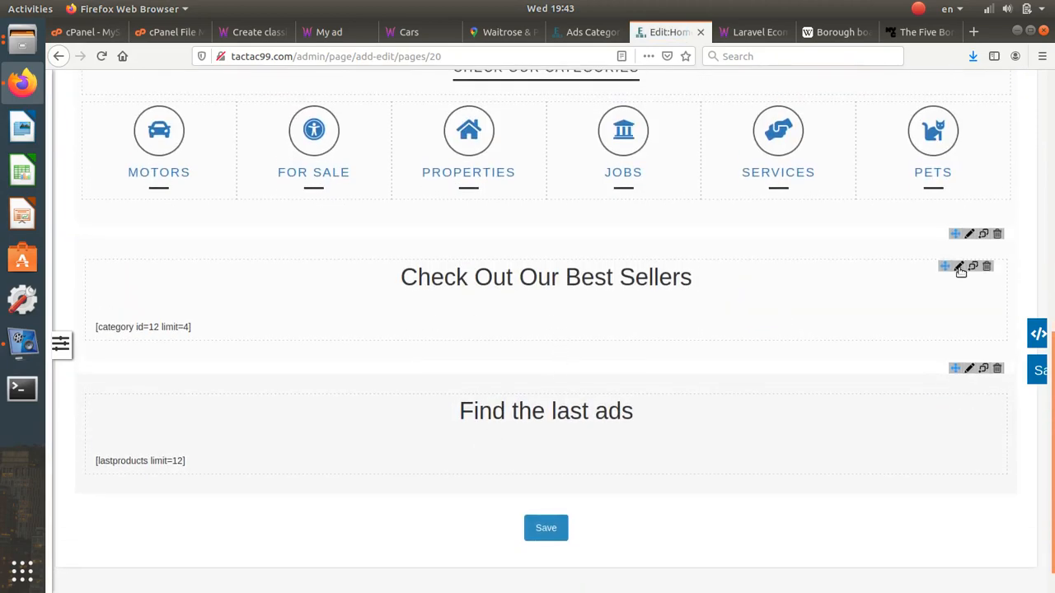
click(959, 267)
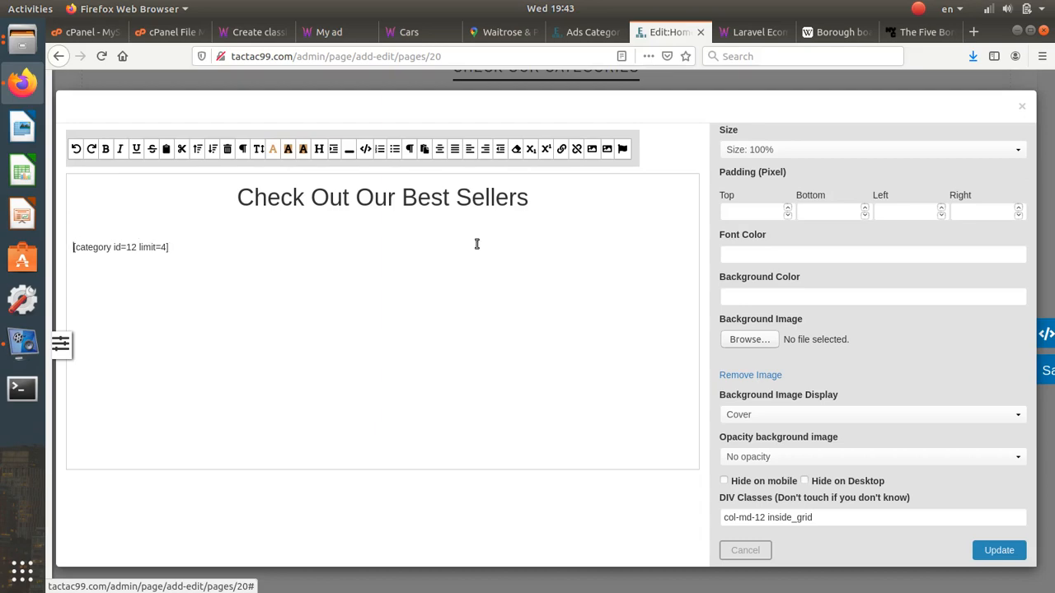
key(Return)
key(Up)
text([toppicks])
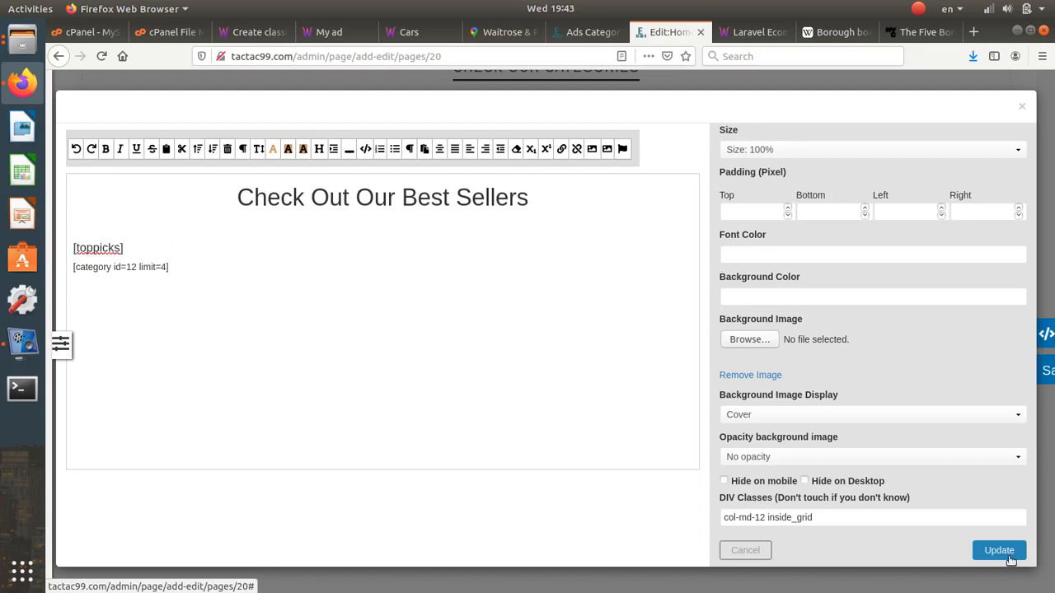
click(1009, 558)
scroll(564, 389, down, 2)
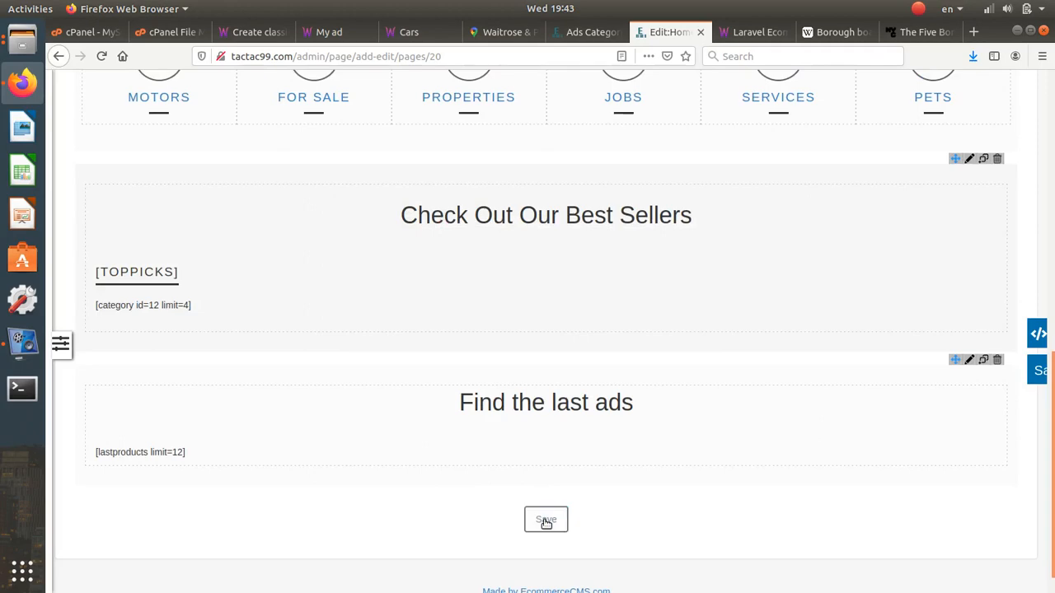
click(546, 521)
- Replace the typed [toppicks] line with one added through Insert Text, then update and save the page
click(586, 34)
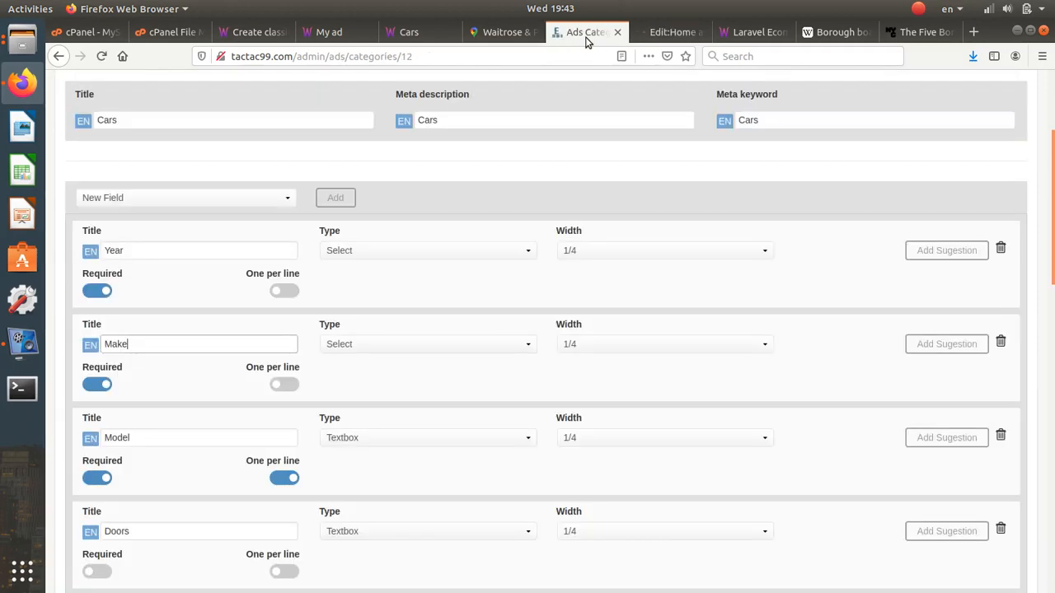
click(644, 35)
scroll(683, 375, down, 5)
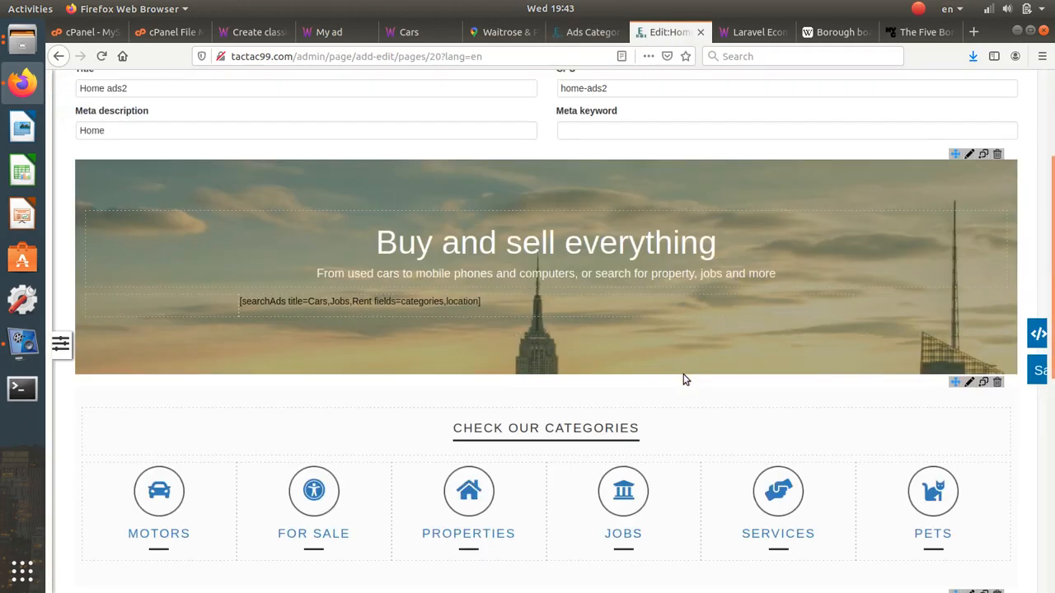
scroll(683, 375, down, 4)
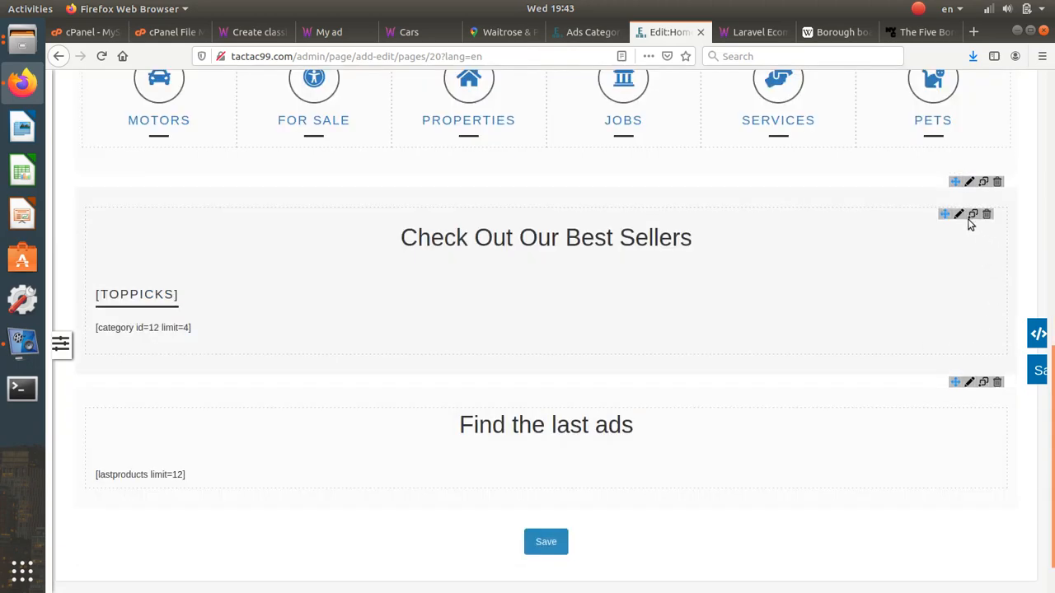
click(959, 214)
click(125, 248)
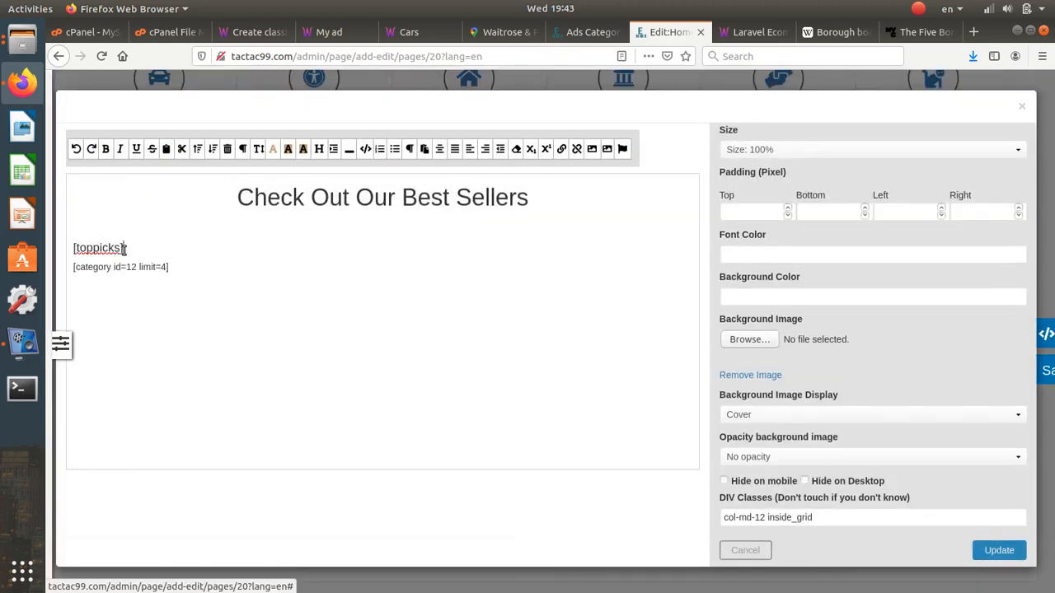
drag(125, 248, 58, 236)
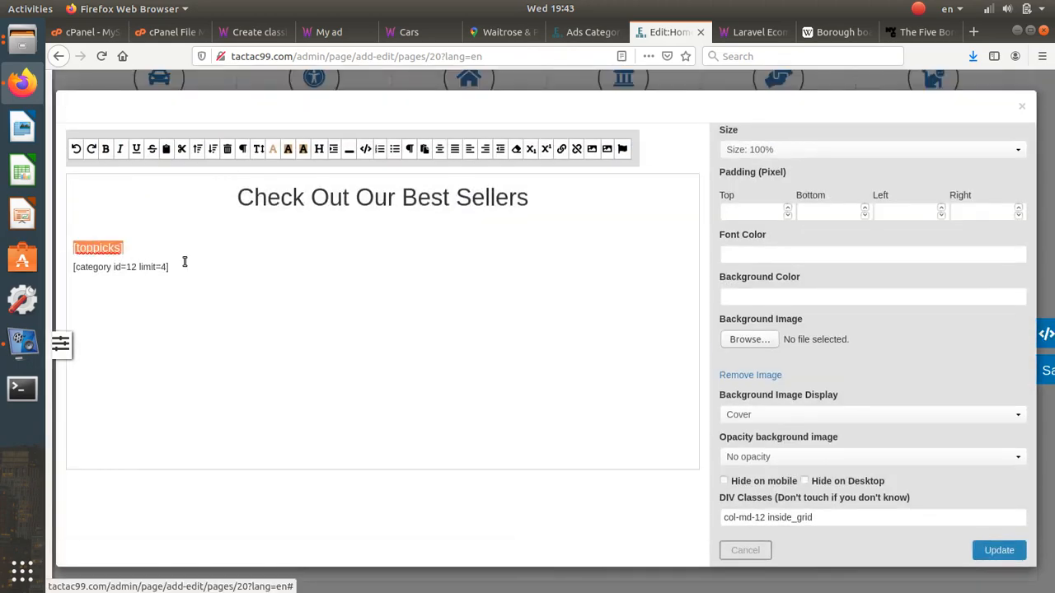
key(BackSpace)
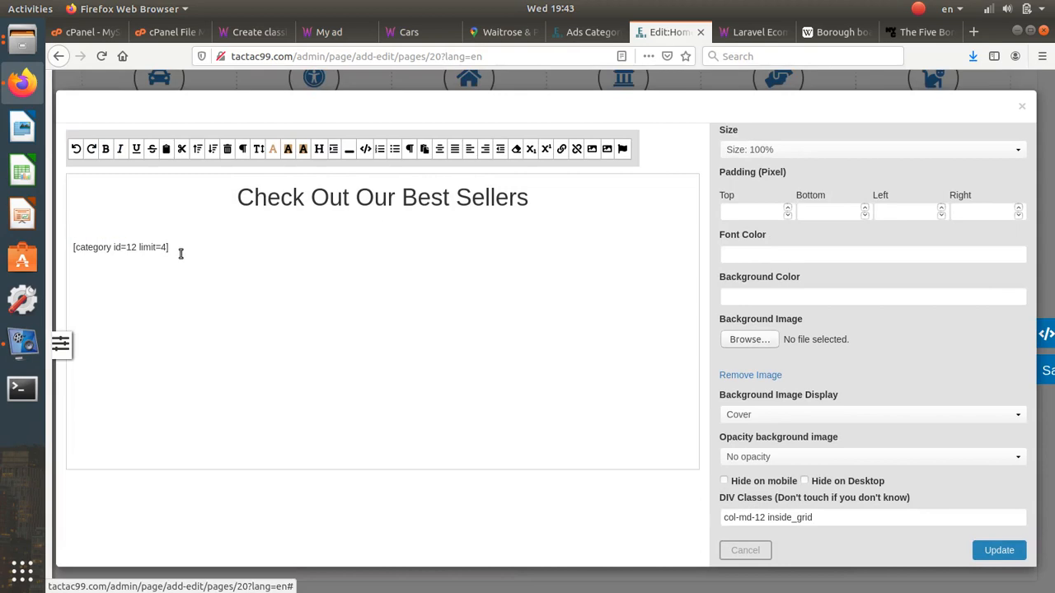
key(Return)
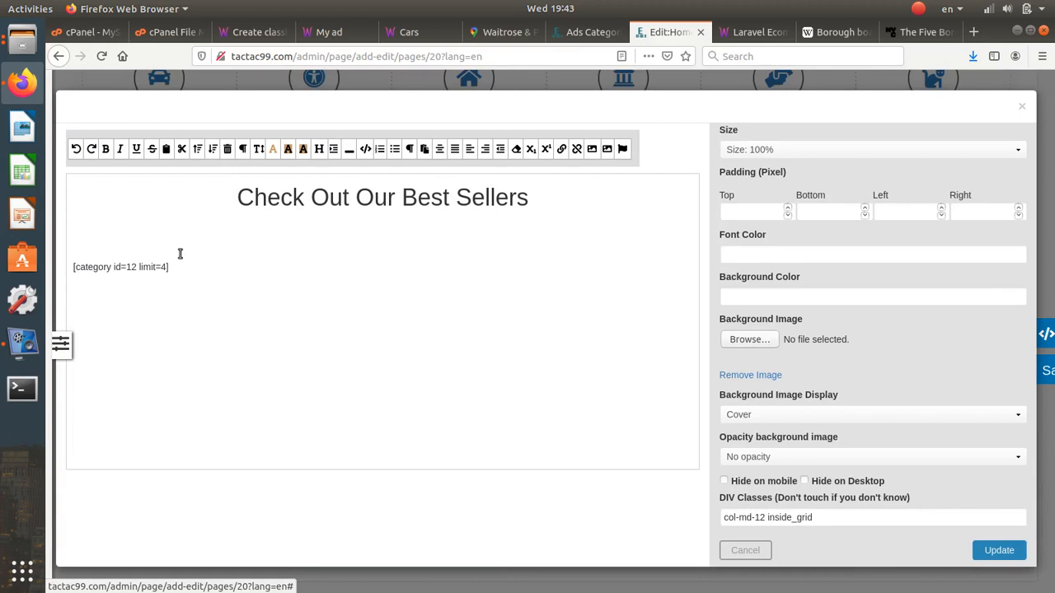
click(424, 149)
click(600, 300)
click(997, 550)
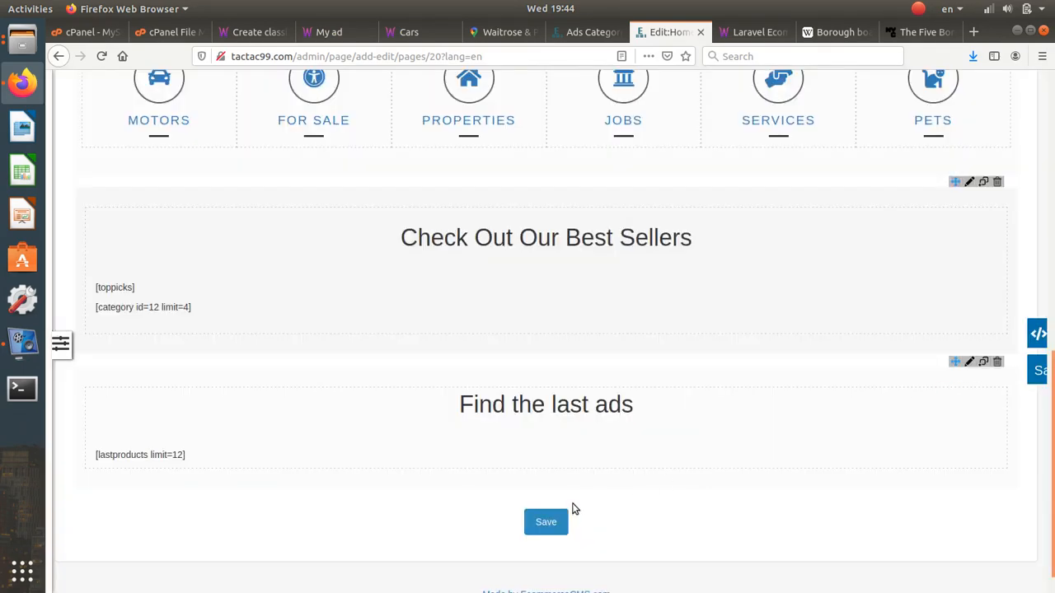
click(552, 522)
click(400, 31)
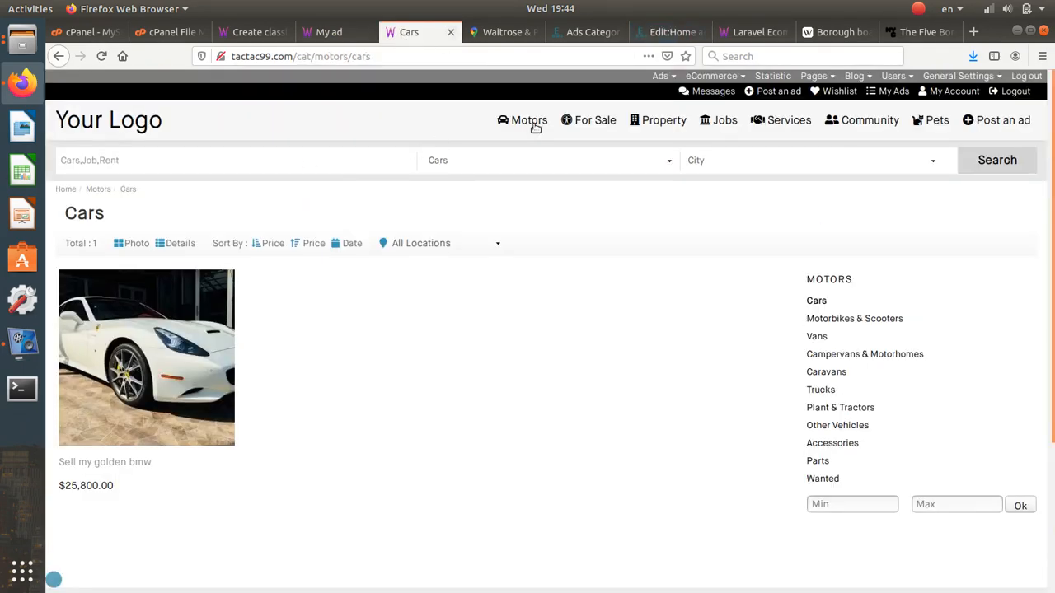
- Review the live home page, checking the [toppicks] text and the Your Logo header text
click(112, 121)
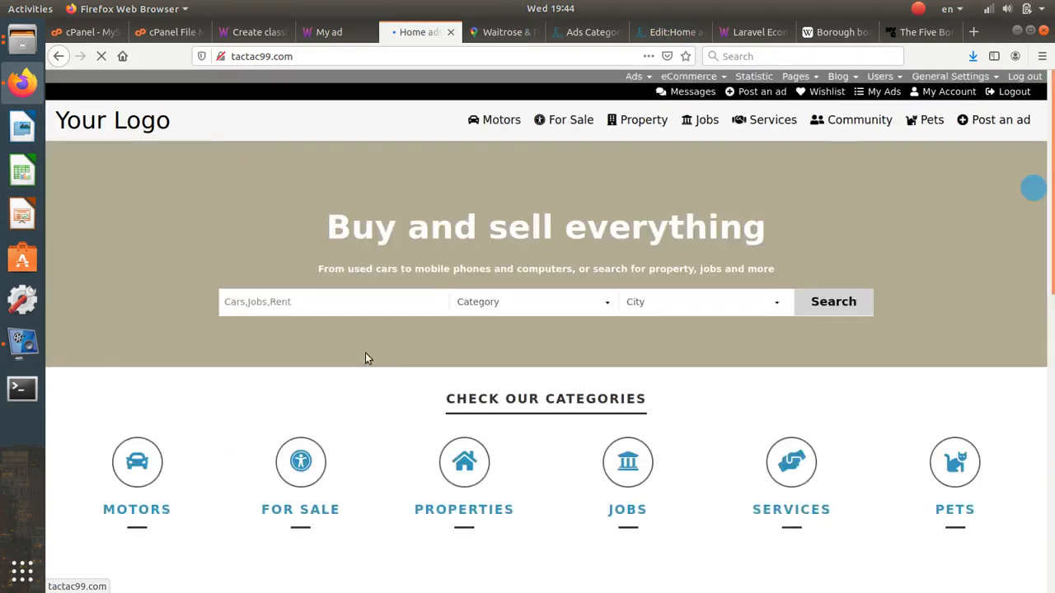
scroll(367, 366, down, 6)
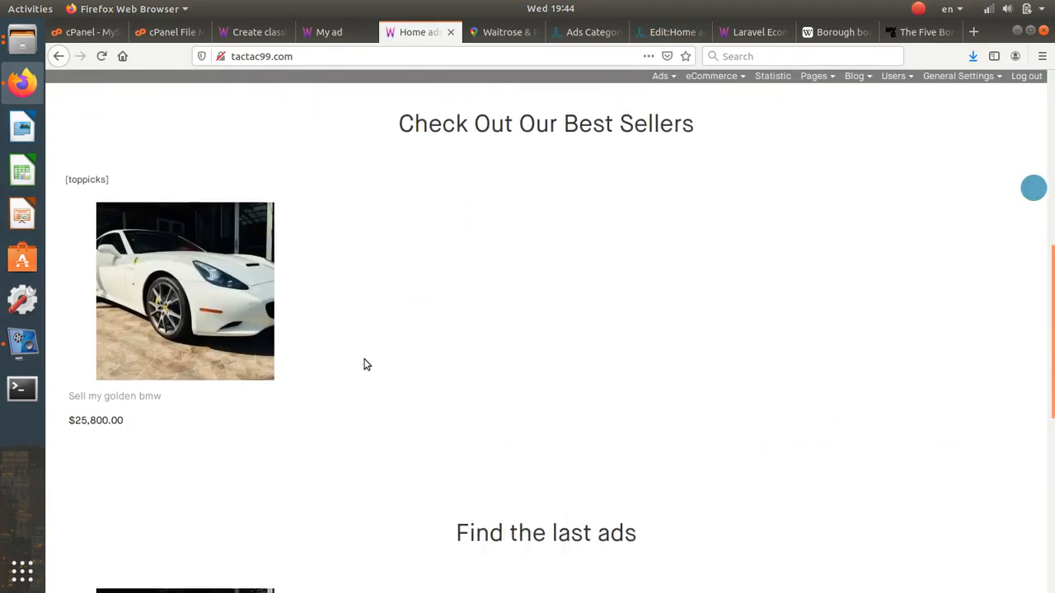
drag(109, 180, 137, 189)
scroll(283, 280, down, 3)
scroll(636, 370, up, 8)
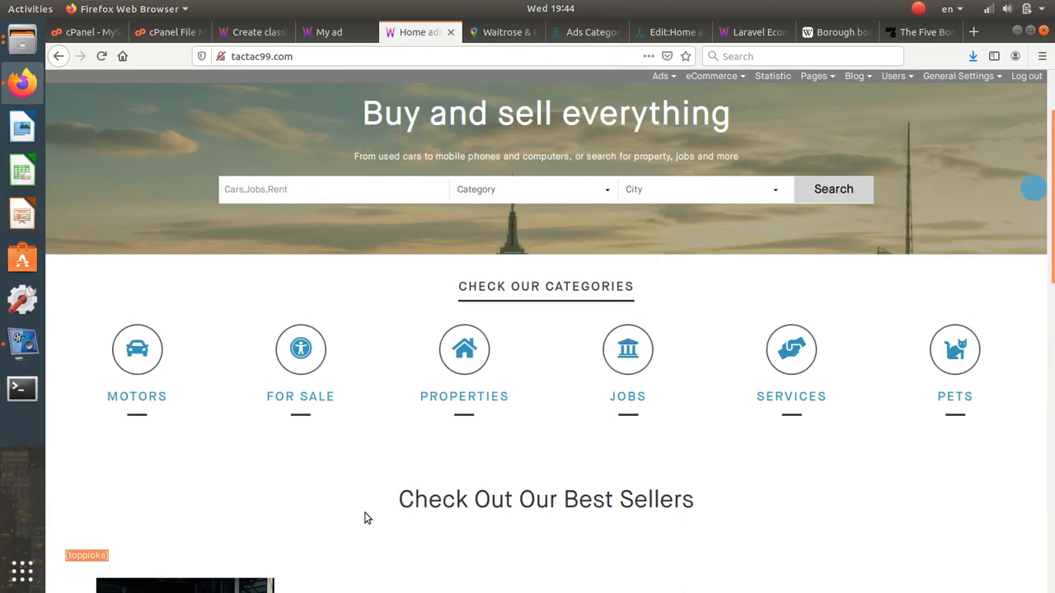
scroll(365, 519, down, 3)
scroll(367, 517, up, 1)
scroll(365, 518, up, 3)
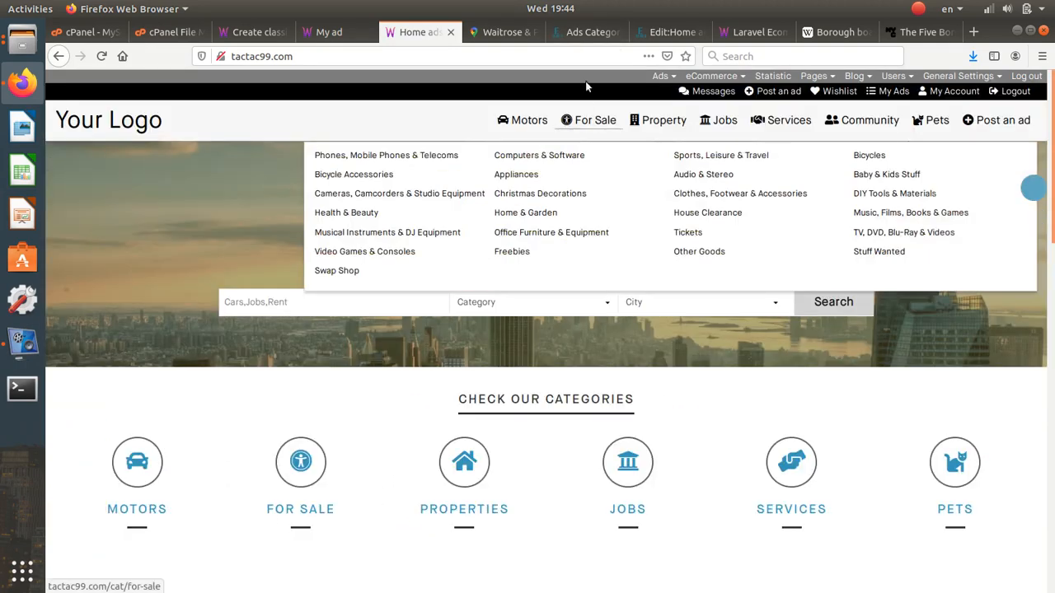
mouse_move(435, 155)
drag(165, 121, 66, 120)
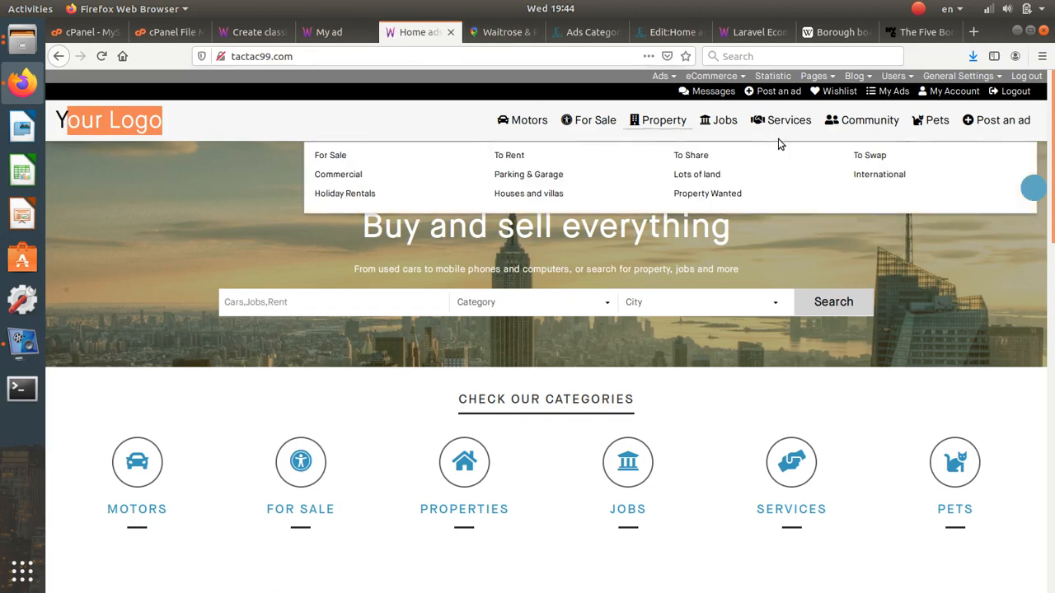
- Open the Header block editor from the Pages admin menu
click(597, 35)
scroll(866, 171, up, 5)
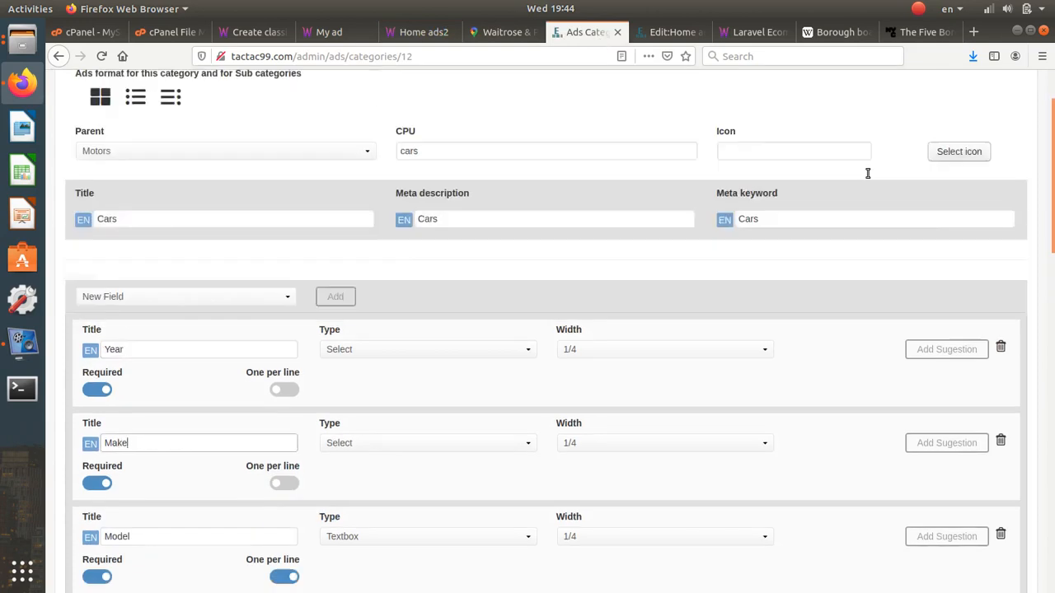
mouse_move(797, 102)
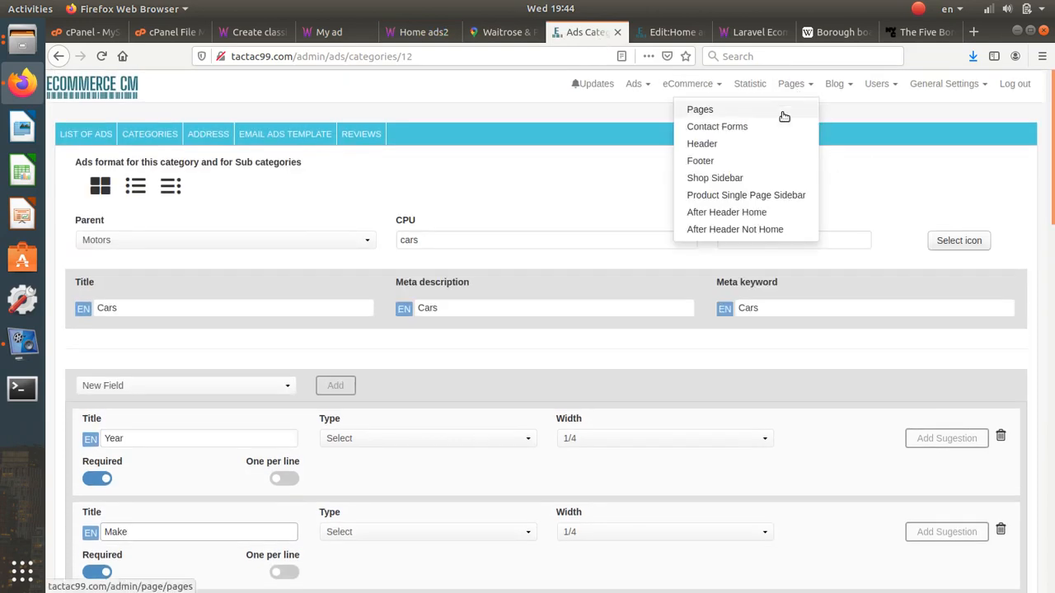
click(763, 148)
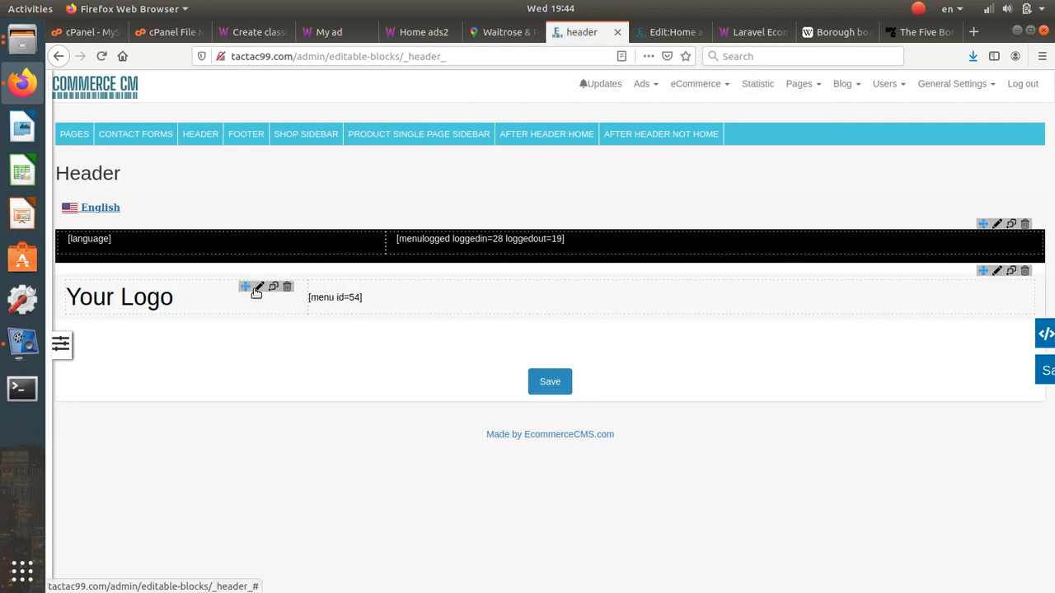
- In the logo block, replace the Your Logo text with the uploaded logotip6.png image
click(258, 287)
drag(195, 207, 70, 198)
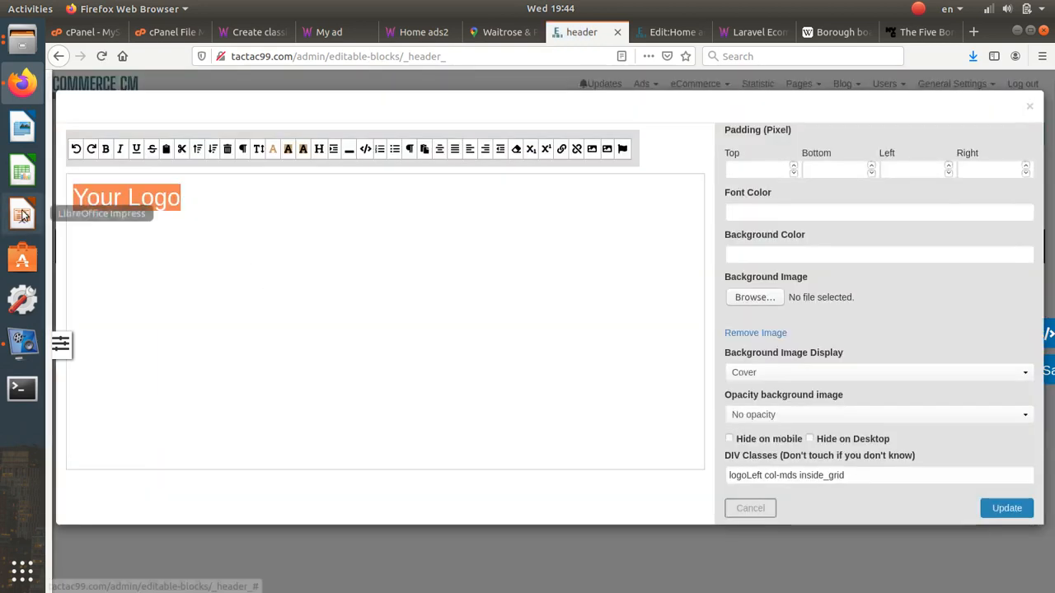
key(BackSpace)
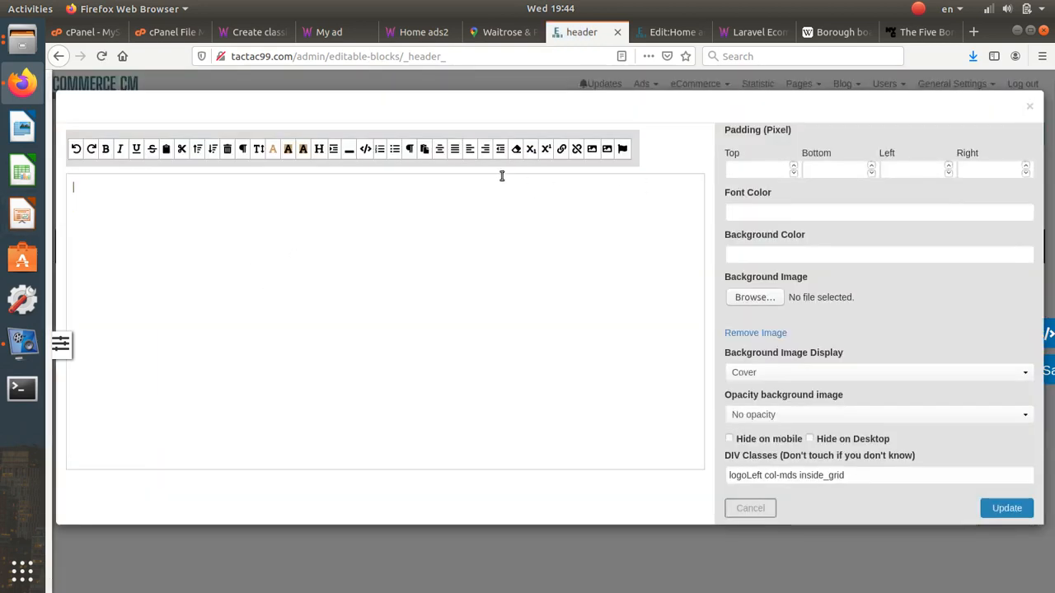
click(606, 151)
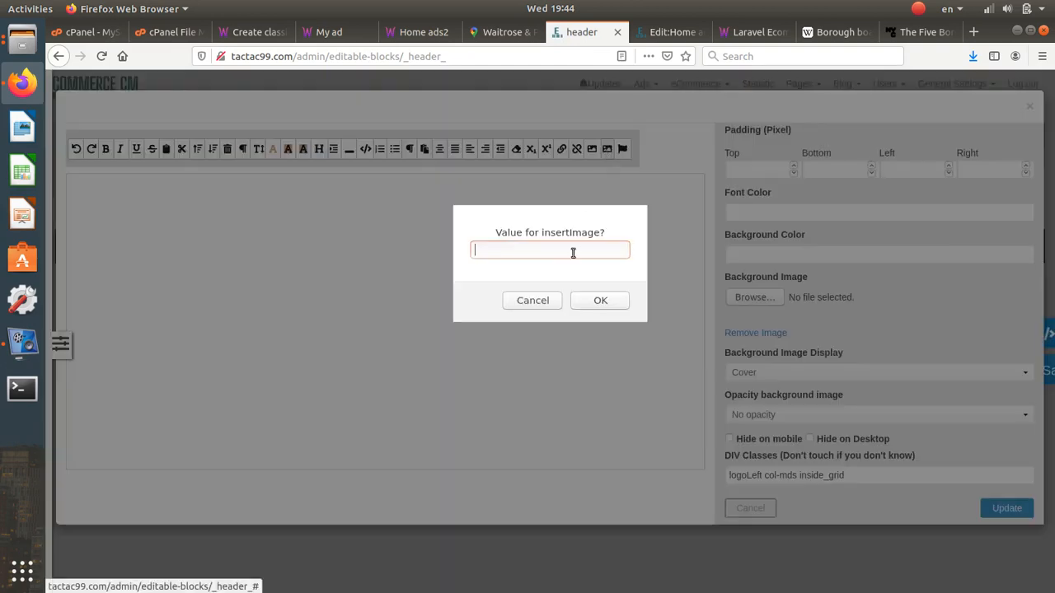
key(Escape)
click(592, 149)
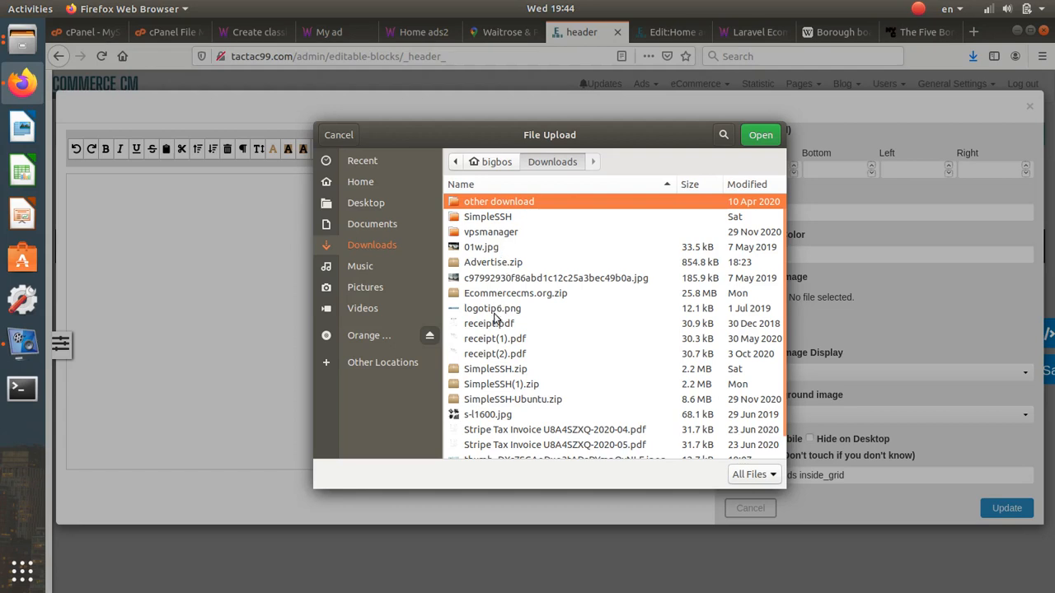
click(495, 323)
scroll(495, 323, down, 1)
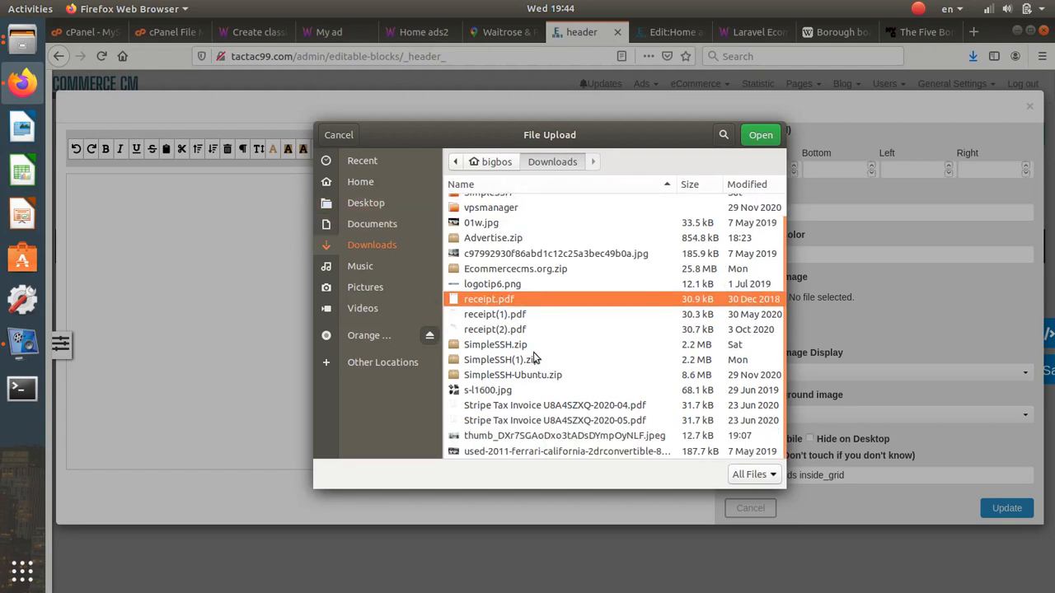
click(515, 287)
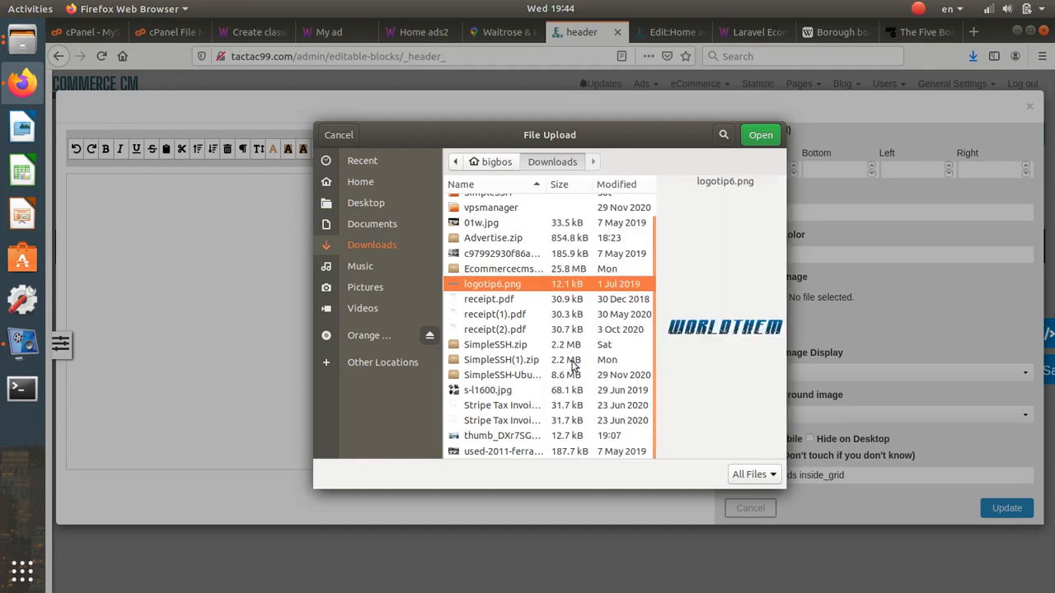
click(761, 134)
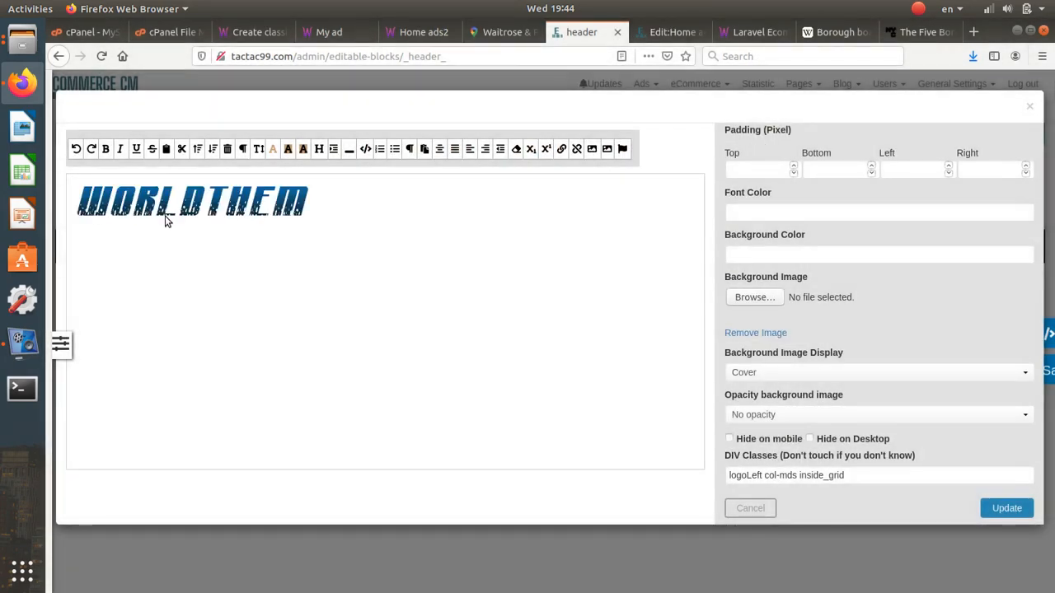
- Resize the WORLDTHEM logo to a moderate size, link it, and apply the changes
click(165, 218)
drag(306, 212, 265, 204)
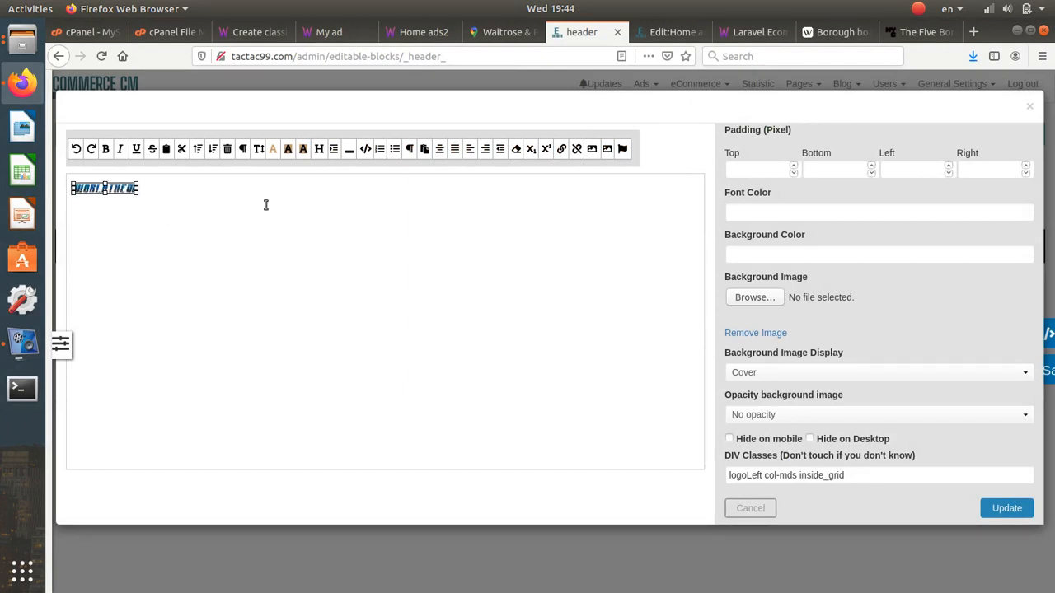
drag(139, 194, 281, 218)
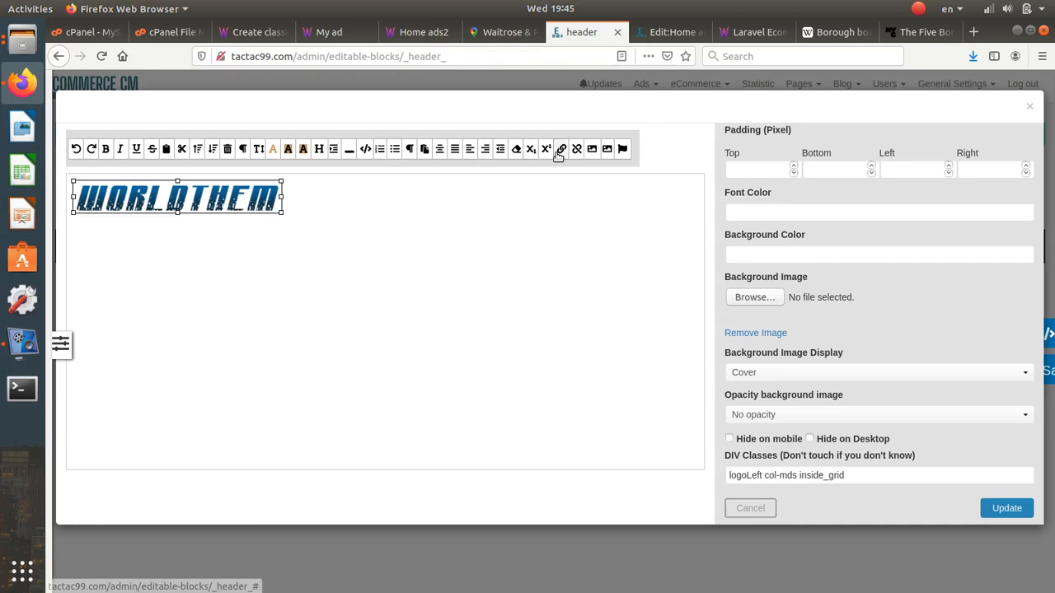
click(559, 151)
click(544, 299)
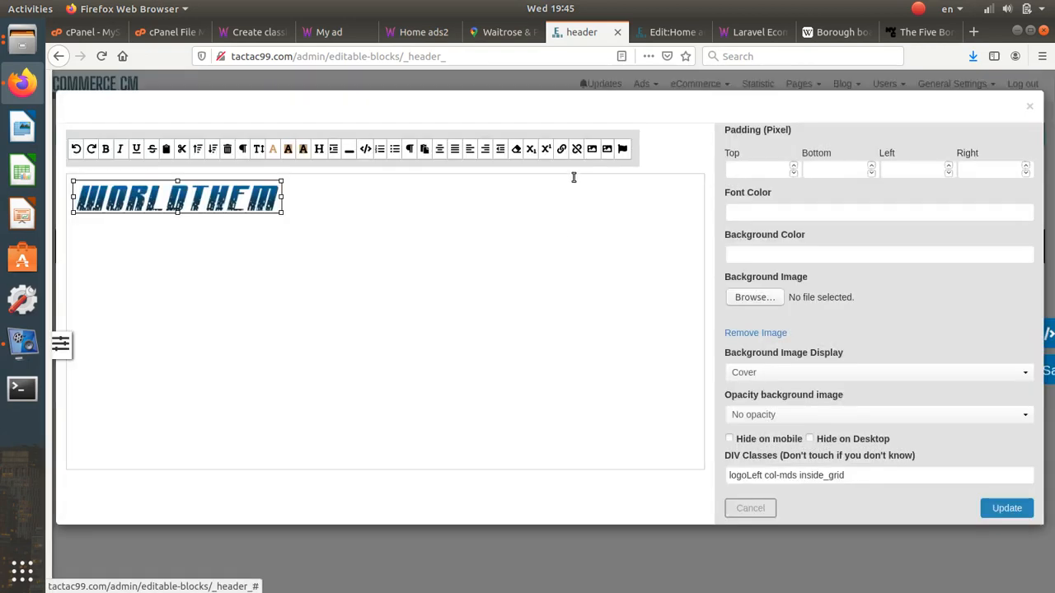
click(563, 152)
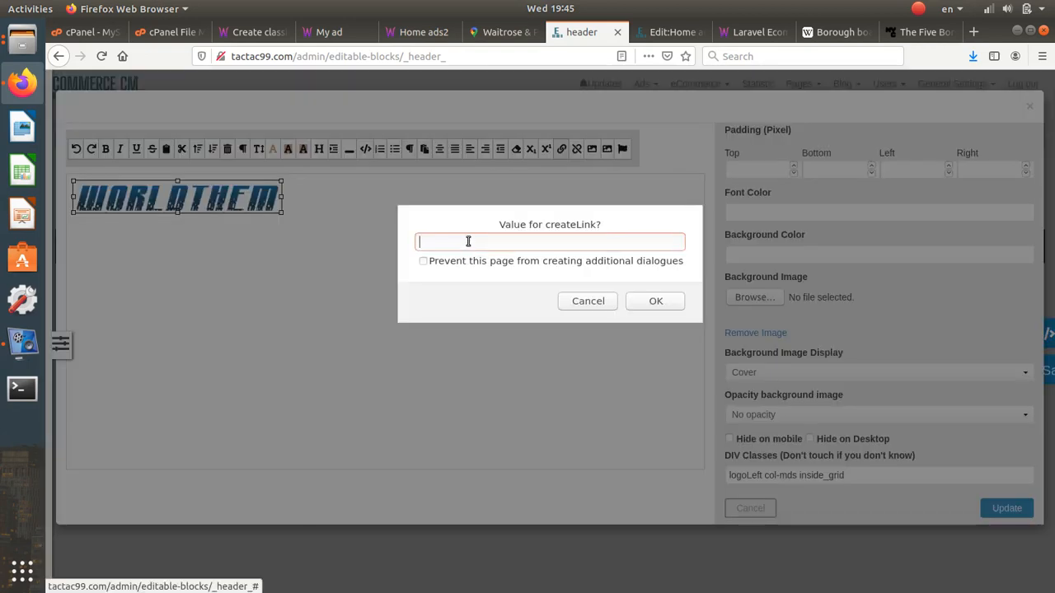
click(652, 302)
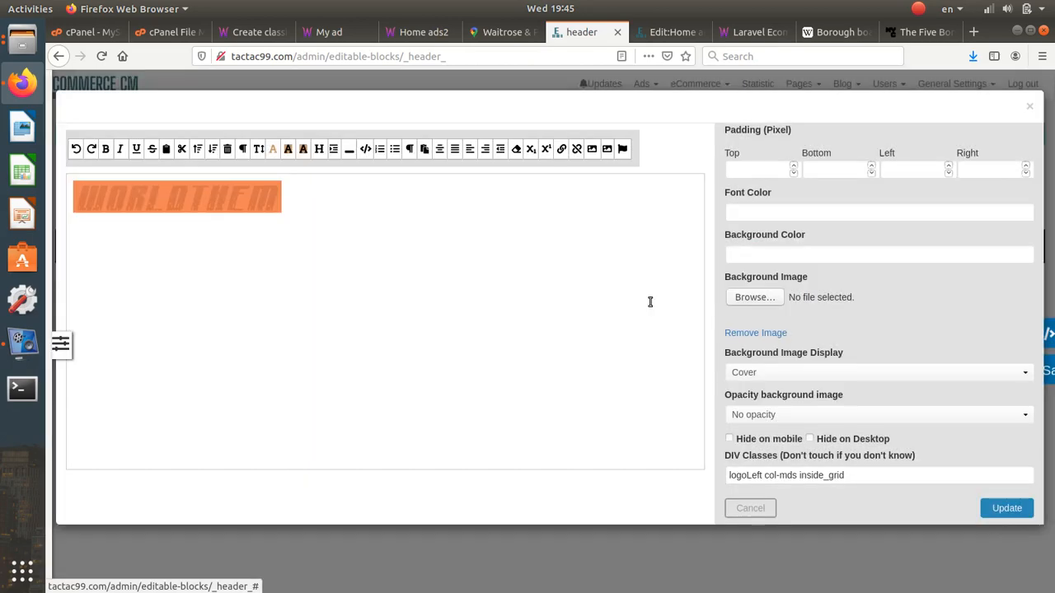
click(1007, 508)
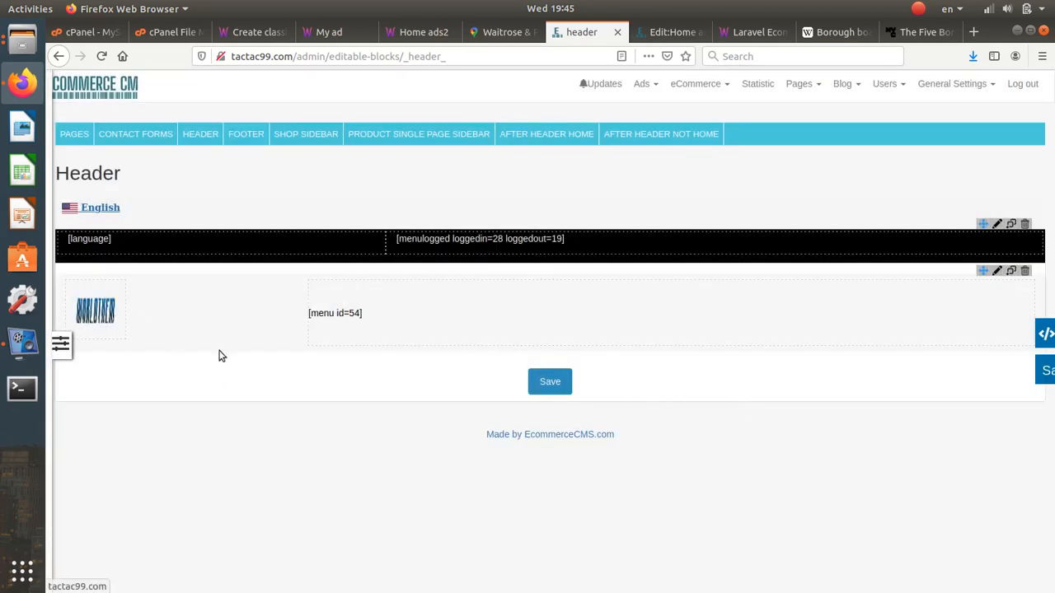
click(554, 383)
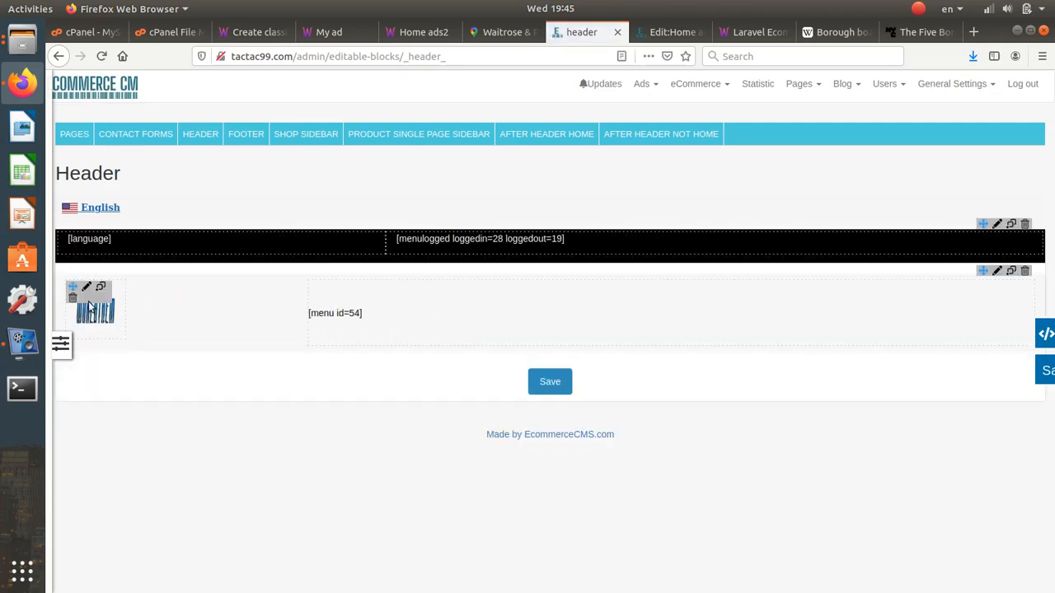
click(90, 288)
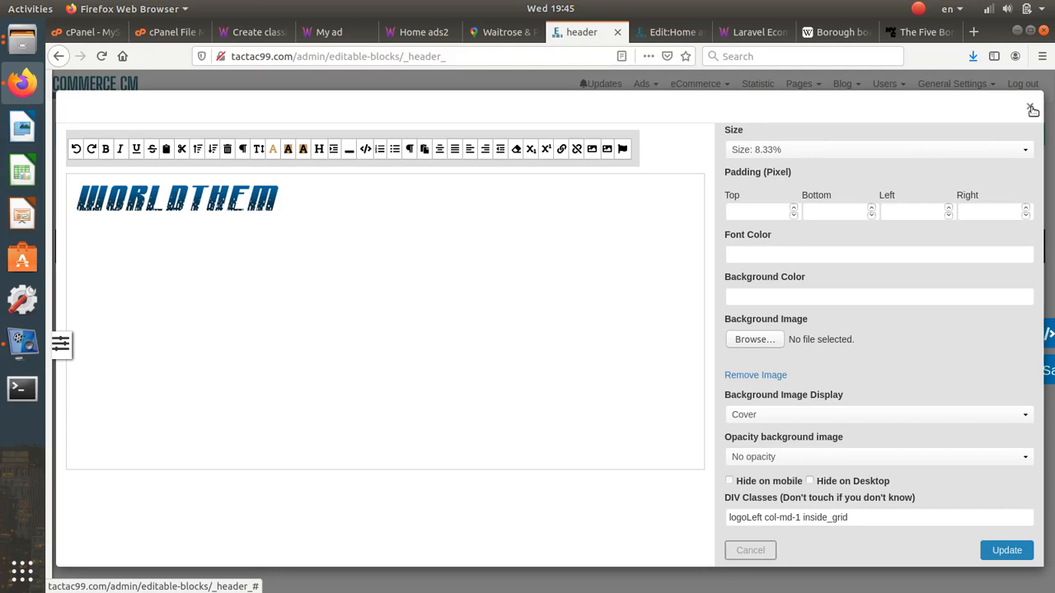
click(1030, 108)
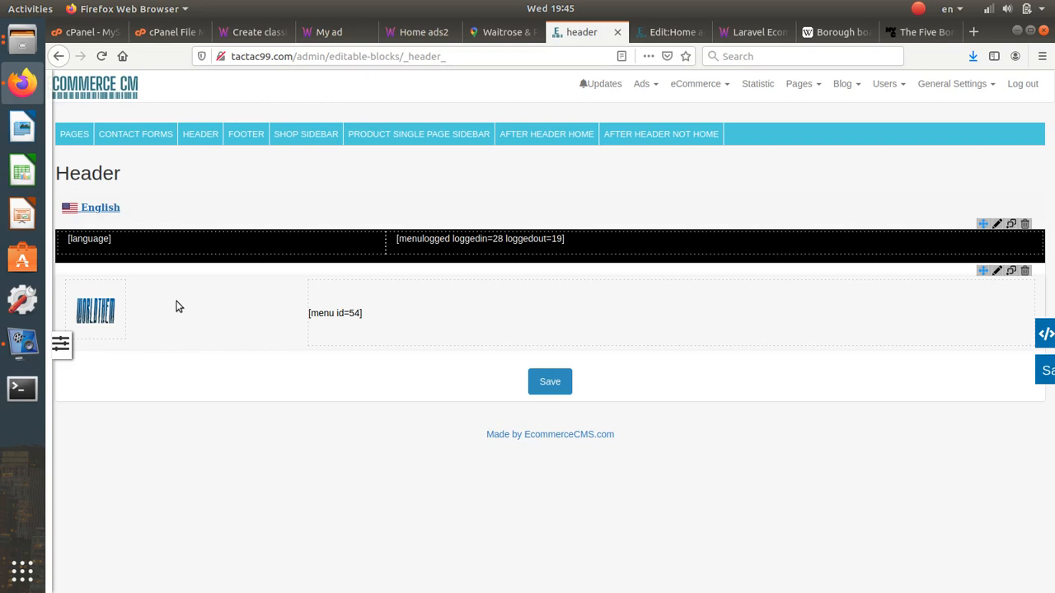
click(961, 87)
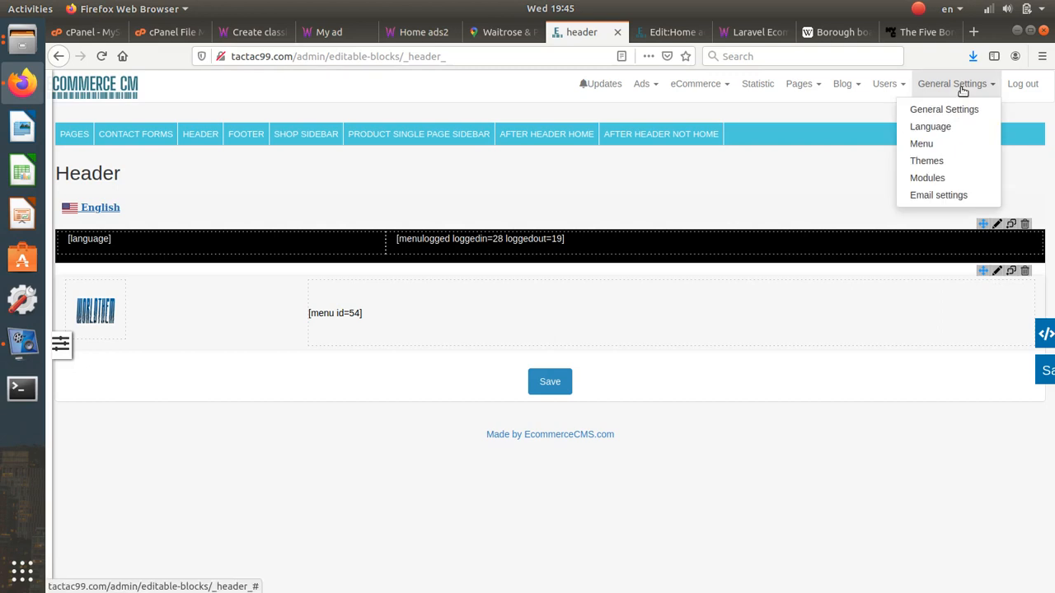
click(101, 56)
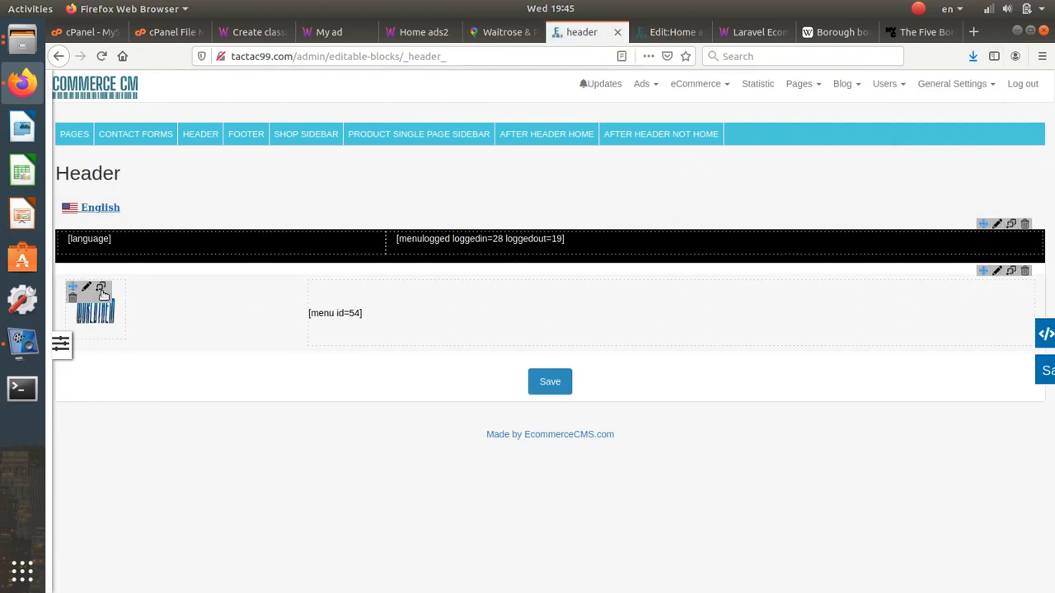
click(928, 84)
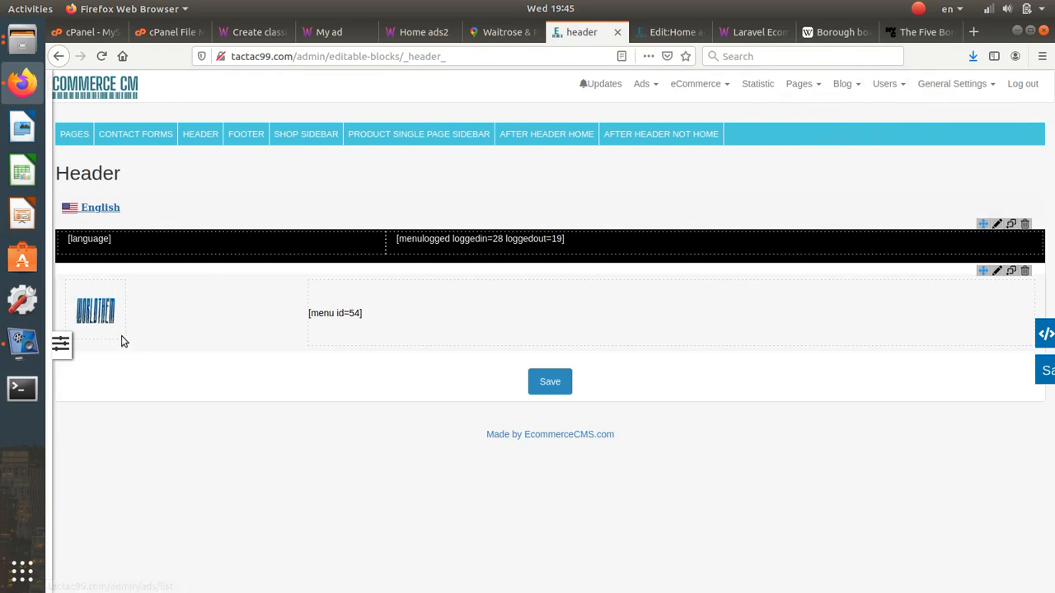
click(88, 289)
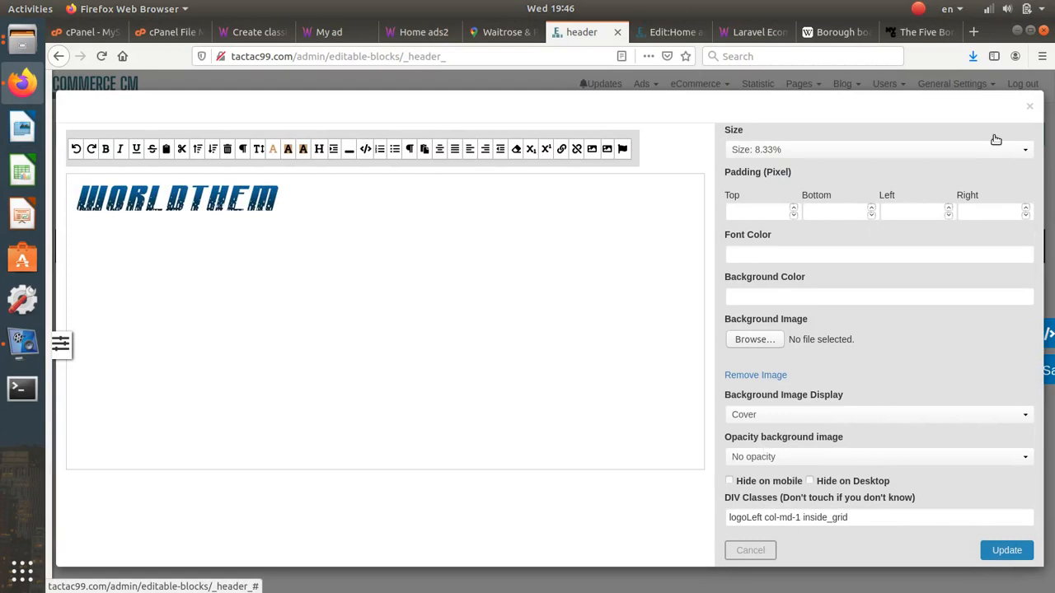
click(1029, 106)
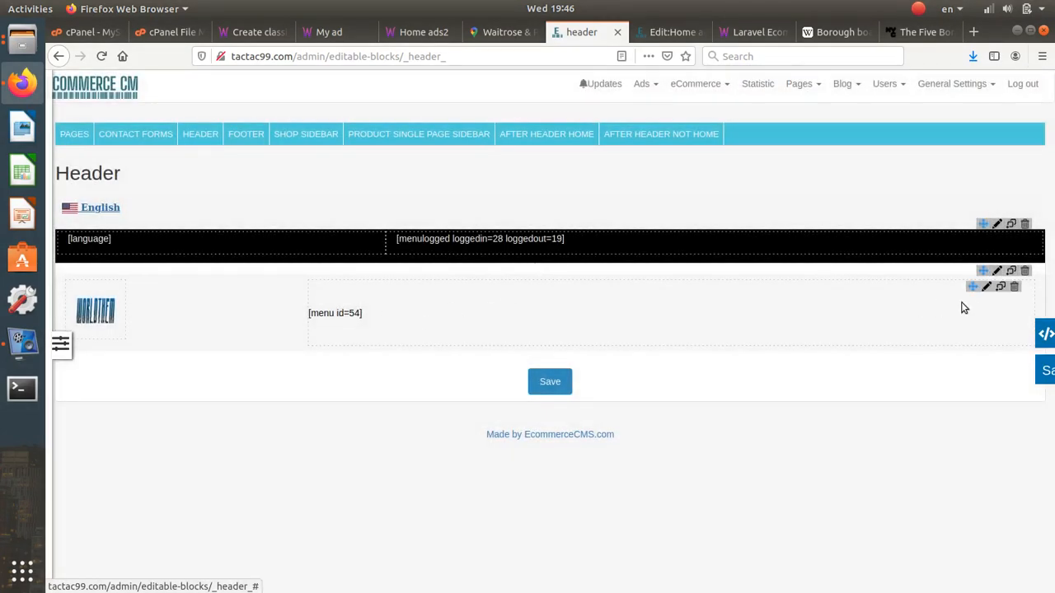
click(987, 287)
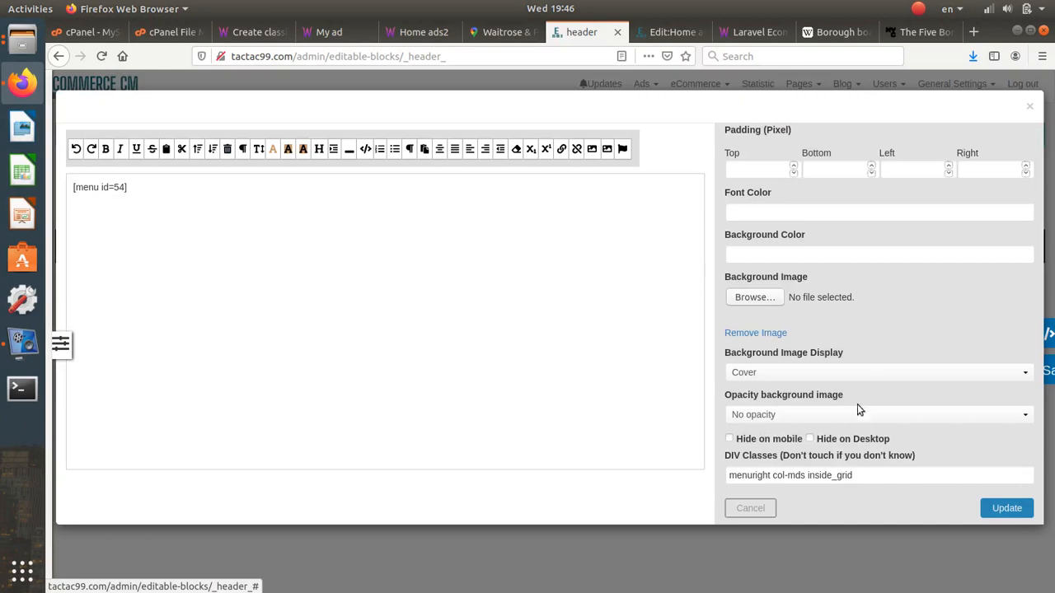
click(808, 475)
drag(805, 475, 778, 475)
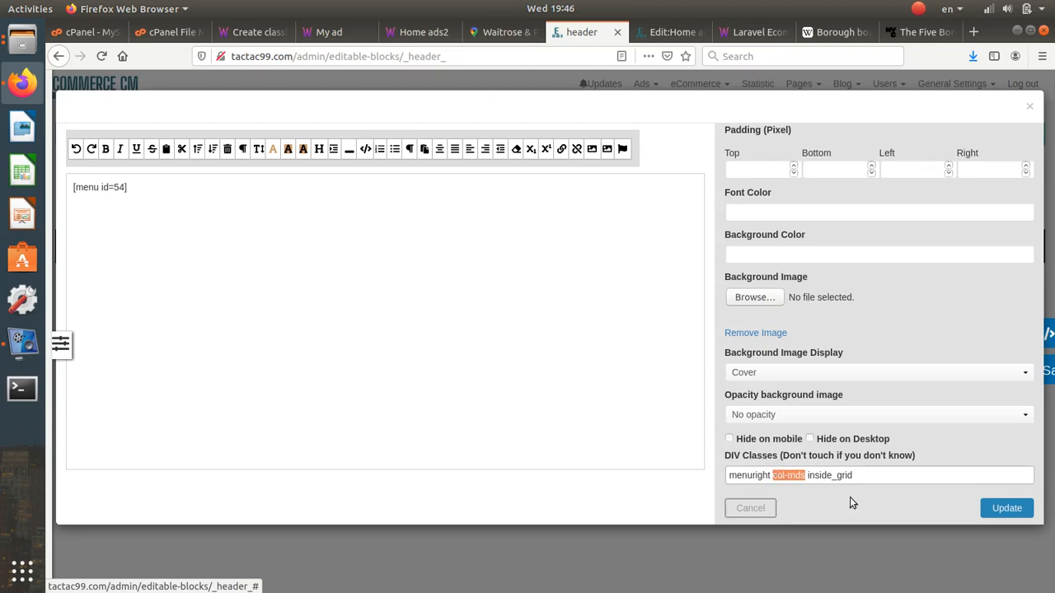
click(761, 509)
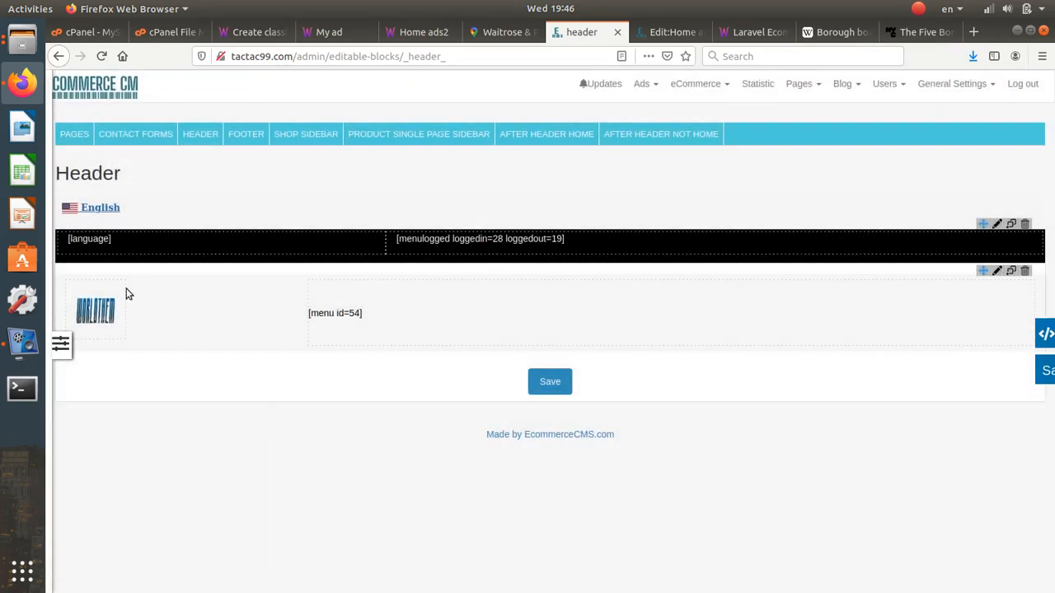
click(91, 293)
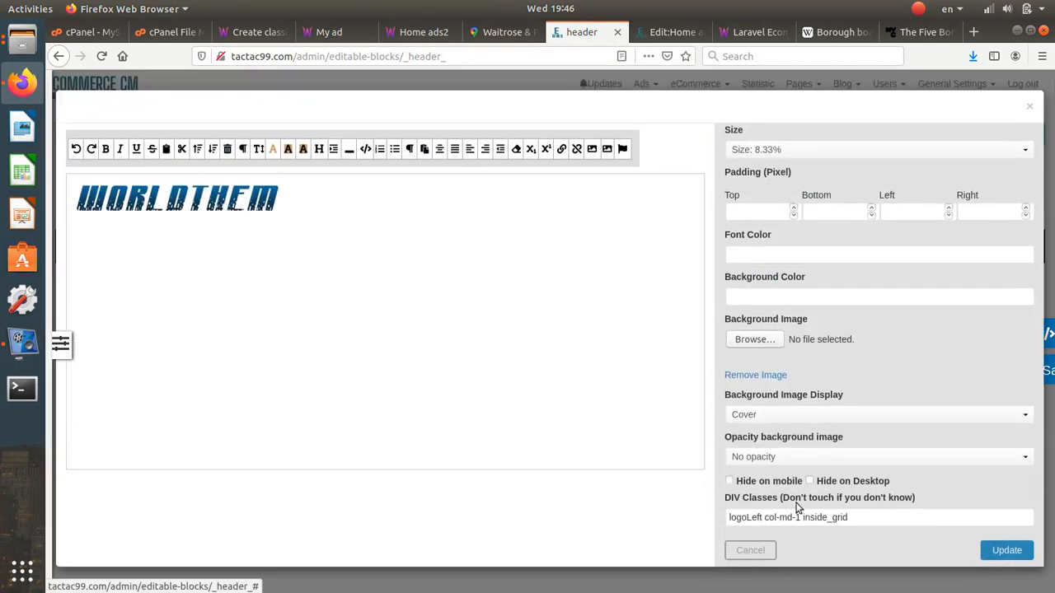
drag(799, 517, 763, 516)
text(col-mds)
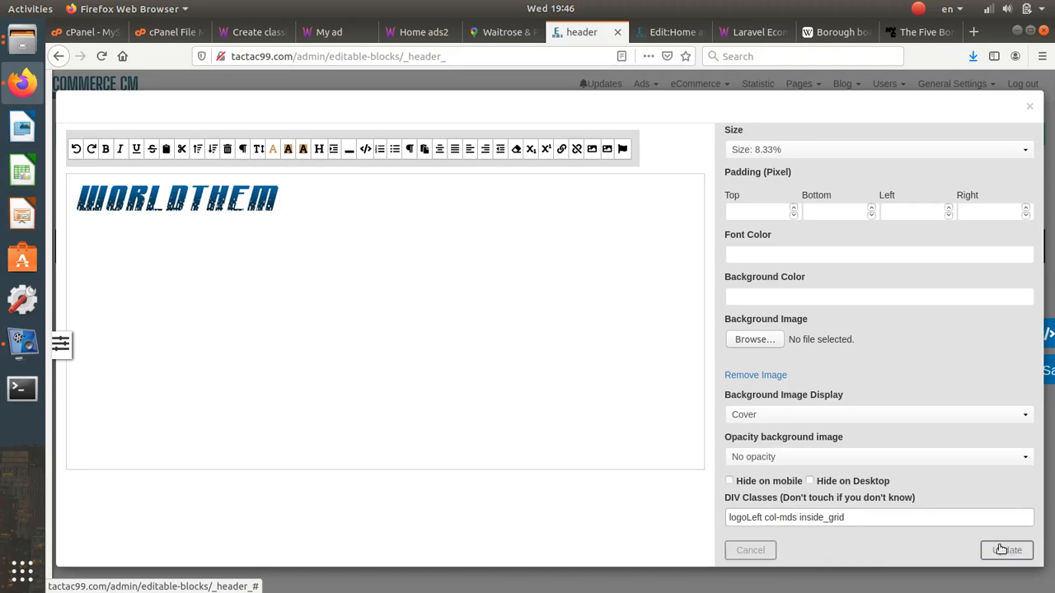
click(1007, 550)
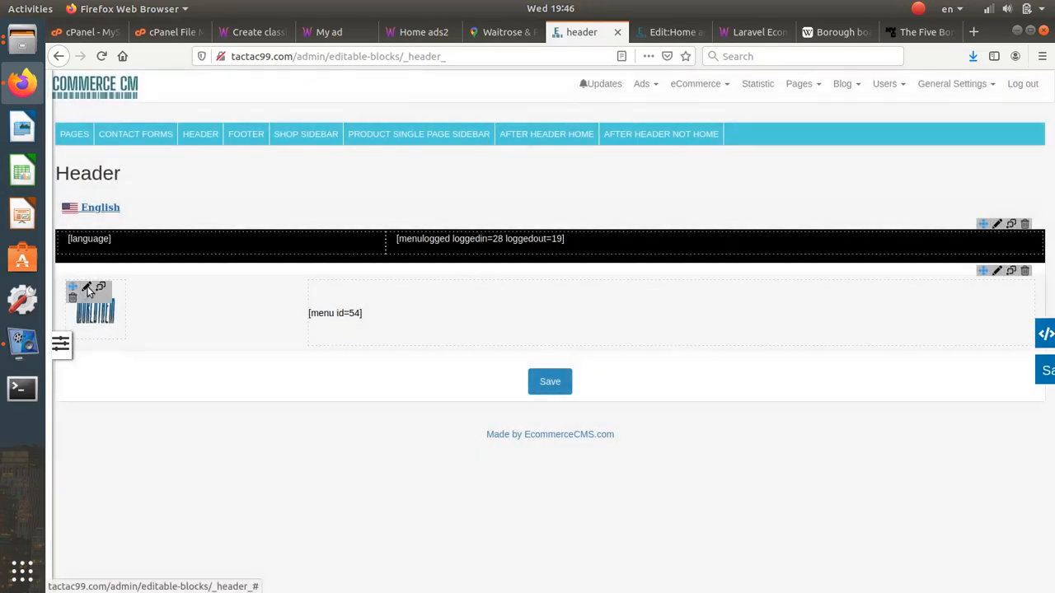
click(86, 290)
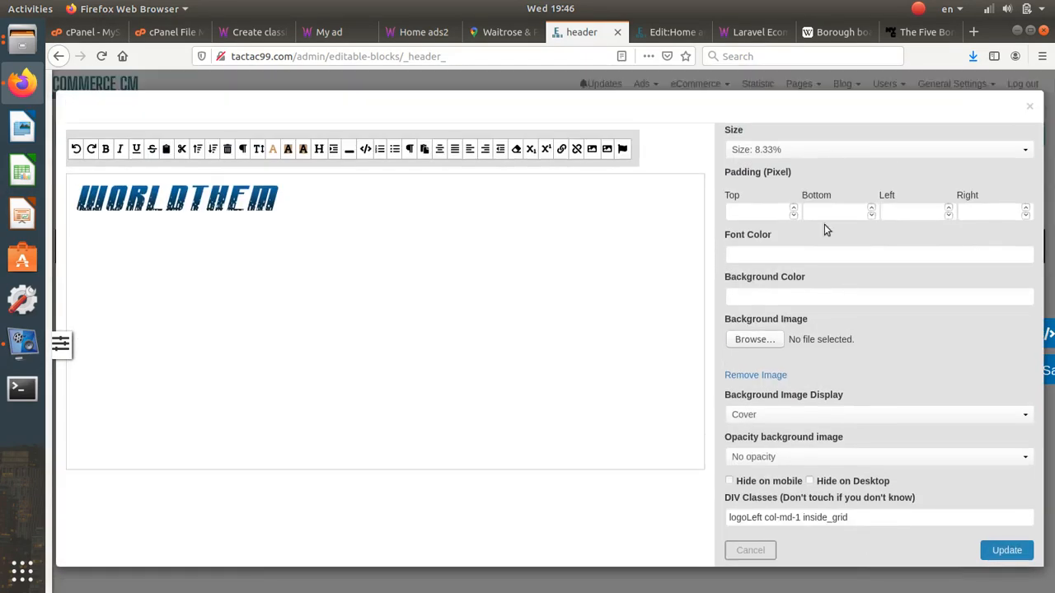
click(803, 150)
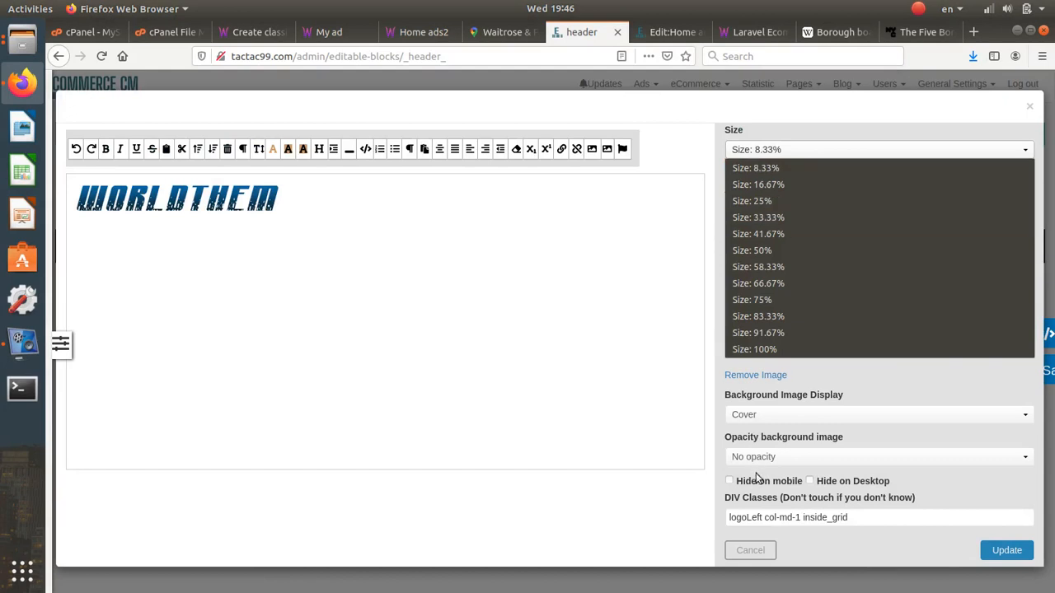
click(857, 401)
drag(800, 518, 769, 519)
text(s)
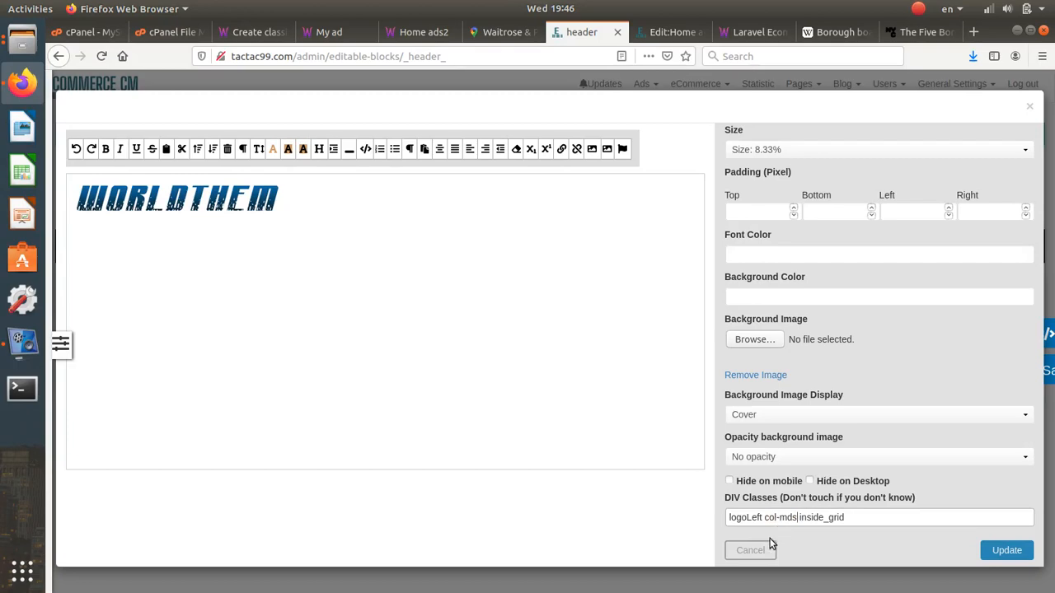
click(1007, 550)
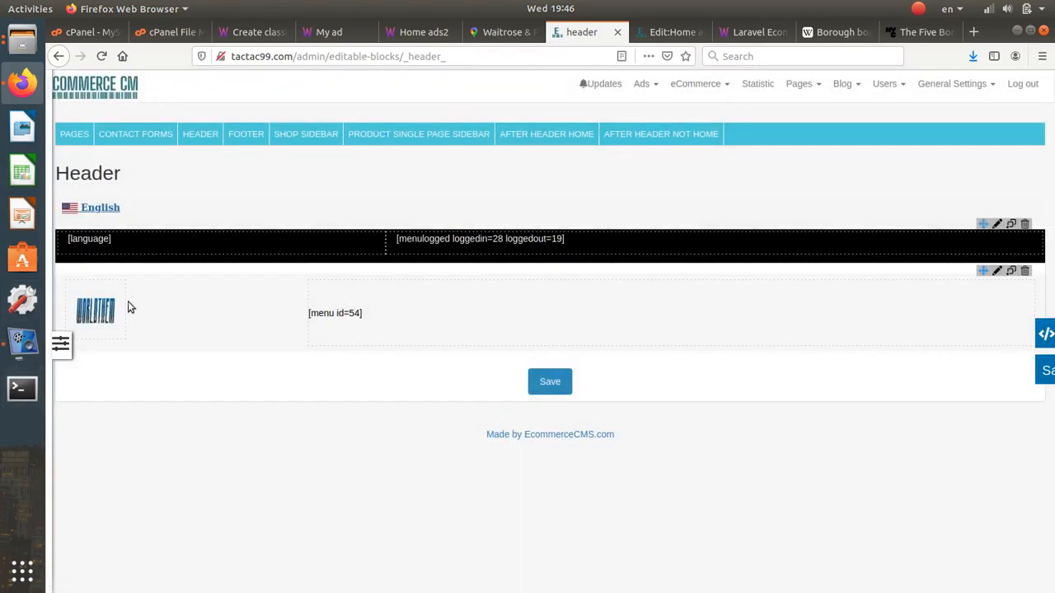
- Change the logoLeft div's class from col-md-1 to col-mds in the element inspector
right_click(102, 333)
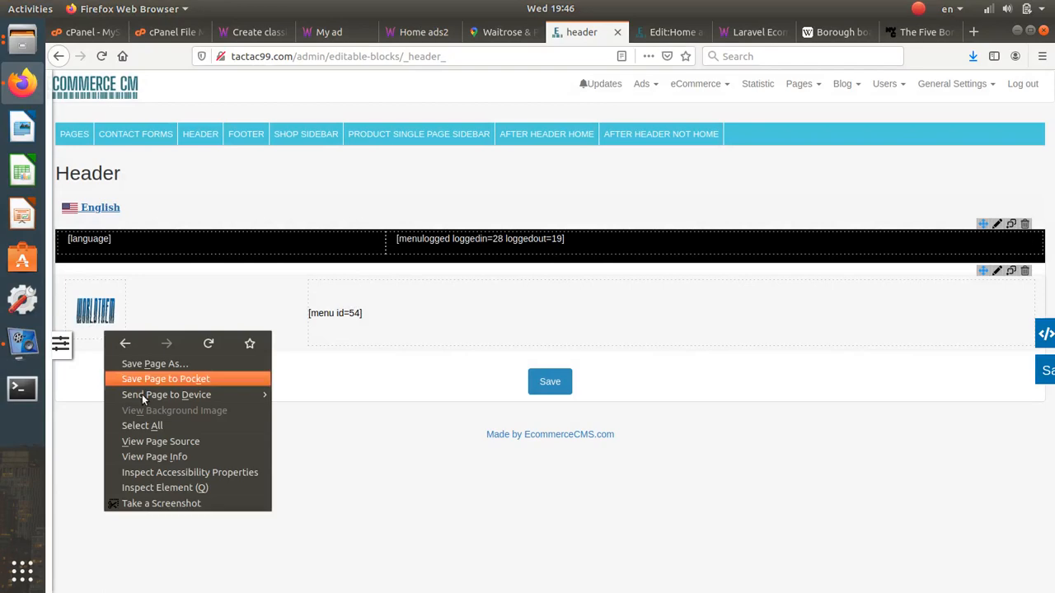
click(154, 486)
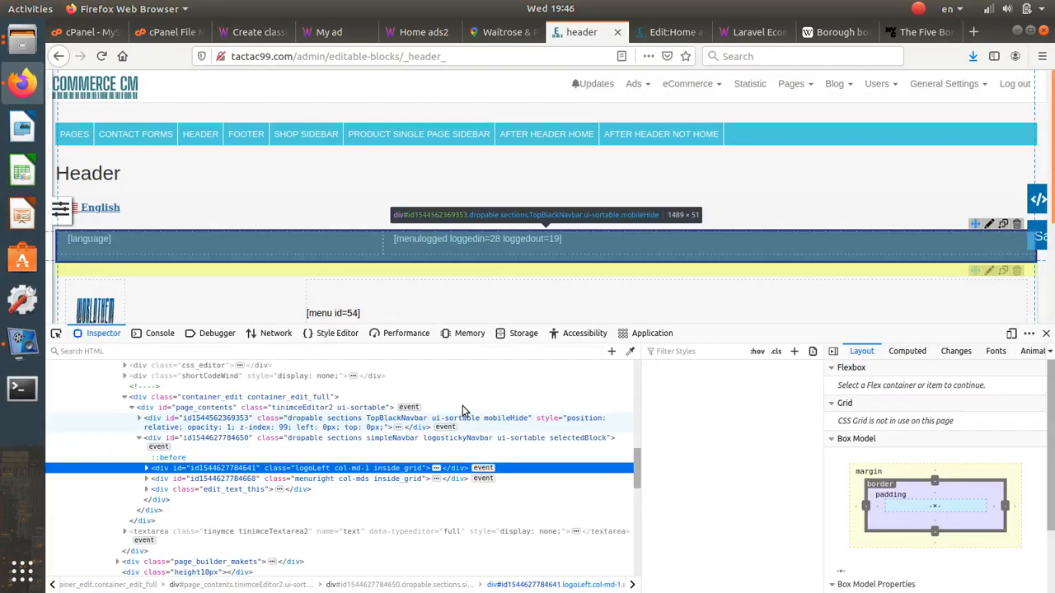
double_click(353, 468)
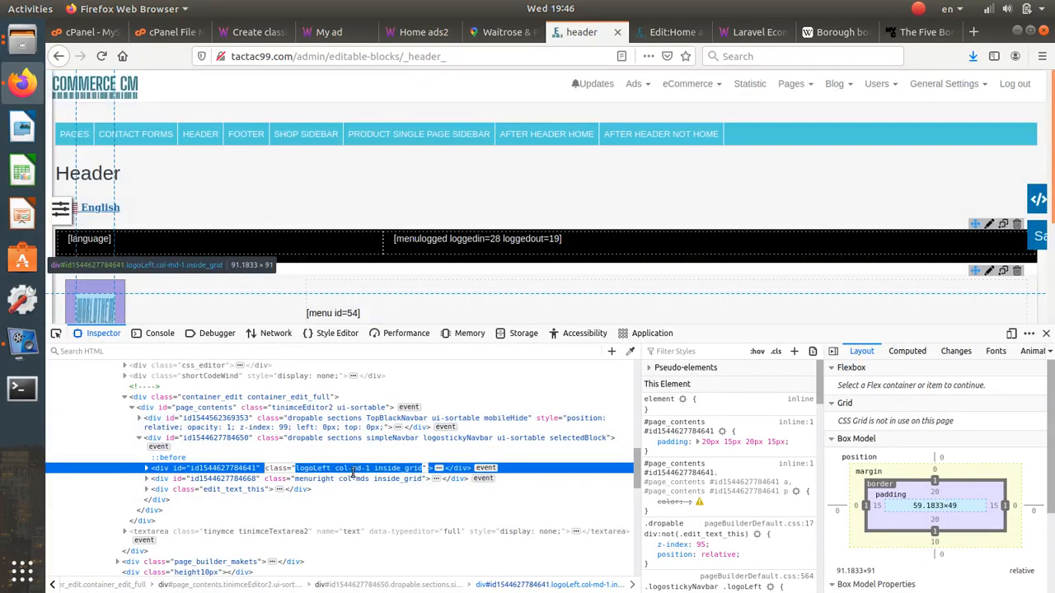
click(369, 468)
key(BackSpace)
key(BackSpace)
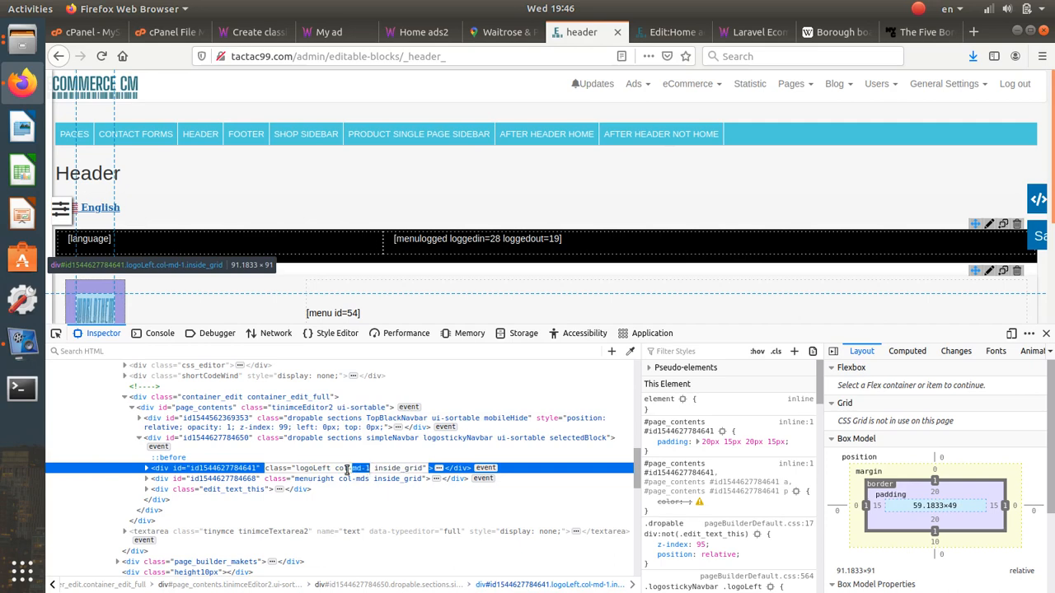
text(s)
click(370, 490)
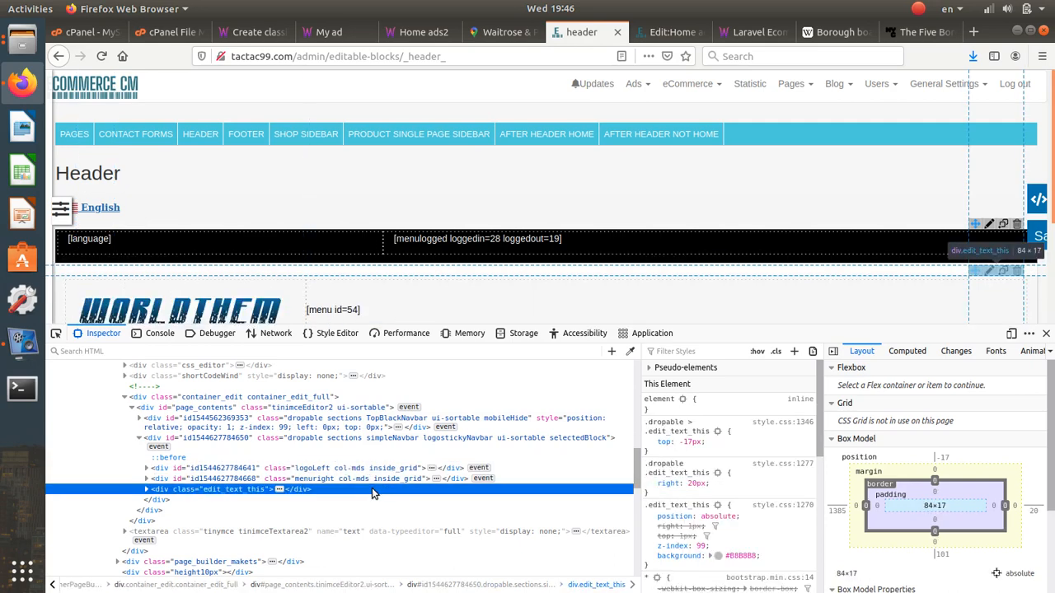
- Save the header layout and reload the live homepage to confirm the full logo shows
click(1047, 338)
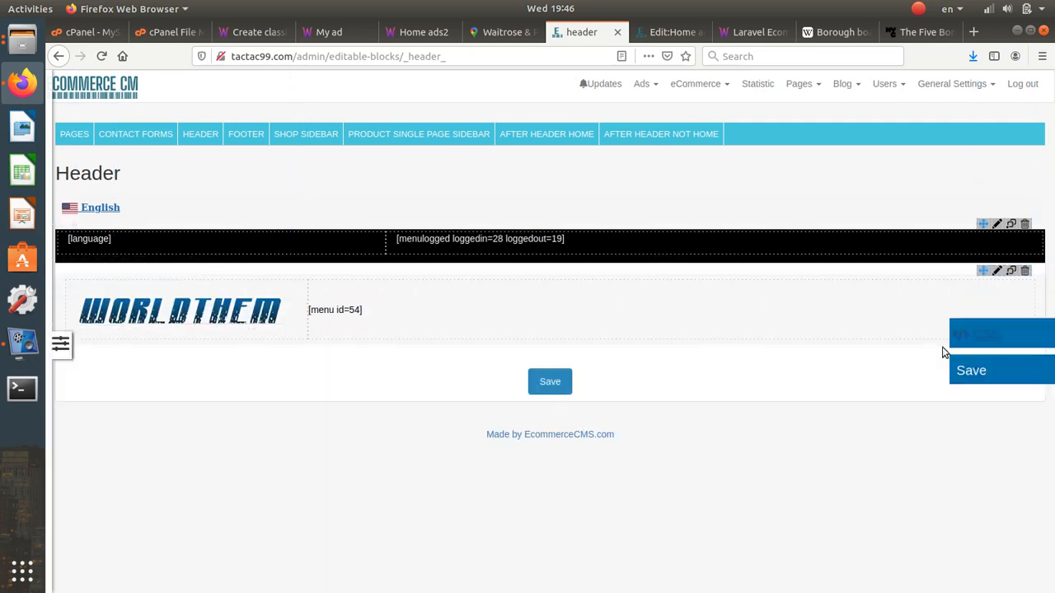
click(553, 380)
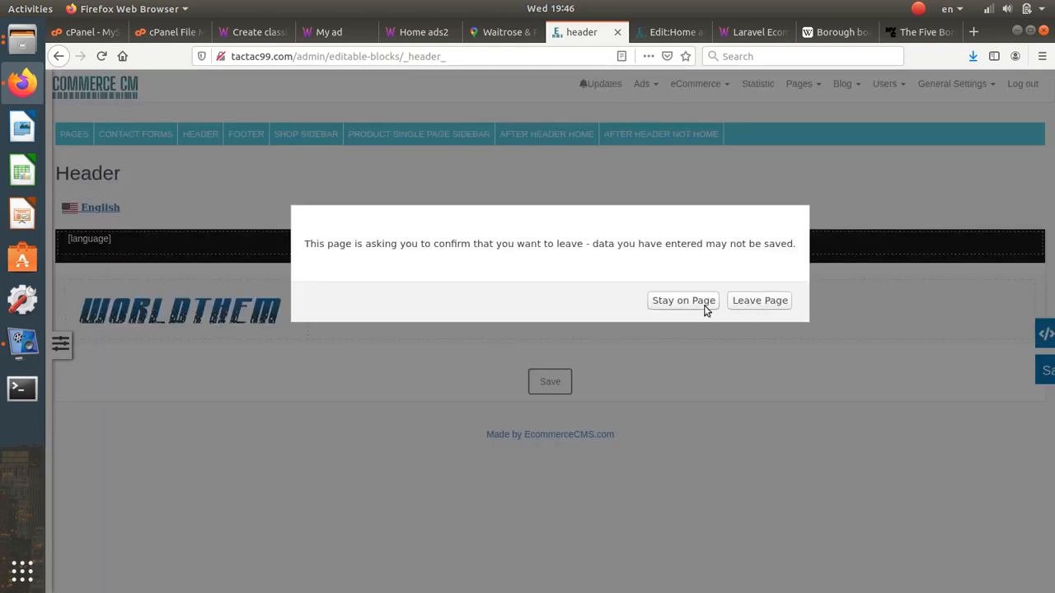
click(759, 302)
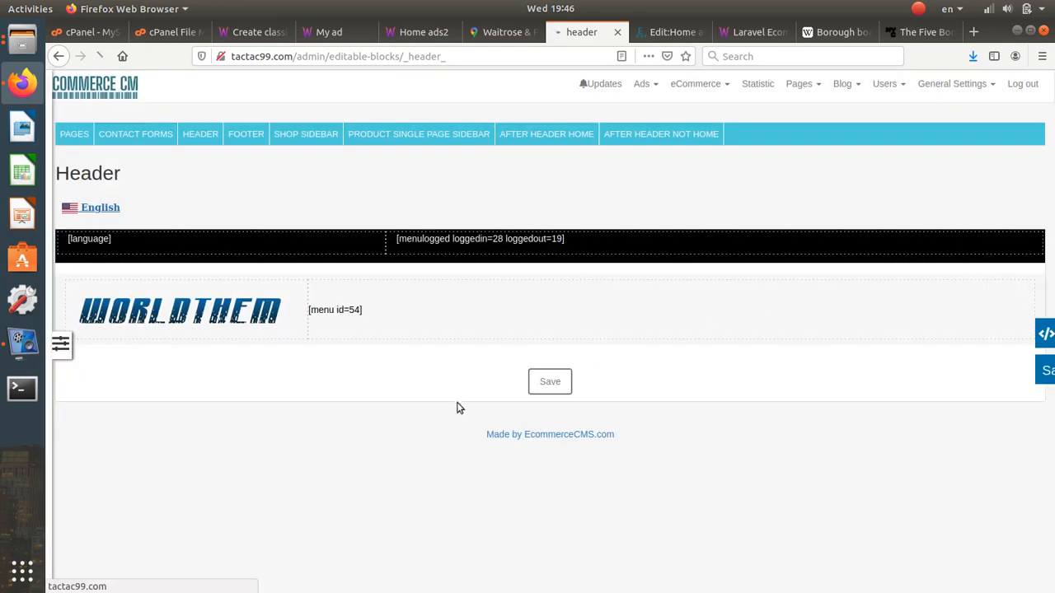
click(427, 33)
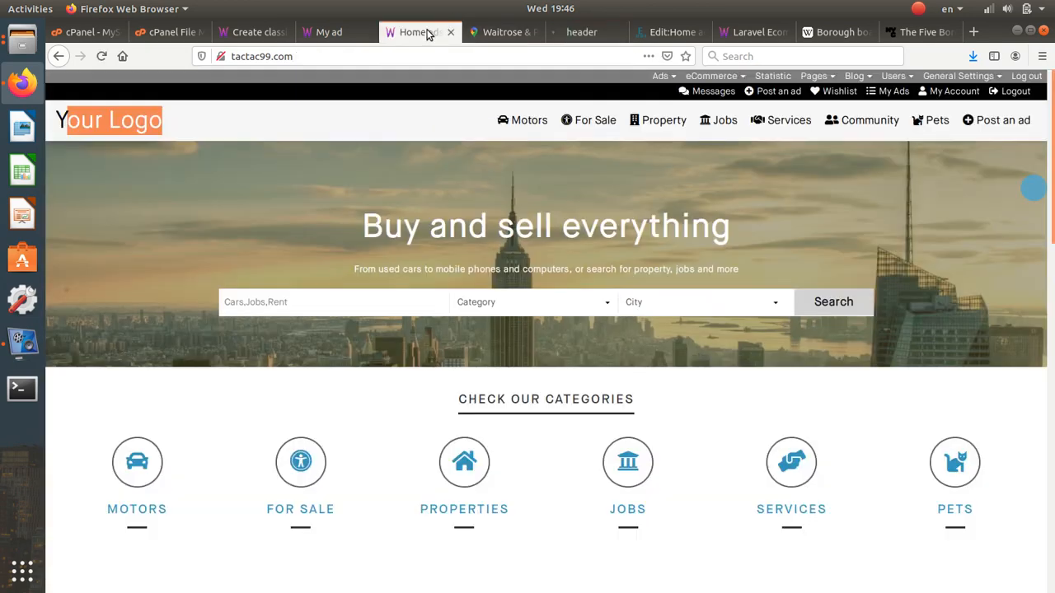
click(101, 56)
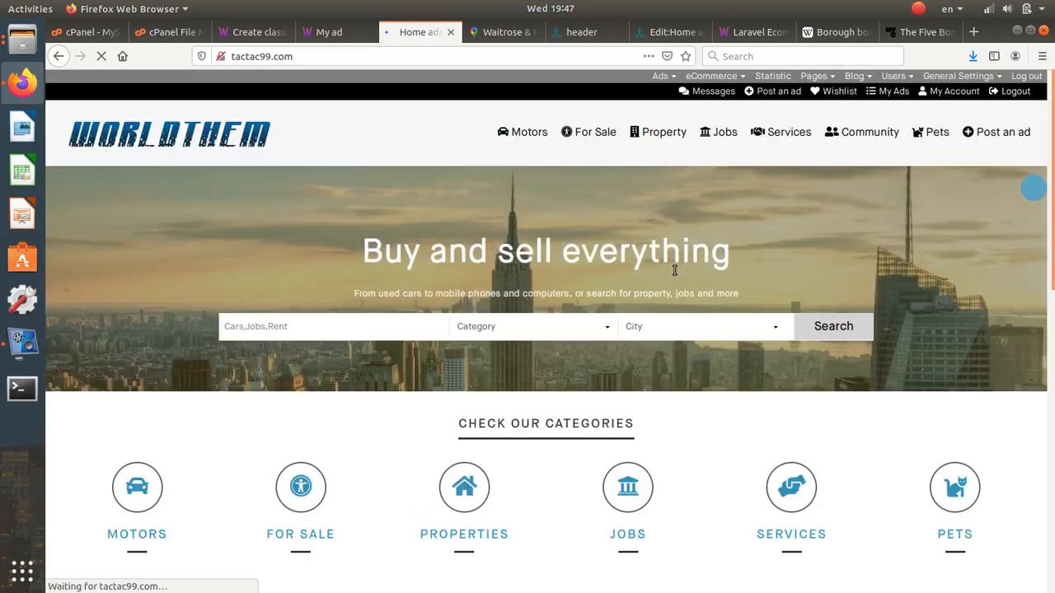
click(581, 32)
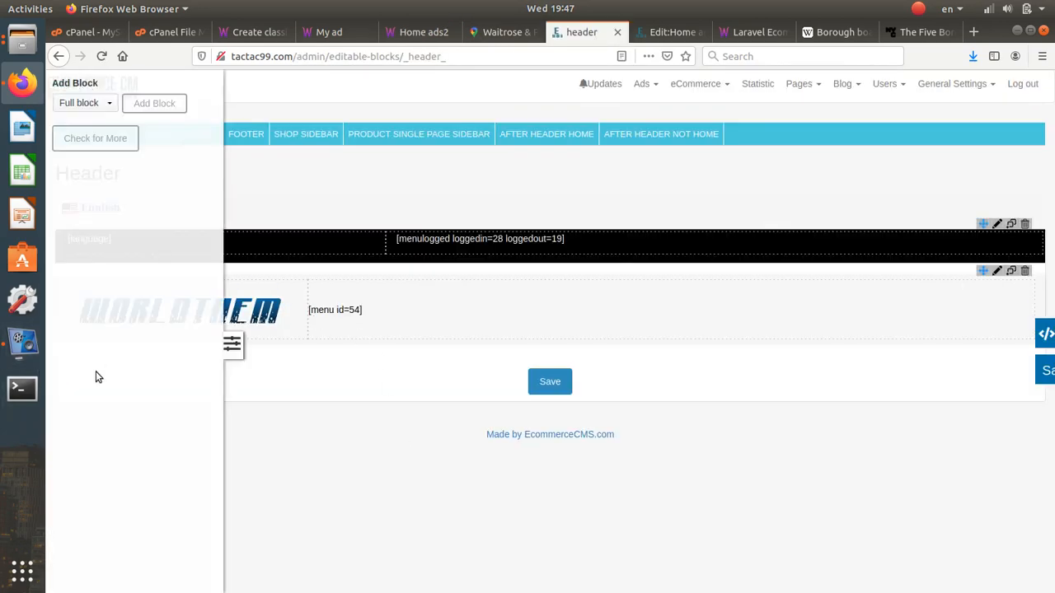
mouse_move(57, 281)
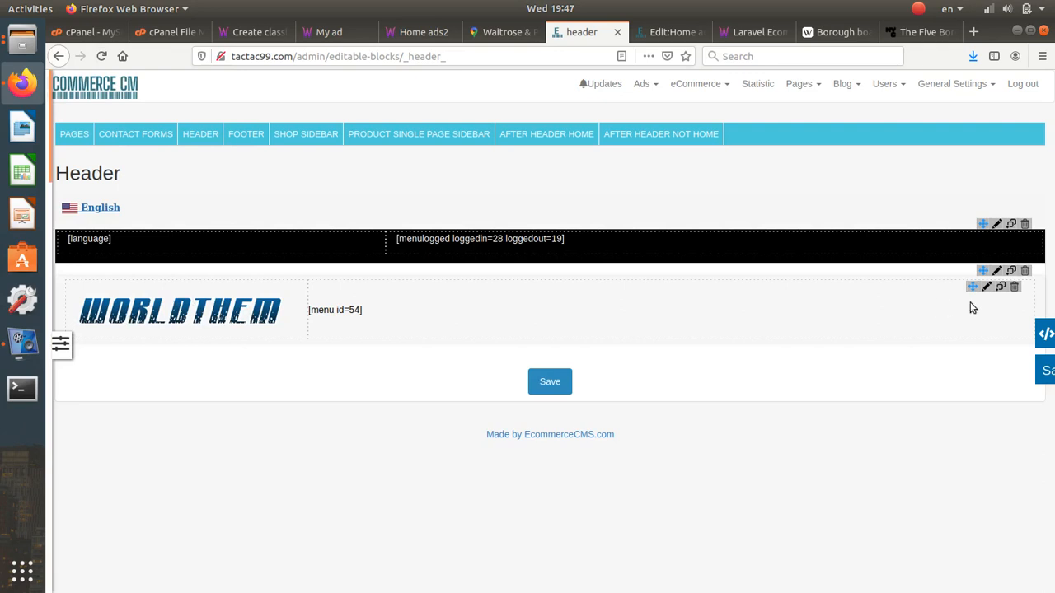
mouse_move(60, 345)
scroll(146, 380, down, 5)
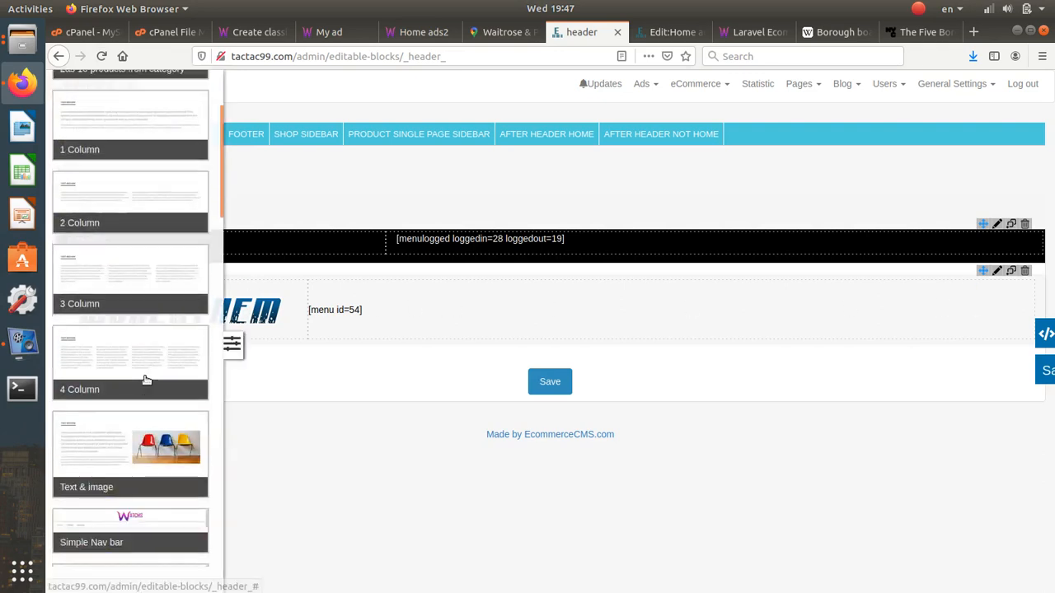
scroll(144, 380, down, 3)
scroll(145, 376, up, 2)
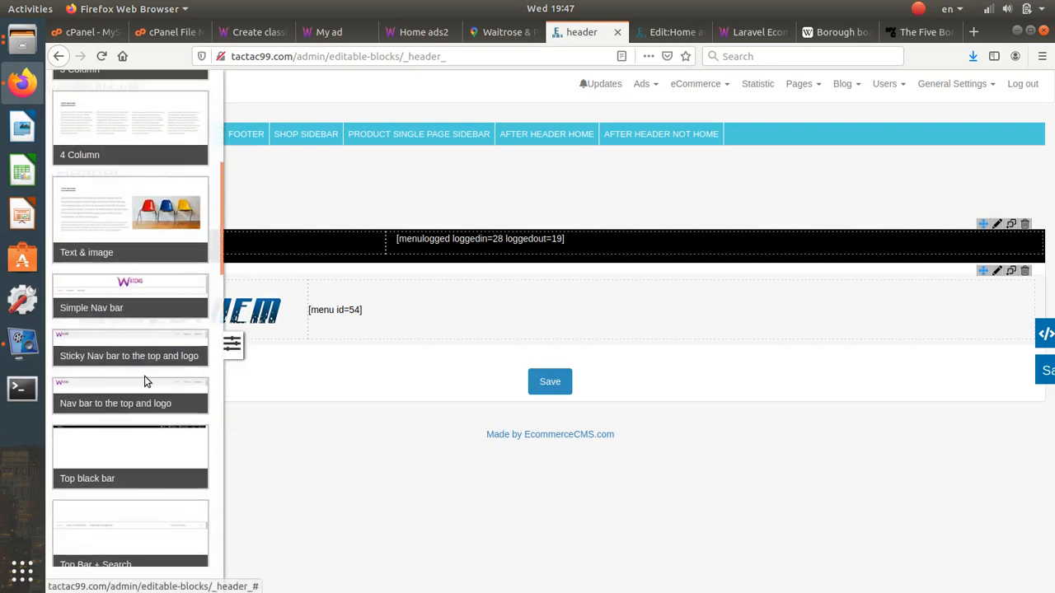
click(141, 298)
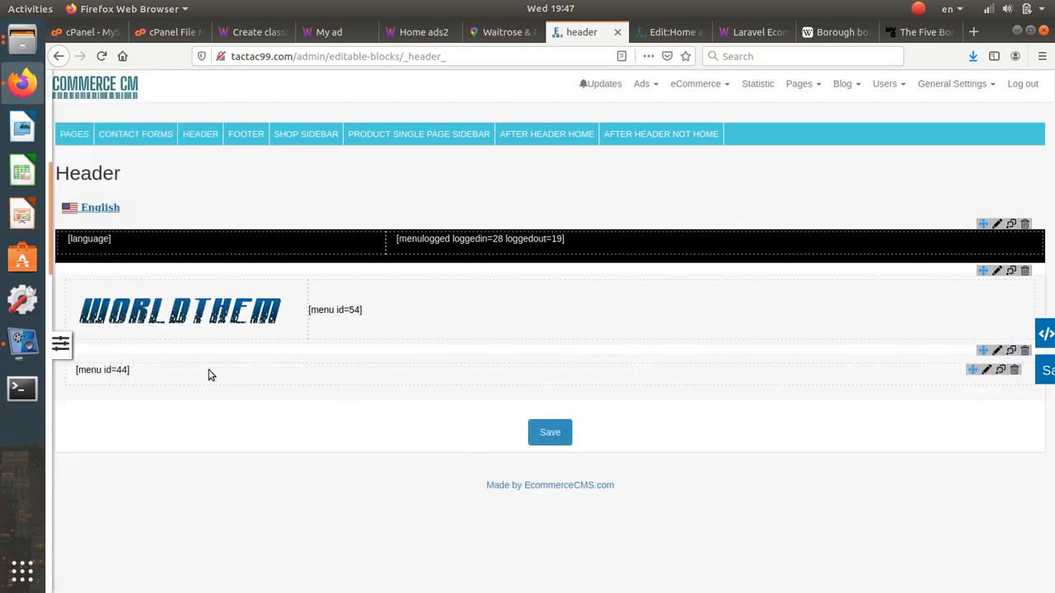
click(1026, 353)
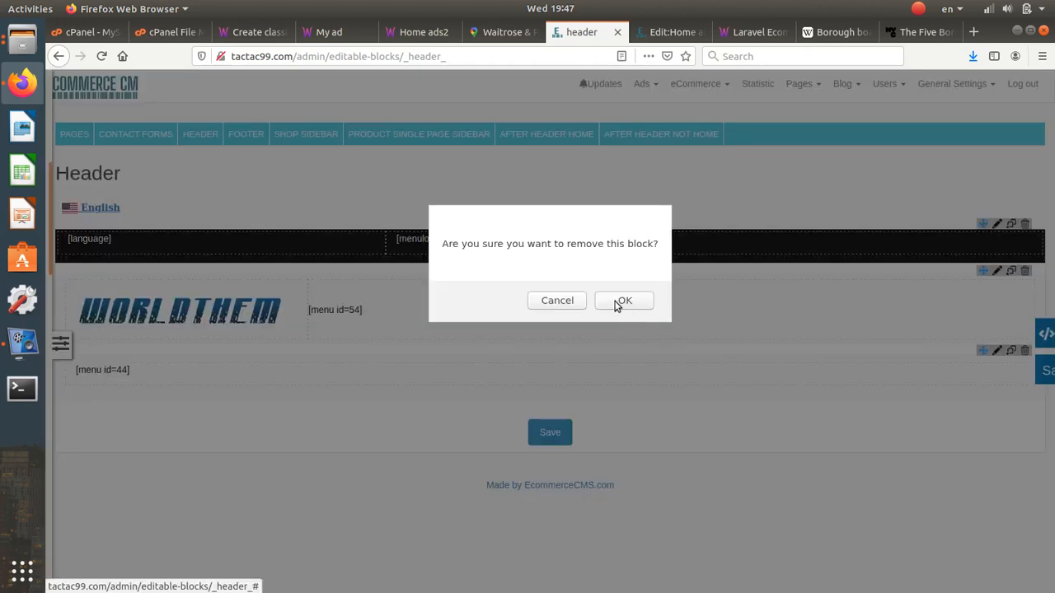
click(620, 304)
click(552, 383)
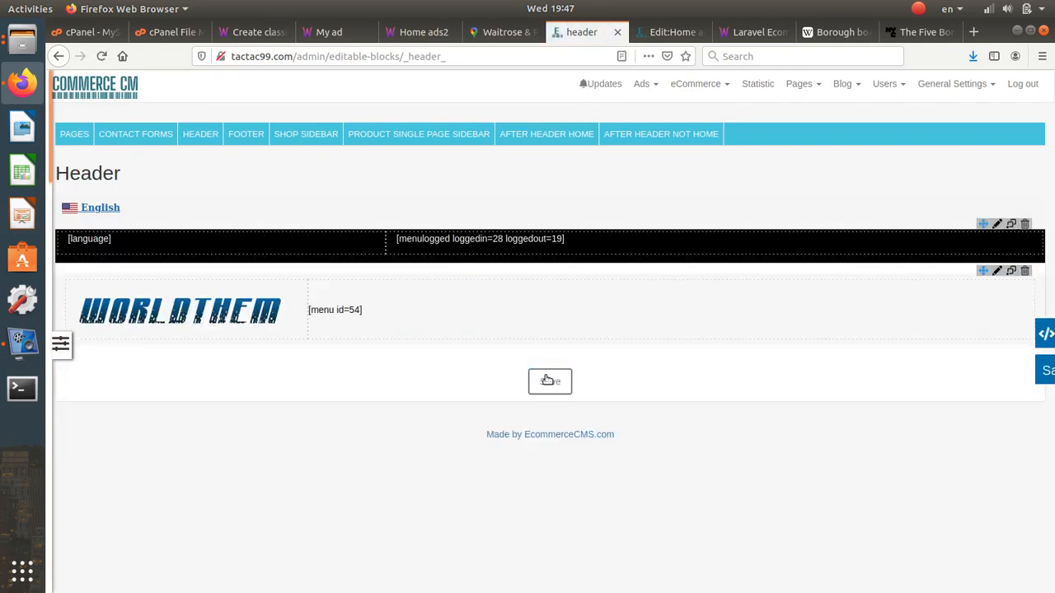
click(60, 344)
- Add a Simple Nav bar row below the logo row set to [menu id=54]
scroll(132, 379, down, 5)
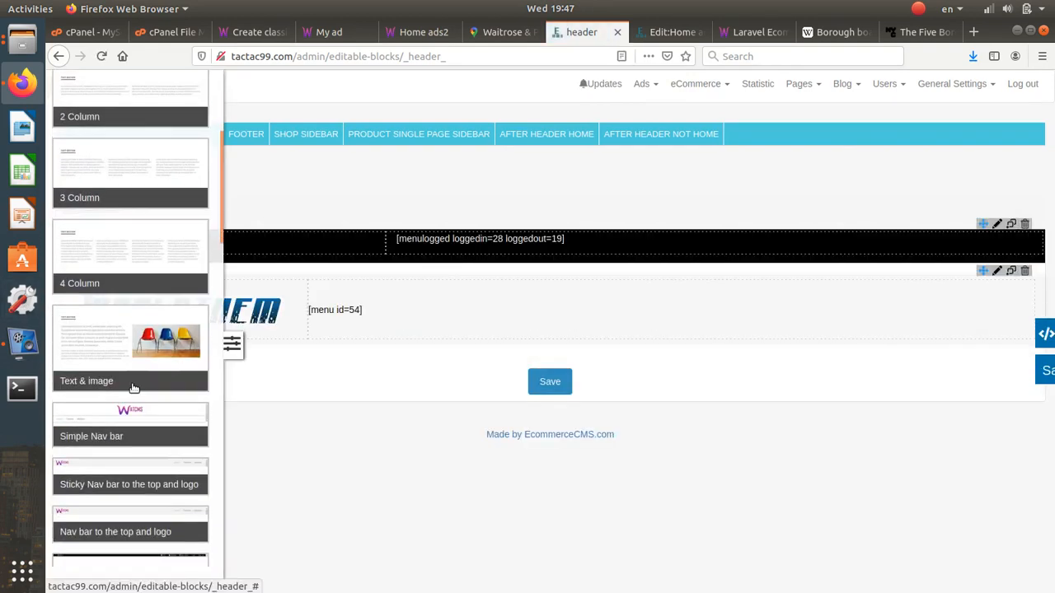
scroll(134, 386, down, 3)
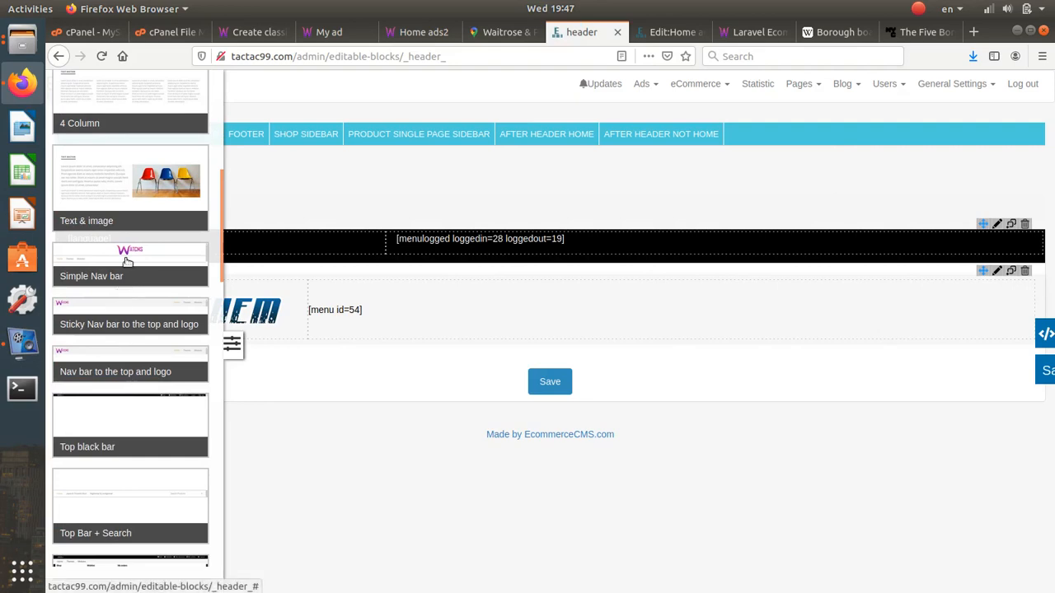
click(126, 261)
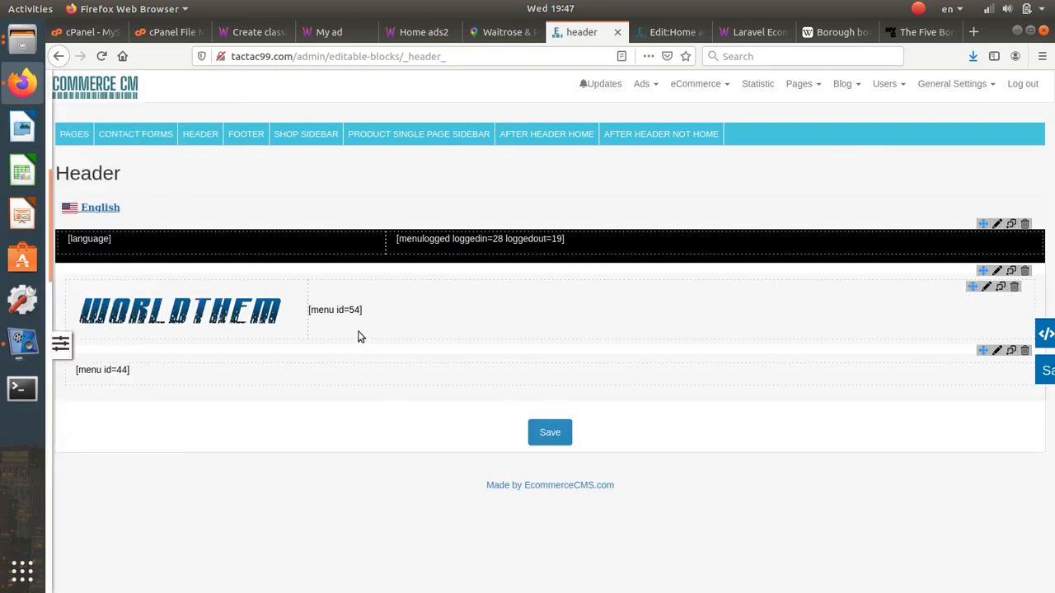
click(996, 351)
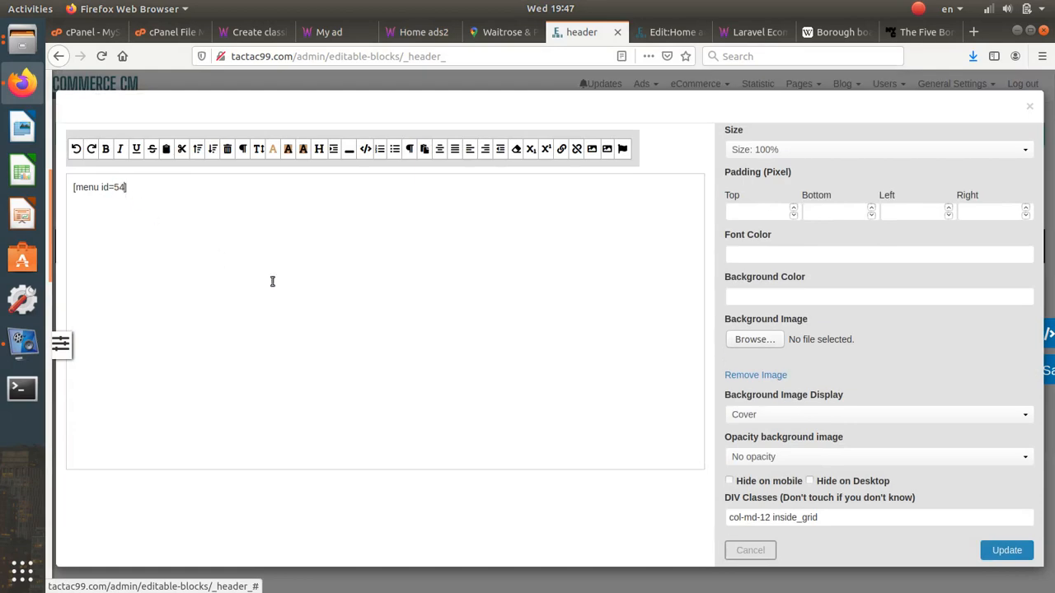
click(1009, 550)
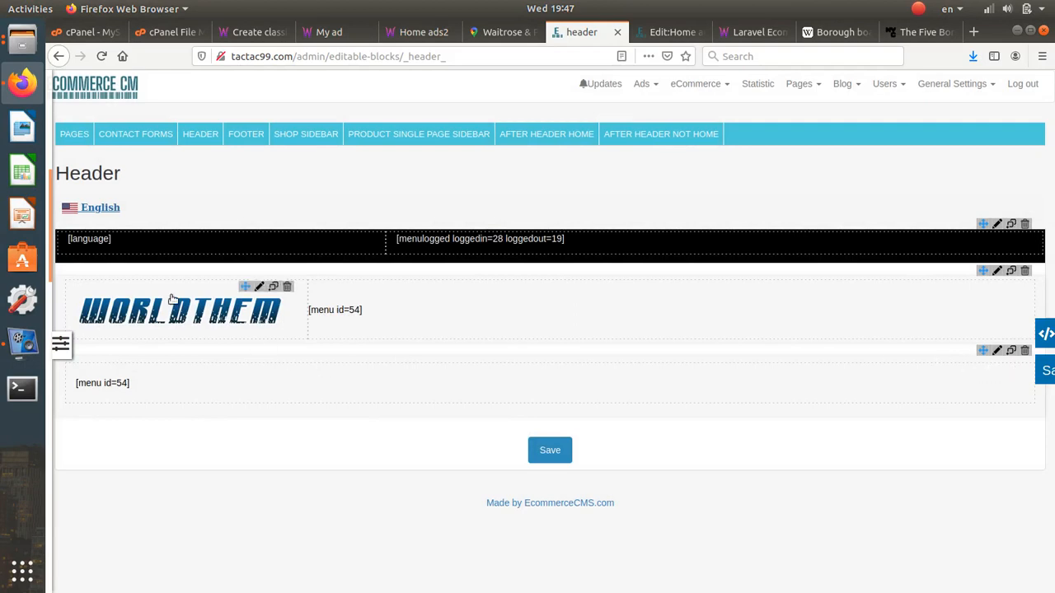
- Insert an empty 100%-width block and drag it above the menu 54 row
mouse_move(53, 297)
scroll(83, 165, up, 8)
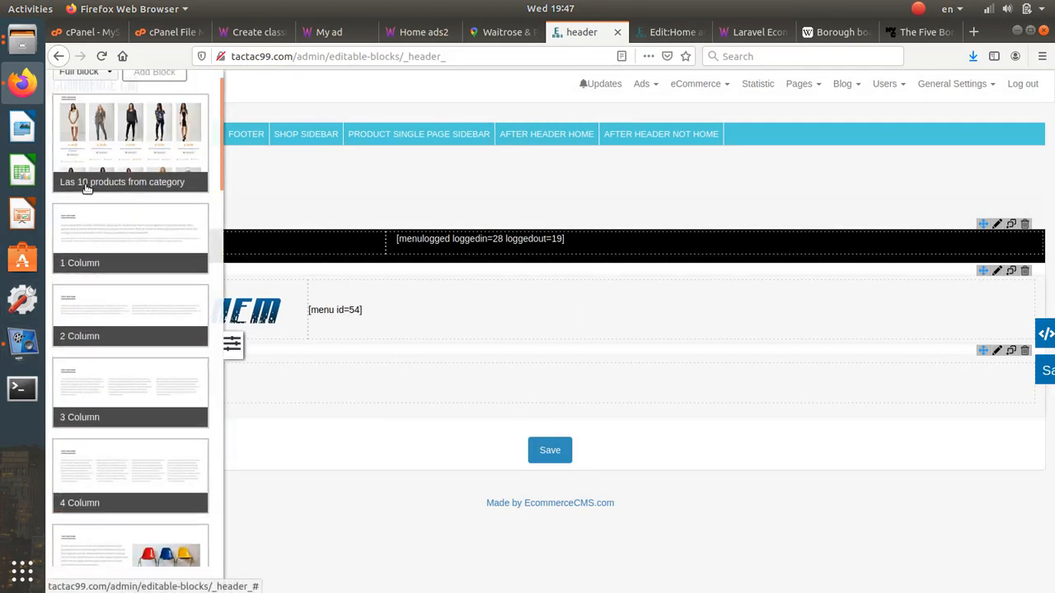
click(85, 108)
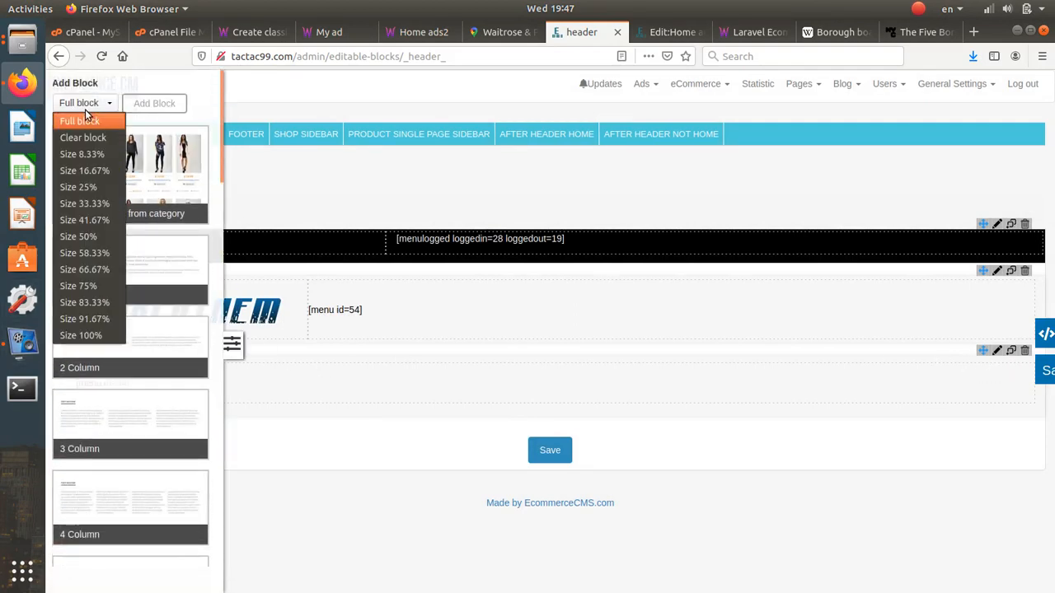
click(104, 336)
click(143, 108)
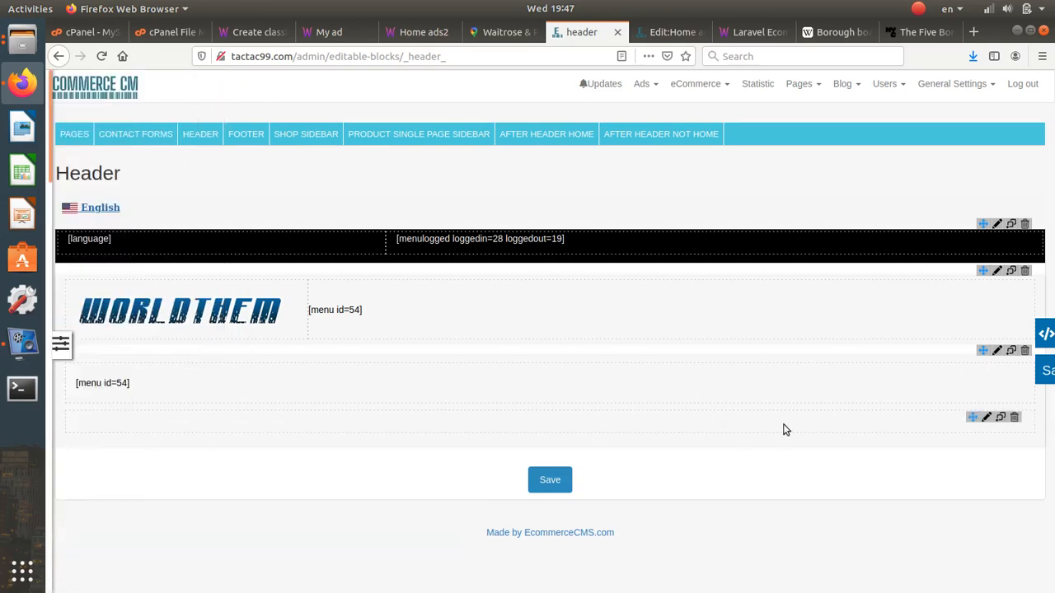
drag(975, 420, 981, 372)
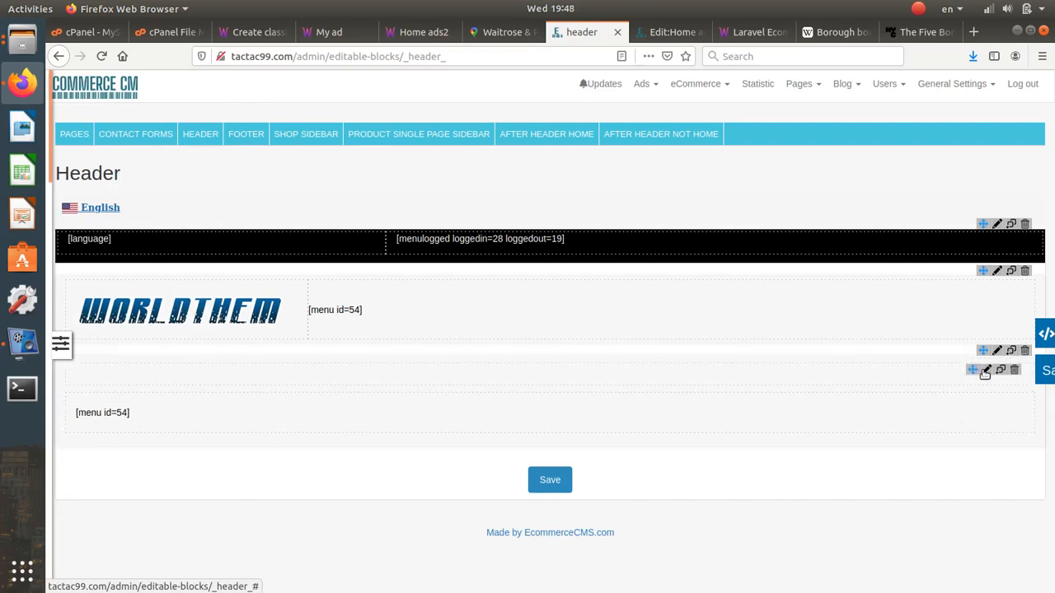
- Insert the logotip6.png logo into the empty header block and centre it
click(986, 369)
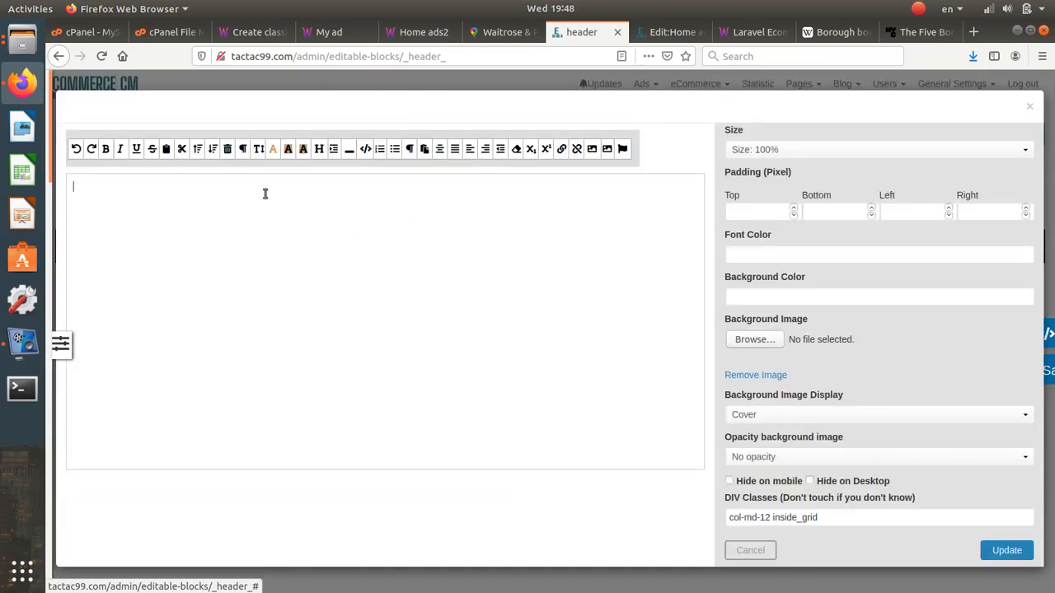
click(607, 149)
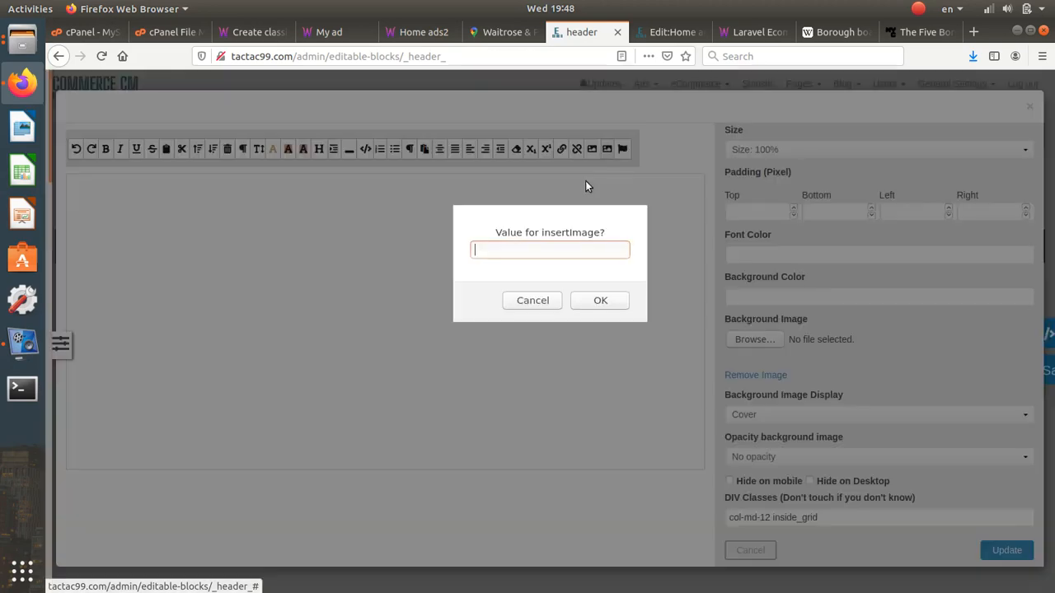
click(532, 300)
click(592, 149)
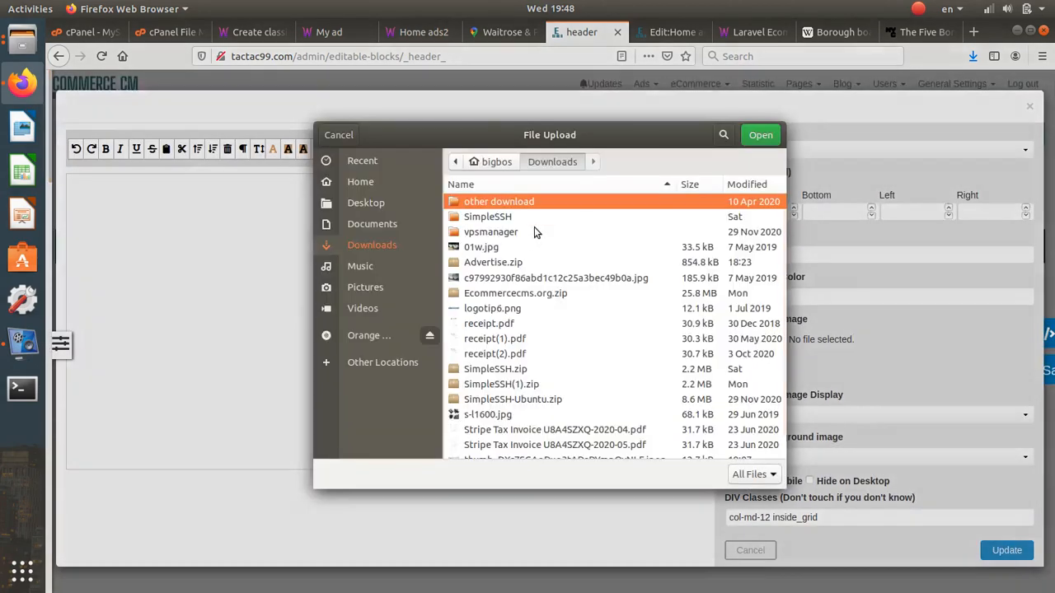
double_click(506, 308)
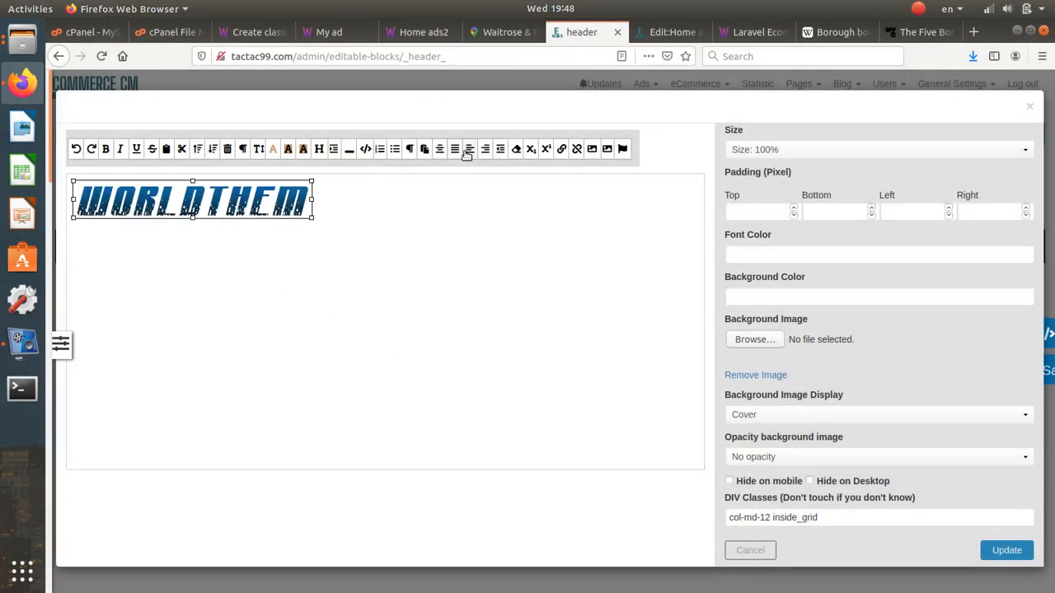
click(441, 151)
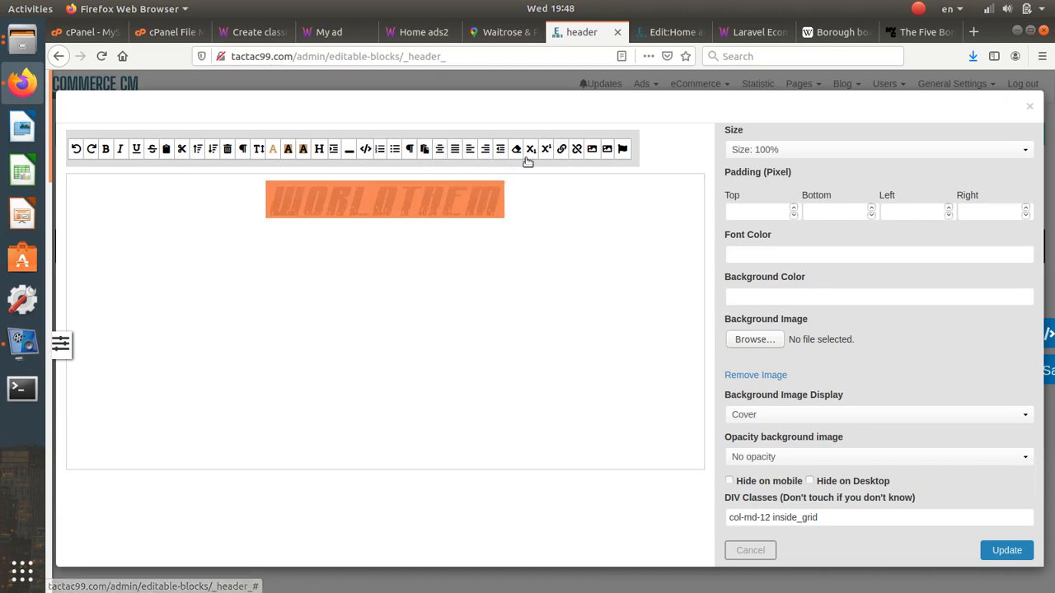
- Link the logo to '/', save the block, and delete the old logo-beside-menu row
click(561, 150)
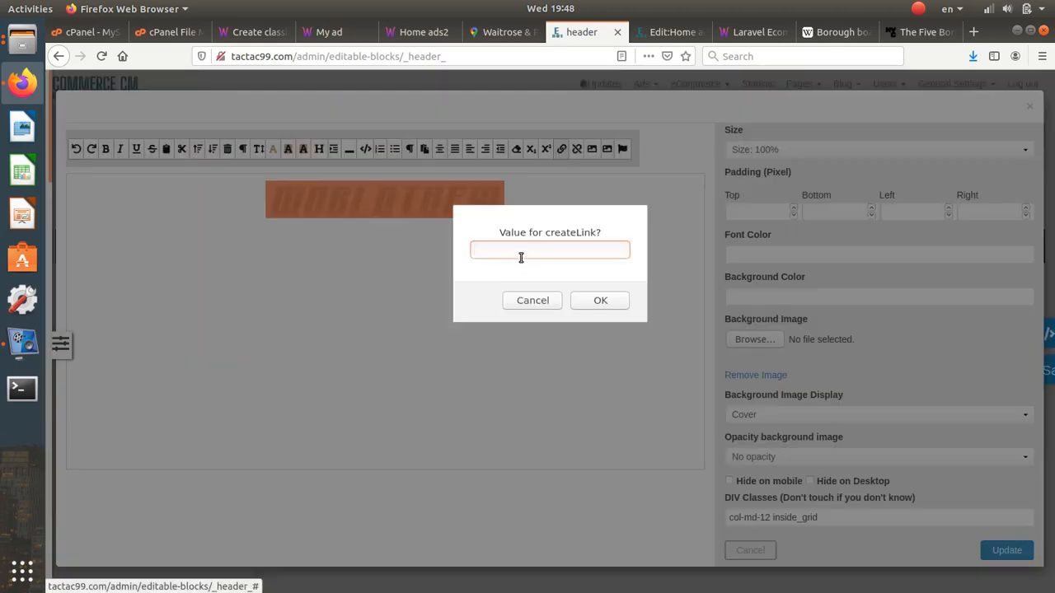
text(/)
click(583, 302)
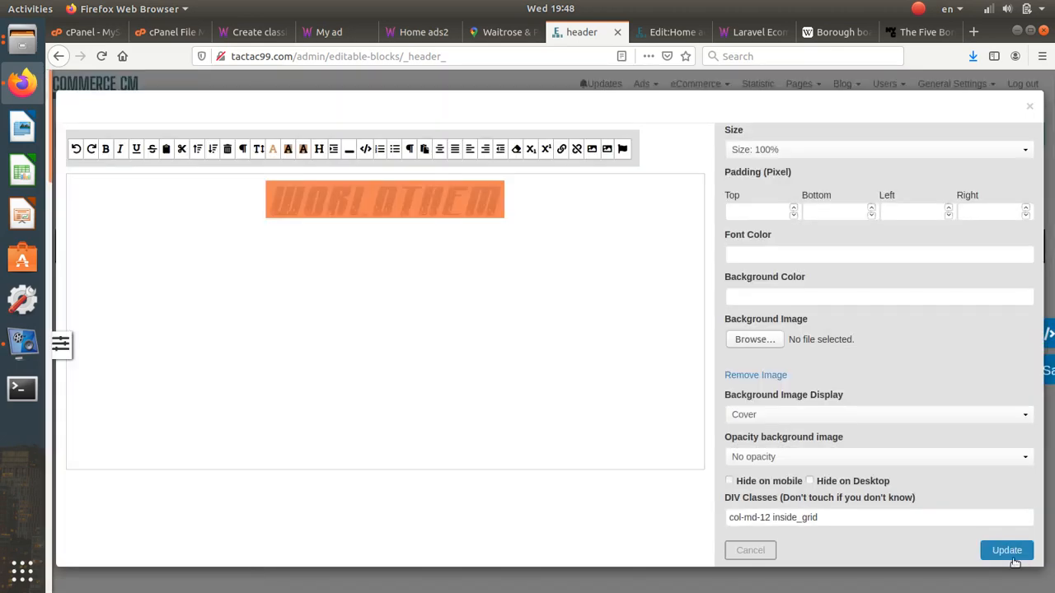
click(1006, 550)
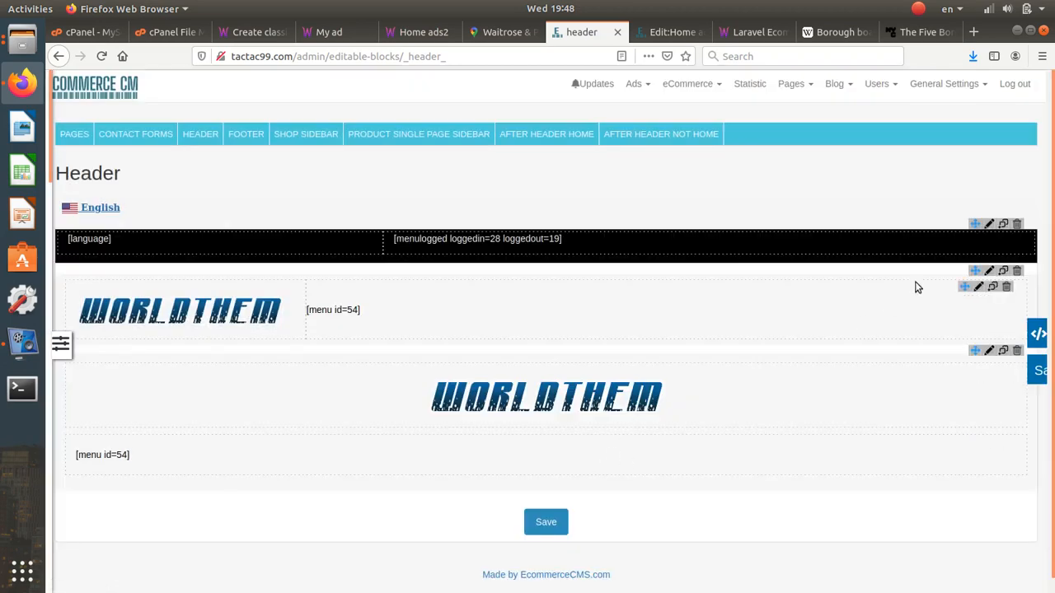
click(1017, 272)
click(623, 301)
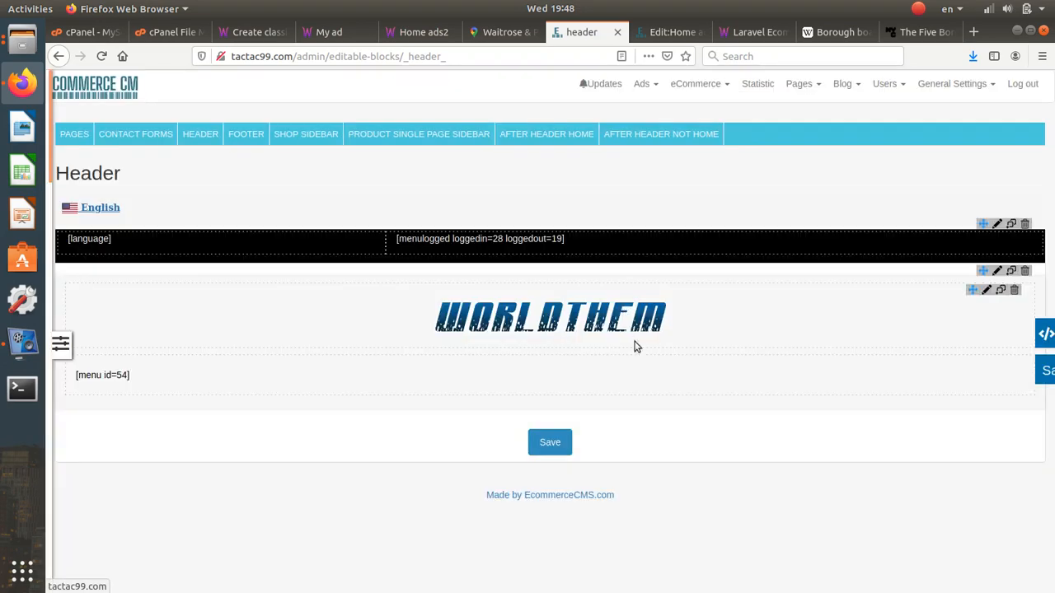
- Set the WORLDTHEM logo block's top and bottom padding to 0
click(988, 290)
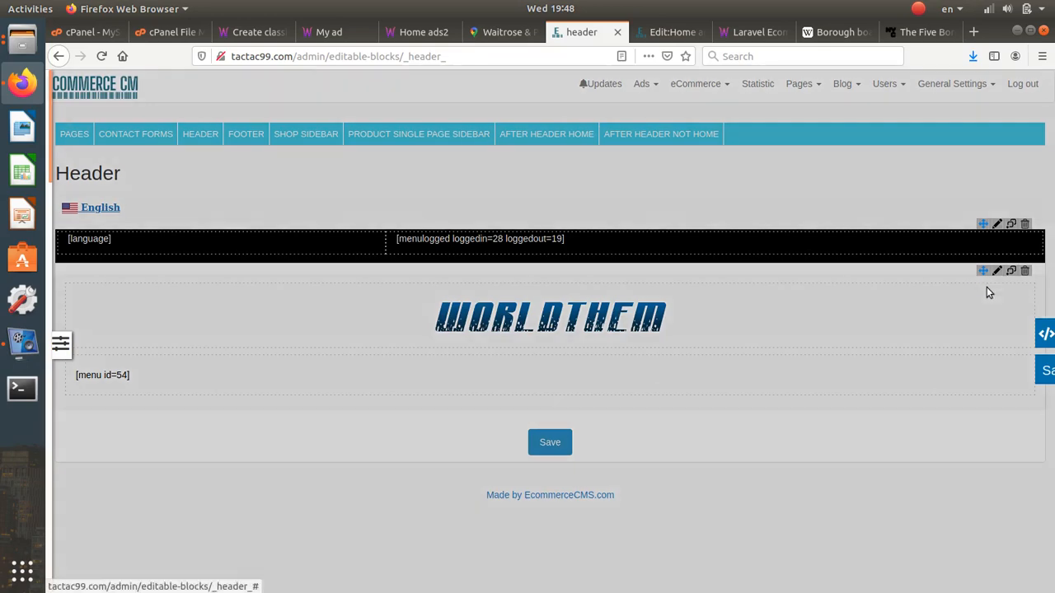
click(782, 211)
text(0)
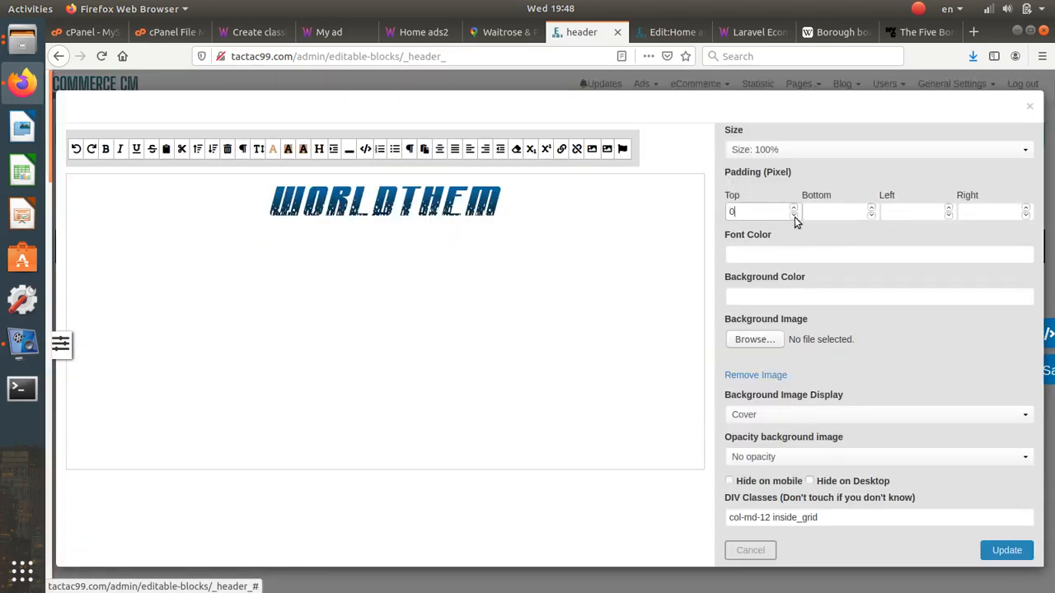
click(815, 213)
text(0)
click(1014, 549)
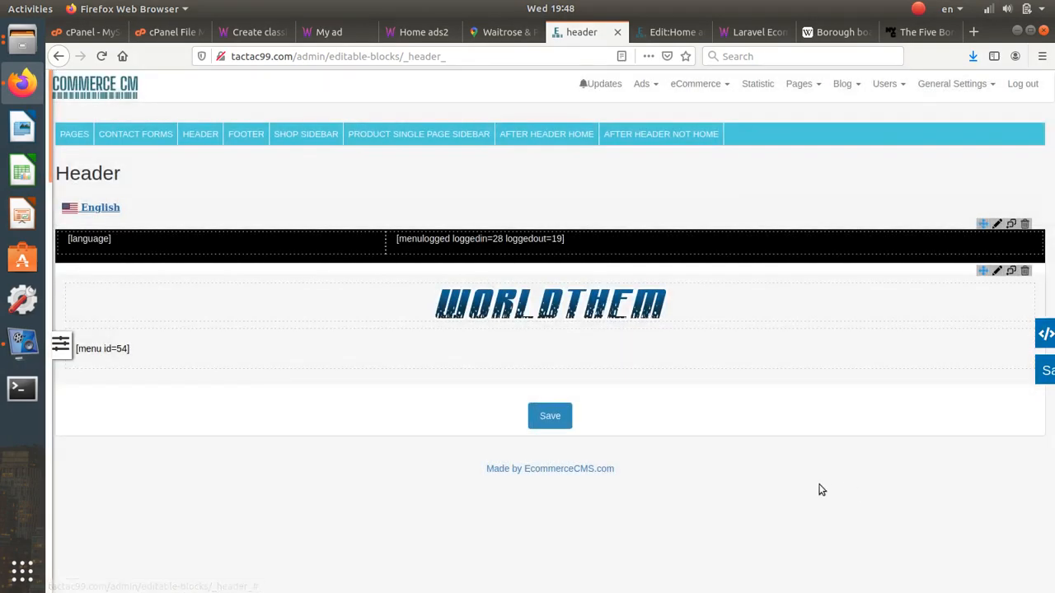
- Set the [menu id=54] block's top and bottom padding to 0
click(987, 336)
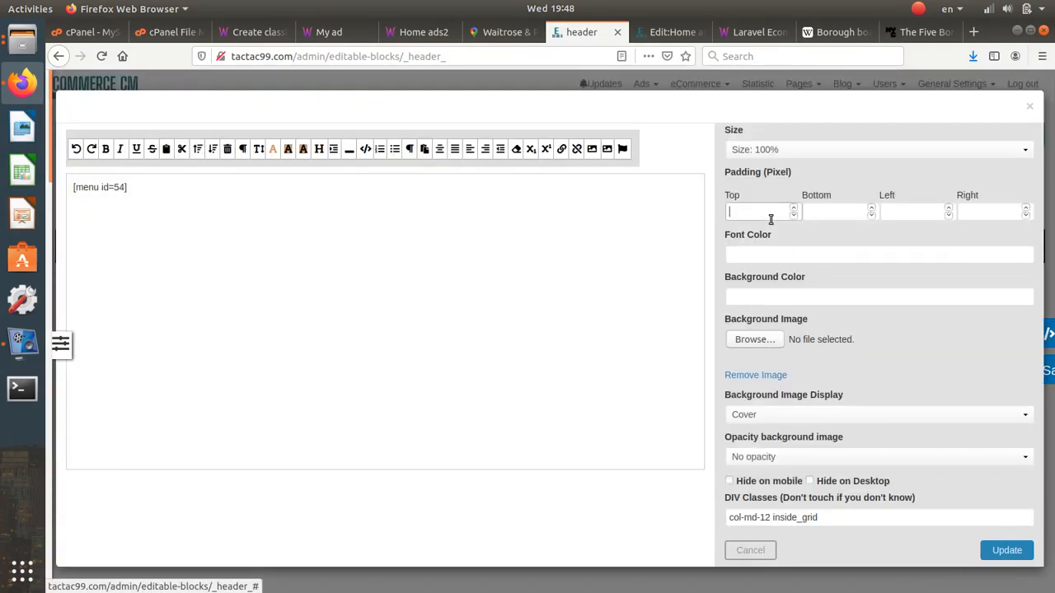
text(0)
click(849, 212)
text(0)
click(1006, 550)
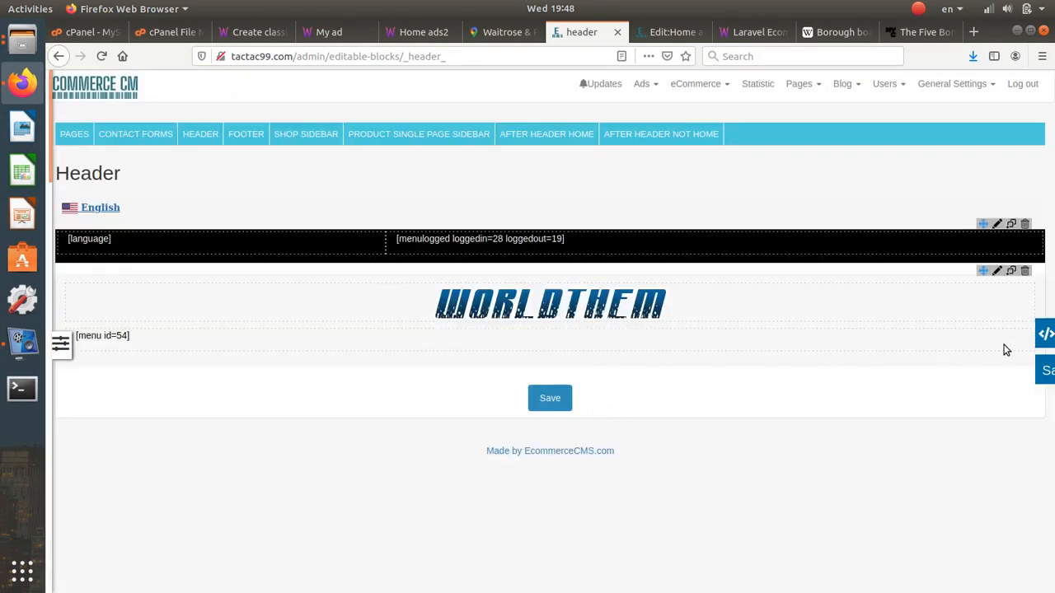
- Add an empty Full block below the menu
mouse_move(998, 340)
mouse_move(48, 214)
click(99, 104)
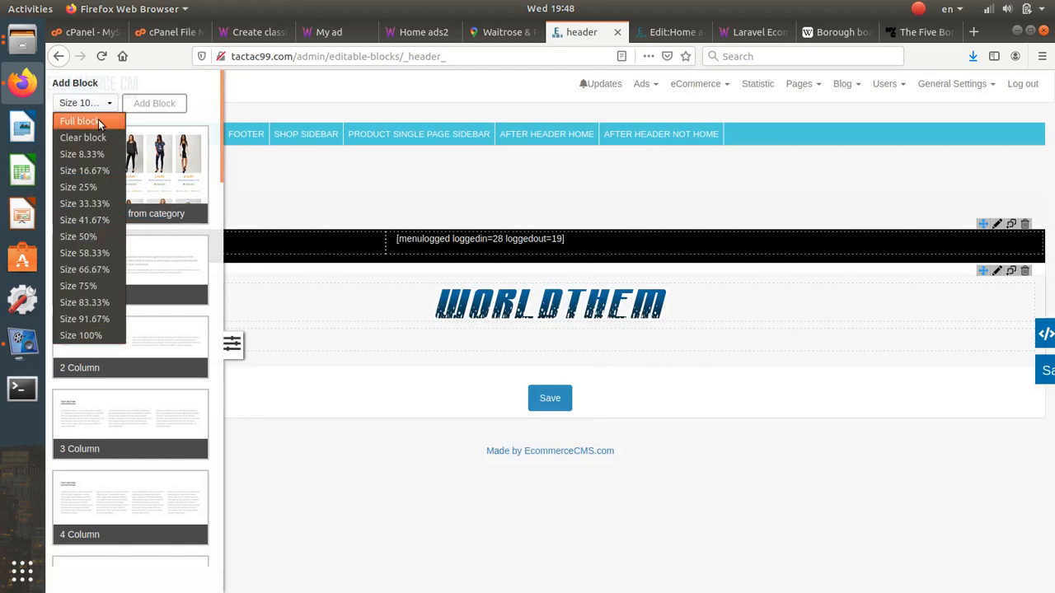
click(103, 110)
click(130, 108)
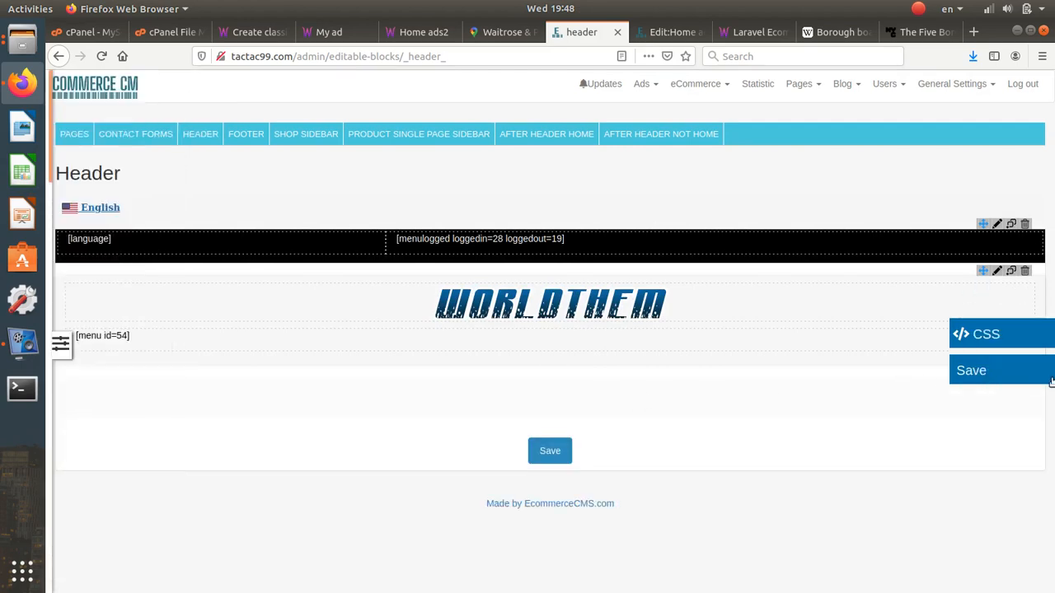
mouse_move(992, 301)
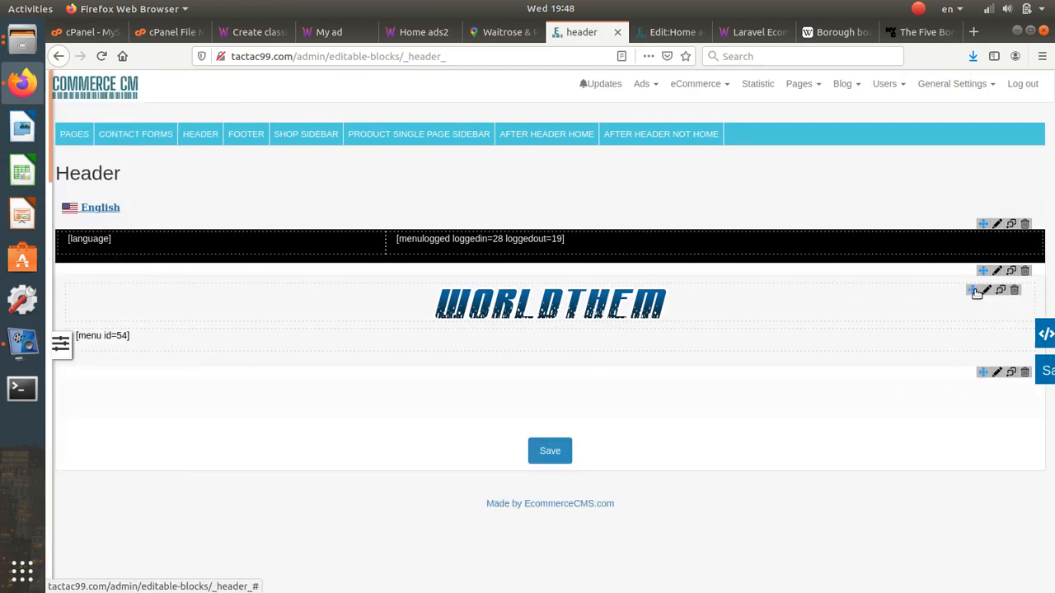
drag(974, 290, 976, 369)
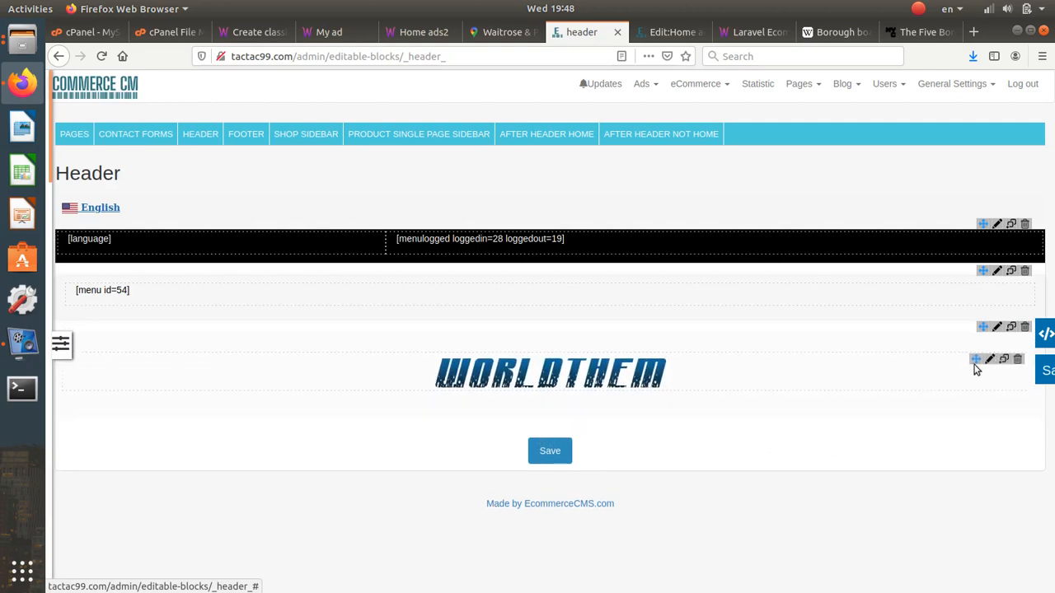
drag(982, 327, 988, 286)
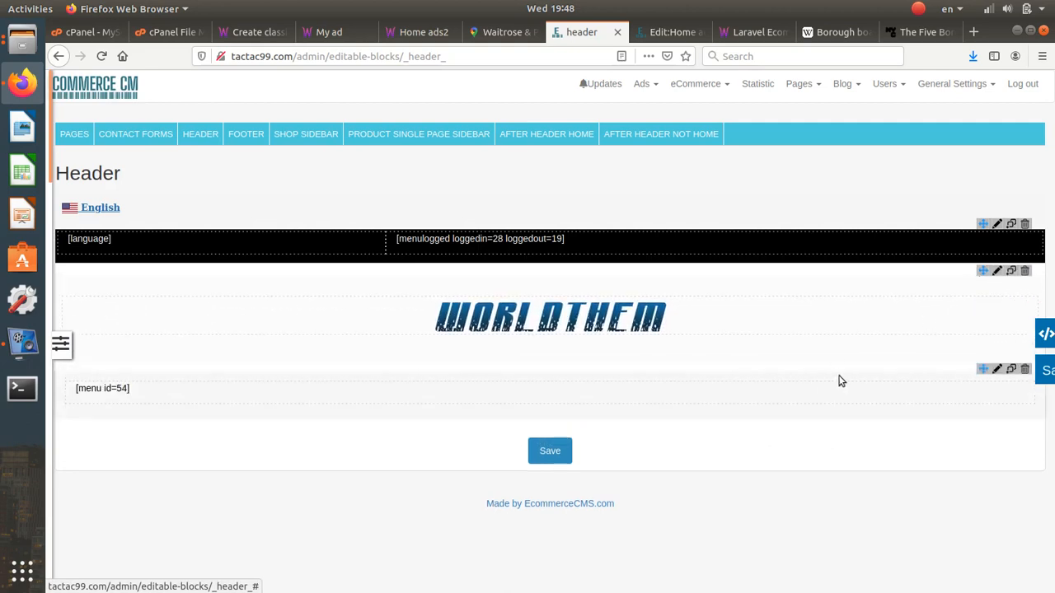
click(998, 369)
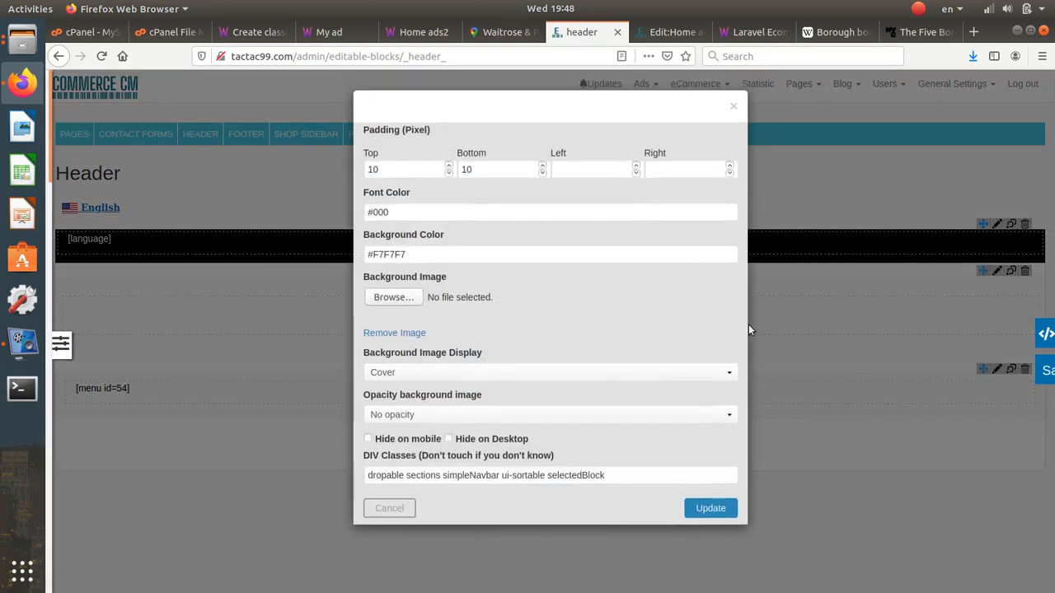
click(400, 214)
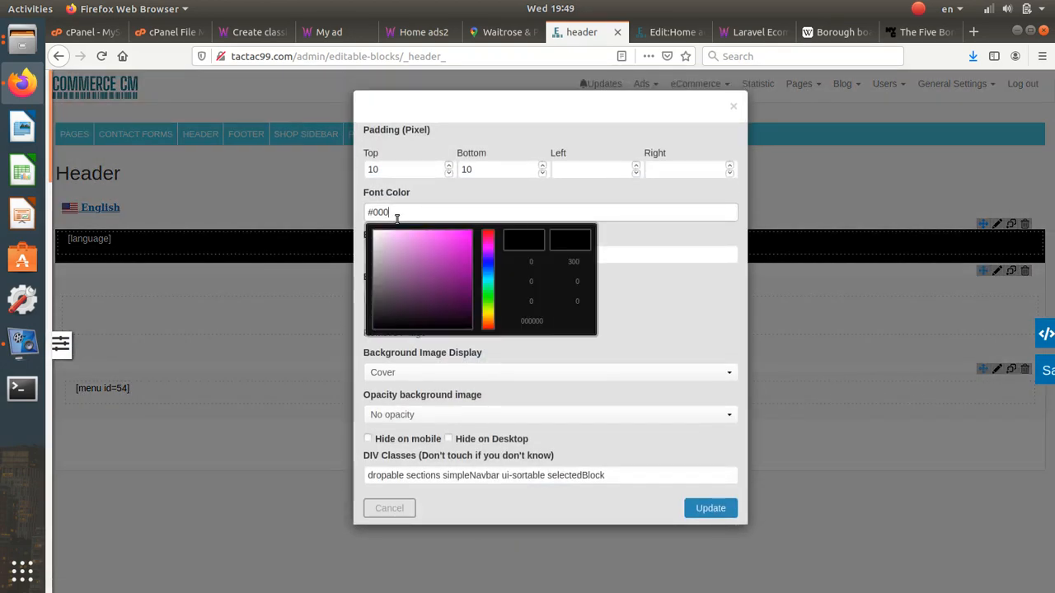
click(725, 509)
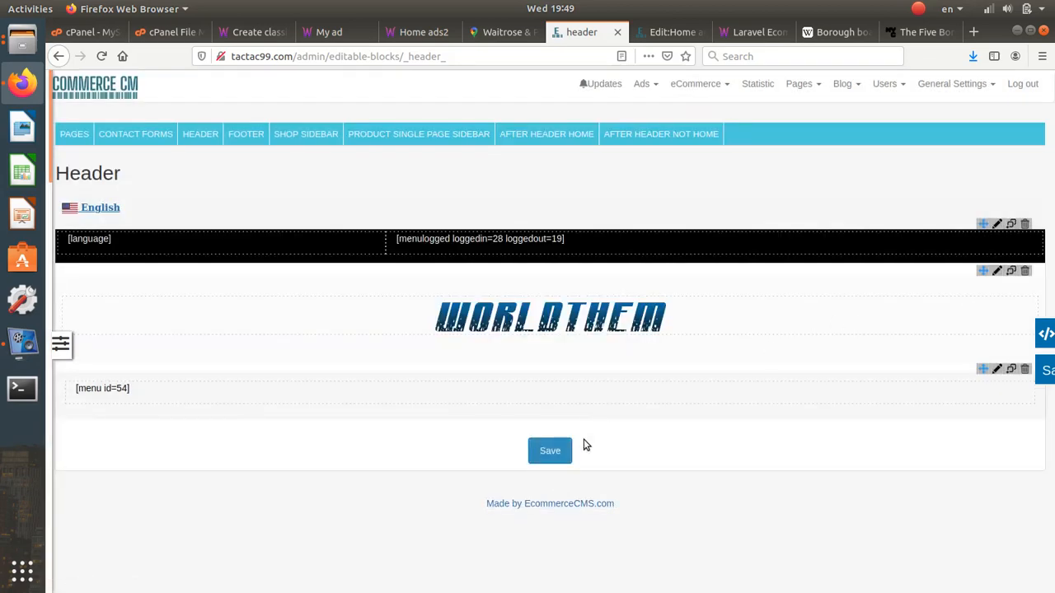
click(566, 451)
click(756, 300)
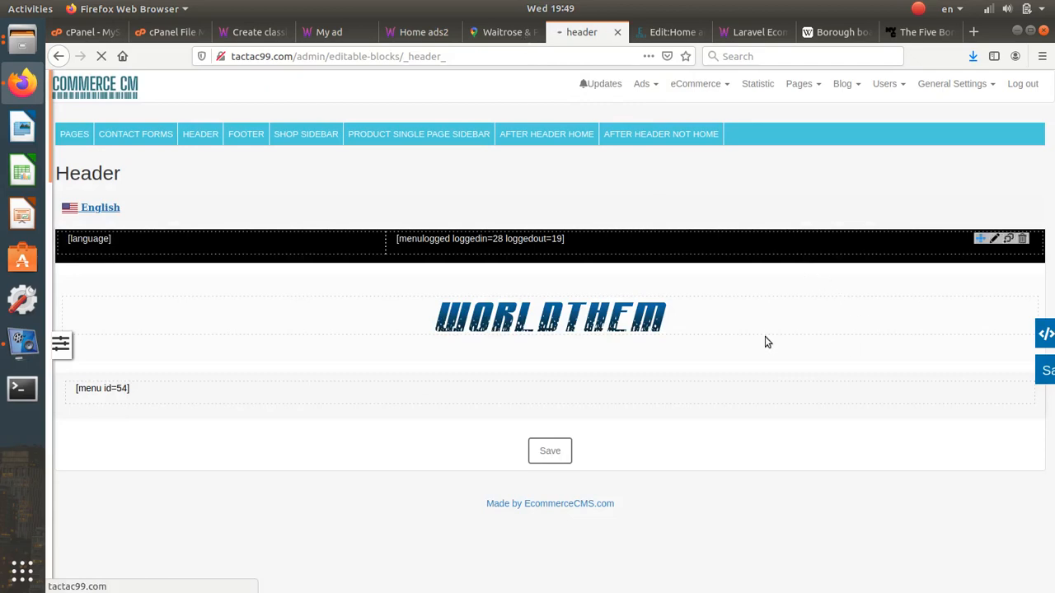
- Reload the Home ads2 page to check the WORLDTHEM logo, then go to the My Ads listing
click(451, 37)
click(108, 65)
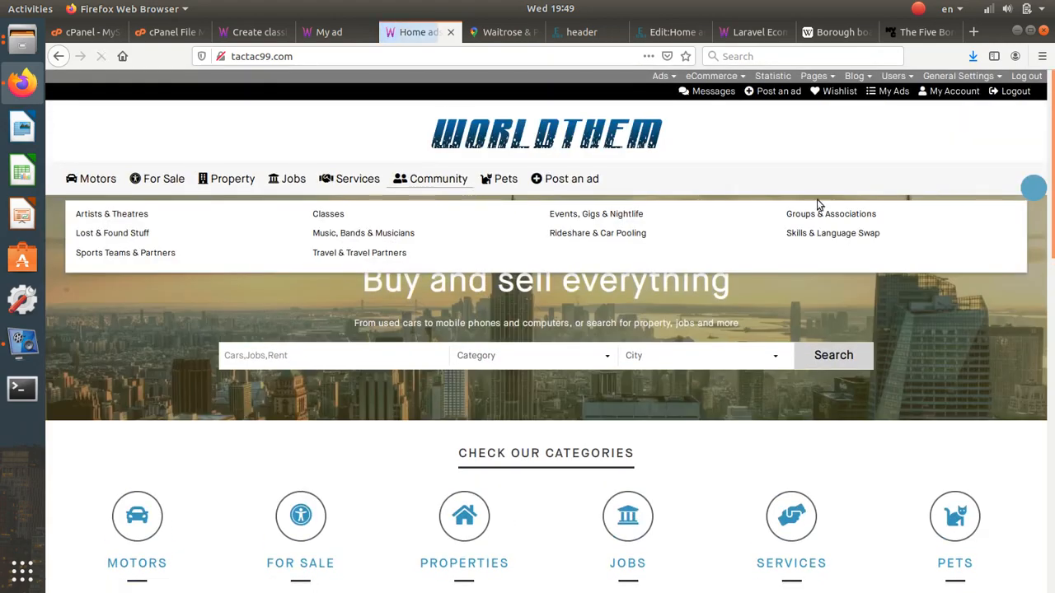
mouse_move(152, 179)
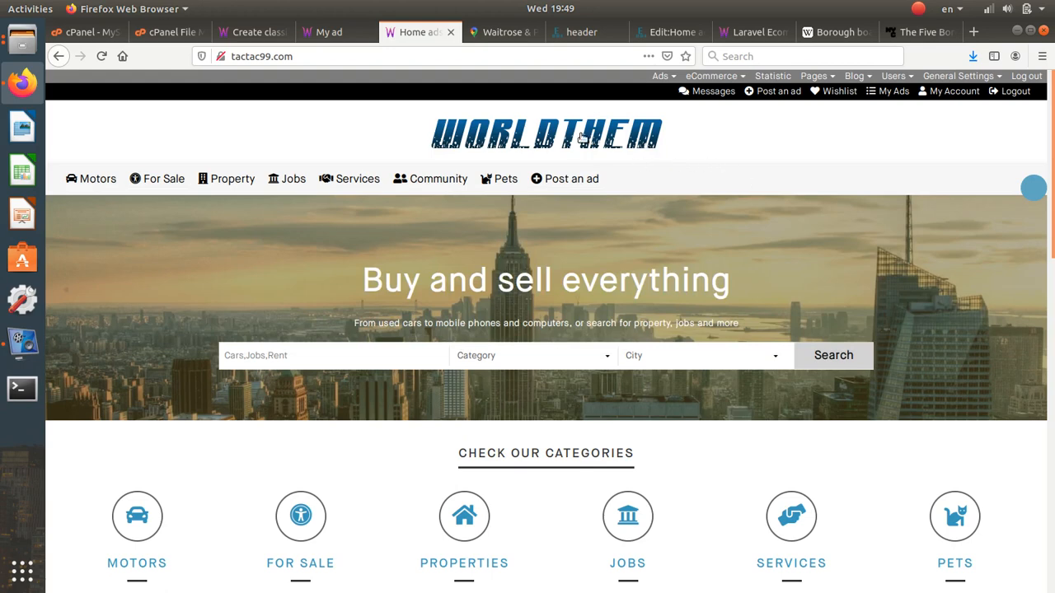
drag(583, 139, 626, 142)
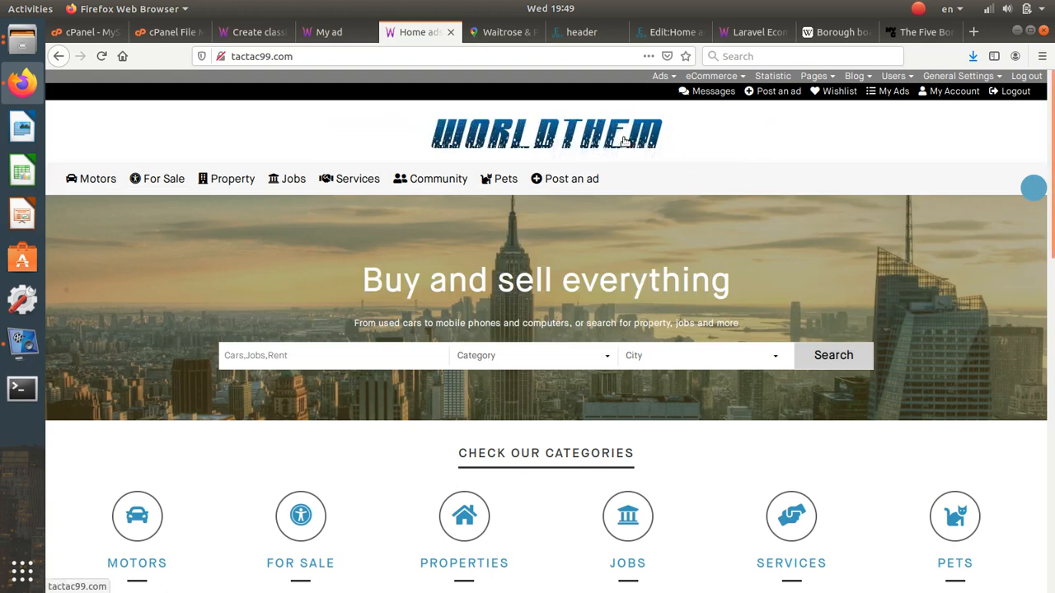
click(357, 35)
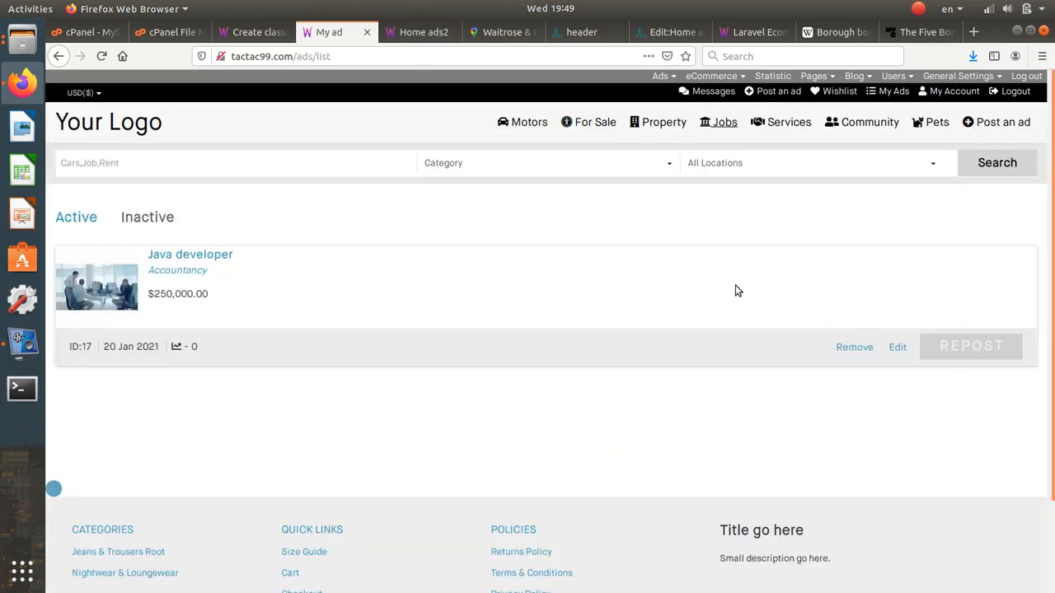
- Give the menu row a #5aa5b8 blue background and save the header
click(581, 31)
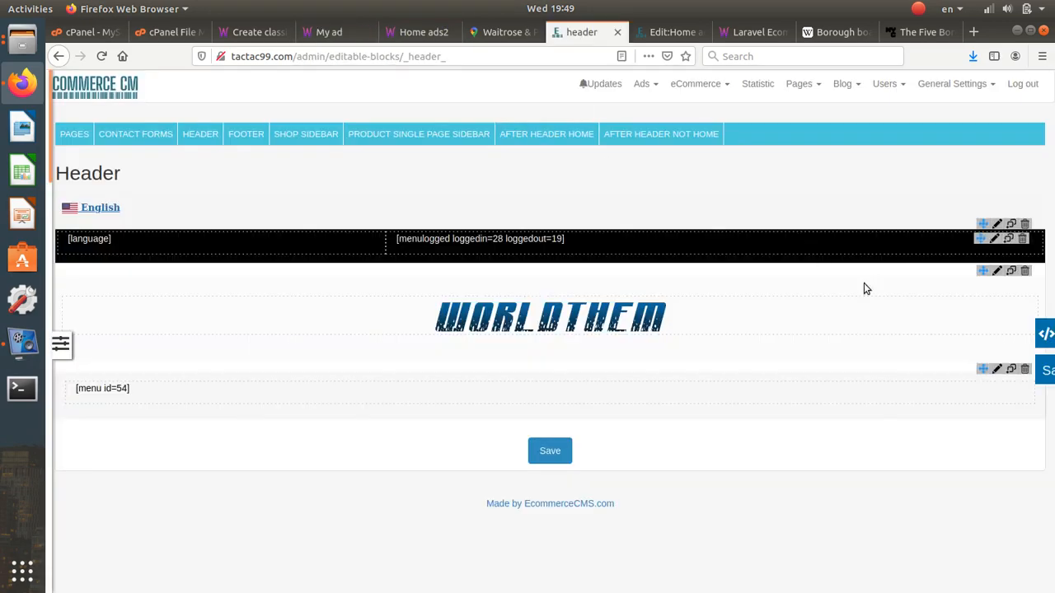
click(997, 370)
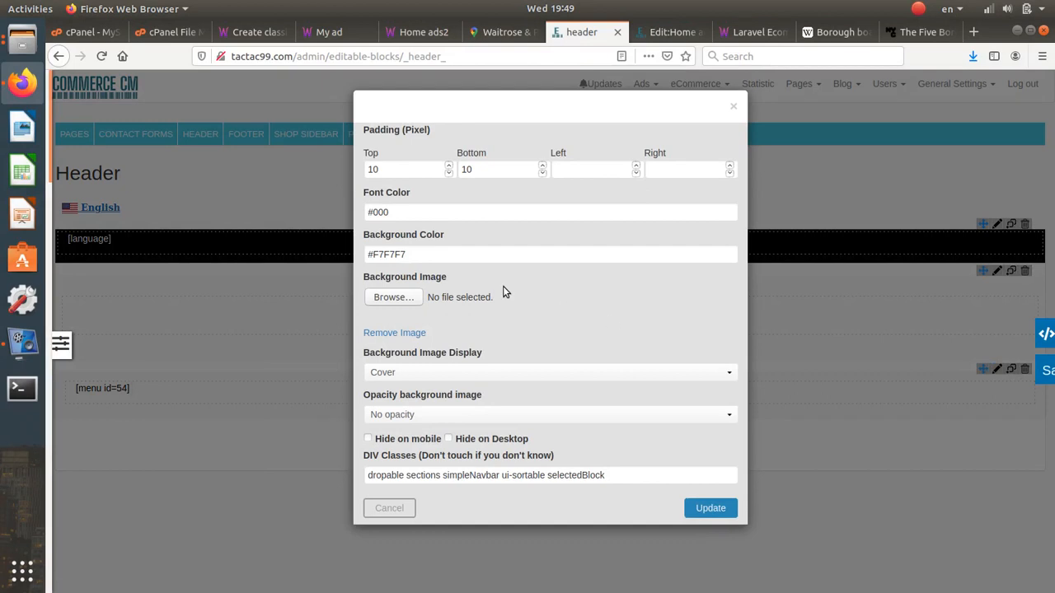
click(406, 253)
click(411, 316)
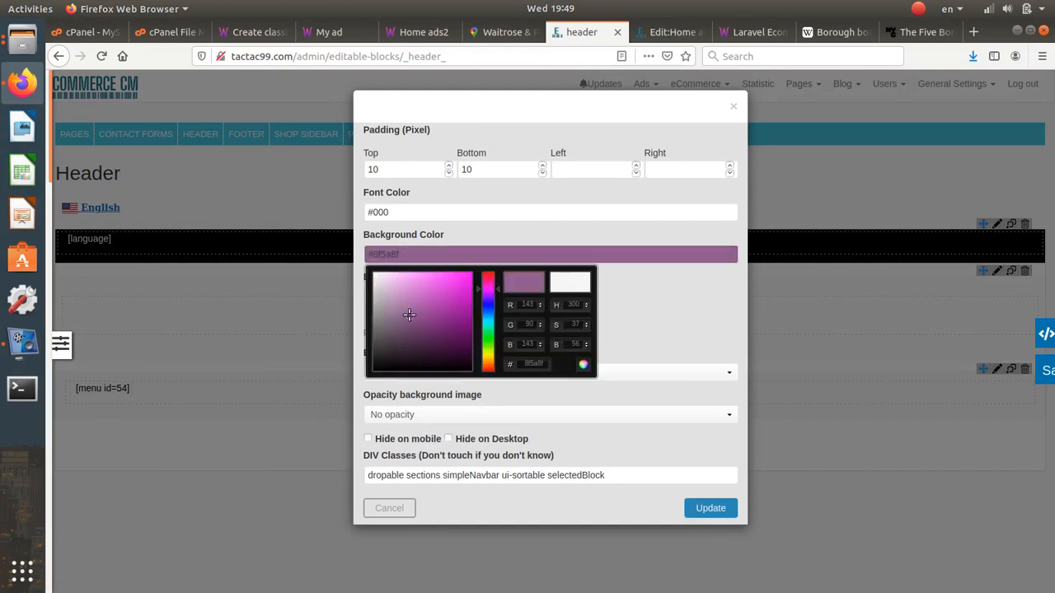
click(487, 311)
drag(490, 321, 492, 323)
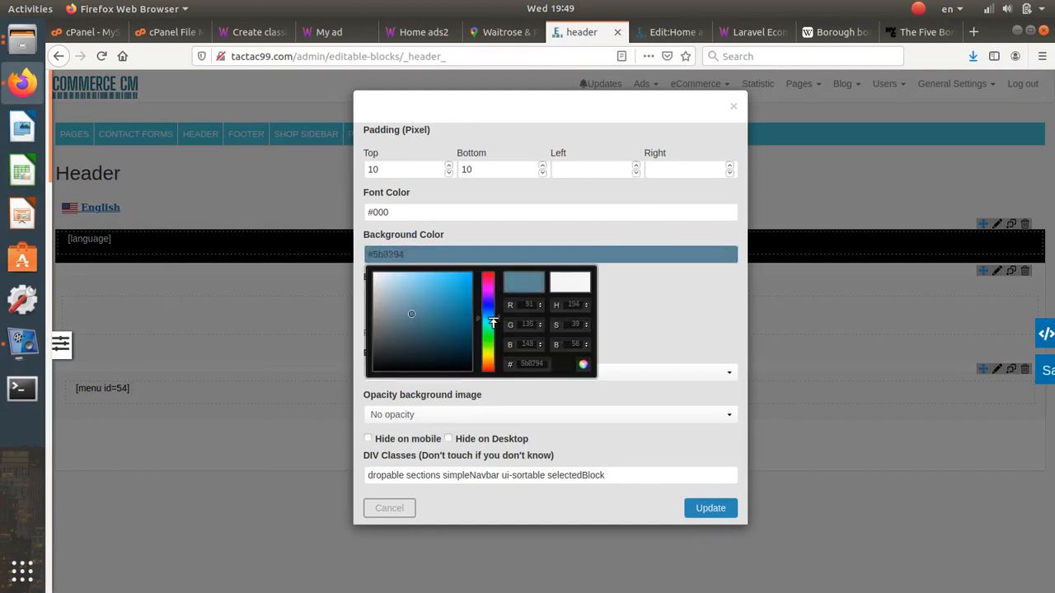
mouse_move(428, 334)
mouse_down()
mouse_move(421, 283)
mouse_move(423, 299)
mouse_up()
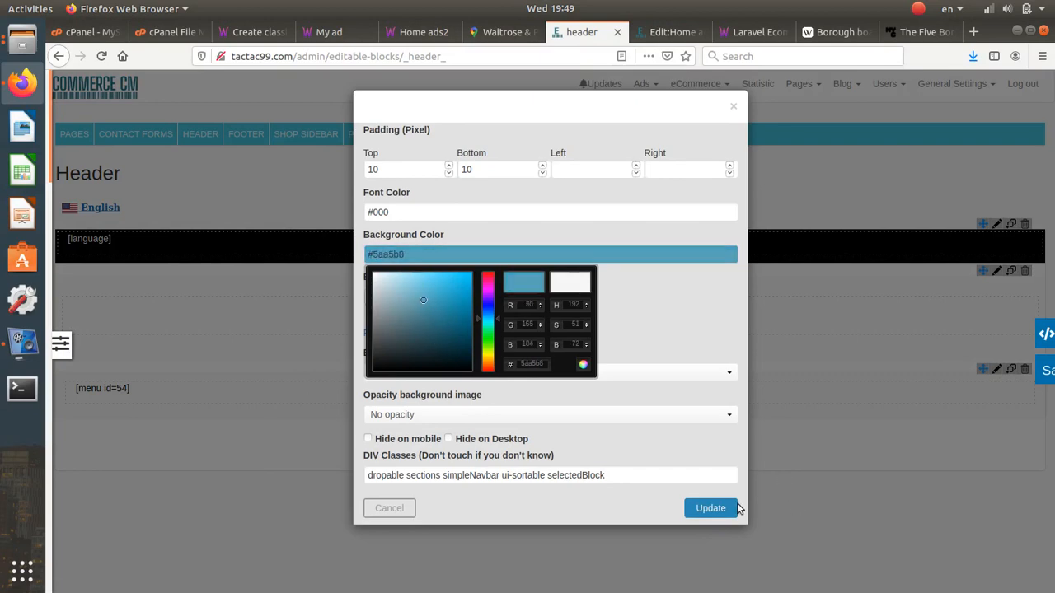
click(737, 507)
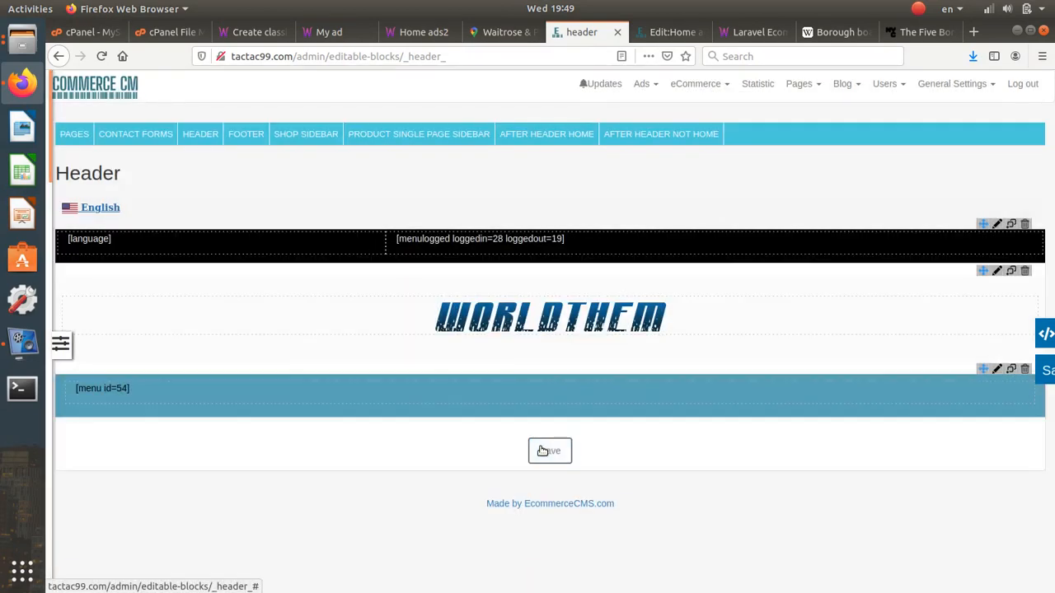
click(542, 451)
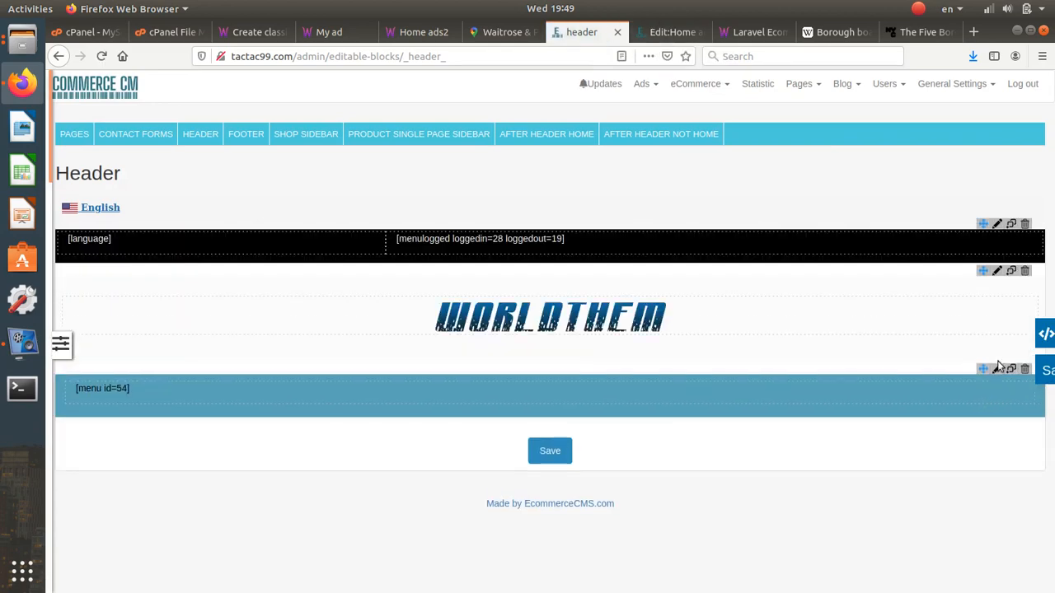
- Set the [menu id=54] block's top and bottom padding to 5
click(989, 387)
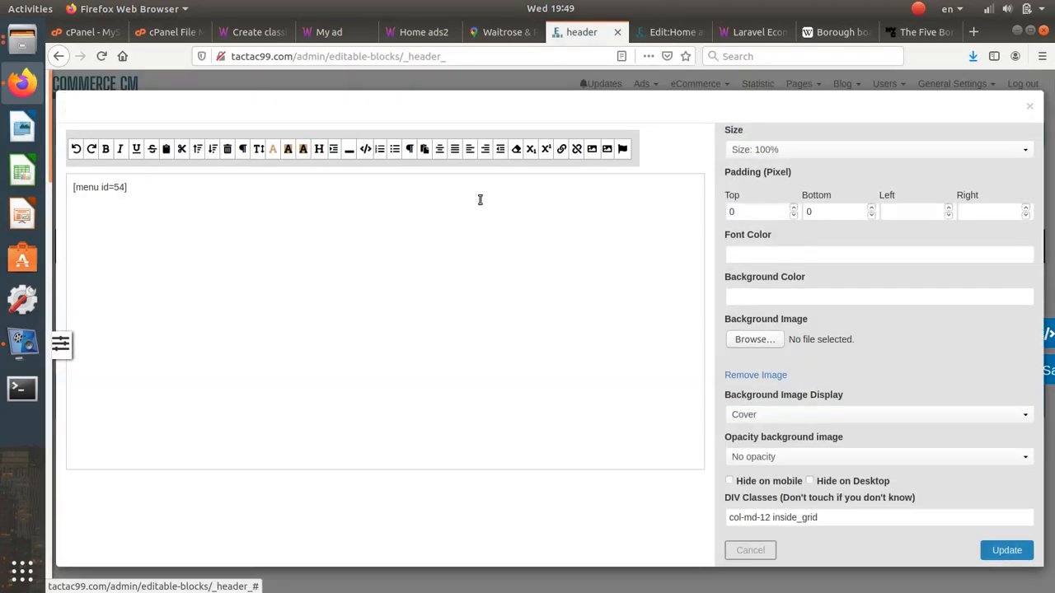
click(730, 211)
text(5)
click(809, 211)
text(5)
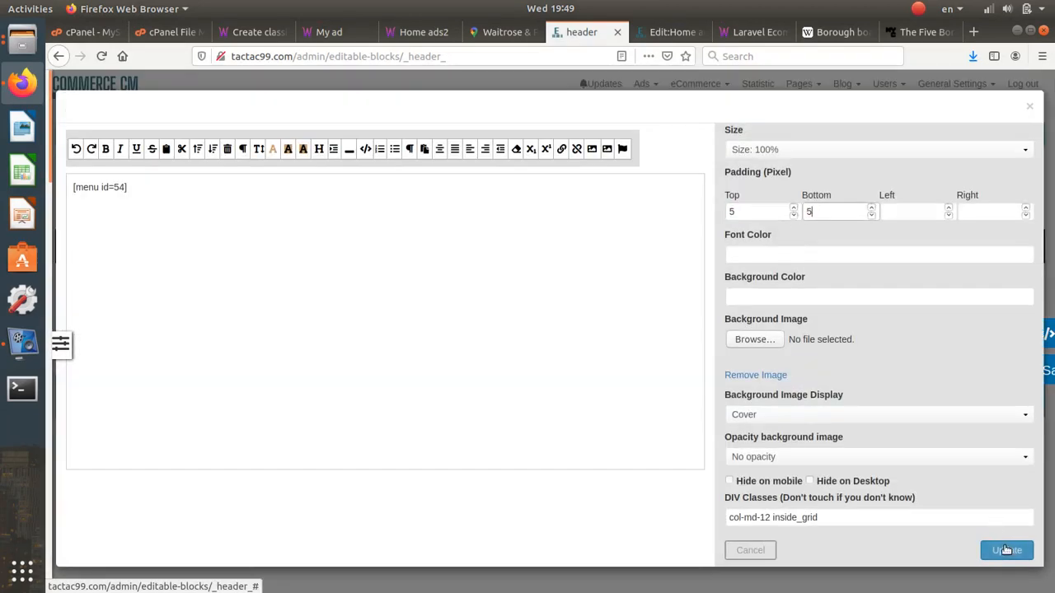
click(1006, 549)
- Save the header layout, leave the editor, and reload the live Home ads2 page
click(583, 136)
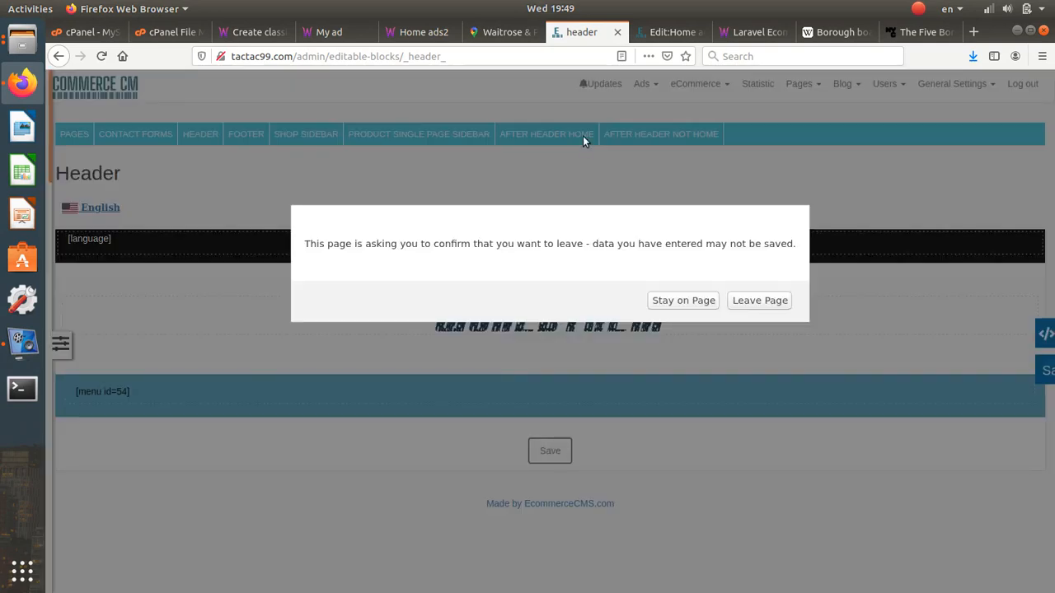
click(759, 300)
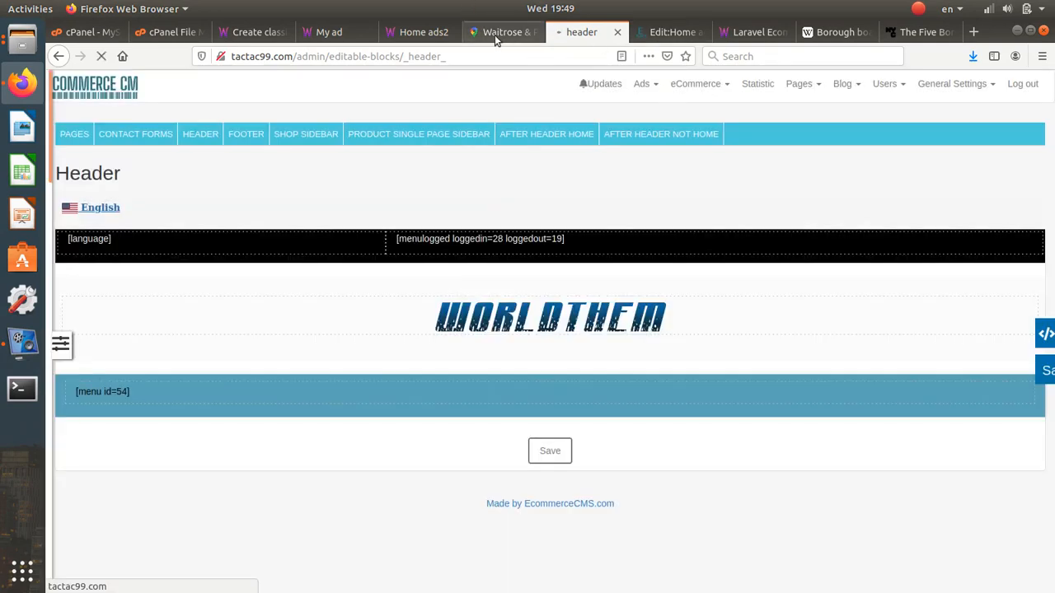
click(420, 32)
click(101, 56)
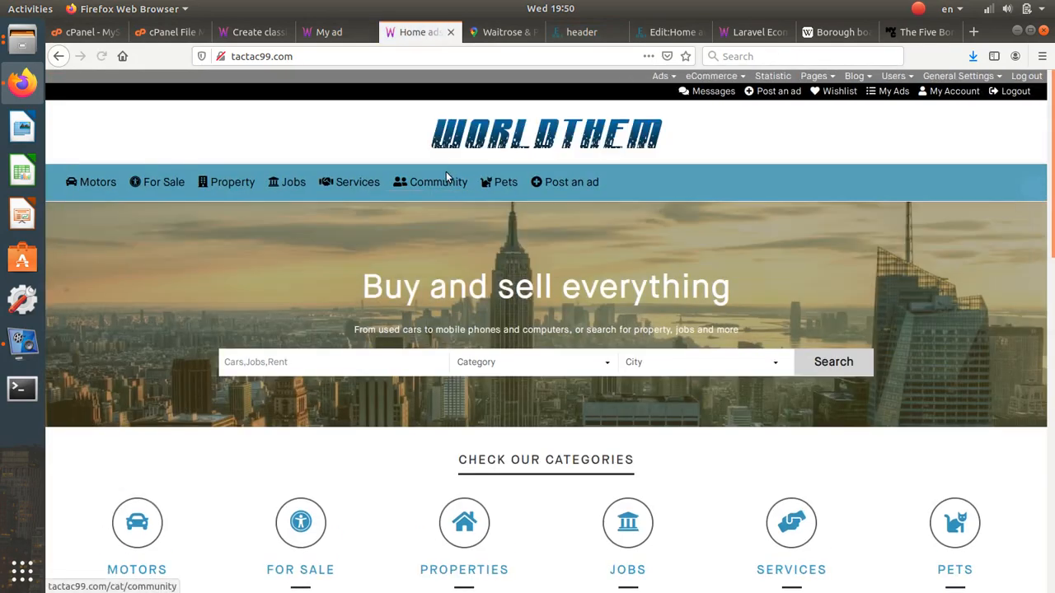
- Inspect the blue menu bar under the WORLDTHEM logo, then return to the Header editor
mouse_move(105, 179)
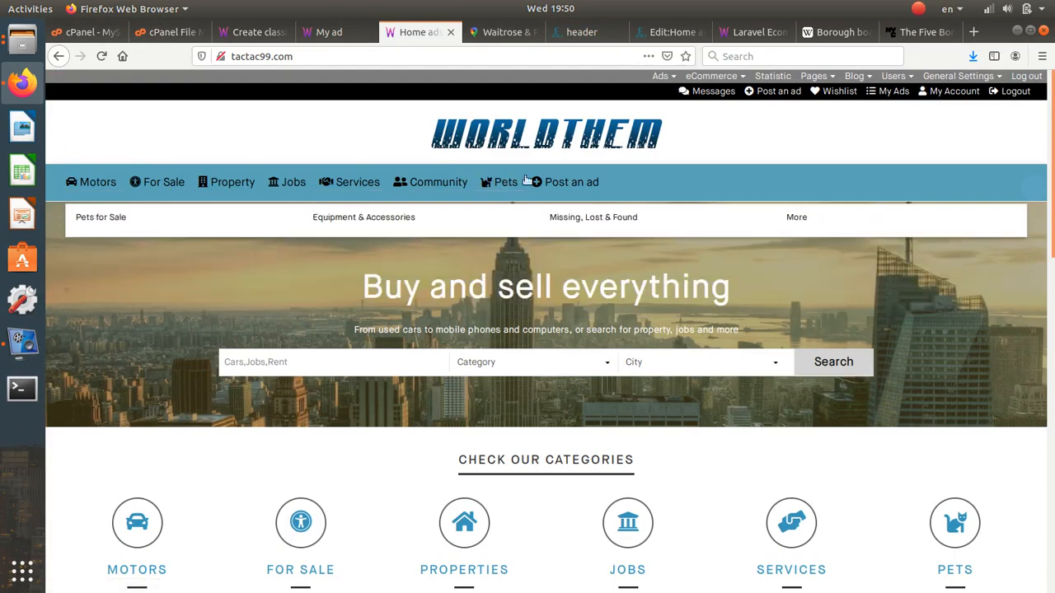
mouse_move(165, 182)
mouse_move(459, 183)
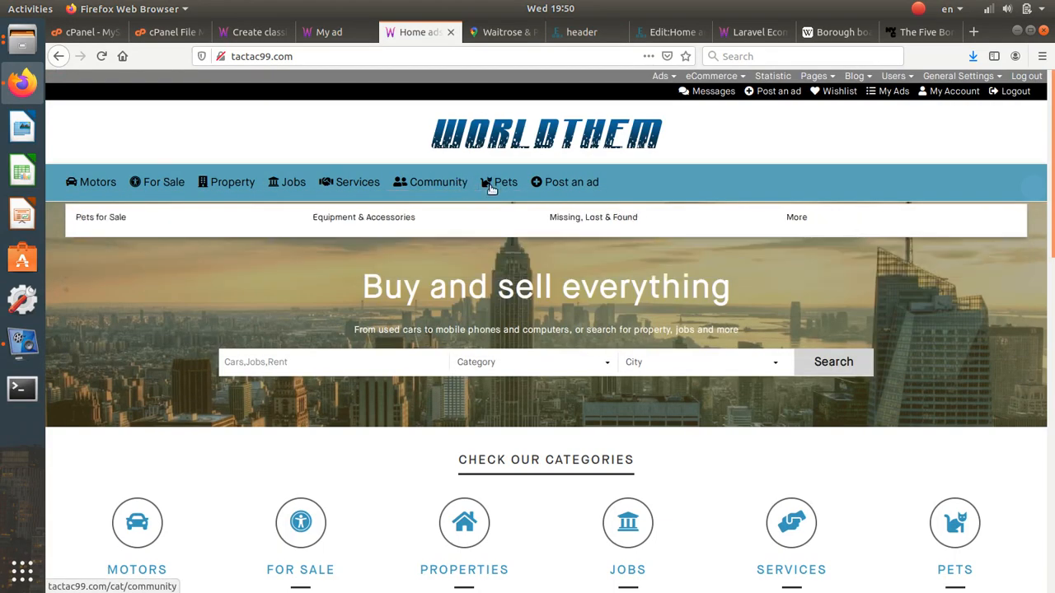
scroll(519, 201, down, 3)
scroll(519, 202, up, 3)
scroll(519, 201, down, 2)
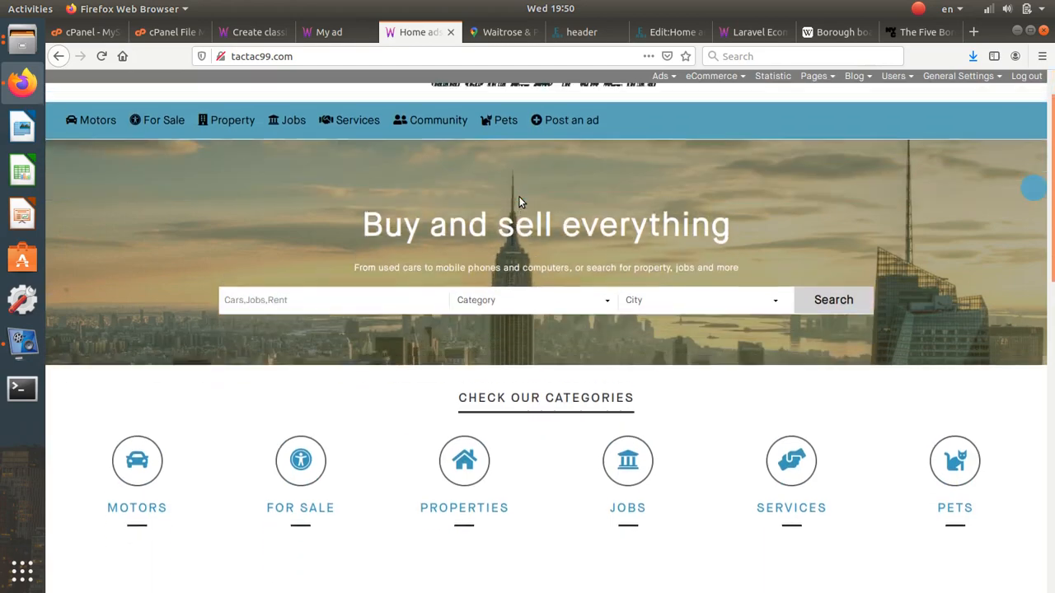
scroll(519, 200, up, 2)
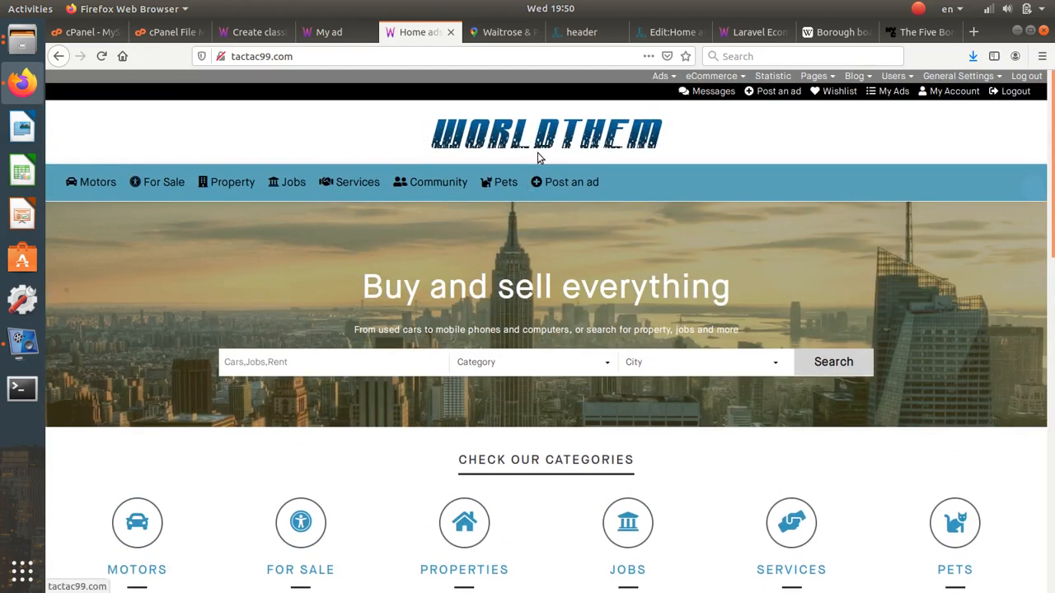
click(573, 33)
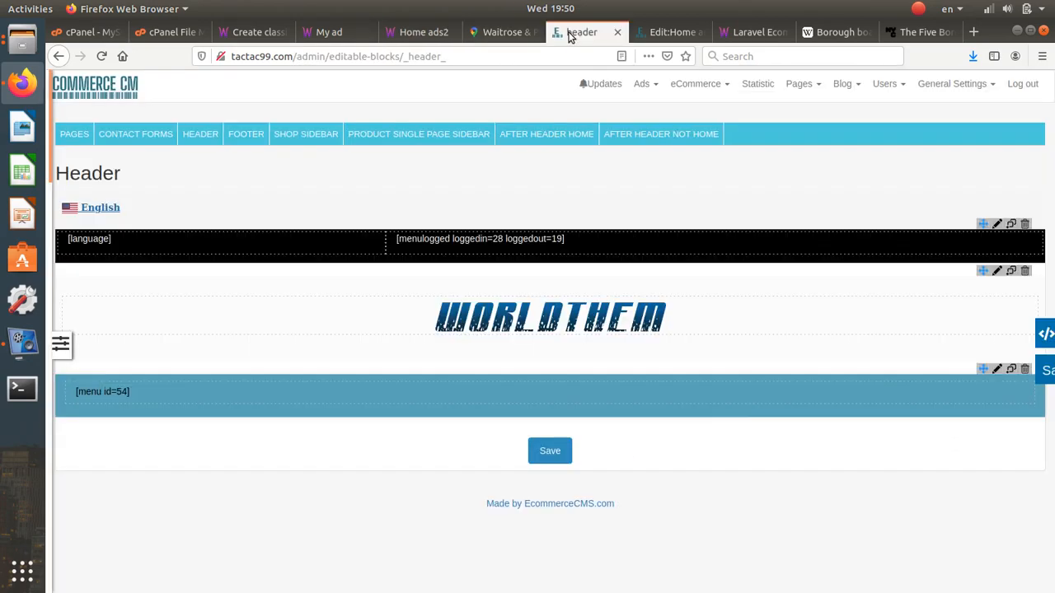
- Change the menu row's font colour from #000 to #ffffff, save, and reload the homepage
click(997, 369)
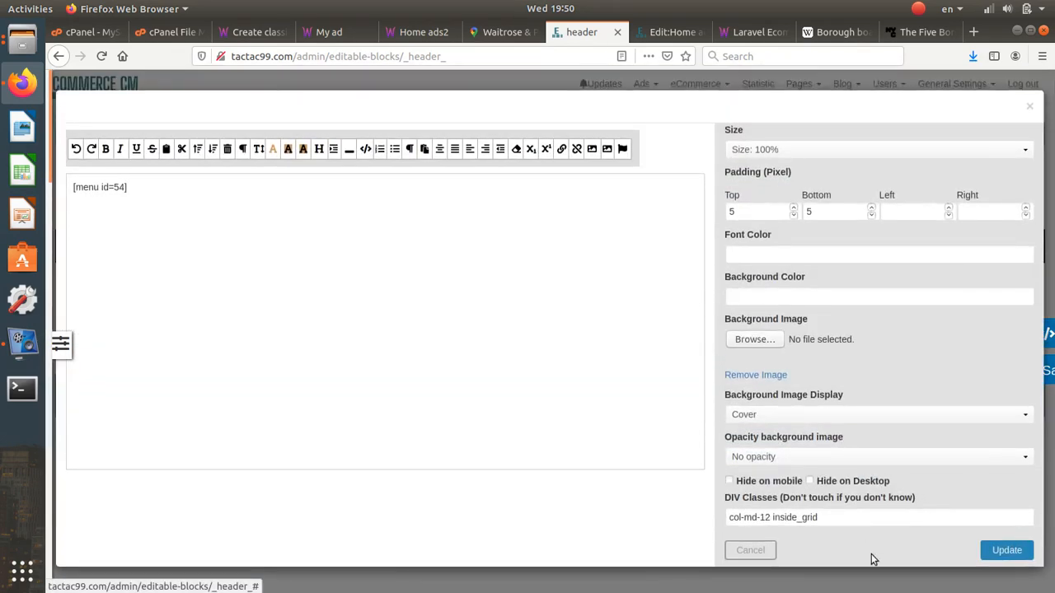
click(750, 550)
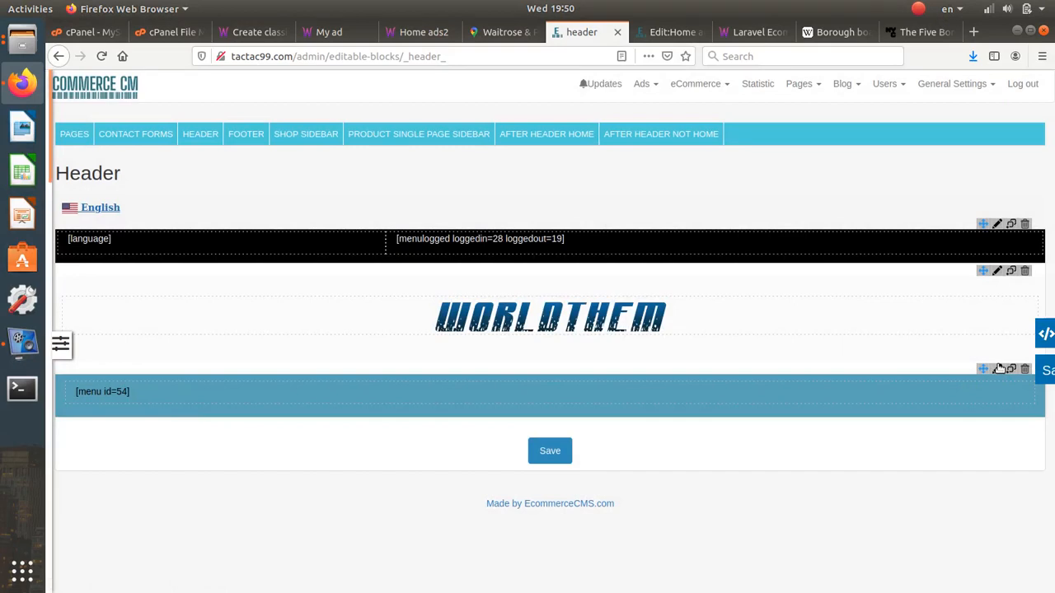
click(997, 368)
double_click(401, 212)
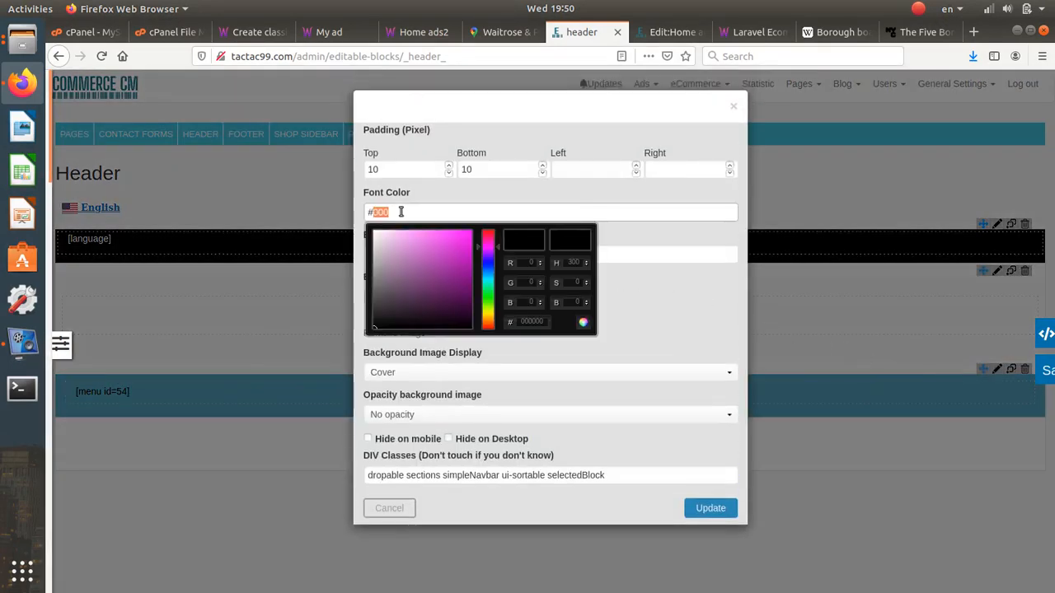
text(ffffff)
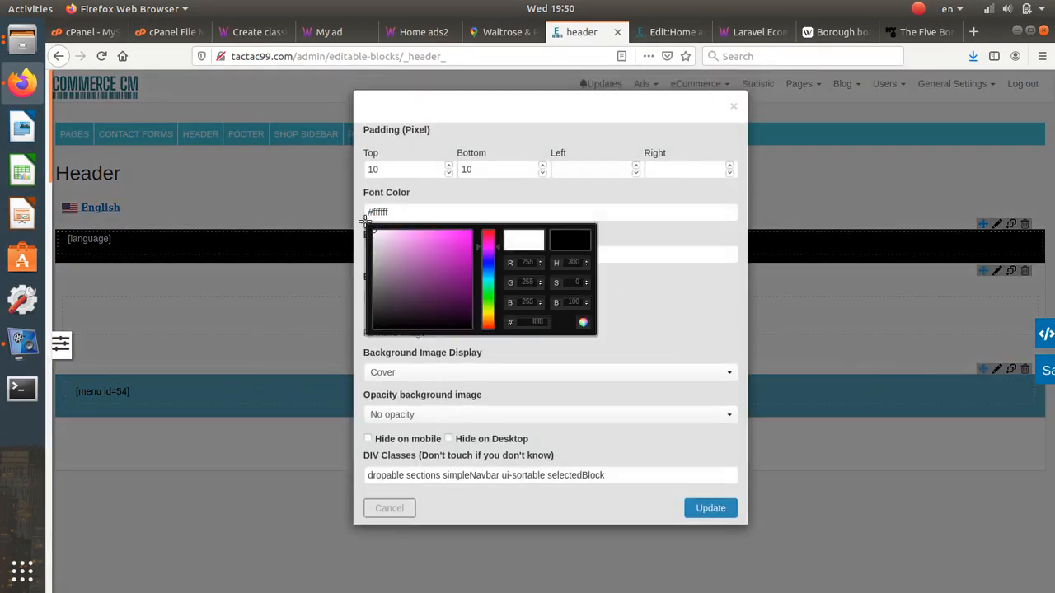
click(705, 346)
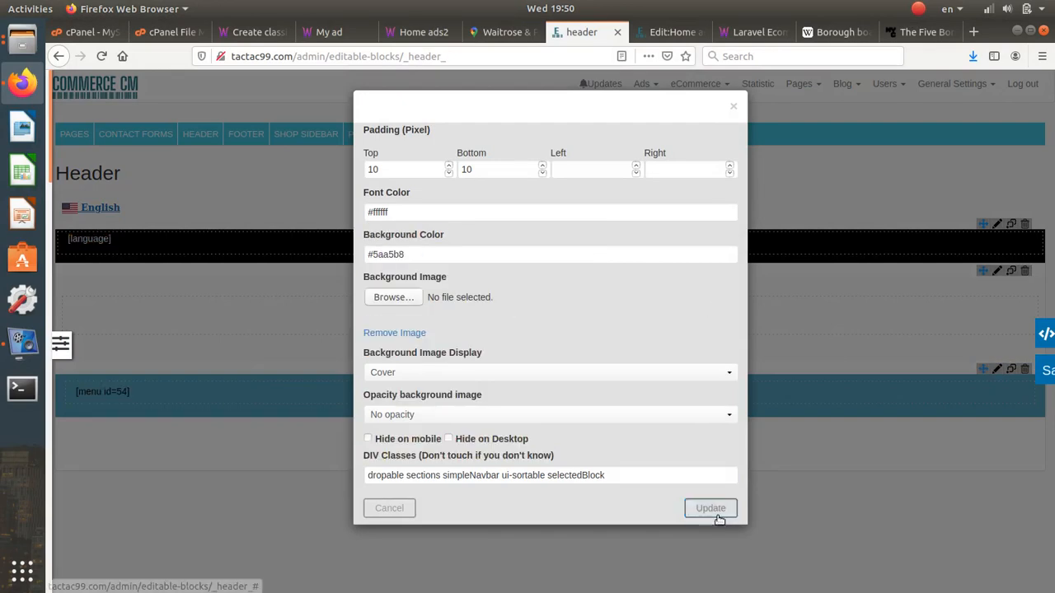
click(717, 513)
click(551, 452)
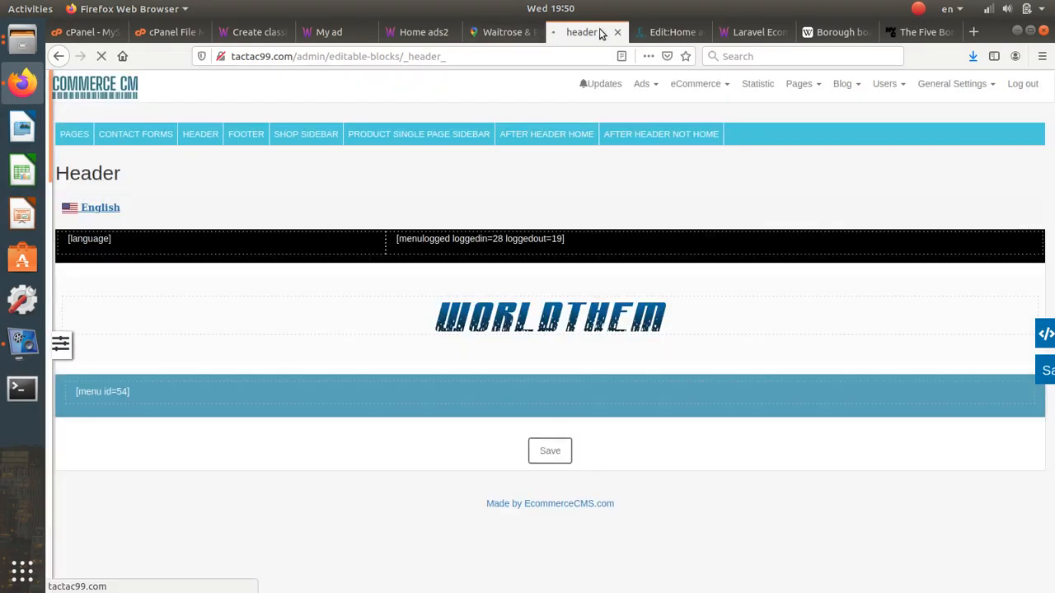
click(429, 32)
click(101, 56)
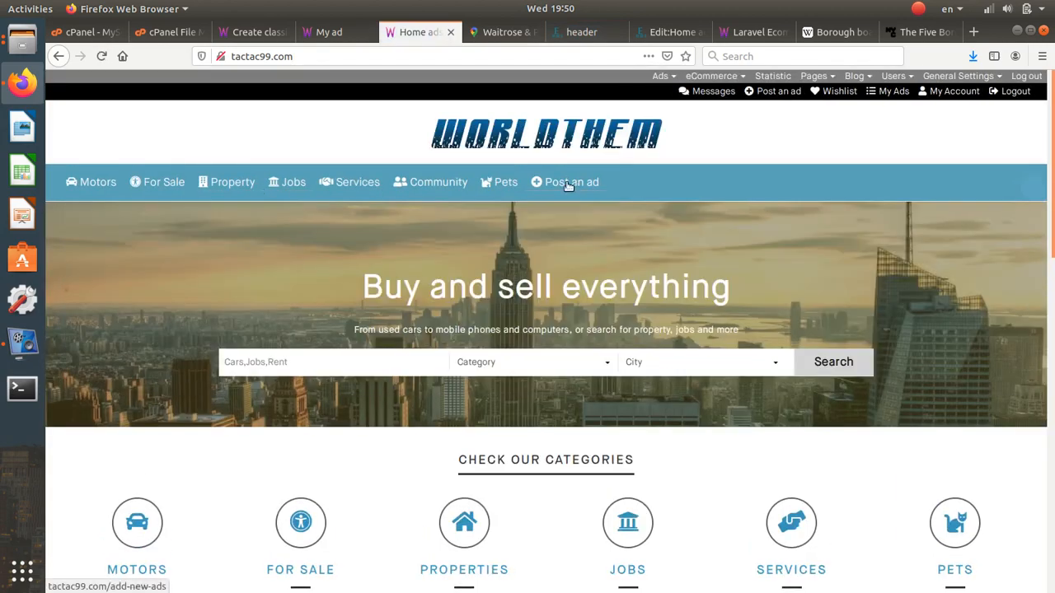
- Scroll through the live WORLDTHEM homepage to check it, then go back to the Header editor
scroll(693, 412, down, 2)
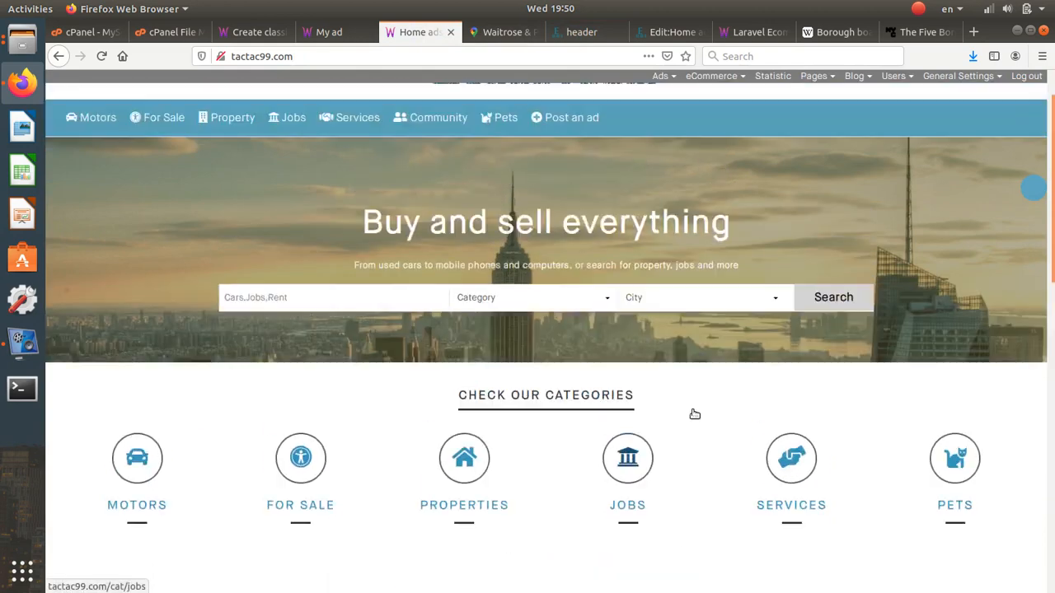
scroll(692, 412, up, 2)
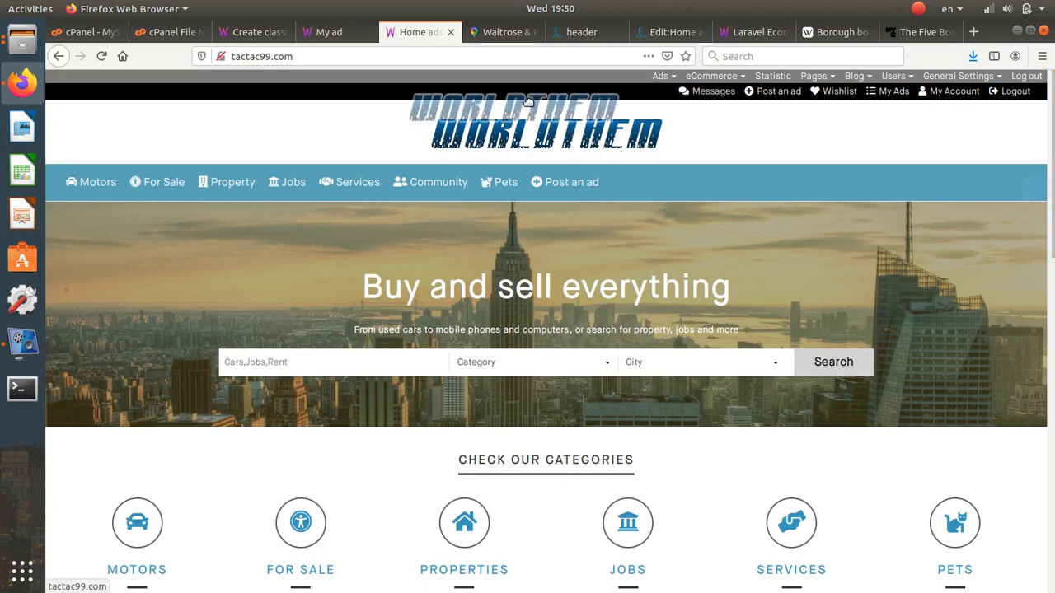
scroll(518, 318, down, 10)
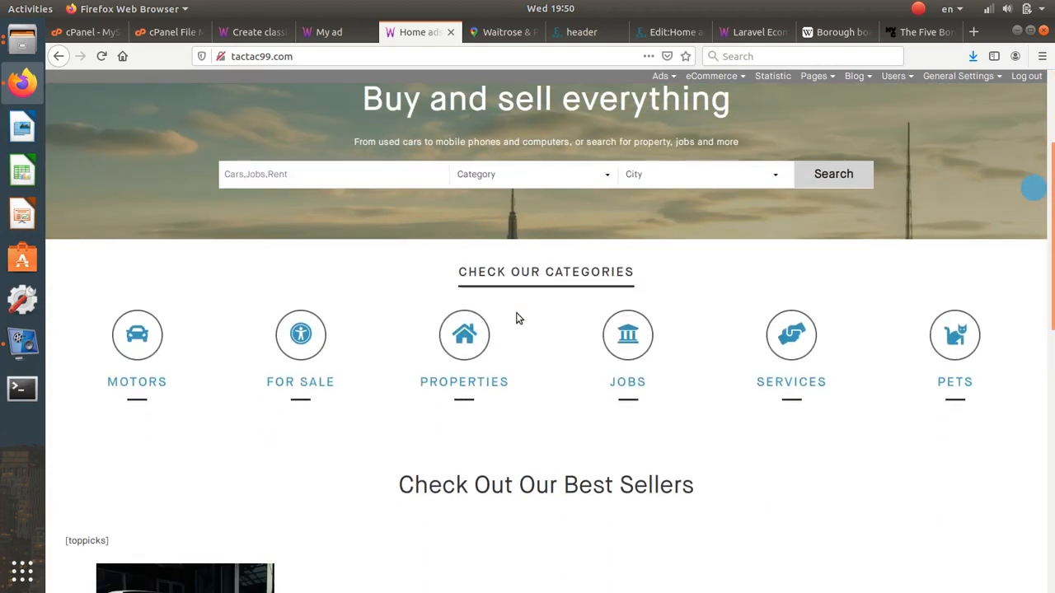
scroll(518, 318, up, 2)
scroll(517, 318, up, 3)
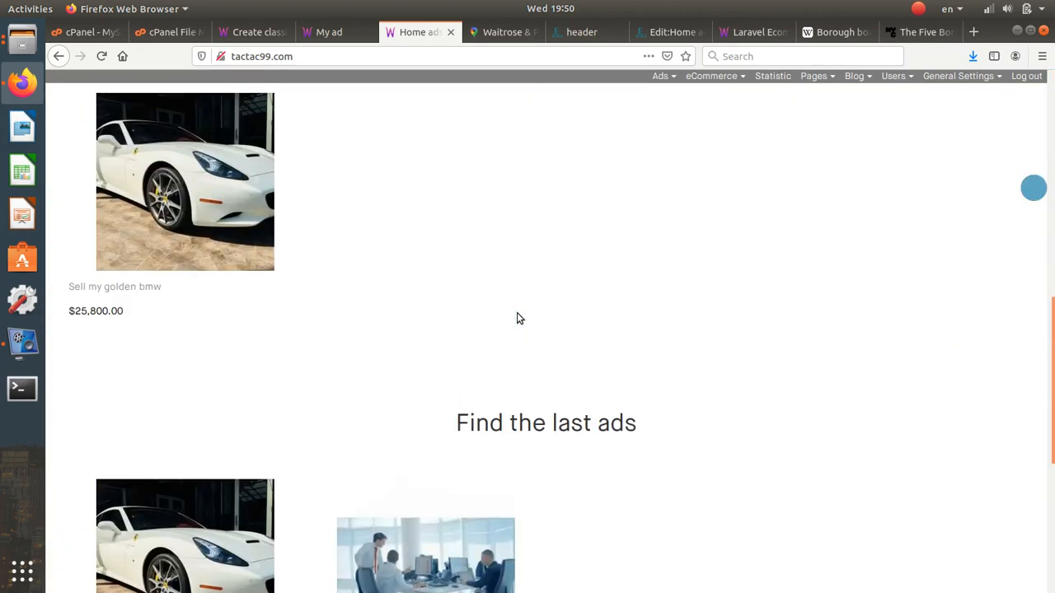
scroll(518, 318, down, 3)
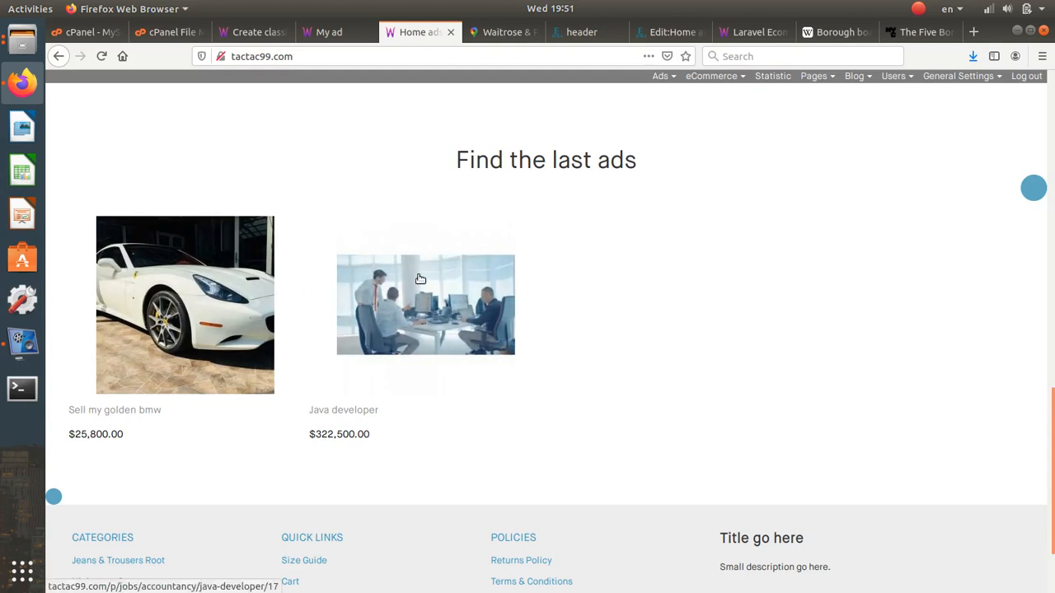
scroll(279, 289, up, 5)
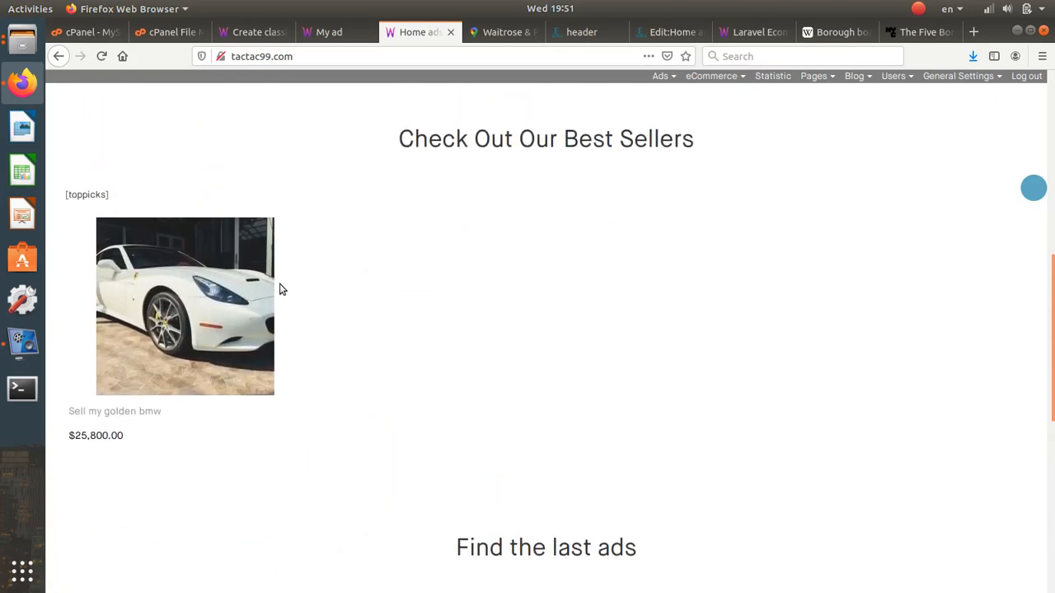
scroll(279, 289, down, 4)
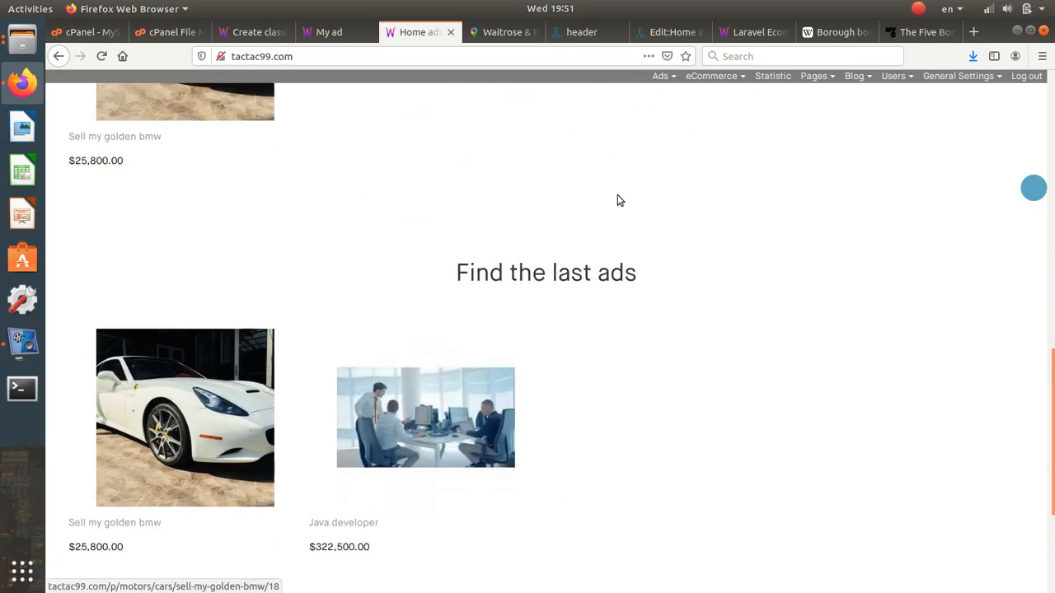
scroll(620, 200, up, 10)
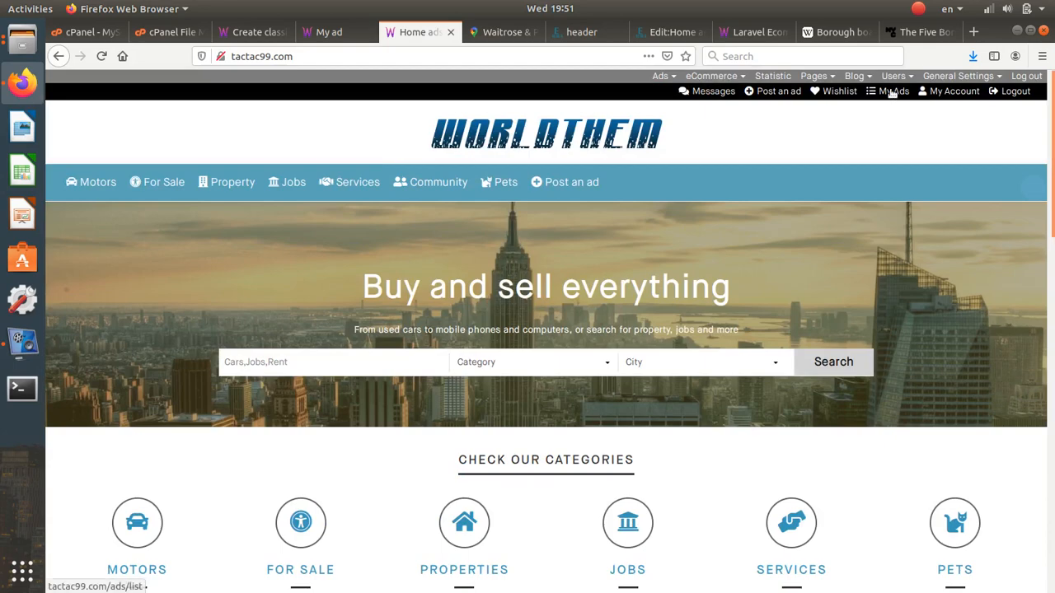
click(582, 32)
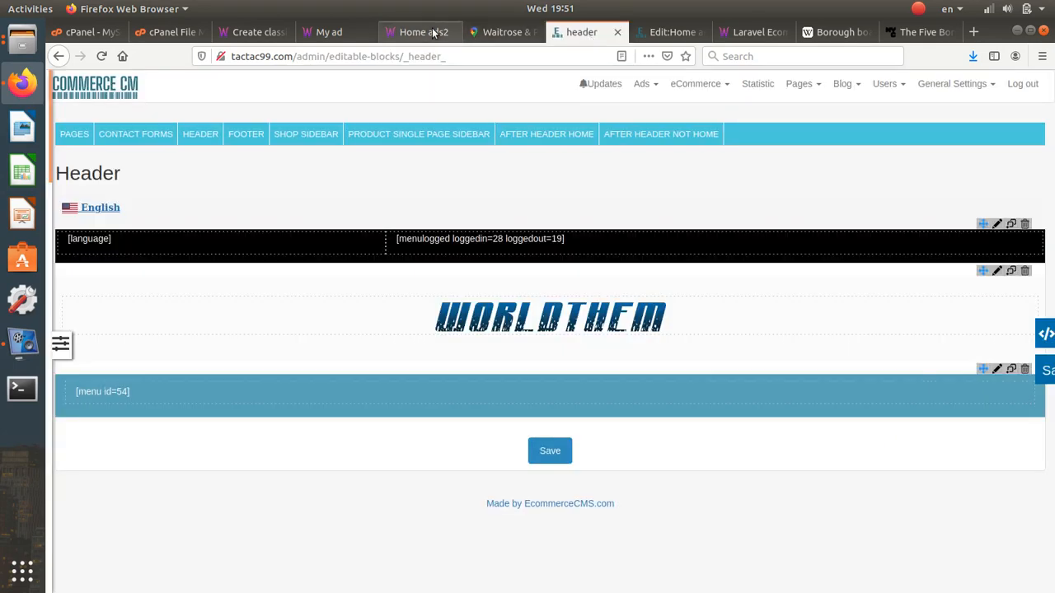
- Browse the open tabs and the Users and Blog menus, ending on the Edit:Home ads2 editor's General Settings list
click(434, 33)
click(676, 33)
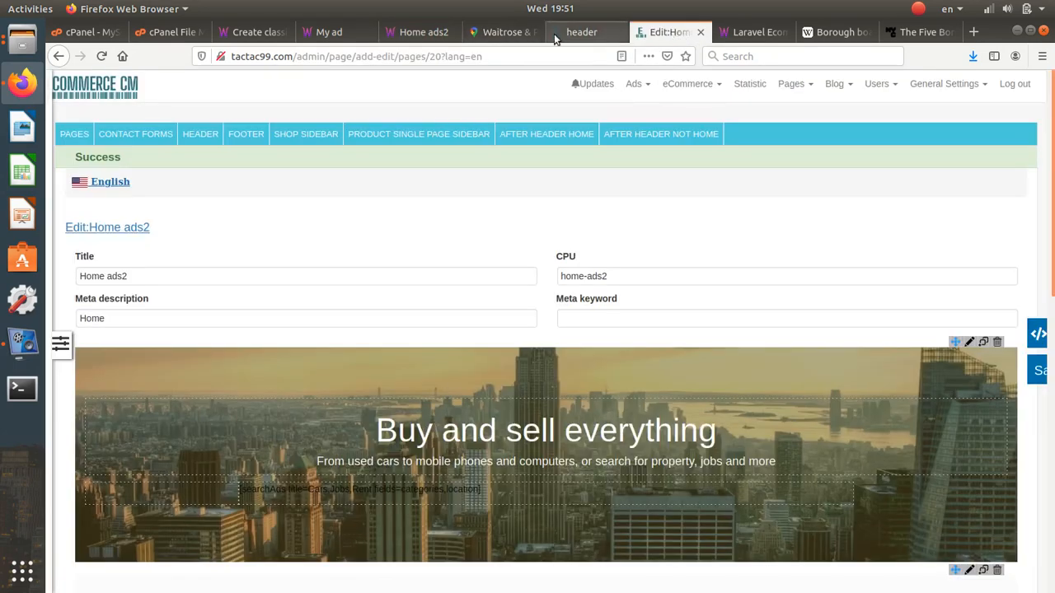
click(439, 35)
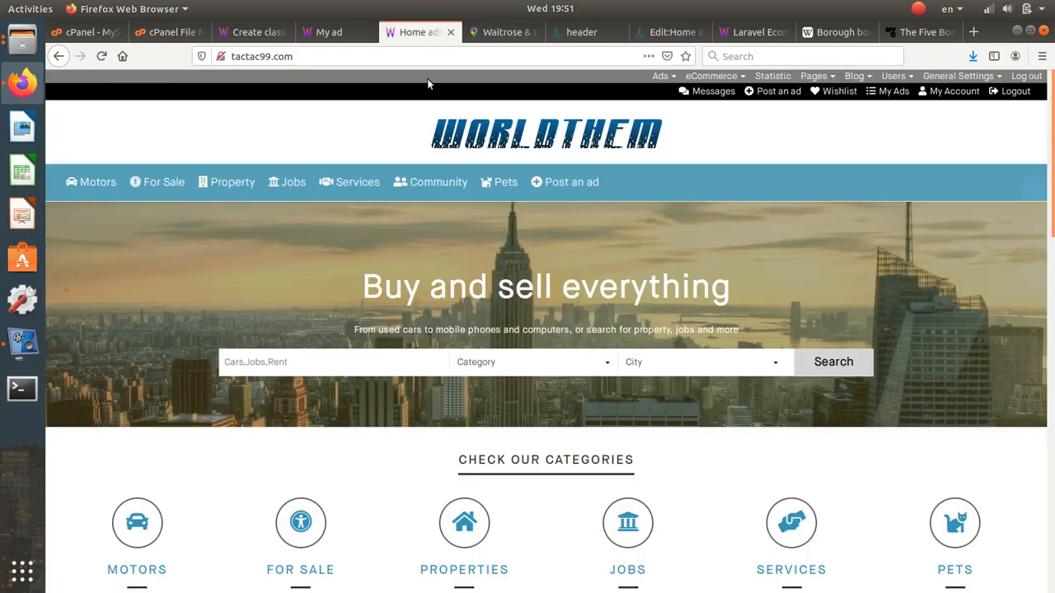
click(581, 34)
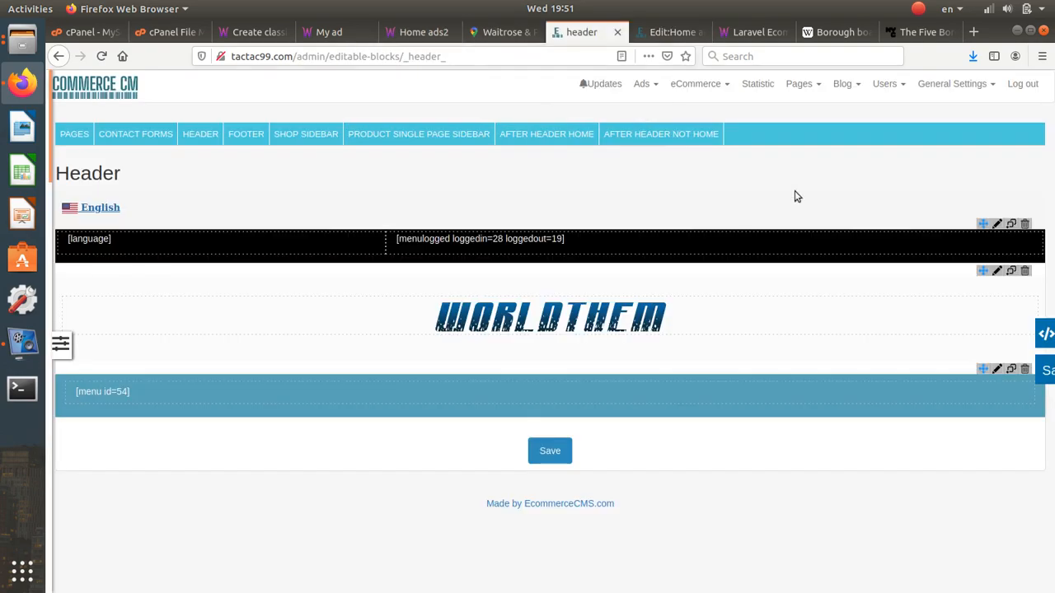
click(889, 84)
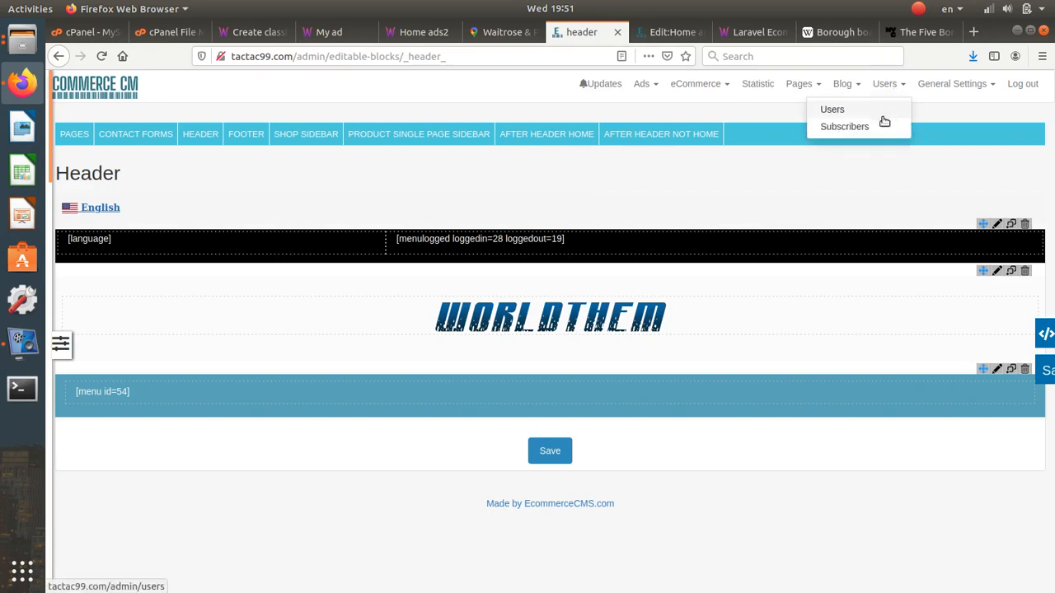
click(849, 86)
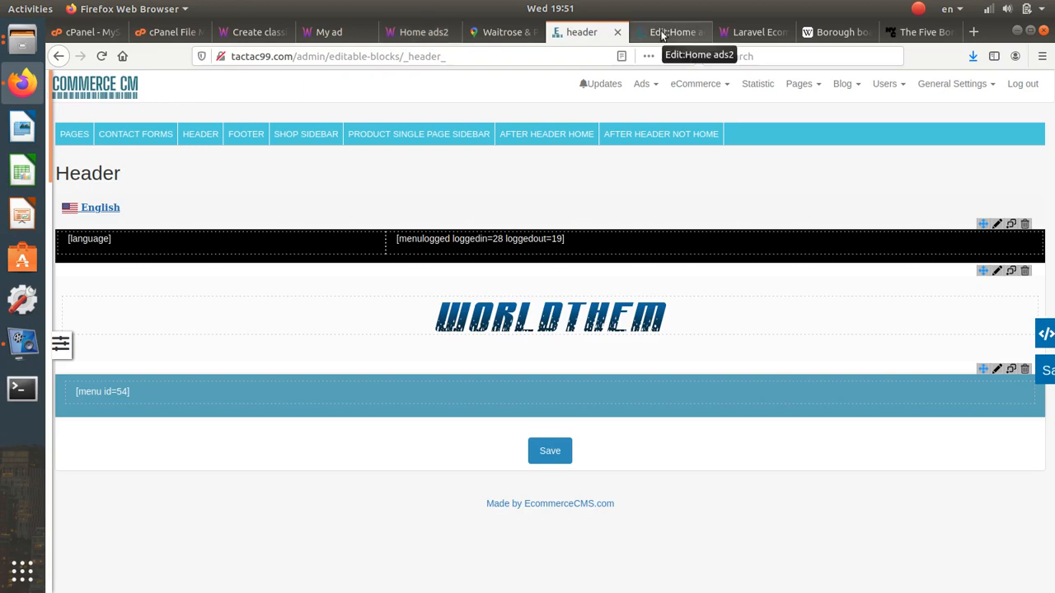
click(726, 33)
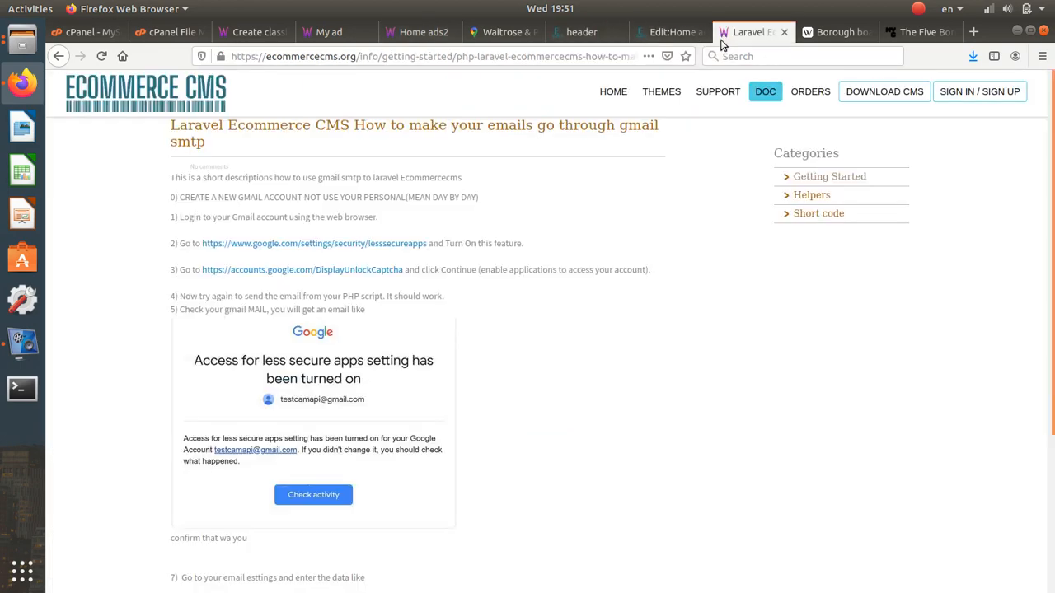
click(660, 31)
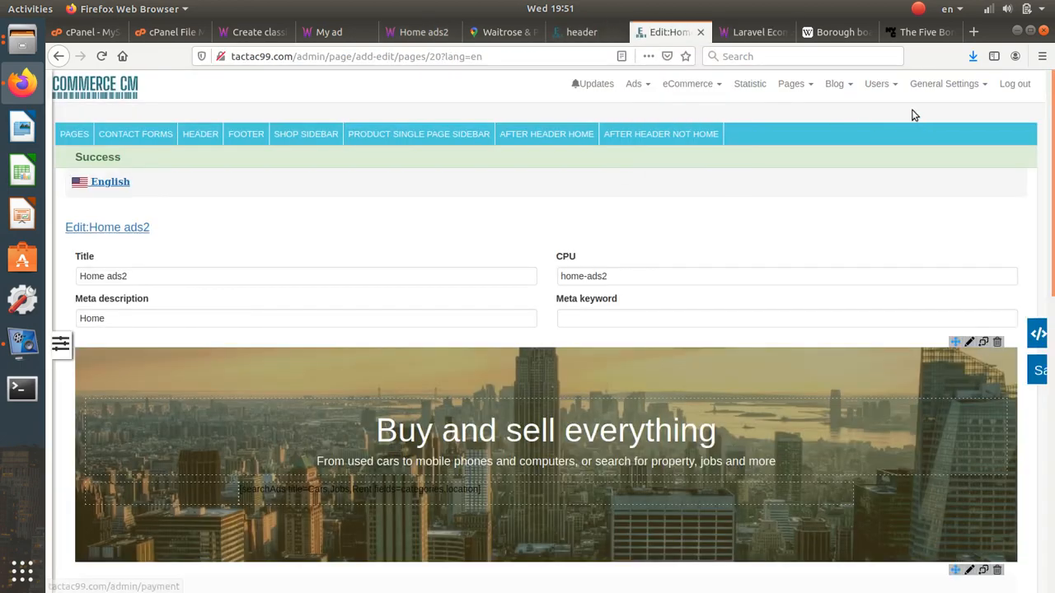
mouse_move(941, 98)
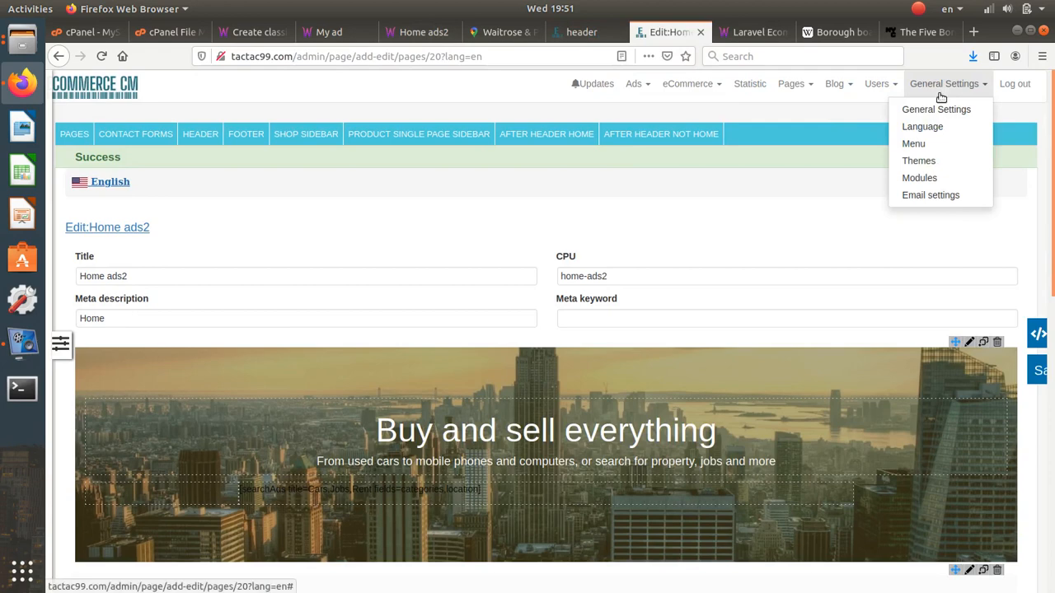
- Add a Blog item pointing to /categories/posts to Categories List Menu 54
click(929, 145)
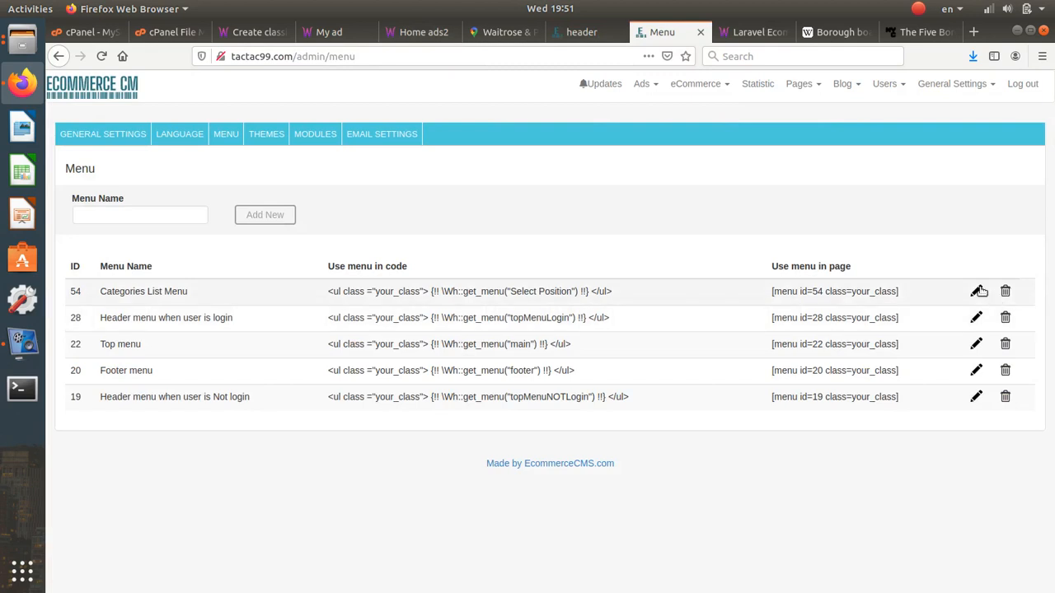
click(978, 291)
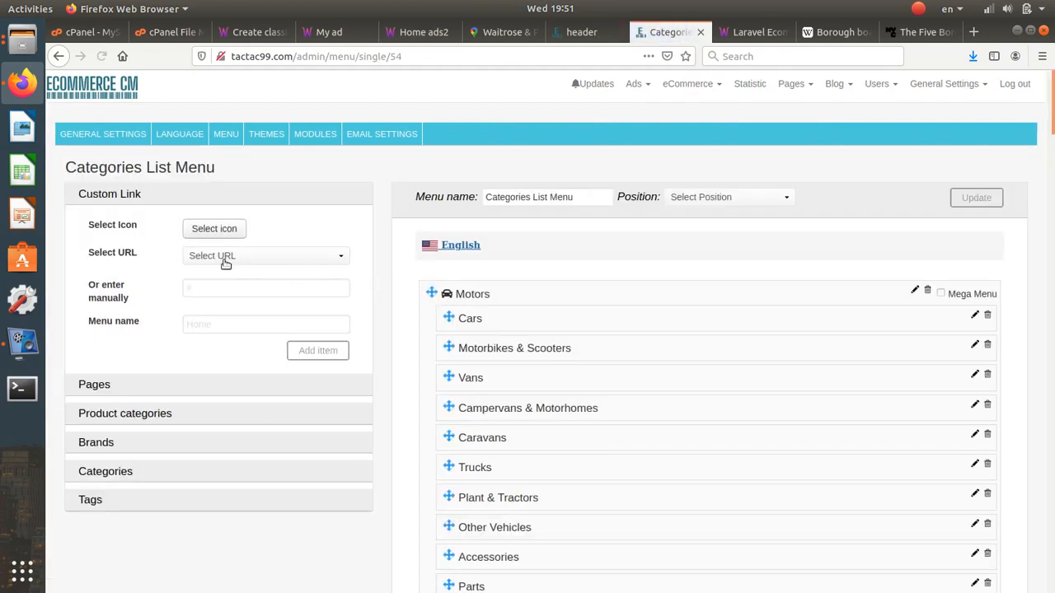
click(224, 257)
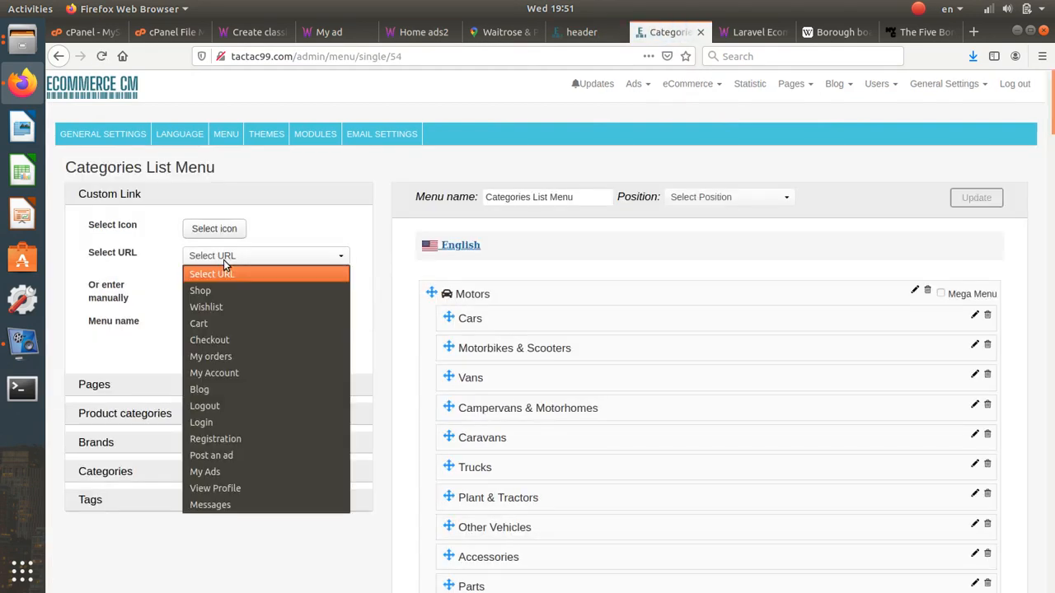
click(222, 386)
click(299, 352)
scroll(737, 354, down, 5)
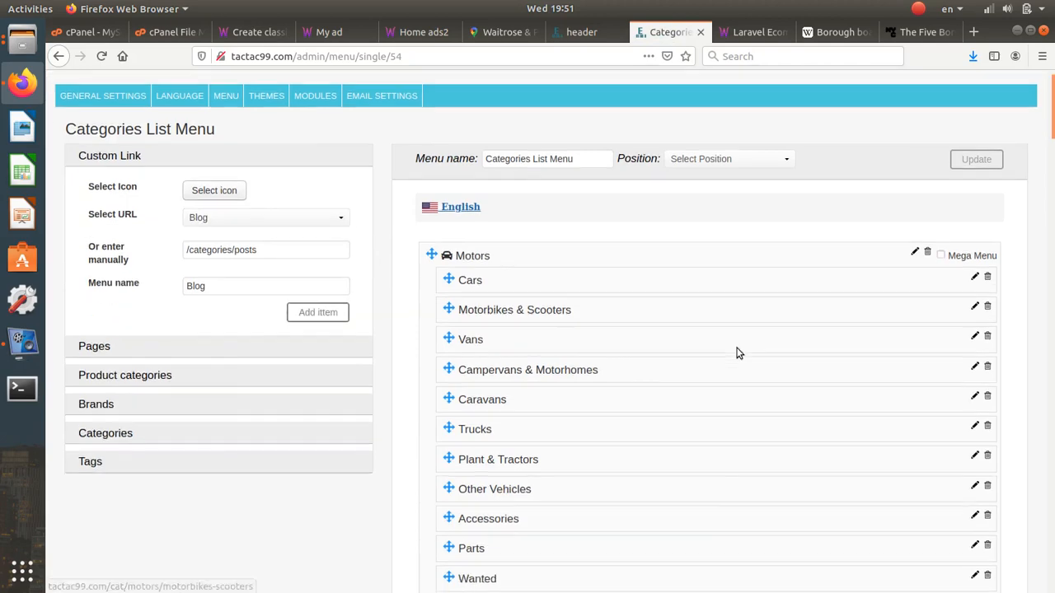
scroll(756, 275, down, 1)
scroll(759, 273, up, 6)
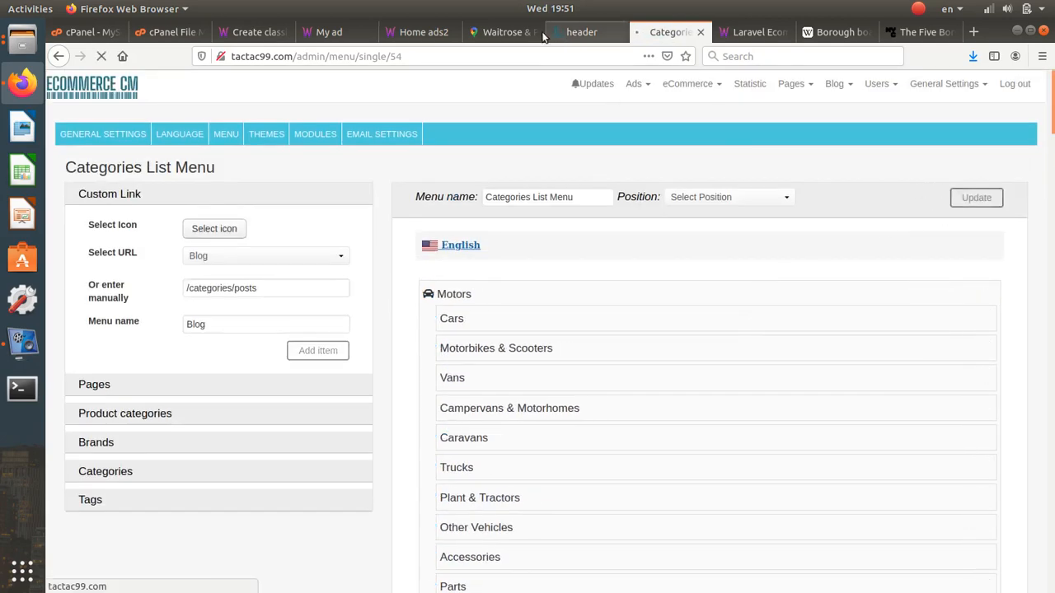
- Reload the live homepage to see Blog in the blue menu row
click(411, 38)
click(101, 56)
mouse_move(358, 182)
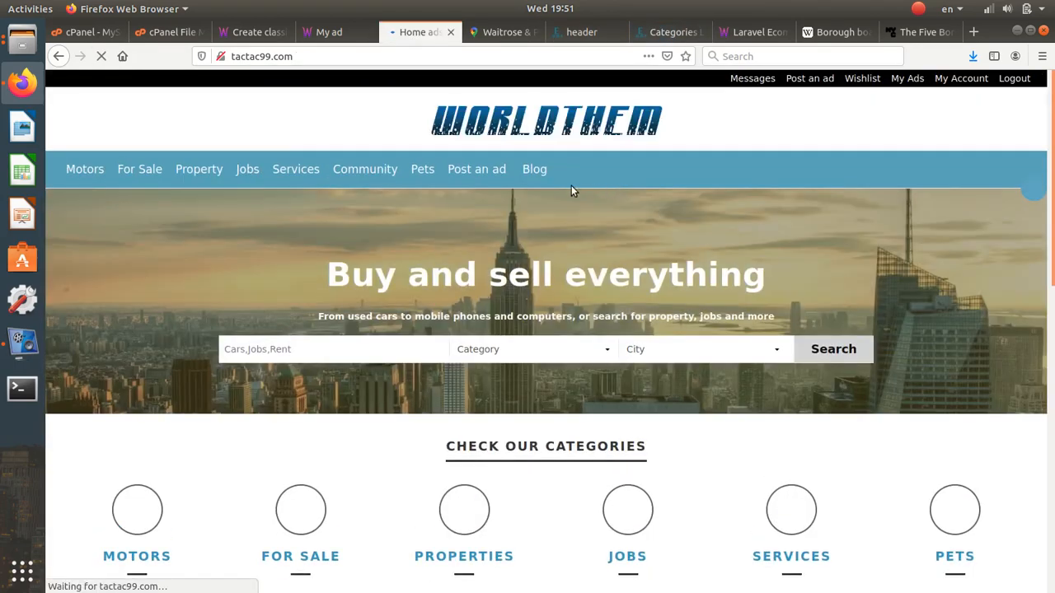
- Follow the new Blog link to its 404 page, then return to the Categories List Menu editor's Blog options
click(637, 188)
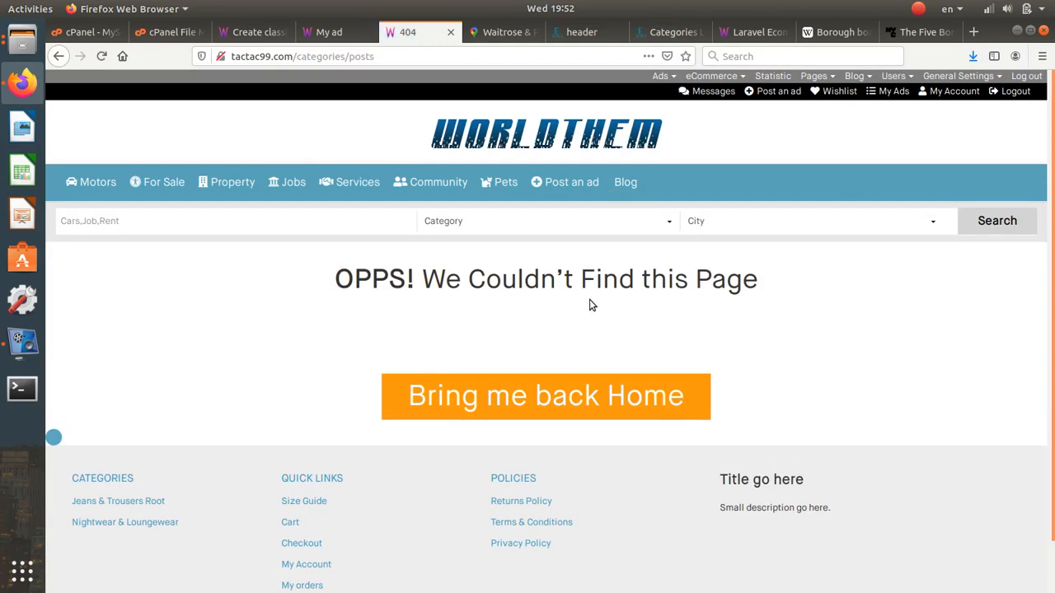
click(581, 33)
click(669, 33)
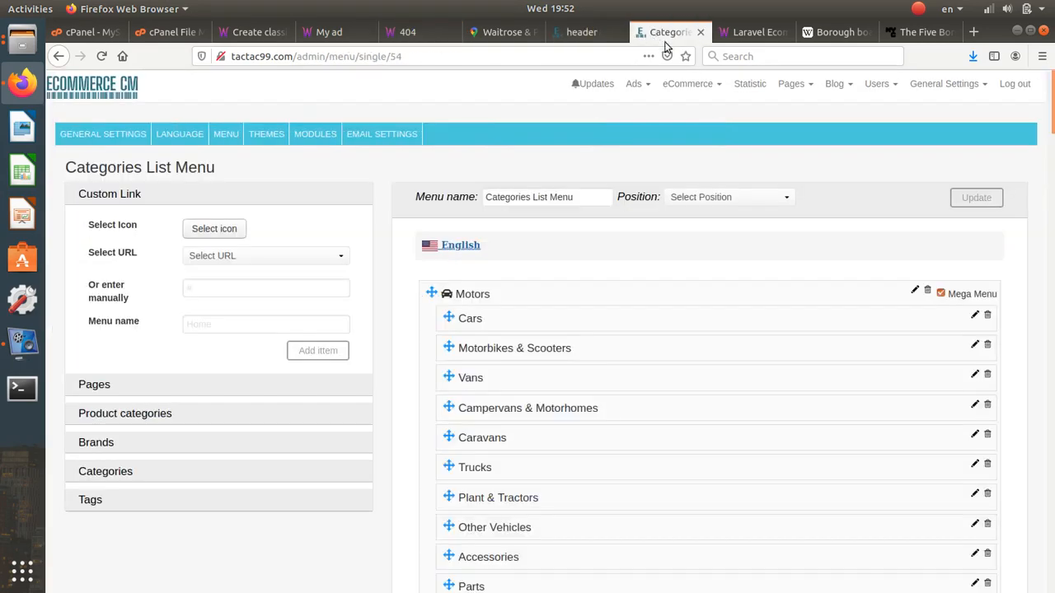
click(835, 83)
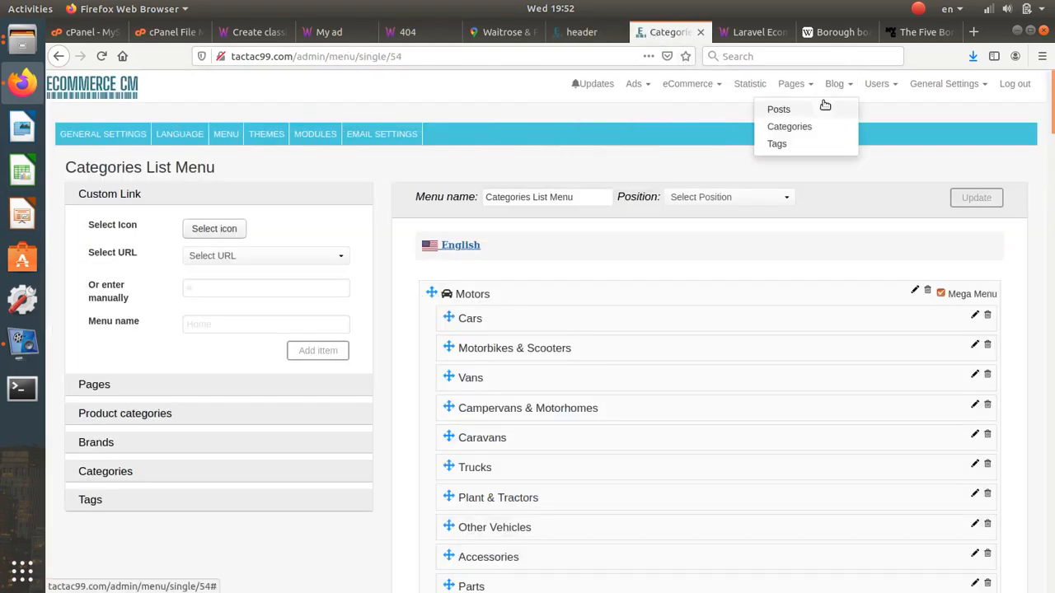
- Start a new post from Blog > Posts and type sample text 'rdghsdtdrthset' in its body
click(824, 106)
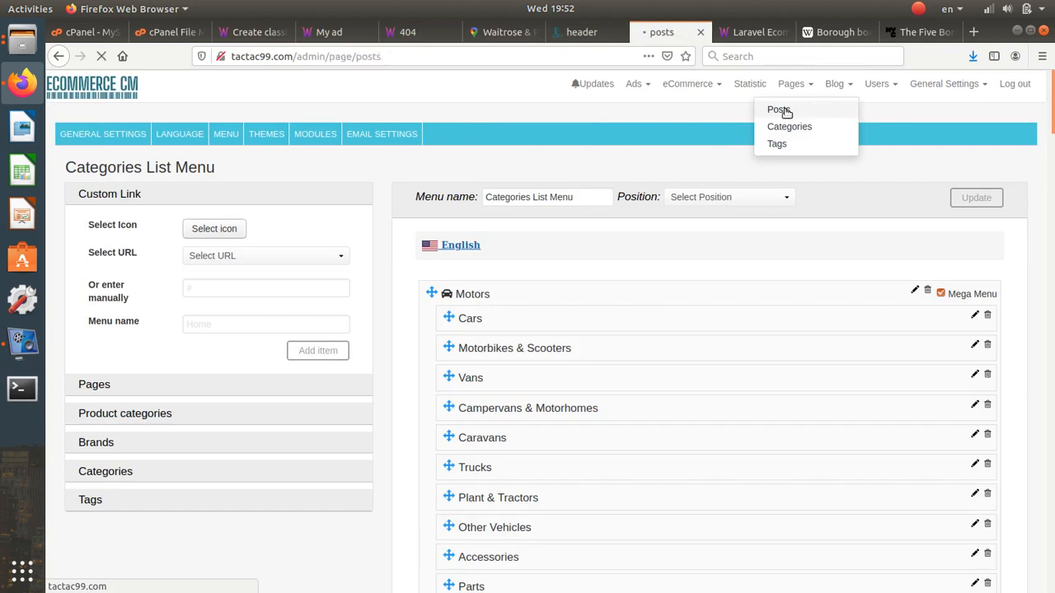
click(132, 198)
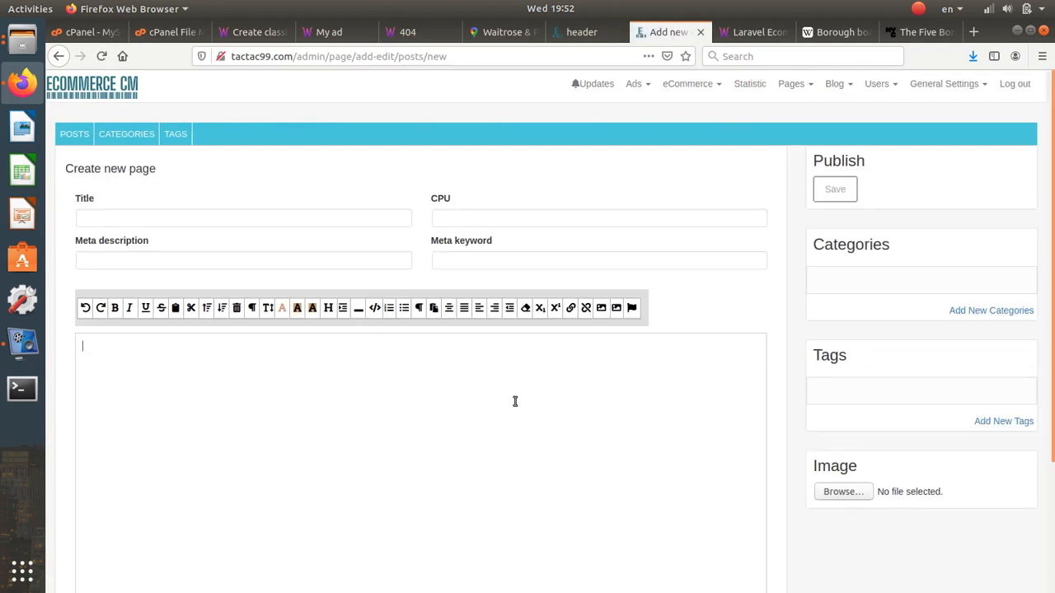
text(rdghsdtdrthset)
click(948, 83)
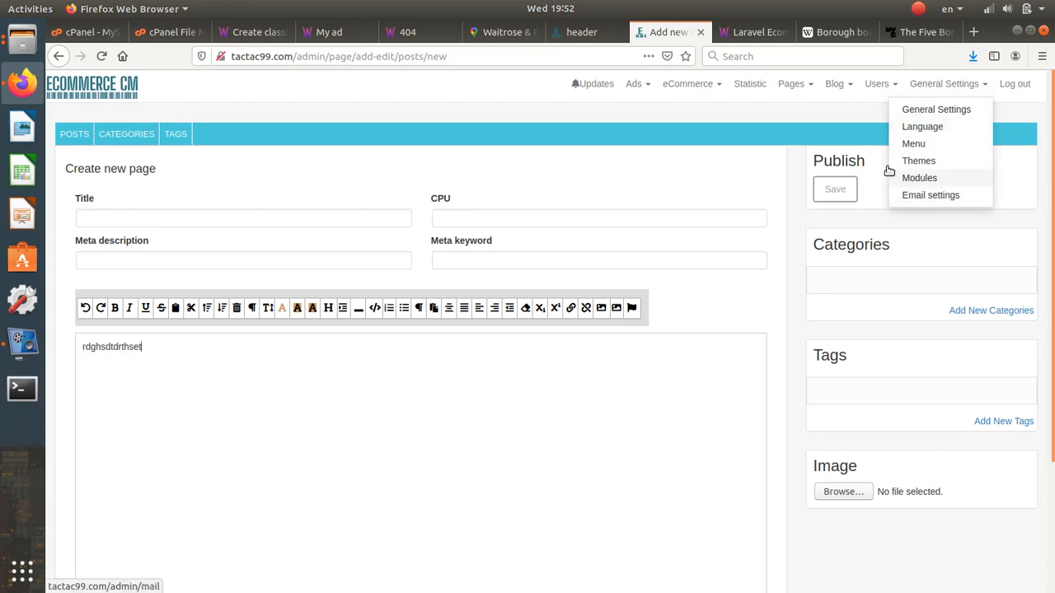
click(636, 83)
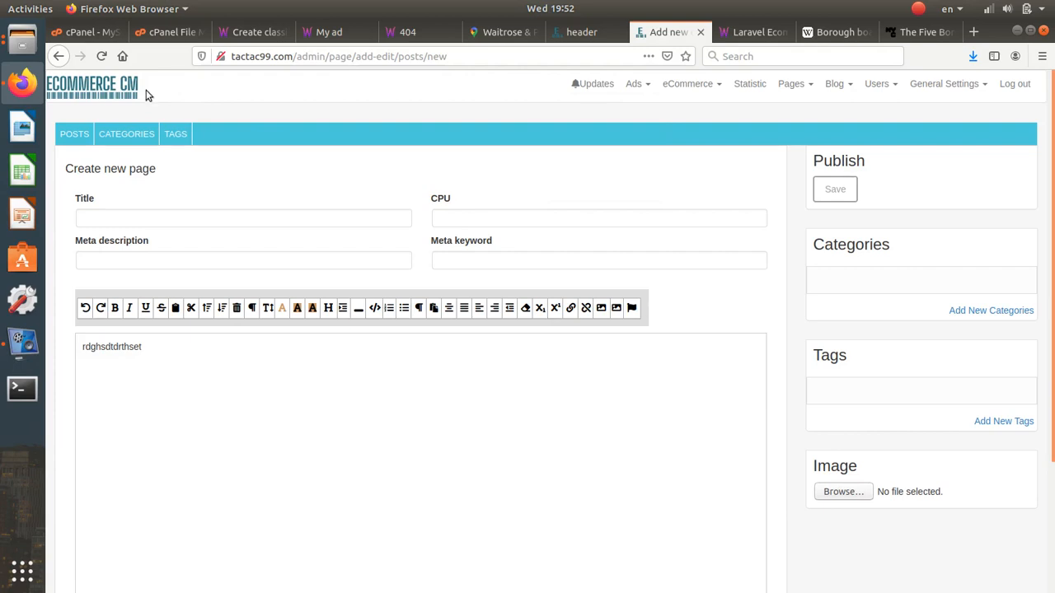
click(23, 341)
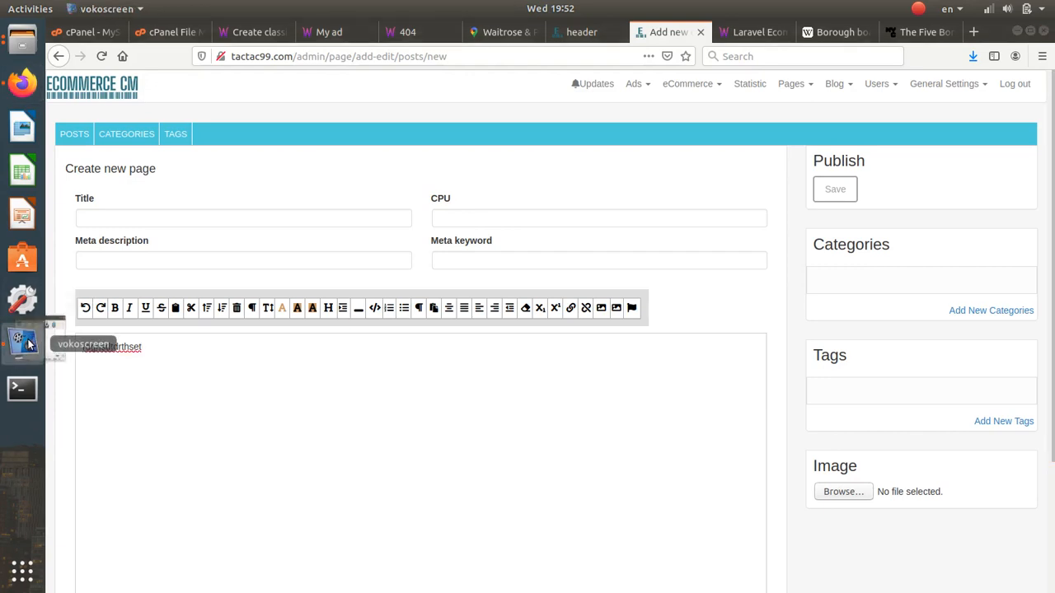